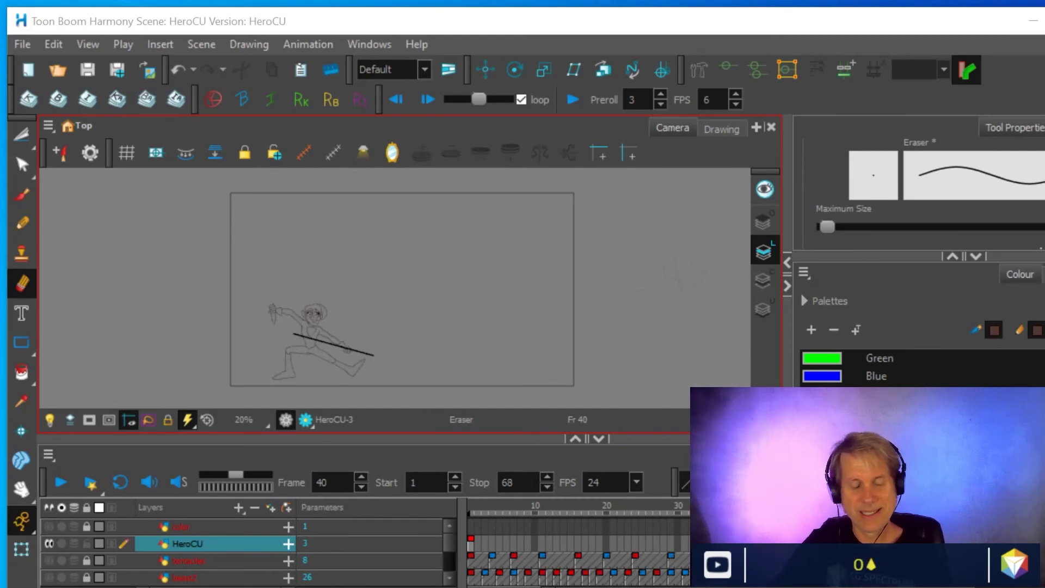
# - Zoom the Camera view from 20% to 32% and pan to recentre the frame 40 hero sketch
pyautogui.scroll(1, 548, 246)
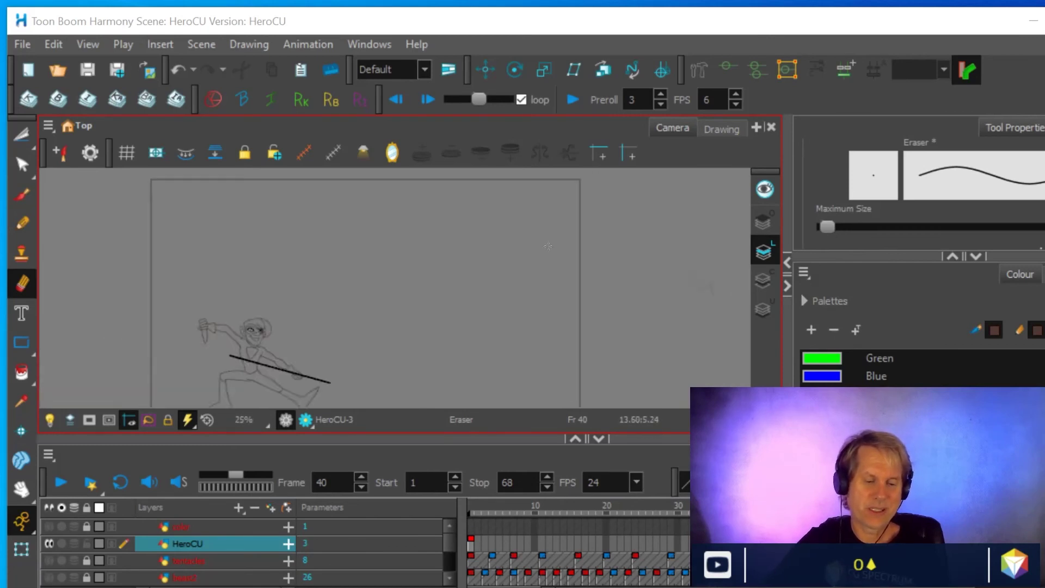
pyautogui.scroll(1, 548, 246)
pyautogui.press('space')
pyautogui.moveTo(470, 346)
pyautogui.mouseDown()
pyautogui.moveTo(504, 301)
pyautogui.moveTo(578, 243)
pyautogui.moveTo(565, 259)
pyautogui.mouseUp()
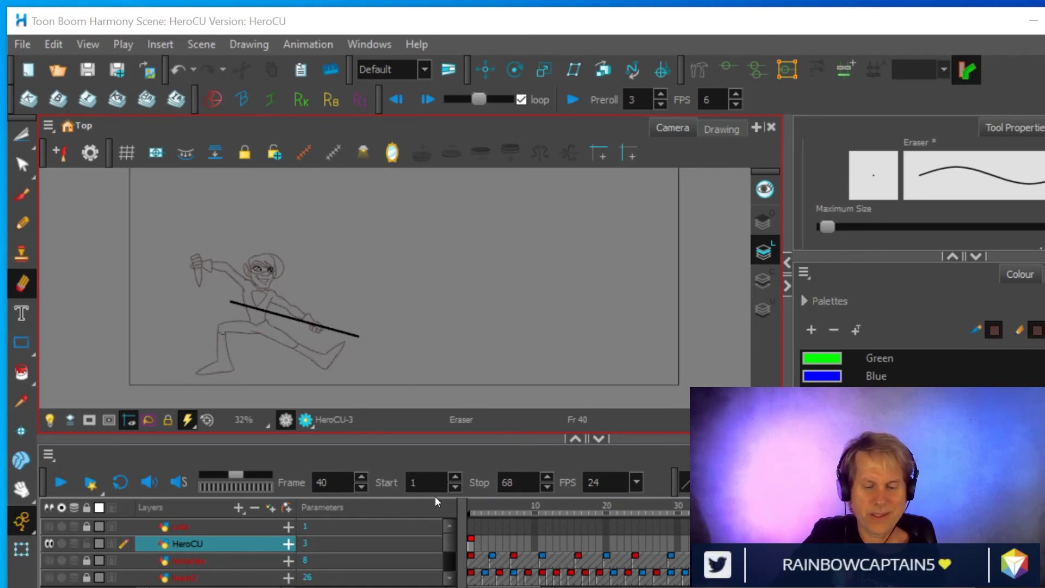
# - Zoom out and hide the HeroCU layer, leaving the tentacles layer hidden
pyautogui.scroll(-1, 476, 288)
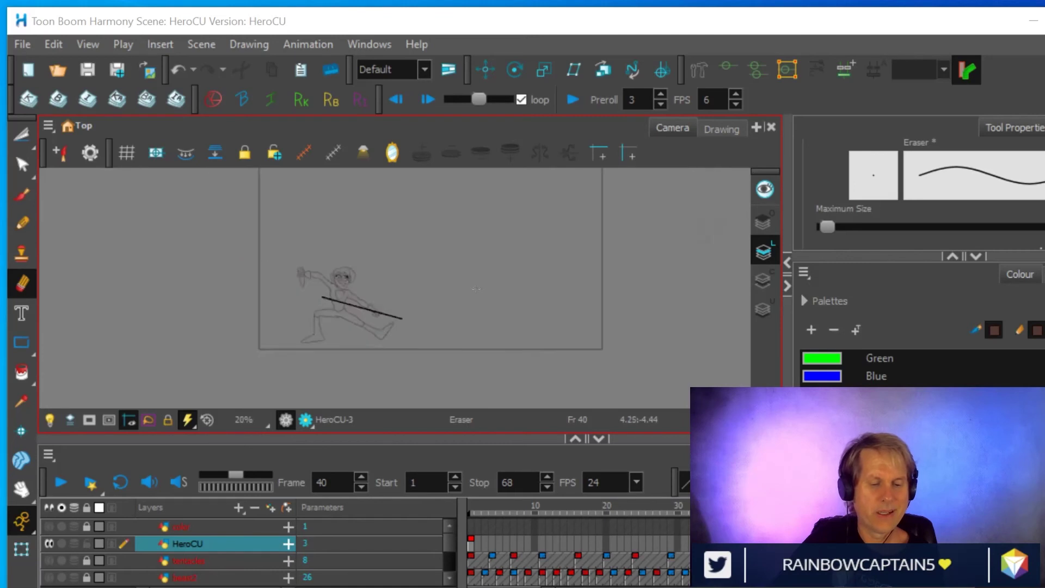
pyautogui.scroll(-1, 476, 288)
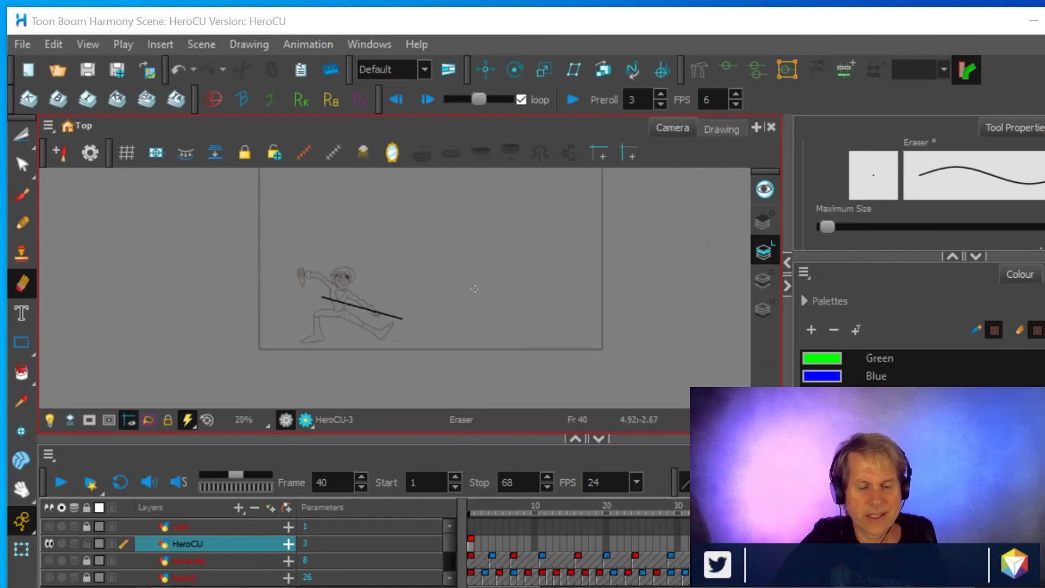
pyautogui.moveTo(469, 296); pyautogui.dragTo(456, 319)
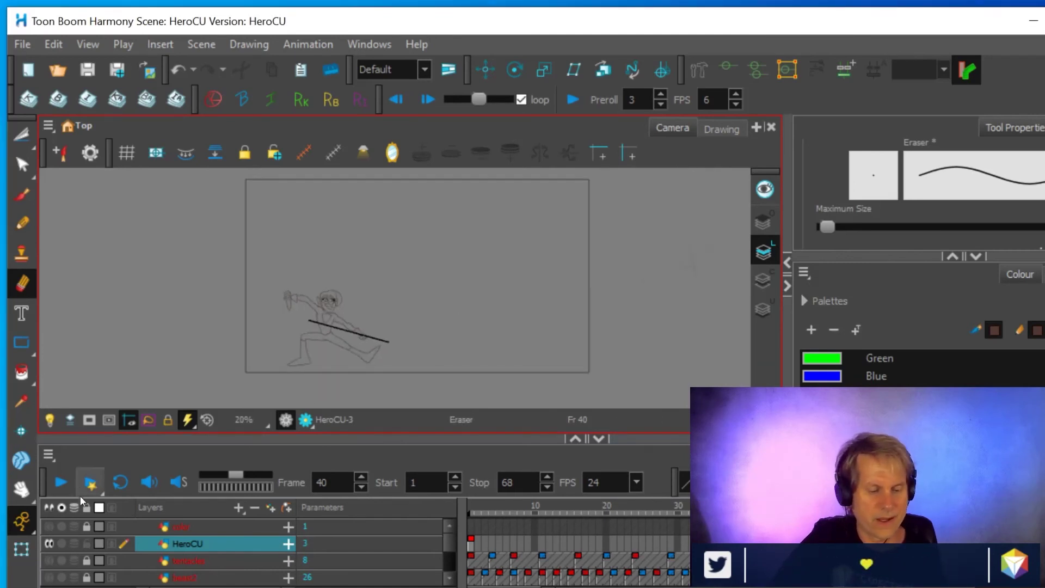
pyautogui.click(46, 543)
pyautogui.click(48, 560)
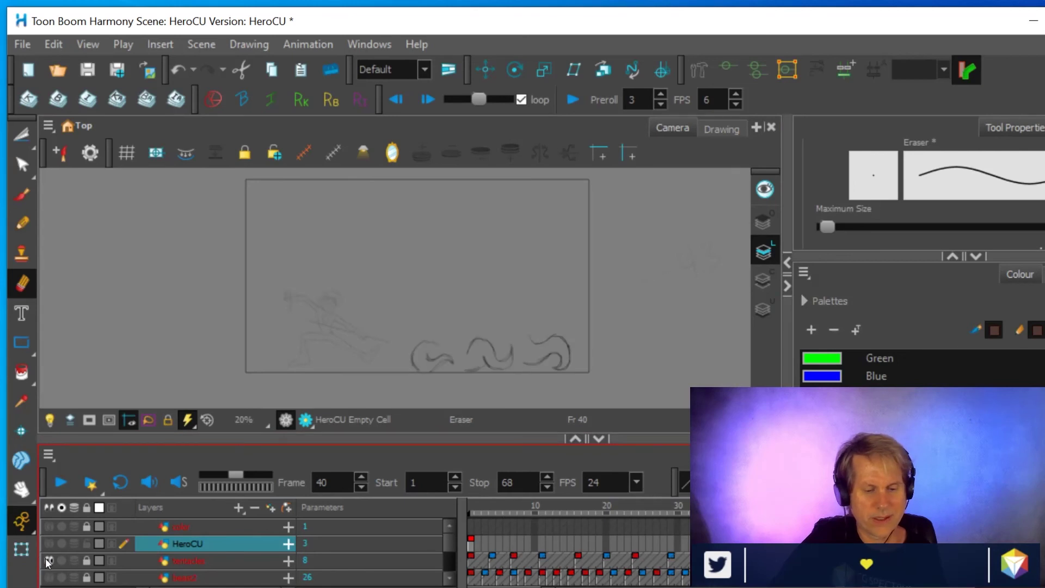
pyautogui.click(48, 561)
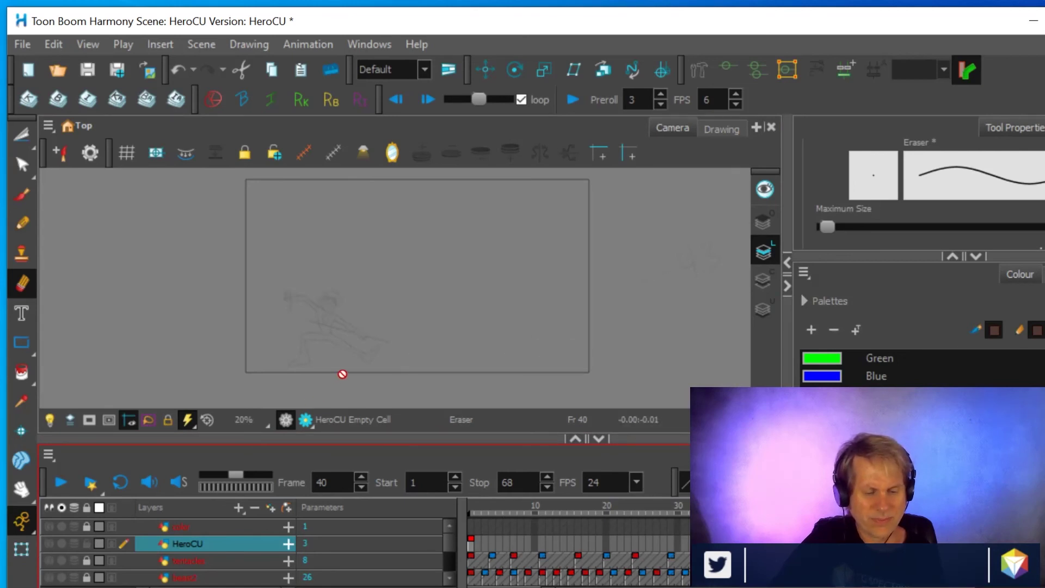
# - Turn on the white Colour Card background, then select and unlock the HeroRuff layer
pyautogui.scroll(-1, 419, 354)
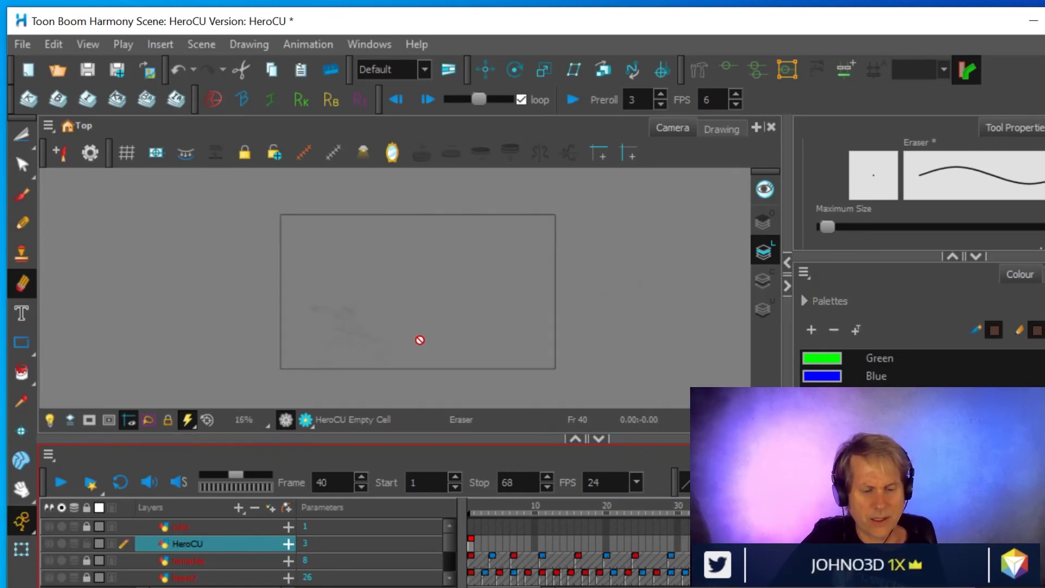
pyautogui.scroll(-3, 446, 541)
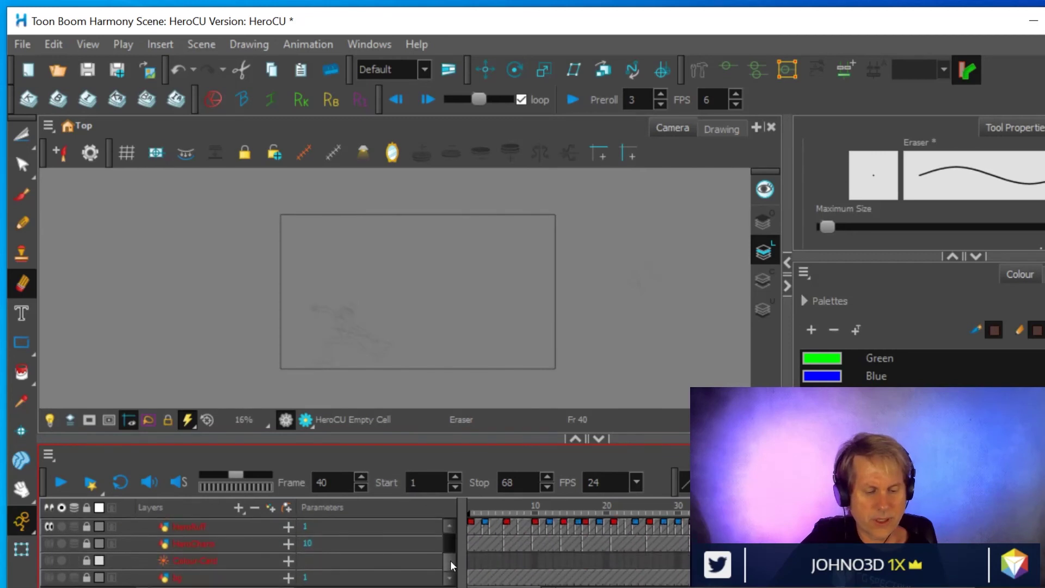
pyautogui.click(48, 560)
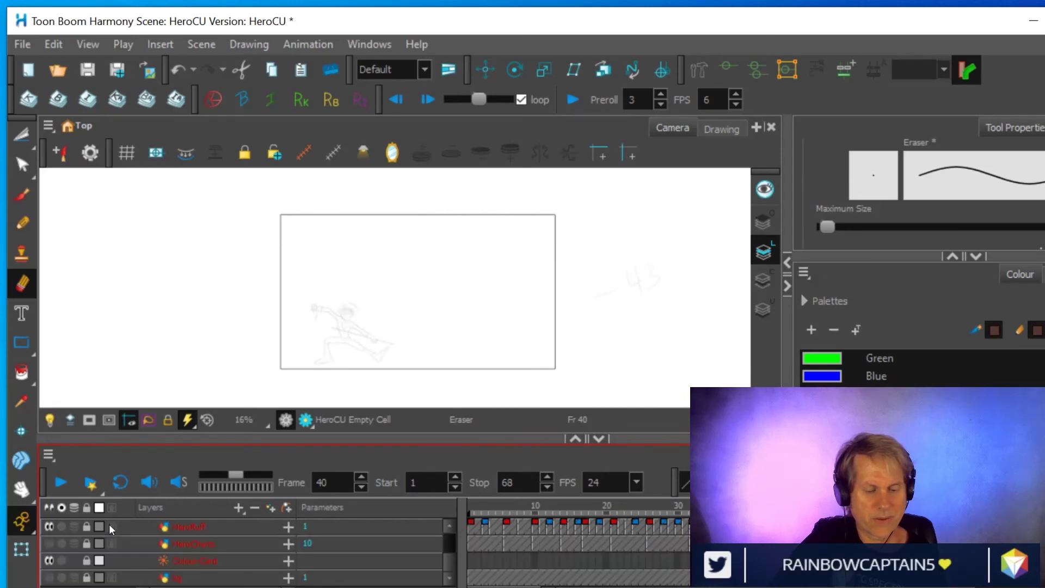
pyautogui.click(164, 525)
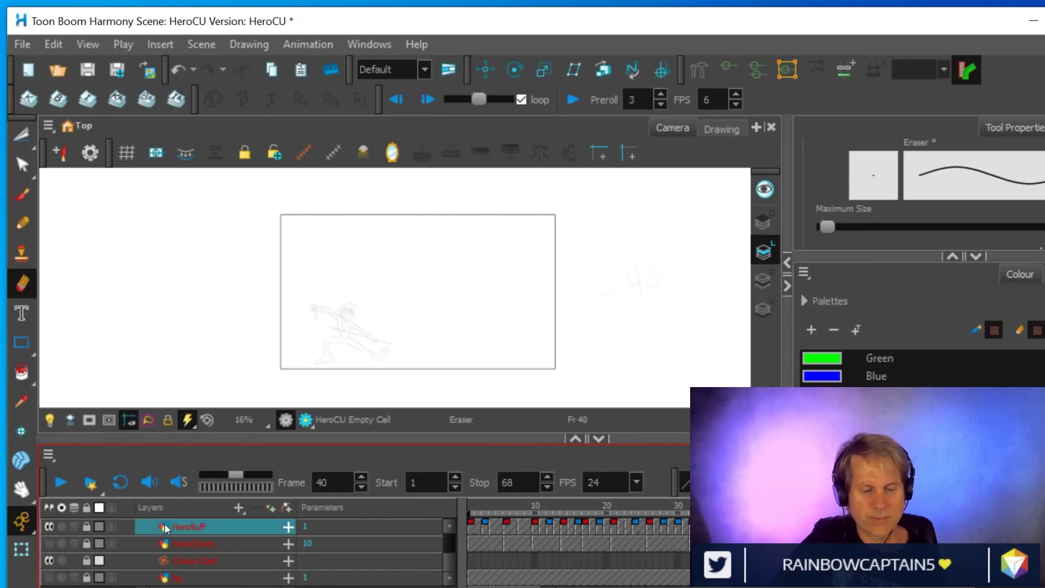
pyautogui.click(85, 527)
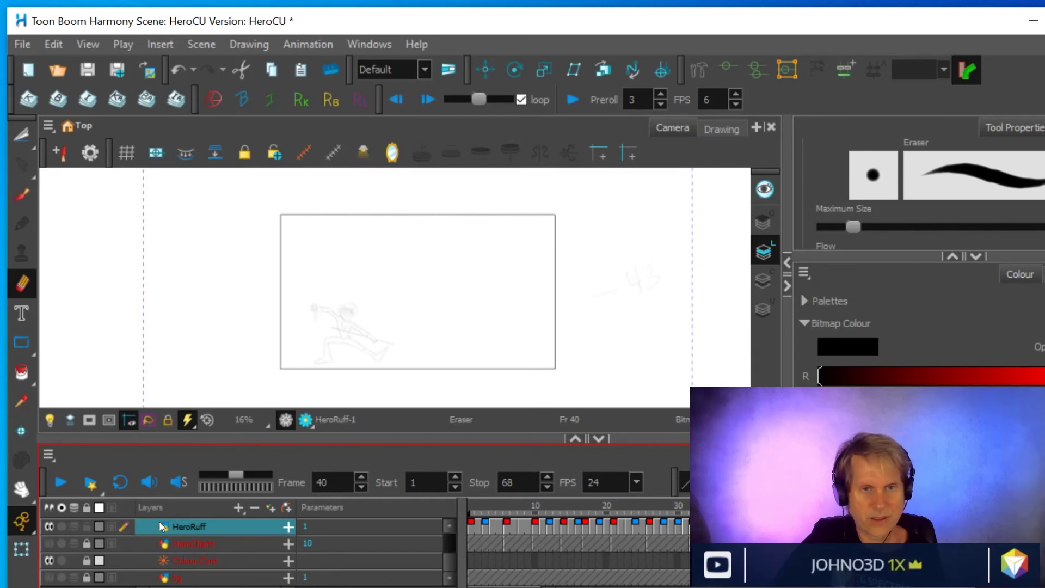
# - Change the HeroRuff layer's opacity from 15 to 100 in its Advanced Layer Properties
pyautogui.doubleClick(218, 526)
pyautogui.moveTo(424, 213); pyautogui.dragTo(290, 87)
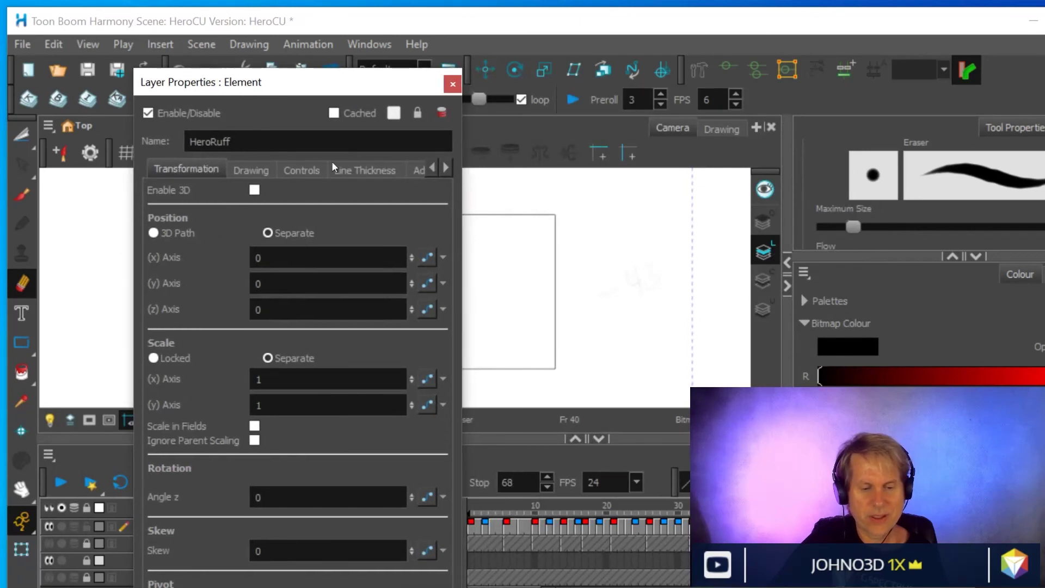
pyautogui.click(416, 170)
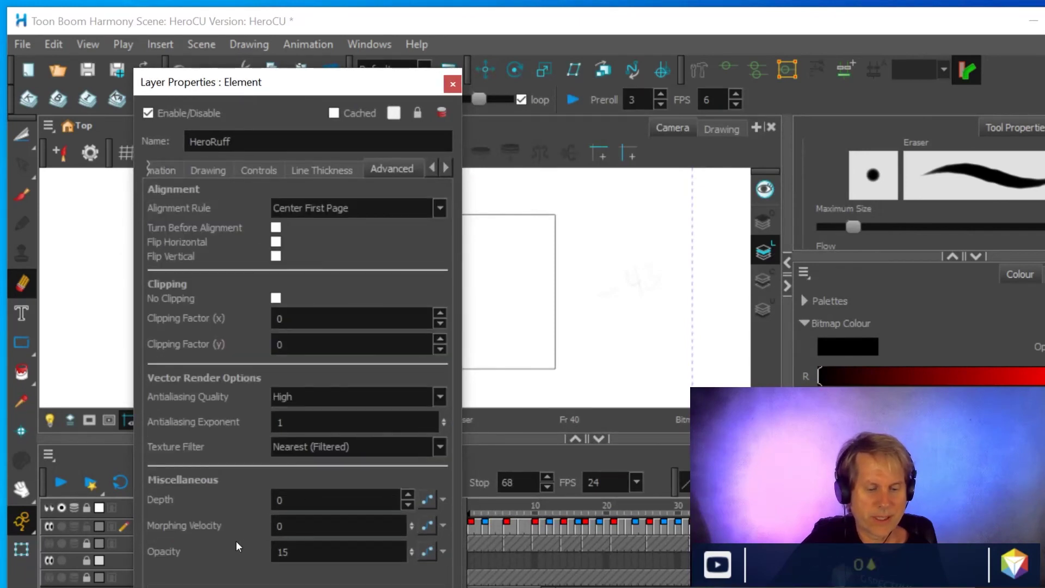
pyautogui.moveTo(300, 553); pyautogui.dragTo(243, 560)
pyautogui.write('100')
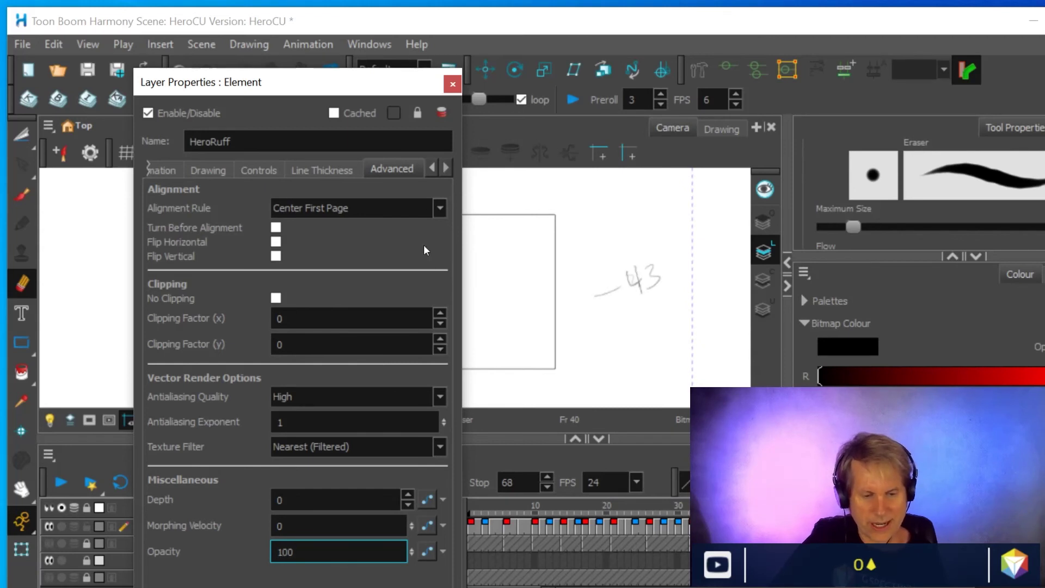
pyautogui.click(451, 83)
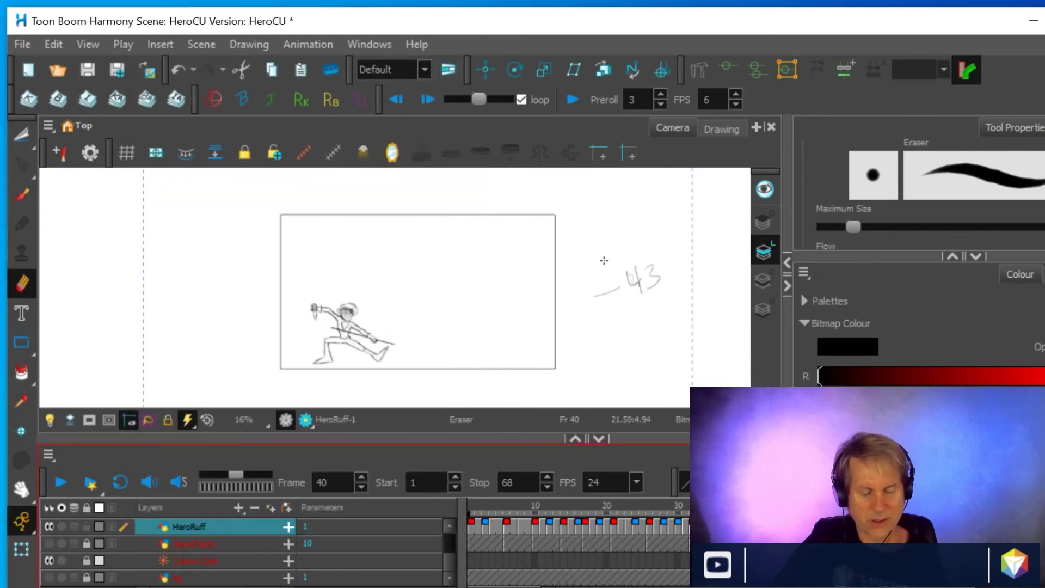
# - Enable Loop and play the HeroRuff rough animation
pyautogui.click(119, 476)
pyautogui.click(58, 482)
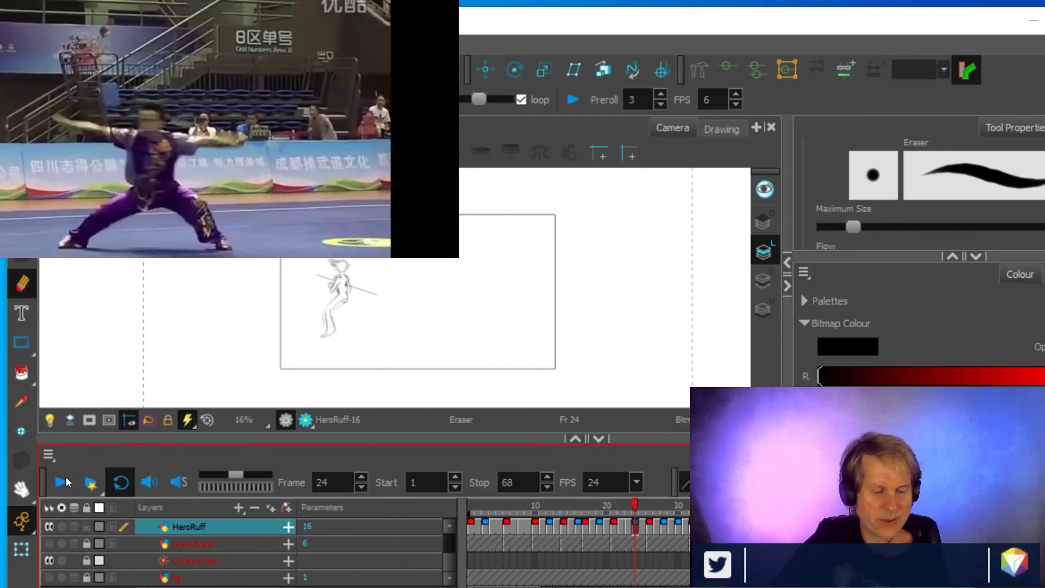
pyautogui.click(56, 474)
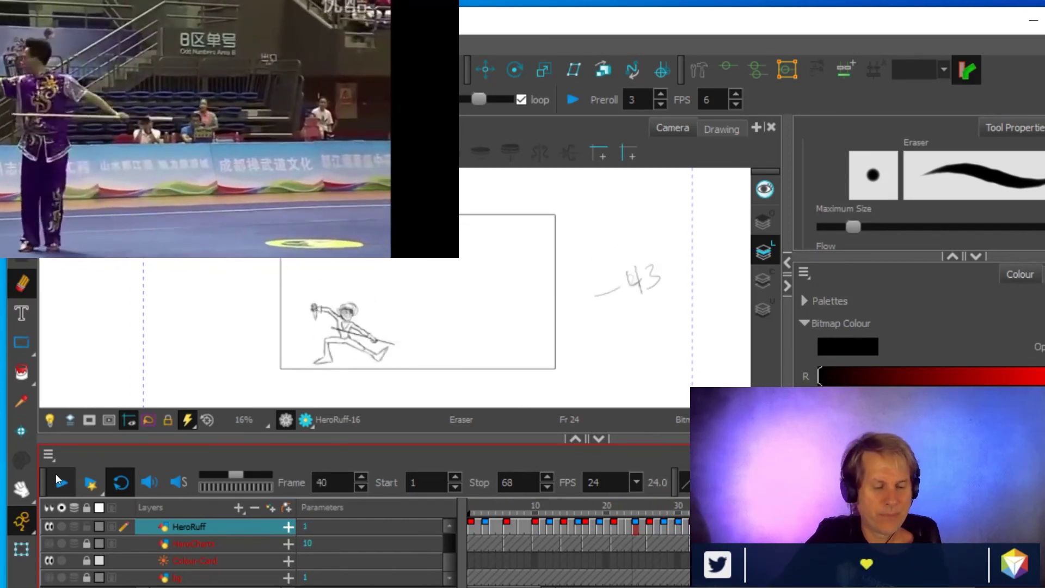
pyautogui.click(56, 479)
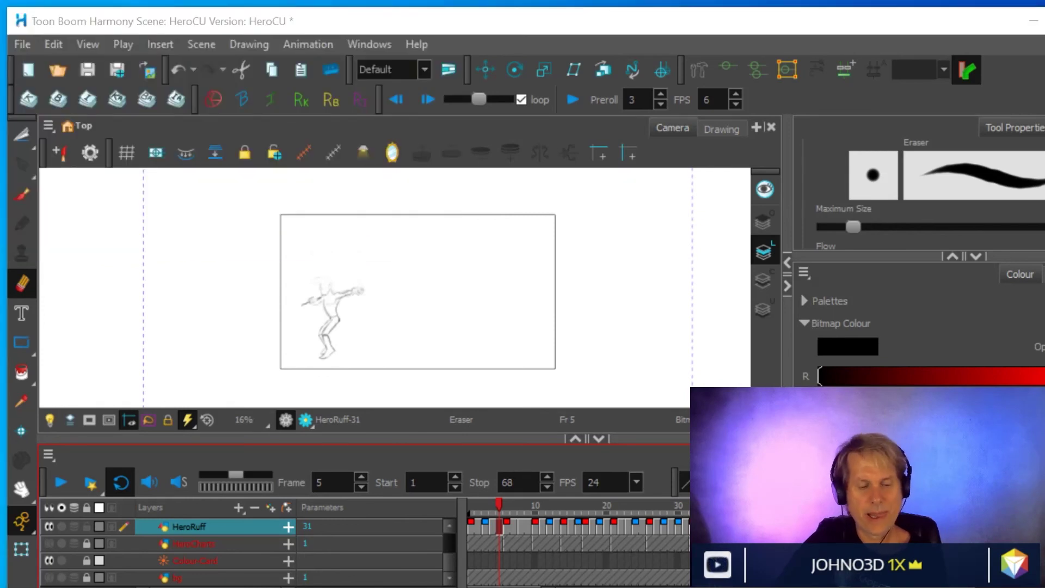
pyautogui.click(61, 486)
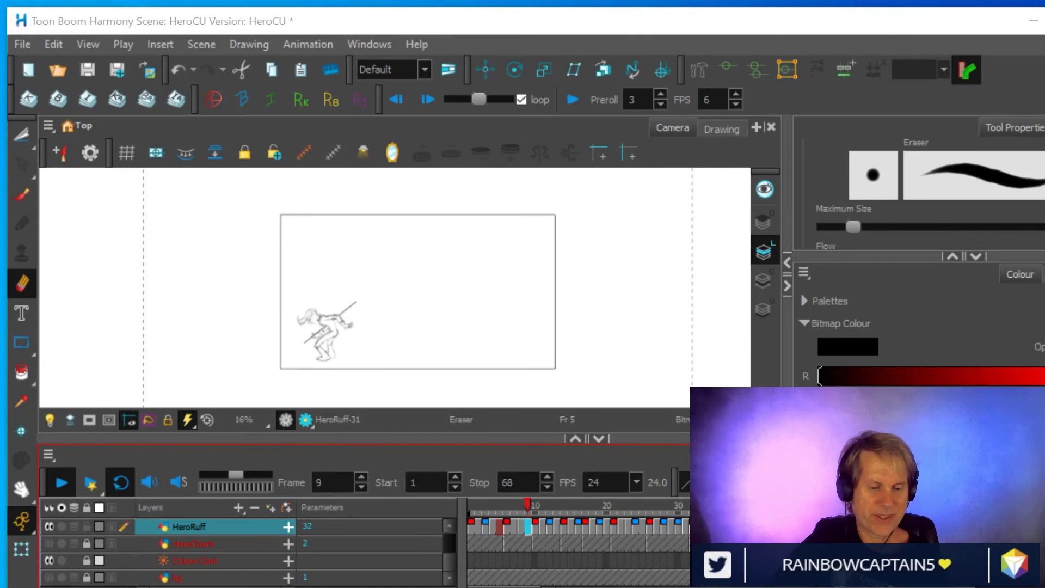
pyautogui.click(60, 482)
# - Replay the animation from frame 1, stop at frame 28, and show the bg layer
pyautogui.scroll(3, 366, 261)
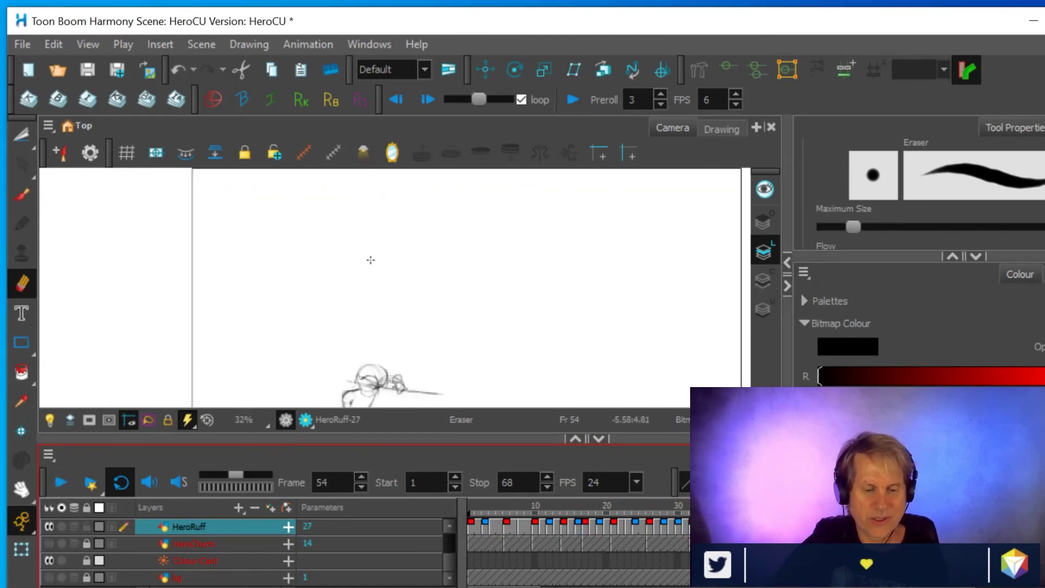
pyautogui.moveTo(368, 341); pyautogui.dragTo(350, 247)
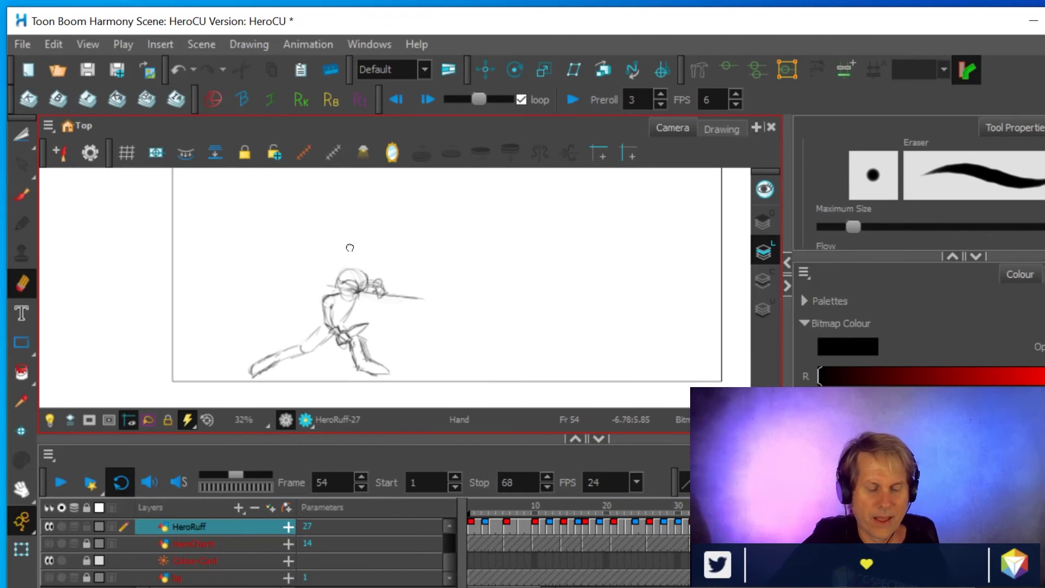
pyautogui.click(471, 505)
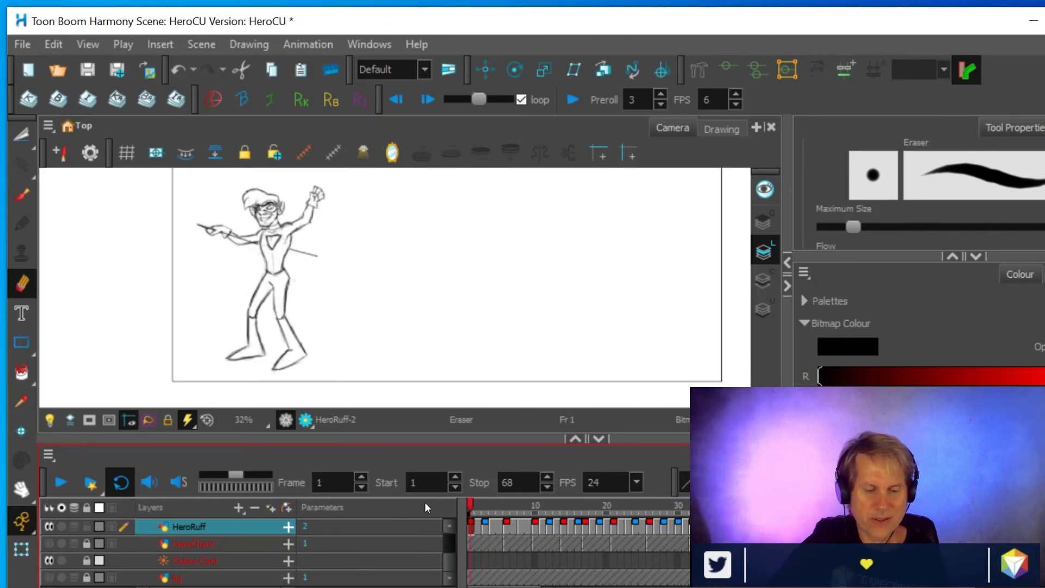
pyautogui.click(60, 482)
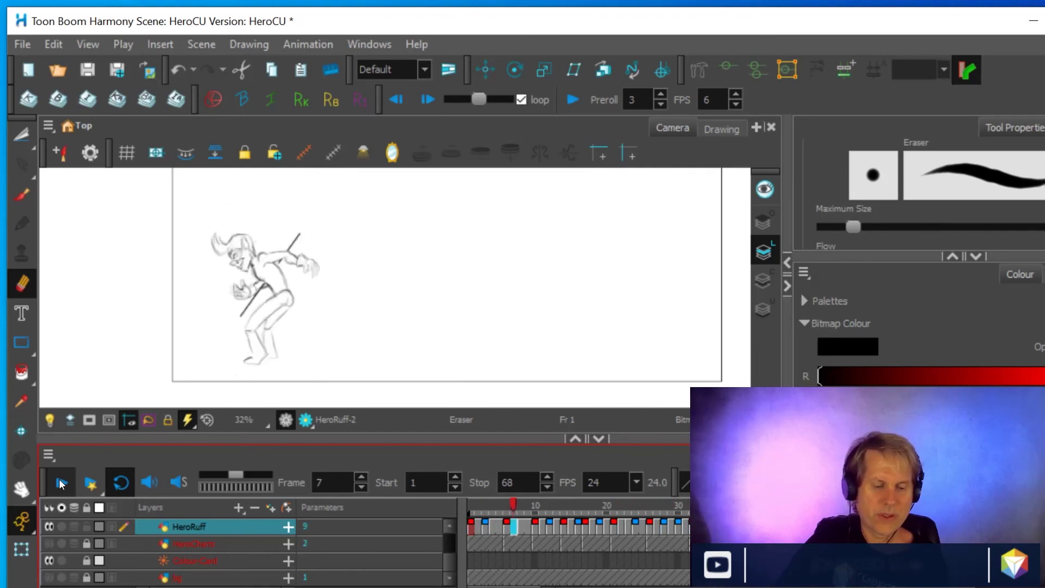
pyautogui.click(61, 483)
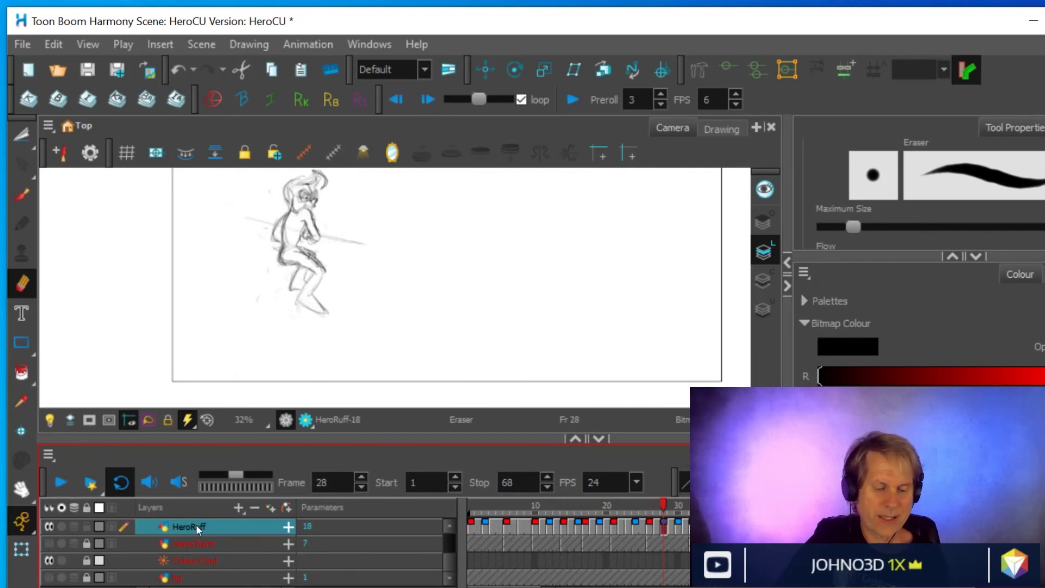
pyautogui.click(48, 577)
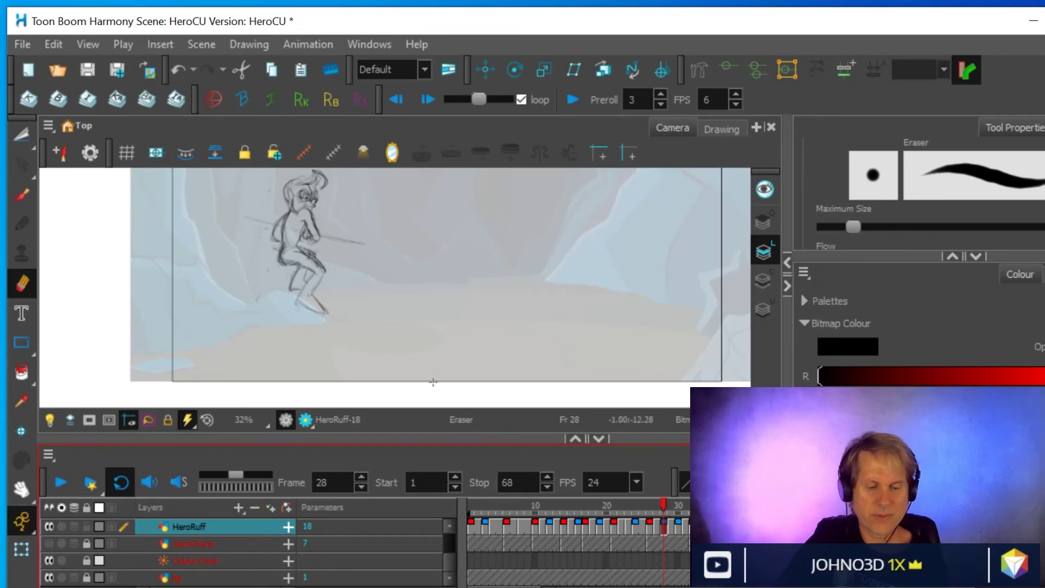
# - Recentre the view, play the animation over the cave background, and stop at frame 2
pyautogui.scroll(-2, 468, 318)
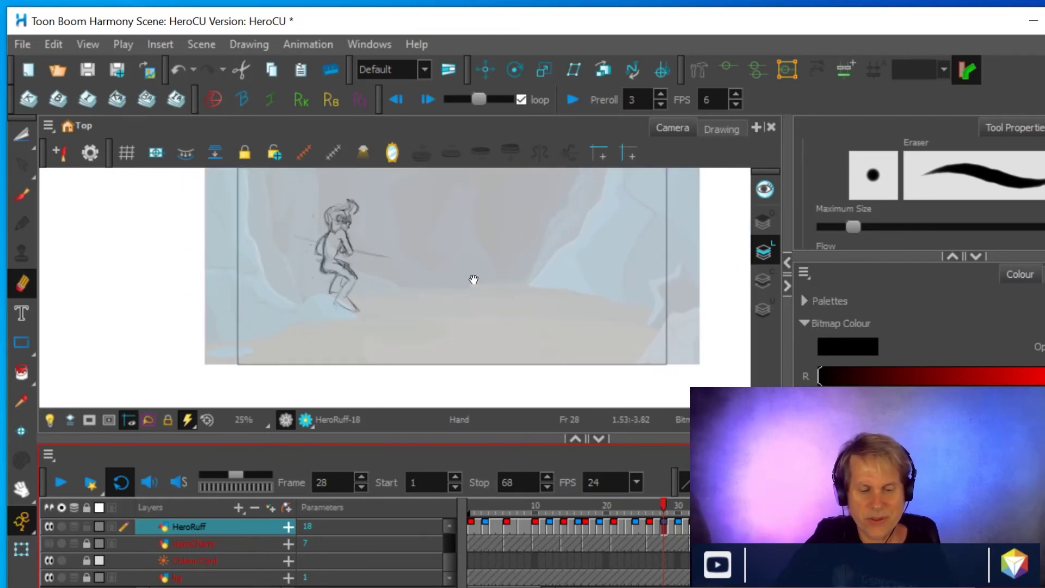
pyautogui.moveTo(473, 279); pyautogui.dragTo(455, 325)
pyautogui.scroll(-2, 455, 324)
pyautogui.scroll(1, 454, 323)
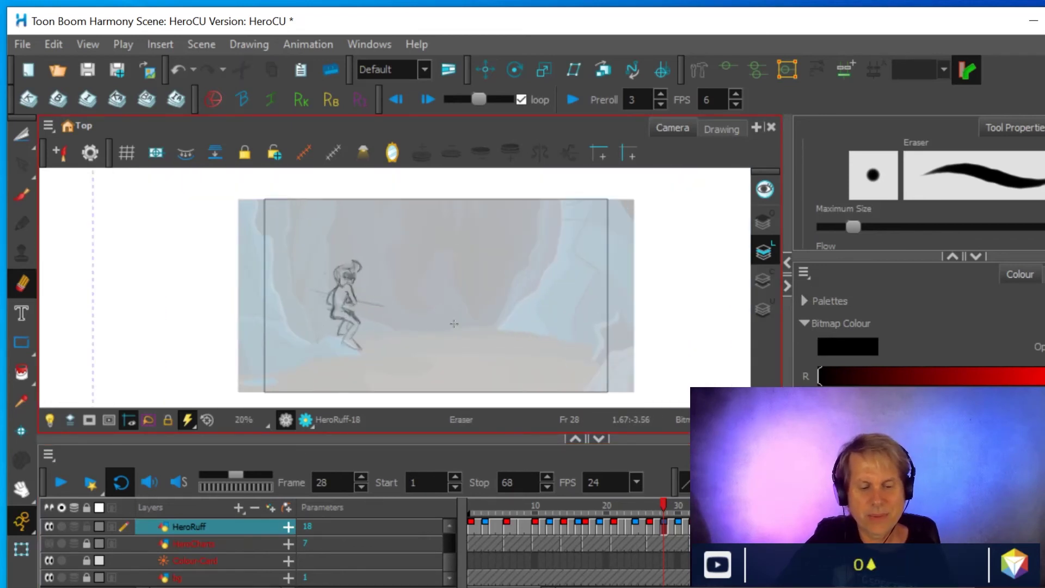
pyautogui.click(61, 482)
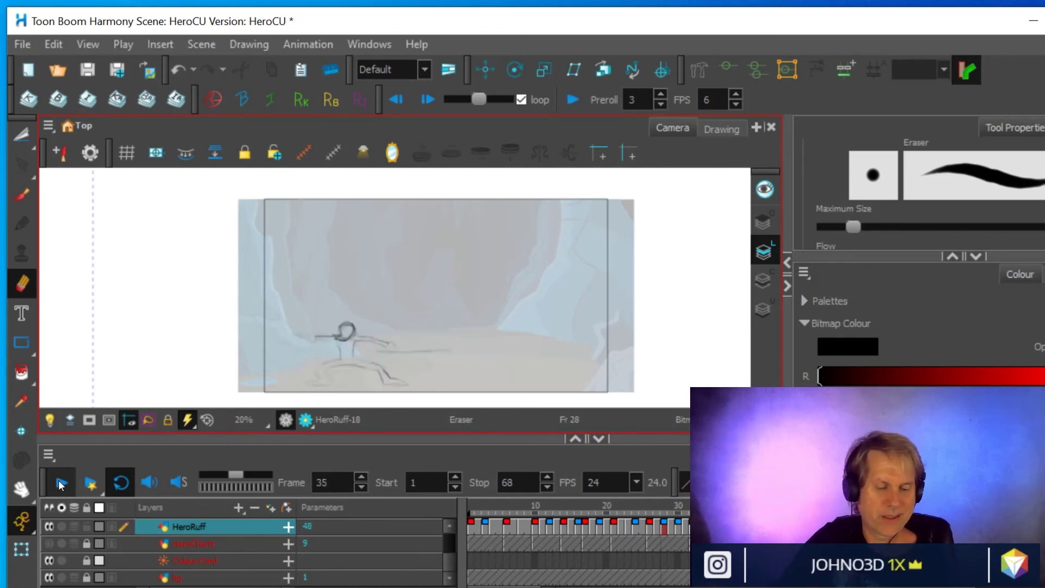
pyautogui.click(61, 485)
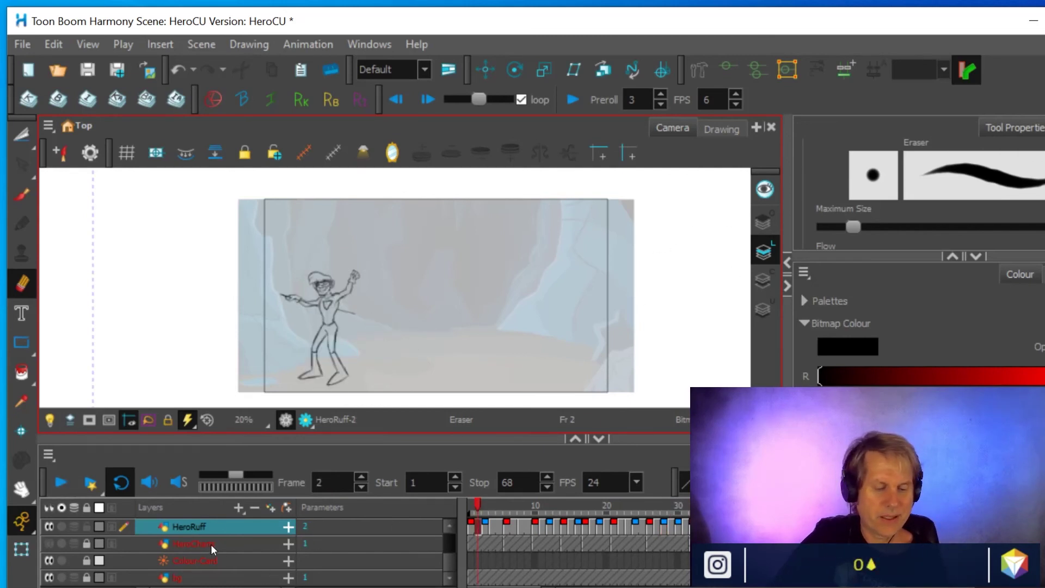
pyautogui.scroll(3, 211, 544)
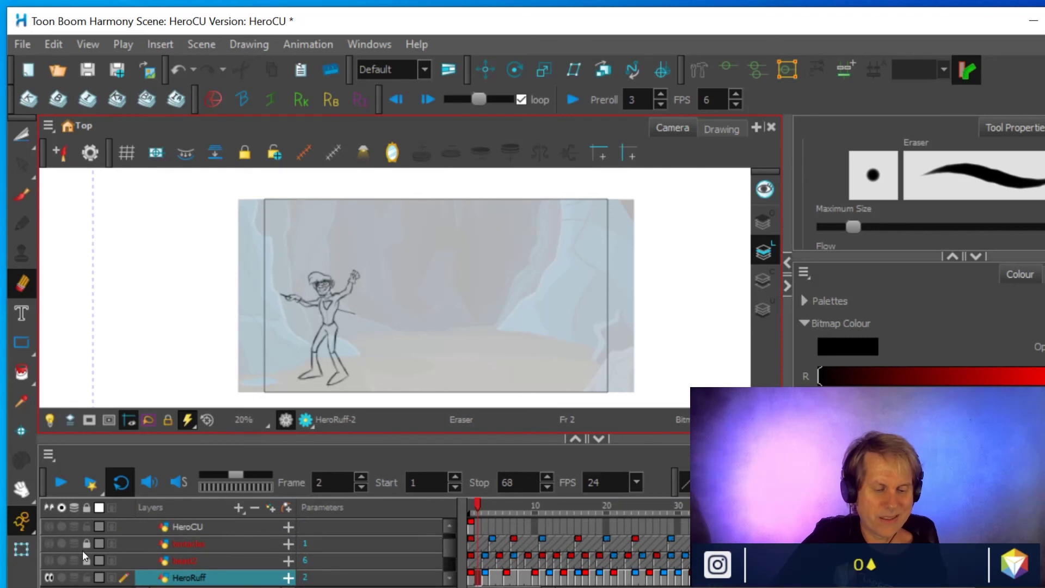
# - Show the beast2 and tentacles layers, then play the animation and stop at frame 38
pyautogui.click(40, 556)
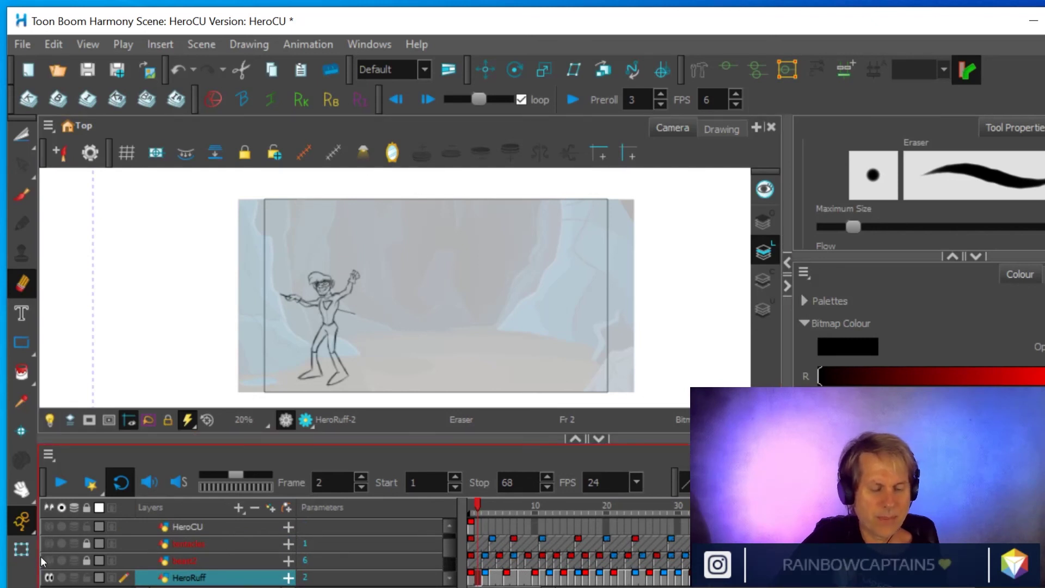
pyautogui.click(49, 560)
pyautogui.click(49, 543)
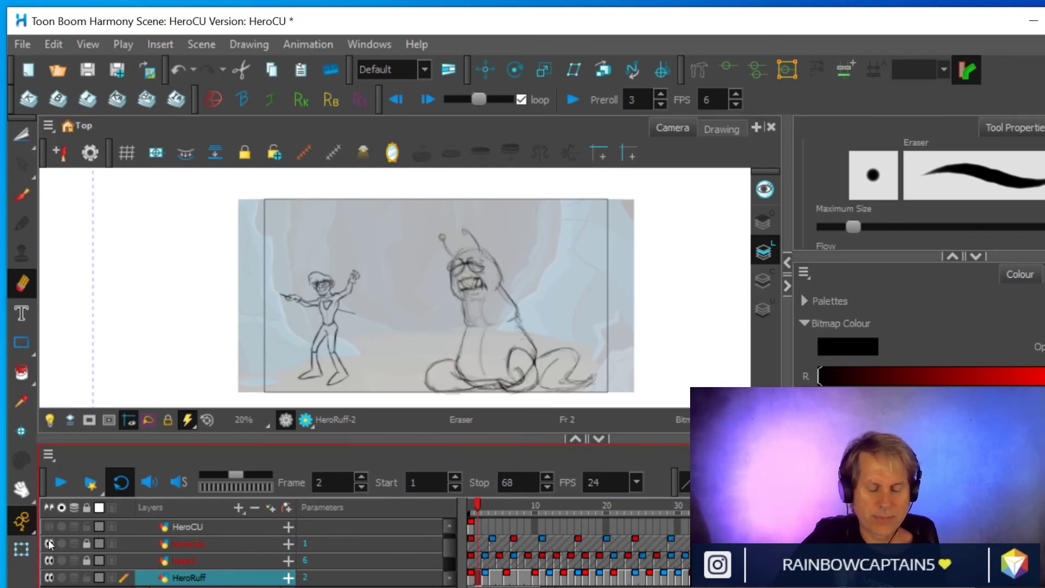
pyautogui.click(55, 479)
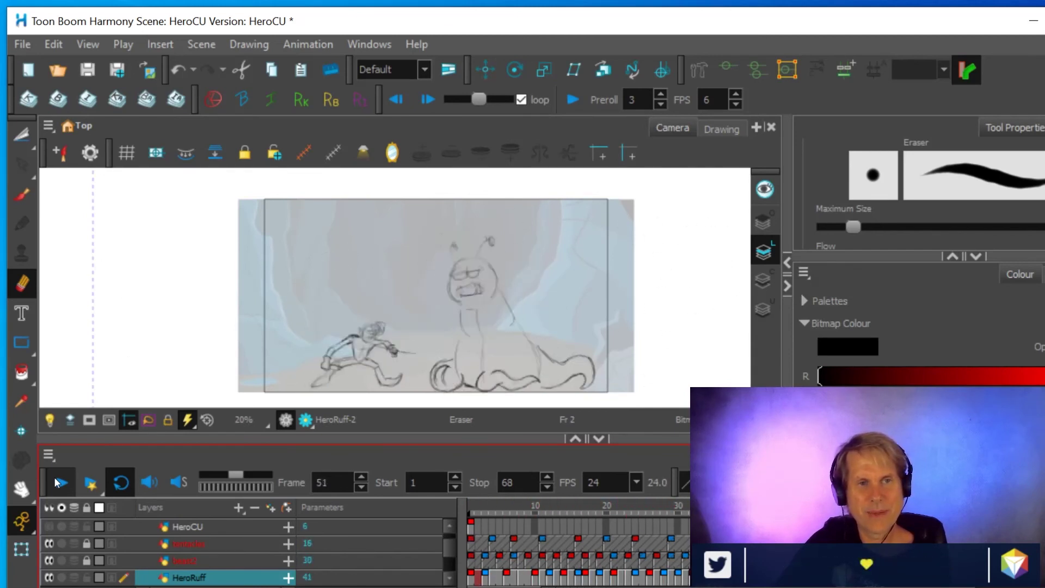
pyautogui.click(56, 482)
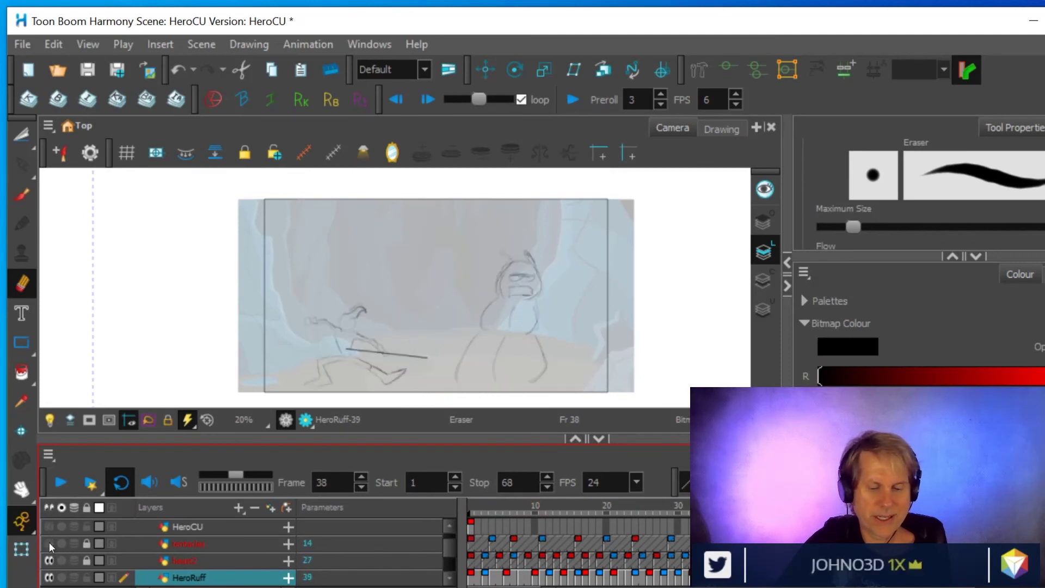
# - Hide beast2 and replay the animation twice, then restore beast2 and hide tentacles
pyautogui.click(51, 557)
pyautogui.click(58, 482)
pyautogui.click(56, 484)
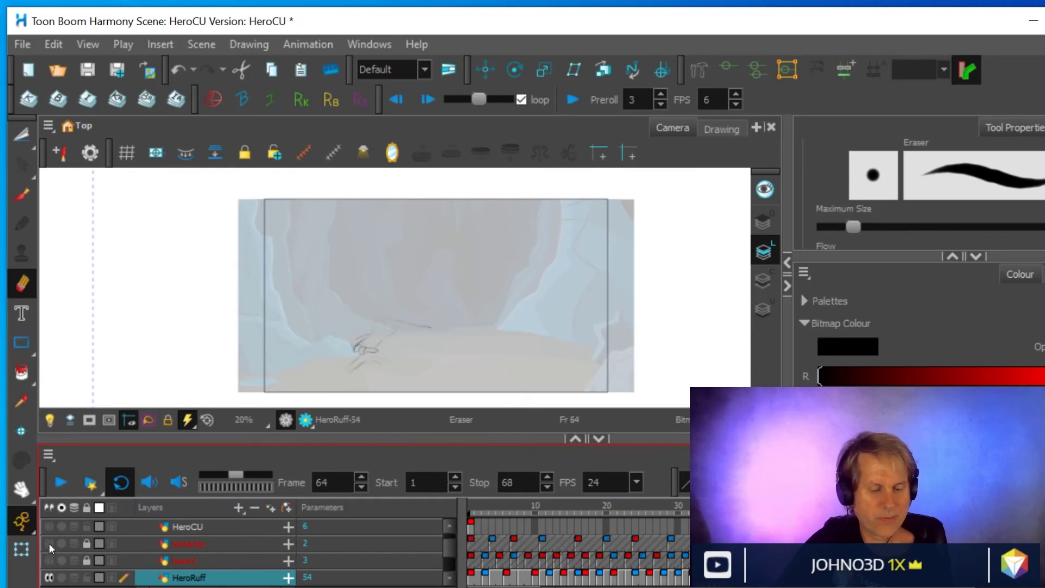
pyautogui.click(61, 487)
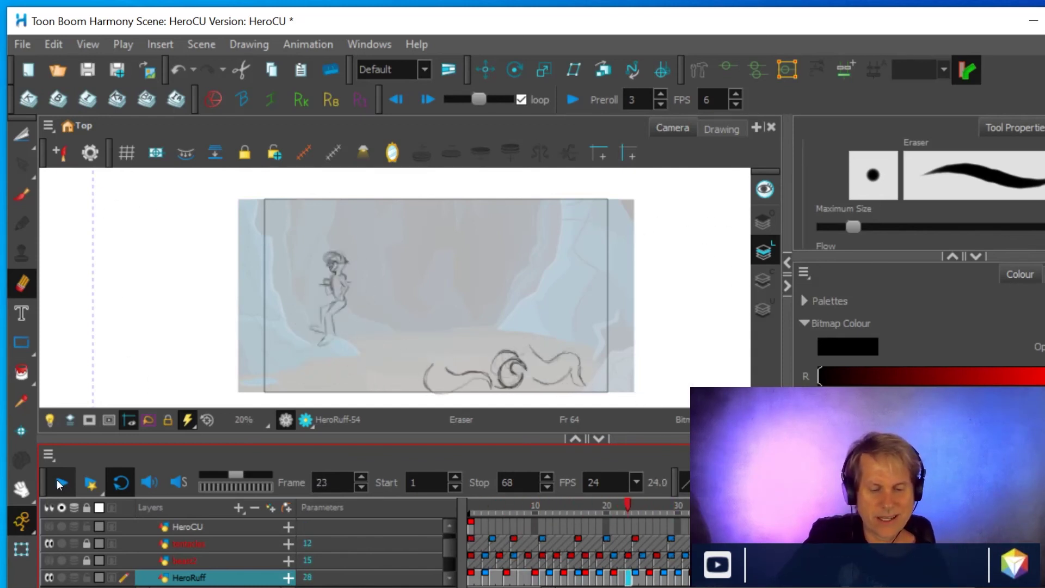
pyautogui.click(60, 482)
pyautogui.click(49, 560)
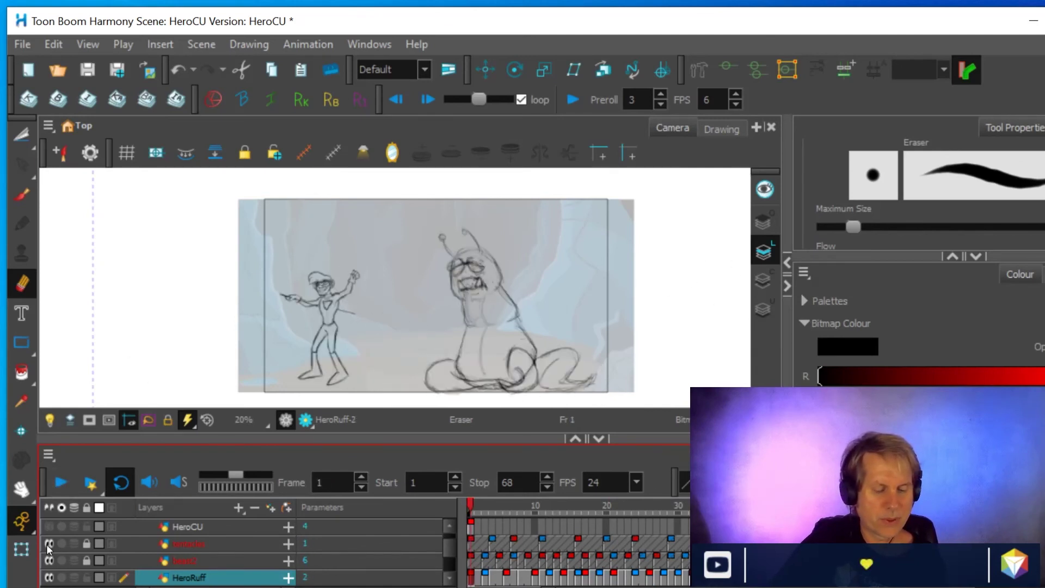
pyautogui.click(48, 543)
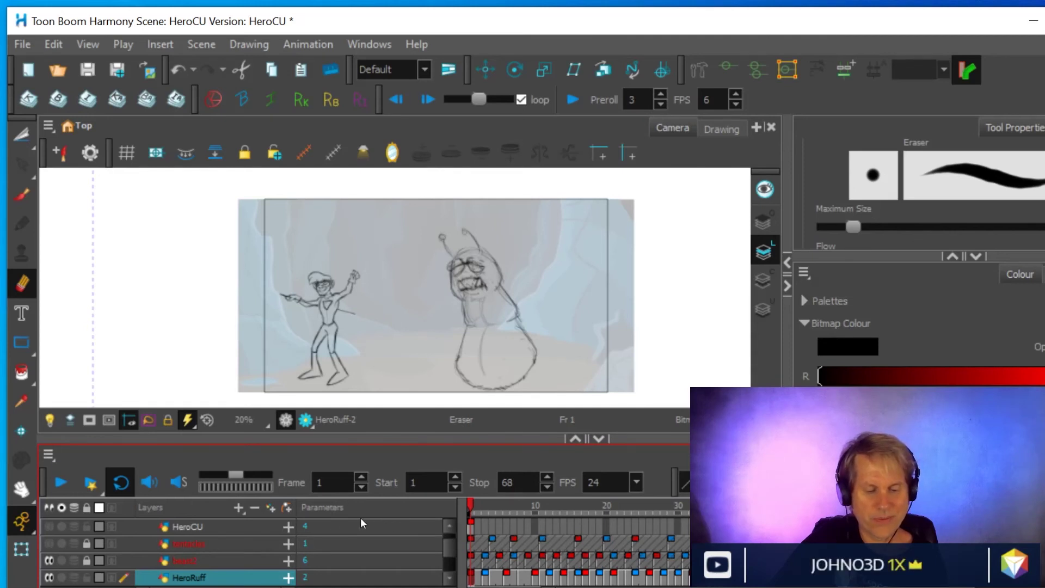
# - Switch to the HeroCU drawing at frame 40 and hide the beast2 layer
pyautogui.scroll(1, 348, 519)
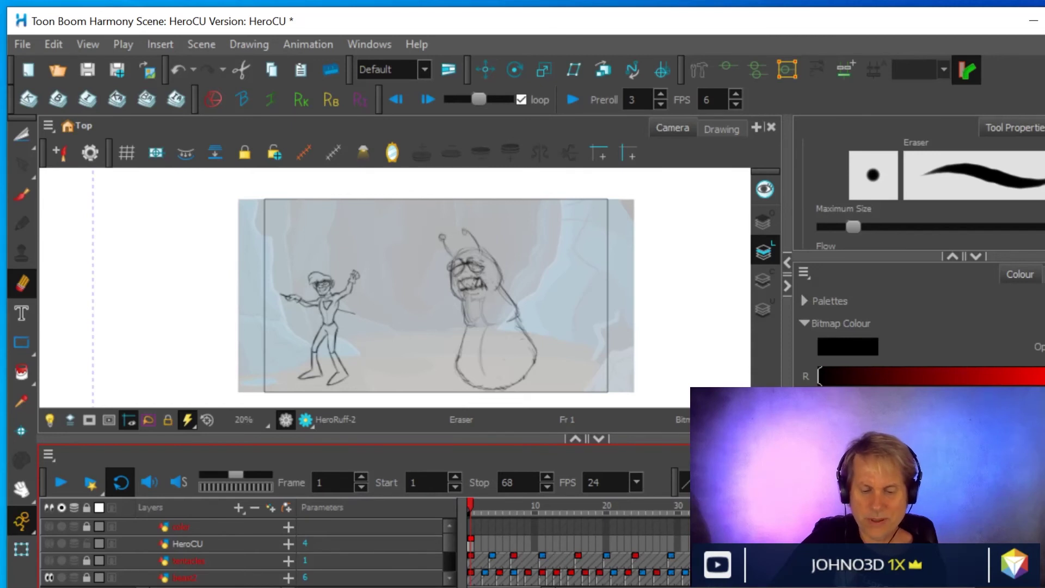
pyautogui.click(439, 543)
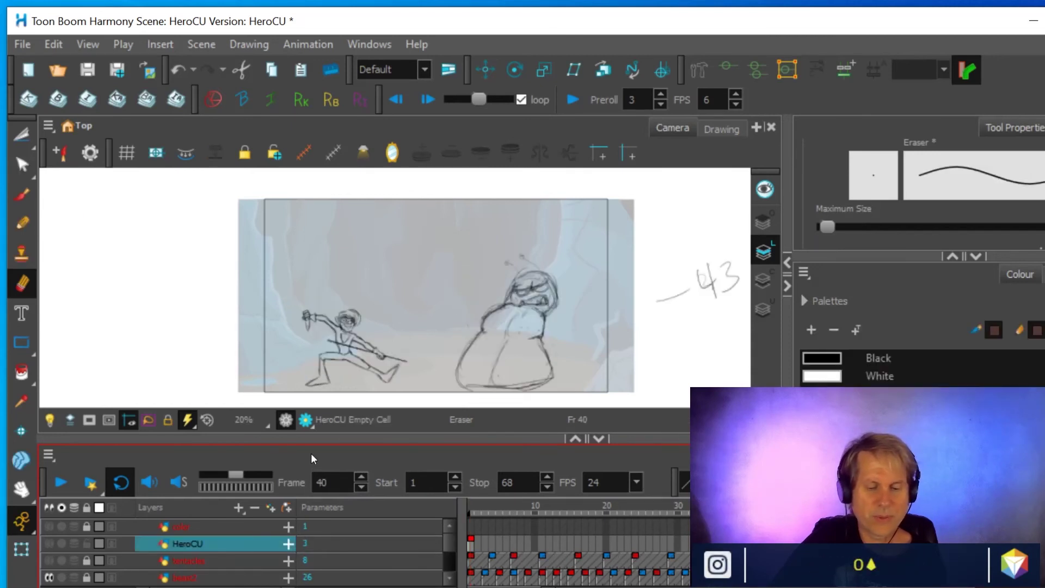
pyautogui.scroll(-1, 132, 521)
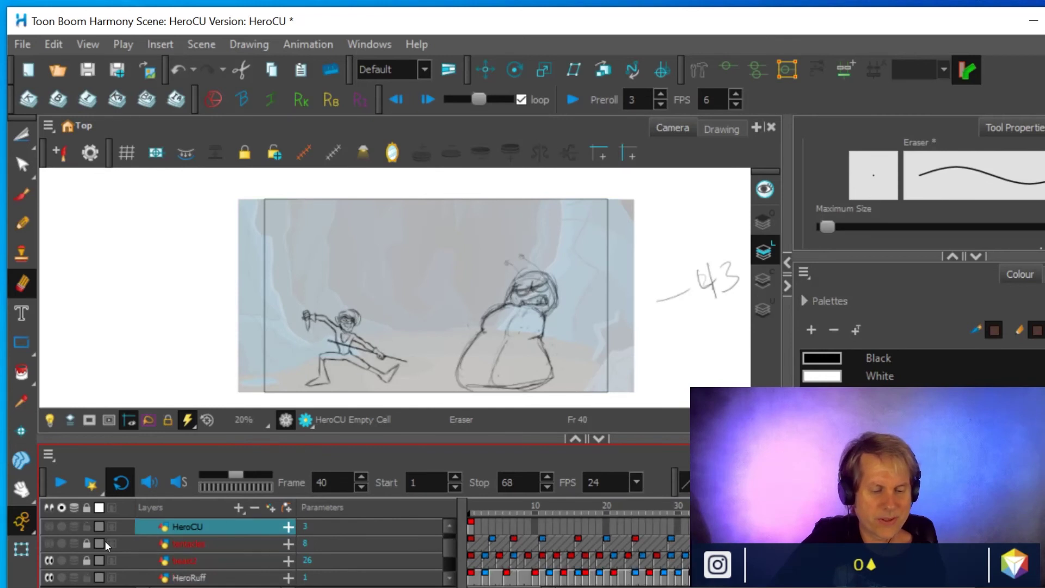
pyautogui.click(49, 561)
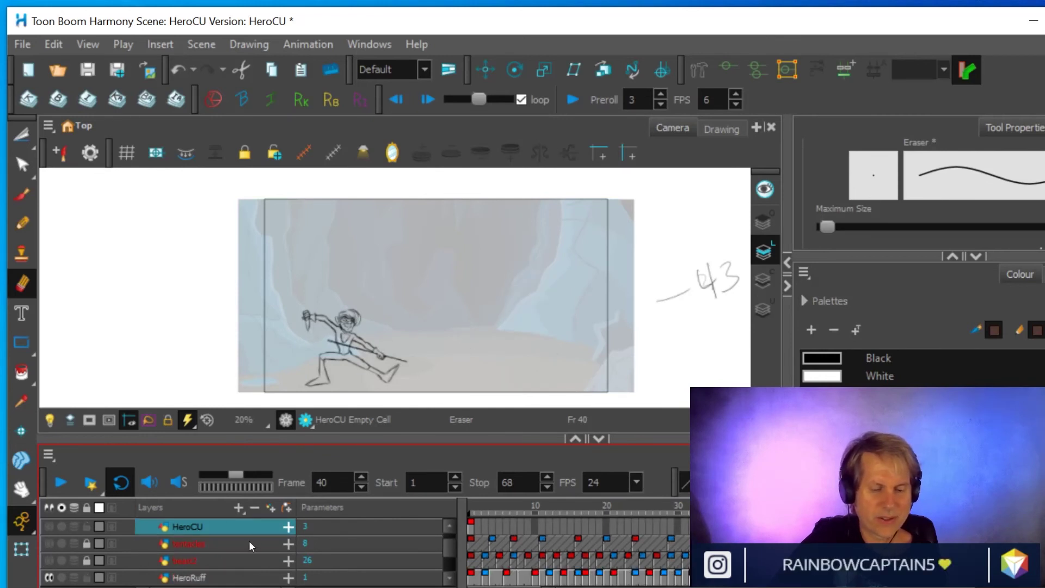
pyautogui.scroll(1, 249, 540)
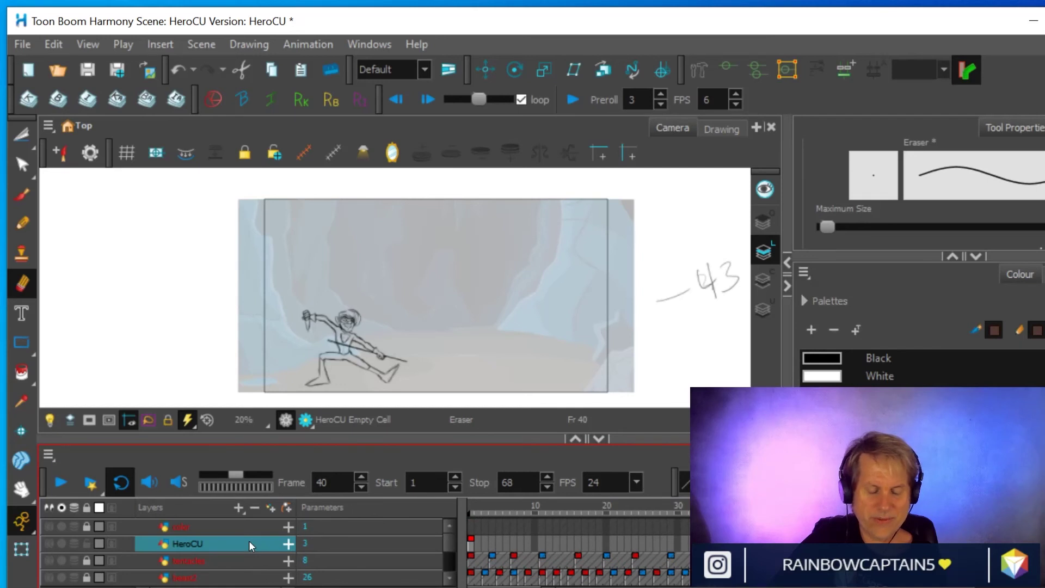
pyautogui.scroll(-4, 249, 540)
# - Set the HeroCharts layer's opacity to 30, unlock it, and recheck the value
pyautogui.doubleClick(250, 540)
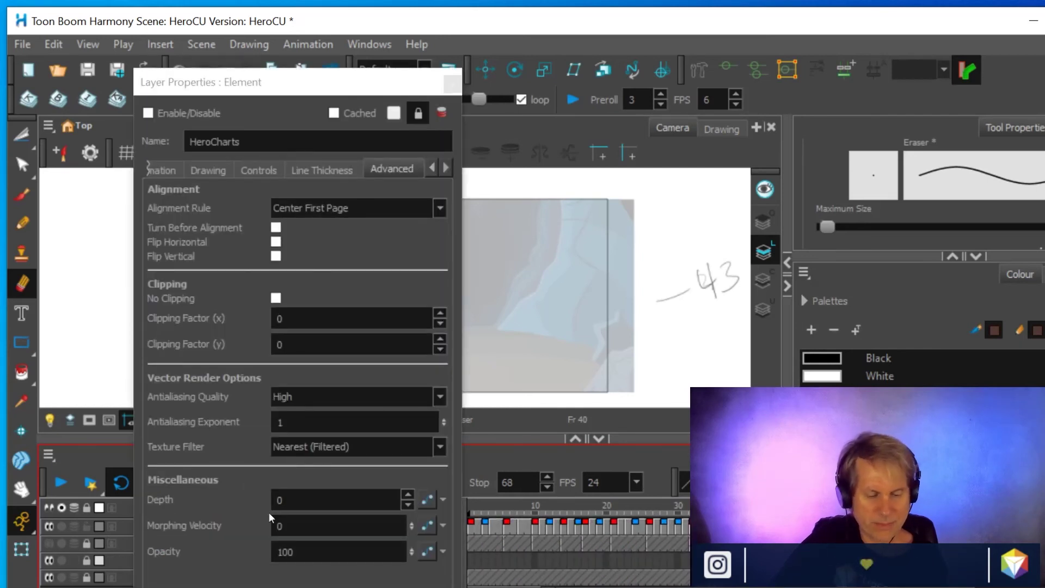
pyautogui.click(294, 551)
pyautogui.write('30')
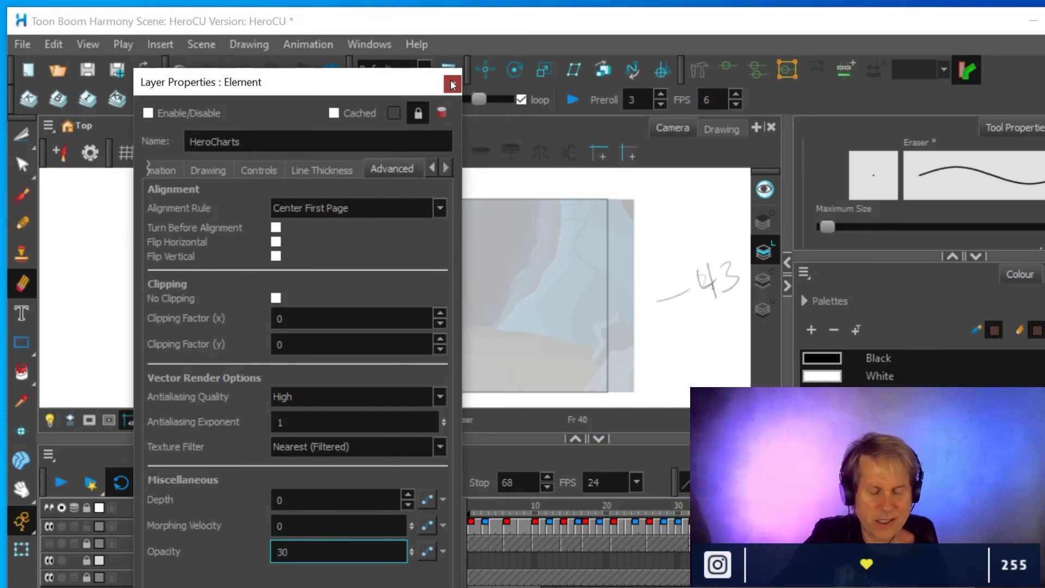
pyautogui.click(451, 84)
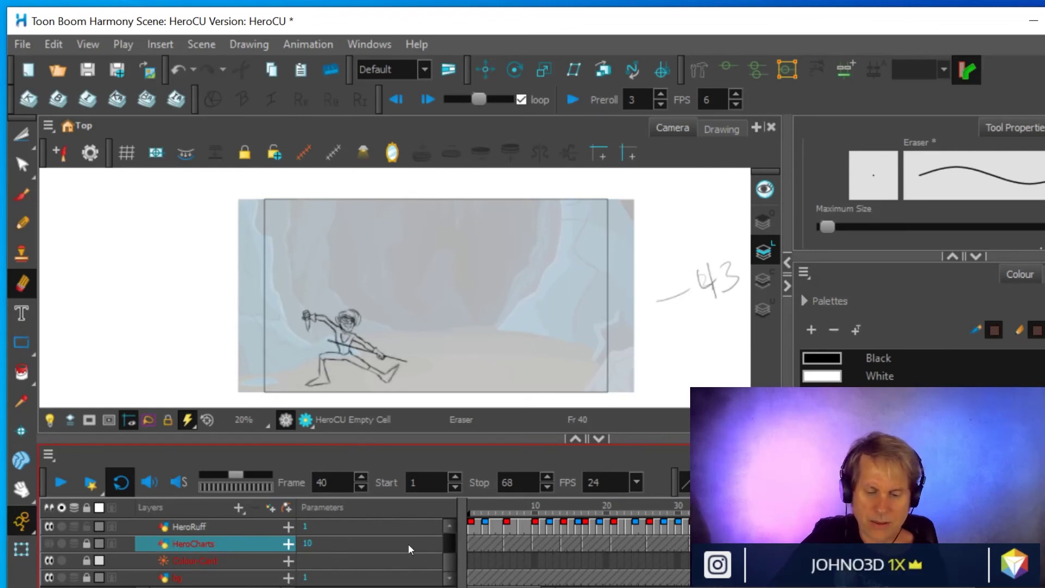
pyautogui.click(86, 544)
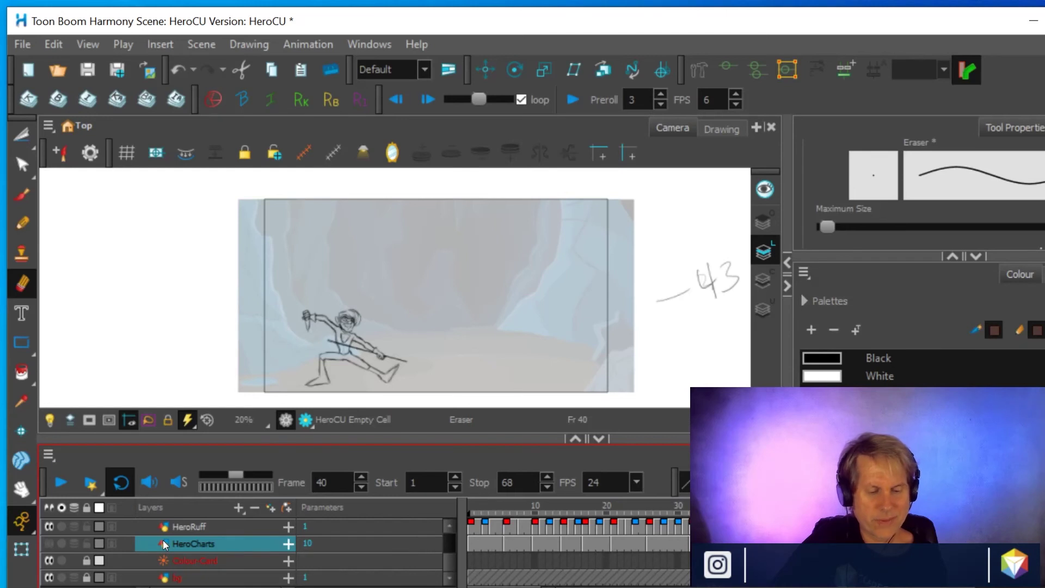
pyautogui.doubleClick(165, 544)
pyautogui.click(313, 553)
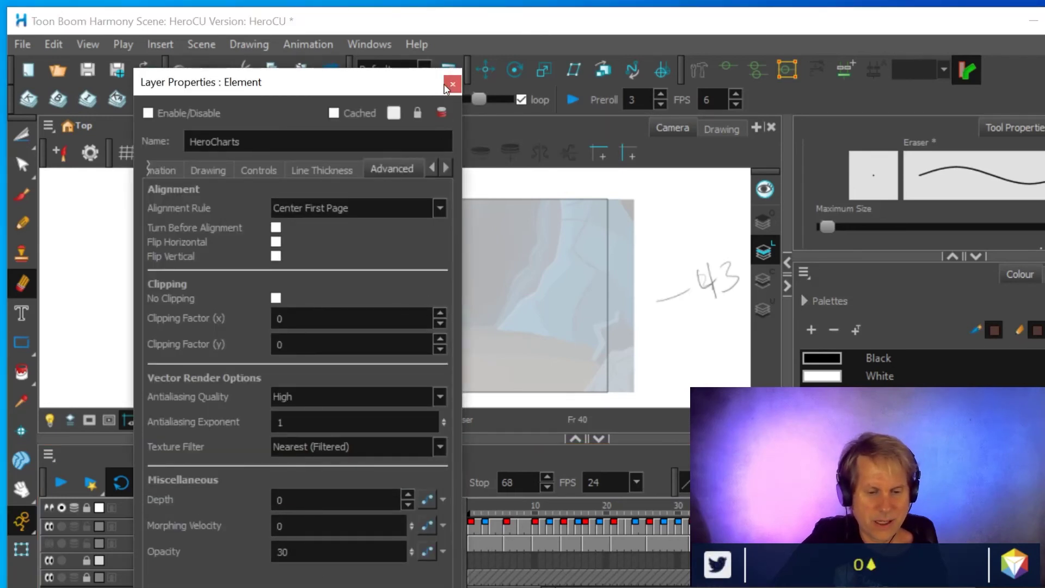
pyautogui.click(452, 84)
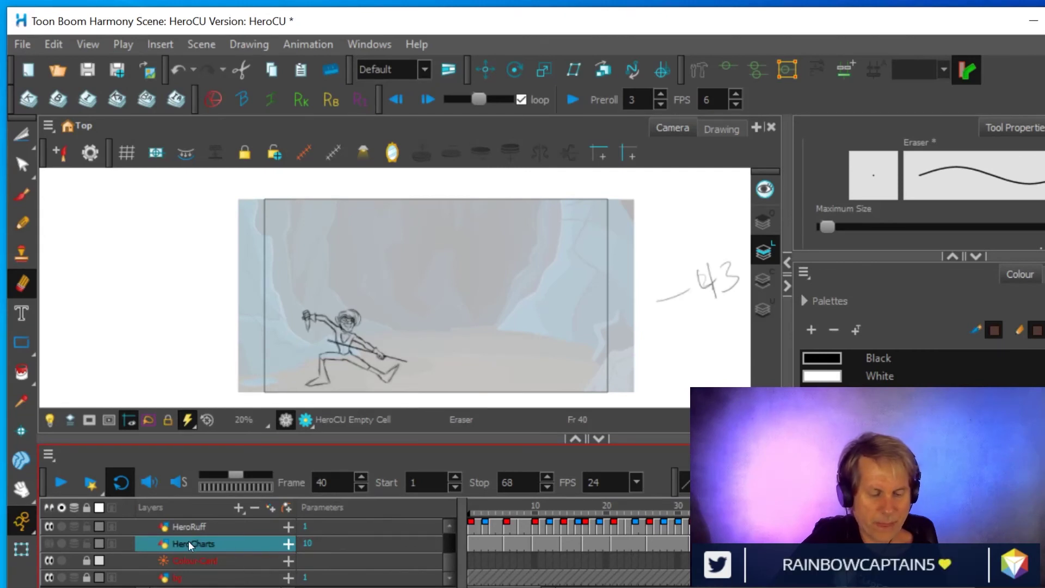
pyautogui.doubleClick(161, 544)
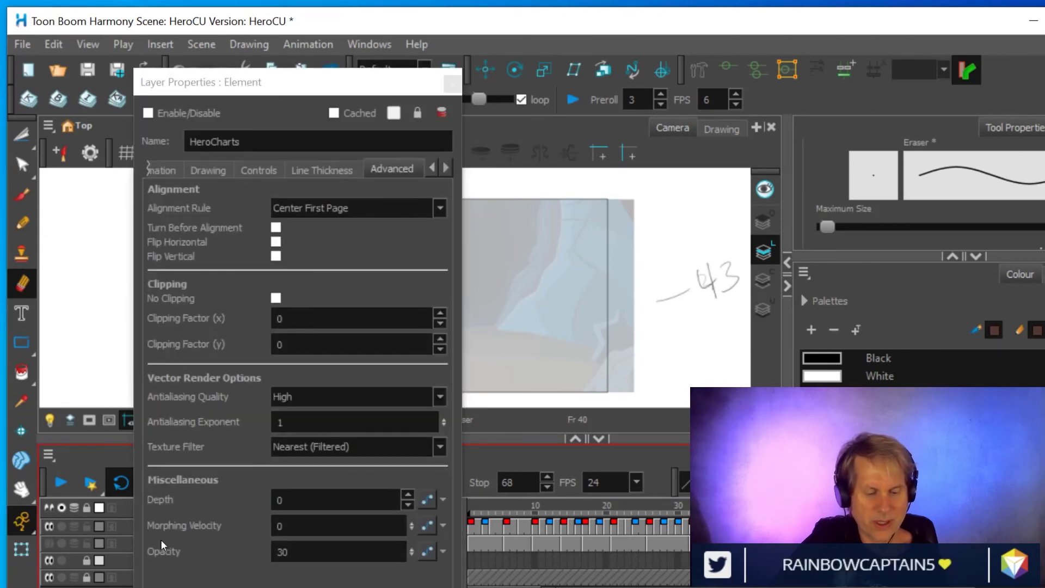
pyautogui.moveTo(300, 552); pyautogui.dragTo(256, 554)
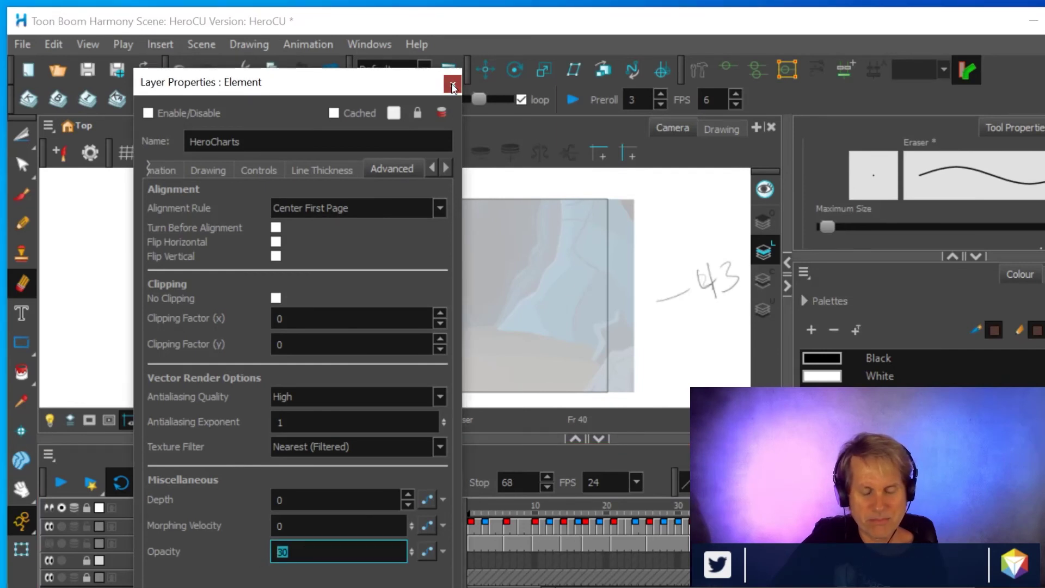
pyautogui.click(452, 85)
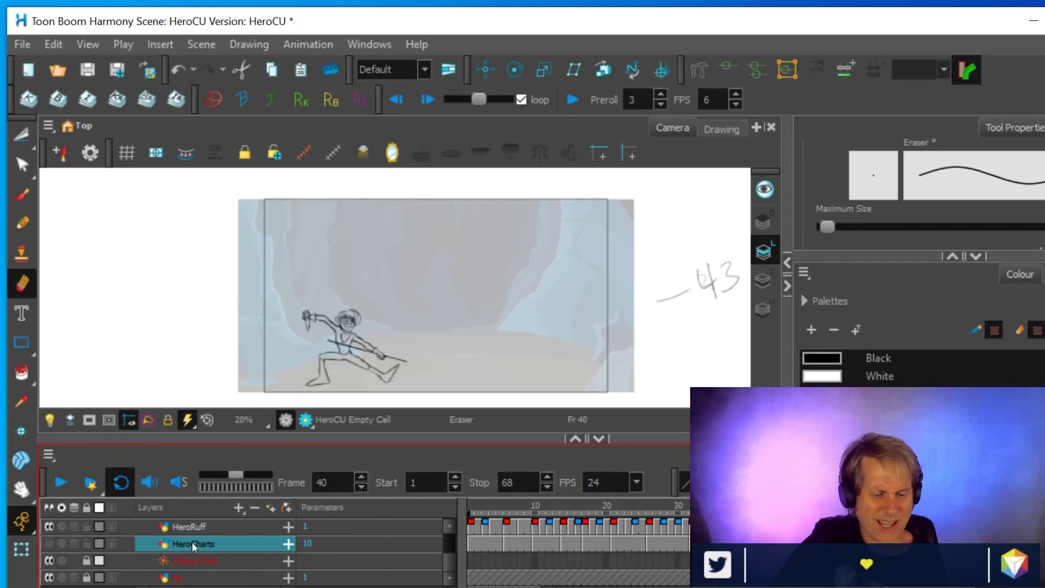
# - Set the HeroRuff layer's opacity to 30 in Layer Properties
pyautogui.doubleClick(164, 526)
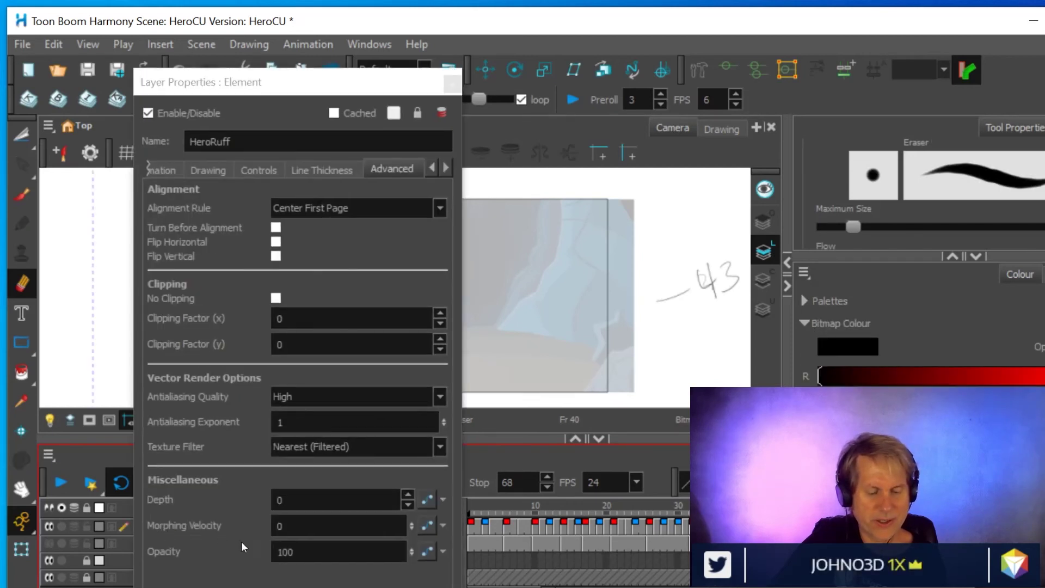
pyautogui.click(294, 551)
pyautogui.hotkey('ctrl', 'a')
pyautogui.write('30')
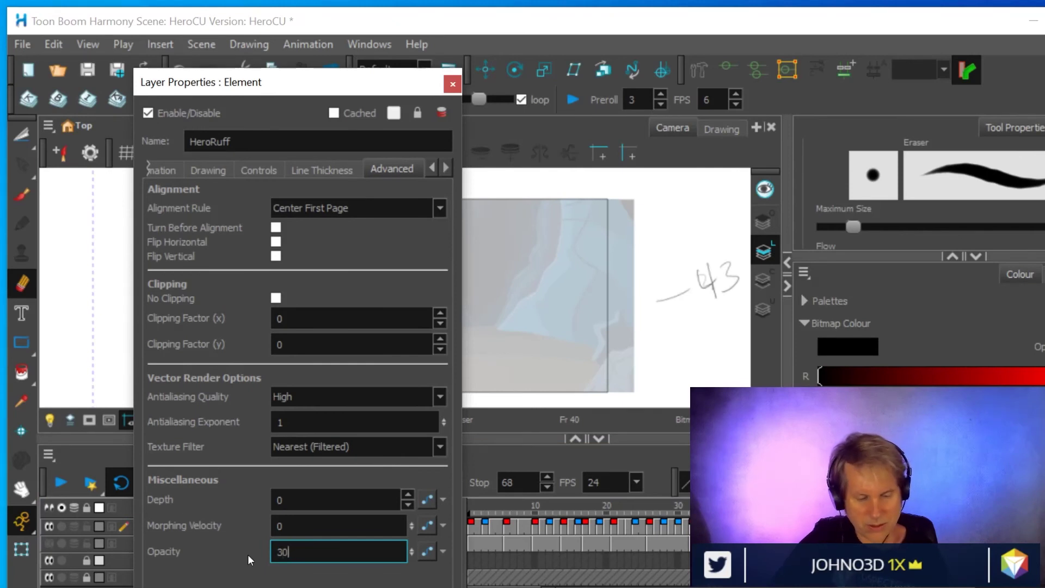
pyautogui.press('Return')
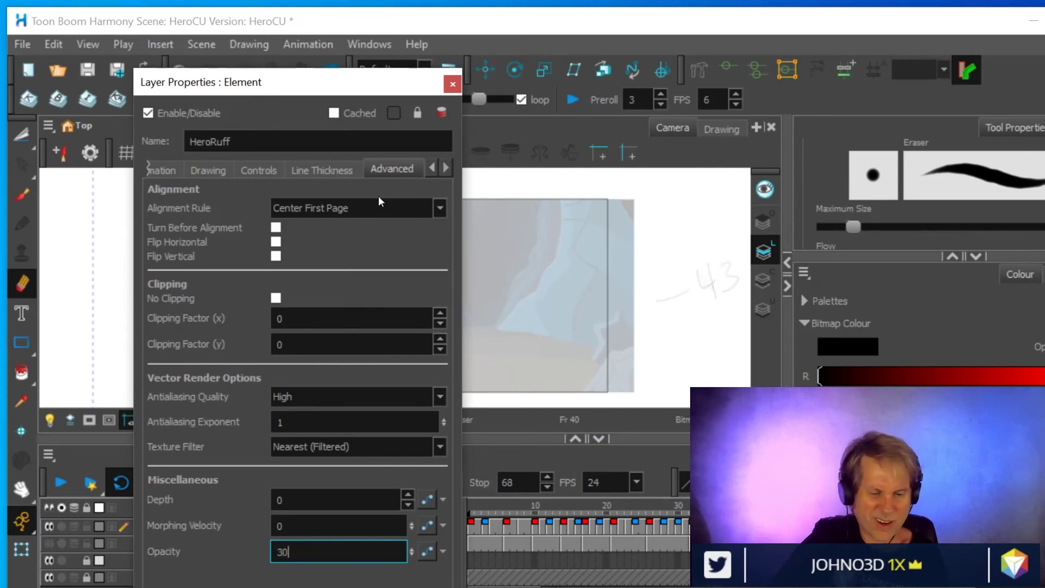
pyautogui.click(452, 84)
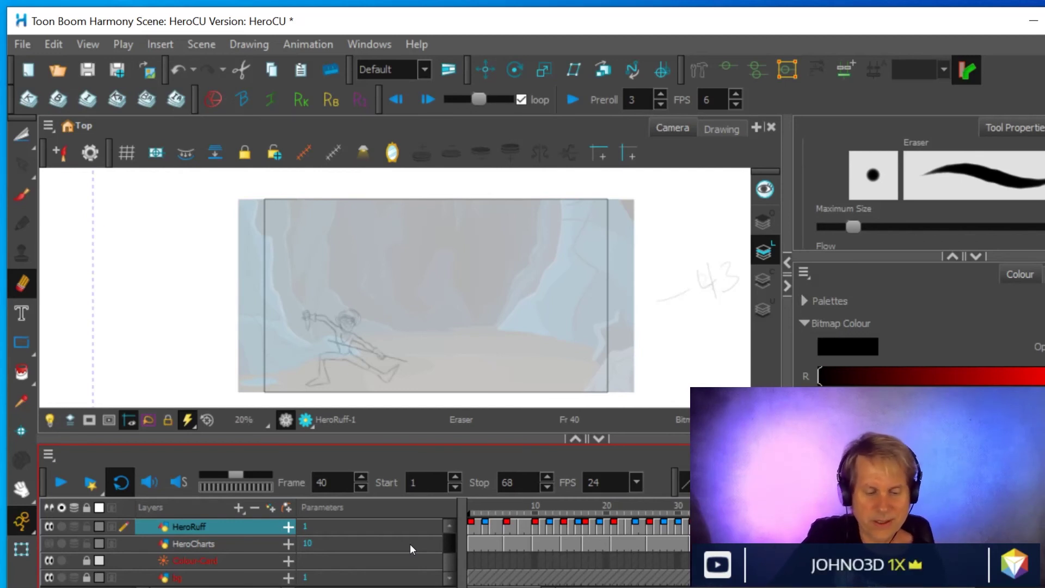
# - Show the HeroCU sketch layer and zoom in on the hero
pyautogui.scroll(2, 371, 557)
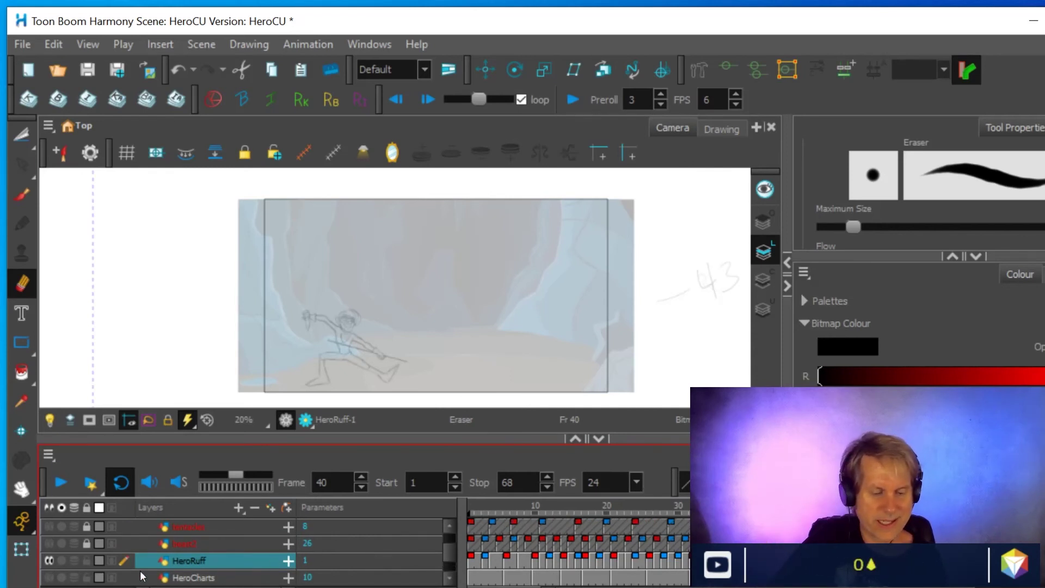
pyautogui.scroll(2, 204, 552)
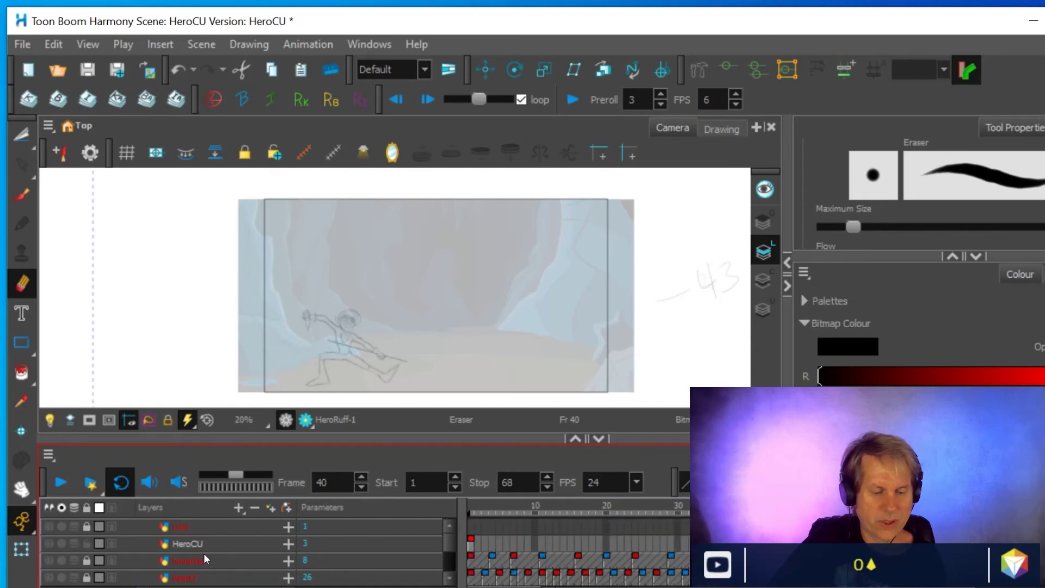
pyautogui.click(48, 543)
pyautogui.scroll(3, 460, 314)
pyautogui.moveTo(384, 334)
pyautogui.mouseDown()
pyautogui.moveTo(410, 328)
pyautogui.moveTo(536, 227)
pyautogui.moveTo(529, 240)
pyautogui.mouseUp()
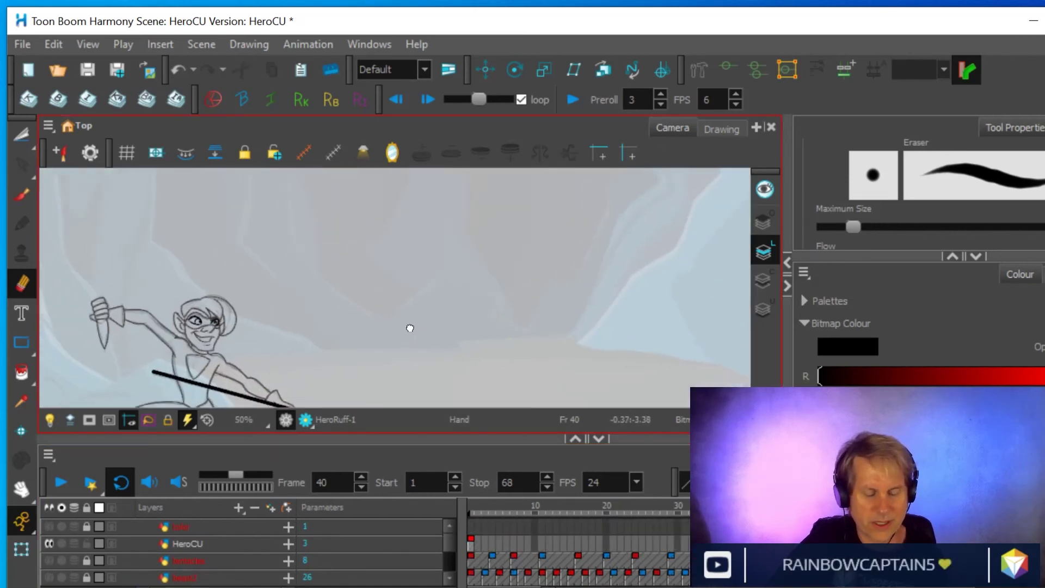
pyautogui.scroll(-1, 536, 226)
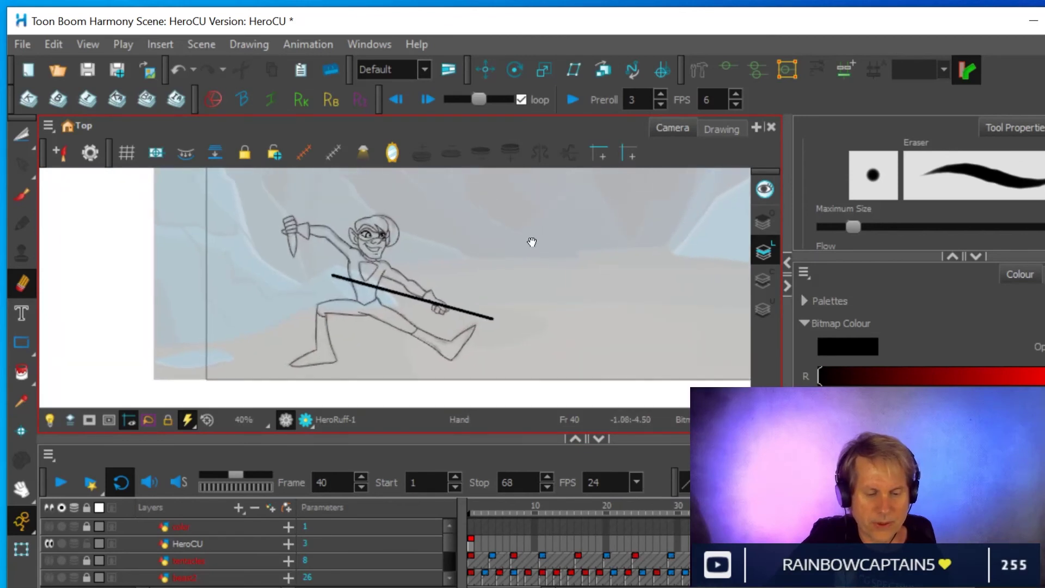
# - Solo the HeroCU layer and zoom in on the hero's face
pyautogui.click(60, 544)
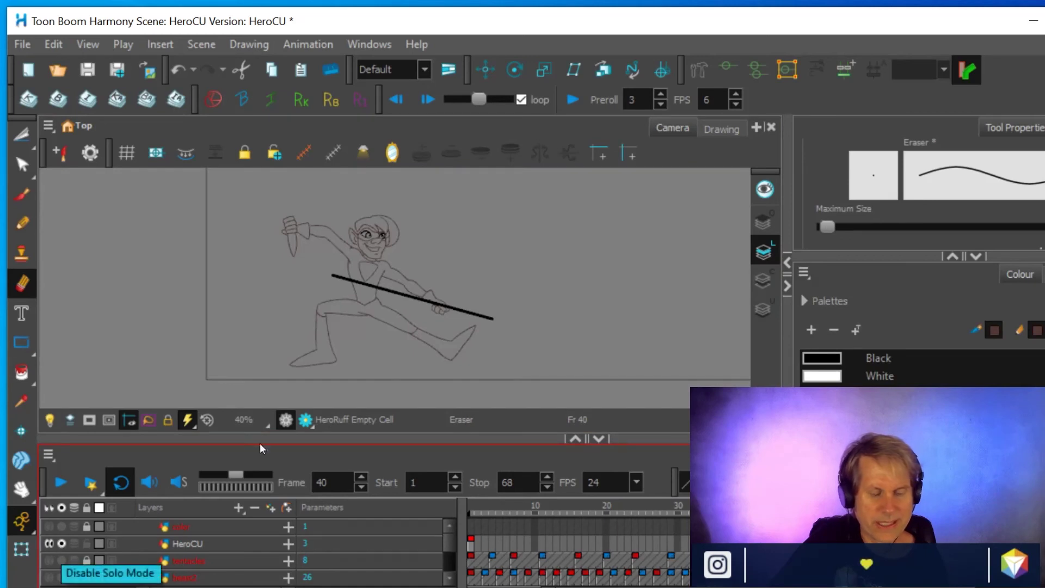
pyautogui.scroll(3, 569, 280)
pyautogui.moveTo(466, 303); pyautogui.dragTo(651, 338)
pyautogui.scroll(-2, 632, 235)
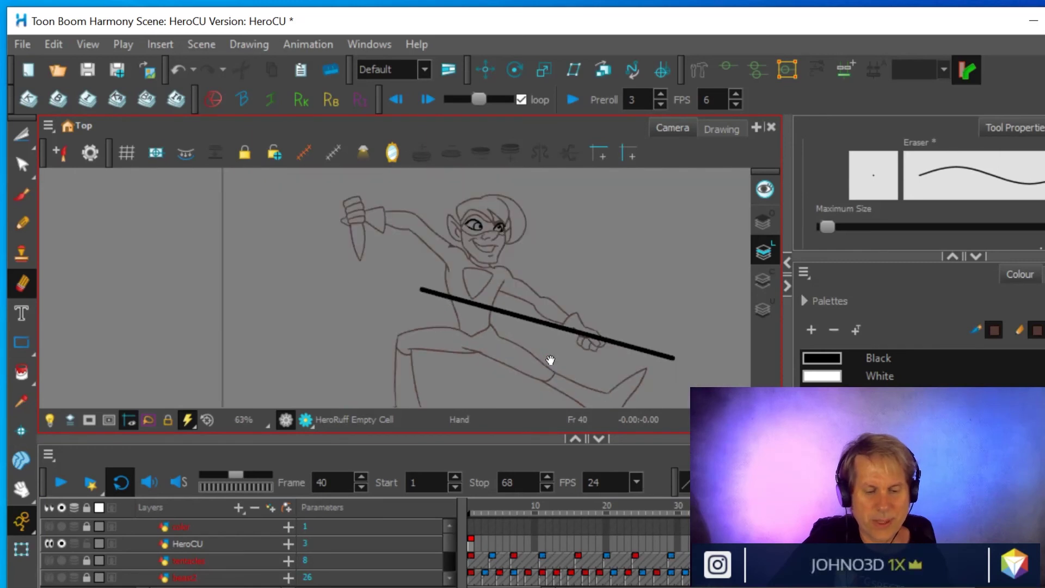
pyautogui.moveTo(550, 361); pyautogui.dragTo(483, 300)
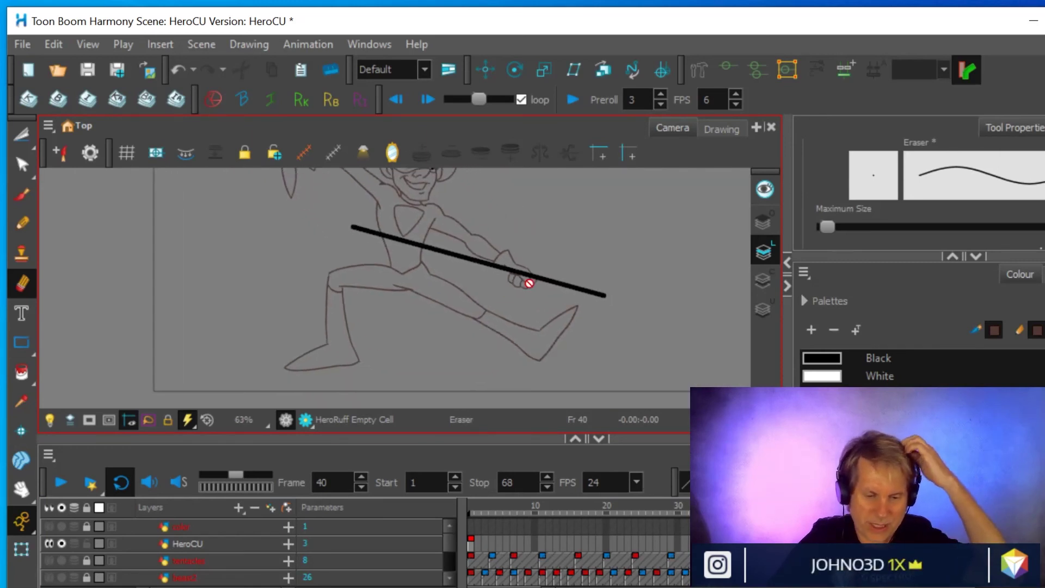
pyautogui.press('space')
pyautogui.moveTo(589, 212); pyautogui.dragTo(570, 273)
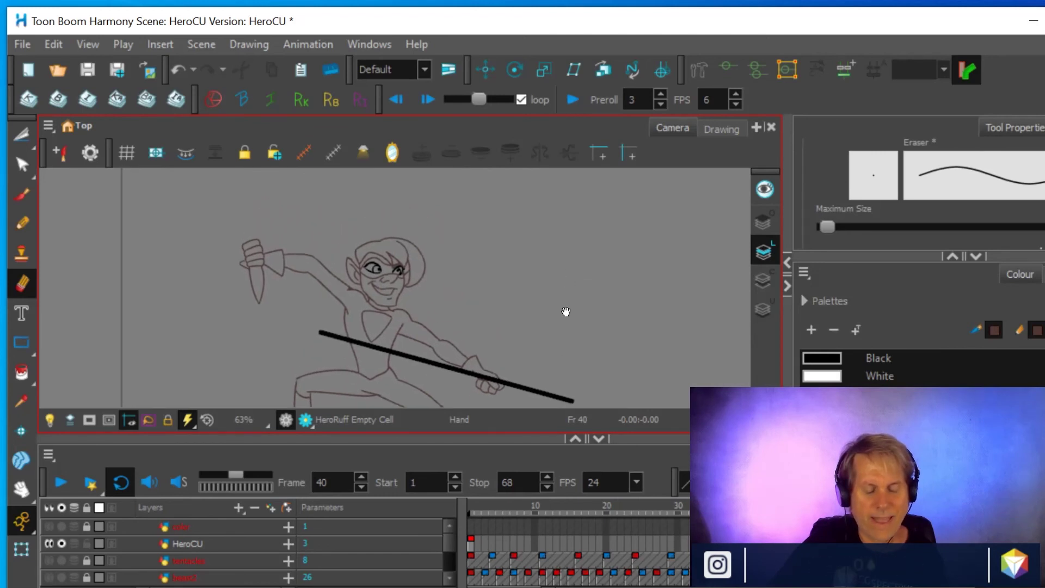
pyautogui.scroll(5, 515, 308)
pyautogui.moveTo(486, 295); pyautogui.dragTo(671, 342)
pyautogui.moveTo(527, 212); pyautogui.dragTo(623, 315)
# - Pan across the hero's face, head and knife arm, then turn Solo off to show all layers
pyautogui.press('1')
pyautogui.press('space')
pyautogui.moveTo(487, 315); pyautogui.dragTo(594, 269)
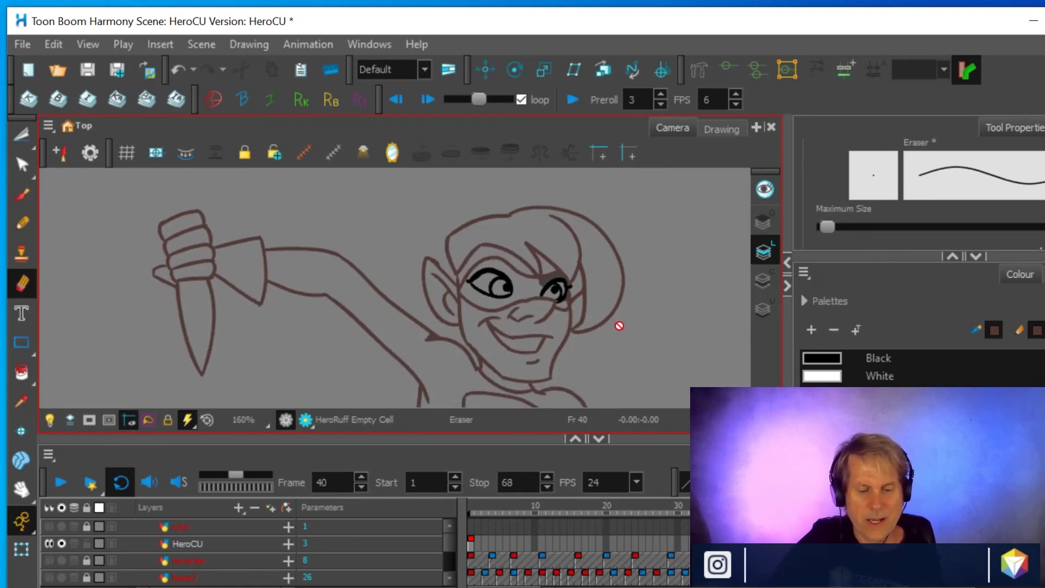
pyautogui.moveTo(622, 326)
pyautogui.mouseDown()
pyautogui.moveTo(560, 283)
pyautogui.moveTo(567, 232)
pyautogui.mouseUp()
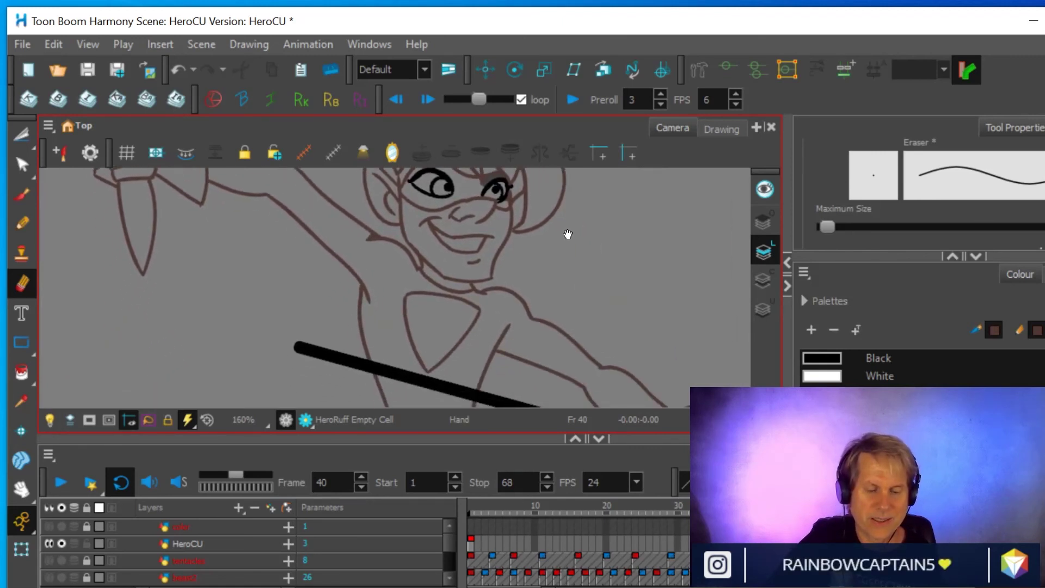
pyautogui.scroll(-4, 565, 240)
pyautogui.scroll(-2, 628, 287)
pyautogui.moveTo(625, 278)
pyautogui.mouseDown()
pyautogui.moveTo(595, 289)
pyautogui.moveTo(422, 271)
pyautogui.mouseUp()
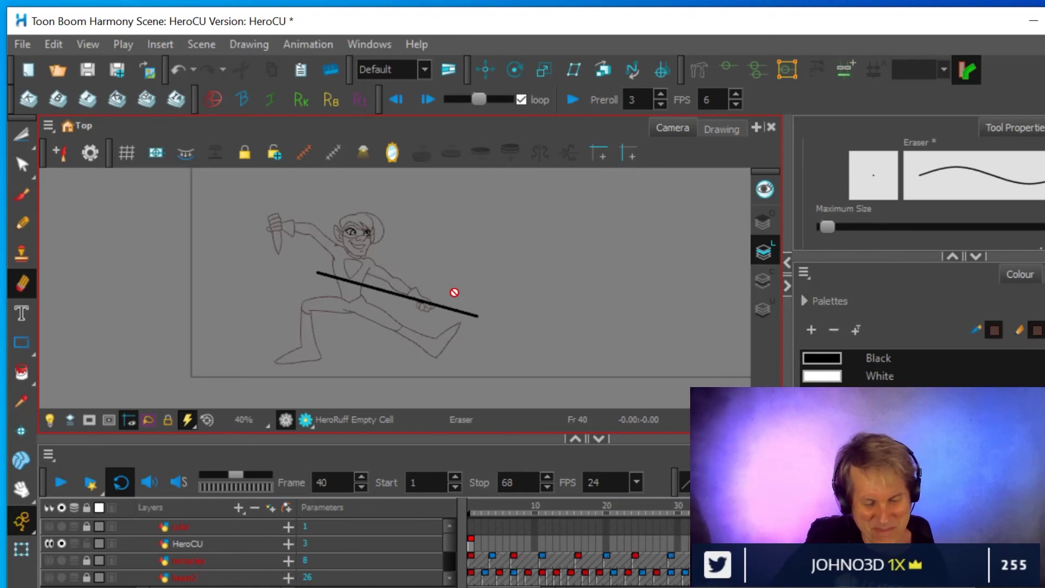
pyautogui.scroll(-1, 454, 291)
pyautogui.scroll(3, 455, 291)
pyautogui.moveTo(540, 281); pyautogui.dragTo(606, 347)
pyautogui.scroll(-1, 585, 301)
pyautogui.scroll(3, 586, 301)
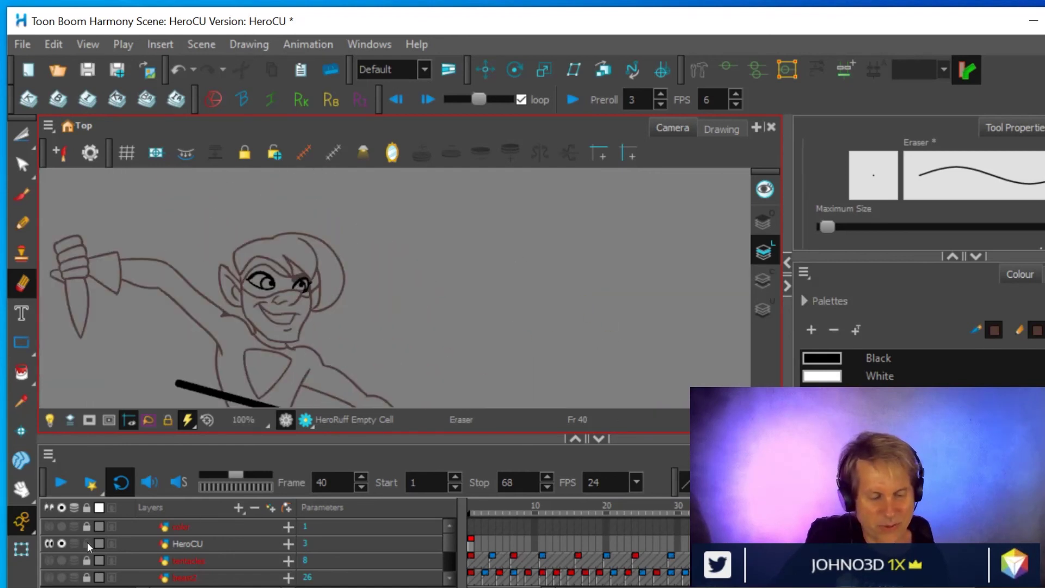
pyautogui.click(61, 543)
# - Hide the HeroCU sketch layer and show the coloured hero layer, framing the scene
pyautogui.click(49, 543)
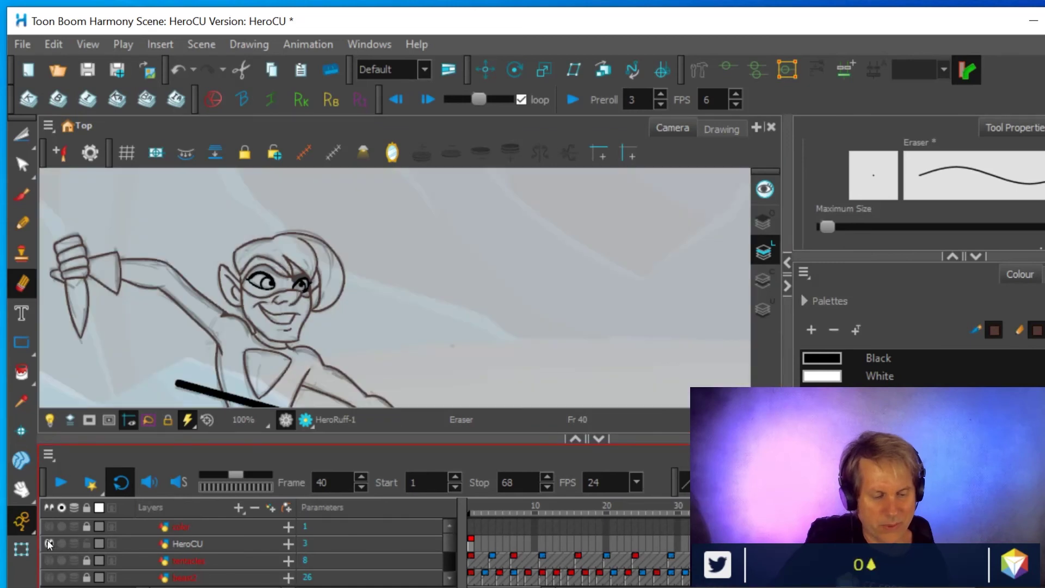
pyautogui.click(49, 526)
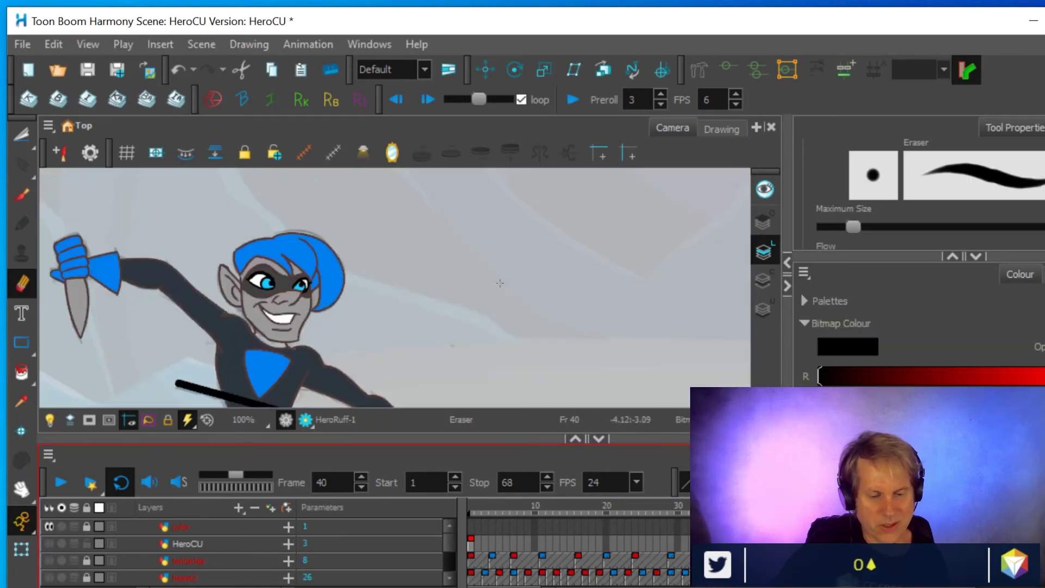
pyautogui.scroll(-2, 501, 282)
pyautogui.moveTo(485, 304); pyautogui.dragTo(504, 261)
pyautogui.scroll(-1, 504, 260)
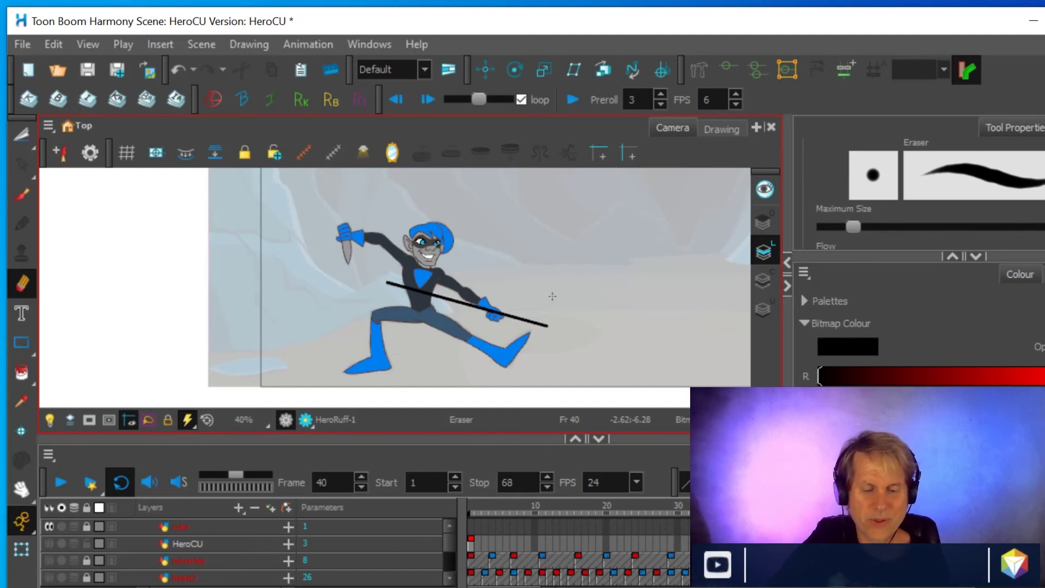
pyautogui.scroll(-1, 552, 296)
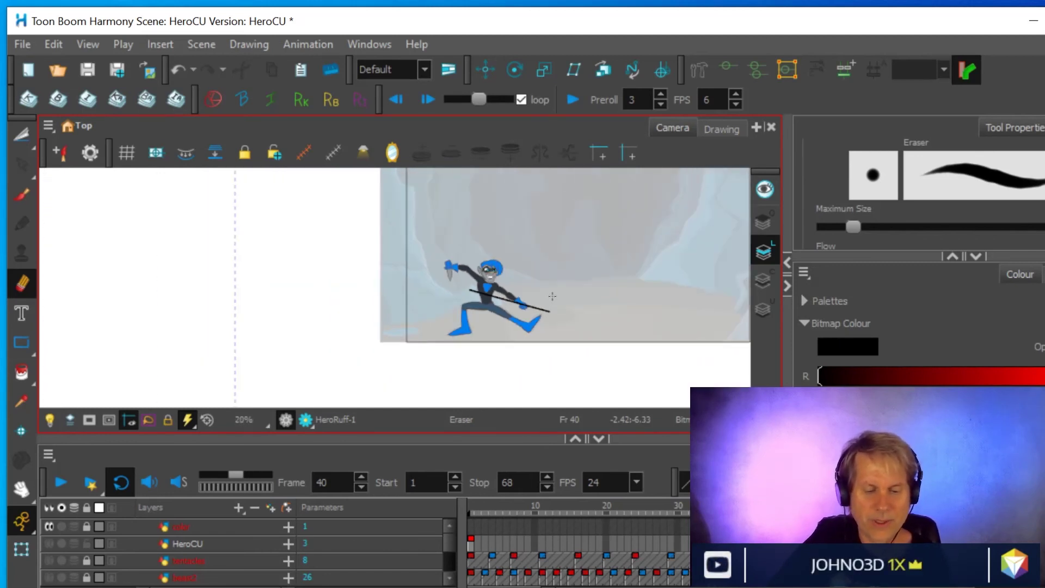
pyautogui.press('space')
pyautogui.moveTo(618, 275); pyautogui.dragTo(413, 292)
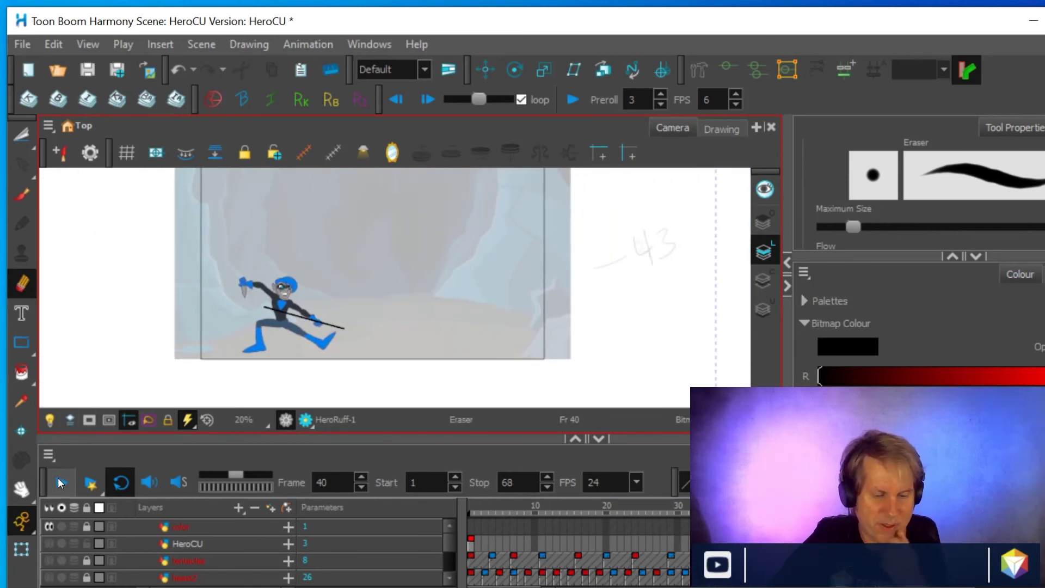
# - Play the animation preview, stop it, and reframe the whole character
pyautogui.click(60, 483)
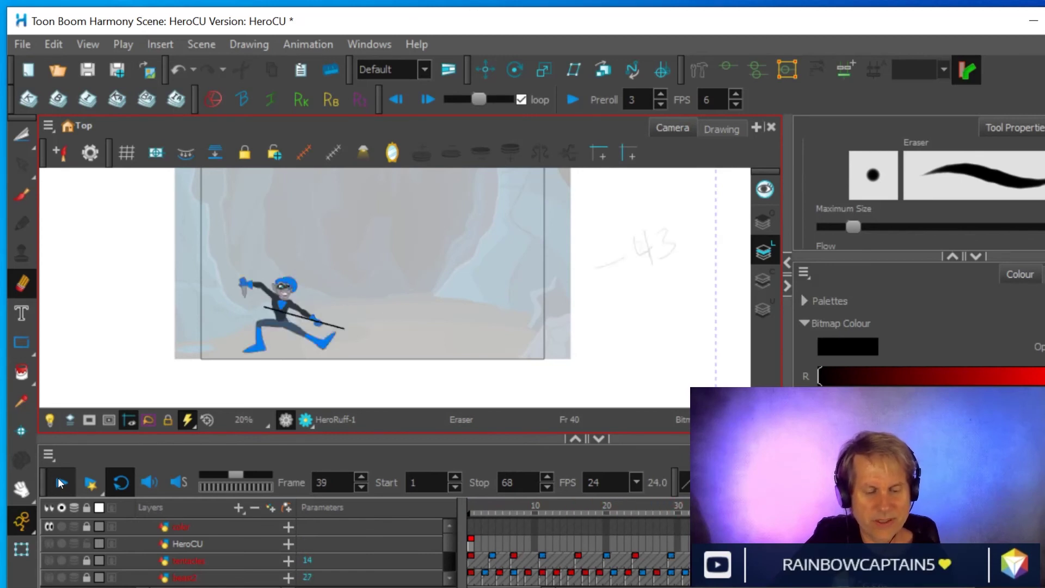
pyautogui.click(60, 482)
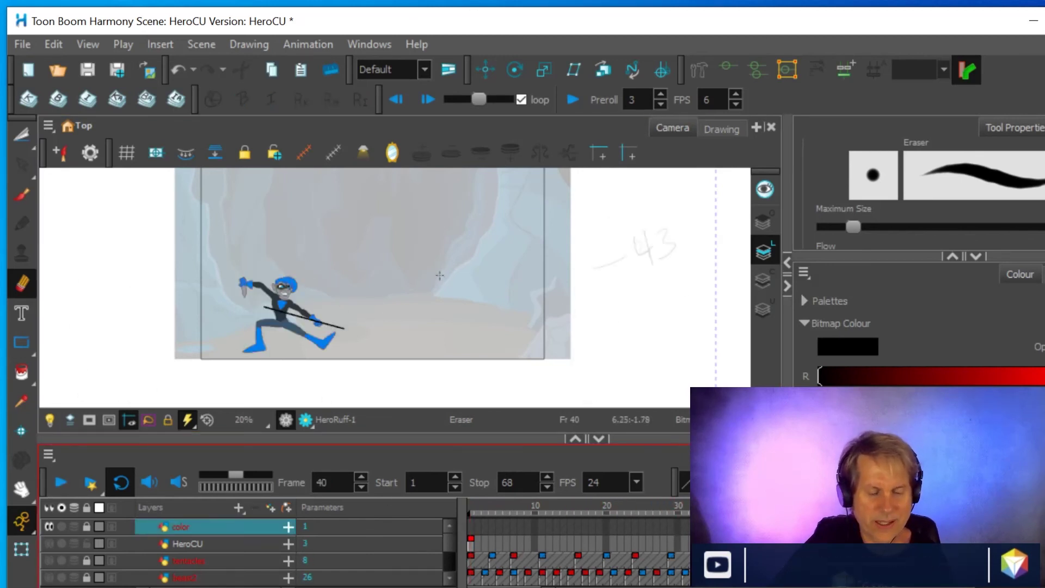
pyautogui.scroll(3, 440, 275)
pyautogui.moveTo(488, 289); pyautogui.dragTo(646, 243)
pyautogui.scroll(-2, 598, 261)
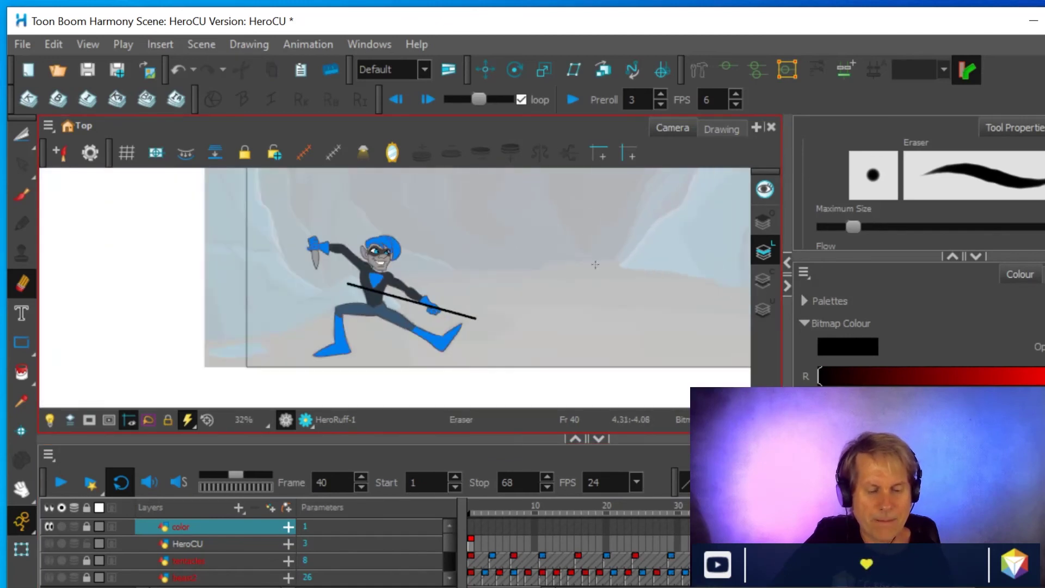
pyautogui.scroll(1, 558, 277)
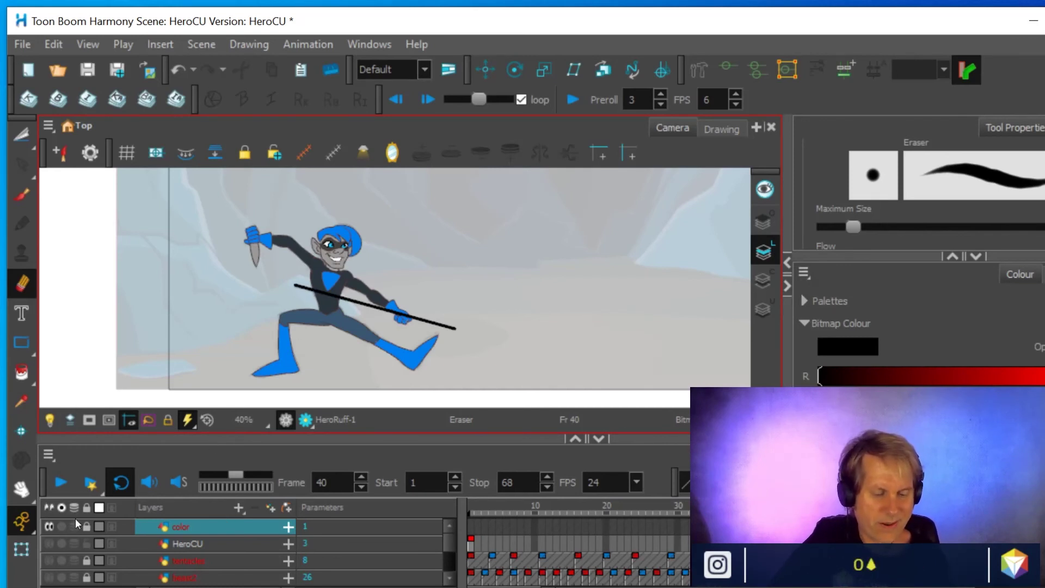
# - Hide the coloured hero layer and select and show the HeroCU sketch layer
pyautogui.click(48, 525)
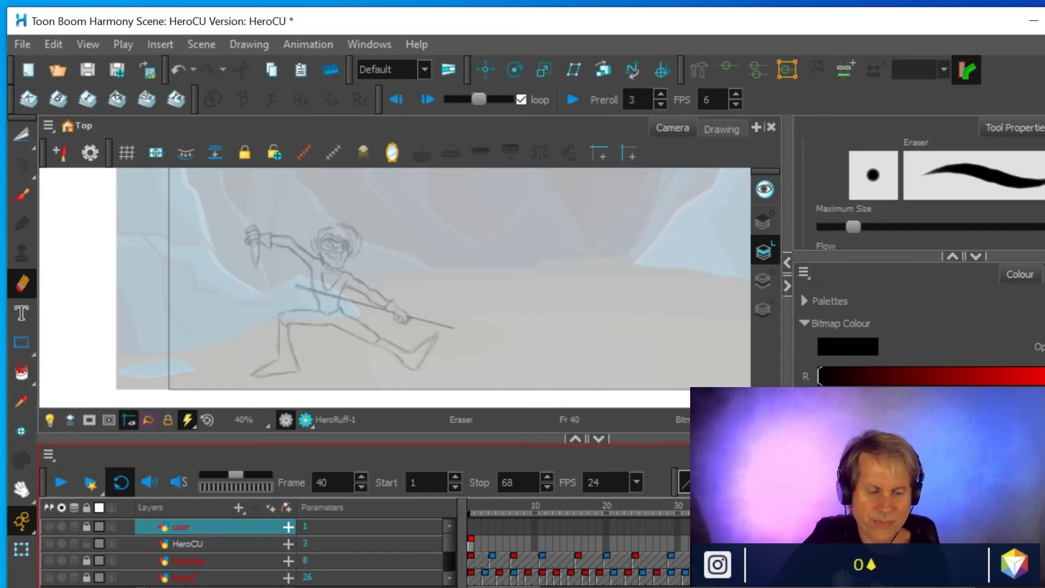
pyautogui.click(182, 543)
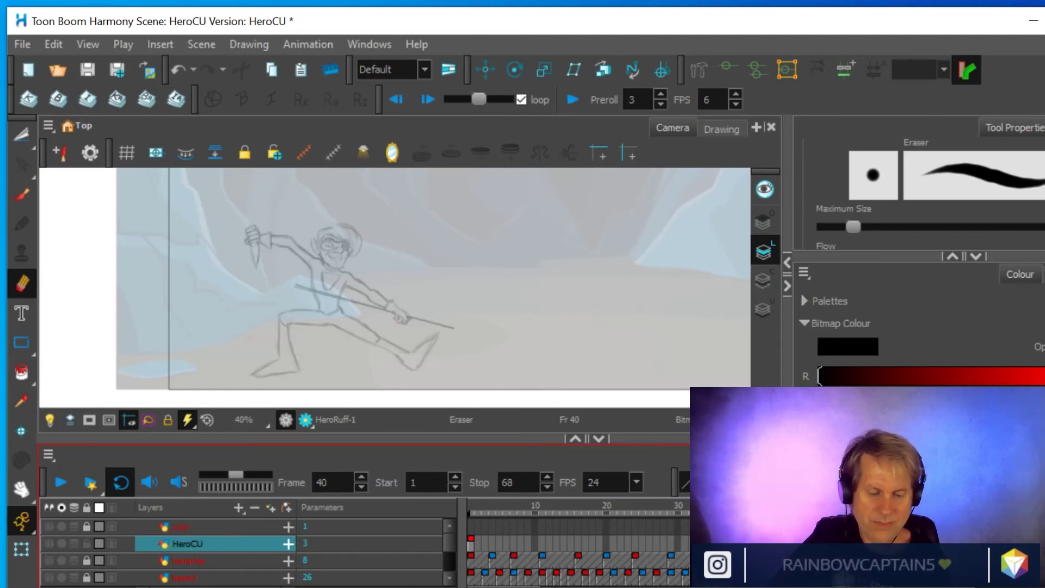
pyautogui.click(48, 543)
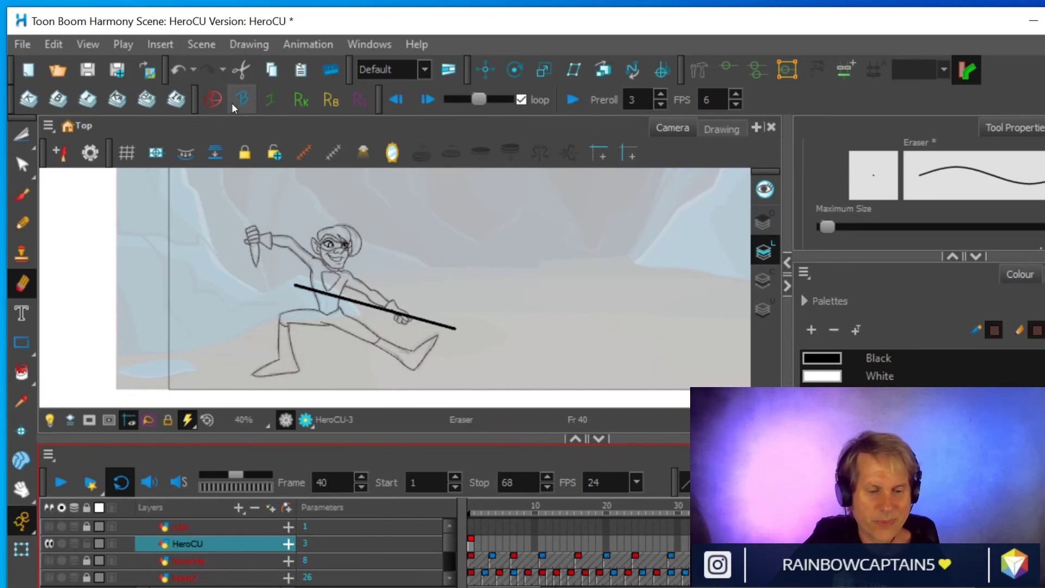
# - Flip through the HeroCU key drawings to the frame 66 pose and frame it closer
pyautogui.click(30, 100)
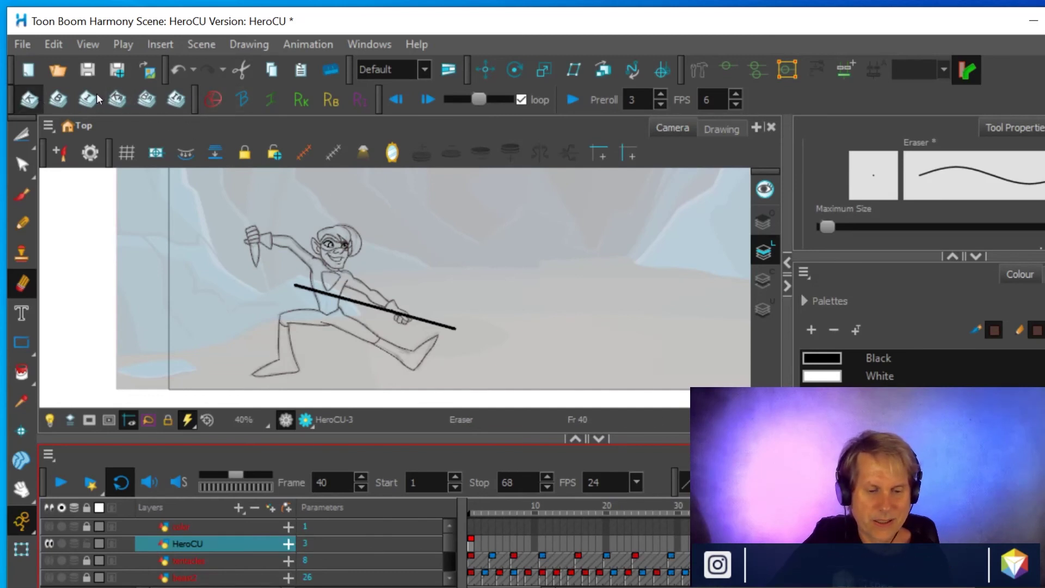
pyautogui.click(426, 100)
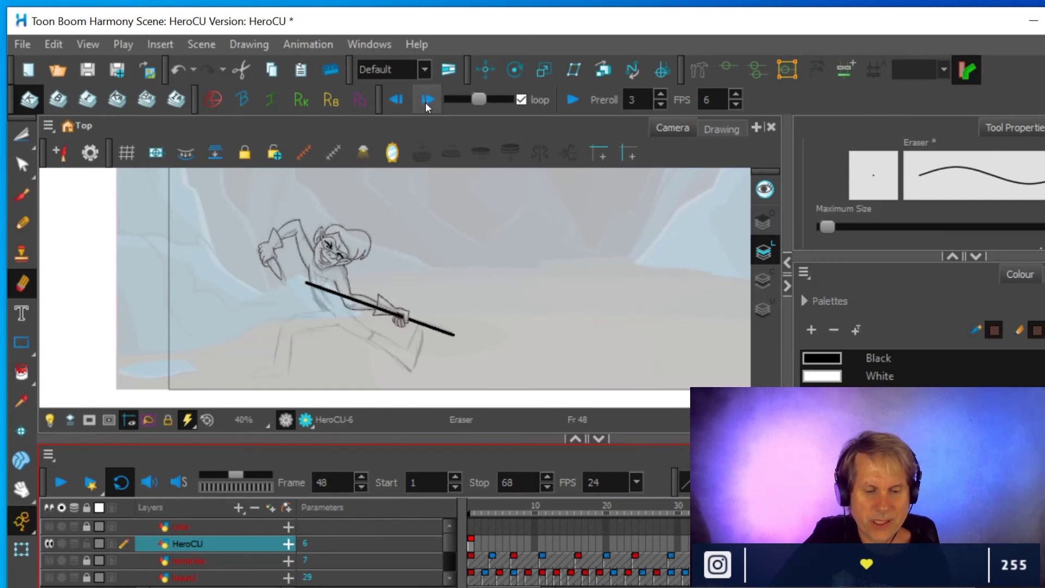
pyautogui.click(428, 102)
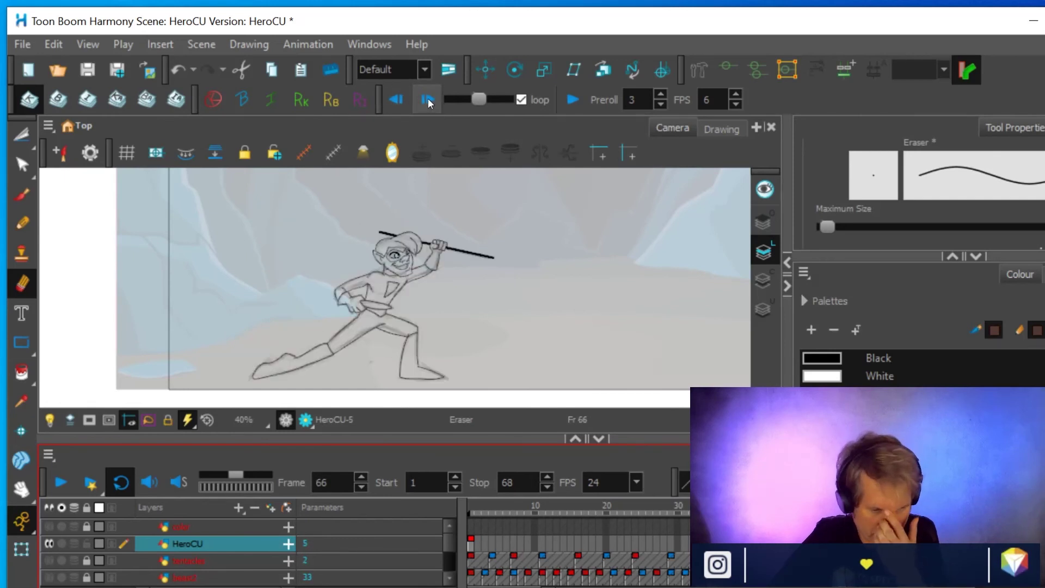
pyautogui.click(428, 101)
pyautogui.click(427, 101)
pyautogui.click(428, 101)
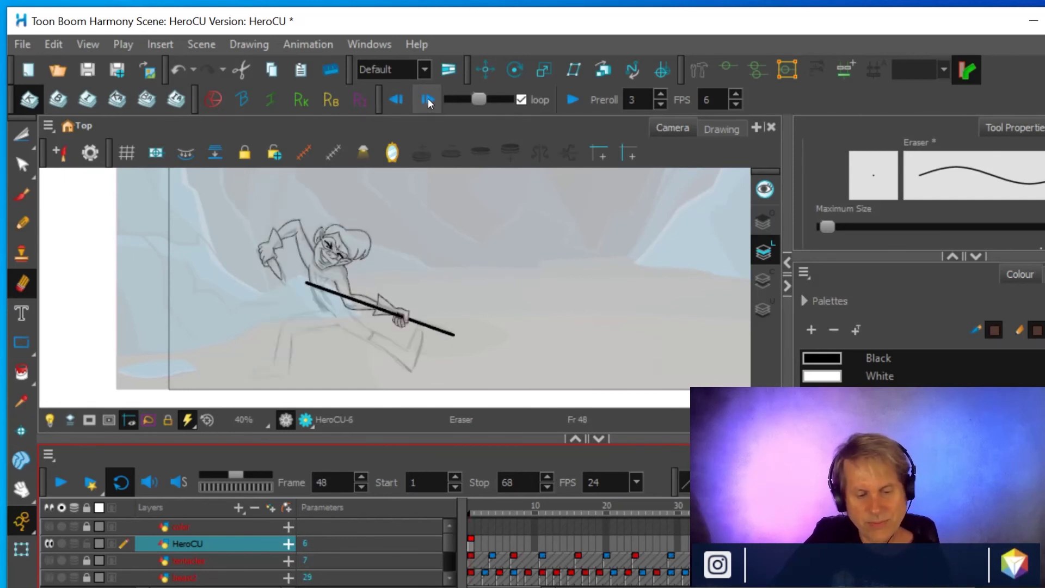
pyautogui.click(428, 101)
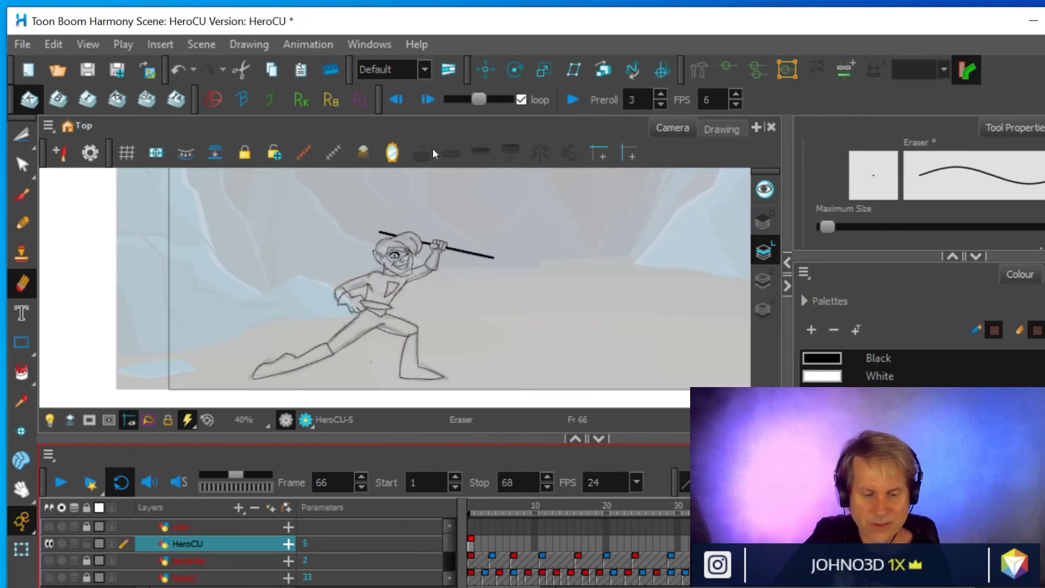
pyautogui.scroll(1, 440, 297)
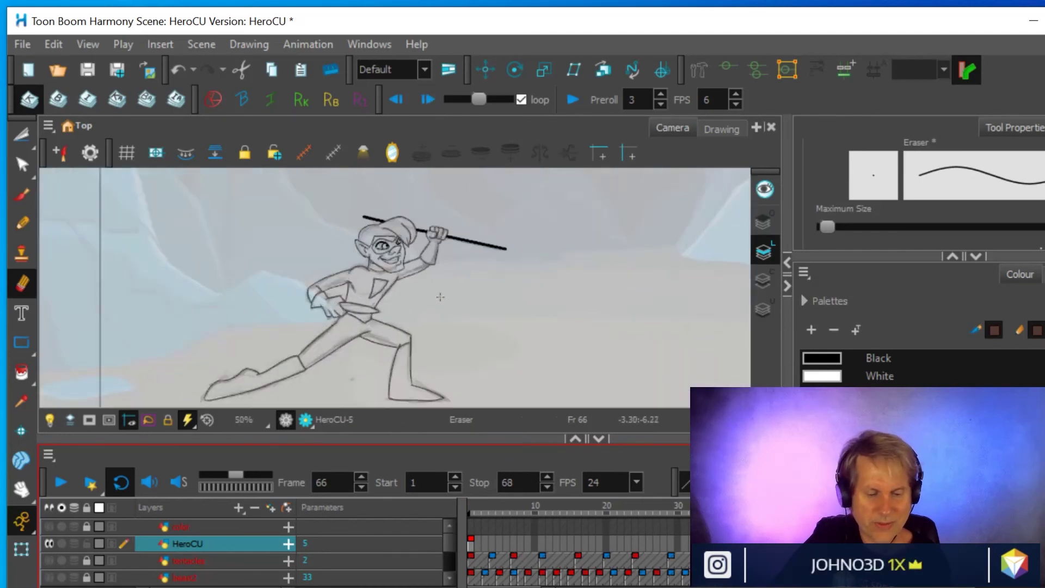
pyautogui.scroll(4, 441, 297)
pyautogui.moveTo(509, 222)
pyautogui.mouseDown()
pyautogui.moveTo(575, 368)
pyautogui.moveTo(588, 315)
pyautogui.mouseUp()
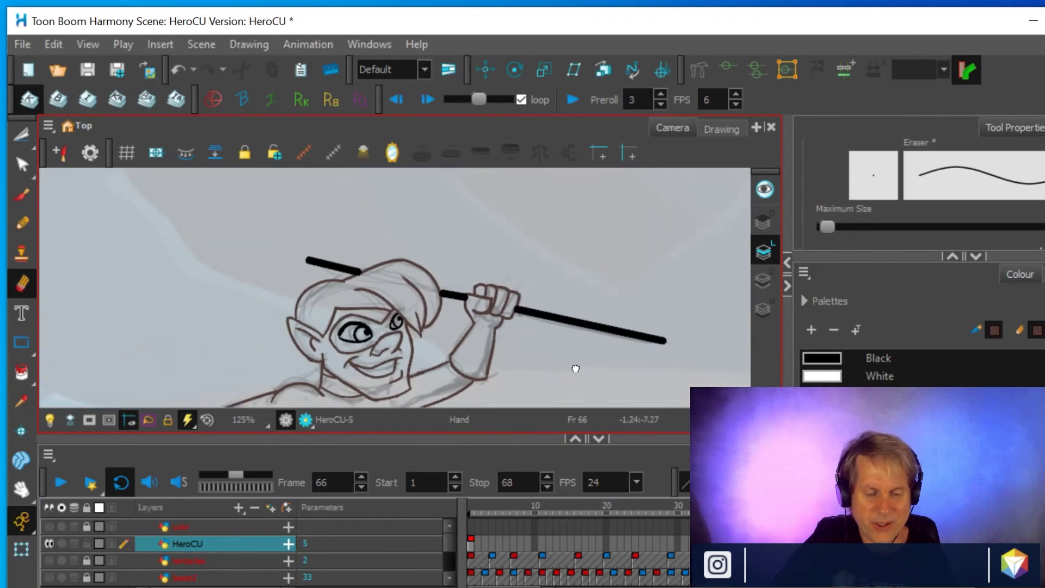
pyautogui.scroll(-1, 580, 320)
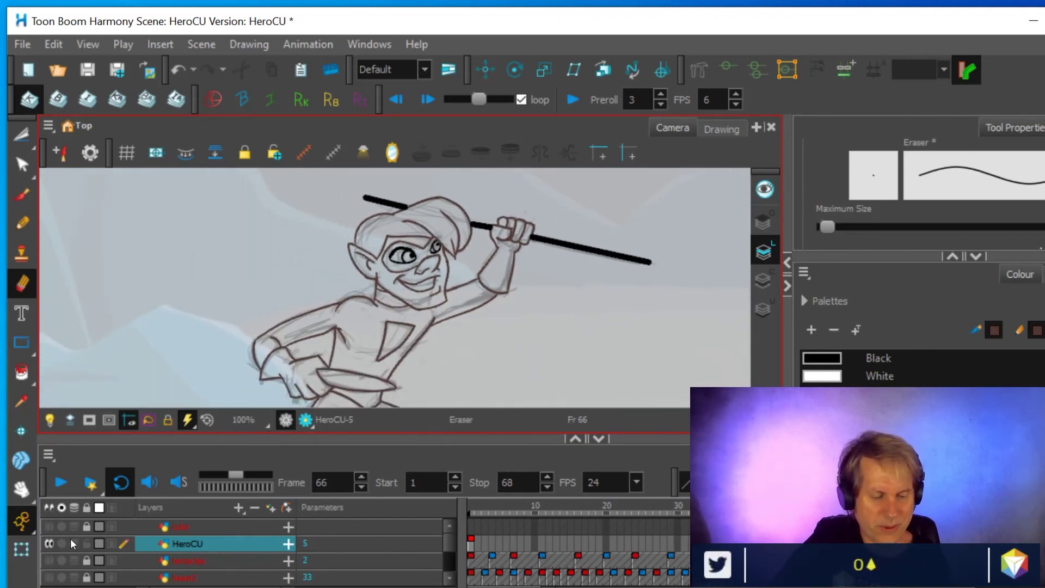
pyautogui.click(44, 538)
pyautogui.click(45, 543)
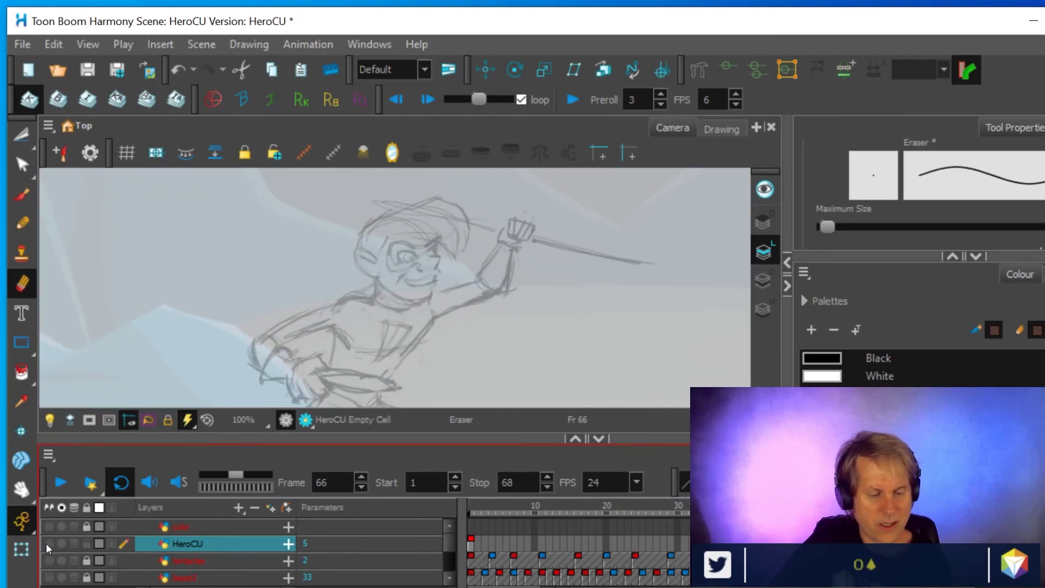
pyautogui.click(46, 543)
pyautogui.click(46, 543)
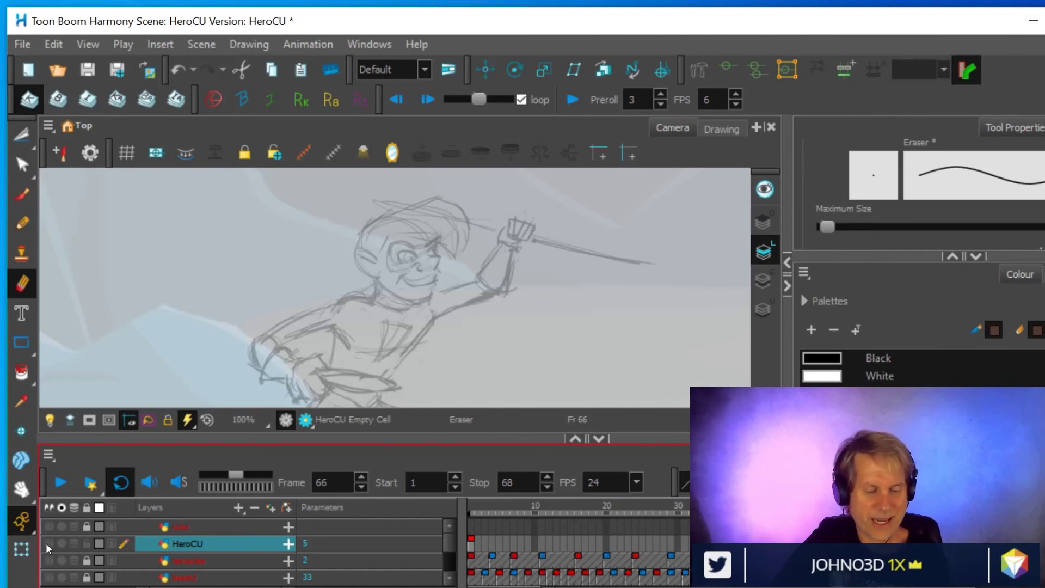
pyautogui.click(47, 543)
pyautogui.click(47, 543)
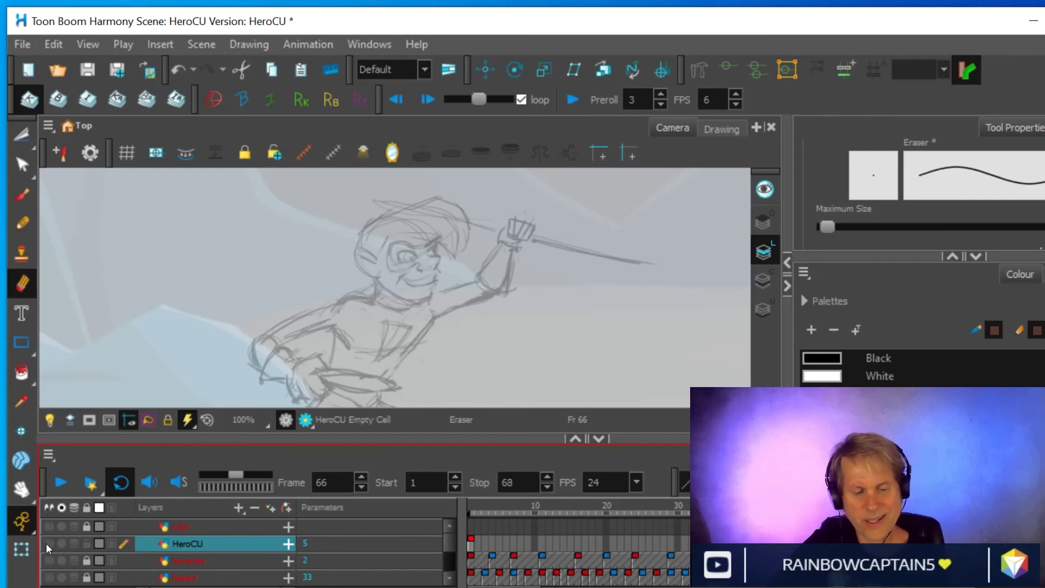
pyautogui.click(48, 543)
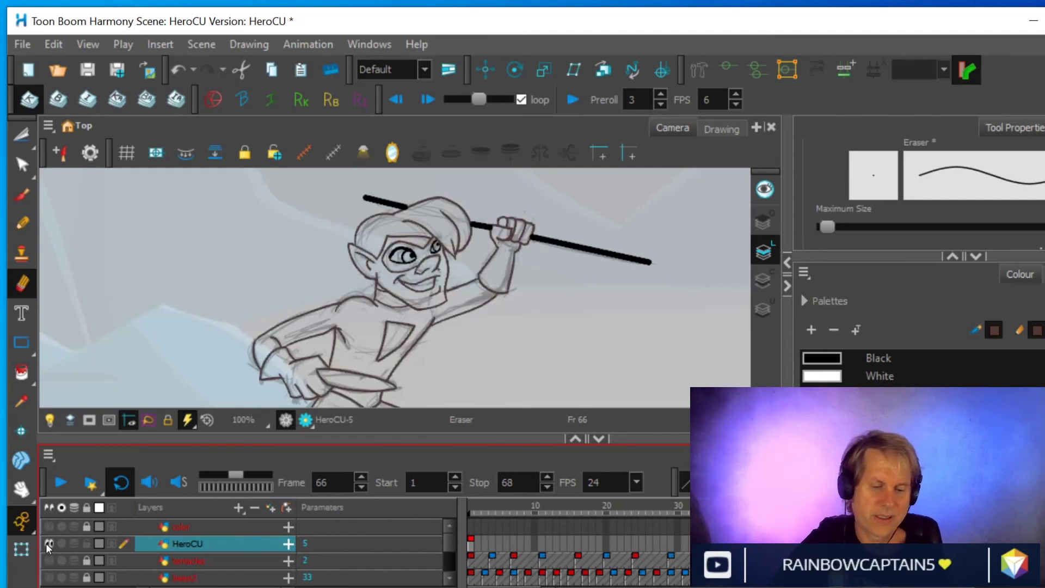
pyautogui.click(48, 543)
pyautogui.click(48, 543)
pyautogui.click(47, 543)
pyautogui.click(48, 543)
pyautogui.click(48, 543)
pyautogui.click(48, 543)
pyautogui.click(48, 543)
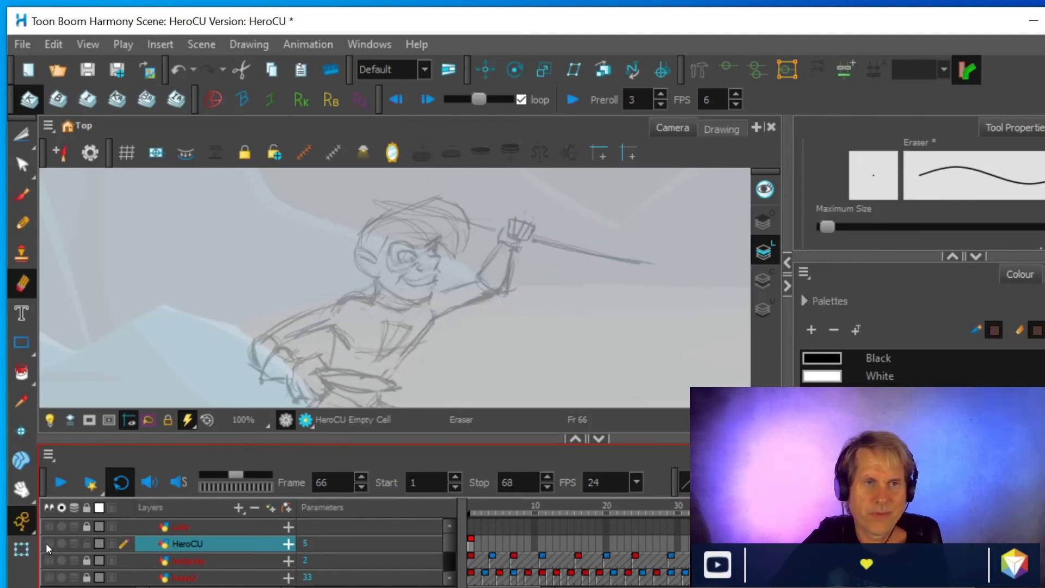
pyautogui.click(48, 543)
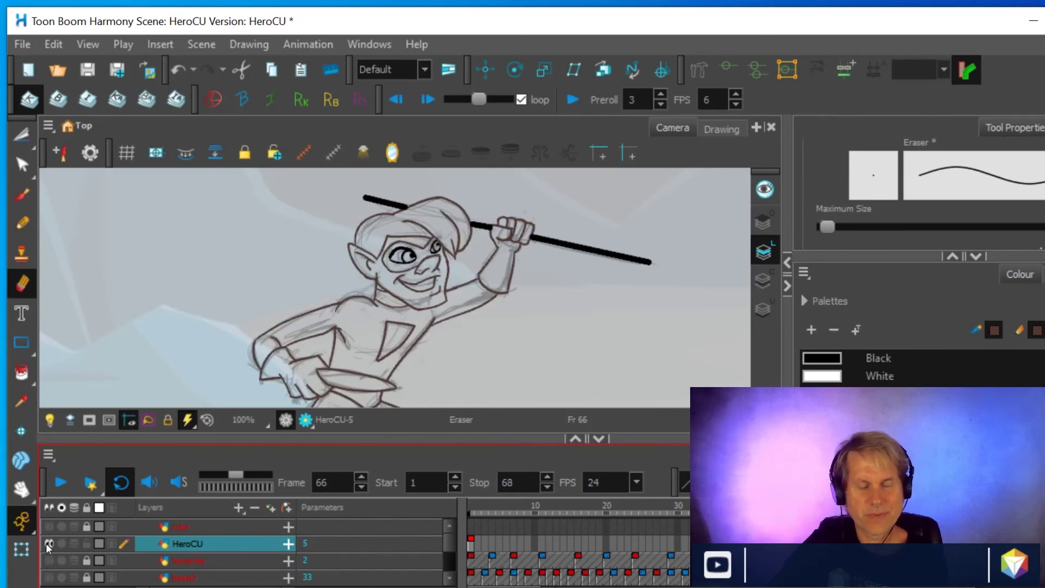
pyautogui.click(48, 543)
pyautogui.click(48, 543)
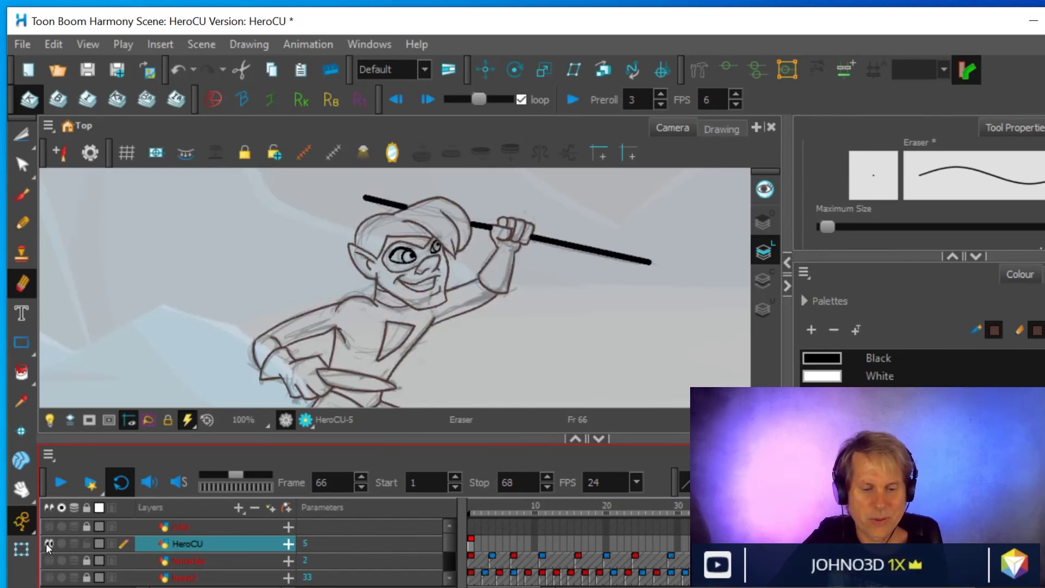
pyautogui.click(48, 543)
pyautogui.click(48, 543)
pyautogui.click(48, 543)
pyautogui.click(48, 543)
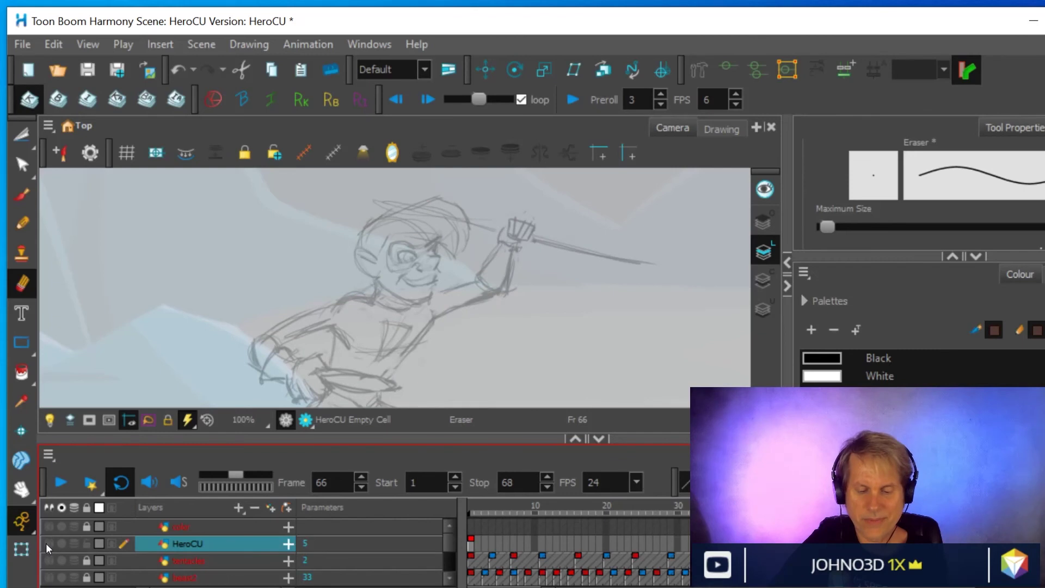
pyautogui.click(48, 544)
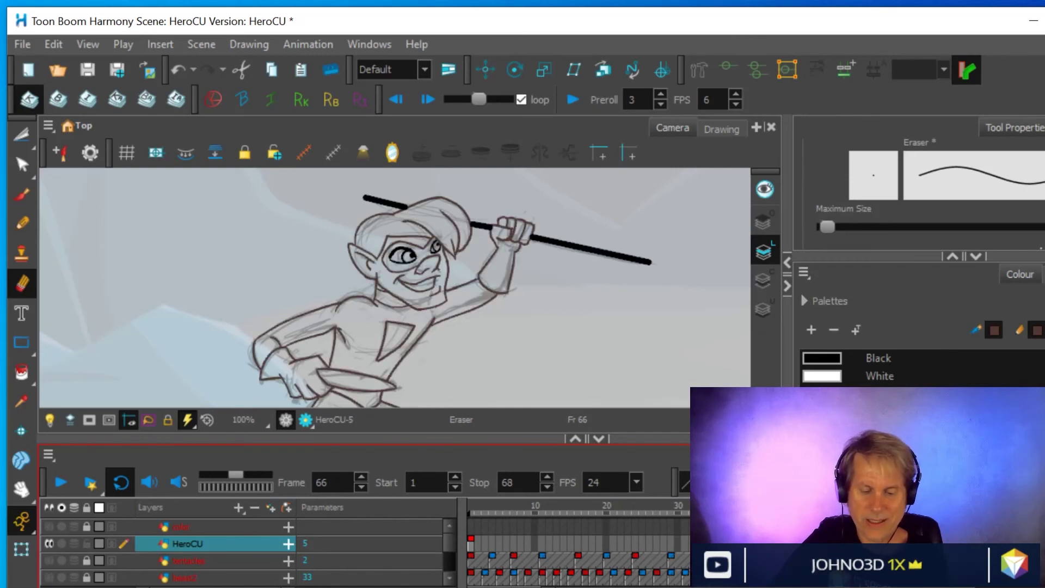
# - Flip between the frame 40 and 66 key poses, then zoom out to 50% and centre the character
pyautogui.press('f')
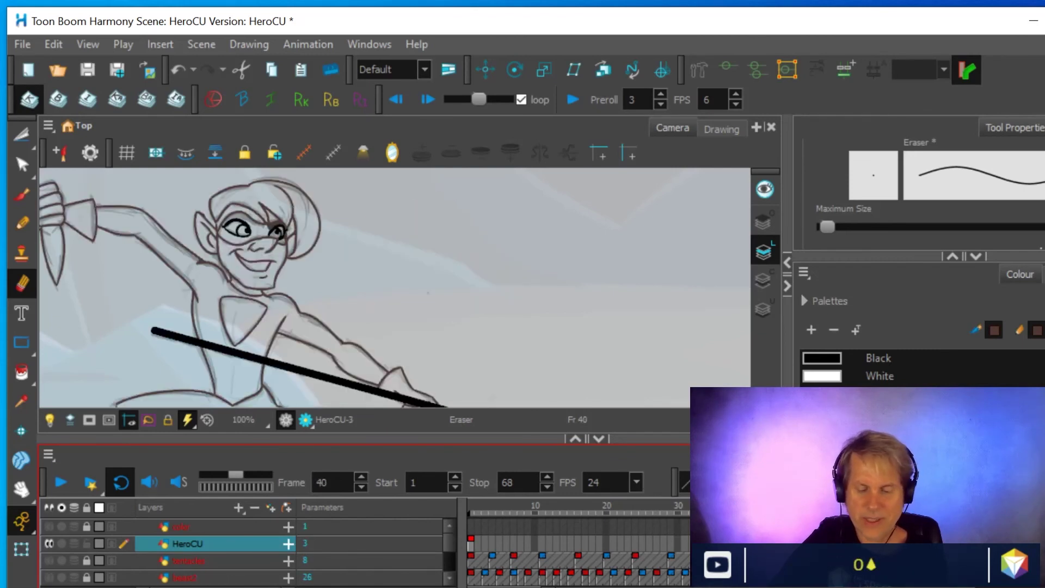
pyautogui.press('g')
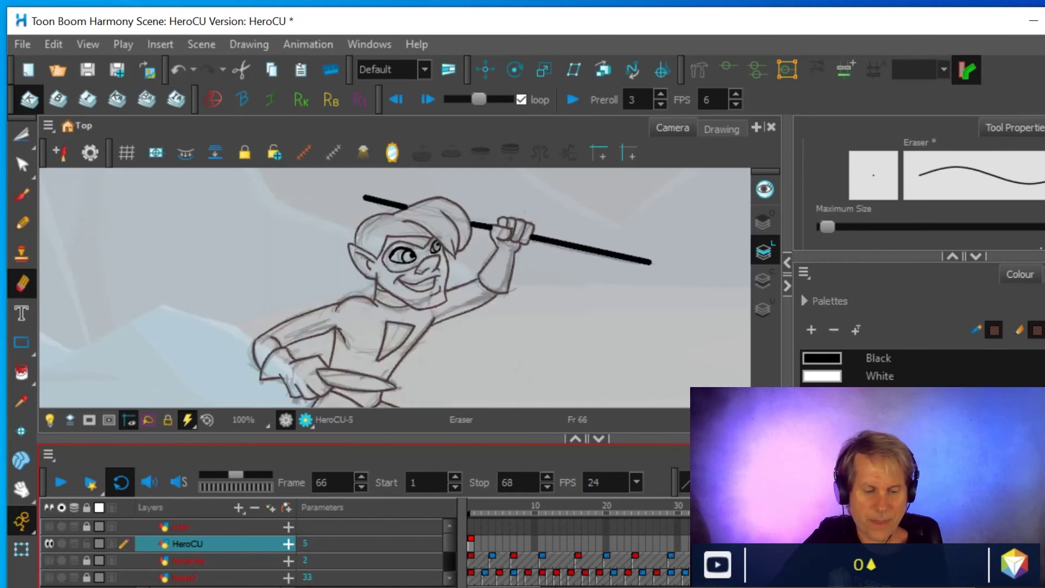
pyautogui.press('f')
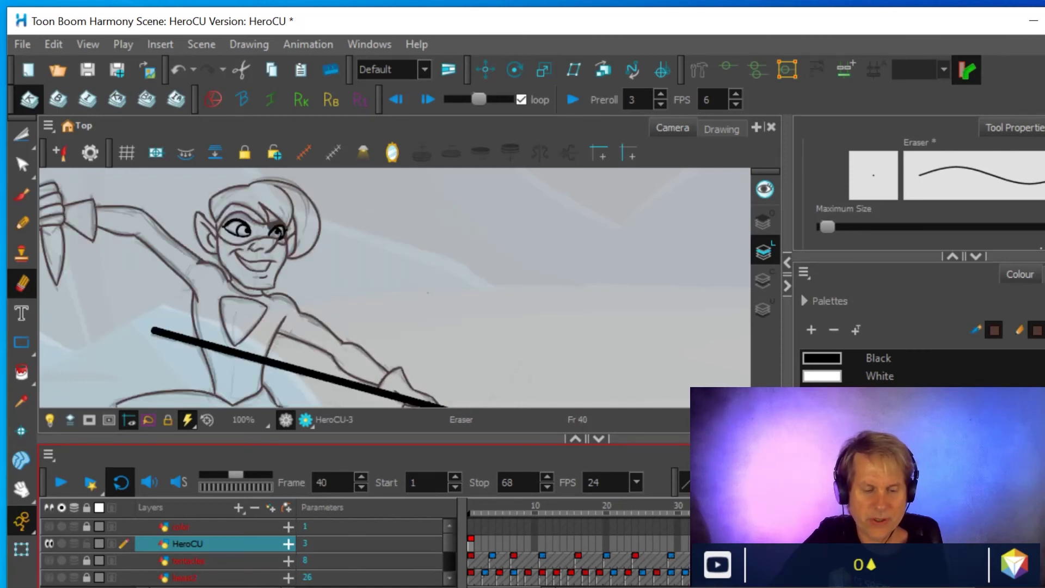
pyautogui.press('f')
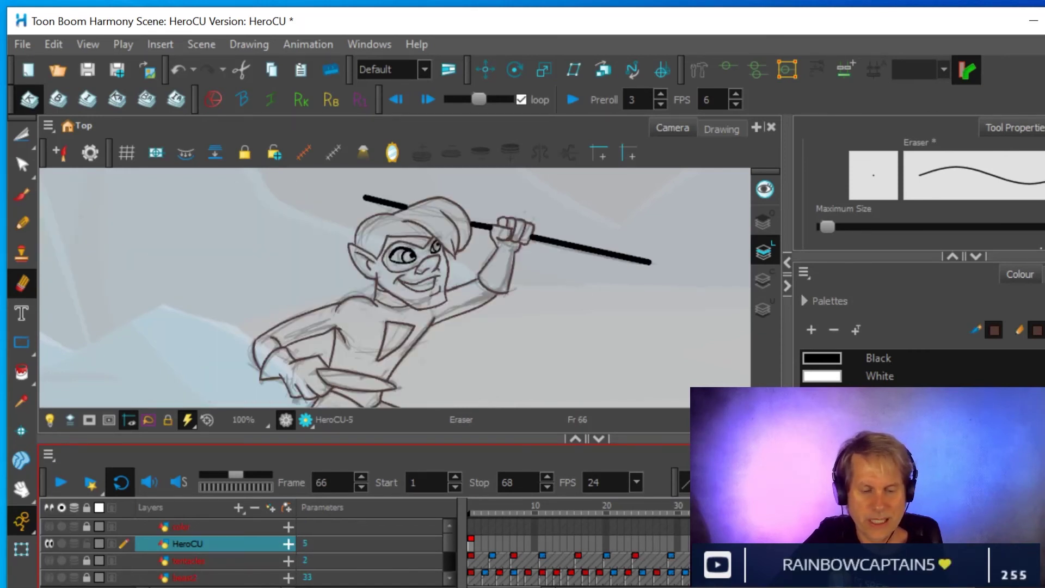
pyautogui.press('f')
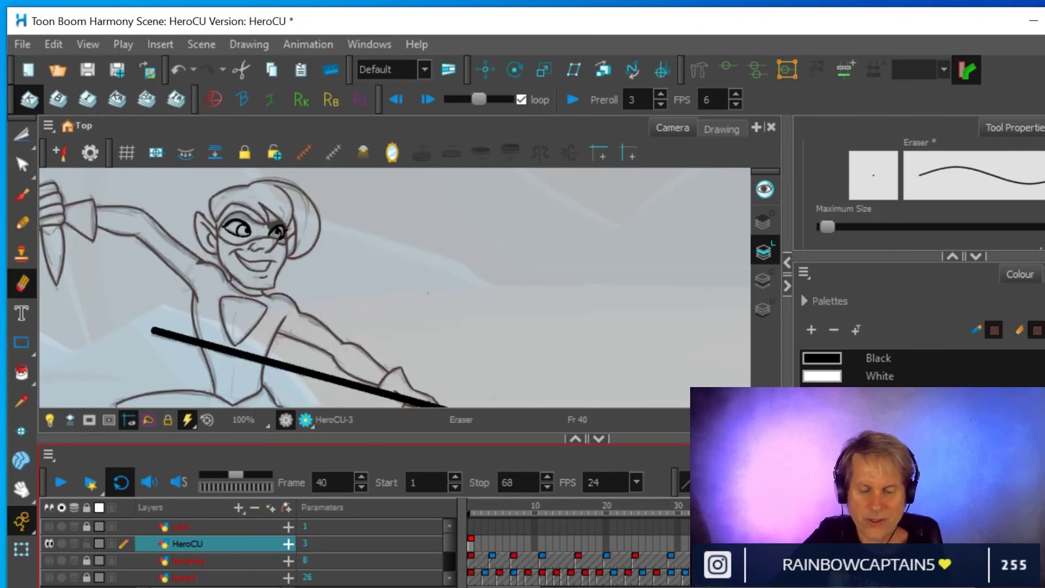
pyautogui.press('g')
pyautogui.press('1')
pyautogui.press('1')
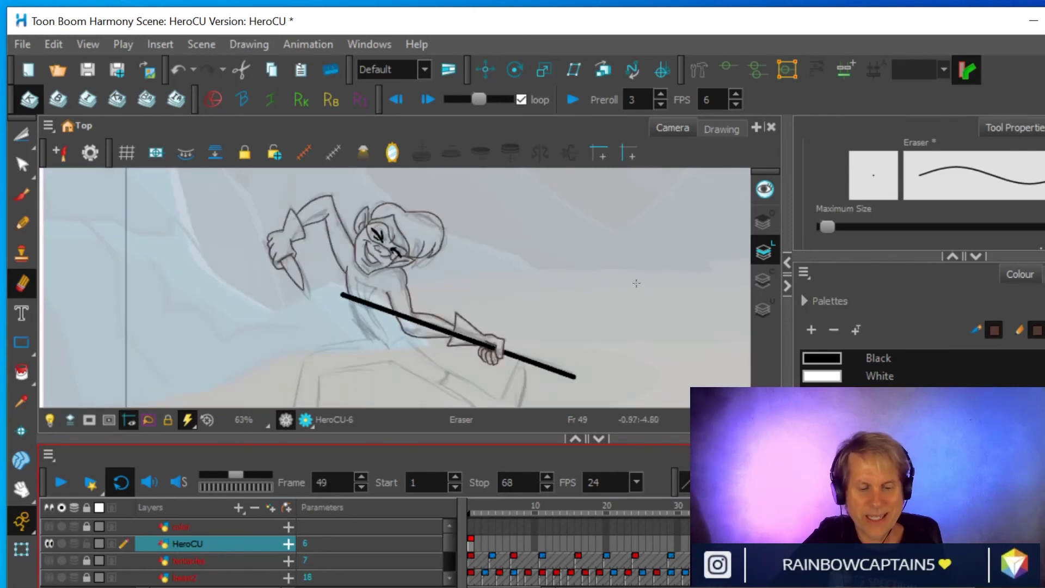
pyautogui.press('1')
pyautogui.press('1')
pyautogui.press('2')
pyautogui.press('space')
pyautogui.moveTo(580, 313); pyautogui.dragTo(555, 273)
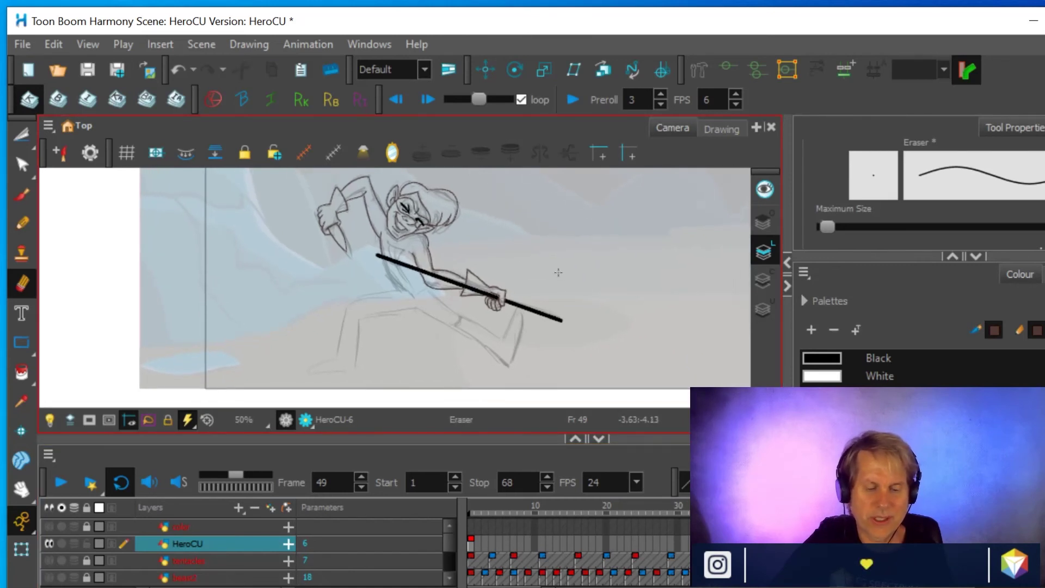
# - Compare the frame 40, 48 and 66 poses, finishing on the frame 48 crouching pose
pyautogui.click(750, 543)
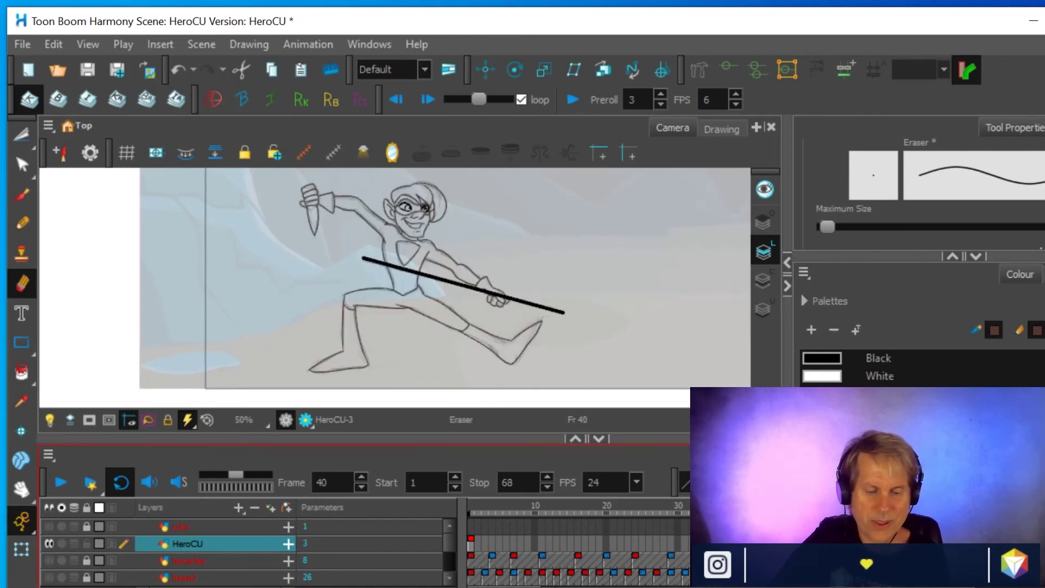
pyautogui.click(807, 543)
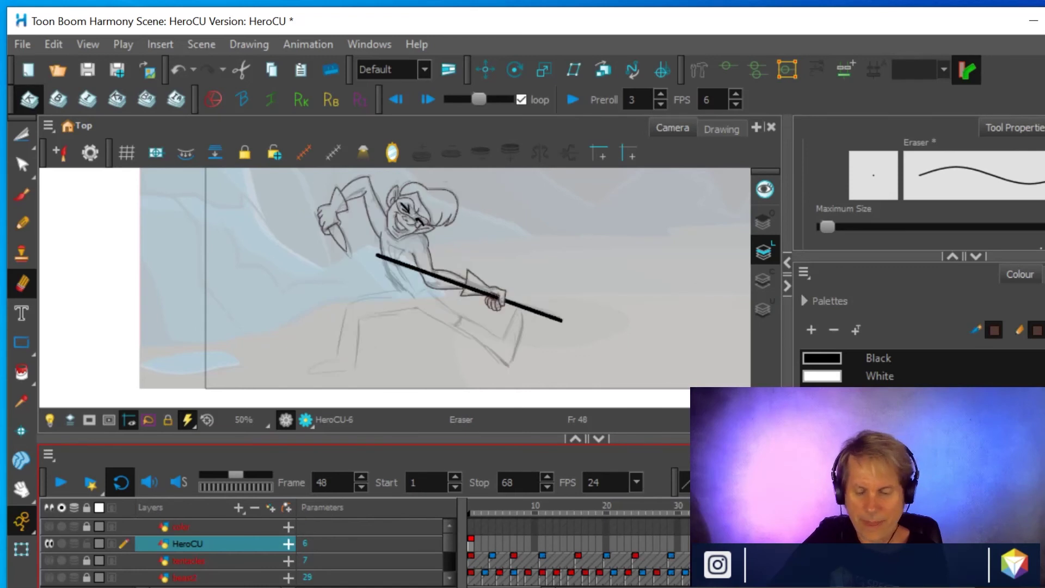
pyautogui.press('g')
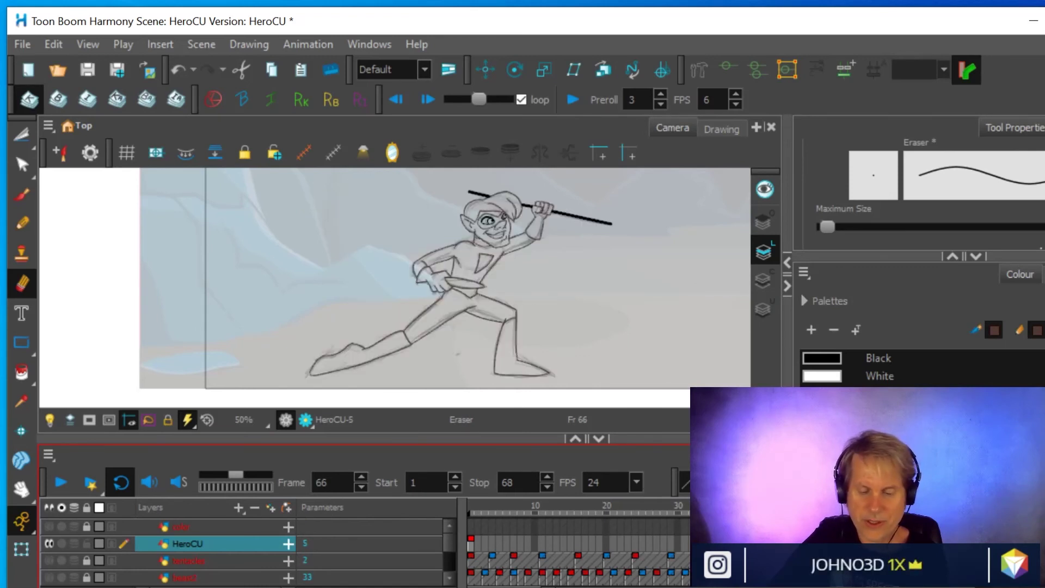
pyautogui.press('f')
pyautogui.press('f')
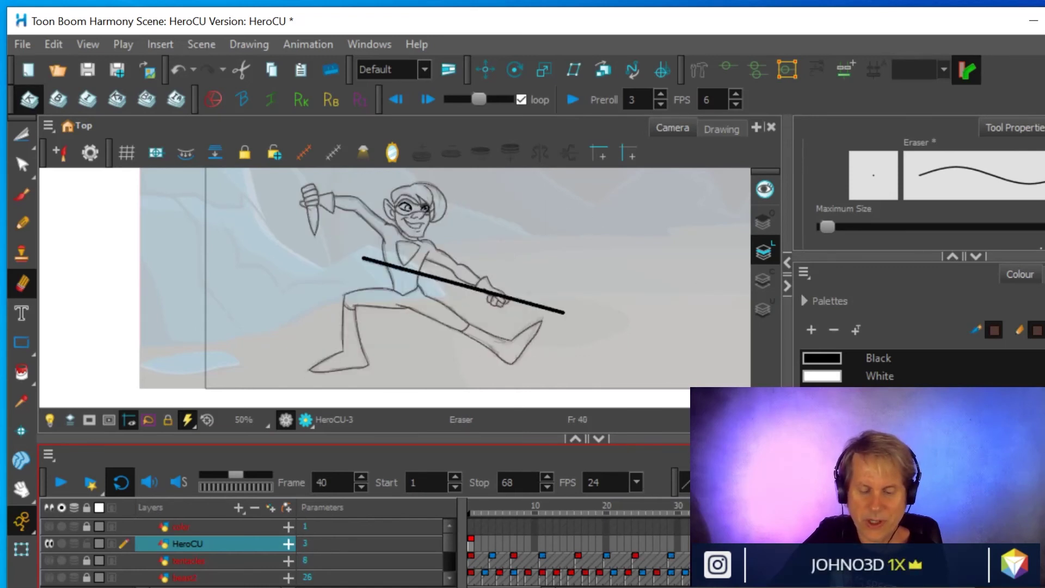
pyautogui.press('g')
pyautogui.press('f')
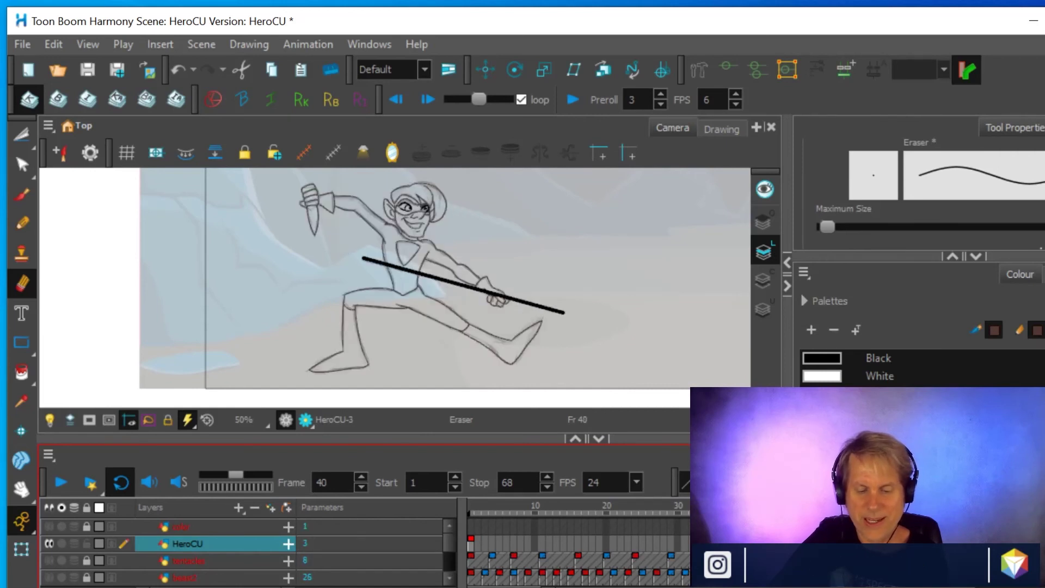
pyautogui.press('g')
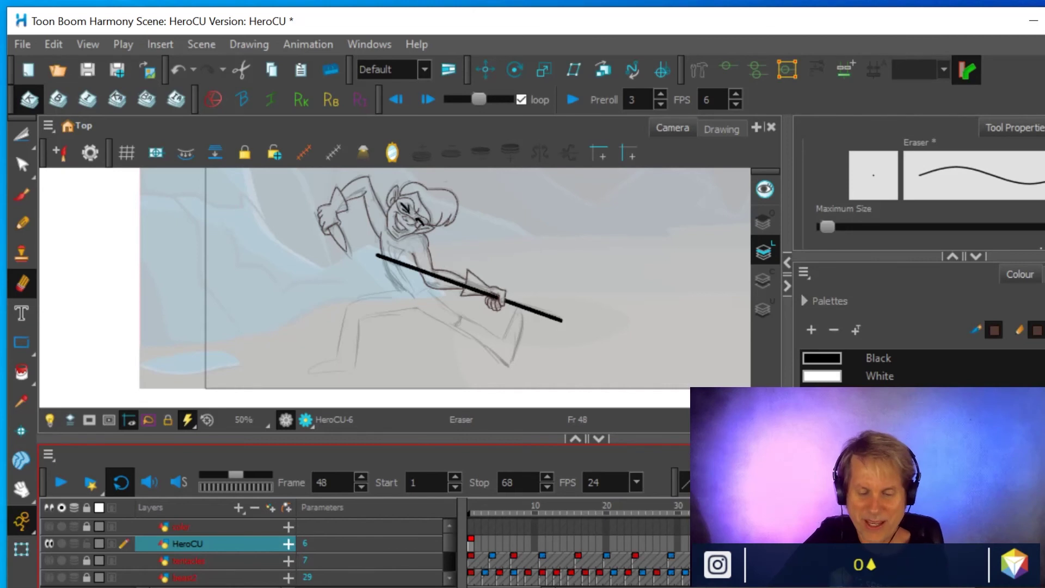
pyautogui.press('f')
pyautogui.press('g')
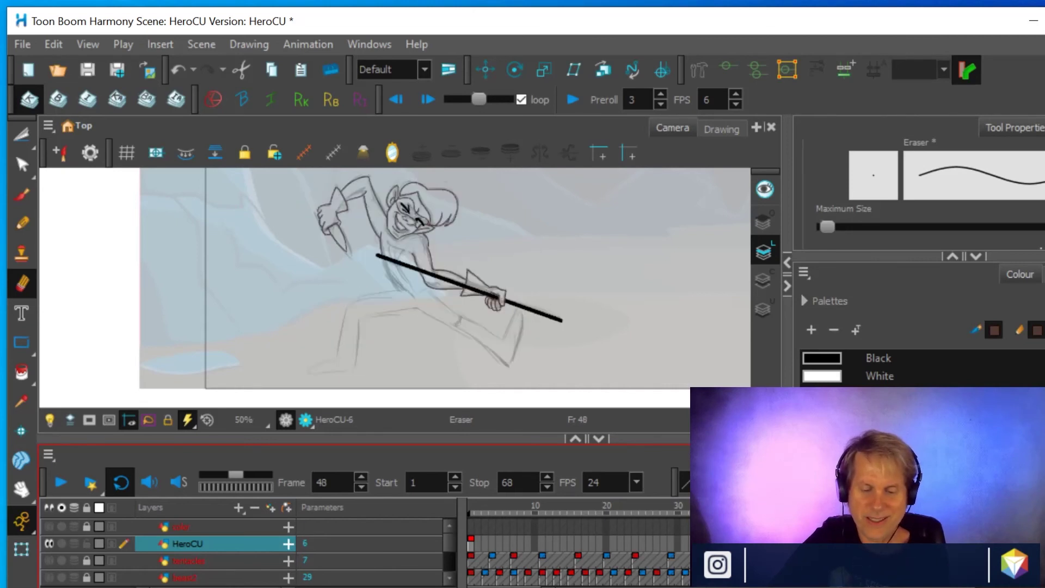
pyautogui.press('g')
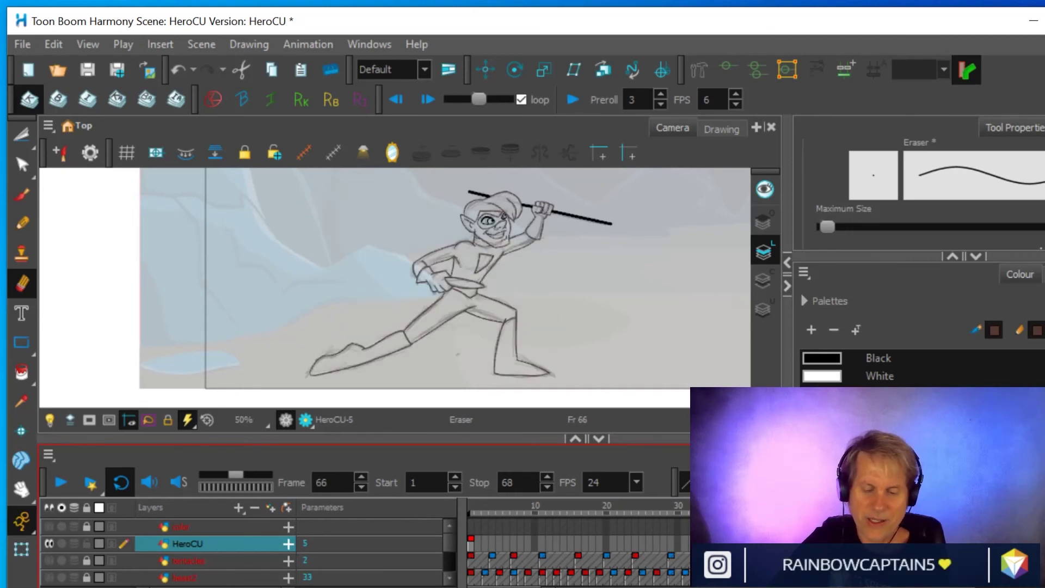
pyautogui.press('f')
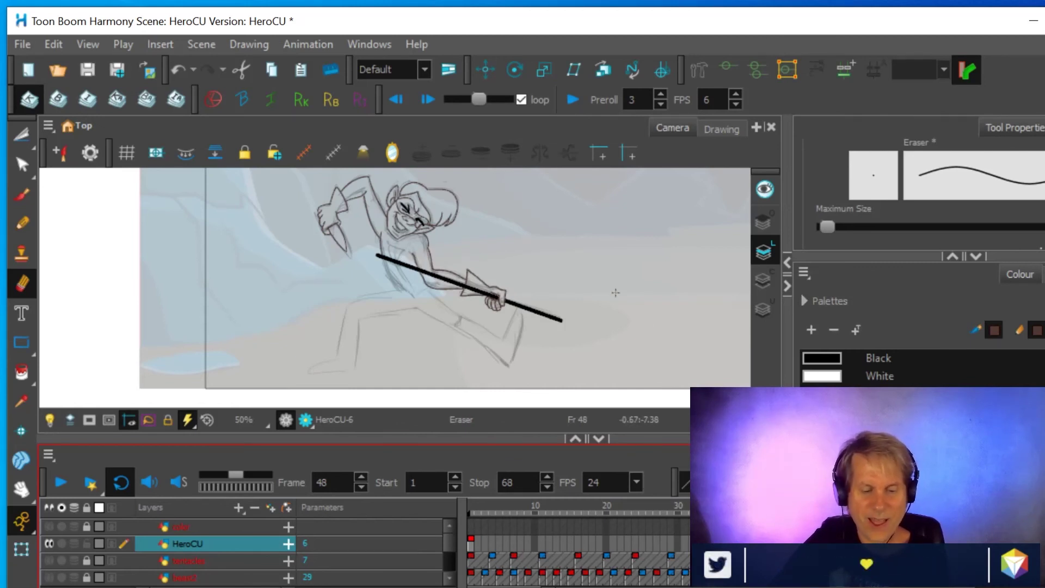
# - Pan the view to reveal more of the crouching hero on frame 48
pyautogui.scroll(4, 582, 283)
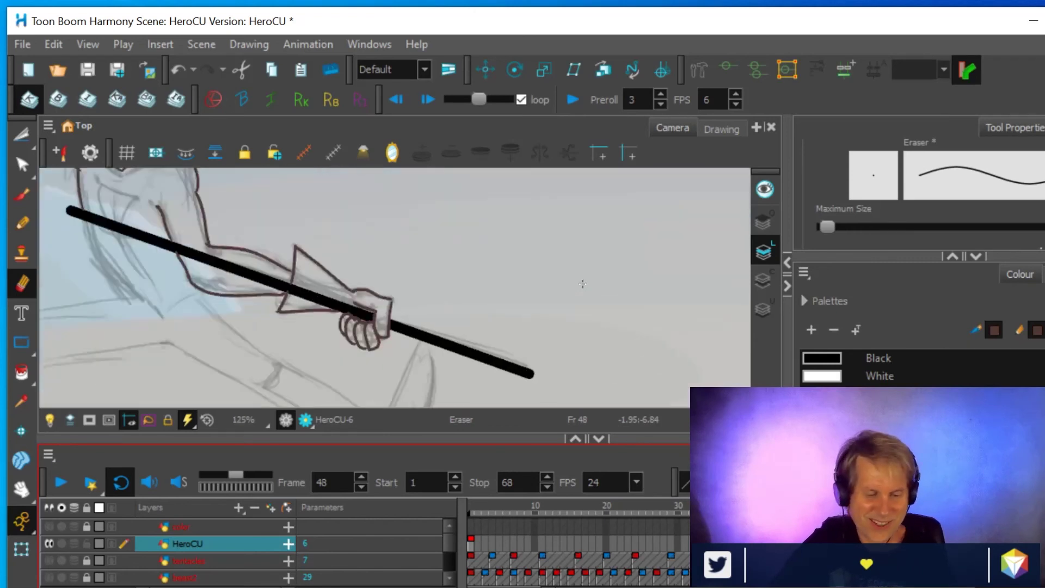
pyautogui.press('space')
pyautogui.moveTo(536, 315)
pyautogui.mouseDown()
pyautogui.moveTo(637, 322)
pyautogui.moveTo(590, 302)
pyautogui.mouseUp()
pyautogui.scroll(-2, 591, 302)
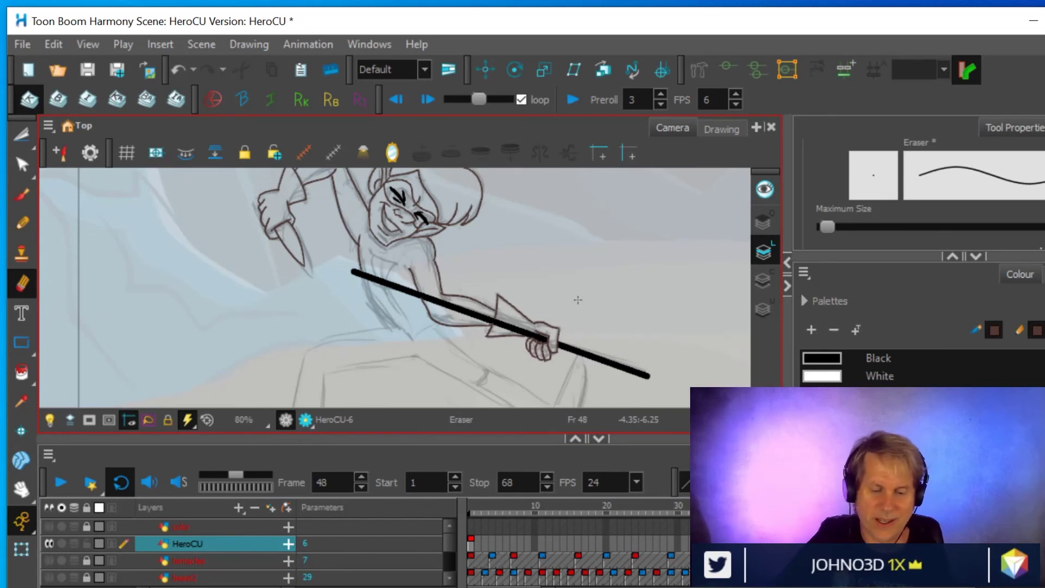
# - With the Pencil tool active, undo the last drawing change and tilt the canvas
pyautogui.click(21, 228)
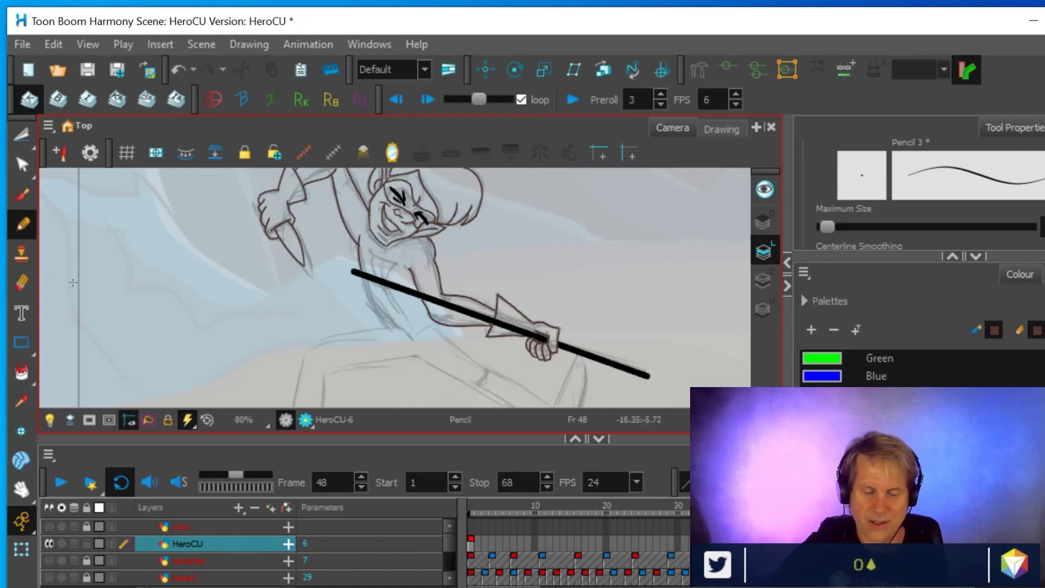
pyautogui.scroll(-1, 228, 266)
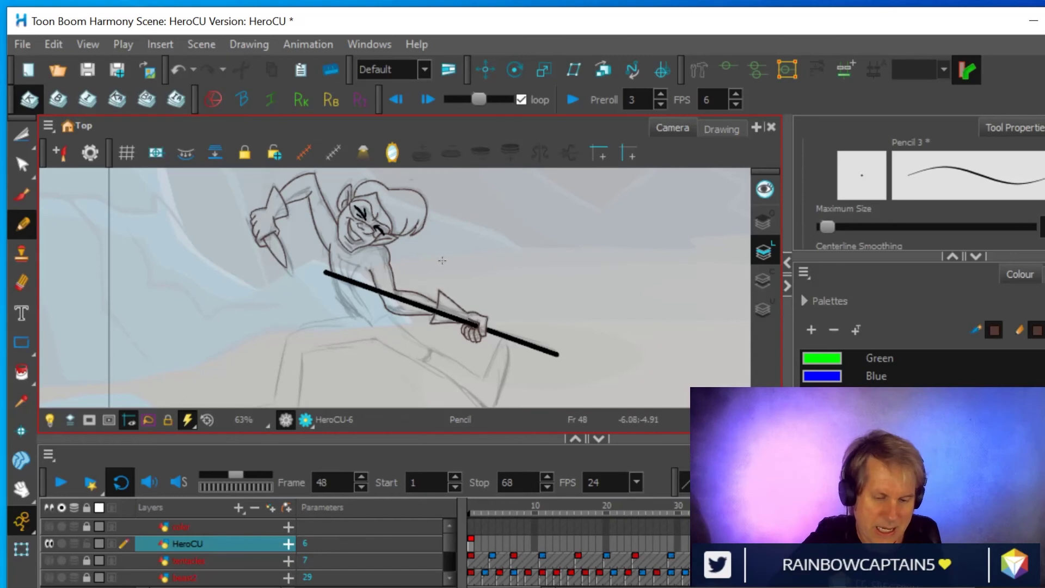
pyautogui.scroll(-1, 441, 254)
pyautogui.scroll(2, 441, 254)
pyautogui.press('d')
pyautogui.hotkey('ctrl', 'z')
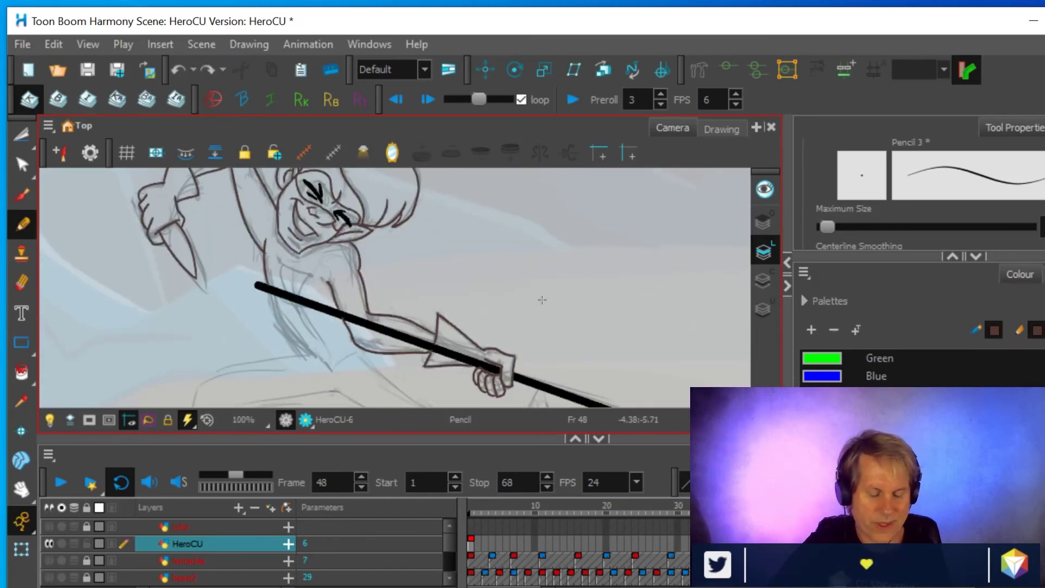
pyautogui.moveTo(542, 299)
pyautogui.mouseDown()
pyautogui.moveTo(466, 294)
pyautogui.moveTo(441, 326)
pyautogui.moveTo(388, 332)
pyautogui.moveTo(478, 315)
pyautogui.moveTo(532, 264)
pyautogui.moveTo(479, 287)
pyautogui.moveTo(296, 293)
pyautogui.moveTo(415, 287)
pyautogui.moveTo(546, 236)
pyautogui.moveTo(648, 272)
pyautogui.moveTo(625, 296)
pyautogui.moveTo(496, 316)
pyautogui.moveTo(346, 378)
pyautogui.moveTo(498, 319)
pyautogui.moveTo(548, 218)
pyautogui.moveTo(497, 263)
pyautogui.moveTo(244, 354)
pyautogui.moveTo(516, 252)
pyautogui.moveTo(573, 188)
pyautogui.moveTo(527, 250)
pyautogui.moveTo(406, 292)
pyautogui.moveTo(425, 294)
pyautogui.moveTo(441, 272)
pyautogui.moveTo(427, 296)
pyautogui.moveTo(415, 289)
pyautogui.moveTo(448, 286)
pyautogui.moveTo(413, 298)
pyautogui.moveTo(422, 295)
pyautogui.mouseUp()
# - Reset the view rotation and recentre on the character's arm and staff
pyautogui.scroll(-5, 426, 292)
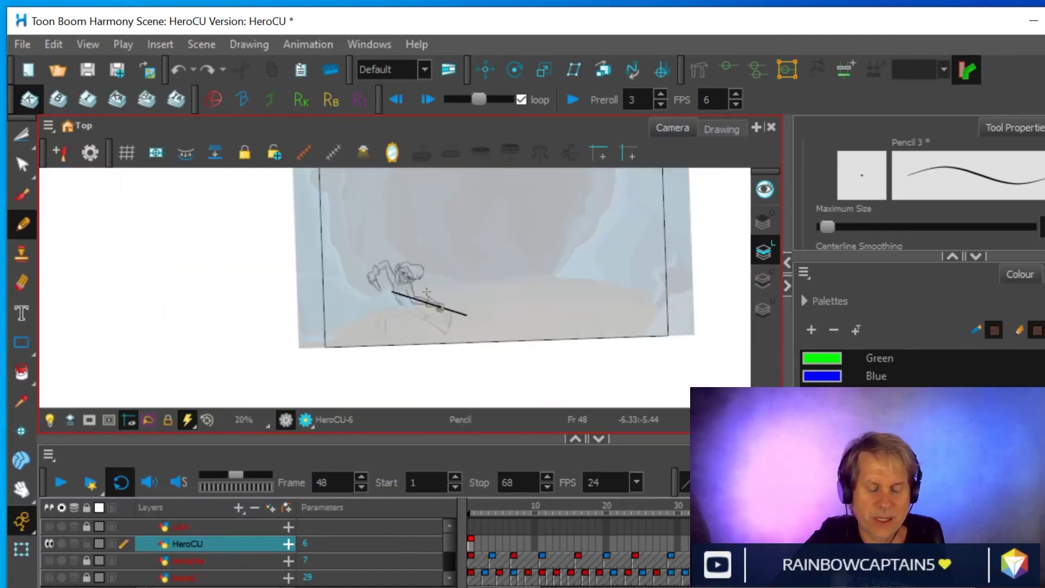
pyautogui.moveTo(536, 303); pyautogui.dragTo(479, 304)
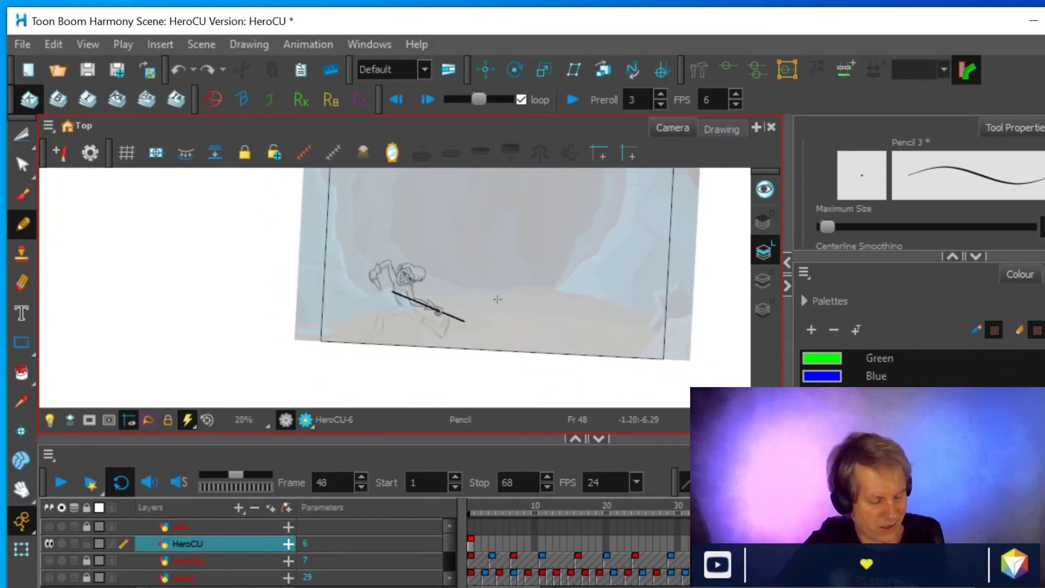
pyautogui.hotkey('shift', 'x')
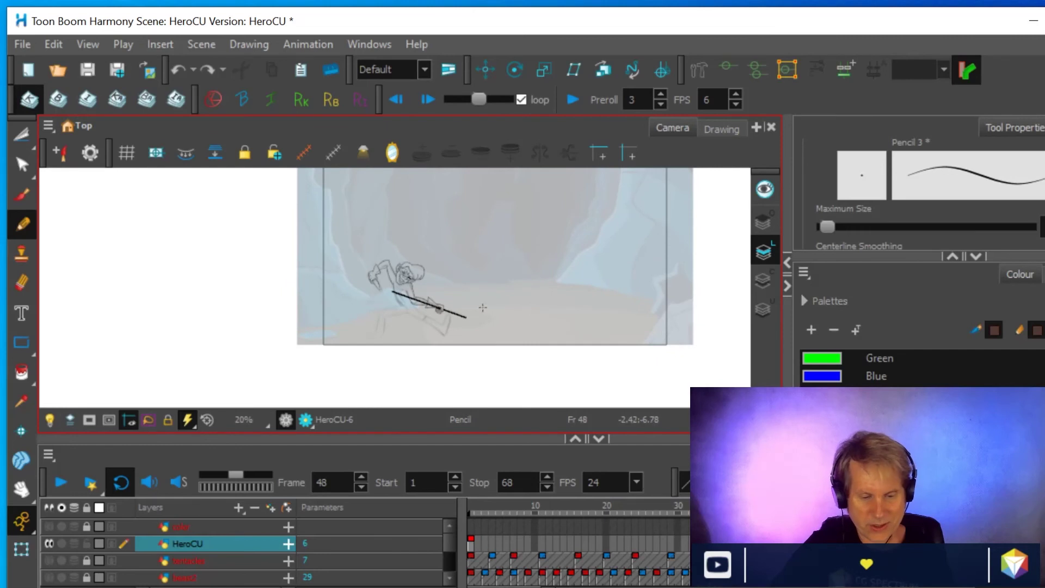
pyautogui.moveTo(535, 289); pyautogui.dragTo(480, 352)
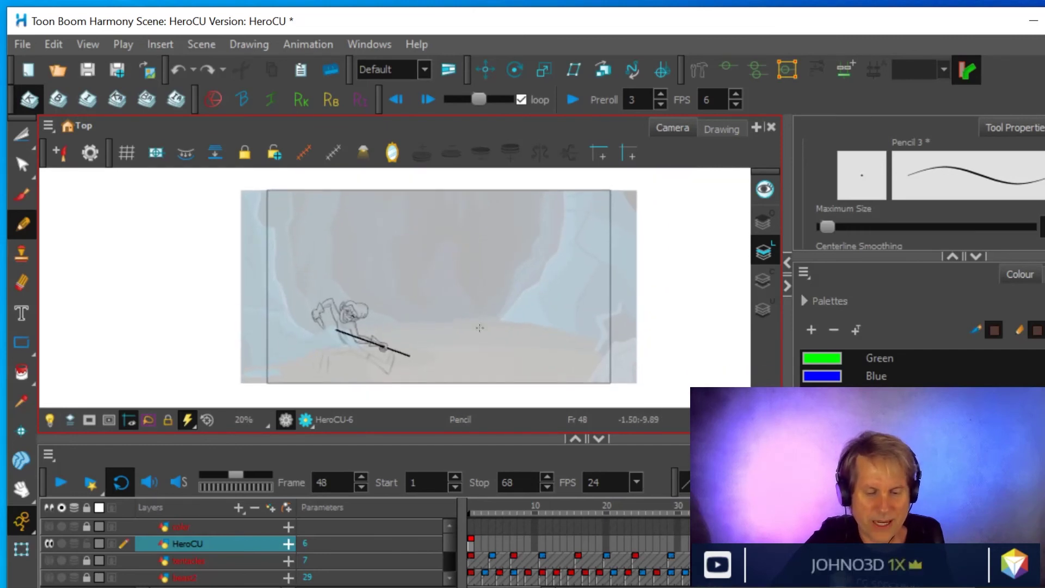
pyautogui.scroll(4, 480, 327)
pyautogui.moveTo(401, 345); pyautogui.dragTo(698, 271)
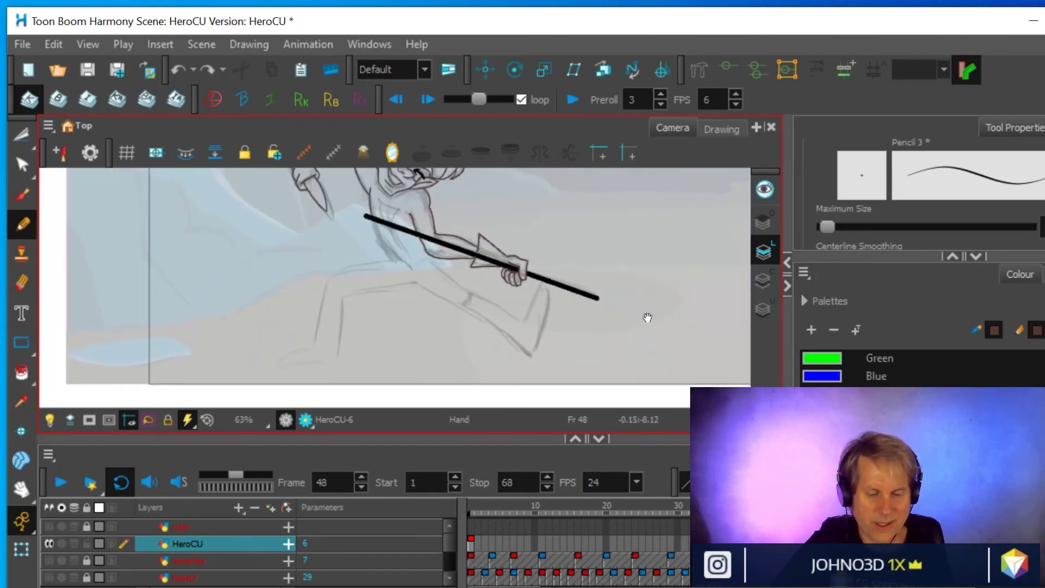
pyautogui.scroll(3, 594, 336)
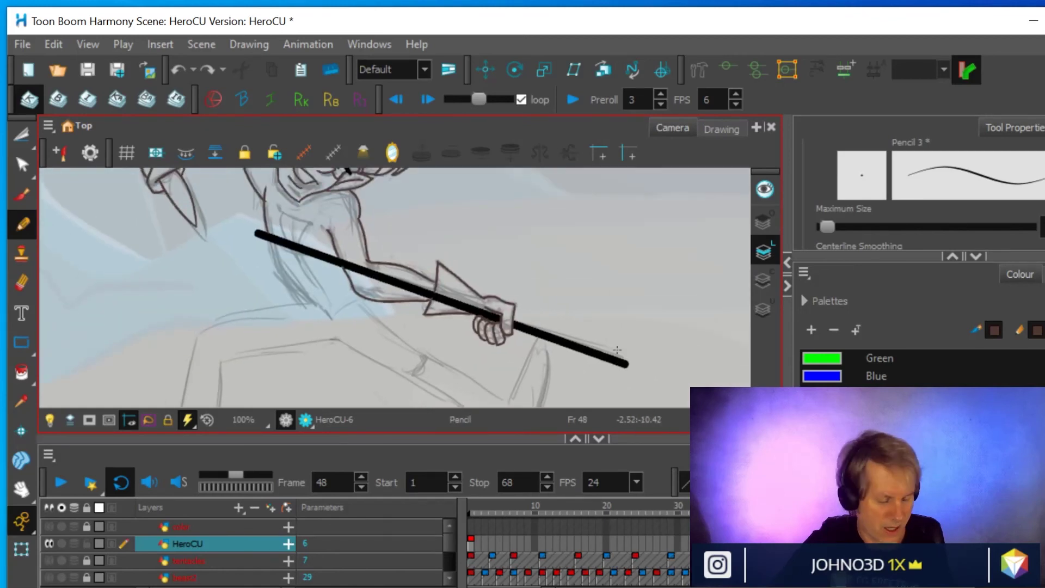
# - Rotate the view around the hand and pencil an outline extension upward beside the head
pyautogui.hotkey('ctrl', 'alt')
pyautogui.moveTo(617, 350); pyautogui.dragTo(451, 373)
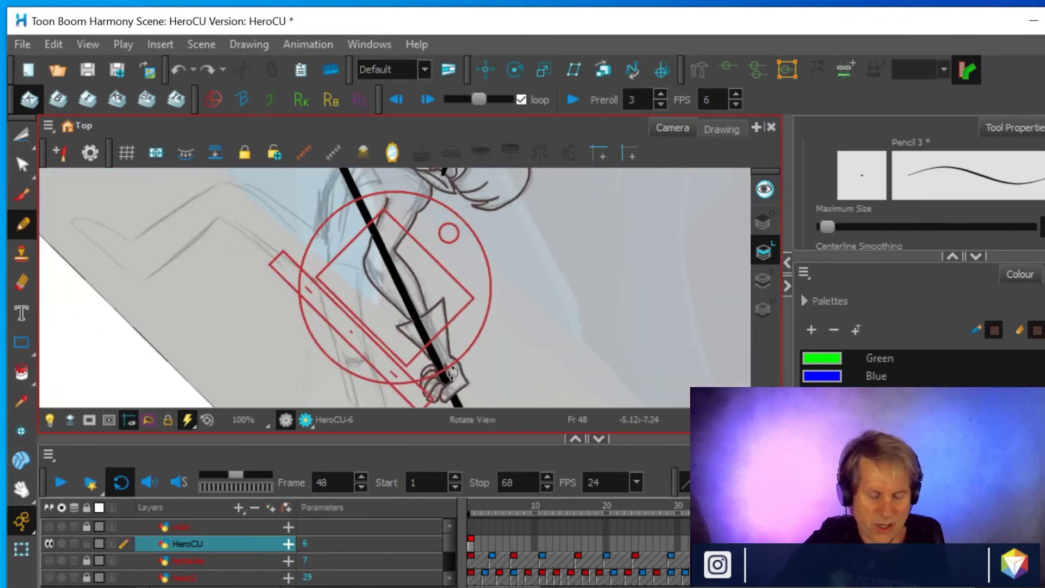
pyautogui.moveTo(504, 285); pyautogui.dragTo(540, 341)
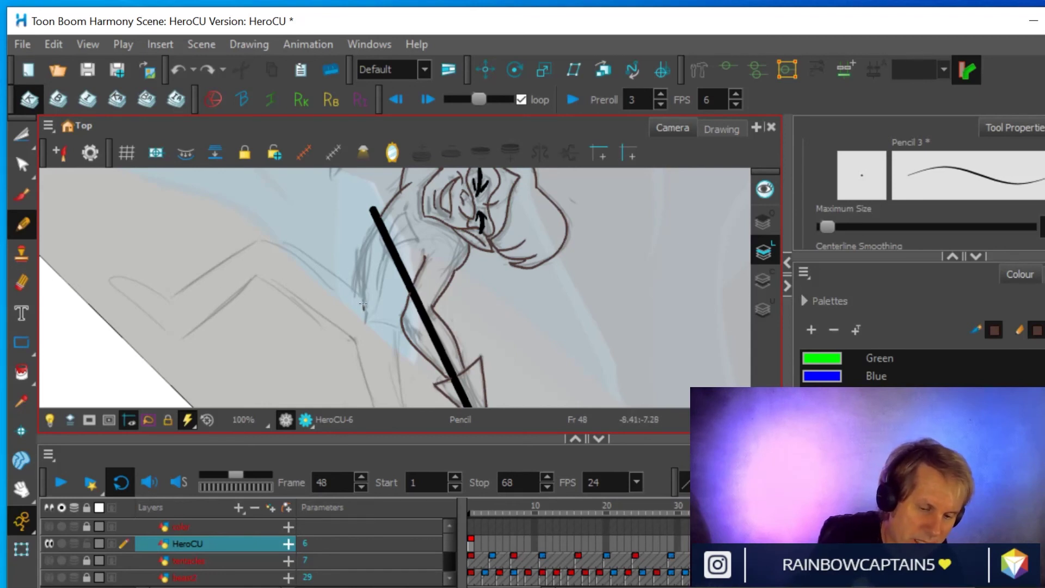
pyautogui.moveTo(360, 260); pyautogui.dragTo(382, 187)
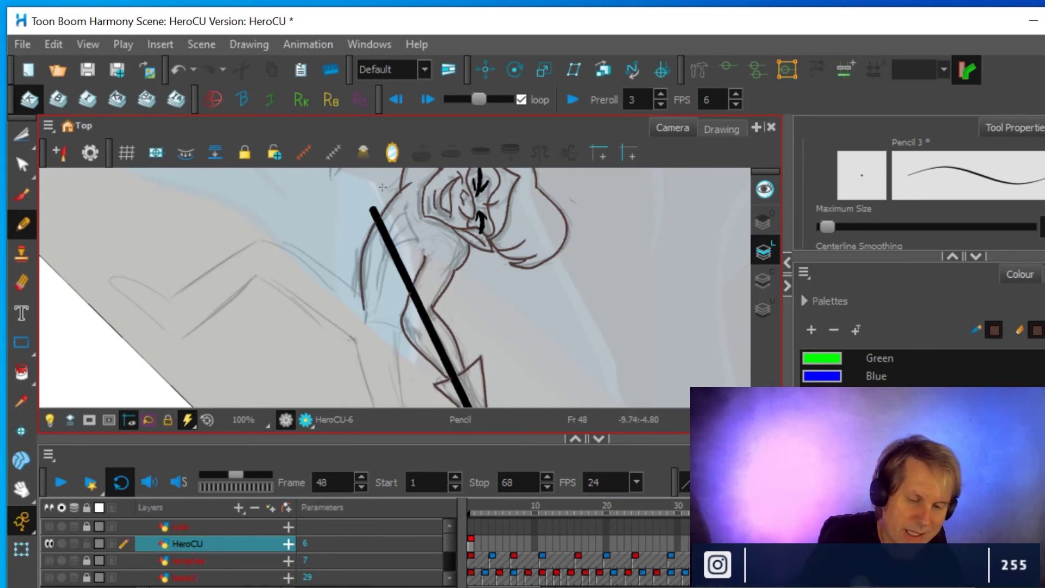
# - Level the view, zoom in, and cut and delete the stray ink stub near the shoulder
pyautogui.hotkey('ctrl', 'alt')
pyautogui.moveTo(558, 328); pyautogui.dragTo(600, 209)
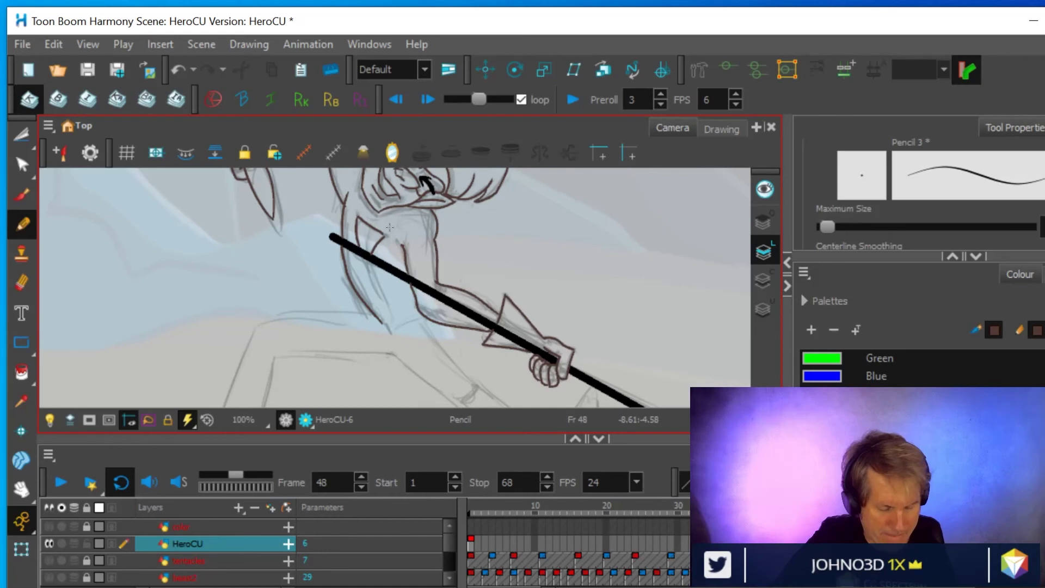
pyautogui.scroll(3, 400, 242)
pyautogui.scroll(1, 471, 221)
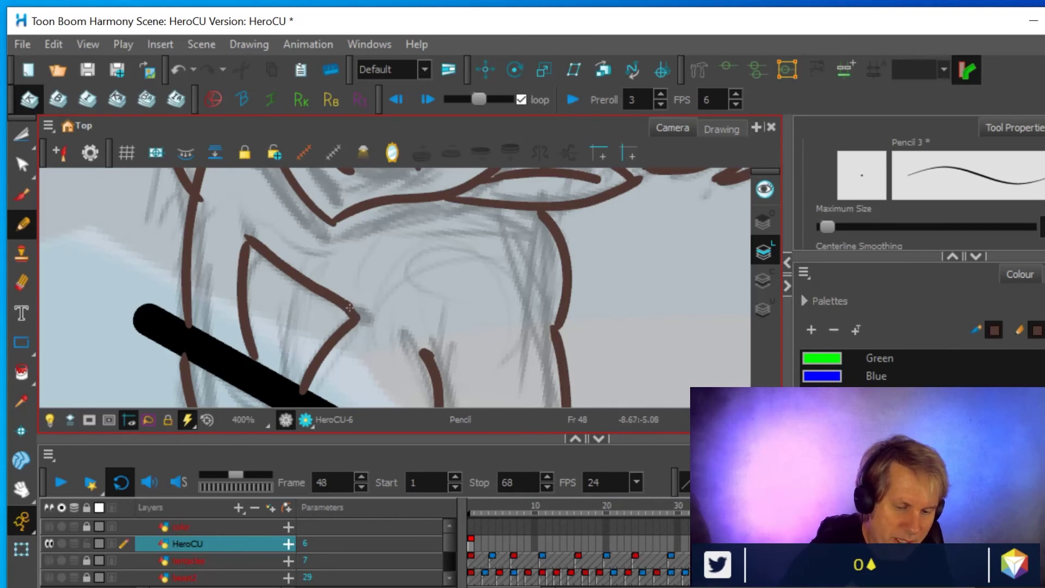
pyautogui.click(22, 140)
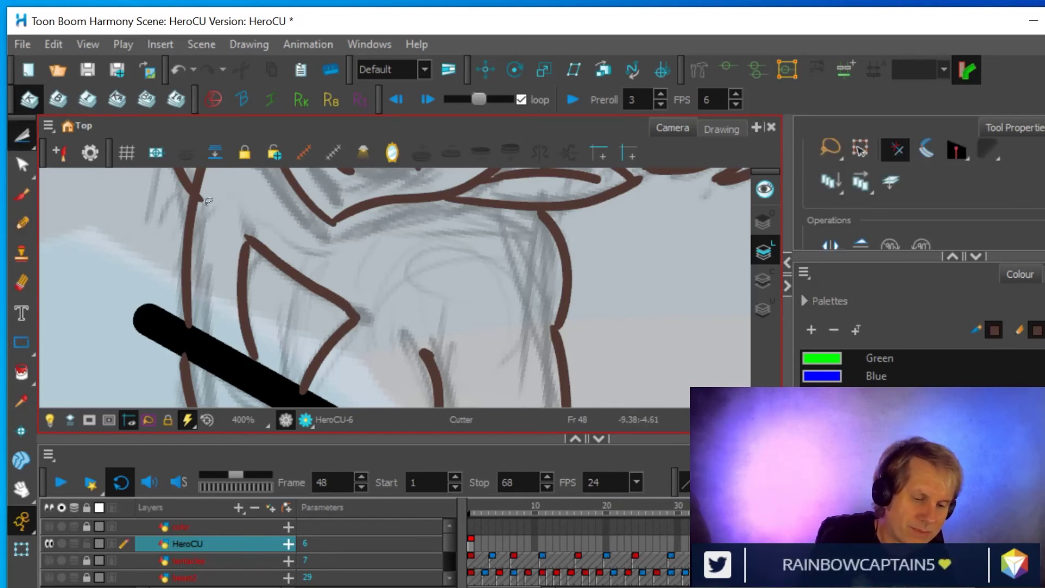
pyautogui.moveTo(201, 196); pyautogui.dragTo(204, 191)
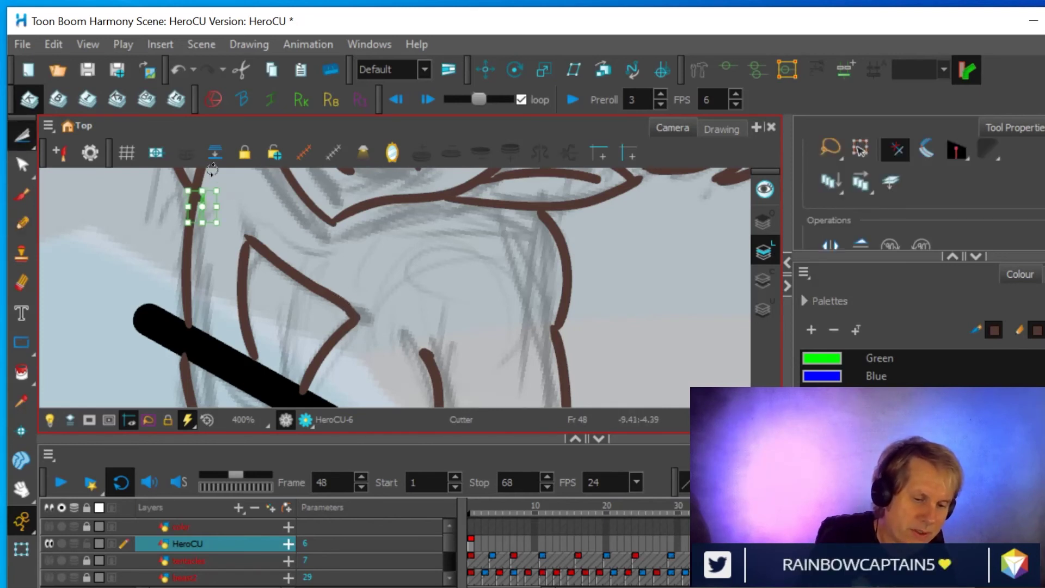
pyautogui.press('Delete')
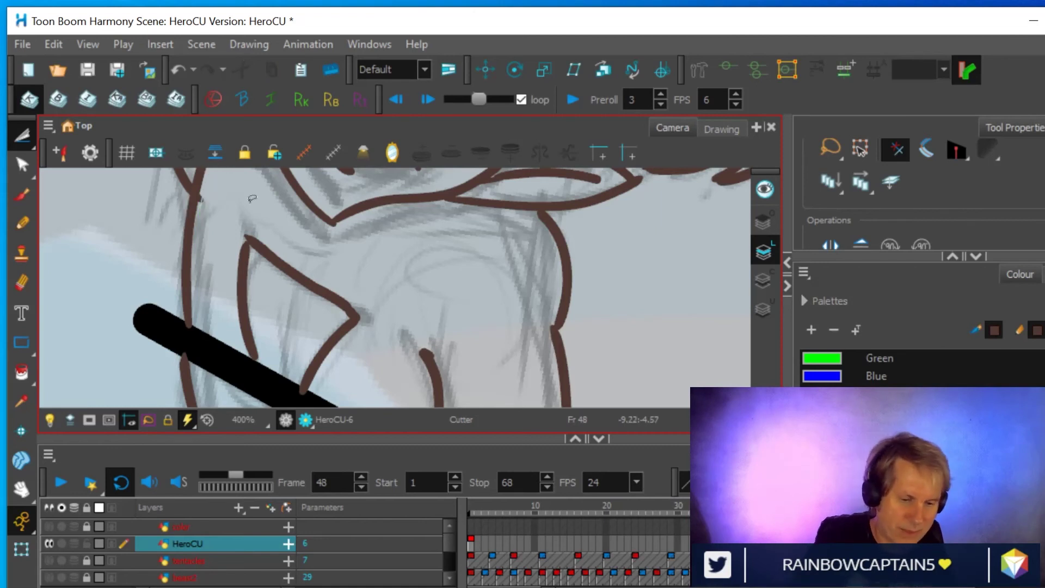
# - Bring the arm and staff into view and pencil an extension of the line under the arm
pyautogui.scroll(-5, 391, 320)
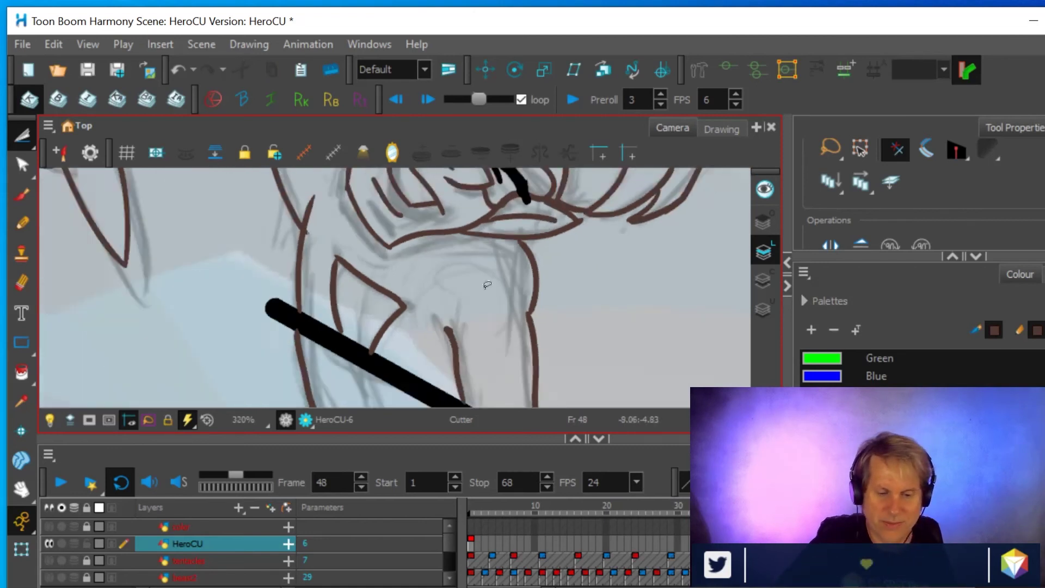
pyautogui.scroll(-3, 487, 278)
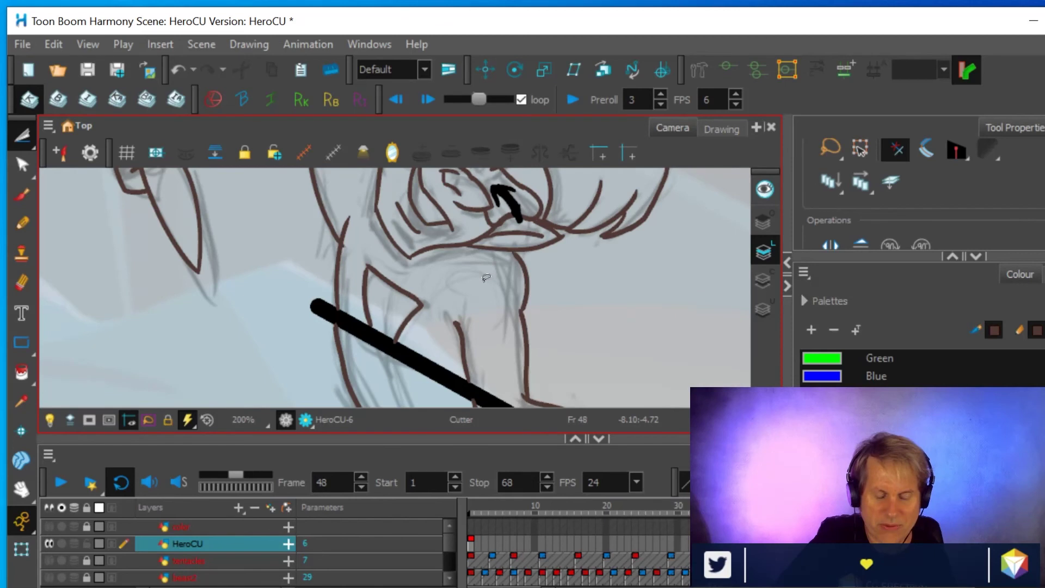
pyautogui.press('space')
pyautogui.moveTo(408, 377); pyautogui.dragTo(360, 285)
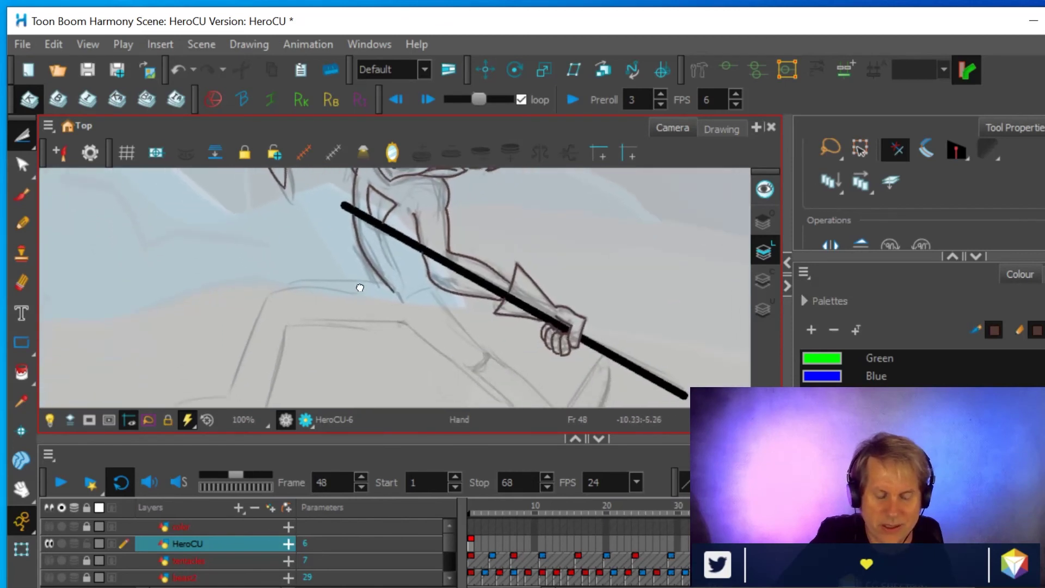
pyautogui.scroll(2, 420, 299)
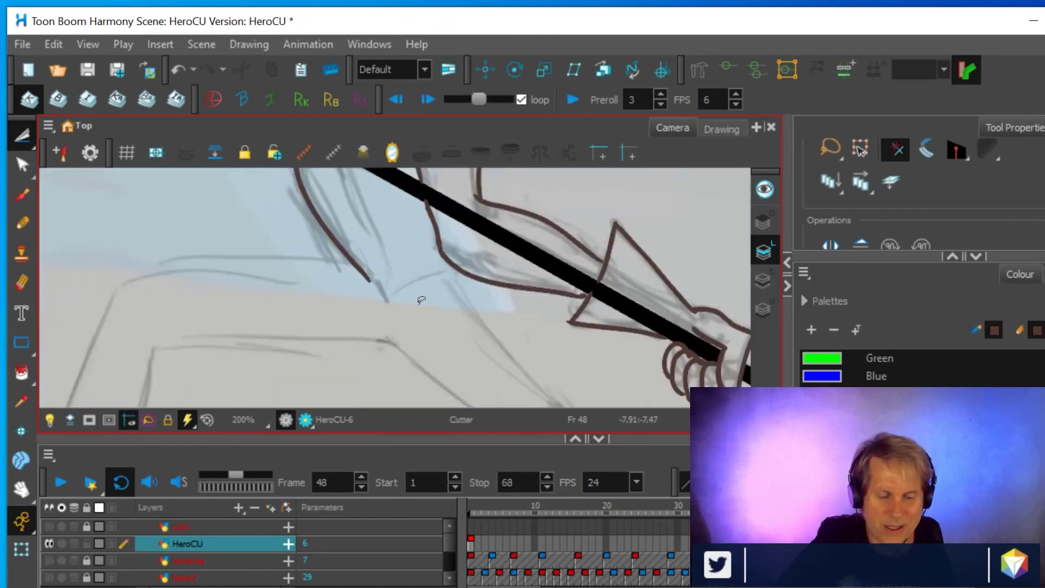
pyautogui.click(22, 223)
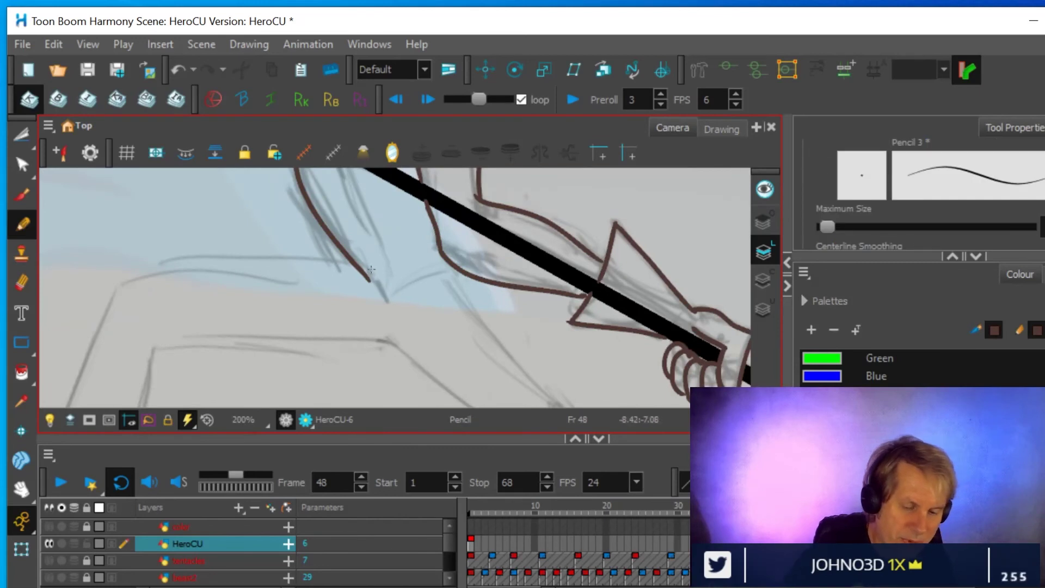
pyautogui.moveTo(367, 278)
pyautogui.mouseDown()
pyautogui.moveTo(385, 297)
pyautogui.moveTo(449, 262)
pyautogui.mouseUp()
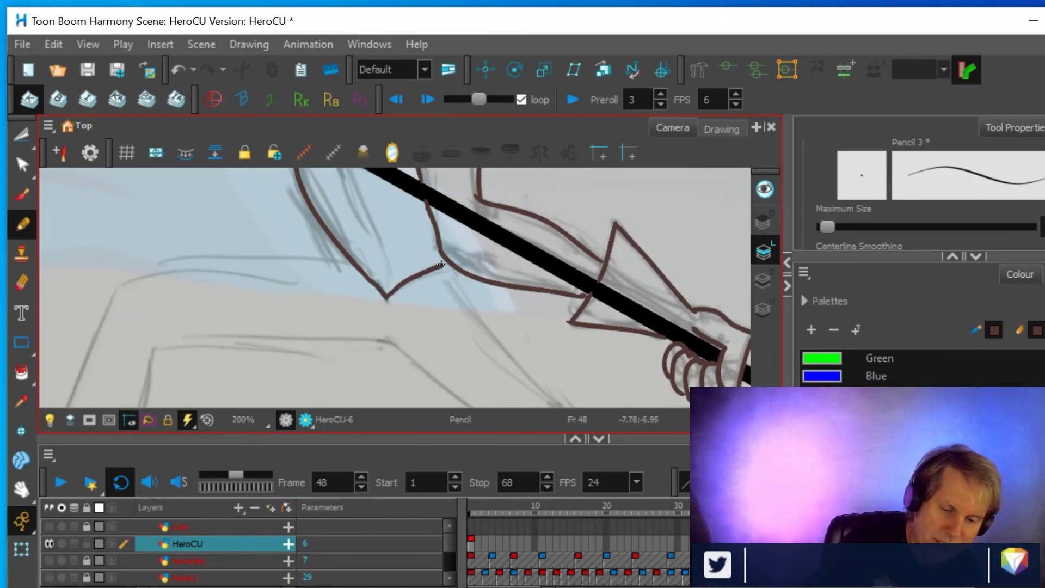
pyautogui.scroll(-4, 454, 255)
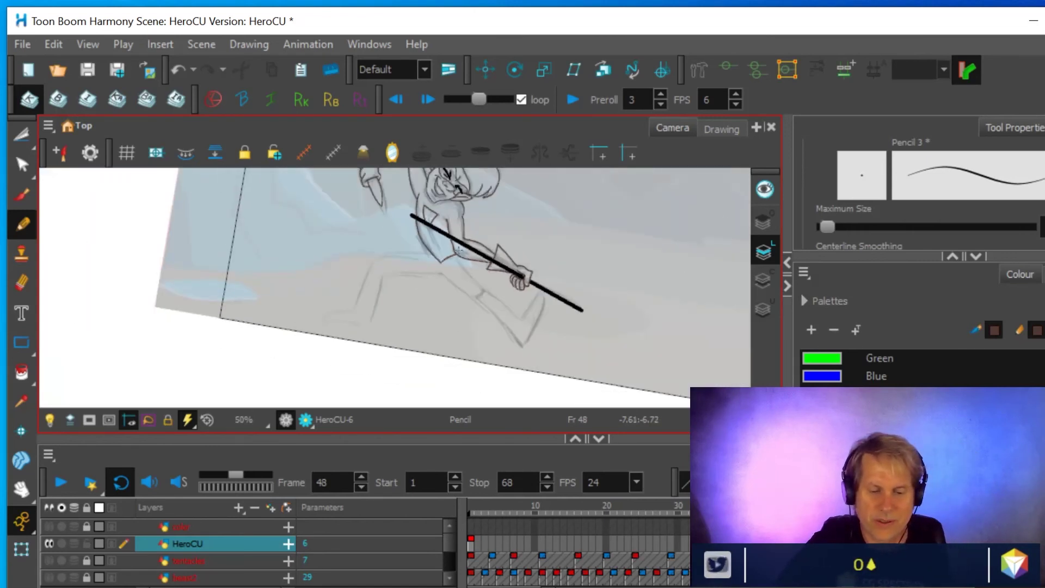
pyautogui.scroll(1, 528, 321)
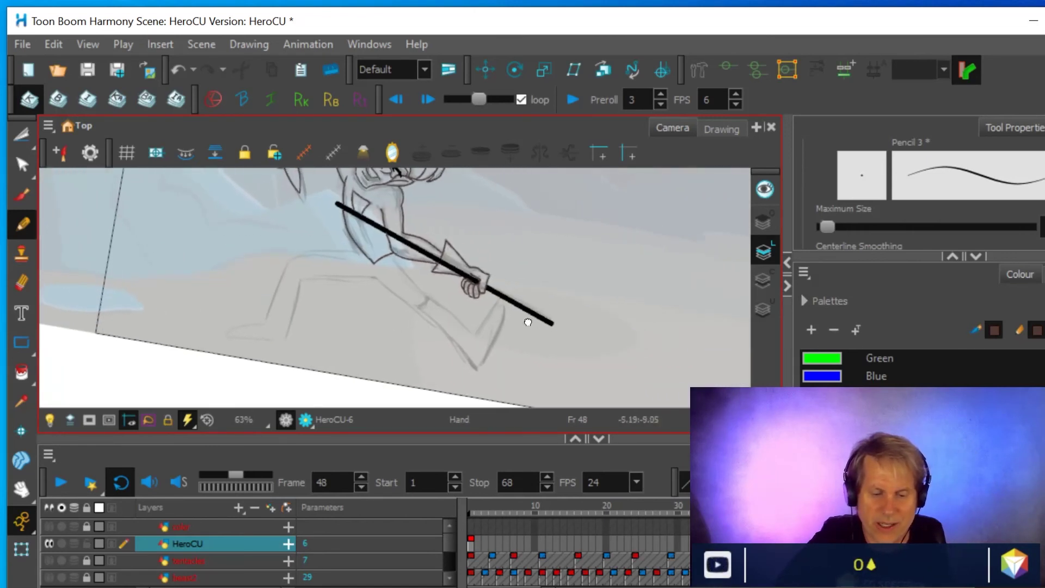
pyautogui.scroll(4, 527, 321)
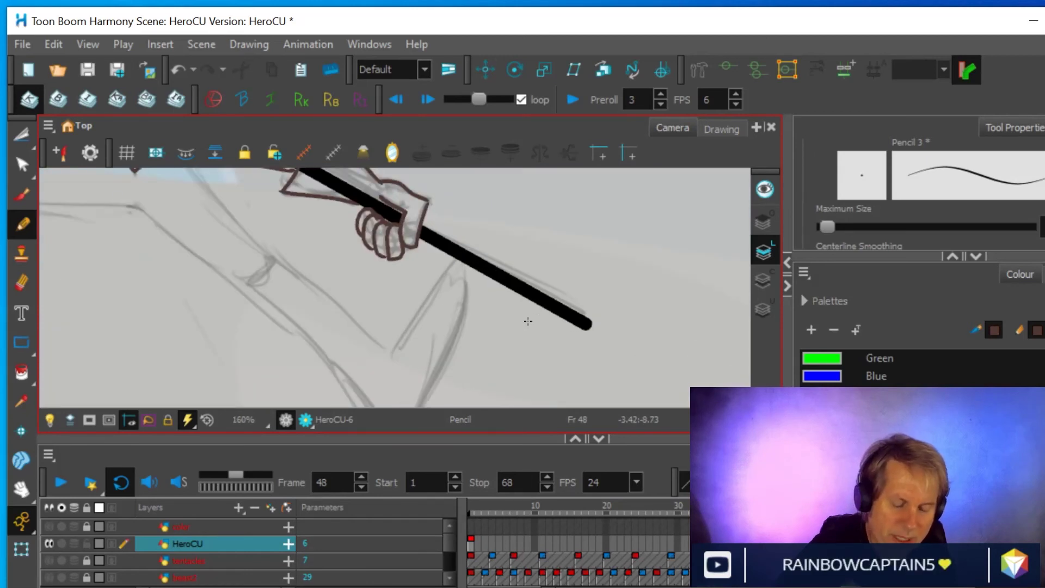
pyautogui.scroll(-3, 527, 321)
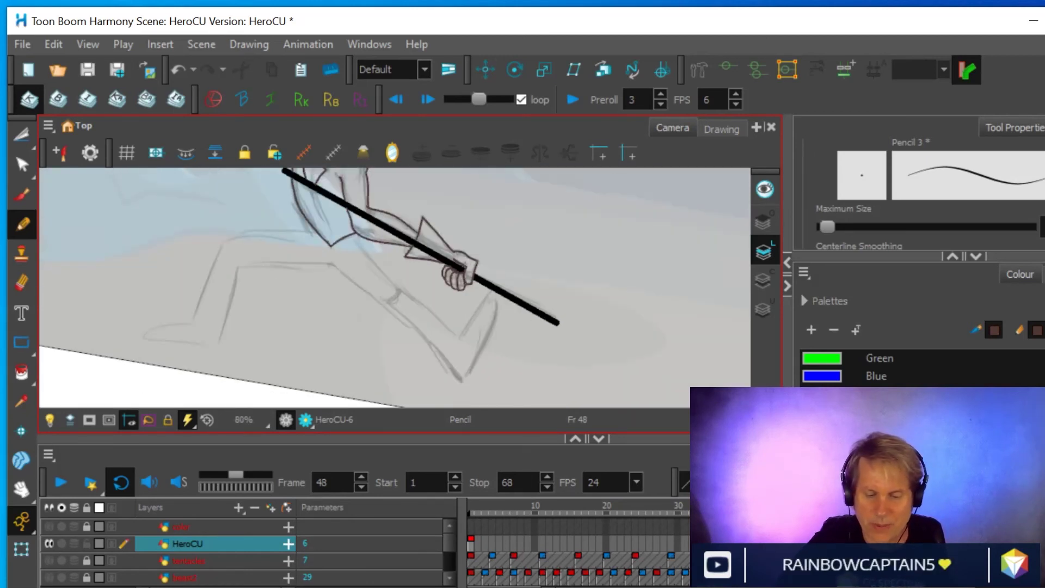
# - Compare frames 40 and 48, then lasso and copy the inked foot on frame 40
pyautogui.click(749, 507)
pyautogui.click(806, 507)
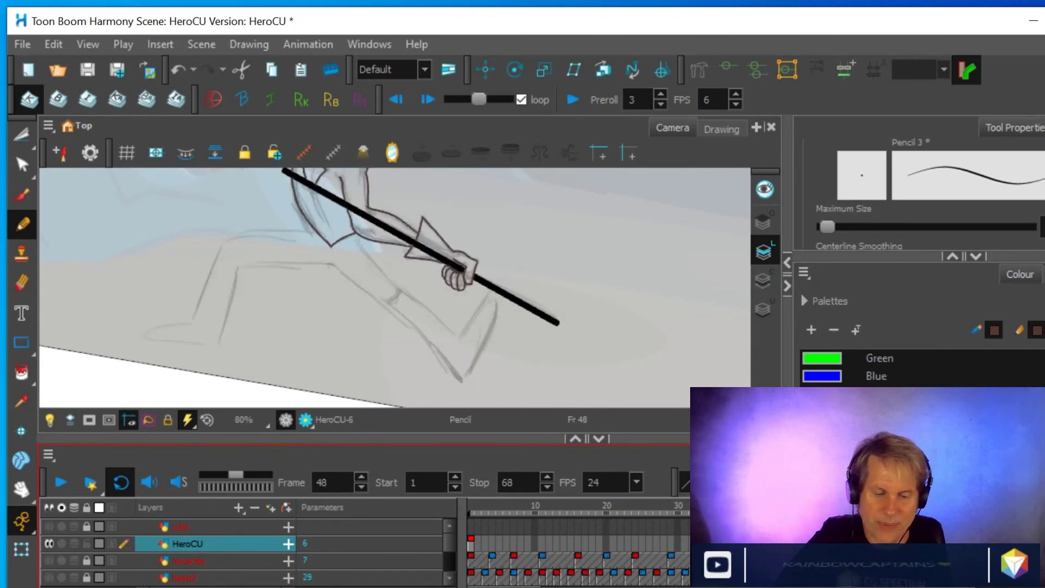
pyautogui.click(750, 507)
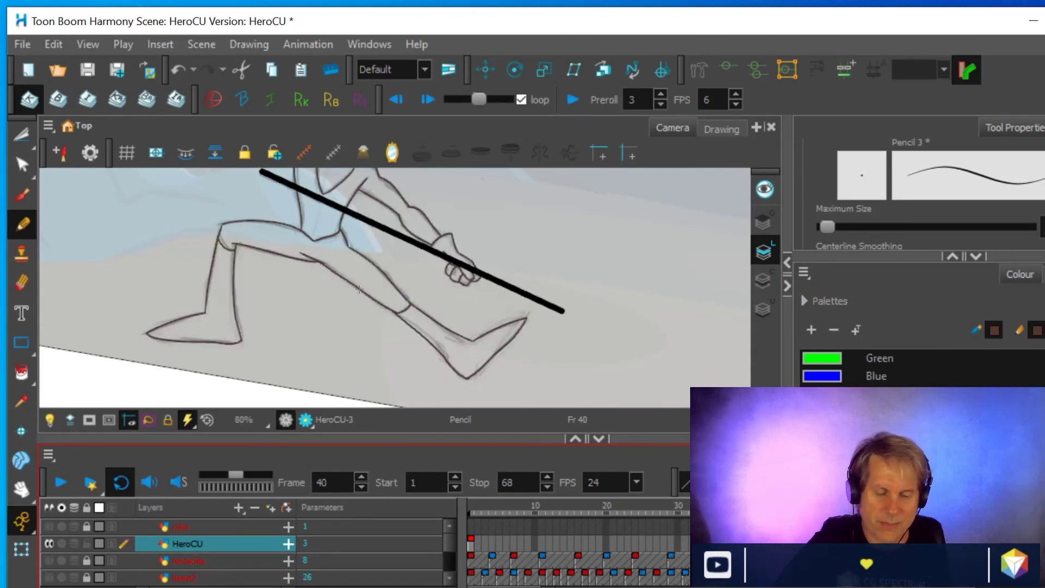
pyautogui.moveTo(25, 133); pyautogui.dragTo(58, 149)
pyautogui.moveTo(434, 390)
pyautogui.mouseDown()
pyautogui.moveTo(462, 313)
pyautogui.moveTo(511, 298)
pyautogui.moveTo(530, 308)
pyautogui.moveTo(544, 331)
pyautogui.moveTo(532, 372)
pyautogui.moveTo(429, 389)
pyautogui.mouseUp()
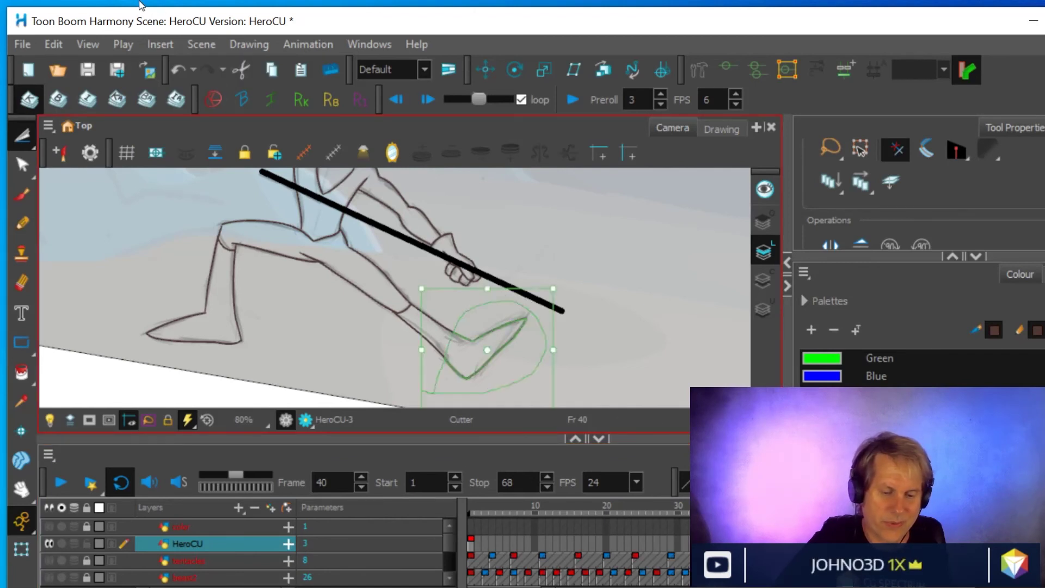
pyautogui.click(53, 45)
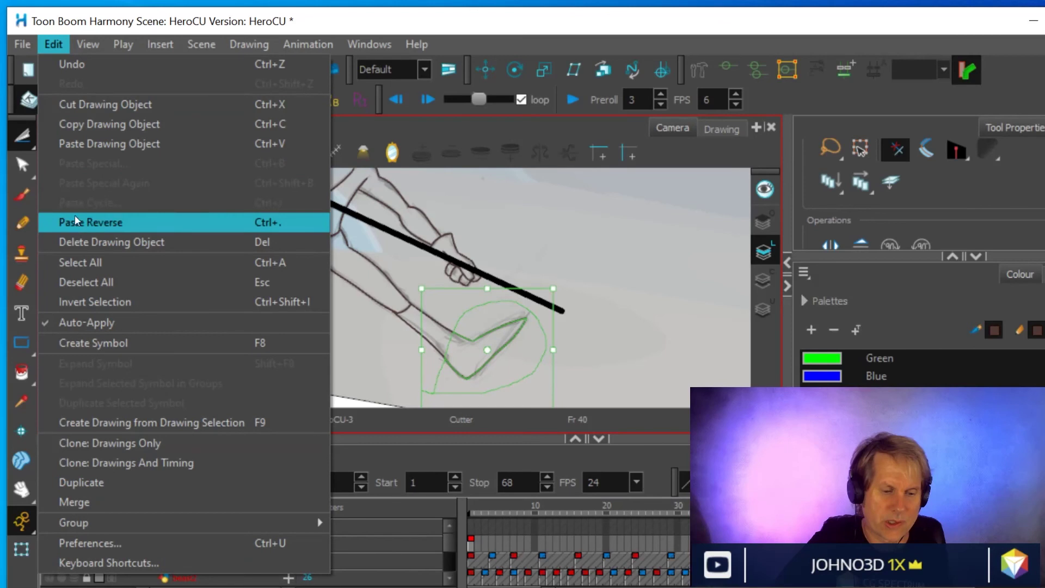
pyautogui.click(82, 125)
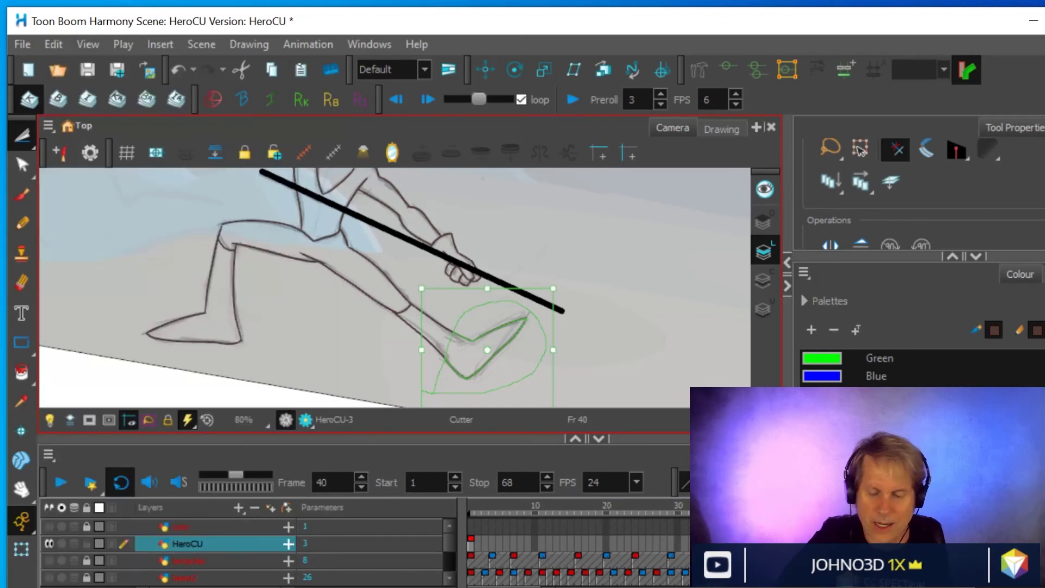
# - Paste the copied foot strokes into the frame 48 drawing
pyautogui.click(806, 543)
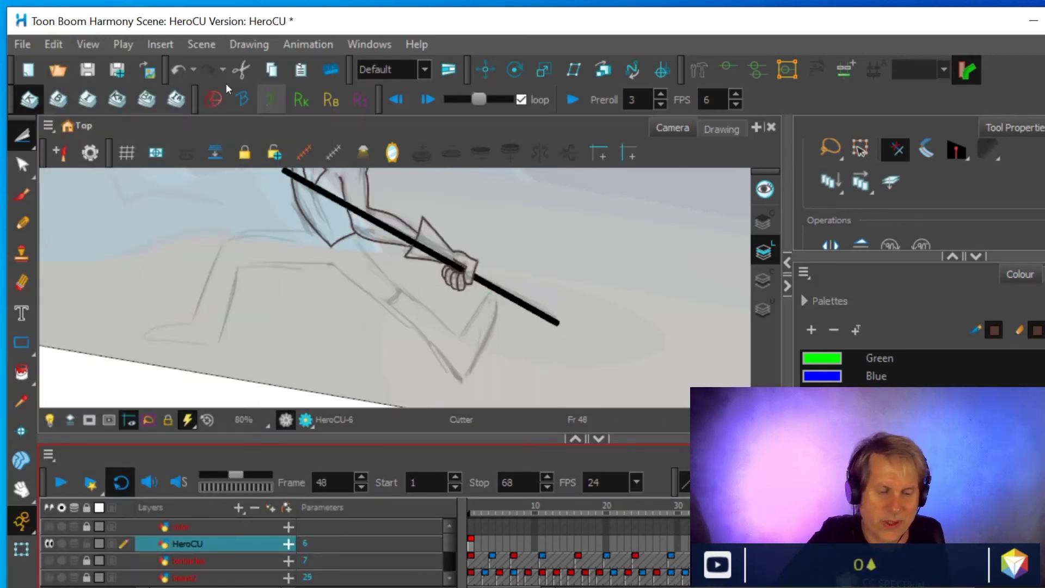
pyautogui.click(57, 44)
pyautogui.click(66, 139)
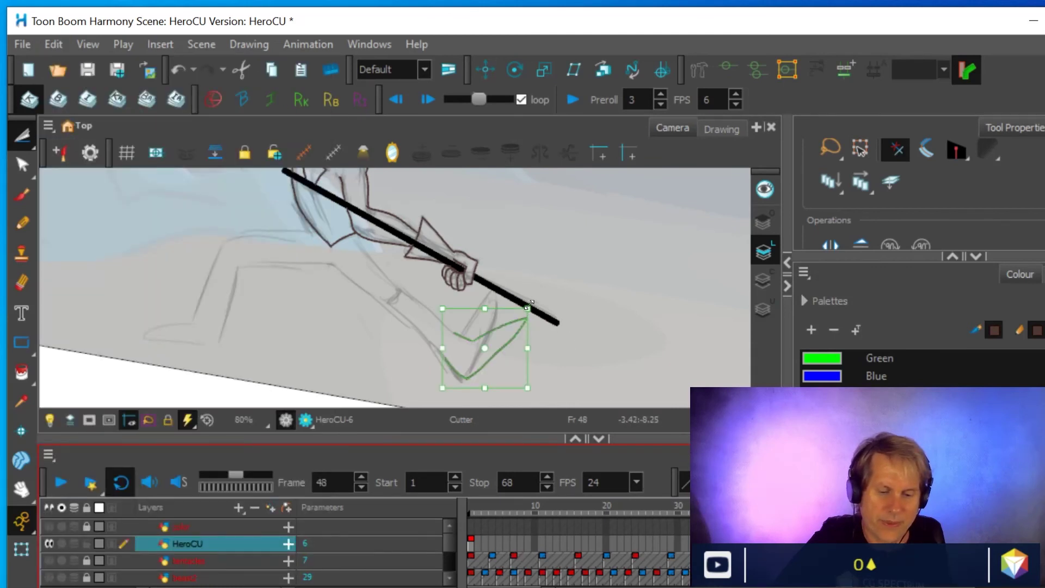
# - Rotate the pasted foot counter-clockwise and move it up-left onto the leg
pyautogui.moveTo(536, 291); pyautogui.dragTo(508, 246)
pyautogui.moveTo(477, 359)
pyautogui.mouseDown()
pyautogui.moveTo(468, 362)
pyautogui.moveTo(477, 349)
pyautogui.mouseUp()
pyautogui.scroll(3, 550, 336)
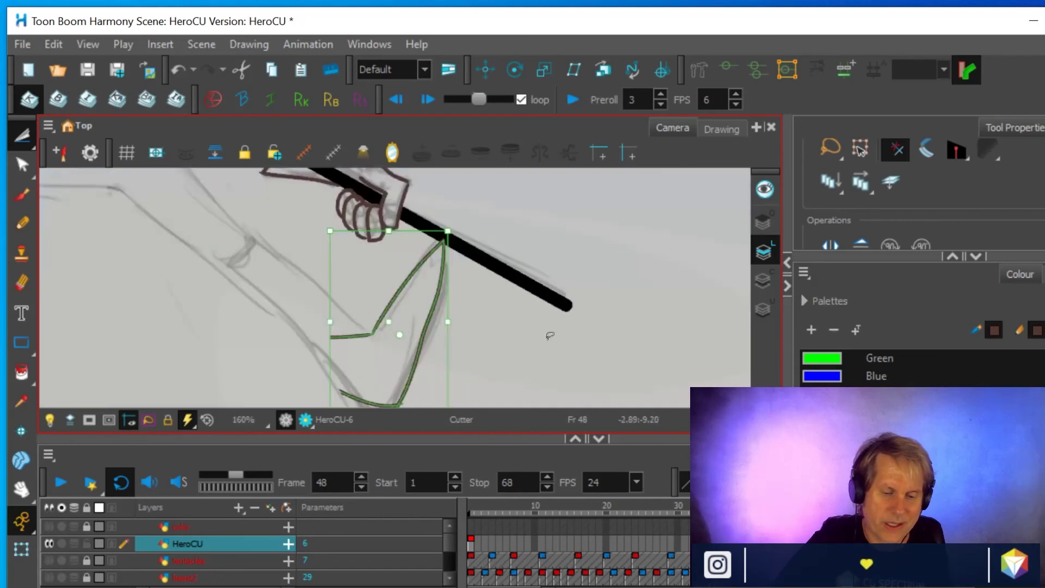
pyautogui.moveTo(547, 333); pyautogui.dragTo(655, 279)
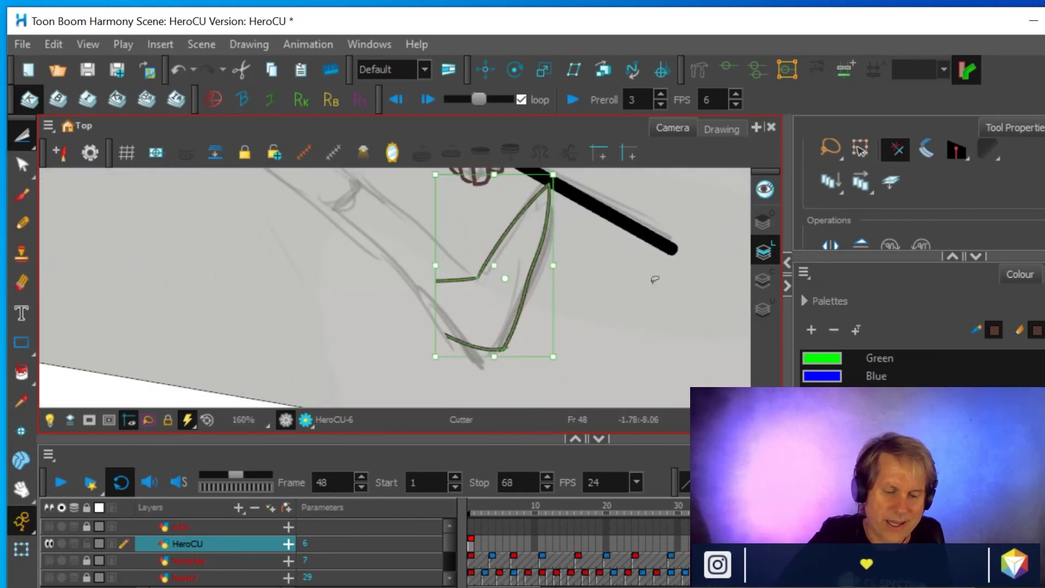
# - Erase the foot's bottom curve and a stray stroke end, then pencil two converging lower-leg lines
pyautogui.hotkey('alt', 'e')
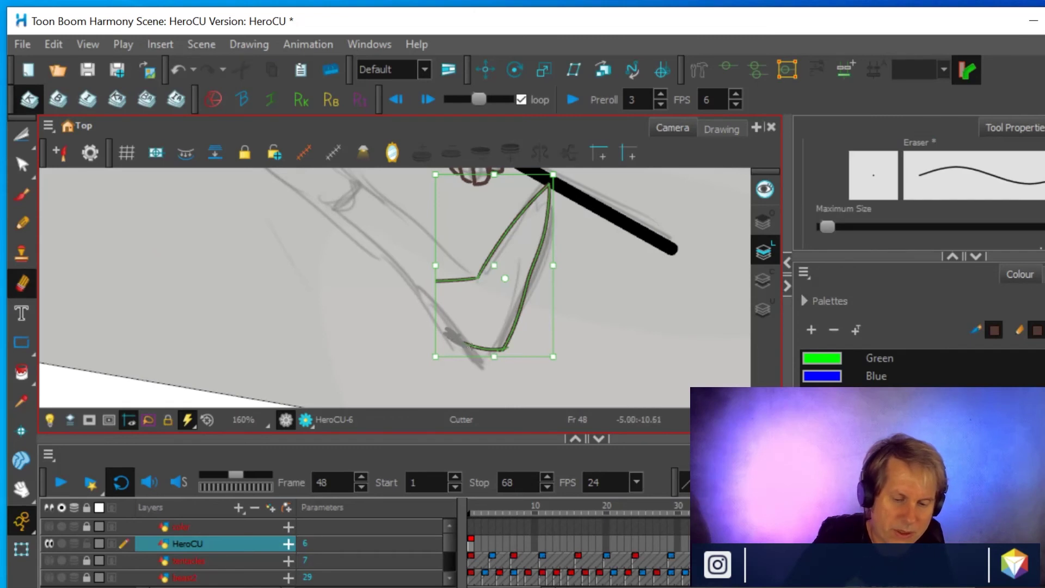
pyautogui.moveTo(471, 346); pyautogui.dragTo(506, 347)
pyautogui.moveTo(446, 270)
pyautogui.mouseDown()
pyautogui.moveTo(449, 281)
pyautogui.moveTo(474, 277)
pyautogui.moveTo(430, 275)
pyautogui.mouseUp()
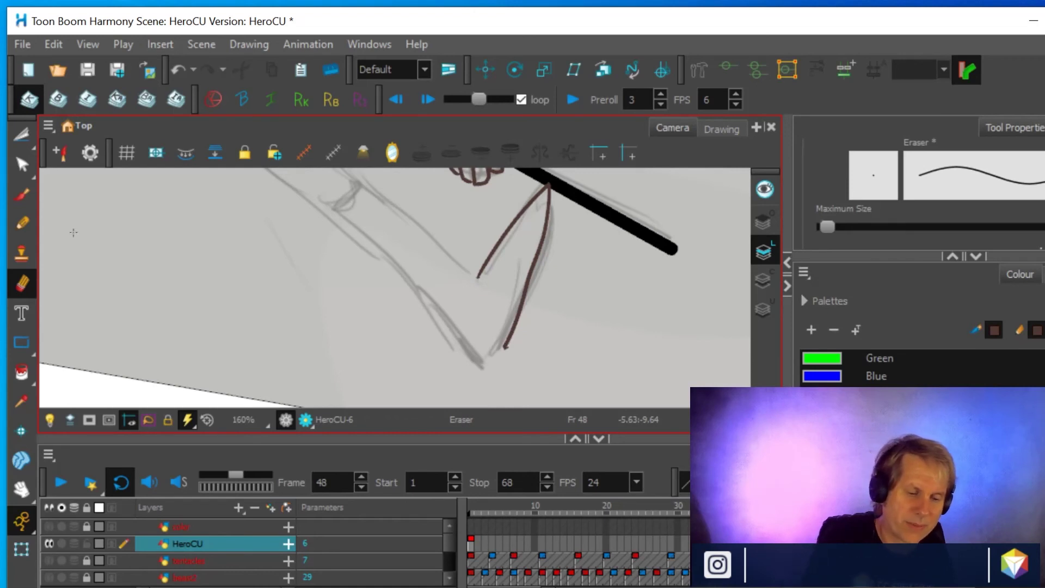
pyautogui.click(23, 224)
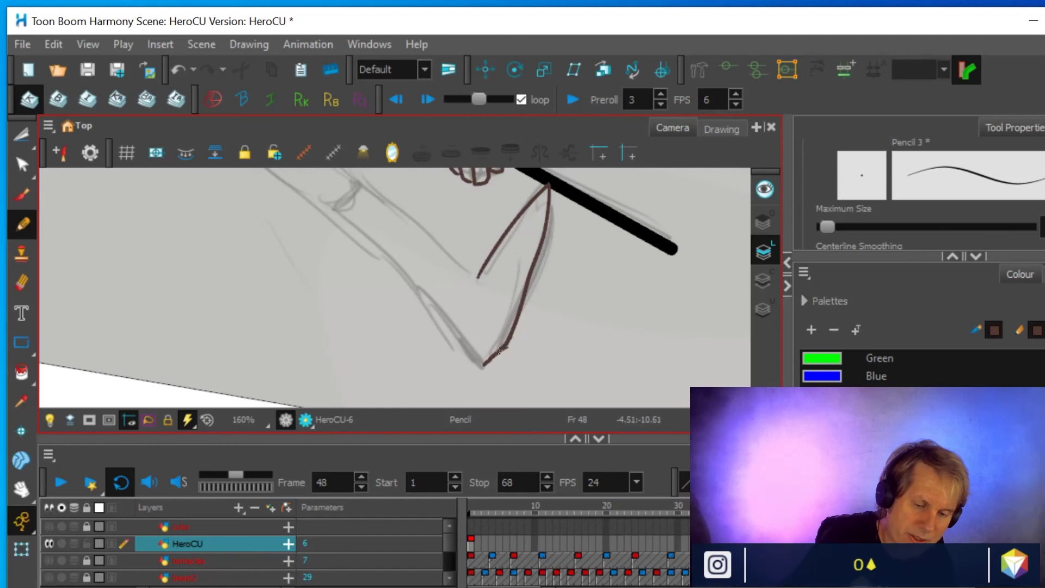
pyautogui.moveTo(473, 358); pyautogui.dragTo(319, 211)
pyautogui.moveTo(364, 185); pyautogui.dragTo(477, 273)
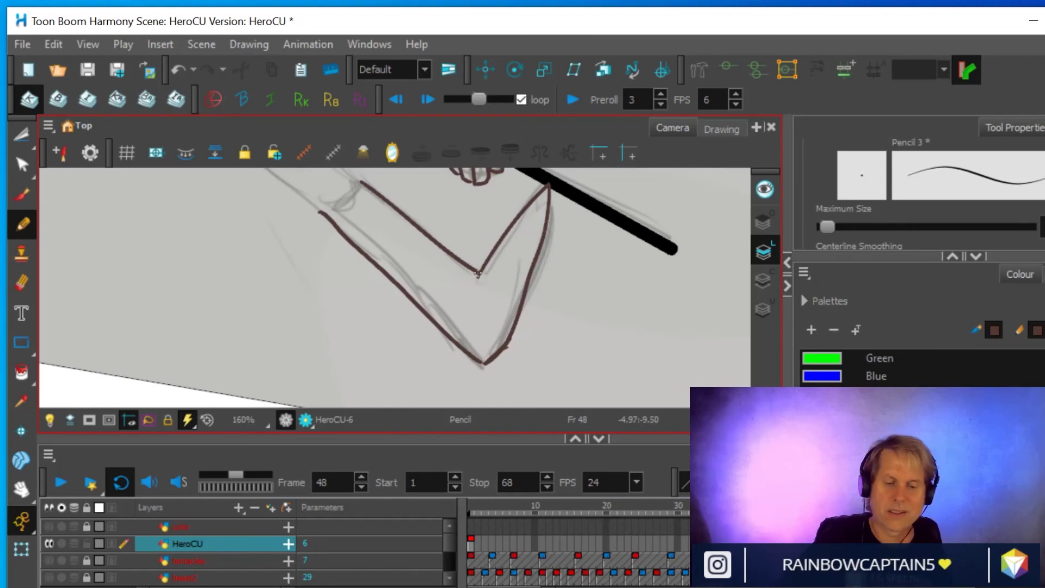
pyautogui.scroll(-3, 674, 353)
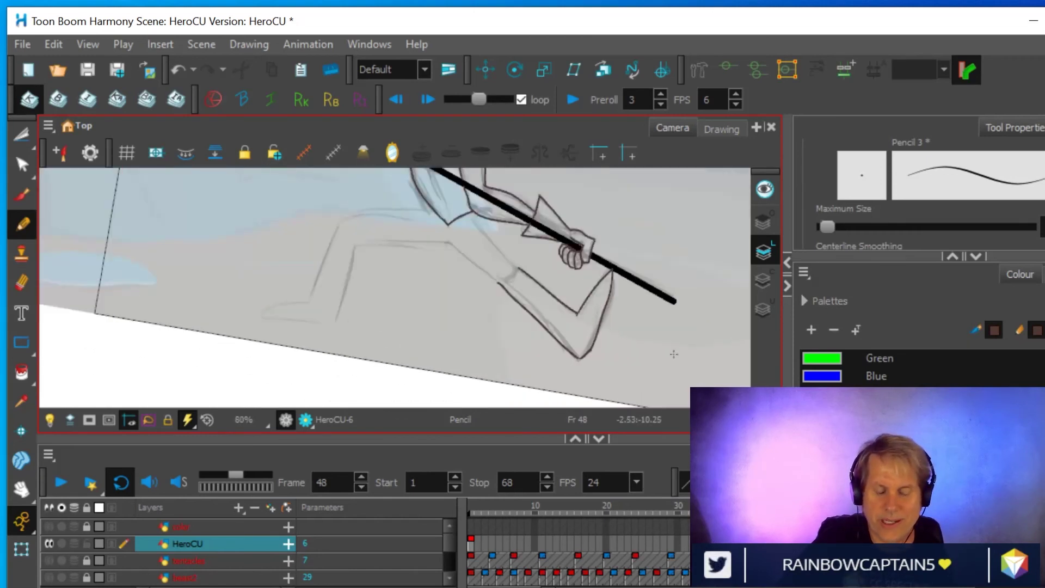
# - Compare frames 40 and 48, then undo the last frame 48 stroke near the hand
pyautogui.click(749, 508)
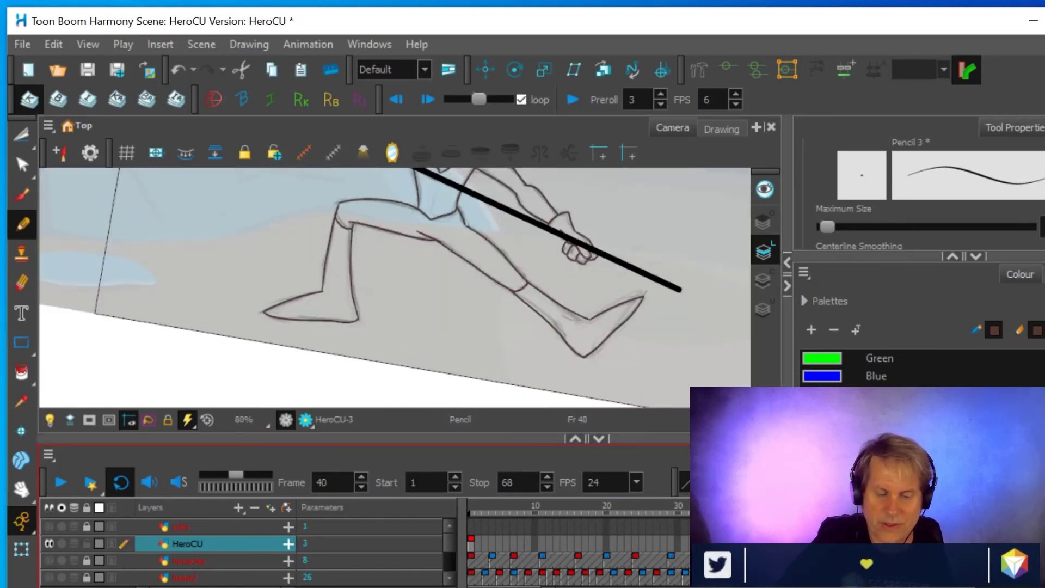
pyautogui.click(806, 508)
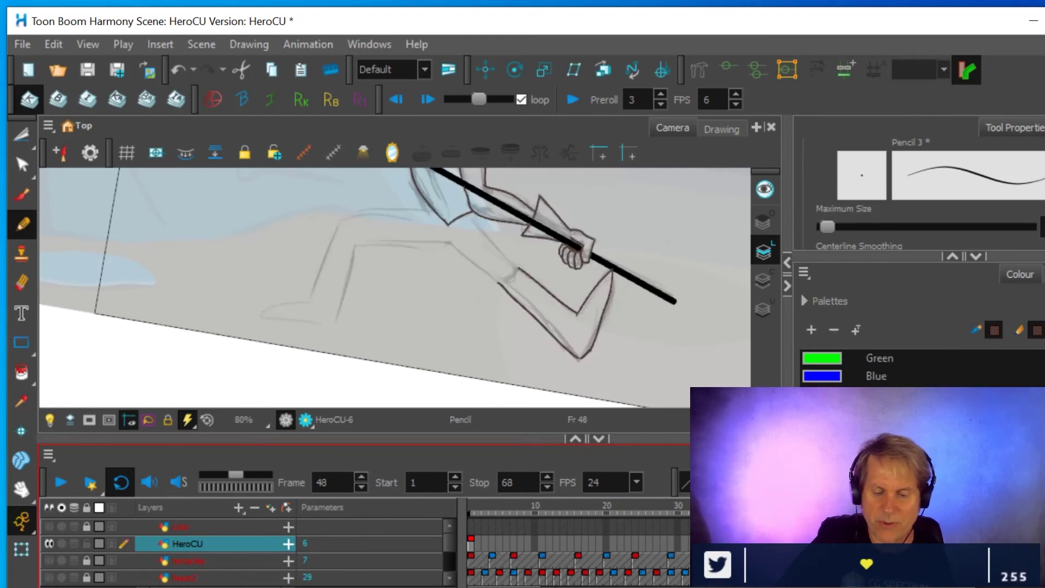
pyautogui.click(749, 508)
pyautogui.click(806, 509)
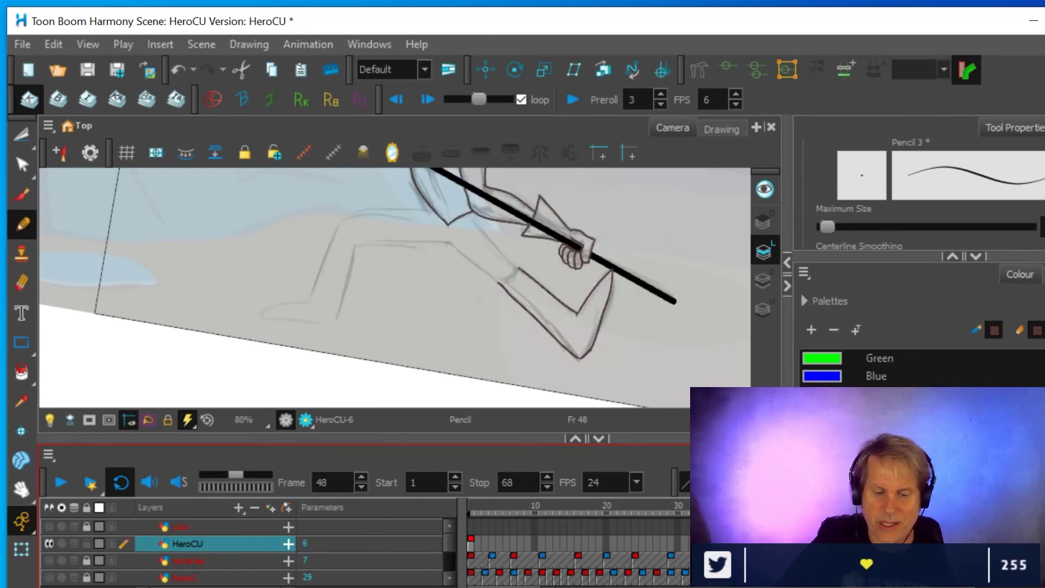
pyautogui.press('f')
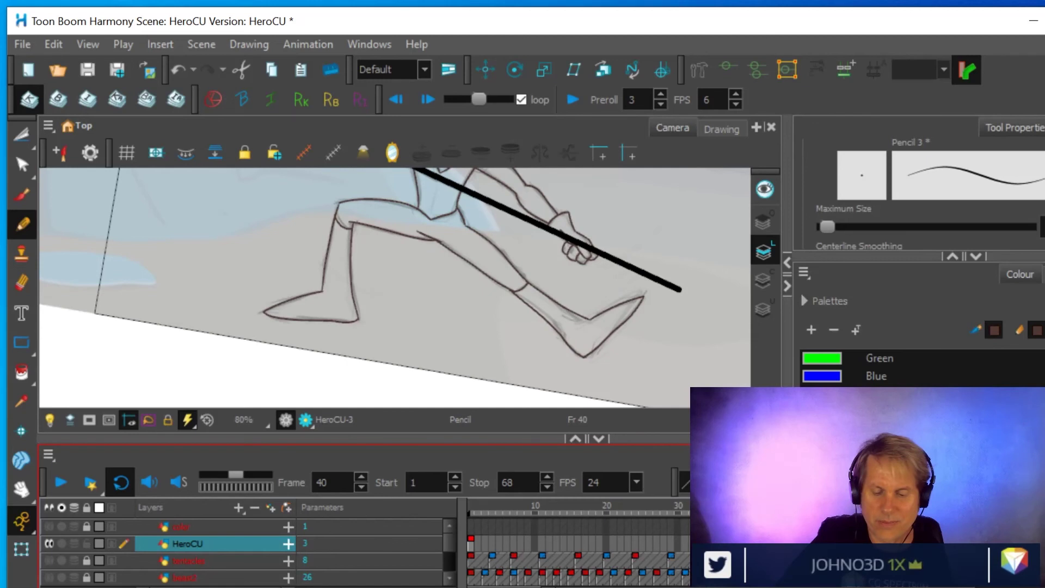
pyautogui.press('g')
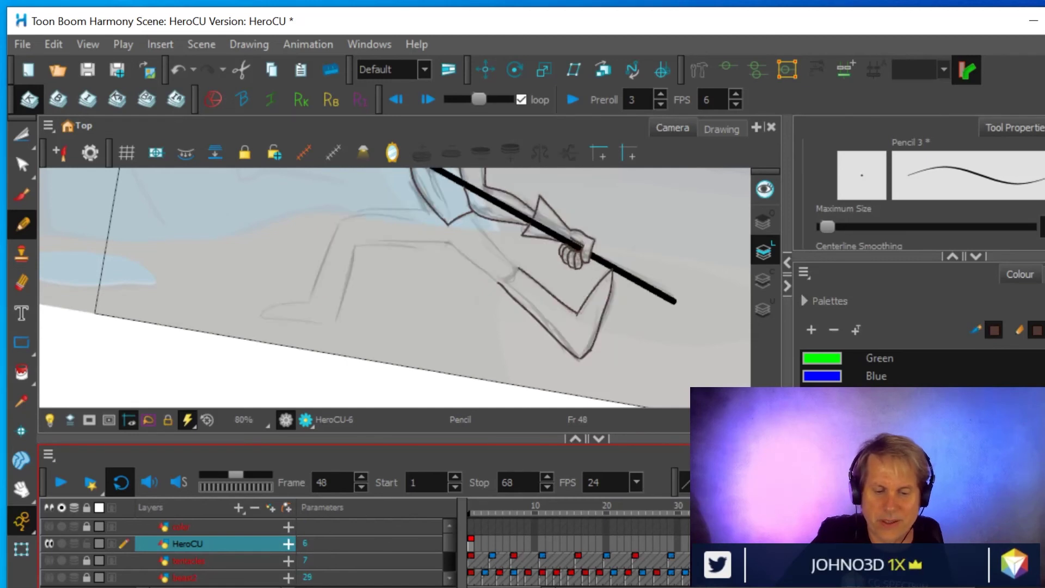
pyautogui.press('f')
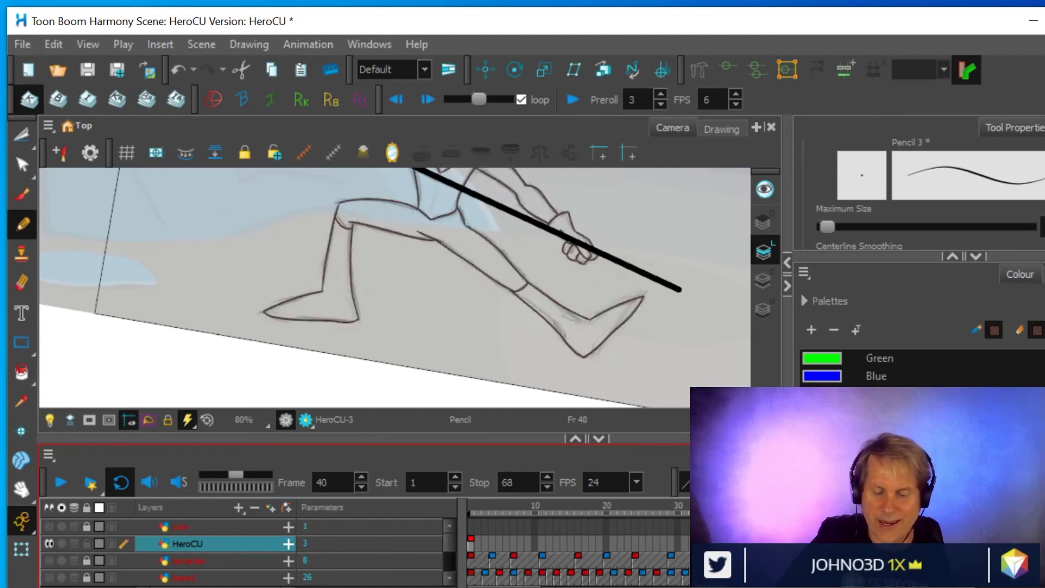
pyautogui.press('g')
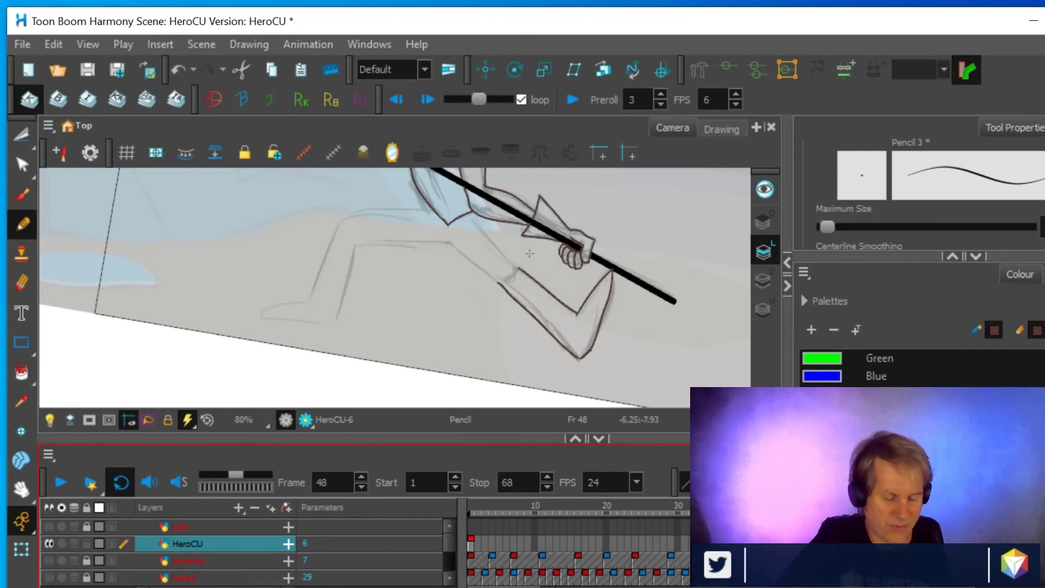
pyautogui.hotkey('ctrl', 'z')
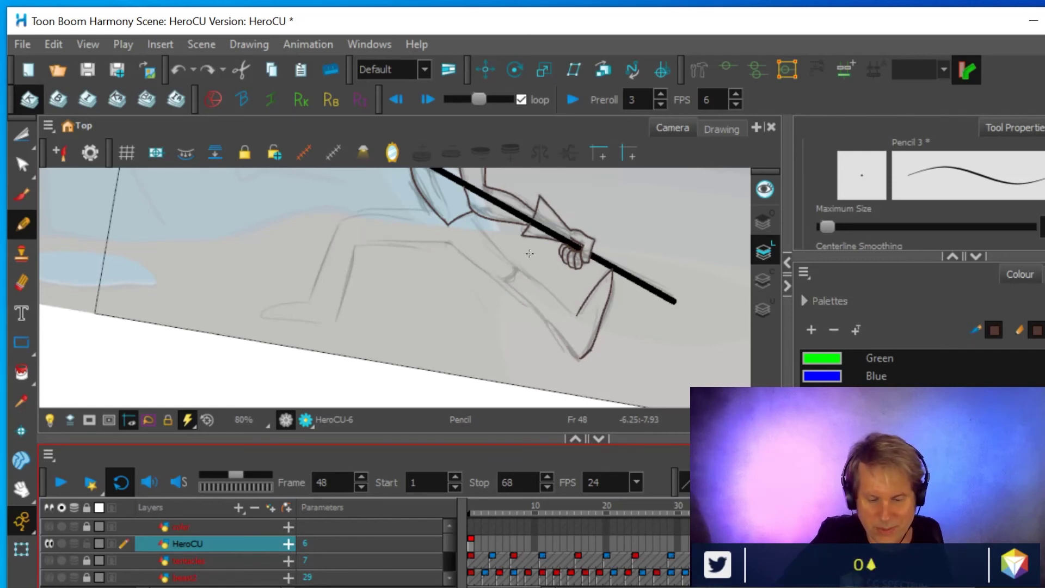
# - Lasso the lower-leg strokes on frame 40 with the Cutter
pyautogui.press('f')
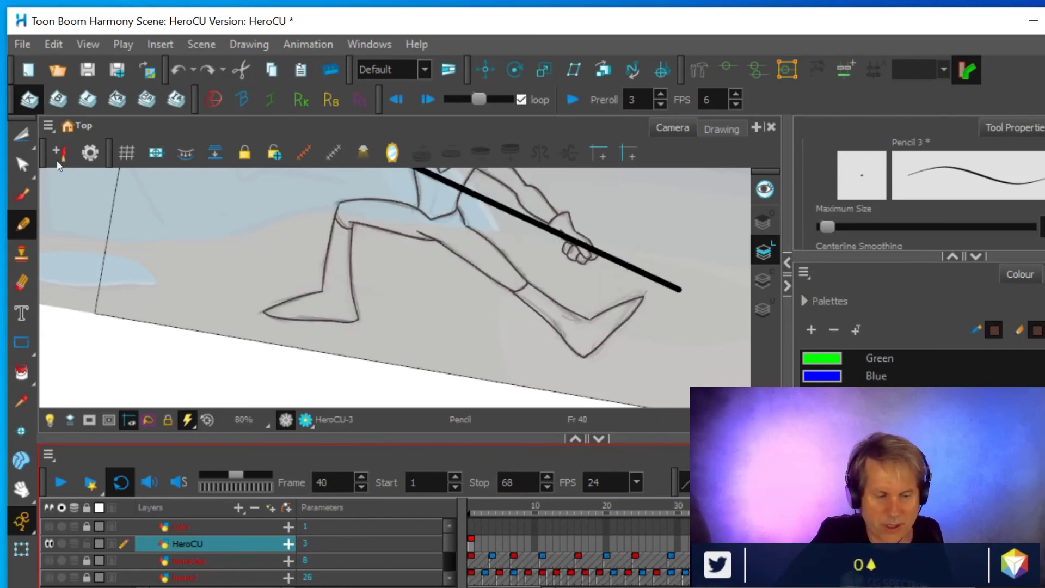
pyautogui.moveTo(18, 135); pyautogui.dragTo(71, 150)
pyautogui.moveTo(553, 352)
pyautogui.mouseDown()
pyautogui.moveTo(584, 318)
pyautogui.moveTo(588, 287)
pyautogui.moveTo(533, 242)
pyautogui.moveTo(484, 226)
pyautogui.moveTo(455, 236)
pyautogui.moveTo(460, 305)
pyautogui.moveTo(564, 352)
pyautogui.mouseUp()
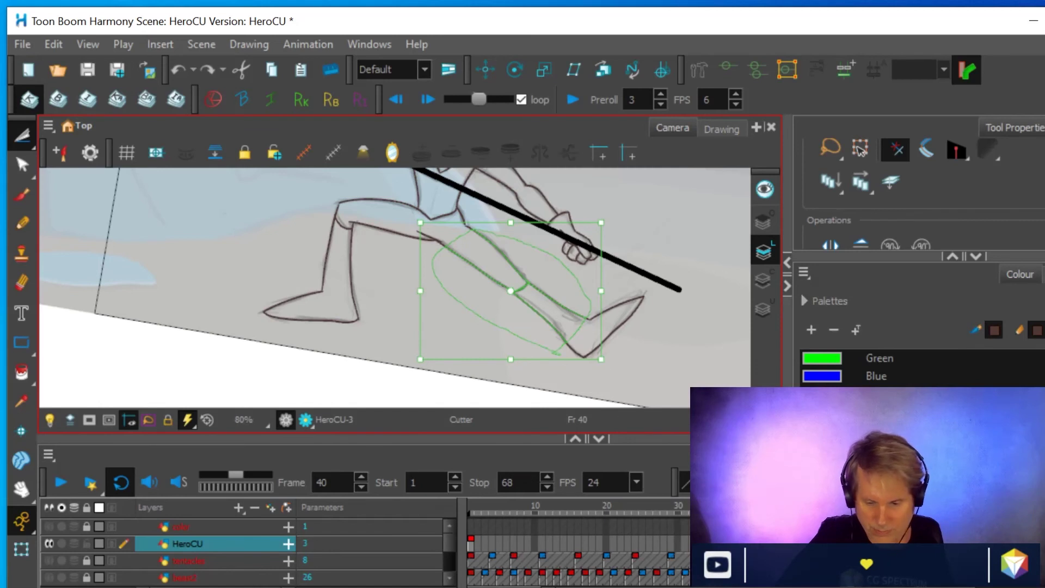
# - Paste the frame 40 leg strokes into frame 48 and frame the leg
pyautogui.click(807, 543)
pyautogui.hotkey('ctrl', 'v')
pyautogui.click(727, 383)
pyautogui.scroll(2, 648, 351)
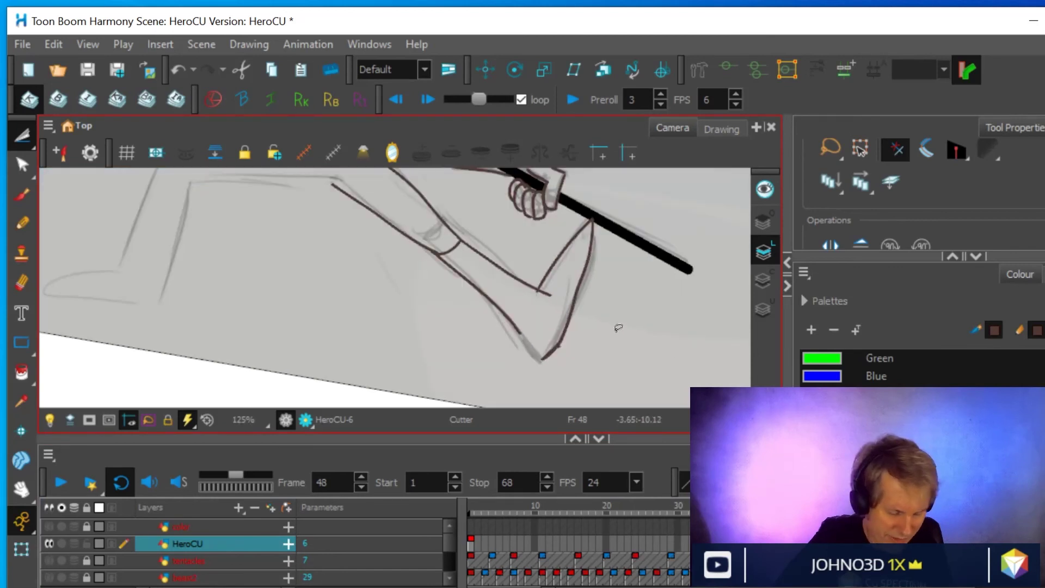
pyautogui.moveTo(625, 343); pyautogui.dragTo(618, 373)
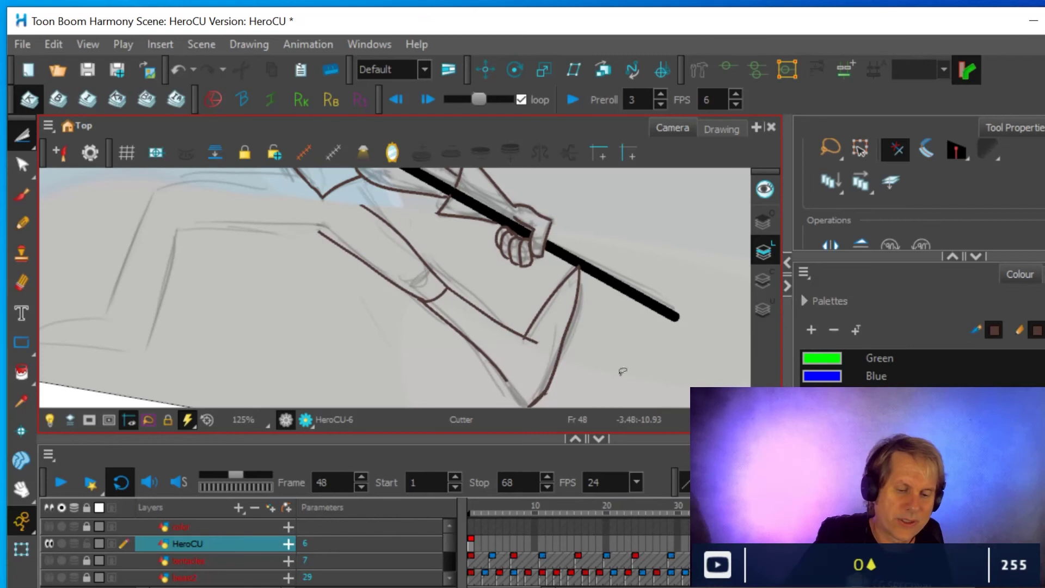
# - Lasso the upper-leg and loose strokes below the hand and shift them up-left to fit the pose
pyautogui.click(23, 136)
pyautogui.moveTo(342, 270)
pyautogui.mouseDown()
pyautogui.moveTo(306, 244)
pyautogui.moveTo(313, 213)
pyautogui.moveTo(375, 194)
pyautogui.moveTo(422, 220)
pyautogui.moveTo(456, 276)
pyautogui.moveTo(430, 304)
pyautogui.moveTo(364, 295)
pyautogui.moveTo(326, 265)
pyautogui.mouseUp()
pyautogui.moveTo(418, 252)
pyautogui.mouseDown()
pyautogui.moveTo(428, 256)
pyautogui.moveTo(400, 235)
pyautogui.mouseUp()
pyautogui.click(451, 296)
pyautogui.hotkey('ctrl', 'z')
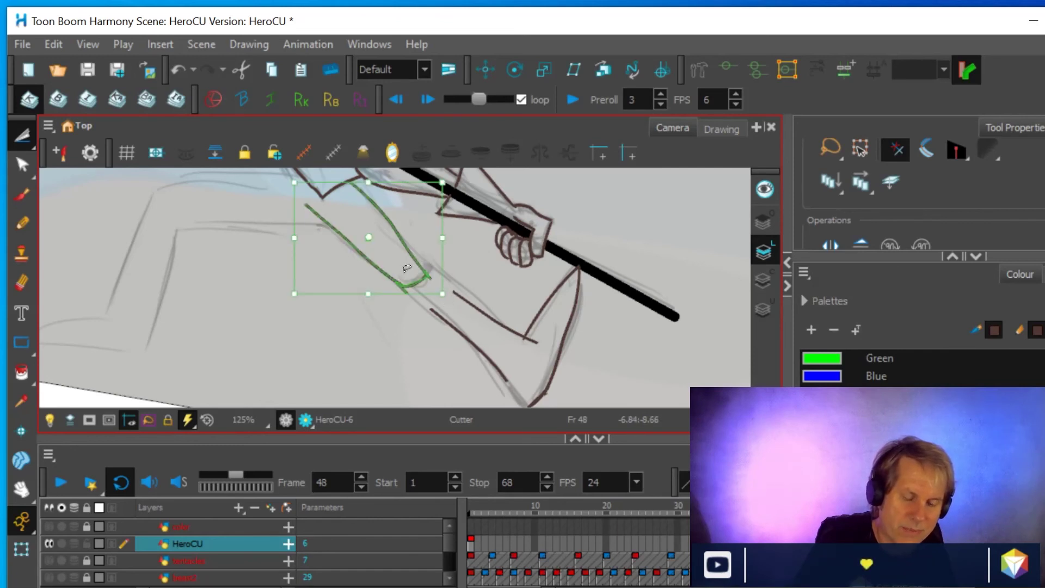
pyautogui.moveTo(411, 267); pyautogui.dragTo(416, 261)
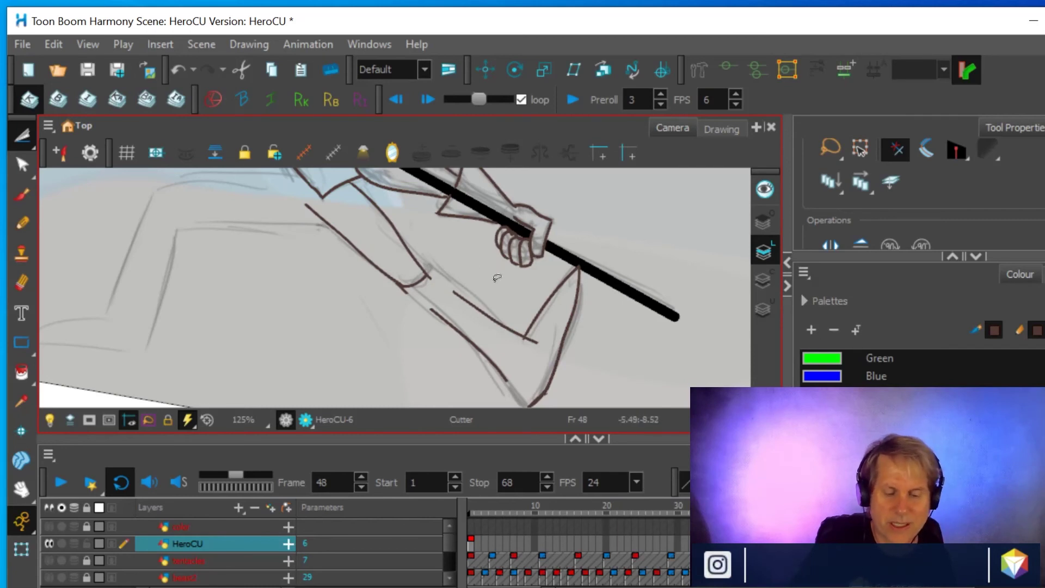
pyautogui.moveTo(422, 315)
pyautogui.mouseDown()
pyautogui.moveTo(450, 308)
pyautogui.moveTo(512, 379)
pyautogui.moveTo(485, 391)
pyautogui.moveTo(412, 292)
pyautogui.mouseUp()
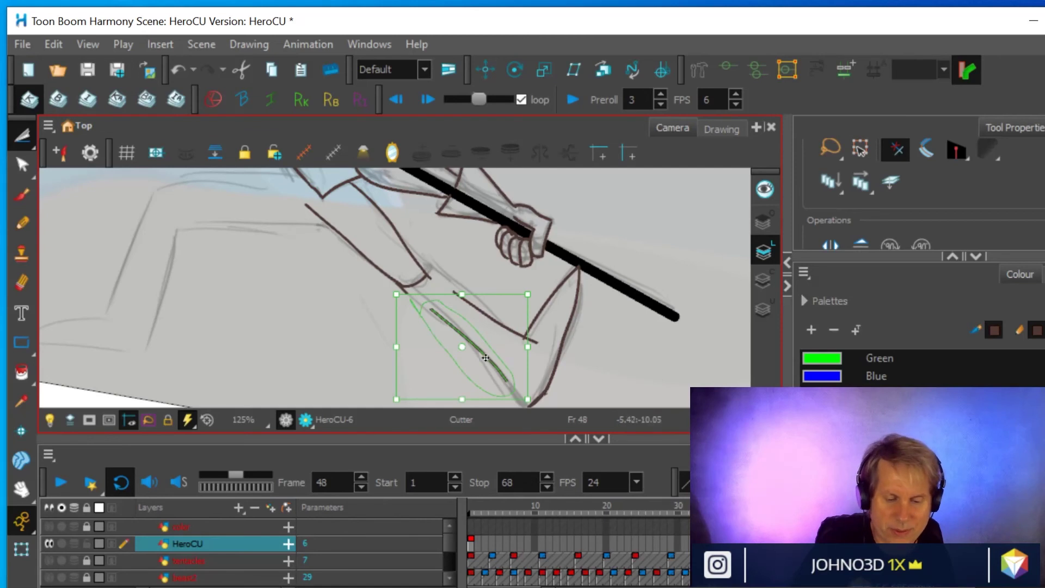
pyautogui.moveTo(484, 355)
pyautogui.mouseDown()
pyautogui.moveTo(462, 338)
pyautogui.moveTo(462, 292)
pyautogui.moveTo(447, 278)
pyautogui.moveTo(543, 341)
pyautogui.moveTo(476, 324)
pyautogui.moveTo(462, 293)
pyautogui.mouseUp()
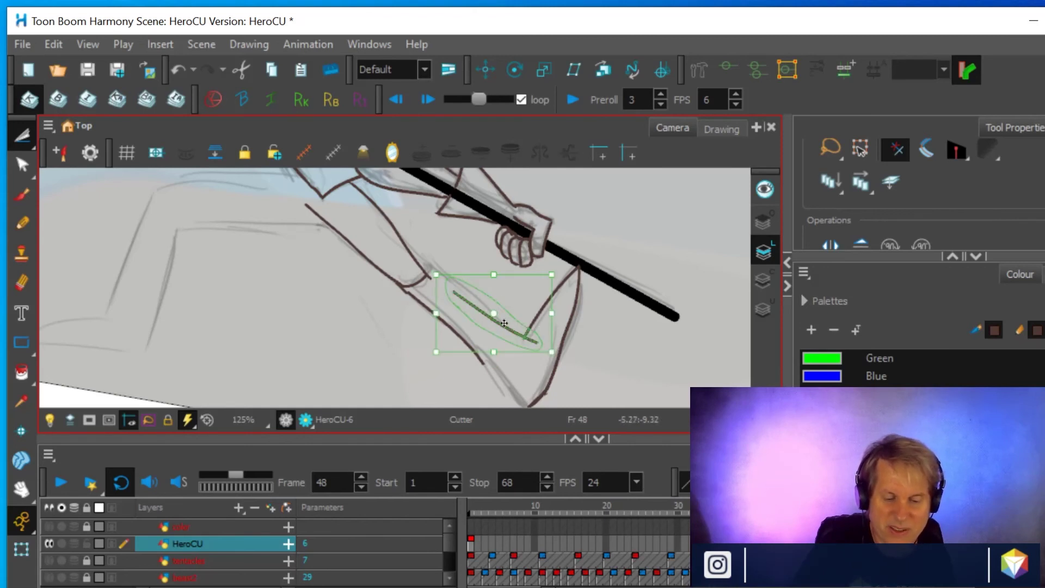
pyautogui.moveTo(503, 324)
pyautogui.mouseDown()
pyautogui.moveTo(478, 308)
pyautogui.moveTo(479, 295)
pyautogui.mouseUp()
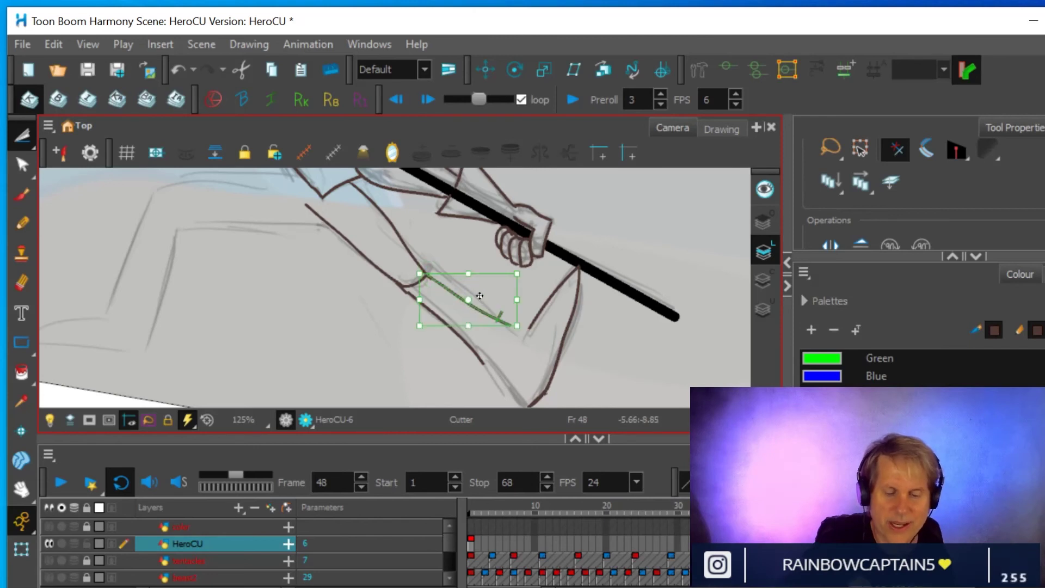
# - Pencil the lower leg outline up-left, erase the grey smudge, then extend the leg line right
pyautogui.click(31, 229)
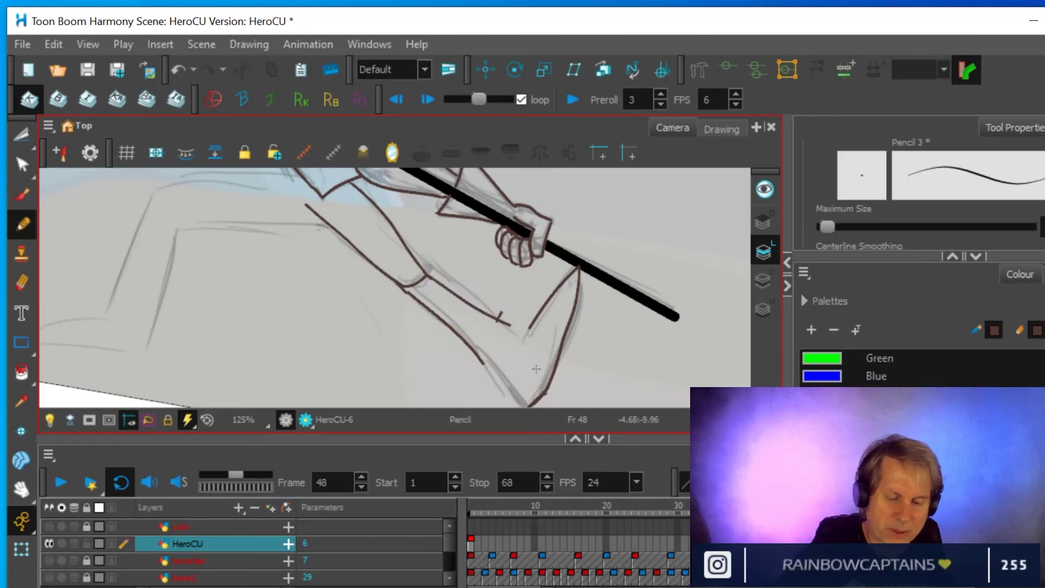
pyautogui.moveTo(524, 403); pyautogui.dragTo(478, 357)
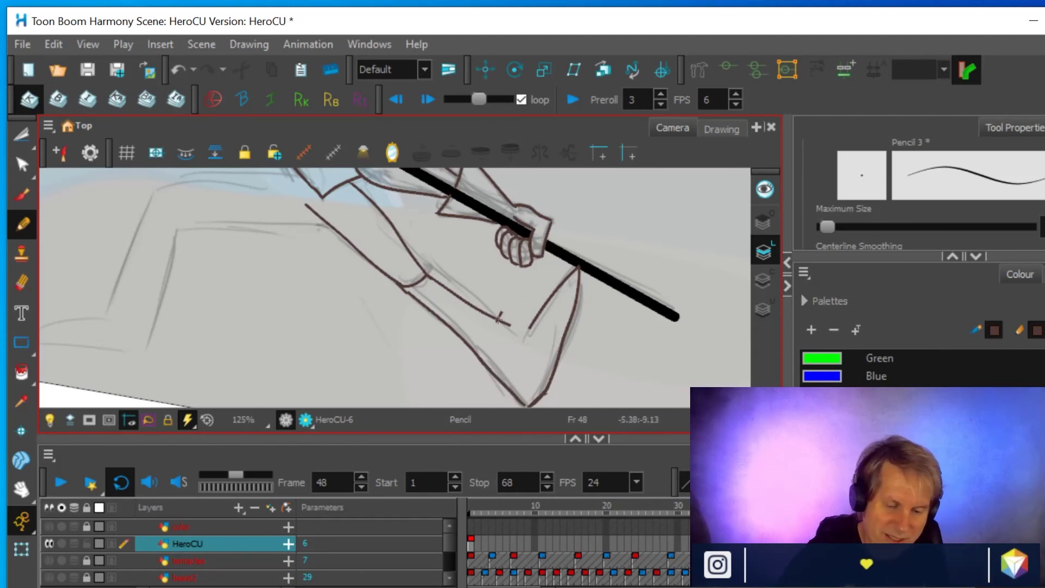
pyautogui.click(22, 284)
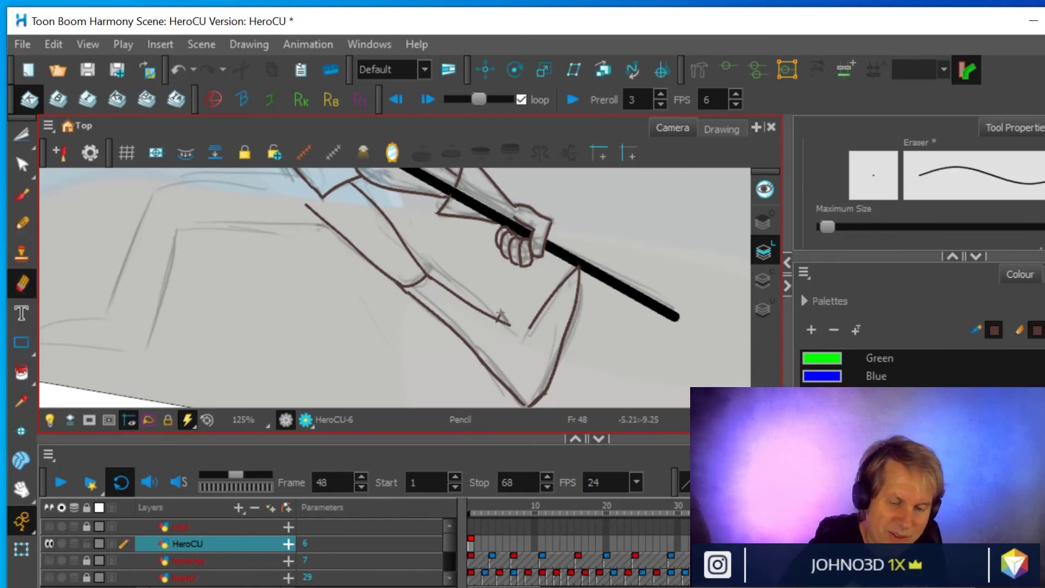
pyautogui.moveTo(510, 327); pyautogui.dragTo(495, 313)
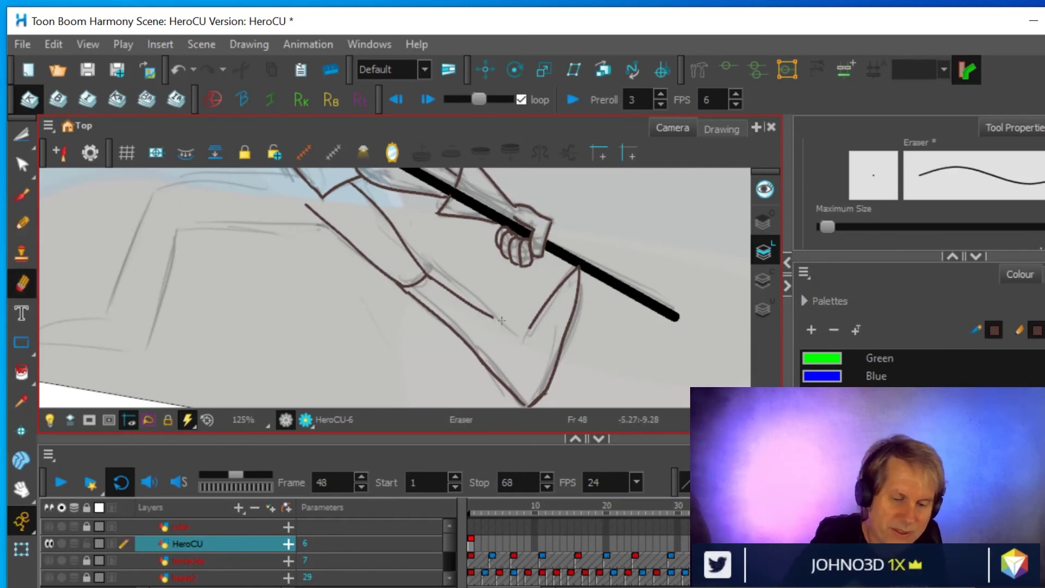
pyautogui.hotkey('alt', 'x')
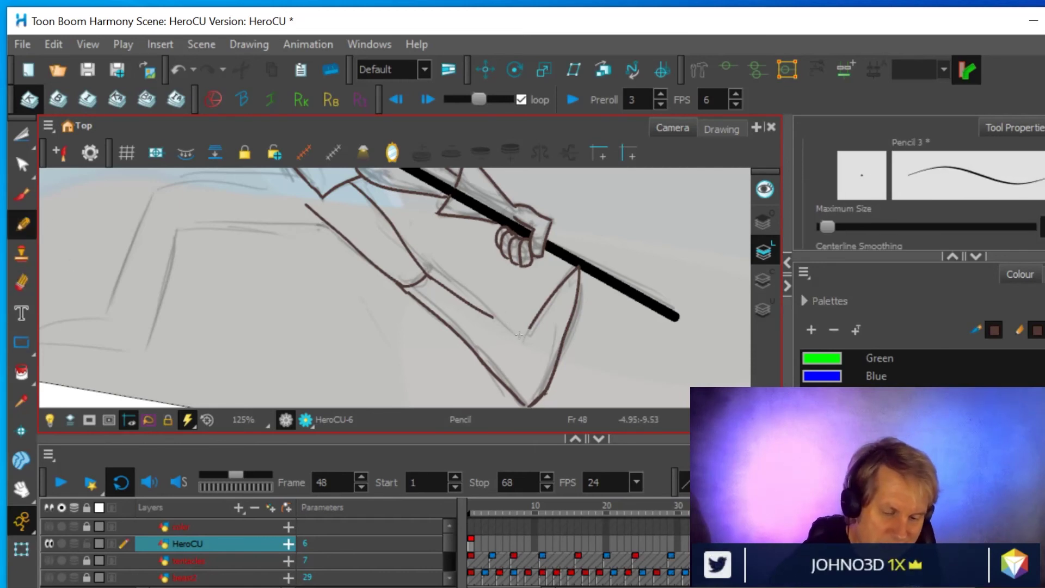
pyautogui.moveTo(484, 310)
pyautogui.mouseDown()
pyautogui.moveTo(521, 338)
pyautogui.moveTo(530, 325)
pyautogui.mouseUp()
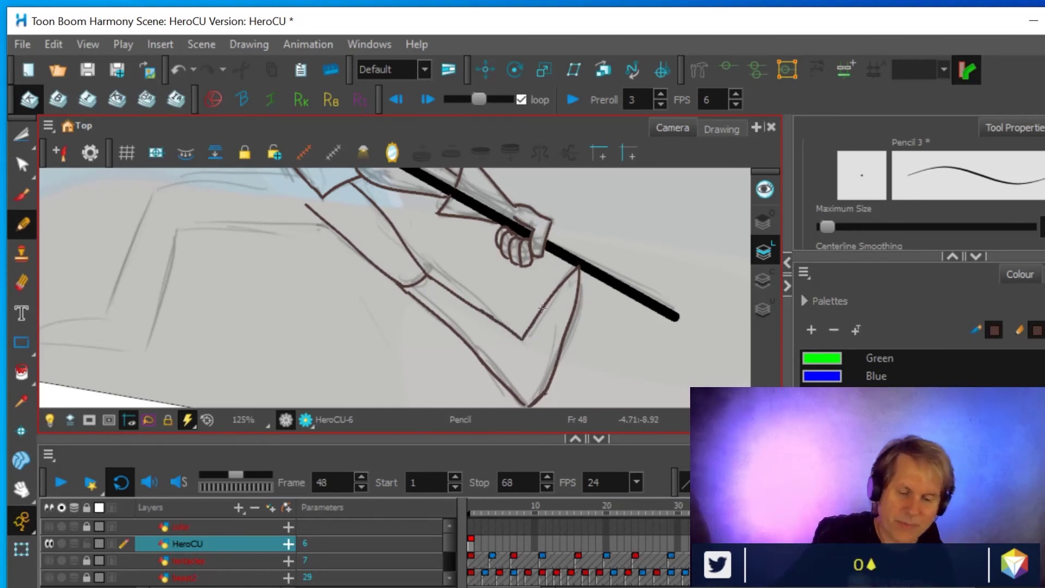
pyautogui.click(396, 99)
pyautogui.click(427, 100)
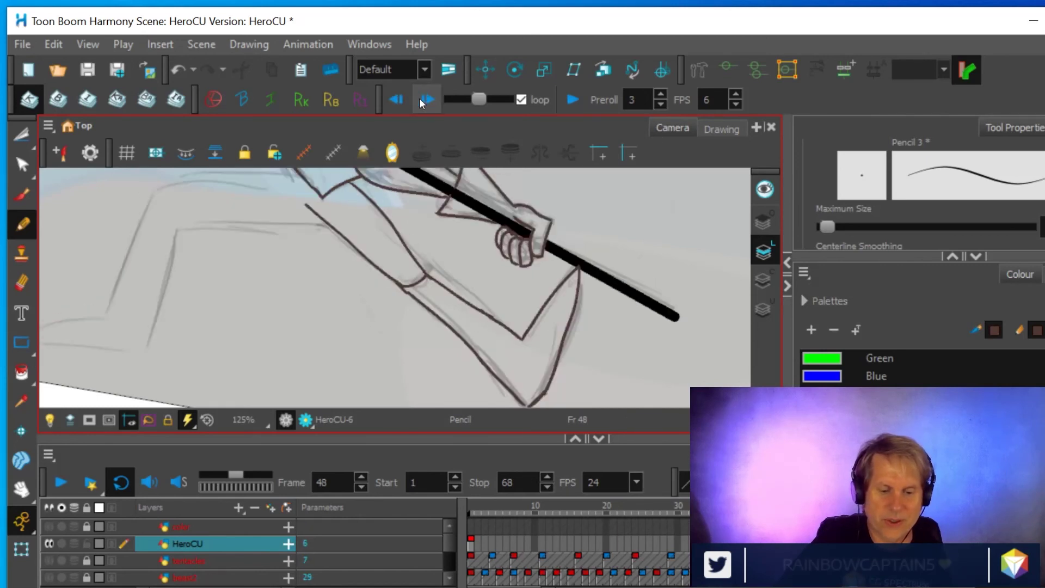
pyautogui.click(394, 98)
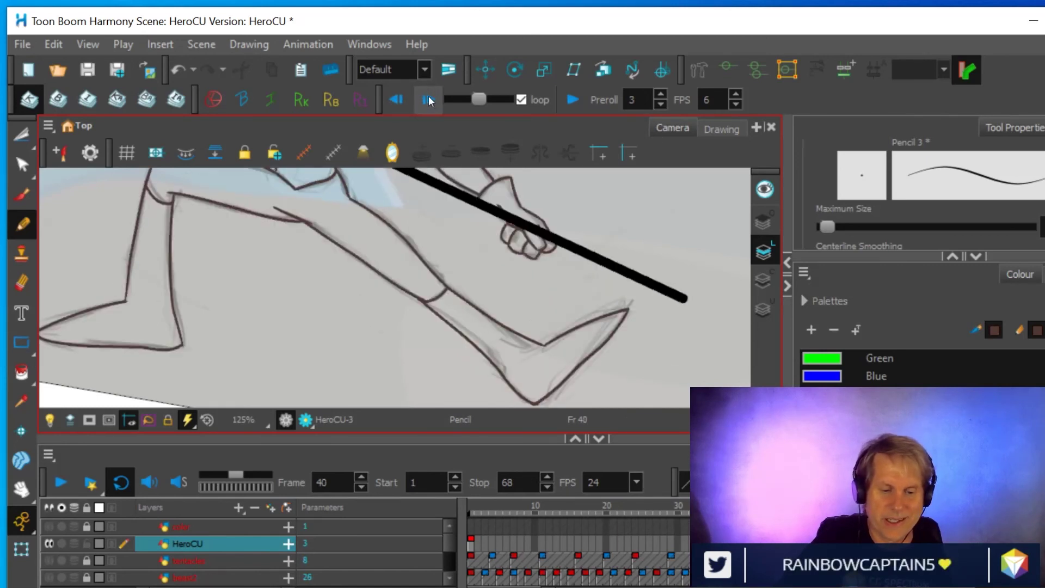
pyautogui.click(428, 99)
pyautogui.click(391, 97)
pyautogui.click(429, 100)
pyautogui.click(391, 98)
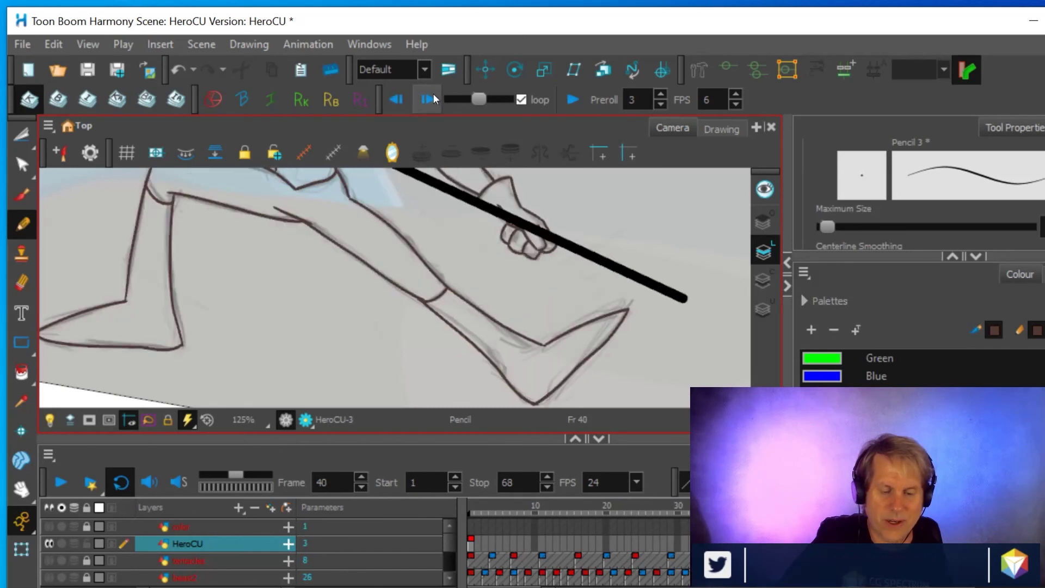
pyautogui.click(429, 99)
pyautogui.click(394, 97)
pyautogui.click(426, 98)
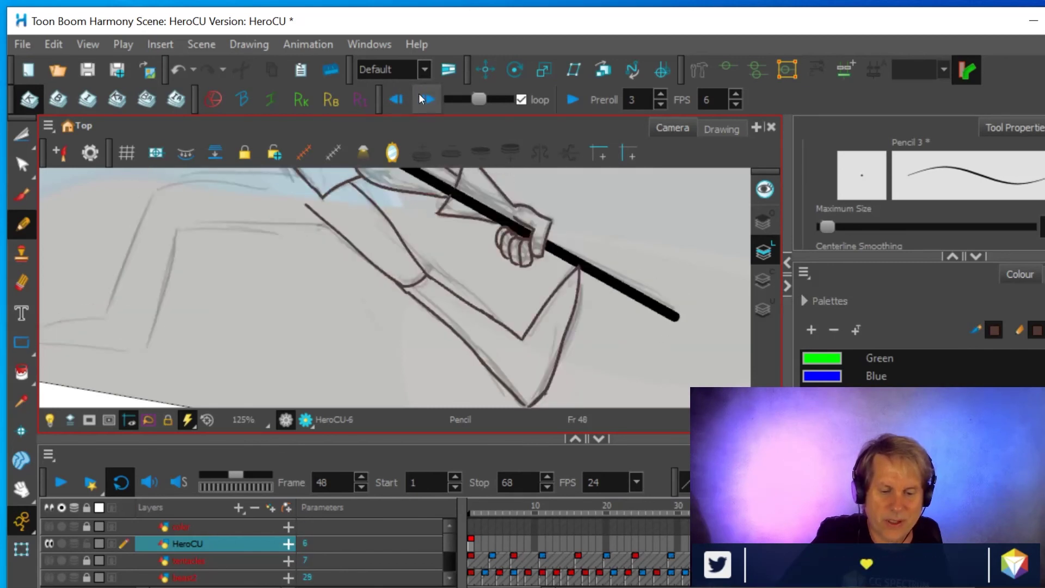
pyautogui.click(402, 94)
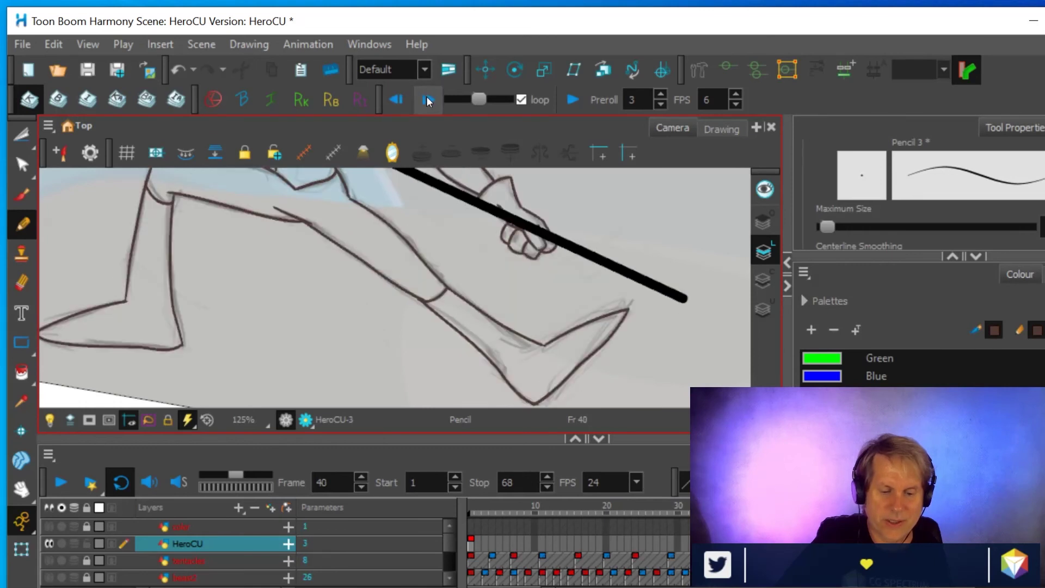
pyautogui.click(426, 98)
pyautogui.click(396, 98)
pyautogui.click(428, 100)
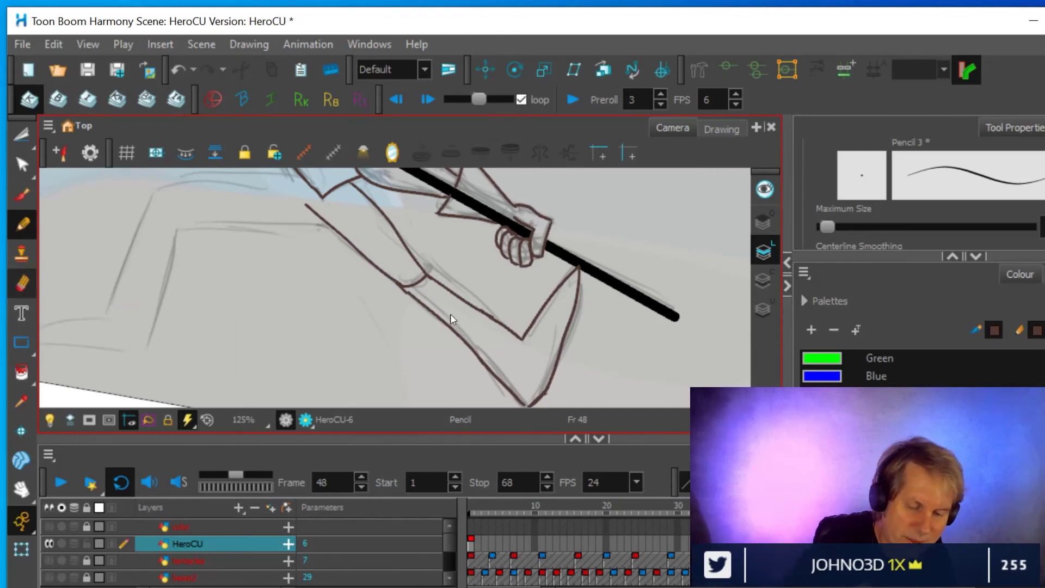
# - Erase the lower stretch of the back leg line and redraw it in pencil
pyautogui.hotkey('alt', 'r')
pyautogui.moveTo(520, 402); pyautogui.dragTo(496, 375)
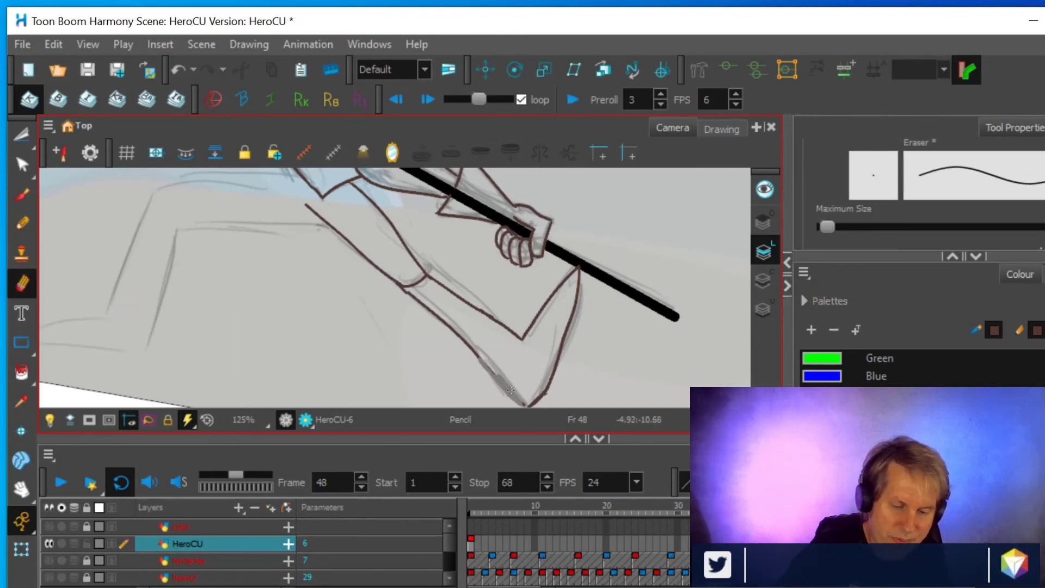
pyautogui.moveTo(510, 390); pyautogui.dragTo(481, 359)
pyautogui.click(22, 224)
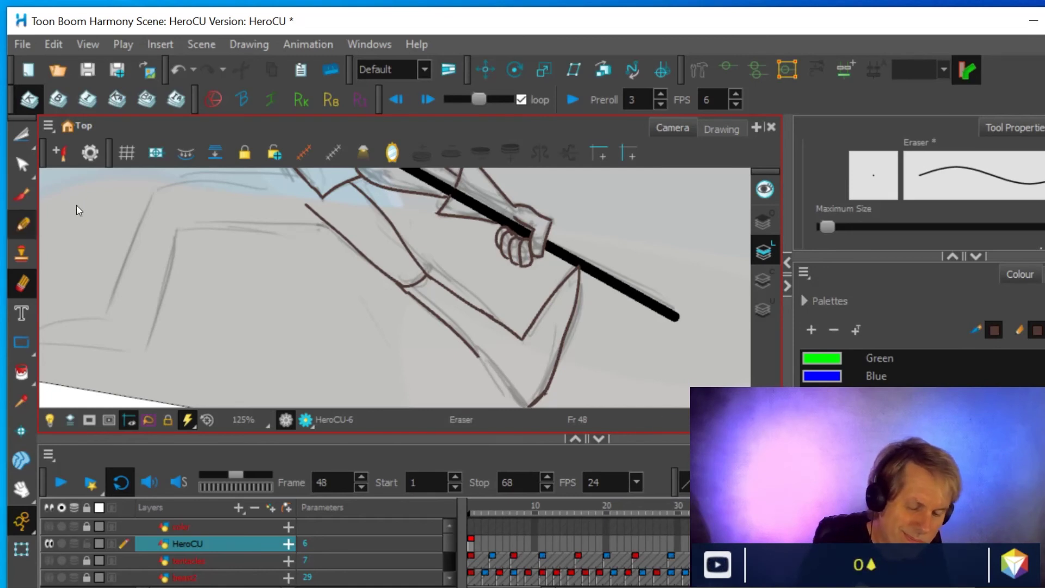
pyautogui.hotkey('alt', '/')
pyautogui.moveTo(510, 390); pyautogui.dragTo(488, 365)
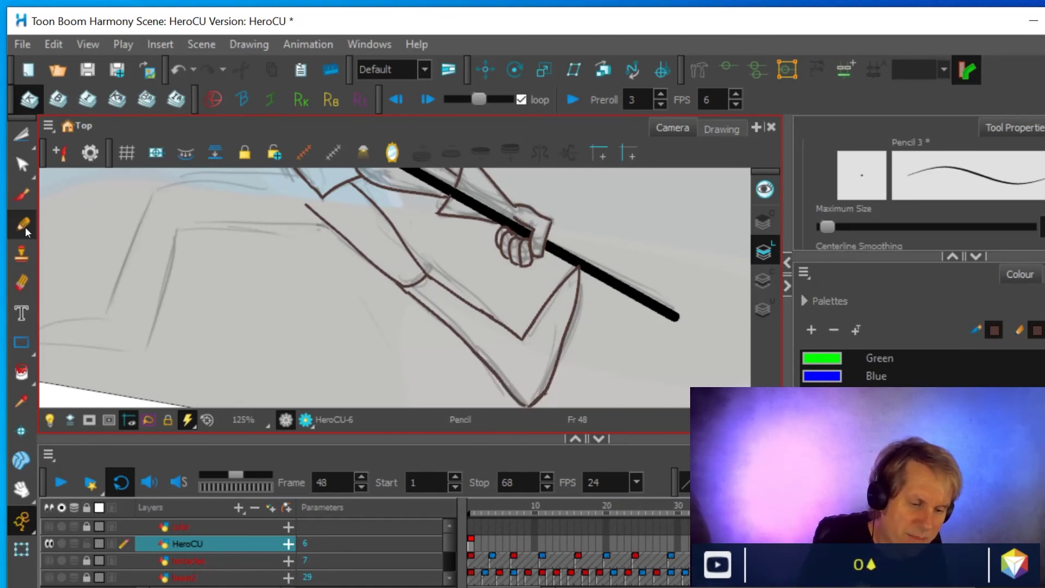
# - Erase parts of the dark thigh line and stray marks beside the leg and torso
pyautogui.click(21, 283)
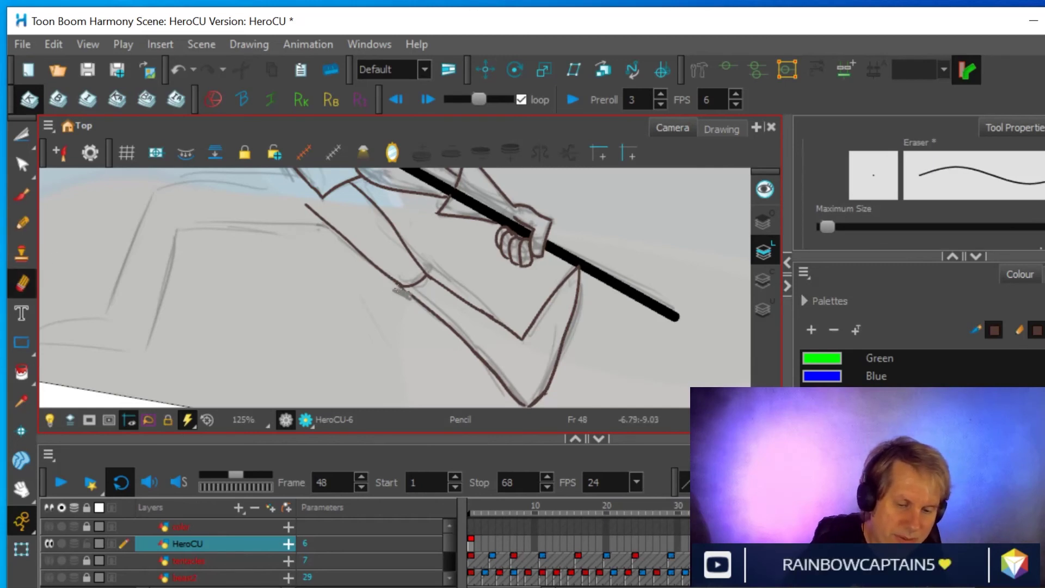
pyautogui.moveTo(398, 286)
pyautogui.mouseDown()
pyautogui.moveTo(462, 296)
pyautogui.moveTo(498, 325)
pyautogui.mouseUp()
pyautogui.moveTo(416, 264)
pyautogui.mouseDown()
pyautogui.moveTo(489, 313)
pyautogui.moveTo(422, 262)
pyautogui.mouseUp()
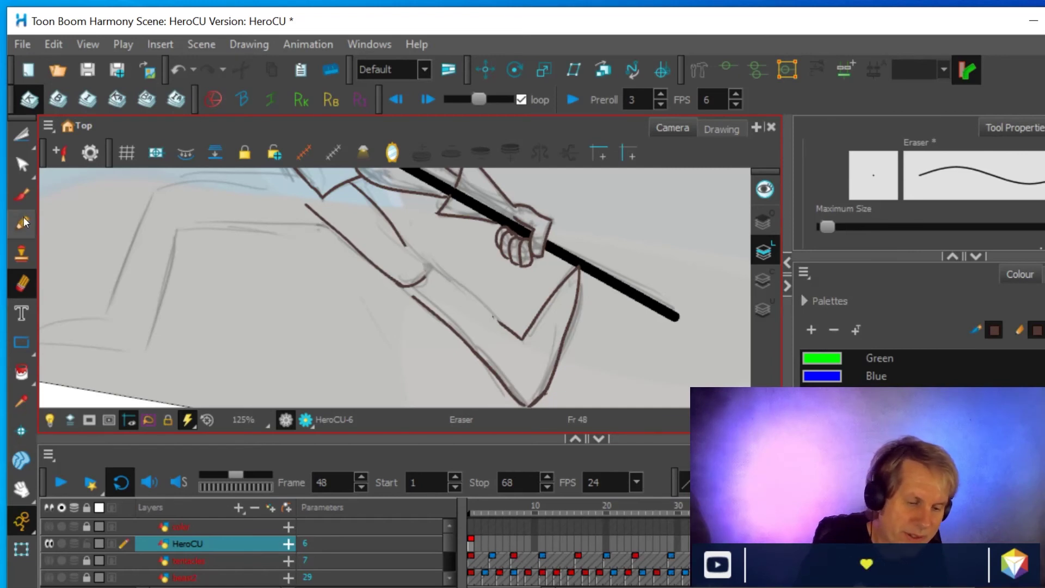
pyautogui.hotkey('alt', '/')
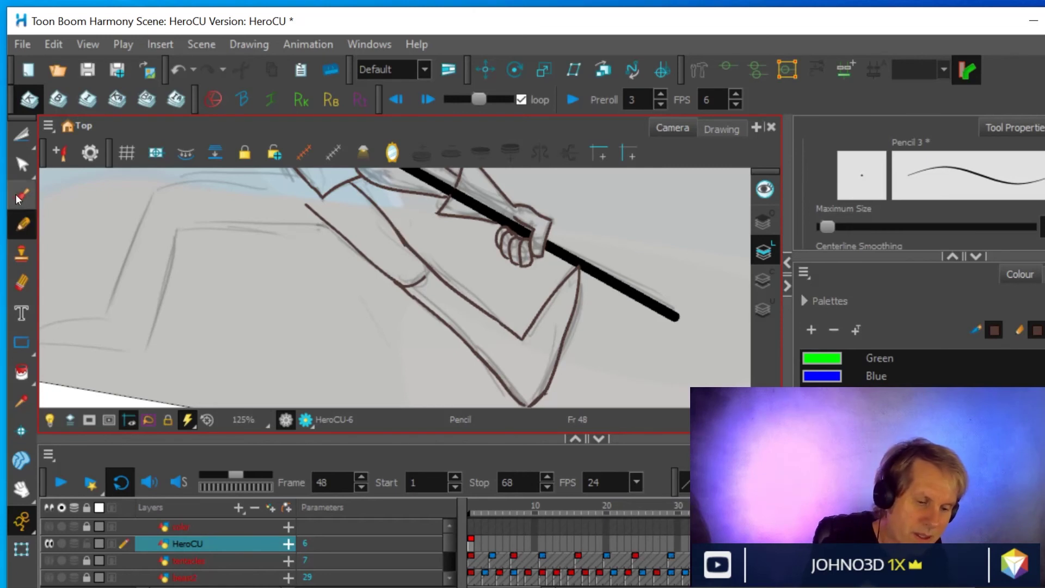
pyautogui.hotkey('alt', 'e')
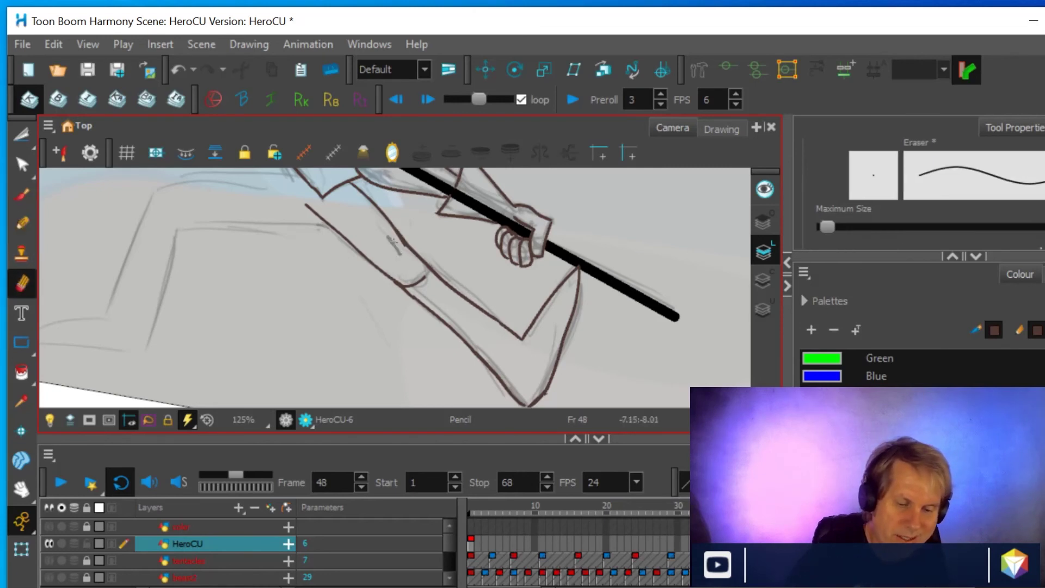
pyautogui.moveTo(401, 248); pyautogui.dragTo(403, 251)
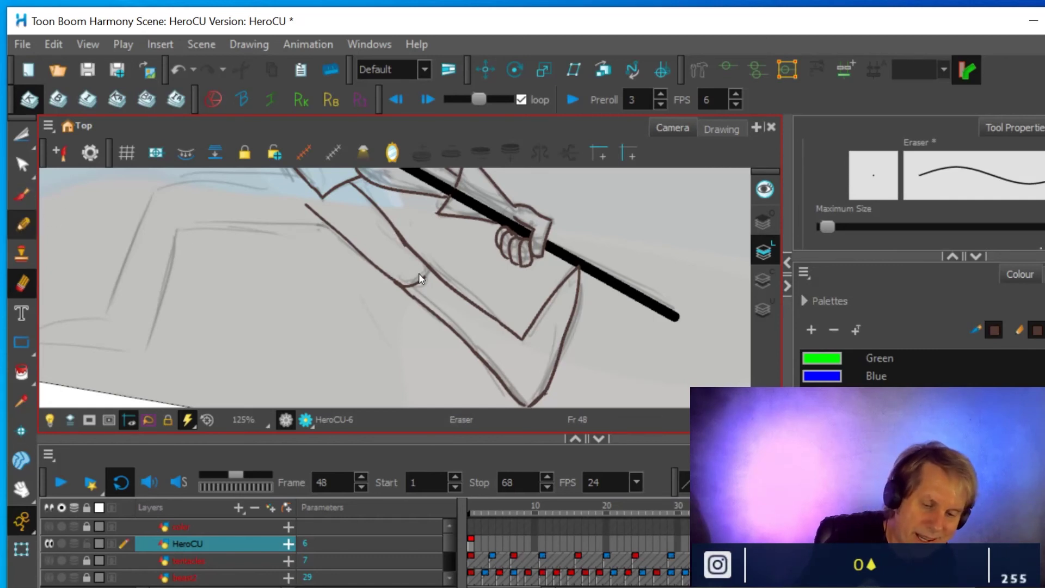
pyautogui.click(22, 222)
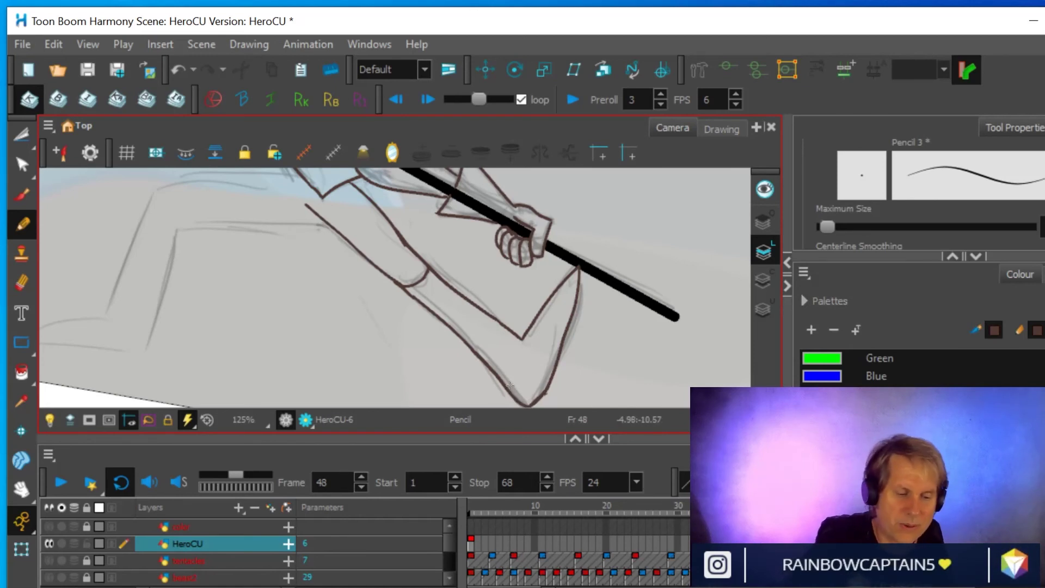
pyautogui.click(22, 280)
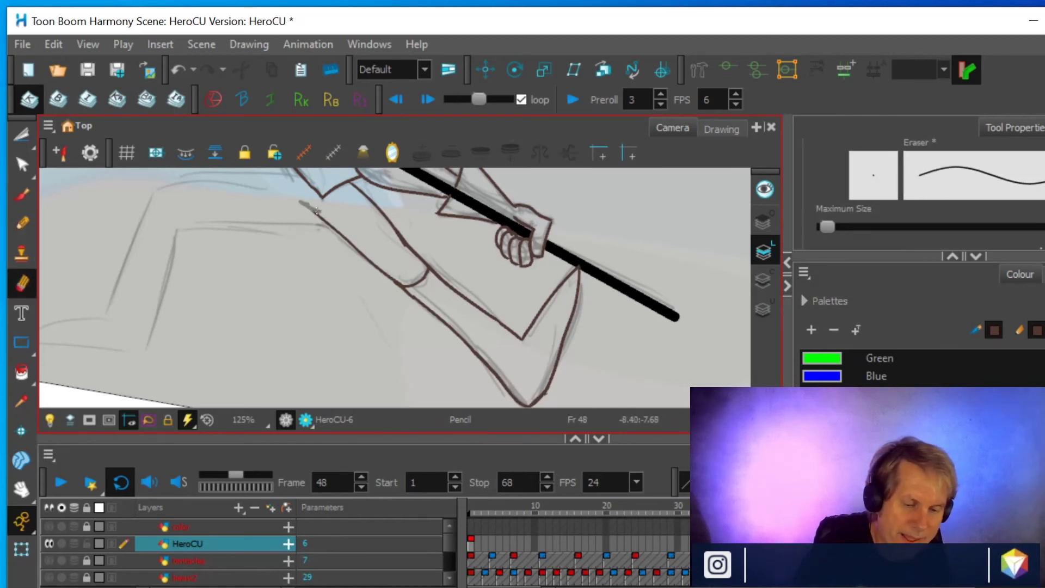
pyautogui.moveTo(314, 215); pyautogui.dragTo(318, 200)
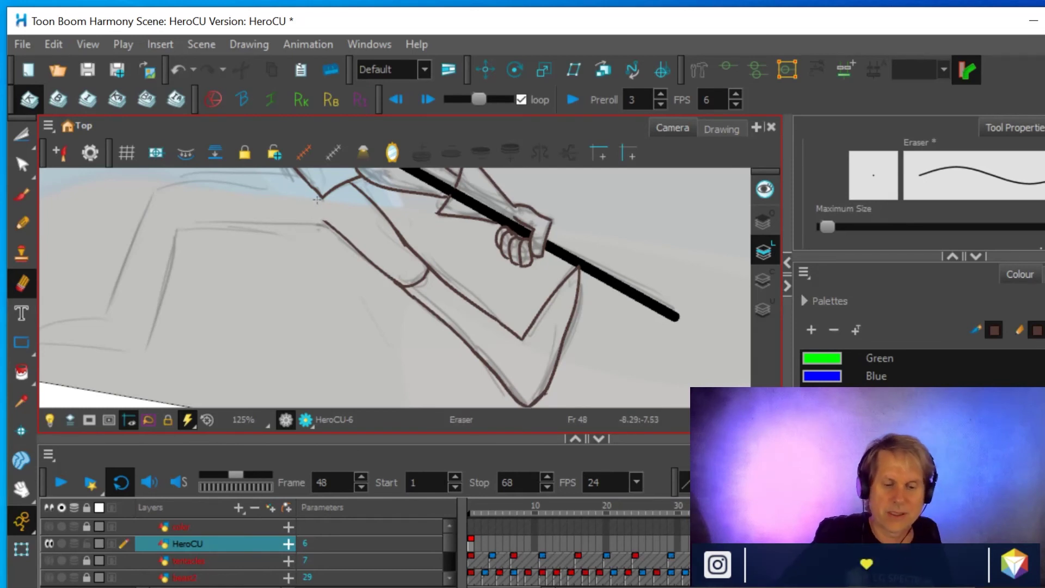
pyautogui.scroll(-3, 452, 300)
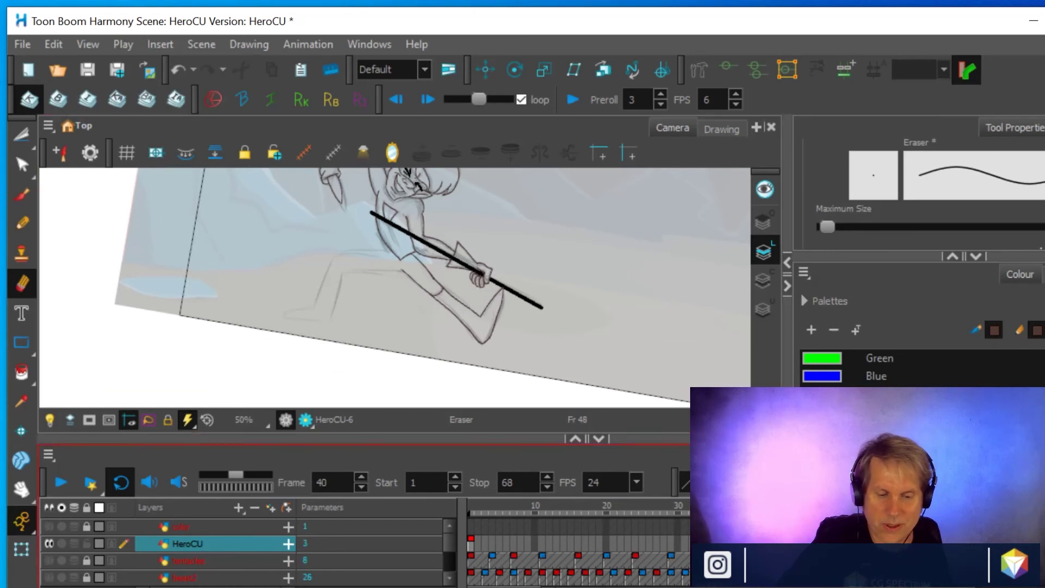
pyautogui.click(749, 511)
pyautogui.click(806, 511)
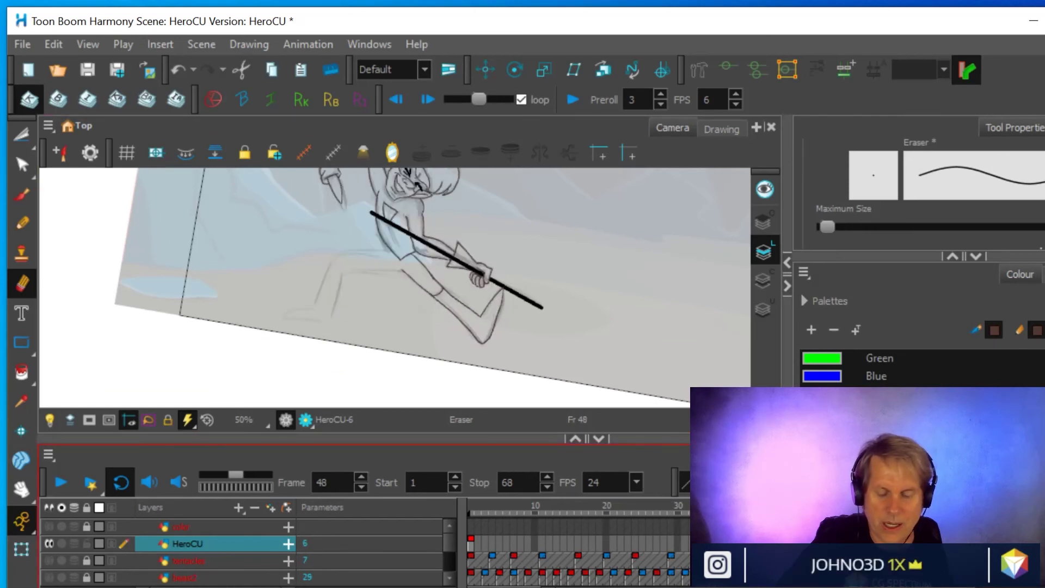
pyautogui.press('f')
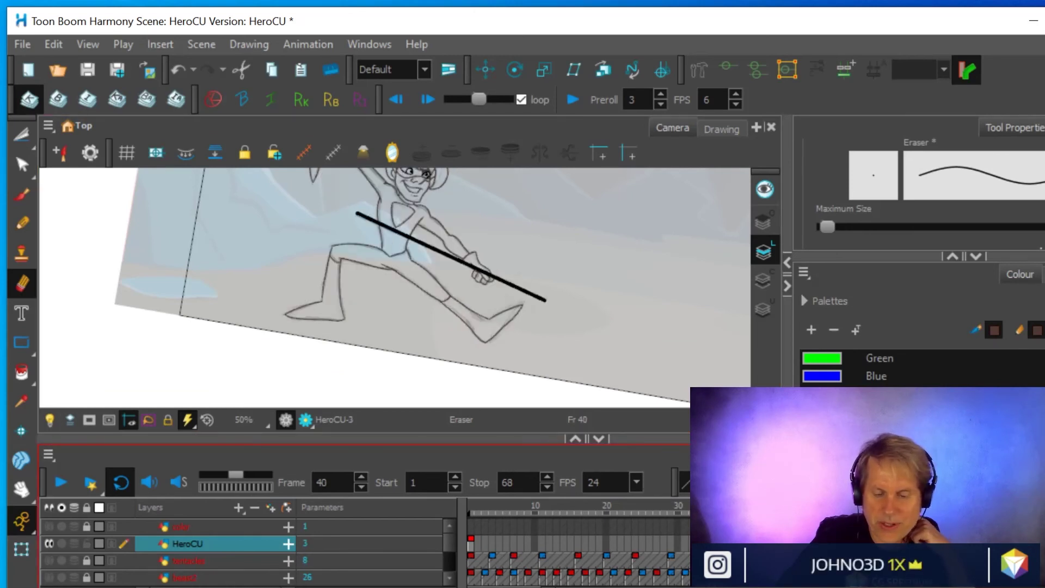
pyautogui.press('g')
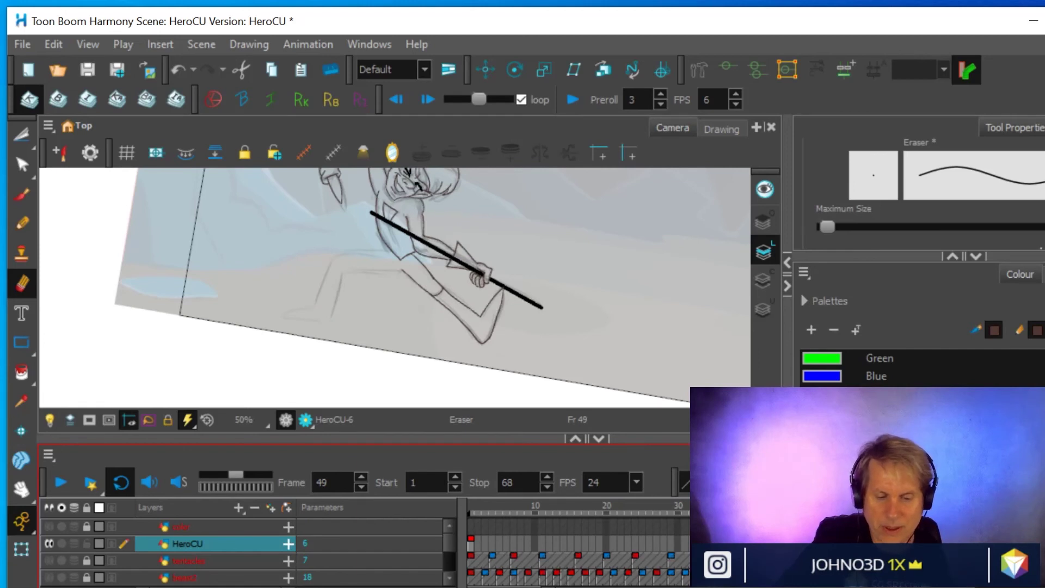
pyautogui.press('f')
pyautogui.press('g')
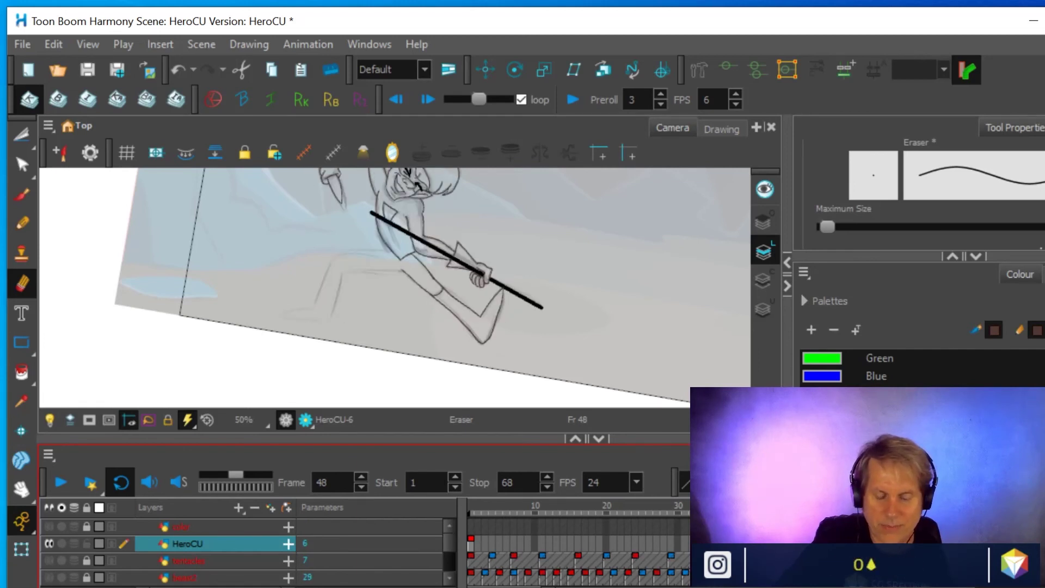
pyautogui.press('f')
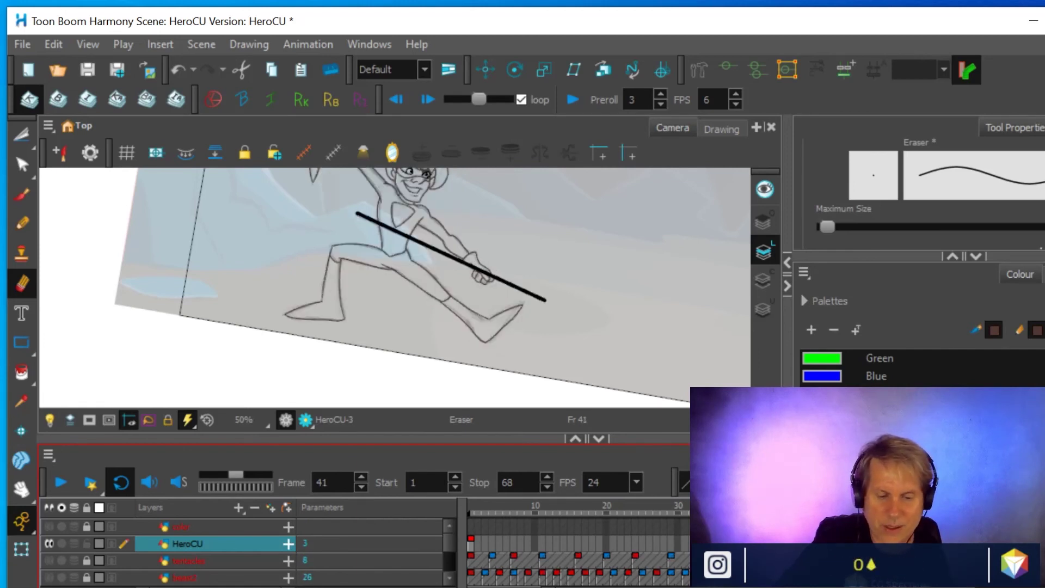
pyautogui.press('g')
pyautogui.scroll(2, 500, 207)
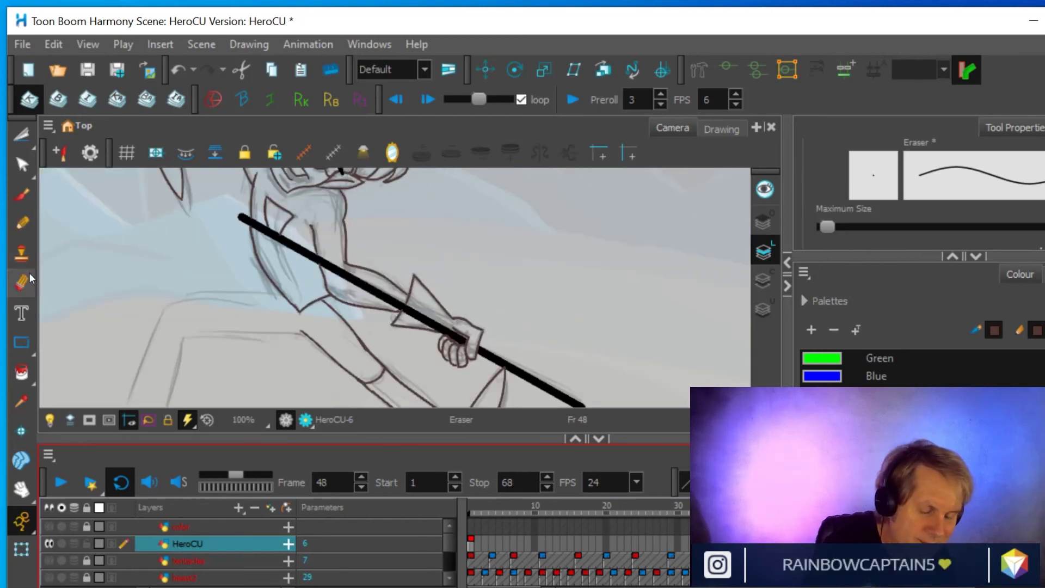
# - Erase the top end of the leg line, return to the pencil, and zoom out to 50%
pyautogui.moveTo(333, 312); pyautogui.dragTo(324, 300)
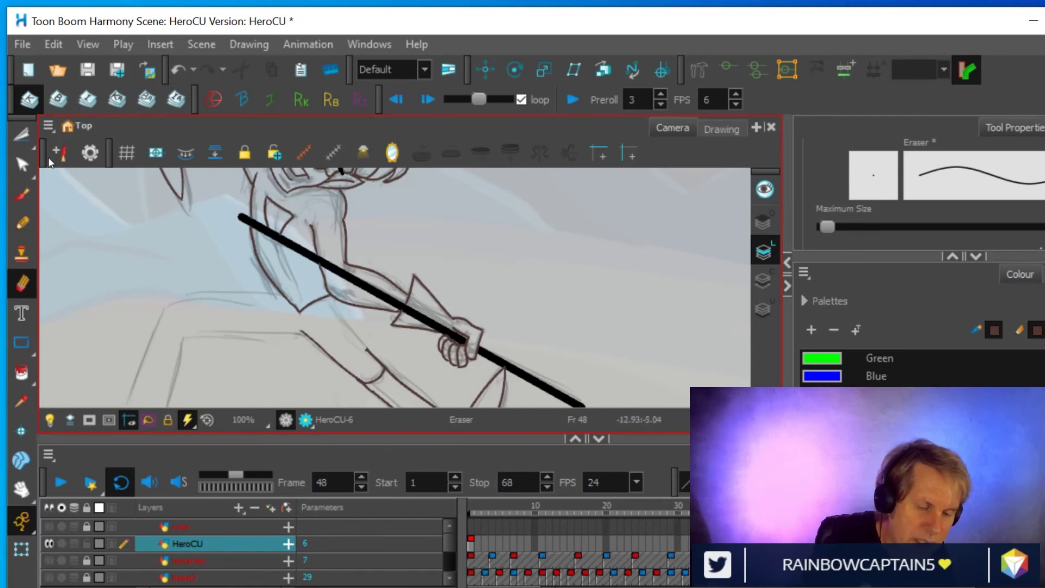
pyautogui.click(21, 198)
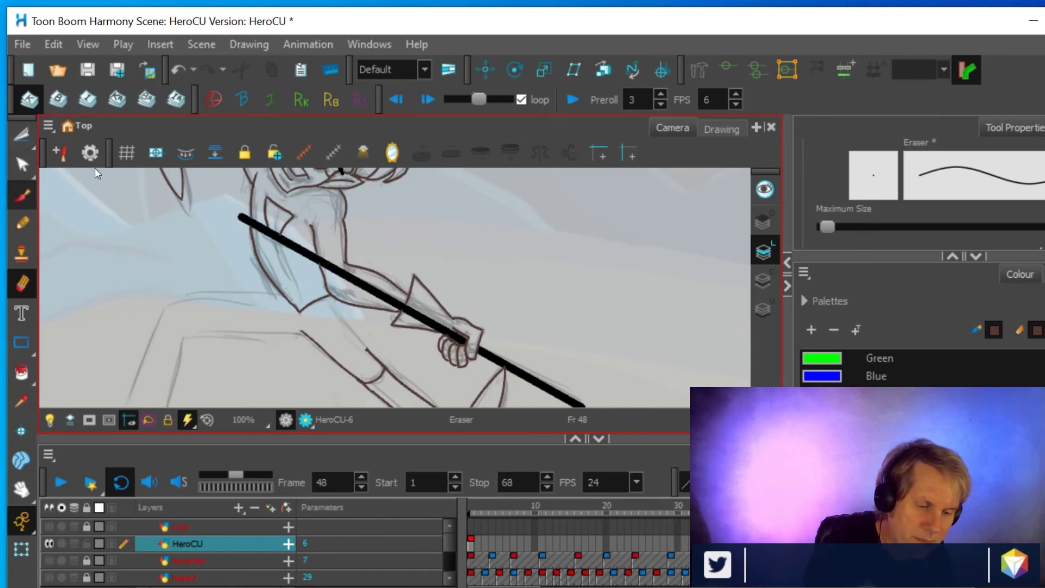
pyautogui.click(22, 223)
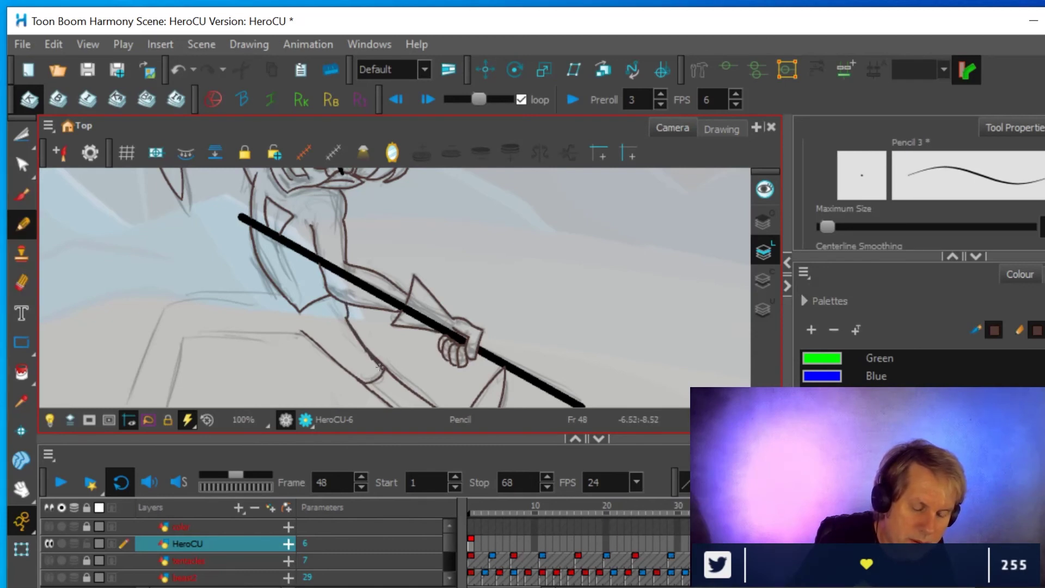
pyautogui.scroll(-2, 366, 296)
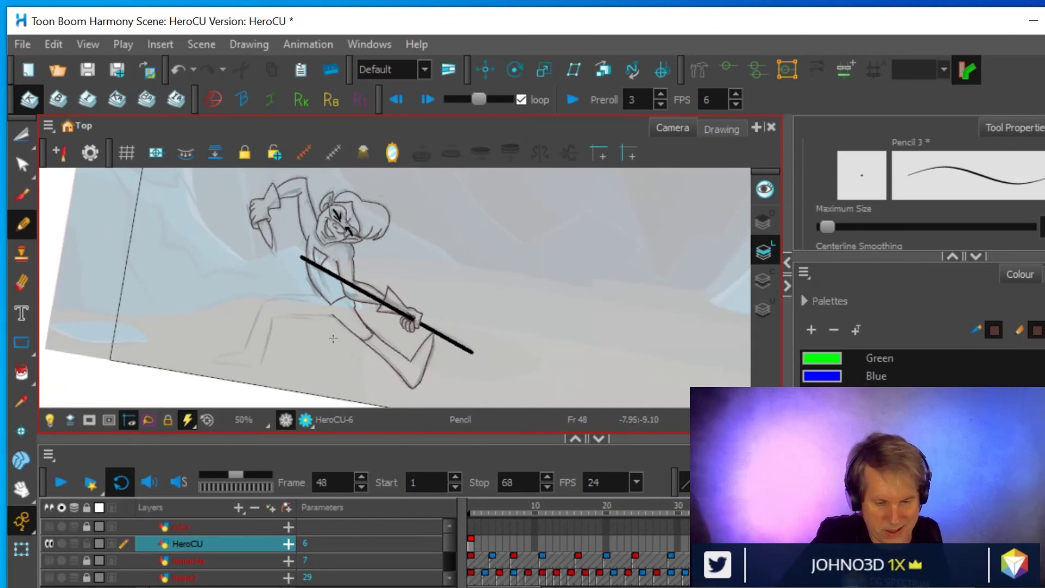
# - Compare frames 40 and 48, then lasso the back leg on frame 41 with the Cutter
pyautogui.click(749, 544)
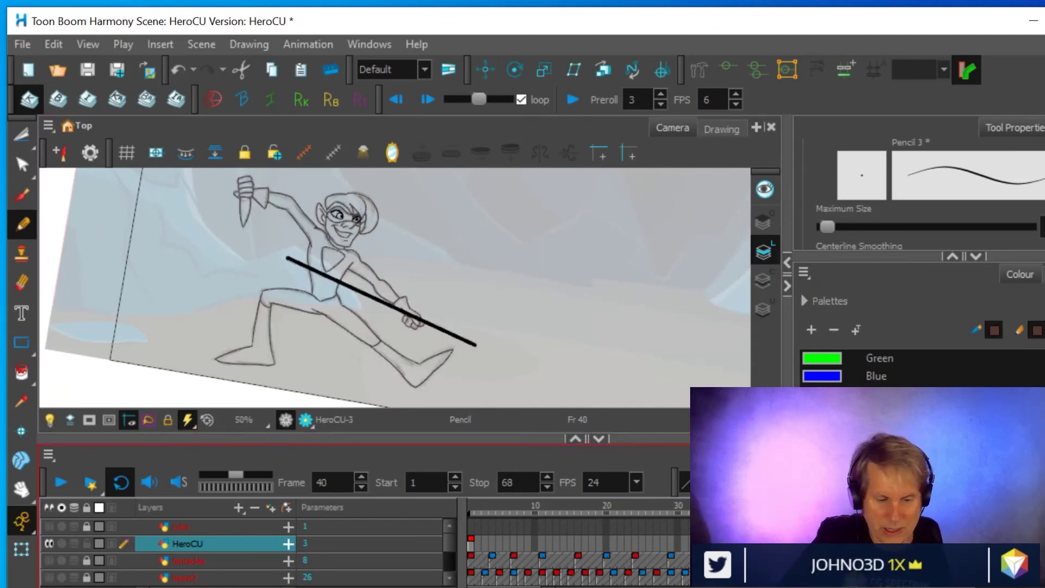
pyautogui.click(806, 543)
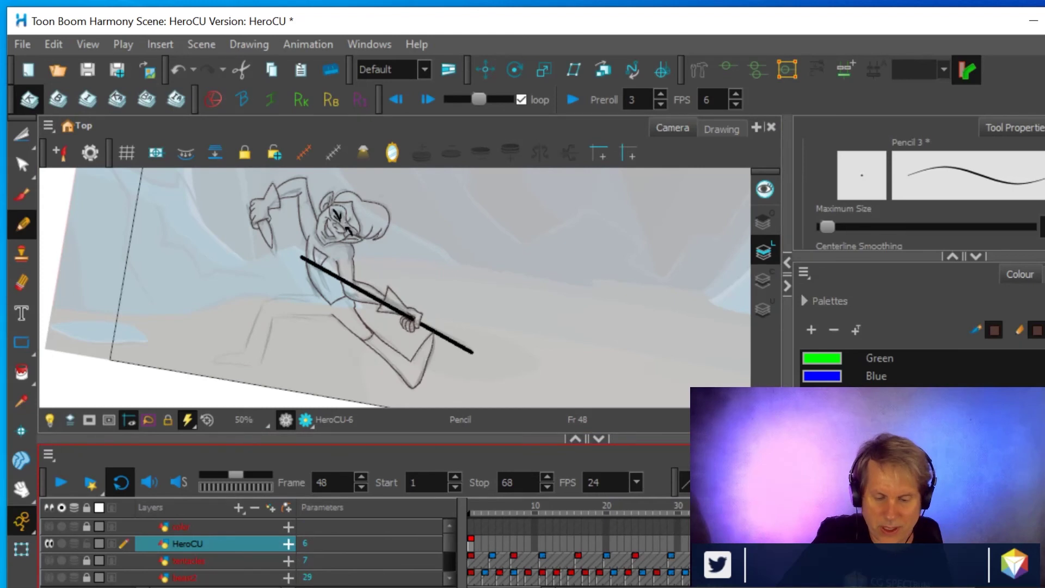
pyautogui.click(757, 543)
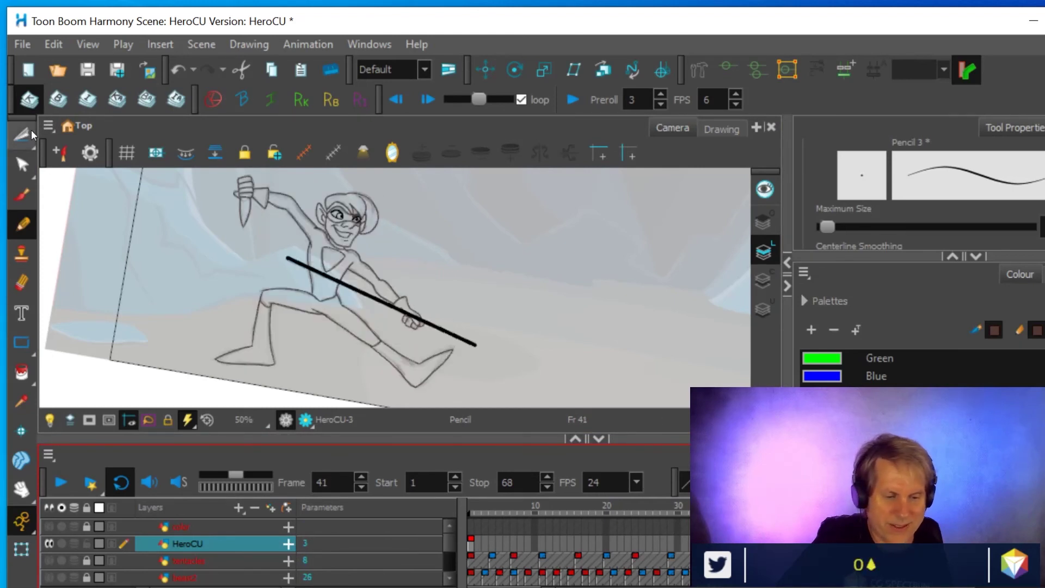
pyautogui.moveTo(24, 132); pyautogui.dragTo(83, 156)
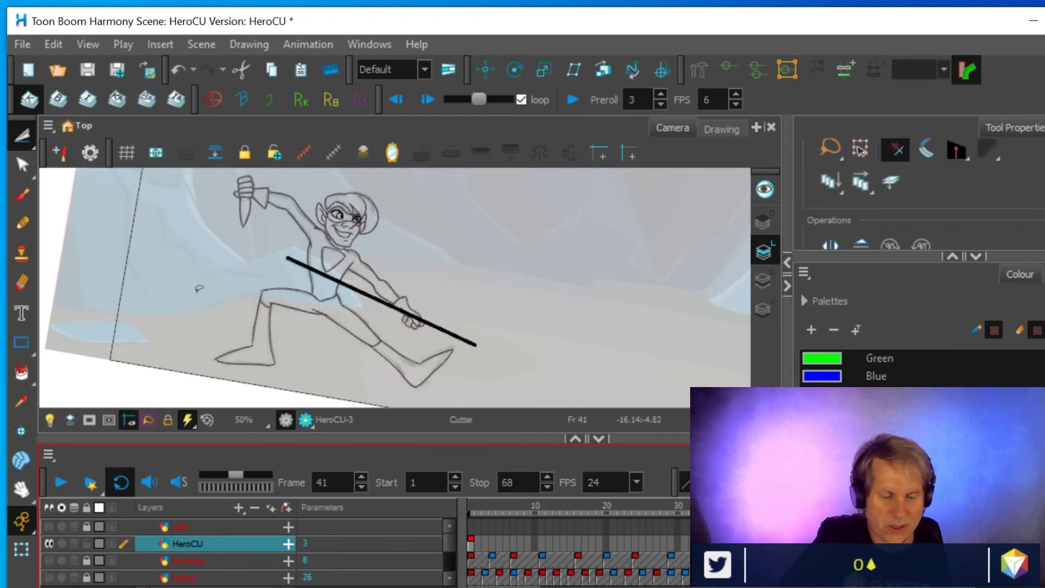
pyautogui.moveTo(288, 376)
pyautogui.mouseDown()
pyautogui.moveTo(223, 371)
pyautogui.moveTo(215, 313)
pyautogui.moveTo(261, 269)
pyautogui.moveTo(296, 275)
pyautogui.moveTo(283, 384)
pyautogui.mouseUp()
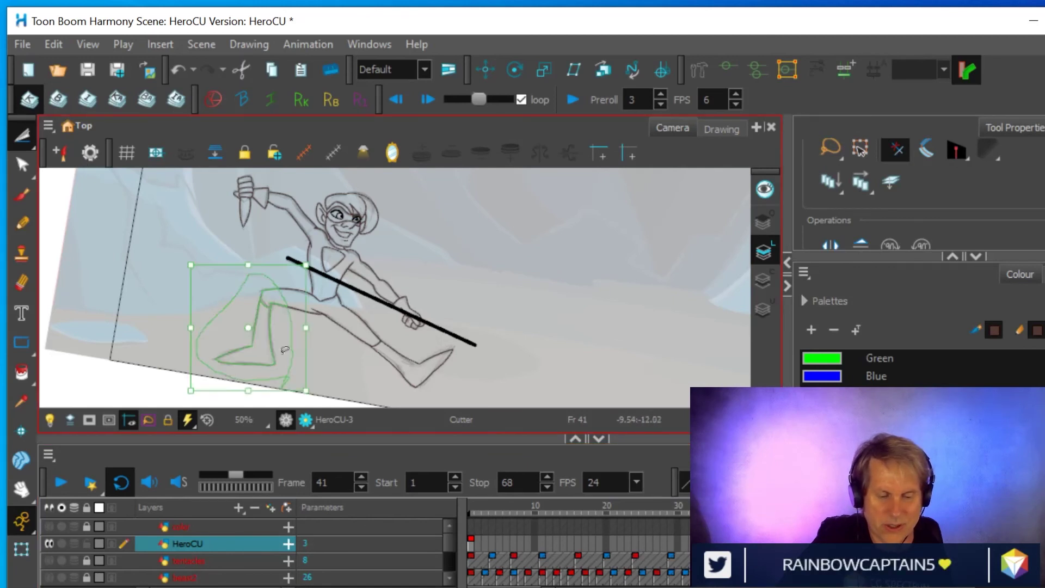
pyautogui.click(53, 44)
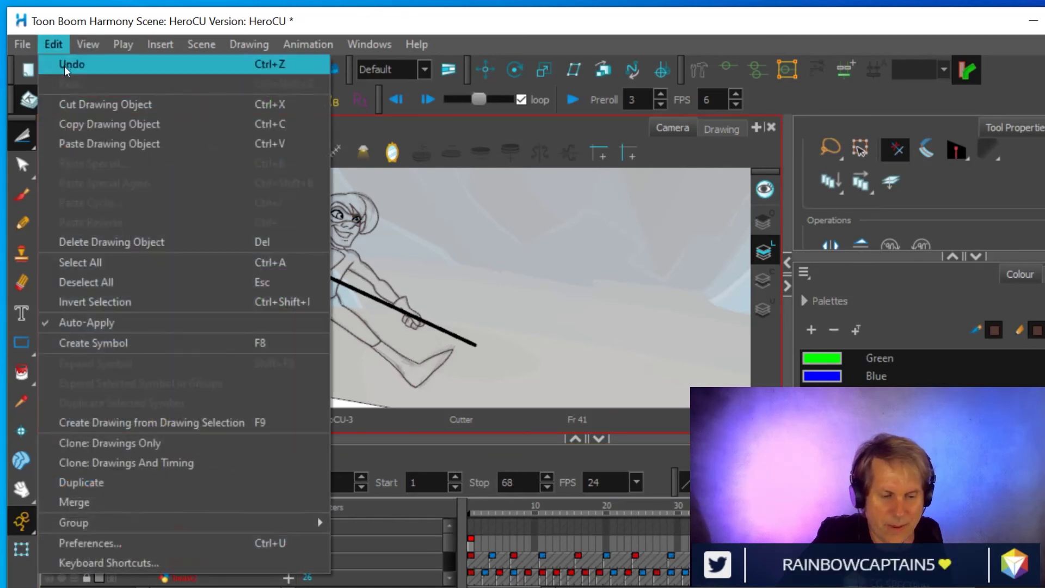
# - Copy the cut back leg and paste it into the frame 48 drawing
pyautogui.click(71, 121)
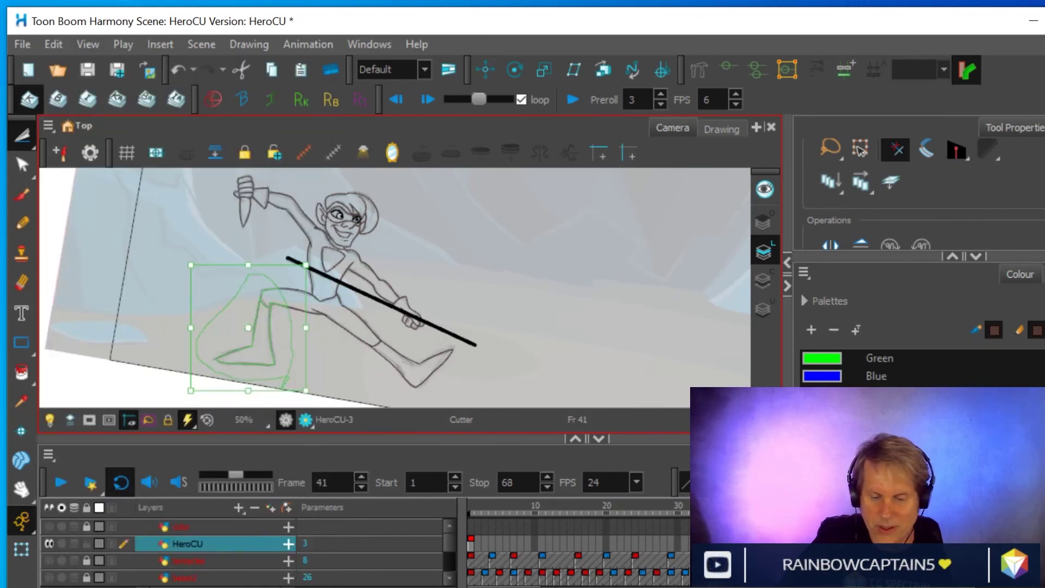
pyautogui.click(807, 543)
pyautogui.click(55, 44)
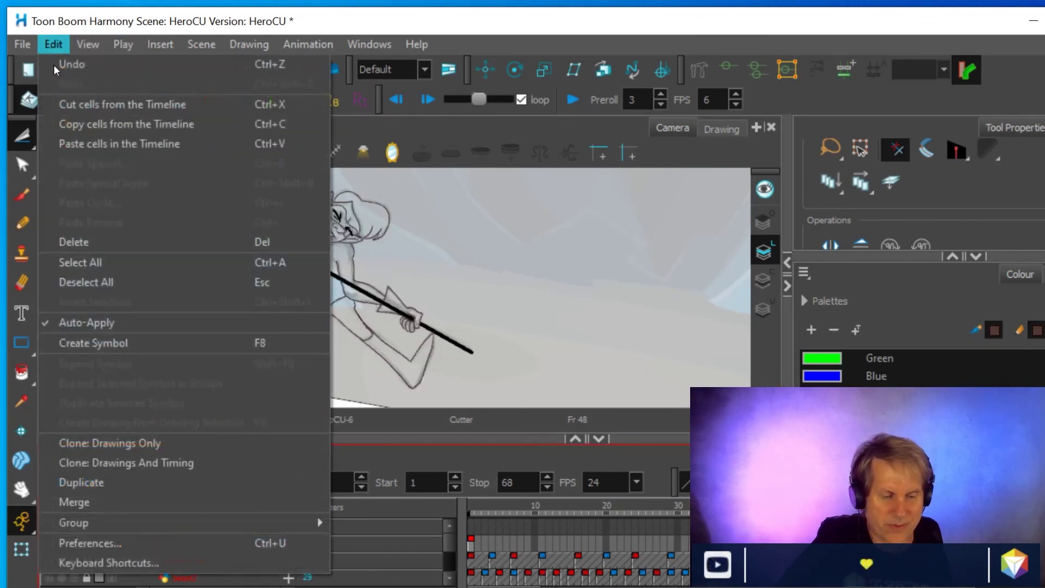
pyautogui.click(82, 145)
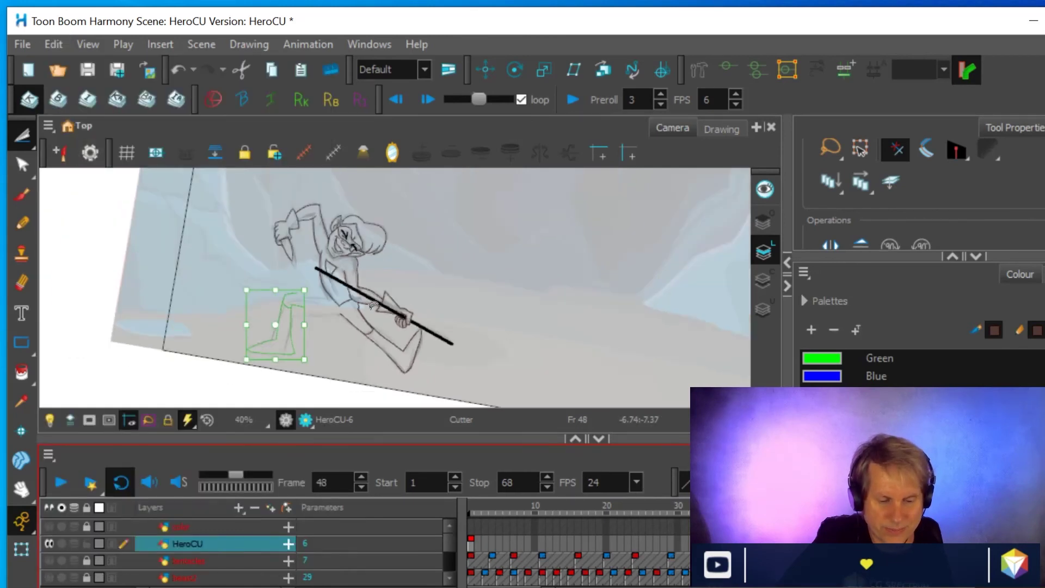
# - Zoom, pan and rotate the view around the pasted leg, deselecting it
pyautogui.scroll(2, 372, 305)
pyautogui.moveTo(350, 396); pyautogui.dragTo(518, 303)
pyautogui.moveTo(508, 350)
pyautogui.mouseDown()
pyautogui.moveTo(556, 289)
pyautogui.moveTo(525, 310)
pyautogui.mouseUp()
pyautogui.moveTo(485, 347); pyautogui.dragTo(513, 314)
pyautogui.press('space')
pyautogui.moveTo(479, 259); pyautogui.dragTo(478, 319)
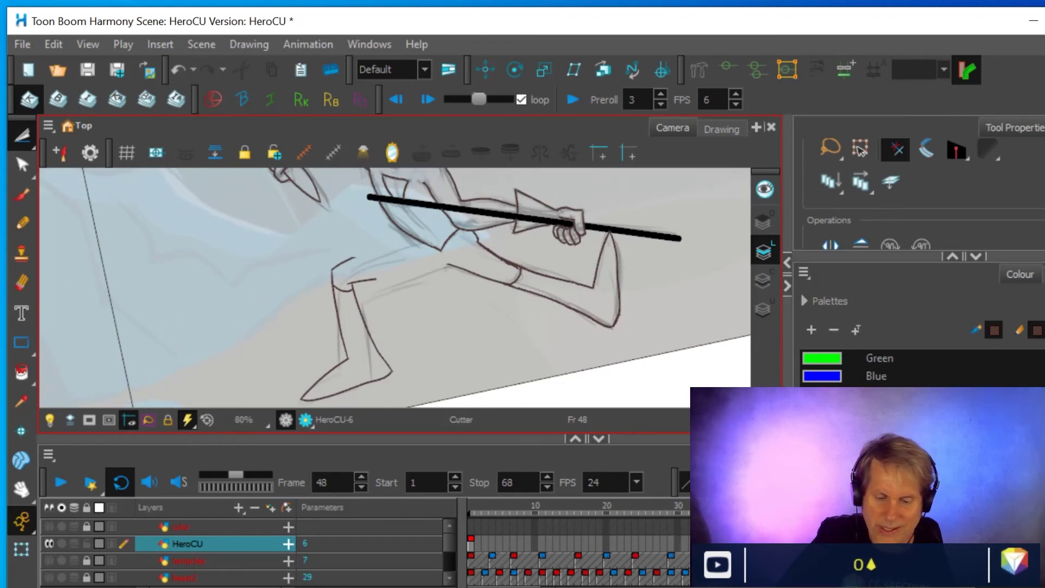
pyautogui.click(749, 543)
pyautogui.click(806, 543)
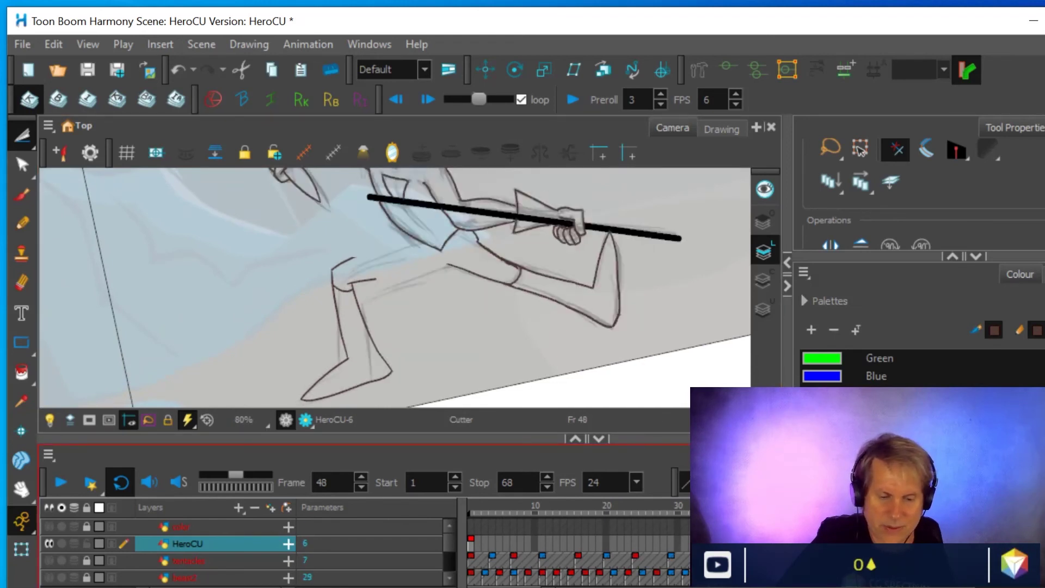
pyautogui.press('g')
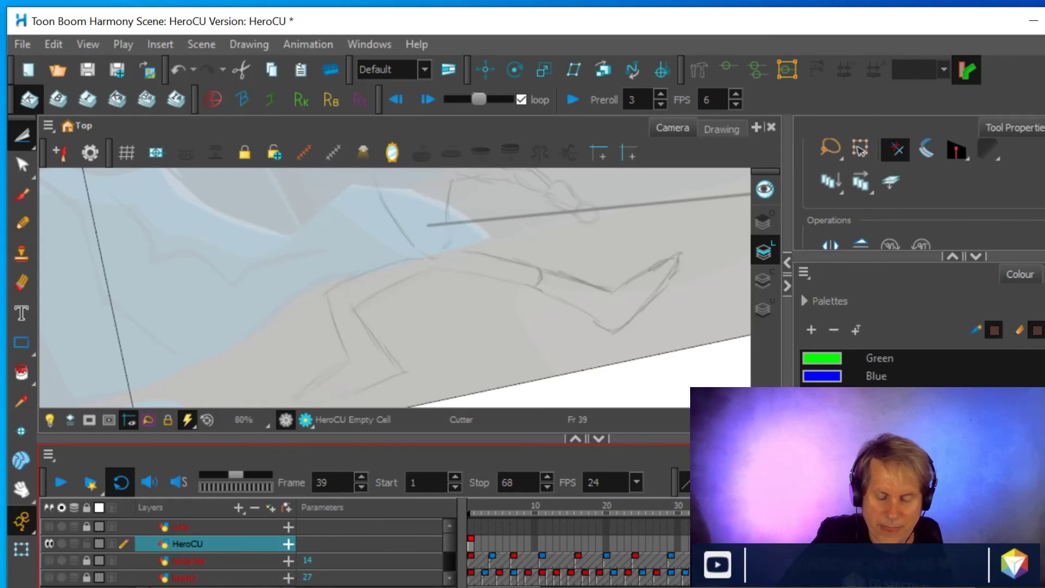
pyautogui.press('f')
pyautogui.press('f')
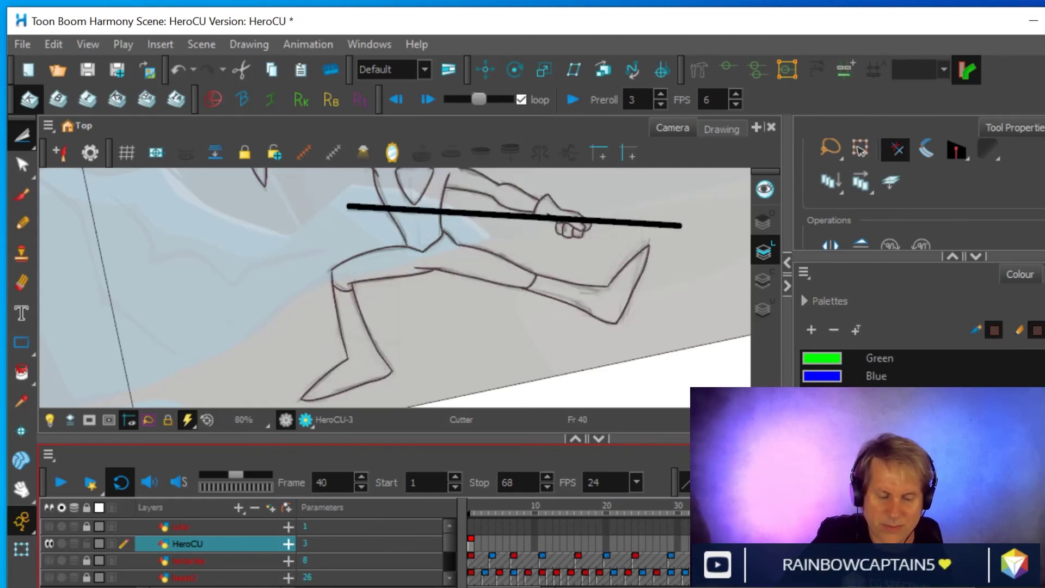
pyautogui.press('g')
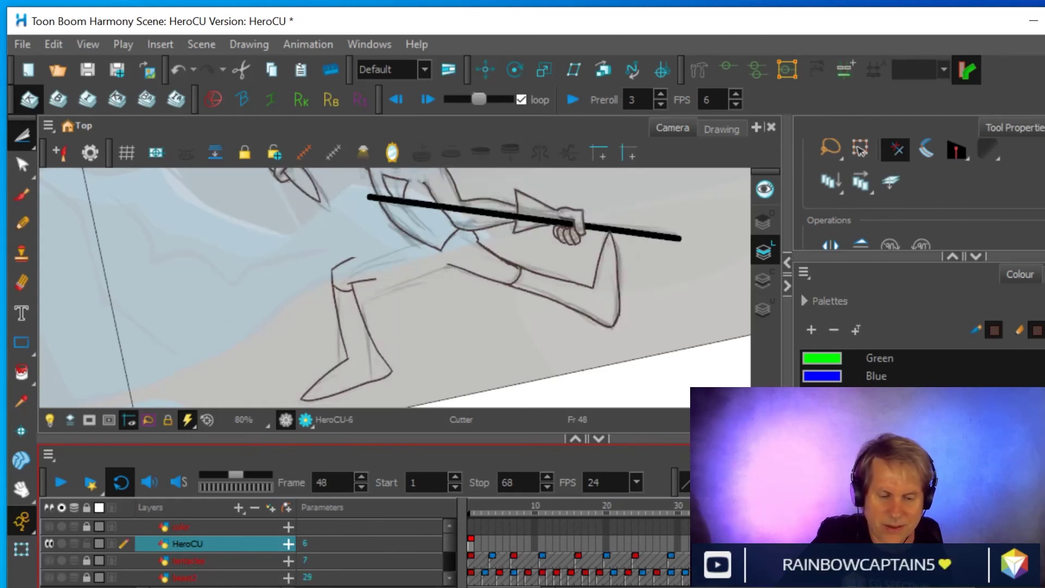
# - Lasso a stray stroke fragment on the pasted leg with the Cutter and delete it
pyautogui.click(28, 146)
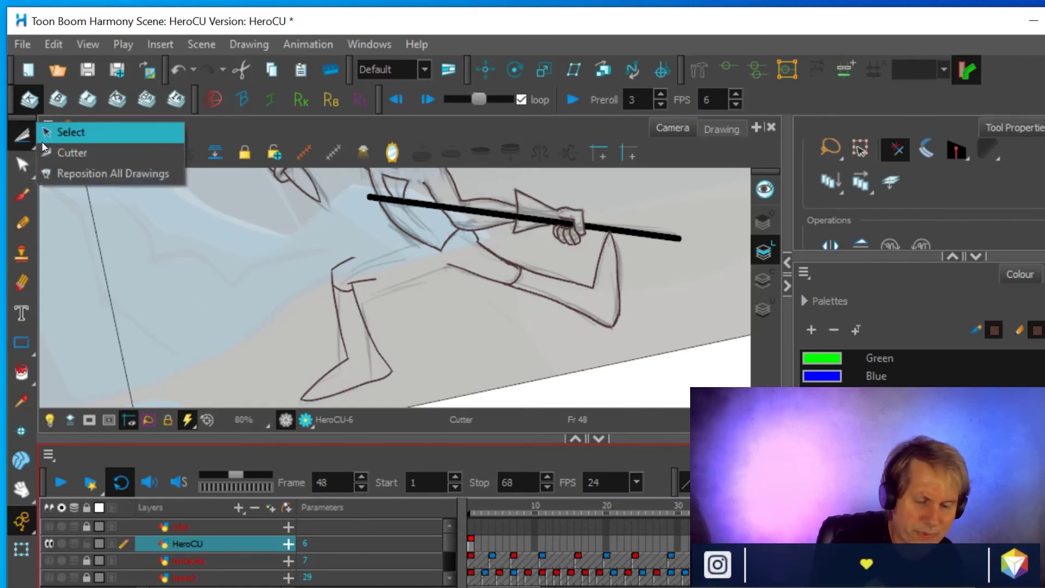
pyautogui.click(349, 337)
pyautogui.moveTo(346, 338)
pyautogui.mouseDown()
pyautogui.moveTo(346, 351)
pyautogui.moveTo(326, 273)
pyautogui.mouseUp()
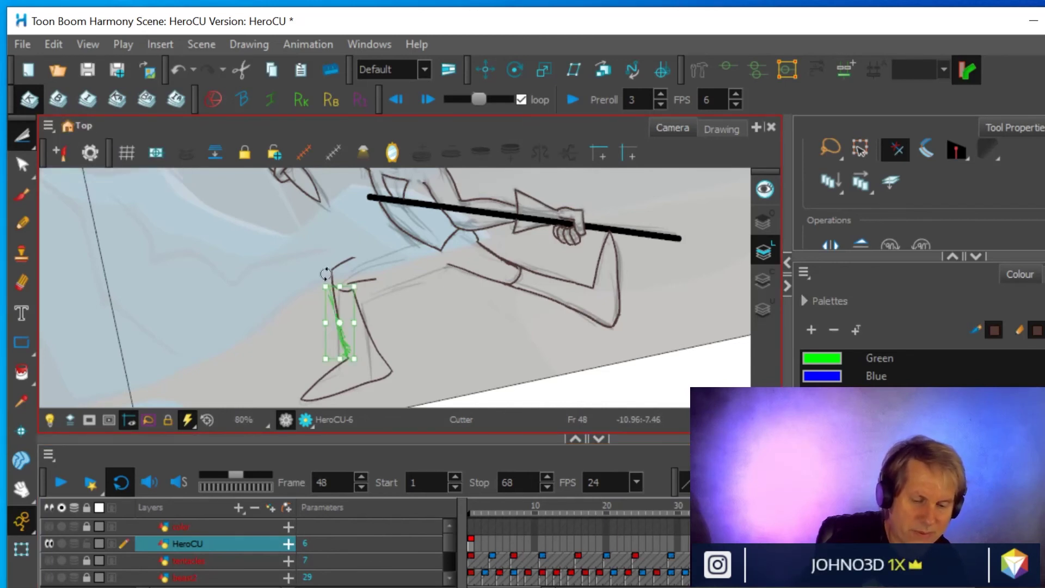
pyautogui.press('Delete')
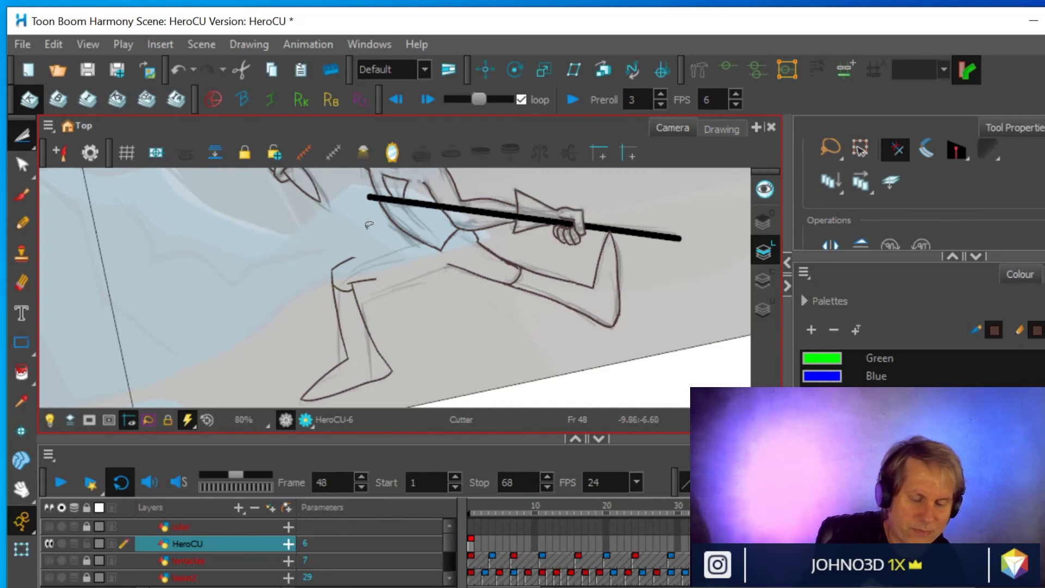
# - Cut out the pasted leg strokes, rotate them clockwise, and shift them right into place
pyautogui.moveTo(333, 352)
pyautogui.mouseDown()
pyautogui.moveTo(392, 367)
pyautogui.moveTo(391, 302)
pyautogui.moveTo(368, 252)
pyautogui.moveTo(321, 250)
pyautogui.moveTo(316, 315)
pyautogui.moveTo(332, 350)
pyautogui.mouseUp()
pyautogui.moveTo(416, 224); pyautogui.dragTo(437, 248)
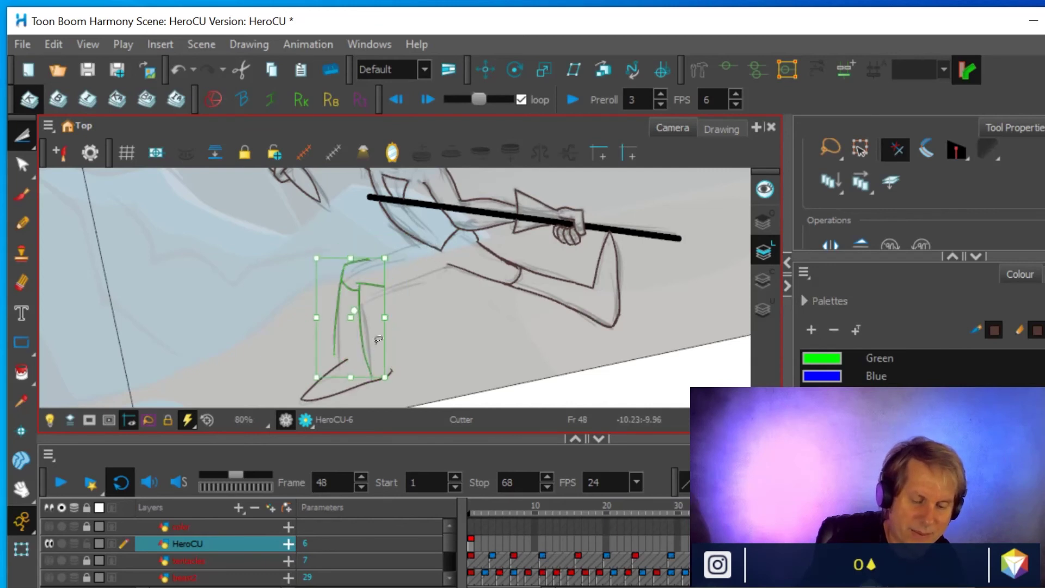
pyautogui.moveTo(361, 330)
pyautogui.mouseDown()
pyautogui.moveTo(381, 325)
pyautogui.moveTo(374, 312)
pyautogui.mouseUp()
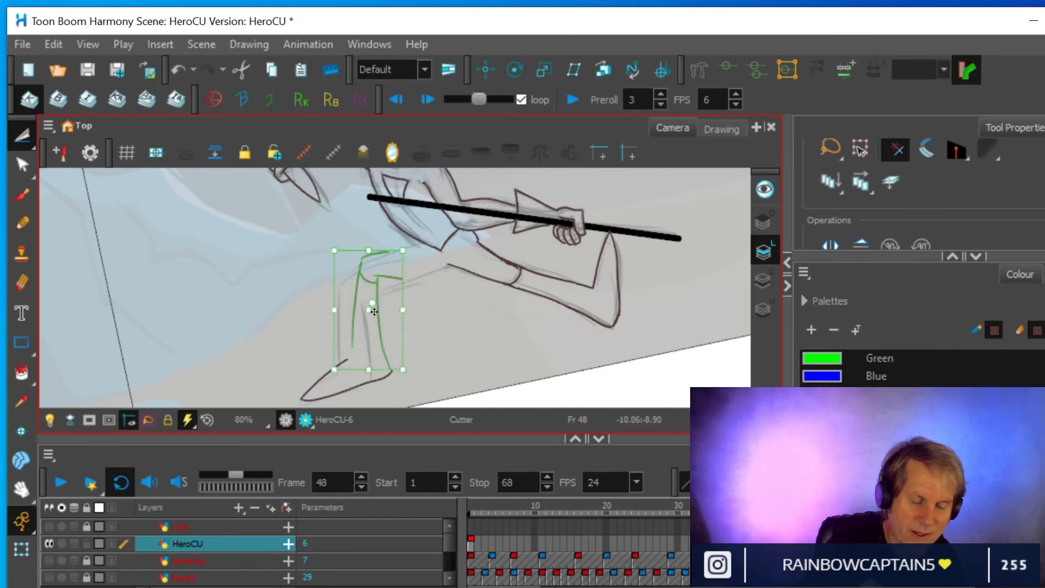
pyautogui.click(132, 266)
# - Erase the stray lines near the knee
pyautogui.click(26, 281)
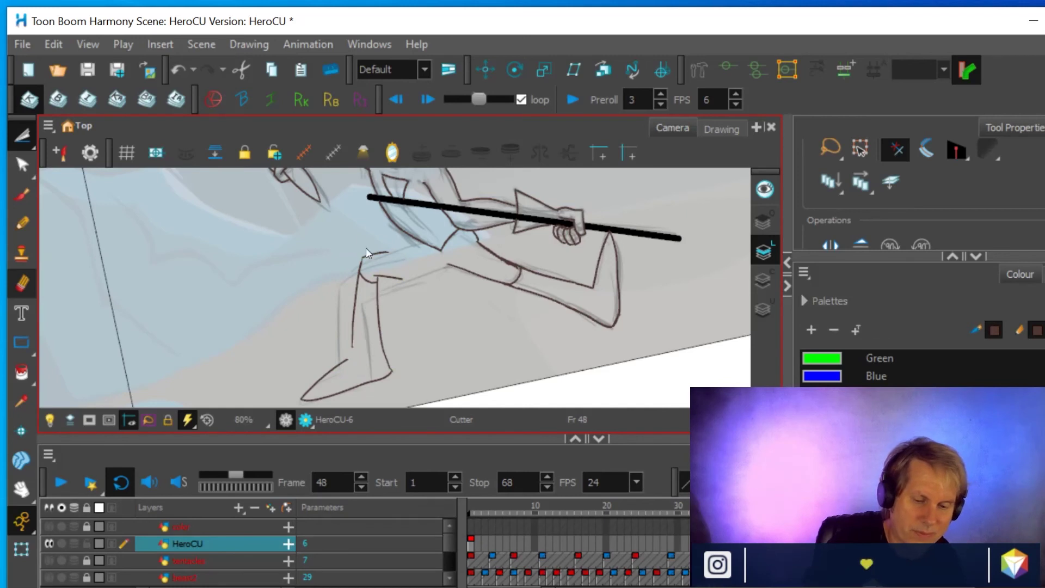
pyautogui.hotkey('alt', 'e')
pyautogui.moveTo(368, 254)
pyautogui.mouseDown()
pyautogui.moveTo(397, 281)
pyautogui.moveTo(358, 264)
pyautogui.moveTo(375, 286)
pyautogui.moveTo(360, 272)
pyautogui.moveTo(403, 284)
pyautogui.moveTo(373, 287)
pyautogui.mouseUp()
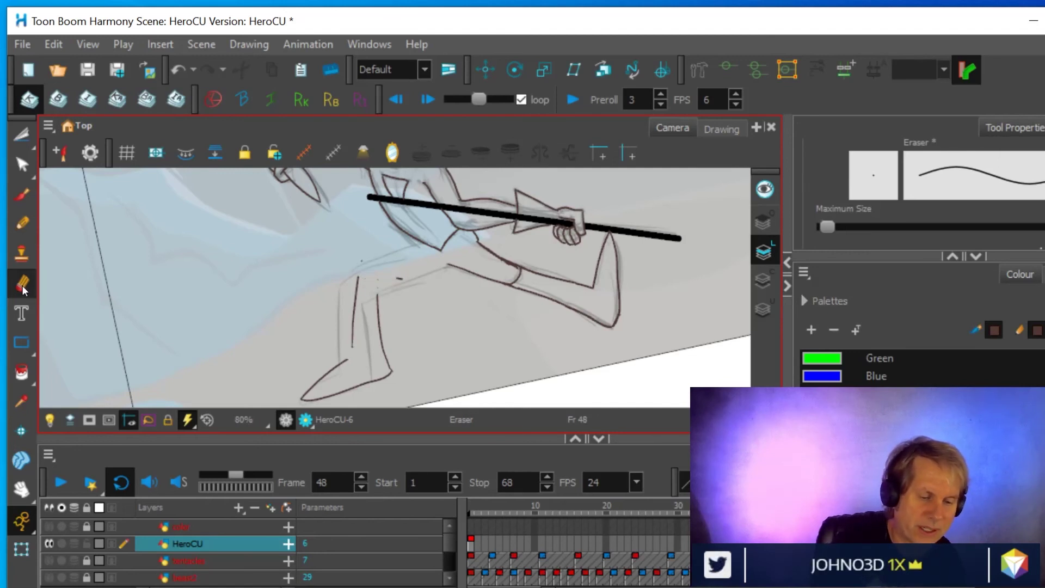
# - Lasso the pasted leg strokes with the Cutter and delete them
pyautogui.click(30, 140)
pyautogui.moveTo(341, 340)
pyautogui.mouseDown()
pyautogui.moveTo(360, 253)
pyautogui.moveTo(397, 283)
pyautogui.moveTo(408, 341)
pyautogui.moveTo(394, 362)
pyautogui.moveTo(336, 333)
pyautogui.mouseUp()
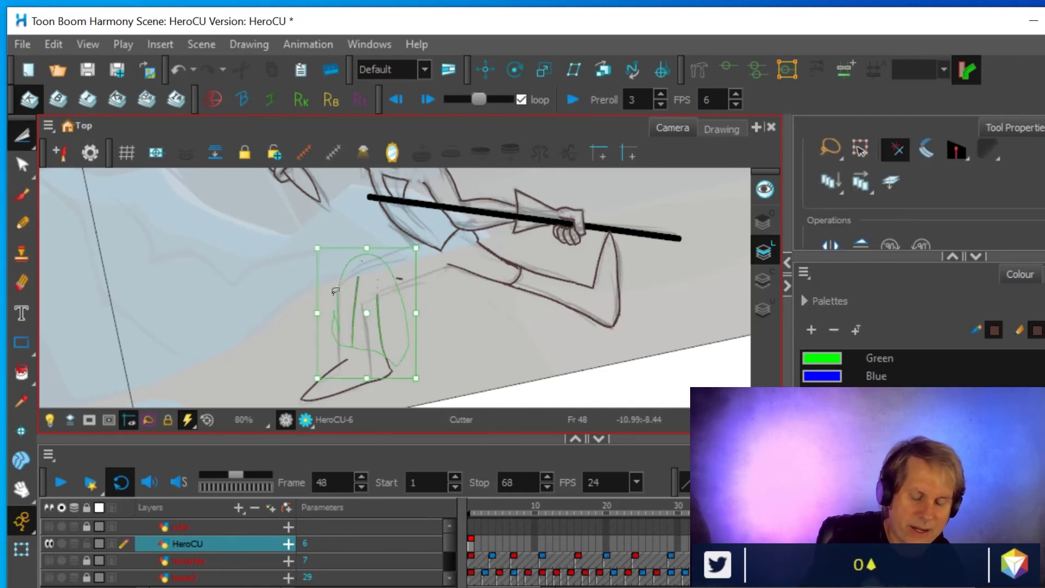
pyautogui.press('Delete')
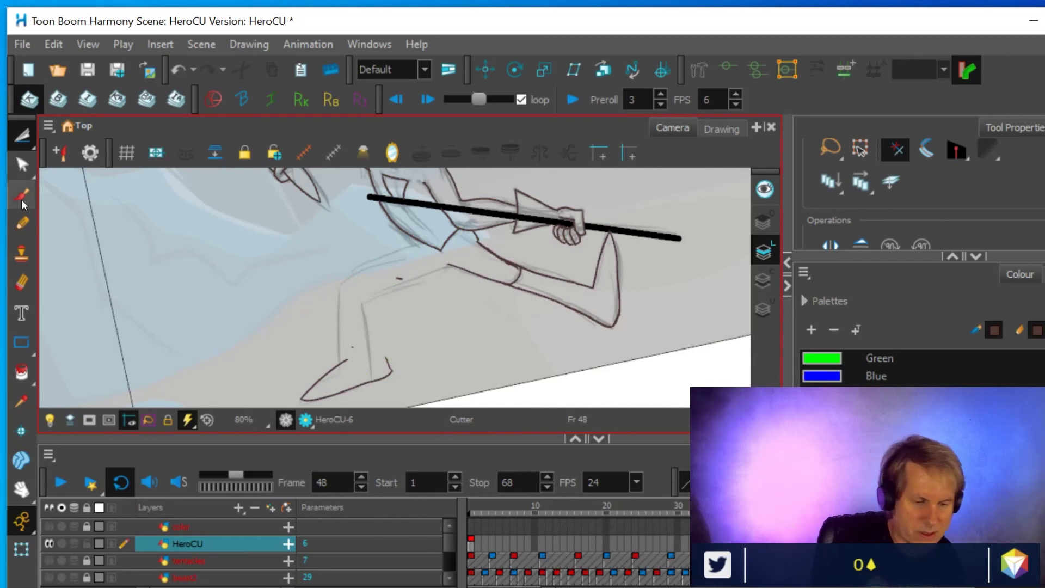
# - Pencil new front and back leg lines, then flip to frame 40 to compare
pyautogui.click(23, 224)
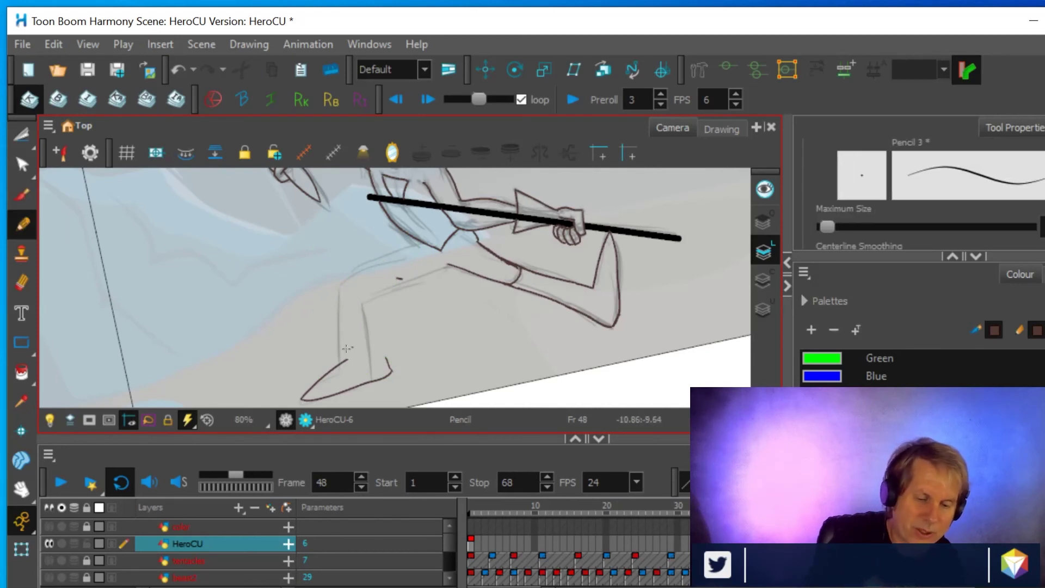
pyautogui.moveTo(343, 362); pyautogui.dragTo(352, 274)
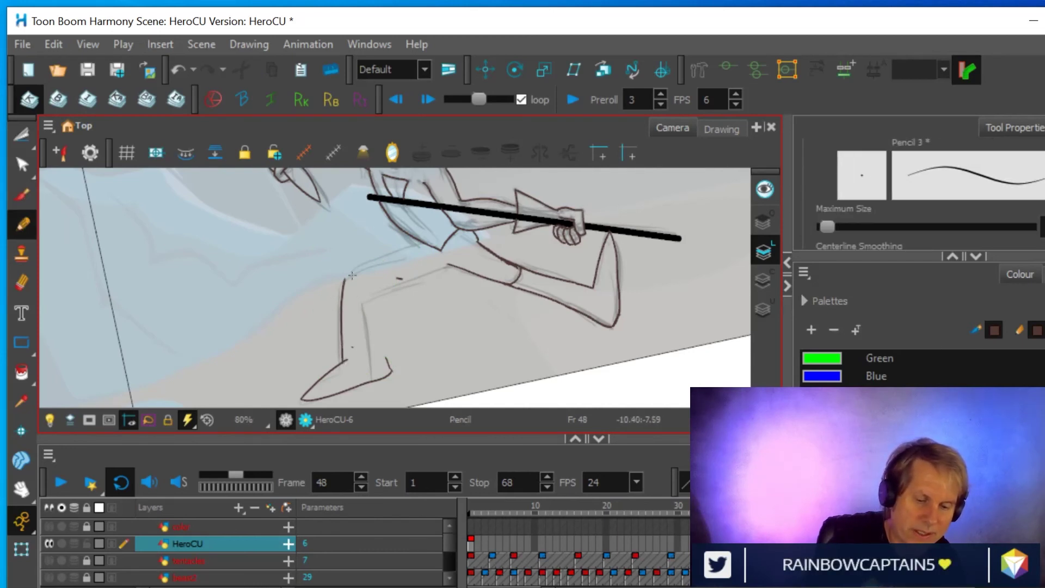
pyautogui.moveTo(384, 356); pyautogui.dragTo(365, 294)
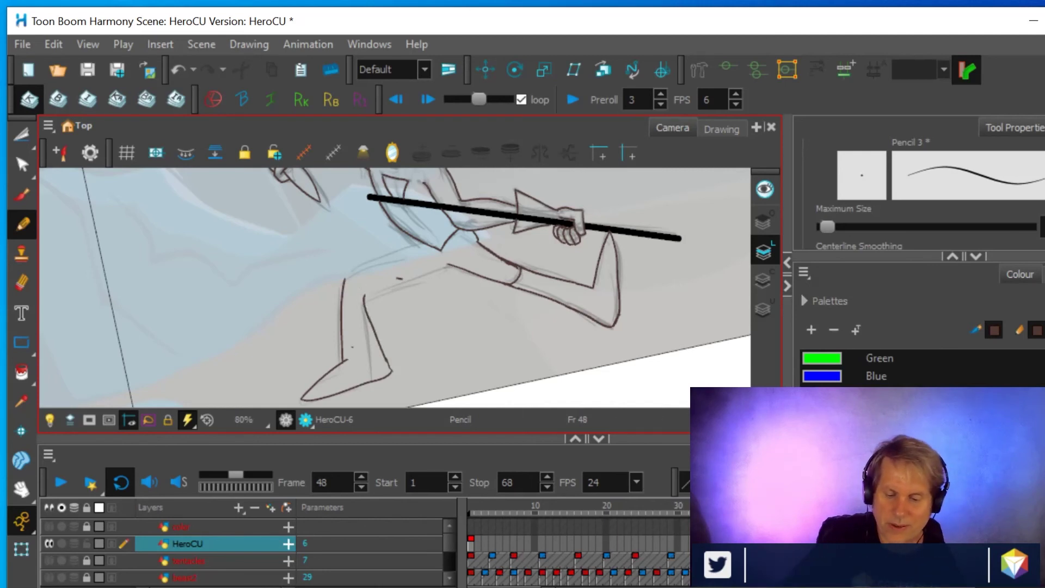
pyautogui.click(750, 511)
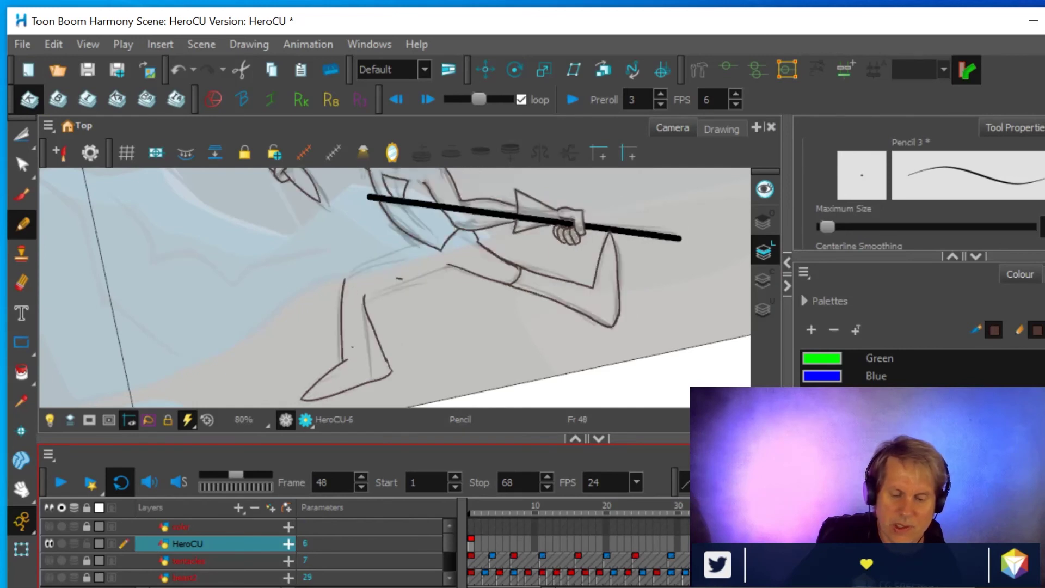
# - Flip between frames 40 and 48, then erase the lower back leg line and undo it
pyautogui.press('f')
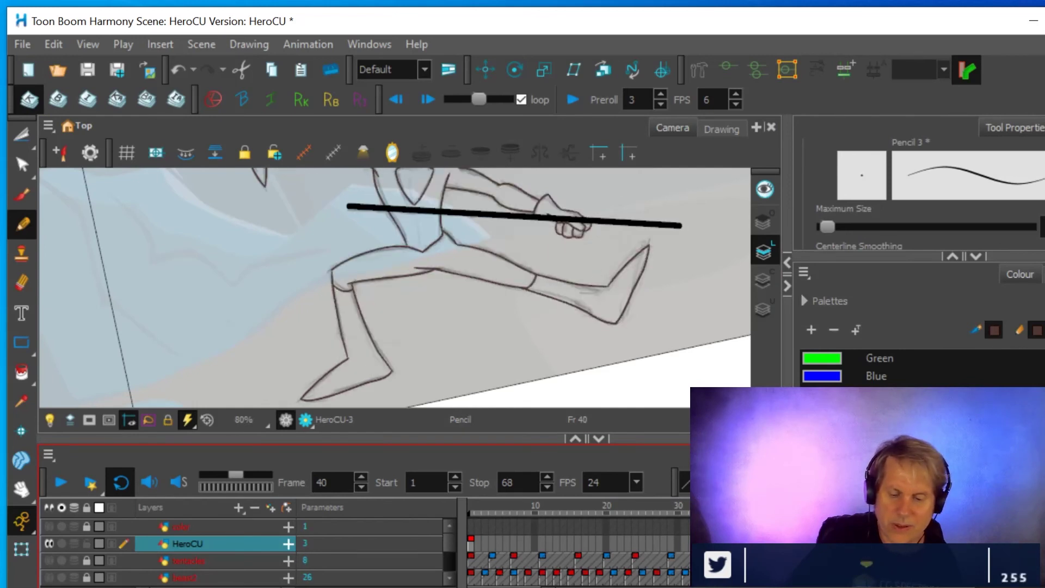
pyautogui.press('g')
pyautogui.press(',')
pyautogui.press(',')
pyautogui.press(',')
pyautogui.press(',')
pyautogui.press(',')
pyautogui.press(',')
pyautogui.press(',')
pyautogui.press(',')
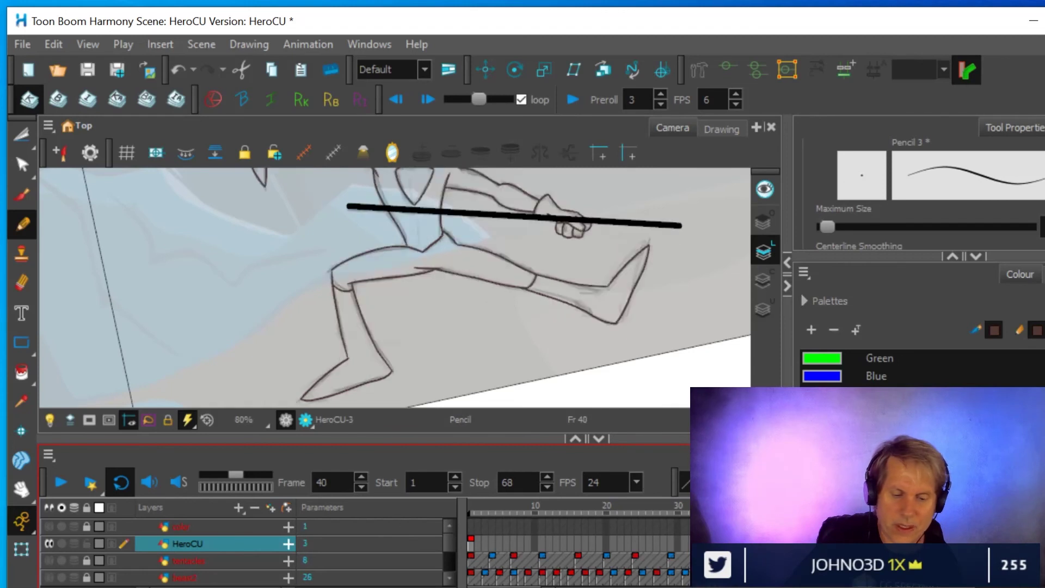
pyautogui.press('.')
pyautogui.press('.')
pyautogui.press('.')
pyautogui.press('.')
pyautogui.press('.')
pyautogui.press('.')
pyautogui.press('.')
pyautogui.press('.')
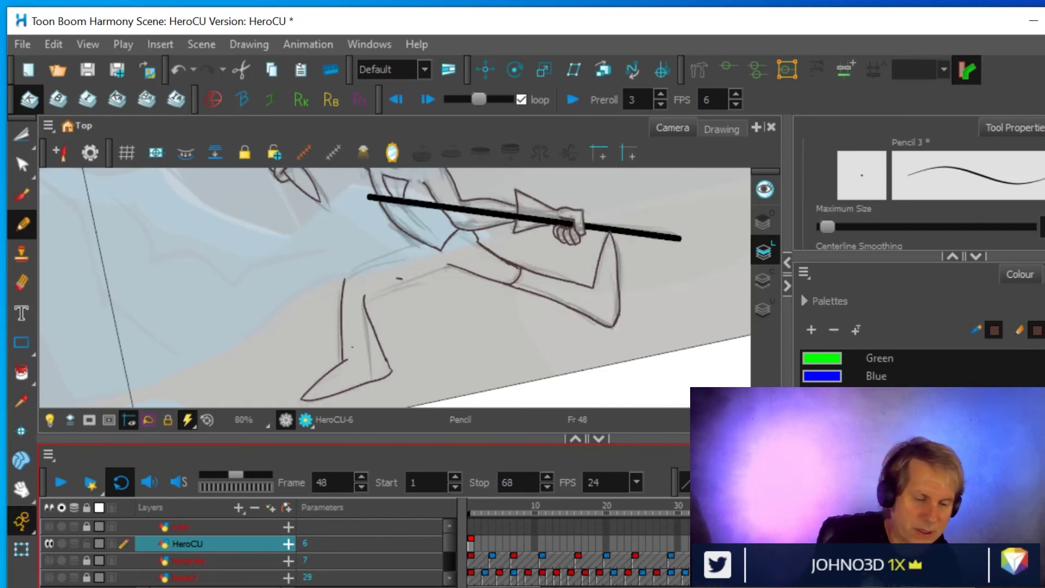
pyautogui.moveTo(364, 290); pyautogui.dragTo(386, 363)
pyautogui.hotkey('ctrl', 'z')
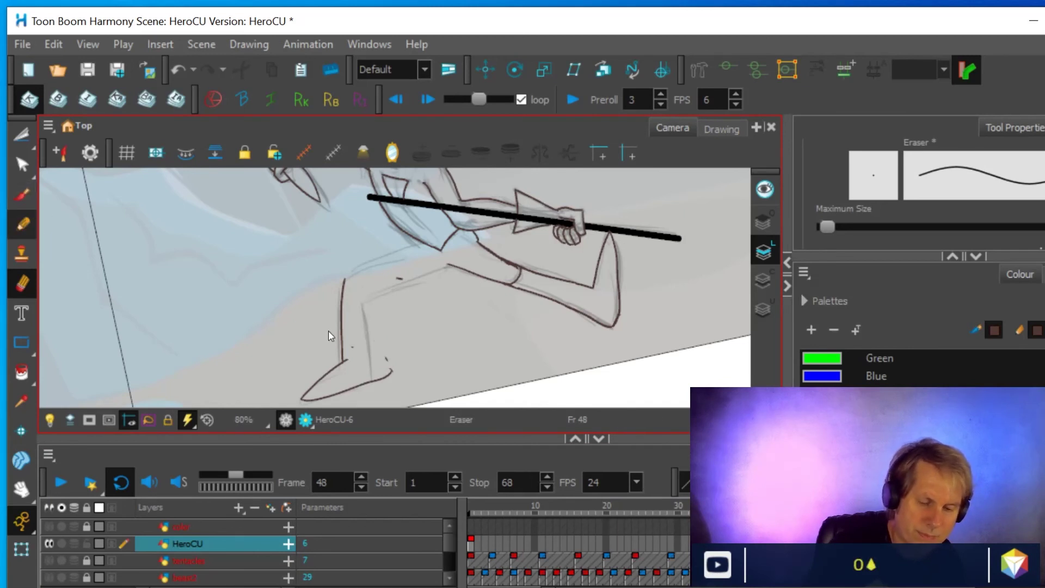
# - Pencil a new line along the back leg and erase the stray dot beside the heel
pyautogui.hotkey('alt', '/')
pyautogui.moveTo(386, 369); pyautogui.dragTo(361, 287)
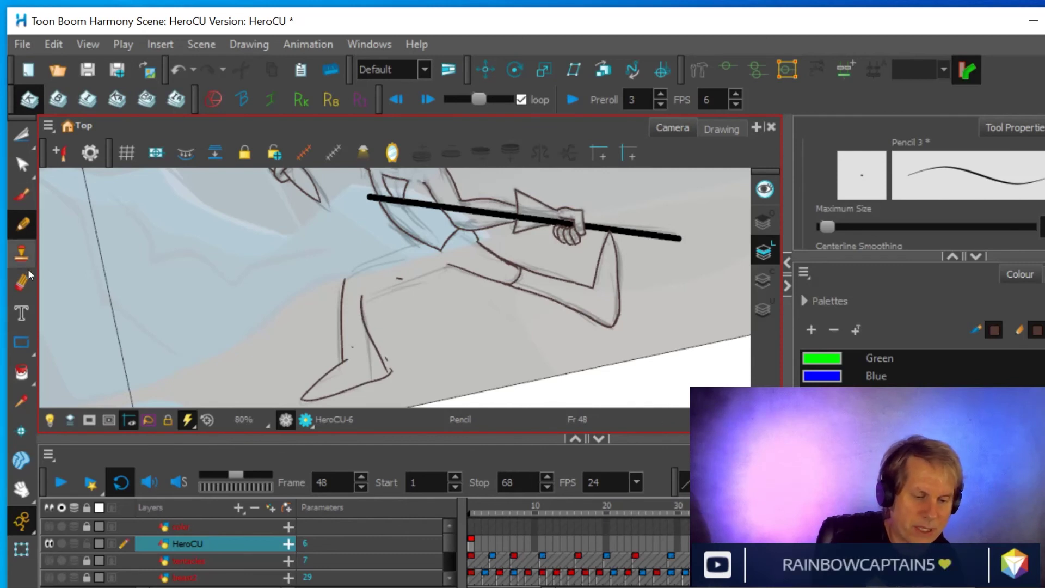
pyautogui.hotkey('alt', 'e')
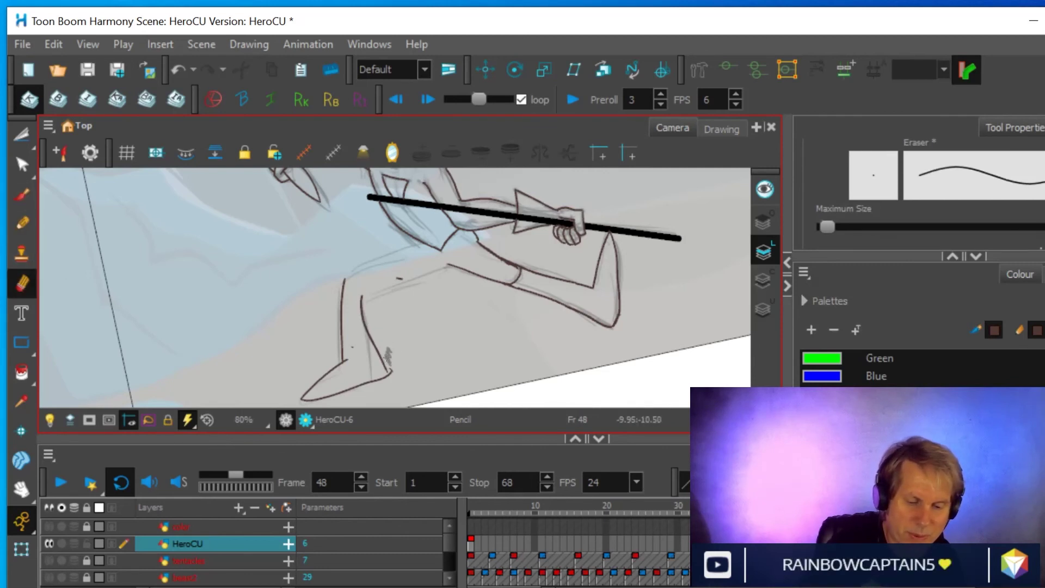
pyautogui.moveTo(391, 371); pyautogui.dragTo(389, 363)
pyautogui.click(353, 346)
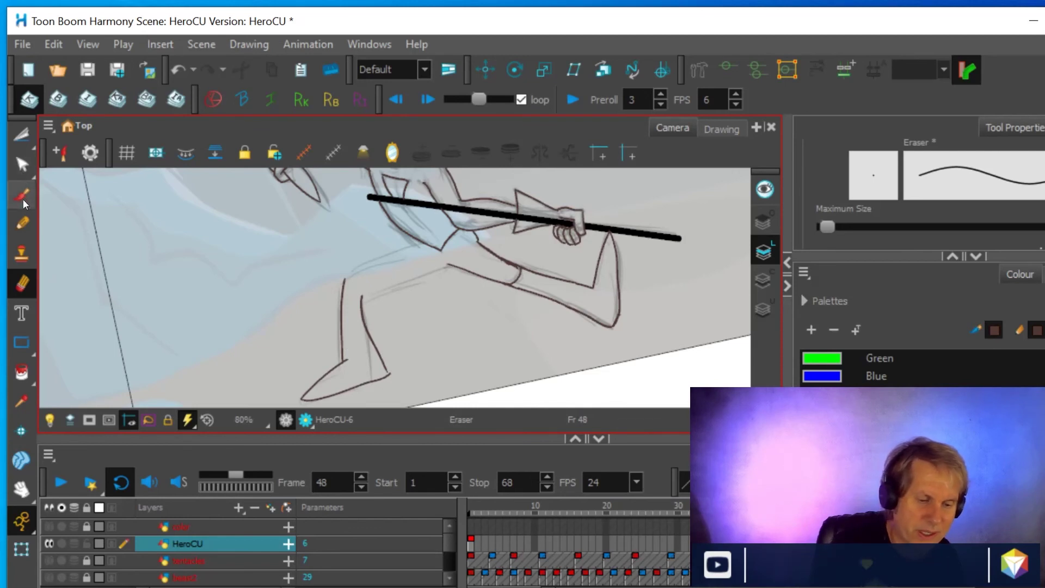
# - Compare against frame 40 again, then pencil a stroke joining the tops of the two leg lines
pyautogui.hotkey('alt', '/')
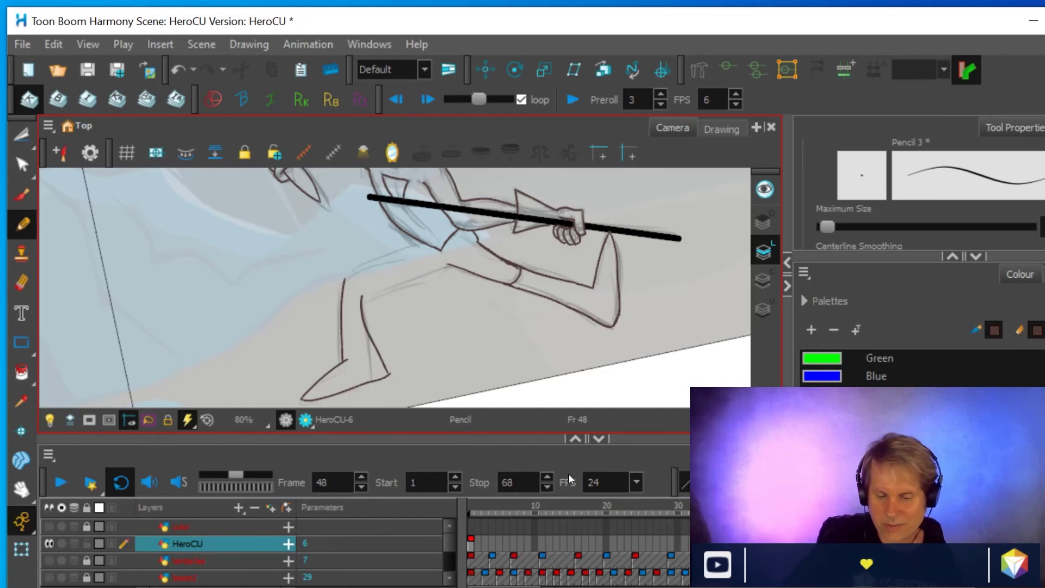
pyautogui.moveTo(806, 511); pyautogui.dragTo(749, 510)
pyautogui.press('g')
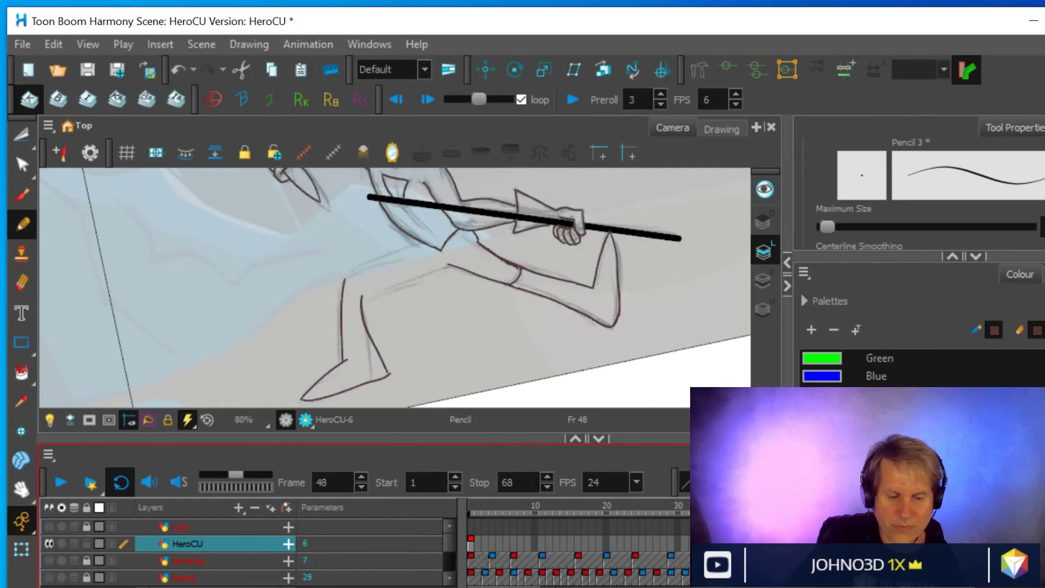
pyautogui.press('f')
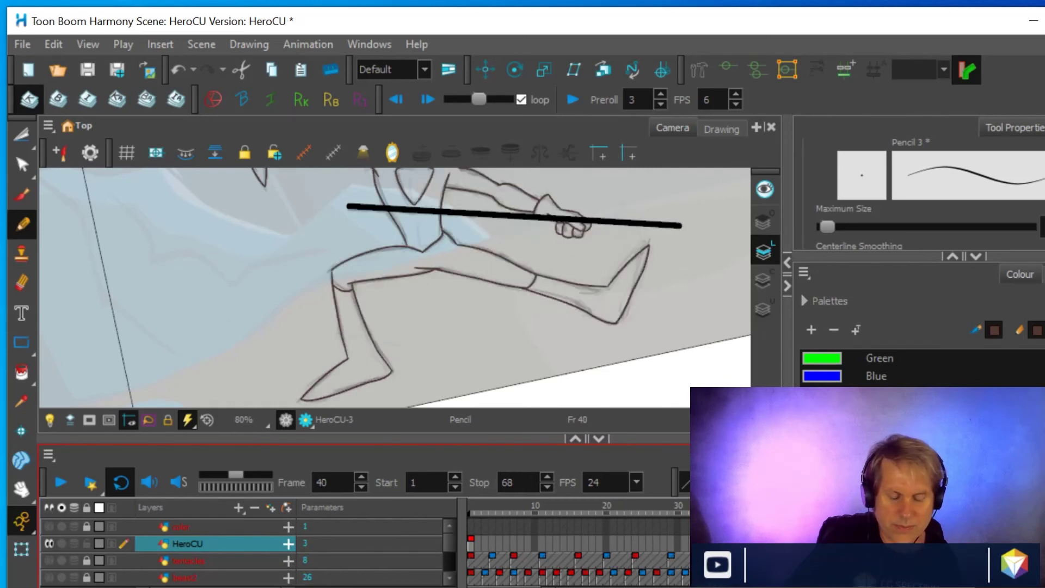
pyautogui.press('g')
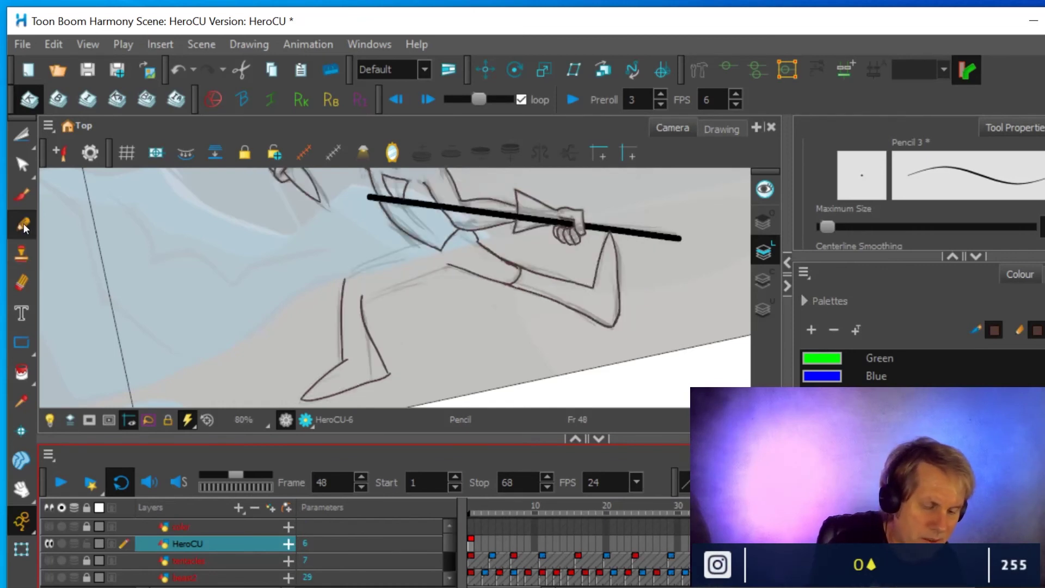
pyautogui.moveTo(361, 293); pyautogui.dragTo(344, 278)
# - Rotate the view to a comfortable drawing angle and flip between frames 40, 41 and 48
pyautogui.hotkey('ctrl', 'alt')
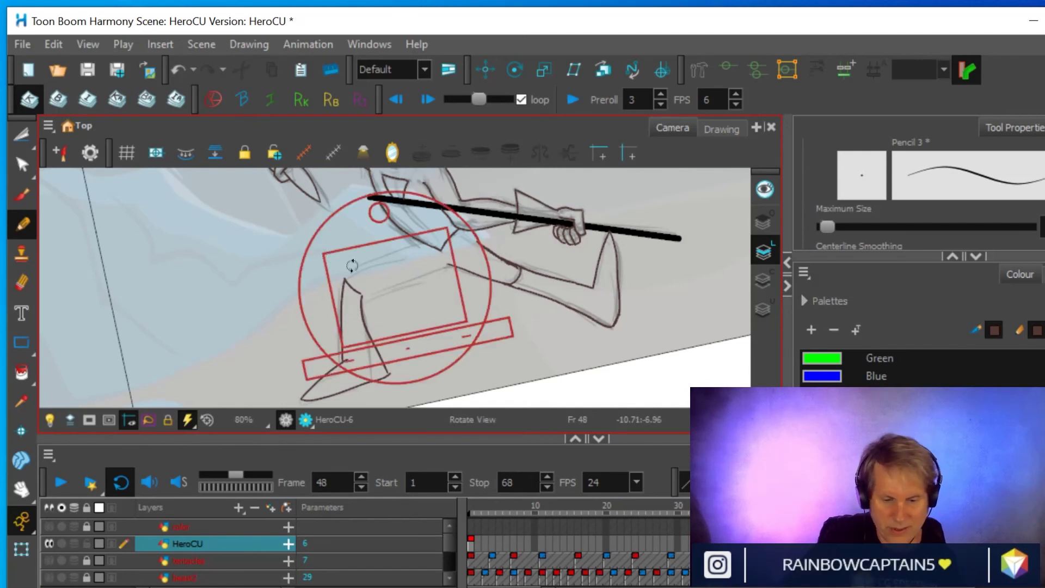
pyautogui.moveTo(620, 326)
pyautogui.mouseDown()
pyautogui.moveTo(578, 342)
pyautogui.moveTo(638, 183)
pyautogui.moveTo(621, 179)
pyautogui.mouseUp()
pyautogui.moveTo(569, 259)
pyautogui.mouseDown()
pyautogui.moveTo(574, 235)
pyautogui.moveTo(532, 272)
pyautogui.moveTo(534, 292)
pyautogui.mouseUp()
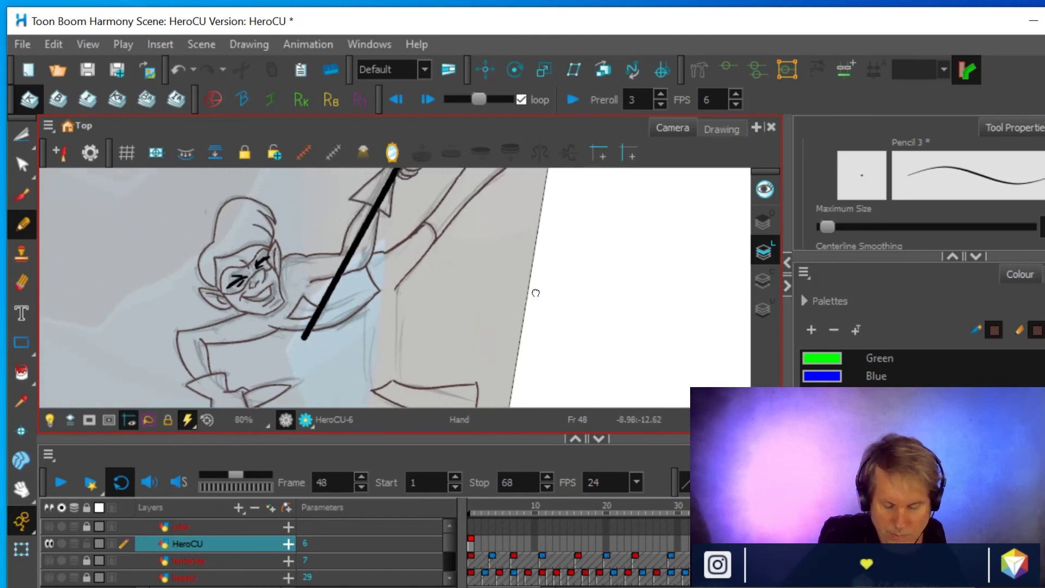
pyautogui.click(749, 510)
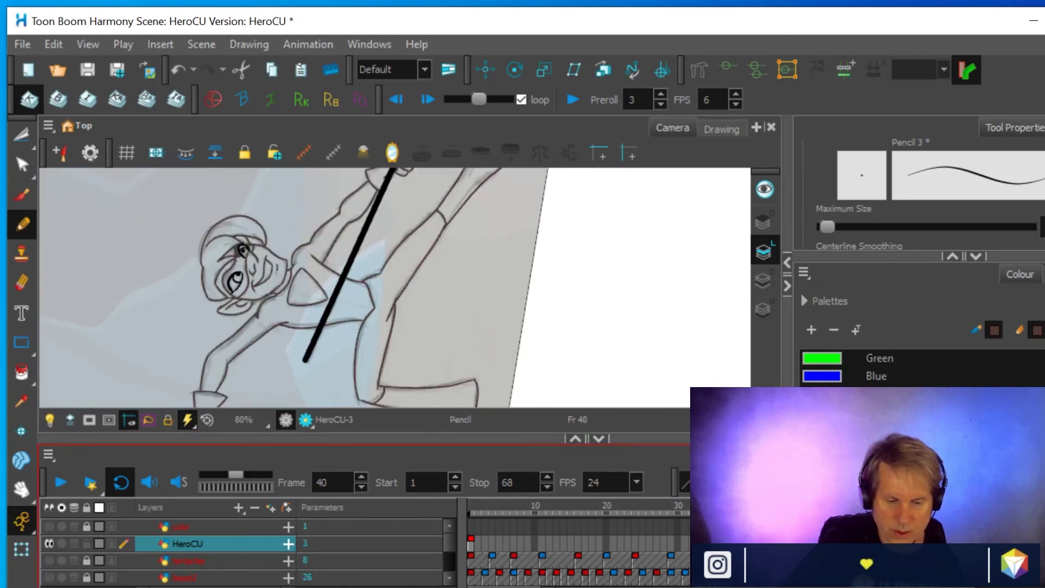
pyautogui.press('.')
pyautogui.press('.')
pyautogui.press('.')
pyautogui.press('.')
pyautogui.press('.')
pyautogui.press('.')
pyautogui.press('.')
pyautogui.press('.')
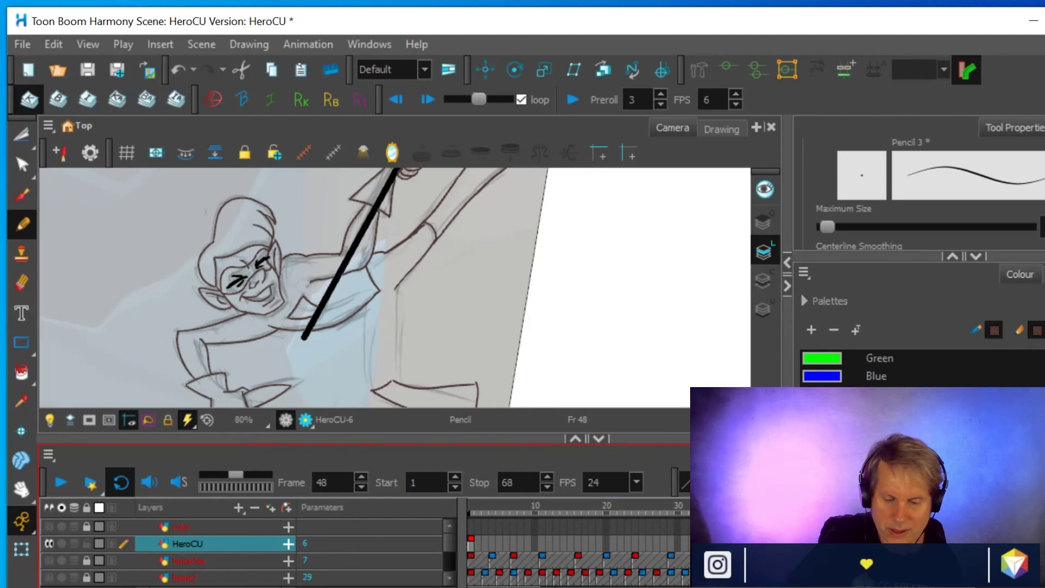
pyautogui.press(',')
pyautogui.press(',')
pyautogui.press(',')
pyautogui.press(',')
pyautogui.press(',')
pyautogui.press(',')
pyautogui.press(',')
pyautogui.press(',')
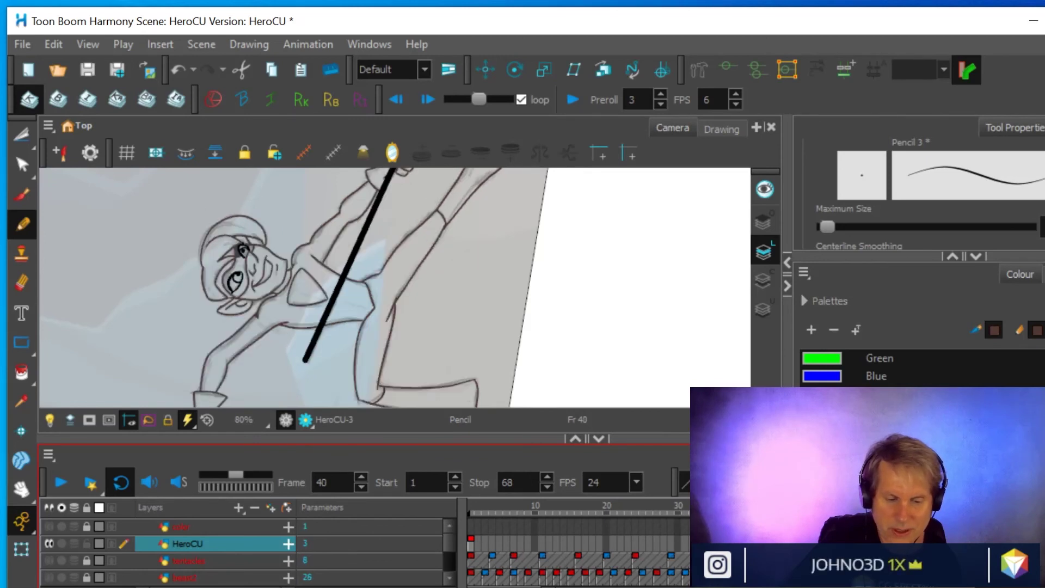
pyautogui.press('.')
pyautogui.press('.')
pyautogui.press('.')
pyautogui.press('.')
pyautogui.press('.')
pyautogui.press('.')
pyautogui.press('.')
pyautogui.press('.')
pyautogui.press(',')
pyautogui.press(',')
pyautogui.press(',')
pyautogui.press(',')
pyautogui.press(',')
pyautogui.press(',')
pyautogui.press(',')
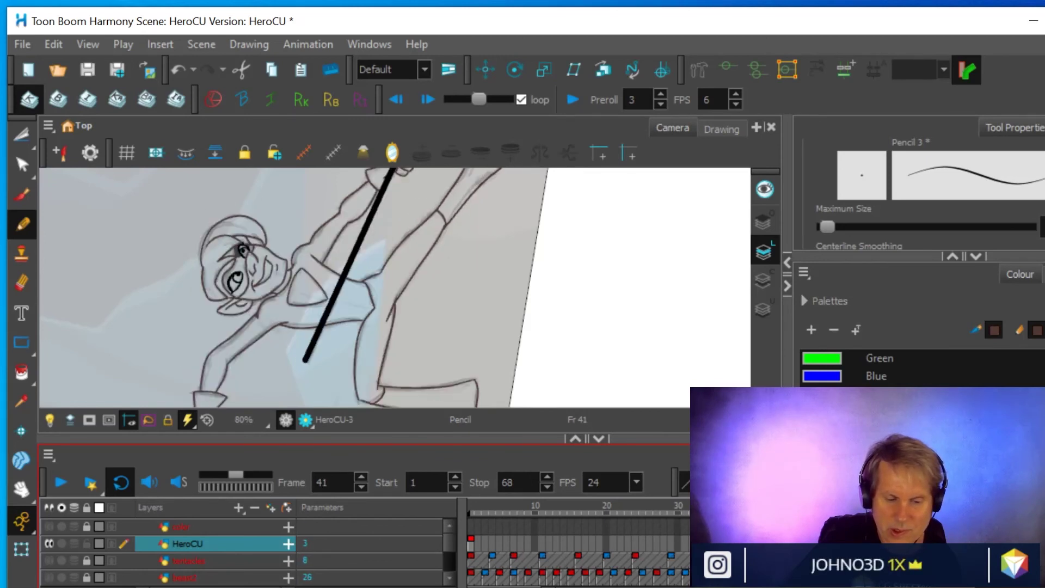
pyautogui.press('.')
pyautogui.press('.')
pyautogui.press('.')
pyautogui.press('.')
pyautogui.press('.')
pyautogui.press('.')
pyautogui.press('.')
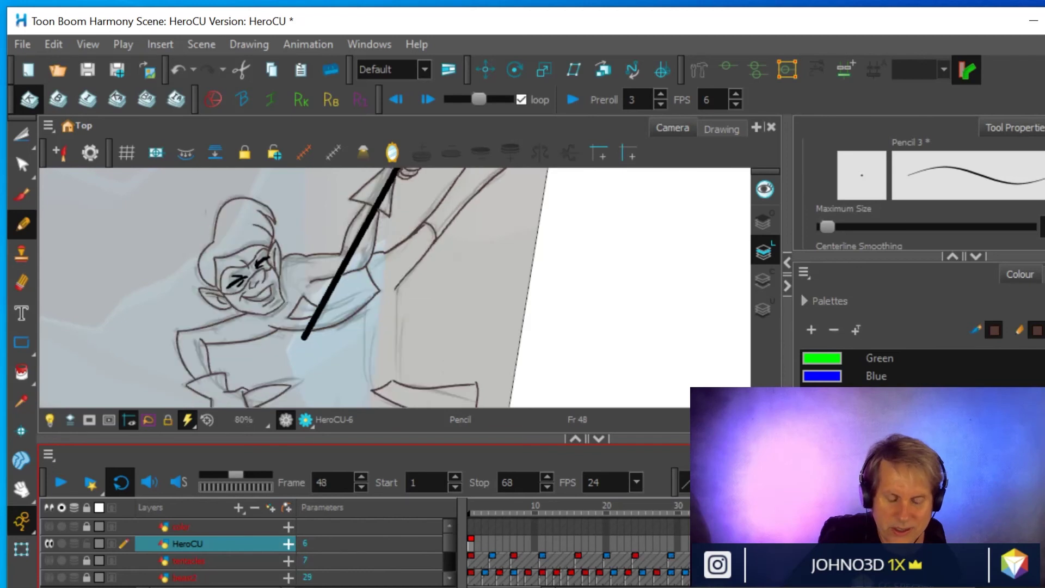
# - Pencil two more lines up the lower back leg, then compare frames 40 and 48
pyautogui.click(22, 224)
pyautogui.moveTo(375, 394); pyautogui.dragTo(370, 301)
pyautogui.moveTo(393, 384); pyautogui.dragTo(397, 290)
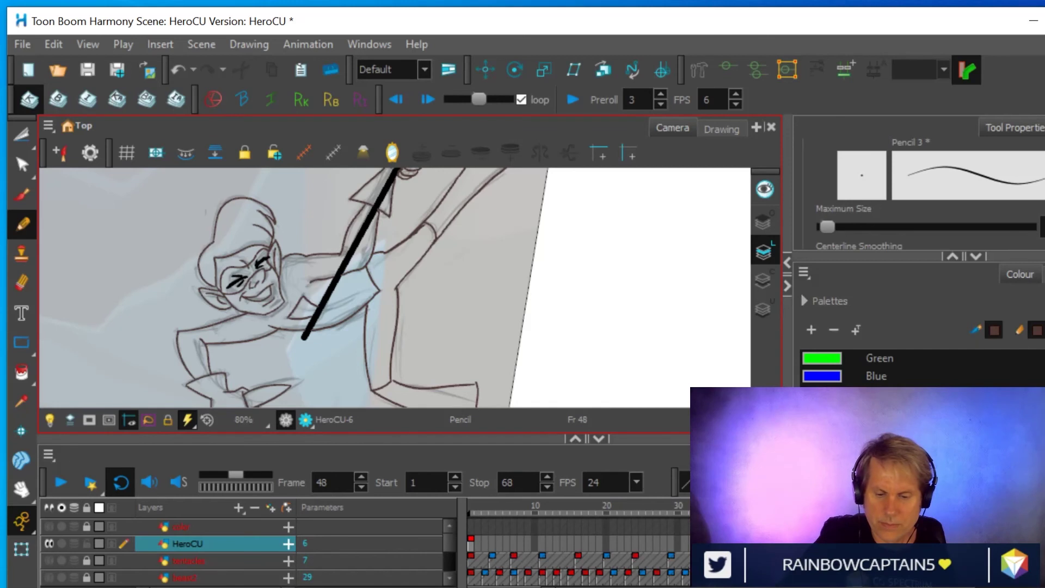
pyautogui.click(749, 512)
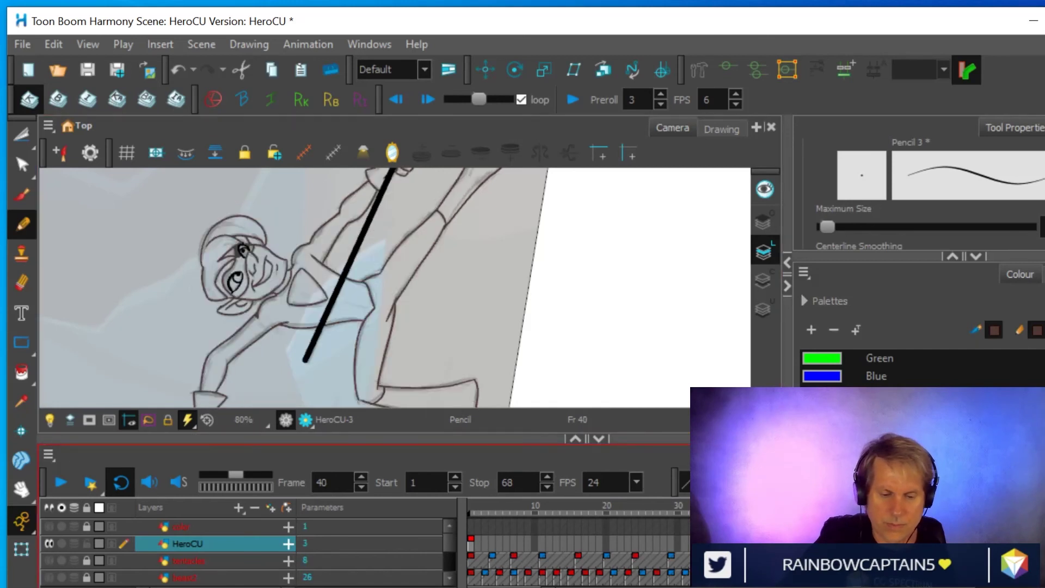
pyautogui.click(806, 512)
pyautogui.click(750, 512)
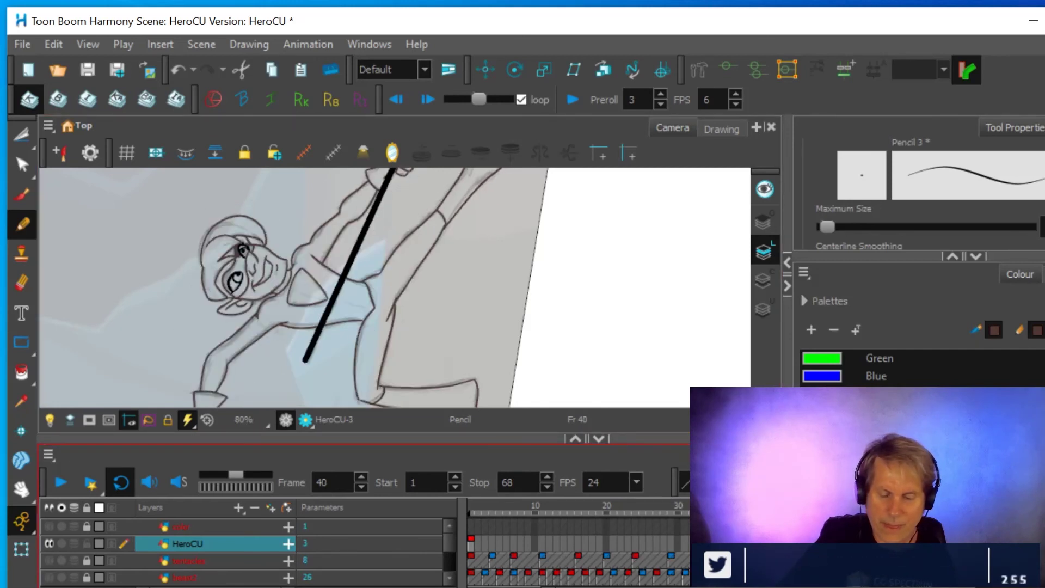
# - Return to frame 48, reset the view rotation to upright, and zoom out and pan left
pyautogui.click(806, 512)
pyautogui.moveTo(568, 241); pyautogui.dragTo(409, 309)
pyautogui.scroll(-5, 597, 285)
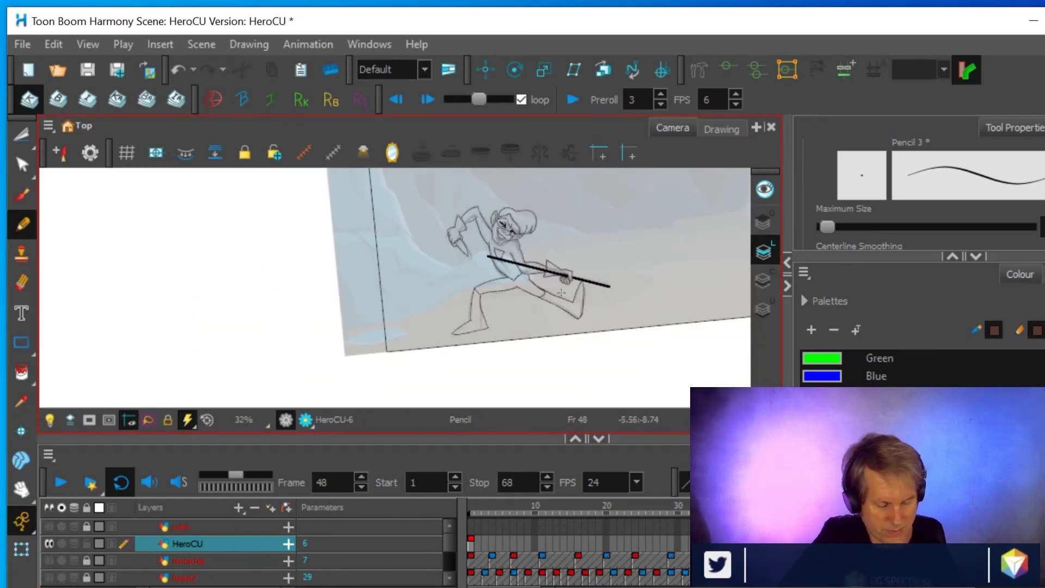
pyautogui.hotkey('shift', 'x')
pyautogui.moveTo(582, 289); pyautogui.dragTo(390, 294)
pyautogui.scroll(-4, 191, 566)
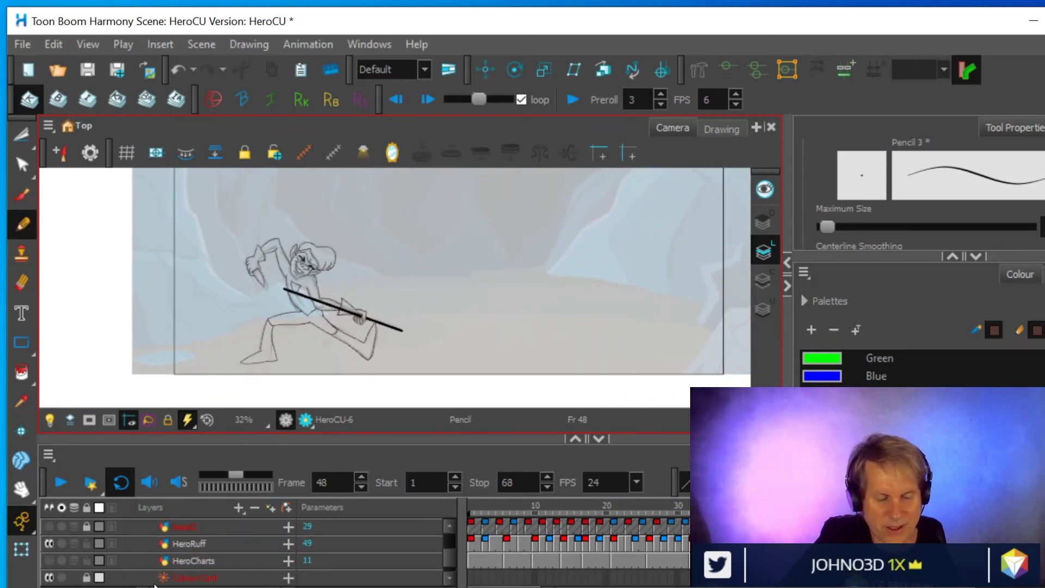
# - Hide the bg layer and reframe the character on plain white
pyautogui.click(48, 578)
pyautogui.scroll(3, 430, 256)
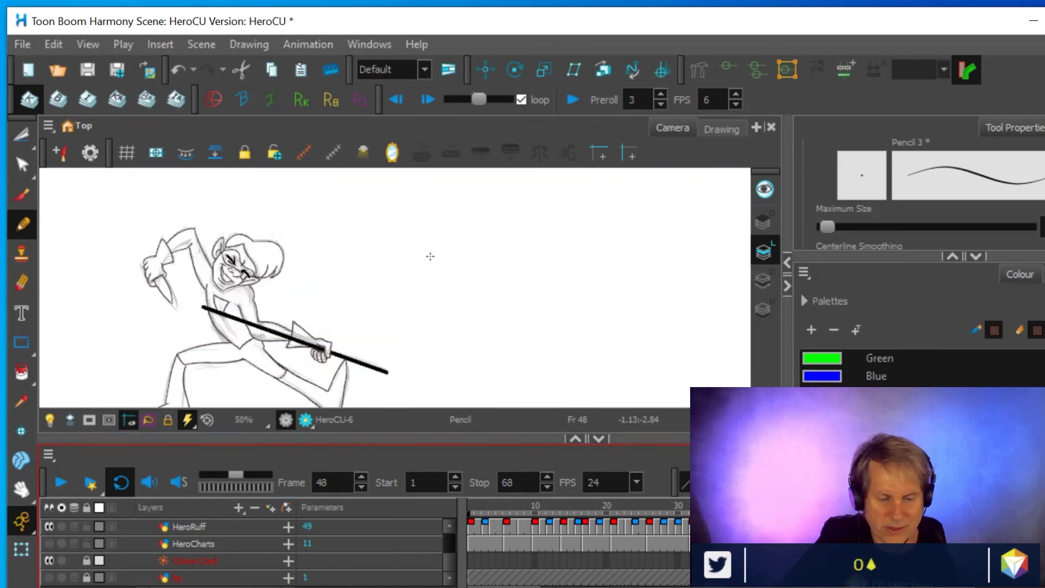
pyautogui.scroll(-1, 430, 256)
pyautogui.moveTo(438, 351); pyautogui.dragTo(484, 285)
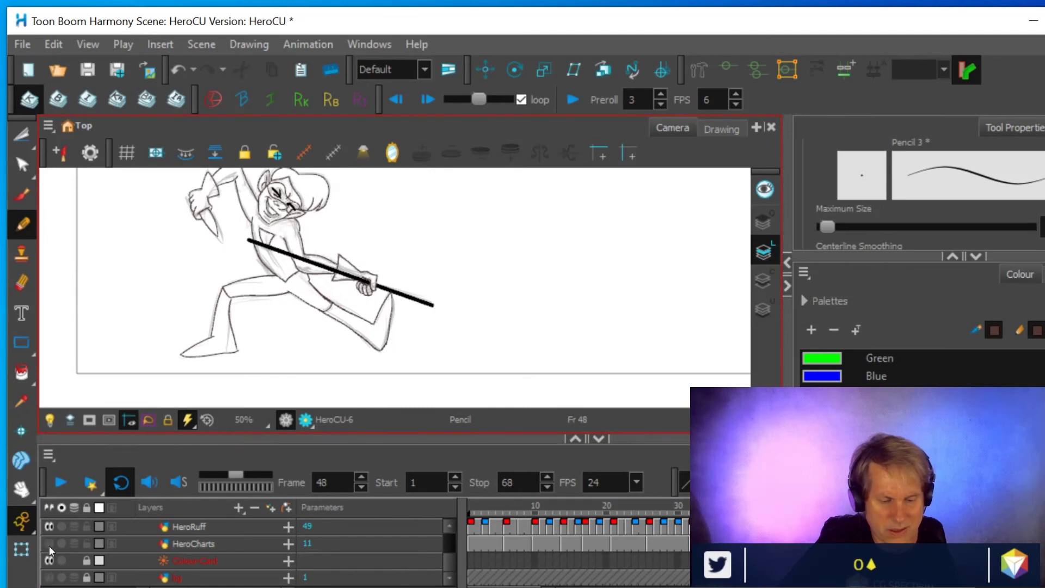
pyautogui.scroll(2, 59, 524)
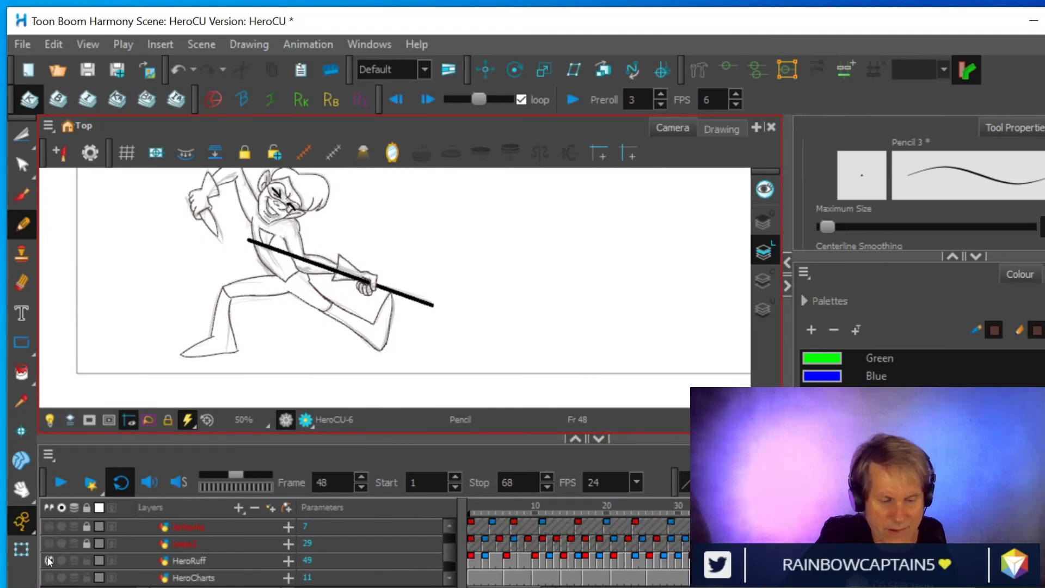
pyautogui.scroll(-2, 455, 285)
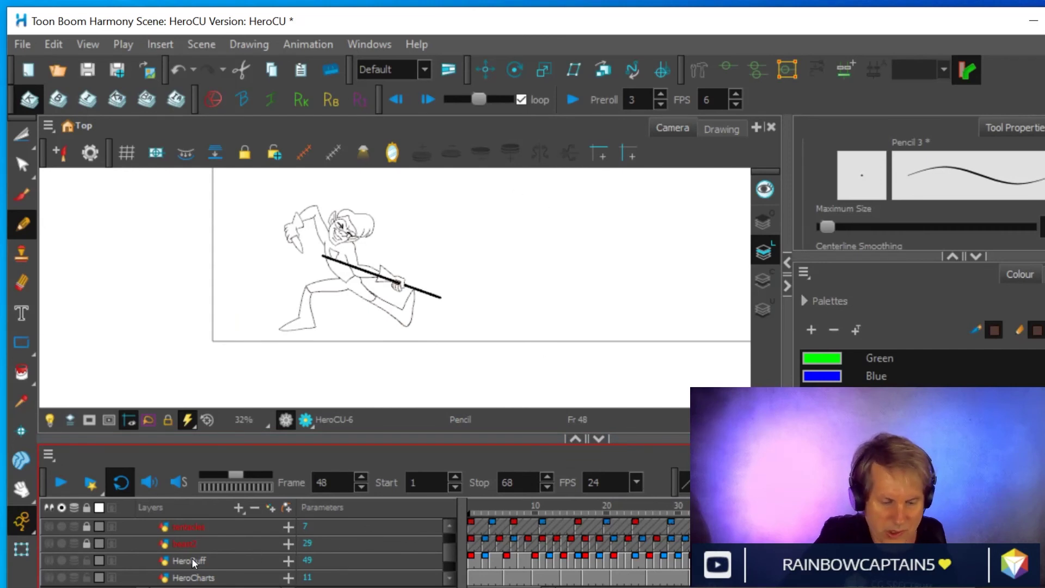
pyautogui.scroll(2, 240, 531)
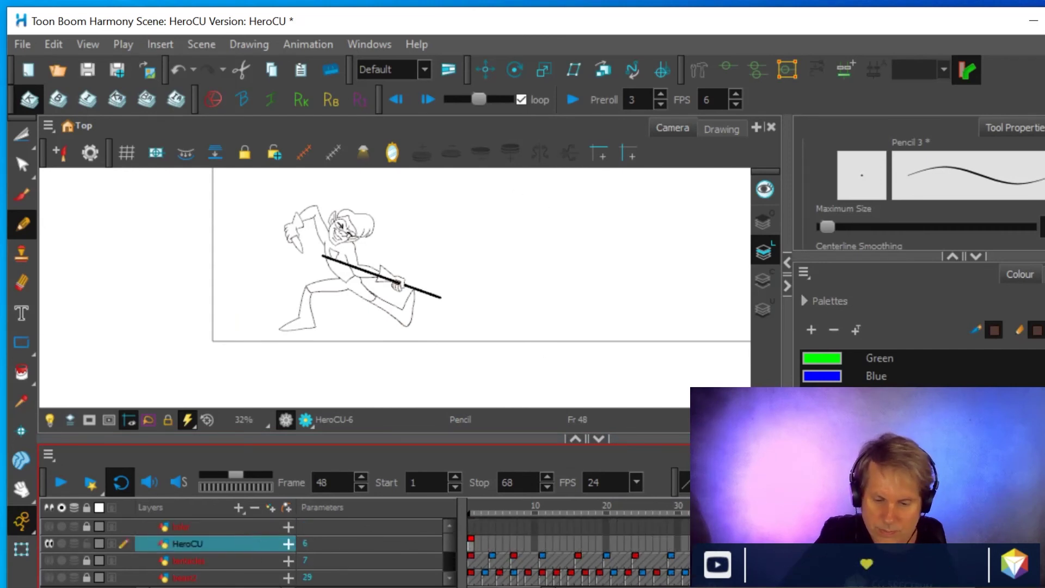
# - Play the animation backward and forward to review the motion around frames 40 and 48
pyautogui.click(400, 100)
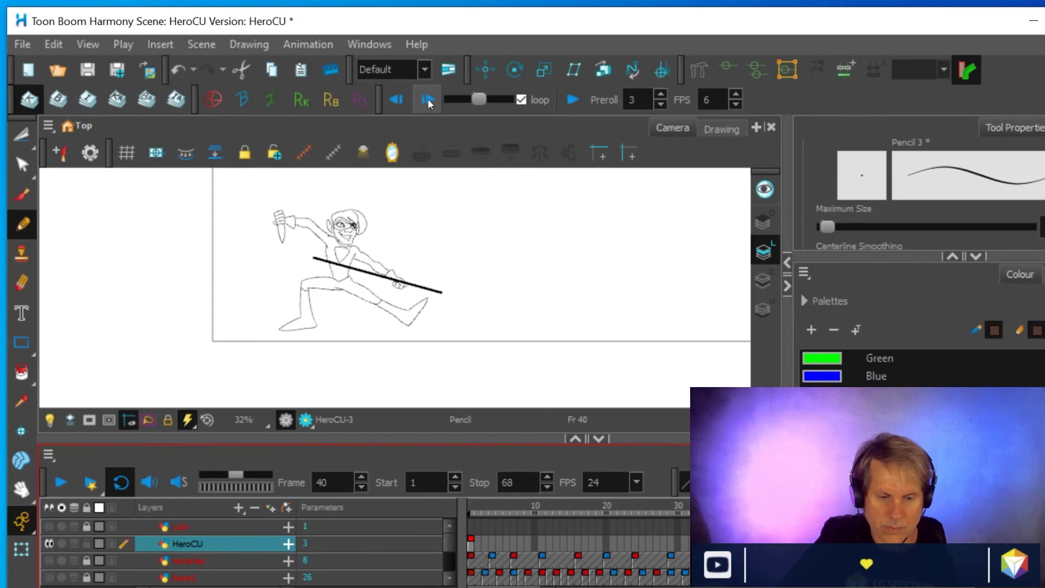
pyautogui.click(397, 100)
pyautogui.click(425, 100)
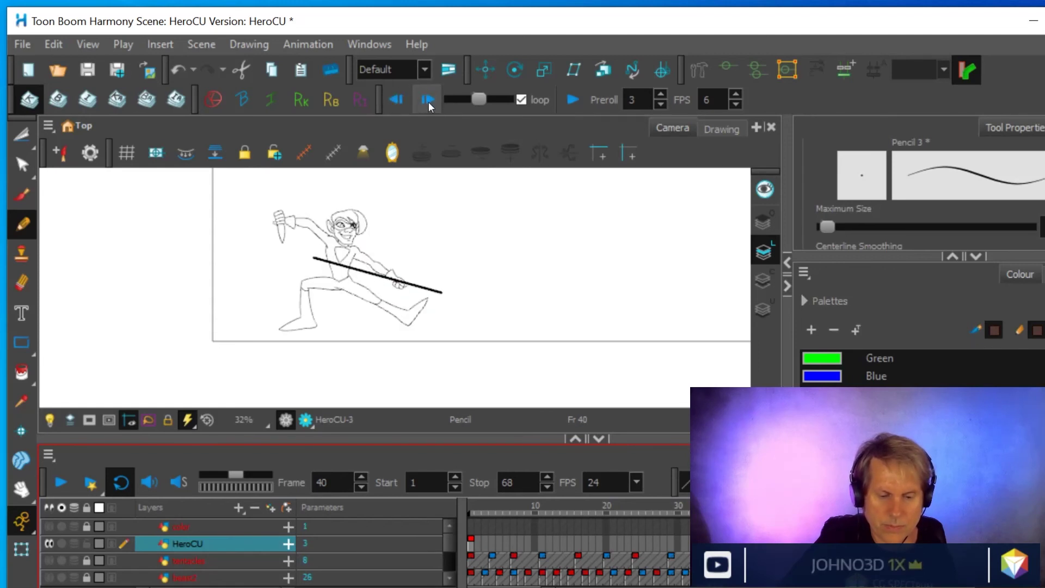
pyautogui.click(425, 99)
# - Flip between frames 40 and 48, stop on frame 48 and zoom in to 100%
pyautogui.click(420, 95)
pyautogui.click(396, 97)
pyautogui.click(426, 100)
pyautogui.click(396, 100)
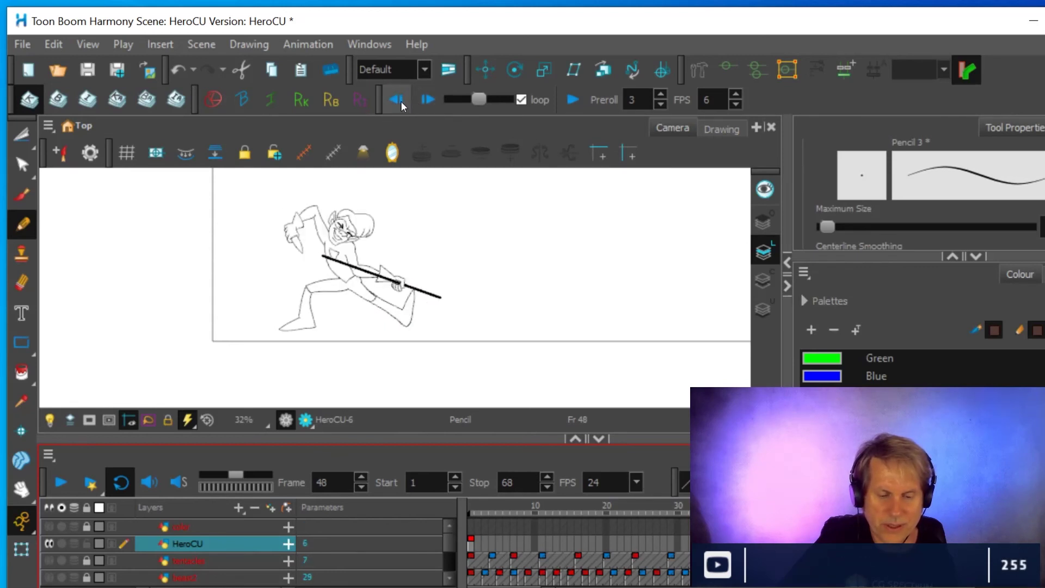
pyautogui.click(396, 100)
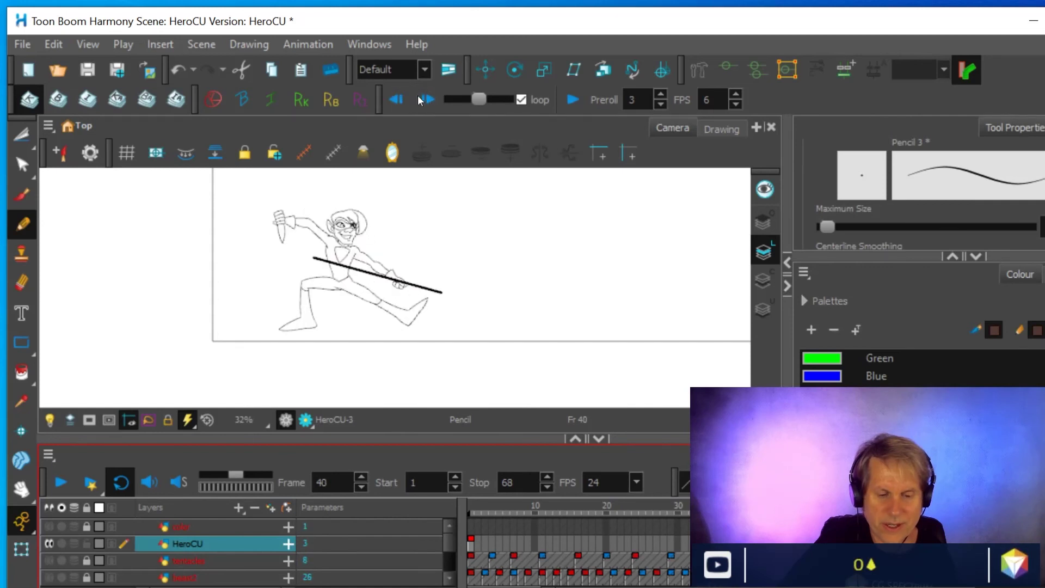
pyautogui.click(427, 100)
pyautogui.scroll(3, 450, 273)
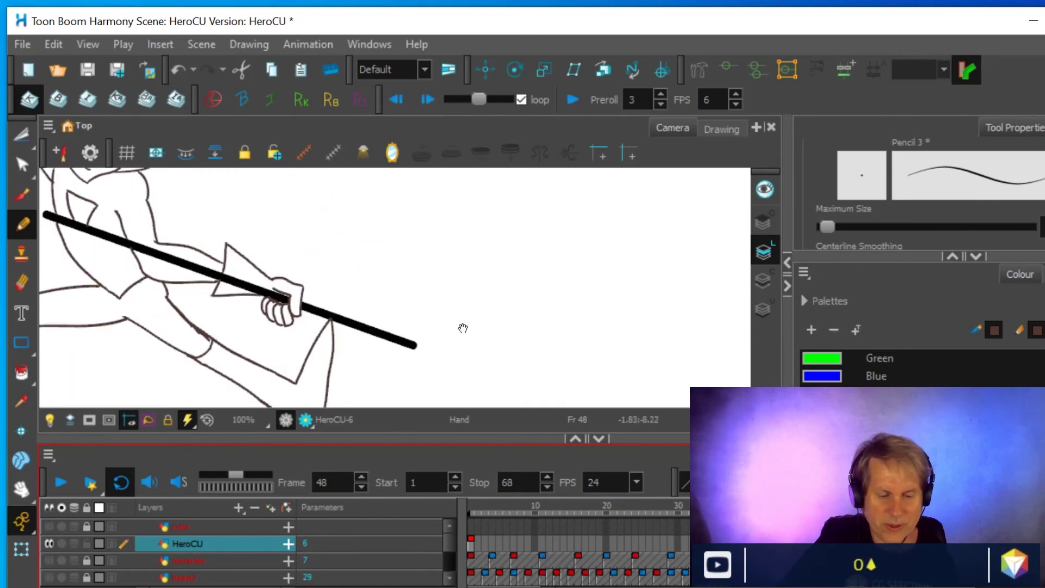
# - Pan to the legs, then lasso and delete the back leg's lines and thigh stroke with the Cutter
pyautogui.moveTo(462, 326); pyautogui.dragTo(644, 273)
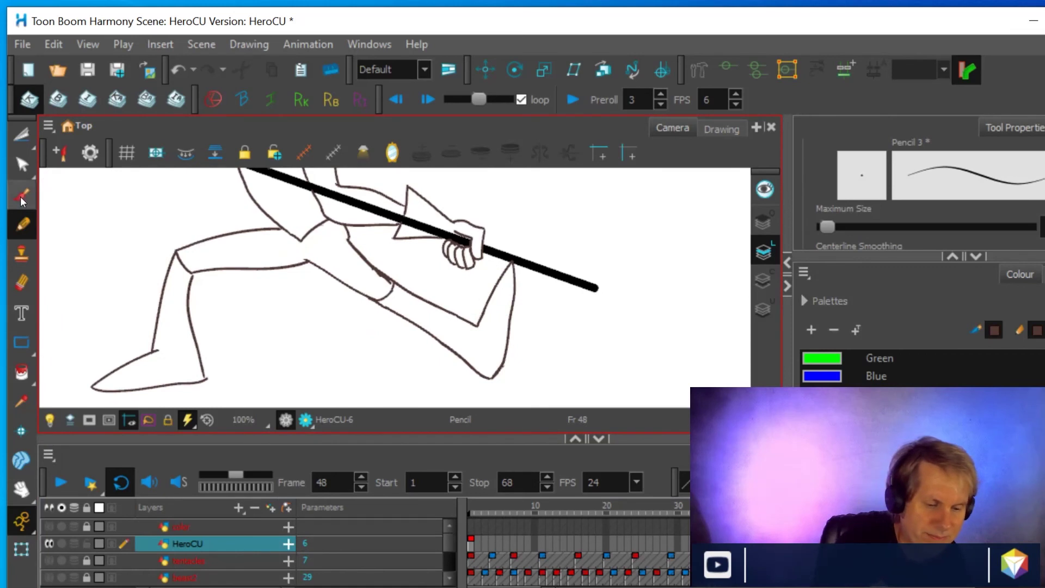
pyautogui.hotkey('alt', 'e')
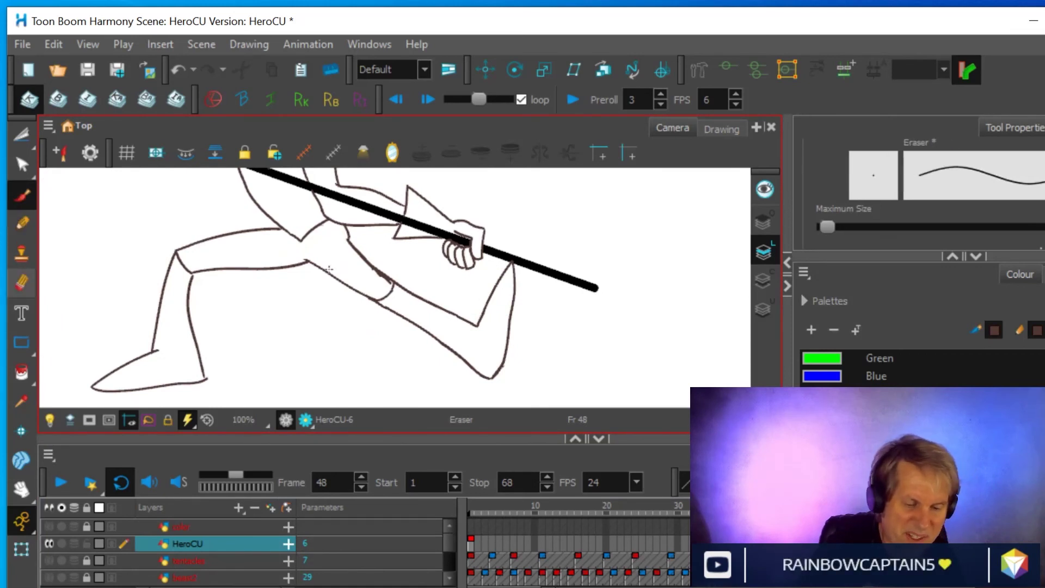
pyautogui.hotkey('alt', 't')
pyautogui.moveTo(326, 281)
pyautogui.mouseDown()
pyautogui.moveTo(303, 255)
pyautogui.moveTo(372, 280)
pyautogui.moveTo(463, 345)
pyautogui.moveTo(442, 353)
pyautogui.moveTo(364, 323)
pyautogui.moveTo(328, 287)
pyautogui.moveTo(345, 223)
pyautogui.moveTo(438, 289)
pyautogui.moveTo(420, 313)
pyautogui.moveTo(385, 296)
pyautogui.moveTo(349, 267)
pyautogui.moveTo(338, 225)
pyautogui.mouseUp()
pyautogui.press('Delete')
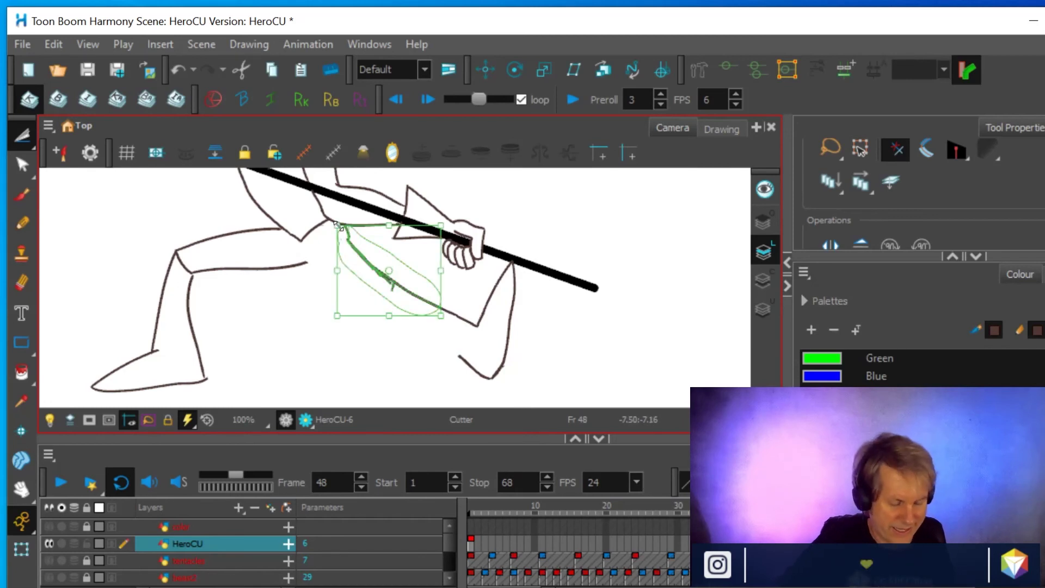
pyautogui.press('Delete')
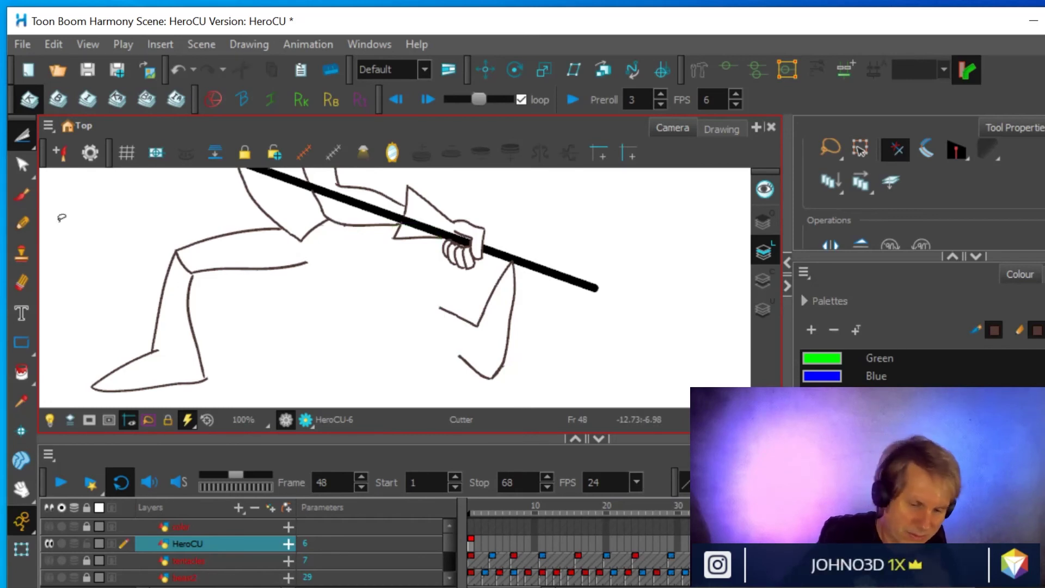
# - Erase the leftover short leg line near the knee with the Eraser
pyautogui.click(25, 217)
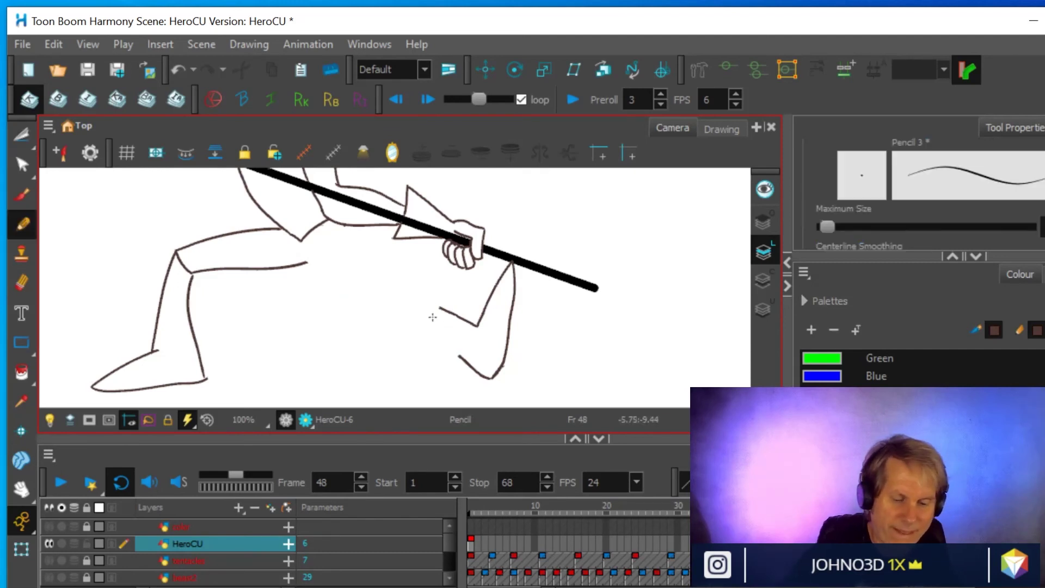
pyautogui.click(22, 284)
pyautogui.moveTo(430, 303); pyautogui.dragTo(466, 322)
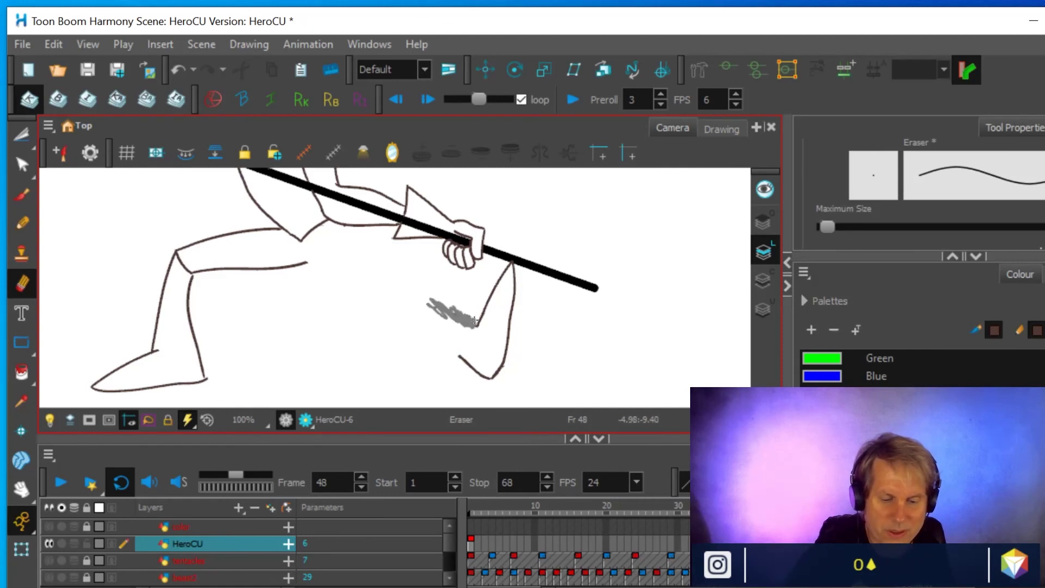
pyautogui.moveTo(475, 320); pyautogui.dragTo(476, 328)
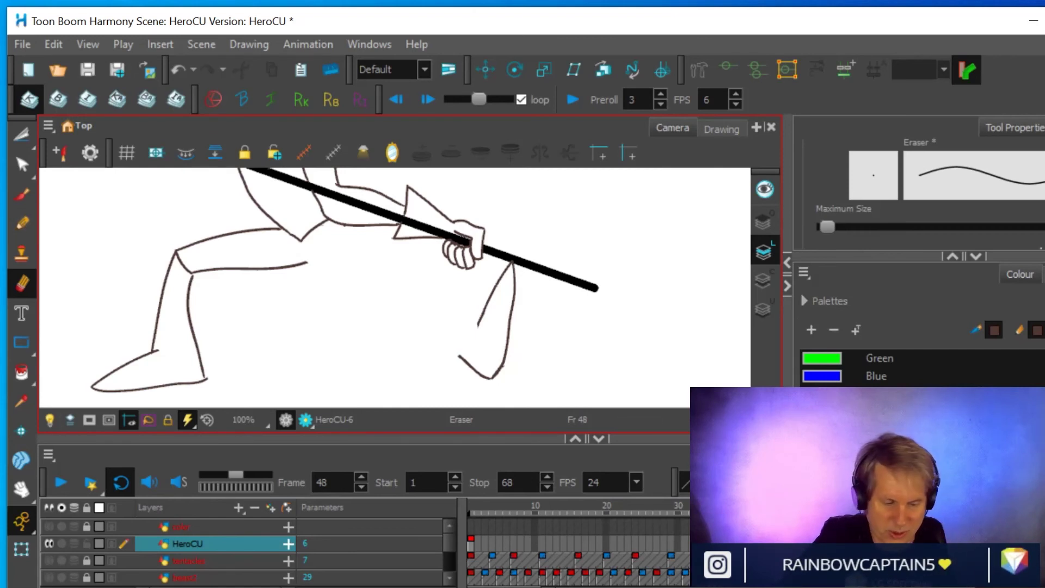
pyautogui.scroll(-2, 159, 546)
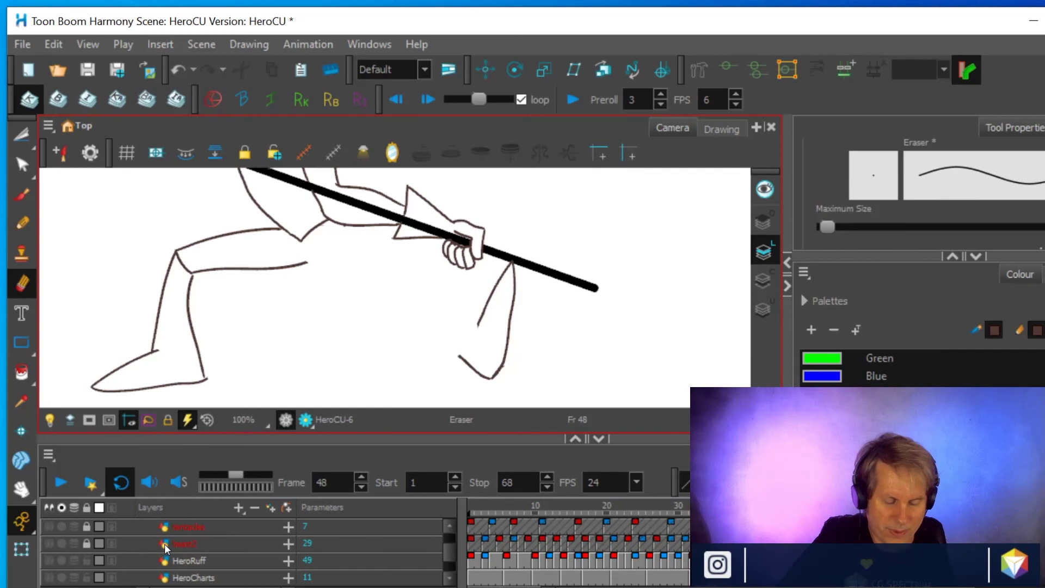
# - Show the HeroRuff rough layer and pencil the back thigh line over it
pyautogui.click(47, 558)
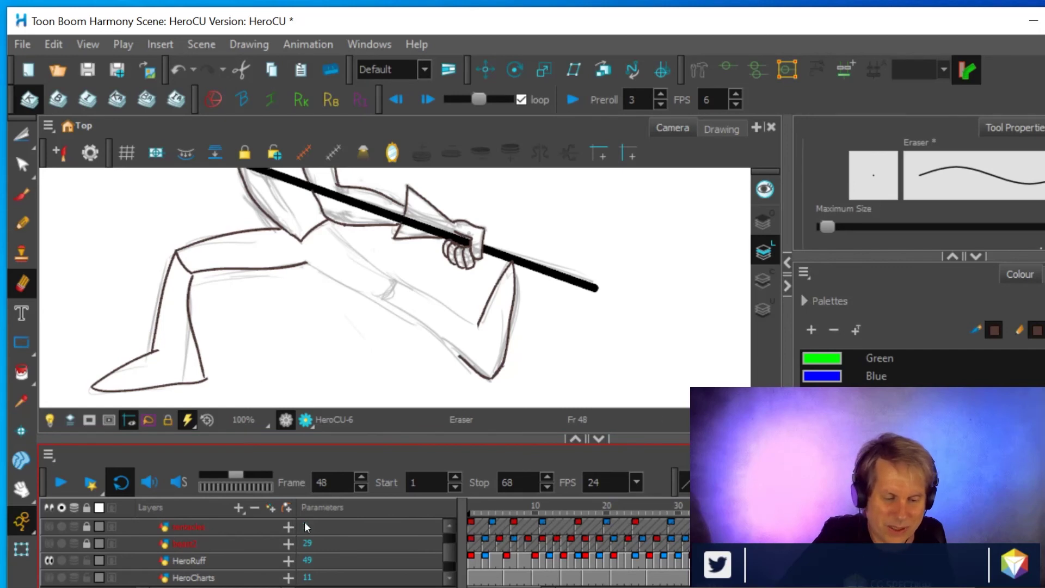
pyautogui.scroll(2, 318, 540)
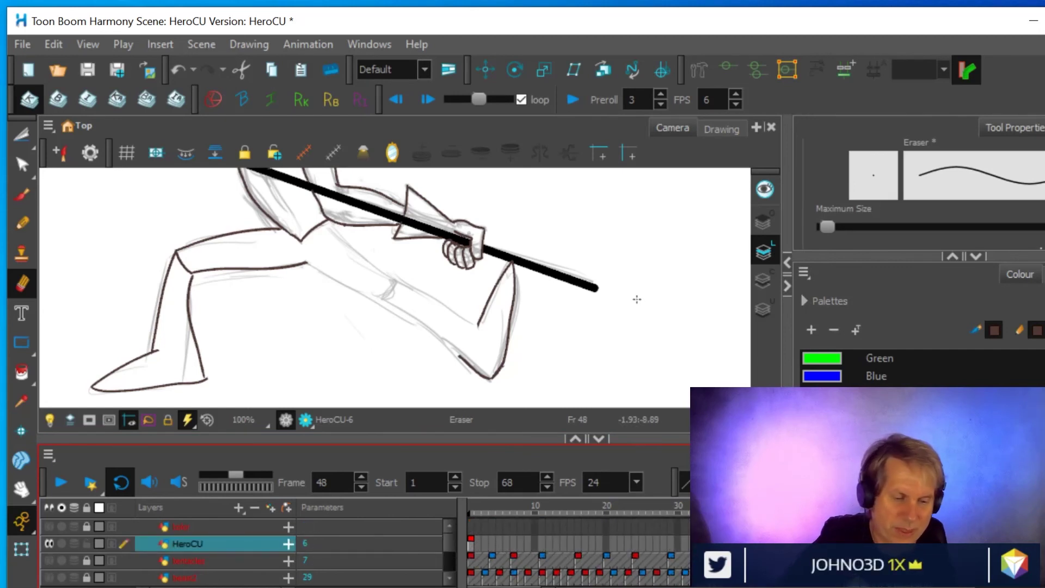
pyautogui.click(22, 224)
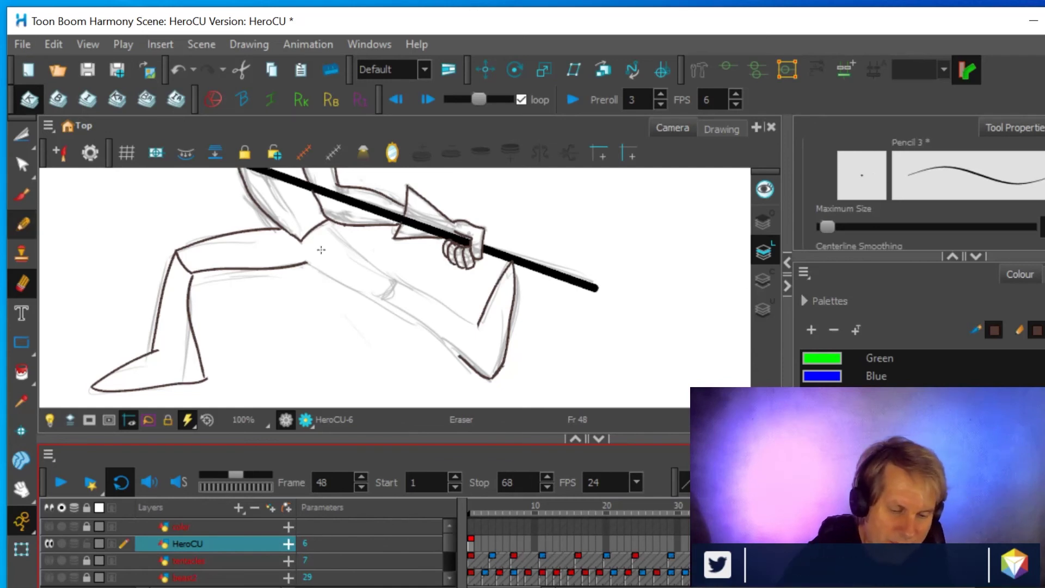
pyautogui.moveTo(309, 261); pyautogui.dragTo(355, 284)
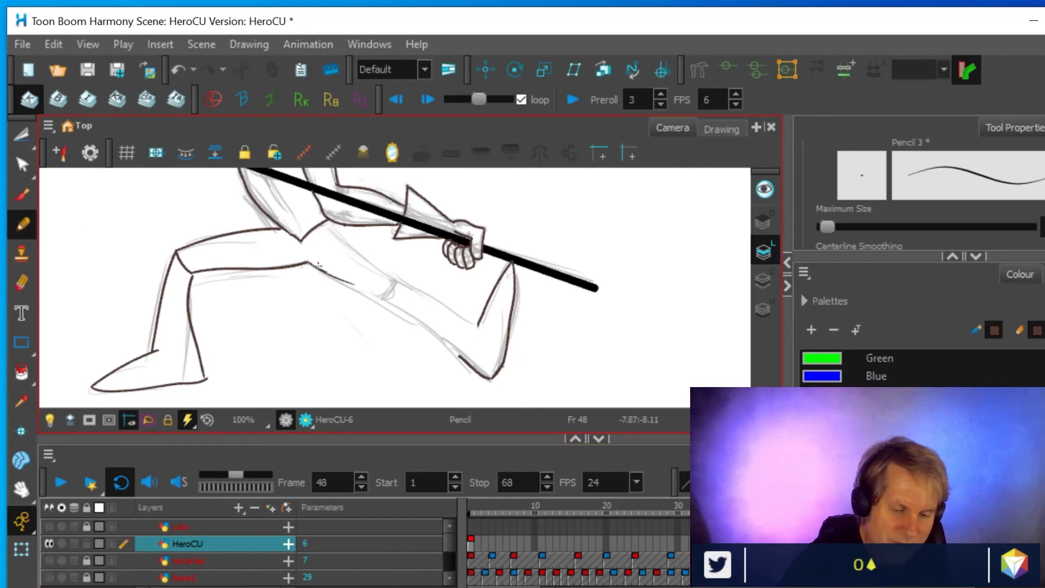
pyautogui.hotkey('ctrl', 'z')
pyautogui.moveTo(328, 270); pyautogui.dragTo(393, 294)
# - Draw the lower-leg line and upper thigh edge, then erase and redraw the line near the foot
pyautogui.moveTo(462, 355); pyautogui.dragTo(401, 305)
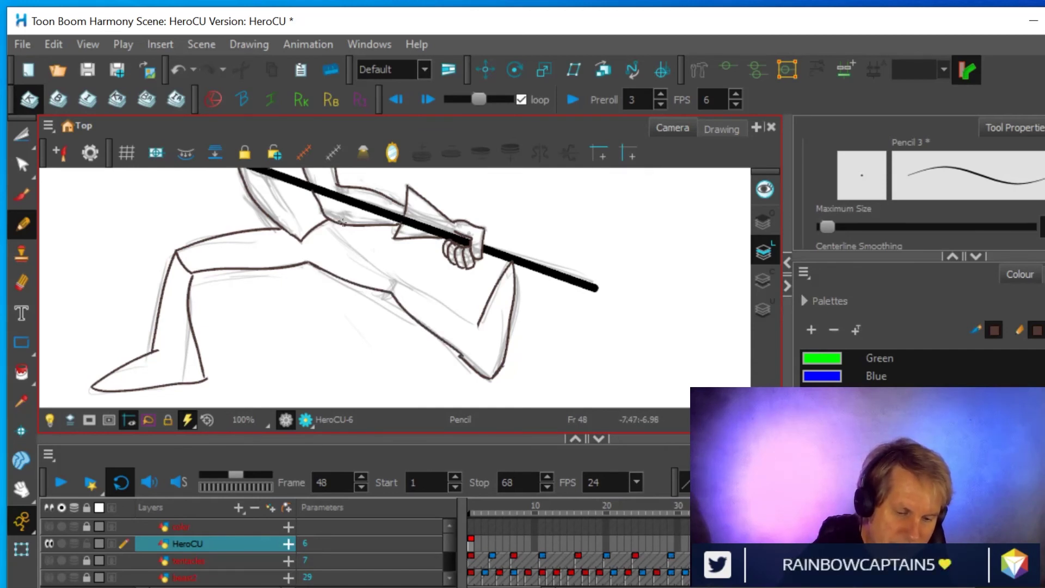
pyautogui.moveTo(396, 268); pyautogui.dragTo(455, 309)
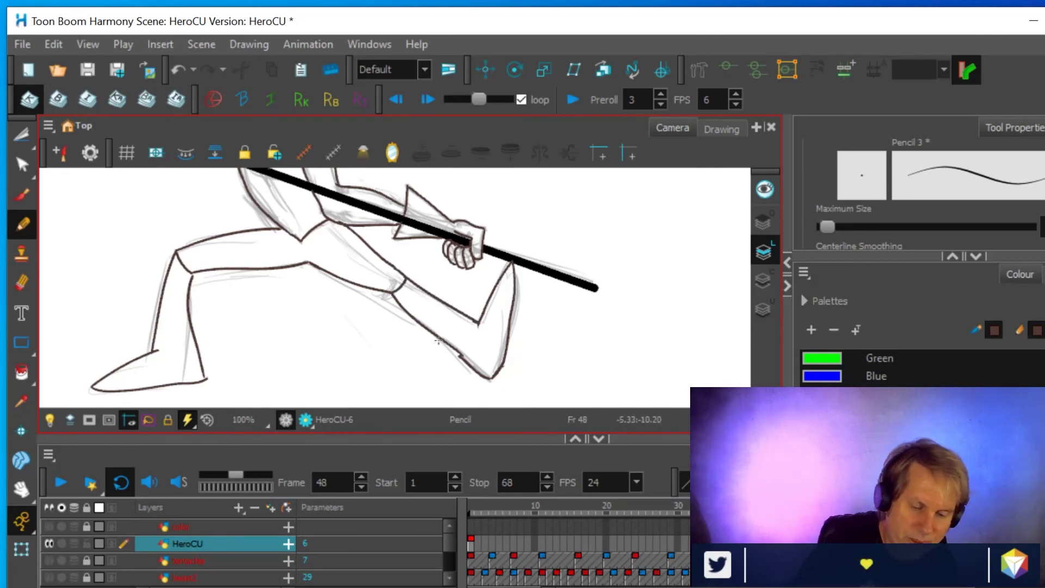
pyautogui.click(22, 282)
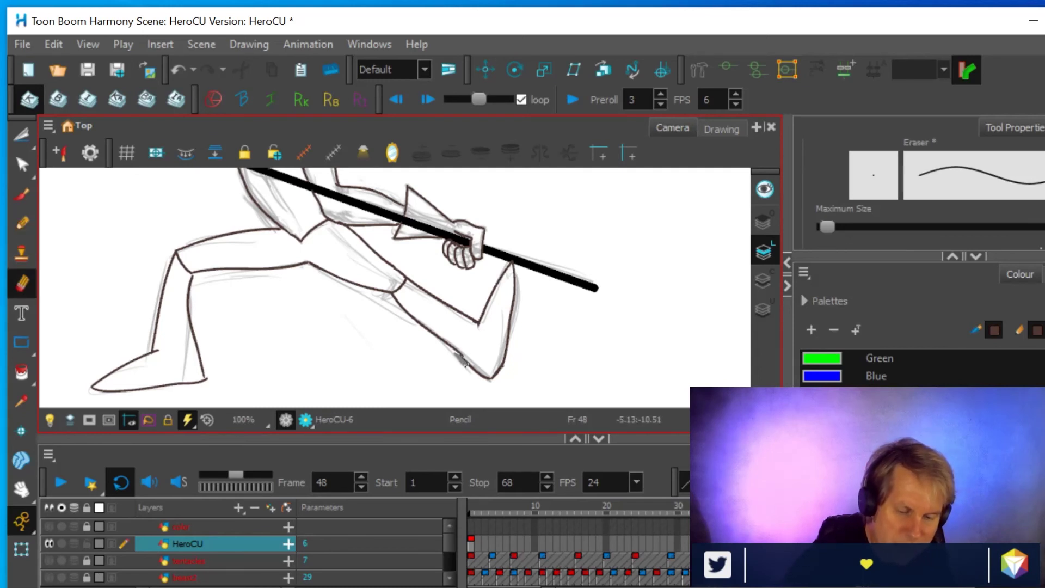
pyautogui.moveTo(474, 369); pyautogui.dragTo(457, 354)
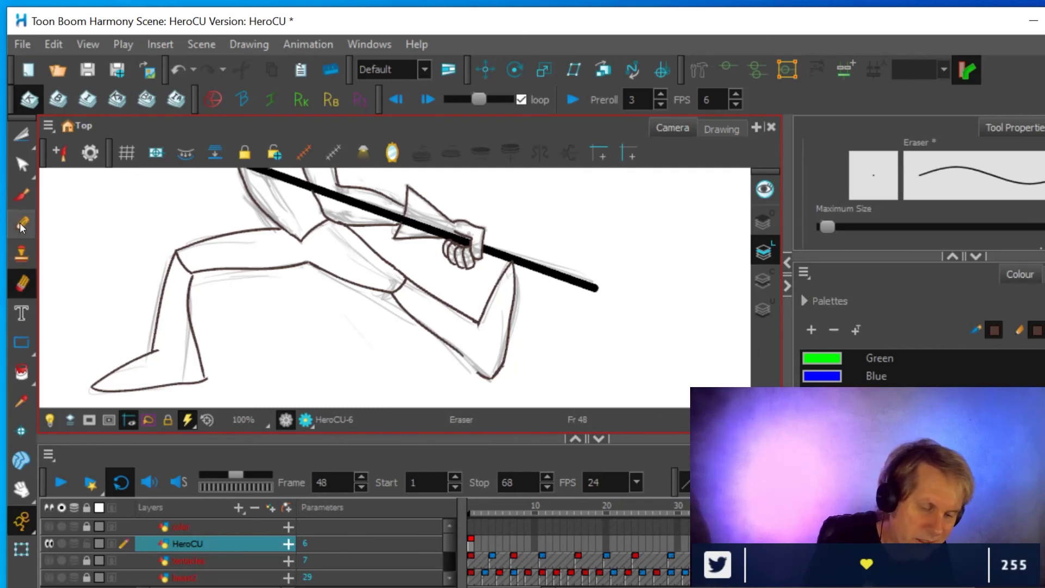
pyautogui.hotkey('alt', '/')
pyautogui.moveTo(475, 365); pyautogui.dragTo(454, 347)
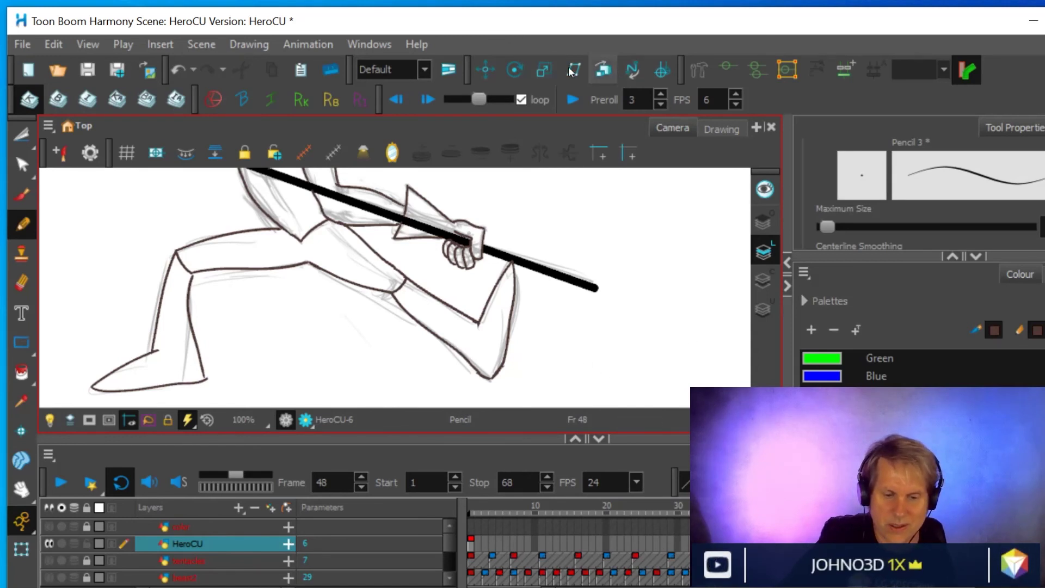
# - Flip between frames 40 and 48 several times, finishing on 48 zoomed out to about 40%
pyautogui.click(398, 102)
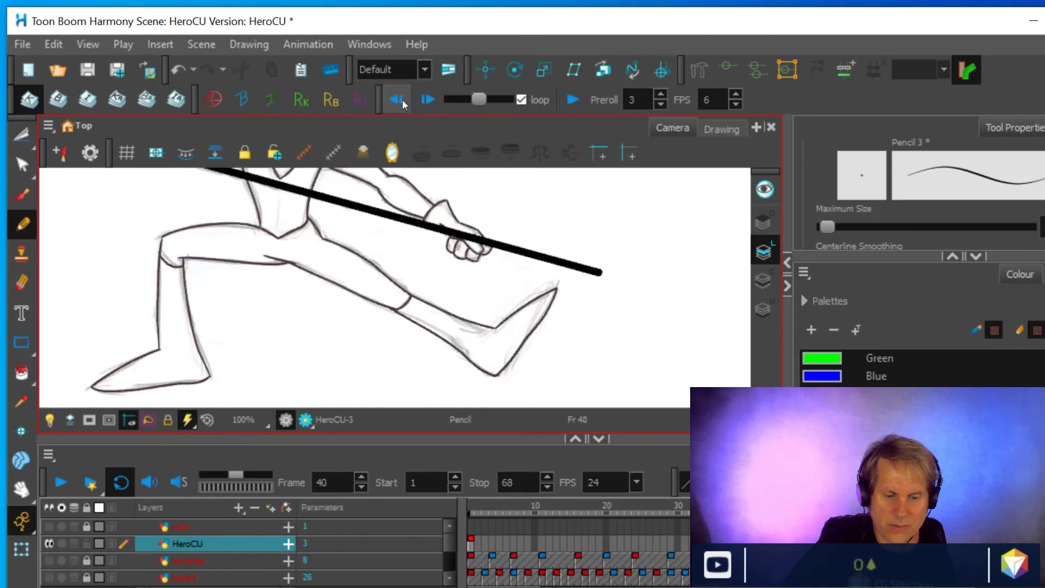
pyautogui.click(428, 100)
pyautogui.click(398, 100)
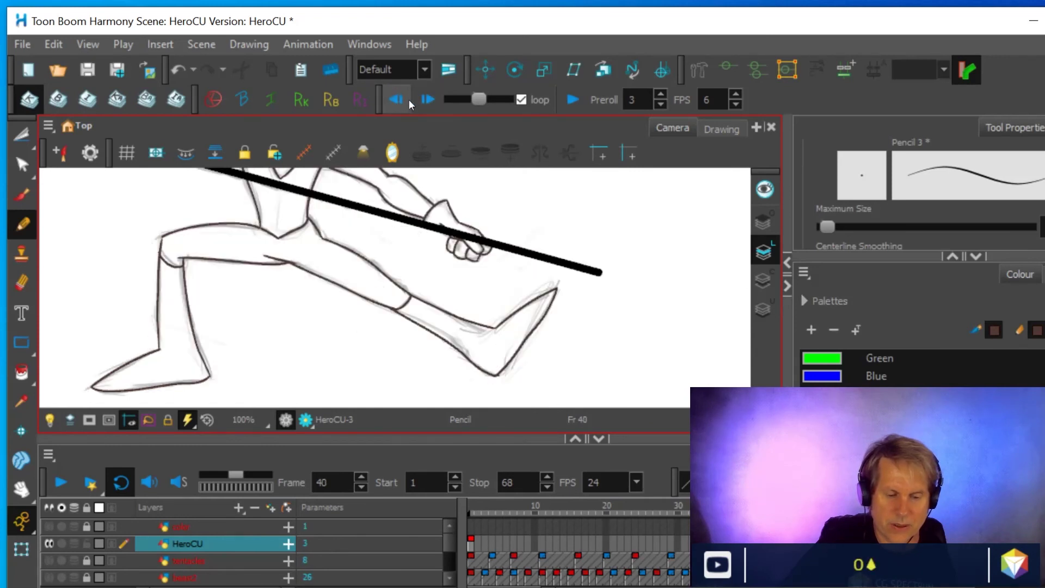
pyautogui.click(430, 99)
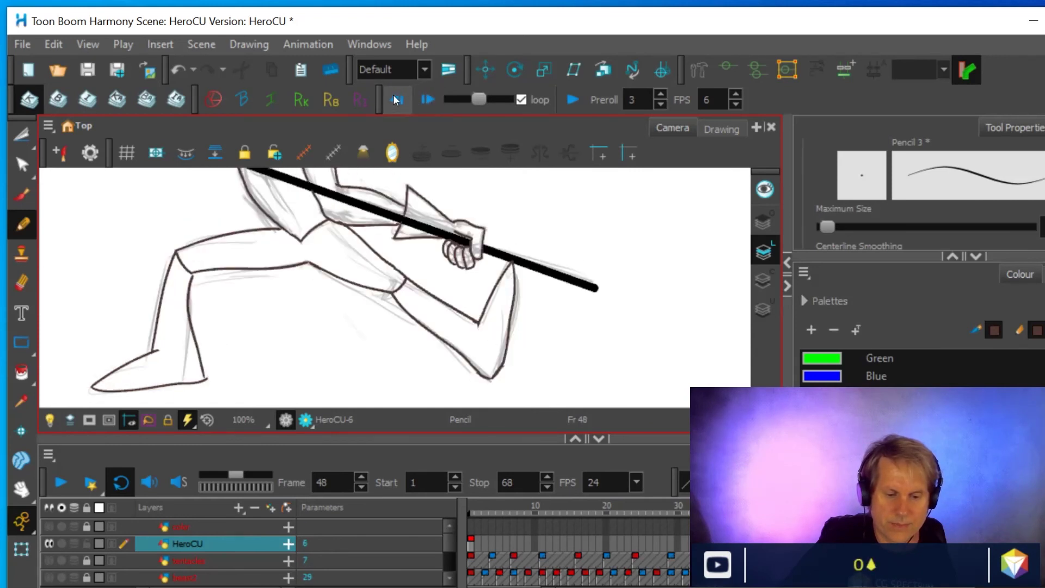
pyautogui.click(394, 98)
pyautogui.click(431, 98)
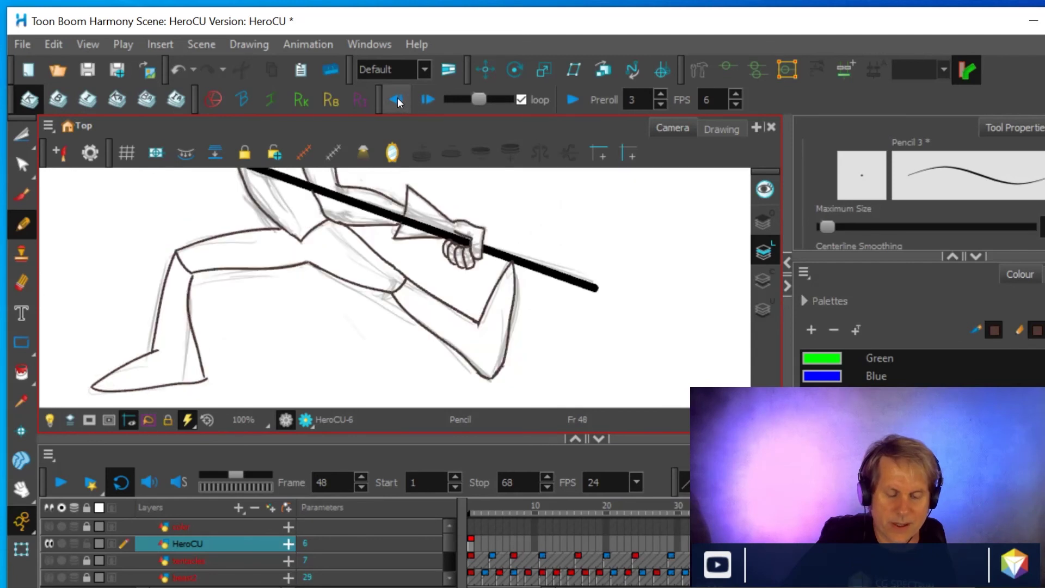
pyautogui.click(398, 100)
pyautogui.click(429, 99)
pyautogui.scroll(-5, 506, 275)
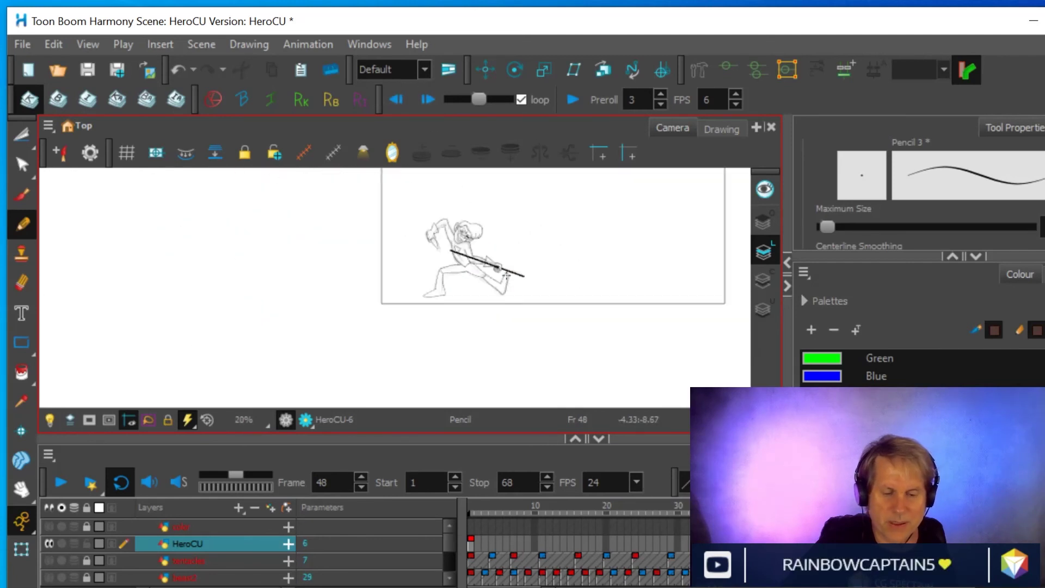
pyautogui.scroll(2, 506, 275)
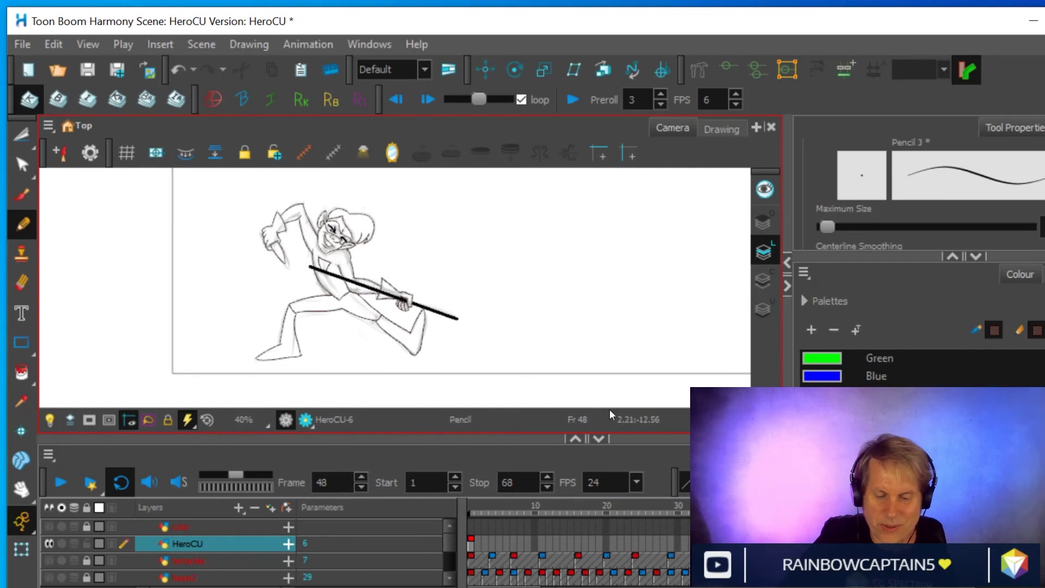
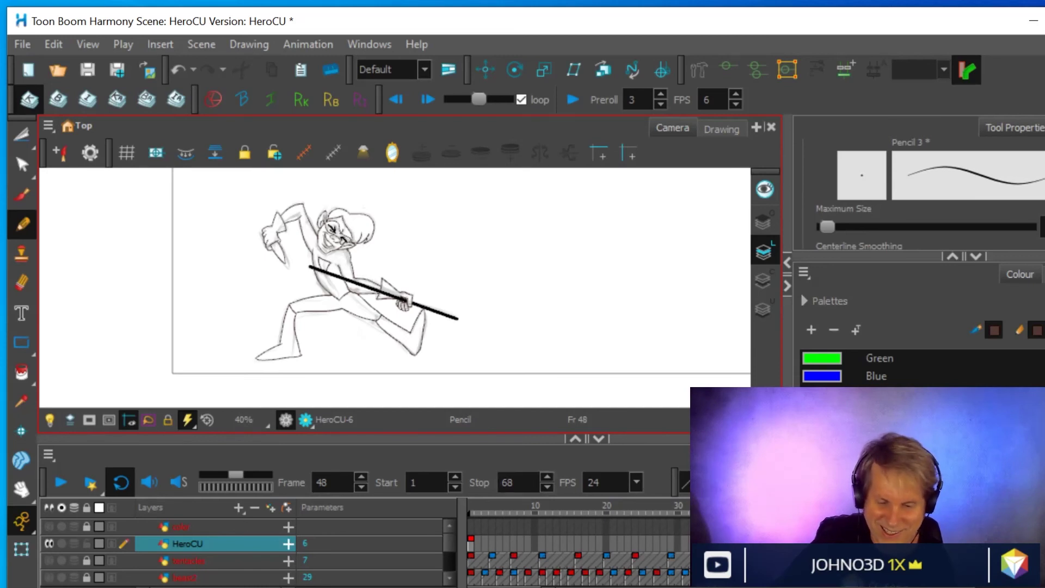
# - Scrub back to frame 1, zoom out to 25%, then scrub forward to frame 10's crouching pose
pyautogui.moveTo(803, 507)
pyautogui.mouseDown()
pyautogui.moveTo(433, 509)
pyautogui.moveTo(638, 507)
pyautogui.moveTo(599, 508)
pyautogui.mouseUp()
pyautogui.press('space')
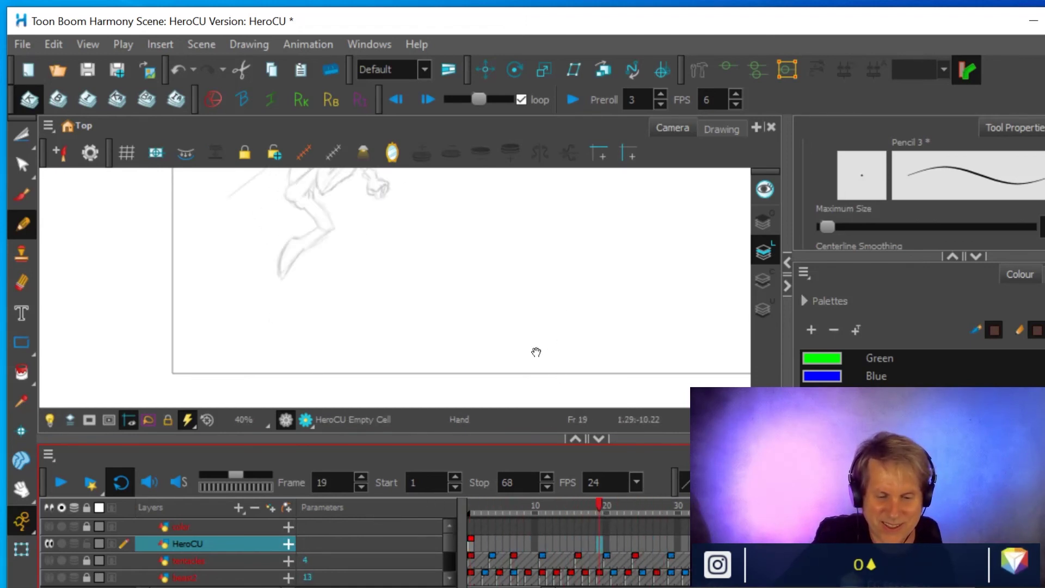
pyautogui.scroll(-2, 537, 324)
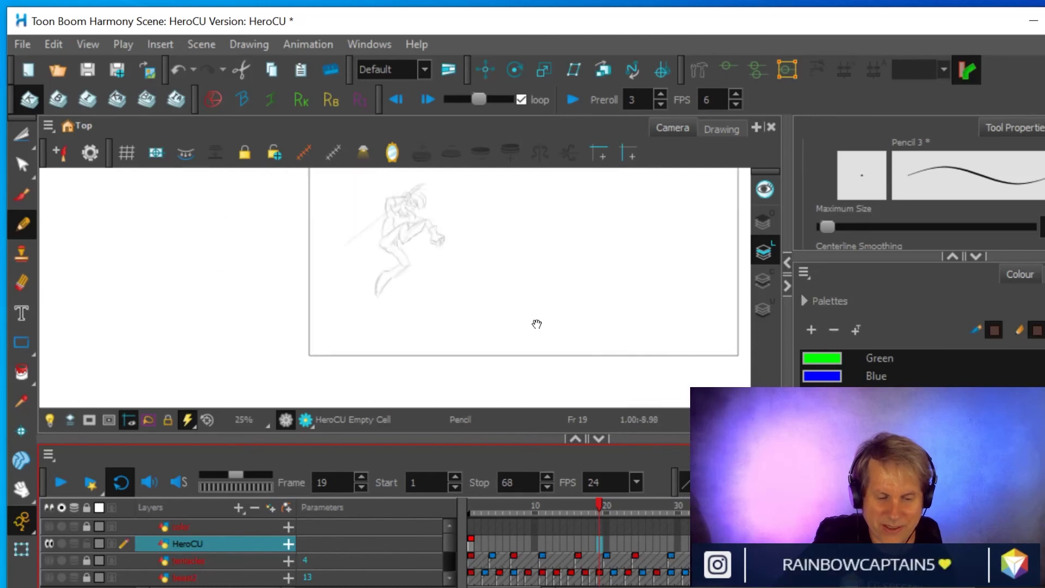
pyautogui.moveTo(497, 244)
pyautogui.mouseDown()
pyautogui.moveTo(390, 322)
pyautogui.moveTo(358, 299)
pyautogui.mouseUp()
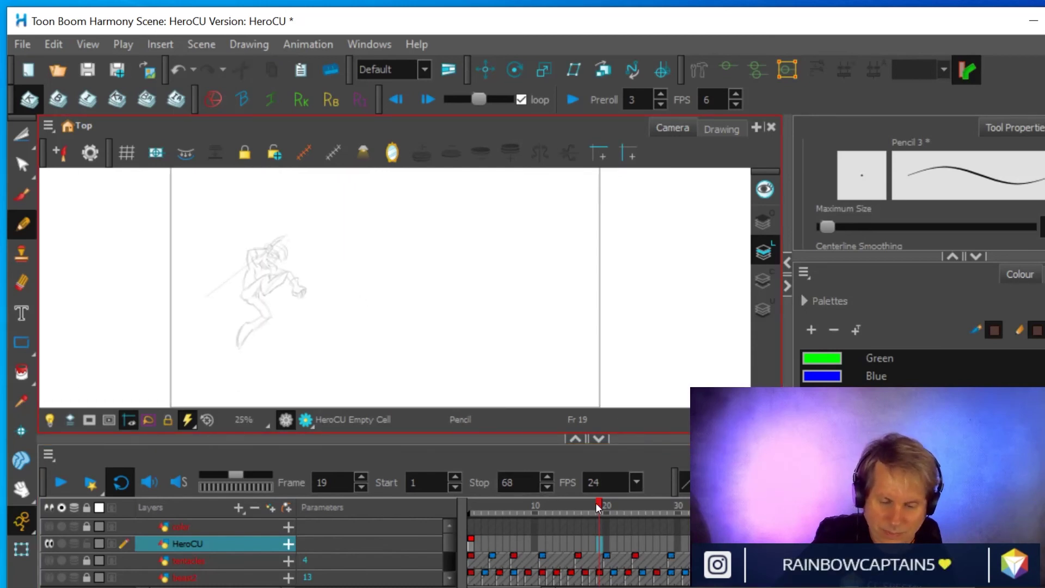
pyautogui.moveTo(603, 507)
pyautogui.mouseDown()
pyautogui.moveTo(907, 506)
pyautogui.moveTo(461, 525)
pyautogui.moveTo(550, 526)
pyautogui.moveTo(534, 539)
pyautogui.mouseUp()
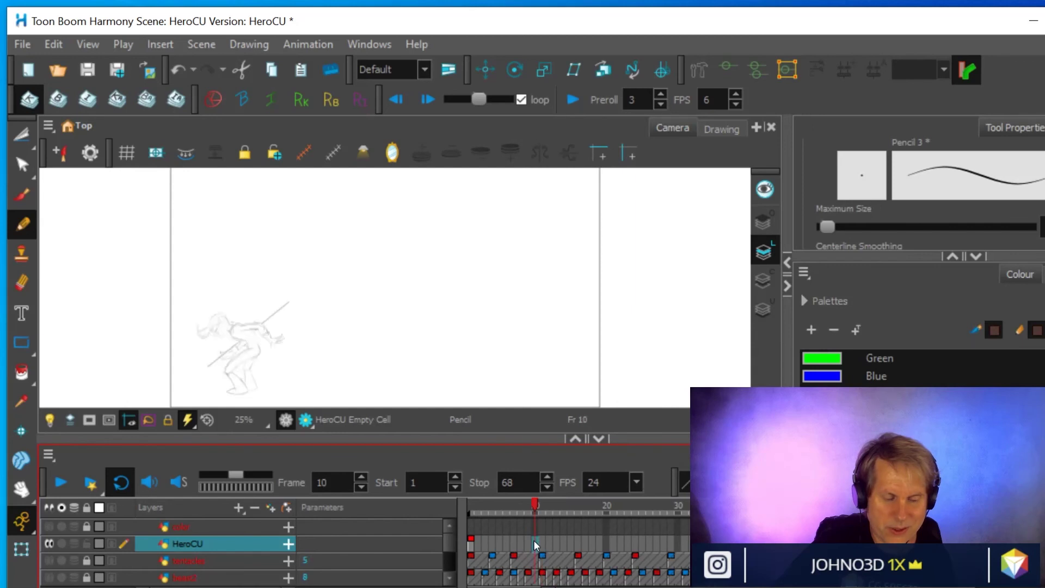
# - Centre the crouching figure at 50% and draw a clean Pencil line along the shin
pyautogui.scroll(2, 363, 332)
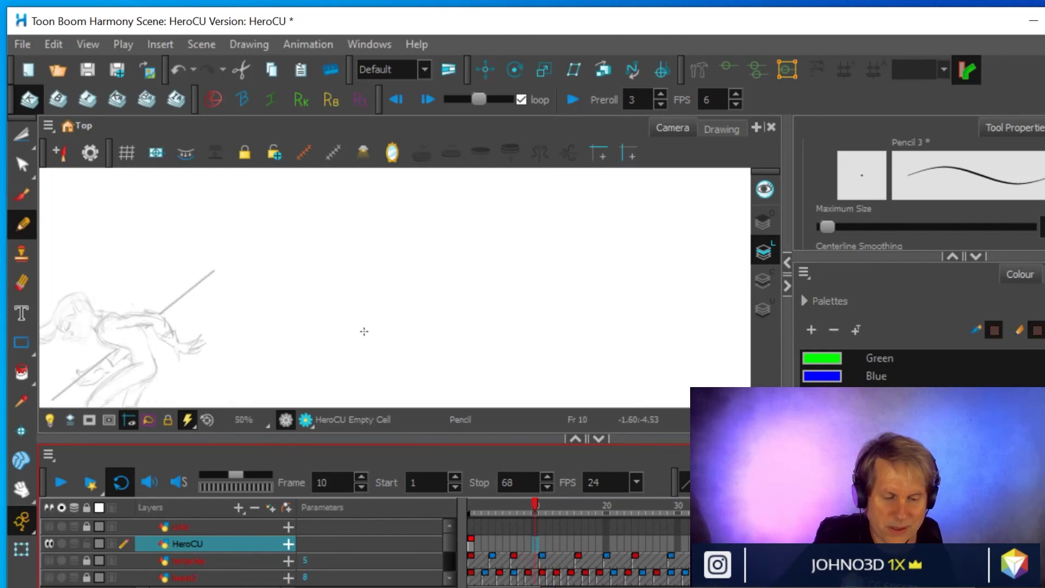
pyautogui.moveTo(378, 317); pyautogui.dragTo(583, 252)
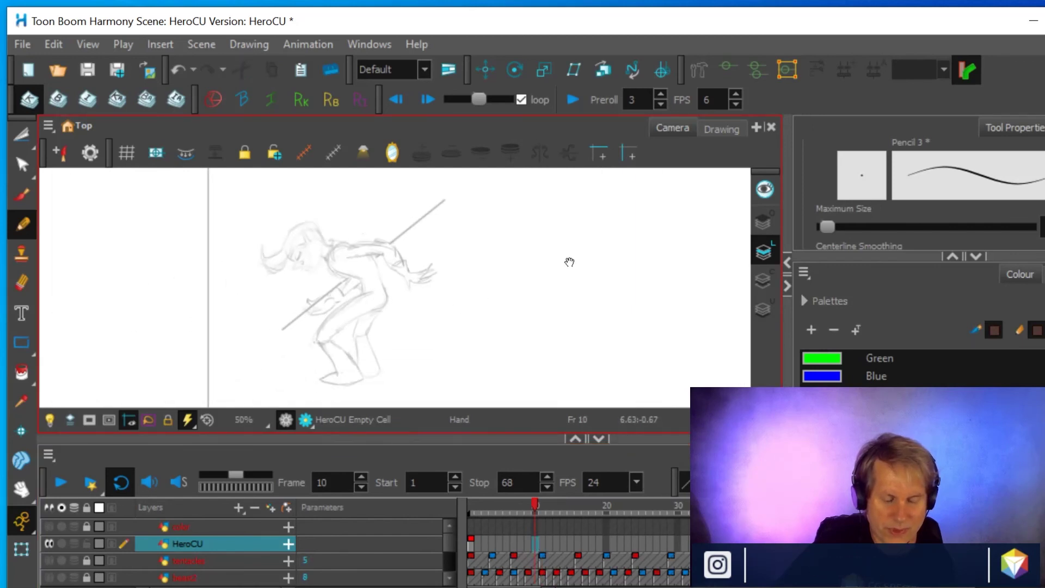
pyautogui.scroll(1, 481, 338)
pyautogui.scroll(-1, 498, 280)
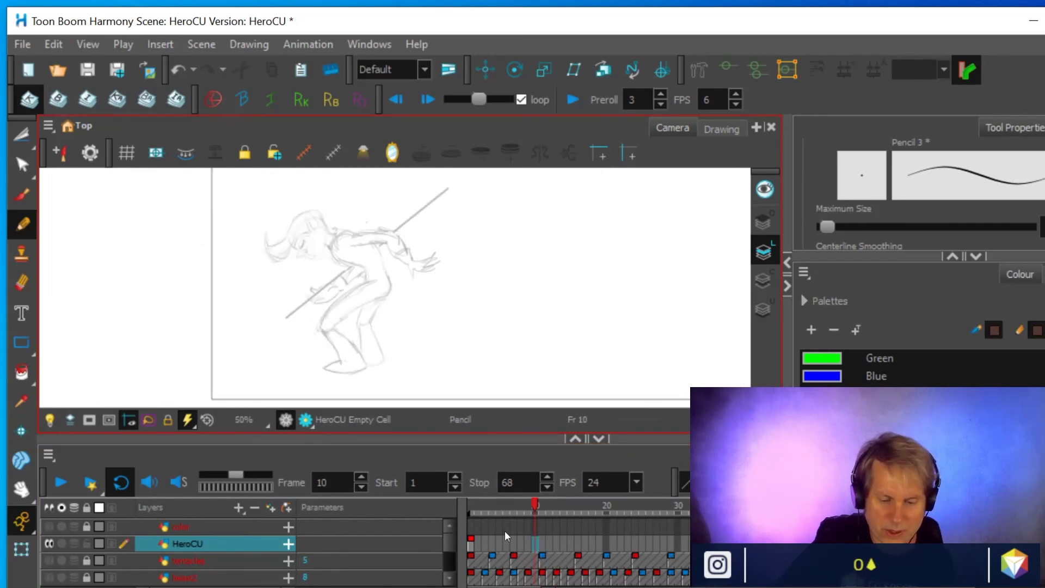
pyautogui.click(531, 540)
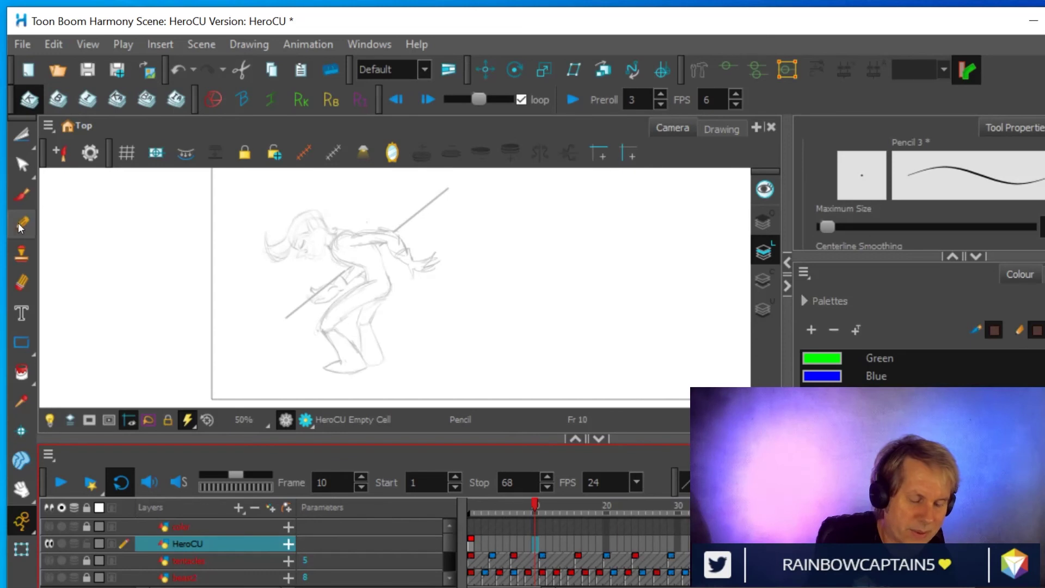
pyautogui.moveTo(339, 359); pyautogui.dragTo(323, 330)
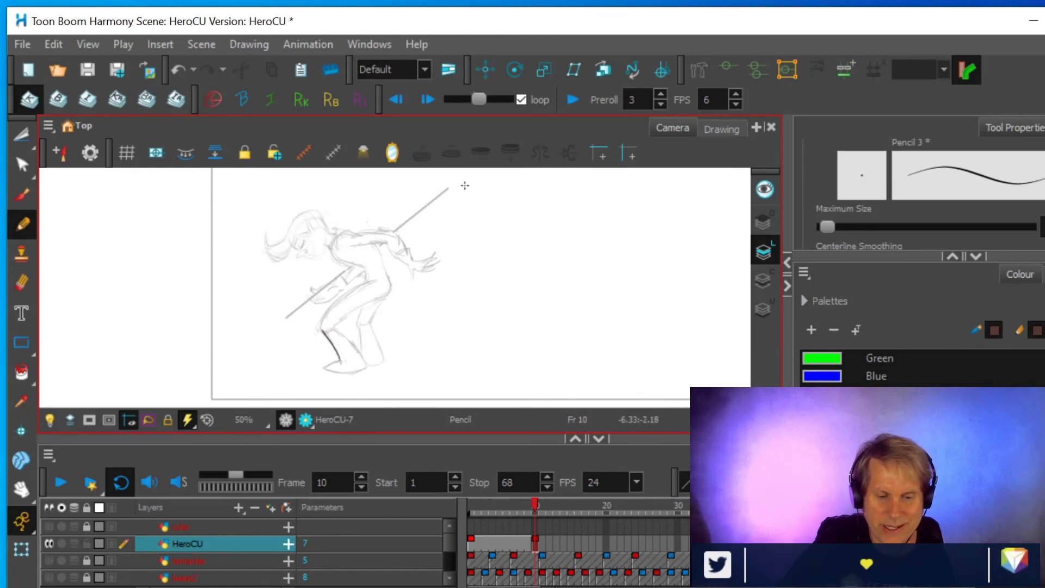
# - Flip repeatedly between the frame 1 and frame 10 drawings to compare poses, ending on frame 10
pyautogui.click(397, 99)
pyautogui.click(427, 100)
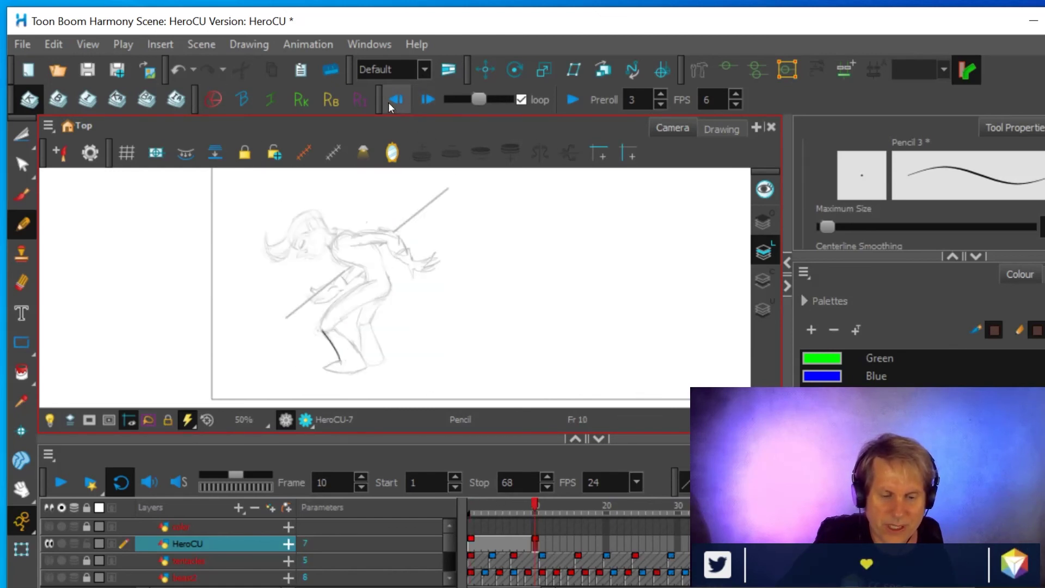
pyautogui.click(399, 99)
pyautogui.click(427, 99)
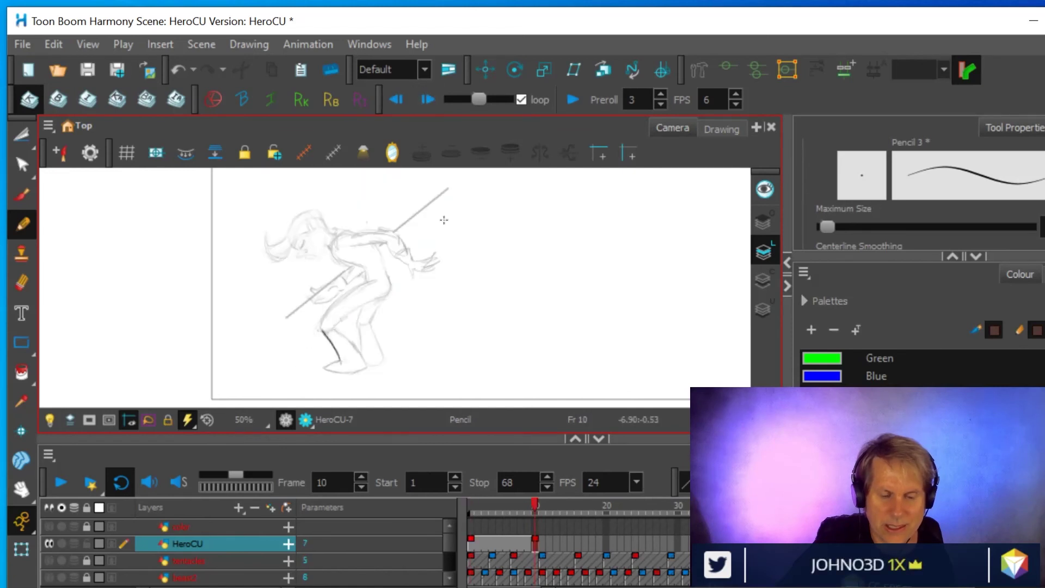
pyautogui.press('space')
pyautogui.moveTo(540, 268); pyautogui.dragTo(547, 305)
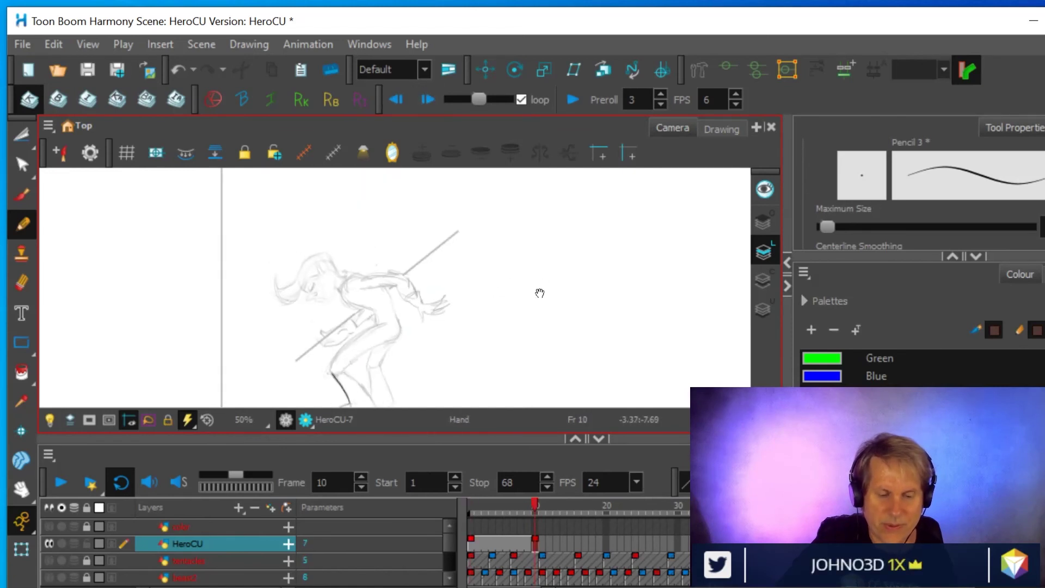
pyautogui.click(399, 100)
pyautogui.press('space')
pyautogui.moveTo(486, 231); pyautogui.dragTo(492, 261)
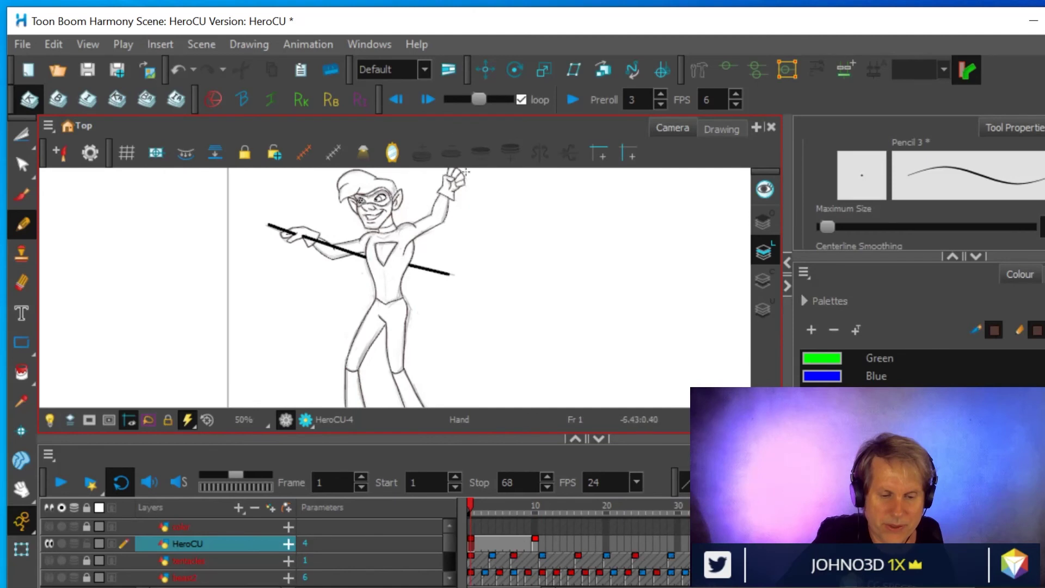
pyautogui.click(427, 99)
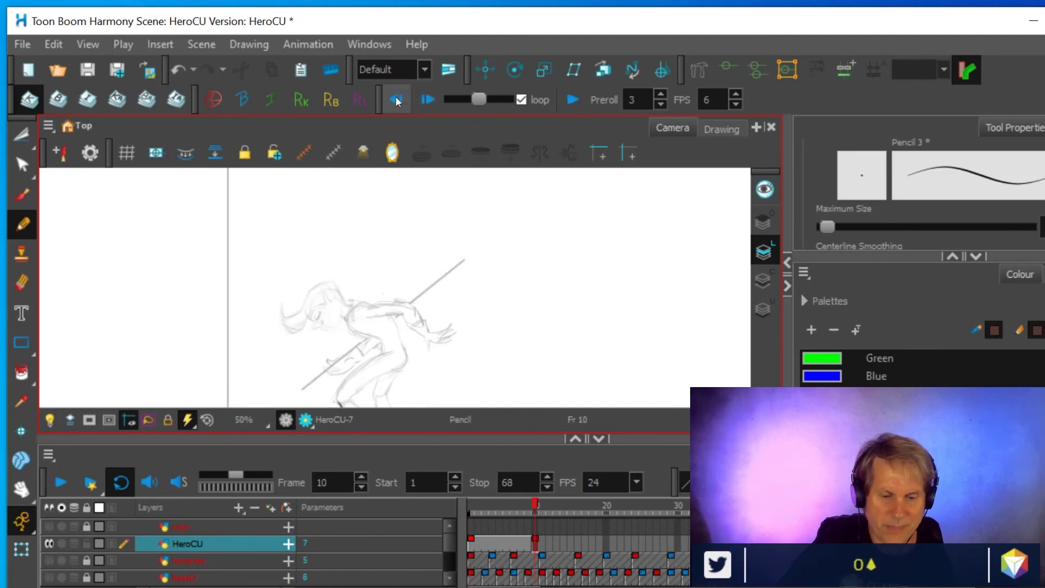
pyautogui.click(396, 99)
pyautogui.click(427, 99)
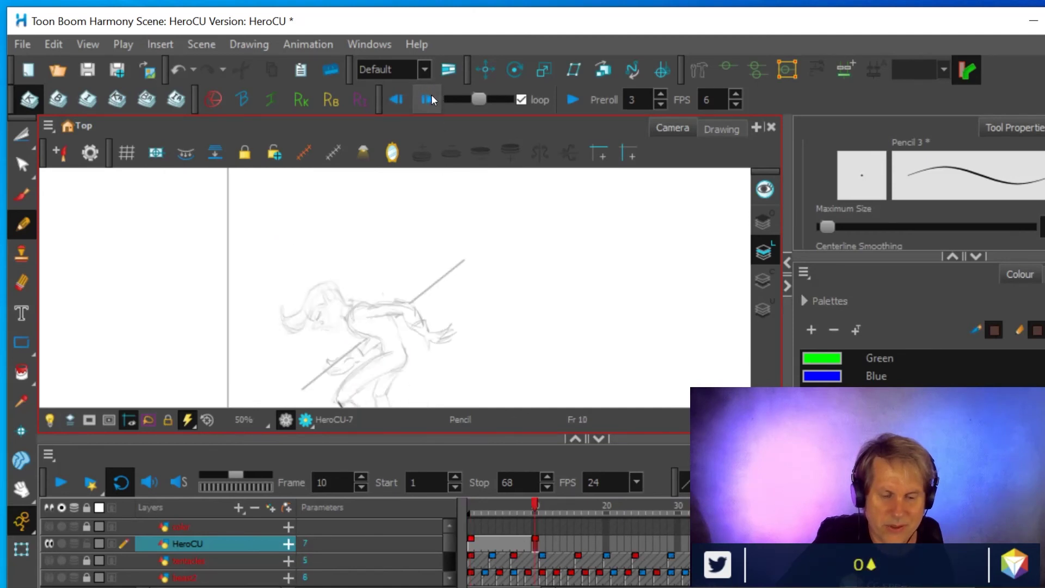
pyautogui.click(397, 99)
pyautogui.click(426, 99)
# - With the Cutter on frame 1, lasso the hero's clean ear
pyautogui.click(21, 135)
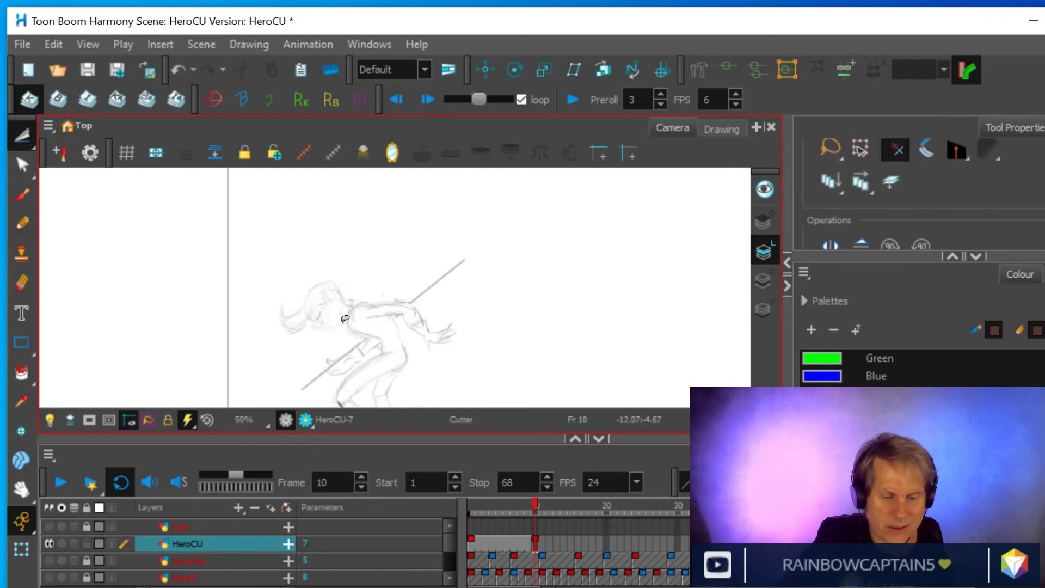
pyautogui.scroll(4, 341, 300)
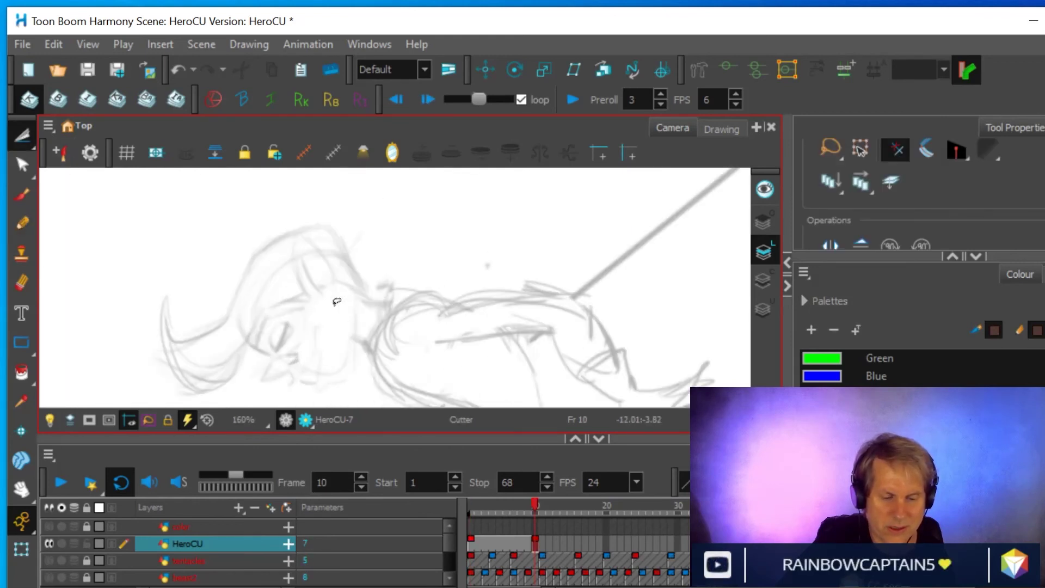
pyautogui.click(397, 100)
pyautogui.moveTo(460, 287)
pyautogui.mouseDown()
pyautogui.moveTo(370, 318)
pyautogui.moveTo(361, 366)
pyautogui.mouseUp()
pyautogui.moveTo(388, 283); pyautogui.dragTo(361, 377)
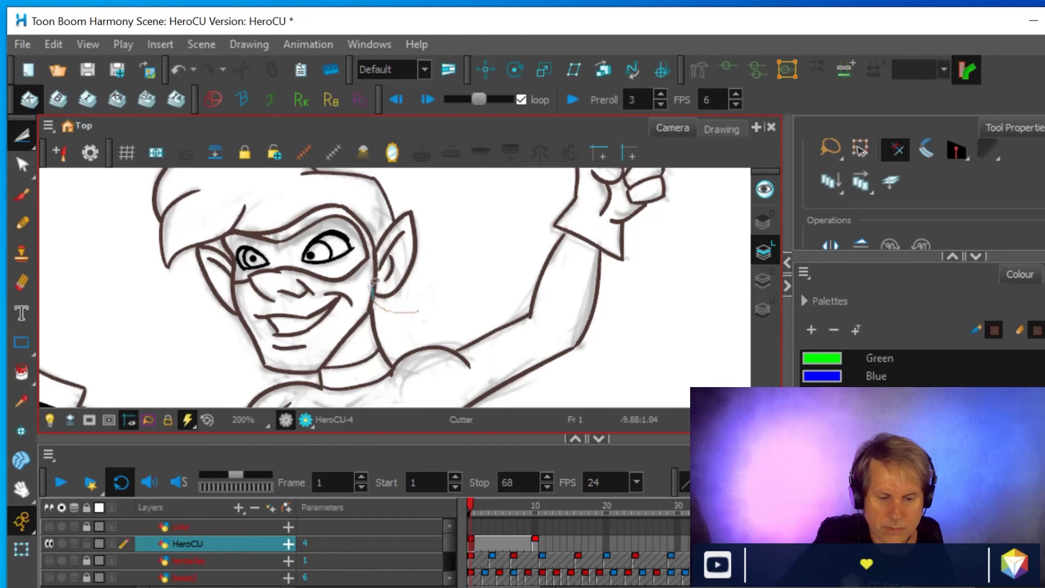
pyautogui.moveTo(370, 239)
pyautogui.mouseDown()
pyautogui.moveTo(405, 200)
pyautogui.moveTo(429, 205)
pyautogui.moveTo(444, 249)
pyautogui.moveTo(384, 315)
pyautogui.mouseUp()
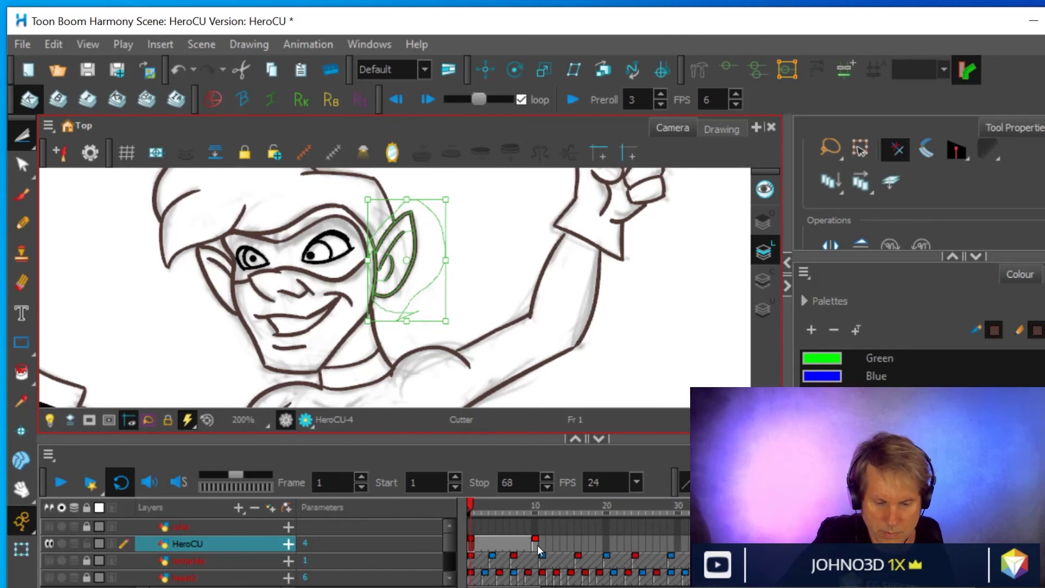
# - Return to frame 10 and paste the copied ear
pyautogui.click(535, 544)
pyautogui.scroll(-6, 377, 274)
pyautogui.press('space')
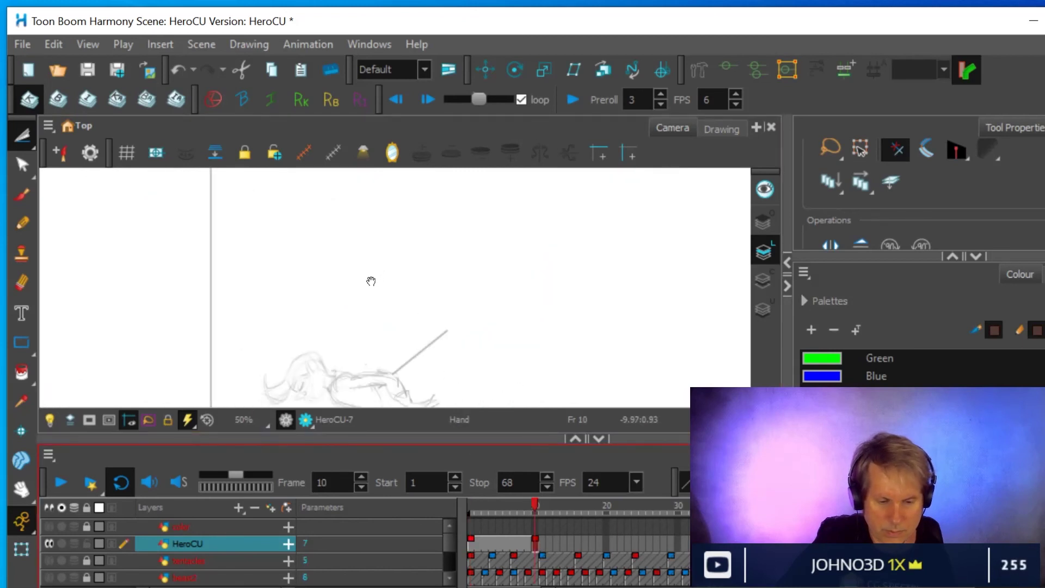
pyautogui.moveTo(371, 281); pyautogui.dragTo(364, 215)
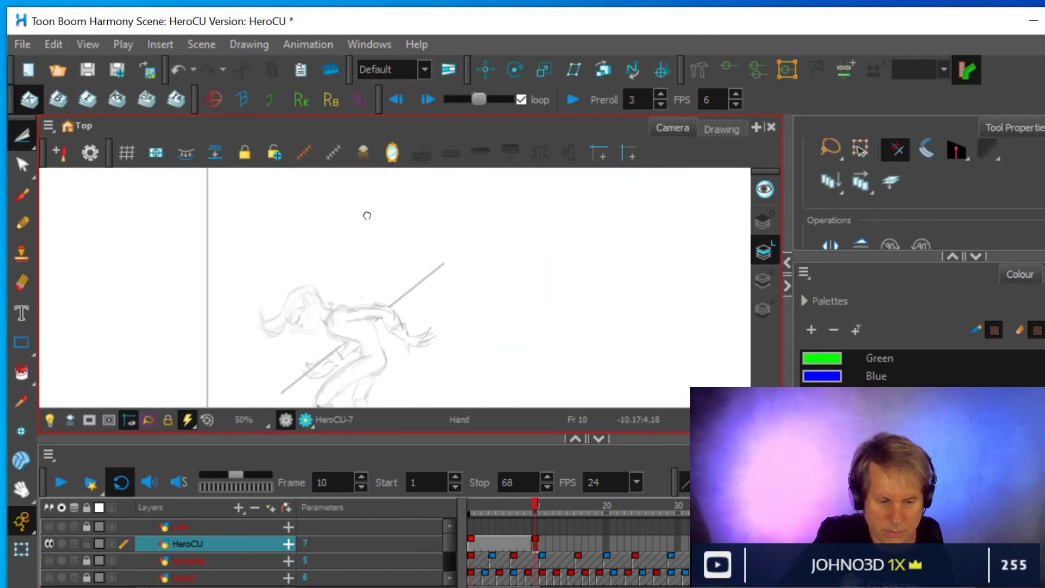
pyautogui.hotkey('ctrl', 'v')
# - Drag the pasted ear down toward the hero's head
pyautogui.scroll(2, 321, 264)
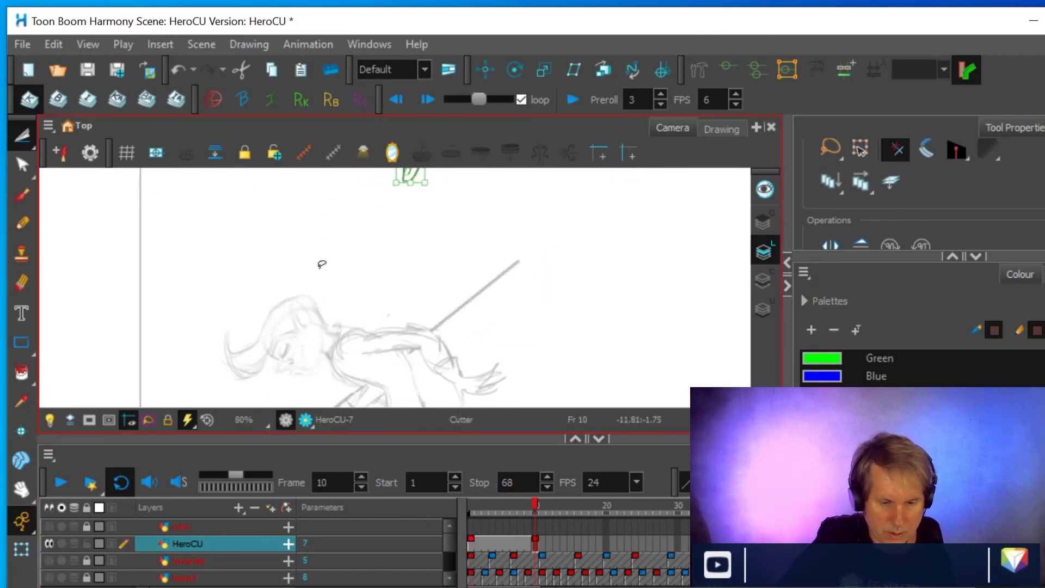
pyautogui.press('space')
pyautogui.moveTo(400, 249); pyautogui.dragTo(399, 300)
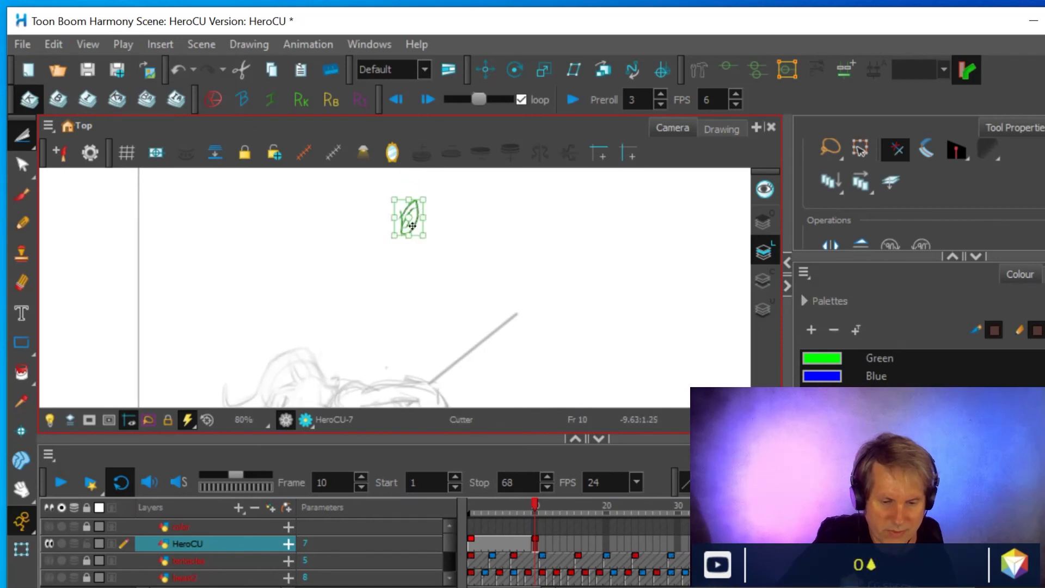
pyautogui.moveTo(411, 226)
pyautogui.mouseDown()
pyautogui.moveTo(357, 344)
pyautogui.moveTo(326, 370)
pyautogui.mouseUp()
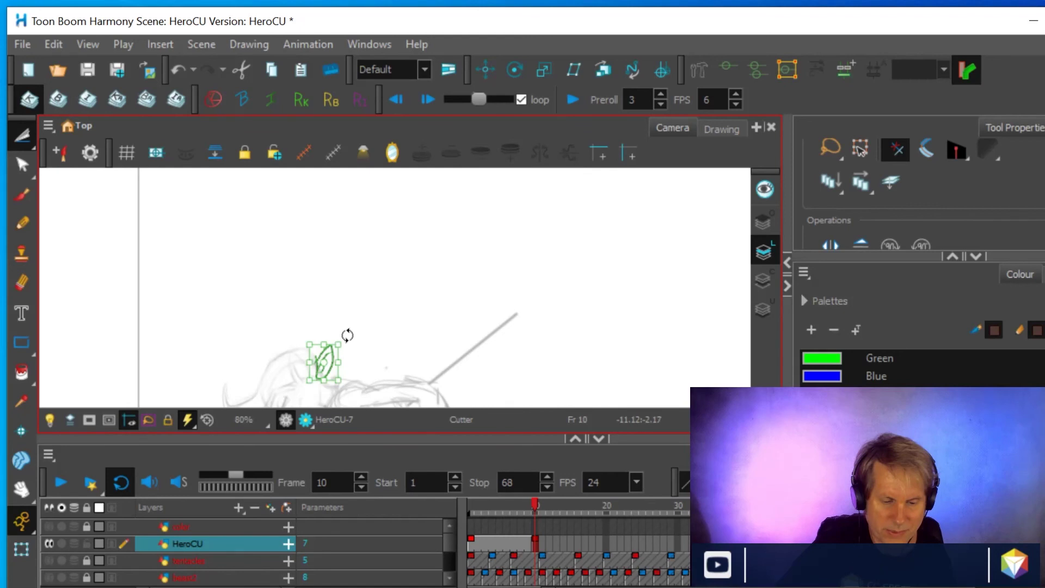
pyautogui.press('space')
pyautogui.scroll(-2, 394, 288)
pyautogui.moveTo(445, 273); pyautogui.dragTo(499, 277)
# - Move the ear further left onto the head and zoom in close on it with the Eraser
pyautogui.press('space')
pyautogui.moveTo(417, 339); pyautogui.dragTo(473, 309)
pyautogui.scroll(5, 506, 275)
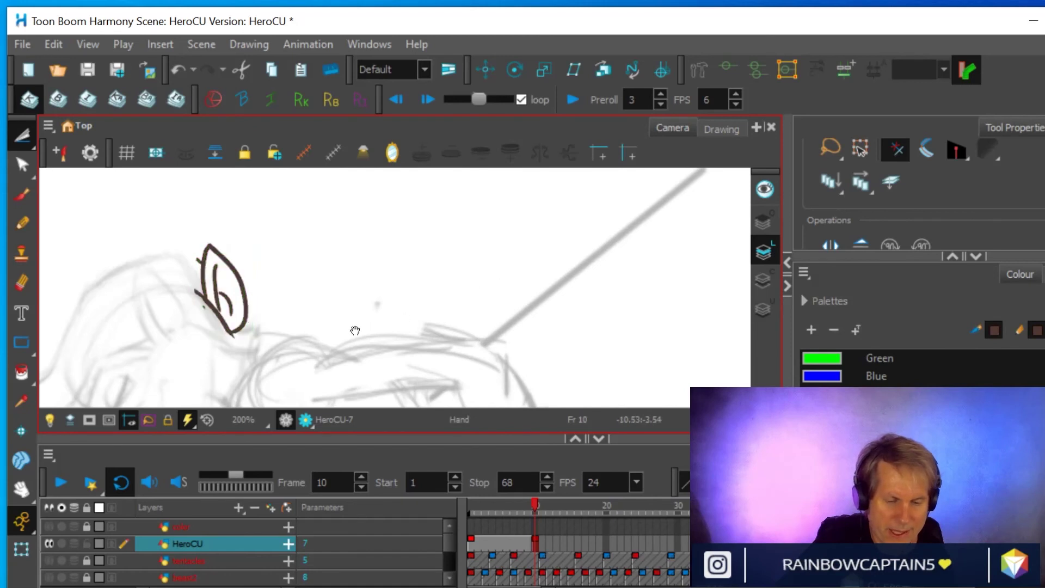
pyautogui.moveTo(355, 331); pyautogui.dragTo(540, 275)
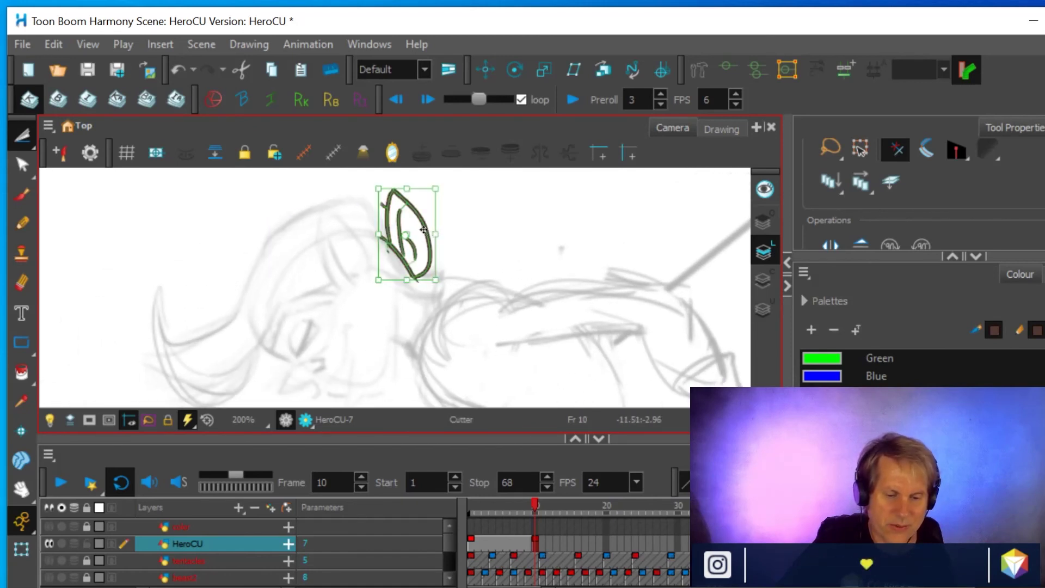
pyautogui.moveTo(418, 227); pyautogui.dragTo(353, 241)
pyautogui.moveTo(417, 263); pyautogui.dragTo(460, 269)
pyautogui.press('2')
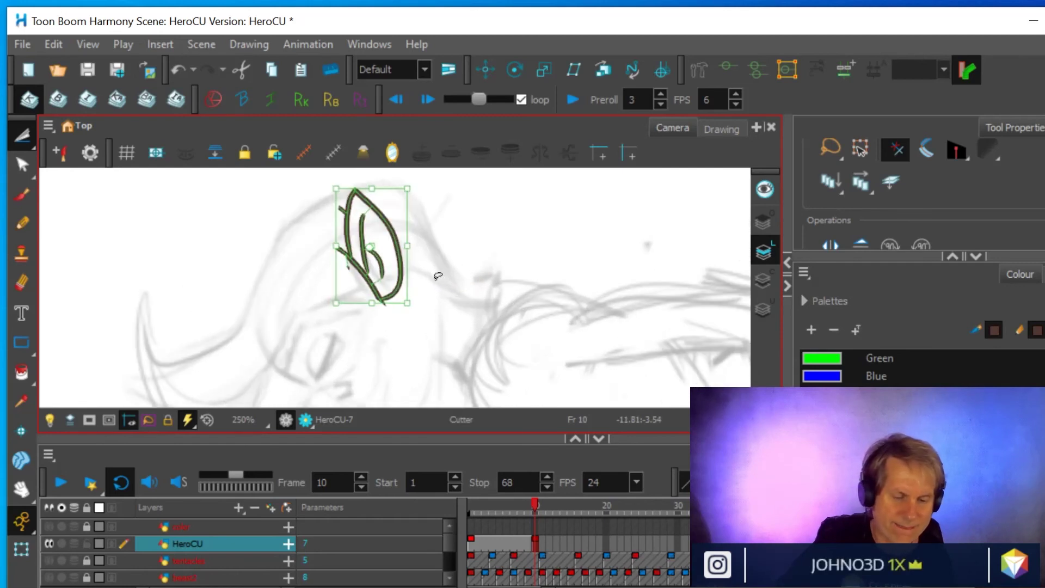
pyautogui.click(22, 282)
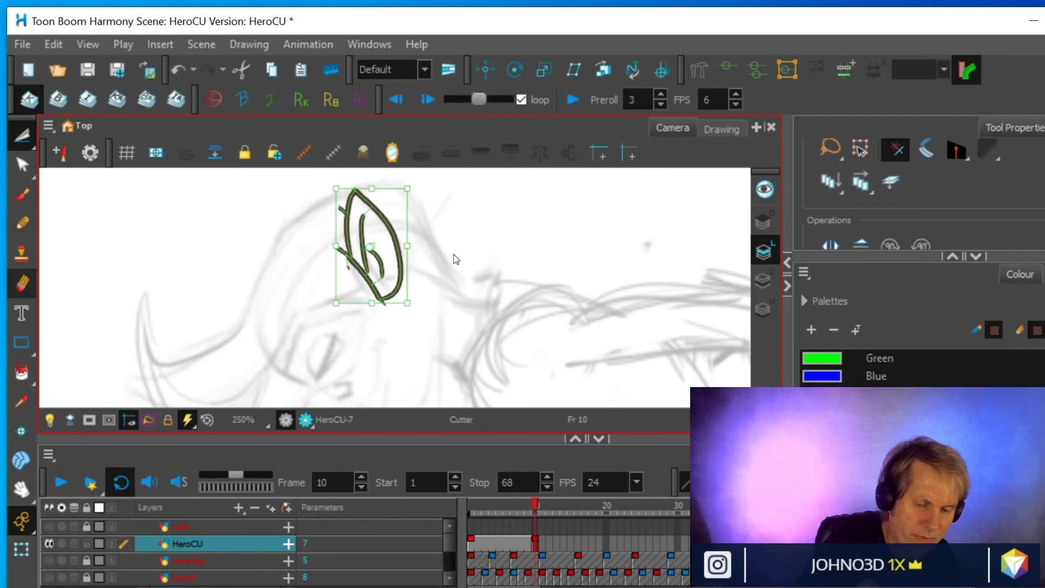
pyautogui.hotkey('alt', 'e')
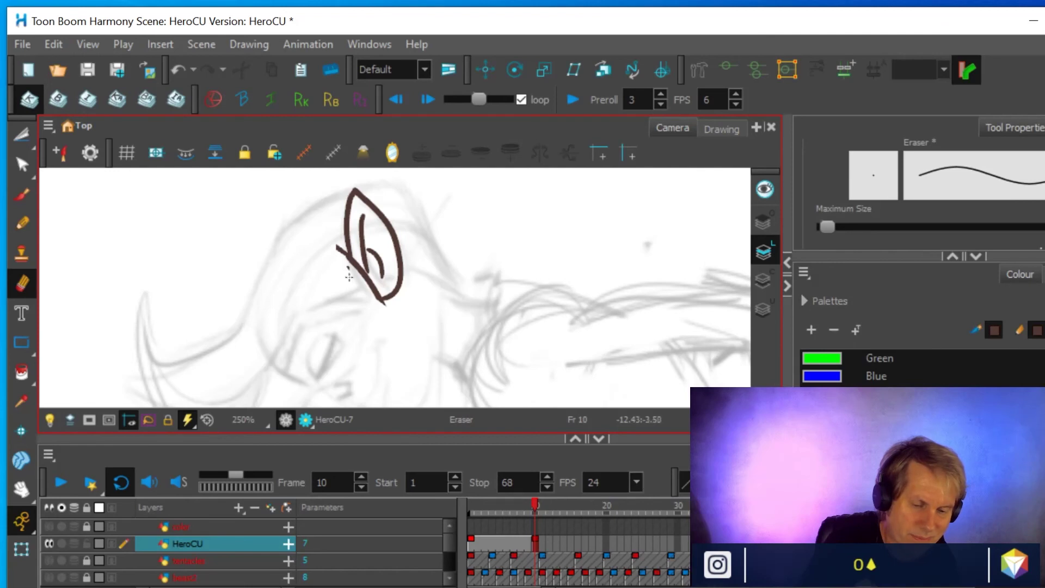
pyautogui.moveTo(346, 266); pyautogui.dragTo(351, 273)
pyautogui.moveTo(391, 310); pyautogui.dragTo(381, 308)
pyautogui.scroll(-1, 387, 318)
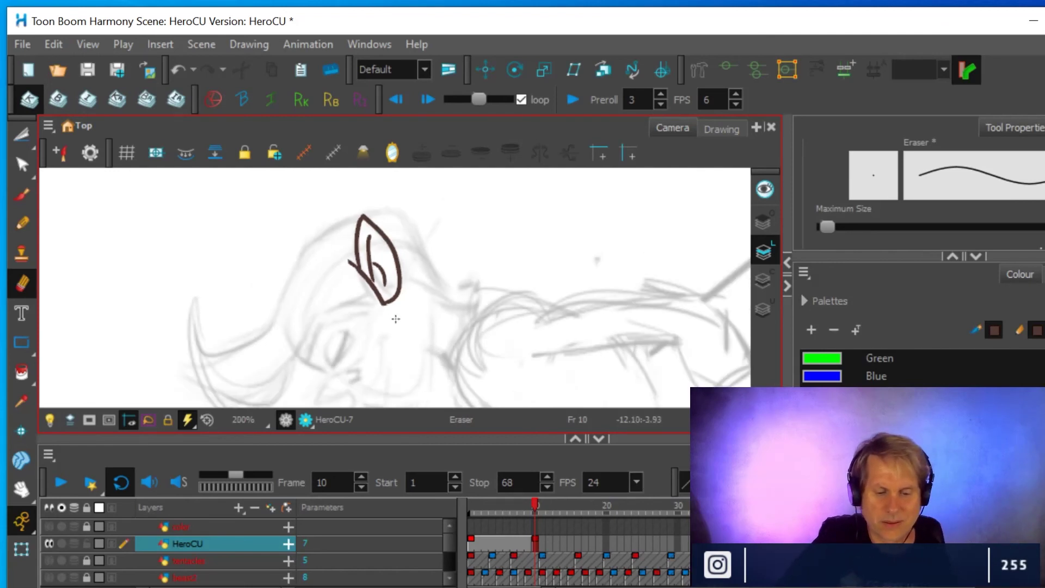
pyautogui.moveTo(521, 349); pyautogui.dragTo(509, 277)
pyautogui.scroll(-1, 519, 289)
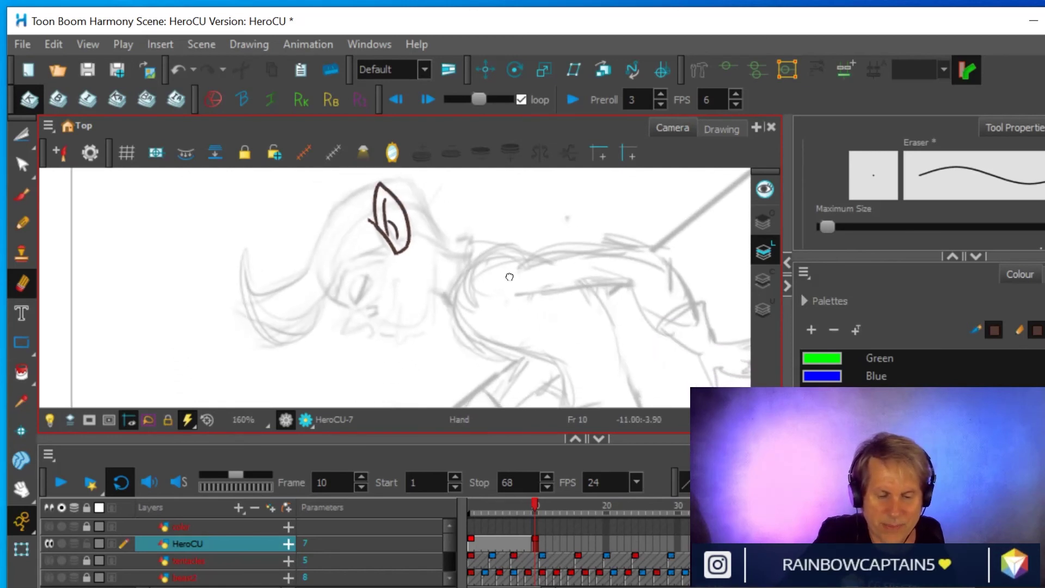
pyautogui.click(469, 544)
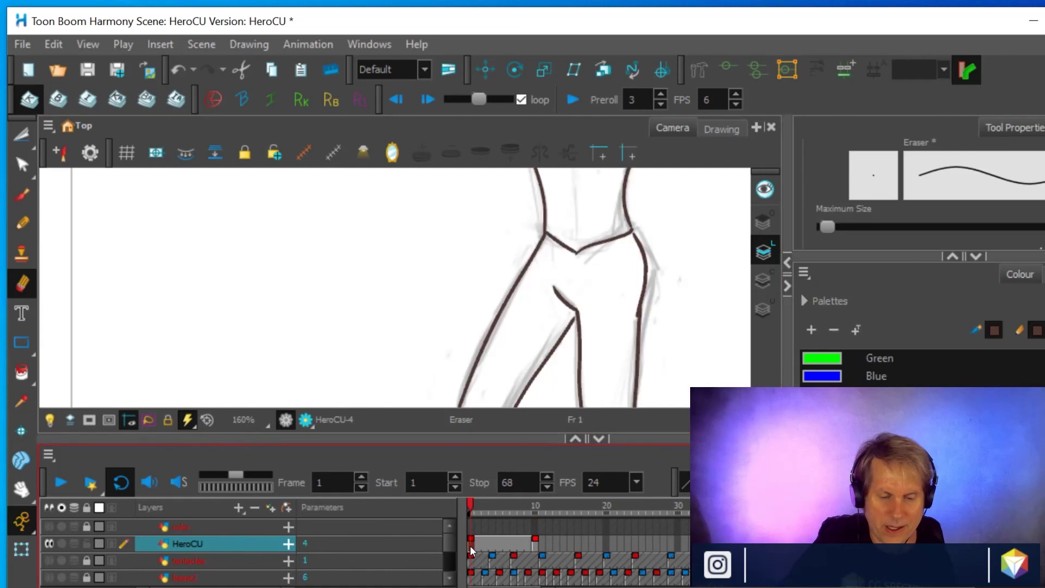
pyautogui.scroll(2, 555, 248)
pyautogui.scroll(-4, 554, 246)
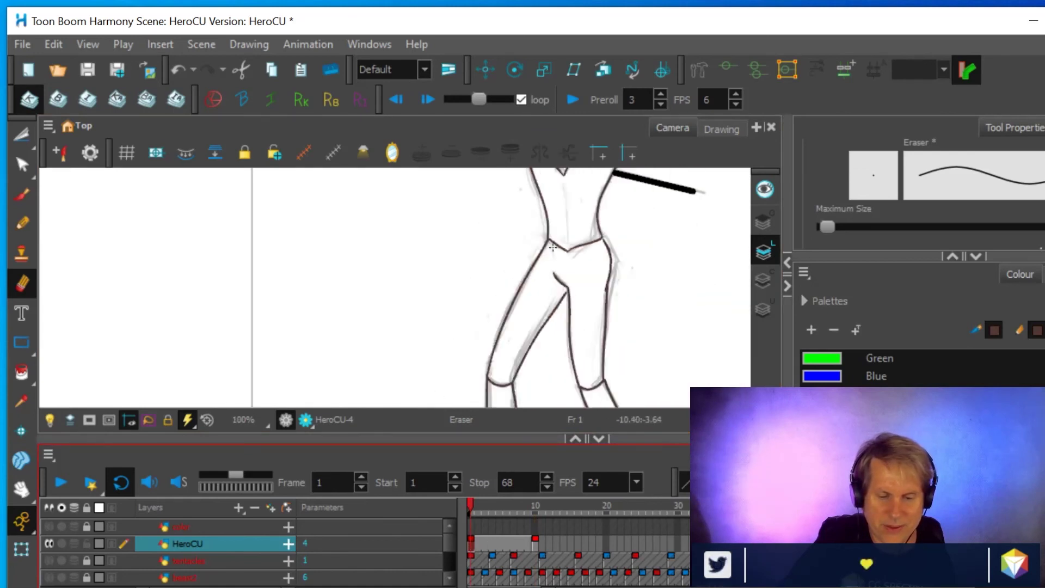
pyautogui.moveTo(557, 223); pyautogui.dragTo(484, 363)
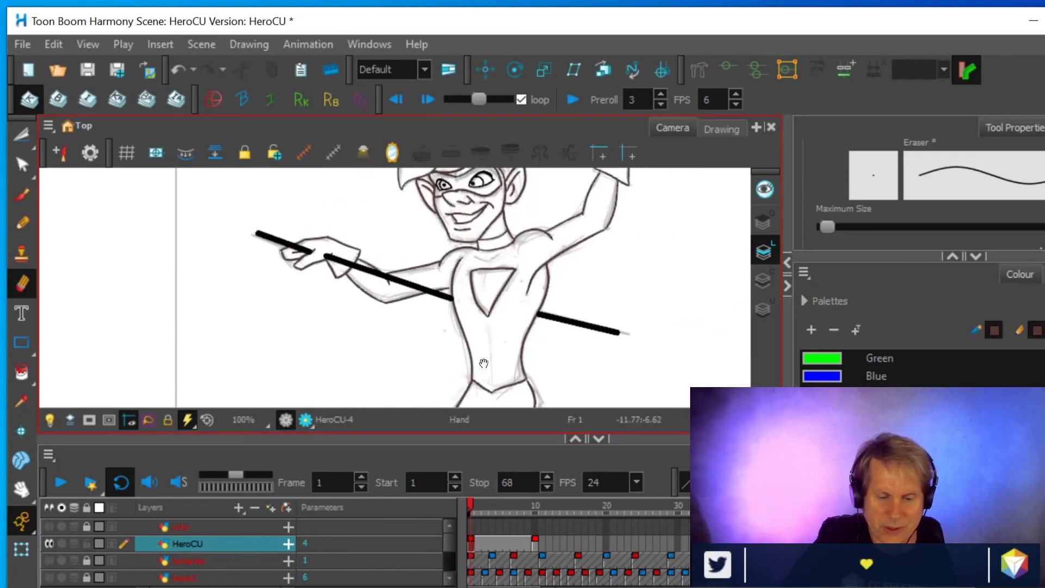
pyautogui.click(535, 544)
pyautogui.moveTo(548, 275); pyautogui.dragTo(580, 200)
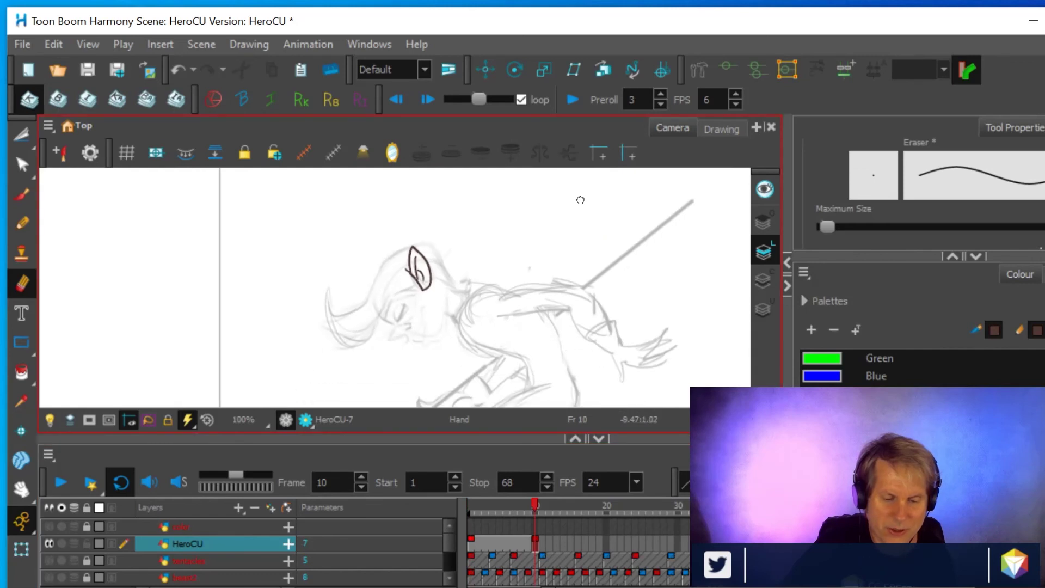
pyautogui.moveTo(560, 269)
pyautogui.mouseDown()
pyautogui.moveTo(538, 260)
pyautogui.moveTo(522, 233)
pyautogui.moveTo(462, 241)
pyautogui.moveTo(479, 264)
pyautogui.mouseUp()
pyautogui.scroll(1, 480, 263)
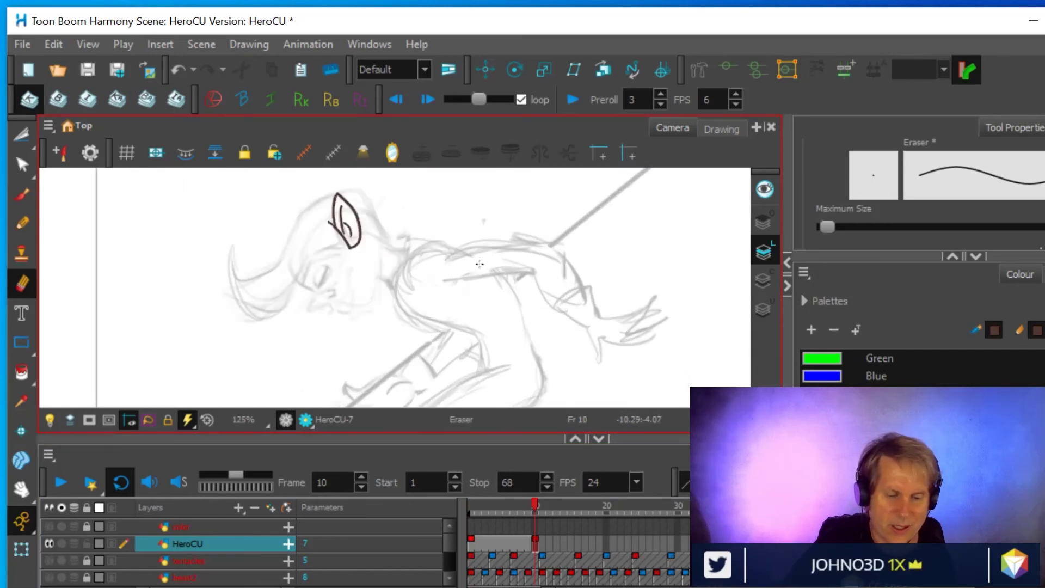
pyautogui.scroll(1, 480, 264)
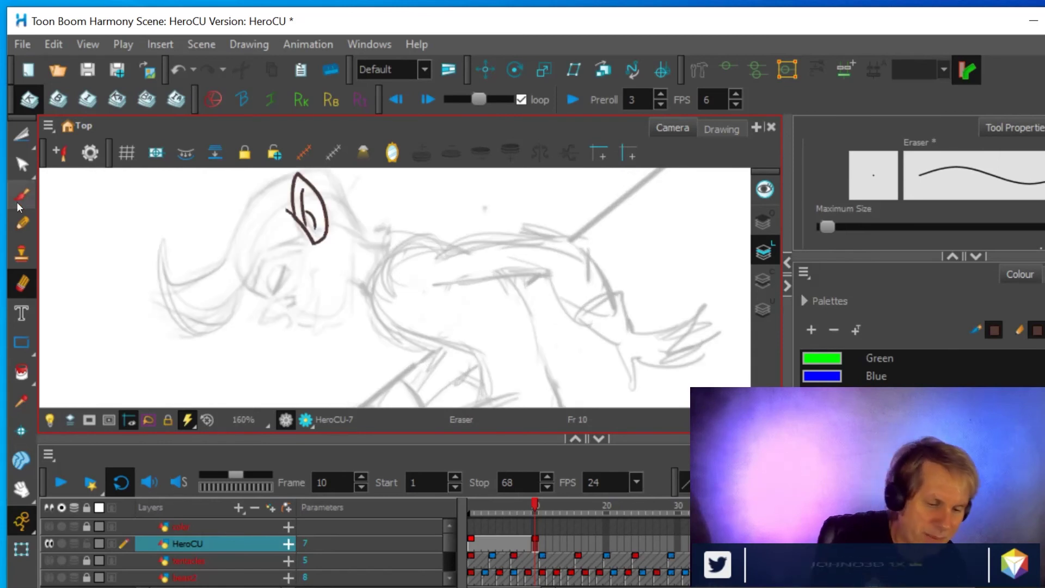
pyautogui.click(22, 221)
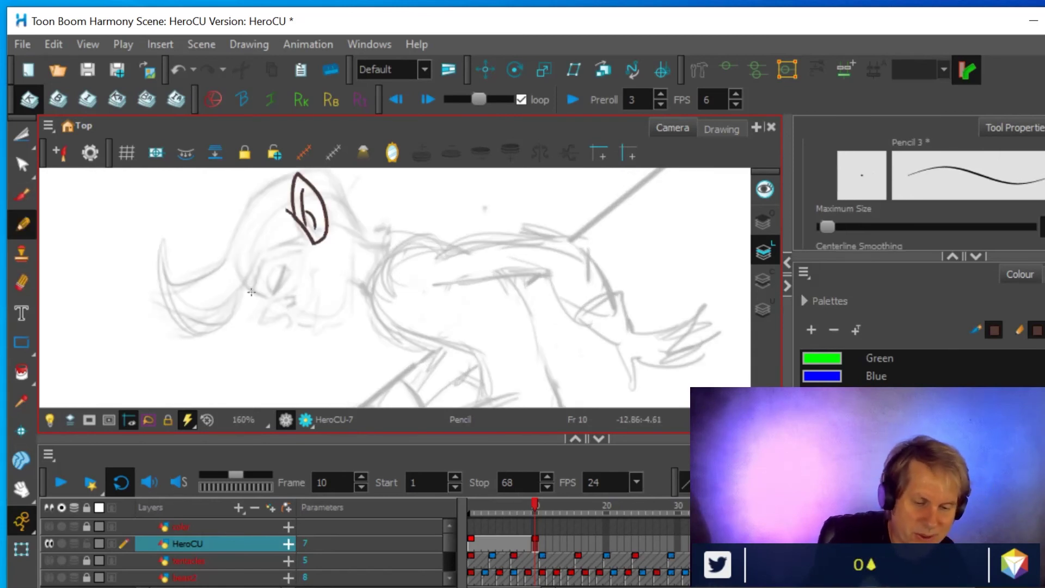
# - Rotate the view about 90°, ink the brow line, and set Pencil smoothing to 10
pyautogui.hotkey('ctrl', 'alt')
pyautogui.moveTo(515, 298)
pyautogui.mouseDown()
pyautogui.moveTo(387, 328)
pyautogui.moveTo(396, 327)
pyautogui.mouseUp()
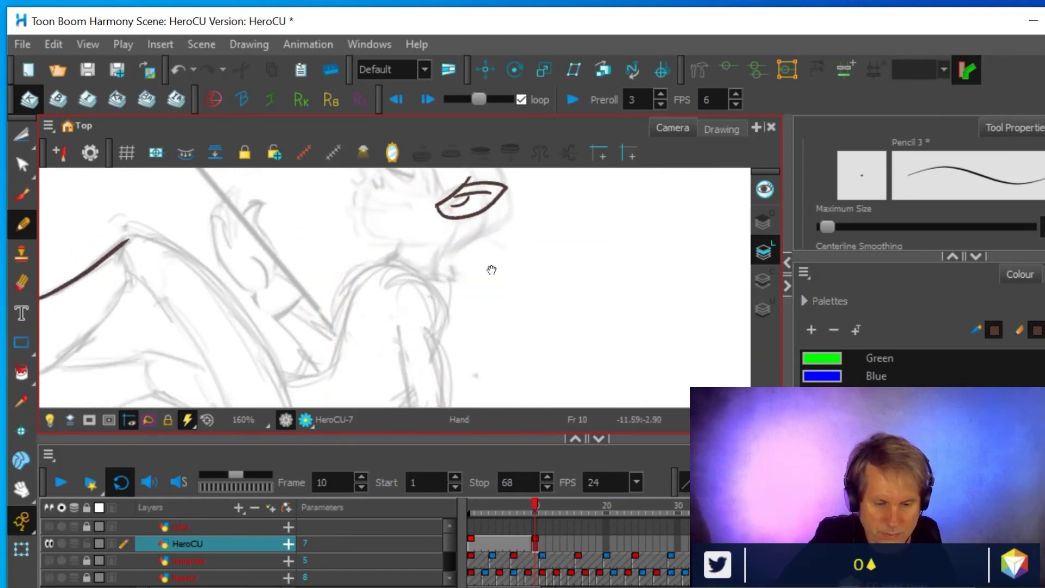
pyautogui.moveTo(490, 261); pyautogui.dragTo(491, 318)
pyautogui.moveTo(378, 259); pyautogui.dragTo(399, 220)
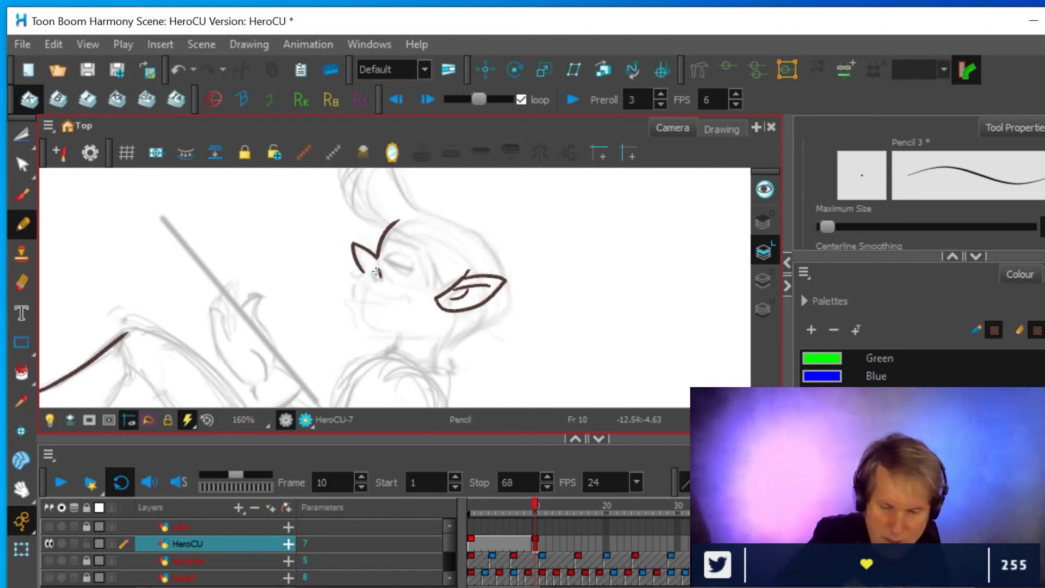
pyautogui.scroll(-2, 890, 208)
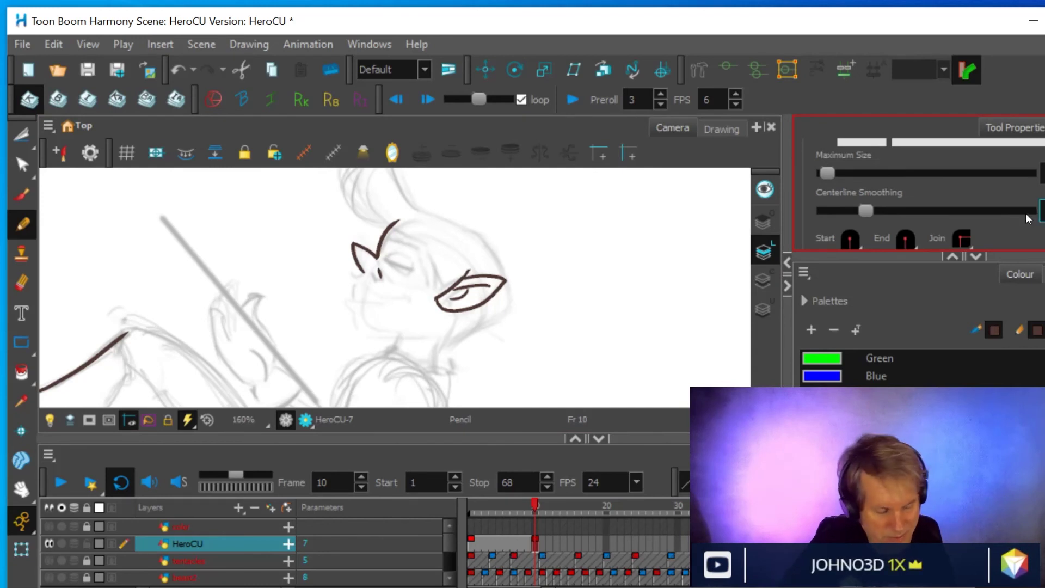
pyautogui.write('10')
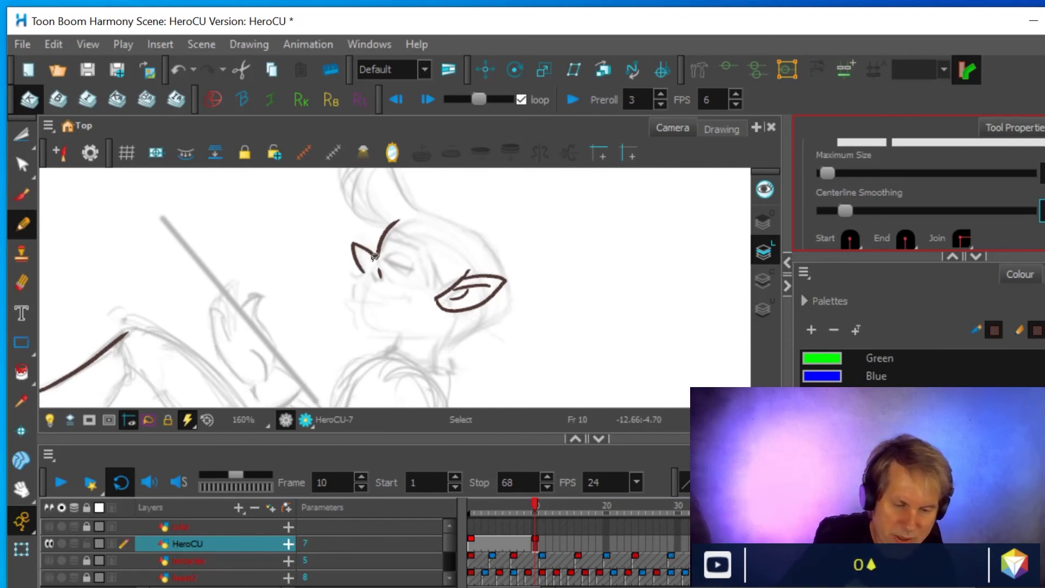
pyautogui.scroll(3, 375, 255)
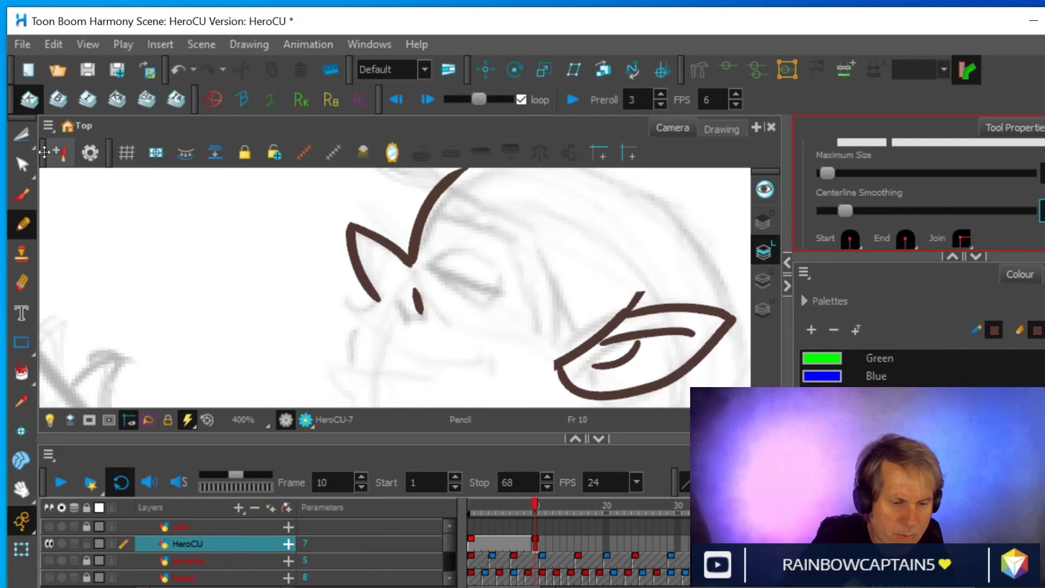
# - Cut away the eye dot, then draw a closed-eye line and cheek line up to the ear
pyautogui.click(26, 131)
pyautogui.moveTo(400, 314)
pyautogui.mouseDown()
pyautogui.moveTo(399, 290)
pyautogui.moveTo(420, 279)
pyautogui.moveTo(448, 297)
pyautogui.moveTo(442, 331)
pyautogui.moveTo(409, 323)
pyautogui.moveTo(389, 301)
pyautogui.mouseUp()
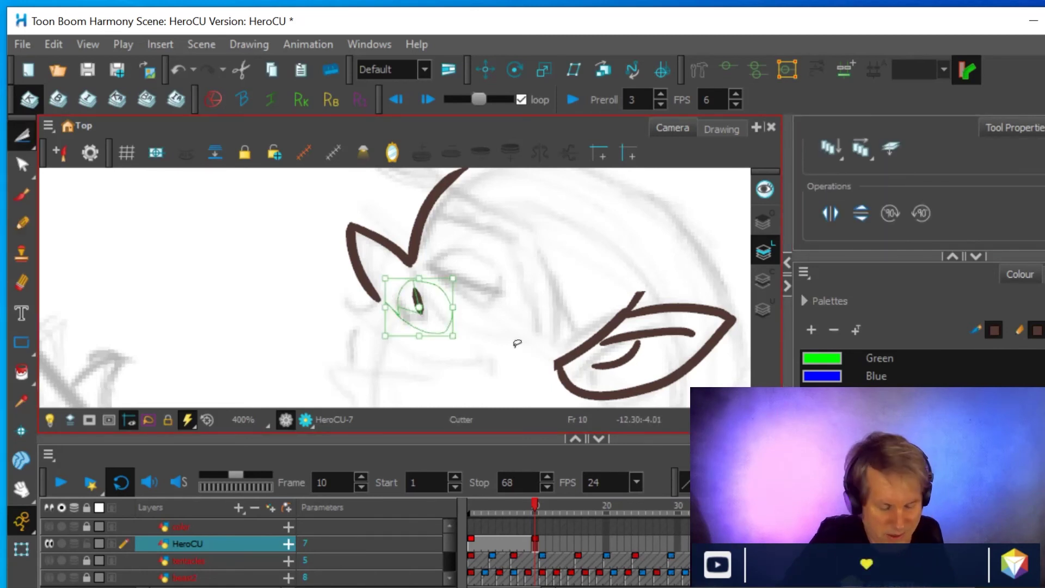
pyautogui.press('Delete')
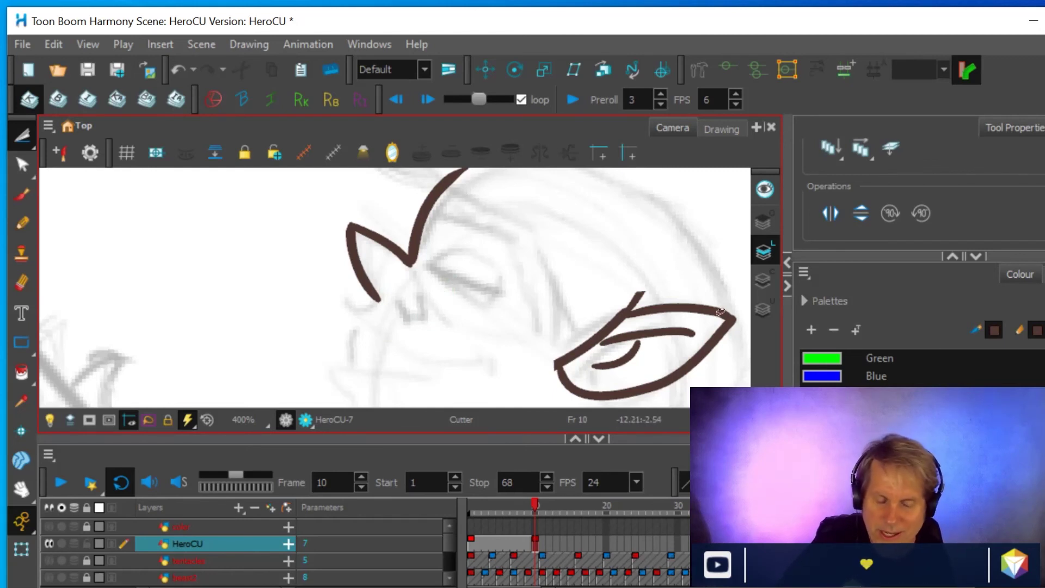
pyautogui.click(23, 223)
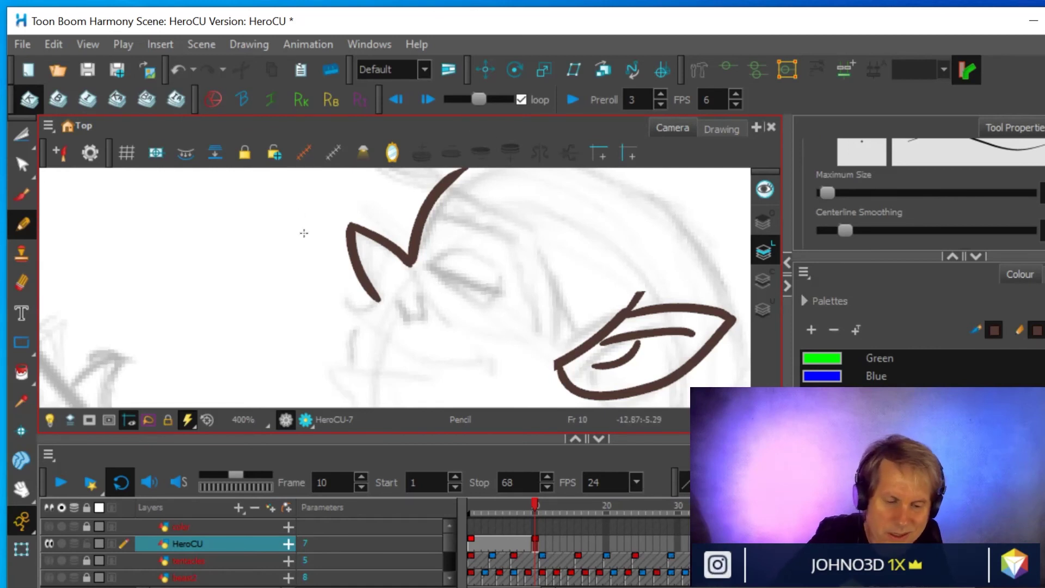
pyautogui.moveTo(415, 325)
pyautogui.mouseDown()
pyautogui.moveTo(396, 300)
pyautogui.moveTo(345, 305)
pyautogui.moveTo(345, 314)
pyautogui.moveTo(424, 357)
pyautogui.moveTo(464, 360)
pyautogui.moveTo(490, 359)
pyautogui.mouseUp()
pyautogui.moveTo(354, 367); pyautogui.dragTo(359, 322)
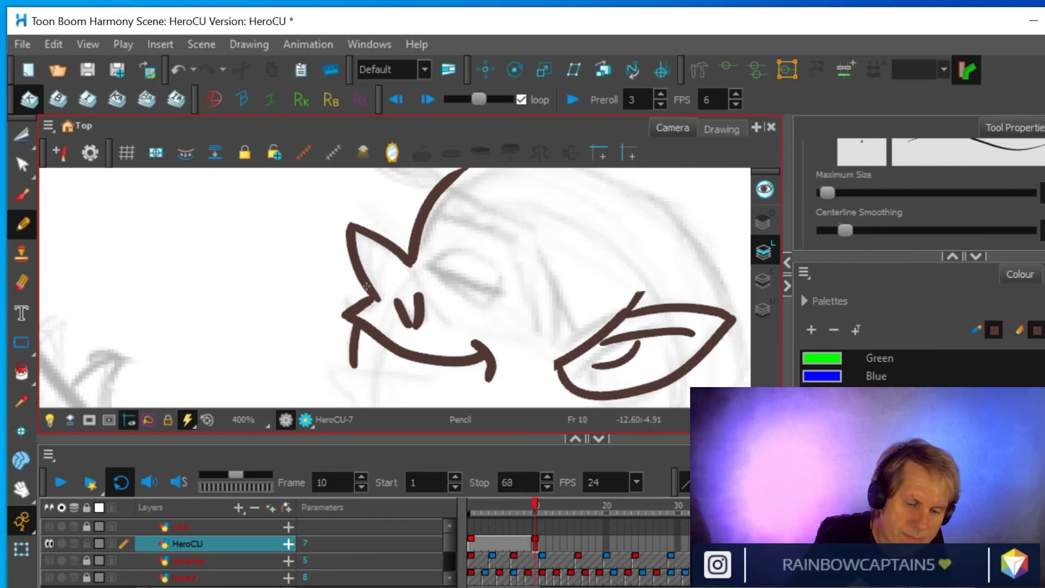
# - Rotate the view about 28° and draw the head outline, redoing the first attempt
pyautogui.scroll(-2, 366, 286)
pyautogui.moveTo(360, 306)
pyautogui.mouseDown()
pyautogui.moveTo(351, 250)
pyautogui.moveTo(338, 263)
pyautogui.mouseUp()
pyautogui.moveTo(363, 311)
pyautogui.mouseDown()
pyautogui.moveTo(266, 306)
pyautogui.moveTo(197, 248)
pyautogui.mouseUp()
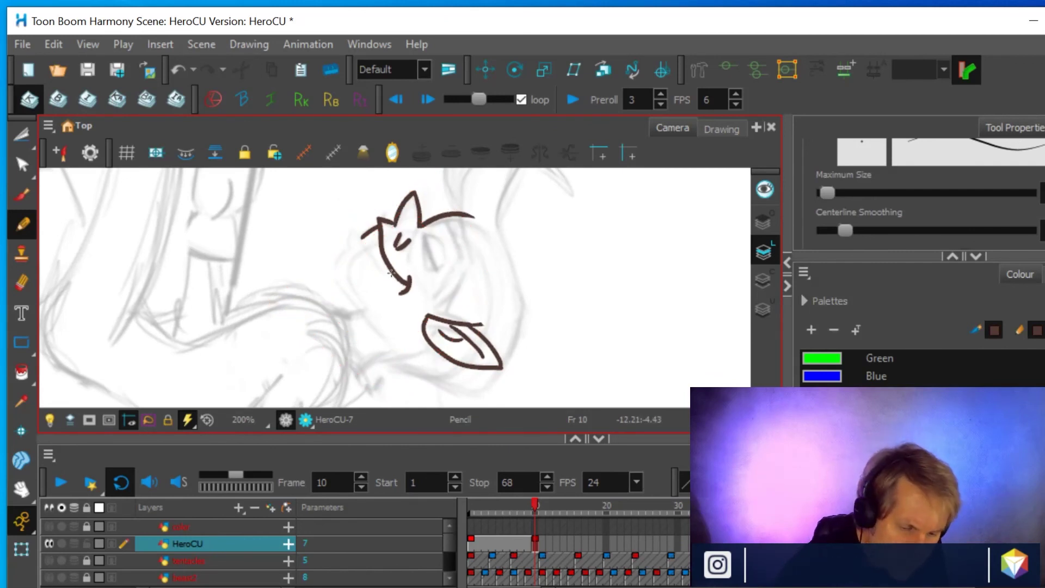
pyautogui.moveTo(399, 279); pyautogui.dragTo(352, 225)
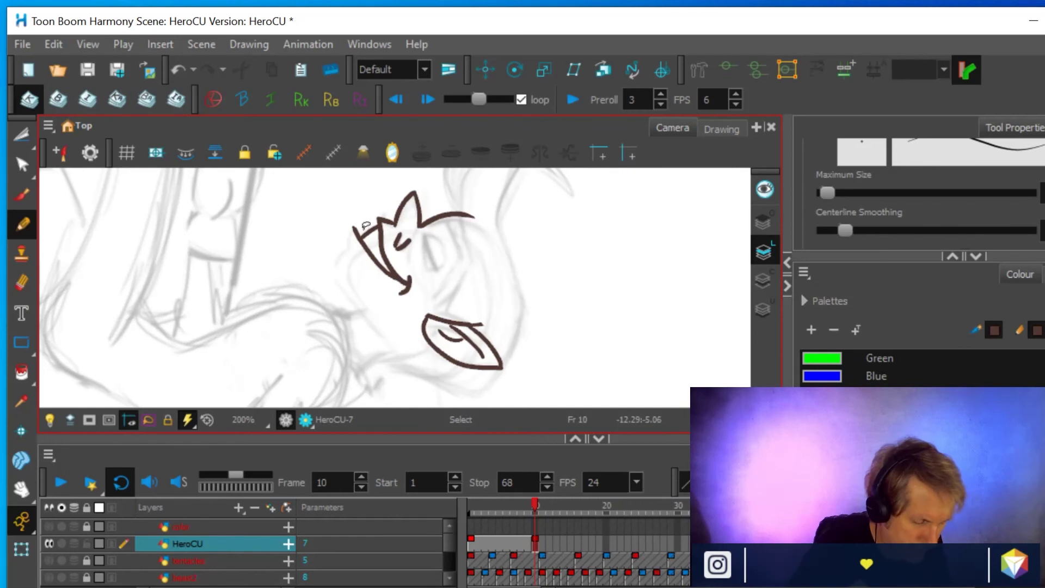
pyautogui.hotkey('ctrl', 'z')
pyautogui.moveTo(399, 280)
pyautogui.mouseDown()
pyautogui.moveTo(357, 235)
pyautogui.moveTo(351, 256)
pyautogui.moveTo(326, 267)
pyautogui.moveTo(372, 335)
pyautogui.mouseUp()
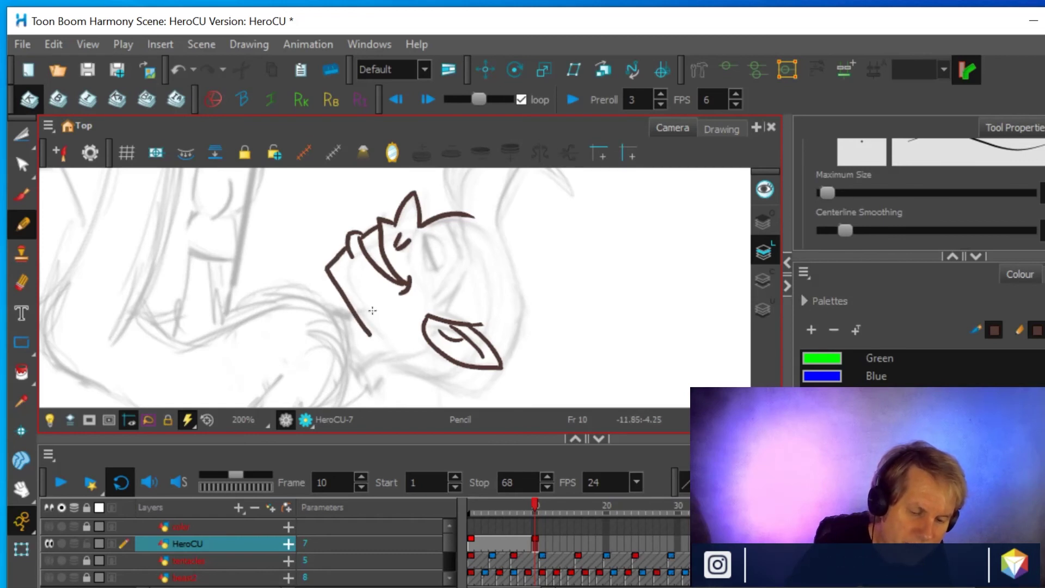
# - Draw the jaw line up to the ear, drop a forehead arc, and ink the cheek and nose lines
pyautogui.moveTo(521, 289)
pyautogui.mouseDown()
pyautogui.moveTo(517, 305)
pyautogui.moveTo(611, 273)
pyautogui.moveTo(509, 311)
pyautogui.moveTo(616, 192)
pyautogui.moveTo(503, 289)
pyautogui.moveTo(546, 231)
pyautogui.moveTo(526, 264)
pyautogui.mouseUp()
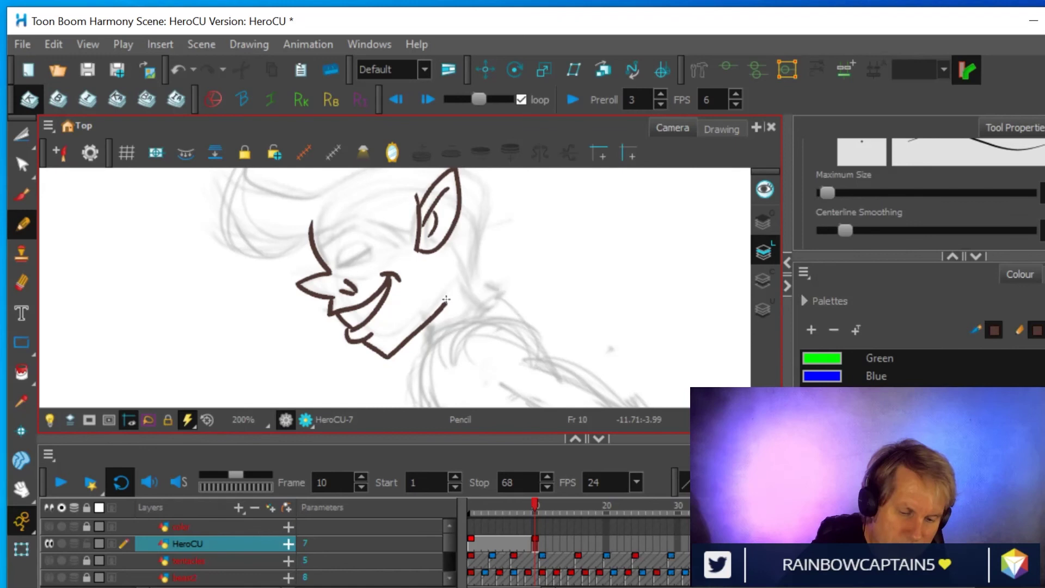
pyautogui.moveTo(444, 302); pyautogui.dragTo(430, 263)
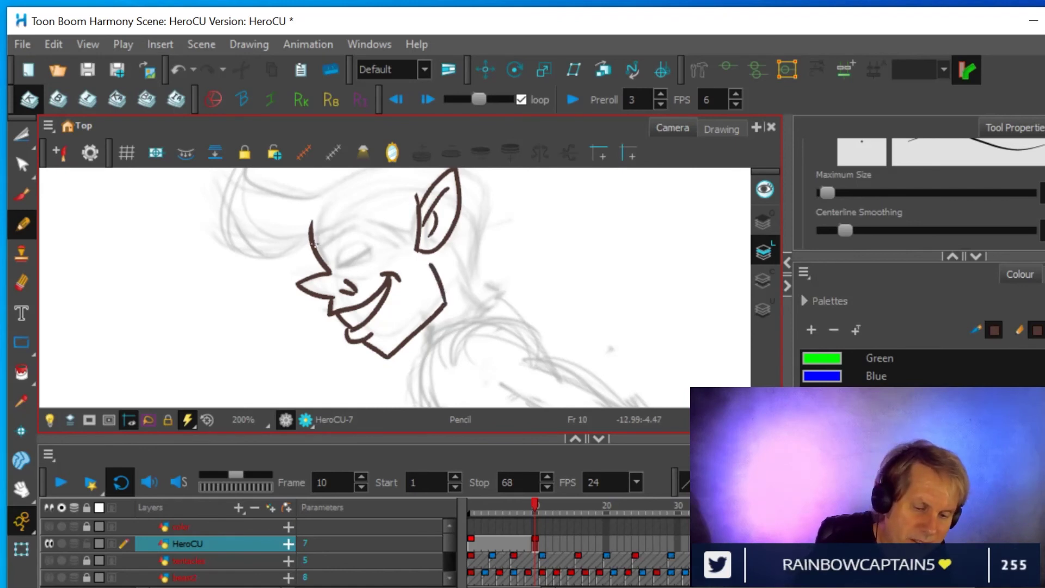
pyautogui.moveTo(322, 224); pyautogui.dragTo(375, 225)
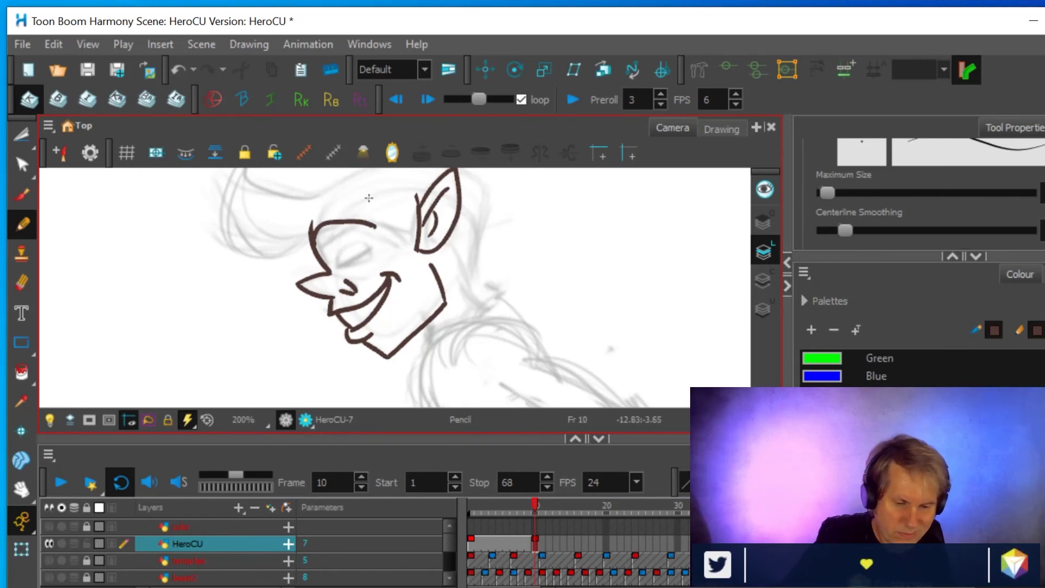
pyautogui.hotkey('ctrl', 'z')
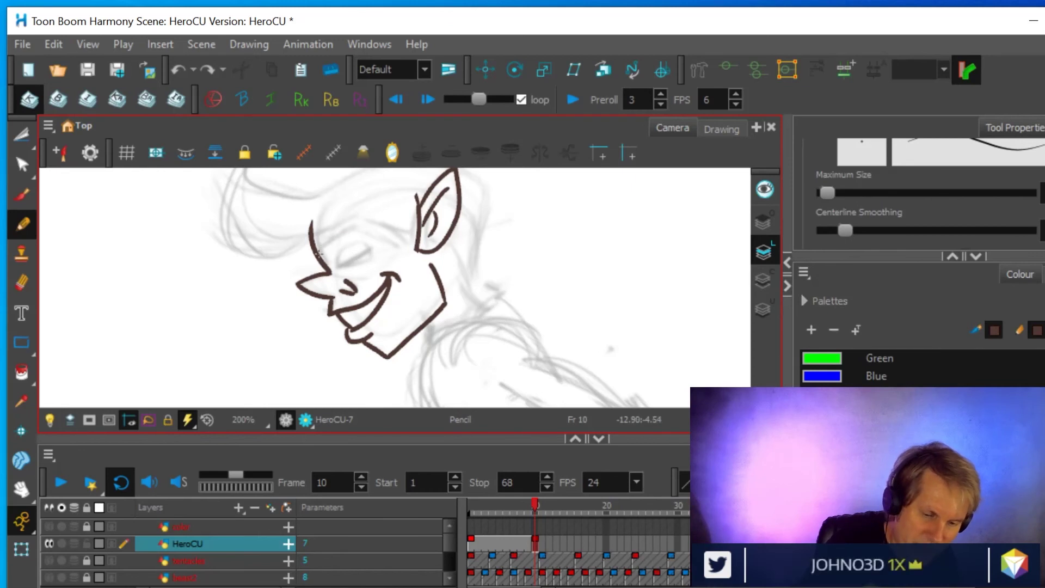
pyautogui.moveTo(320, 255)
pyautogui.mouseDown()
pyautogui.moveTo(334, 221)
pyautogui.moveTo(358, 220)
pyautogui.moveTo(383, 242)
pyautogui.mouseUp()
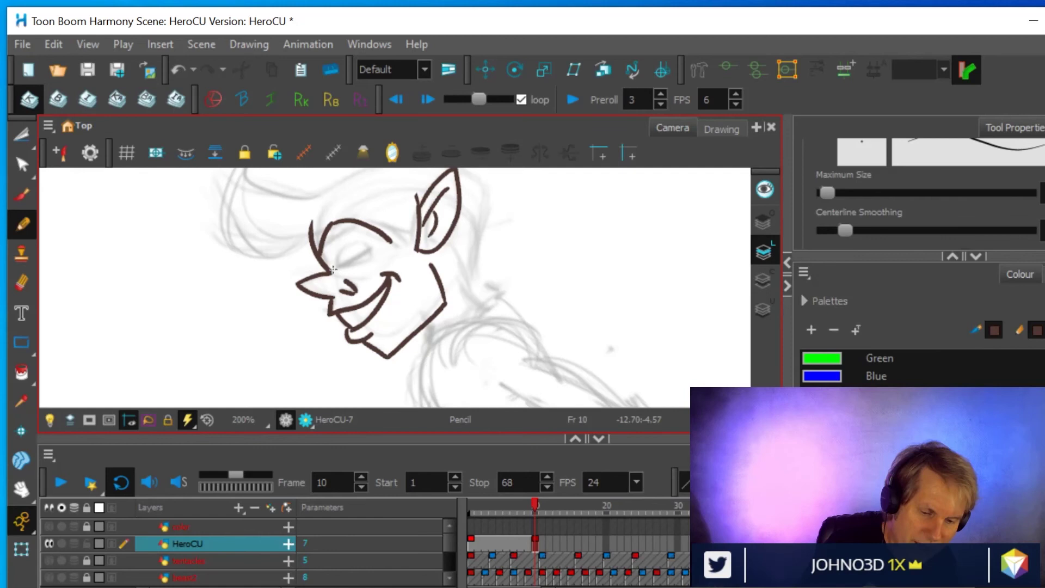
pyautogui.moveTo(329, 270)
pyautogui.mouseDown()
pyautogui.moveTo(348, 274)
pyautogui.moveTo(385, 249)
pyautogui.mouseUp()
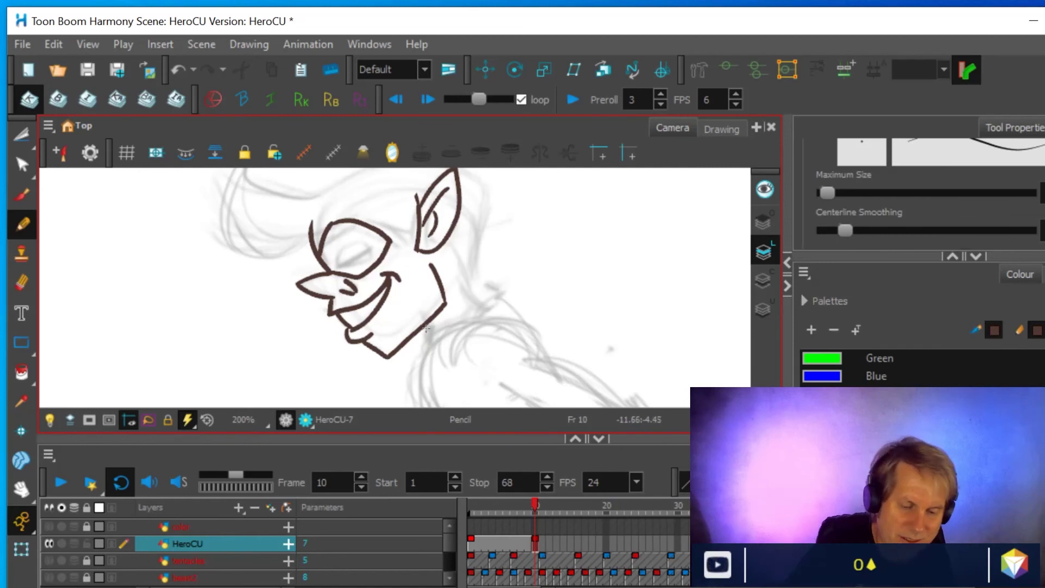
# - Add strokes below the jaw and beside the ear, draw the neck line, and close the ear–neck gap
pyautogui.moveTo(422, 327); pyautogui.dragTo(434, 344)
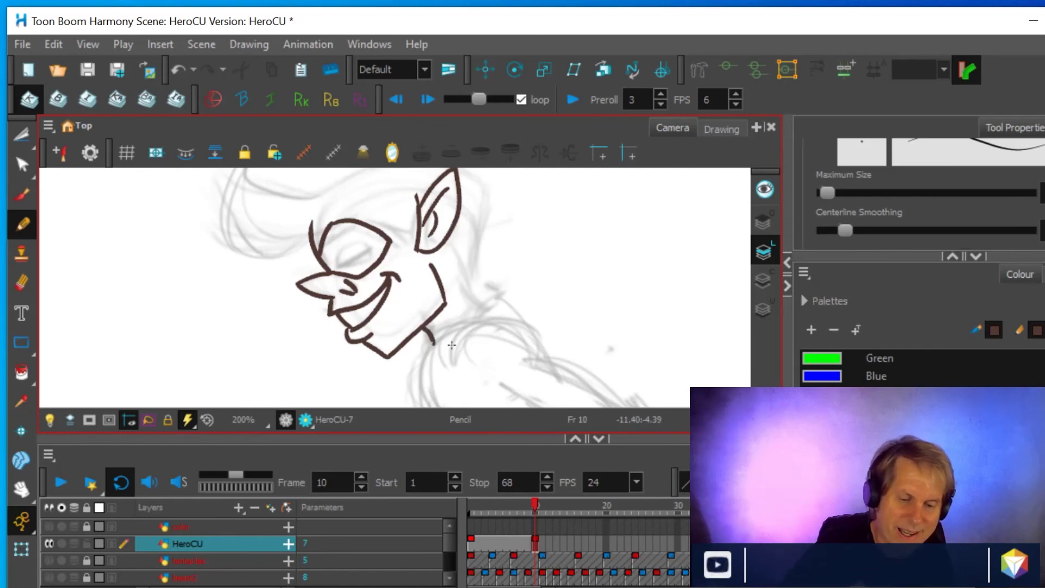
pyautogui.moveTo(455, 244); pyautogui.dragTo(485, 309)
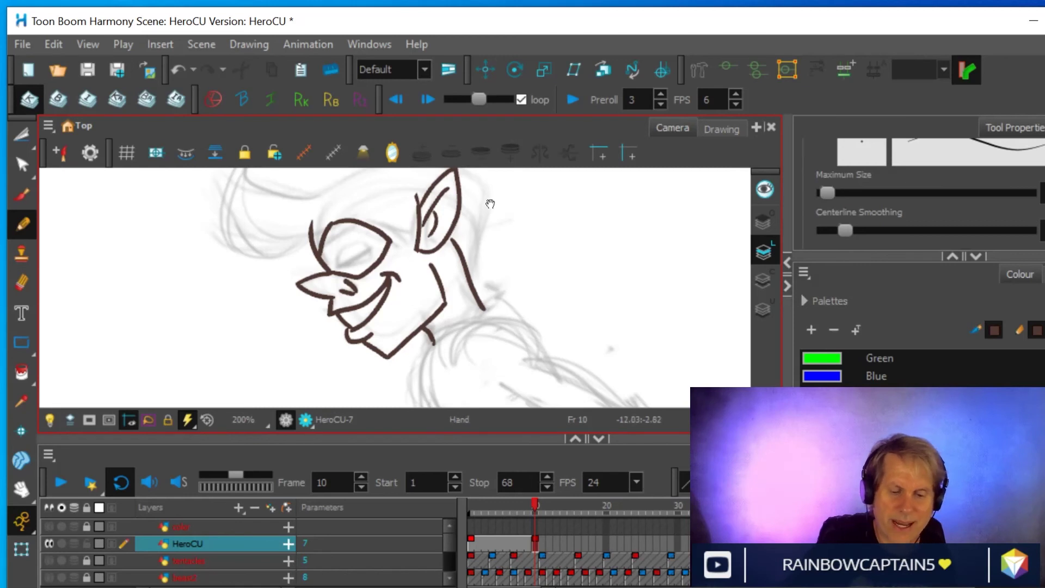
pyautogui.moveTo(495, 217); pyautogui.dragTo(495, 286)
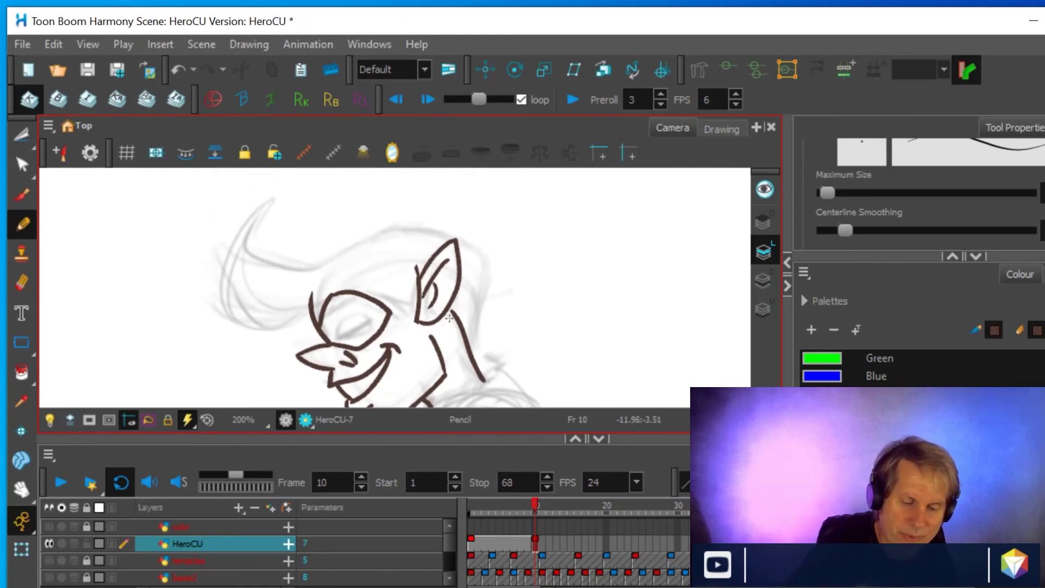
pyautogui.moveTo(480, 355)
pyautogui.mouseDown()
pyautogui.moveTo(493, 259)
pyautogui.moveTo(456, 215)
pyautogui.moveTo(371, 217)
pyautogui.moveTo(303, 265)
pyautogui.mouseUp()
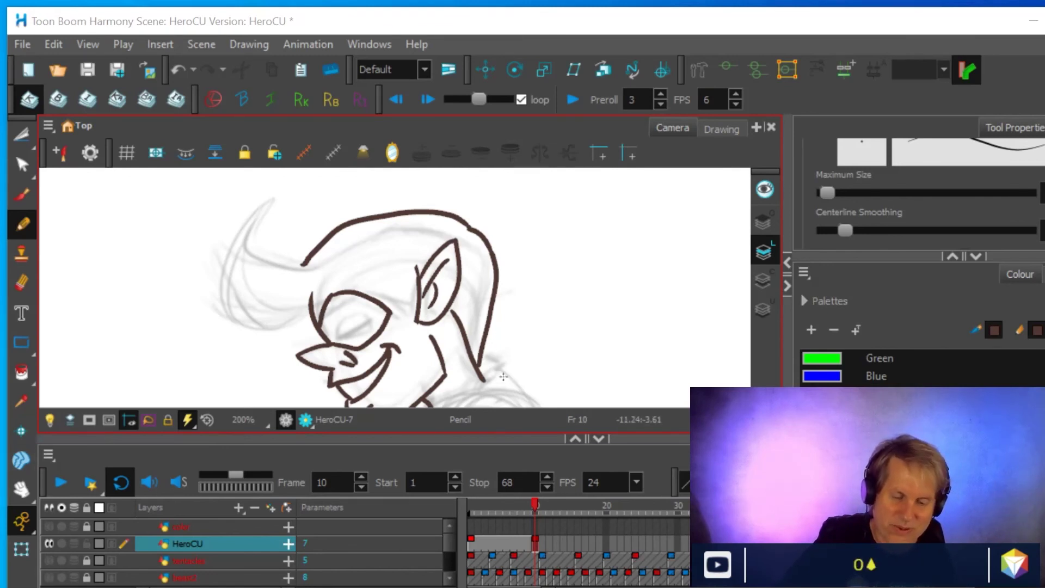
pyautogui.moveTo(449, 306); pyautogui.dragTo(454, 312)
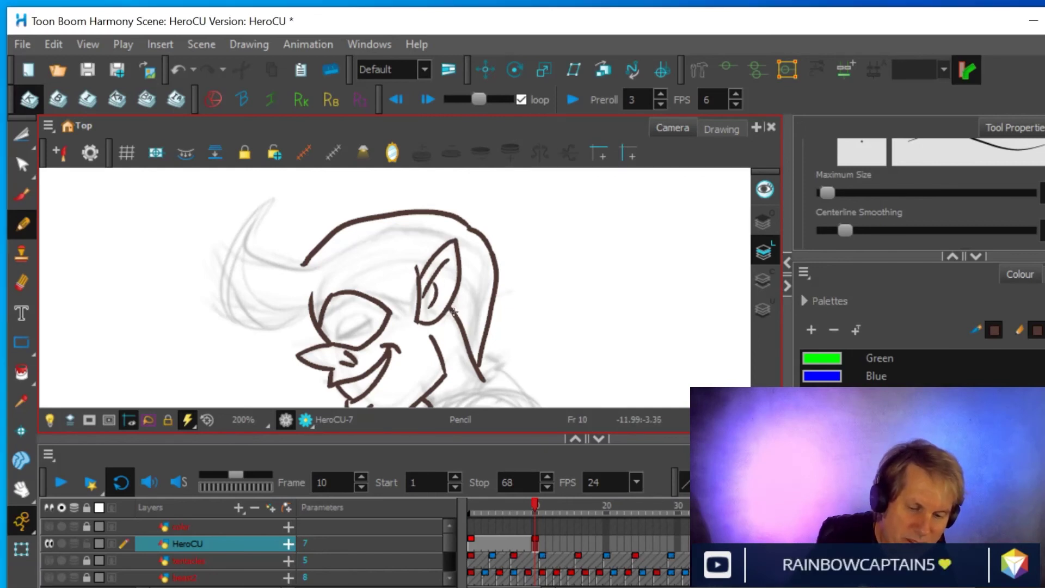
pyautogui.scroll(-2, 485, 332)
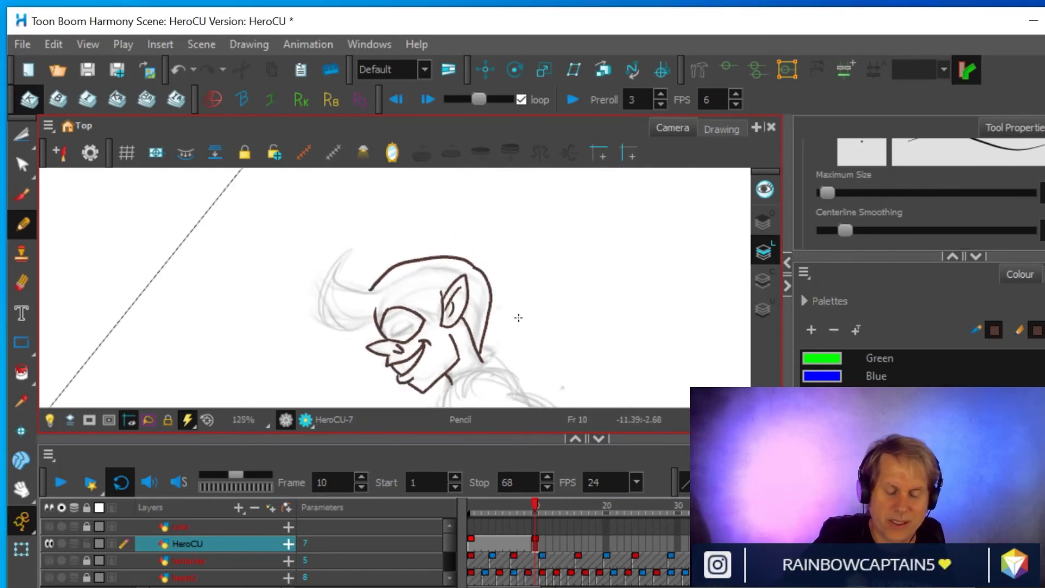
# - Draw the hair strokes up to the head top, redoing the hair tip at a new view angle
pyautogui.moveTo(601, 271)
pyautogui.mouseDown()
pyautogui.moveTo(498, 300)
pyautogui.moveTo(435, 283)
pyautogui.moveTo(406, 308)
pyautogui.mouseUp()
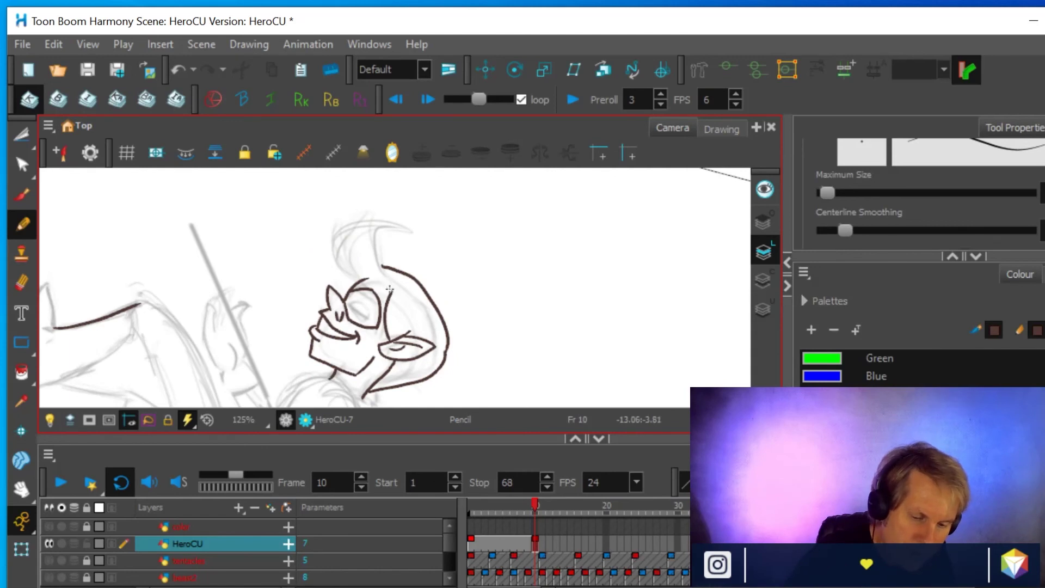
pyautogui.moveTo(367, 277)
pyautogui.mouseDown()
pyautogui.moveTo(336, 238)
pyautogui.moveTo(351, 221)
pyautogui.mouseUp()
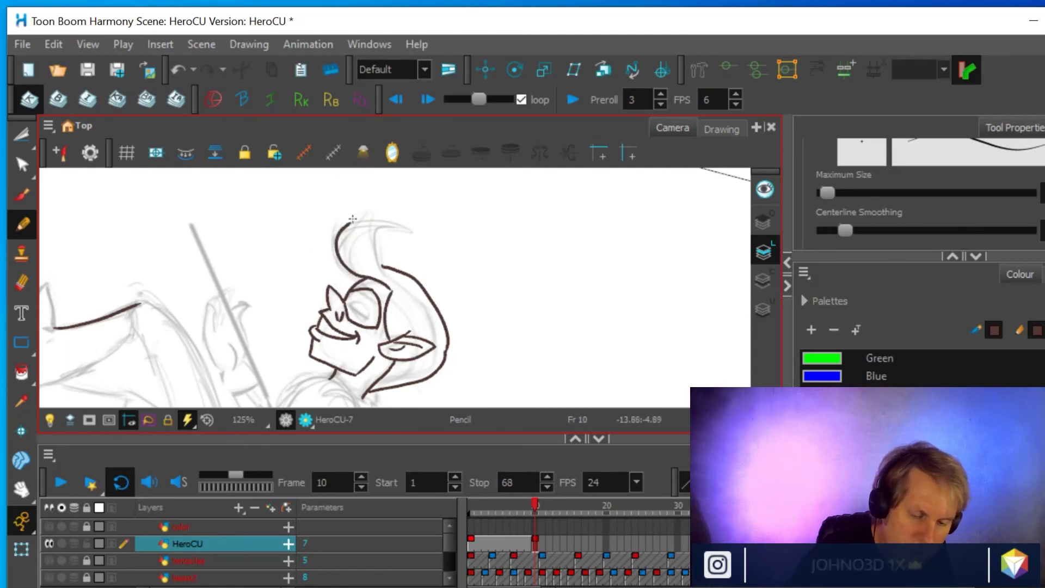
pyautogui.moveTo(374, 254)
pyautogui.mouseDown()
pyautogui.moveTo(382, 224)
pyautogui.moveTo(398, 218)
pyautogui.mouseUp()
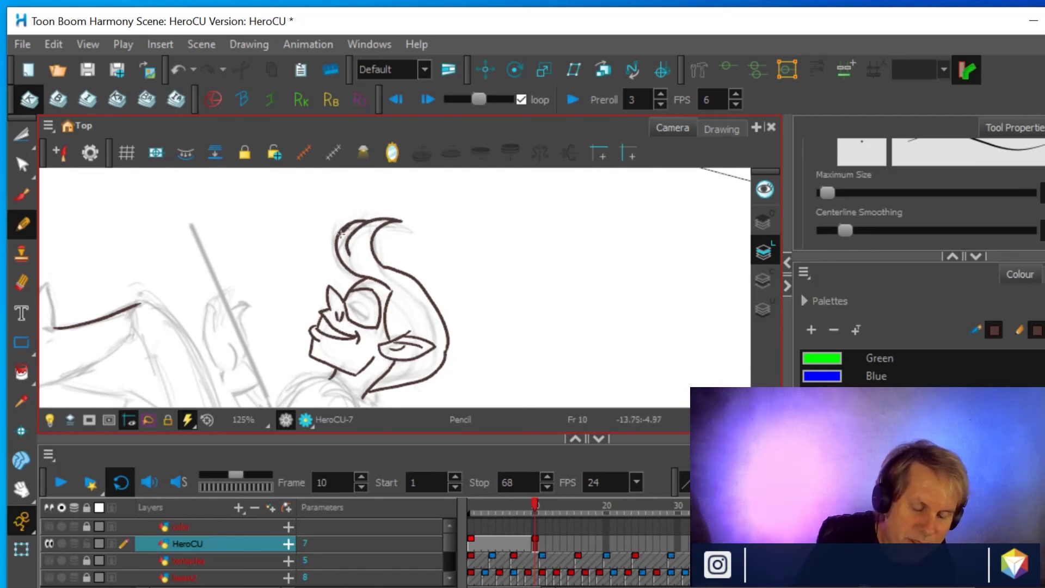
pyautogui.hotkey('ctrl', 'z')
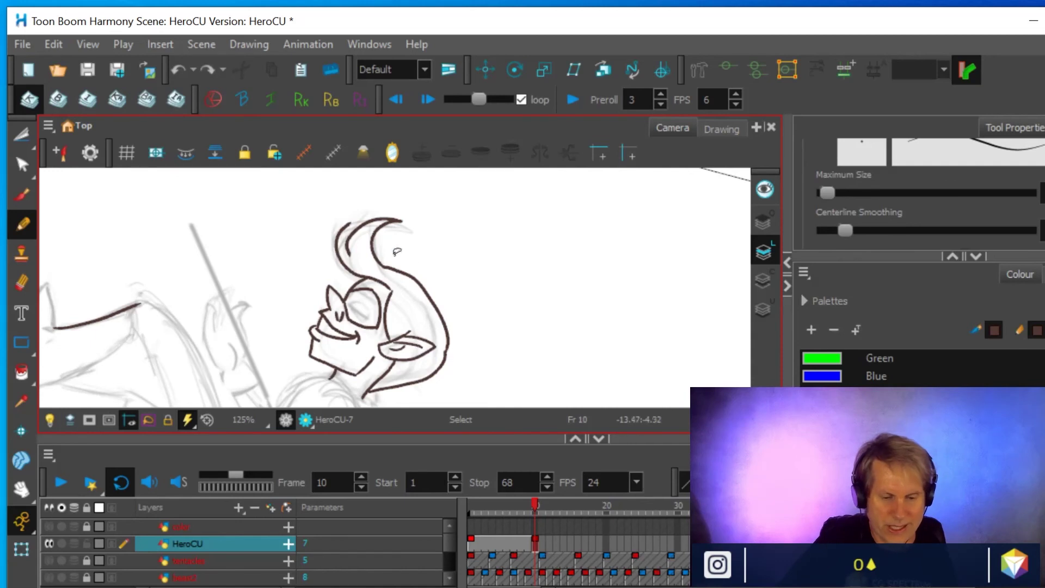
pyautogui.press('alt')
pyautogui.moveTo(463, 278)
pyautogui.mouseDown()
pyautogui.moveTo(513, 257)
pyautogui.moveTo(582, 160)
pyautogui.moveTo(489, 324)
pyautogui.moveTo(571, 240)
pyautogui.moveTo(501, 263)
pyautogui.moveTo(520, 249)
pyautogui.mouseUp()
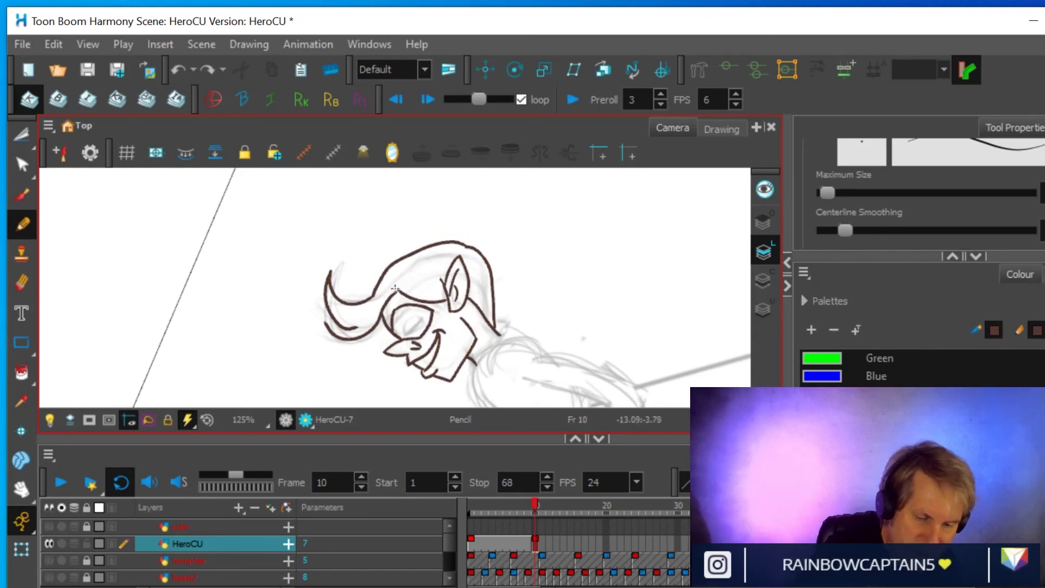
pyautogui.moveTo(397, 289); pyautogui.dragTo(401, 290)
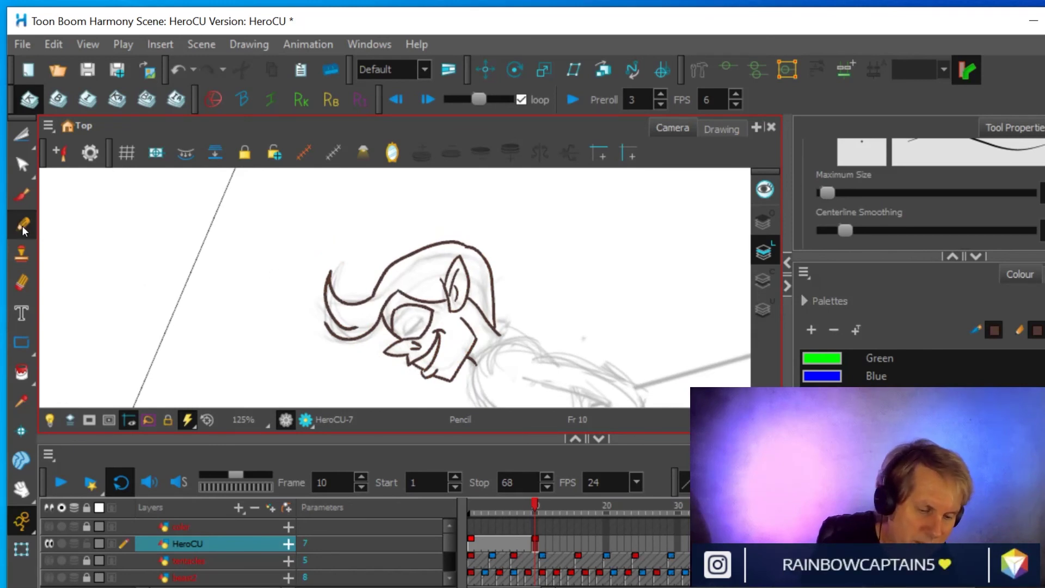
# - Bow the hair curve further left with the Contour Editor, then redraw the tuft's left edge
pyautogui.click(22, 163)
pyautogui.click(335, 321)
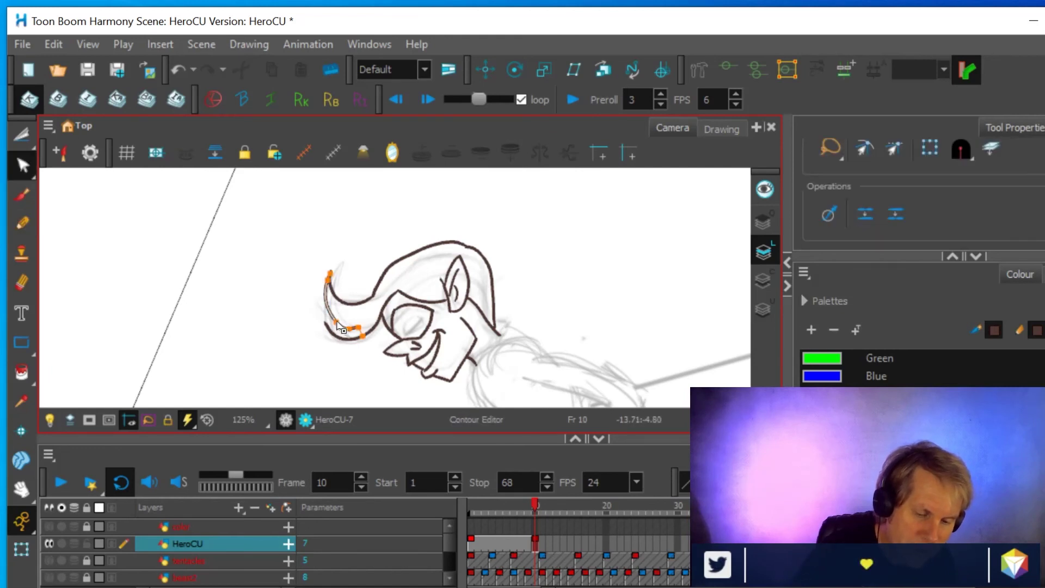
pyautogui.moveTo(333, 322); pyautogui.dragTo(330, 322)
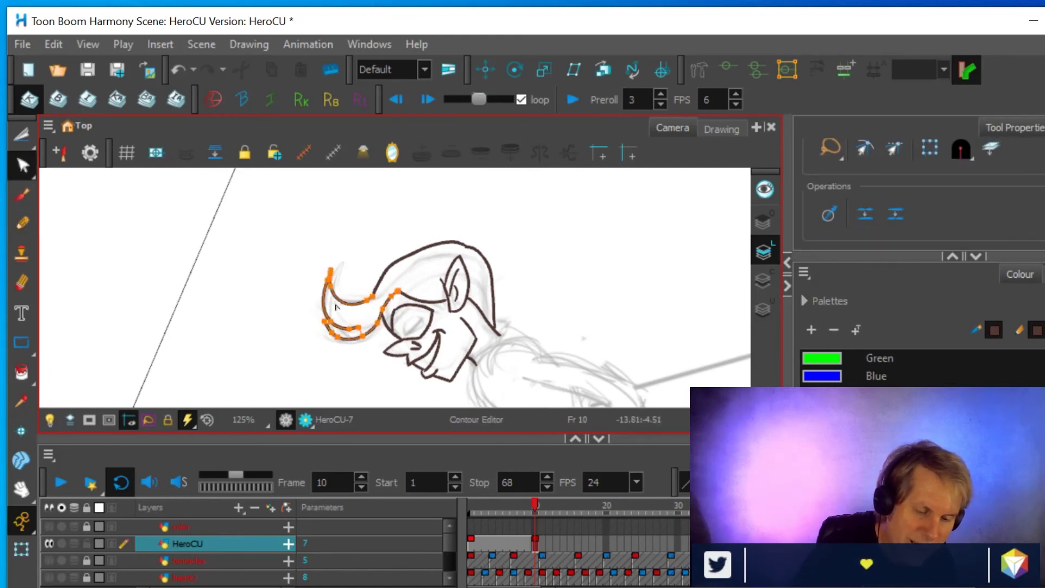
pyautogui.click(23, 223)
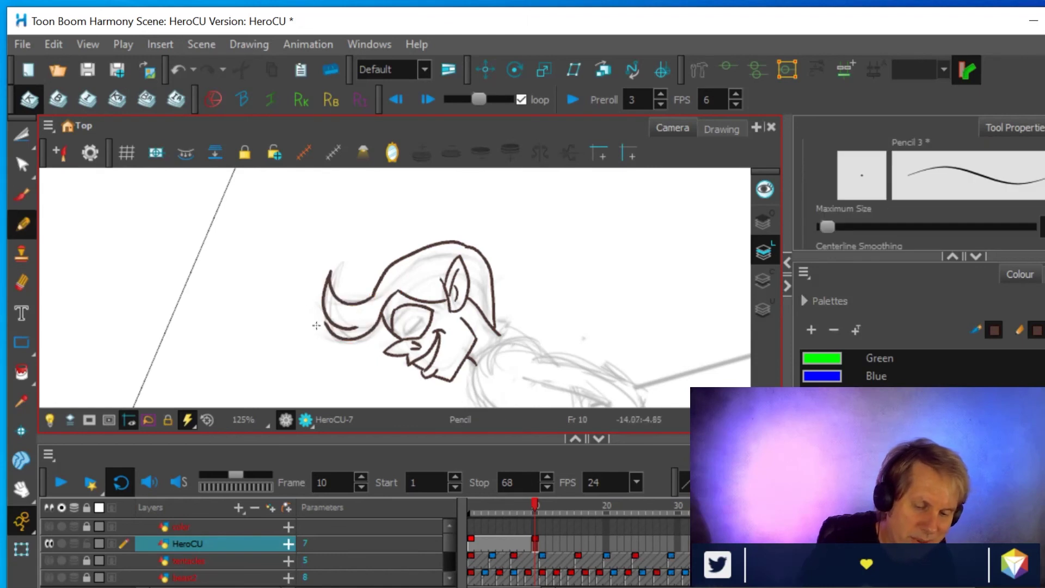
pyautogui.hotkey('ctrl', 'z')
pyautogui.moveTo(322, 311); pyautogui.dragTo(323, 302)
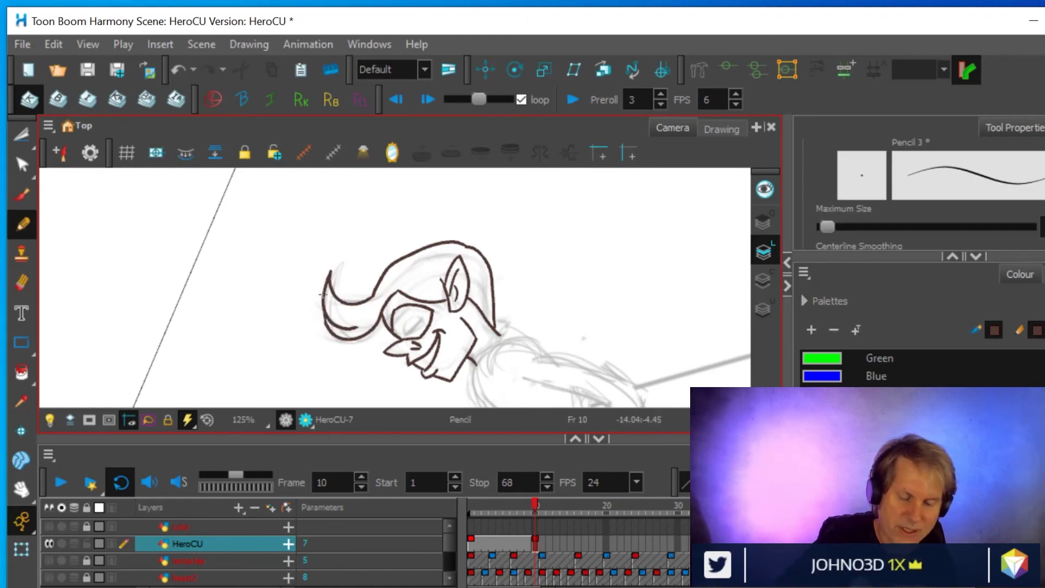
pyautogui.scroll(-3, 381, 305)
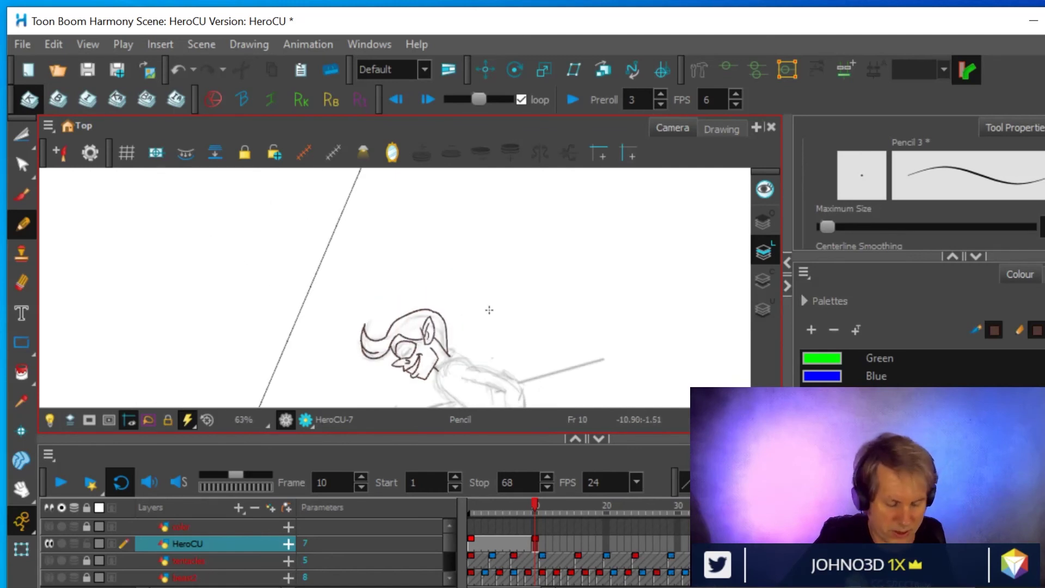
pyautogui.moveTo(529, 310); pyautogui.dragTo(478, 345)
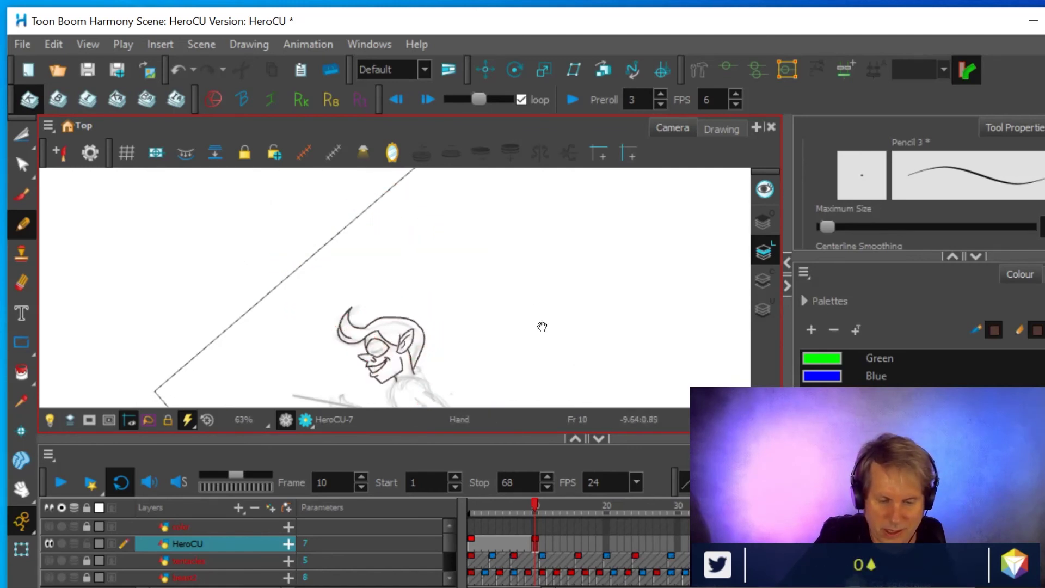
pyautogui.moveTo(542, 336); pyautogui.dragTo(541, 252)
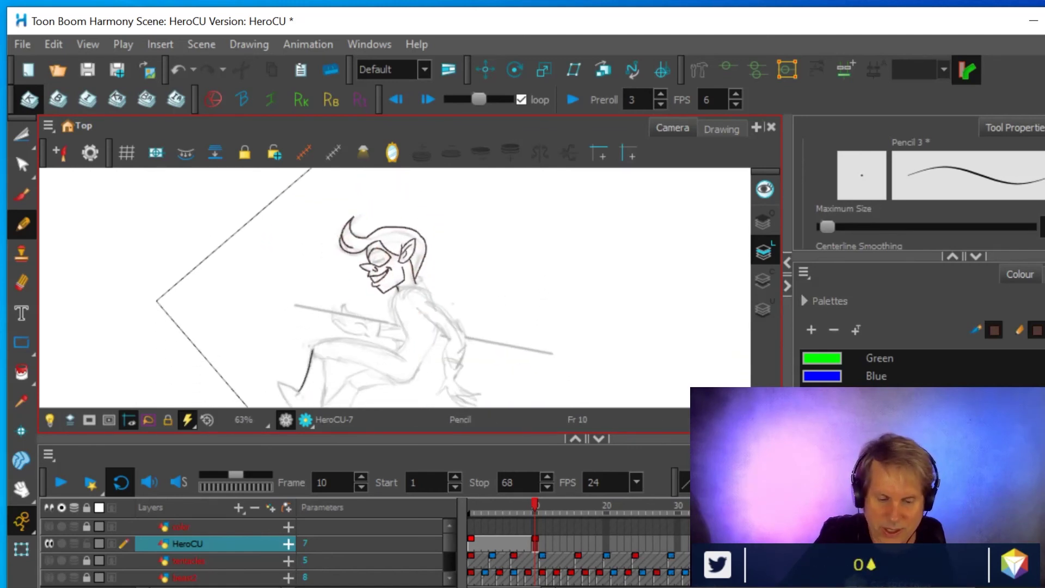
pyautogui.click(807, 543)
pyautogui.moveTo(623, 343); pyautogui.dragTo(632, 268)
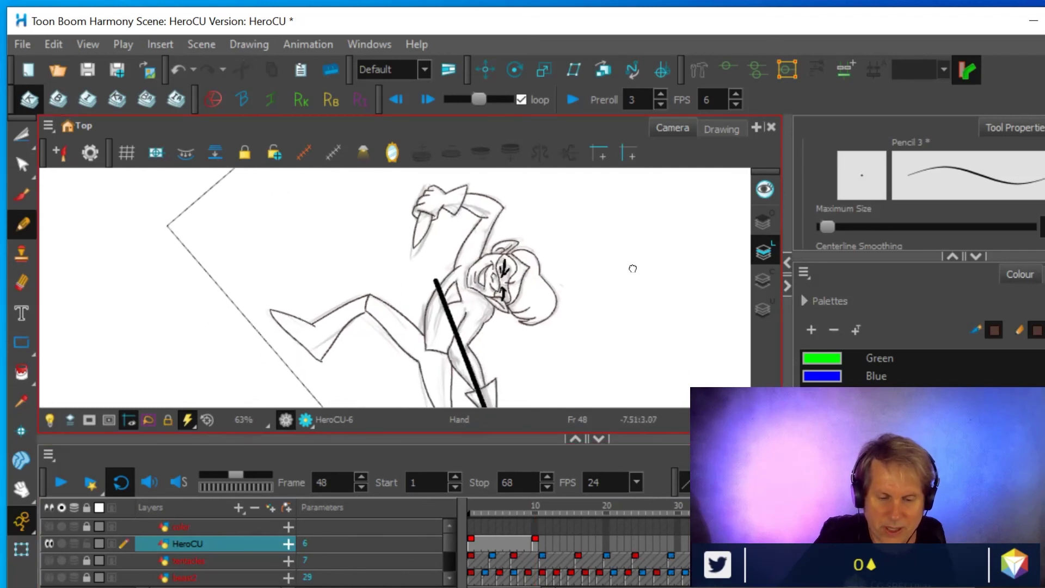
pyautogui.hotkey('shift', 'x')
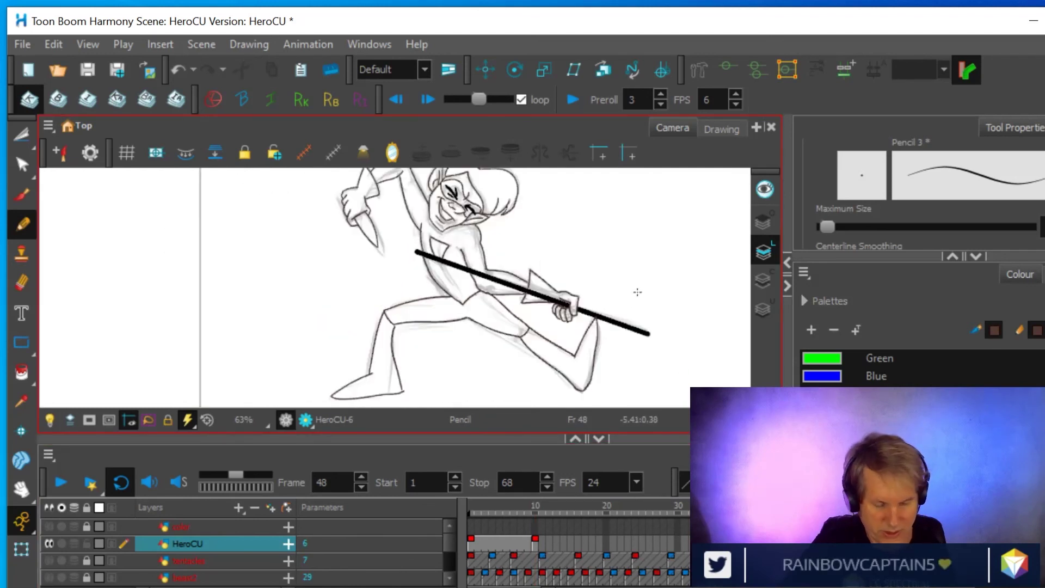
pyautogui.moveTo(635, 300); pyautogui.dragTo(632, 368)
pyautogui.press('space')
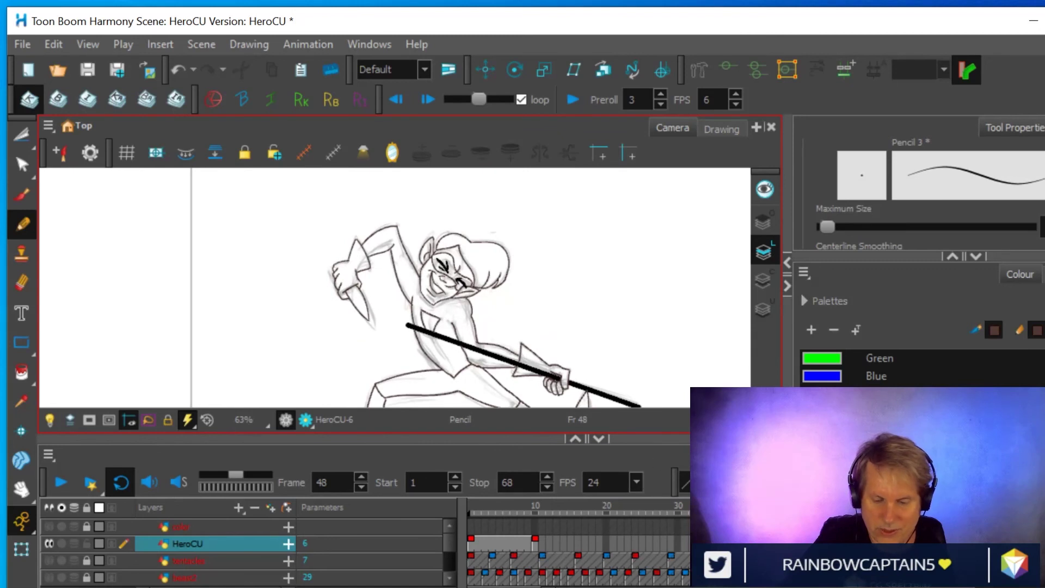
pyautogui.click(750, 543)
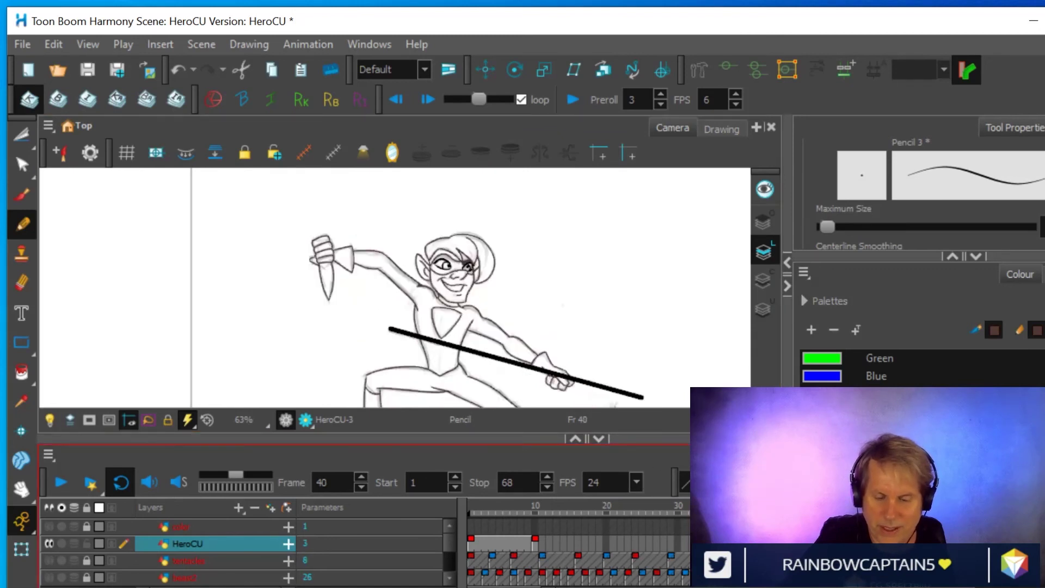
pyautogui.press('g')
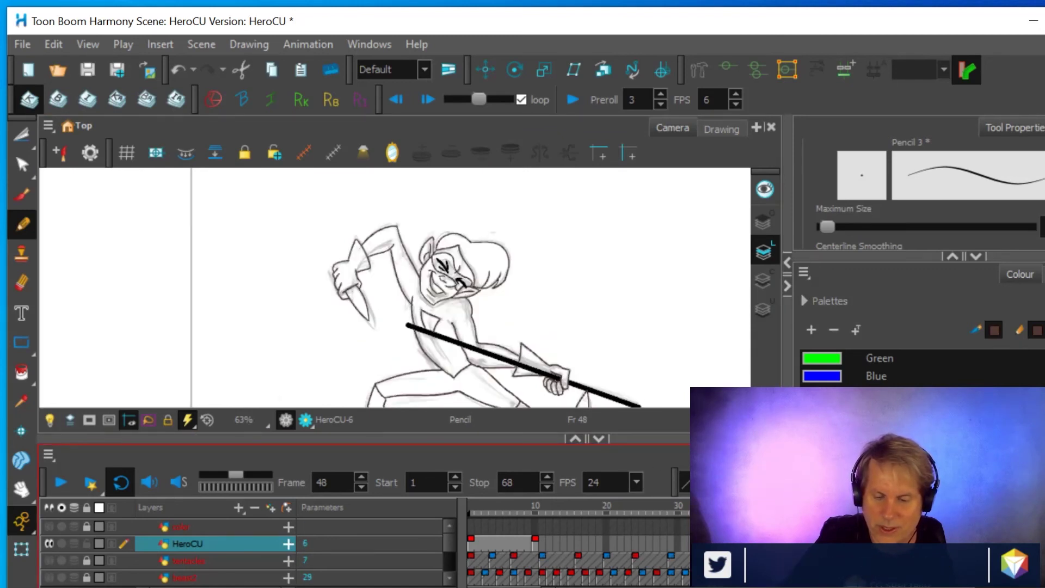
pyautogui.press('g')
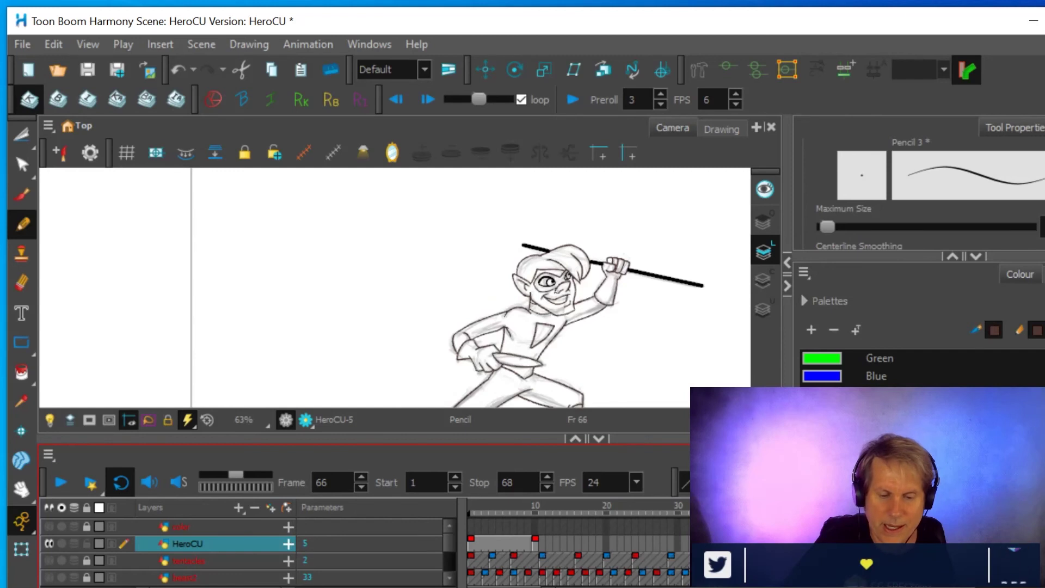
pyautogui.click(471, 543)
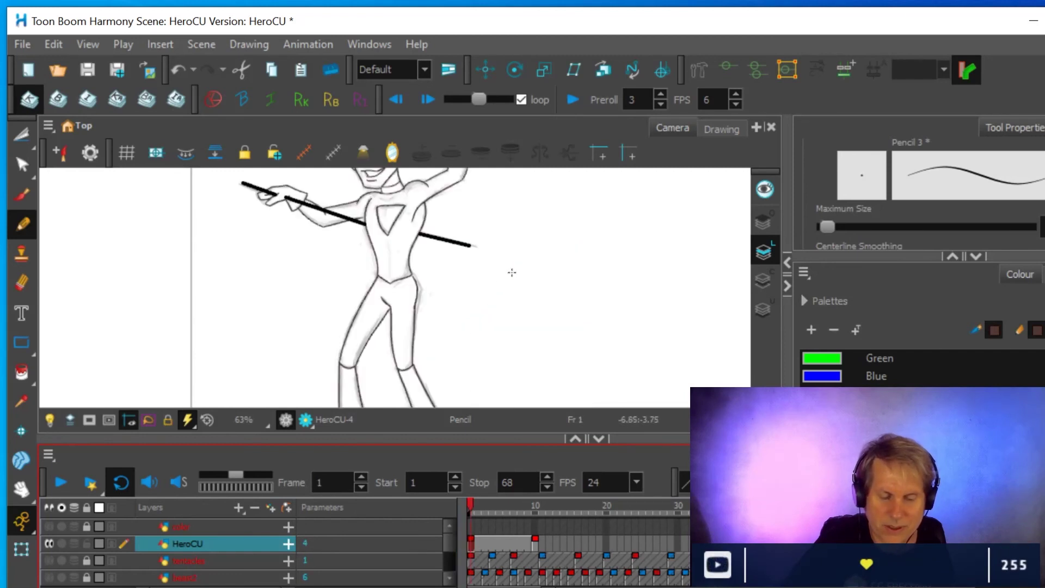
pyautogui.press('space')
pyautogui.moveTo(511, 303); pyautogui.dragTo(506, 357)
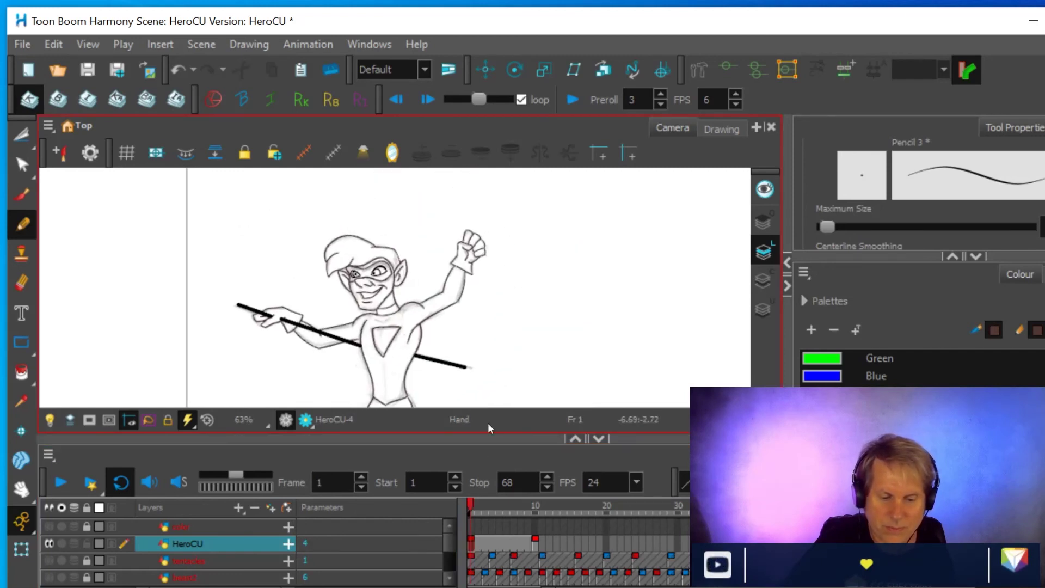
pyautogui.click(535, 539)
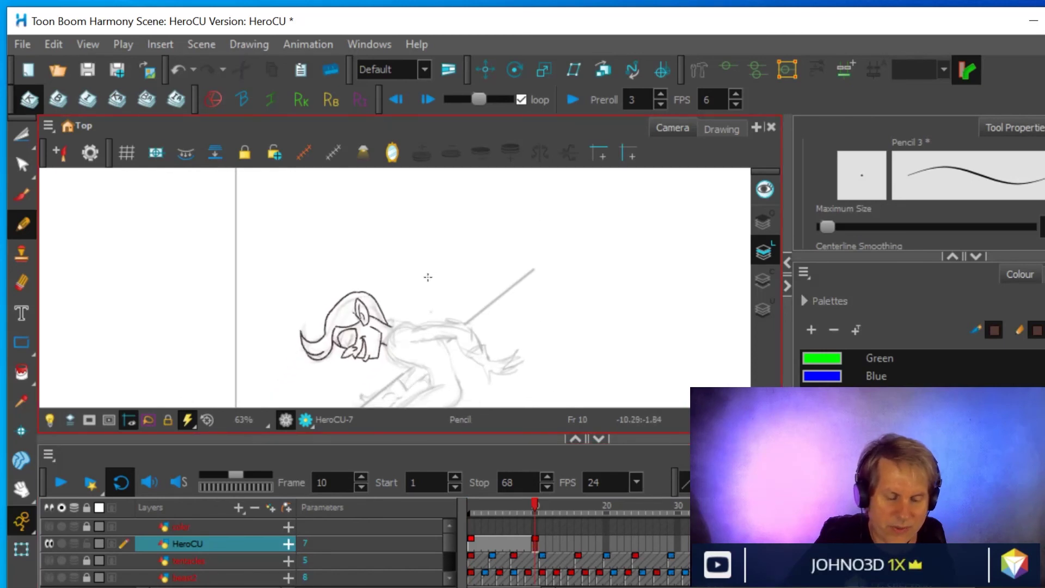
pyautogui.scroll(4, 428, 277)
# - Erase the lower-left hair curve on the enlarged head, returning to the Pencil afterward
pyautogui.press('space')
pyautogui.moveTo(515, 266)
pyautogui.mouseDown()
pyautogui.moveTo(634, 217)
pyautogui.moveTo(635, 204)
pyautogui.mouseUp()
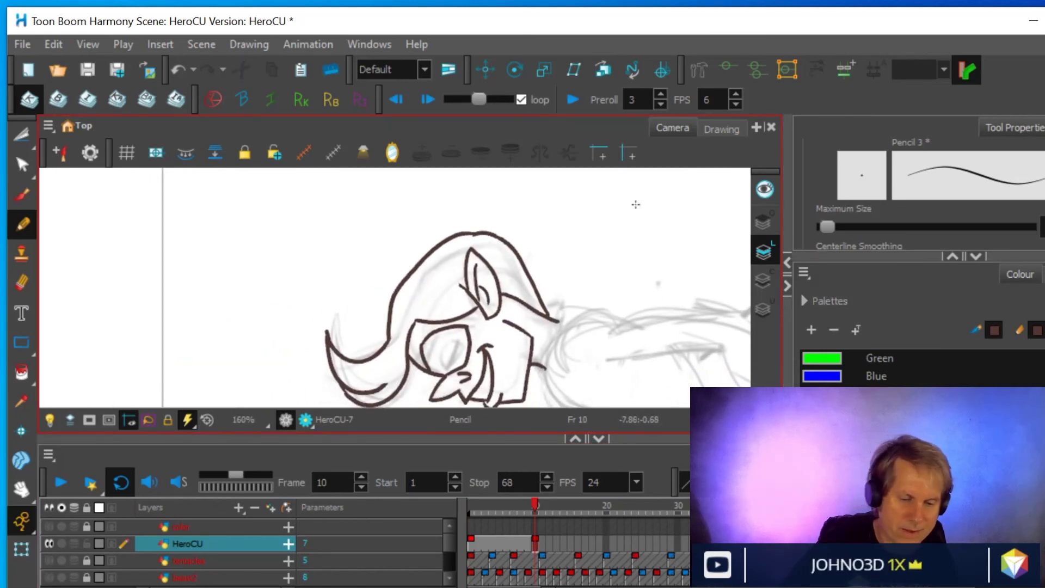
pyautogui.hotkey('alt', 'e')
pyautogui.moveTo(374, 359)
pyautogui.mouseDown()
pyautogui.moveTo(349, 361)
pyautogui.moveTo(378, 353)
pyautogui.moveTo(391, 315)
pyautogui.moveTo(376, 317)
pyautogui.mouseUp()
pyautogui.moveTo(339, 354)
pyautogui.mouseDown()
pyautogui.moveTo(360, 338)
pyautogui.moveTo(393, 295)
pyautogui.mouseUp()
pyautogui.hotkey('alt', '/')
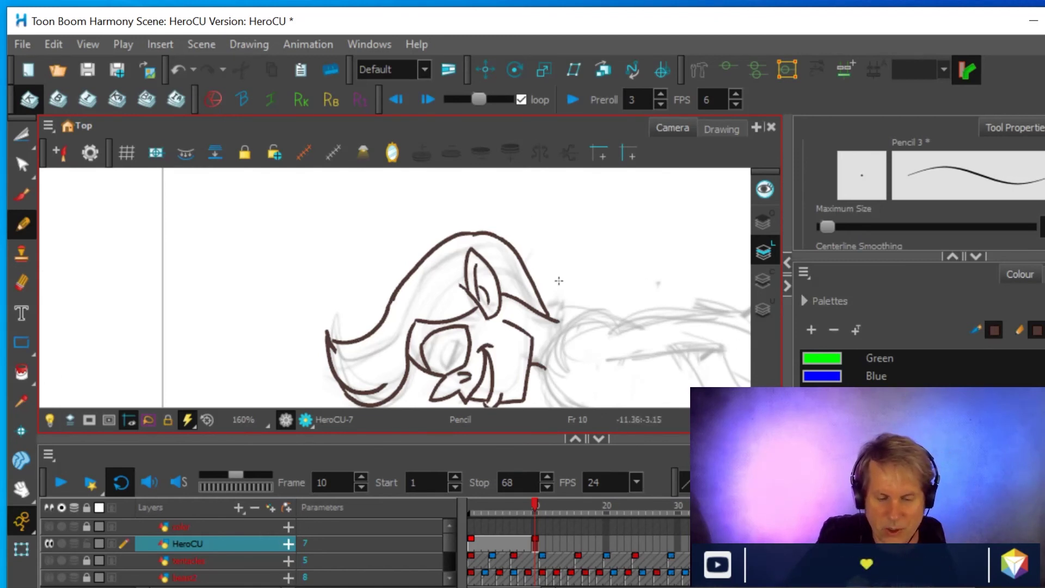
# - Reframe the view around the character and jump to the frame 40 key pose
pyautogui.moveTo(565, 350); pyautogui.dragTo(427, 267)
pyautogui.scroll(-2, 427, 268)
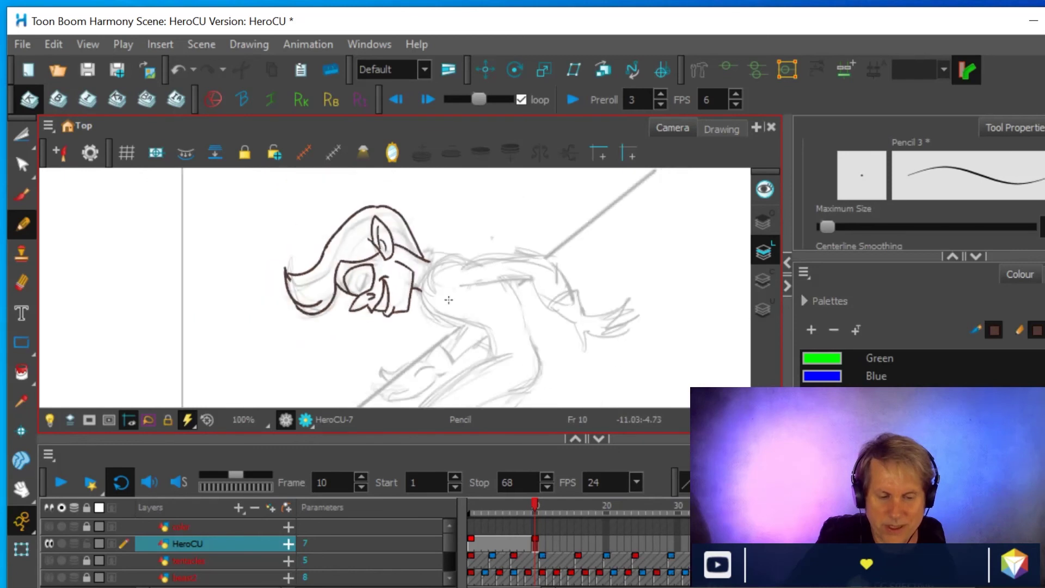
pyautogui.moveTo(479, 336); pyautogui.dragTo(401, 333)
pyautogui.scroll(1, 401, 332)
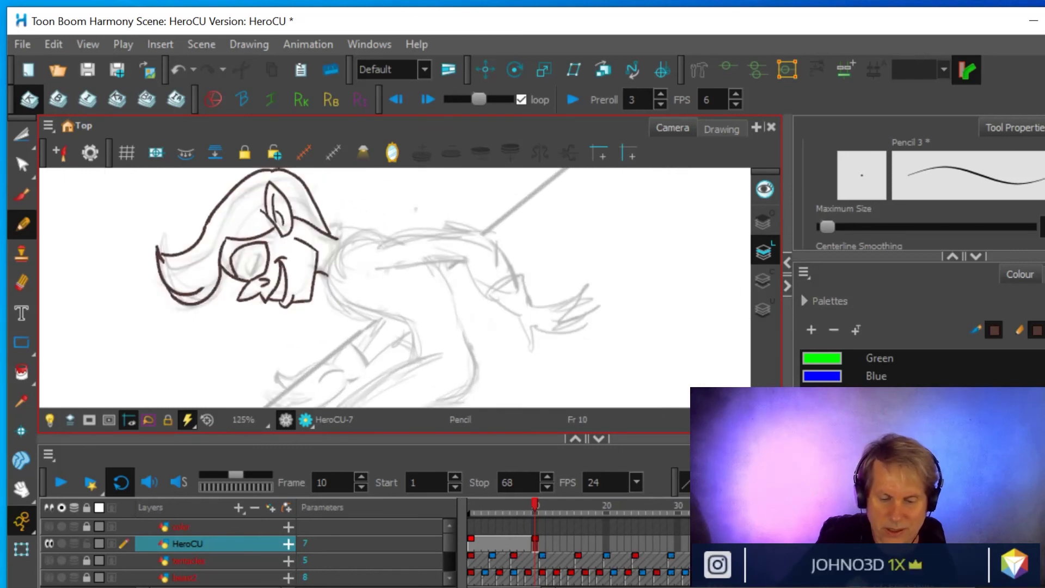
pyautogui.click(750, 526)
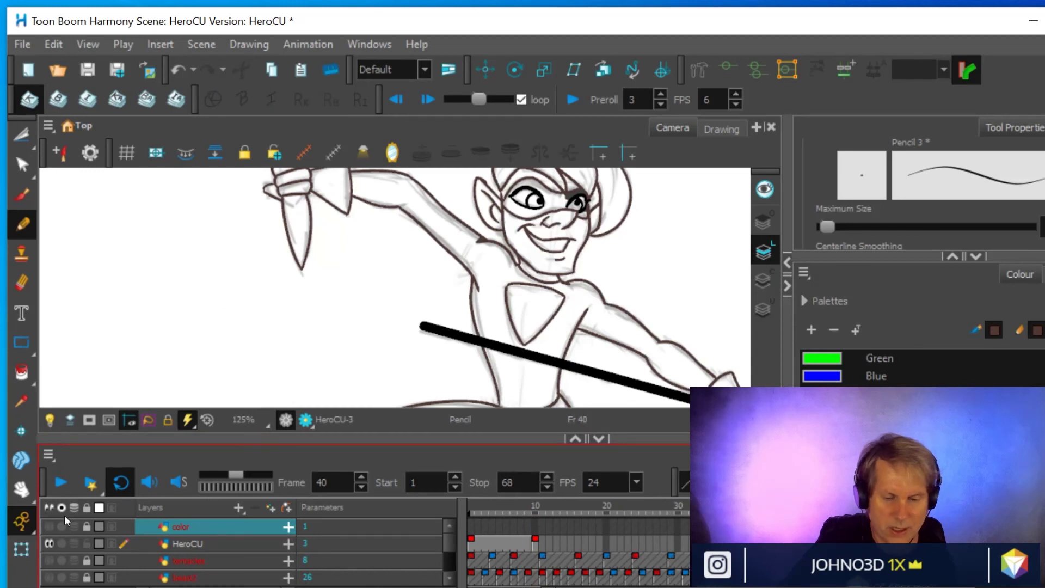
# - Show the colour layer's art, inspect it zoomed, then select HeroCU and go to frame 10
pyautogui.click(49, 525)
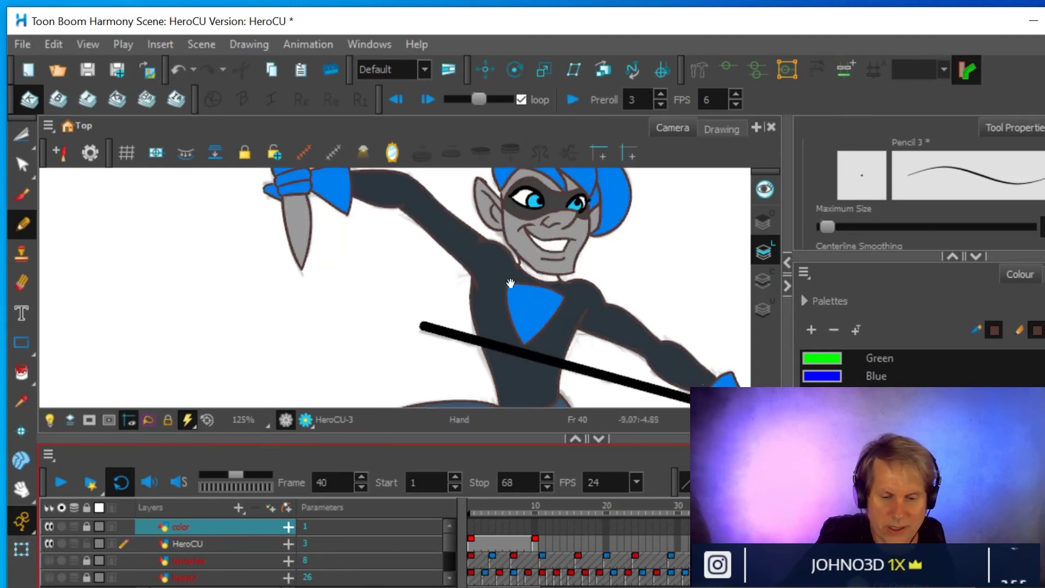
pyautogui.scroll(5, 449, 307)
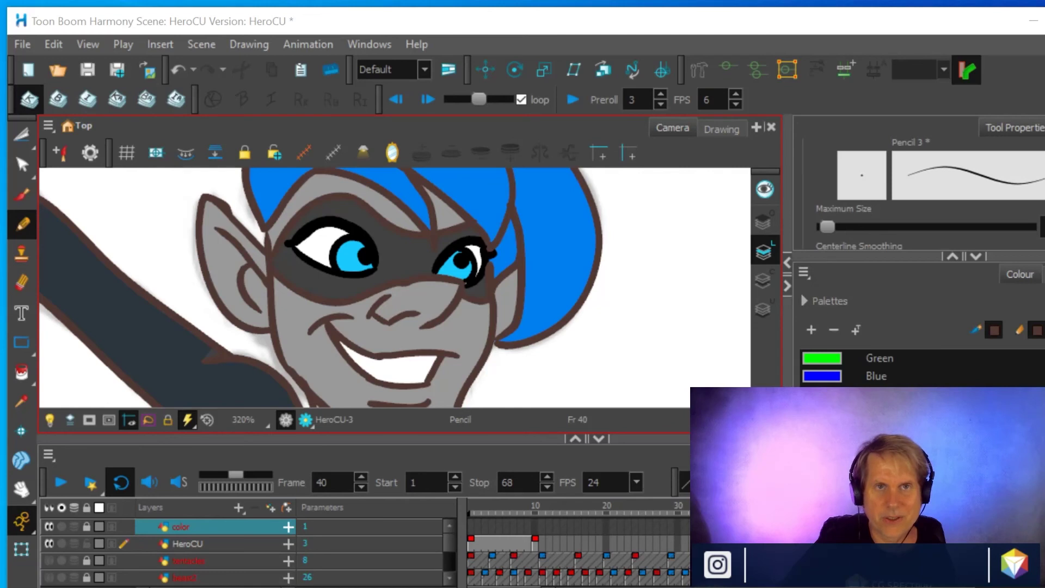
pyautogui.scroll(-5, 536, 309)
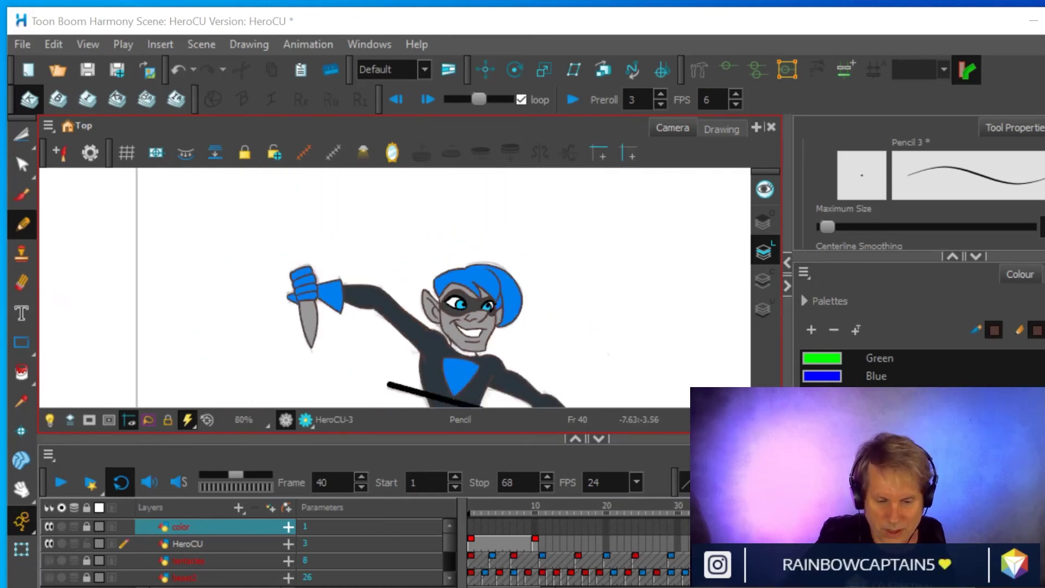
pyautogui.scroll(2, 497, 319)
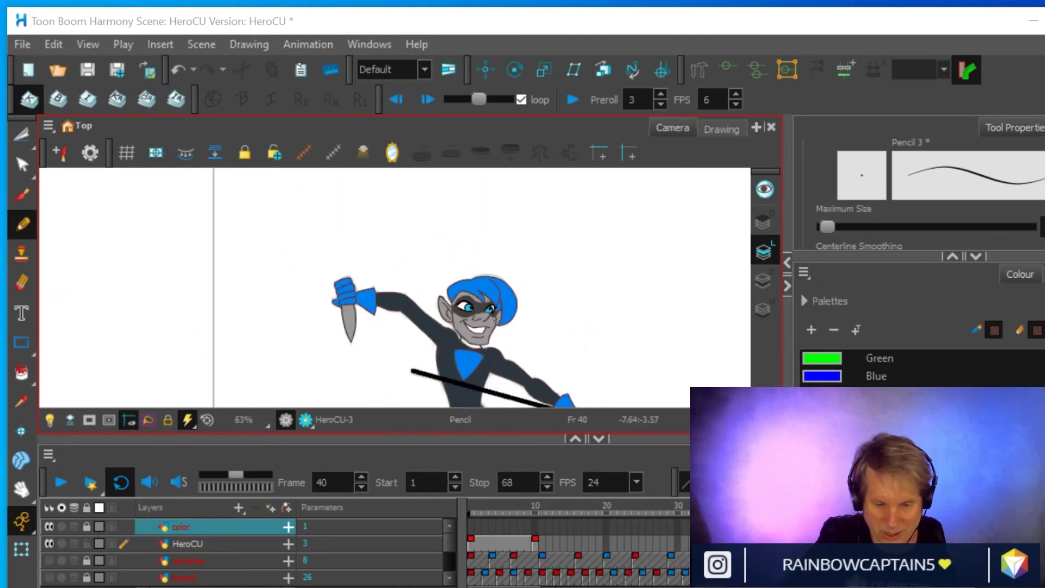
pyautogui.click(471, 543)
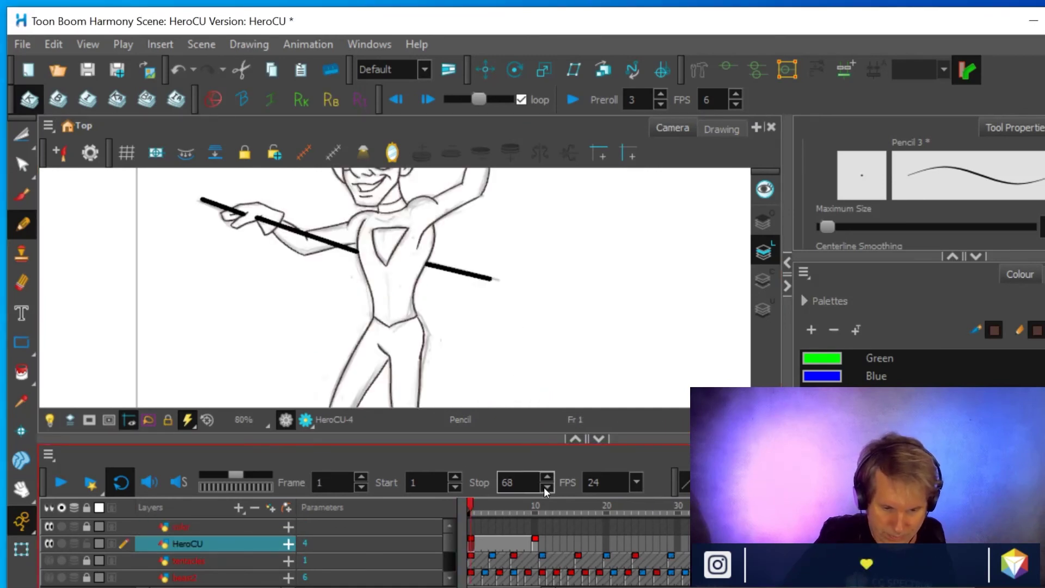
pyautogui.click(536, 546)
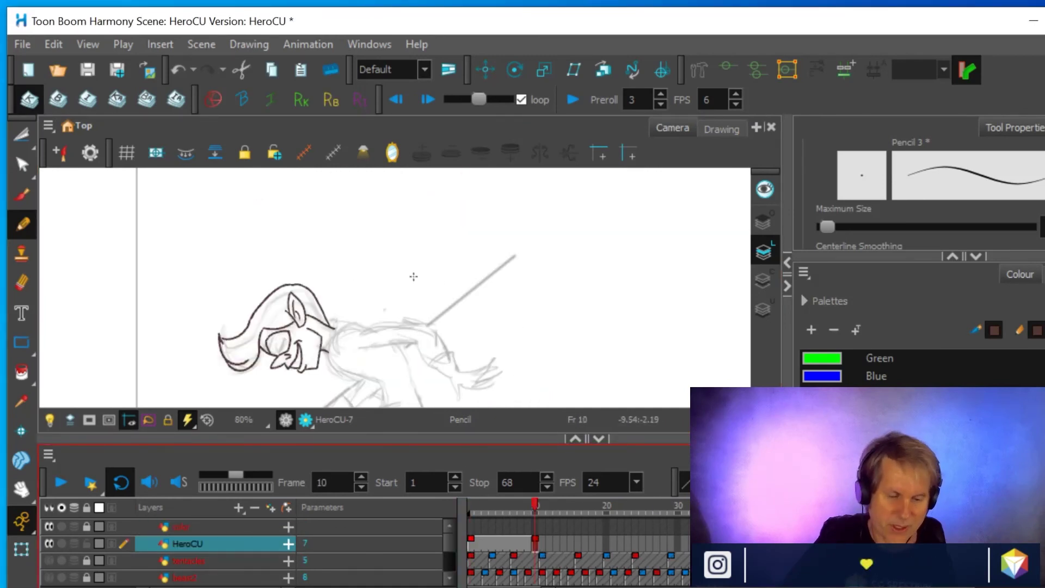
# - Rotate the view about 90° and ink two clean lines along the hero's back
pyautogui.scroll(-2, 414, 276)
pyautogui.scroll(3, 413, 277)
pyautogui.moveTo(414, 276); pyautogui.dragTo(451, 222)
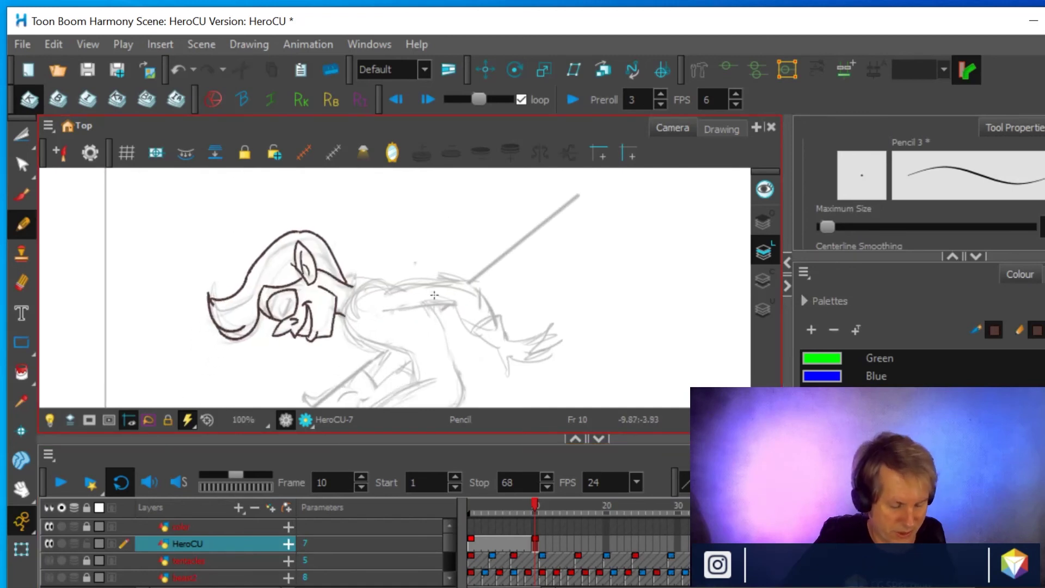
pyautogui.moveTo(385, 310); pyautogui.dragTo(458, 315)
pyautogui.scroll(-1, 501, 278)
pyautogui.scroll(2, 501, 277)
pyautogui.moveTo(508, 271); pyautogui.dragTo(514, 292)
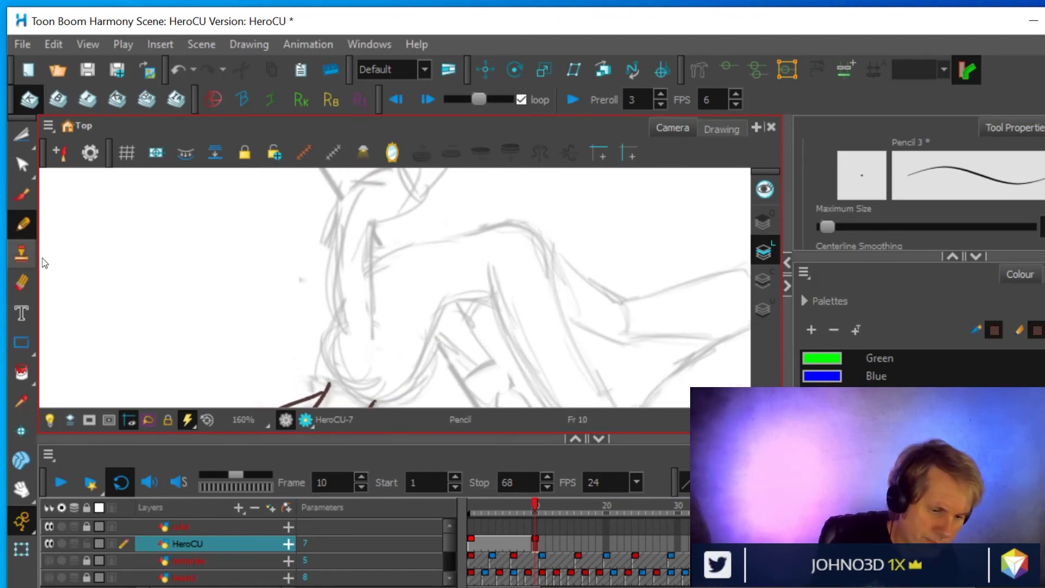
pyautogui.moveTo(357, 389)
pyautogui.mouseDown()
pyautogui.moveTo(330, 356)
pyautogui.moveTo(346, 314)
pyautogui.moveTo(331, 310)
pyautogui.moveTo(330, 279)
pyautogui.moveTo(341, 192)
pyautogui.mouseUp()
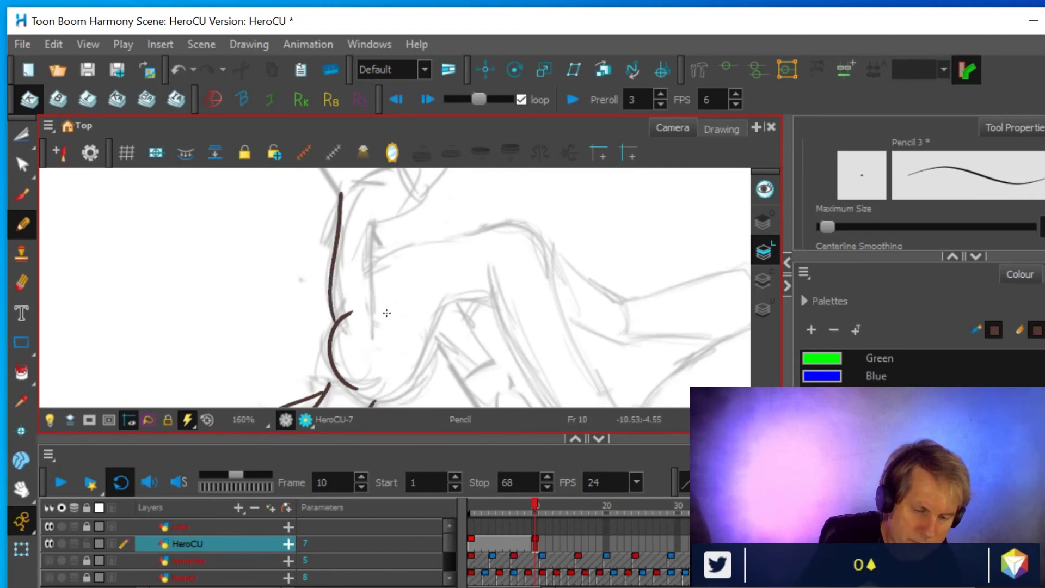
pyautogui.moveTo(387, 312); pyautogui.dragTo(375, 208)
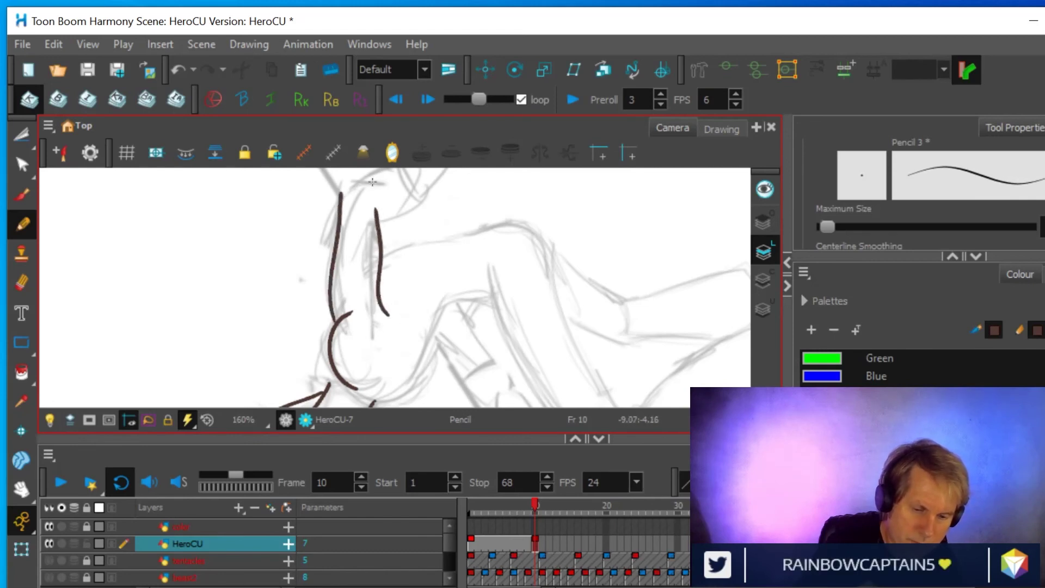
# - Extend the arm stroke to meet the upper line, rotating and panning toward the cuff
pyautogui.moveTo(554, 287); pyautogui.dragTo(345, 334)
pyautogui.moveTo(546, 269); pyautogui.dragTo(550, 250)
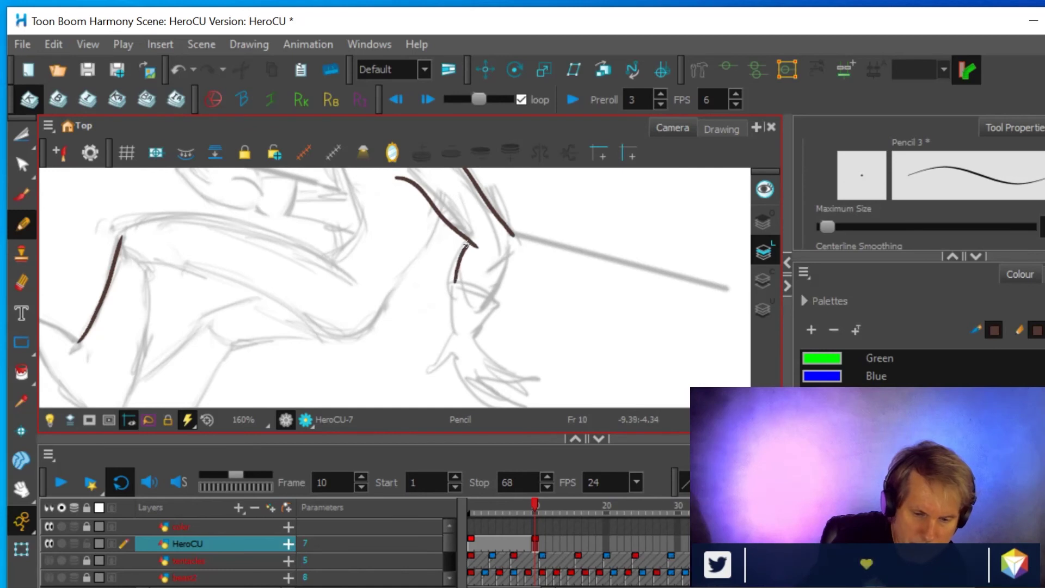
pyautogui.moveTo(510, 246); pyautogui.dragTo(513, 235)
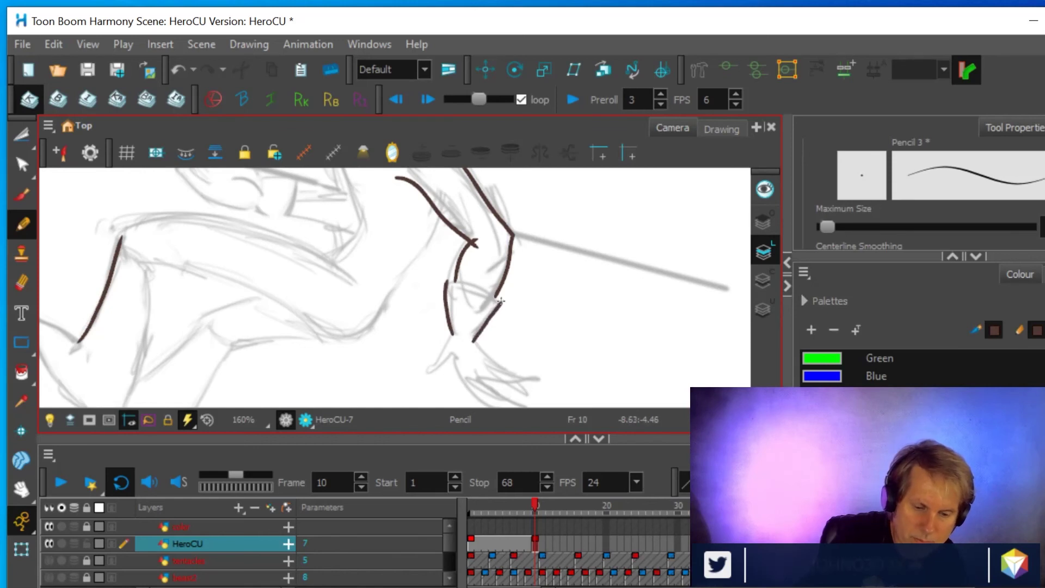
pyautogui.moveTo(507, 284); pyautogui.dragTo(505, 340)
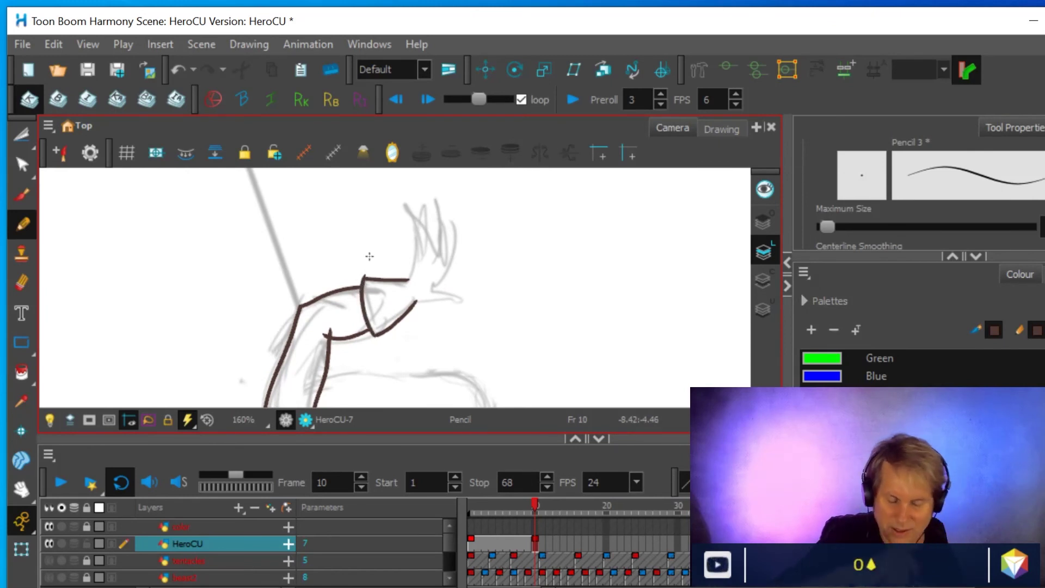
pyautogui.moveTo(619, 280); pyautogui.dragTo(388, 342)
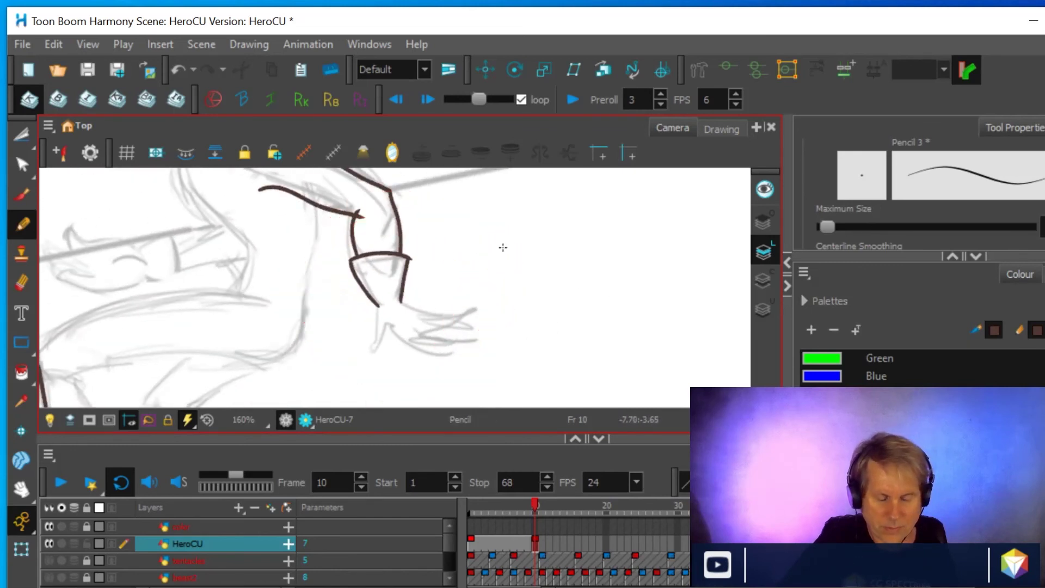
pyautogui.moveTo(499, 289); pyautogui.dragTo(561, 376)
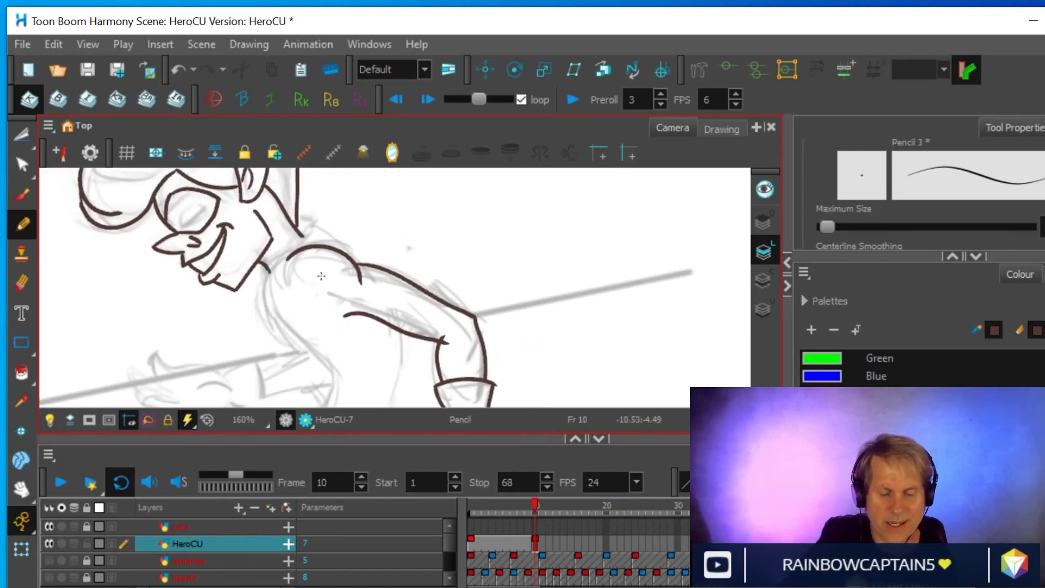
pyautogui.hotkey('alt', 't')
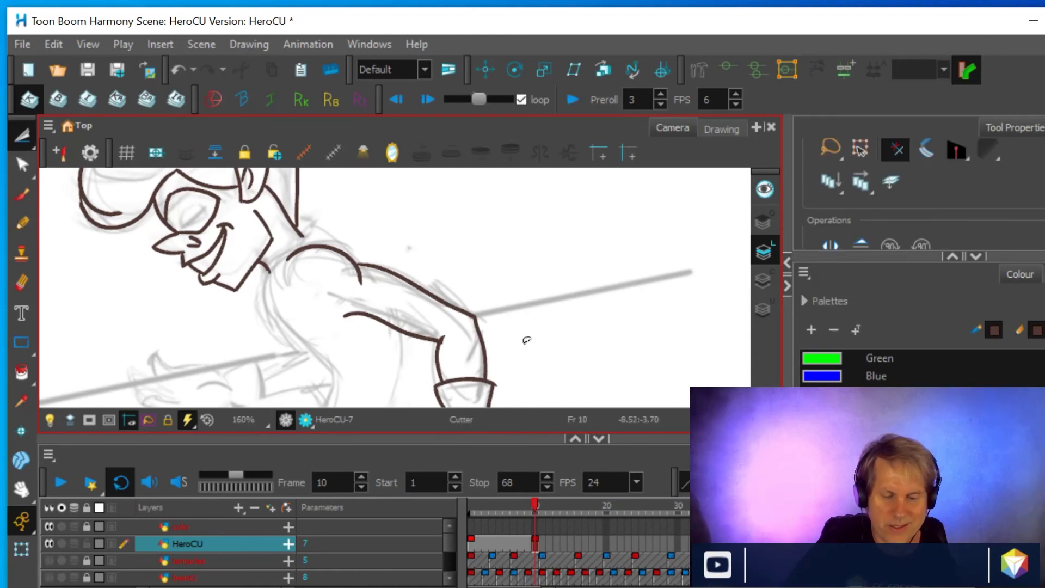
# - Zoom to 320% on the cuff and erase its overshooting tip and a stray line end
pyautogui.moveTo(541, 366)
pyautogui.mouseDown()
pyautogui.moveTo(562, 301)
pyautogui.moveTo(497, 285)
pyautogui.moveTo(485, 269)
pyautogui.mouseUp()
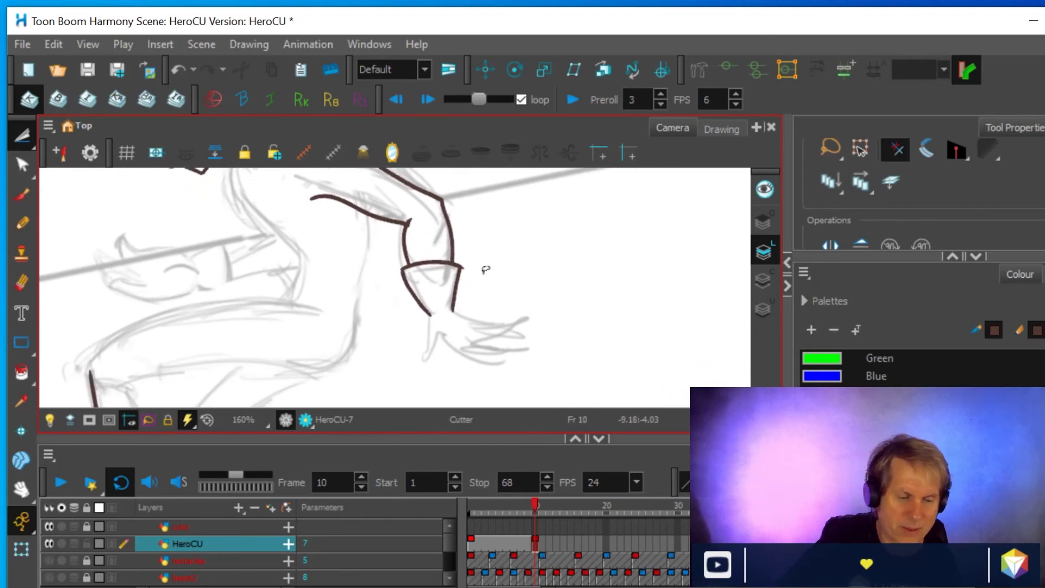
pyautogui.click(21, 223)
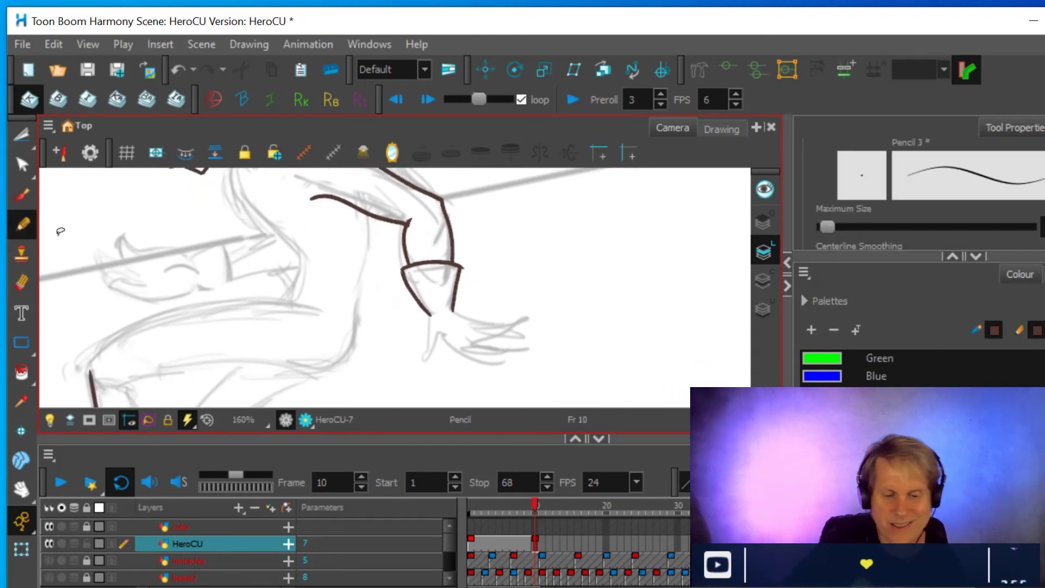
pyautogui.press('1')
pyautogui.press('2')
pyautogui.press('2')
pyautogui.press('space')
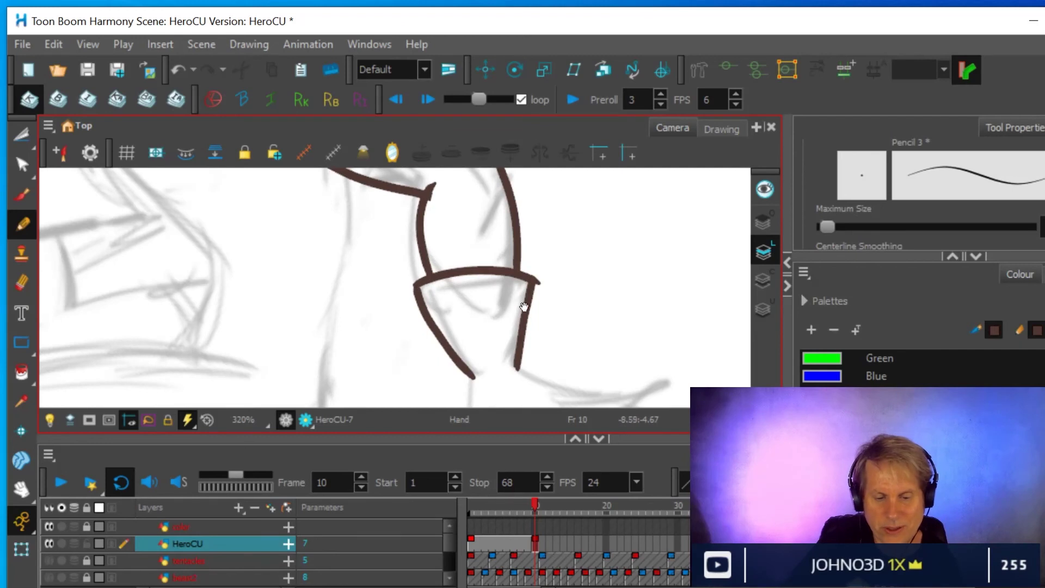
pyautogui.moveTo(523, 306); pyautogui.dragTo(452, 294)
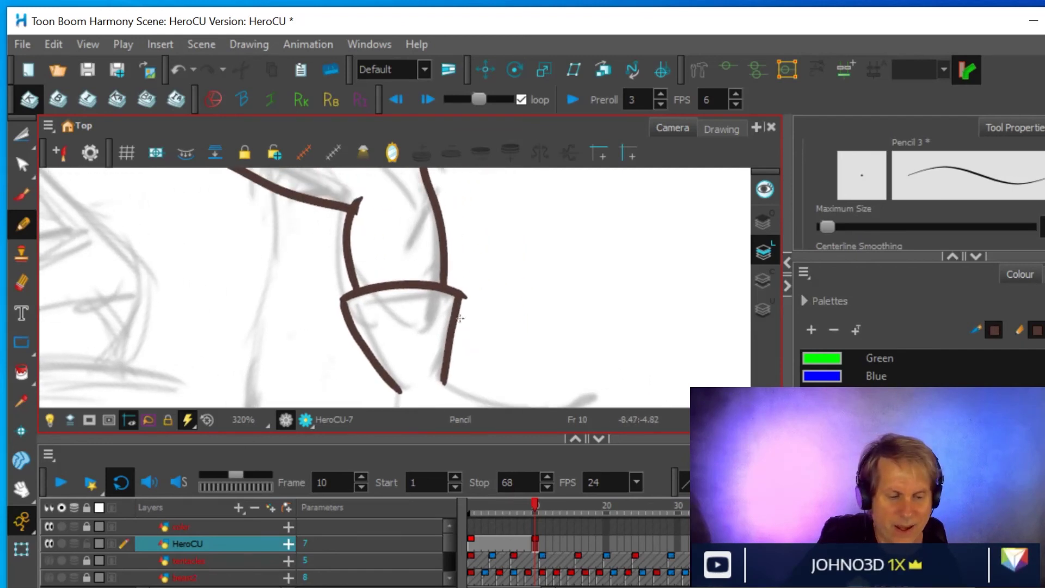
pyautogui.hotkey('alt', 'e')
pyautogui.moveTo(482, 297); pyautogui.dragTo(471, 297)
pyautogui.moveTo(360, 234); pyautogui.dragTo(370, 196)
# - Ink the wrist, finger outlines and back of the hand in clean lines, then zoom out
pyautogui.press('space')
pyautogui.moveTo(508, 366); pyautogui.dragTo(506, 261)
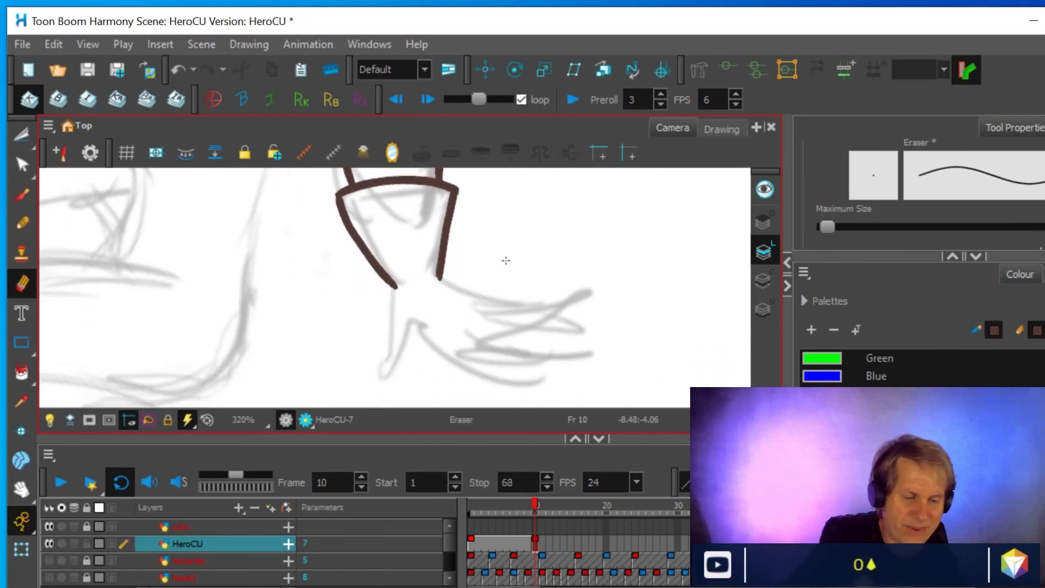
pyautogui.hotkey('alt', '/')
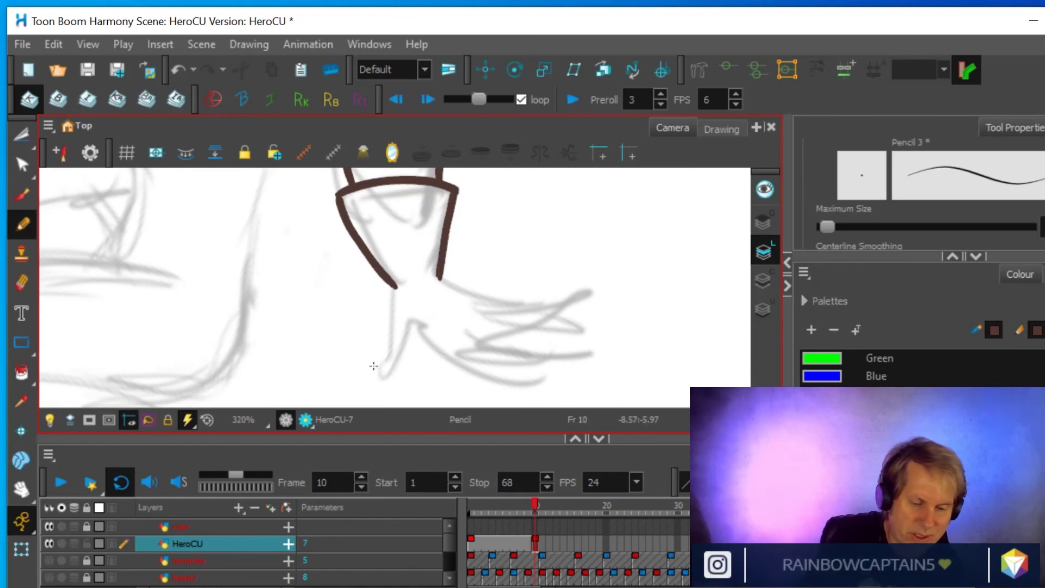
pyautogui.moveTo(374, 367)
pyautogui.mouseDown()
pyautogui.moveTo(378, 311)
pyautogui.moveTo(395, 294)
pyautogui.mouseUp()
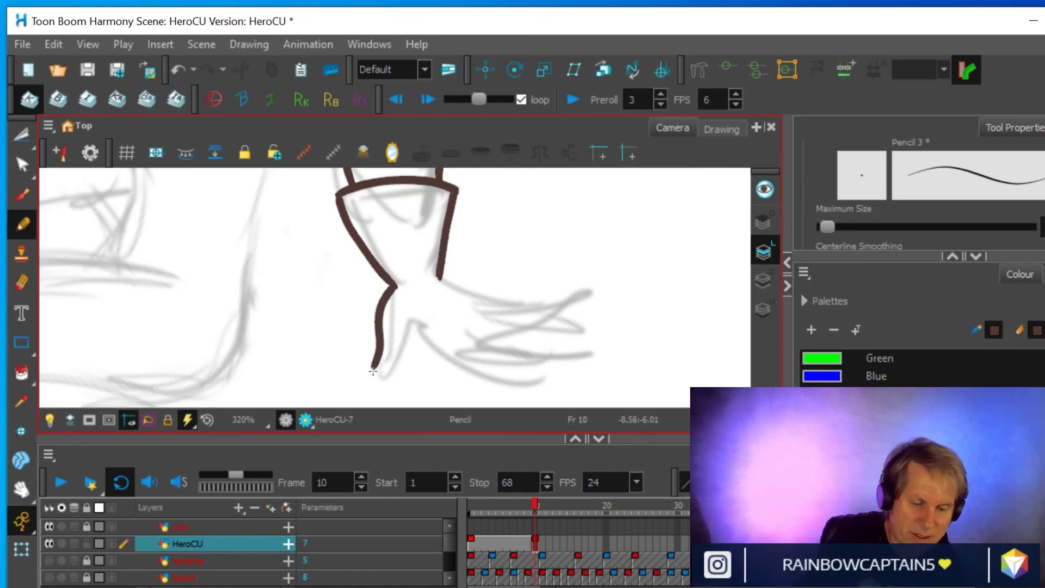
pyautogui.moveTo(381, 373); pyautogui.dragTo(419, 317)
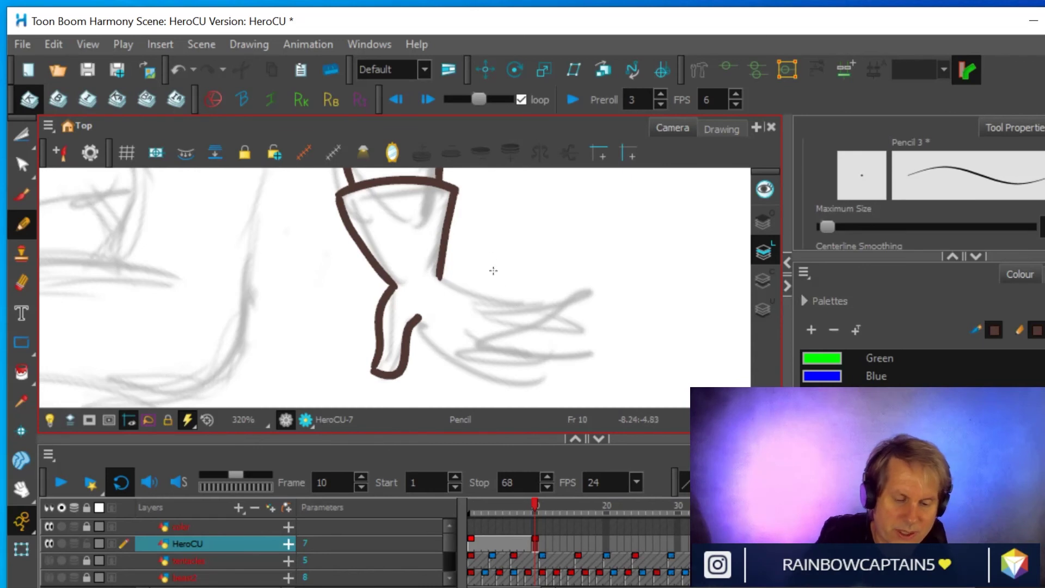
pyautogui.moveTo(416, 322)
pyautogui.mouseDown()
pyautogui.moveTo(462, 361)
pyautogui.moveTo(555, 376)
pyautogui.moveTo(555, 347)
pyautogui.moveTo(440, 313)
pyautogui.moveTo(518, 377)
pyautogui.moveTo(473, 377)
pyautogui.moveTo(543, 353)
pyautogui.moveTo(519, 292)
pyautogui.moveTo(488, 263)
pyautogui.moveTo(452, 313)
pyautogui.mouseUp()
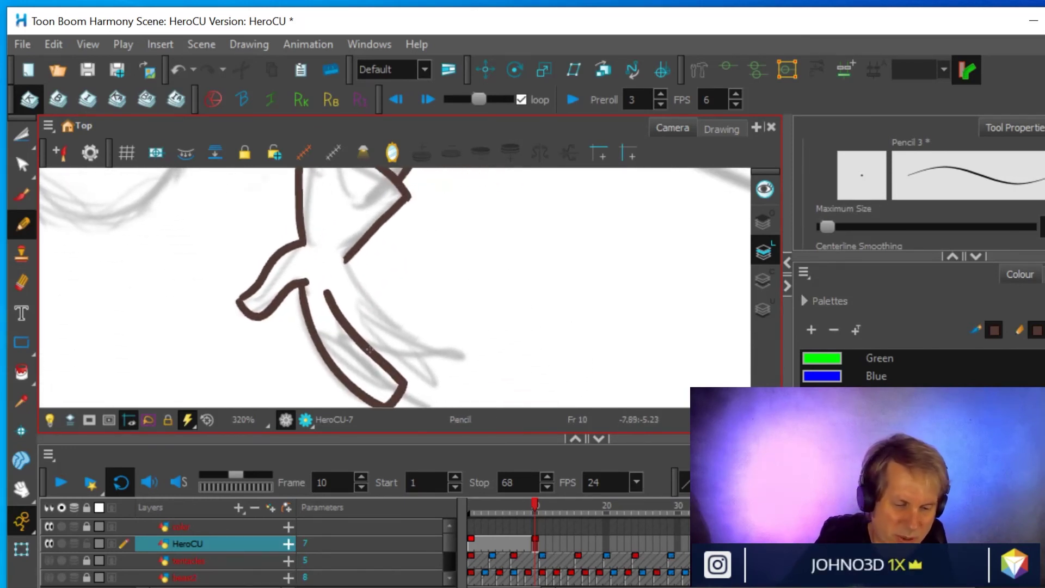
pyautogui.moveTo(410, 395)
pyautogui.mouseDown()
pyautogui.moveTo(432, 369)
pyautogui.moveTo(353, 293)
pyautogui.mouseUp()
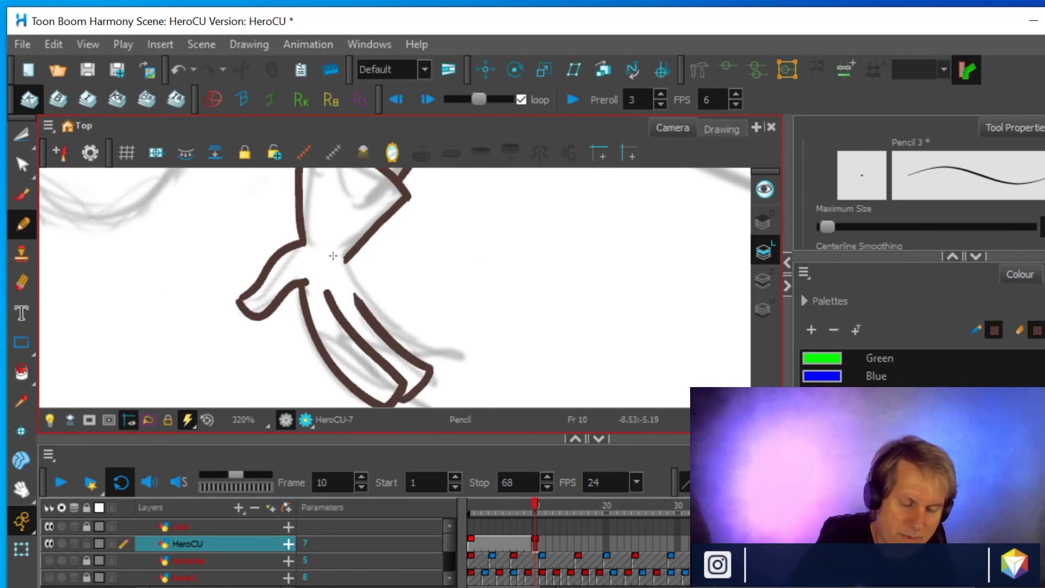
pyautogui.moveTo(430, 374)
pyautogui.mouseDown()
pyautogui.moveTo(447, 350)
pyautogui.moveTo(374, 298)
pyautogui.mouseUp()
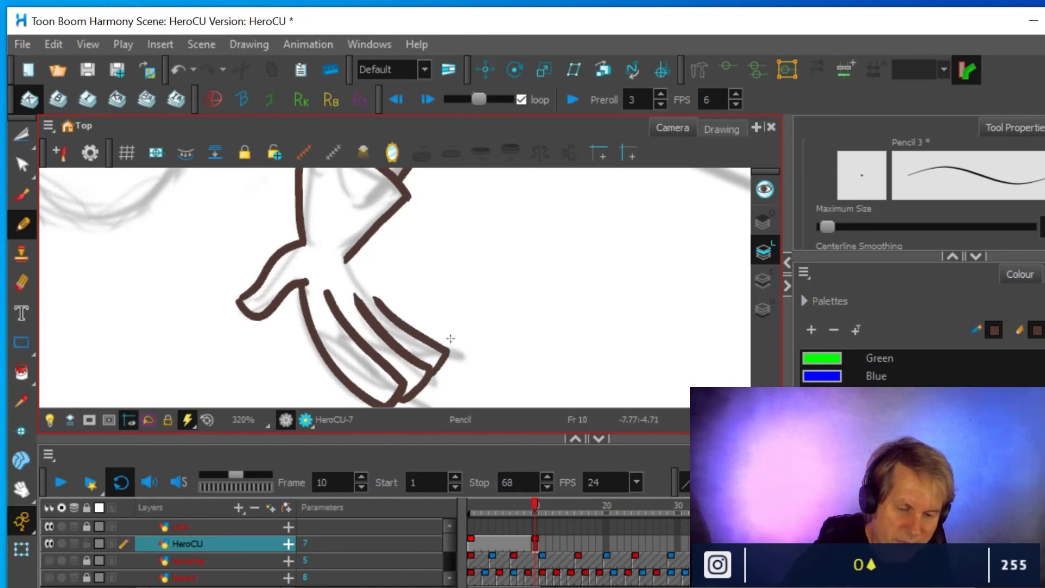
pyautogui.moveTo(350, 254)
pyautogui.mouseDown()
pyautogui.moveTo(424, 311)
pyautogui.moveTo(451, 318)
pyautogui.mouseUp()
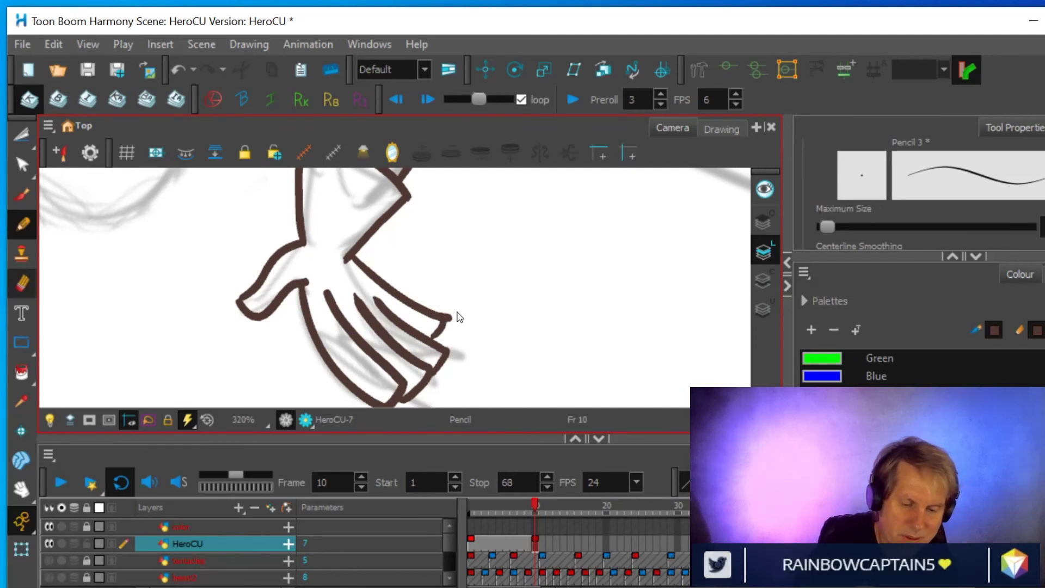
pyautogui.hotkey('alt', 'e')
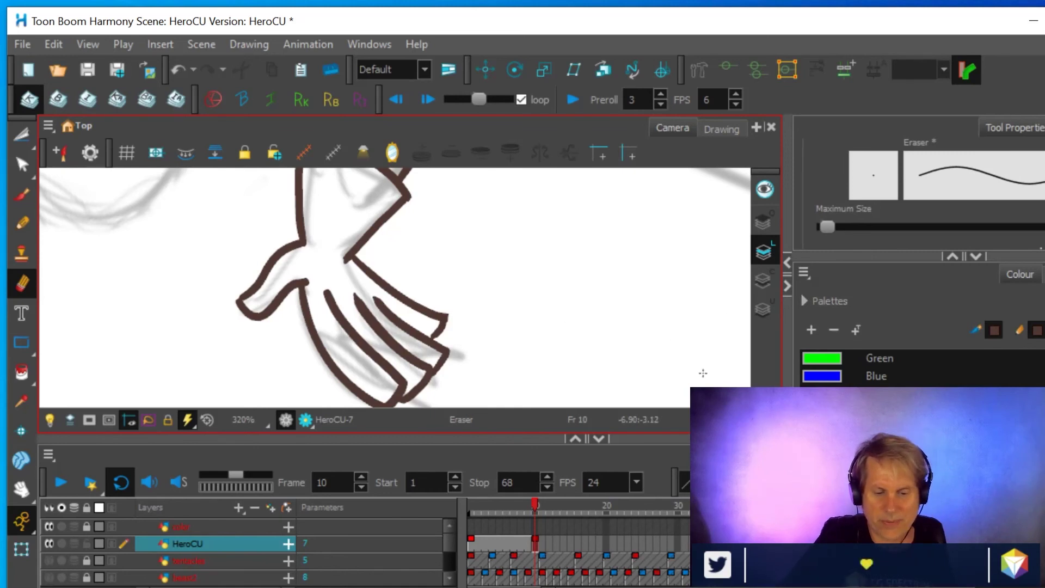
pyautogui.scroll(-3, 538, 368)
pyautogui.moveTo(450, 372)
pyautogui.mouseDown()
pyautogui.moveTo(442, 380)
pyautogui.moveTo(525, 325)
pyautogui.moveTo(541, 240)
pyautogui.moveTo(518, 319)
pyautogui.moveTo(494, 357)
pyautogui.mouseUp()
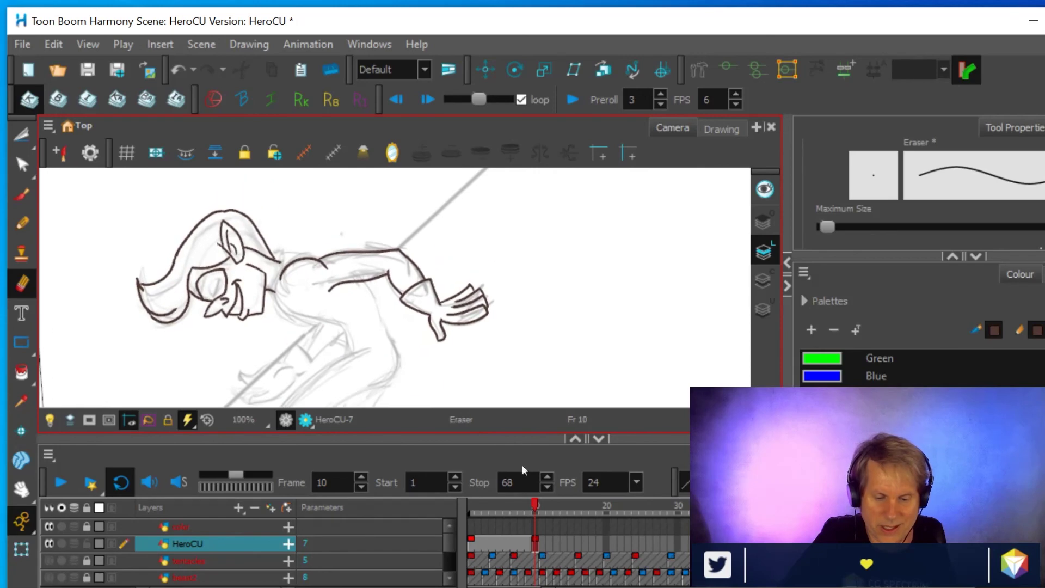
# - Review neighbouring frames, rotate the canvas to a drawing angle, and ready the Pencil for the torso line
pyautogui.moveTo(536, 508)
pyautogui.mouseDown()
pyautogui.moveTo(550, 508)
pyautogui.moveTo(520, 515)
pyautogui.moveTo(543, 509)
pyautogui.moveTo(534, 512)
pyautogui.mouseUp()
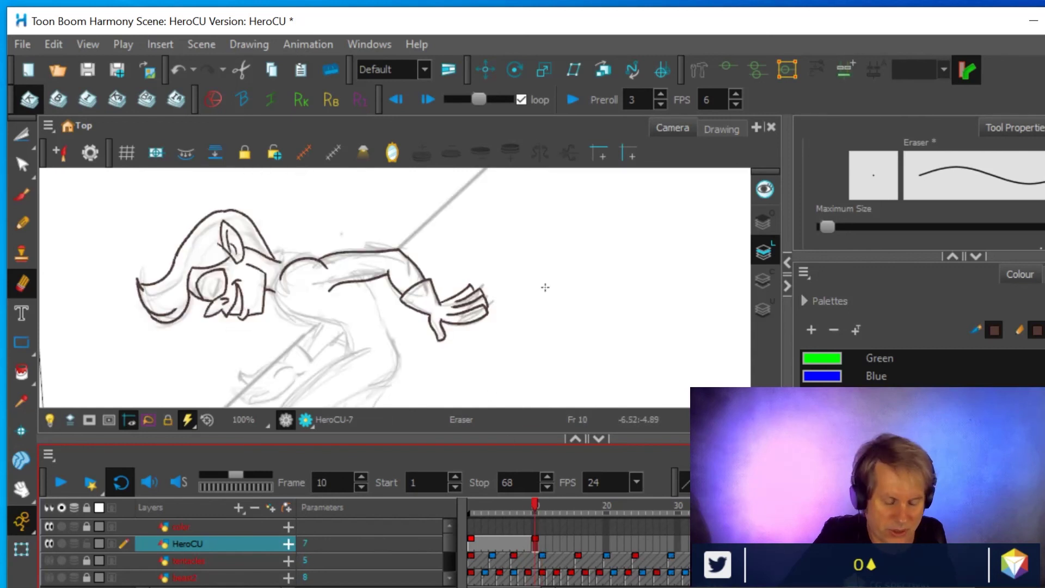
pyautogui.moveTo(567, 293)
pyautogui.mouseDown()
pyautogui.moveTo(582, 298)
pyautogui.moveTo(506, 335)
pyautogui.mouseUp()
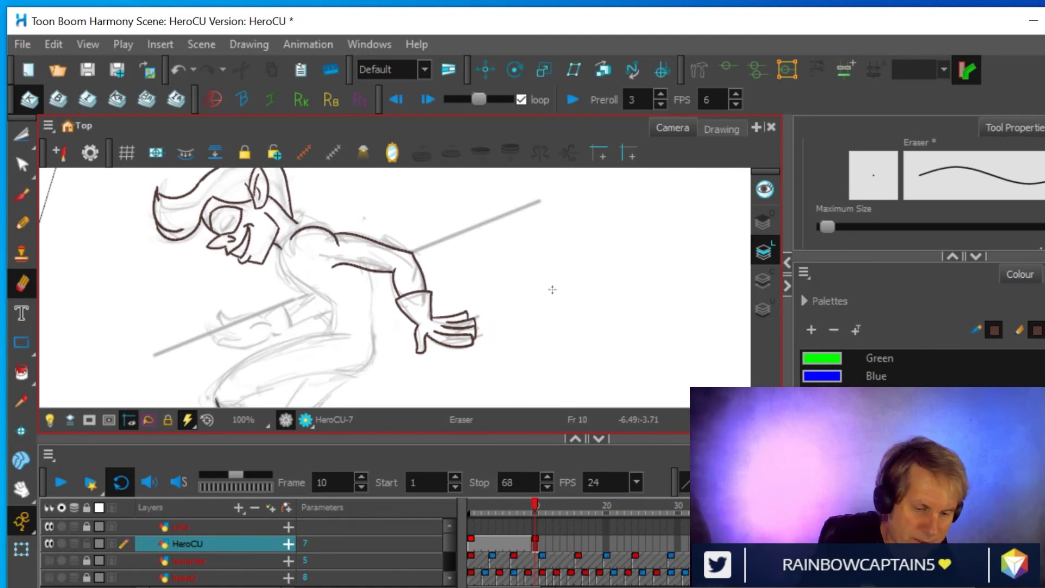
pyautogui.click(22, 222)
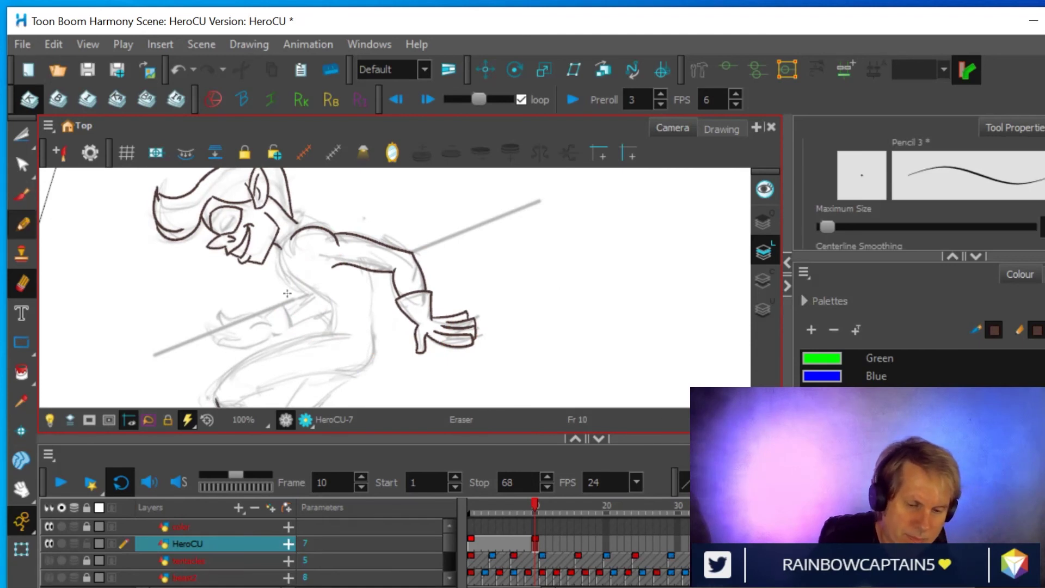
pyautogui.hotkey('alt', '/')
pyautogui.moveTo(533, 505)
pyautogui.mouseDown()
pyautogui.moveTo(515, 509)
pyautogui.moveTo(531, 508)
pyautogui.mouseUp()
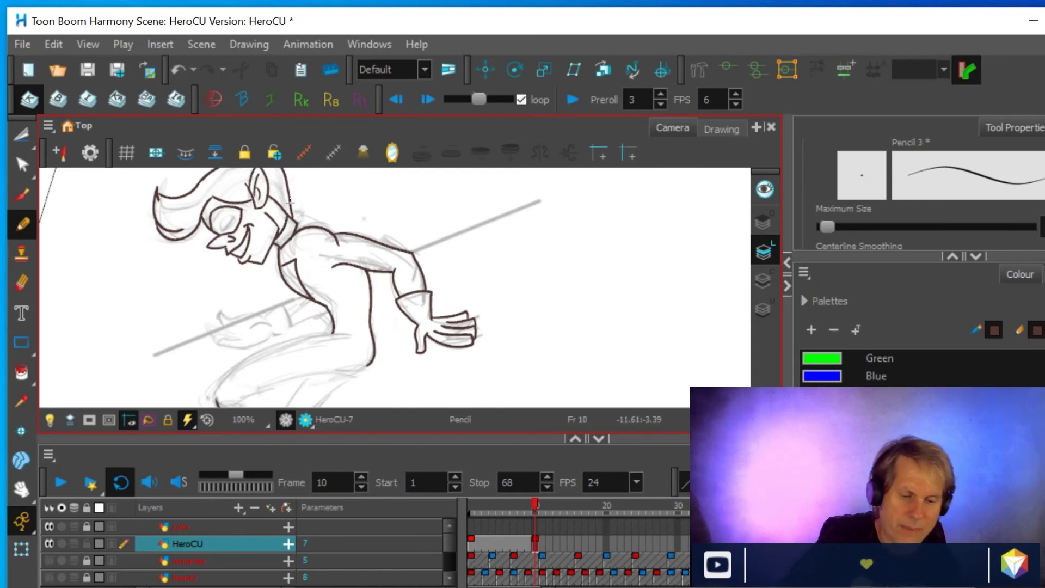
pyautogui.scroll(3, 349, 246)
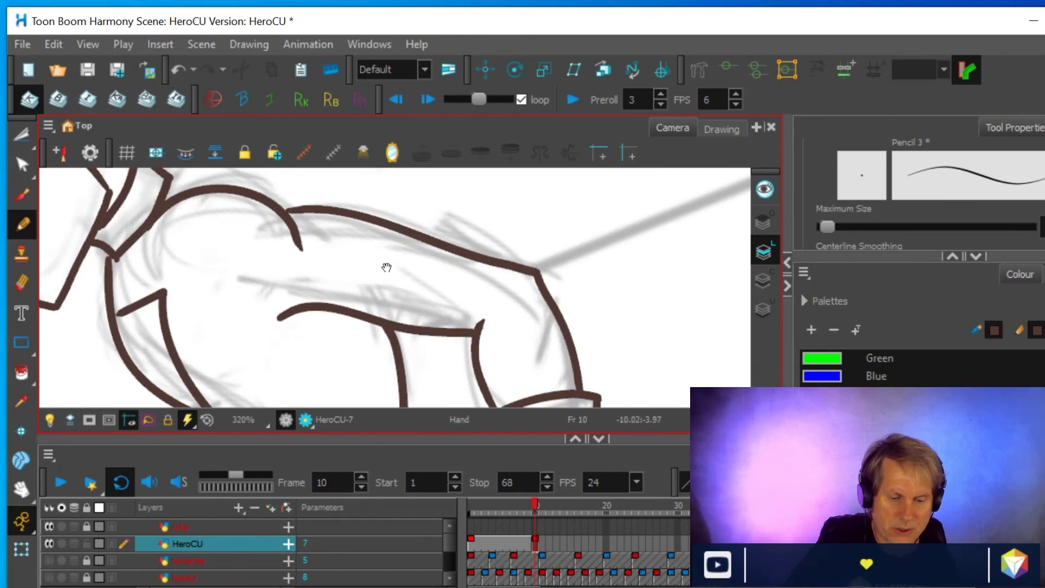
# - Erase the old shoulder line and redraw it as one smooth curve from neck to back, then zoom out
pyautogui.scroll(2, 385, 269)
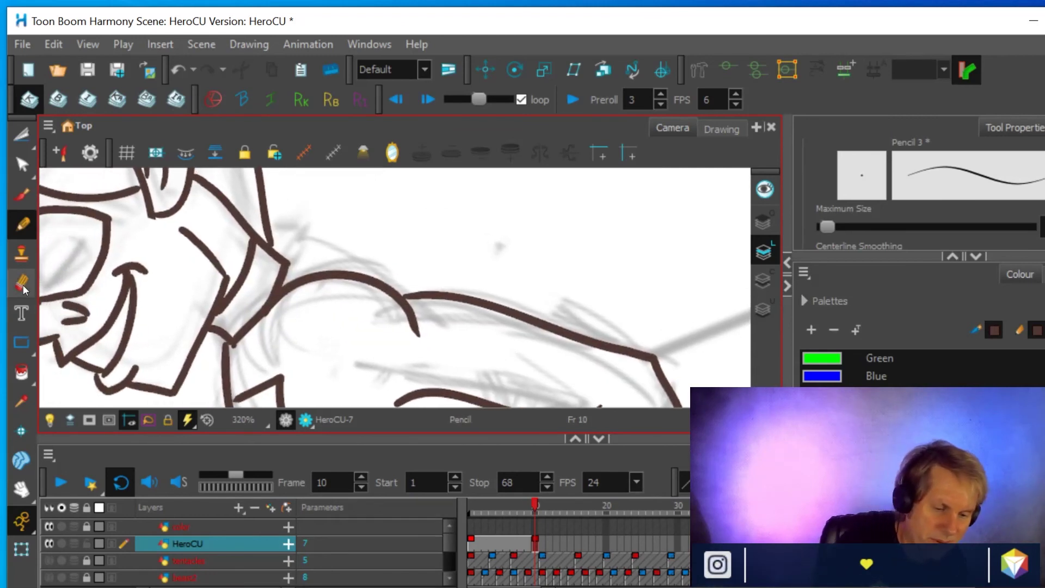
pyautogui.hotkey('alt', 'e')
pyautogui.moveTo(284, 298)
pyautogui.mouseDown()
pyautogui.moveTo(275, 321)
pyautogui.moveTo(304, 275)
pyautogui.moveTo(360, 276)
pyautogui.mouseUp()
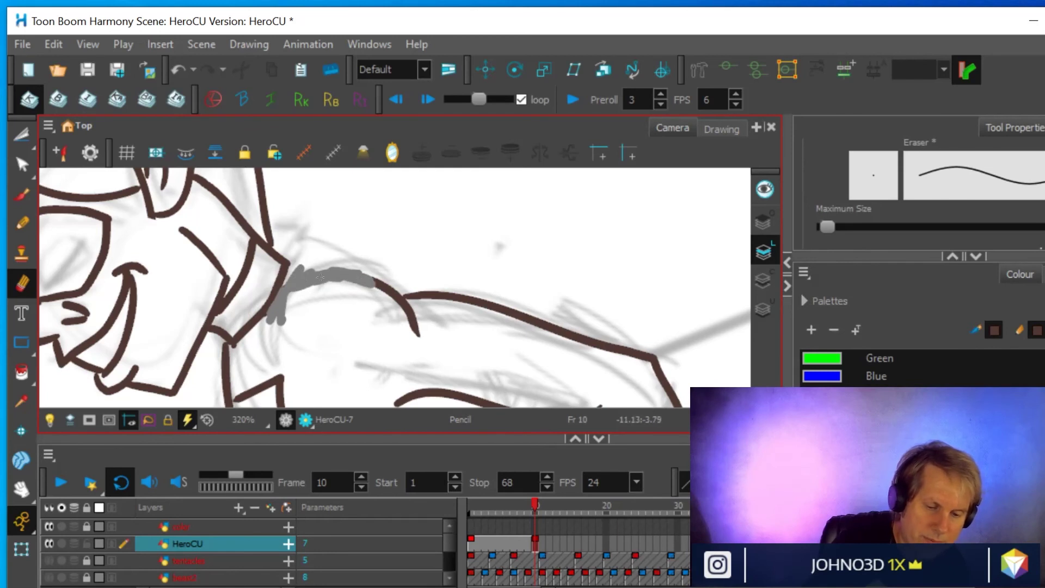
pyautogui.moveTo(284, 305); pyautogui.dragTo(282, 307)
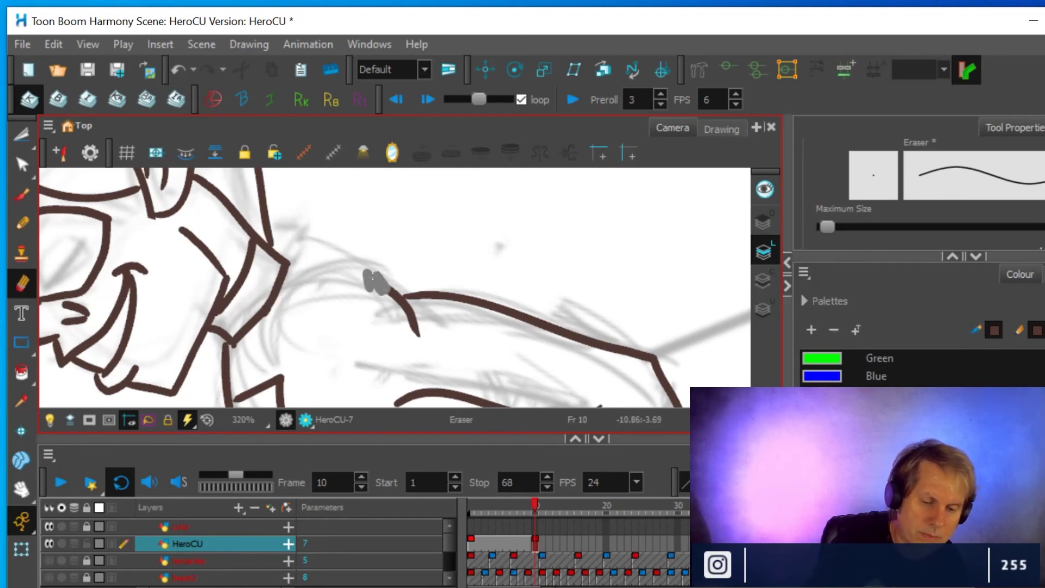
pyautogui.moveTo(376, 283)
pyautogui.mouseDown()
pyautogui.moveTo(423, 338)
pyautogui.moveTo(406, 305)
pyautogui.mouseUp()
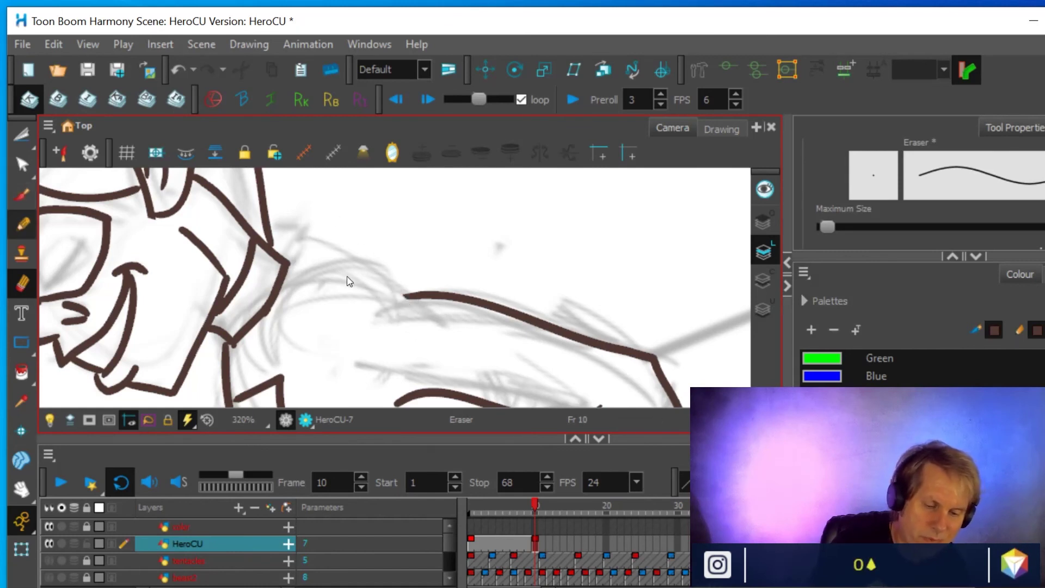
pyautogui.hotkey('alt', '/')
pyautogui.moveTo(271, 348)
pyautogui.mouseDown()
pyautogui.moveTo(266, 313)
pyautogui.moveTo(284, 267)
pyautogui.moveTo(316, 252)
pyautogui.moveTo(384, 277)
pyautogui.moveTo(408, 322)
pyautogui.mouseUp()
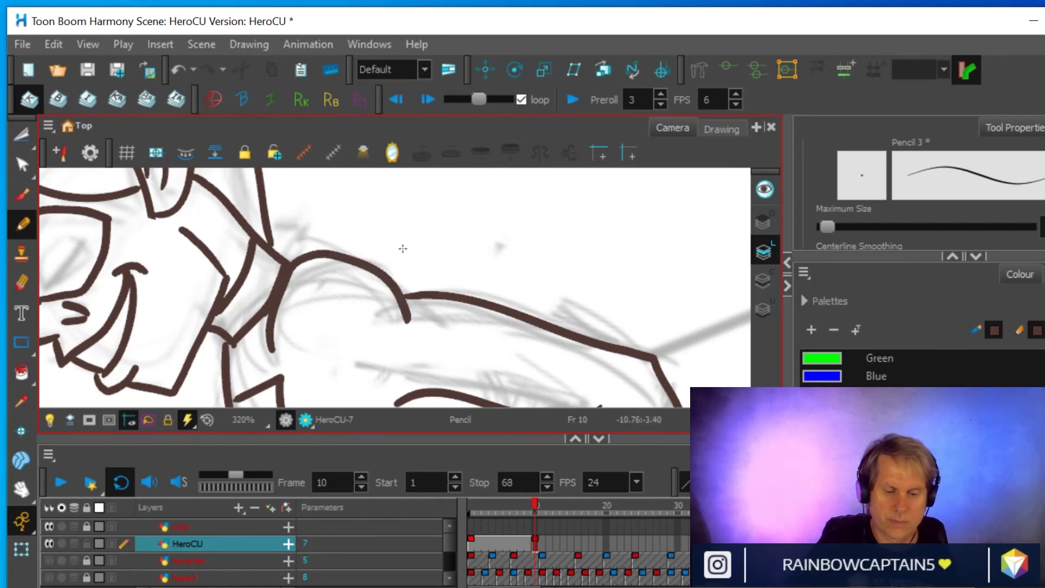
pyautogui.press('1')
pyautogui.press('1')
pyautogui.moveTo(454, 296); pyautogui.dragTo(480, 244)
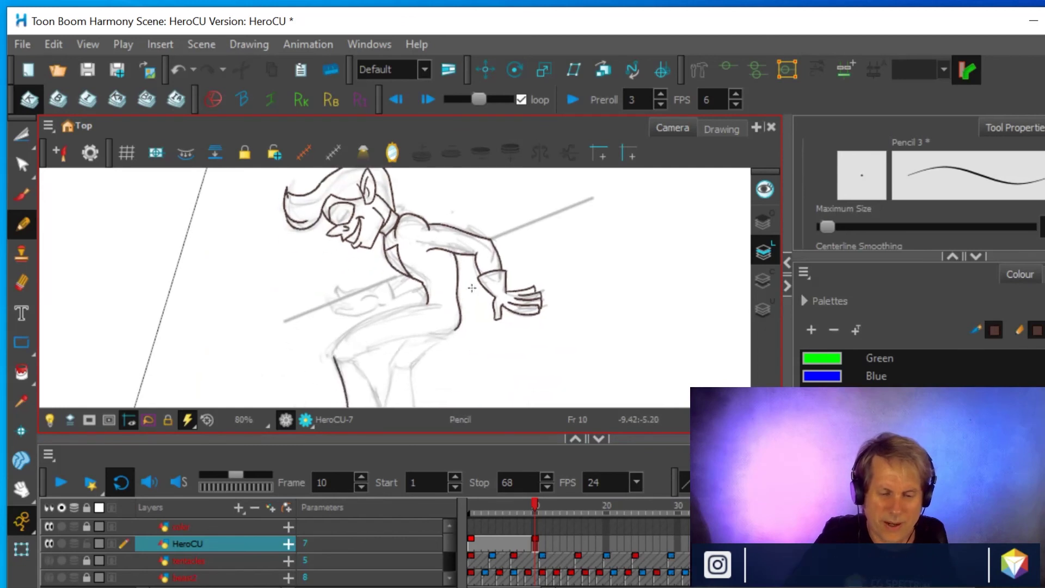
# - Compare the frame 1 and frame 10 poses by flipping between the two drawings
pyautogui.click(473, 544)
pyautogui.moveTo(536, 279); pyautogui.dragTo(496, 382)
pyautogui.click(534, 546)
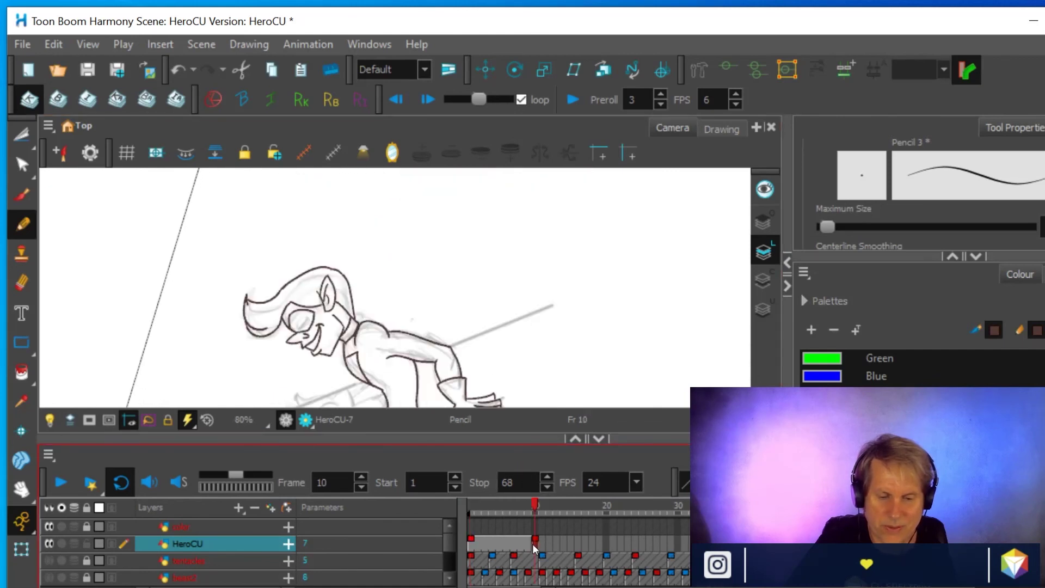
pyautogui.click(477, 543)
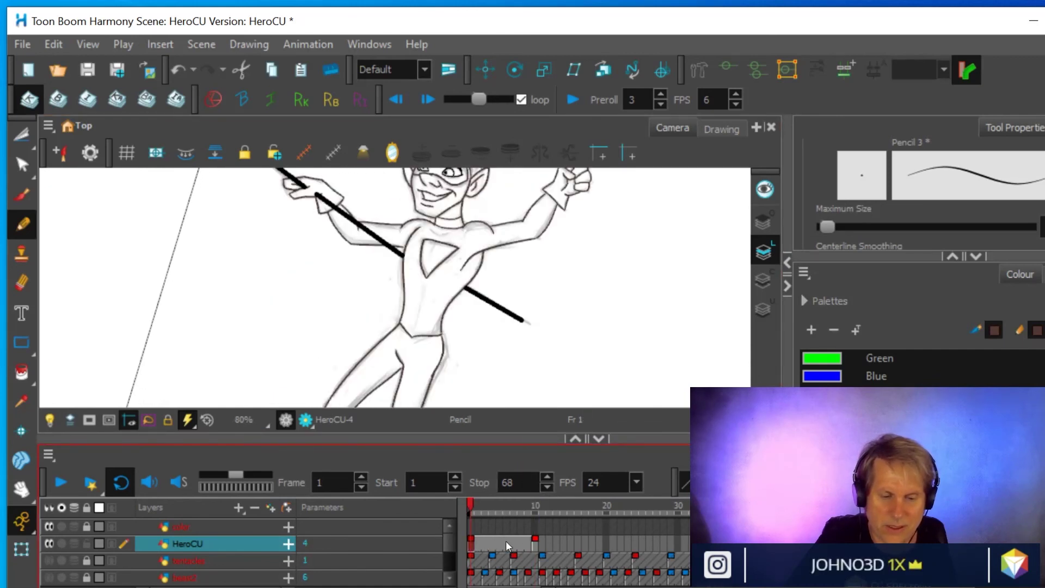
pyautogui.click(535, 544)
# - Erase the line where neck meets shoulder, redraw the connecting stroke, and reframe the character
pyautogui.scroll(5, 483, 276)
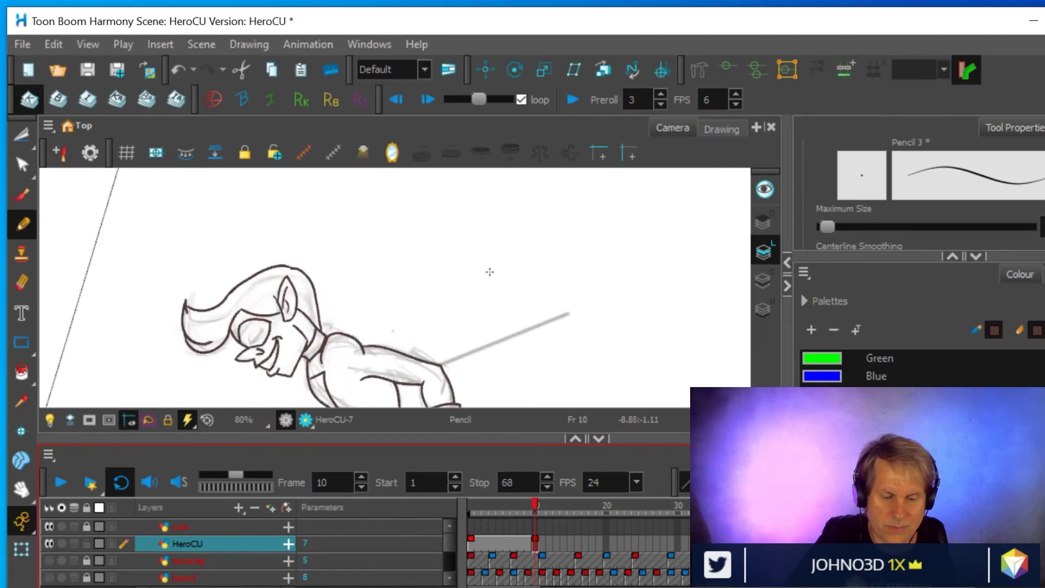
pyautogui.moveTo(602, 300); pyautogui.dragTo(627, 281)
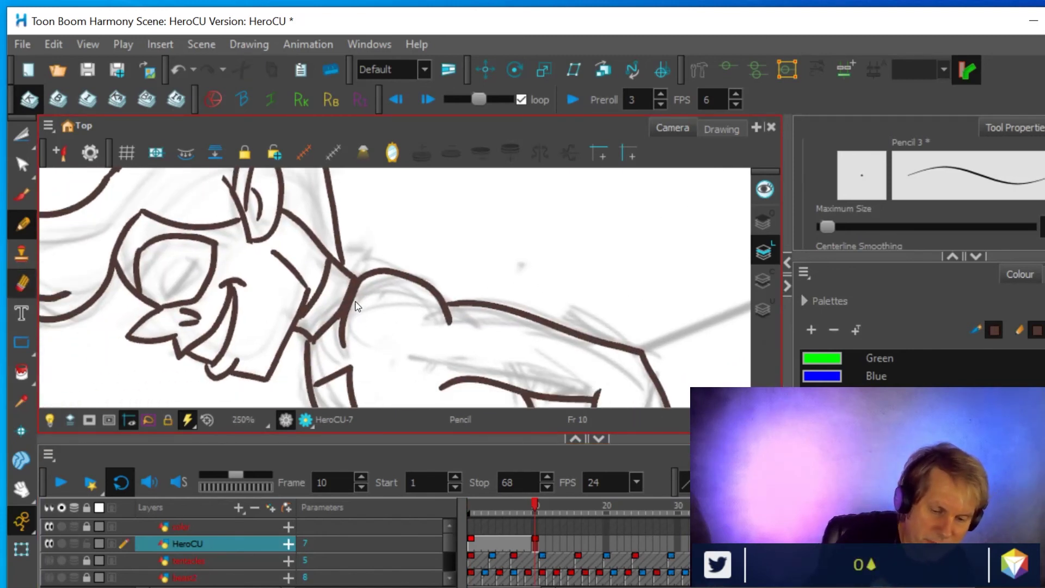
pyautogui.moveTo(356, 302); pyautogui.dragTo(347, 321)
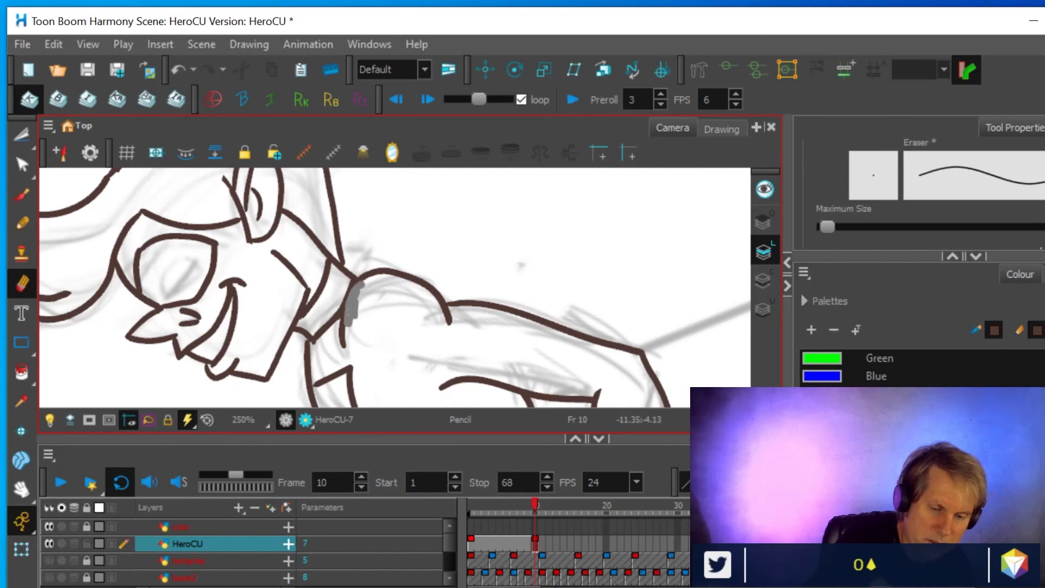
pyautogui.moveTo(360, 284); pyautogui.dragTo(359, 285)
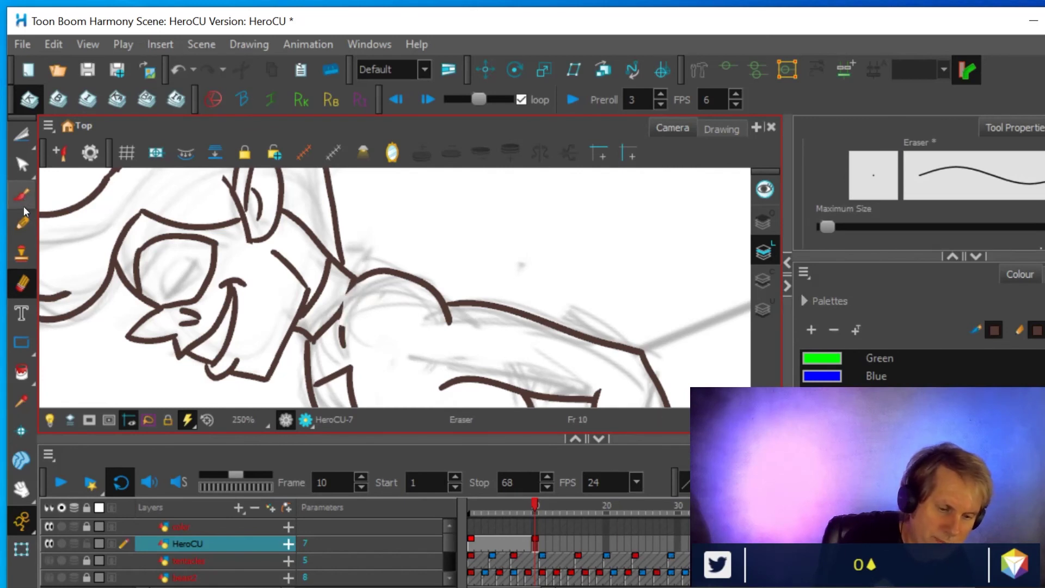
pyautogui.hotkey('alt', '/')
pyautogui.moveTo(343, 326); pyautogui.dragTo(353, 286)
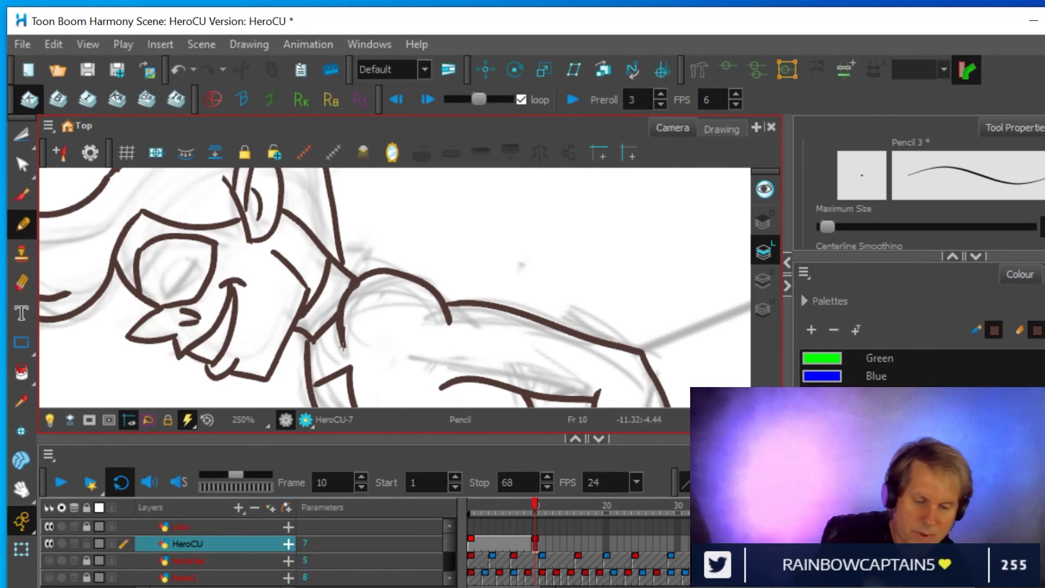
pyautogui.scroll(-5, 410, 368)
pyautogui.press('space')
pyautogui.moveTo(472, 354); pyautogui.dragTo(400, 236)
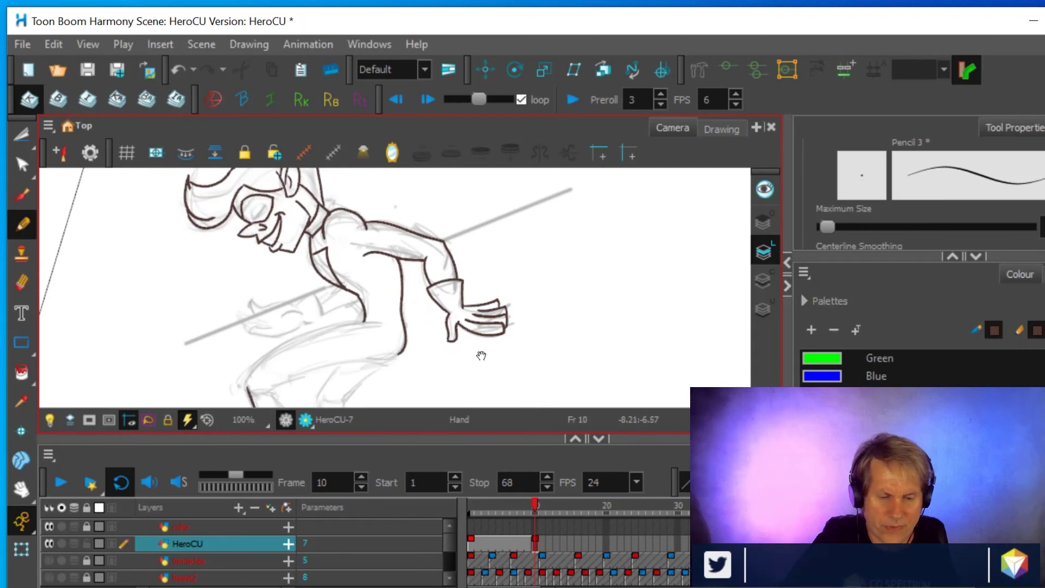
pyautogui.scroll(-2, 459, 368)
pyautogui.scroll(3, 423, 318)
pyautogui.press('space')
pyautogui.moveTo(399, 319)
pyautogui.mouseDown()
pyautogui.moveTo(620, 296)
pyautogui.moveTo(533, 266)
pyautogui.moveTo(514, 248)
pyautogui.mouseUp()
pyautogui.scroll(-1, 611, 294)
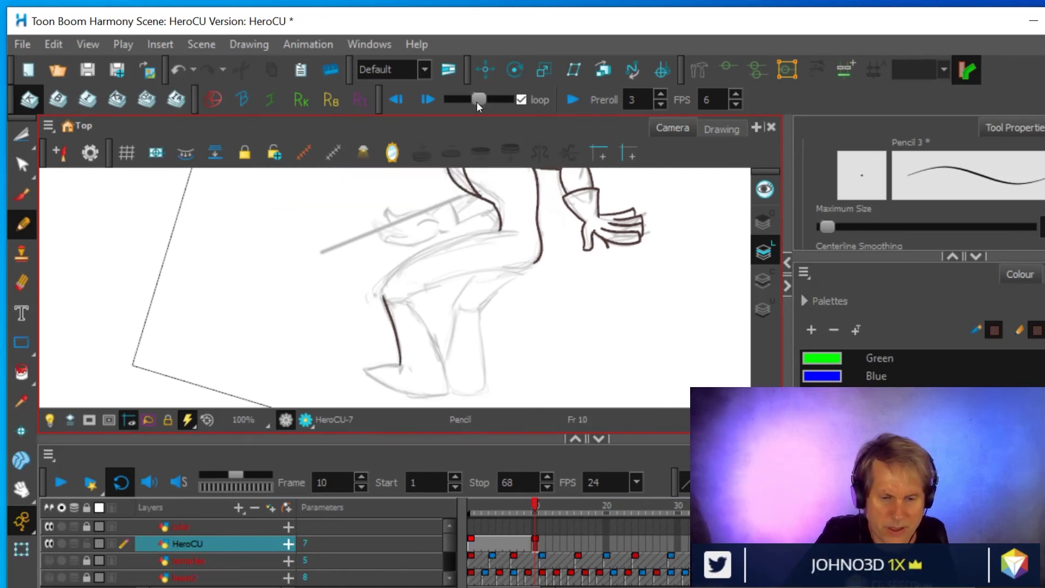
# - Recheck the legs by toggling between frame 1 and frame 10 with First Frame and Next Frame
pyautogui.click(396, 100)
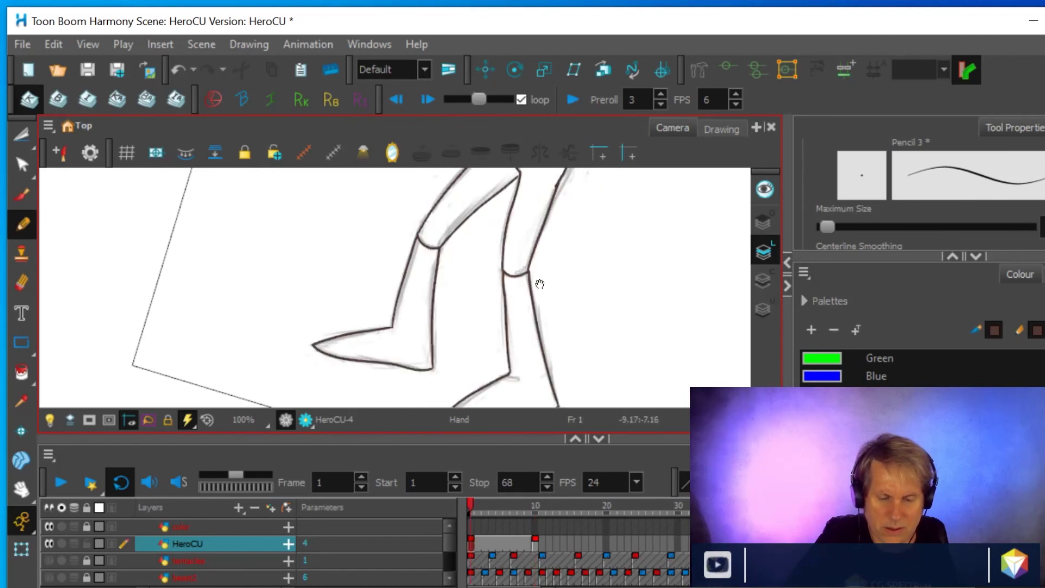
pyautogui.moveTo(540, 283); pyautogui.dragTo(534, 376)
pyautogui.click(428, 98)
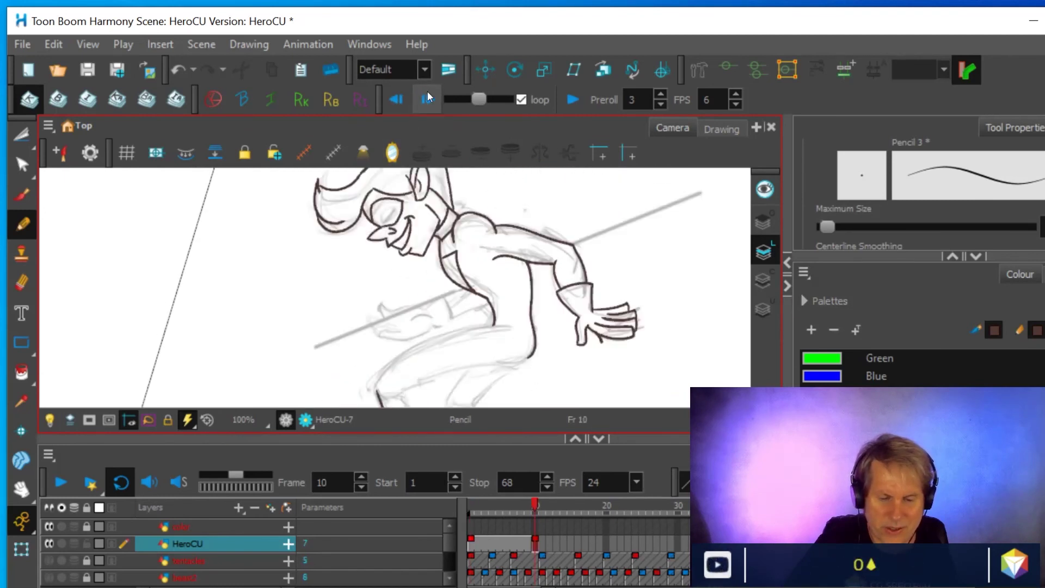
pyautogui.click(394, 99)
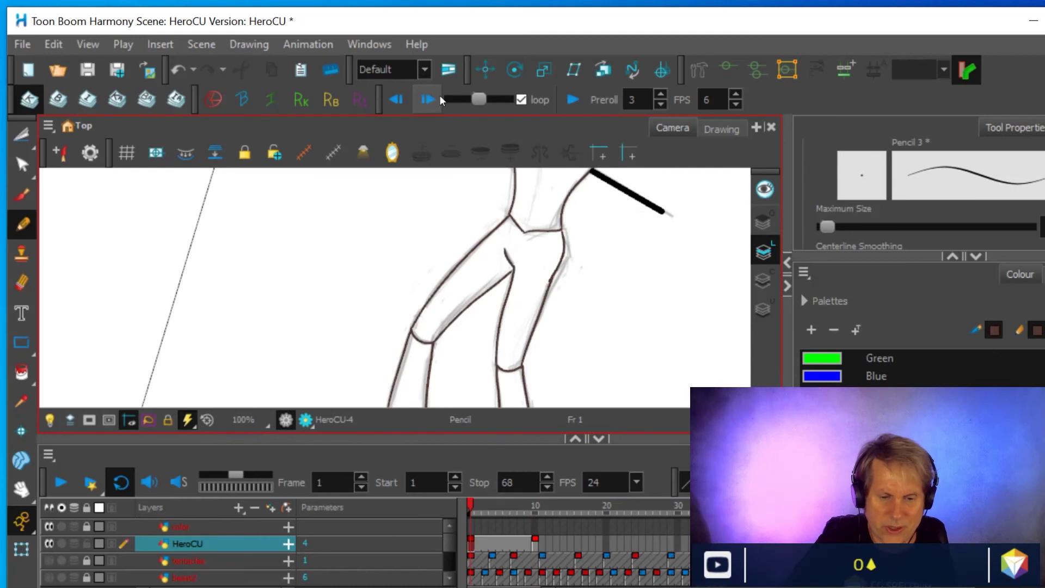
pyautogui.click(425, 99)
pyautogui.click(396, 99)
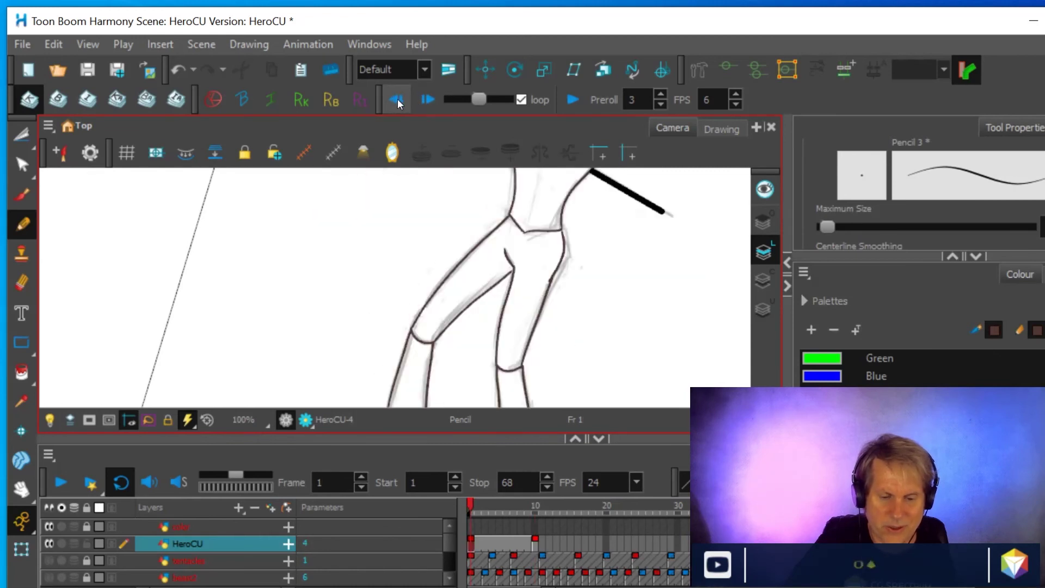
pyautogui.click(425, 99)
# - Ink the clean outline of the first leg up to the knee, undoing a stray horizontal stroke
pyautogui.moveTo(550, 299); pyautogui.dragTo(545, 261)
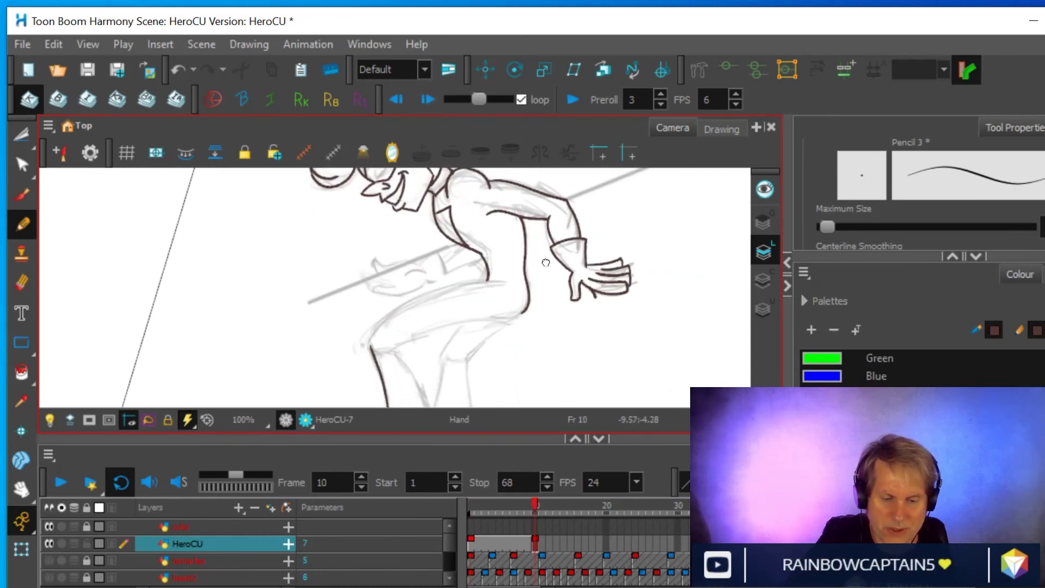
pyautogui.moveTo(526, 335); pyautogui.dragTo(608, 334)
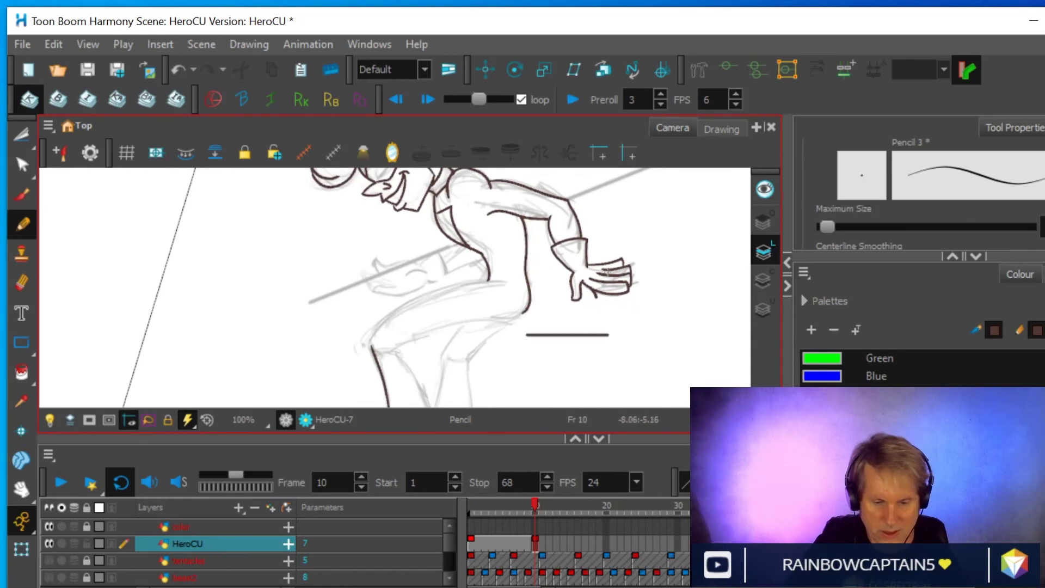
pyautogui.hotkey('ctrl', 'z')
pyautogui.hotkey('ctrl', 'alt')
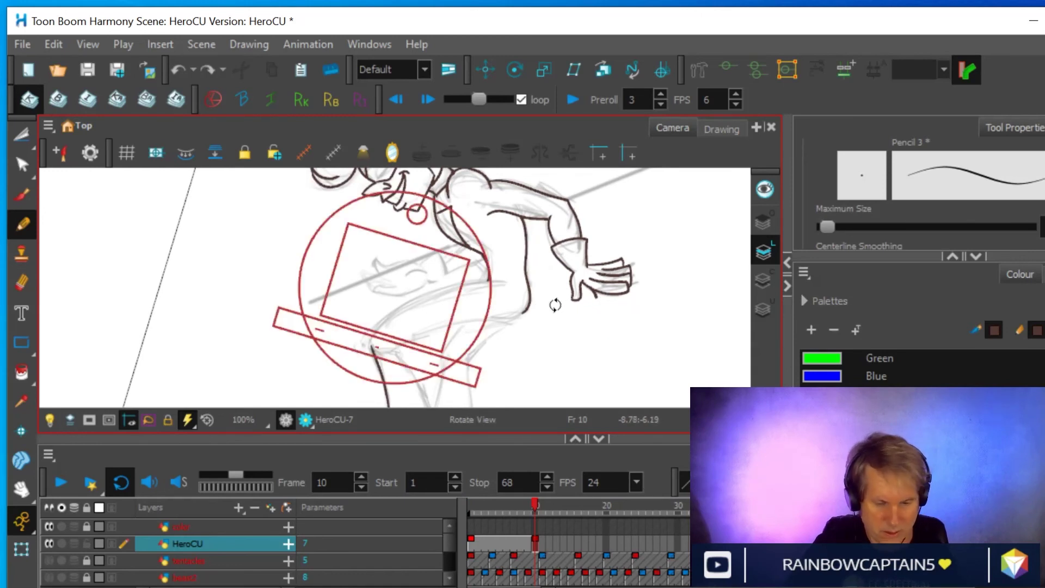
pyautogui.moveTo(582, 310); pyautogui.dragTo(635, 223)
pyautogui.moveTo(518, 318); pyautogui.dragTo(521, 297)
pyautogui.press('space')
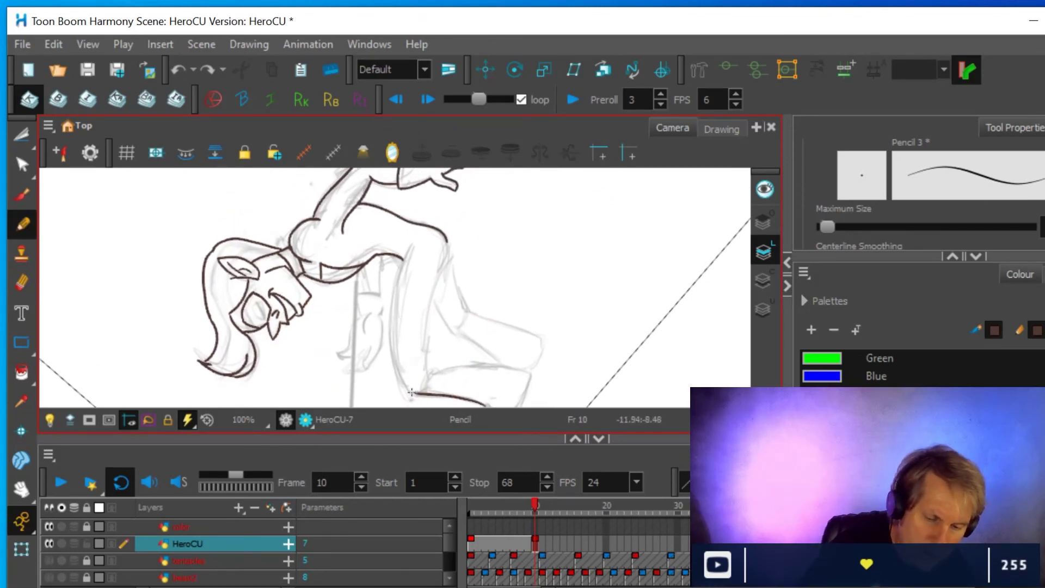
pyautogui.moveTo(393, 312); pyautogui.dragTo(412, 244)
pyautogui.moveTo(429, 352); pyautogui.dragTo(444, 270)
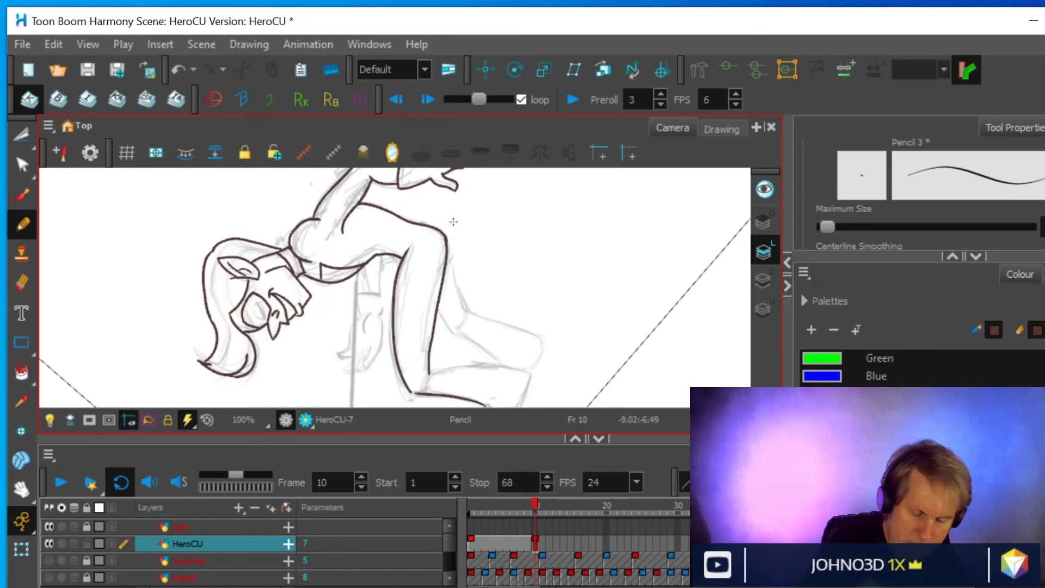
pyautogui.moveTo(604, 223)
pyautogui.mouseDown()
pyautogui.moveTo(648, 245)
pyautogui.moveTo(606, 305)
pyautogui.moveTo(497, 330)
pyautogui.moveTo(523, 258)
pyautogui.mouseUp()
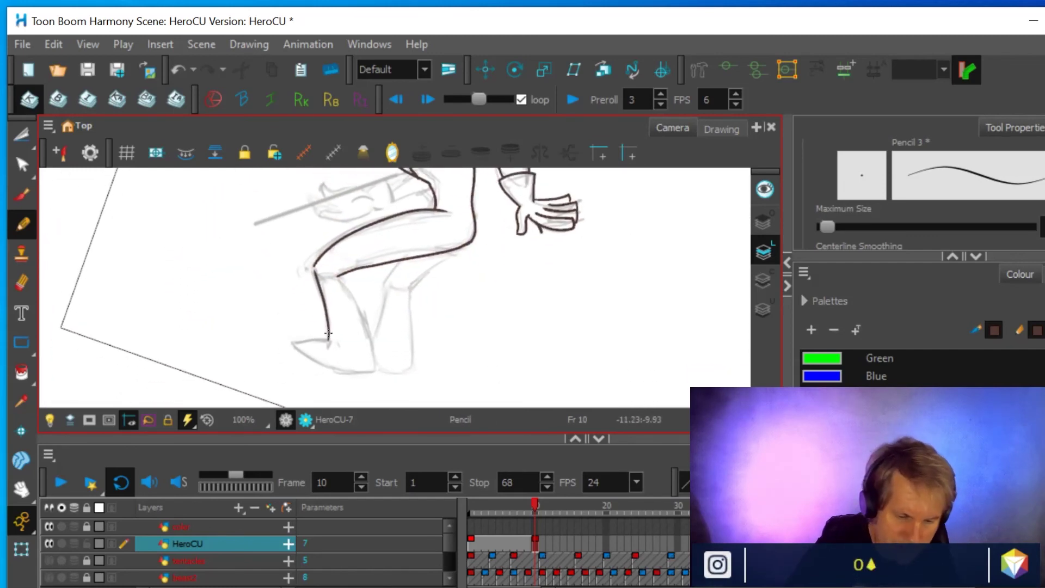
pyautogui.moveTo(373, 367); pyautogui.dragTo(338, 272)
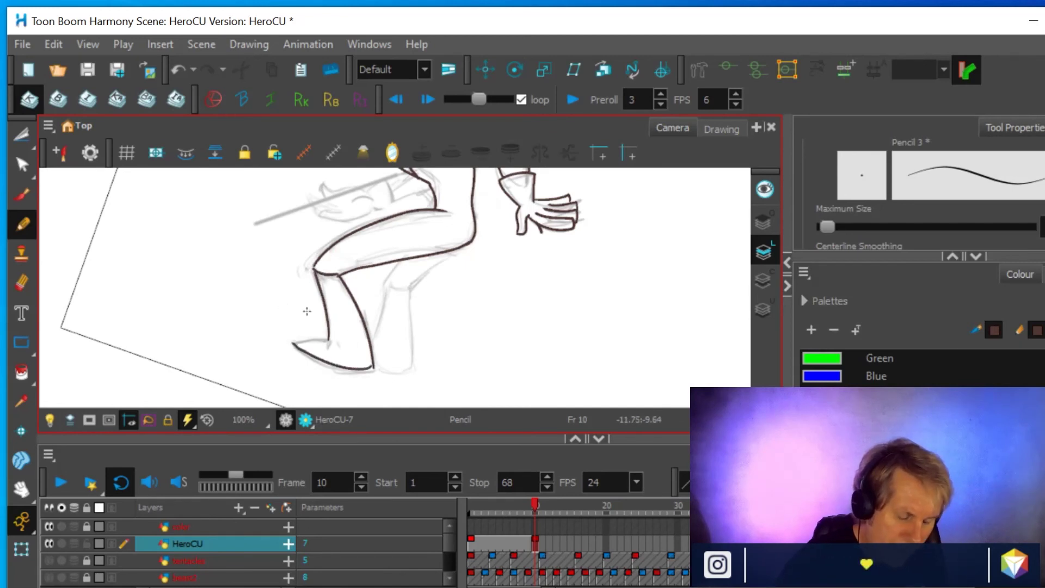
# - Redo the foot outline, inking the toe and joining it to the heel
pyautogui.hotkey('ctrl', 'z')
pyautogui.moveTo(340, 311)
pyautogui.mouseDown()
pyautogui.moveTo(481, 361)
pyautogui.moveTo(395, 355)
pyautogui.mouseUp()
pyautogui.moveTo(461, 300); pyautogui.dragTo(490, 359)
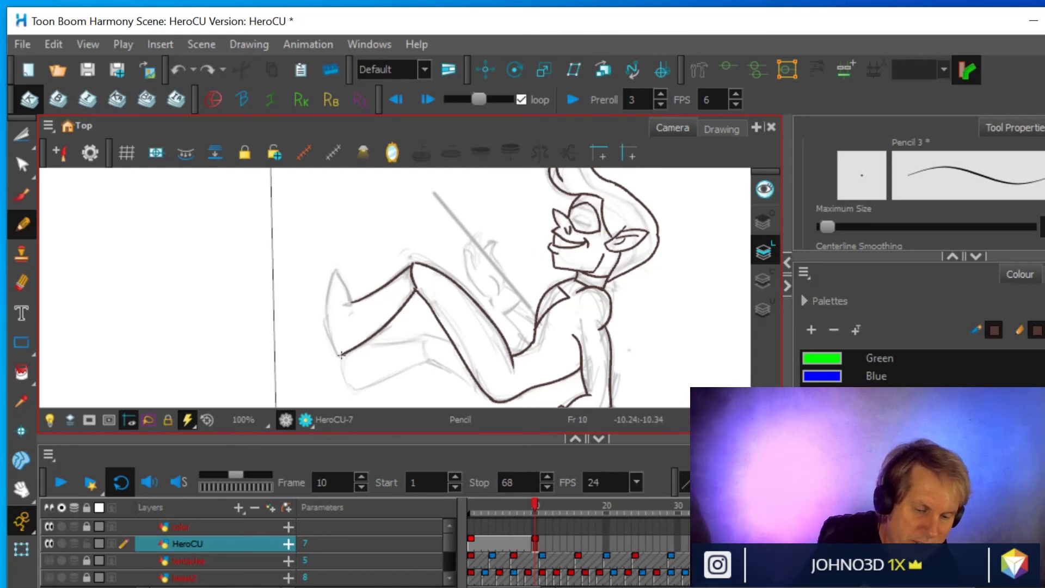
pyautogui.moveTo(327, 298)
pyautogui.mouseDown()
pyautogui.moveTo(335, 267)
pyautogui.moveTo(353, 303)
pyautogui.moveTo(337, 301)
pyautogui.mouseUp()
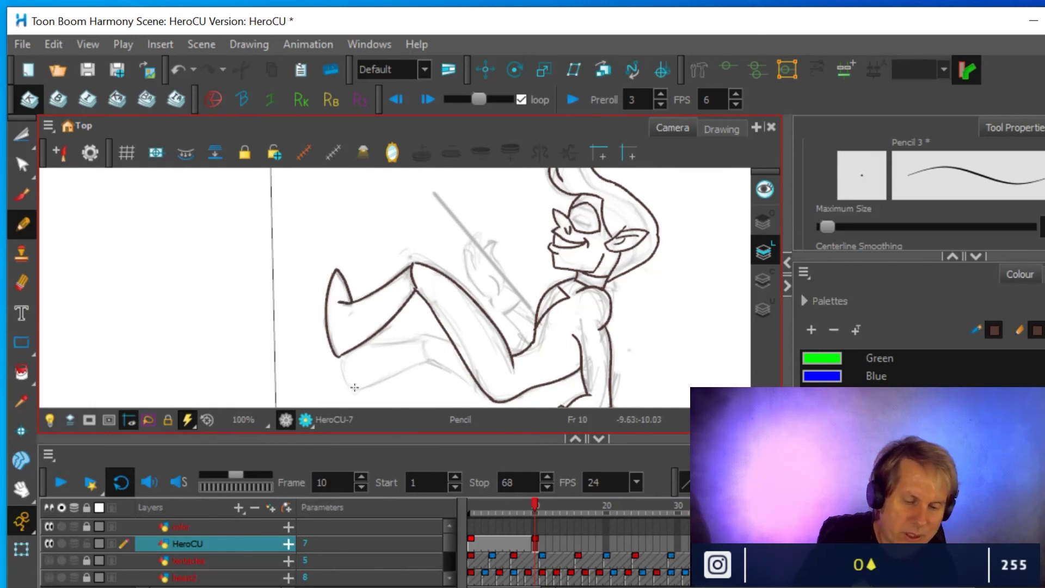
pyautogui.moveTo(340, 368); pyautogui.dragTo(342, 355)
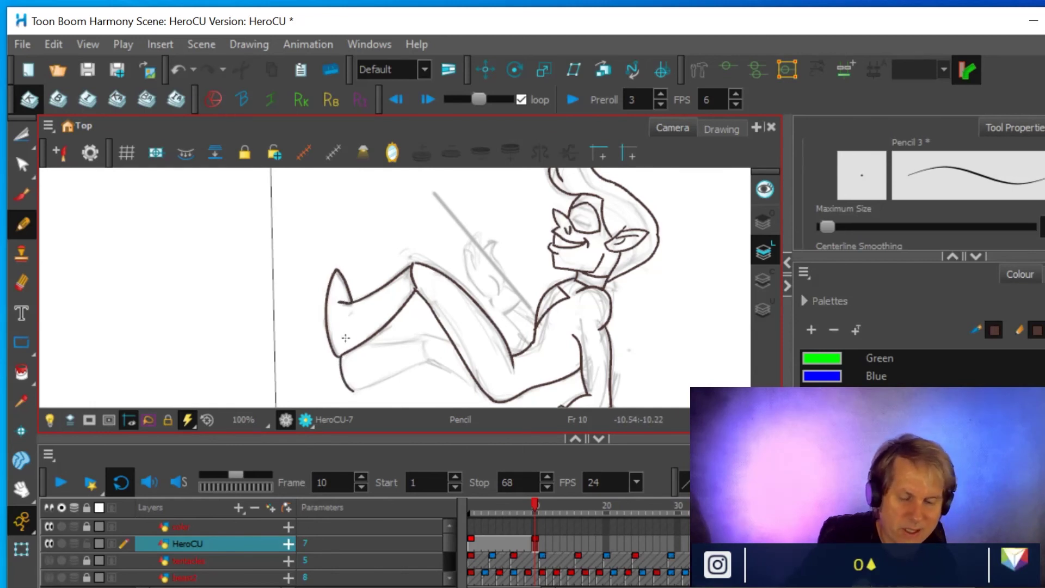
# - Ink the front and back of the right leg and foot, undoing the last stroke
pyautogui.hotkey('ctrl', 'alt')
pyautogui.moveTo(559, 342)
pyautogui.mouseDown()
pyautogui.moveTo(606, 278)
pyautogui.moveTo(524, 331)
pyautogui.moveTo(538, 322)
pyautogui.mouseUp()
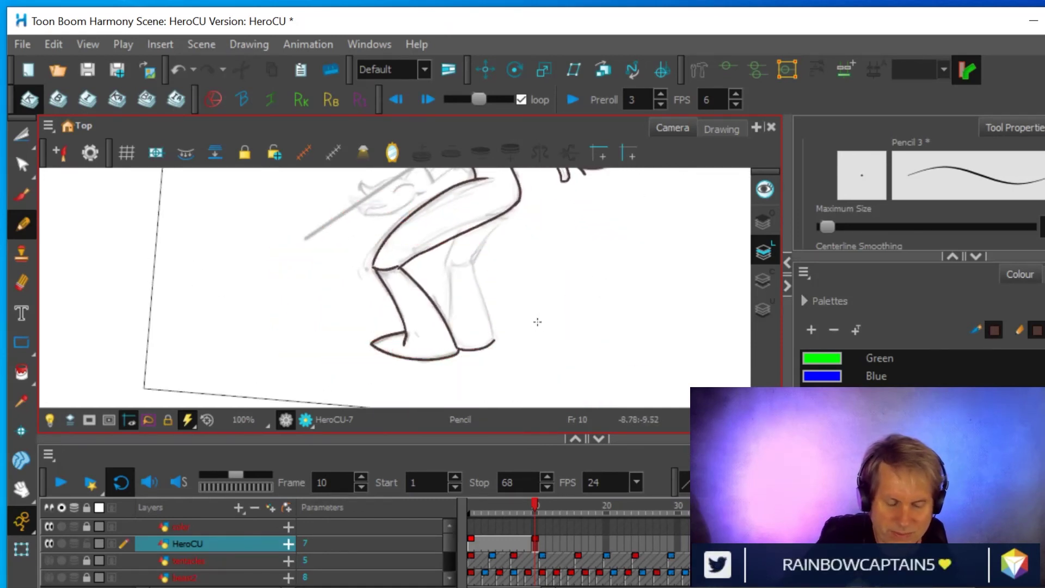
pyautogui.moveTo(450, 311); pyautogui.dragTo(449, 249)
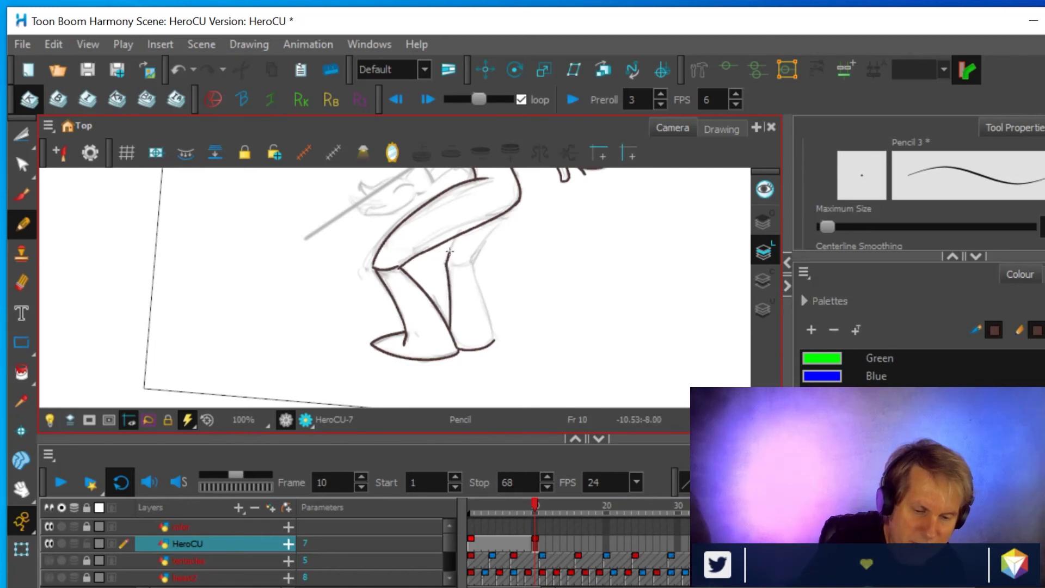
pyautogui.moveTo(492, 339); pyautogui.dragTo(488, 318)
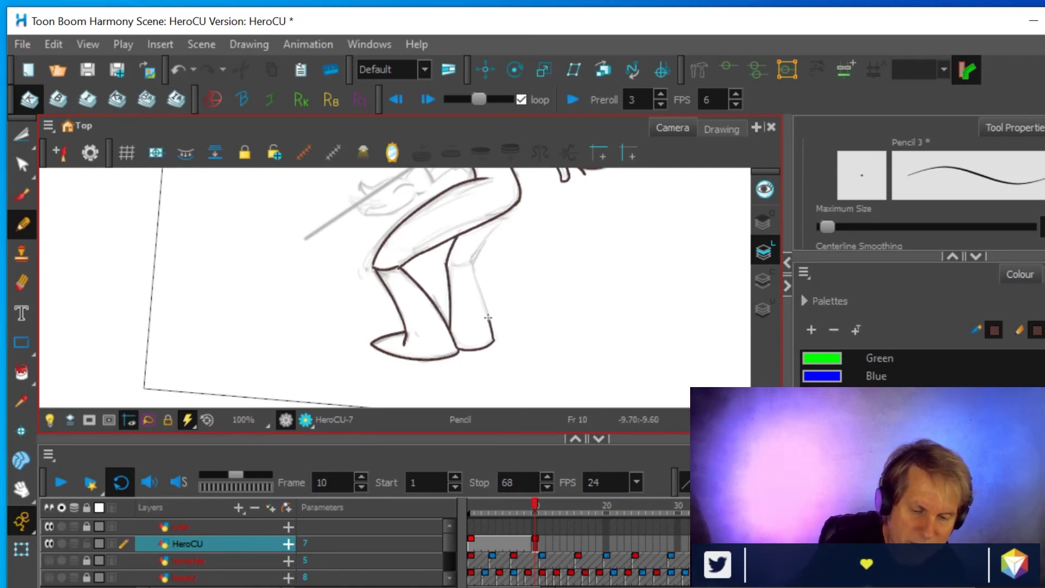
pyautogui.moveTo(476, 279)
pyautogui.mouseDown()
pyautogui.moveTo(472, 260)
pyautogui.moveTo(487, 236)
pyautogui.moveTo(448, 263)
pyautogui.mouseUp()
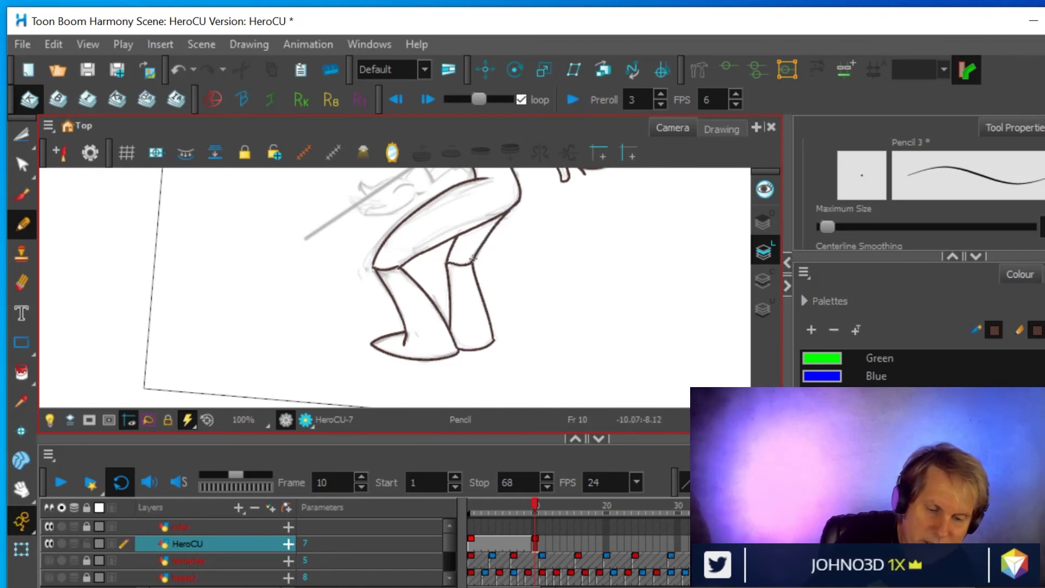
pyautogui.press('ctrl')
pyautogui.hotkey('ctrl', 'z')
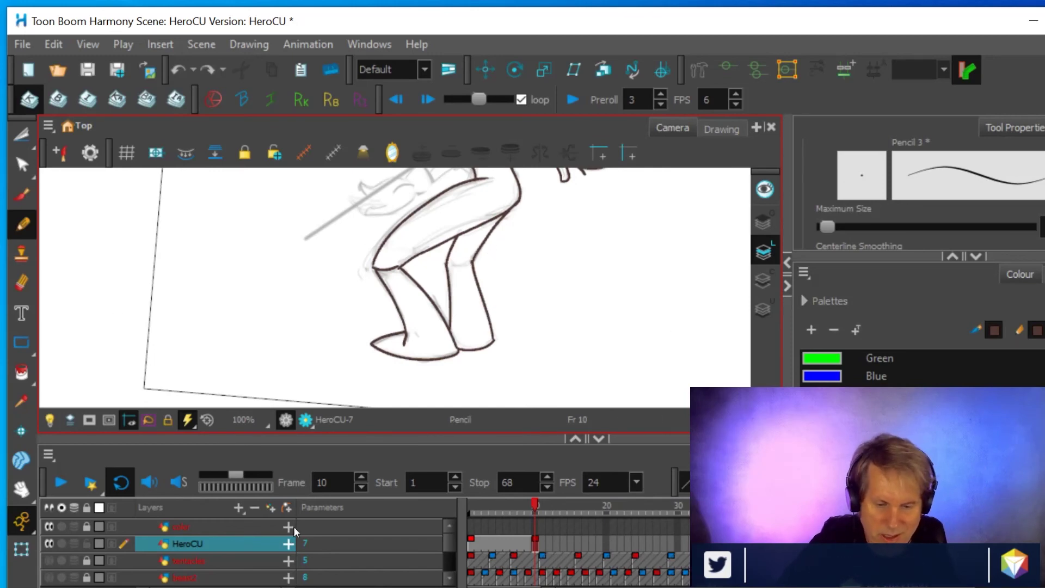
pyautogui.moveTo(630, 253); pyautogui.dragTo(403, 312)
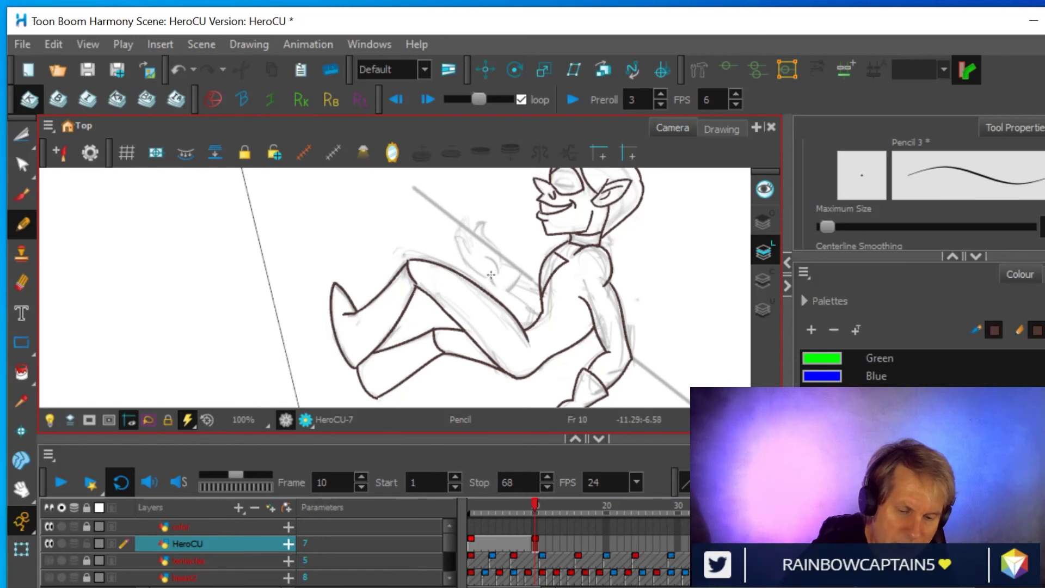
# - Ink the outline and fingertip curves of the raised hand
pyautogui.moveTo(501, 296); pyautogui.dragTo(524, 264)
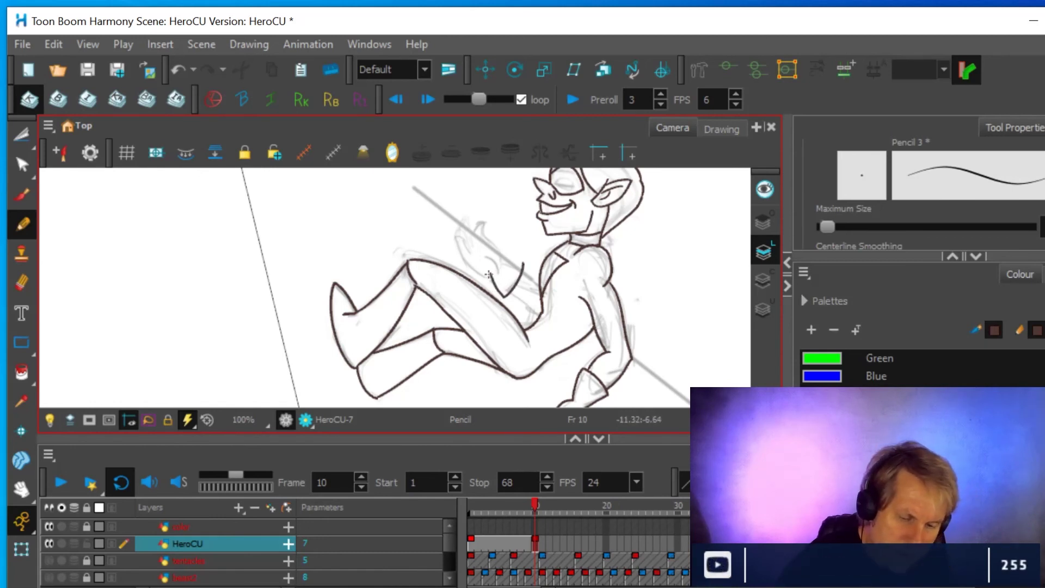
pyautogui.moveTo(459, 252)
pyautogui.mouseDown()
pyautogui.moveTo(455, 229)
pyautogui.moveTo(466, 247)
pyautogui.mouseUp()
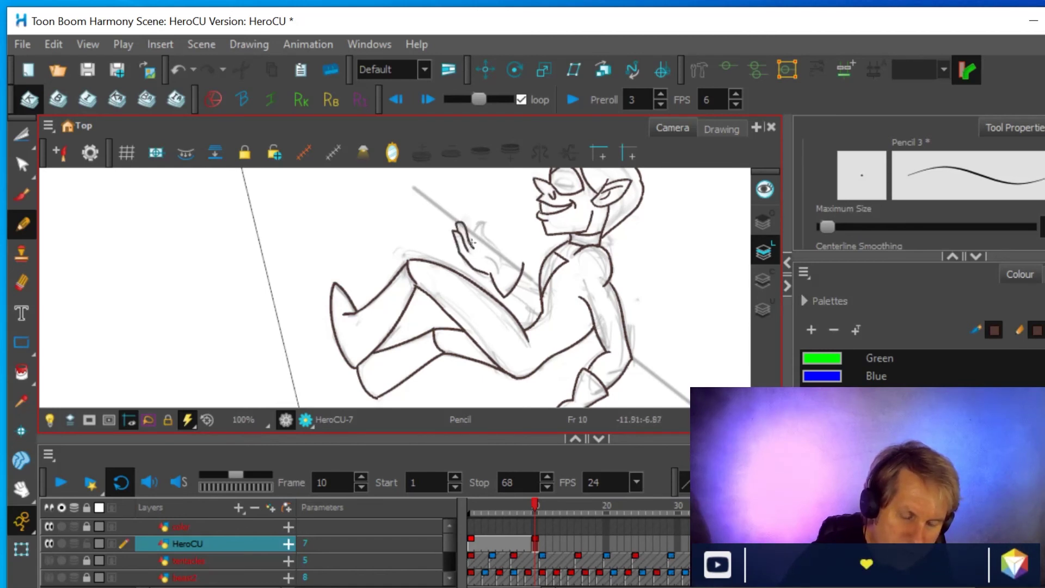
pyautogui.moveTo(466, 217); pyautogui.dragTo(478, 246)
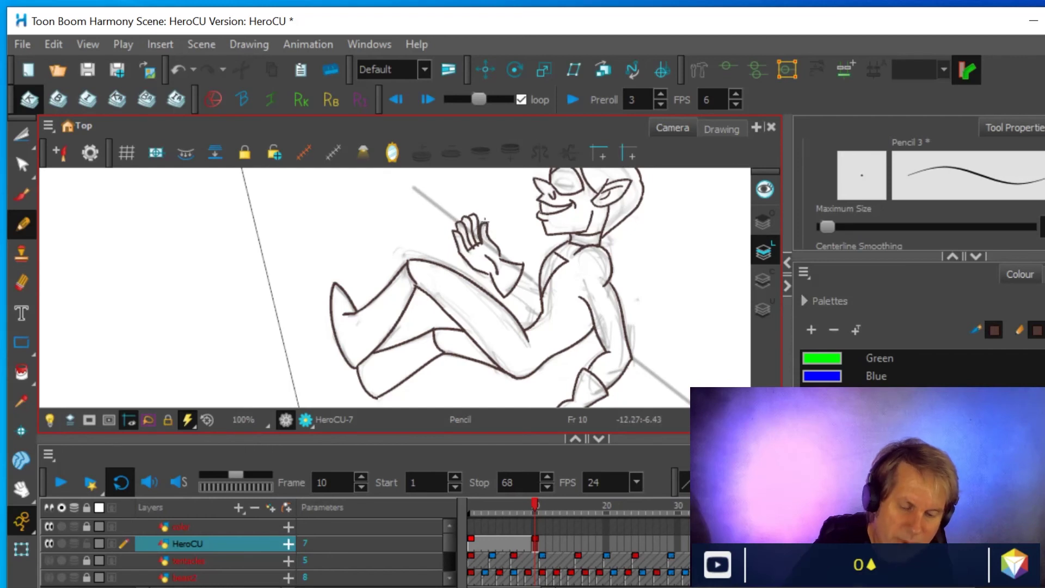
pyautogui.scroll(2, 570, 239)
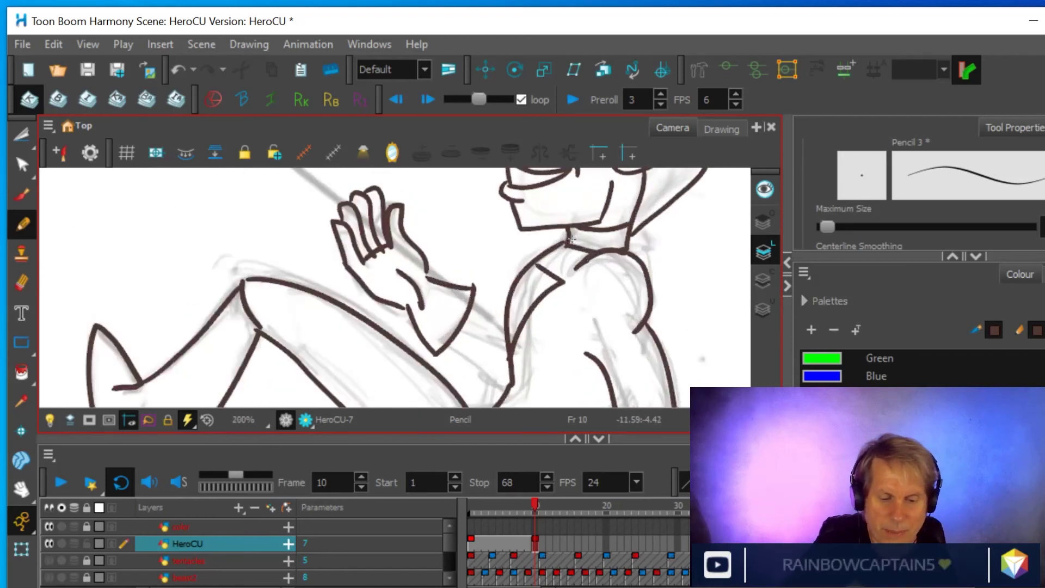
pyautogui.scroll(1, 570, 238)
# - Trim the overlapping wrist line and join its ends to the hand and thumb lines with Contour Editor
pyautogui.click(22, 284)
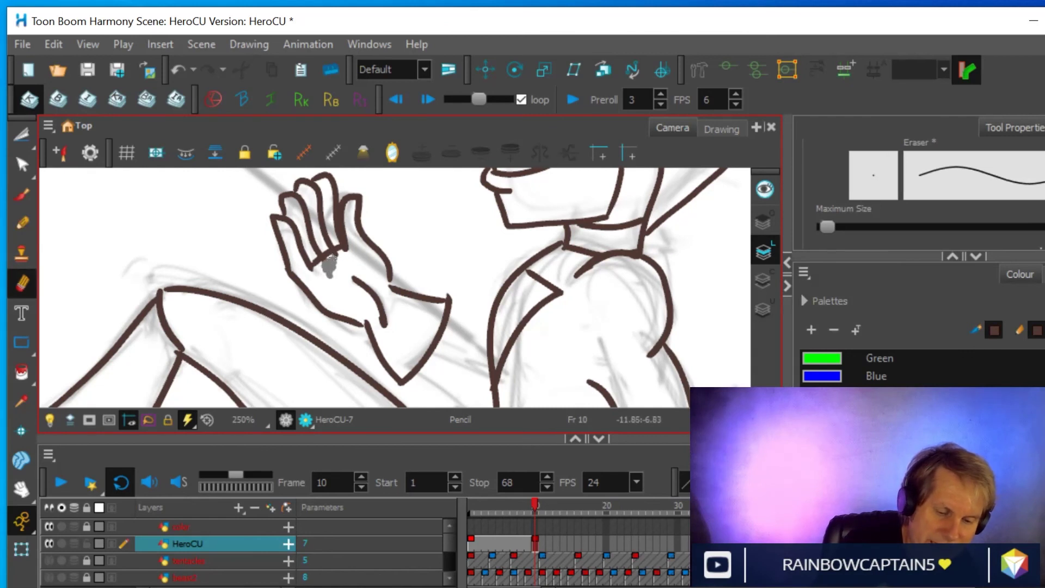
pyautogui.moveTo(332, 256); pyautogui.dragTo(341, 251)
pyautogui.moveTo(372, 312); pyautogui.dragTo(380, 328)
pyautogui.hotkey('alt', 'q')
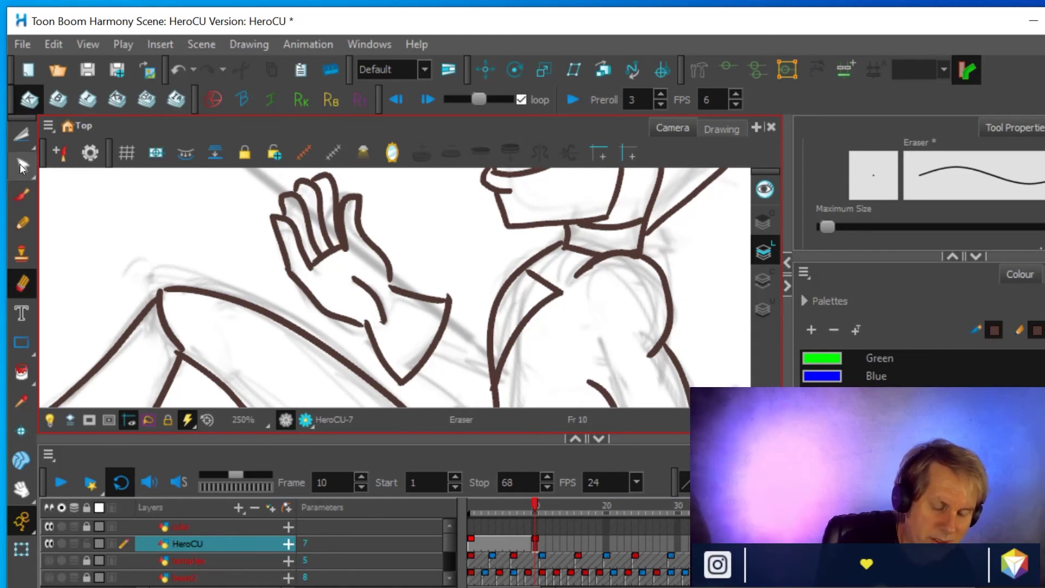
pyautogui.click(367, 325)
pyautogui.moveTo(367, 324); pyautogui.dragTo(363, 324)
pyautogui.click(401, 293)
pyautogui.moveTo(391, 286); pyautogui.dragTo(388, 279)
pyautogui.click(410, 245)
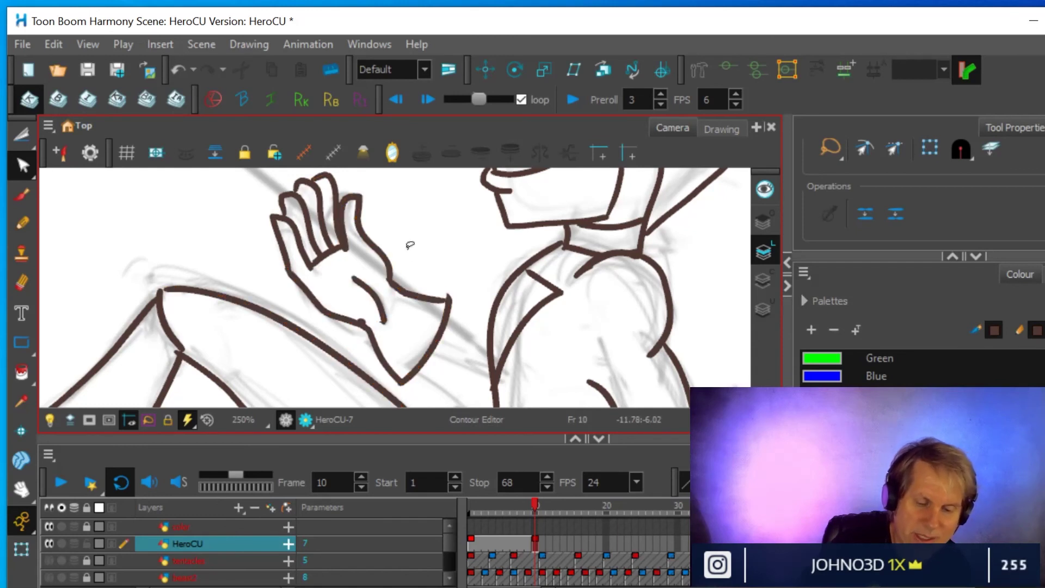
# - Erase the leftover bit at the wrist end, then ink the lower arm and a short cuff line
pyautogui.click(22, 283)
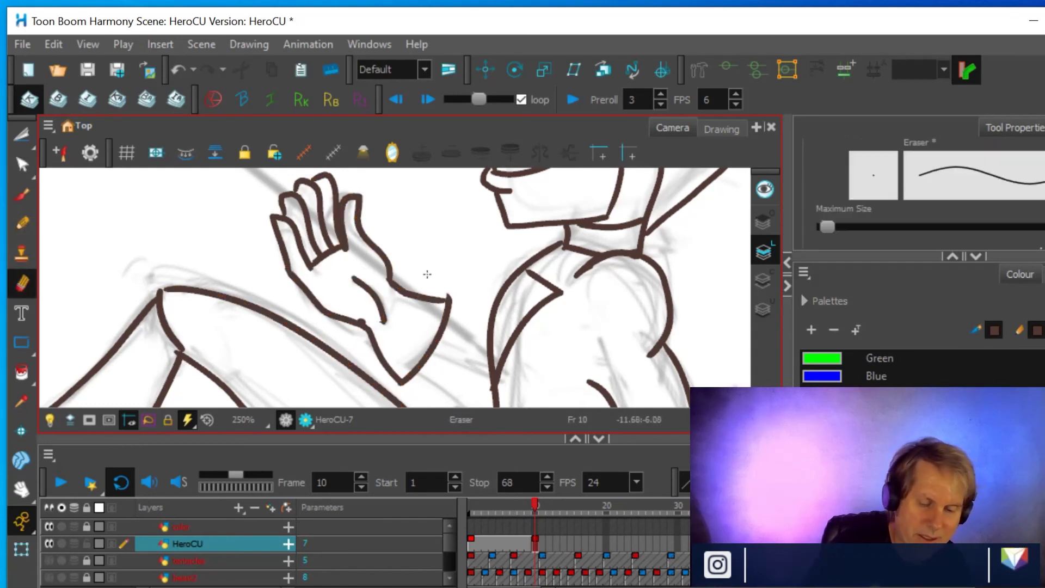
pyautogui.moveTo(449, 279); pyautogui.dragTo(451, 287)
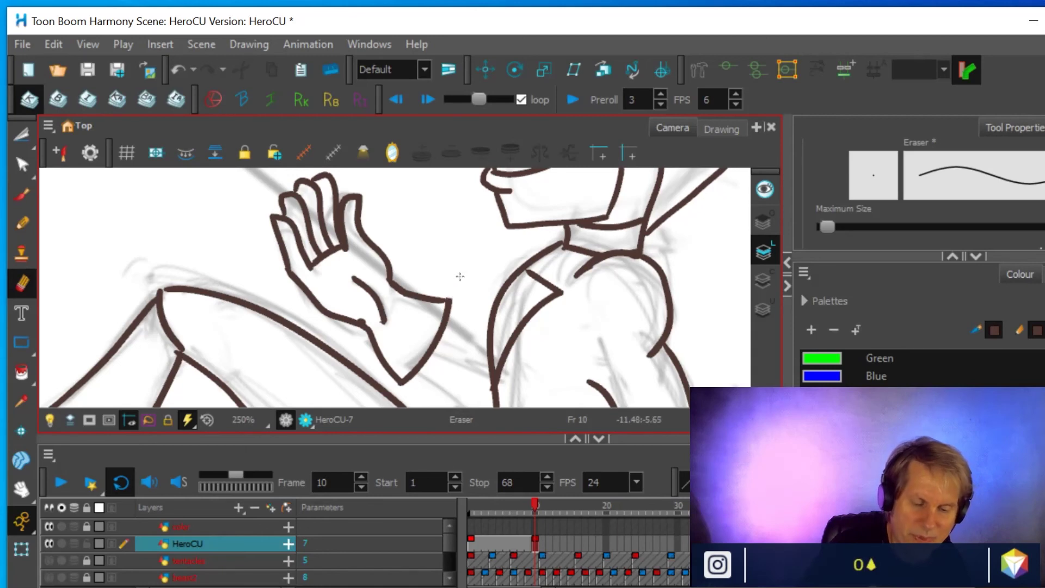
pyautogui.scroll(-5, 450, 287)
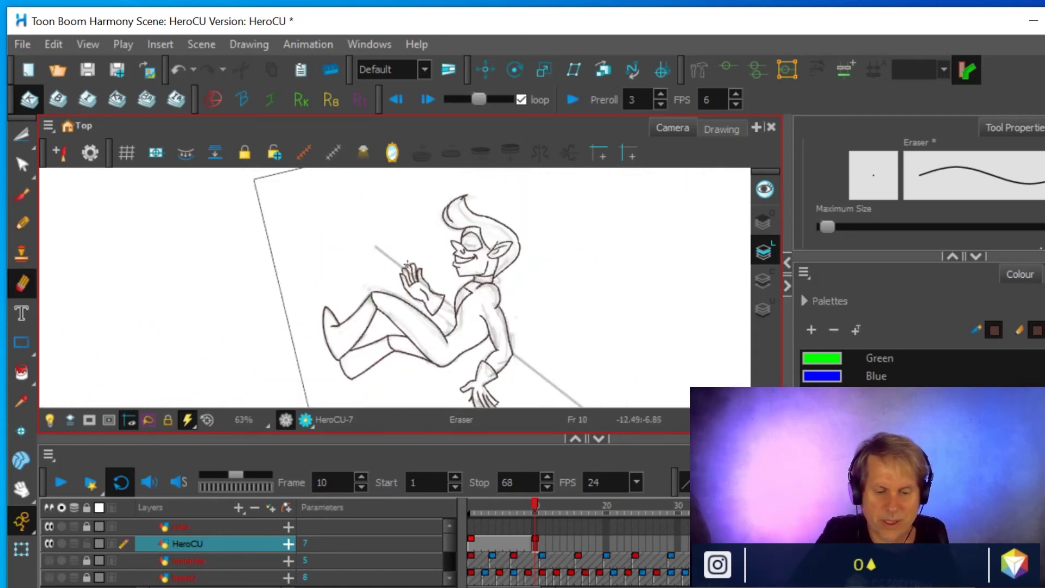
pyautogui.scroll(3, 407, 263)
pyautogui.moveTo(391, 270)
pyautogui.mouseDown()
pyautogui.moveTo(354, 245)
pyautogui.moveTo(257, 211)
pyautogui.mouseUp()
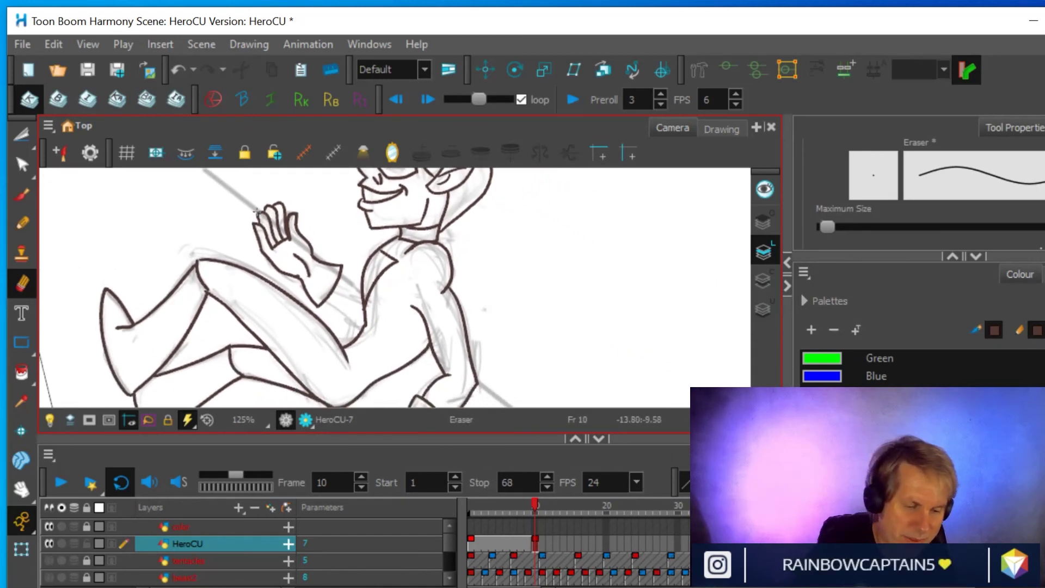
pyautogui.hotkey('alt', '/')
pyautogui.moveTo(329, 302); pyautogui.dragTo(362, 329)
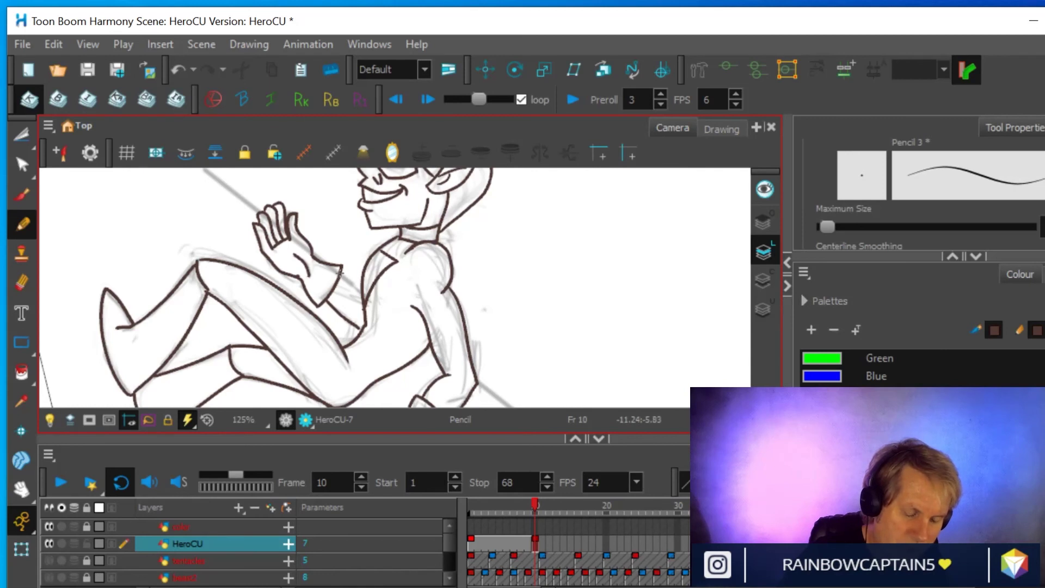
pyautogui.moveTo(340, 272); pyautogui.dragTo(356, 279)
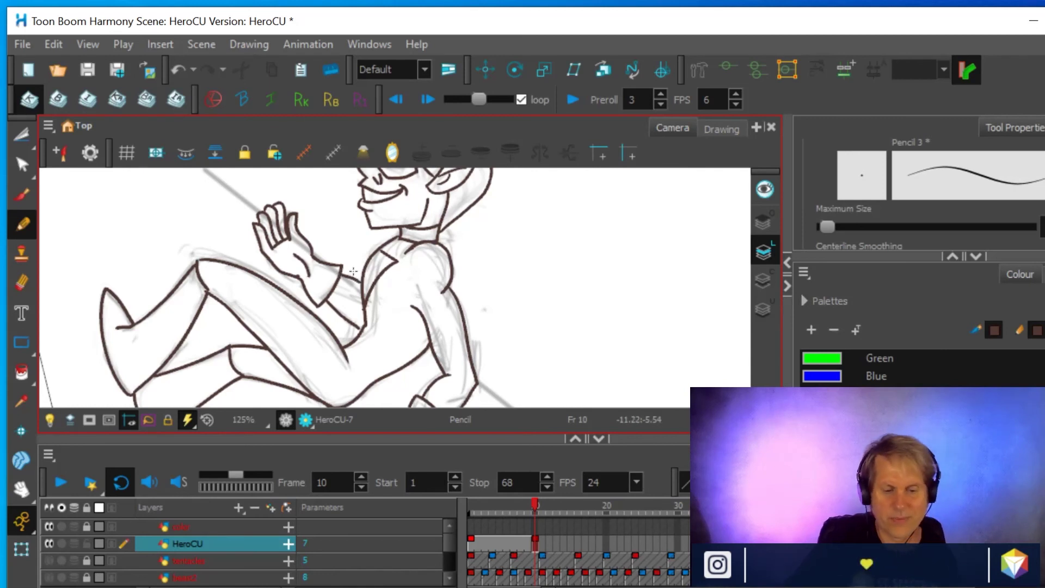
pyautogui.scroll(-2, 259, 192)
pyautogui.moveTo(478, 244); pyautogui.dragTo(477, 272)
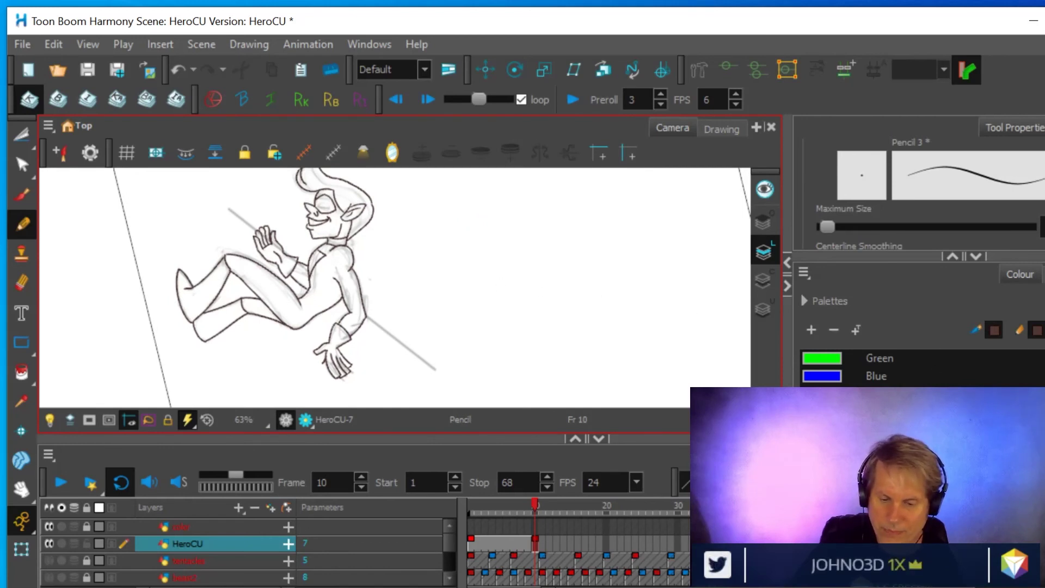
pyautogui.scroll(1, 404, 284)
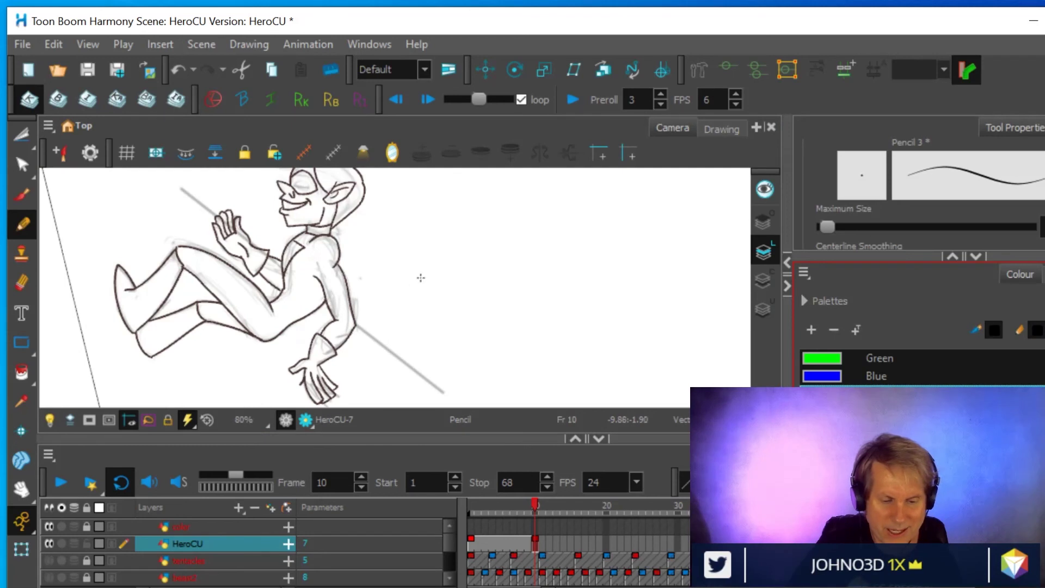
# - Zoom in on the character's face and undo a stray vertical stroke
pyautogui.scroll(3, 473, 261)
pyautogui.moveTo(387, 234); pyautogui.dragTo(574, 377)
pyautogui.moveTo(499, 330); pyautogui.dragTo(520, 381)
pyautogui.scroll(2, 494, 306)
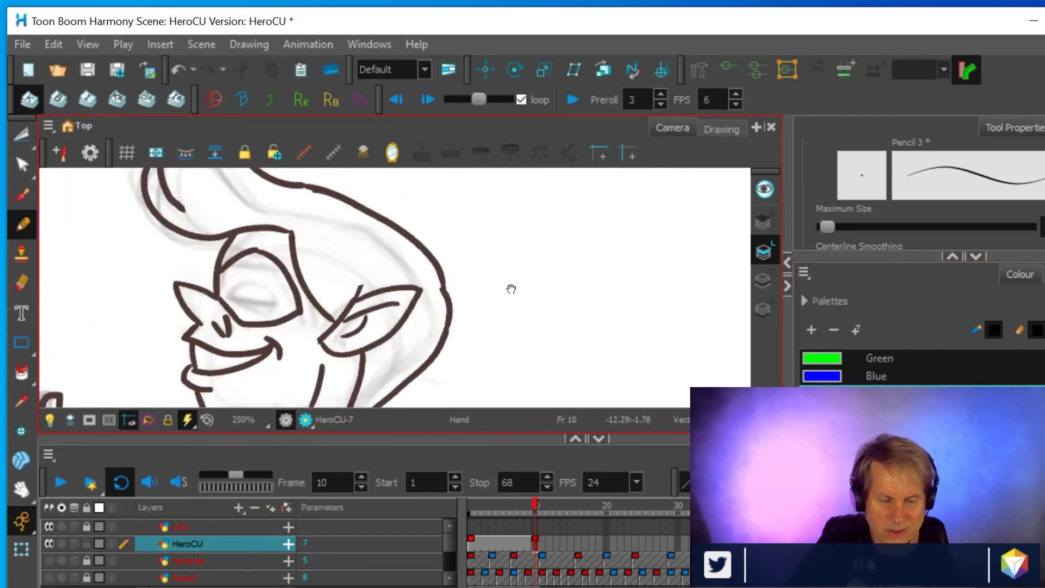
pyautogui.moveTo(507, 284); pyautogui.dragTo(523, 316)
pyautogui.scroll(1, 488, 311)
pyautogui.moveTo(461, 305)
pyautogui.mouseDown()
pyautogui.moveTo(562, 254)
pyautogui.moveTo(574, 322)
pyautogui.moveTo(611, 327)
pyautogui.moveTo(550, 347)
pyautogui.moveTo(564, 270)
pyautogui.moveTo(594, 354)
pyautogui.mouseUp()
pyautogui.hotkey('ctrl', 'z')
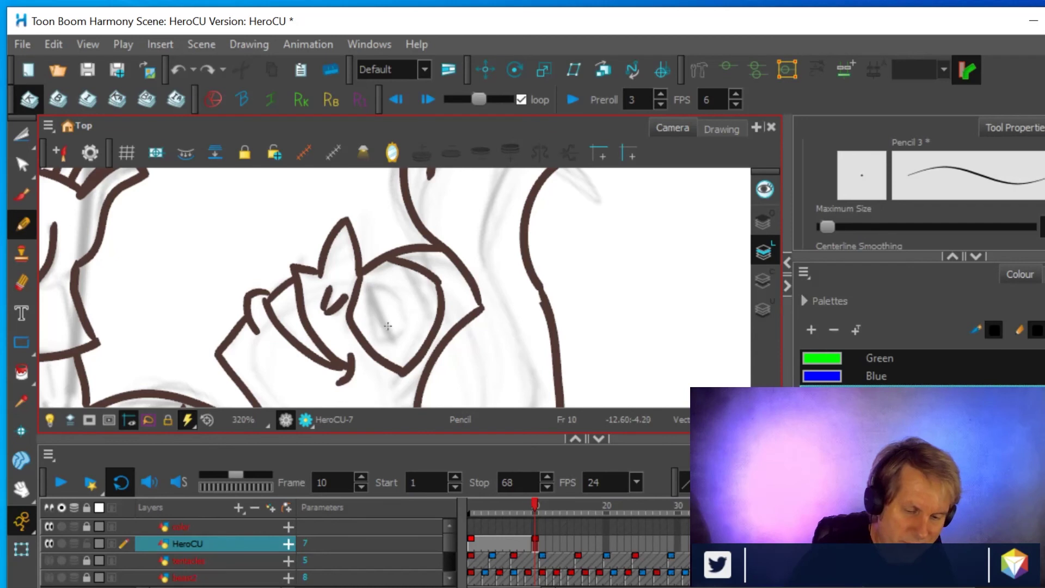
# - Draw thick black pupil strokes inside the eye, undo a bad long stroke, and zoom out to the whole character
pyautogui.moveTo(395, 339)
pyautogui.mouseDown()
pyautogui.moveTo(375, 283)
pyautogui.moveTo(391, 340)
pyautogui.mouseUp()
pyautogui.moveTo(375, 283); pyautogui.dragTo(391, 342)
pyautogui.moveTo(362, 307)
pyautogui.mouseDown()
pyautogui.moveTo(364, 327)
pyautogui.moveTo(374, 282)
pyautogui.moveTo(405, 308)
pyautogui.mouseUp()
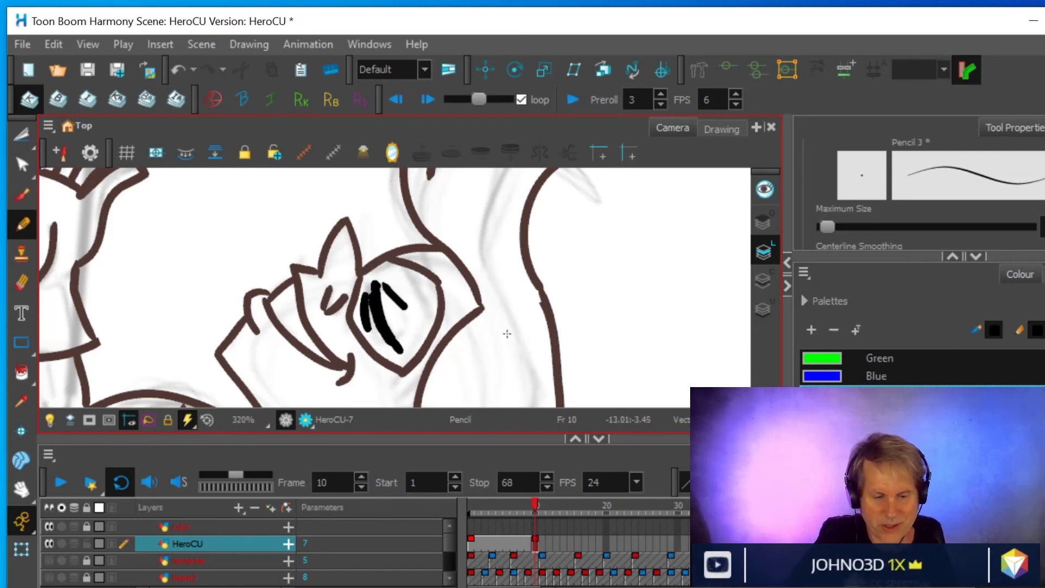
pyautogui.hotkey('ctrl', 'alt')
pyautogui.moveTo(537, 351)
pyautogui.mouseDown()
pyautogui.moveTo(566, 340)
pyautogui.moveTo(631, 242)
pyautogui.moveTo(582, 320)
pyautogui.moveTo(642, 243)
pyautogui.moveTo(588, 308)
pyautogui.moveTo(627, 278)
pyautogui.moveTo(651, 253)
pyautogui.moveTo(522, 351)
pyautogui.moveTo(605, 270)
pyautogui.moveTo(560, 313)
pyautogui.moveTo(466, 286)
pyautogui.mouseUp()
pyautogui.scroll(-4, 585, 309)
pyautogui.hotkey('ctrl', 'z')
pyautogui.scroll(1, 466, 285)
pyautogui.scroll(2, 466, 285)
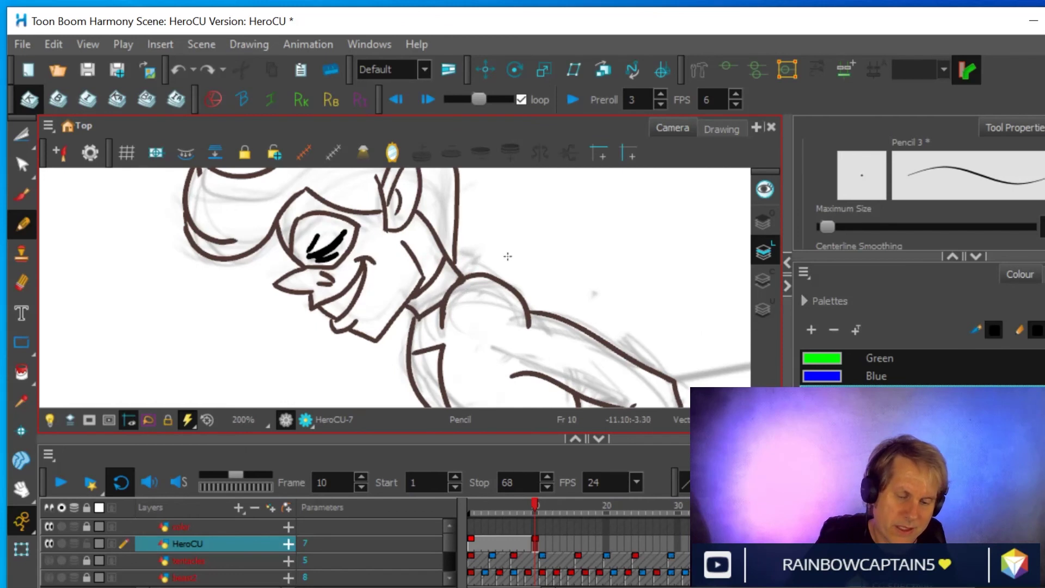
pyautogui.press('space')
pyautogui.scroll(-3, 531, 328)
pyautogui.moveTo(530, 328); pyautogui.dragTo(434, 253)
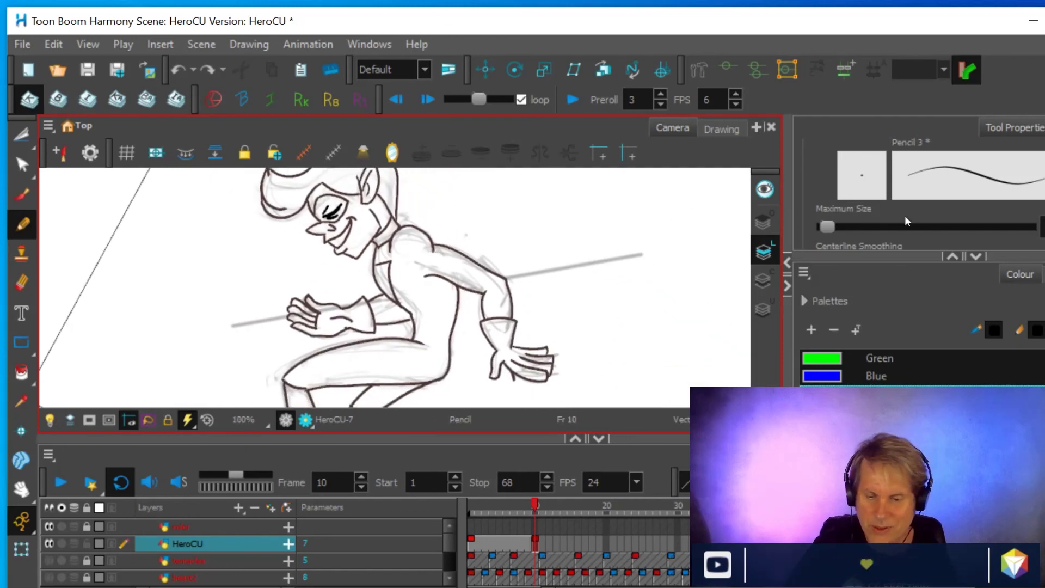
# - Raise the Pencil's Maximum Size slightly and draw a thick black staff stroke through the raised hand
pyautogui.click(1037, 233)
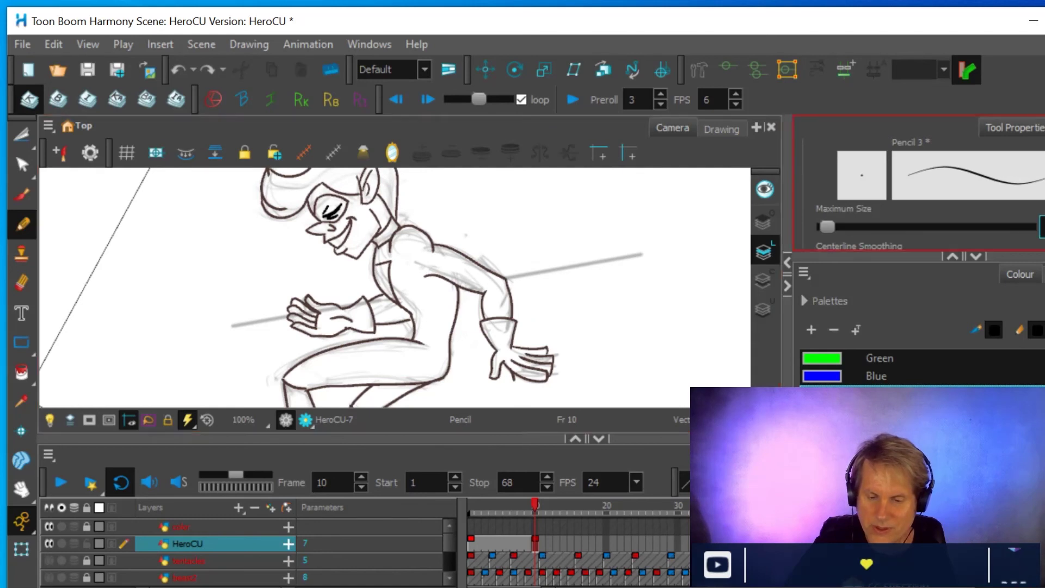
pyautogui.press('Return')
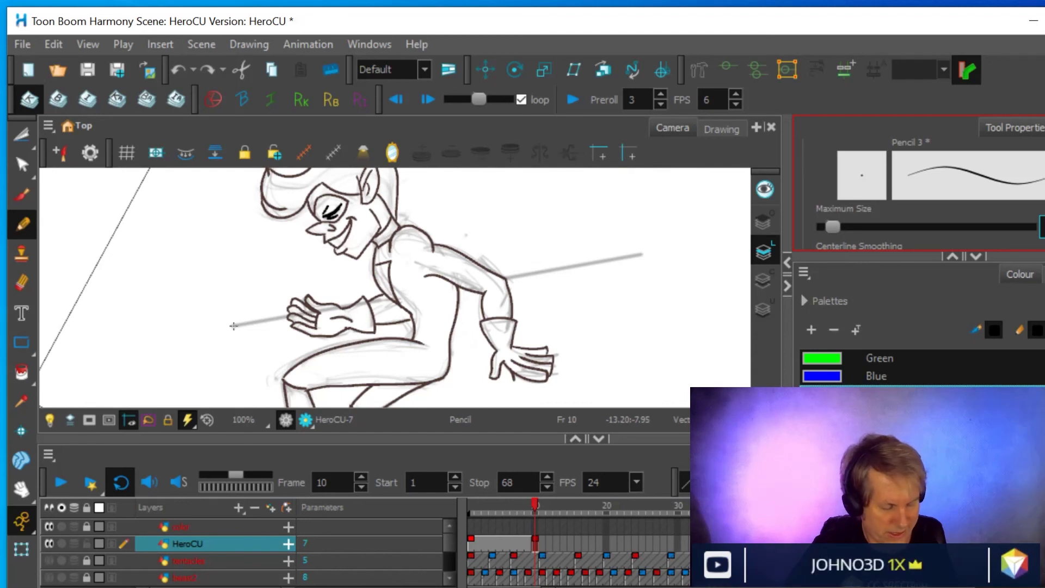
pyautogui.moveTo(236, 325)
pyautogui.mouseDown()
pyautogui.moveTo(333, 320)
pyautogui.moveTo(391, 300)
pyautogui.mouseUp()
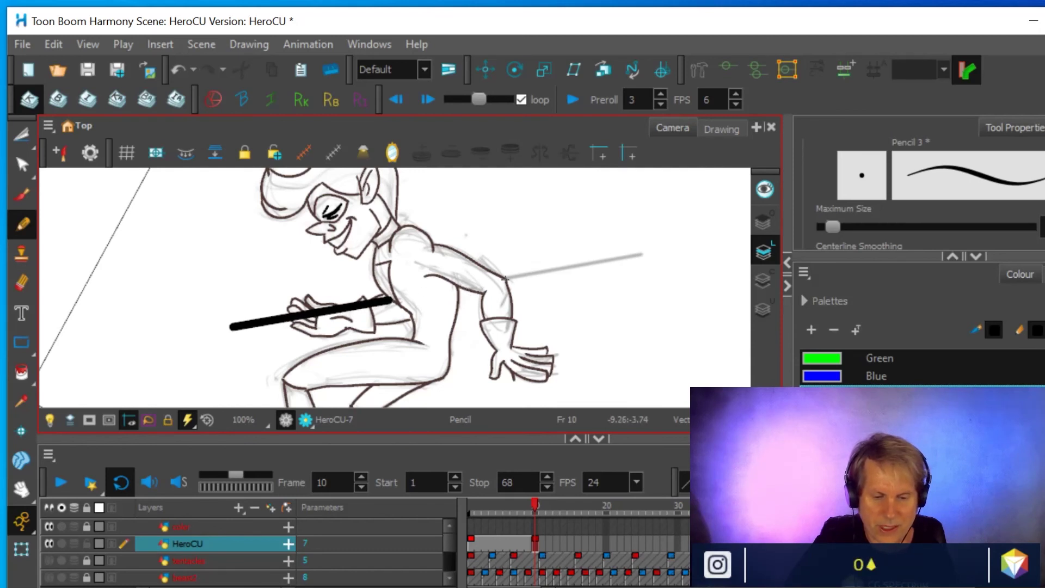
# - Draw the staff's upper section from the shoulder up and right past the arm
pyautogui.moveTo(506, 277); pyautogui.dragTo(643, 253)
pyautogui.moveTo(642, 255); pyautogui.dragTo(639, 258)
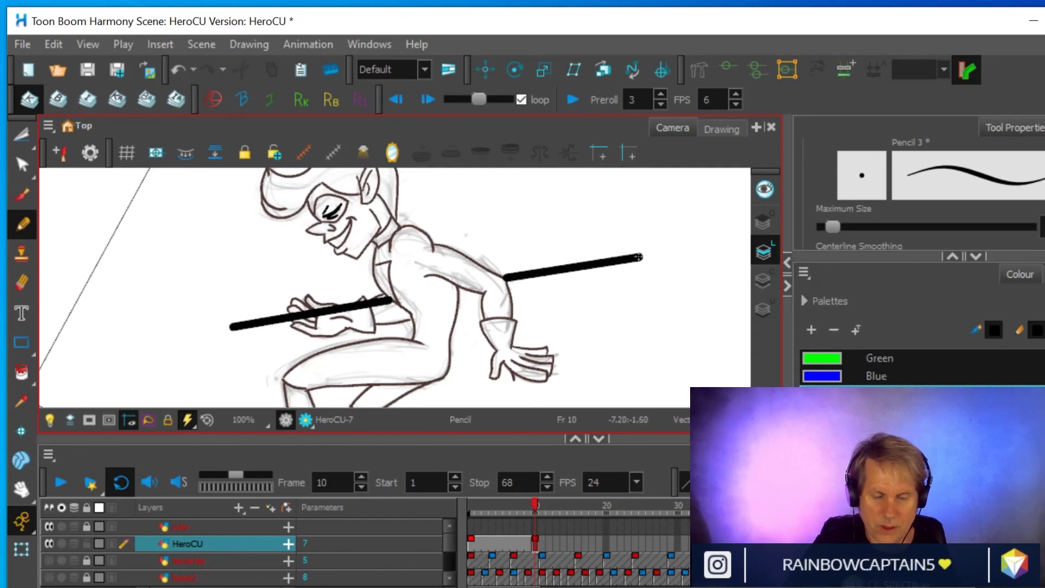
pyautogui.scroll(3, 577, 274)
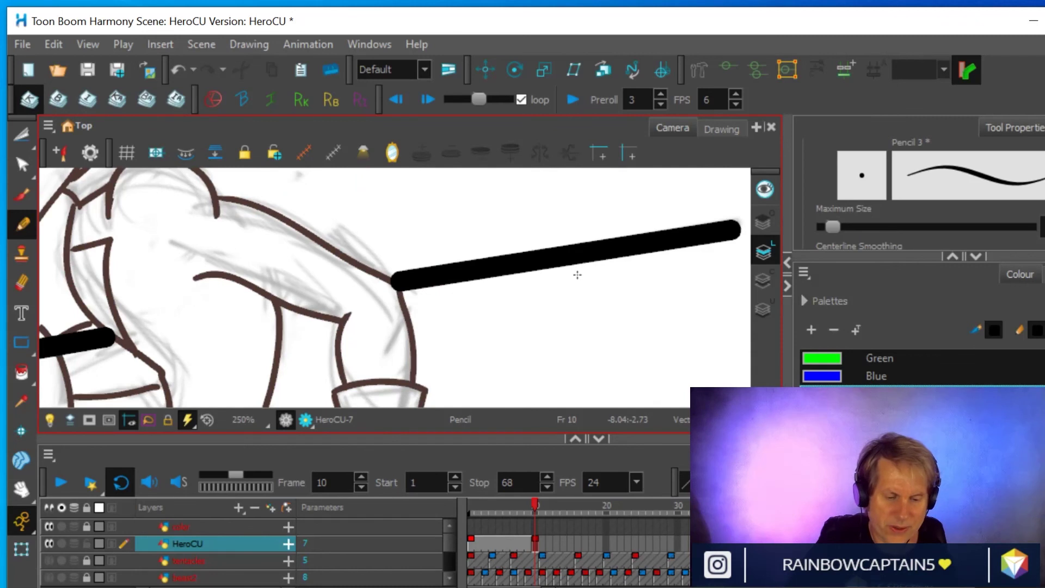
# - Add a small black mark on the arm line and reset the view rotation to level
pyautogui.moveTo(284, 311); pyautogui.dragTo(294, 309)
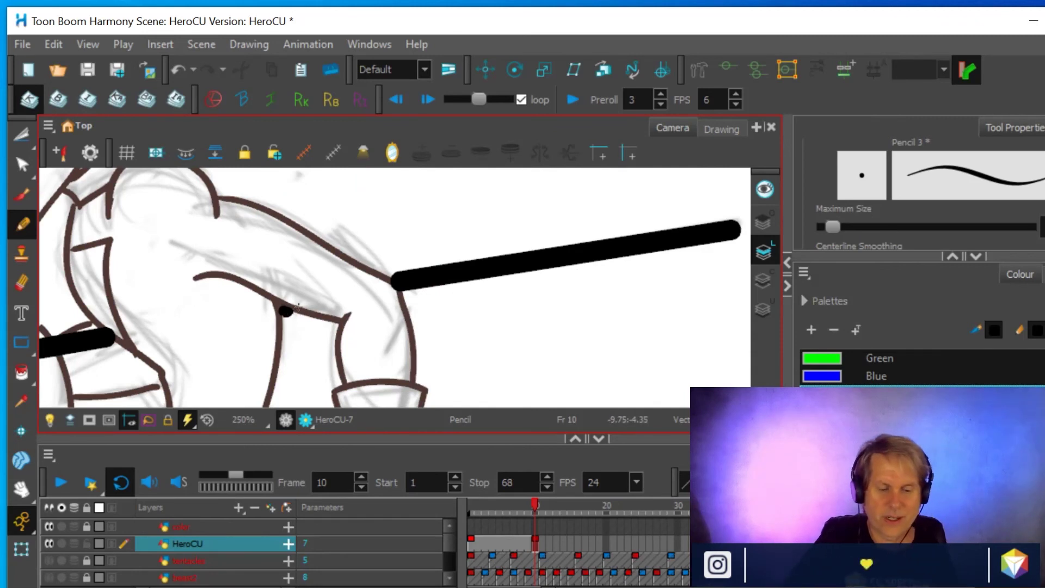
pyautogui.scroll(-6, 298, 308)
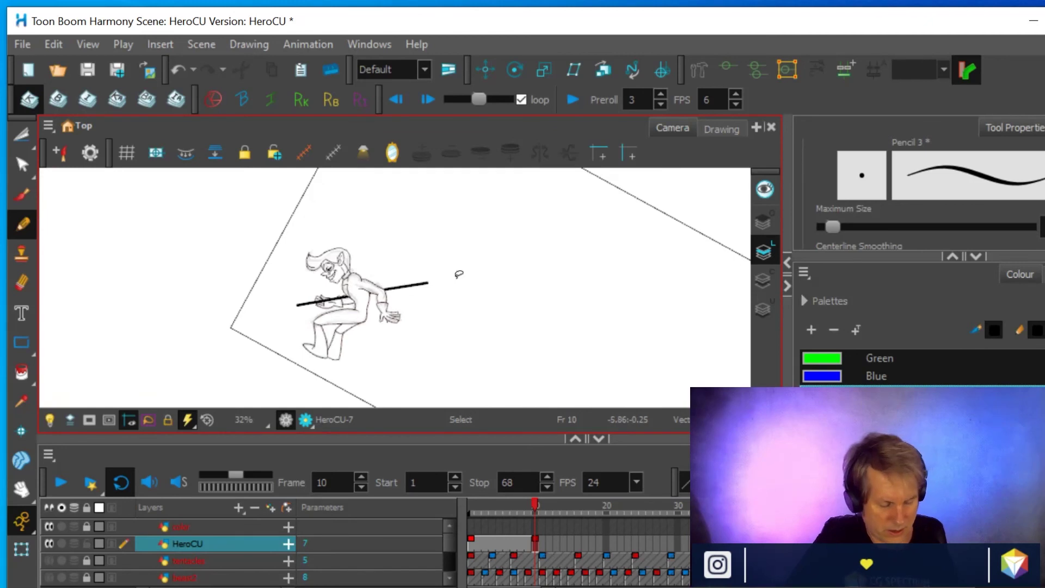
pyautogui.hotkey('shift', 'x')
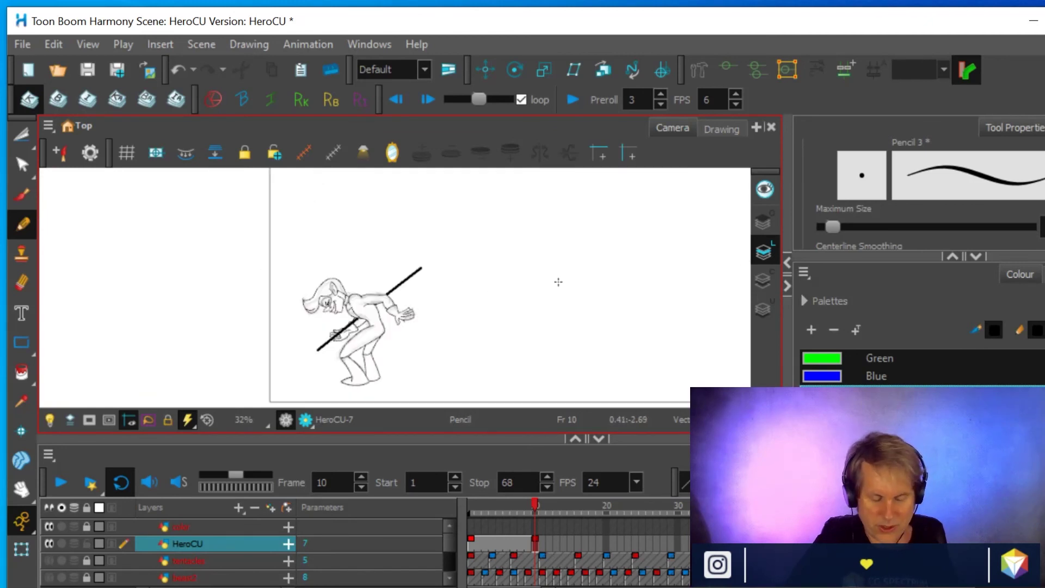
pyautogui.scroll(-2, 531, 309)
pyautogui.scroll(2, 531, 309)
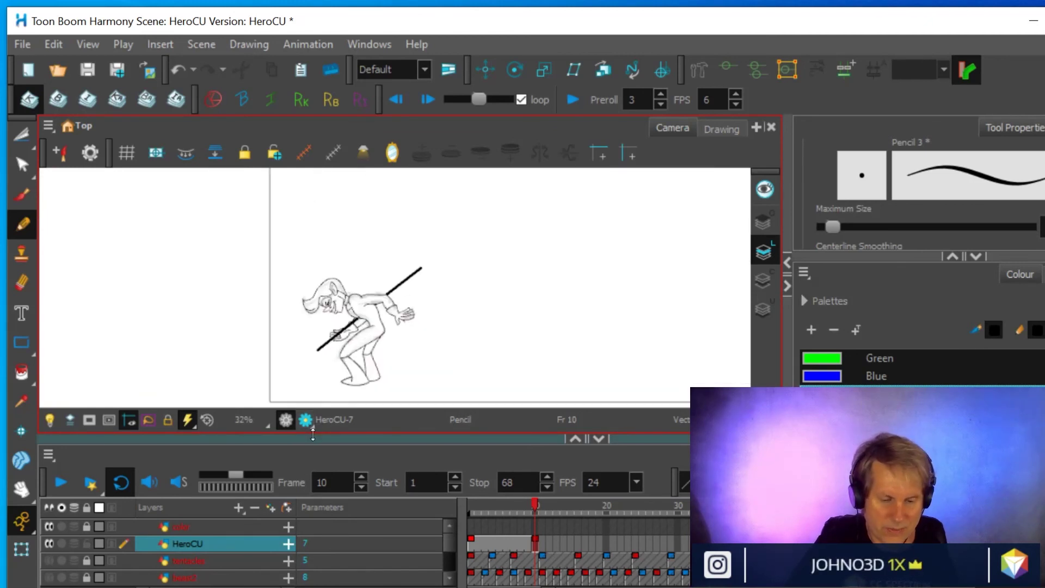
# - Solo HeroCU and flip between the frame 1 standing pose and frame 10 crouch, then zoom toward the hands
pyautogui.click(57, 541)
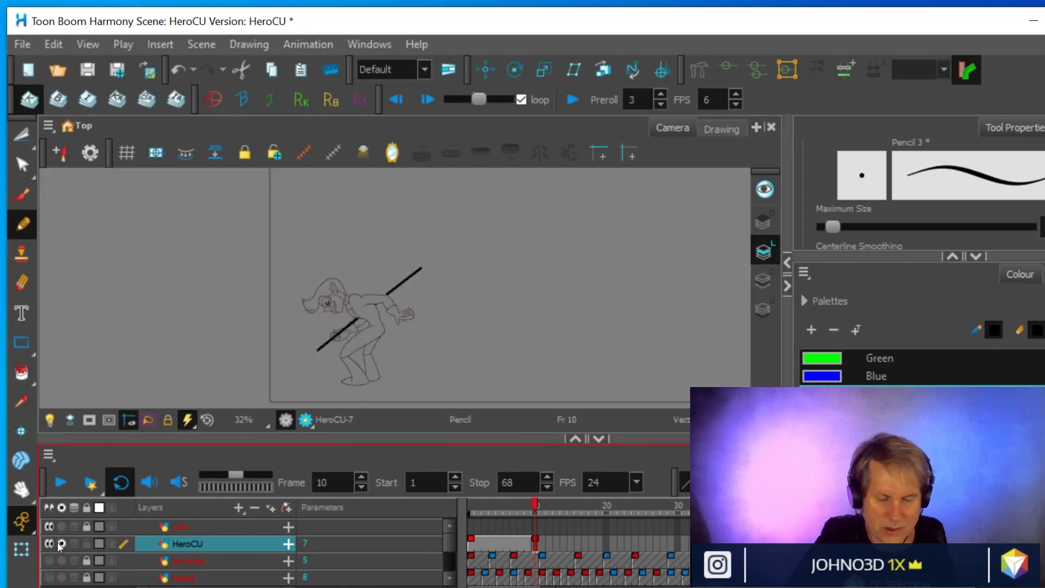
pyautogui.click(470, 545)
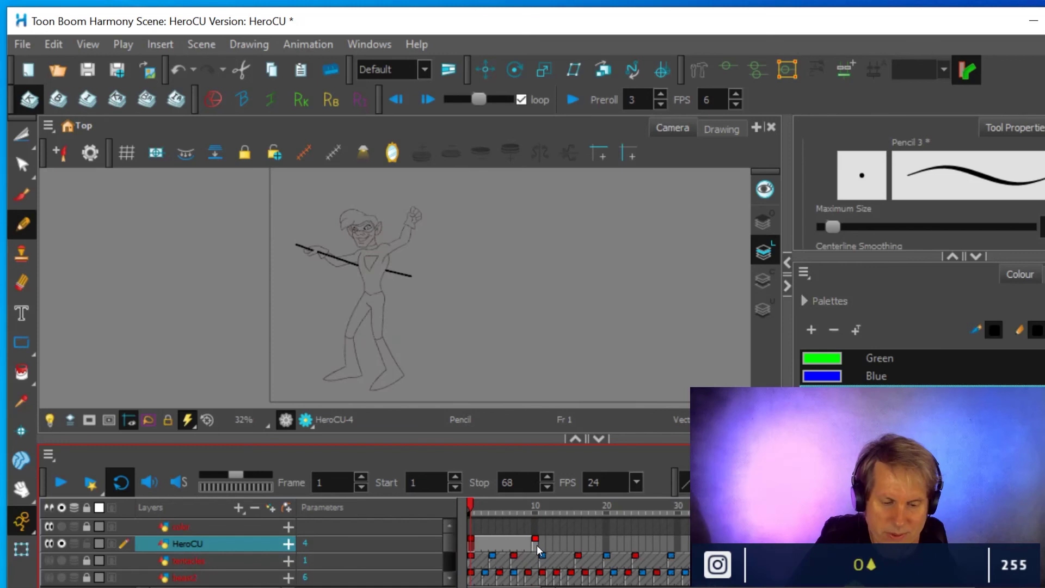
pyautogui.click(536, 544)
pyautogui.click(471, 544)
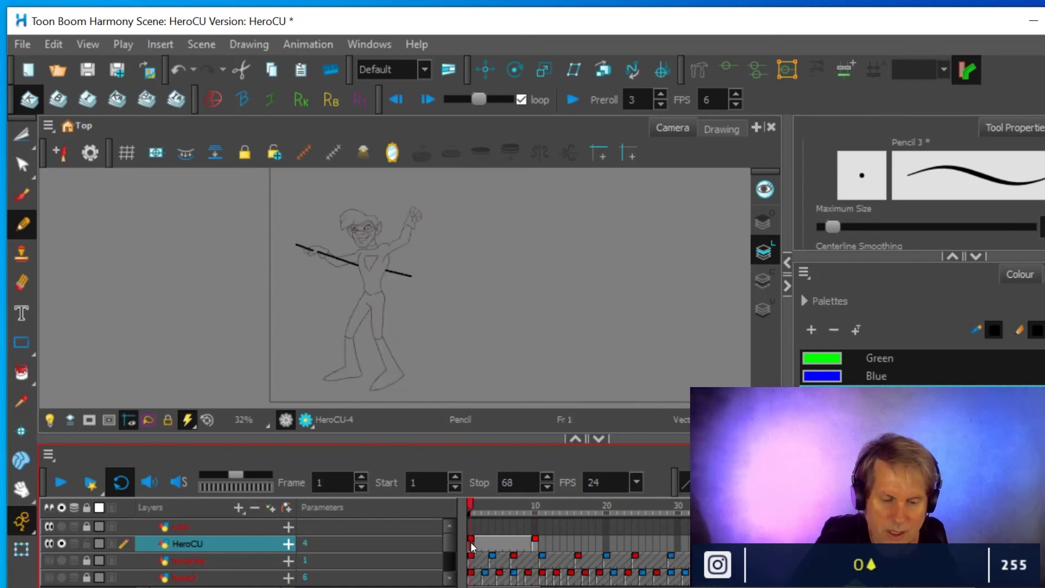
pyautogui.click(534, 543)
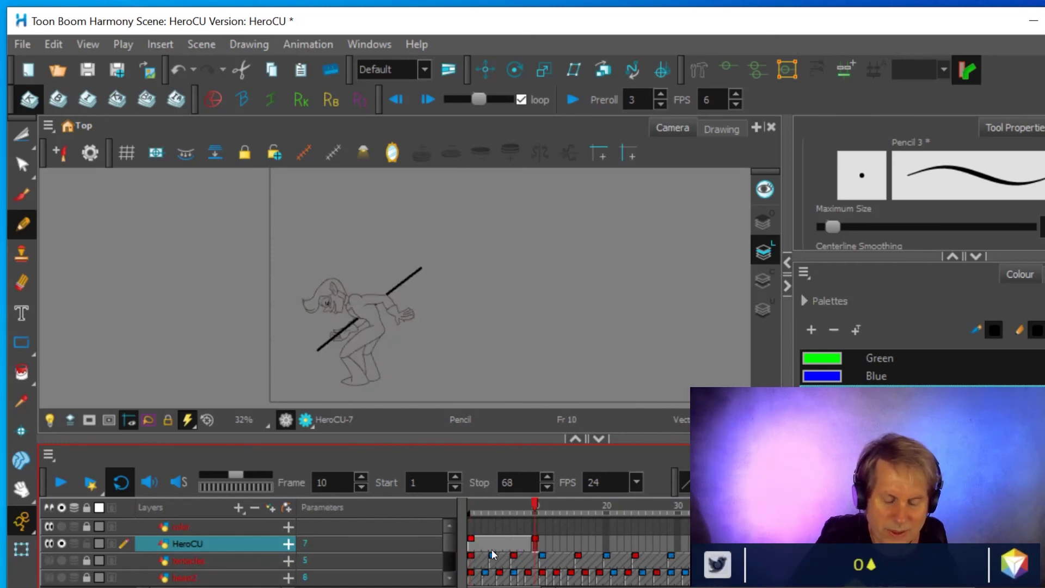
pyautogui.click(469, 543)
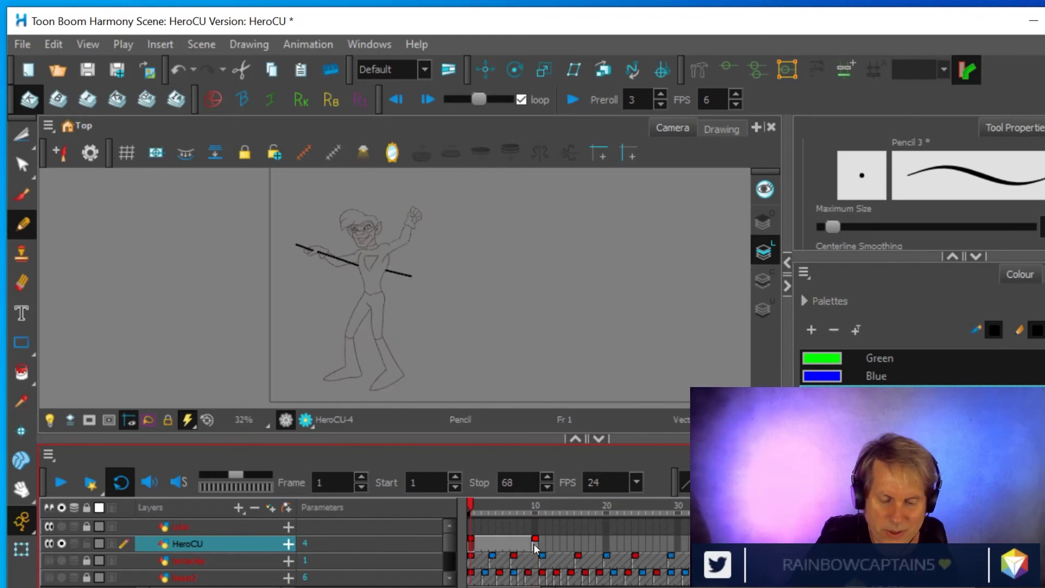
pyautogui.click(534, 543)
pyautogui.scroll(3, 514, 312)
pyautogui.moveTo(487, 326); pyautogui.dragTo(686, 283)
pyautogui.scroll(2, 681, 284)
pyautogui.moveTo(465, 356); pyautogui.dragTo(635, 319)
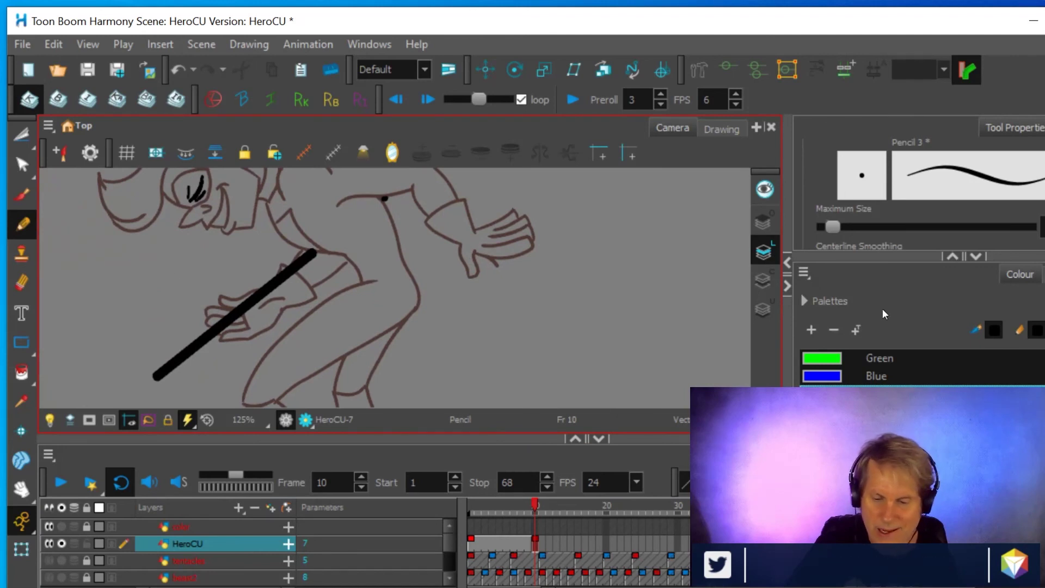
pyautogui.click(876, 412)
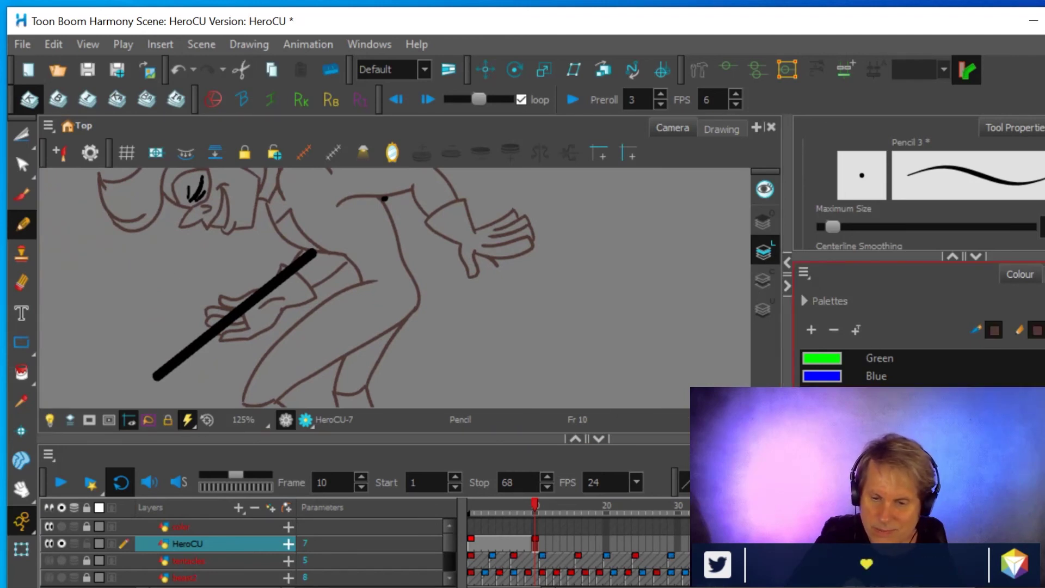
pyautogui.scroll(-1, 1008, 225)
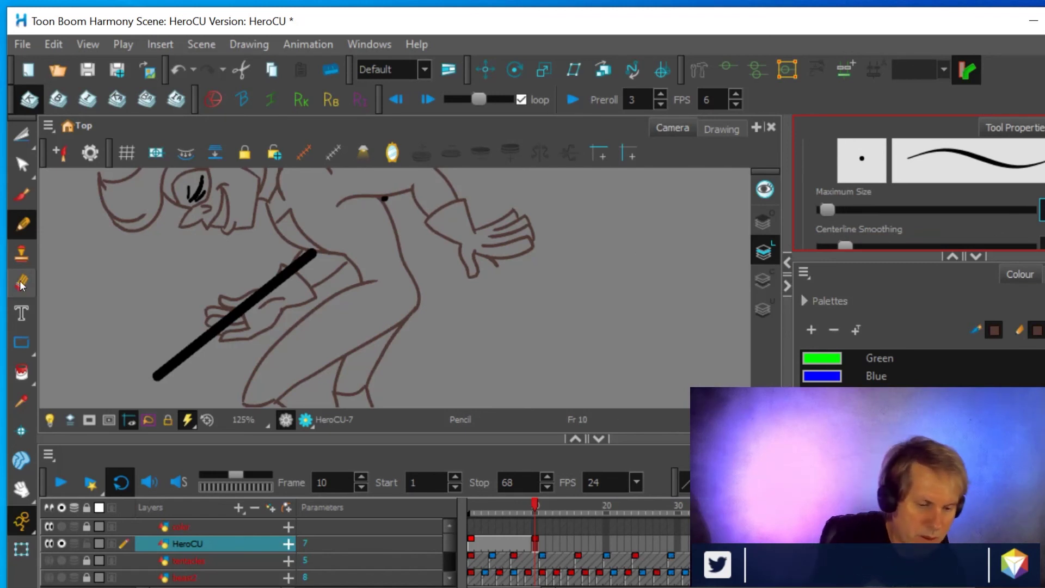
pyautogui.moveTo(505, 276)
pyautogui.mouseDown()
pyautogui.moveTo(494, 270)
pyautogui.moveTo(508, 285)
pyautogui.mouseUp()
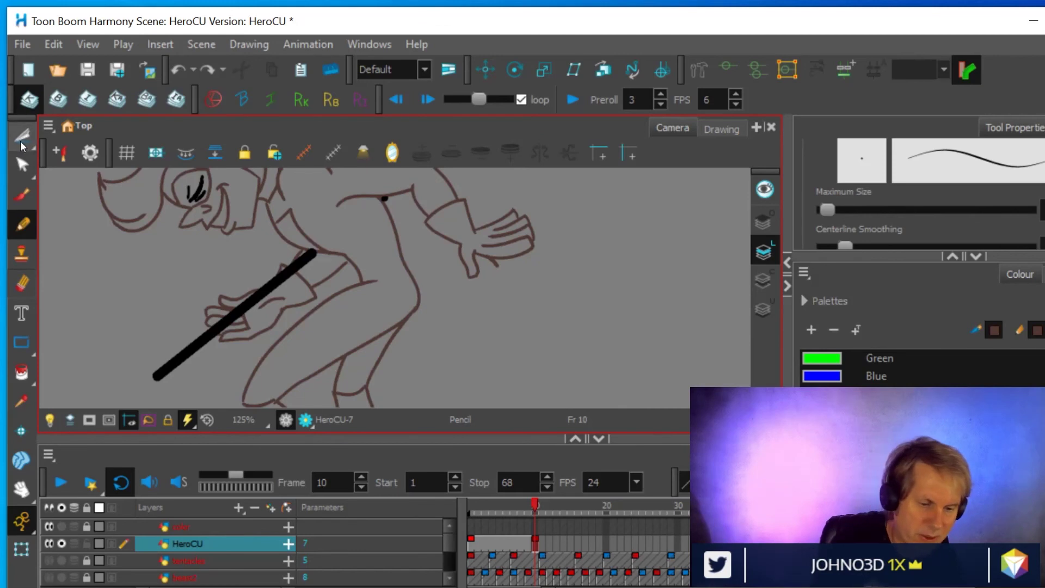
pyautogui.click(21, 137)
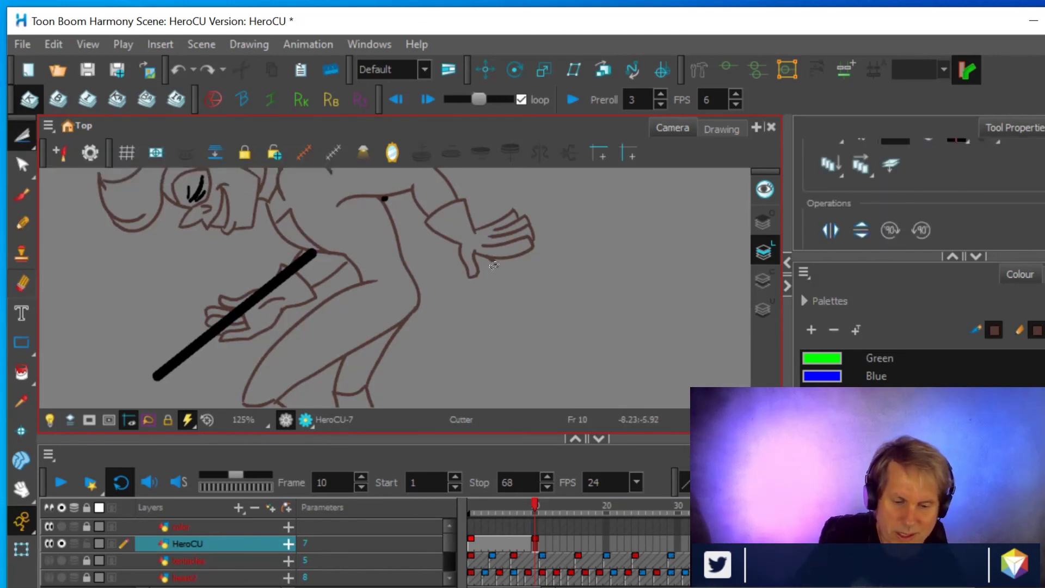
pyautogui.moveTo(489, 262)
pyautogui.mouseDown()
pyautogui.moveTo(507, 258)
pyautogui.moveTo(484, 257)
pyautogui.mouseUp()
pyautogui.click(524, 266)
pyautogui.press('Delete')
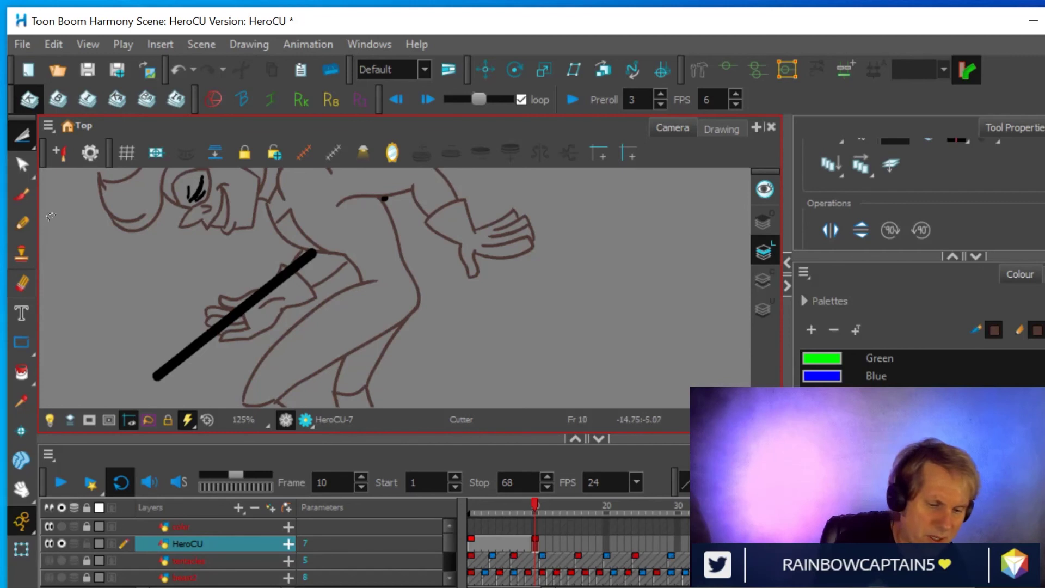
pyautogui.click(21, 223)
pyautogui.scroll(3, 382, 297)
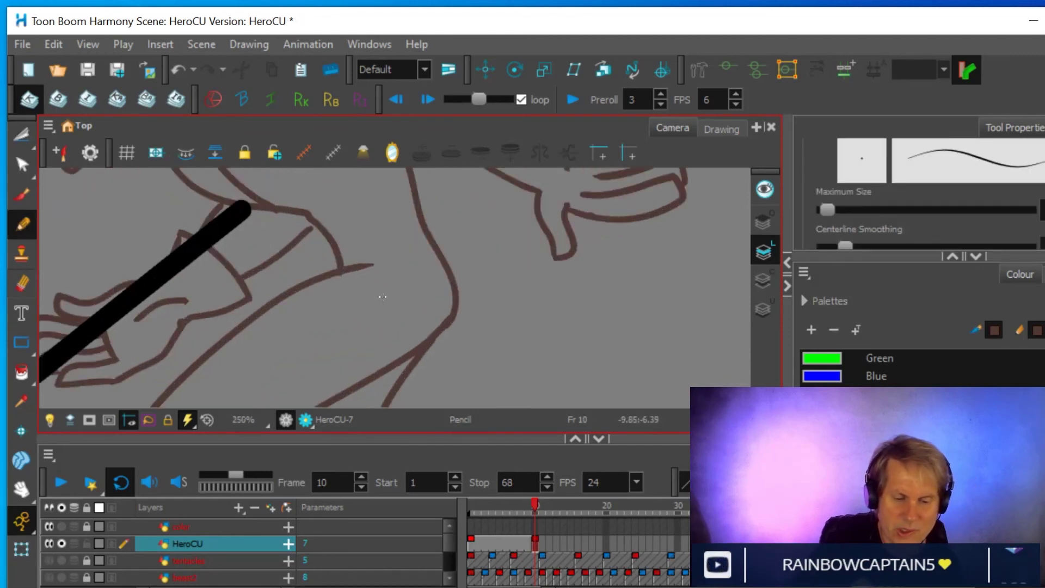
pyautogui.moveTo(370, 265); pyautogui.dragTo(428, 223)
pyautogui.scroll(-7, 480, 211)
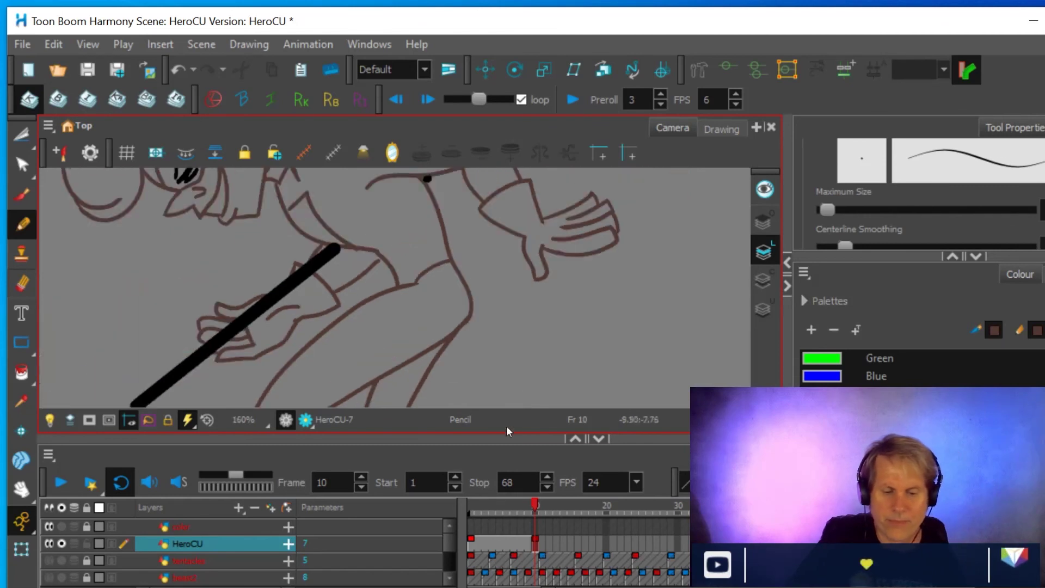
pyautogui.scroll(1, 550, 187)
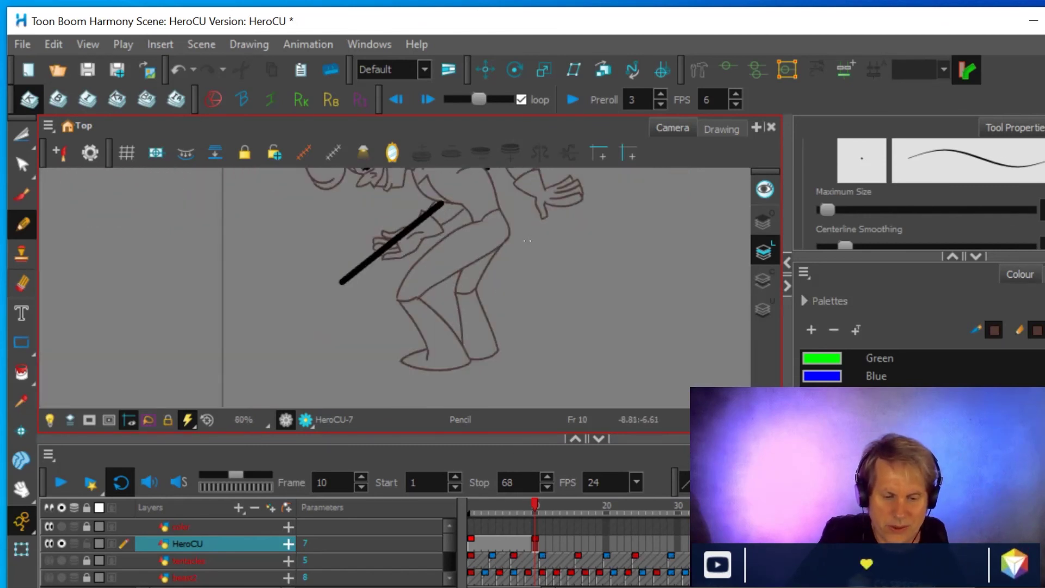
pyautogui.scroll(1, 455, 331)
pyautogui.scroll(-1, 452, 330)
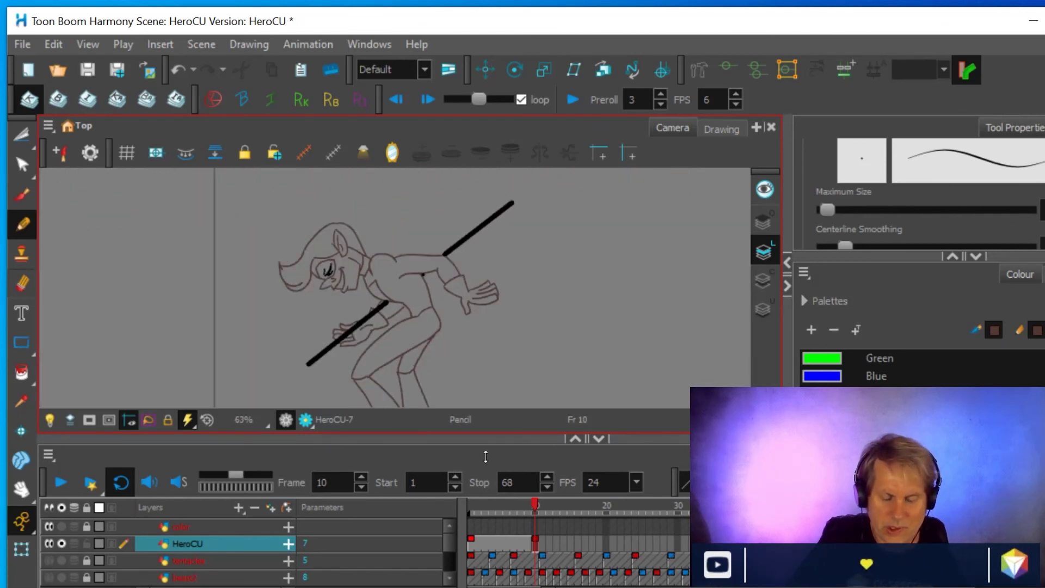
pyautogui.click(472, 544)
pyautogui.scroll(1, 479, 338)
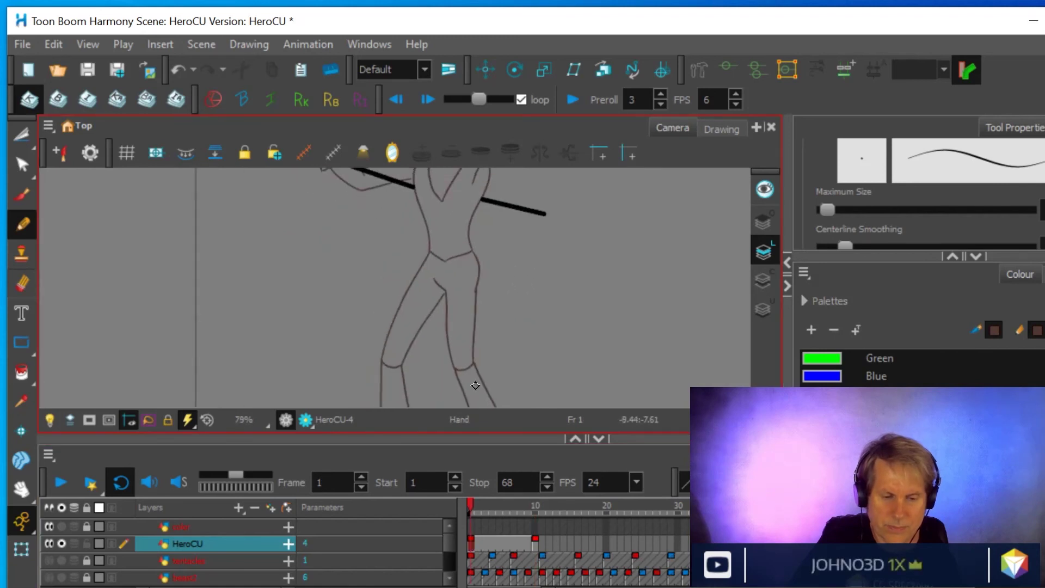
pyautogui.scroll(2, 494, 291)
pyautogui.scroll(-5, 494, 291)
pyautogui.moveTo(439, 281); pyautogui.dragTo(285, 336)
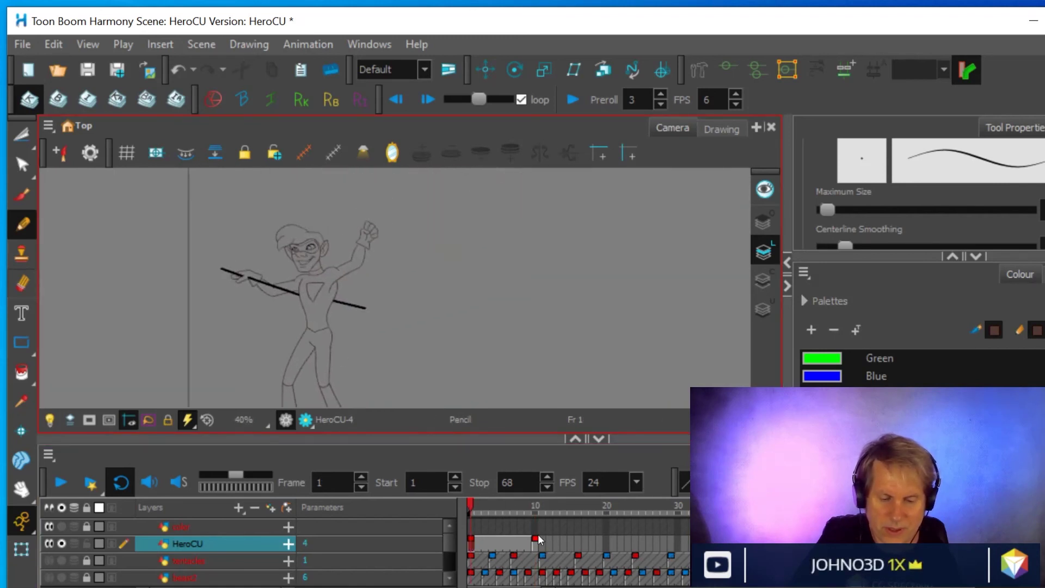
pyautogui.click(536, 543)
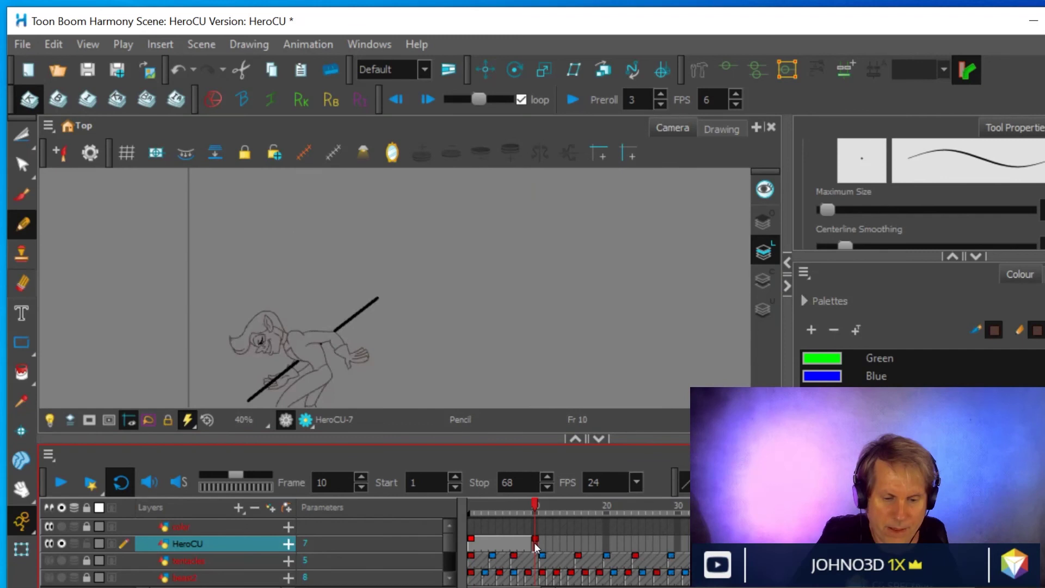
pyautogui.click(471, 545)
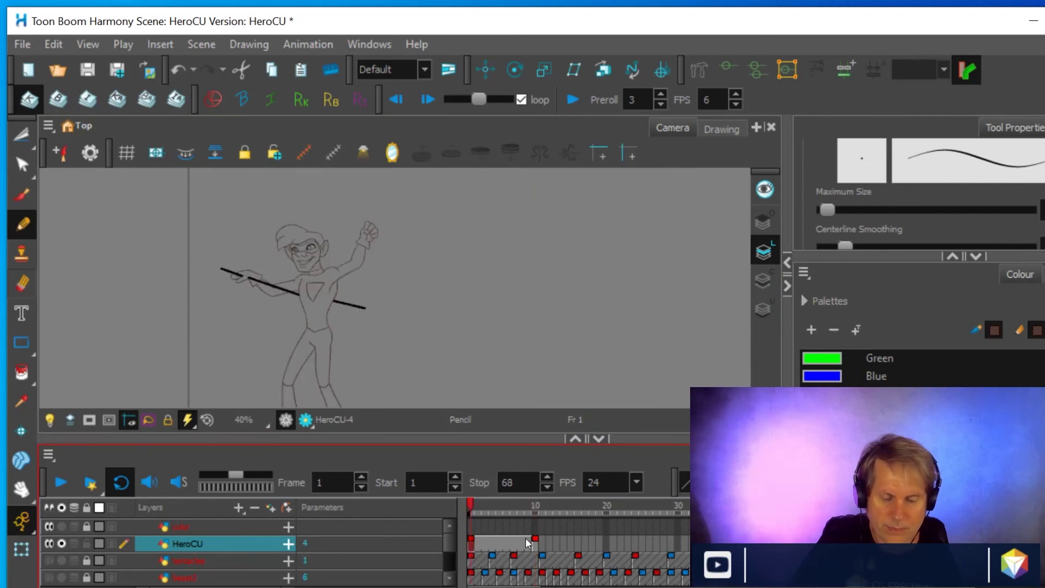
pyautogui.click(535, 544)
pyautogui.click(469, 544)
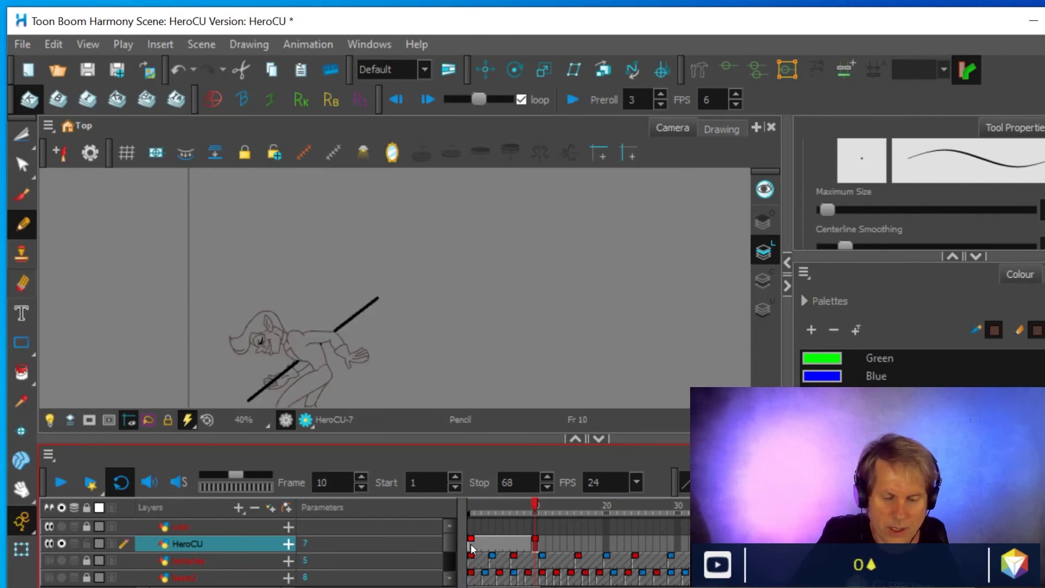
pyautogui.click(534, 544)
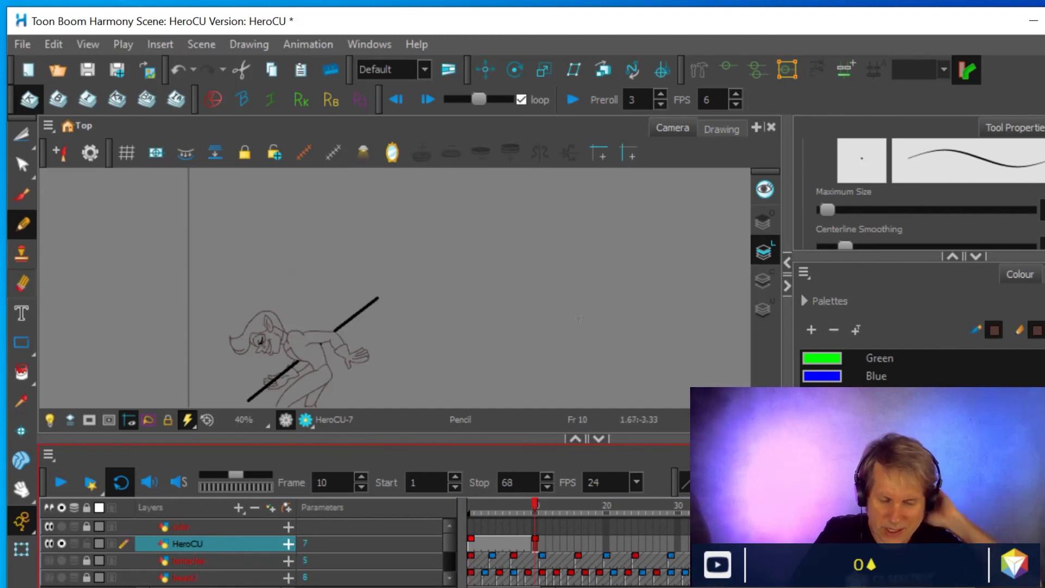
pyautogui.scroll(-2, 582, 304)
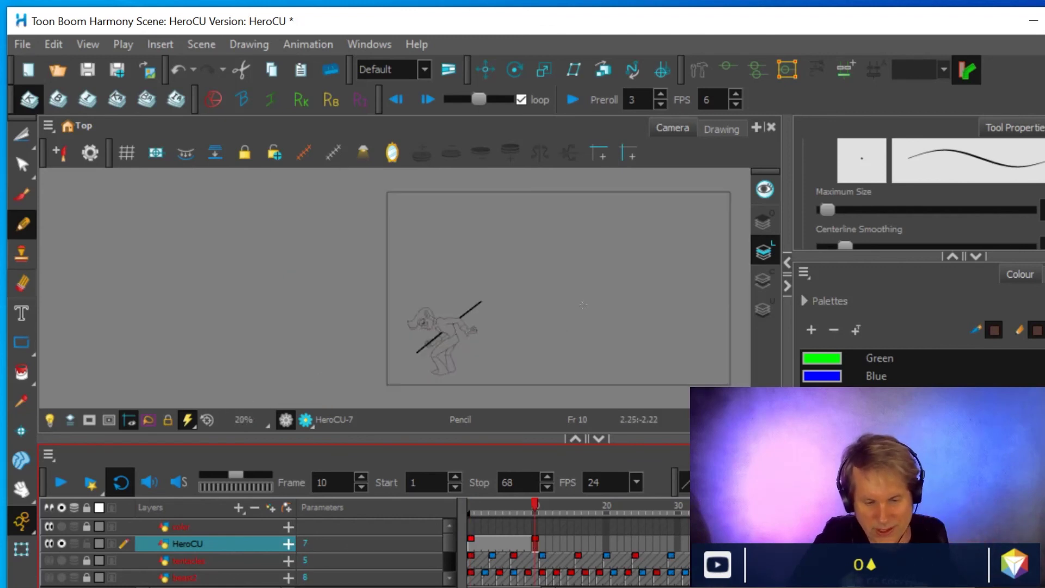
pyautogui.scroll(1, 583, 304)
pyautogui.moveTo(582, 305); pyautogui.dragTo(412, 288)
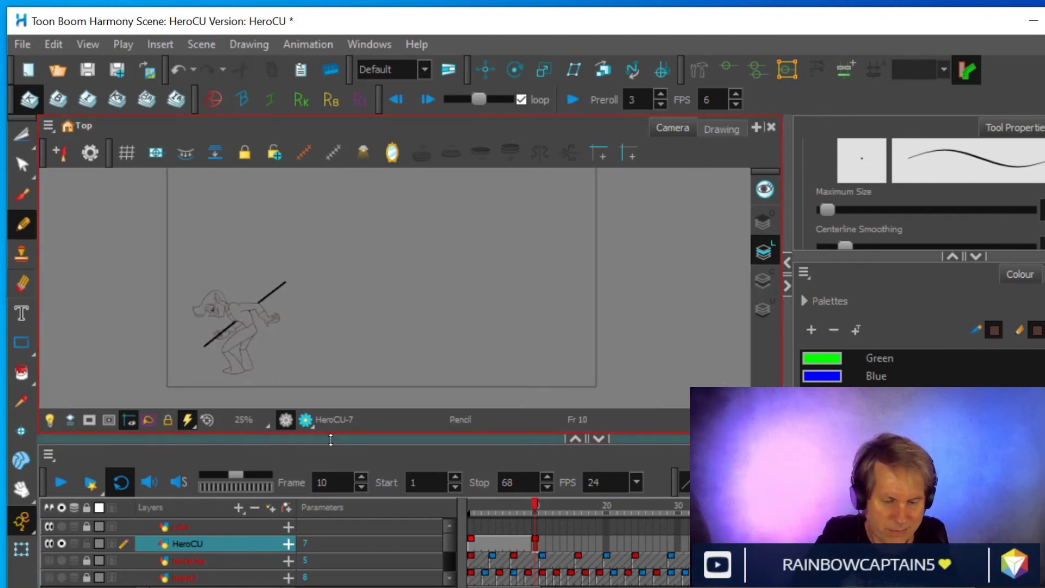
# - Enlarge the timeline and select the HeroCharts layer at frame 10
pyautogui.moveTo(329, 439); pyautogui.dragTo(340, 401)
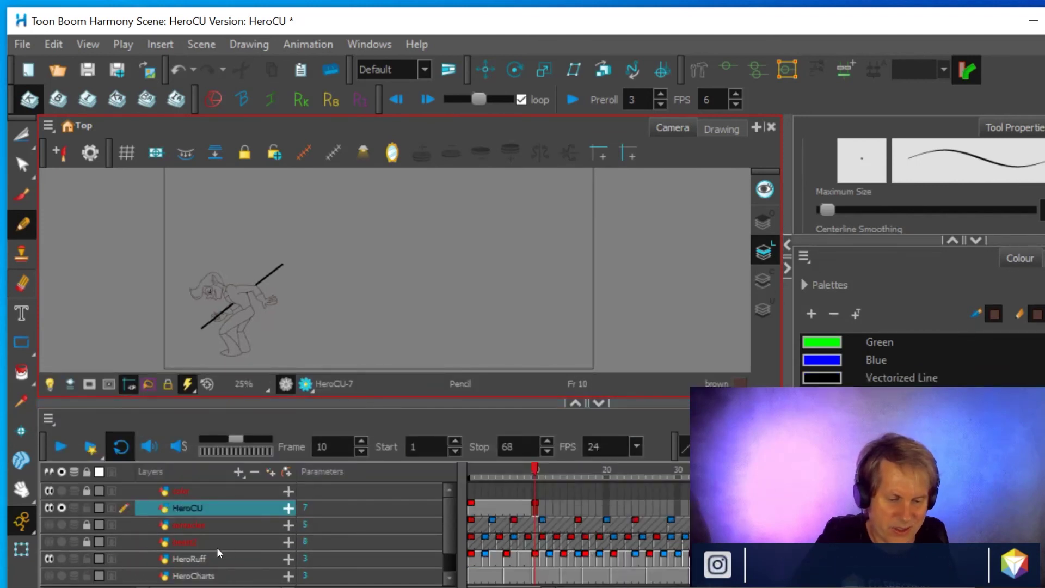
pyautogui.click(48, 576)
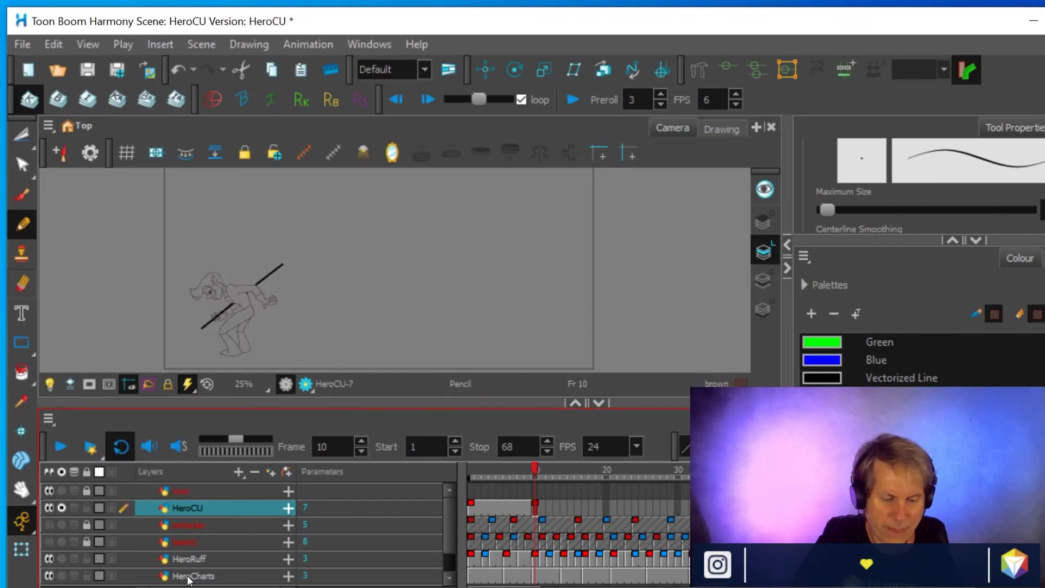
pyautogui.click(227, 578)
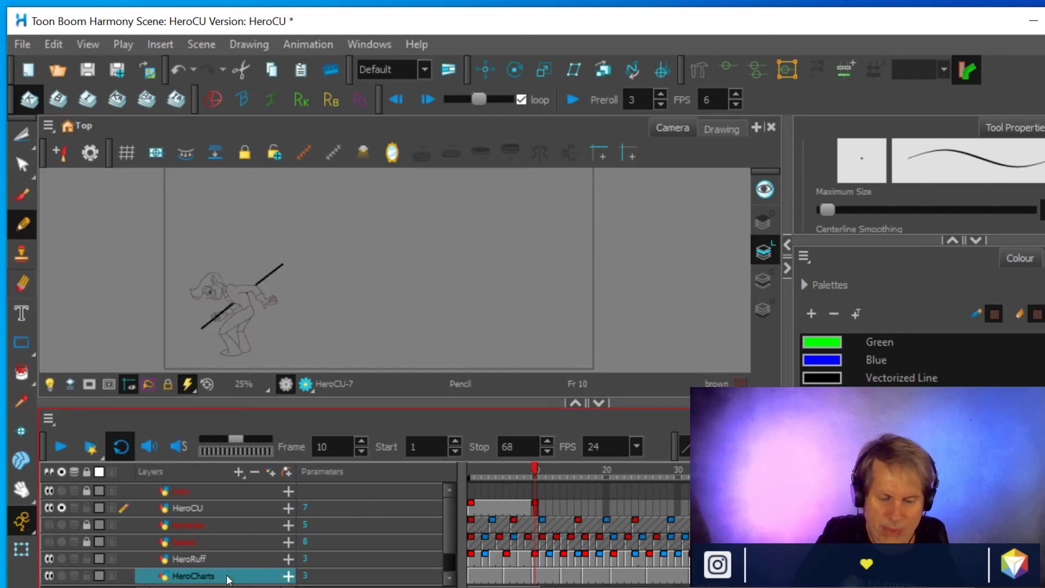
pyautogui.click(536, 576)
pyautogui.scroll(-1, 394, 273)
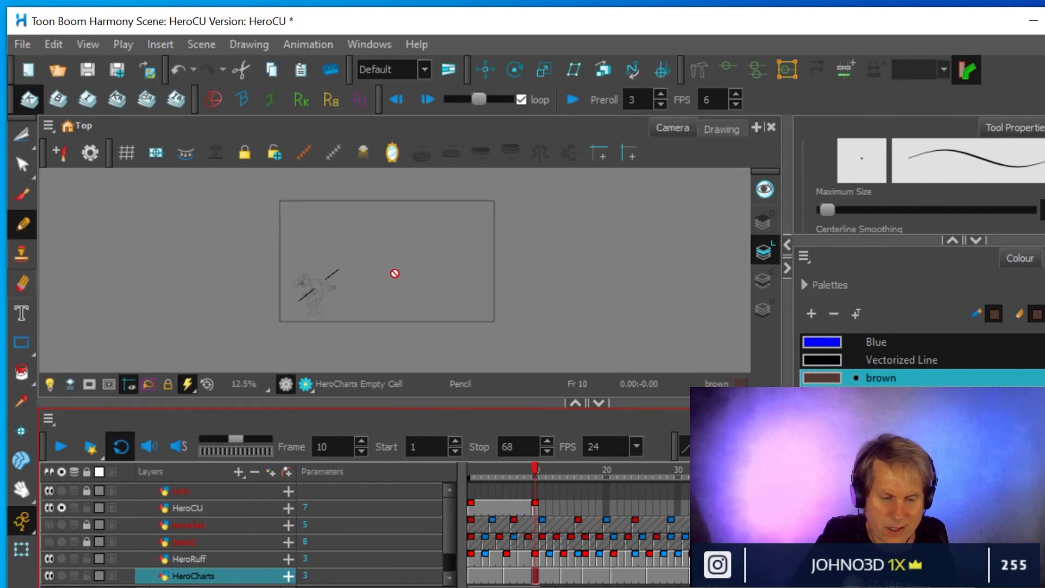
pyautogui.scroll(1, 394, 273)
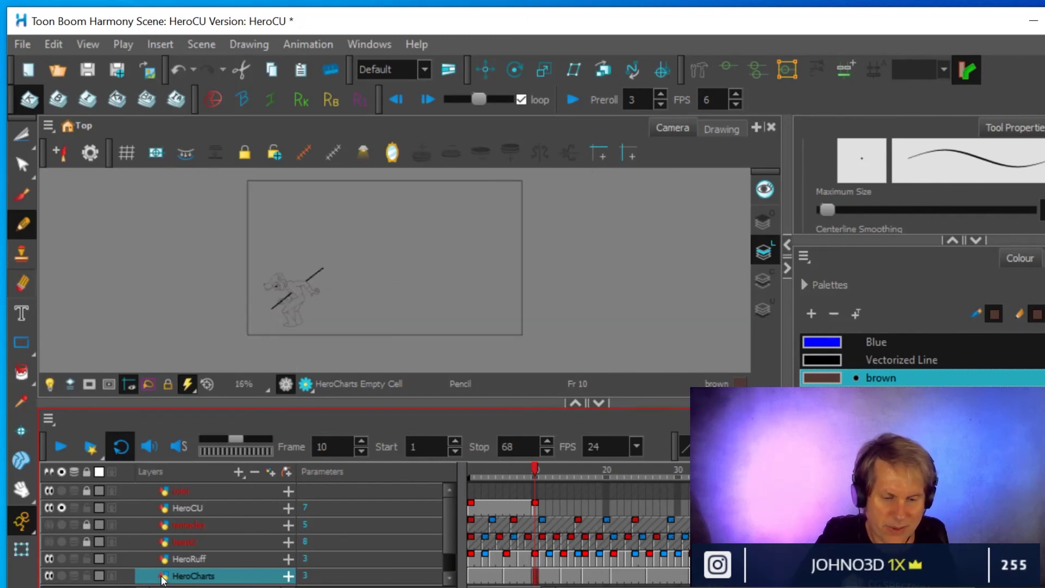
# - Set the HeroCharts layer's opacity to 100 in Layer Properties
pyautogui.doubleClick(163, 577)
pyautogui.doubleClick(255, 551)
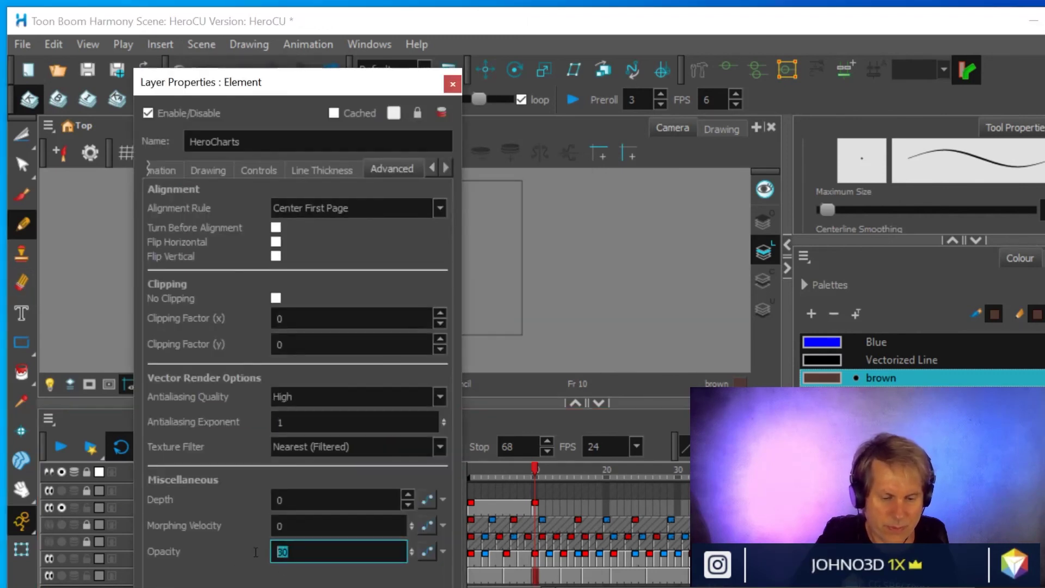
pyautogui.write('100')
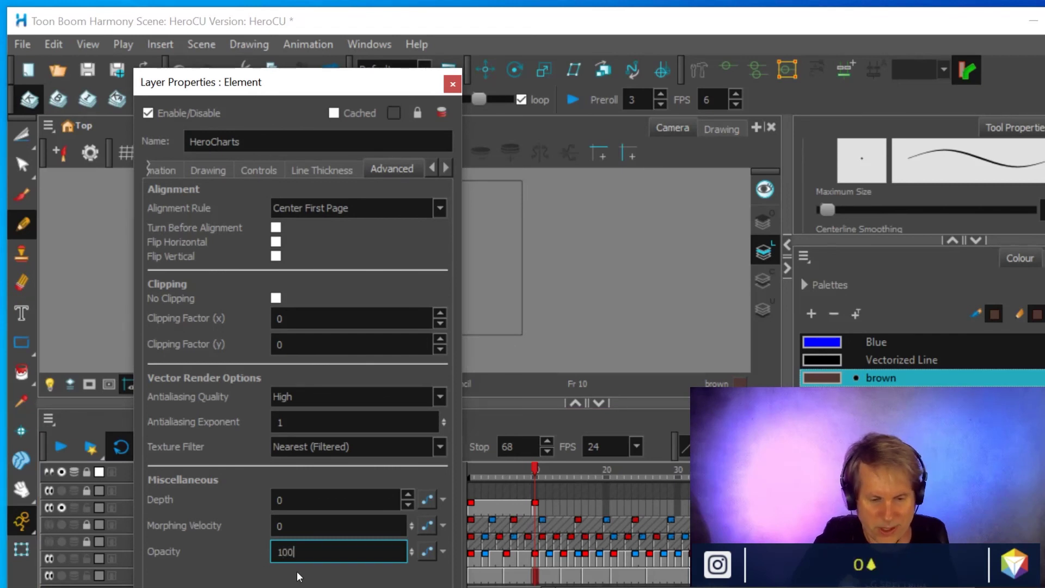
pyautogui.click(452, 84)
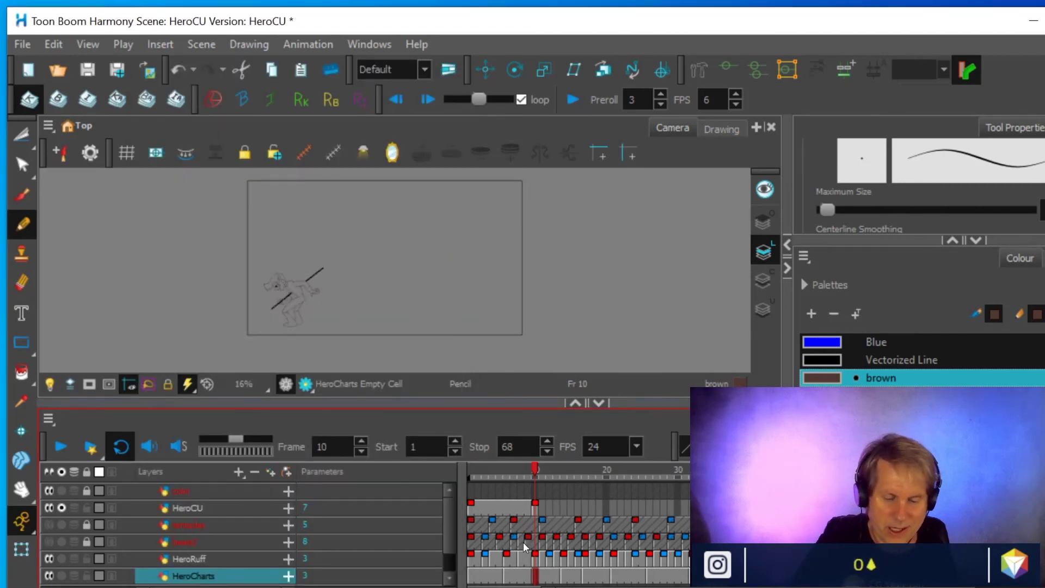
pyautogui.moveTo(538, 468)
pyautogui.mouseDown()
pyautogui.moveTo(722, 483)
pyautogui.moveTo(612, 515)
pyautogui.moveTo(450, 542)
pyautogui.mouseUp()
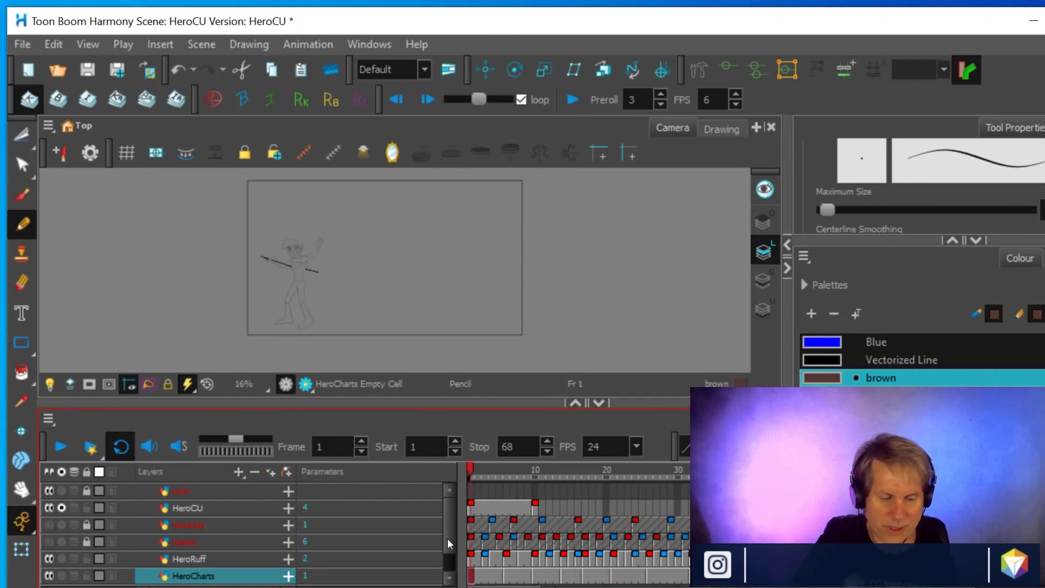
# - Show the HeroCharts layer and scrub the timeline from frame 2 onward to view its timing charts
pyautogui.click(62, 575)
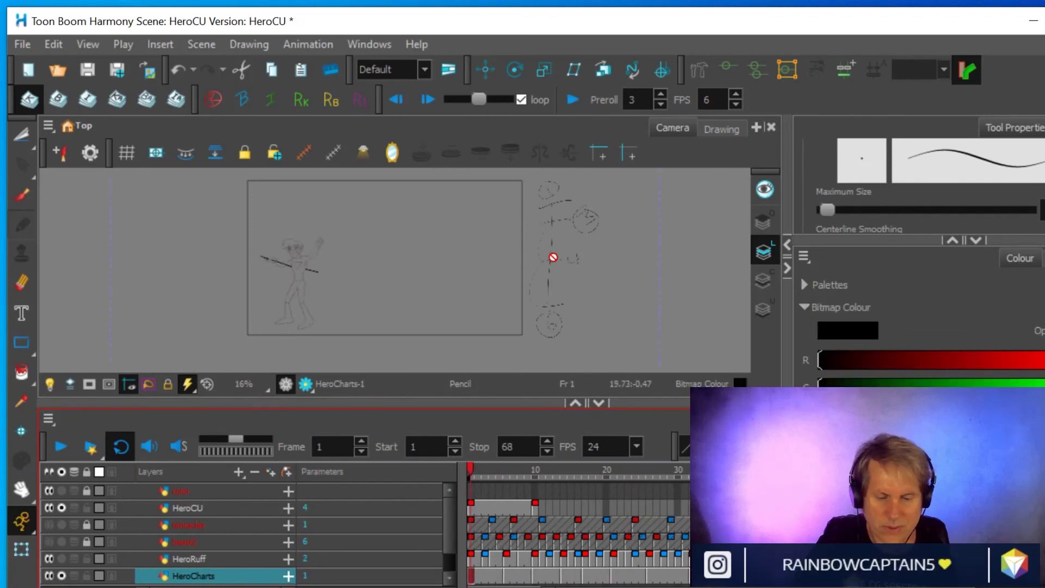
pyautogui.scroll(1, 546, 244)
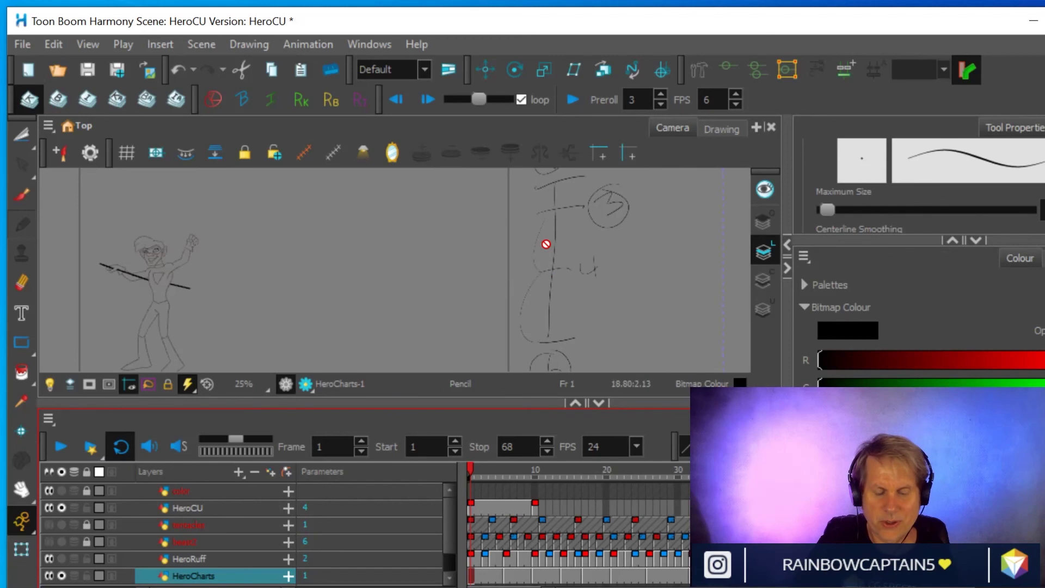
pyautogui.press('space')
pyautogui.scroll(-1, 581, 252)
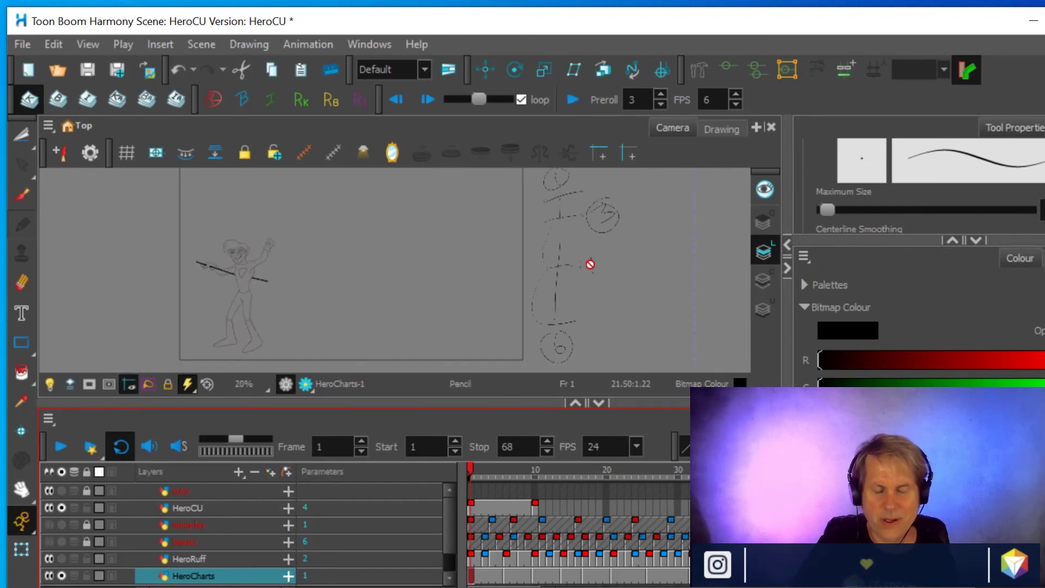
pyautogui.scroll(-1, 583, 280)
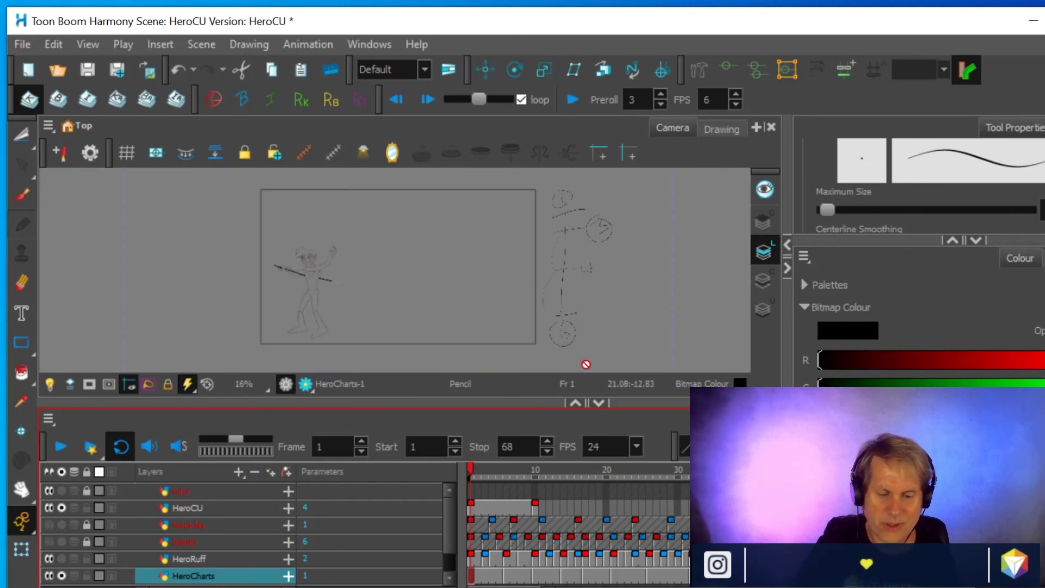
pyautogui.click(478, 468)
pyautogui.moveTo(478, 468); pyautogui.dragTo(705, 480)
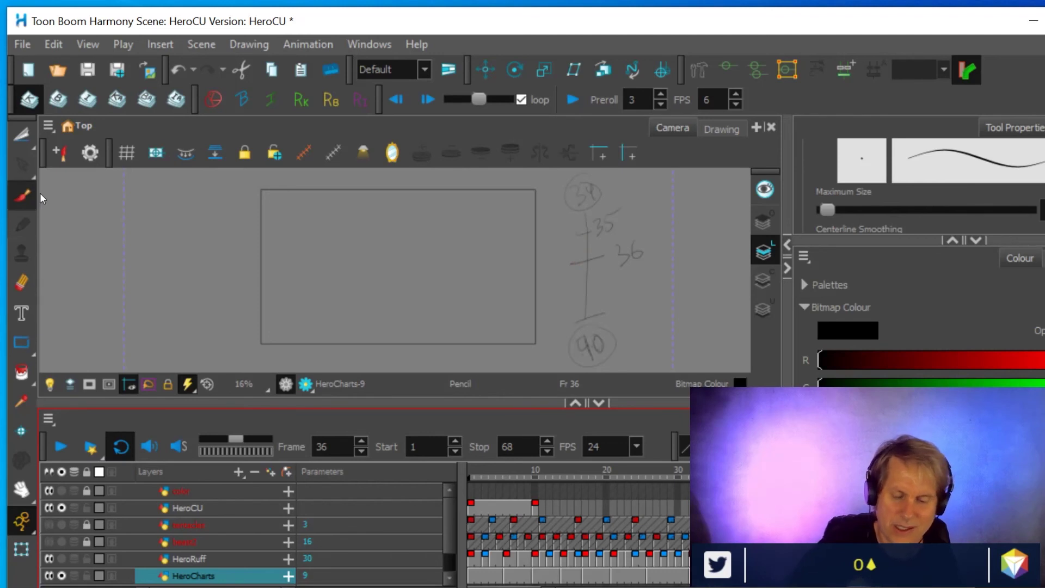
# - Brush a curved arc beside the frame 34 chart's vertical line, then scrub to frame 40
pyautogui.click(21, 194)
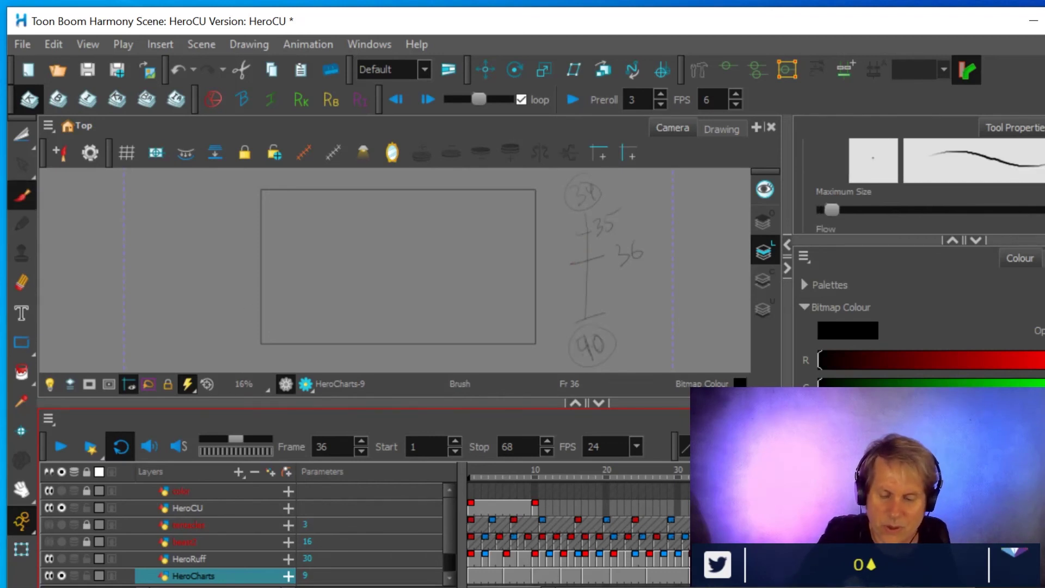
pyautogui.press(',')
pyautogui.press(',')
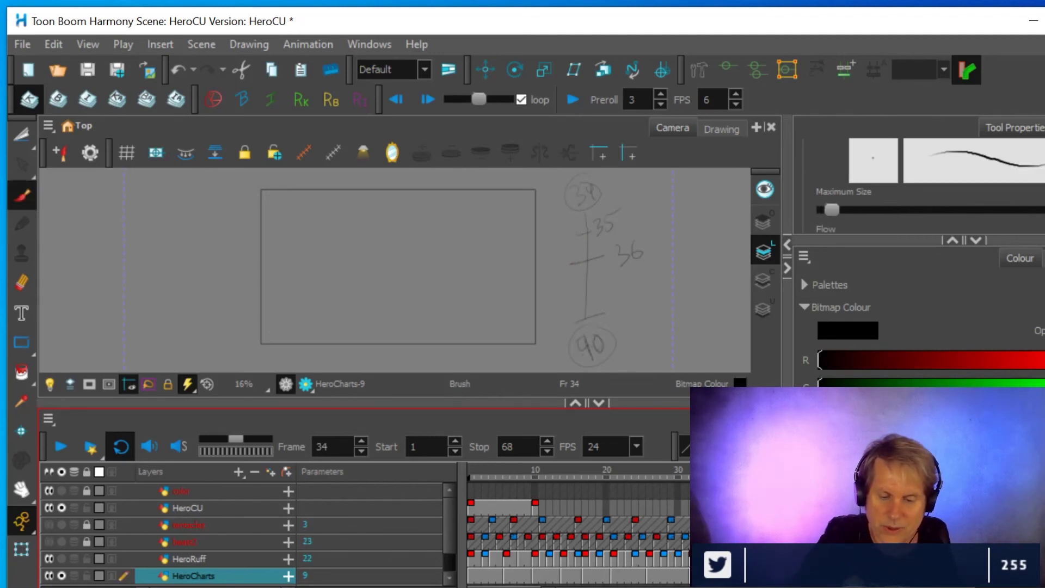
pyautogui.moveTo(580, 204)
pyautogui.mouseDown()
pyautogui.moveTo(587, 262)
pyautogui.moveTo(554, 338)
pyautogui.mouseUp()
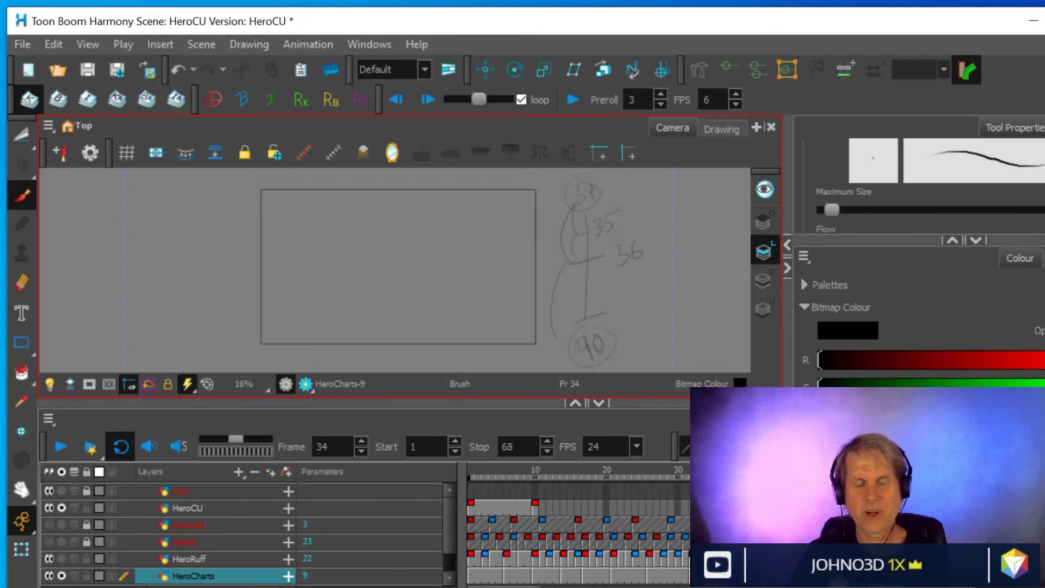
pyautogui.moveTo(706, 474)
pyautogui.mouseDown()
pyautogui.moveTo(533, 485)
pyautogui.moveTo(618, 472)
pyautogui.moveTo(863, 475)
pyautogui.moveTo(467, 495)
pyautogui.moveTo(692, 479)
pyautogui.moveTo(707, 492)
pyautogui.moveTo(504, 507)
pyautogui.moveTo(749, 479)
pyautogui.mouseUp()
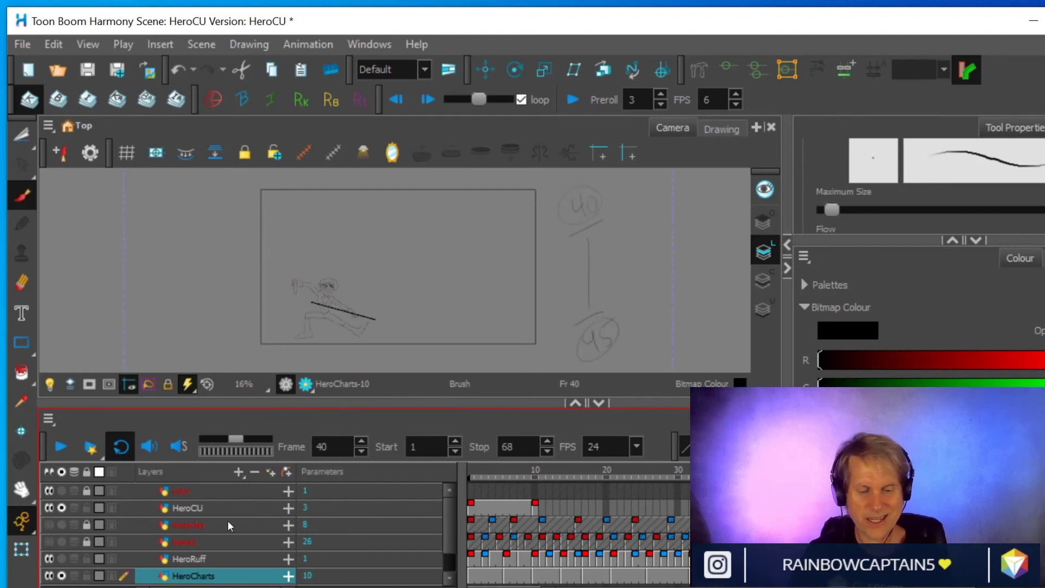
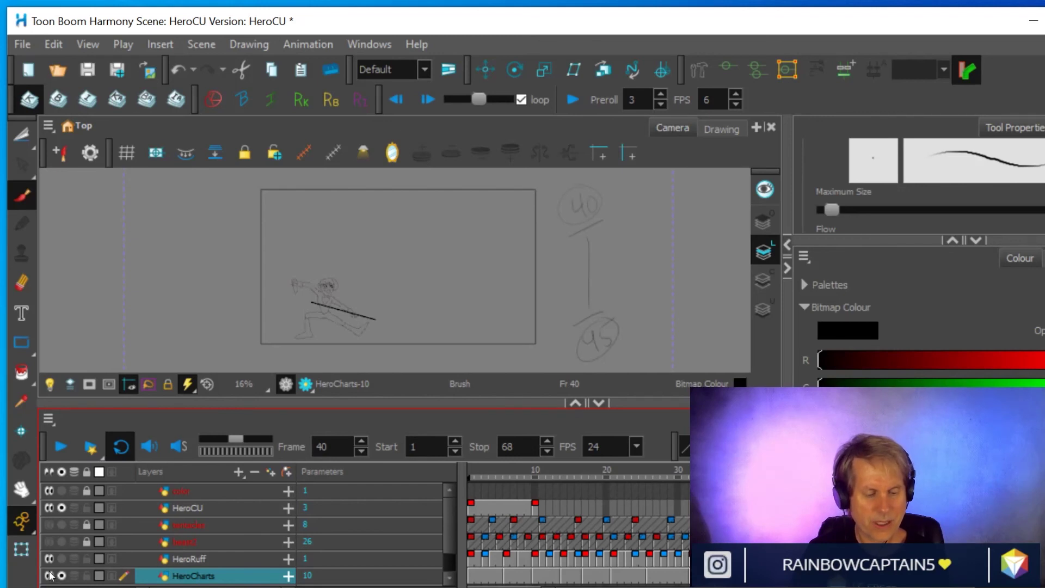
# - Hide the HeroCharts and colour layers, go to frame 16 and select the HeroRuff layer
pyautogui.click(50, 576)
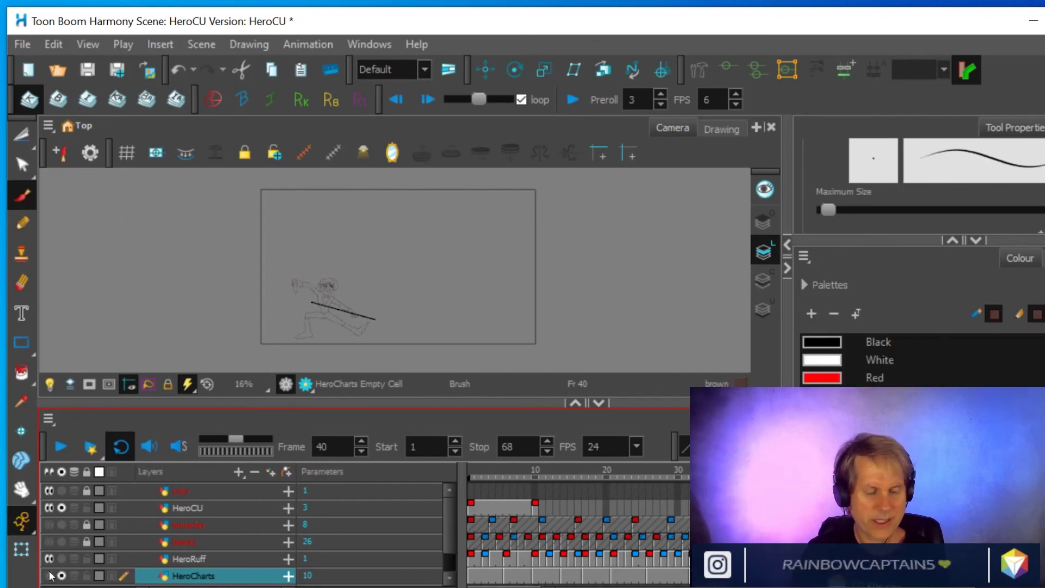
pyautogui.click(58, 507)
pyautogui.click(58, 506)
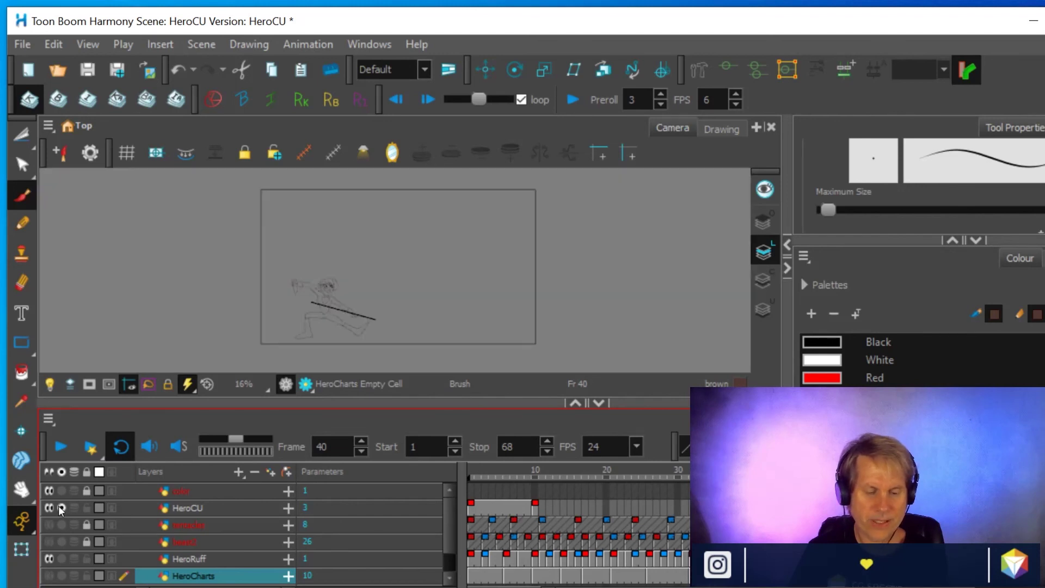
pyautogui.click(48, 491)
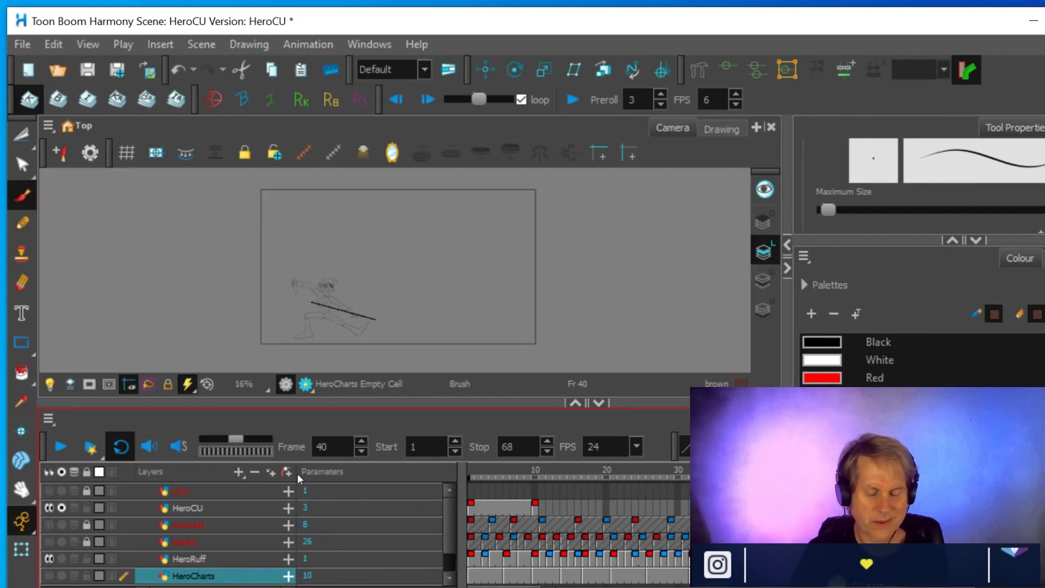
pyautogui.moveTo(686, 482); pyautogui.dragTo(577, 504)
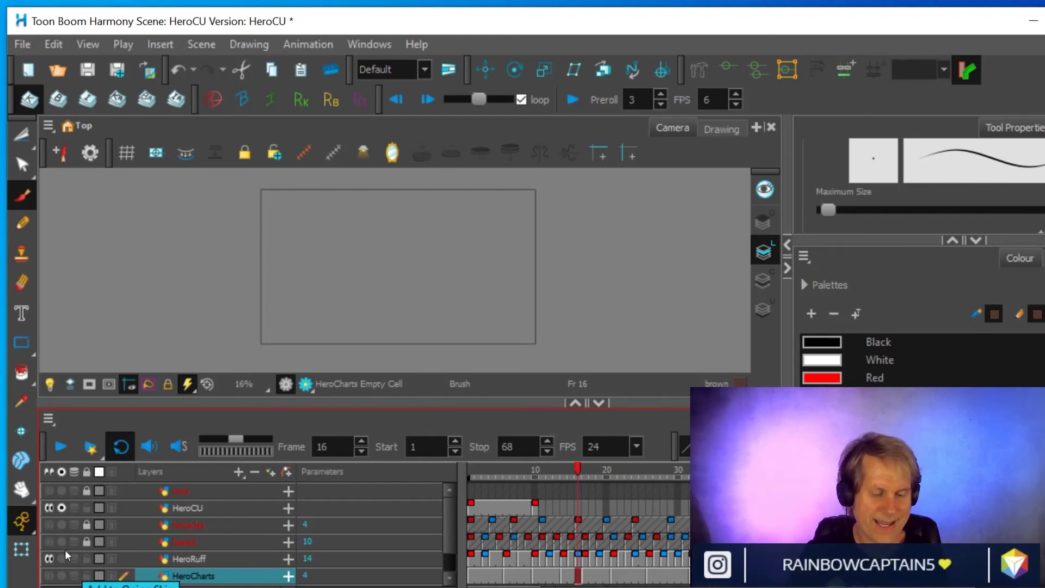
pyautogui.click(193, 558)
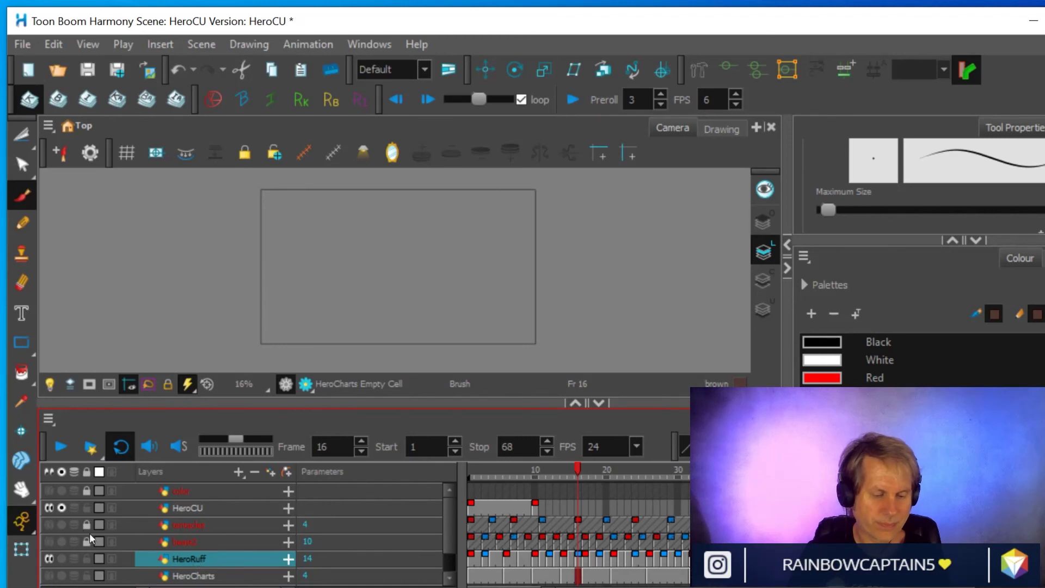
# - Show frame 21's grey rough centred on a white canvas, with a taller drawing area above the timeline
pyautogui.click(57, 507)
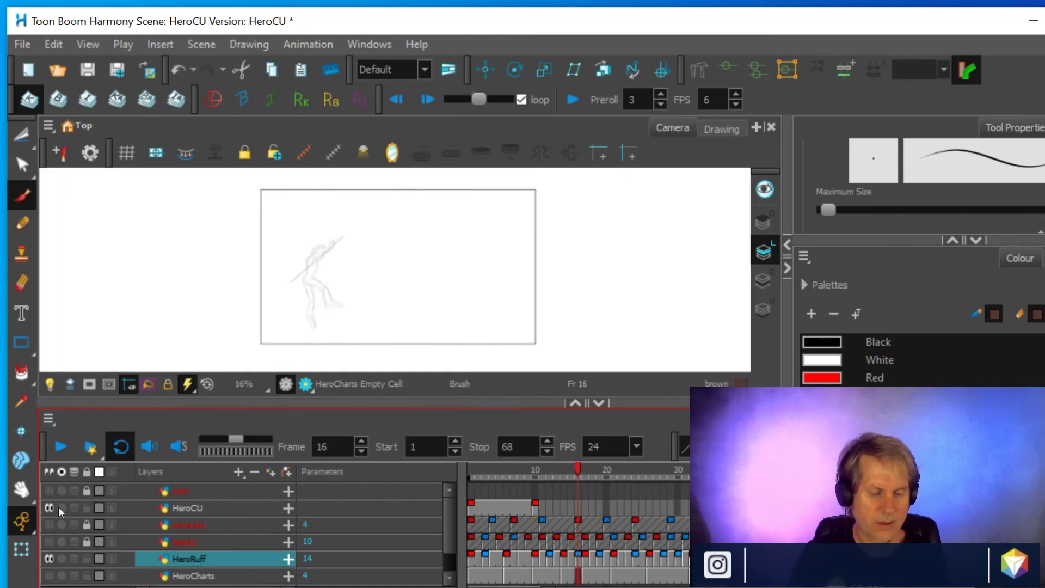
pyautogui.moveTo(567, 466)
pyautogui.mouseDown()
pyautogui.moveTo(512, 482)
pyautogui.moveTo(627, 489)
pyautogui.moveTo(612, 501)
pyautogui.mouseUp()
pyautogui.scroll(3, 367, 258)
pyautogui.moveTo(381, 235)
pyautogui.mouseDown()
pyautogui.moveTo(472, 259)
pyautogui.moveTo(579, 240)
pyautogui.mouseUp()
pyautogui.moveTo(538, 399); pyautogui.dragTo(537, 447)
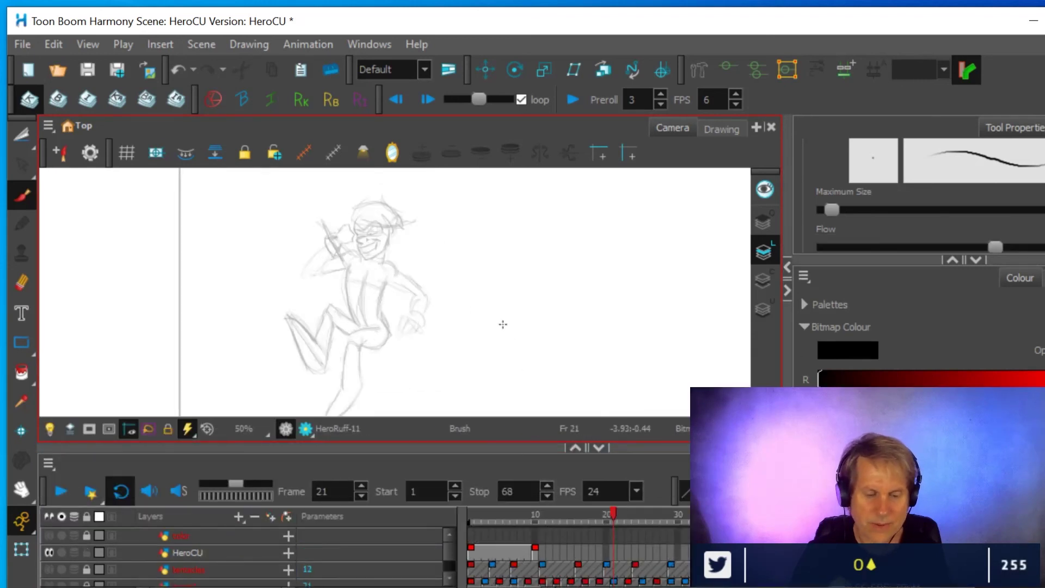
pyautogui.moveTo(502, 324); pyautogui.dragTo(517, 295)
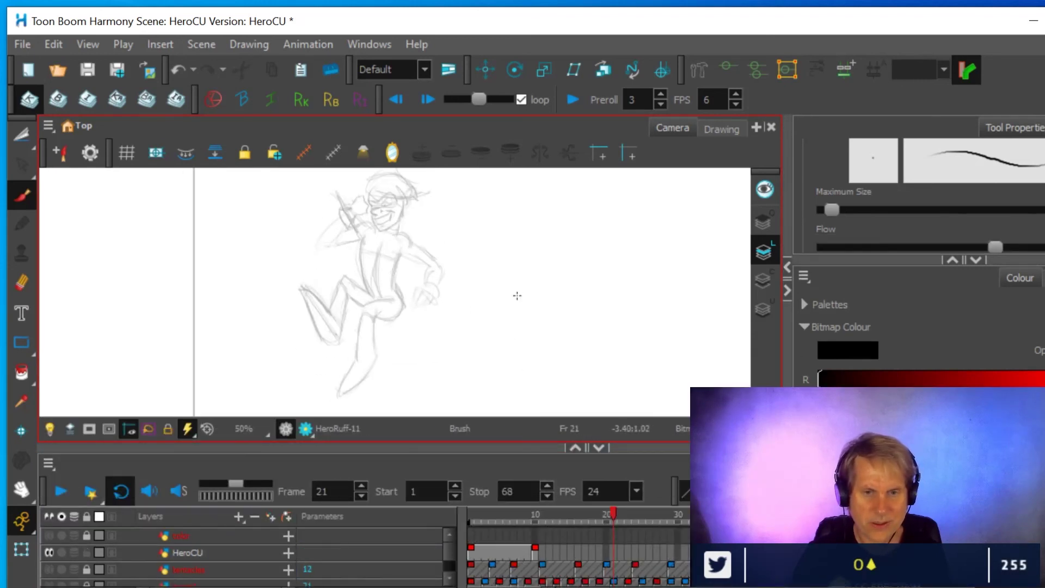
pyautogui.scroll(-2, 515, 294)
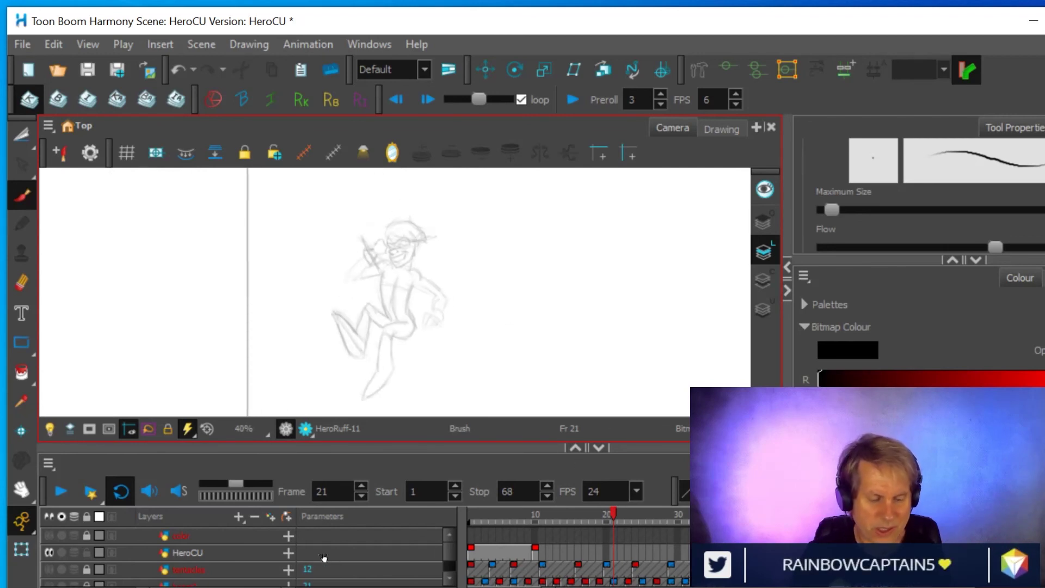
pyautogui.moveTo(438, 462); pyautogui.dragTo(514, 443)
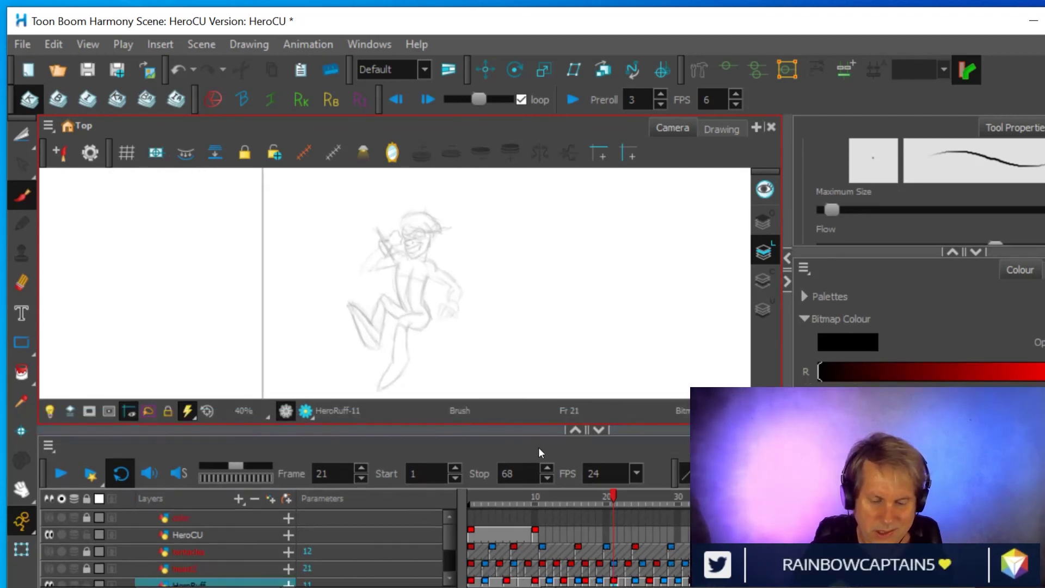
pyautogui.click(613, 528)
# - Zoom in on the sketch and select the empty HeroCU cell at frame 21
pyautogui.scroll(1, 507, 288)
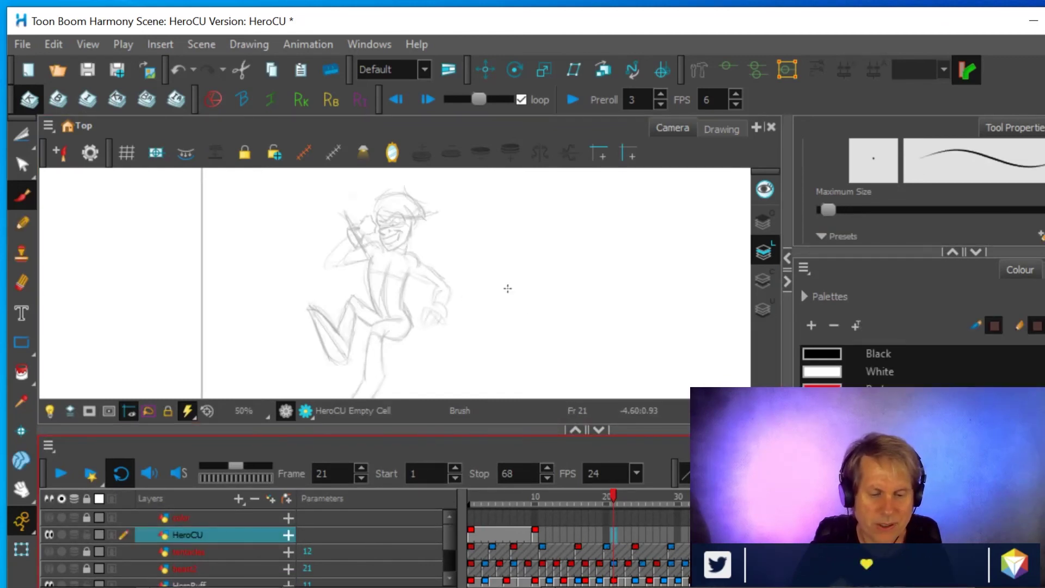
pyautogui.scroll(2, 507, 288)
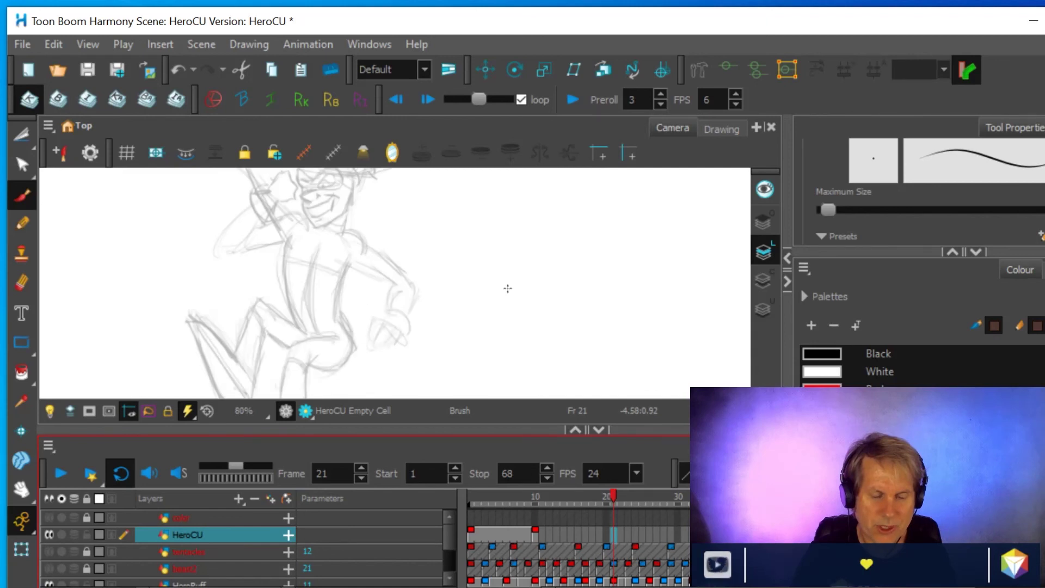
pyautogui.press('space')
pyautogui.moveTo(520, 275); pyautogui.dragTo(573, 341)
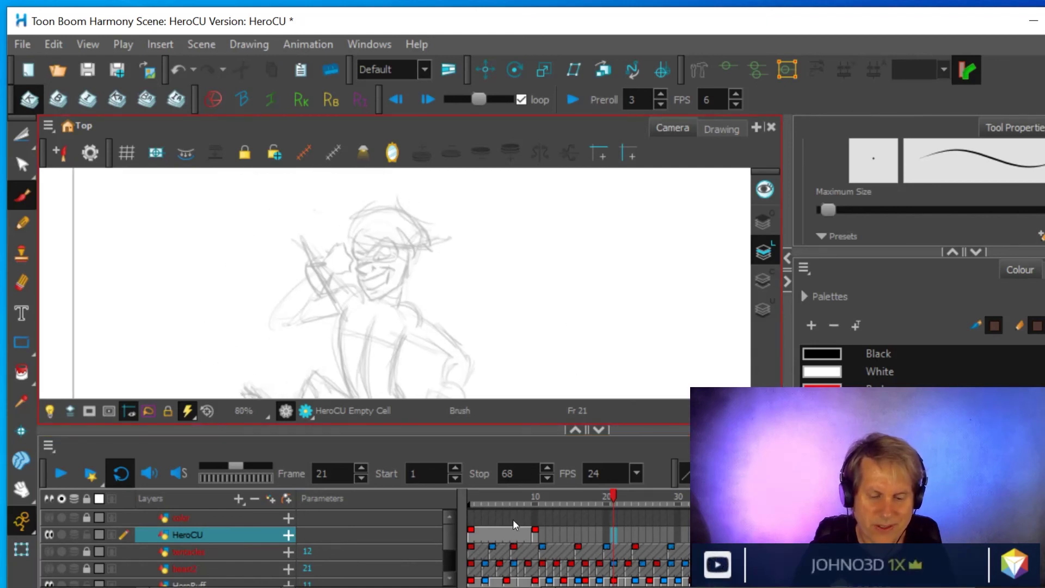
pyautogui.click(613, 534)
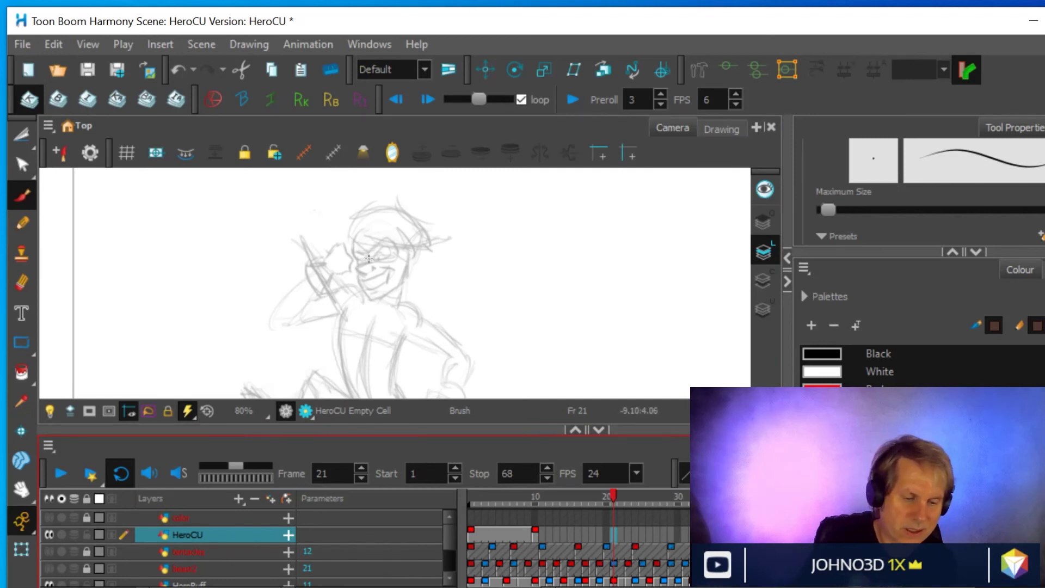
# - Ink a first pencil line along the chest, then flip to frame 1 and back to compare
pyautogui.click(25, 217)
pyautogui.moveTo(411, 304); pyautogui.dragTo(422, 324)
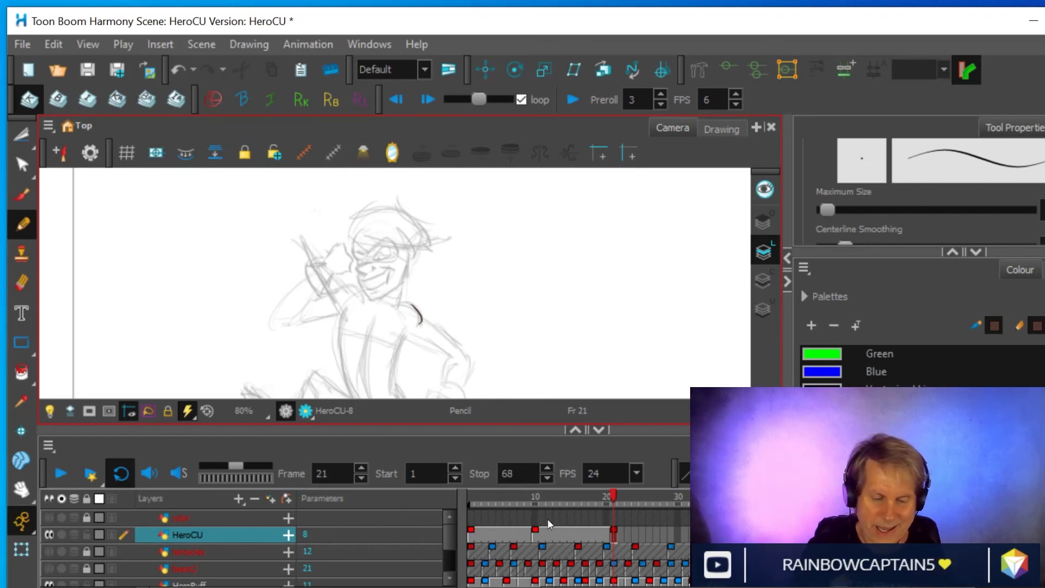
pyautogui.click(471, 536)
pyautogui.click(612, 539)
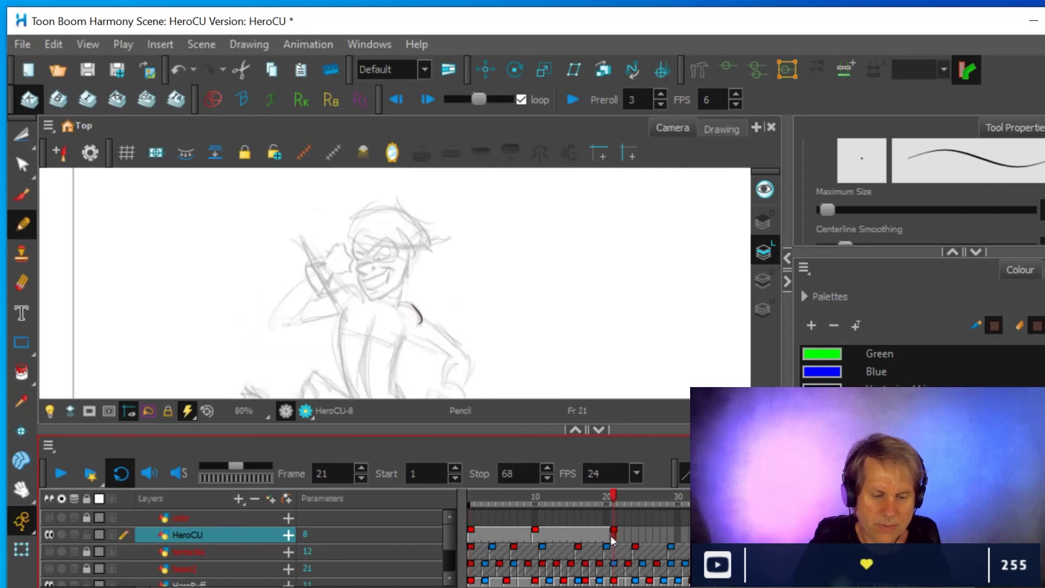
# - Flip repeatedly between frame 1's clean drawing and frame 21's rough, ending on frame 1
pyautogui.click(472, 537)
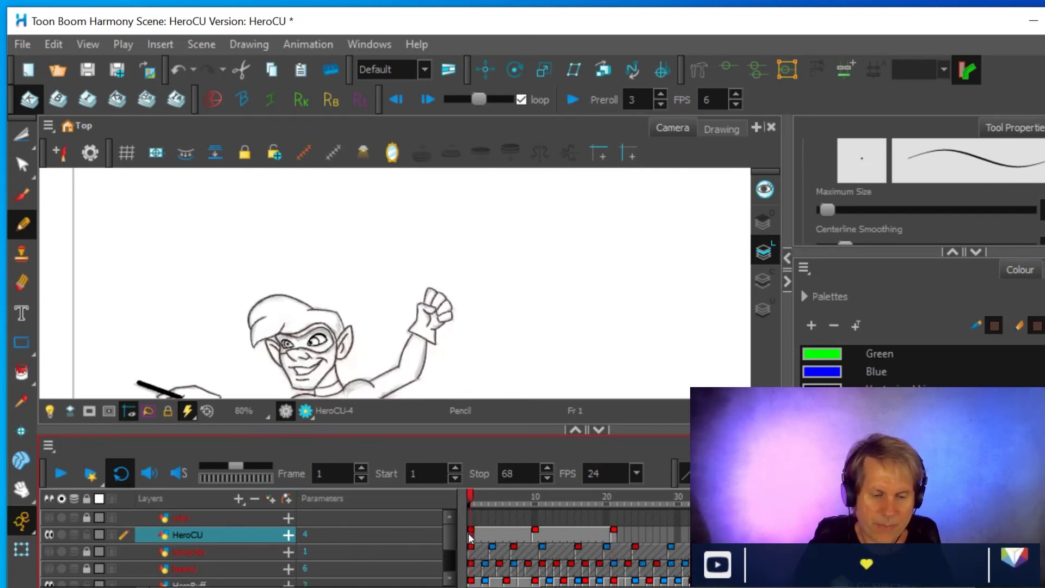
pyautogui.click(614, 538)
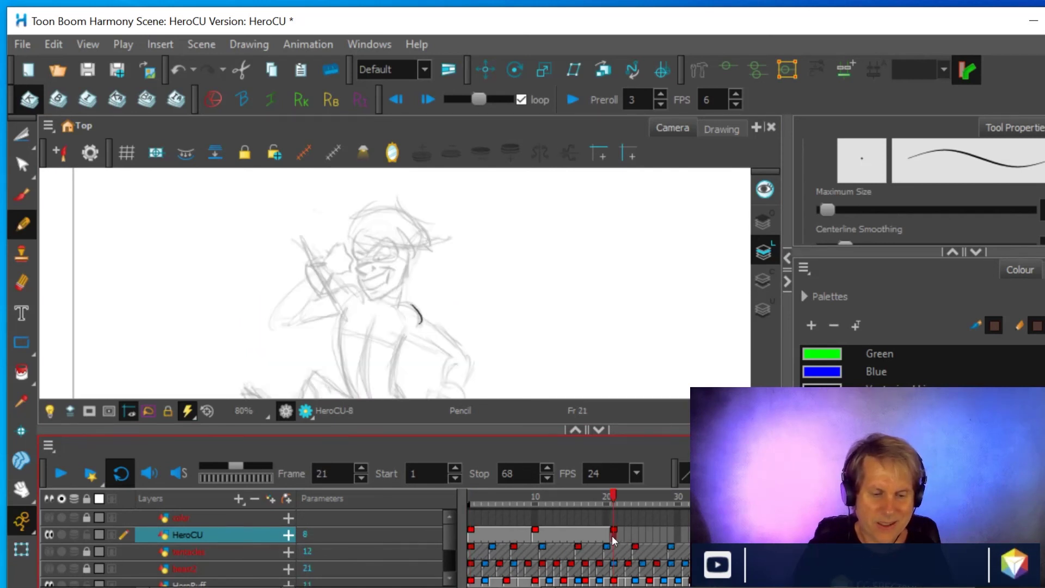
pyautogui.click(471, 538)
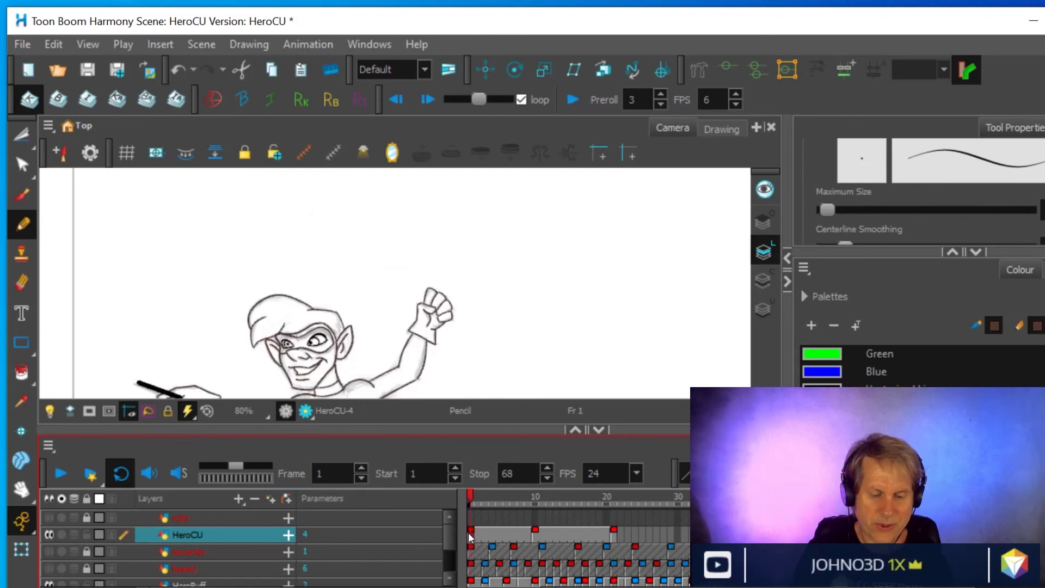
pyautogui.click(614, 538)
pyautogui.click(471, 538)
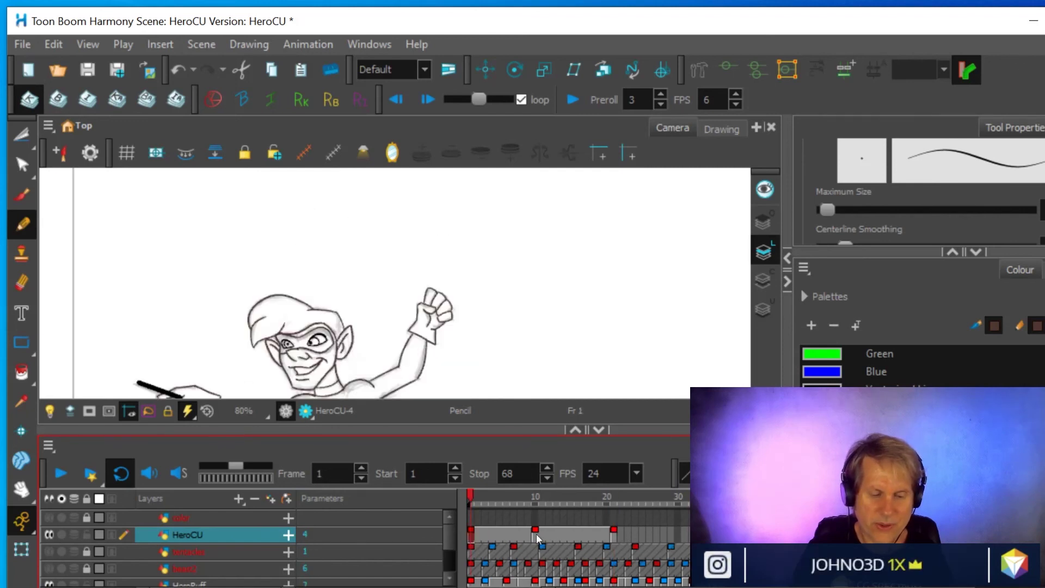
pyautogui.click(614, 539)
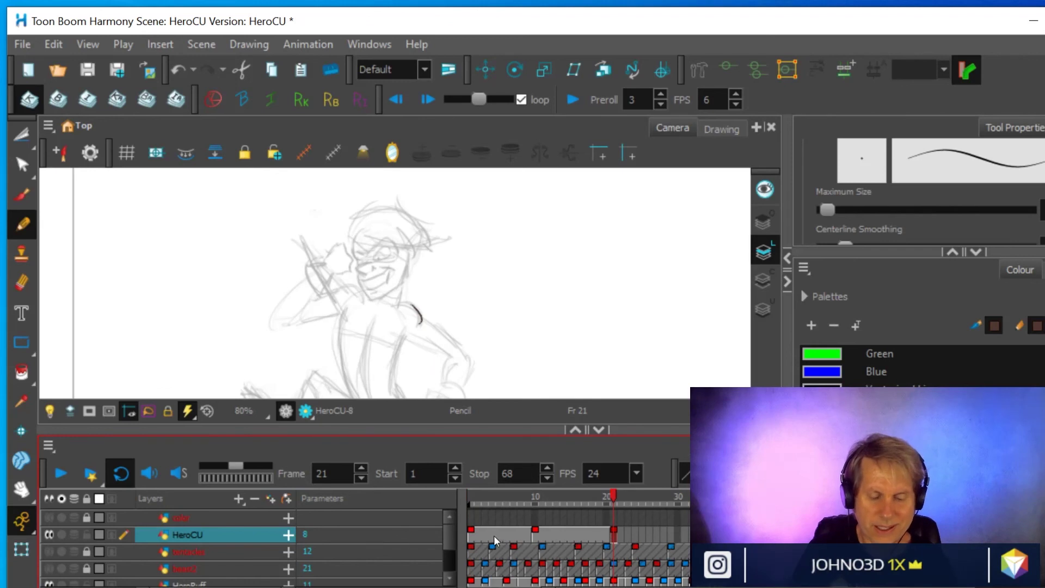
pyautogui.click(471, 538)
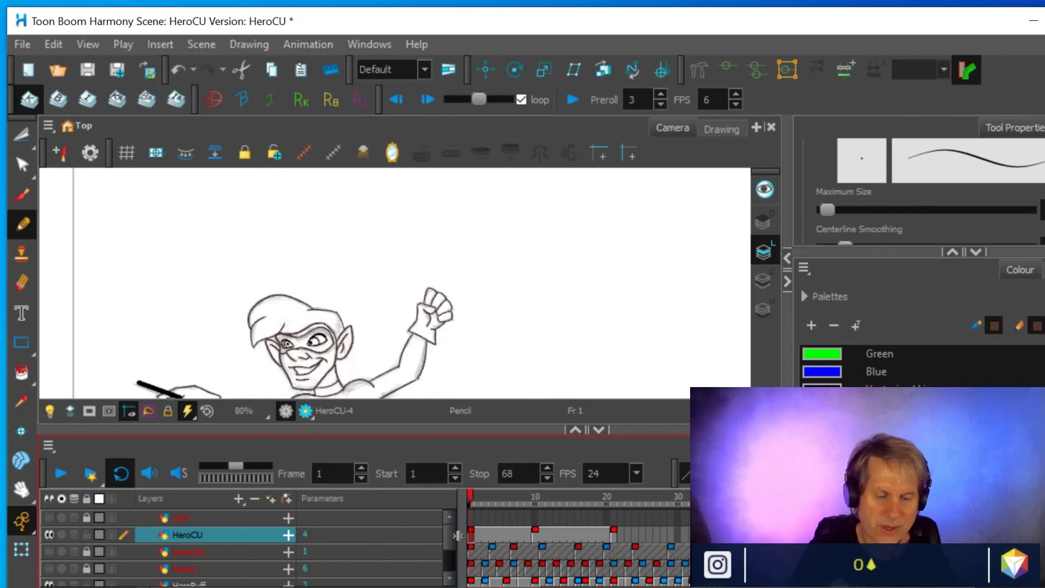
# - Lasso the inked head on frame 1 with the Cutter and copy it
pyautogui.moveTo(23, 128); pyautogui.dragTo(67, 152)
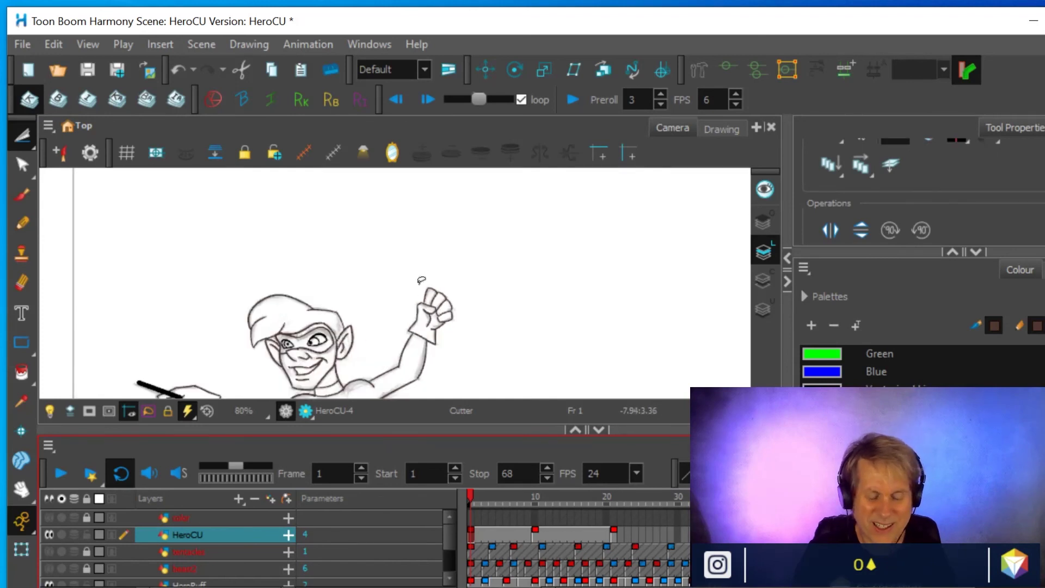
pyautogui.press('space')
pyautogui.moveTo(385, 334); pyautogui.dragTo(393, 285)
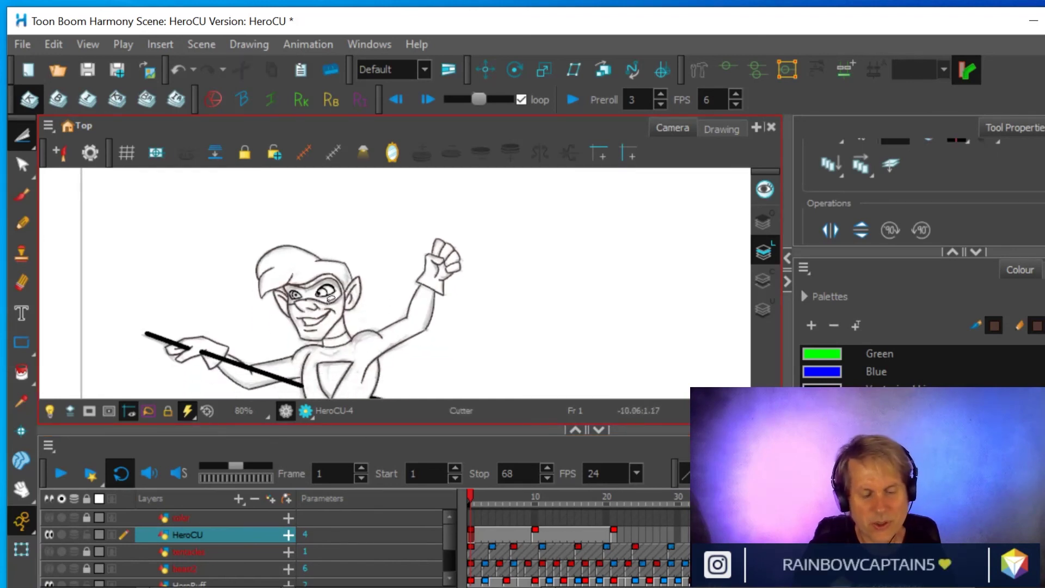
pyautogui.moveTo(301, 326)
pyautogui.mouseDown()
pyautogui.moveTo(253, 310)
pyautogui.moveTo(244, 270)
pyautogui.moveTo(255, 237)
pyautogui.moveTo(375, 233)
pyautogui.moveTo(385, 270)
pyautogui.moveTo(369, 310)
pyautogui.moveTo(319, 340)
pyautogui.moveTo(282, 340)
pyautogui.moveTo(272, 309)
pyautogui.mouseUp()
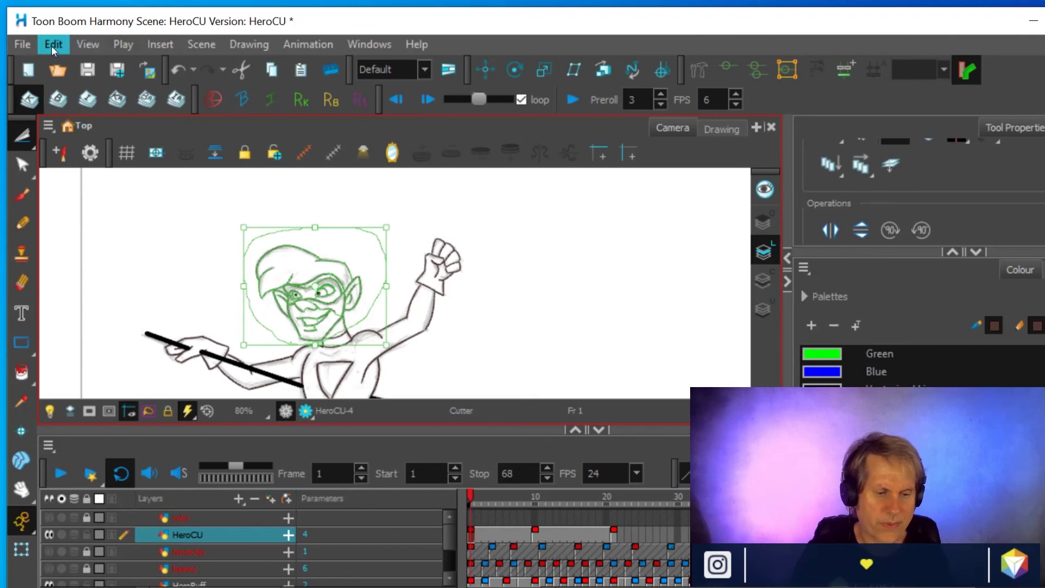
pyautogui.click(52, 45)
pyautogui.click(76, 124)
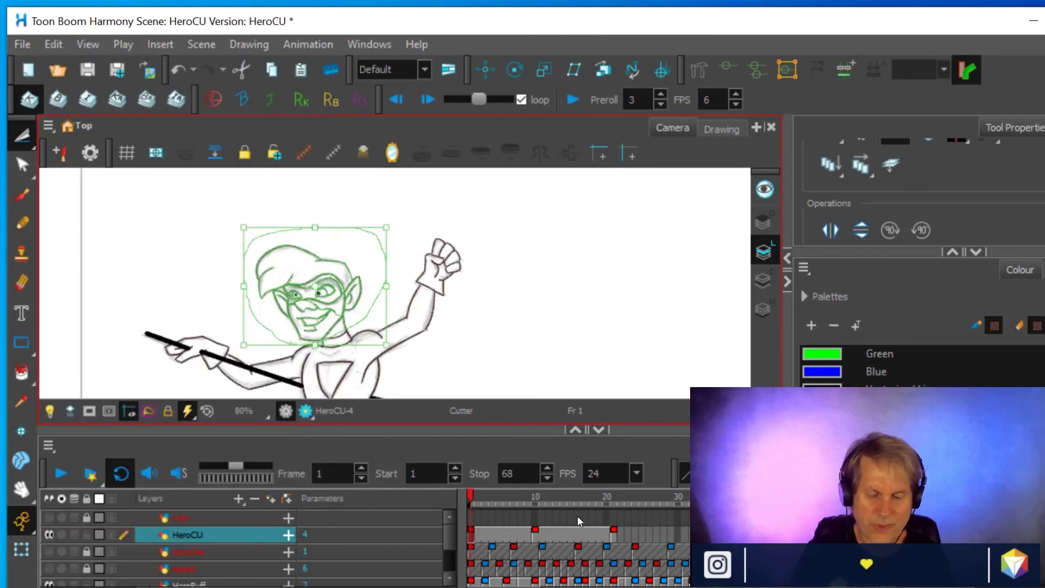
# - Return to frame 21 and pan its rough sketch into view
pyautogui.click(612, 535)
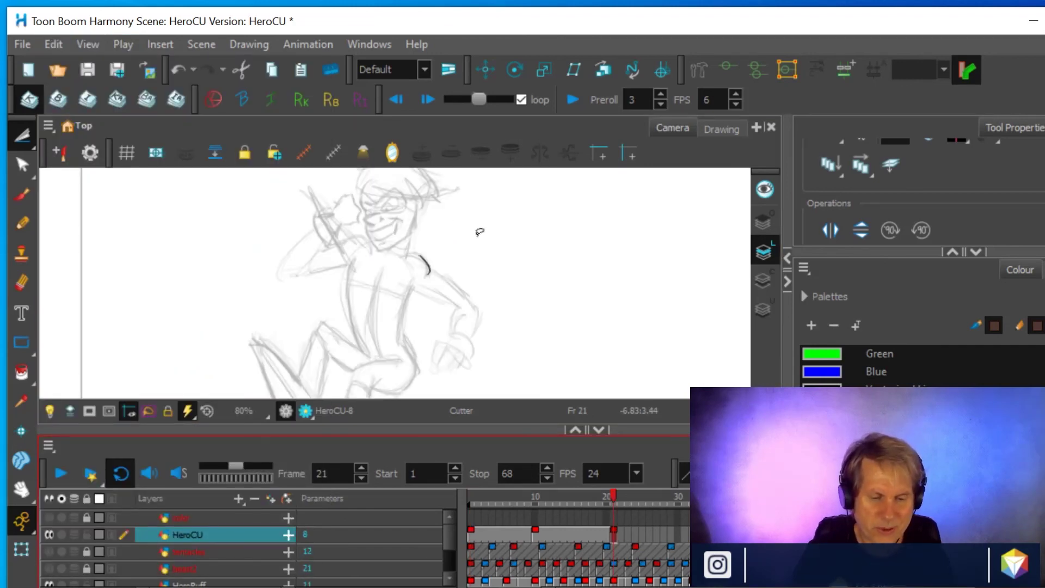
pyautogui.moveTo(481, 234); pyautogui.dragTo(440, 327)
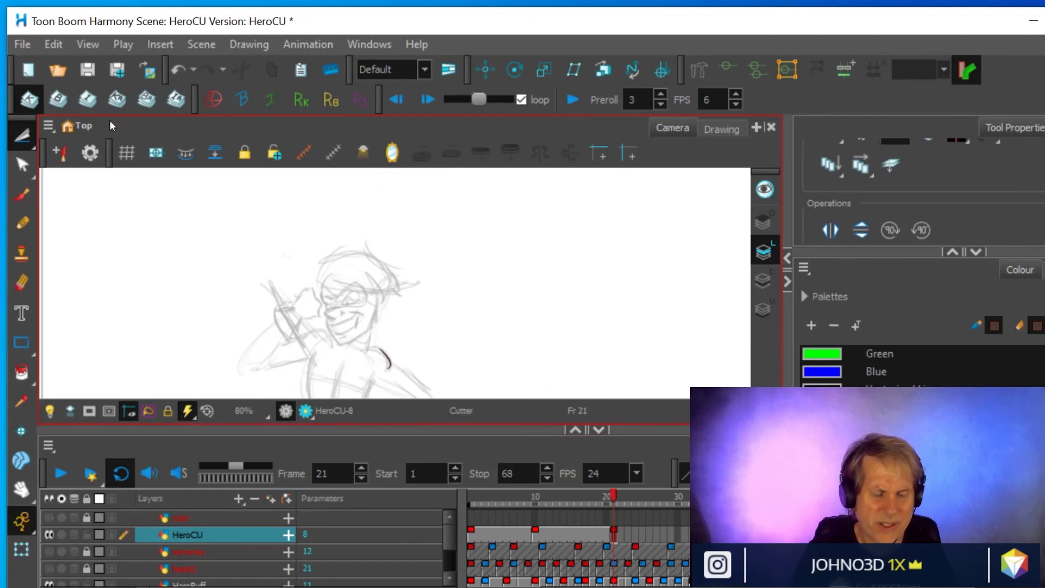
pyautogui.click(54, 45)
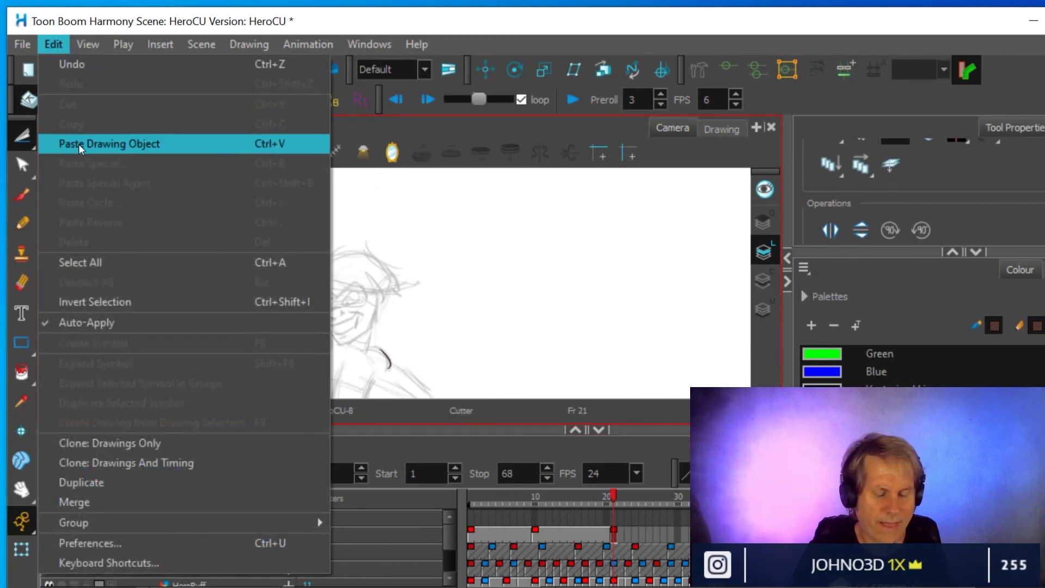
# - Paste the copied head into frame 21 and place it right of the rough
pyautogui.click(78, 144)
pyautogui.moveTo(286, 369)
pyautogui.mouseDown()
pyautogui.moveTo(487, 307)
pyautogui.moveTo(515, 279)
pyautogui.moveTo(541, 276)
pyautogui.mouseUp()
pyautogui.click(648, 304)
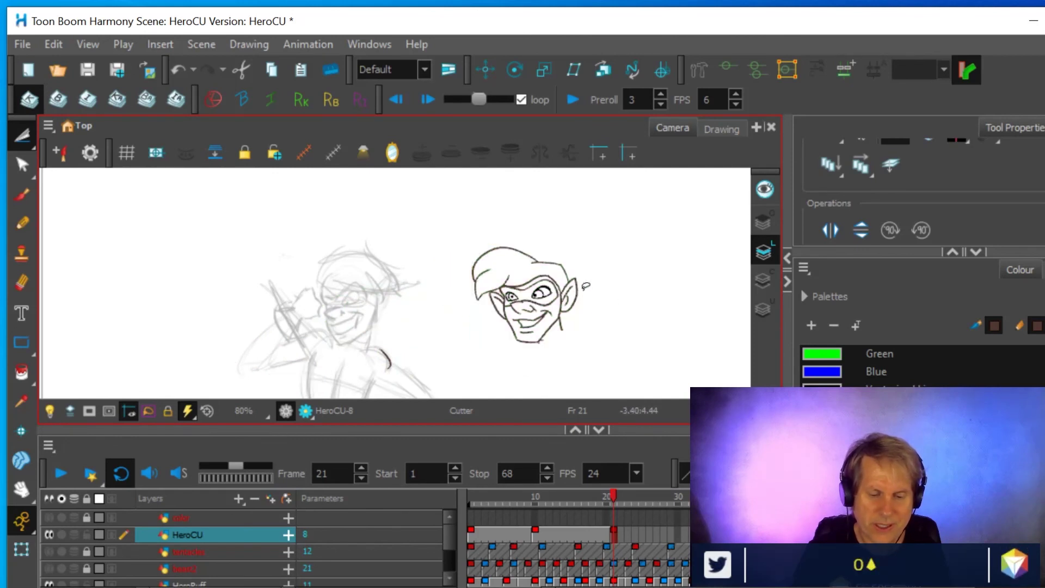
# - Zoom in and cut the pasted head's right ear and hair onto the rough
pyautogui.press('2')
pyautogui.press('2')
pyautogui.moveTo(618, 309); pyautogui.dragTo(704, 285)
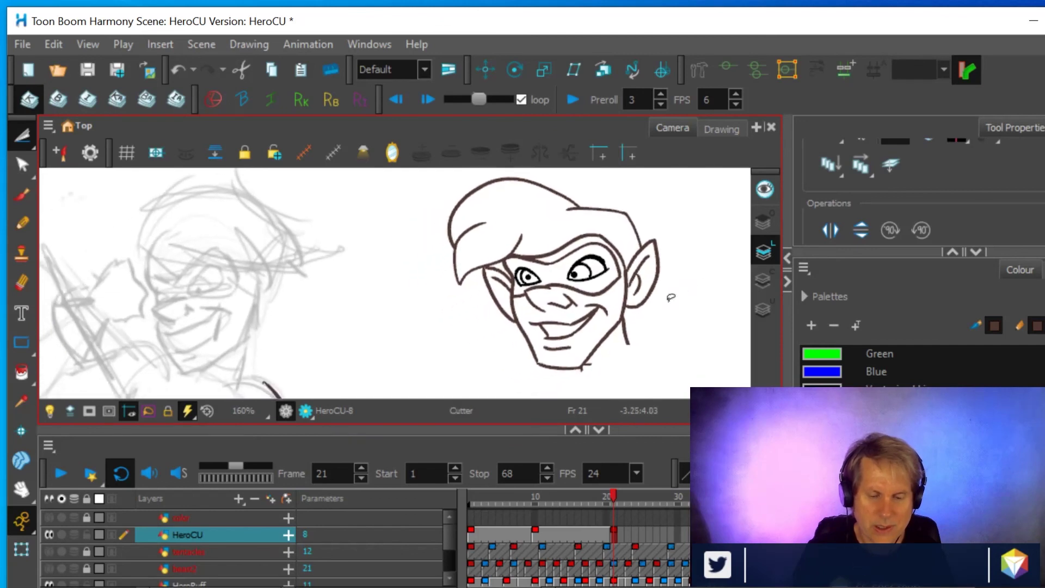
pyautogui.moveTo(648, 316)
pyautogui.mouseDown()
pyautogui.moveTo(627, 316)
pyautogui.moveTo(621, 278)
pyautogui.moveTo(626, 252)
pyautogui.moveTo(655, 219)
pyautogui.moveTo(682, 245)
pyautogui.moveTo(674, 293)
pyautogui.moveTo(642, 316)
pyautogui.moveTo(656, 285)
pyautogui.moveTo(481, 301)
pyautogui.moveTo(285, 282)
pyautogui.mouseUp()
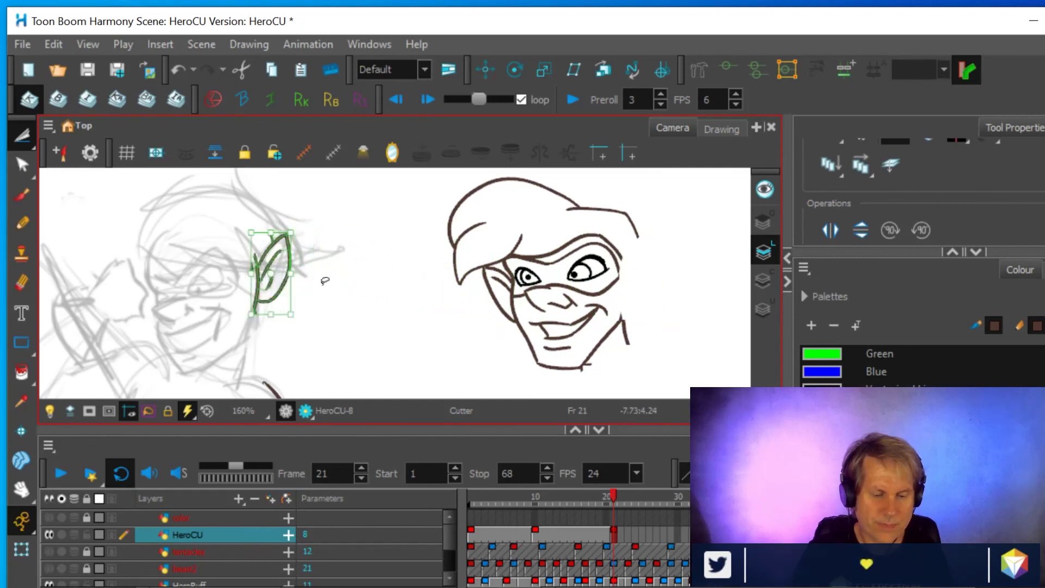
pyautogui.click(364, 288)
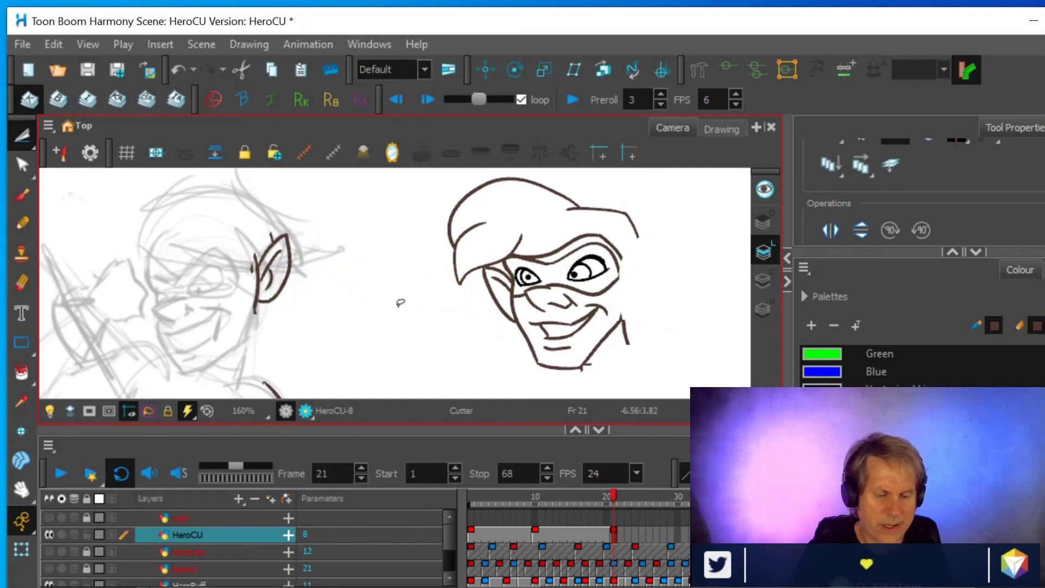
# - Cut the nose and eye lines, rotate them and shift them to fit the rough
pyautogui.moveTo(540, 313)
pyautogui.mouseDown()
pyautogui.moveTo(521, 311)
pyautogui.moveTo(522, 284)
pyautogui.moveTo(552, 272)
pyautogui.moveTo(575, 287)
pyautogui.moveTo(580, 305)
pyautogui.moveTo(541, 315)
pyautogui.moveTo(286, 283)
pyautogui.moveTo(179, 291)
pyautogui.moveTo(167, 312)
pyautogui.mouseUp()
pyautogui.moveTo(219, 285); pyautogui.dragTo(210, 270)
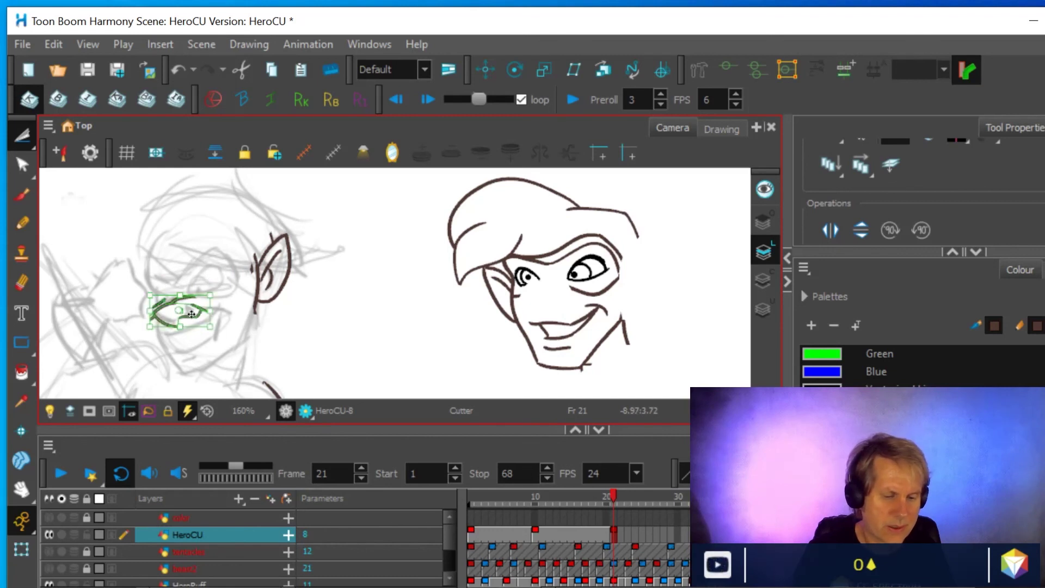
pyautogui.moveTo(194, 315); pyautogui.dragTo(190, 310)
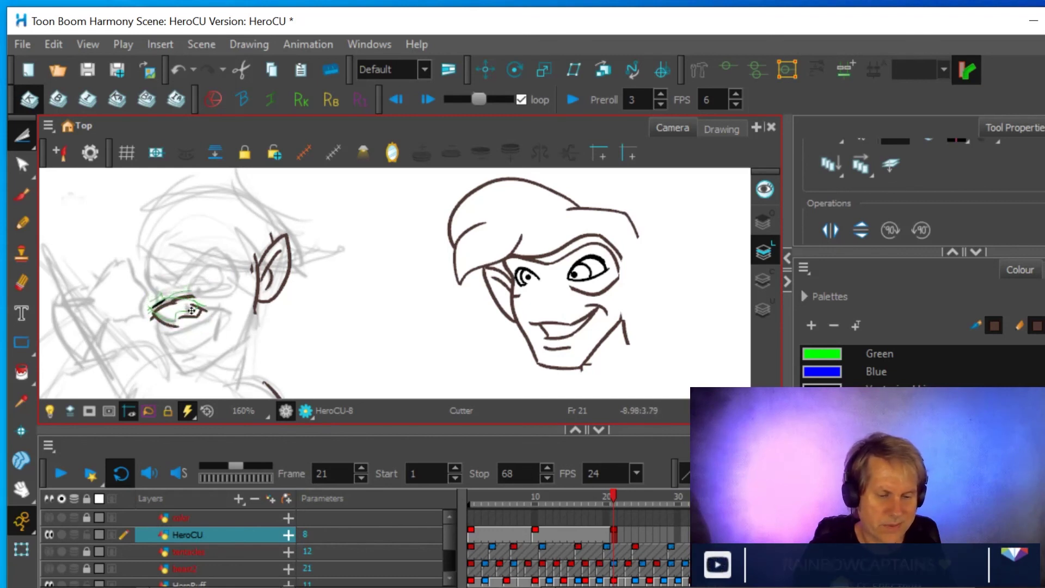
pyautogui.click(427, 364)
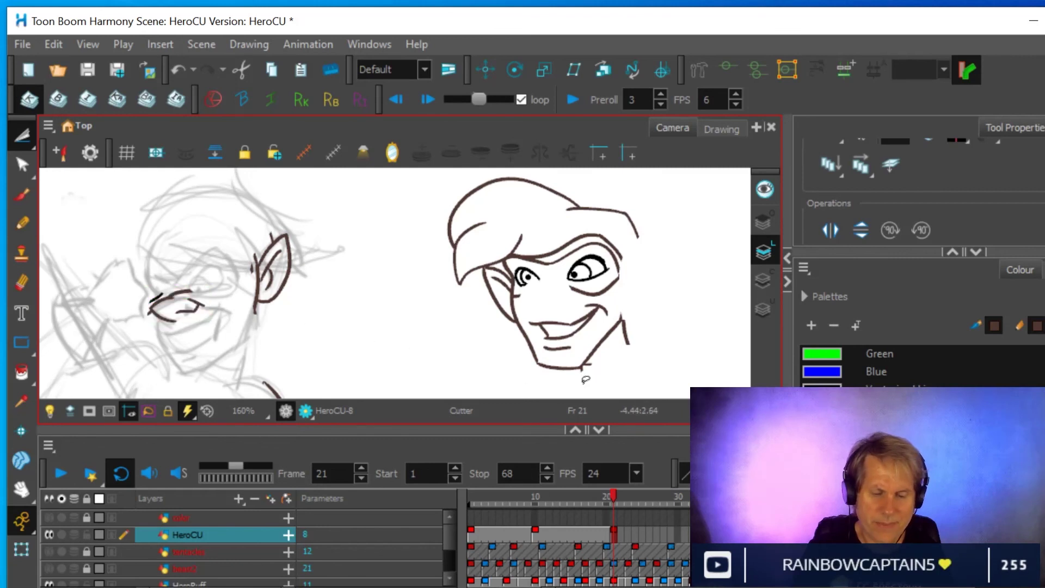
# - Rotate the mouth and jaw lines counter-clockwise and move them onto the left rough face
pyautogui.moveTo(626, 356)
pyautogui.mouseDown()
pyautogui.moveTo(538, 381)
pyautogui.moveTo(521, 363)
pyautogui.moveTo(539, 341)
pyautogui.moveTo(521, 320)
pyautogui.moveTo(534, 305)
pyautogui.moveTo(620, 294)
pyautogui.moveTo(633, 327)
pyautogui.moveTo(610, 354)
pyautogui.mouseUp()
pyautogui.moveTo(645, 289); pyautogui.dragTo(643, 271)
pyautogui.moveTo(582, 333); pyautogui.dragTo(233, 337)
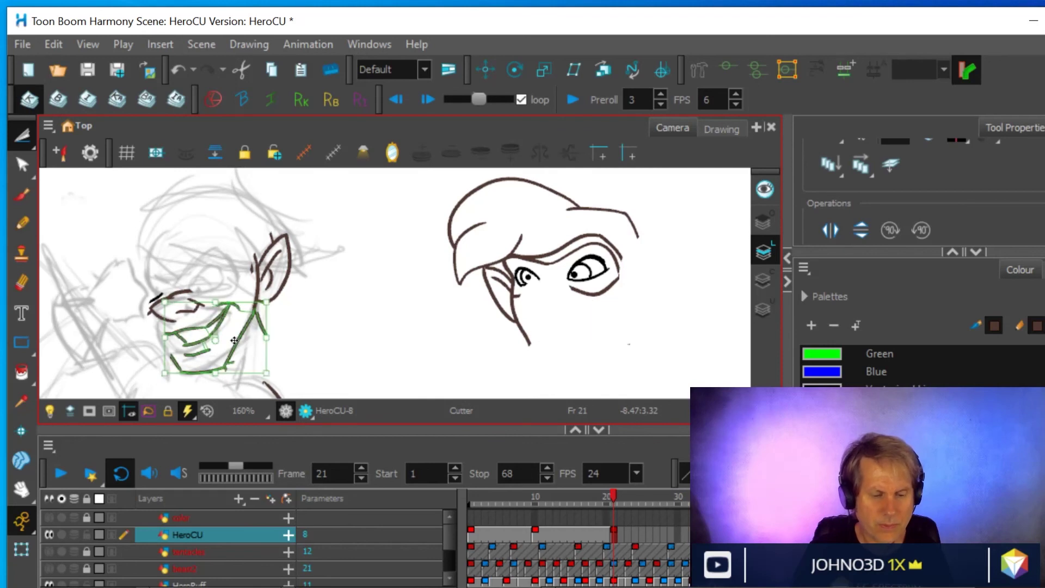
pyautogui.click(338, 327)
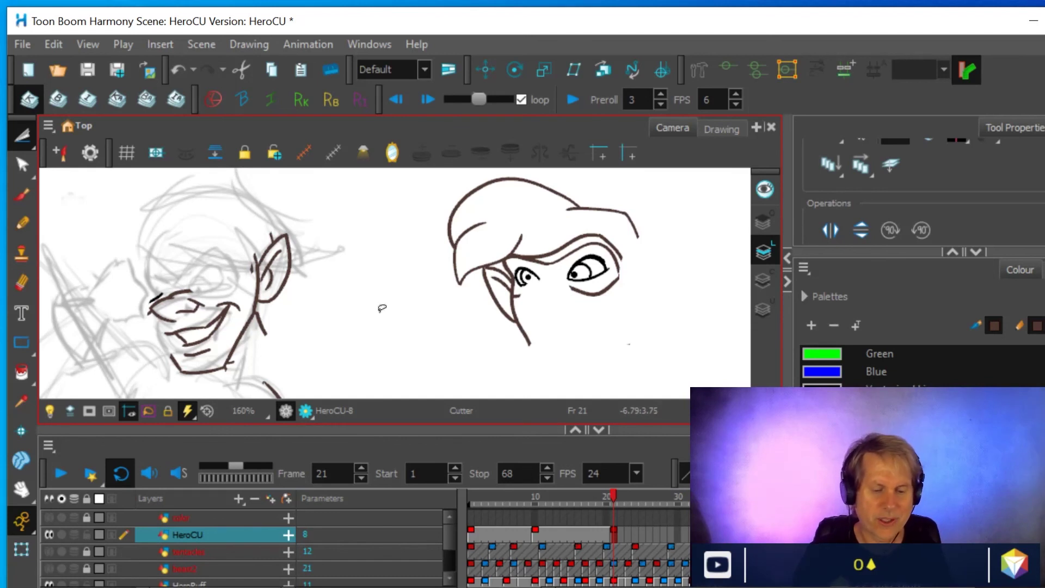
pyautogui.moveTo(566, 355)
pyautogui.mouseDown()
pyautogui.moveTo(525, 365)
pyautogui.moveTo(439, 277)
pyautogui.moveTo(442, 204)
pyautogui.moveTo(484, 171)
pyautogui.moveTo(619, 176)
pyautogui.moveTo(671, 215)
pyautogui.moveTo(645, 313)
pyautogui.moveTo(535, 372)
pyautogui.mouseUp()
pyautogui.click(378, 242)
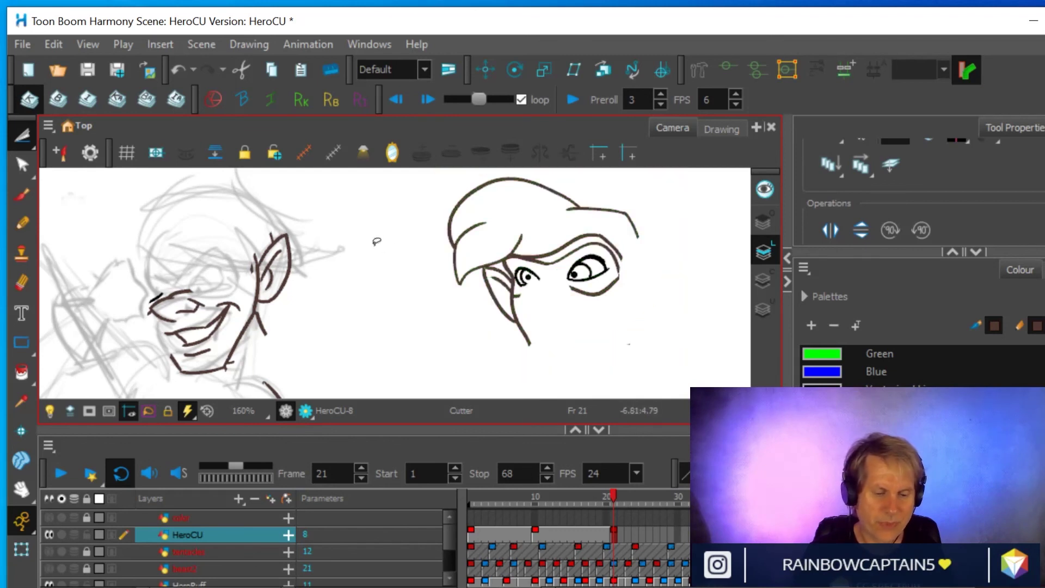
pyautogui.press('space')
pyautogui.moveTo(392, 290); pyautogui.dragTo(455, 291)
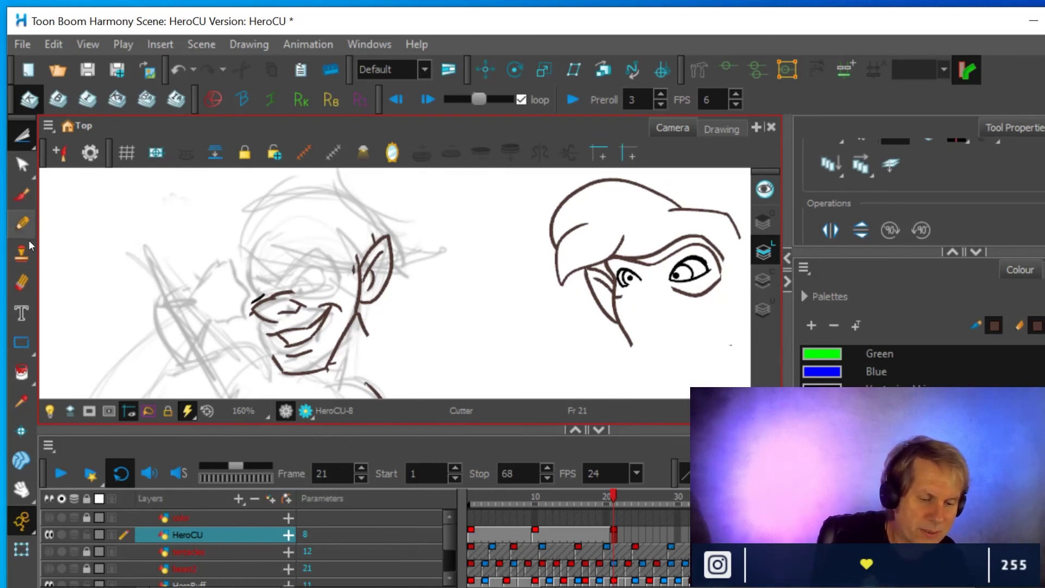
# - Erase stray marks at the chin, nose, beside and above the ear, and by the jaw
pyautogui.click(22, 284)
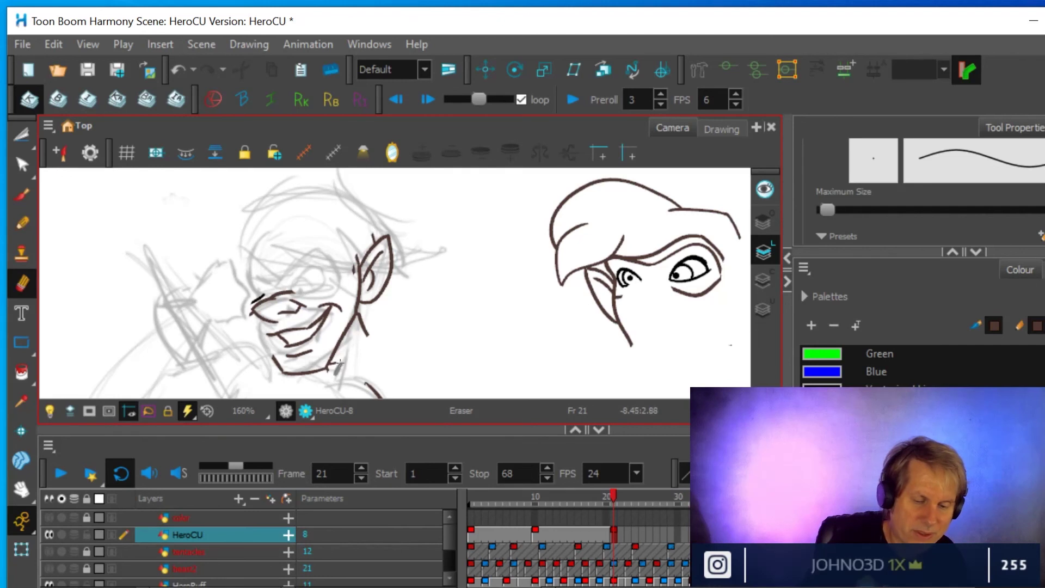
pyautogui.moveTo(334, 365); pyautogui.dragTo(332, 364)
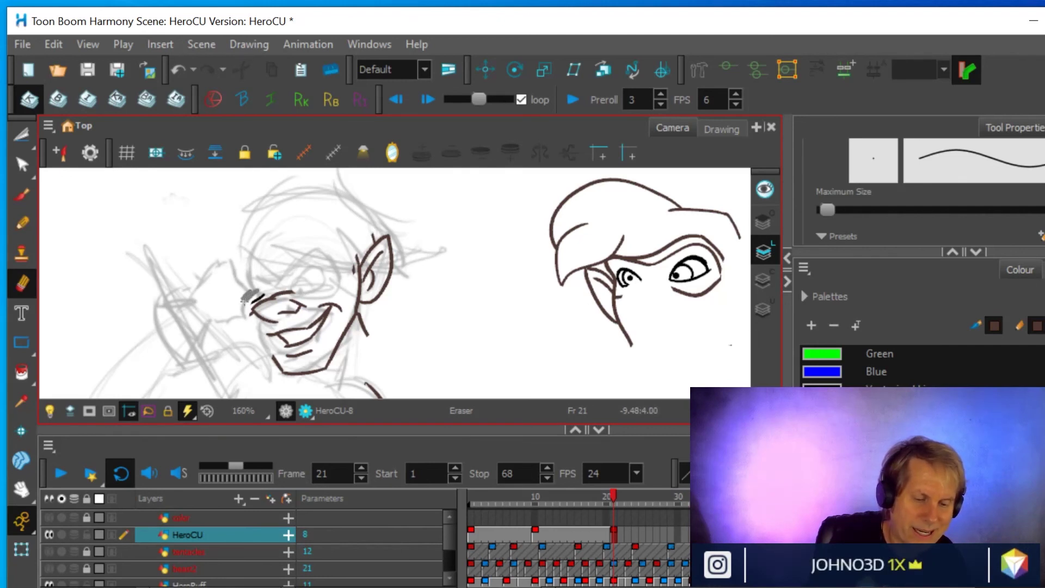
pyautogui.moveTo(252, 298)
pyautogui.mouseDown()
pyautogui.moveTo(262, 289)
pyautogui.moveTo(252, 321)
pyautogui.moveTo(245, 299)
pyautogui.mouseUp()
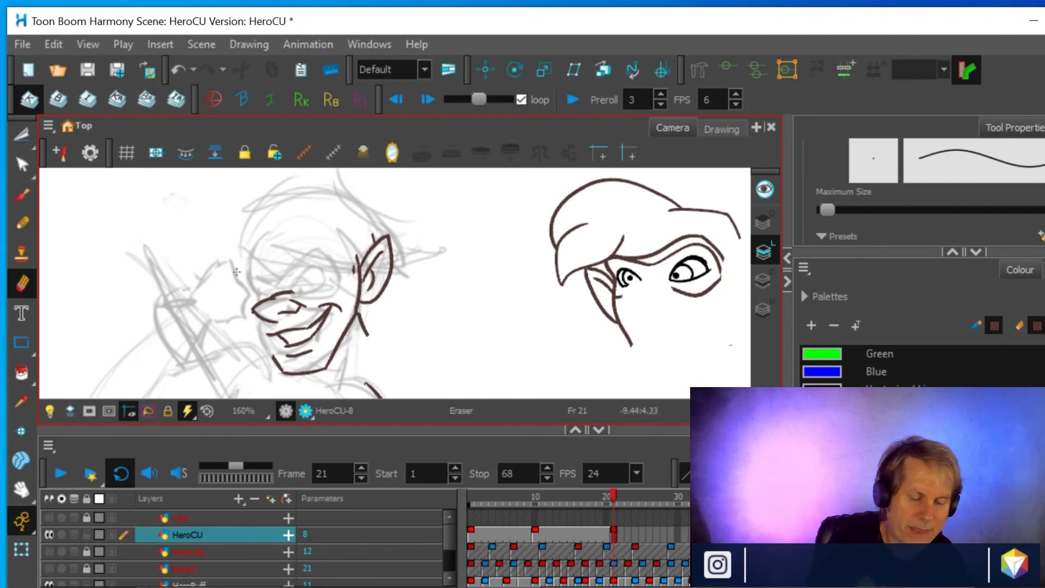
pyautogui.click(16, 221)
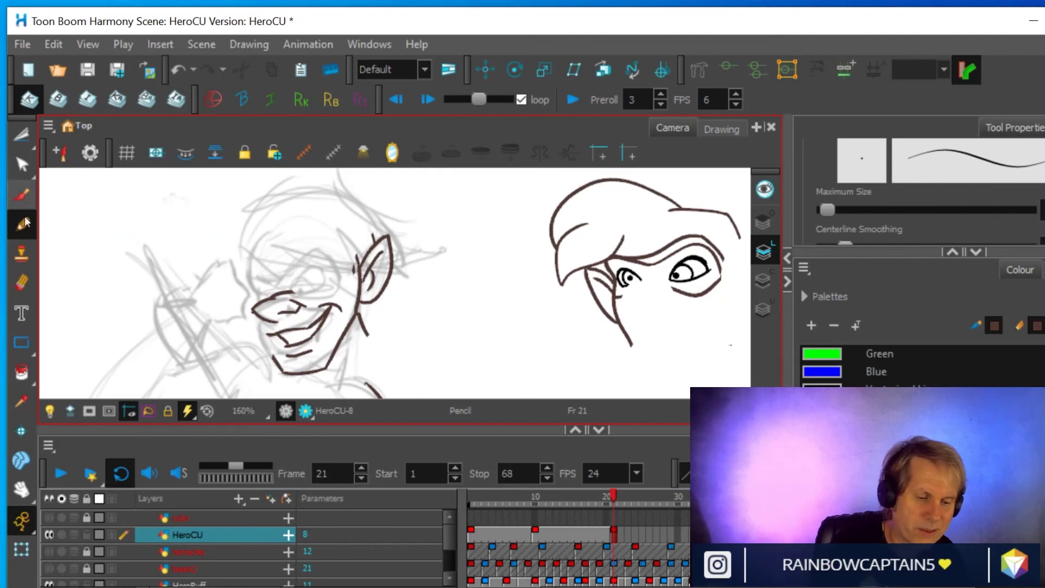
pyautogui.hotkey('alt', 'e')
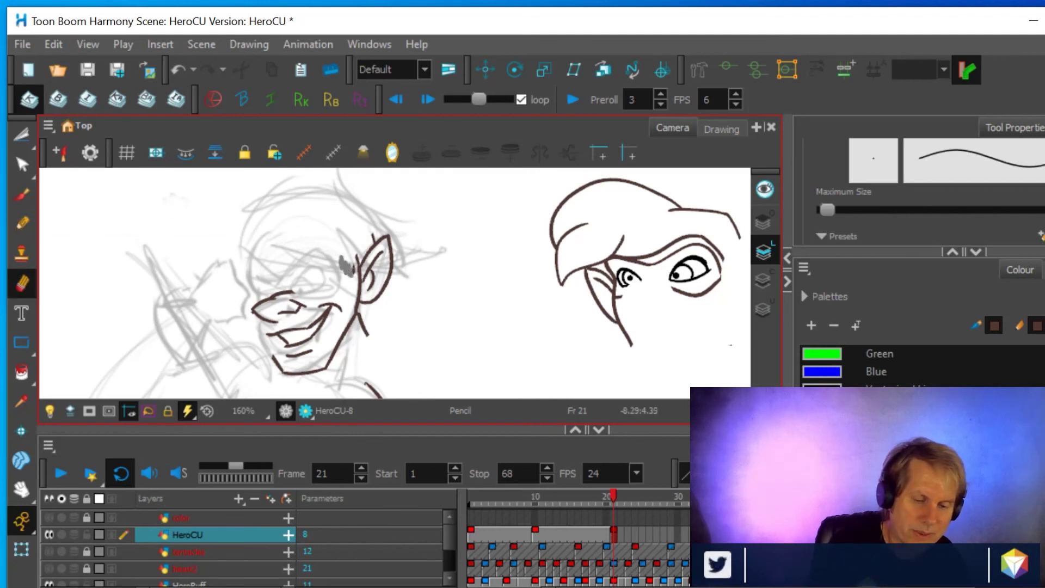
pyautogui.moveTo(349, 267)
pyautogui.mouseDown()
pyautogui.moveTo(349, 242)
pyautogui.moveTo(343, 263)
pyautogui.mouseUp()
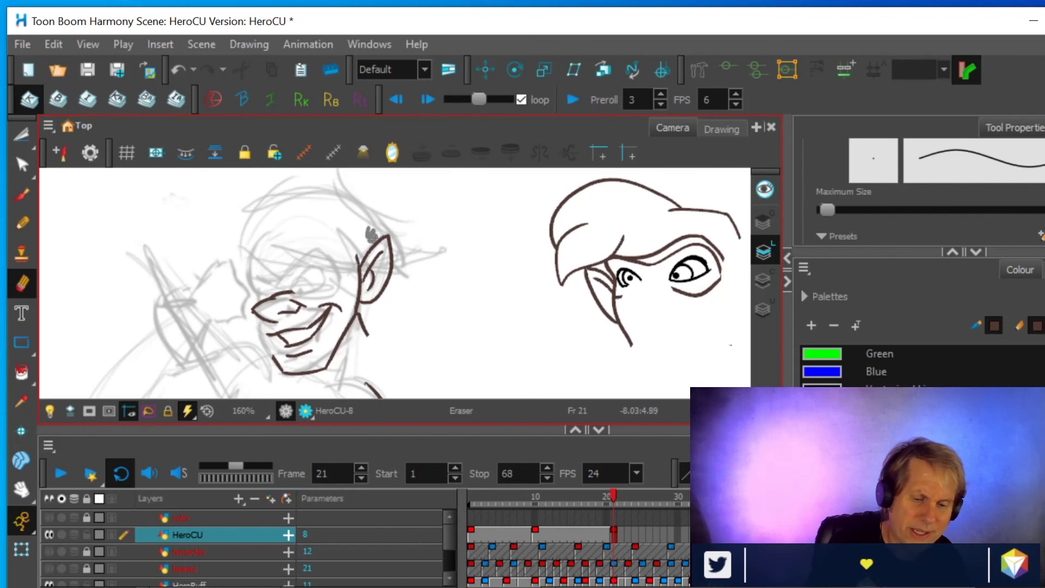
pyautogui.moveTo(372, 233); pyautogui.dragTo(366, 217)
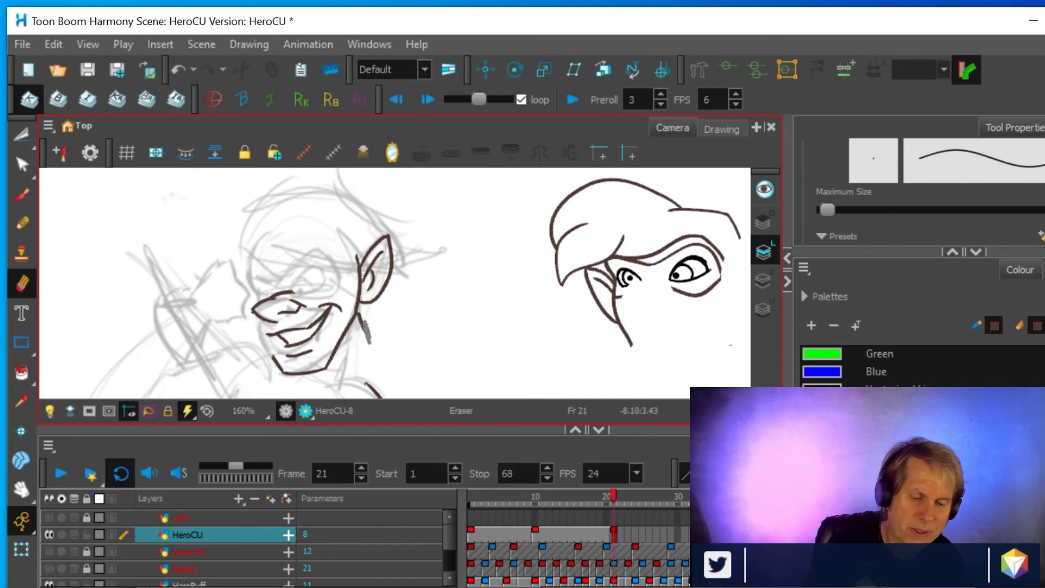
pyautogui.moveTo(360, 316); pyautogui.dragTo(368, 342)
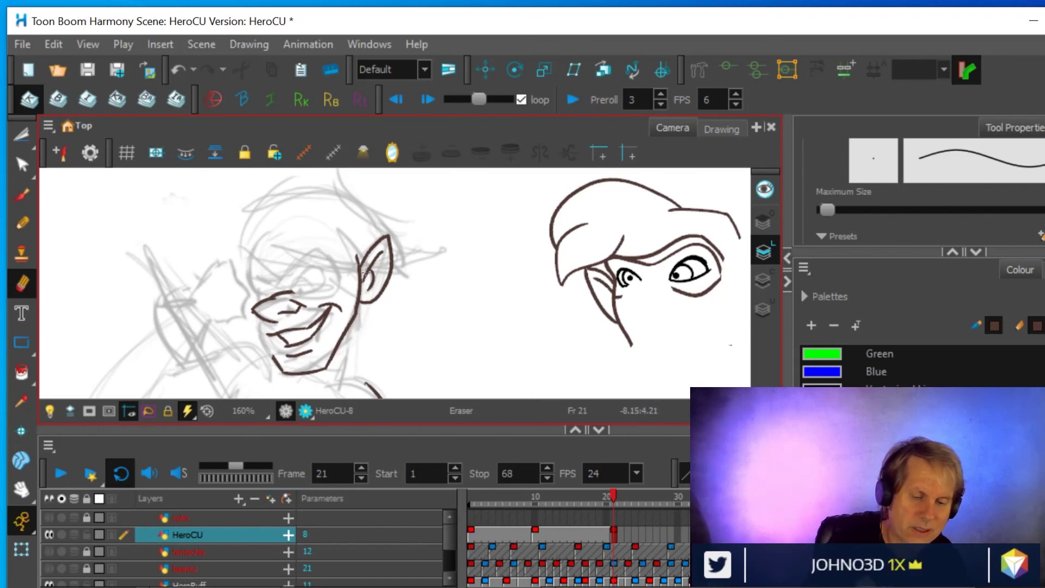
# - Ink the left face contour from the cheek and jaw up to the forehead
pyautogui.click(33, 221)
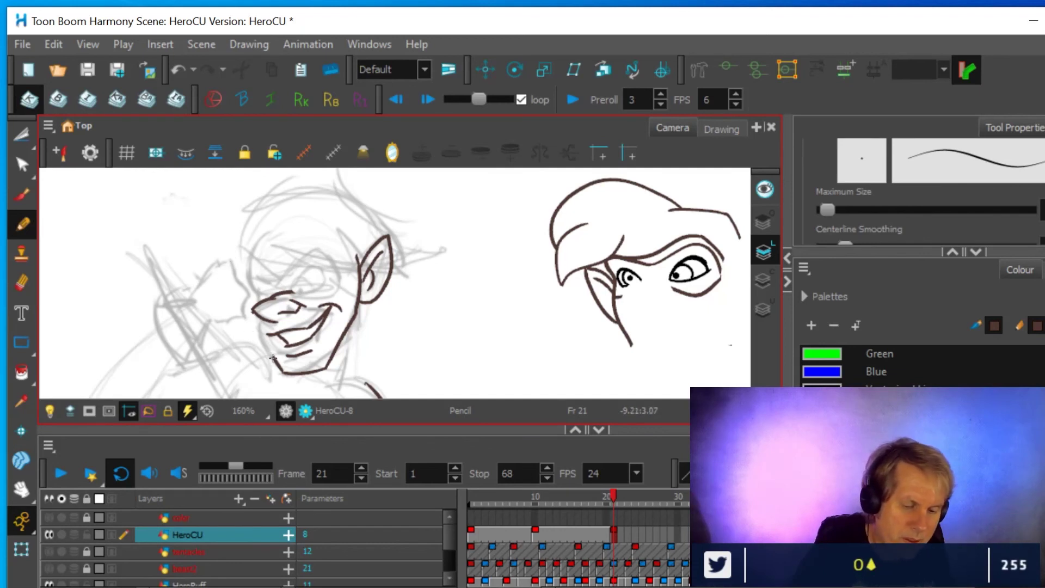
pyautogui.moveTo(248, 298); pyautogui.dragTo(253, 333)
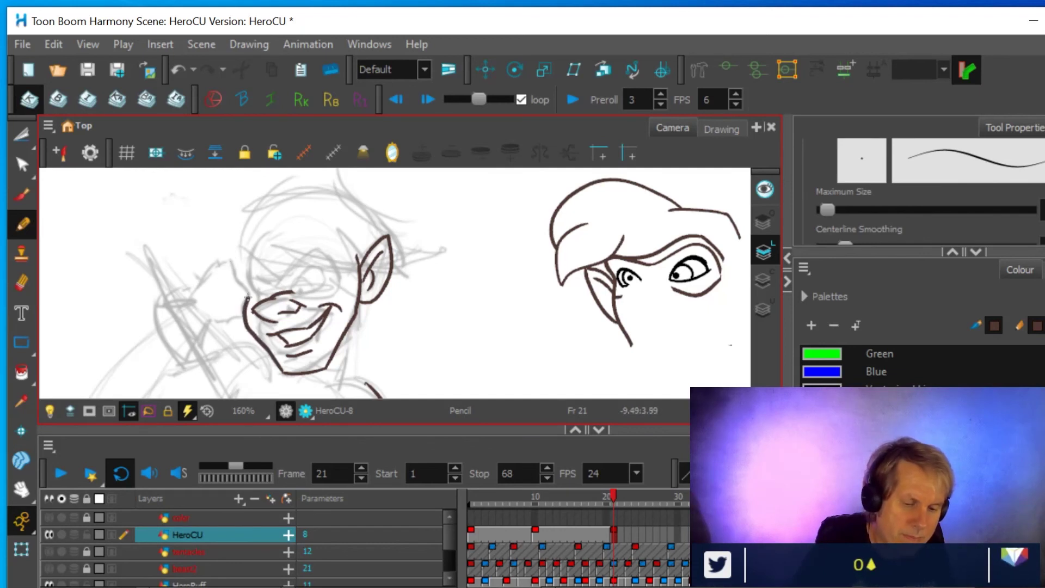
pyautogui.moveTo(240, 282)
pyautogui.mouseDown()
pyautogui.moveTo(234, 266)
pyautogui.moveTo(253, 233)
pyautogui.mouseUp()
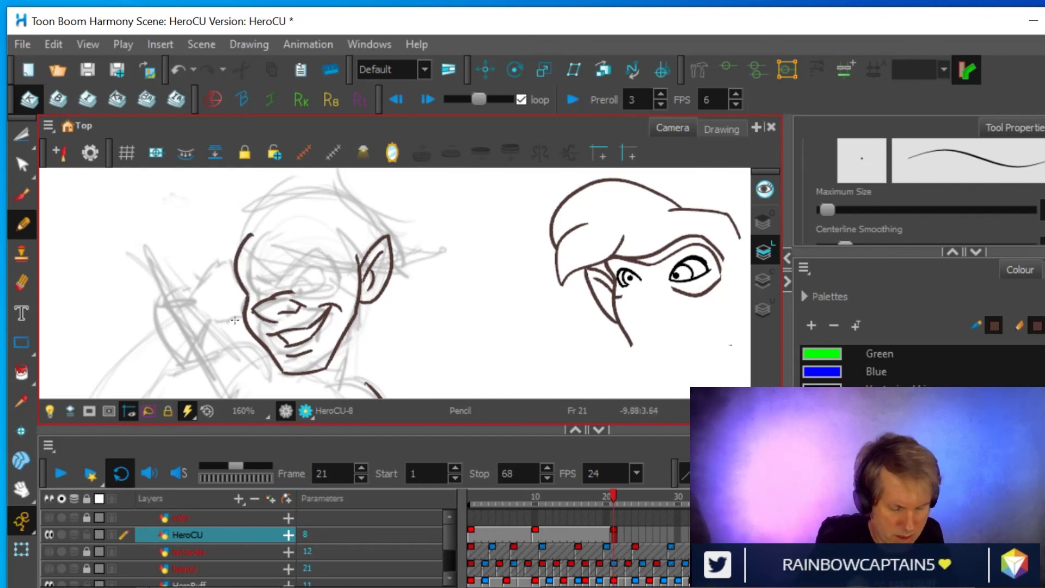
pyautogui.press('2')
pyautogui.press('space')
pyautogui.moveTo(370, 260)
pyautogui.mouseDown()
pyautogui.moveTo(408, 301)
pyautogui.moveTo(444, 317)
pyautogui.mouseUp()
pyautogui.scroll(1, 444, 316)
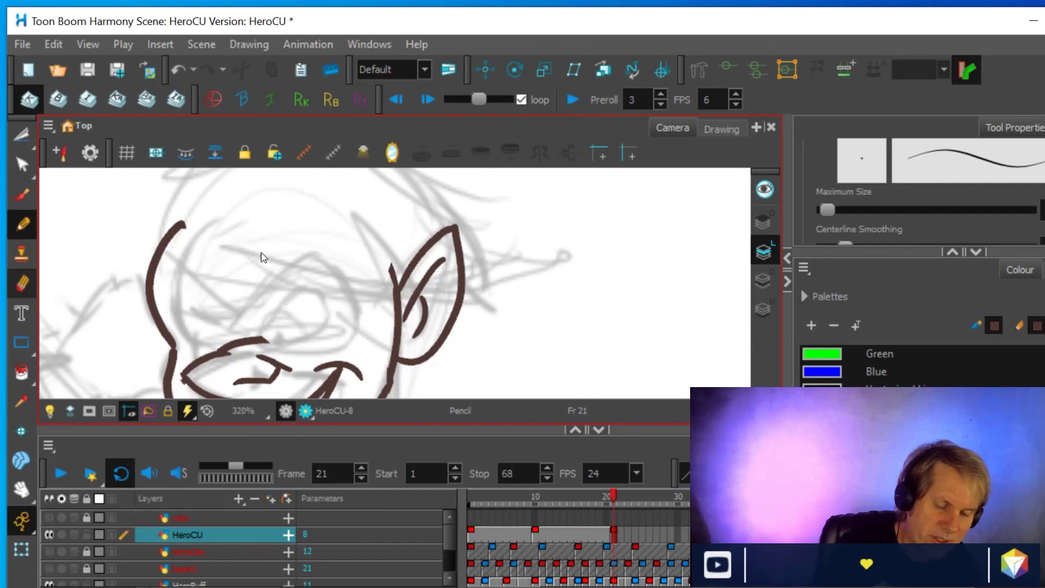
# - Cut out and delete two excess pieces of the inked eye line
pyautogui.click(21, 135)
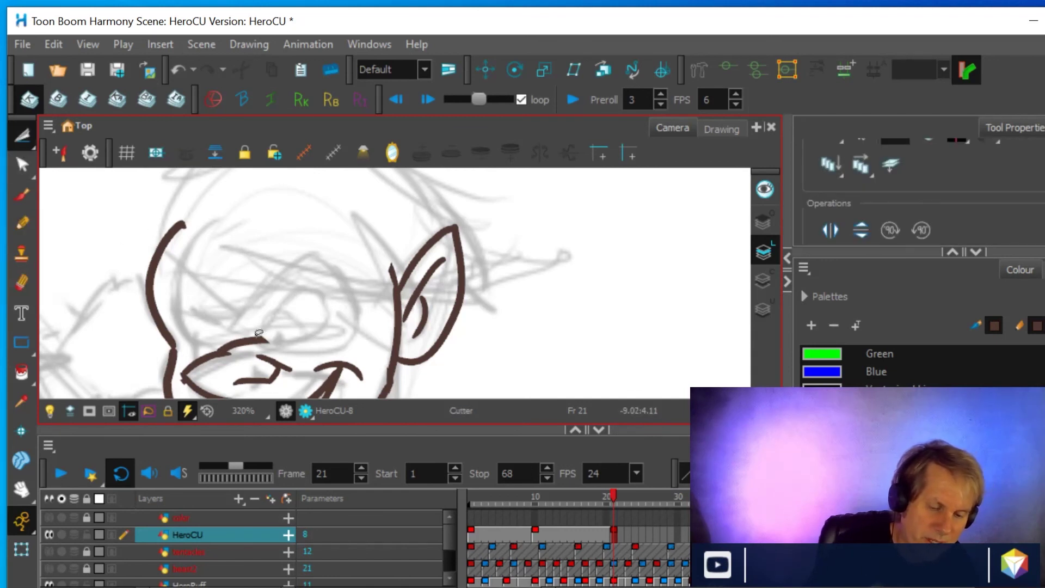
pyautogui.moveTo(259, 333); pyautogui.dragTo(216, 363)
pyautogui.press('Delete')
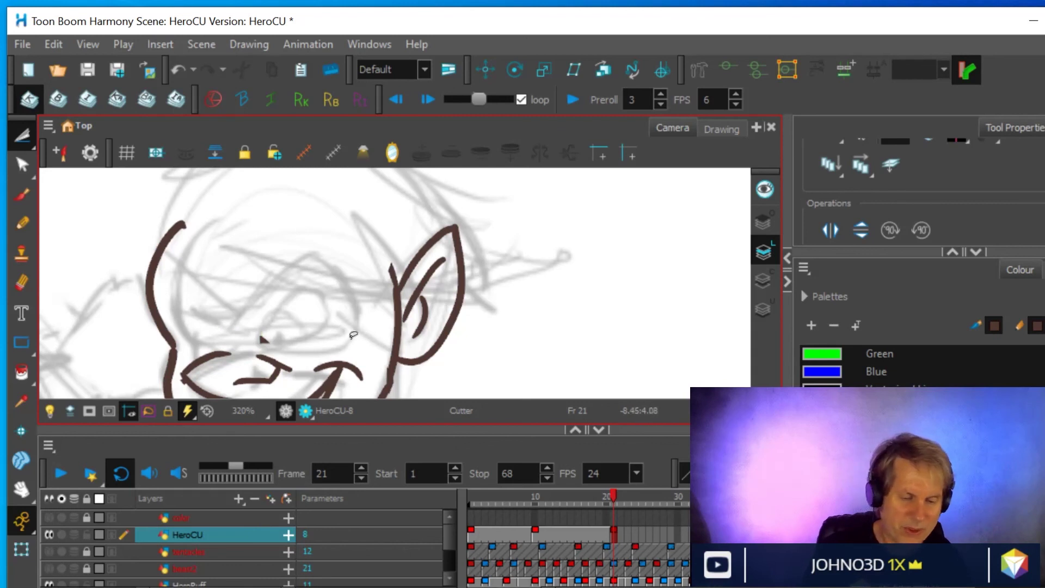
pyautogui.moveTo(274, 323)
pyautogui.mouseDown()
pyautogui.moveTo(250, 333)
pyautogui.moveTo(253, 341)
pyautogui.moveTo(276, 347)
pyautogui.moveTo(289, 328)
pyautogui.mouseUp()
pyautogui.press('Delete')
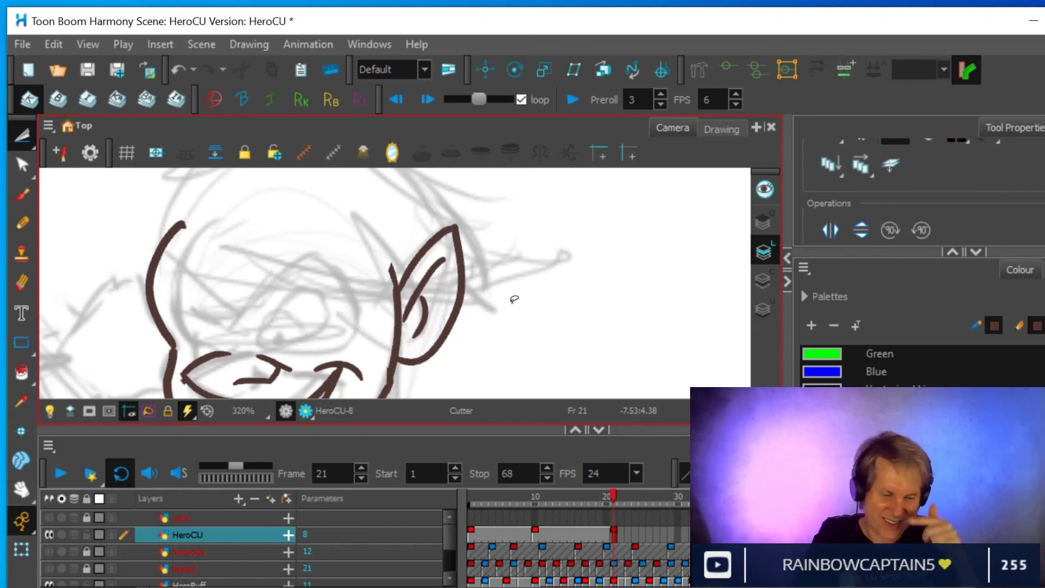
# - Rotate and pan the canvas view to frame the eye and mouth
pyautogui.hotkey('ctrl', 'alt')
pyautogui.moveTo(510, 303); pyautogui.dragTo(541, 266)
pyautogui.moveTo(526, 322); pyautogui.dragTo(543, 269)
pyautogui.press('space')
pyautogui.moveTo(537, 308); pyautogui.dragTo(557, 261)
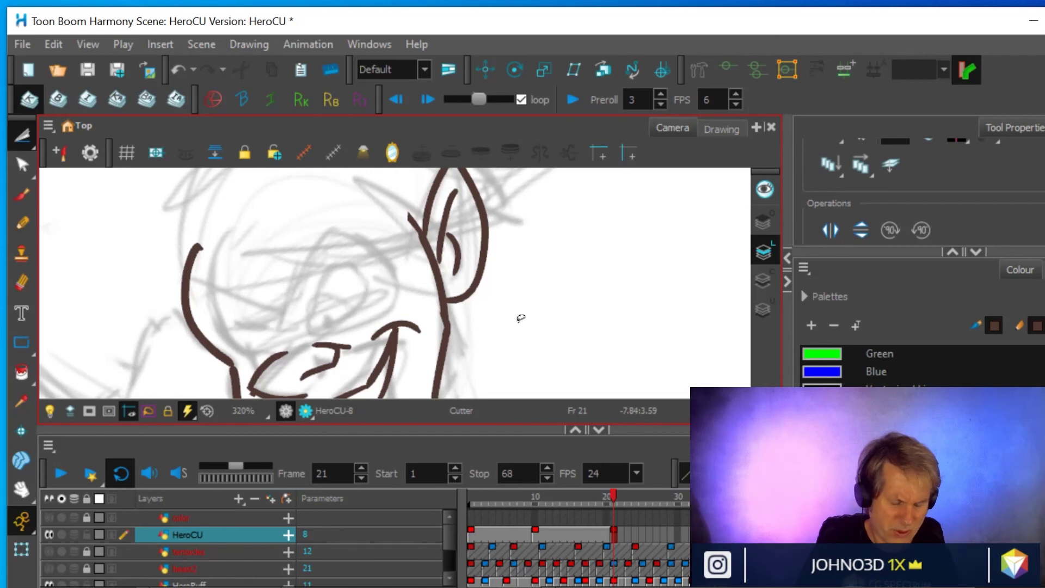
pyautogui.moveTo(518, 322); pyautogui.dragTo(545, 258)
pyautogui.press('space')
pyautogui.moveTo(498, 327); pyautogui.dragTo(533, 281)
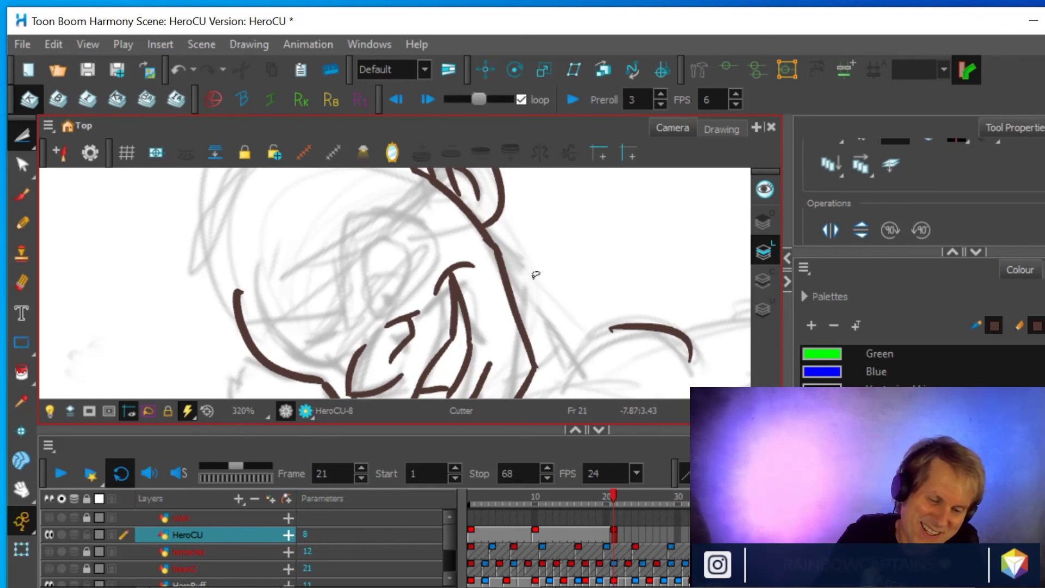
pyautogui.click(22, 224)
# - Ink brown strokes over the eye outline, up from the mouth and across the brow
pyautogui.moveTo(338, 287)
pyautogui.mouseDown()
pyautogui.moveTo(336, 261)
pyautogui.moveTo(363, 213)
pyautogui.mouseUp()
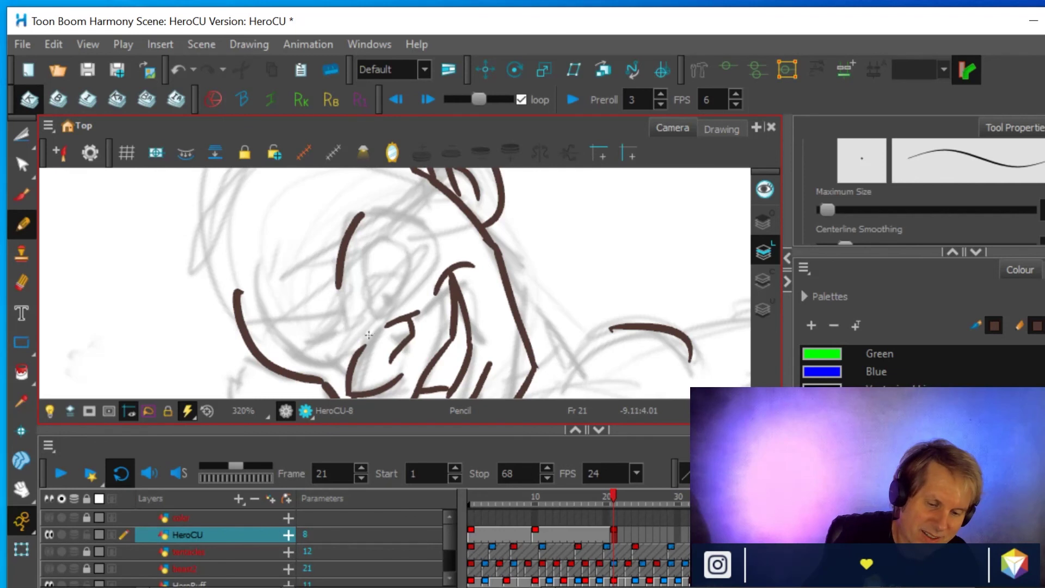
pyautogui.moveTo(364, 340); pyautogui.dragTo(447, 246)
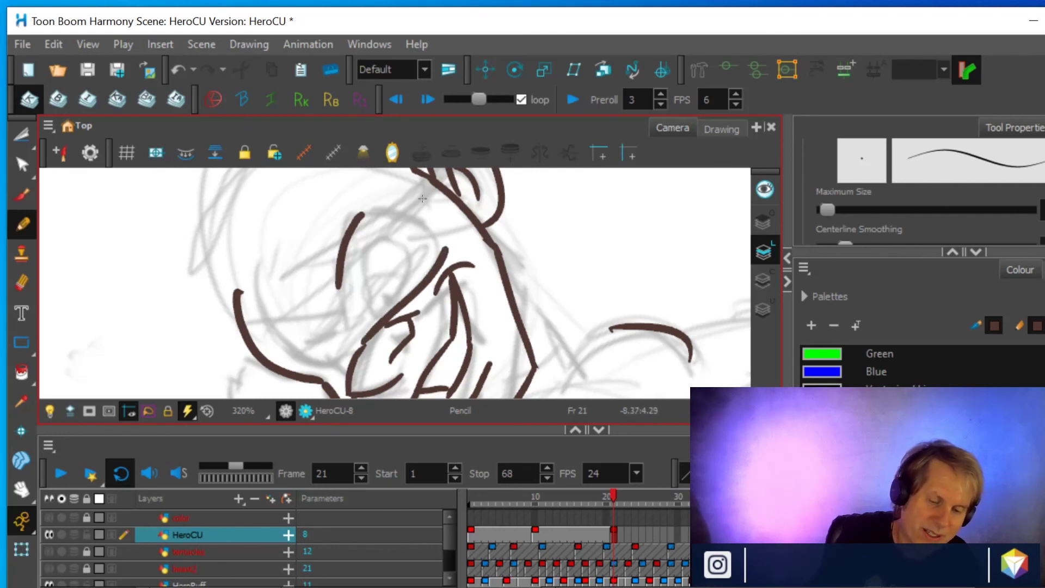
pyautogui.moveTo(360, 215)
pyautogui.mouseDown()
pyautogui.moveTo(411, 219)
pyautogui.moveTo(449, 250)
pyautogui.mouseUp()
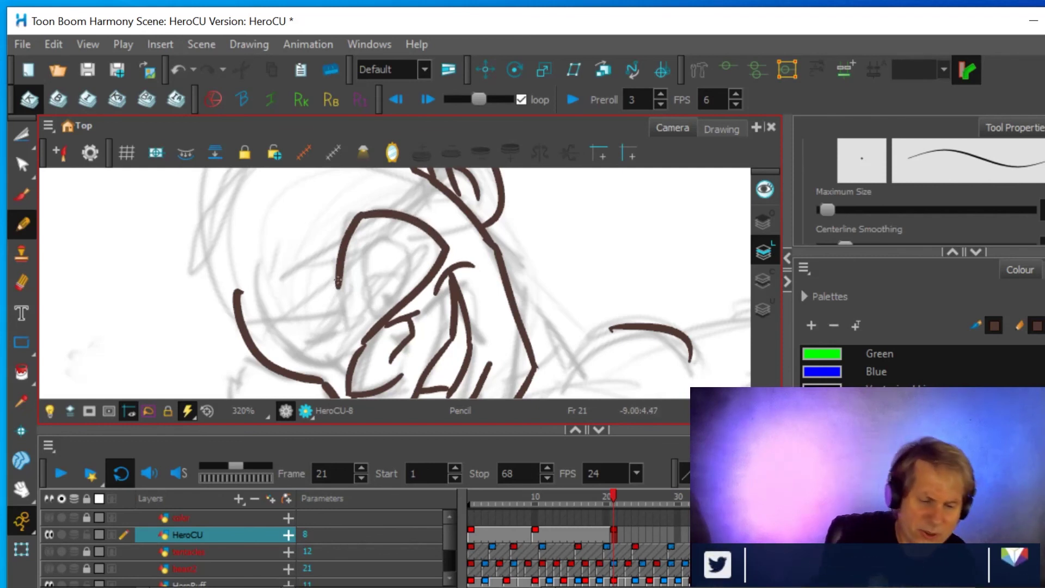
pyautogui.moveTo(333, 290); pyautogui.dragTo(242, 327)
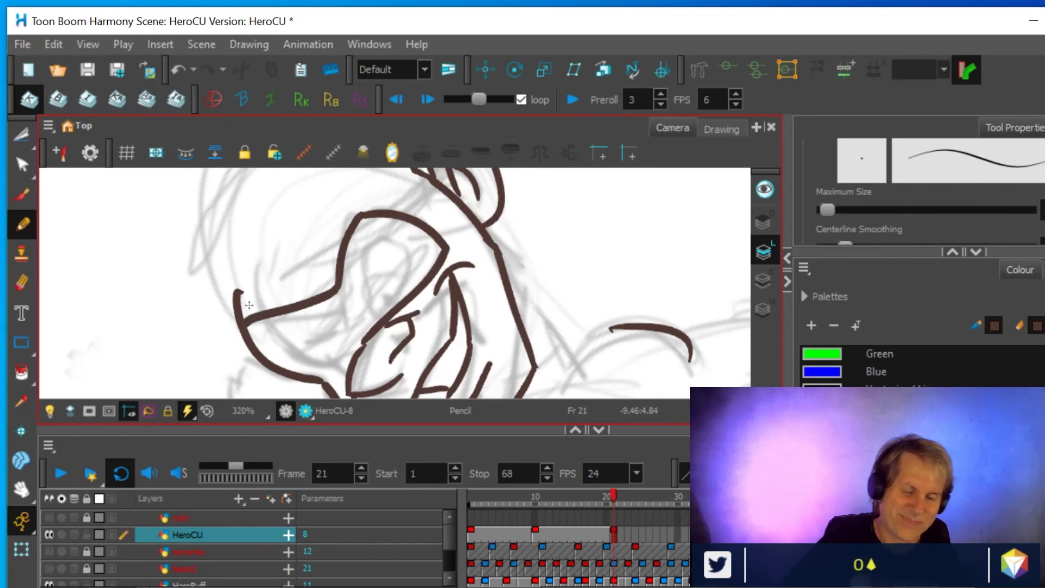
pyautogui.hotkey('ctrl', 'z')
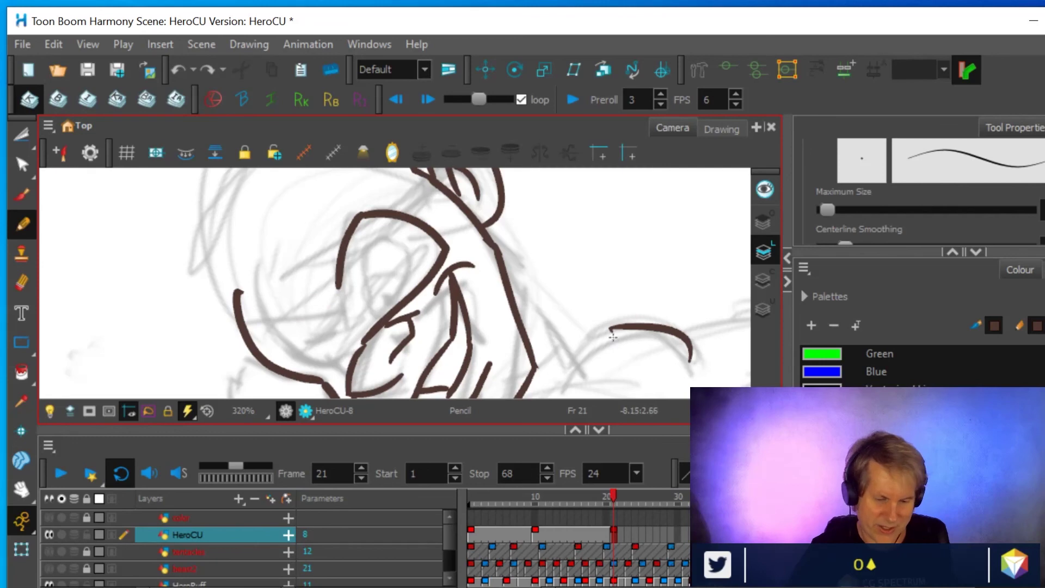
# - Rotate the view and extend the brown head outline upward to the upper head curve
pyautogui.hotkey('ctrl', 'alt')
pyautogui.moveTo(605, 324)
pyautogui.mouseDown()
pyautogui.moveTo(433, 361)
pyautogui.moveTo(405, 314)
pyautogui.moveTo(427, 303)
pyautogui.moveTo(380, 303)
pyautogui.moveTo(393, 302)
pyautogui.mouseUp()
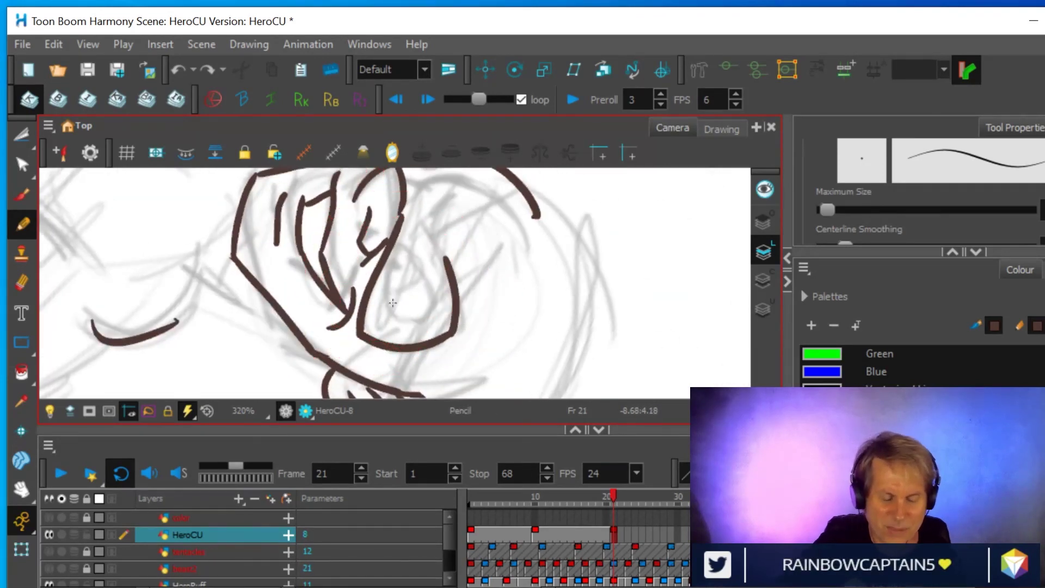
pyautogui.moveTo(495, 270); pyautogui.dragTo(501, 338)
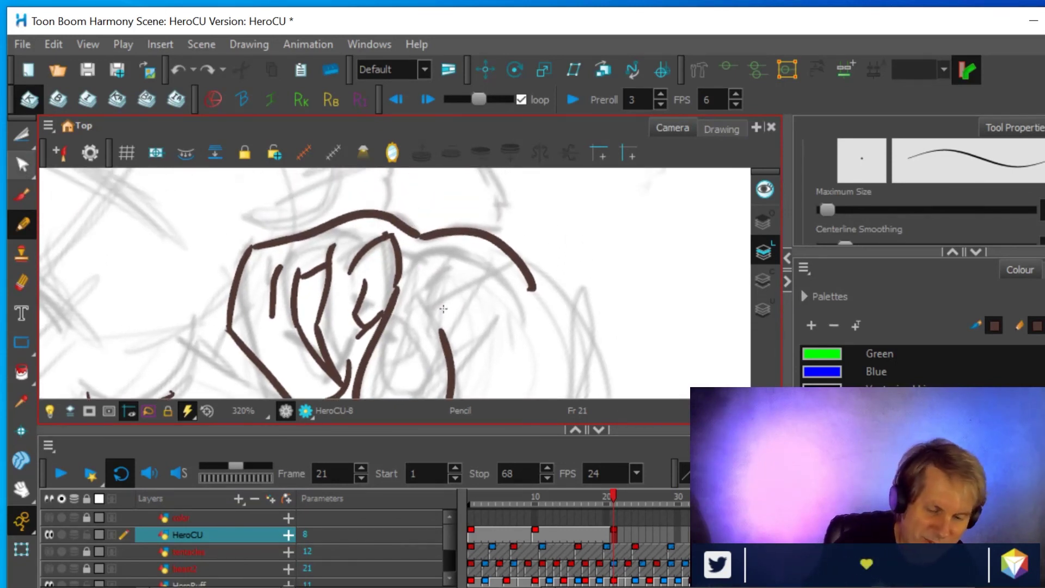
pyautogui.moveTo(435, 312); pyautogui.dragTo(434, 305)
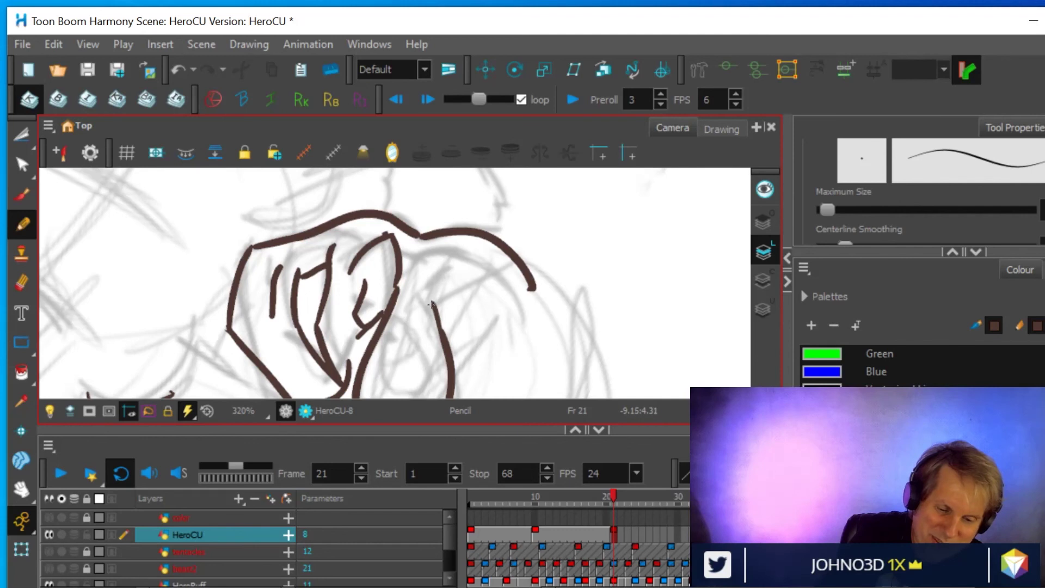
pyautogui.moveTo(435, 300); pyautogui.dragTo(498, 237)
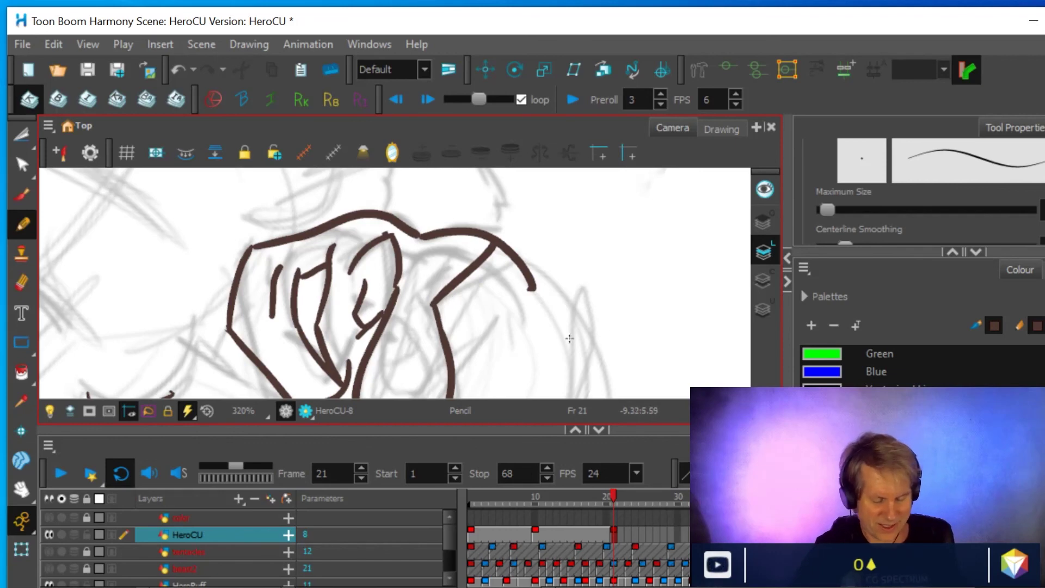
pyautogui.moveTo(475, 315)
pyautogui.mouseDown()
pyautogui.moveTo(462, 305)
pyautogui.moveTo(634, 224)
pyautogui.moveTo(518, 345)
pyautogui.moveTo(652, 222)
pyautogui.moveTo(553, 294)
pyautogui.moveTo(600, 218)
pyautogui.mouseUp()
pyautogui.moveTo(527, 300)
pyautogui.mouseDown()
pyautogui.moveTo(554, 271)
pyautogui.moveTo(540, 289)
pyautogui.mouseUp()
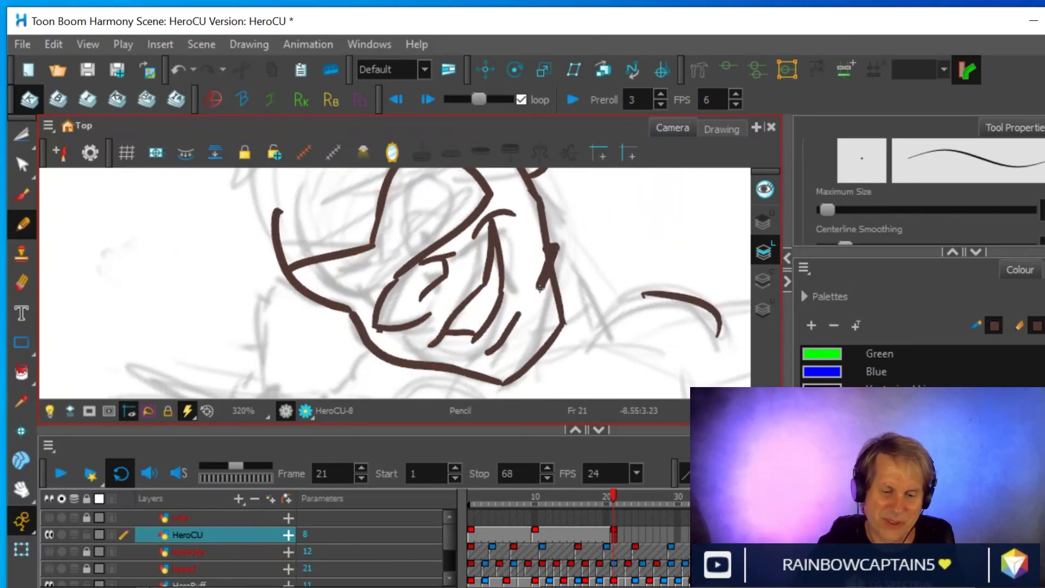
pyautogui.hotkey('ctrl', 'z')
pyautogui.moveTo(614, 253); pyautogui.dragTo(611, 310)
pyautogui.scroll(2, 605, 306)
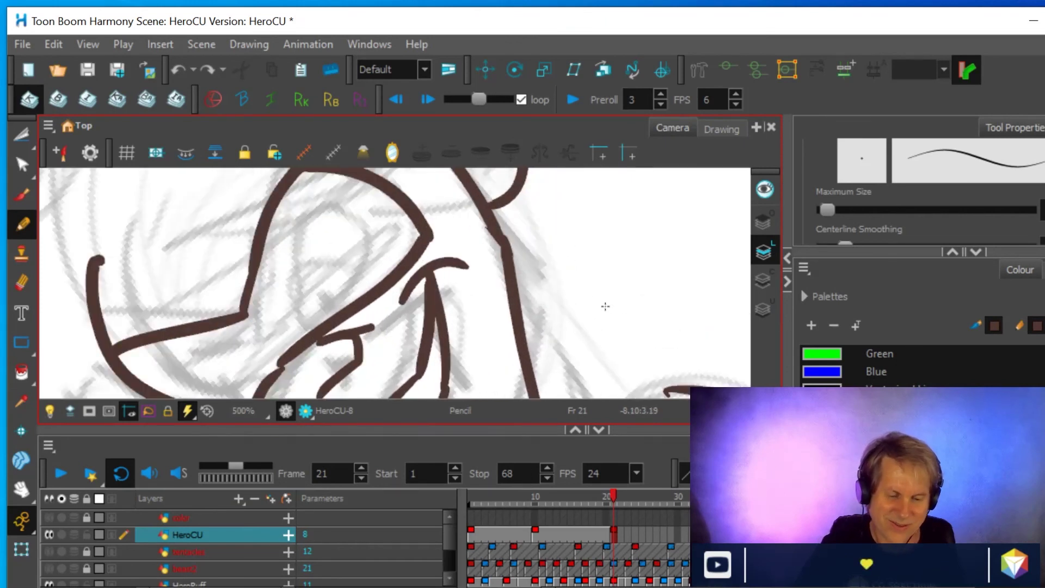
pyautogui.moveTo(609, 329); pyautogui.dragTo(621, 308)
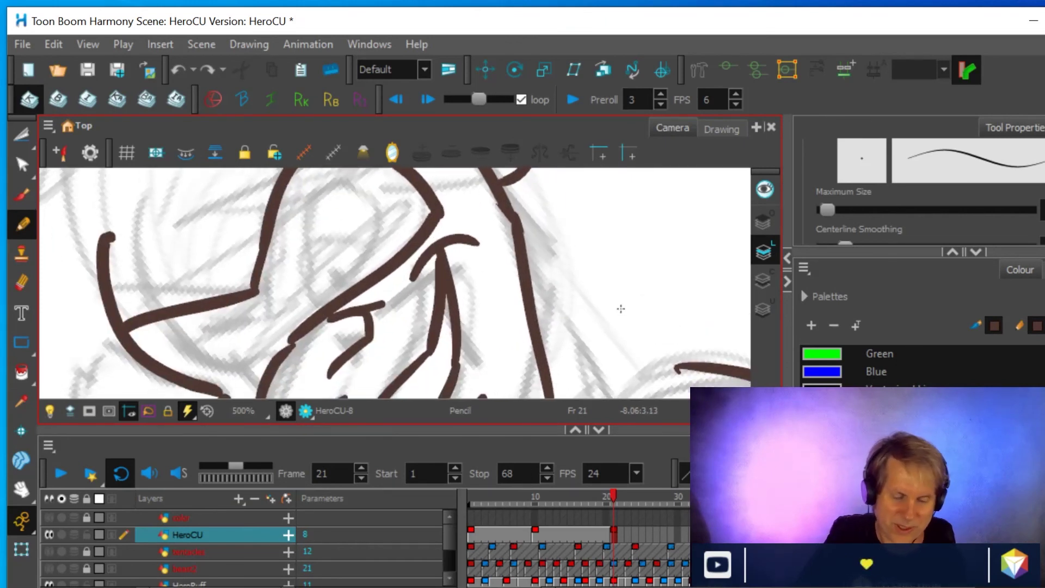
pyautogui.hotkey('alt', 'e')
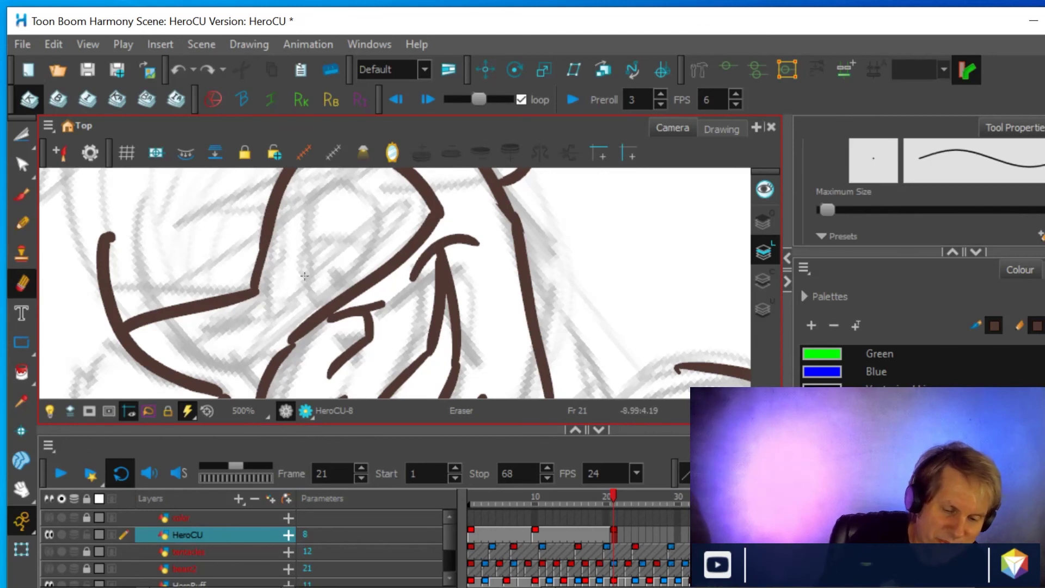
# - Erase part of the stray dark line and ink a new brown cheek line across the face
pyautogui.moveTo(298, 307)
pyautogui.mouseDown()
pyautogui.moveTo(293, 334)
pyautogui.moveTo(318, 308)
pyautogui.moveTo(285, 339)
pyautogui.moveTo(307, 319)
pyautogui.moveTo(309, 328)
pyautogui.moveTo(327, 294)
pyautogui.moveTo(318, 316)
pyautogui.moveTo(383, 270)
pyautogui.mouseUp()
pyautogui.moveTo(414, 233)
pyautogui.mouseDown()
pyautogui.moveTo(422, 226)
pyautogui.moveTo(427, 235)
pyautogui.mouseUp()
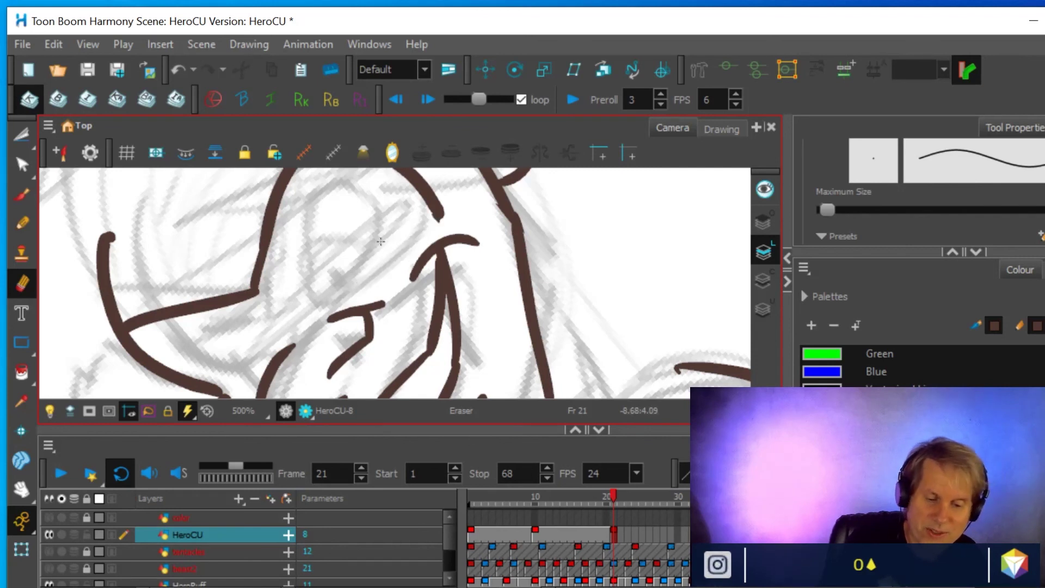
pyautogui.click(21, 220)
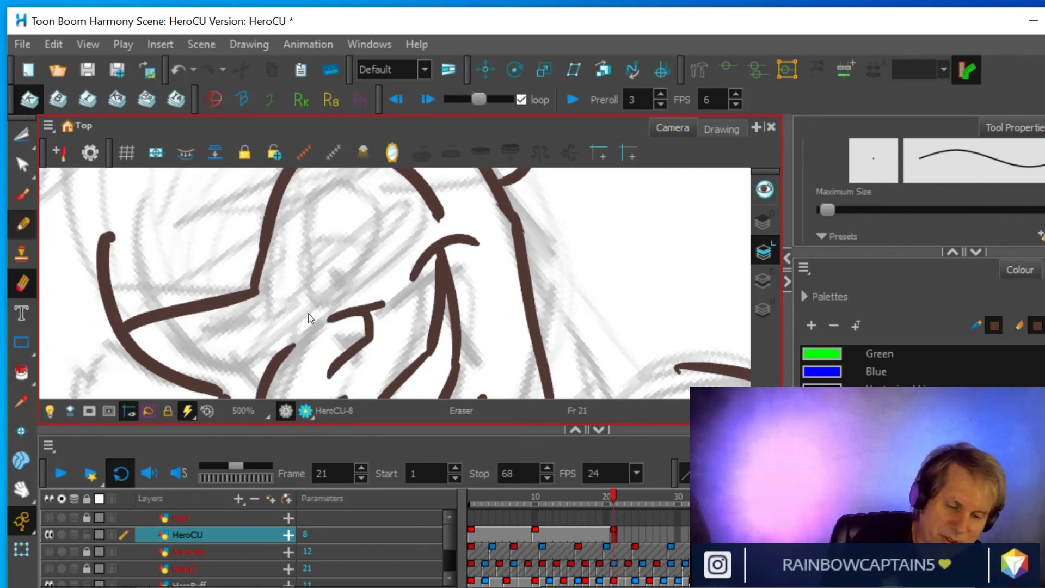
pyautogui.moveTo(294, 341)
pyautogui.mouseDown()
pyautogui.moveTo(396, 271)
pyautogui.moveTo(440, 217)
pyautogui.moveTo(438, 201)
pyautogui.mouseUp()
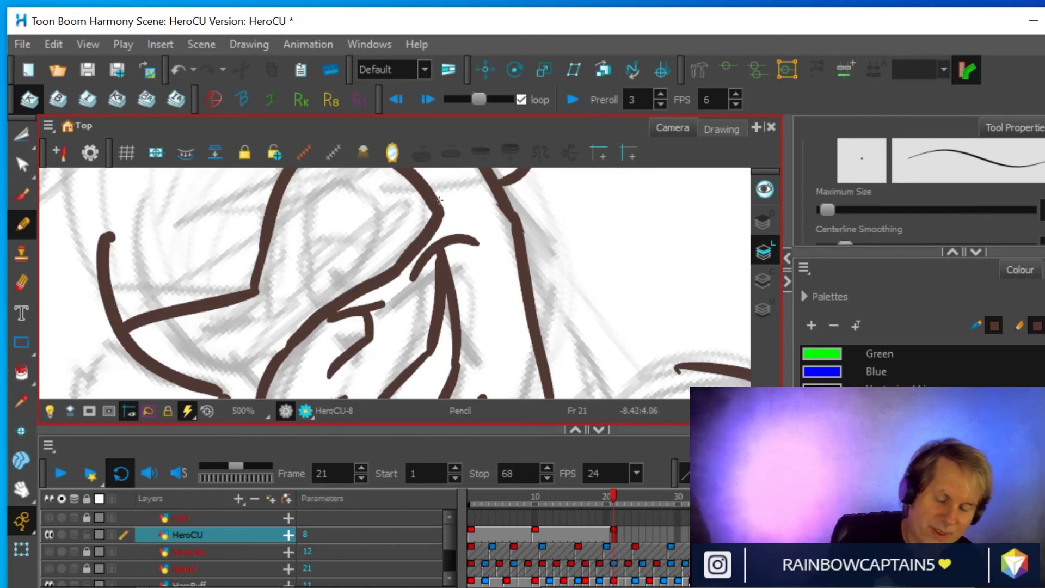
# - Rotate and pan the view, then ink the ear stroke joining the head outline
pyautogui.hotkey('ctrl', 'alt')
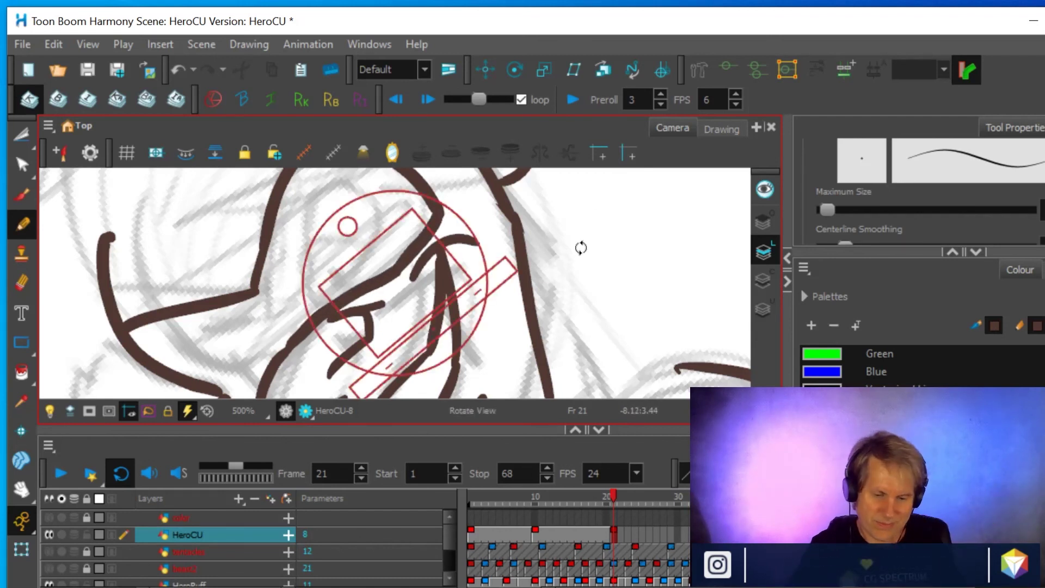
pyautogui.moveTo(560, 311); pyautogui.dragTo(435, 323)
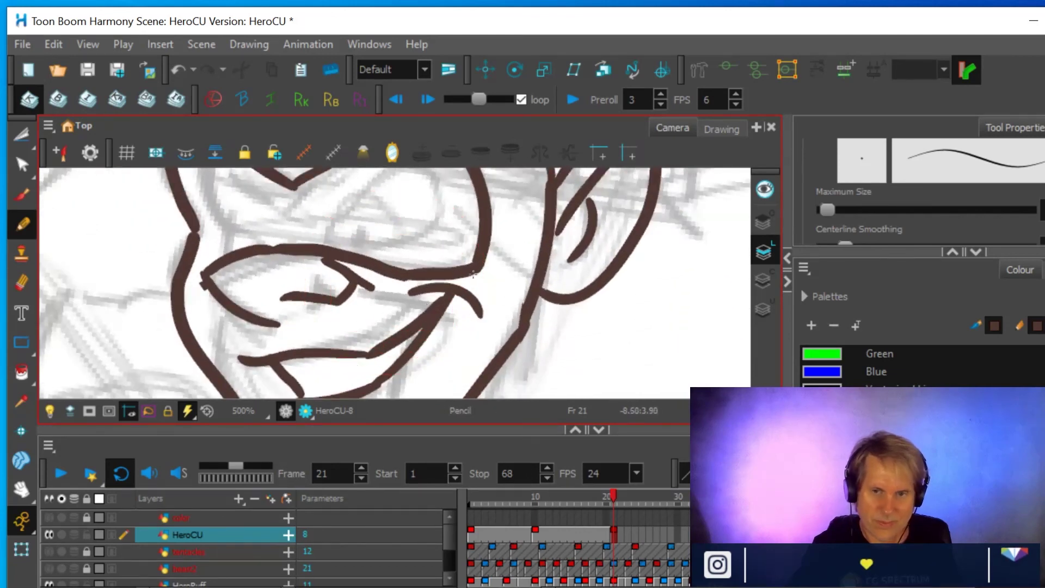
pyautogui.press('space')
pyautogui.moveTo(522, 236); pyautogui.dragTo(510, 305)
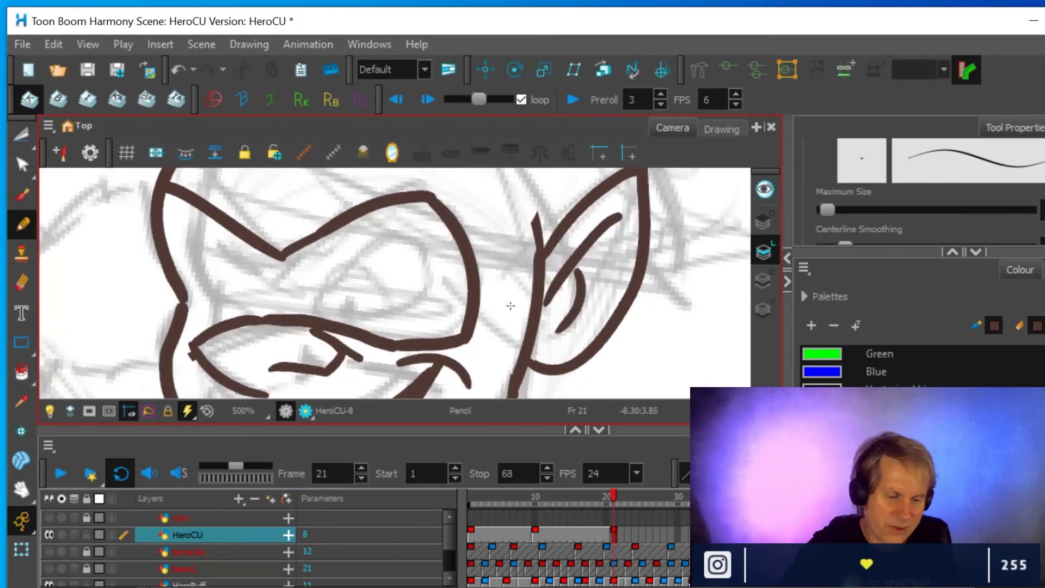
pyautogui.moveTo(200, 327); pyautogui.dragTo(177, 280)
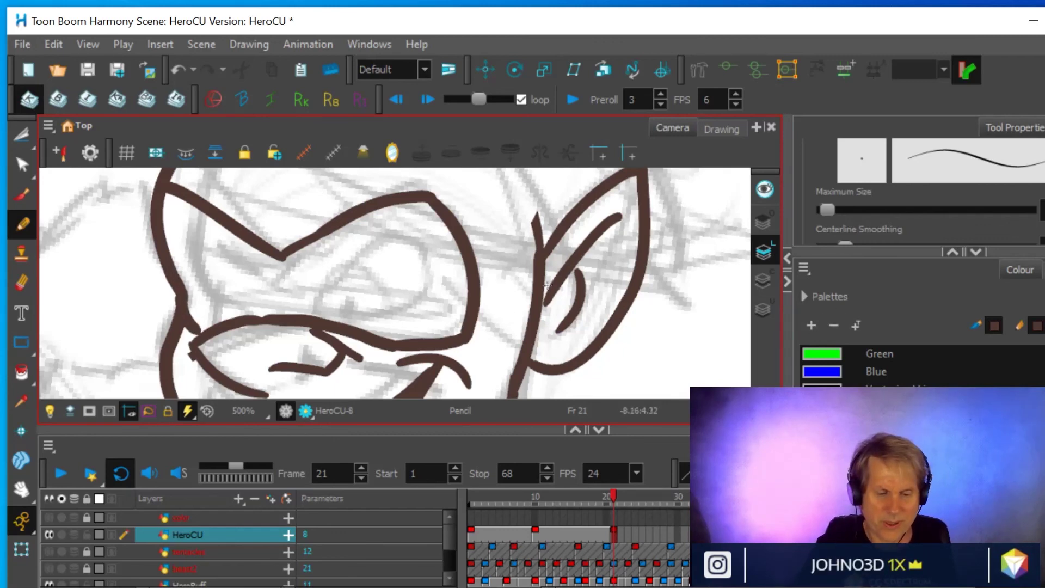
pyautogui.scroll(-3, 606, 274)
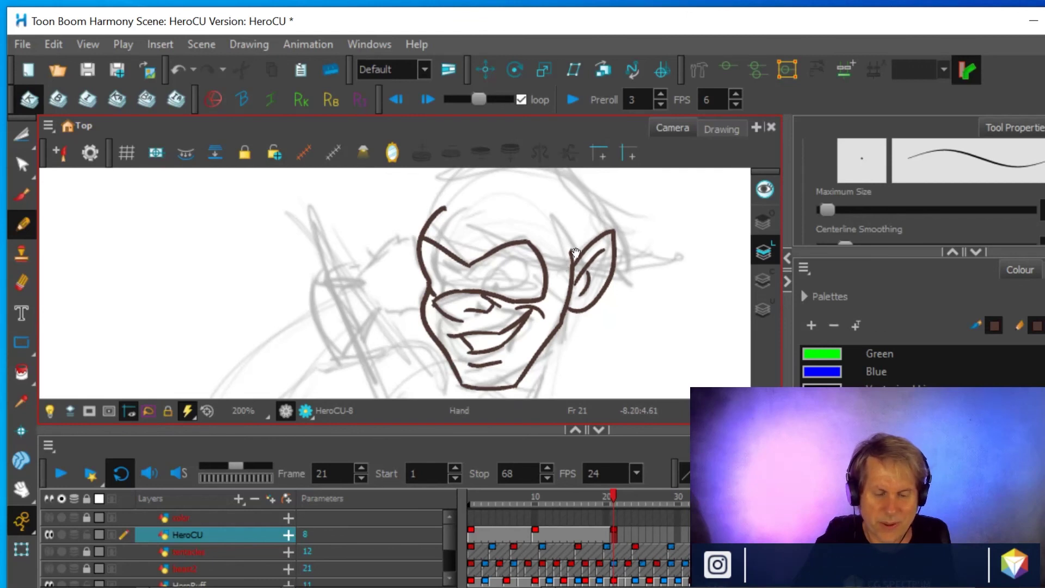
# - Ink the arc over the top of the head, undoing a brow stroke and a test stroke
pyautogui.moveTo(614, 270)
pyautogui.mouseDown()
pyautogui.moveTo(338, 304)
pyautogui.moveTo(485, 312)
pyautogui.mouseUp()
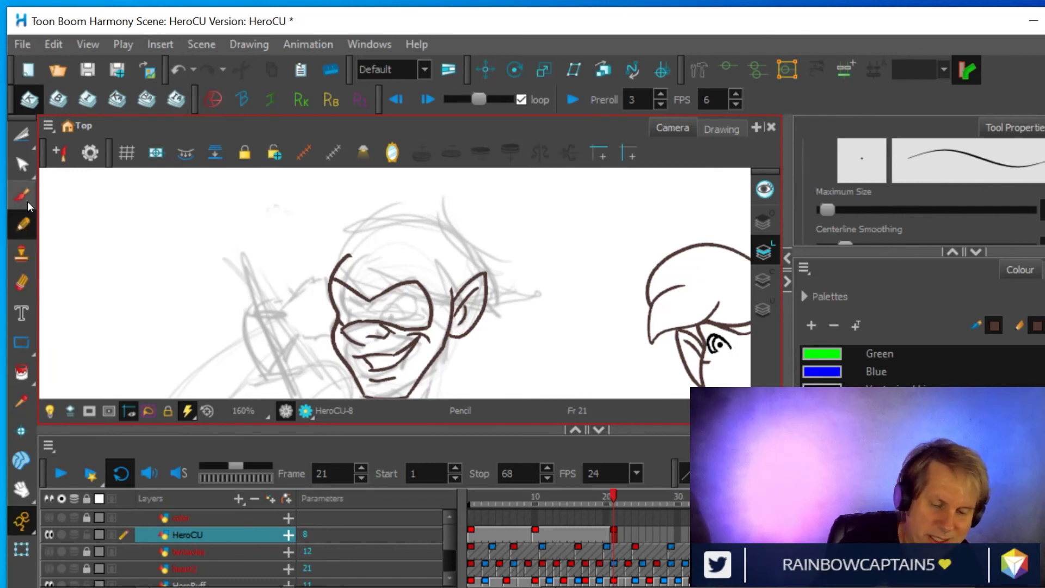
pyautogui.moveTo(333, 266)
pyautogui.mouseDown()
pyautogui.moveTo(346, 219)
pyautogui.moveTo(426, 205)
pyautogui.moveTo(456, 217)
pyautogui.moveTo(497, 265)
pyautogui.moveTo(505, 317)
pyautogui.mouseUp()
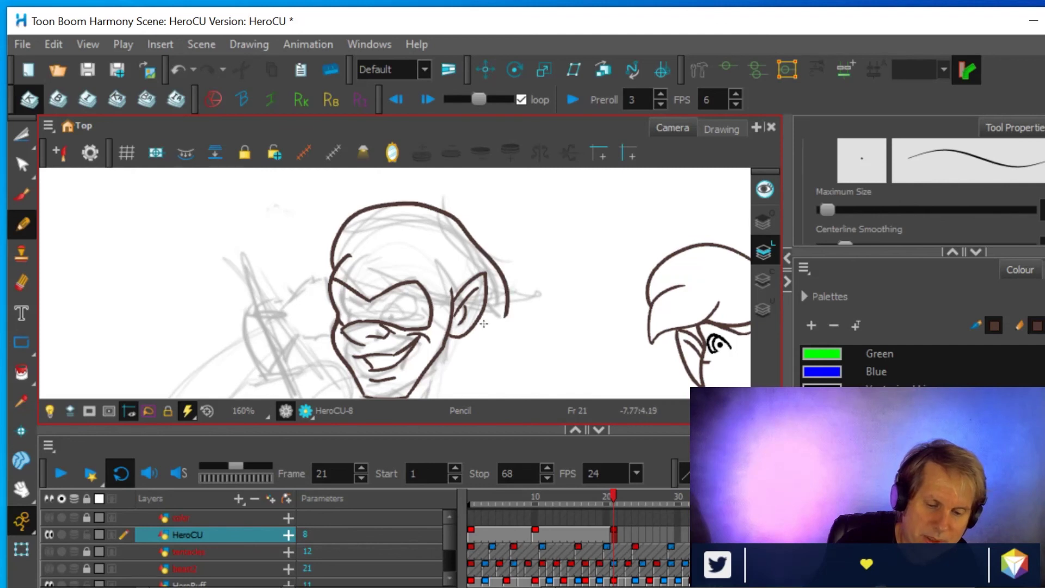
pyautogui.moveTo(336, 268)
pyautogui.mouseDown()
pyautogui.moveTo(358, 284)
pyautogui.moveTo(444, 300)
pyautogui.moveTo(372, 265)
pyautogui.mouseUp()
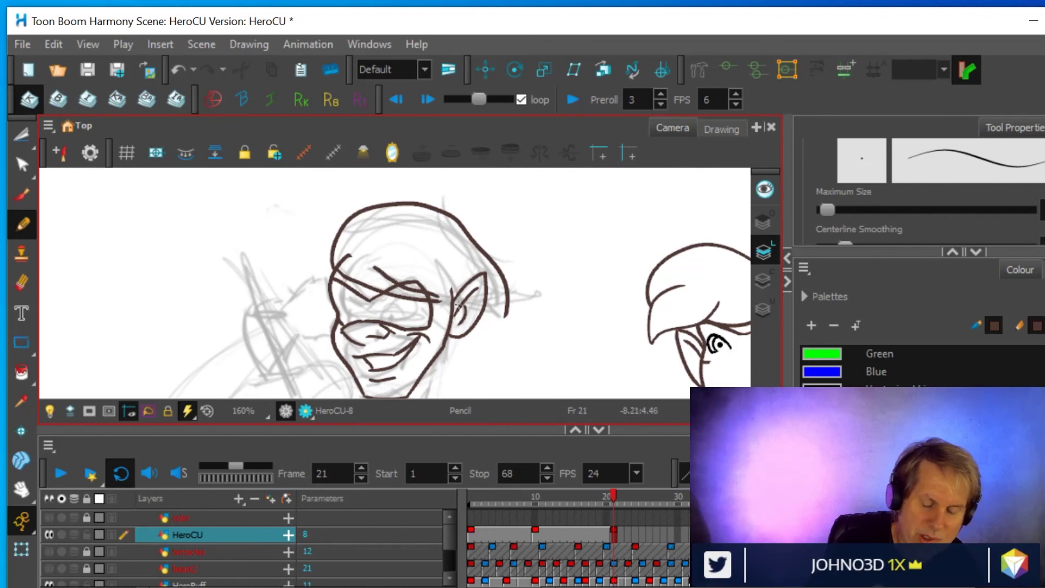
pyautogui.hotkey('ctrl', 'z')
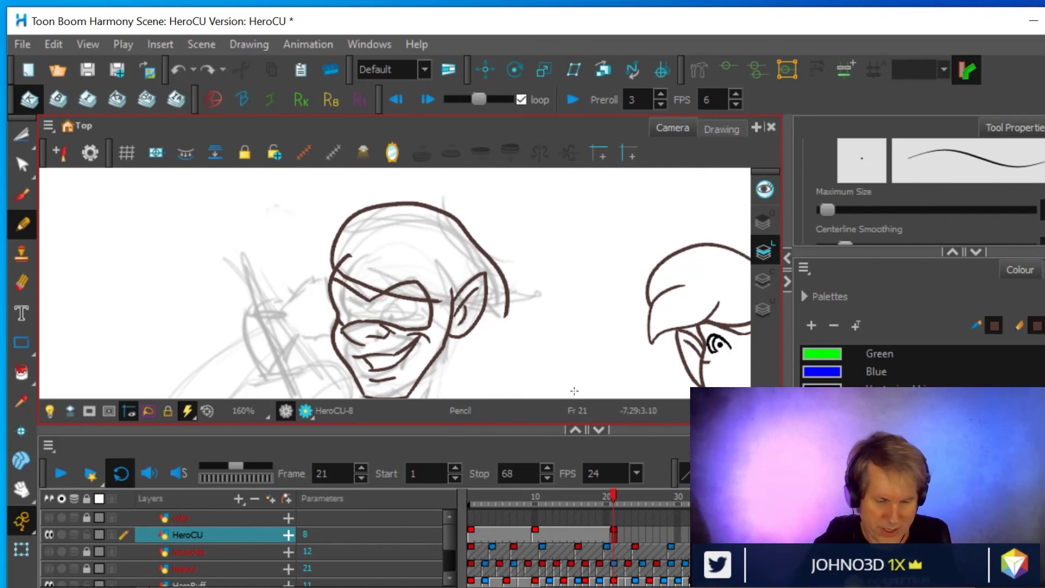
pyautogui.moveTo(555, 284); pyautogui.dragTo(420, 350)
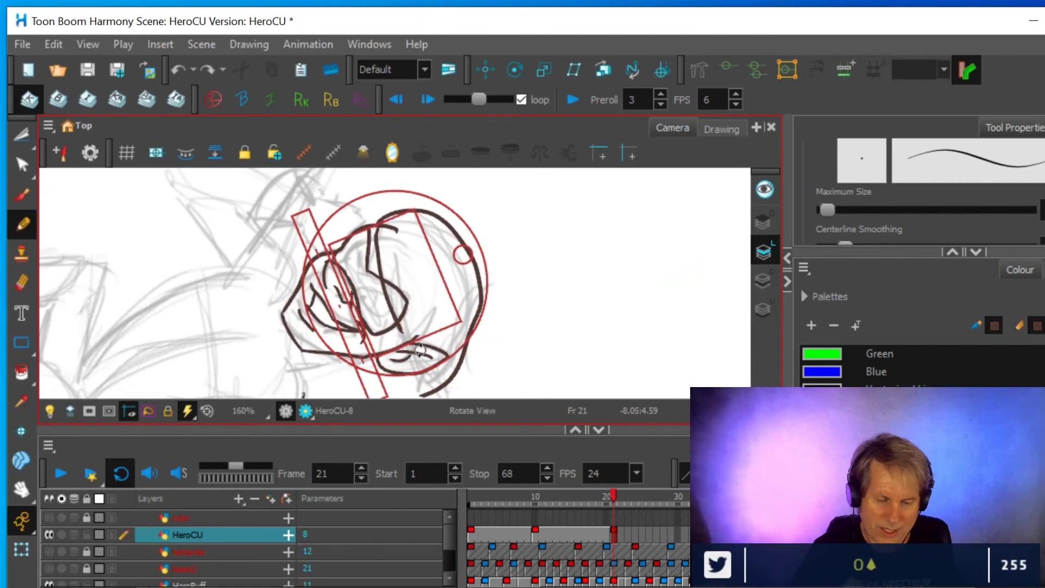
pyautogui.scroll(2, 533, 330)
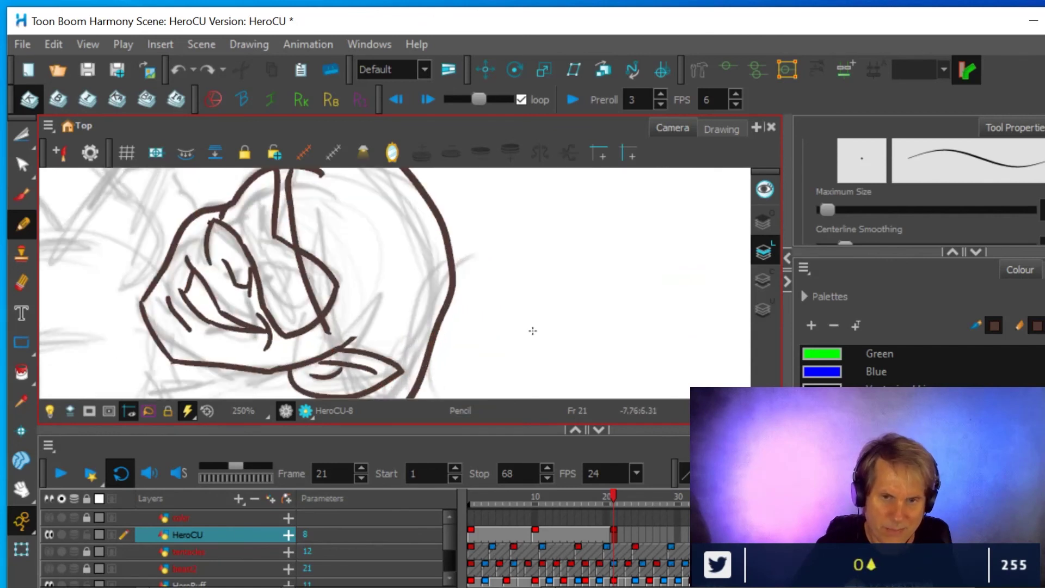
pyautogui.moveTo(544, 322); pyautogui.dragTo(684, 330)
pyautogui.hotkey('ctrl', 'z')
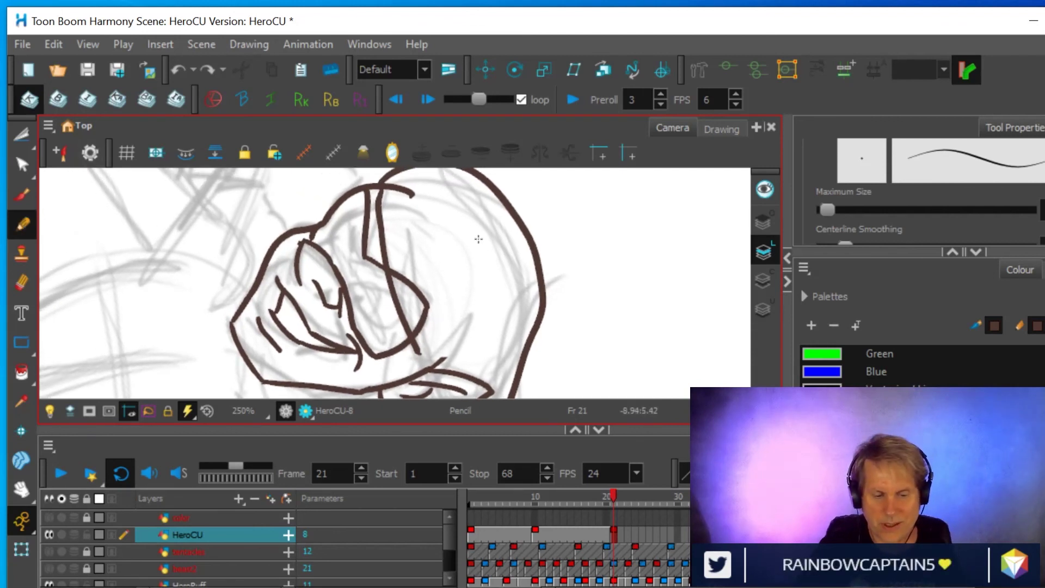
pyautogui.scroll(-5, 571, 266)
pyautogui.scroll(-2, 573, 265)
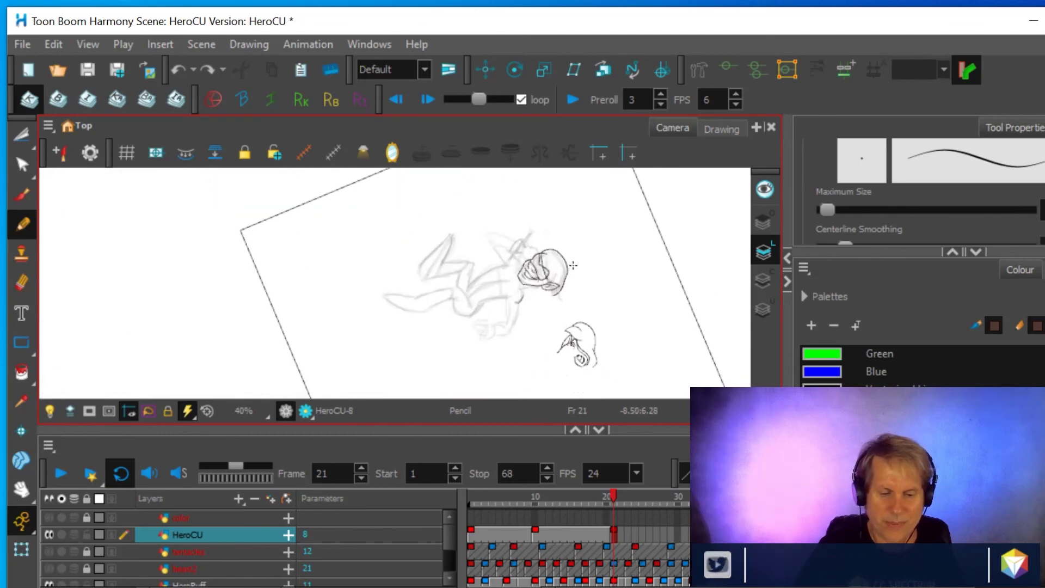
# - Draw demonstration squiggles across the character with the Pencil, then undo them
pyautogui.moveTo(379, 293)
pyautogui.mouseDown()
pyautogui.moveTo(403, 311)
pyautogui.moveTo(465, 290)
pyautogui.moveTo(463, 316)
pyautogui.moveTo(504, 296)
pyautogui.moveTo(544, 349)
pyautogui.mouseUp()
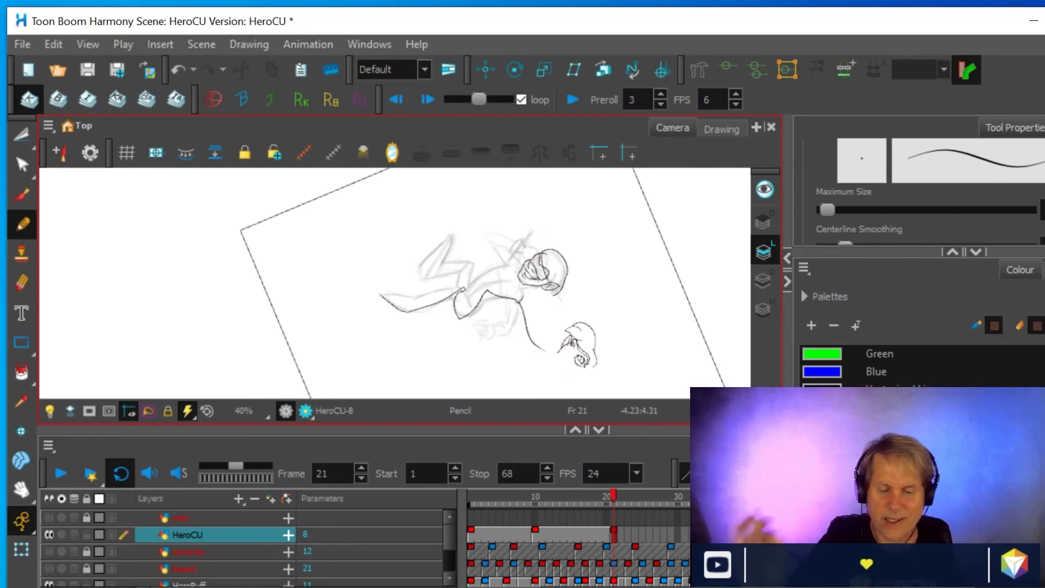
pyautogui.hotkey('ctrl', 'z')
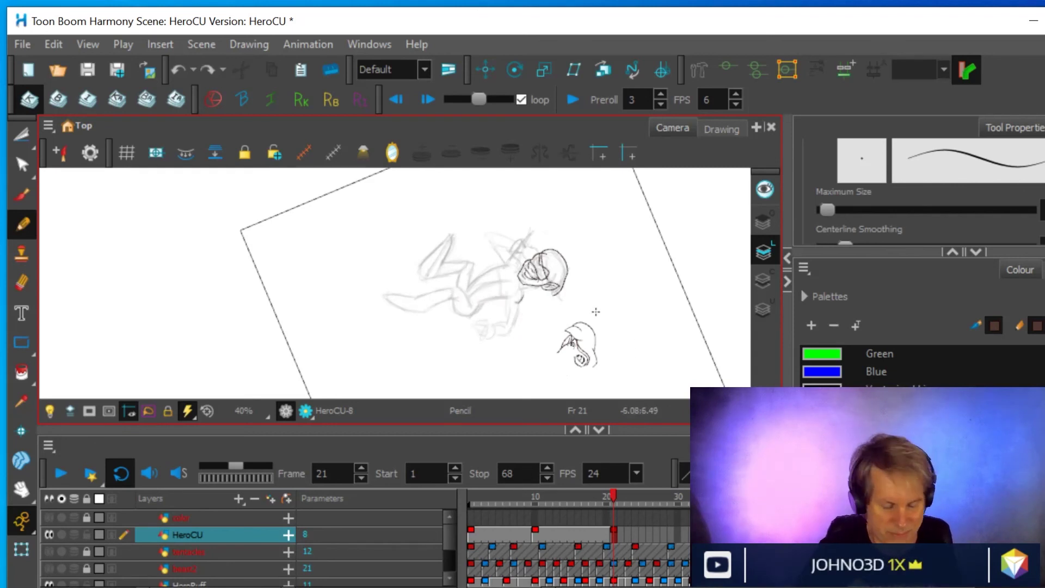
pyautogui.moveTo(102, 342)
pyautogui.mouseDown()
pyautogui.moveTo(115, 258)
pyautogui.moveTo(334, 358)
pyautogui.moveTo(405, 281)
pyautogui.moveTo(343, 229)
pyautogui.moveTo(441, 220)
pyautogui.moveTo(415, 248)
pyautogui.mouseUp()
pyautogui.moveTo(394, 366)
pyautogui.mouseDown()
pyautogui.moveTo(461, 263)
pyautogui.moveTo(568, 198)
pyautogui.moveTo(656, 312)
pyautogui.moveTo(597, 307)
pyautogui.mouseUp()
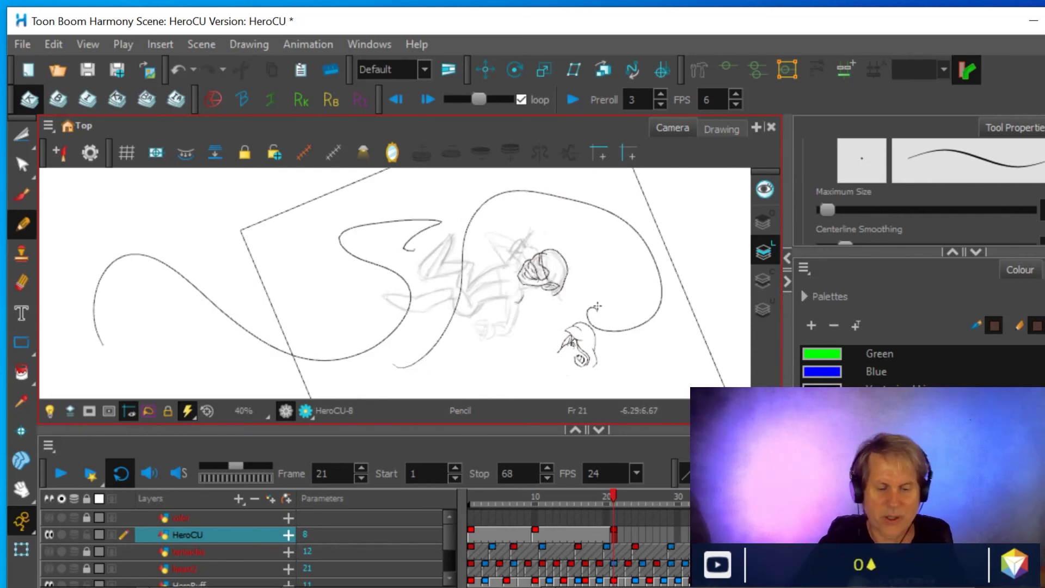
pyautogui.hotkey('ctrl', 'z')
pyautogui.hotkey('ctrl', 'z')
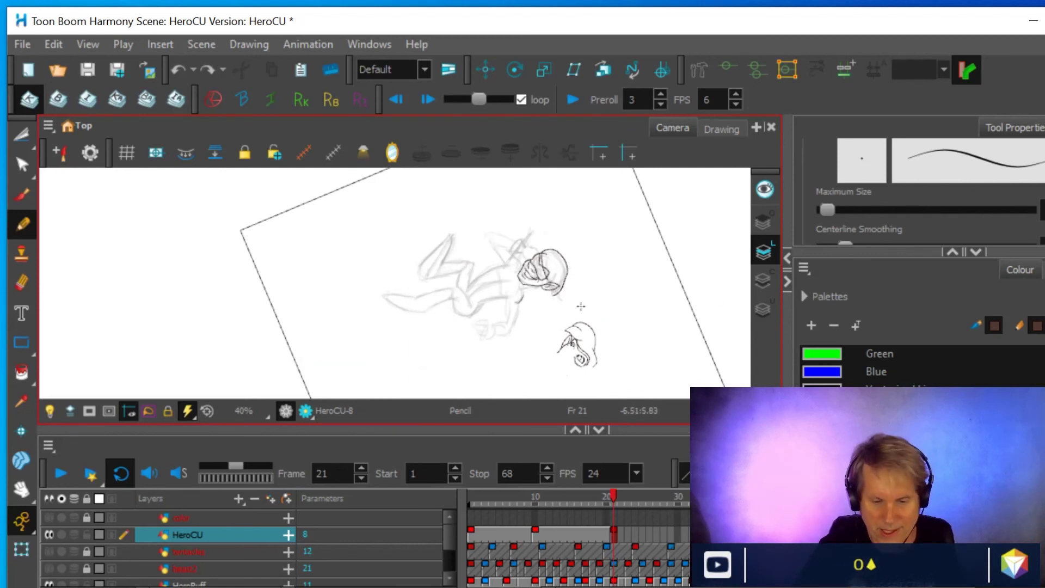
# - Zoom and rotate onto the head and ink a short brown line joining the jaw below the grin
pyautogui.scroll(3, 591, 306)
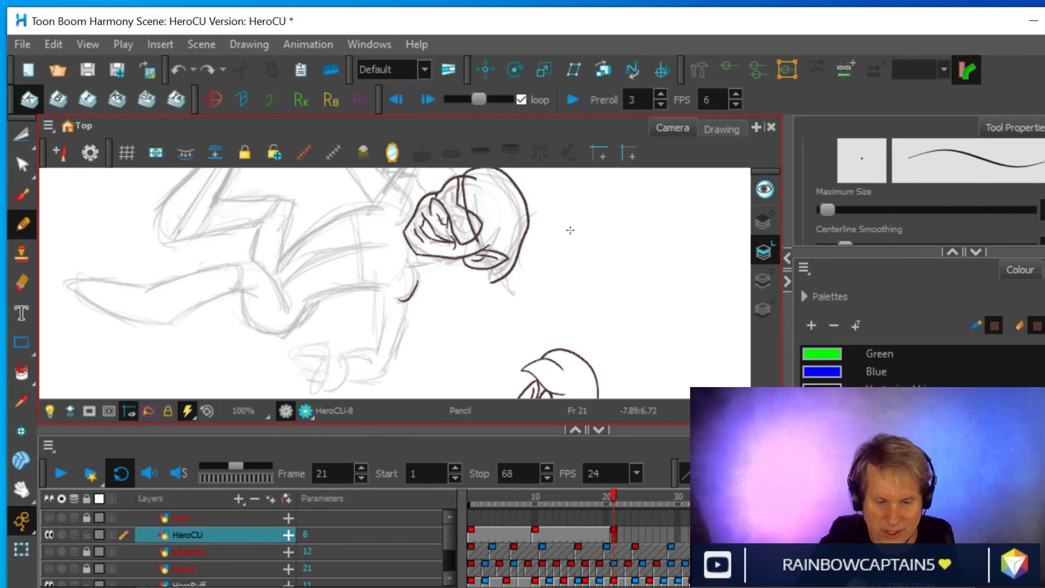
pyautogui.moveTo(597, 243); pyautogui.dragTo(536, 334)
pyautogui.scroll(2, 533, 303)
pyautogui.moveTo(496, 298); pyautogui.dragTo(467, 317)
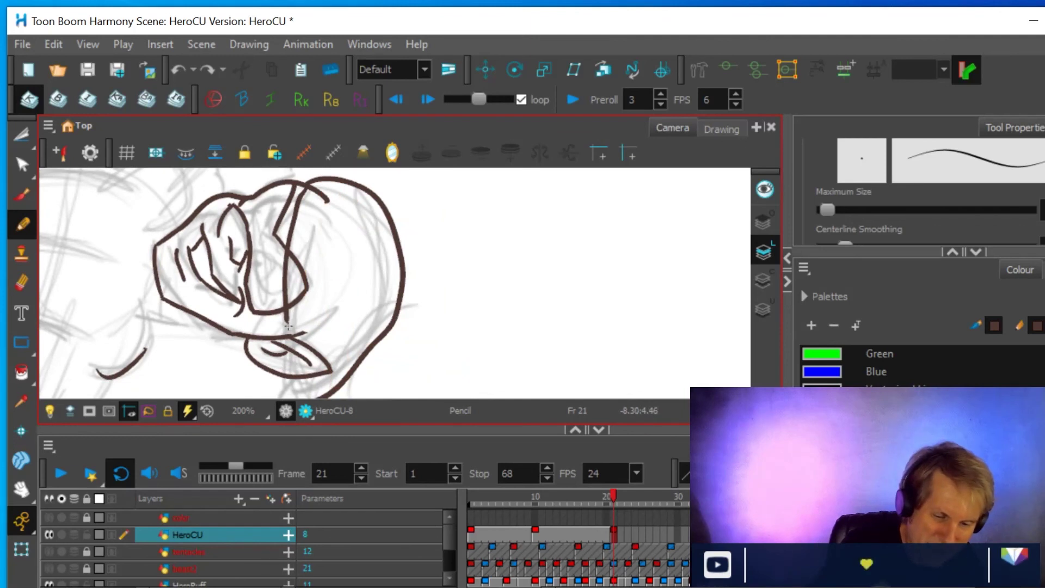
pyautogui.moveTo(292, 340); pyautogui.dragTo(317, 232)
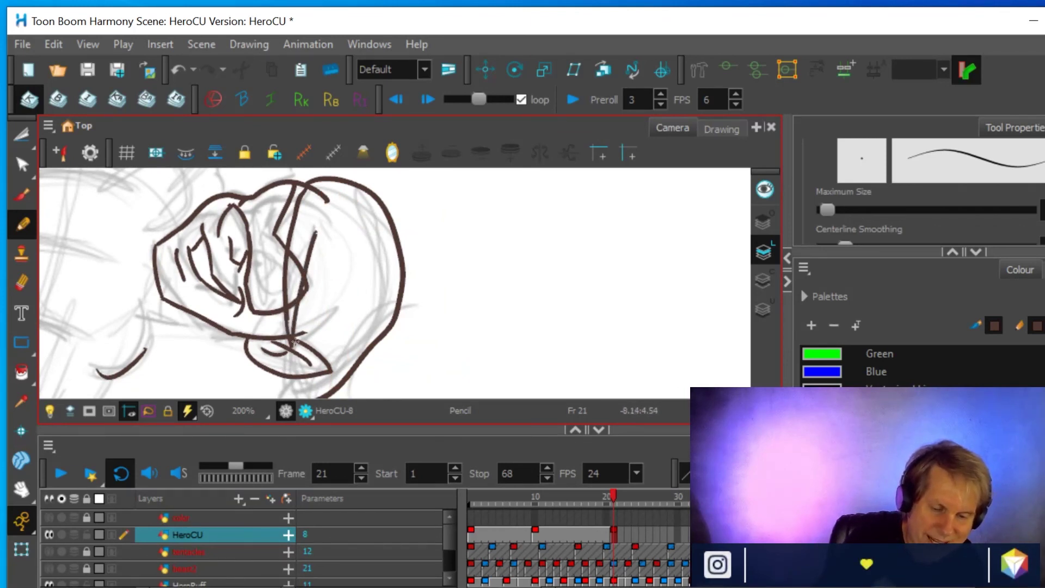
# - Ink two more brown strokes on the lower face, one crossing the pointed beak shape
pyautogui.moveTo(294, 344); pyautogui.dragTo(335, 287)
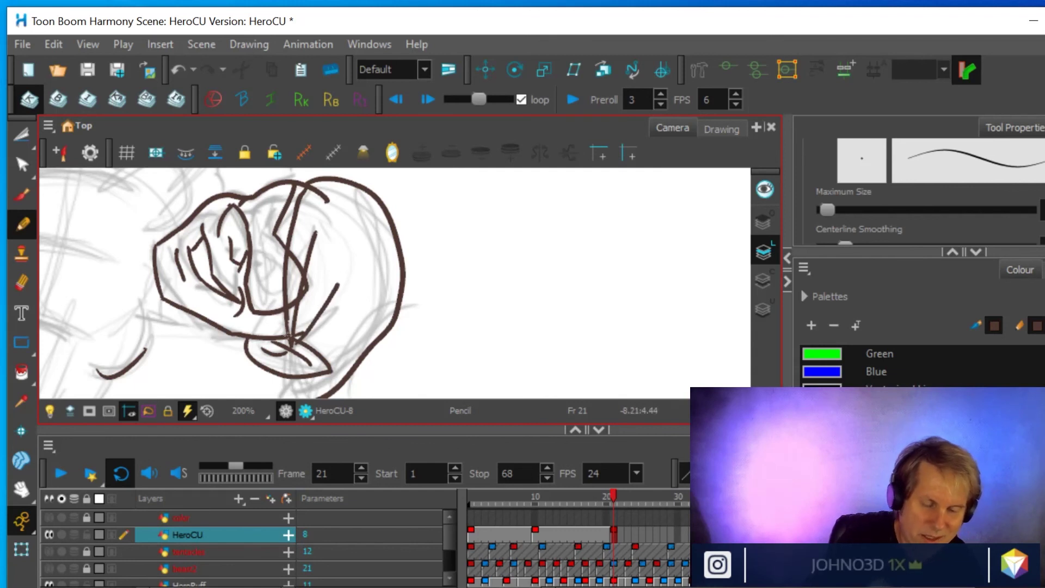
pyautogui.press('space')
pyautogui.moveTo(530, 319)
pyautogui.mouseDown()
pyautogui.moveTo(537, 268)
pyautogui.moveTo(538, 292)
pyautogui.mouseUp()
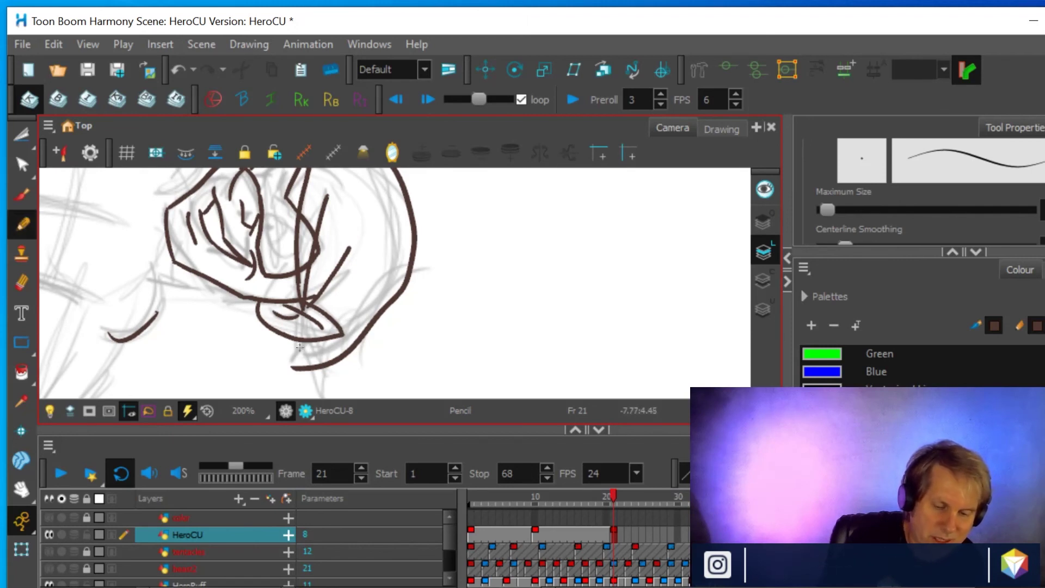
pyautogui.moveTo(297, 358); pyautogui.dragTo(340, 293)
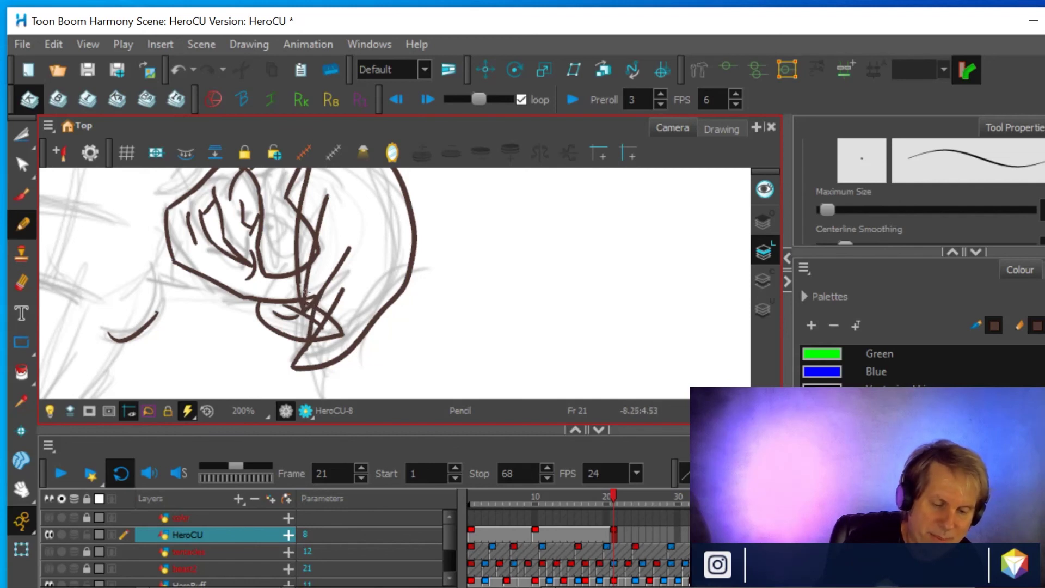
pyautogui.scroll(1, 433, 307)
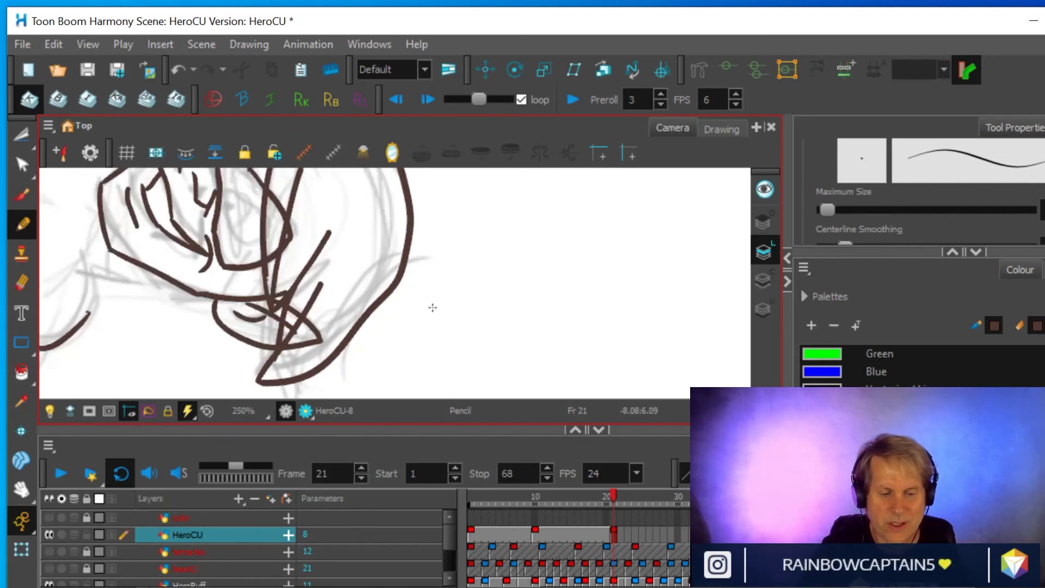
pyautogui.moveTo(531, 301); pyautogui.dragTo(573, 360)
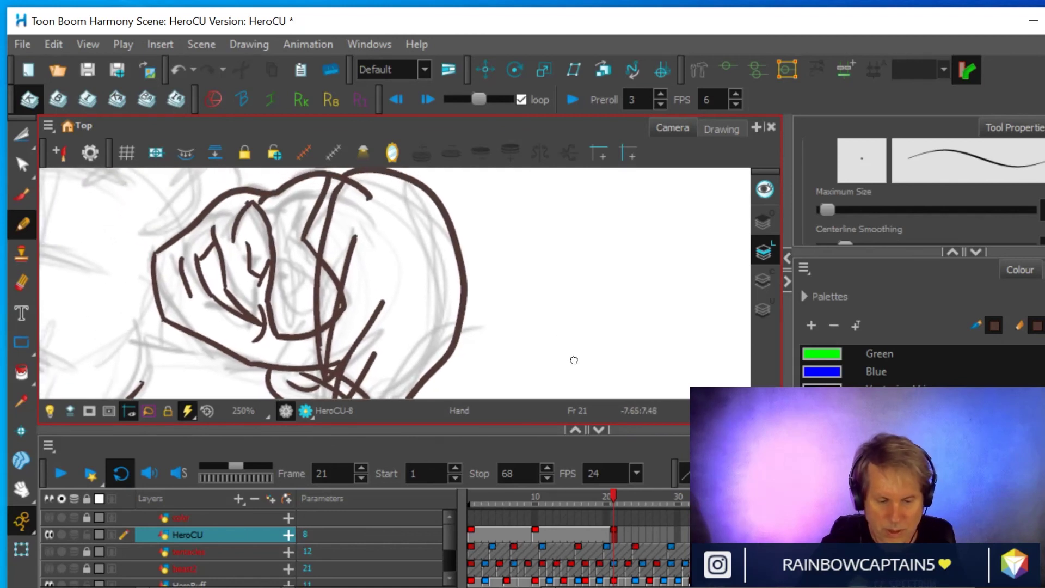
pyautogui.scroll(-1, 563, 289)
pyautogui.moveTo(561, 289); pyautogui.dragTo(550, 324)
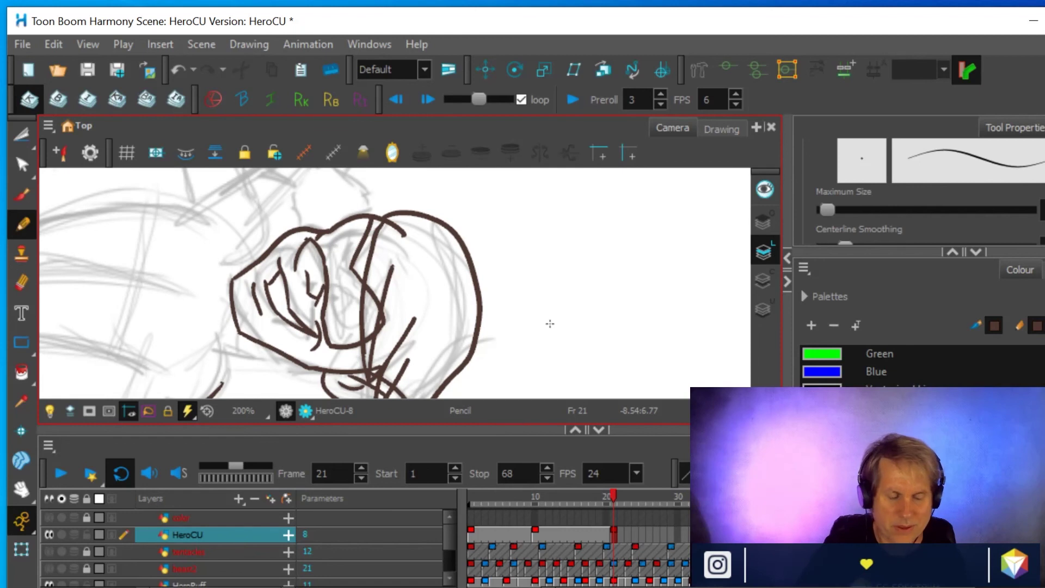
pyautogui.click(20, 136)
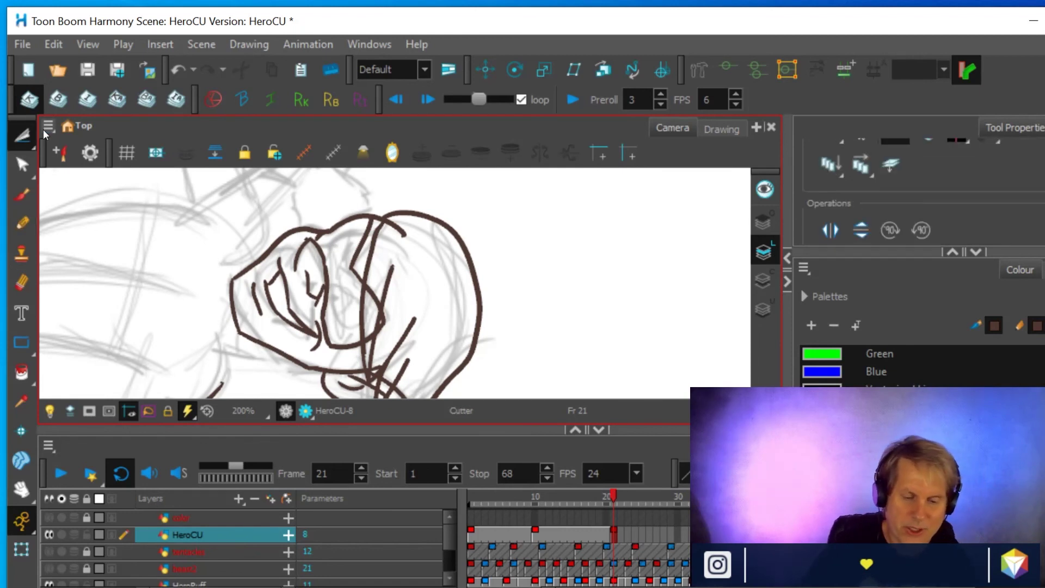
# - Cut off an overshooting stroke segment and a small stray piece near the beak
pyautogui.moveTo(373, 300); pyautogui.dragTo(379, 276)
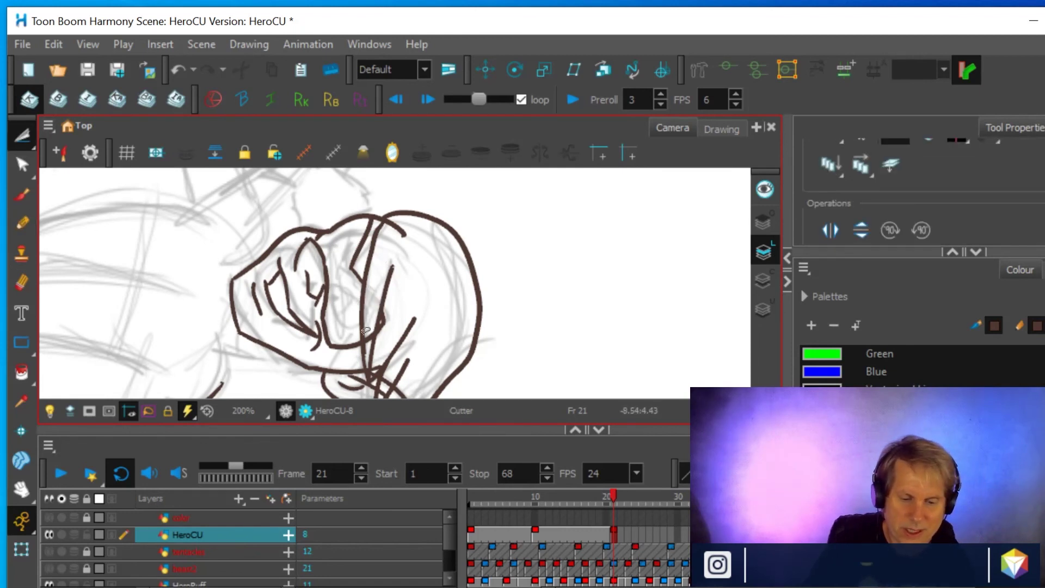
pyautogui.moveTo(371, 325); pyautogui.dragTo(376, 322)
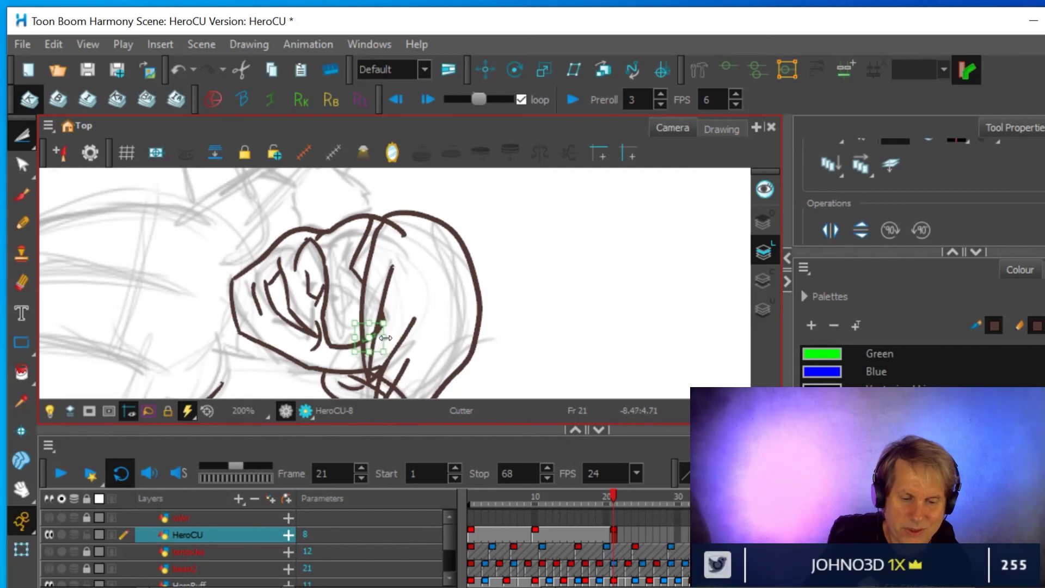
pyautogui.click(434, 339)
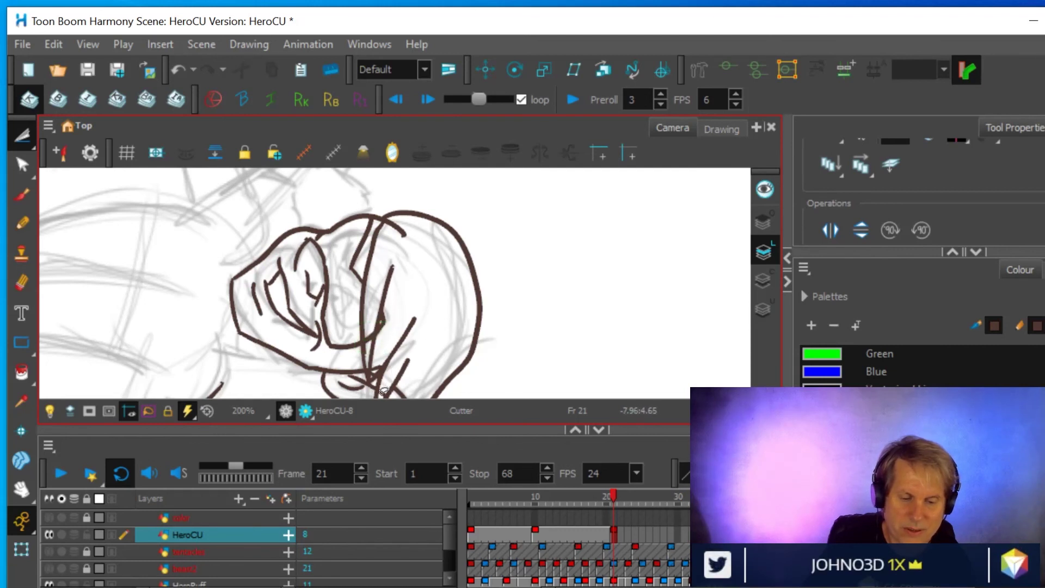
pyautogui.scroll(-2, 401, 357)
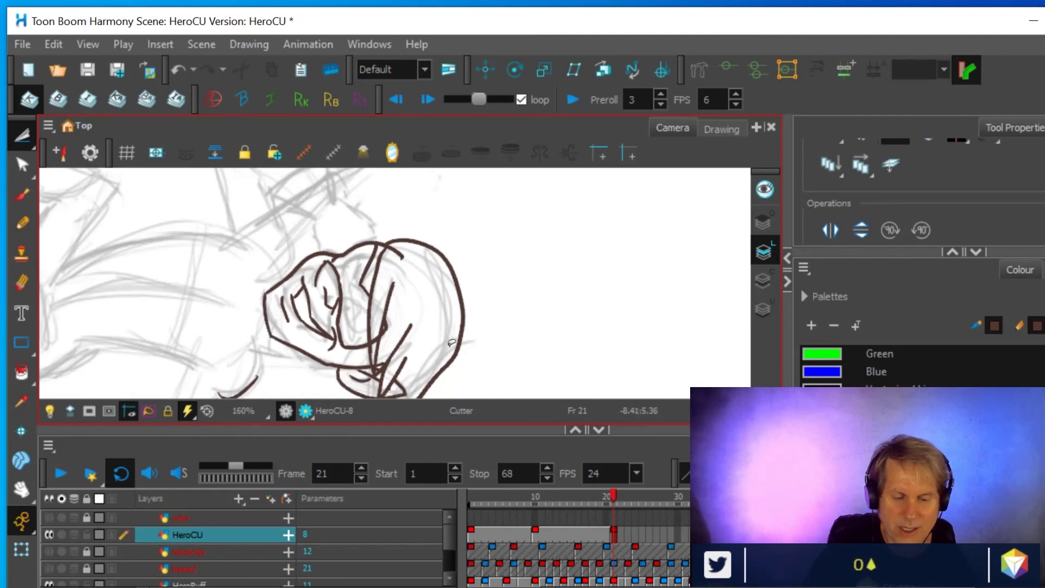
pyautogui.moveTo(456, 317); pyautogui.dragTo(441, 237)
pyautogui.scroll(3, 435, 236)
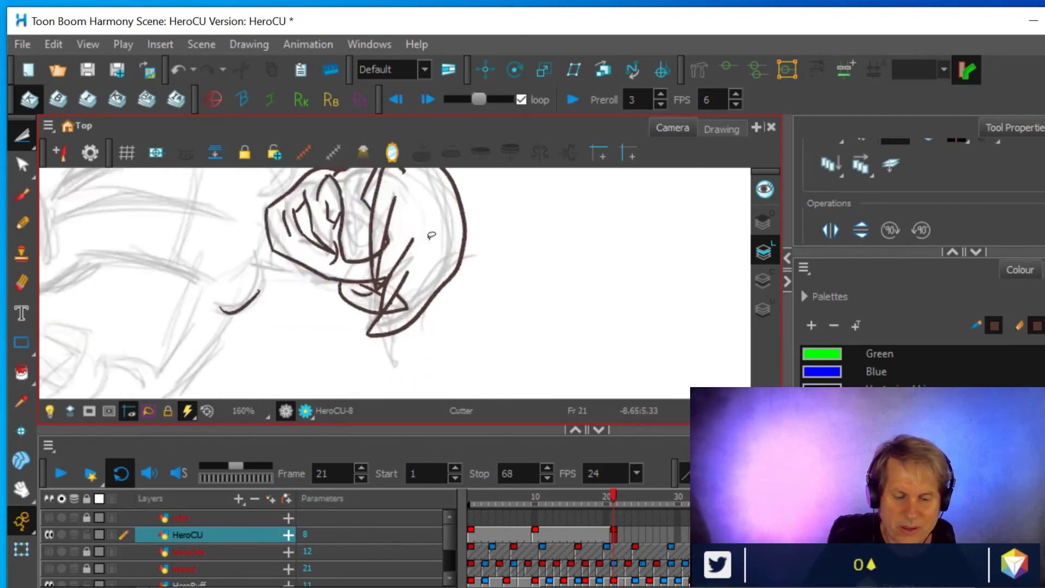
# - Trim the triangle's lower stroke and the remaining overshoots near the beak, deleting the leftover remnant
pyautogui.moveTo(385, 356)
pyautogui.mouseDown()
pyautogui.moveTo(403, 305)
pyautogui.moveTo(390, 328)
pyautogui.moveTo(398, 323)
pyautogui.mouseUp()
pyautogui.moveTo(369, 363)
pyautogui.mouseDown()
pyautogui.moveTo(370, 342)
pyautogui.moveTo(377, 335)
pyautogui.moveTo(391, 350)
pyautogui.moveTo(406, 325)
pyautogui.moveTo(405, 351)
pyautogui.moveTo(386, 336)
pyautogui.mouseUp()
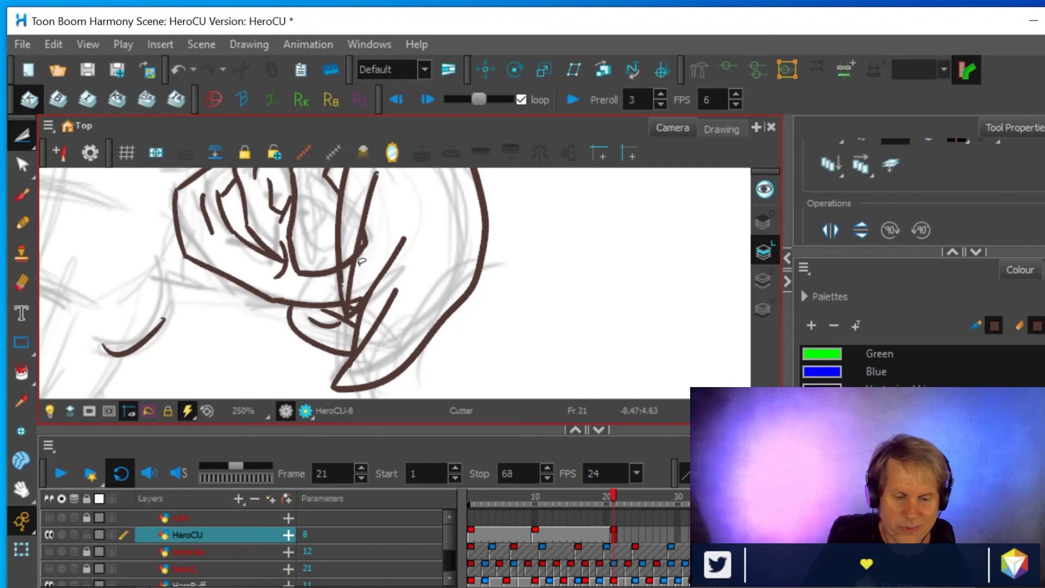
pyautogui.moveTo(372, 219); pyautogui.dragTo(383, 210)
pyautogui.moveTo(367, 246)
pyautogui.mouseDown()
pyautogui.moveTo(377, 215)
pyautogui.moveTo(355, 234)
pyautogui.moveTo(362, 246)
pyautogui.moveTo(382, 220)
pyautogui.moveTo(368, 239)
pyautogui.mouseUp()
pyautogui.press('Delete')
pyautogui.scroll(3, 364, 284)
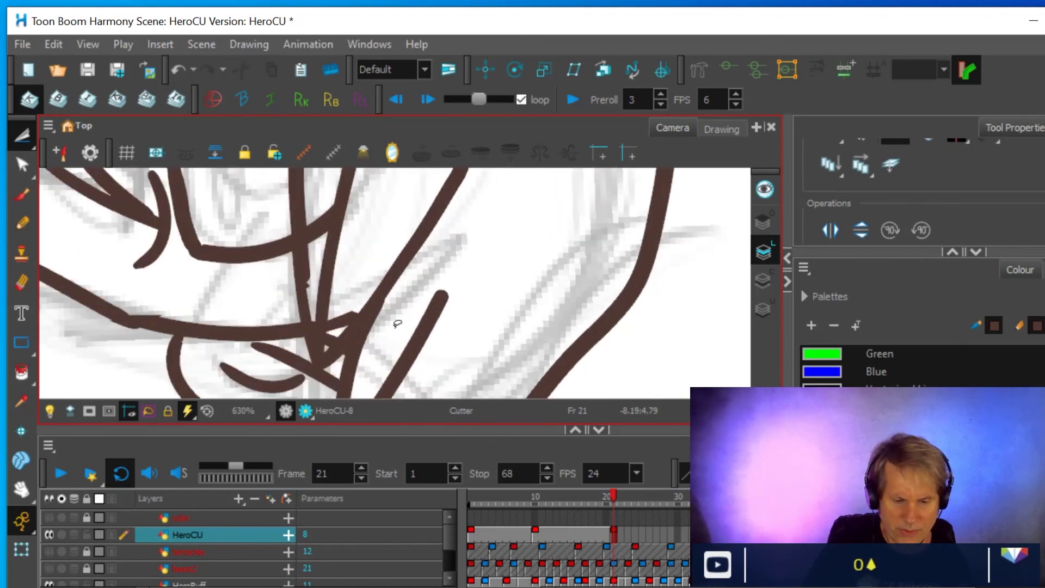
pyautogui.moveTo(487, 331); pyautogui.dragTo(550, 245)
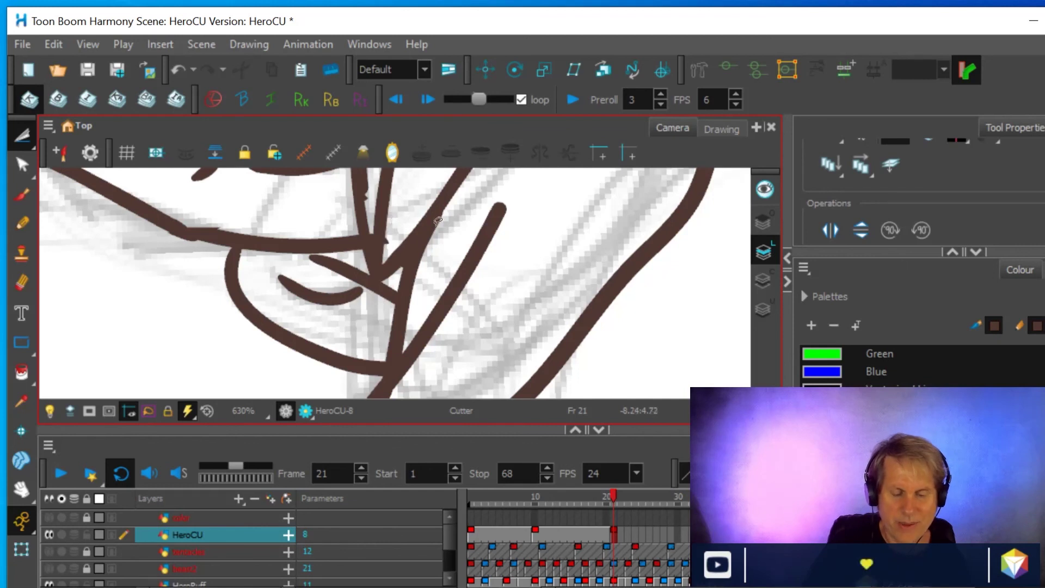
pyautogui.scroll(1, 454, 242)
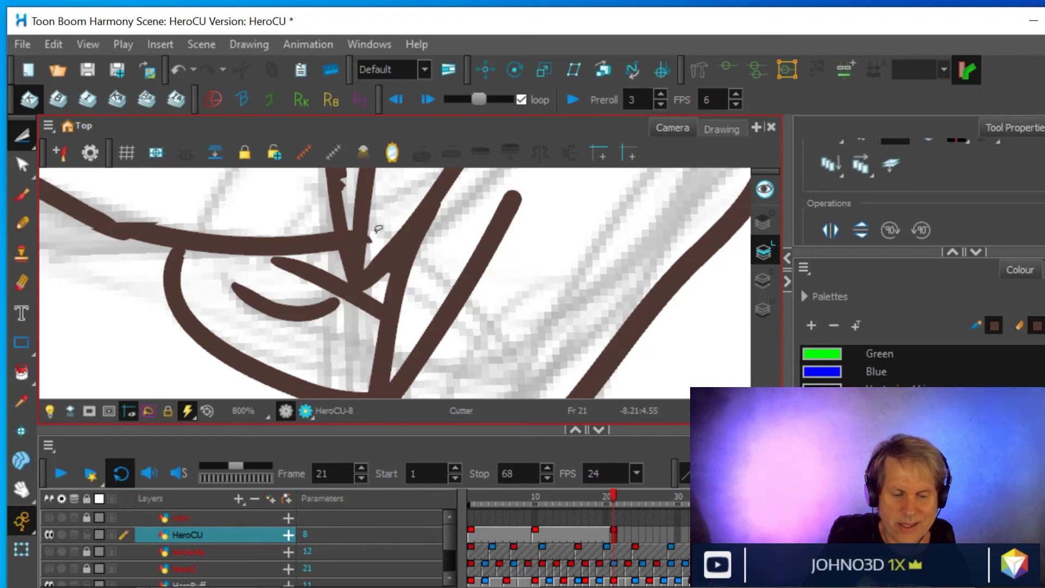
pyautogui.click(23, 282)
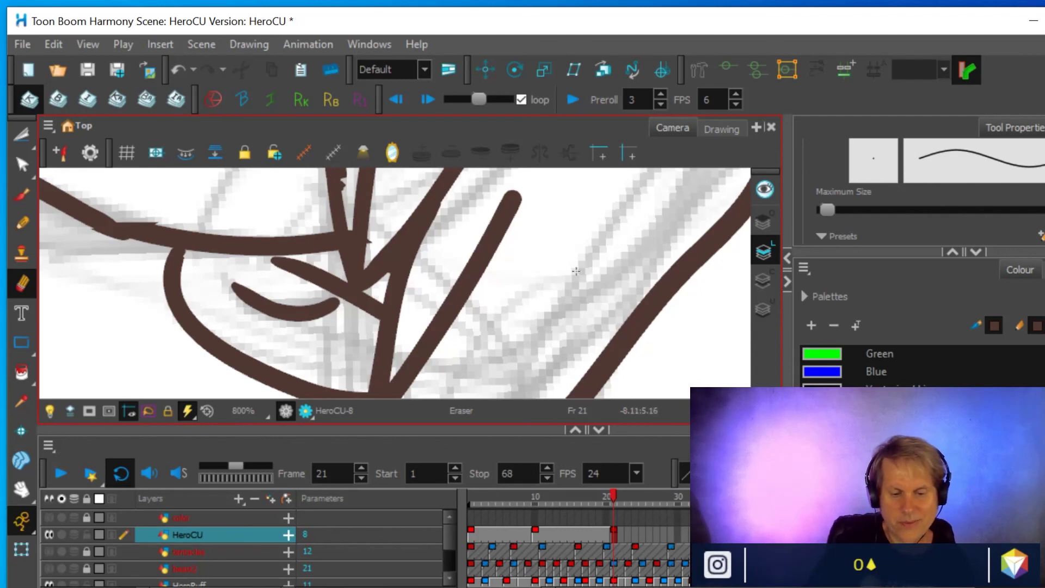
pyautogui.scroll(-1, 551, 267)
pyautogui.moveTo(427, 268)
pyautogui.mouseDown()
pyautogui.moveTo(513, 256)
pyautogui.moveTo(466, 308)
pyautogui.moveTo(531, 234)
pyautogui.moveTo(446, 276)
pyautogui.moveTo(457, 226)
pyautogui.mouseUp()
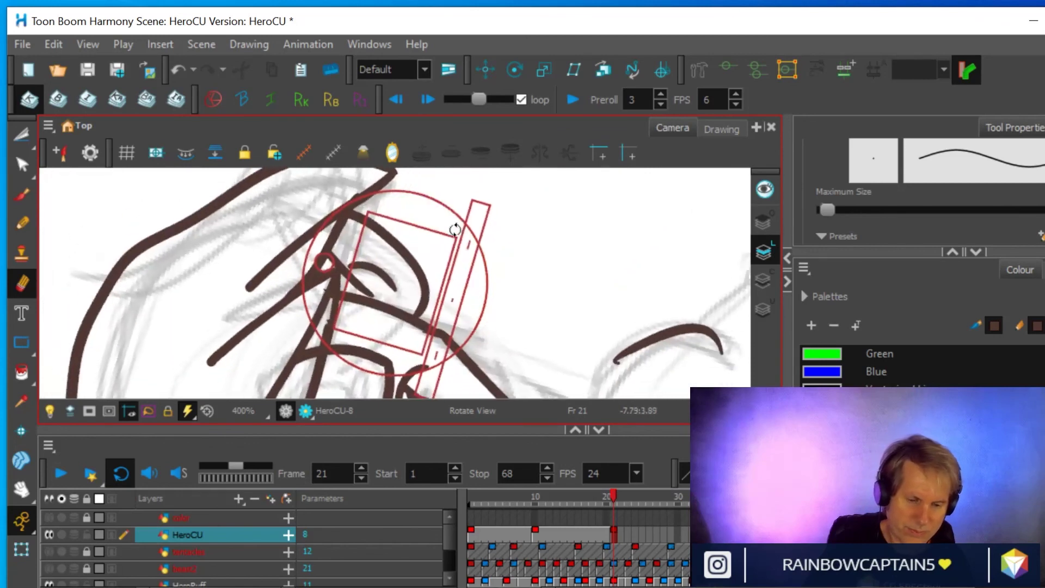
pyautogui.scroll(1, 416, 311)
pyautogui.scroll(1, 416, 310)
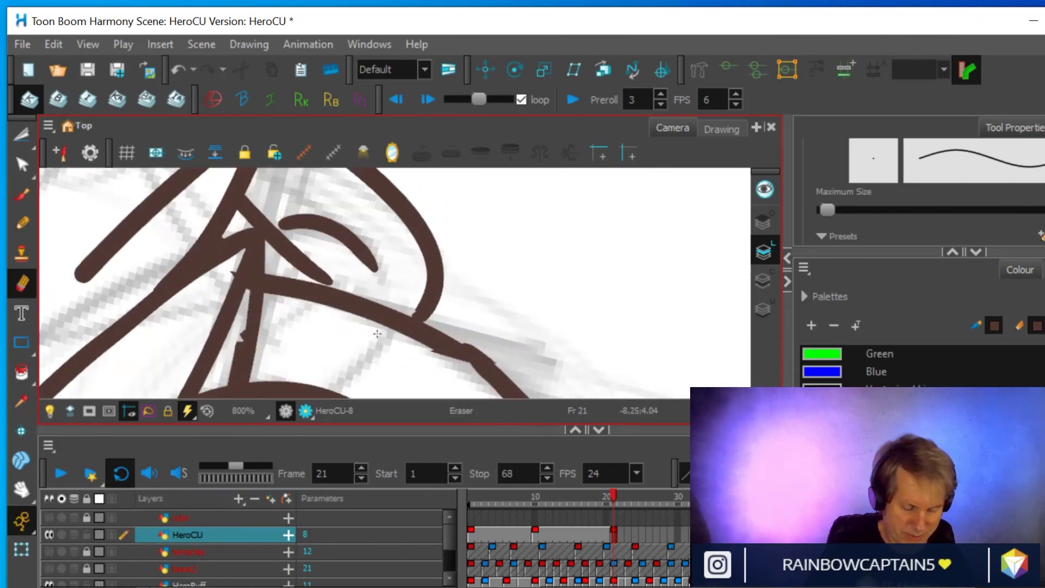
pyautogui.moveTo(380, 331); pyautogui.dragTo(472, 269)
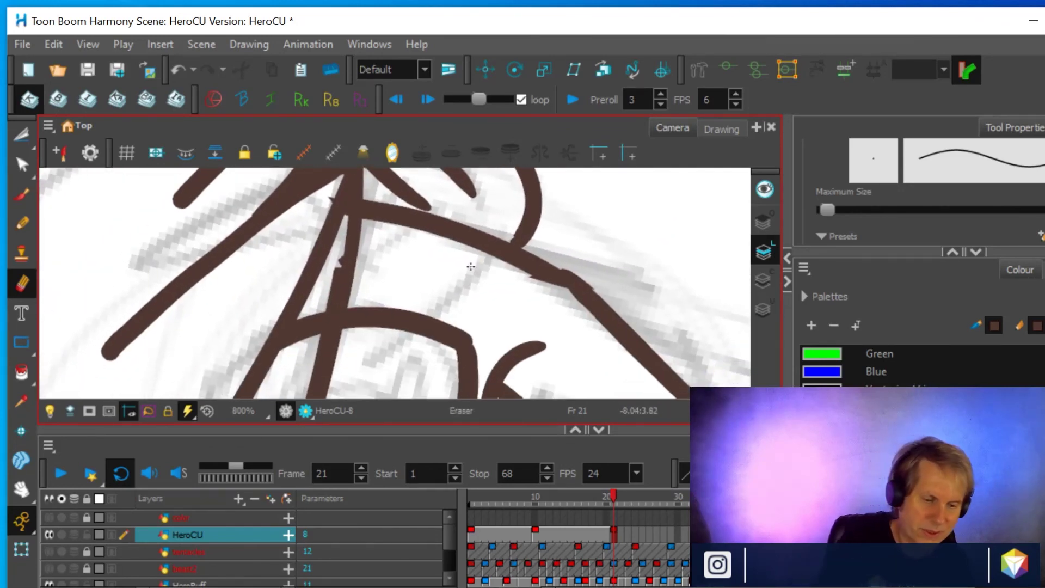
pyautogui.click(21, 164)
pyautogui.click(340, 287)
pyautogui.moveTo(343, 267); pyautogui.dragTo(353, 177)
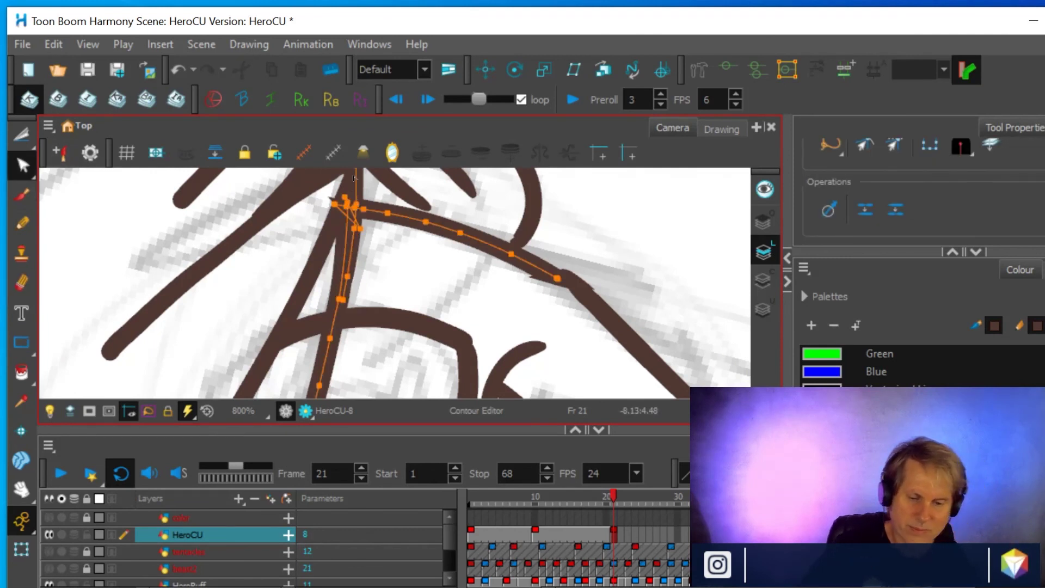
pyautogui.scroll(-4, 407, 190)
pyautogui.moveTo(520, 265)
pyautogui.mouseDown()
pyautogui.moveTo(458, 313)
pyautogui.moveTo(377, 320)
pyautogui.moveTo(398, 314)
pyautogui.mouseUp()
pyautogui.scroll(-2, 508, 292)
pyautogui.scroll(2, 507, 292)
pyautogui.scroll(-2, 534, 290)
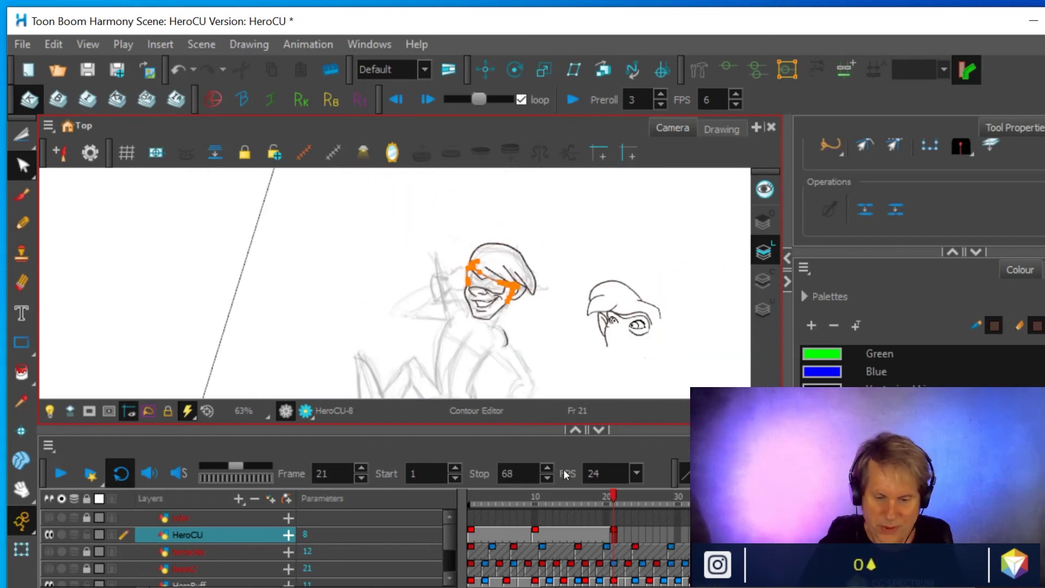
pyautogui.moveTo(611, 495)
pyautogui.mouseDown()
pyautogui.moveTo(595, 496)
pyautogui.moveTo(631, 495)
pyautogui.moveTo(602, 497)
pyautogui.moveTo(613, 496)
pyautogui.mouseUp()
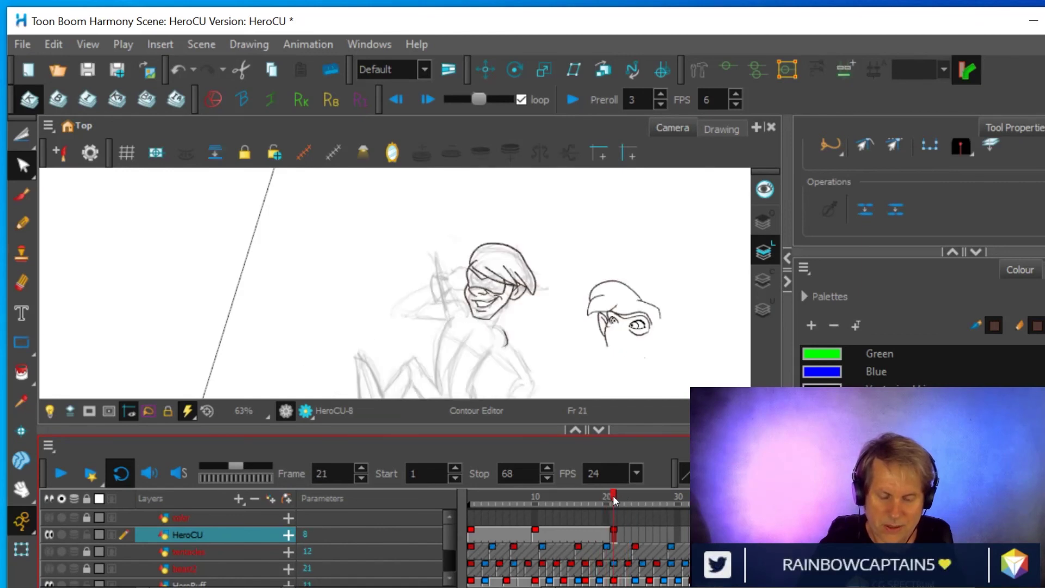
pyautogui.scroll(3, 544, 315)
pyautogui.moveTo(557, 283)
pyautogui.mouseDown()
pyautogui.moveTo(419, 334)
pyautogui.moveTo(355, 324)
pyautogui.mouseUp()
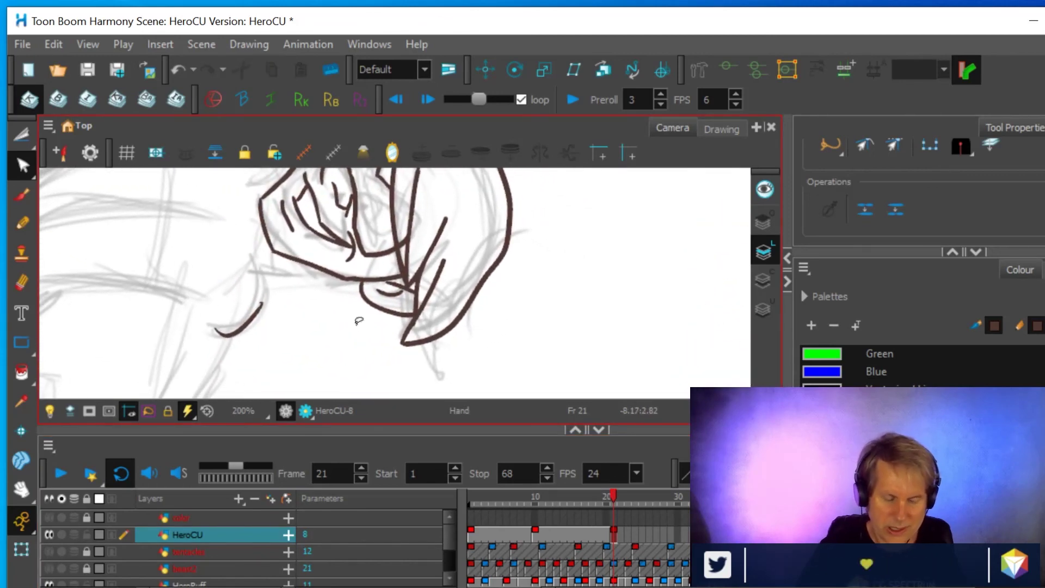
# - Draw two new brown lines side by side below the beak
pyautogui.click(22, 223)
pyautogui.moveTo(439, 376)
pyautogui.mouseDown()
pyautogui.moveTo(417, 344)
pyautogui.moveTo(403, 288)
pyautogui.mouseUp()
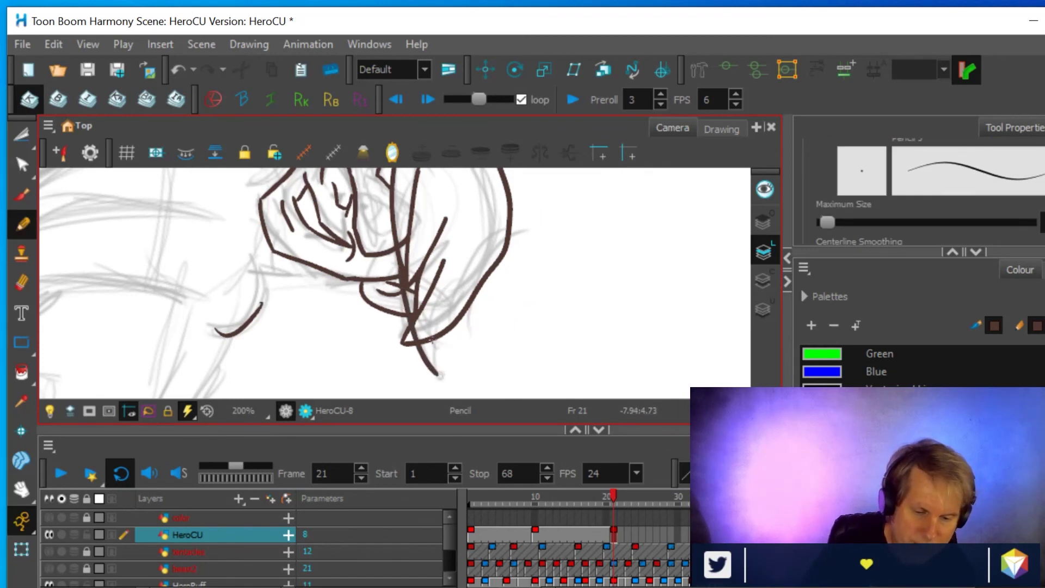
pyautogui.moveTo(436, 369); pyautogui.dragTo(449, 302)
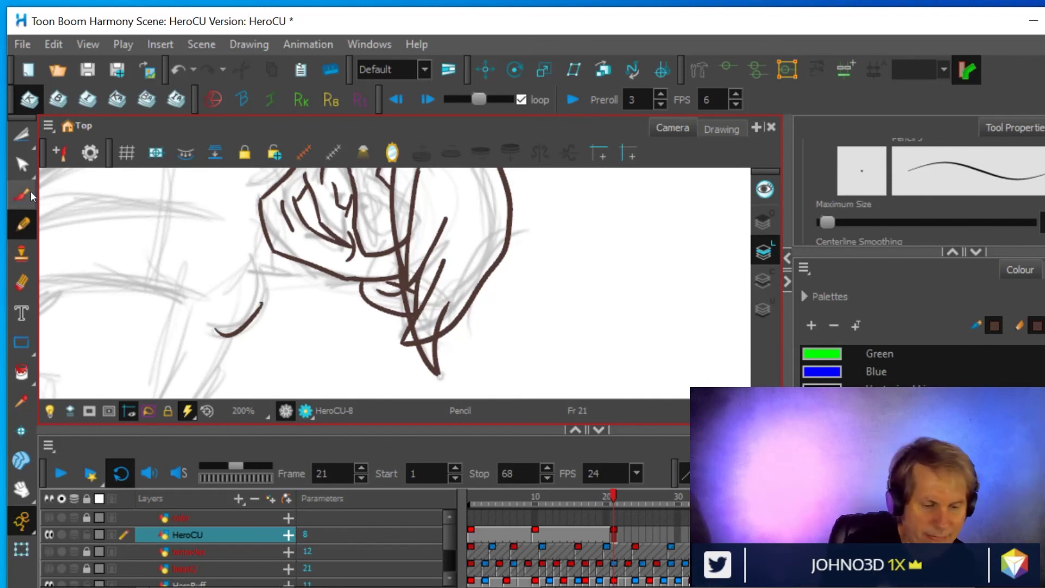
# - Erase stray bits and leftover marks of the dark line around the beak and jaw
pyautogui.click(23, 282)
pyautogui.moveTo(441, 268)
pyautogui.mouseDown()
pyautogui.moveTo(445, 255)
pyautogui.moveTo(417, 323)
pyautogui.moveTo(422, 278)
pyautogui.mouseUp()
pyautogui.moveTo(400, 329)
pyautogui.mouseDown()
pyautogui.moveTo(402, 351)
pyautogui.moveTo(405, 336)
pyautogui.mouseUp()
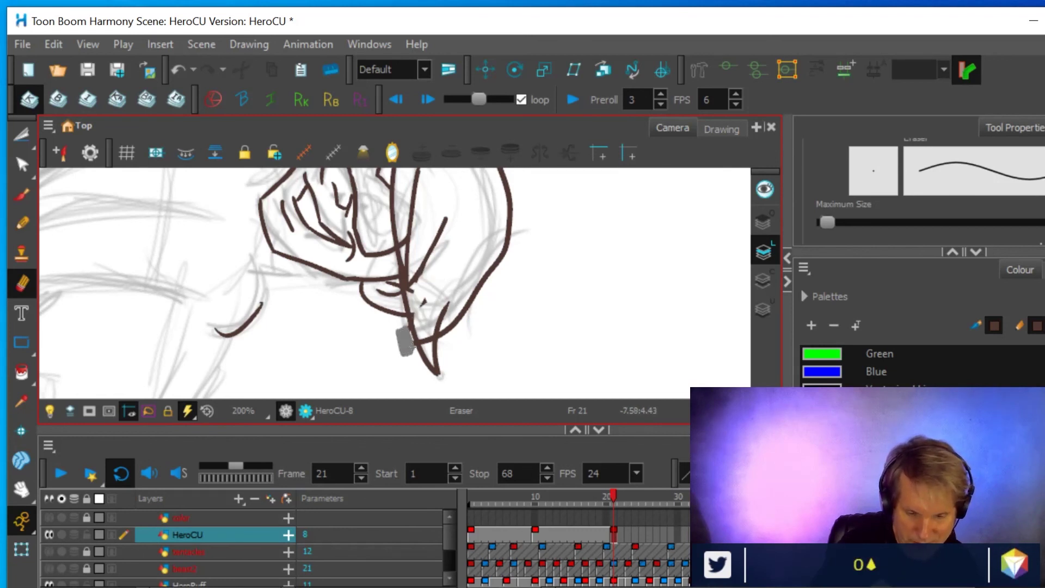
pyautogui.moveTo(408, 345); pyautogui.dragTo(407, 342)
pyautogui.moveTo(422, 319); pyautogui.dragTo(423, 303)
pyautogui.moveTo(422, 322)
pyautogui.mouseDown()
pyautogui.moveTo(423, 342)
pyautogui.moveTo(430, 310)
pyautogui.mouseUp()
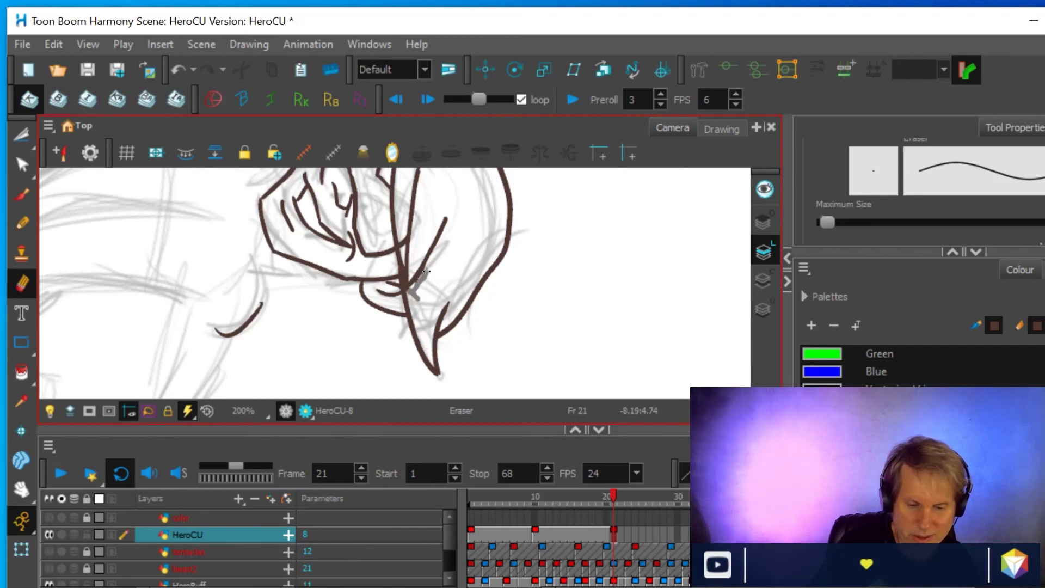
pyautogui.moveTo(429, 262); pyautogui.dragTo(431, 260)
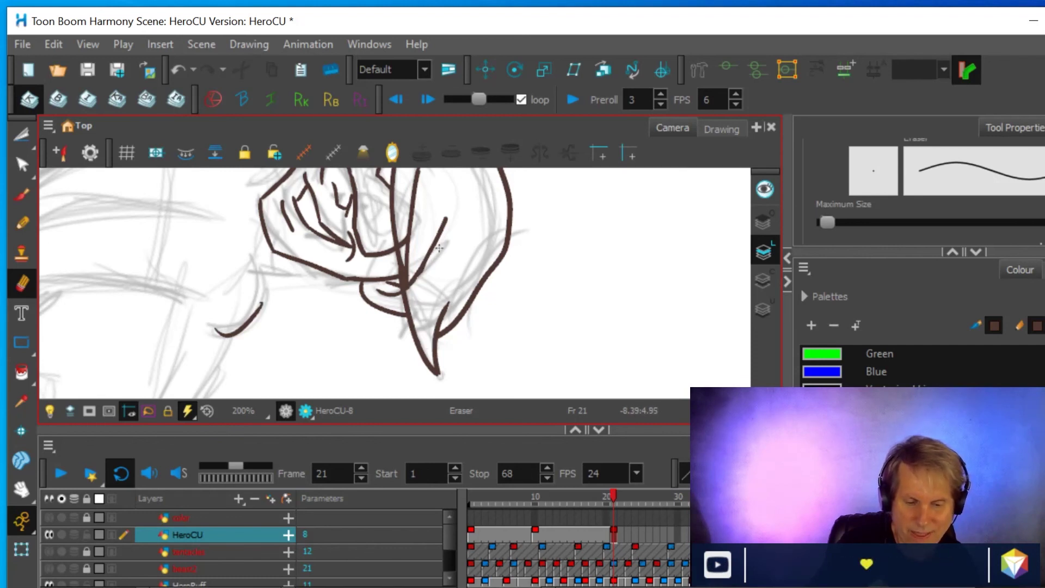
pyautogui.moveTo(436, 250); pyautogui.dragTo(440, 234)
# - Erase part of the dark ink line in the hero's hair
pyautogui.scroll(-2, 489, 242)
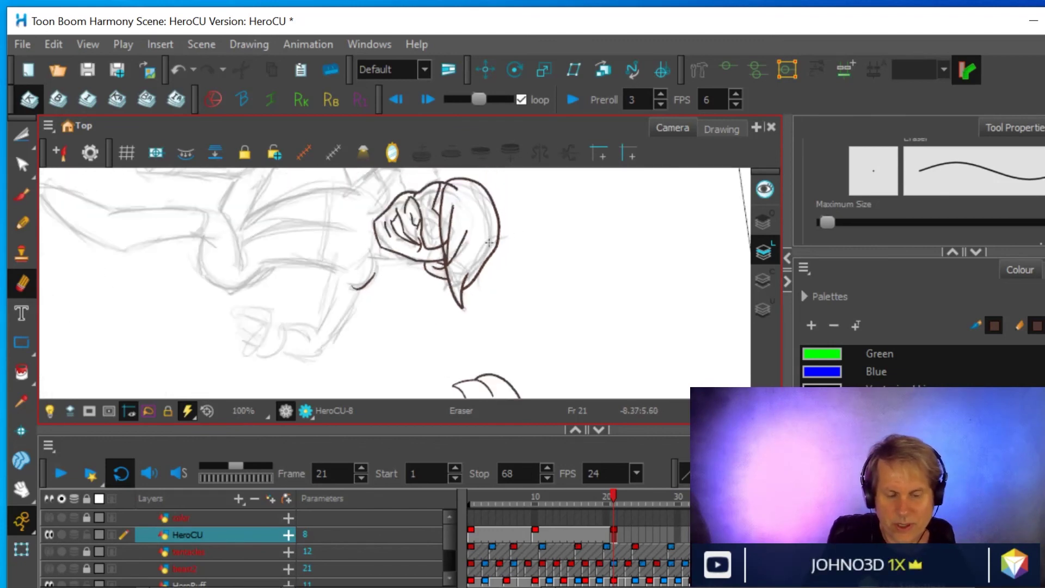
pyautogui.scroll(4, 489, 242)
pyautogui.moveTo(508, 233)
pyautogui.mouseDown()
pyautogui.moveTo(511, 317)
pyautogui.moveTo(509, 259)
pyautogui.mouseUp()
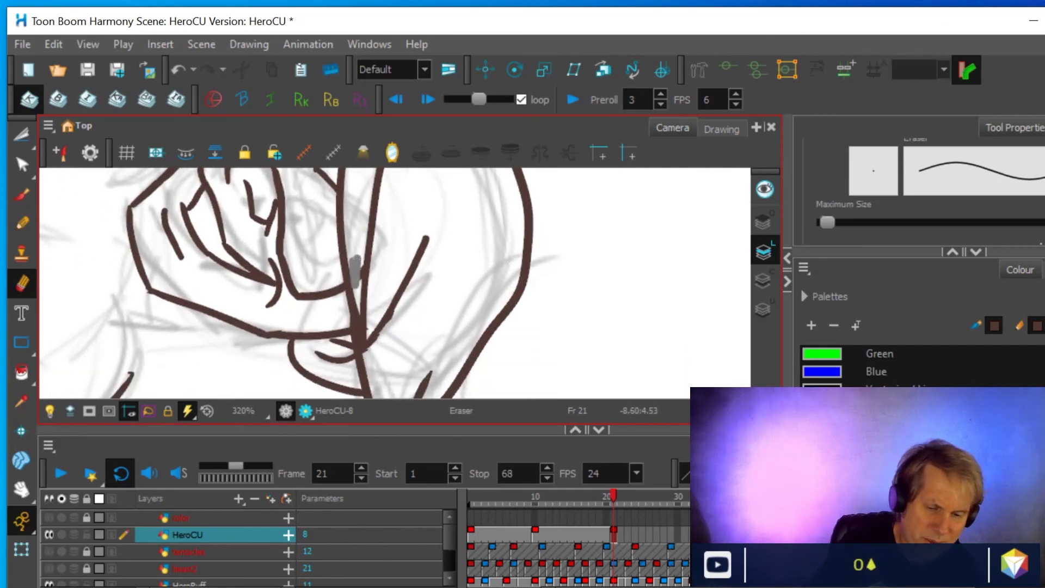
pyautogui.moveTo(359, 271); pyautogui.dragTo(359, 262)
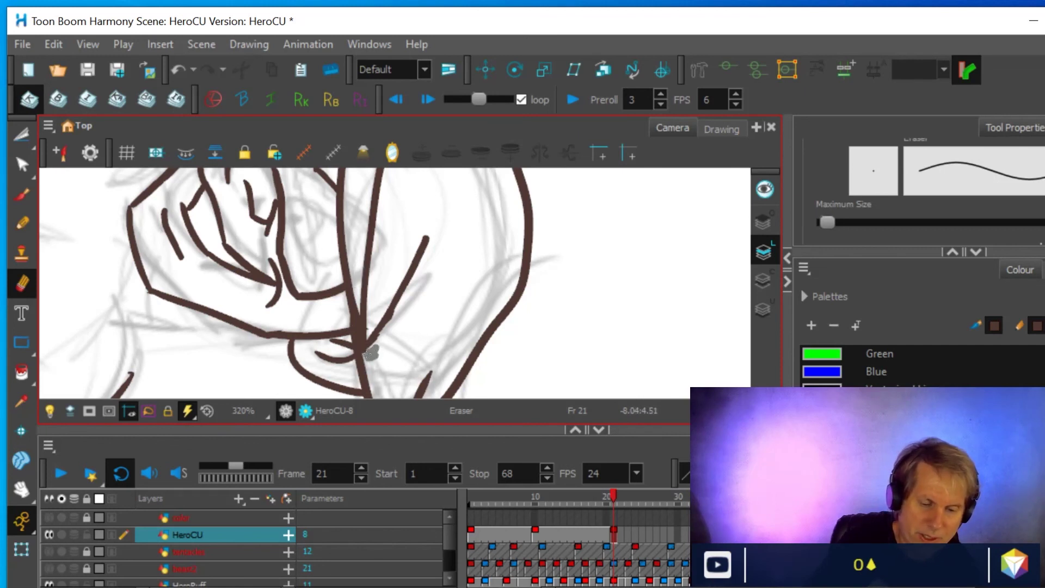
pyautogui.moveTo(378, 341); pyautogui.dragTo(398, 310)
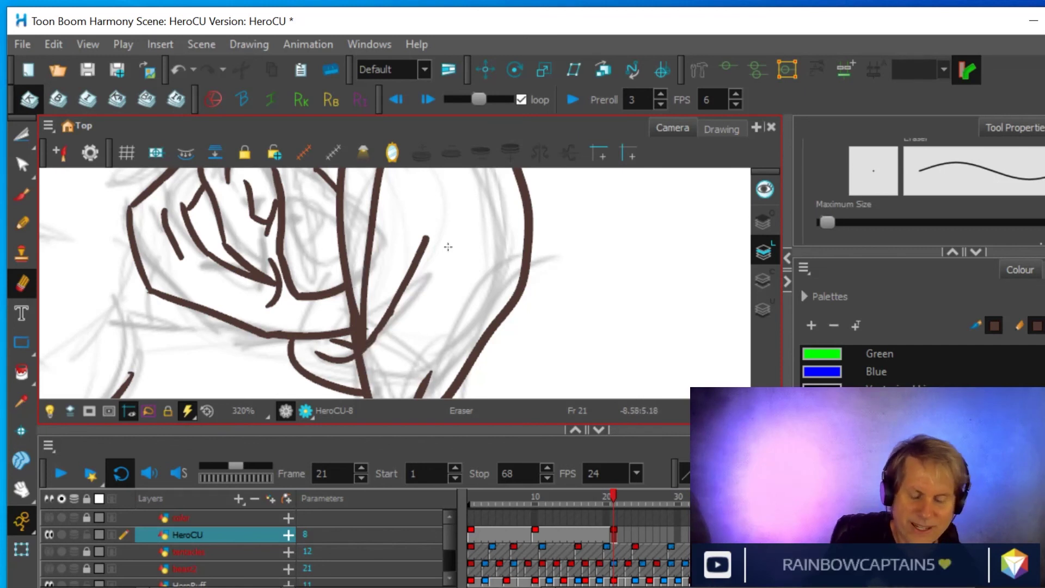
# - Tilt and pan the view to frame both heads, then Cutter-lasso the stray stroke near the chin
pyautogui.scroll(-4, 469, 248)
pyautogui.scroll(2, 469, 248)
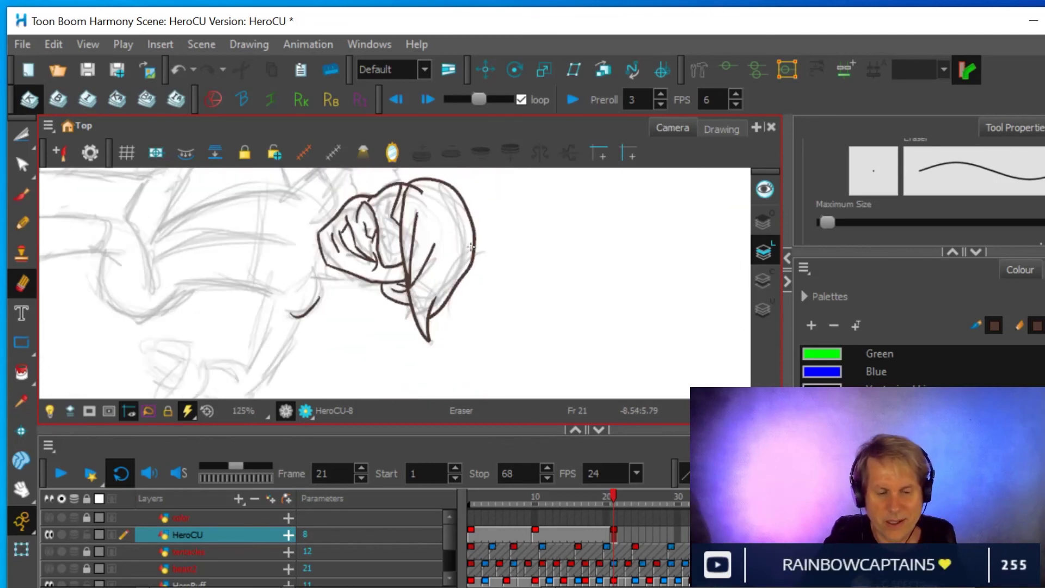
pyautogui.moveTo(538, 250)
pyautogui.mouseDown()
pyautogui.moveTo(543, 317)
pyautogui.moveTo(482, 311)
pyautogui.moveTo(596, 217)
pyautogui.moveTo(487, 305)
pyautogui.mouseUp()
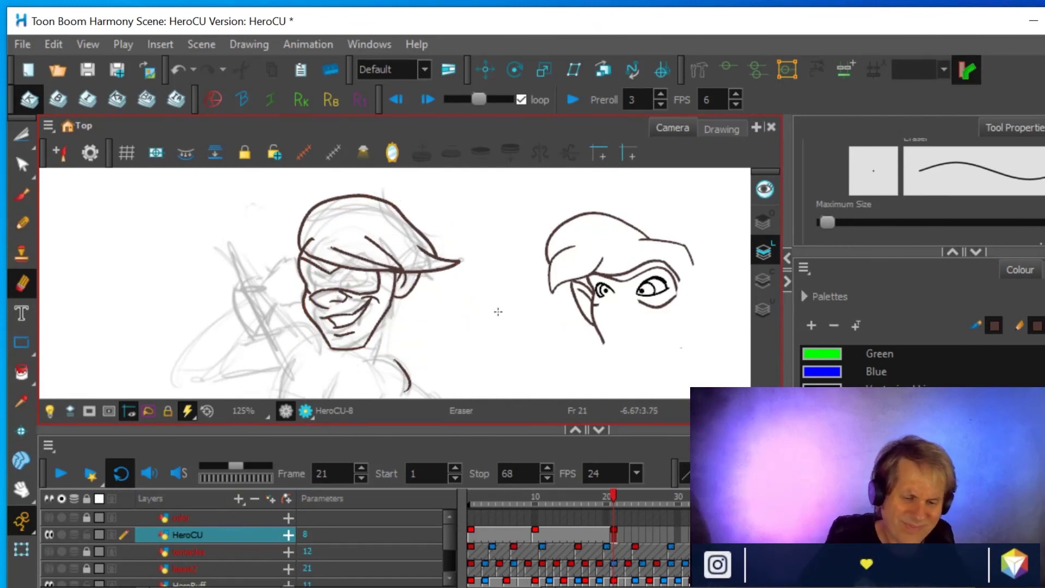
pyautogui.scroll(-1, 498, 311)
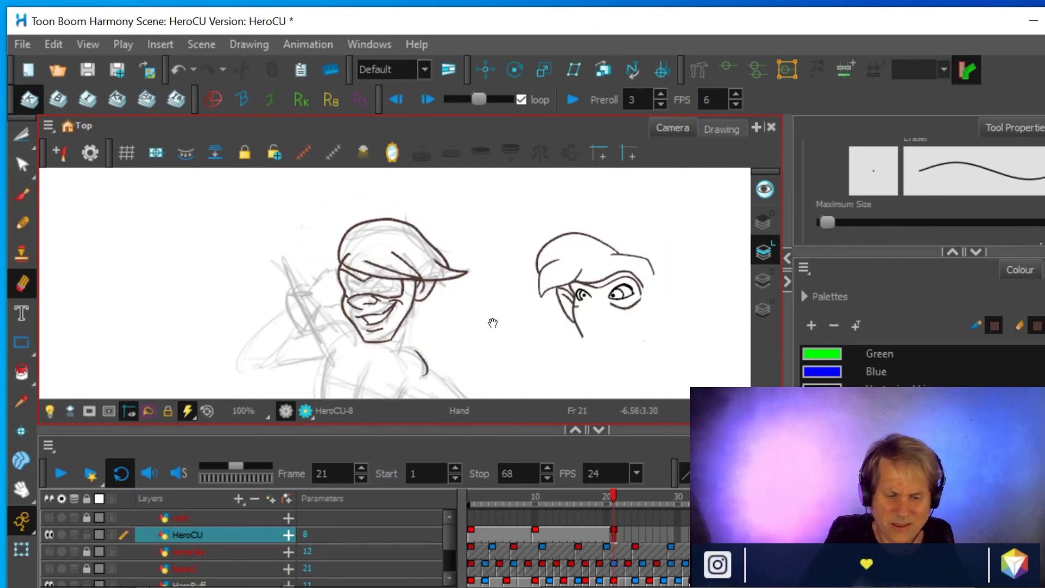
pyautogui.moveTo(490, 319); pyautogui.dragTo(478, 289)
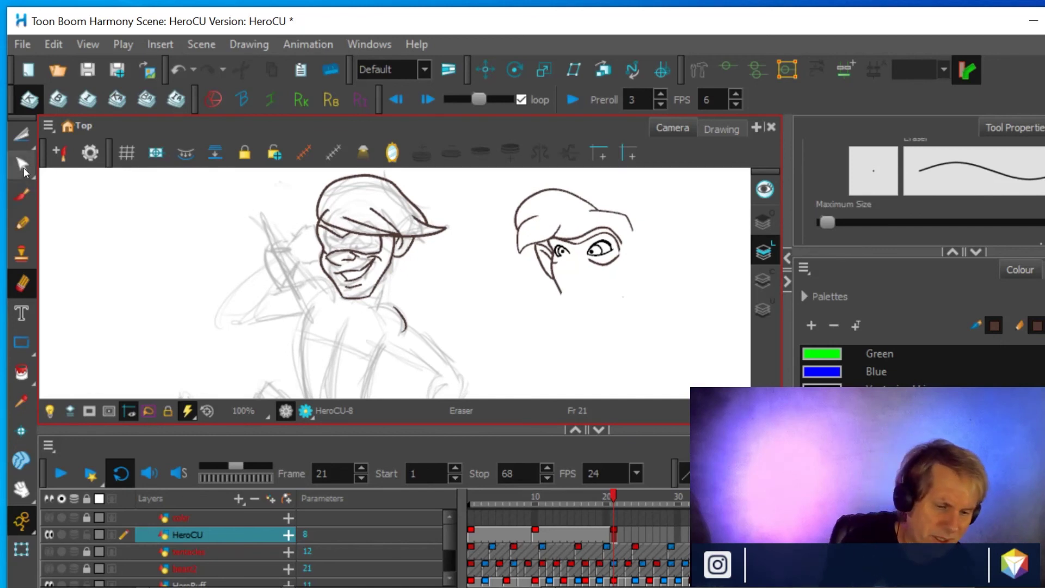
pyautogui.click(22, 134)
pyautogui.moveTo(391, 337)
pyautogui.mouseDown()
pyautogui.moveTo(389, 297)
pyautogui.moveTo(419, 315)
pyautogui.moveTo(390, 340)
pyautogui.mouseUp()
# - Delete the lassoed chin stroke and zoom and tilt the view onto the raised hand area
pyautogui.press('Delete')
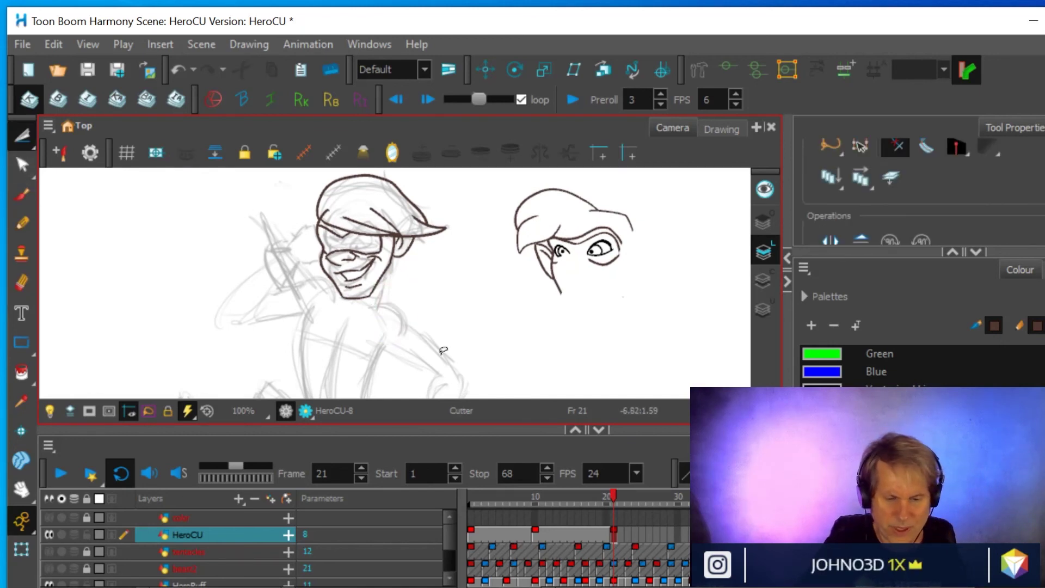
pyautogui.moveTo(318, 300); pyautogui.dragTo(236, 324)
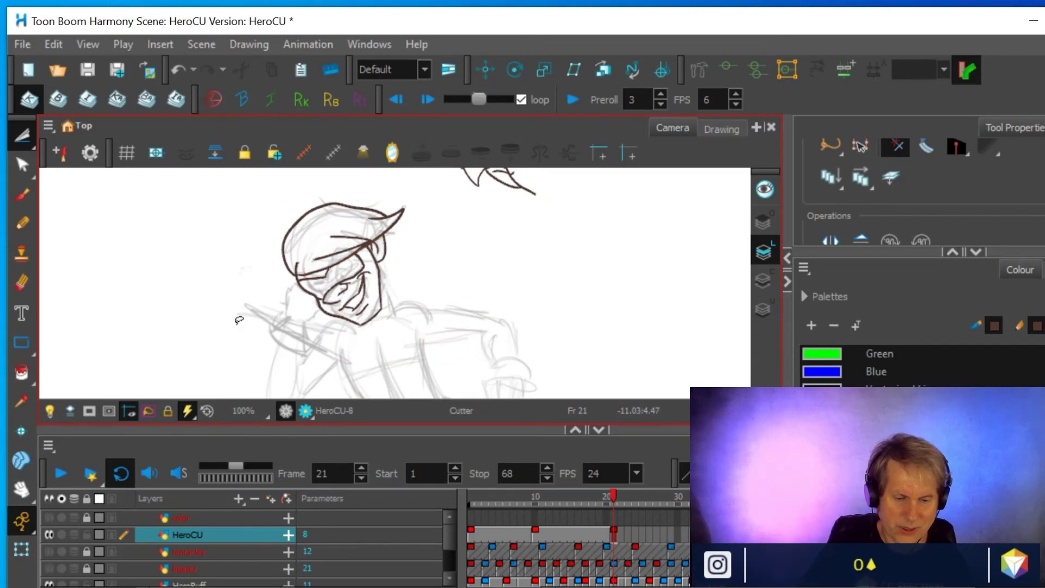
pyautogui.click(22, 223)
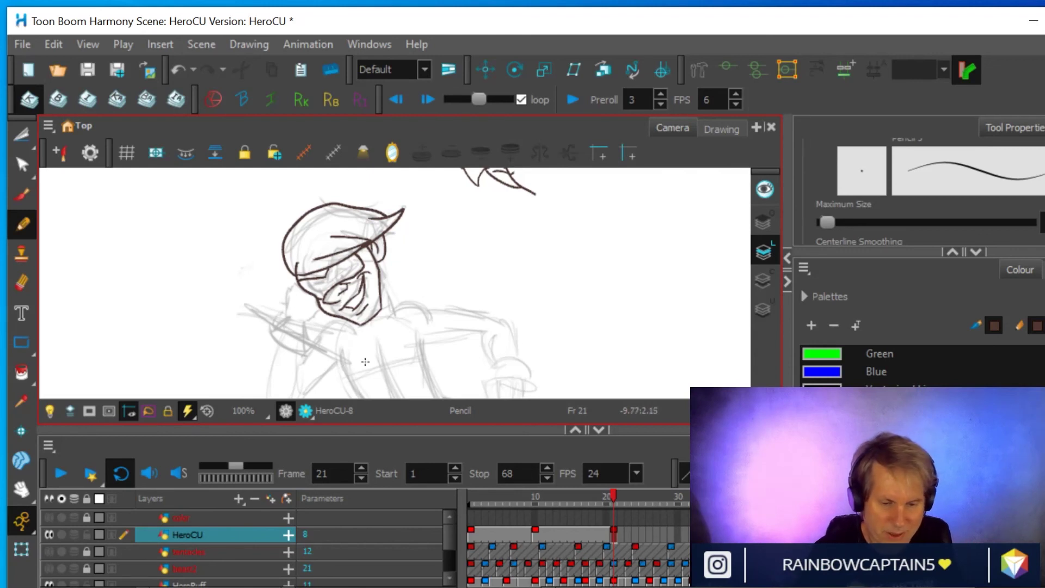
pyautogui.scroll(5, 349, 366)
pyautogui.press('space')
pyautogui.moveTo(510, 316); pyautogui.dragTo(638, 285)
pyautogui.moveTo(553, 327)
pyautogui.mouseDown()
pyautogui.moveTo(443, 345)
pyautogui.moveTo(559, 300)
pyautogui.moveTo(526, 358)
pyautogui.mouseUp()
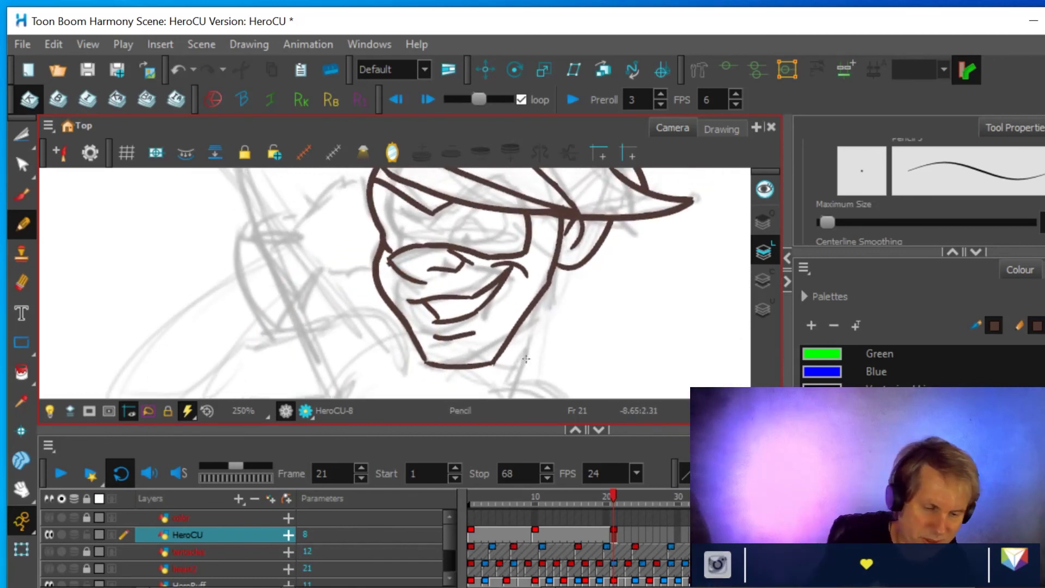
# - Ink the raised hand beside the face: its curved side, top edge, and a line joining the face
pyautogui.hotkey('alt', 'e')
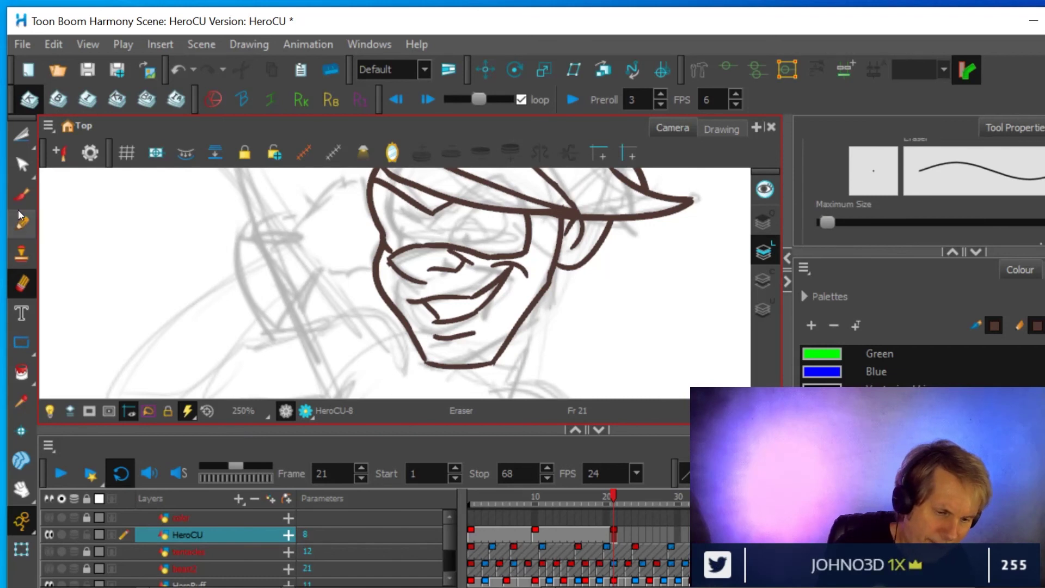
pyautogui.hotkey('alt', 'p')
pyautogui.moveTo(276, 328)
pyautogui.mouseDown()
pyautogui.moveTo(249, 295)
pyautogui.moveTo(242, 229)
pyautogui.mouseUp()
pyautogui.moveTo(276, 329); pyautogui.dragTo(321, 272)
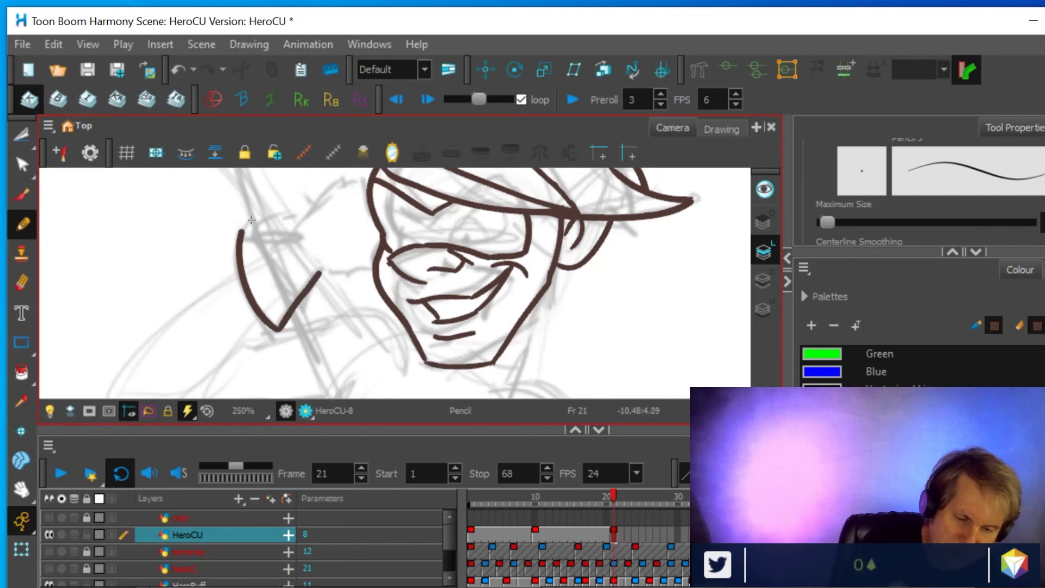
pyautogui.moveTo(241, 231)
pyautogui.mouseDown()
pyautogui.moveTo(296, 234)
pyautogui.moveTo(334, 178)
pyautogui.moveTo(341, 188)
pyautogui.moveTo(371, 175)
pyautogui.mouseUp()
pyautogui.moveTo(318, 273); pyautogui.dragTo(374, 270)
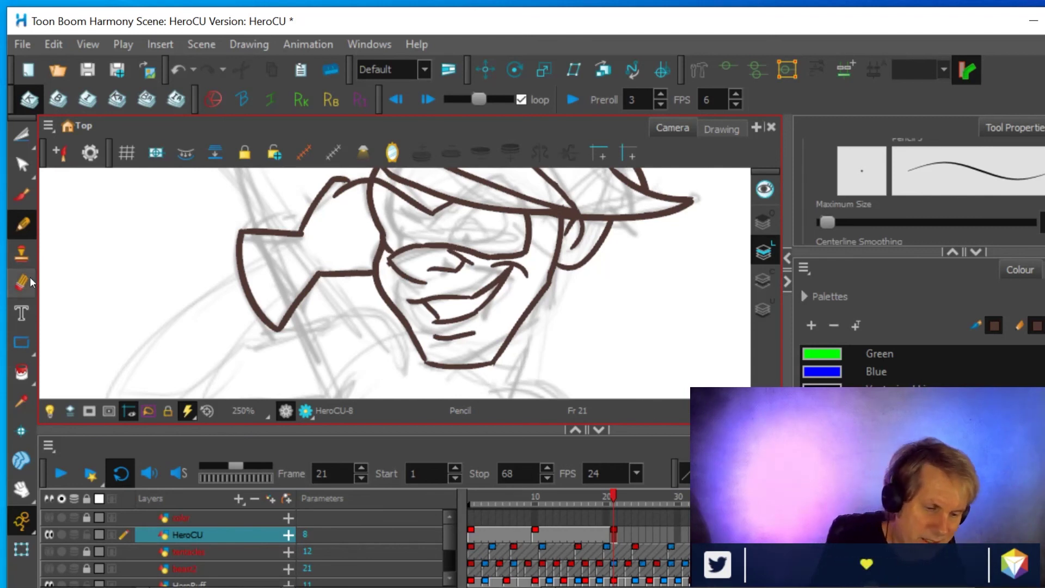
# - Ink the forearm below the hand with two lines extended up-right plus an inner arm line
pyautogui.hotkey('alt', 'e')
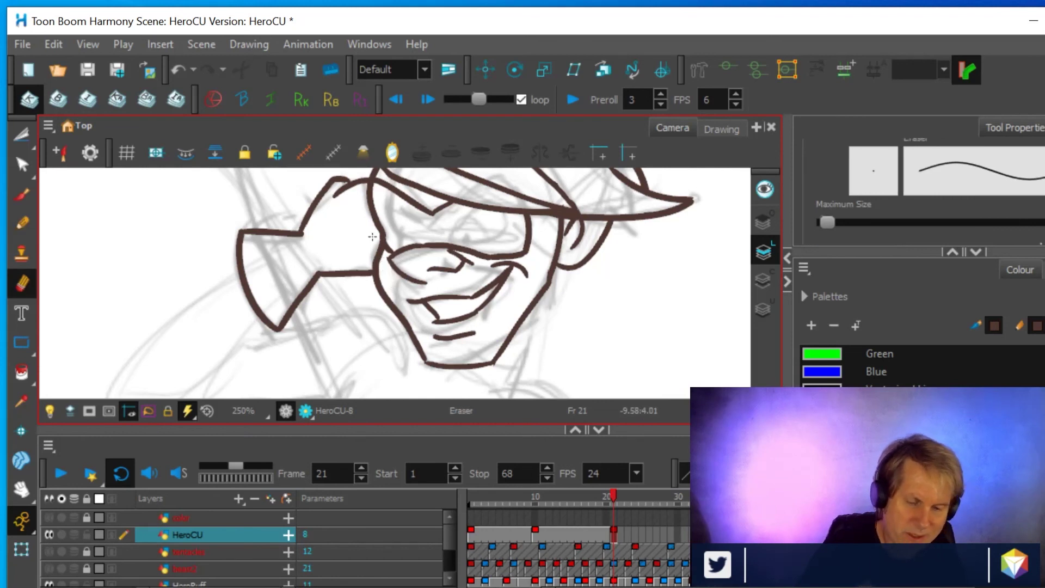
pyautogui.scroll(-2, 474, 280)
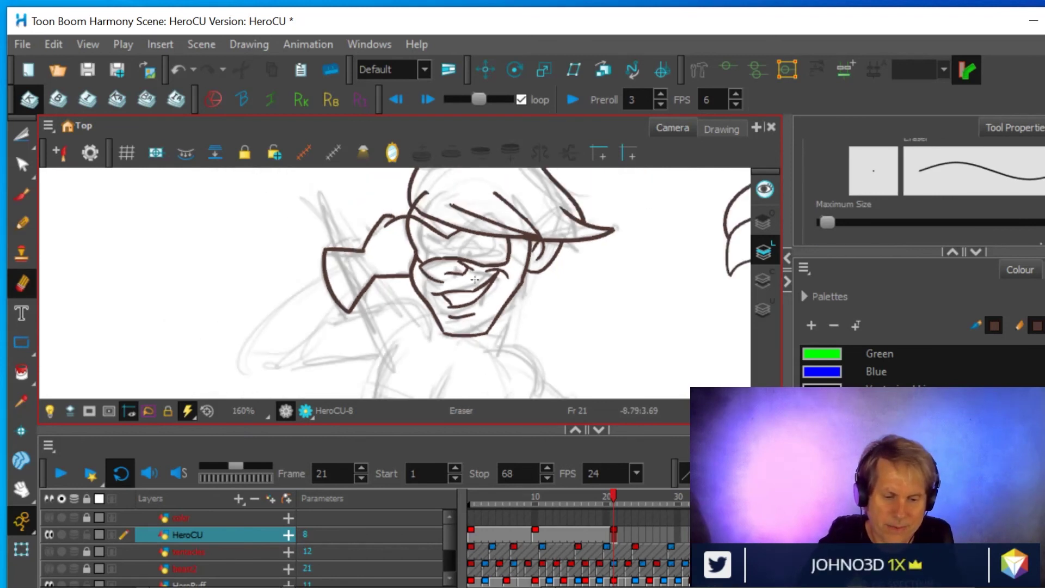
pyautogui.click(24, 224)
pyautogui.moveTo(276, 300)
pyautogui.mouseDown()
pyautogui.moveTo(263, 305)
pyautogui.moveTo(355, 332)
pyautogui.moveTo(297, 245)
pyautogui.mouseUp()
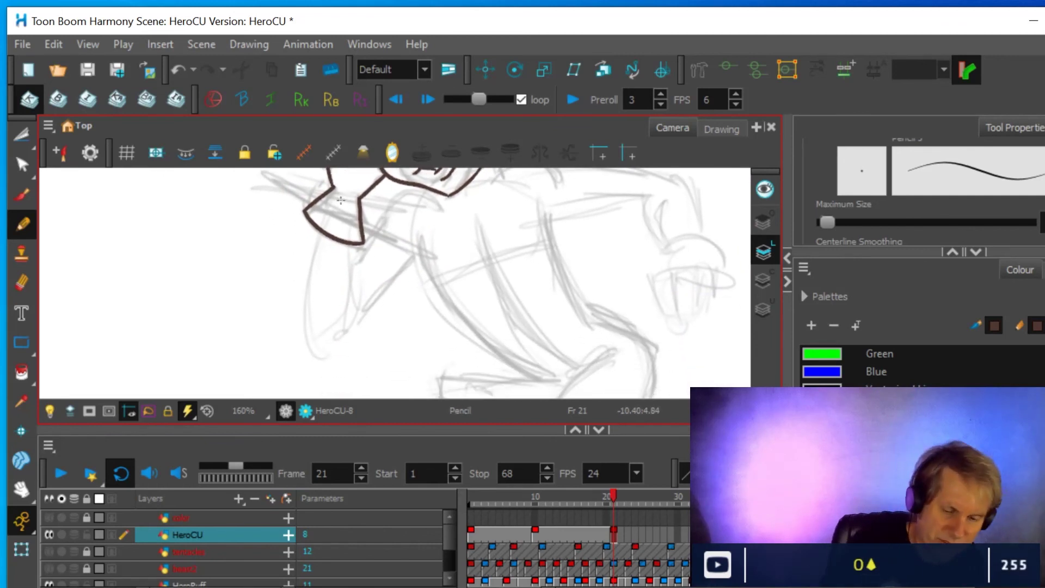
pyautogui.moveTo(313, 227)
pyautogui.mouseDown()
pyautogui.moveTo(297, 274)
pyautogui.moveTo(299, 338)
pyautogui.moveTo(315, 358)
pyautogui.mouseUp()
pyautogui.moveTo(349, 247); pyautogui.dragTo(353, 287)
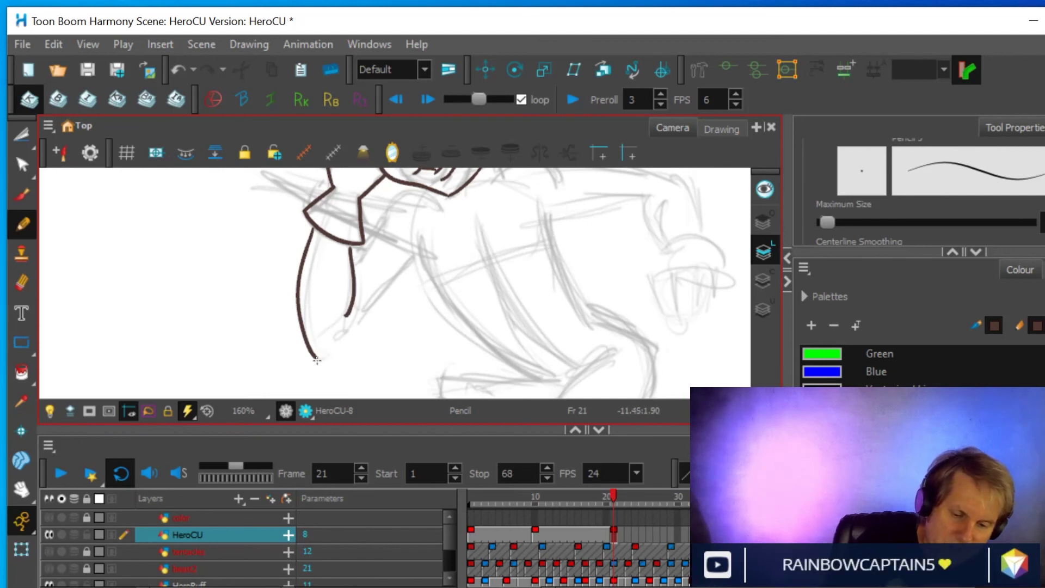
pyautogui.moveTo(337, 345); pyautogui.dragTo(423, 250)
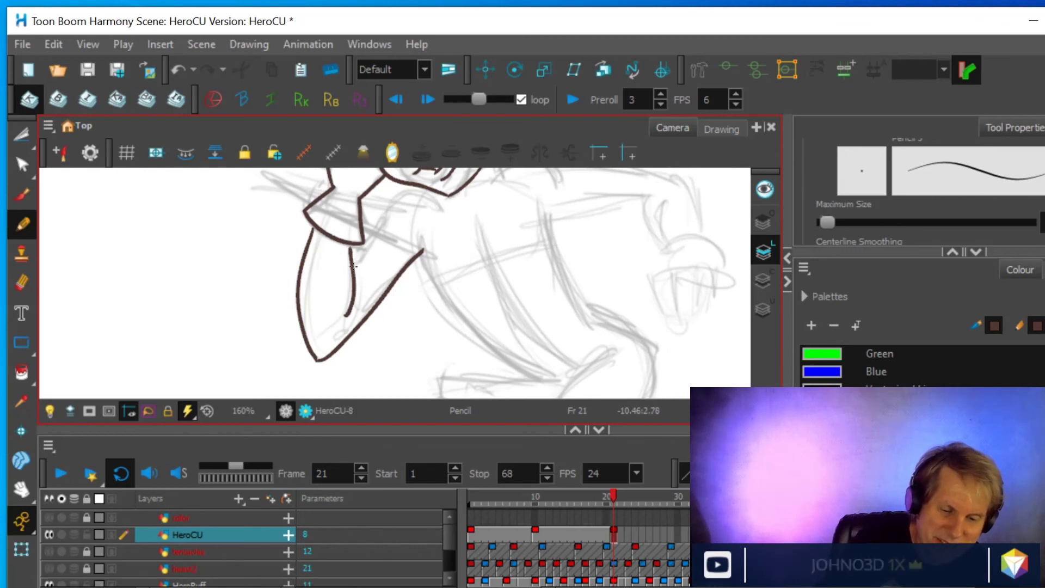
pyautogui.moveTo(352, 266); pyautogui.dragTo(378, 217)
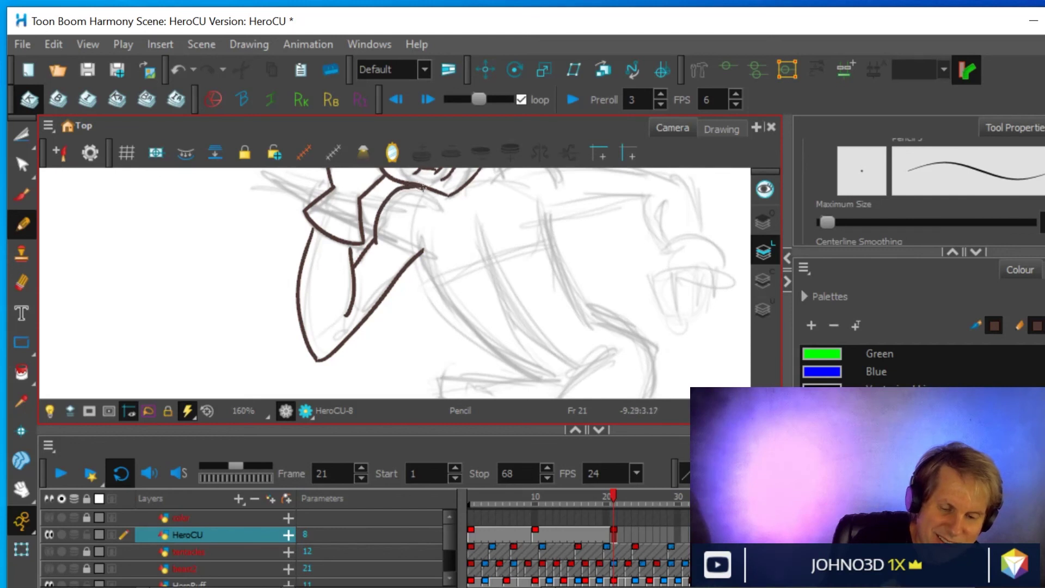
pyautogui.moveTo(441, 195); pyautogui.dragTo(452, 214)
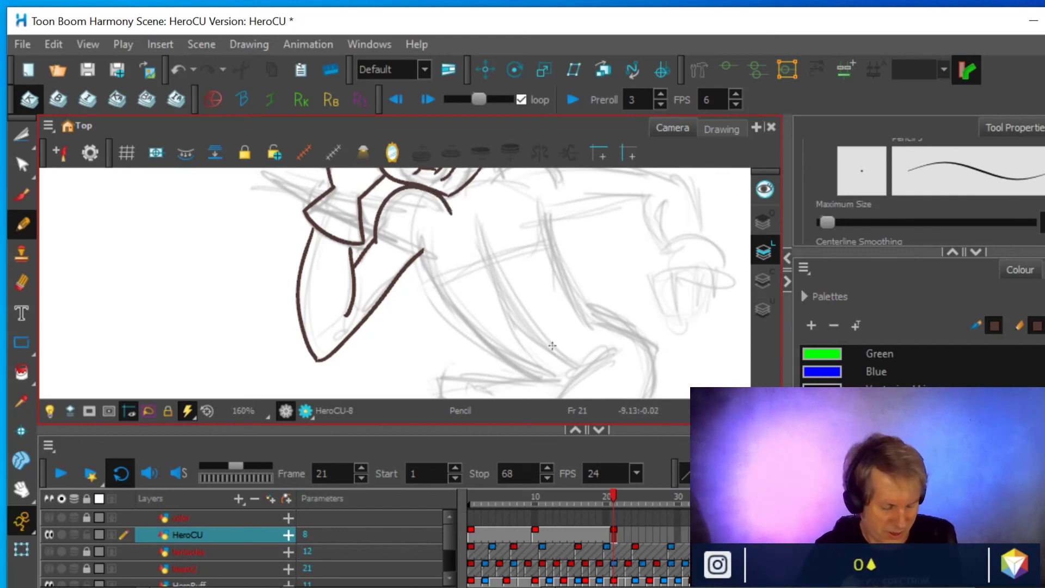
pyautogui.moveTo(587, 331)
pyautogui.mouseDown()
pyautogui.moveTo(485, 345)
pyautogui.moveTo(520, 270)
pyautogui.moveTo(458, 272)
pyautogui.mouseUp()
pyautogui.scroll(-2, 517, 270)
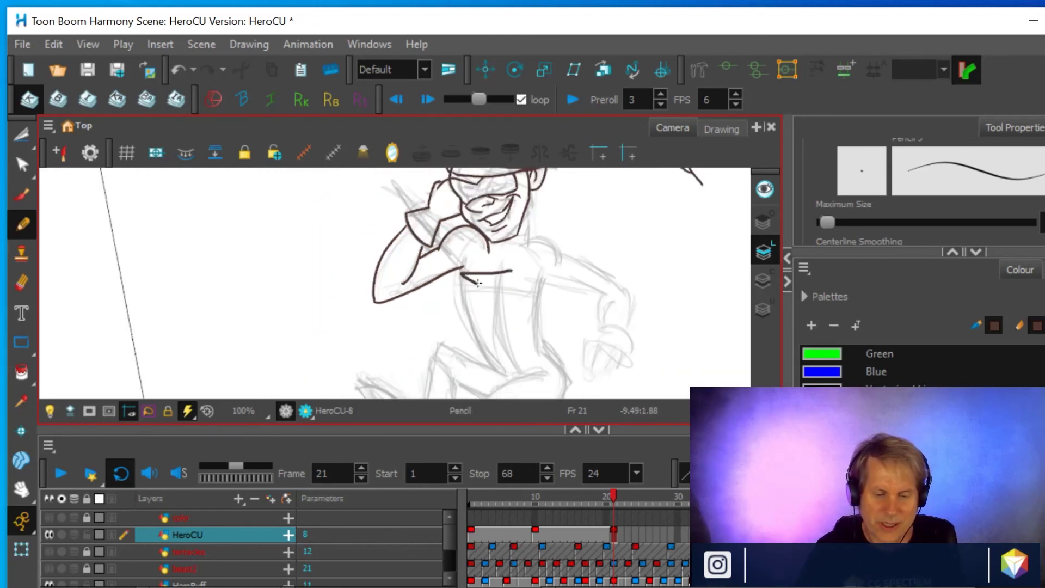
# - Erase a stray bit of the neck line
pyautogui.moveTo(560, 296); pyautogui.dragTo(490, 317)
pyautogui.scroll(2, 490, 317)
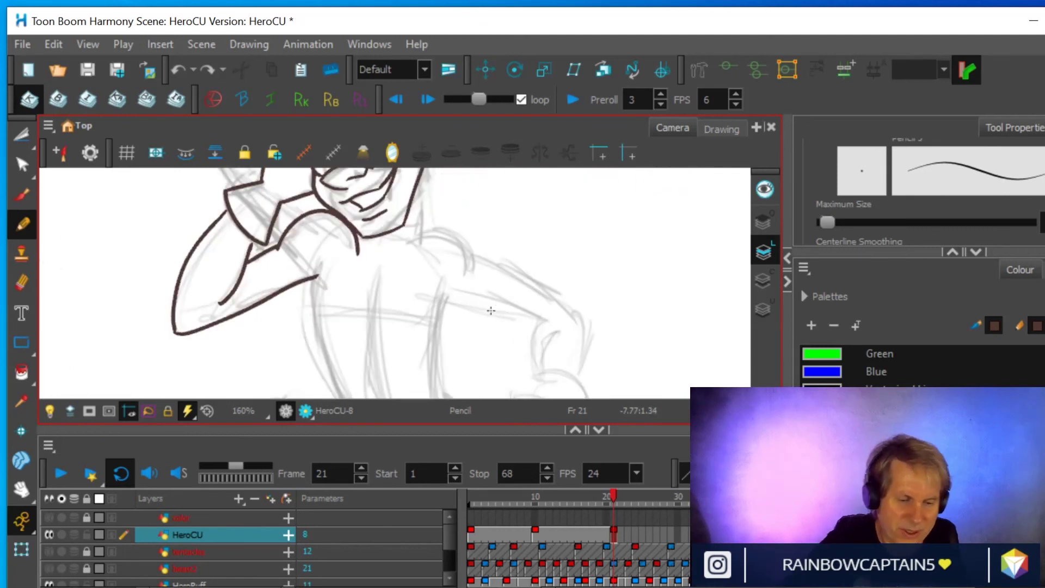
pyautogui.hotkey('alt', 'e')
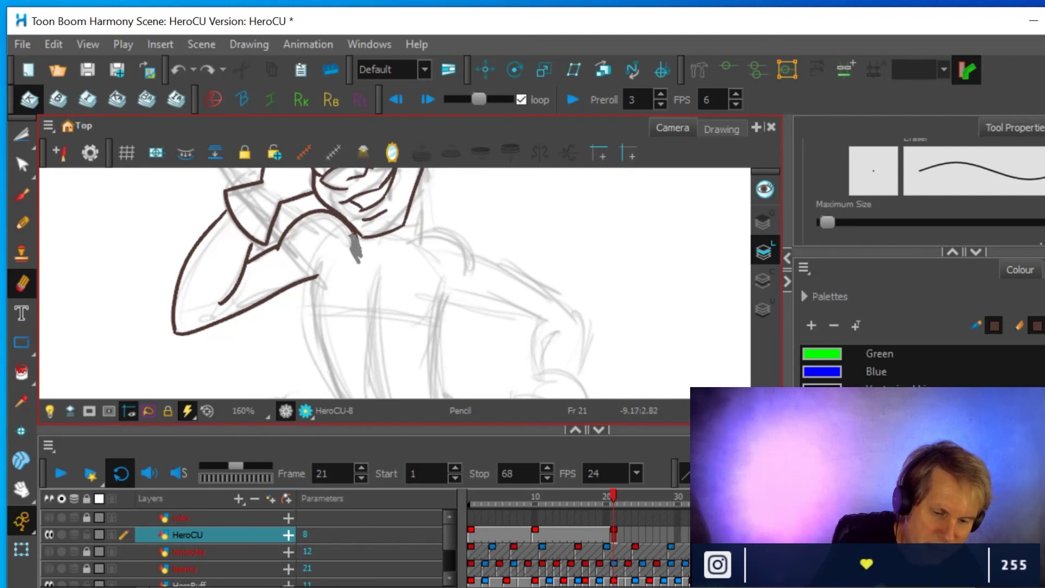
pyautogui.moveTo(353, 236); pyautogui.dragTo(355, 239)
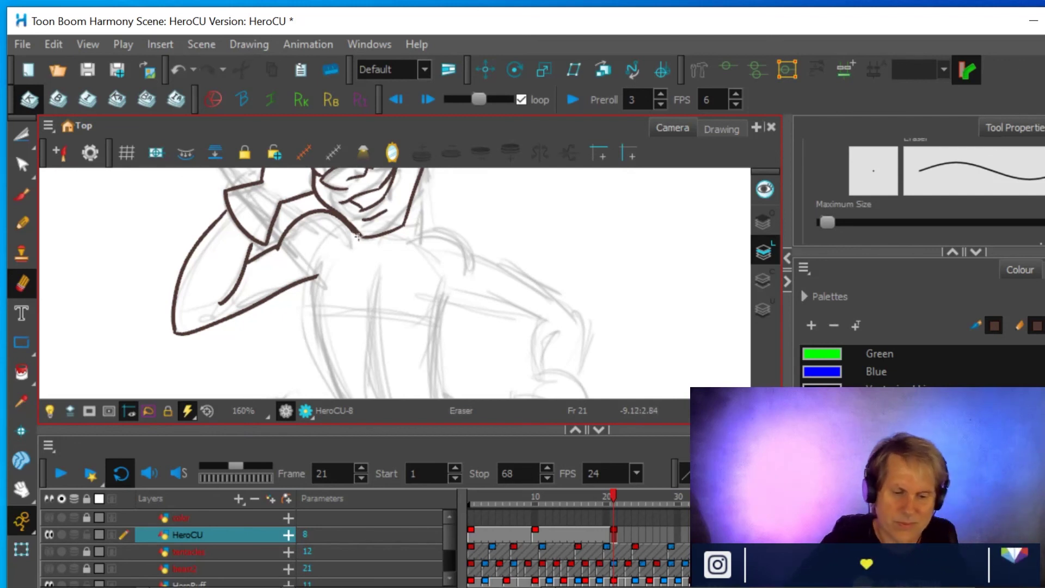
# - Ink the torso lines beneath the raised arm, including a curved line and a vertical right-side line
pyautogui.moveTo(528, 297)
pyautogui.mouseDown()
pyautogui.moveTo(589, 301)
pyautogui.moveTo(560, 328)
pyautogui.moveTo(490, 345)
pyautogui.moveTo(494, 289)
pyautogui.moveTo(532, 265)
pyautogui.mouseUp()
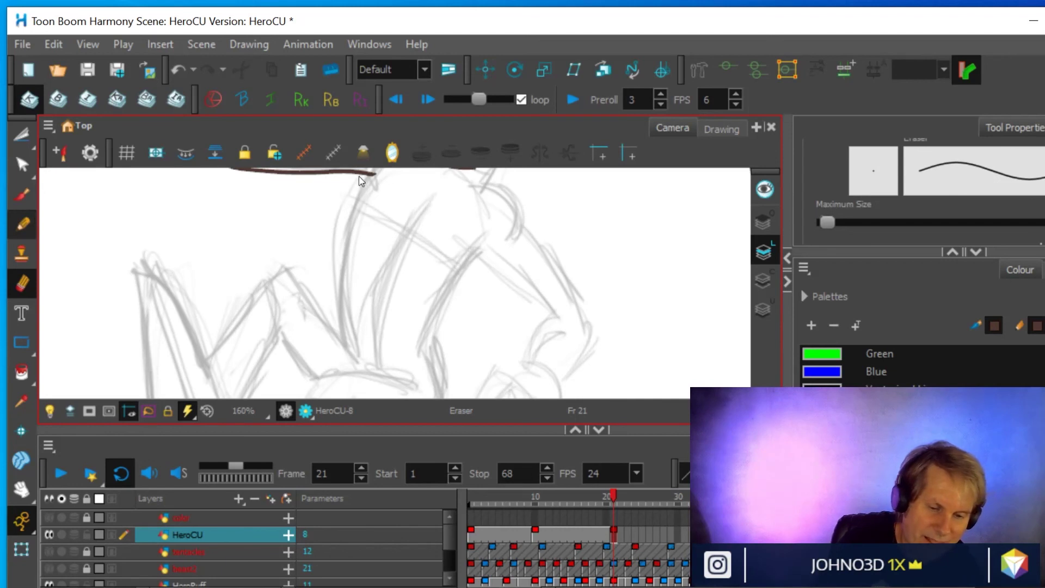
pyautogui.hotkey('alt', '/')
pyautogui.moveTo(372, 177)
pyautogui.mouseDown()
pyautogui.moveTo(349, 231)
pyautogui.moveTo(341, 297)
pyautogui.moveTo(353, 360)
pyautogui.mouseUp()
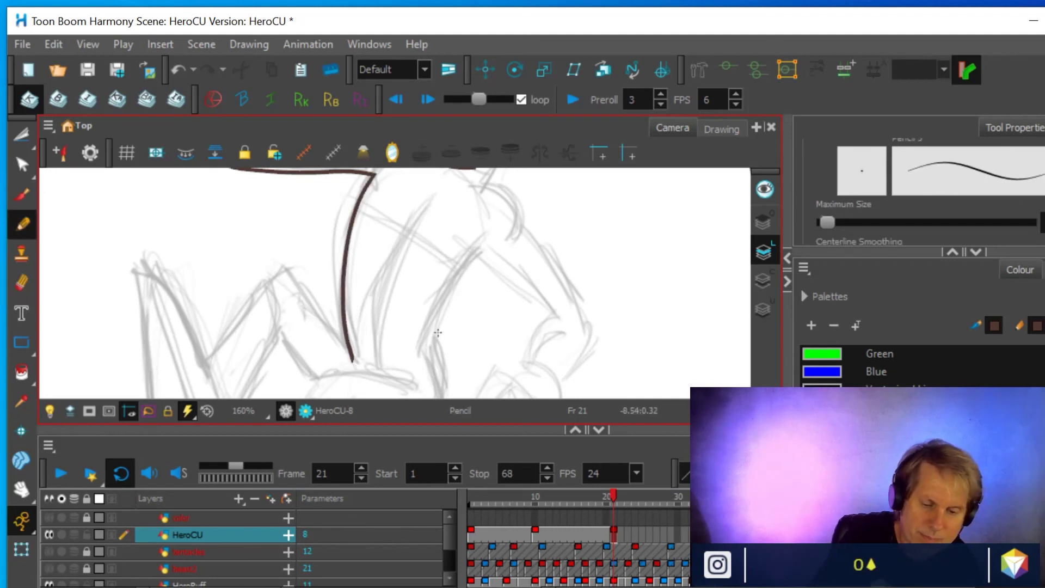
pyautogui.moveTo(429, 357); pyautogui.dragTo(491, 237)
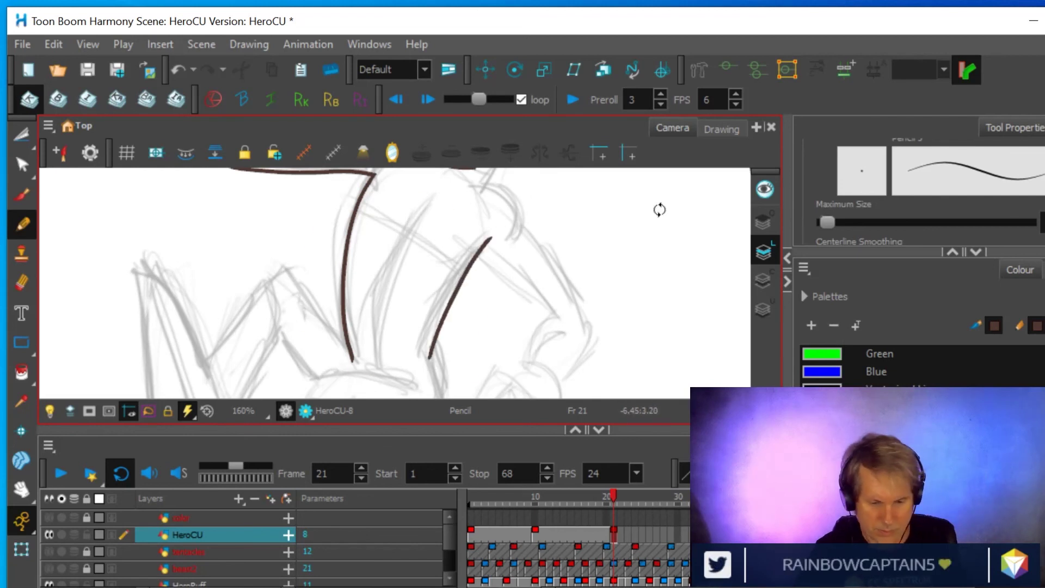
pyautogui.moveTo(611, 274)
pyautogui.mouseDown()
pyautogui.moveTo(527, 320)
pyautogui.moveTo(483, 328)
pyautogui.moveTo(584, 345)
pyautogui.moveTo(567, 288)
pyautogui.mouseUp()
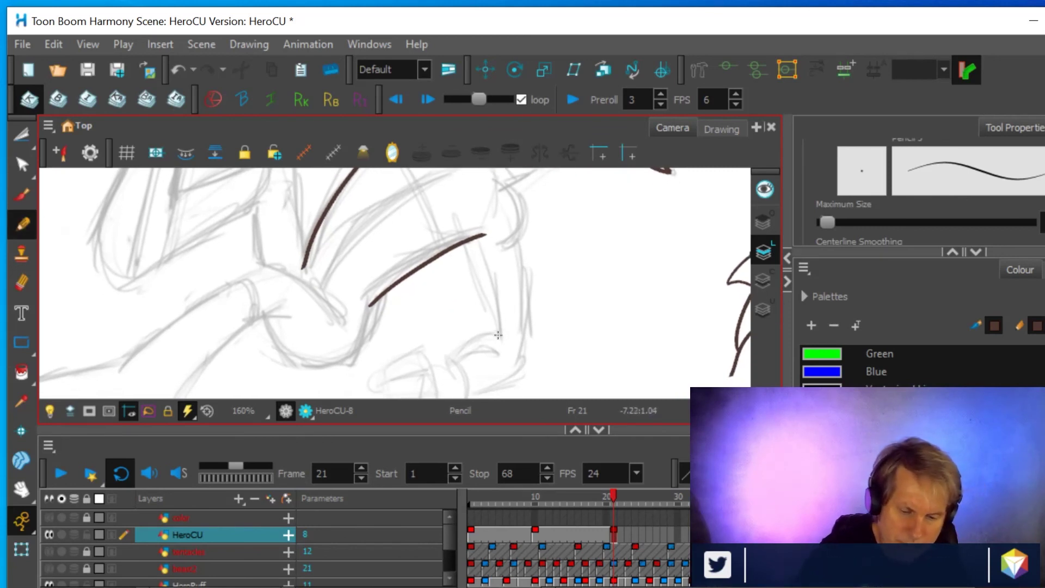
pyautogui.moveTo(492, 330); pyautogui.dragTo(461, 222)
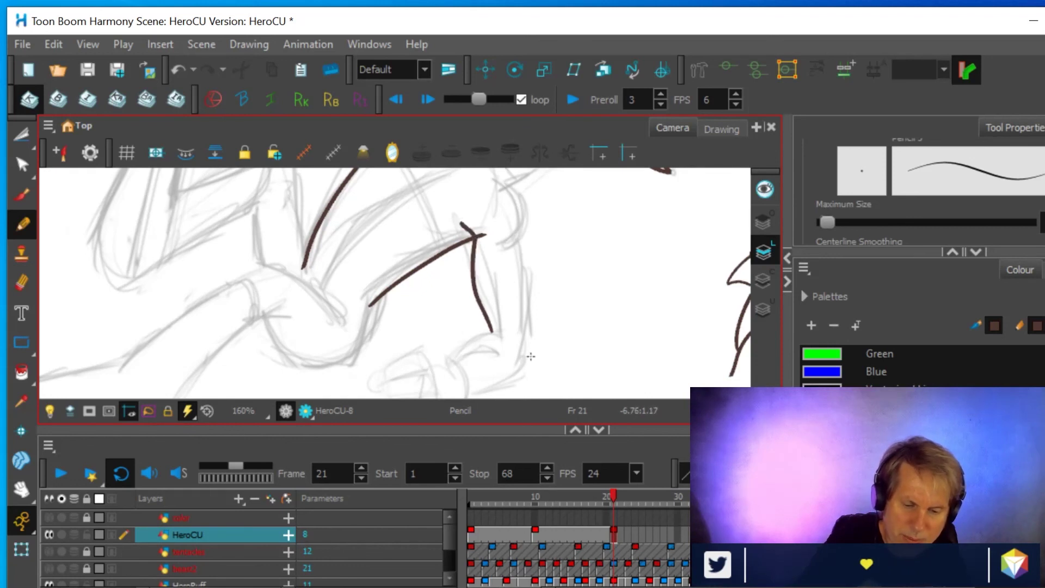
pyautogui.moveTo(529, 345); pyautogui.dragTo(530, 244)
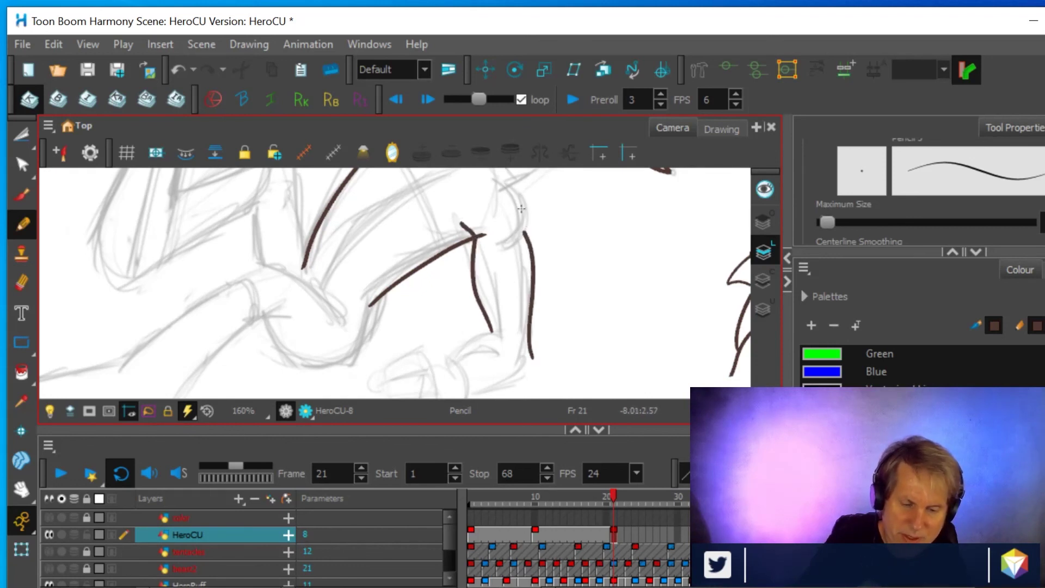
pyautogui.moveTo(592, 258); pyautogui.dragTo(578, 312)
pyautogui.click(22, 135)
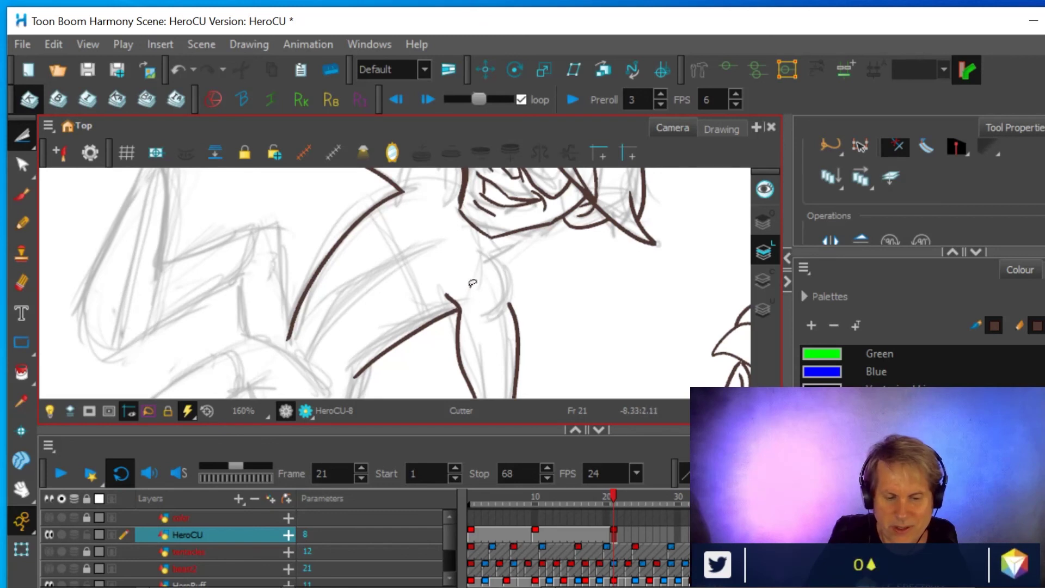
# - Ink the brown chest line in two strokes running up toward the shoulder, rotating the canvas as needed
pyautogui.hotkey('alt', 'x')
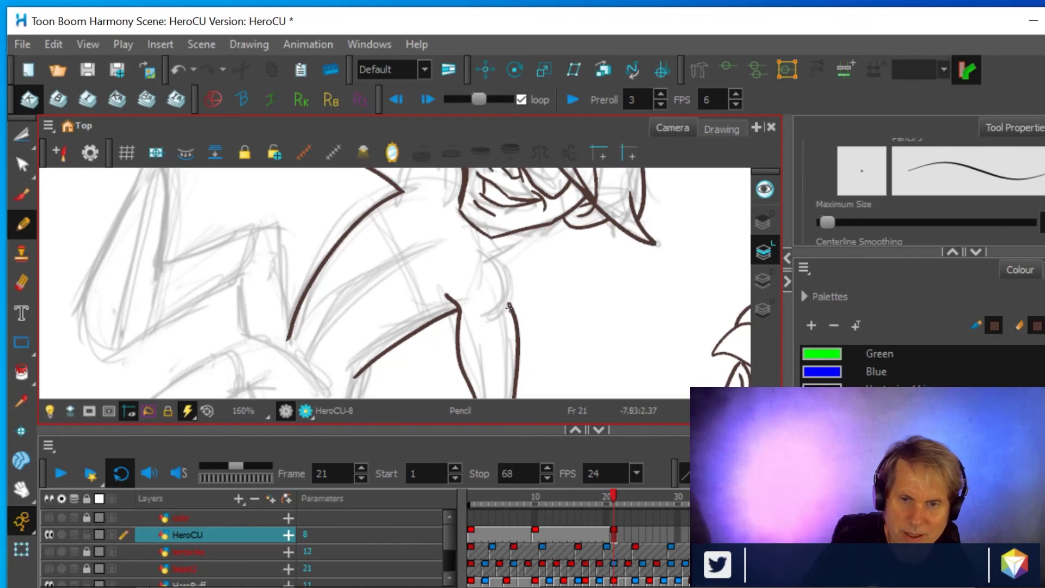
pyautogui.moveTo(495, 316); pyautogui.dragTo(510, 290)
pyautogui.moveTo(486, 243); pyautogui.dragTo(467, 241)
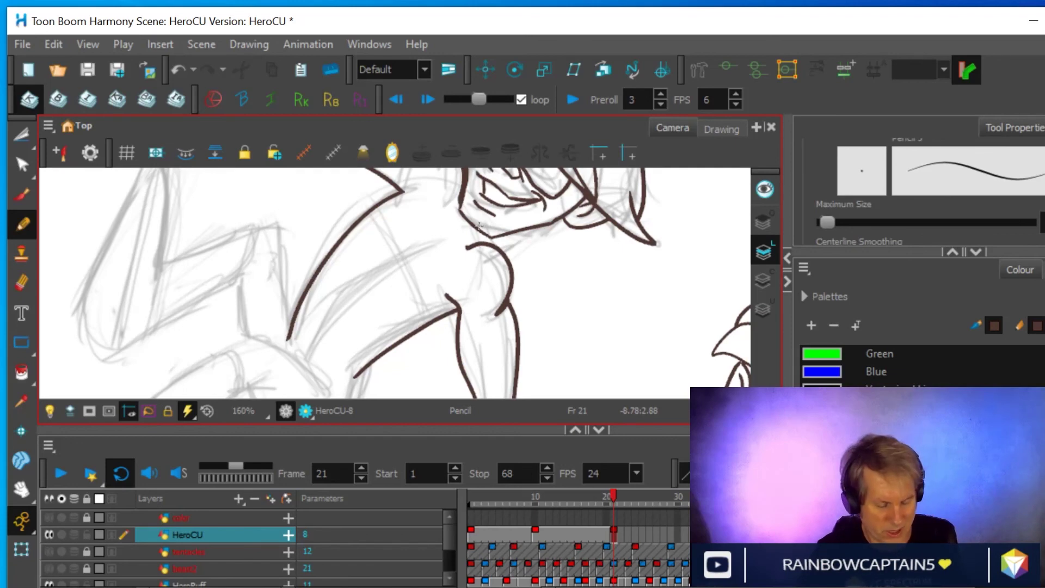
pyautogui.moveTo(487, 309); pyautogui.dragTo(602, 207)
pyautogui.moveTo(509, 231)
pyautogui.mouseDown()
pyautogui.moveTo(516, 283)
pyautogui.moveTo(536, 316)
pyautogui.mouseUp()
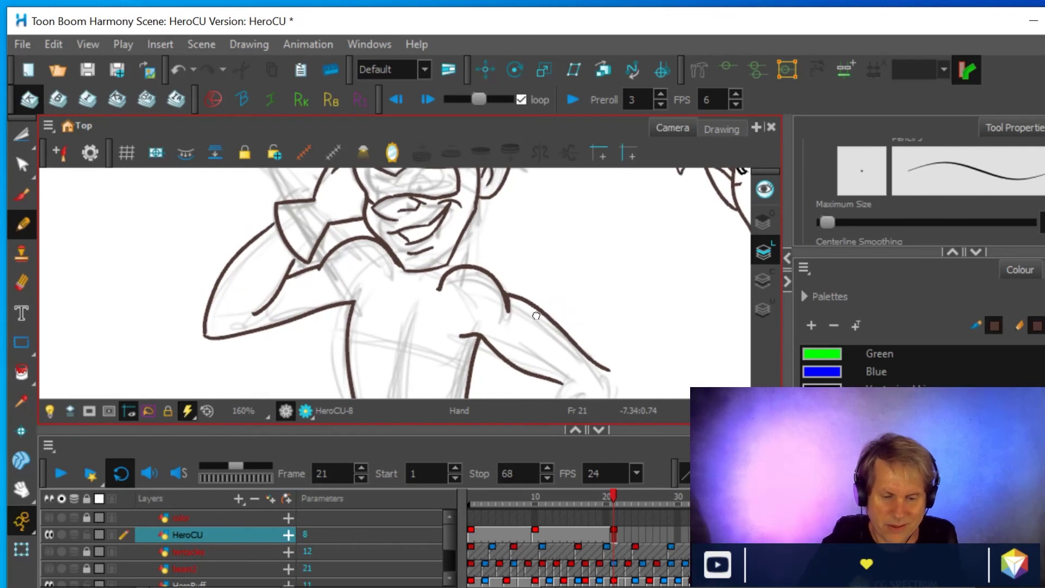
pyautogui.click(25, 284)
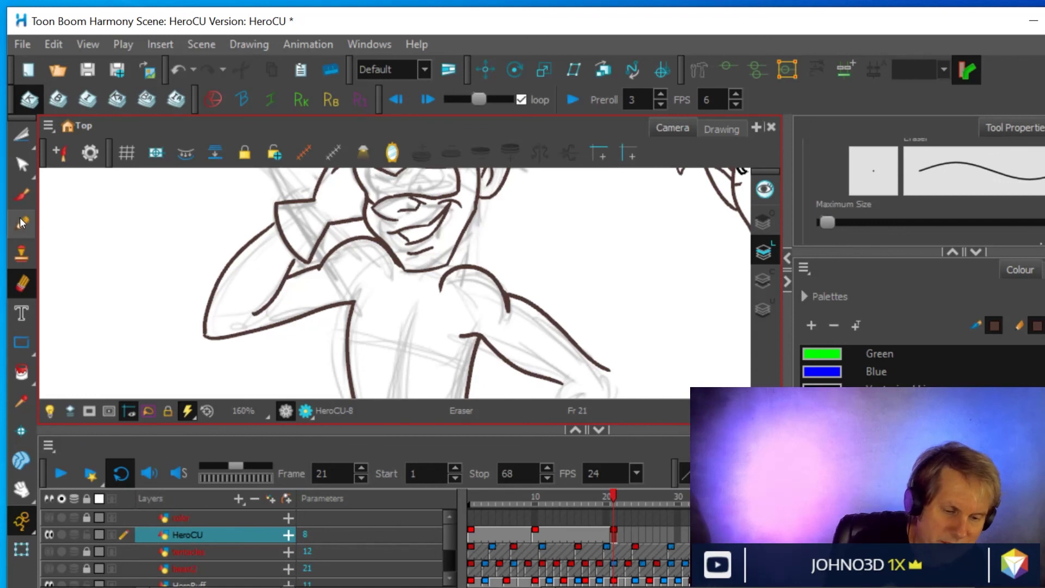
pyautogui.hotkey('alt', '/')
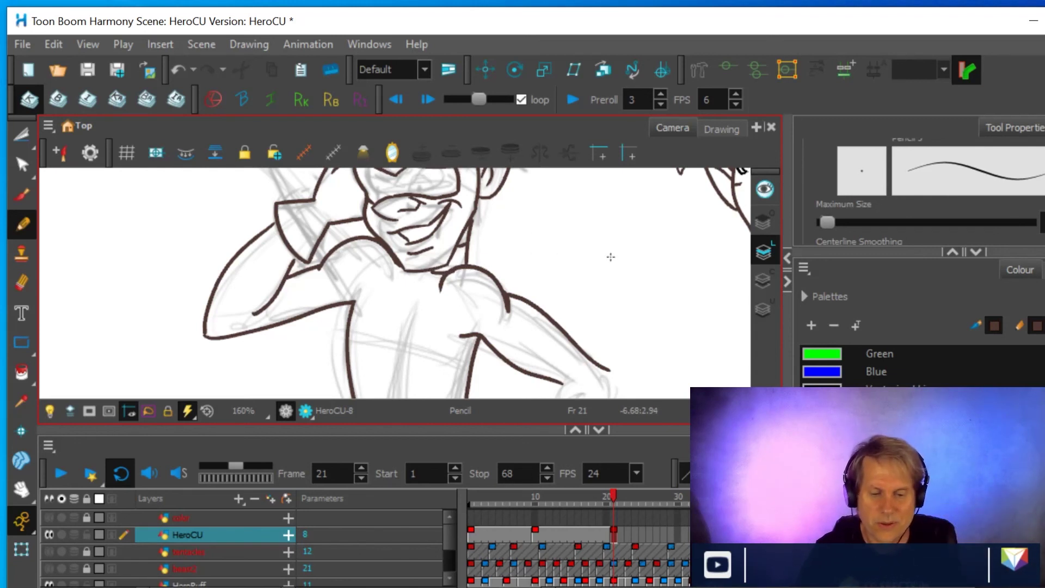
pyautogui.scroll(-2, 604, 258)
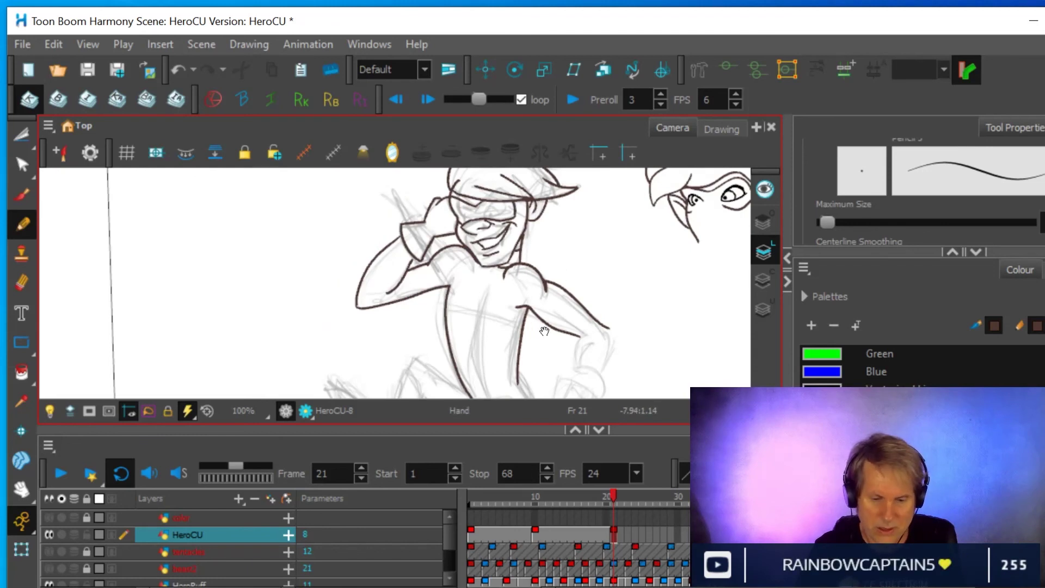
# - Ink the outer arm line curving up-right and a finger line beside the lower hand
pyautogui.press('space')
pyautogui.moveTo(545, 334); pyautogui.dragTo(499, 277)
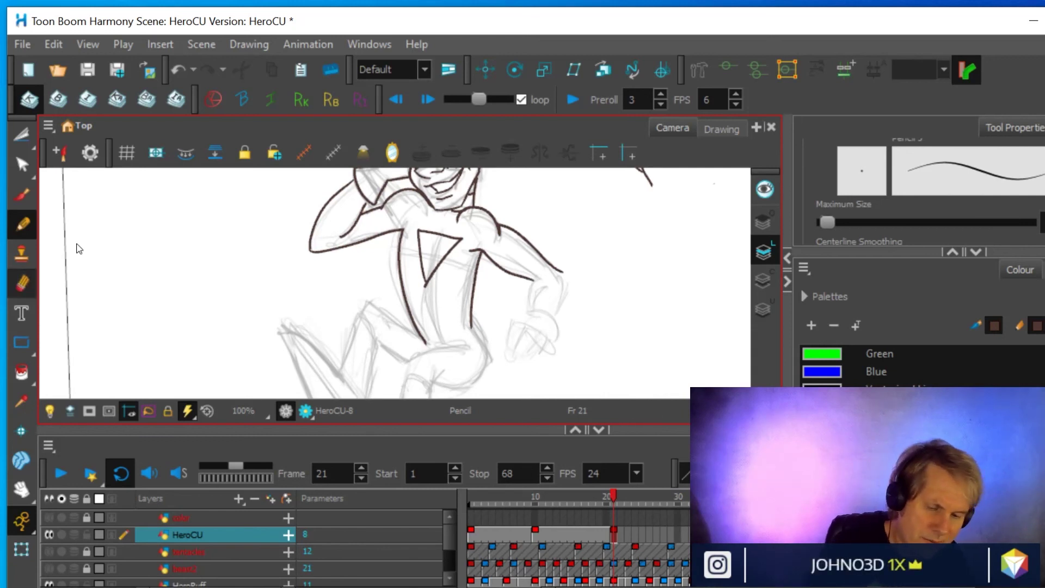
pyautogui.hotkey('alt', 'e')
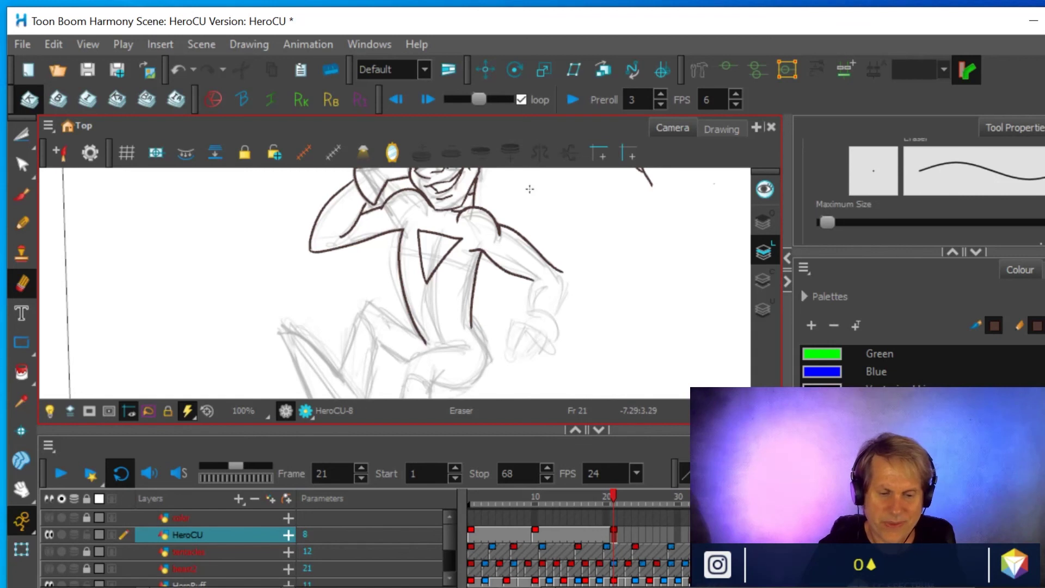
pyautogui.click(23, 226)
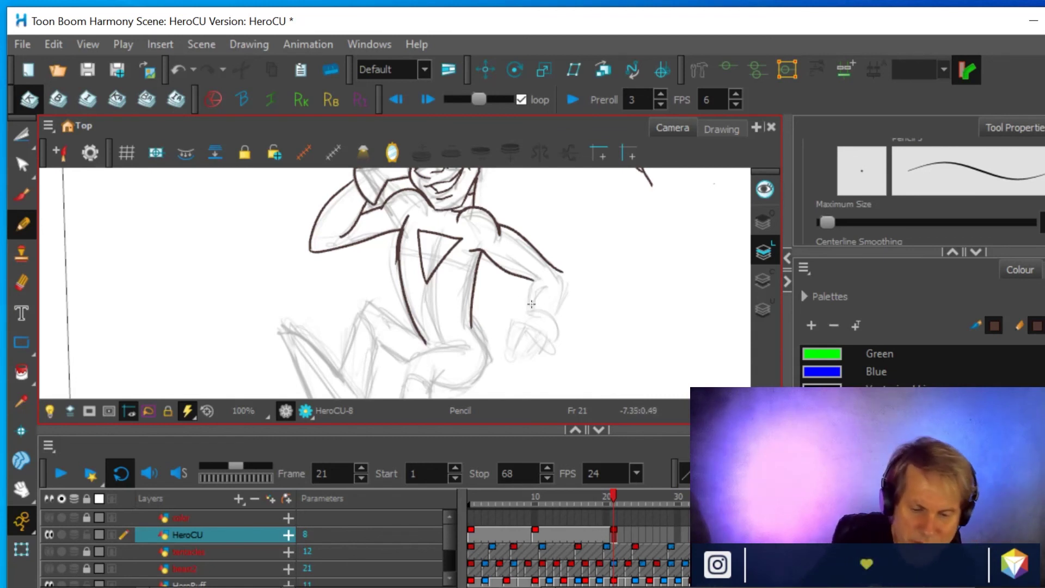
pyautogui.moveTo(529, 285); pyautogui.dragTo(551, 277)
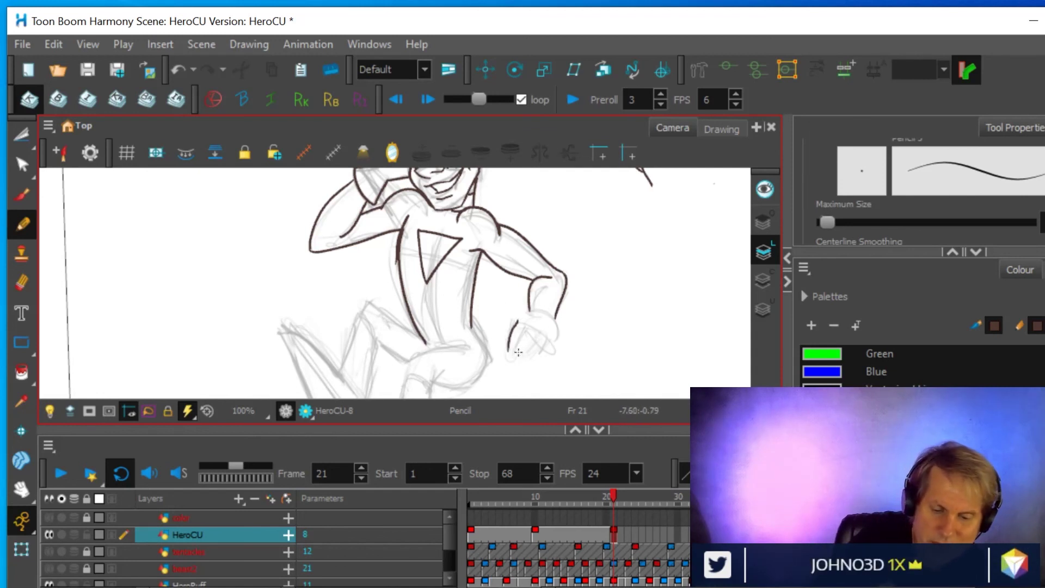
pyautogui.moveTo(528, 325)
pyautogui.mouseDown()
pyautogui.moveTo(519, 354)
pyautogui.moveTo(552, 338)
pyautogui.mouseUp()
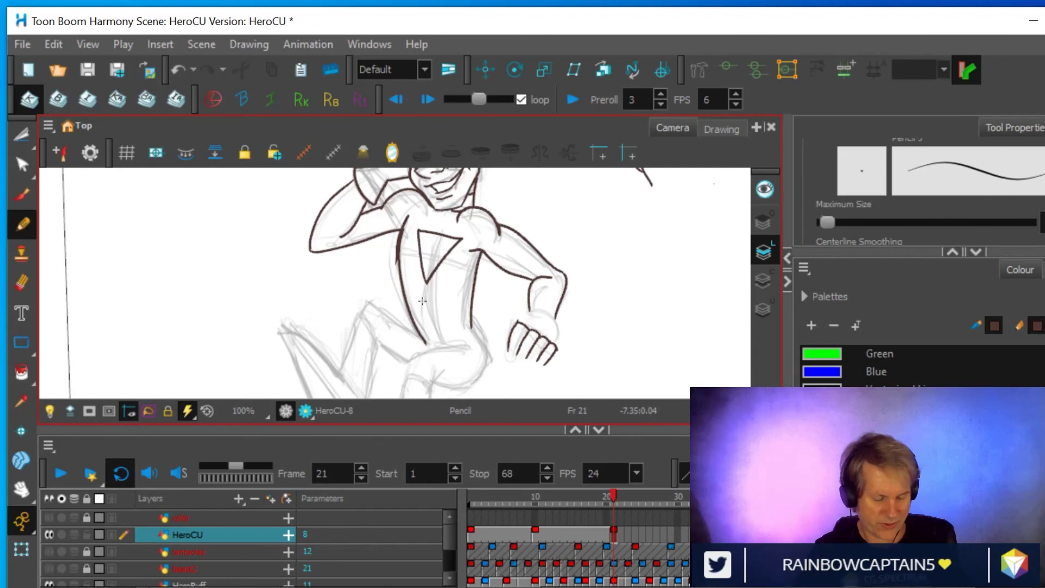
pyautogui.moveTo(602, 333)
pyautogui.mouseDown()
pyautogui.moveTo(555, 354)
pyautogui.moveTo(379, 357)
pyautogui.mouseUp()
pyautogui.press('space')
pyautogui.moveTo(464, 360); pyautogui.dragTo(497, 240)
# - Zoom in on the arm and fist and close the lowest fingertip of the fist
pyautogui.scroll(2, 519, 275)
pyautogui.moveTo(457, 354); pyautogui.dragTo(597, 334)
pyautogui.scroll(1, 579, 327)
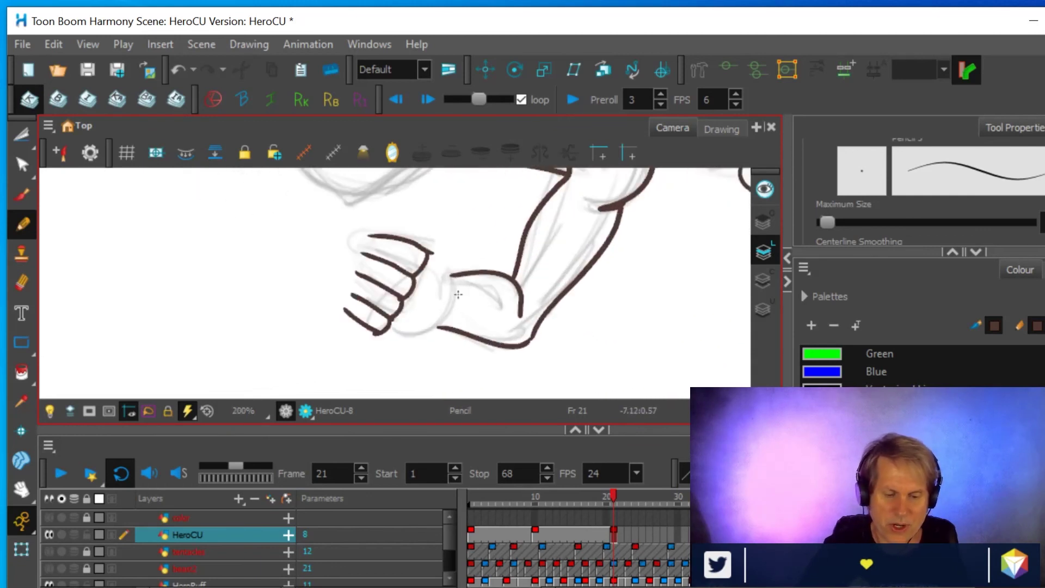
pyautogui.moveTo(447, 221); pyautogui.dragTo(448, 280)
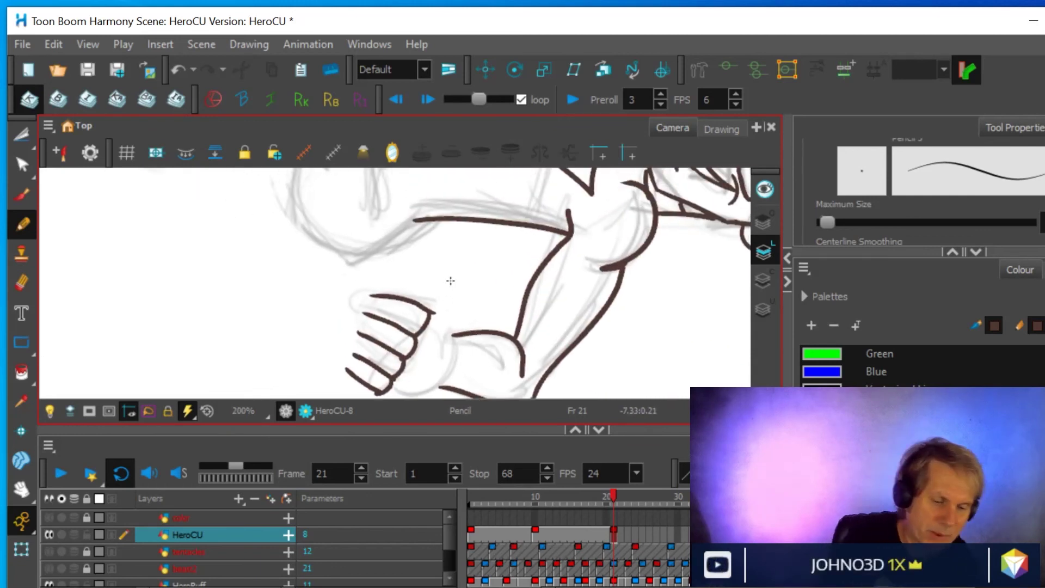
pyautogui.click(20, 285)
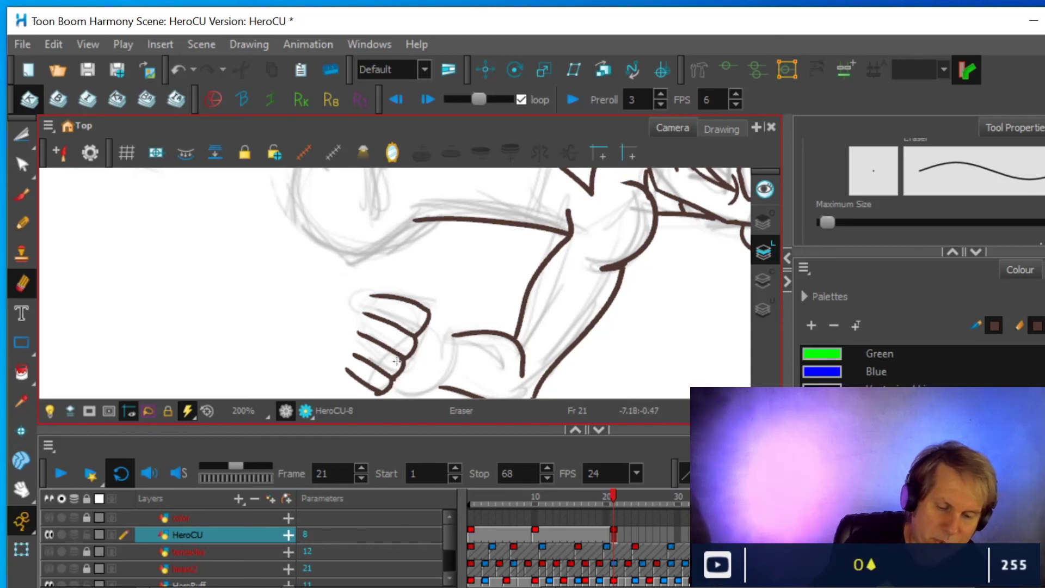
pyautogui.click(23, 223)
pyautogui.moveTo(349, 359); pyautogui.dragTo(354, 344)
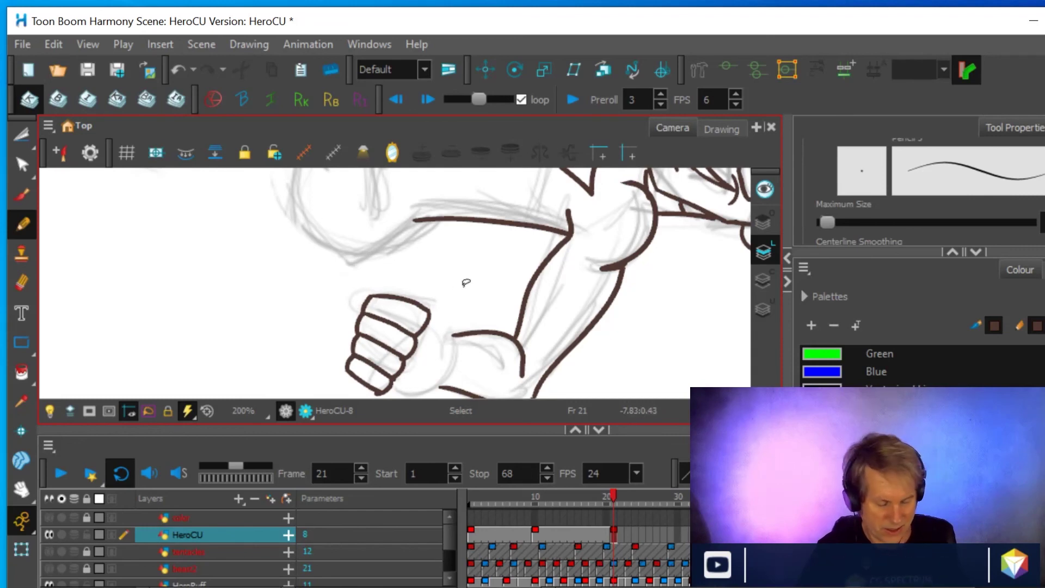
# - Rotate the canvas and erase a stray line at the fist's right edge
pyautogui.hotkey('ctrl', 'alt')
pyautogui.moveTo(509, 359)
pyautogui.mouseDown()
pyautogui.moveTo(562, 250)
pyautogui.moveTo(497, 228)
pyautogui.moveTo(517, 229)
pyautogui.moveTo(473, 308)
pyautogui.mouseUp()
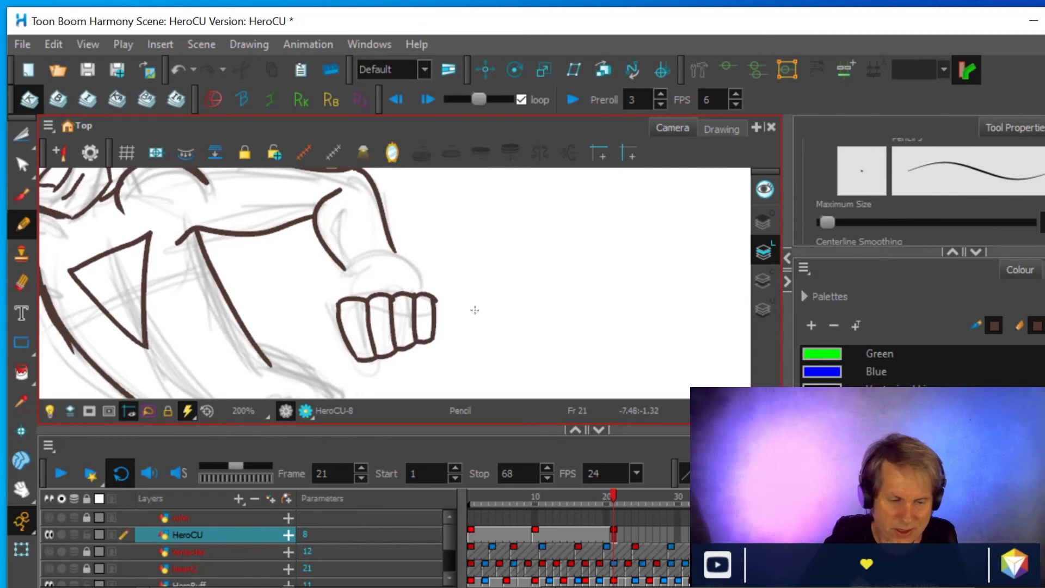
pyautogui.click(22, 283)
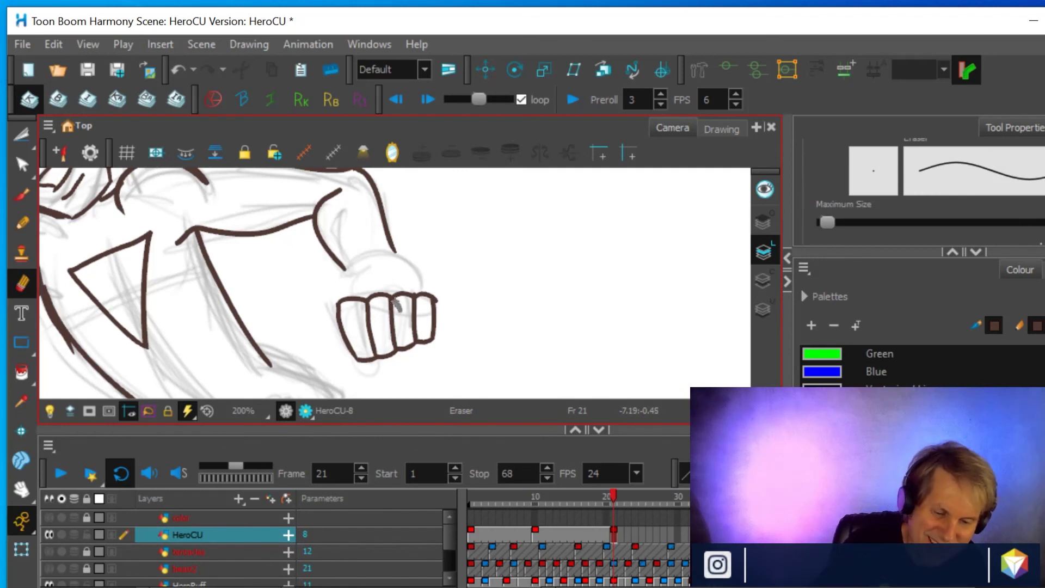
pyautogui.moveTo(435, 290); pyautogui.dragTo(438, 287)
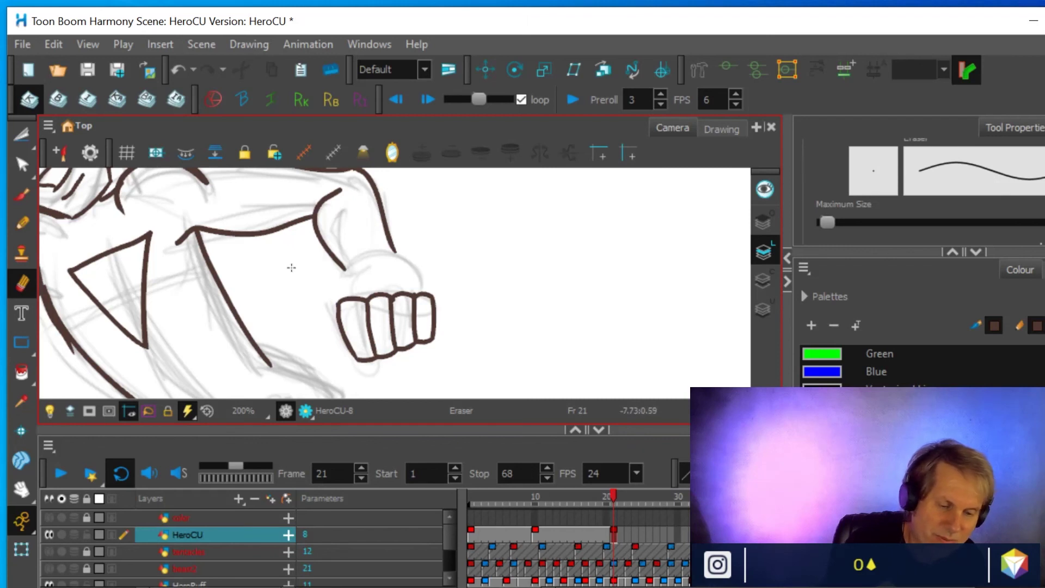
pyautogui.hotkey('alt', 'x')
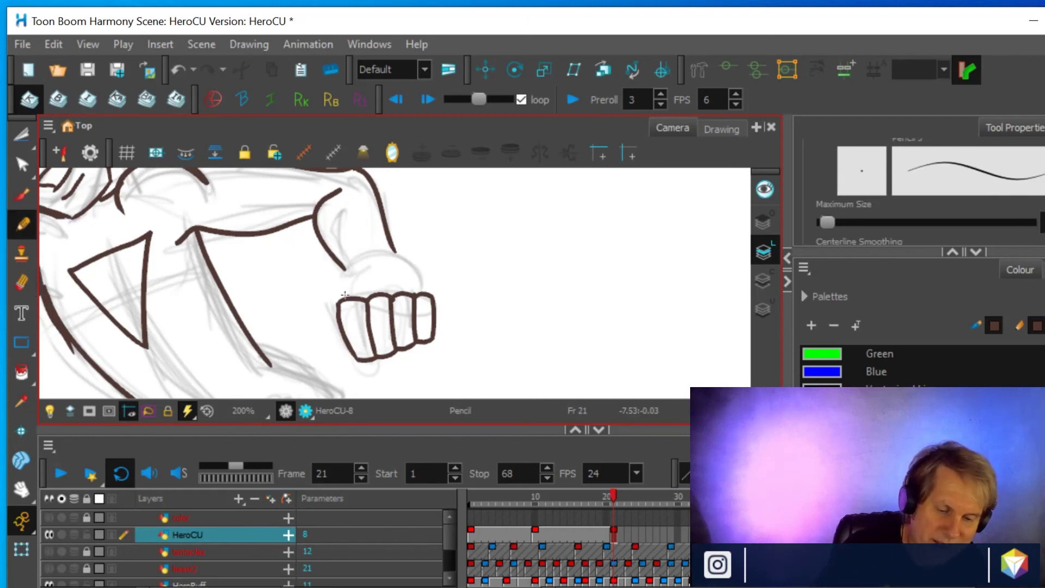
# - Set the Pencil's Centerline Smoothing to 20, then redraw the wrist line and top of the fist
pyautogui.moveTo(344, 295)
pyautogui.mouseDown()
pyautogui.moveTo(340, 272)
pyautogui.moveTo(360, 255)
pyautogui.moveTo(399, 253)
pyautogui.moveTo(419, 271)
pyautogui.mouseUp()
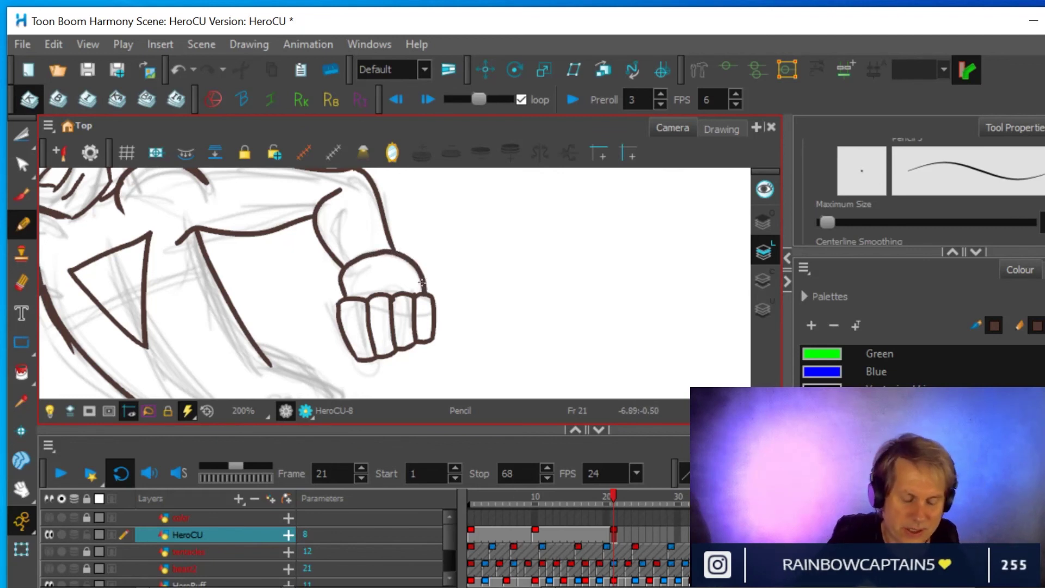
pyautogui.hotkey('ctrl', 'z')
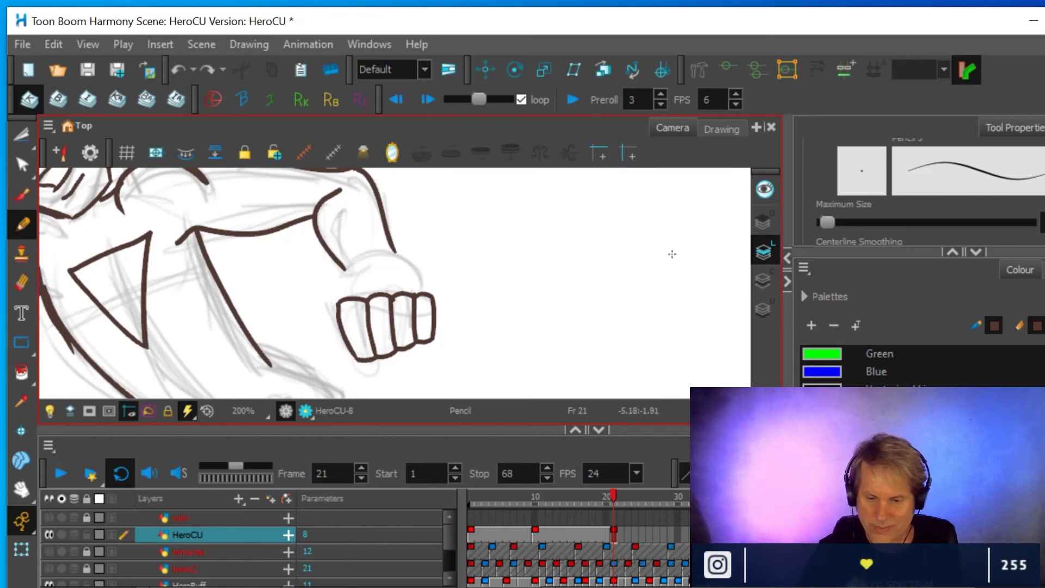
pyautogui.moveTo(1024, 251); pyautogui.dragTo(1024, 268)
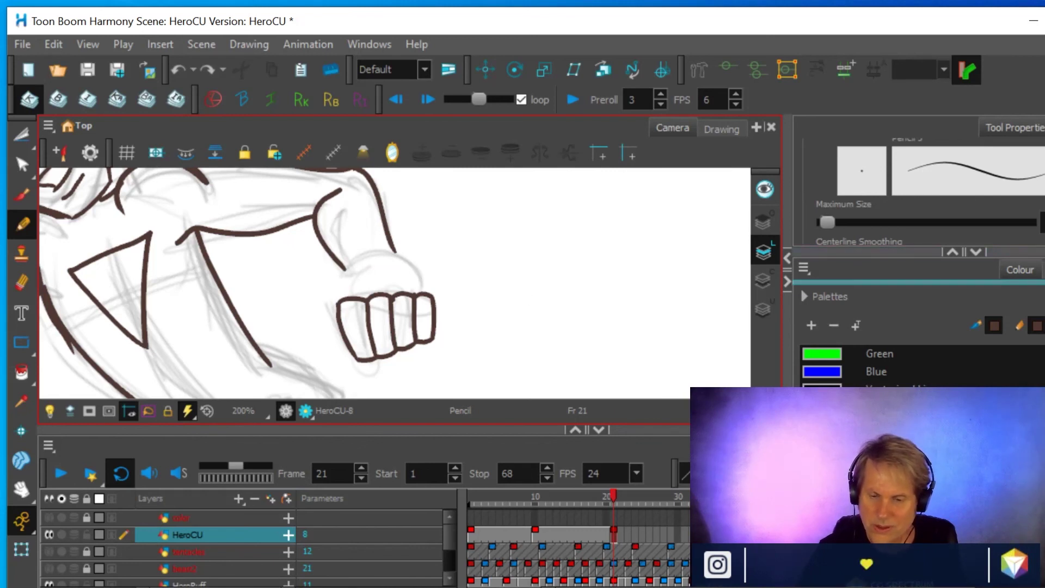
pyautogui.moveTo(925, 268); pyautogui.dragTo(920, 271)
pyautogui.moveTo(1043, 260); pyautogui.dragTo(1033, 264)
pyautogui.write('20')
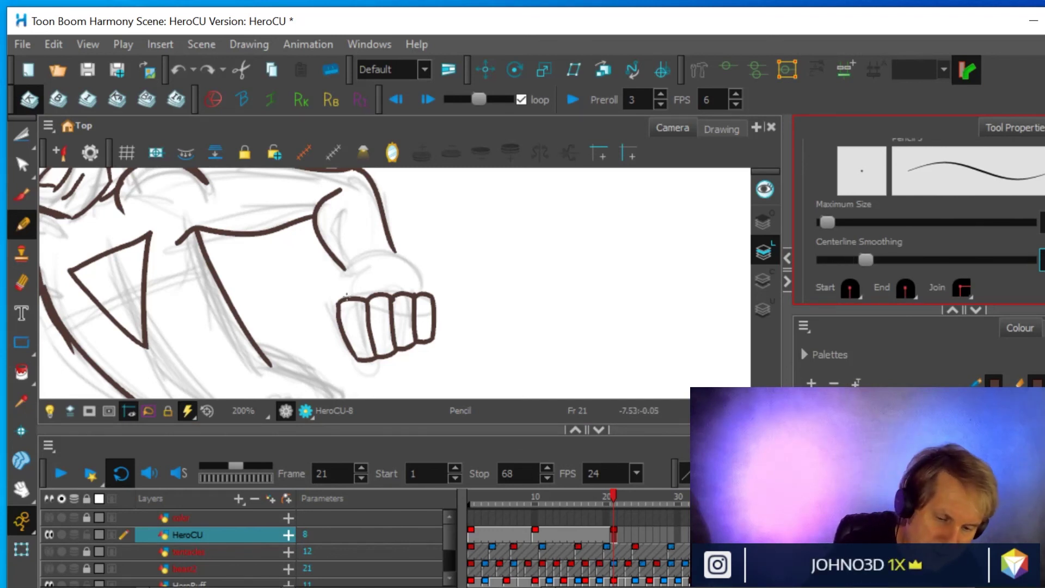
pyautogui.moveTo(345, 293); pyautogui.dragTo(340, 278)
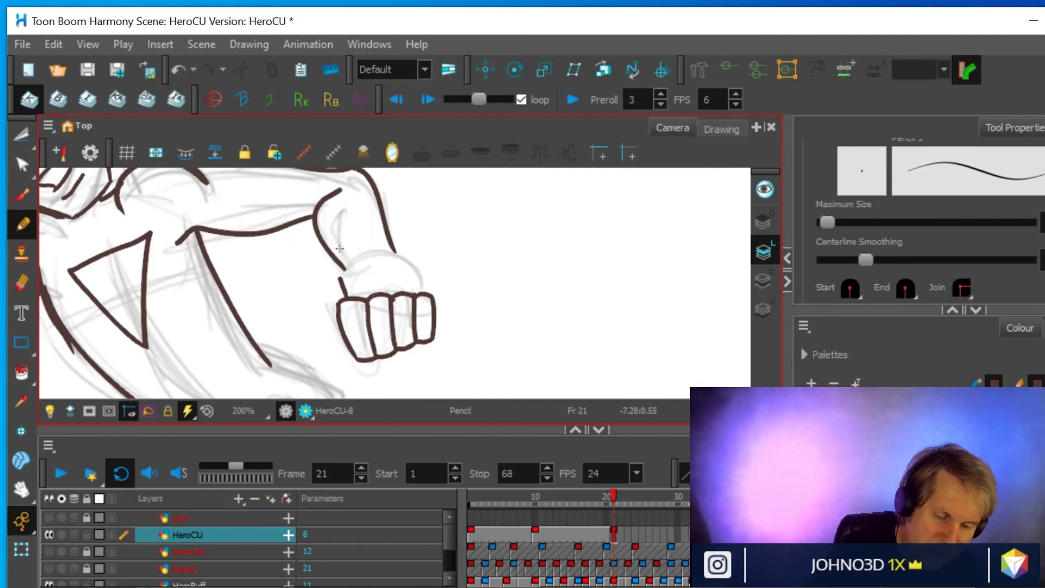
pyautogui.moveTo(358, 256)
pyautogui.mouseDown()
pyautogui.moveTo(397, 256)
pyautogui.moveTo(423, 294)
pyautogui.mouseUp()
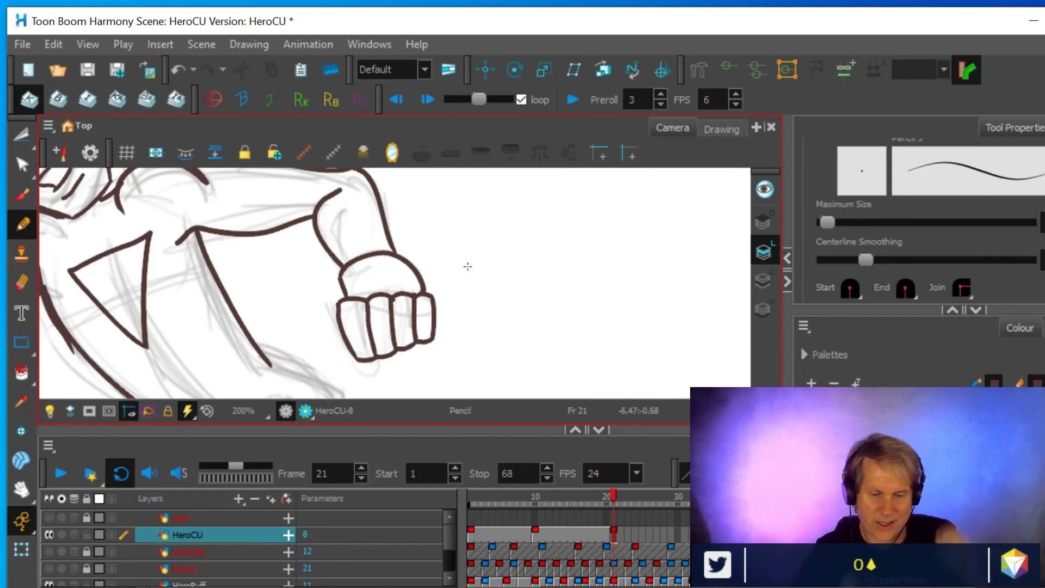
# - Erase the overlapping lines between the fingers at 250% zoom, then trim the torso line's end at 125%
pyautogui.scroll(-2, 467, 266)
pyautogui.scroll(4, 466, 272)
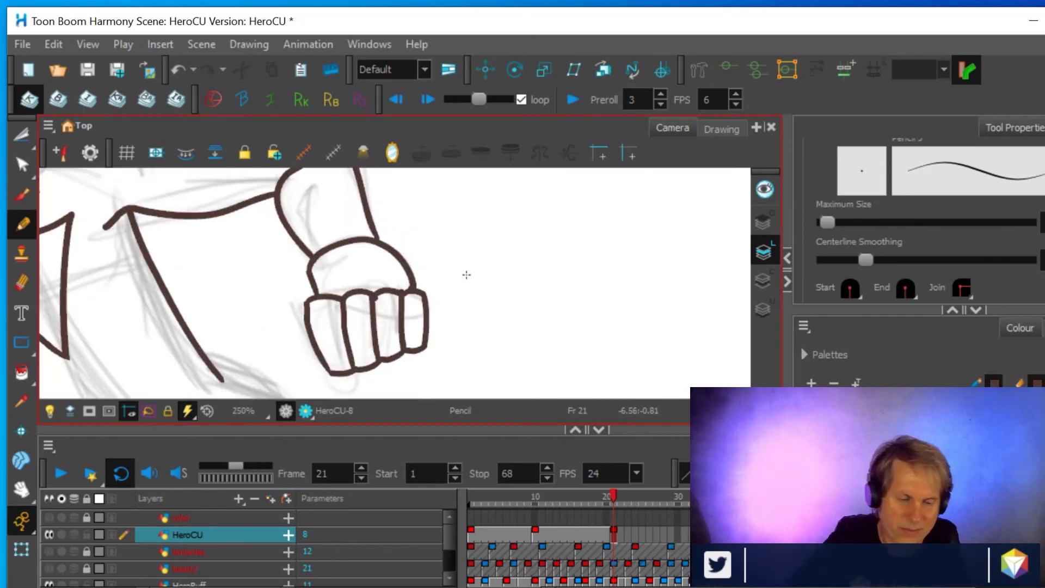
pyautogui.hotkey('alt', 'e')
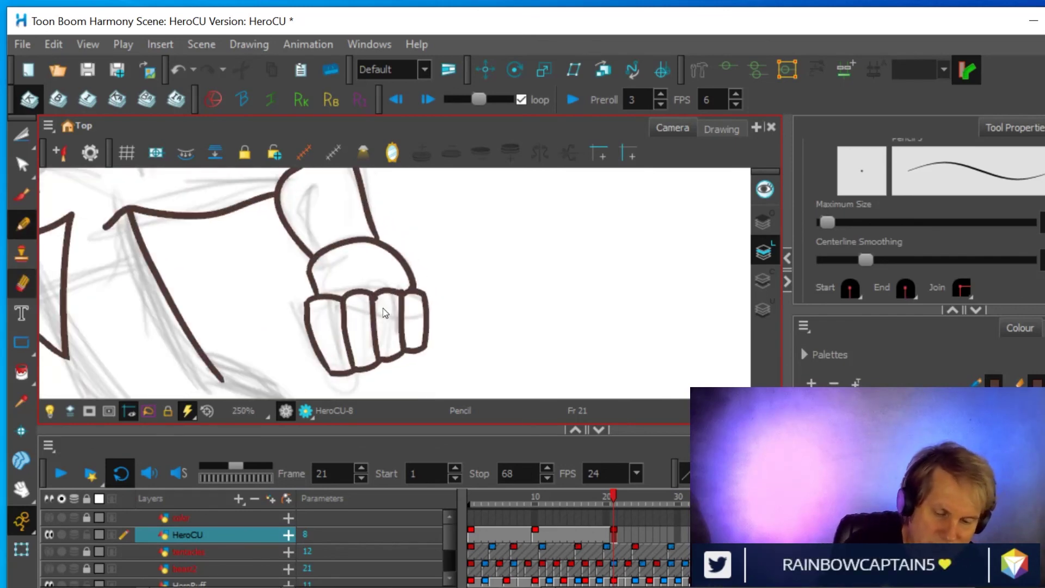
pyautogui.moveTo(379, 298); pyautogui.dragTo(380, 295)
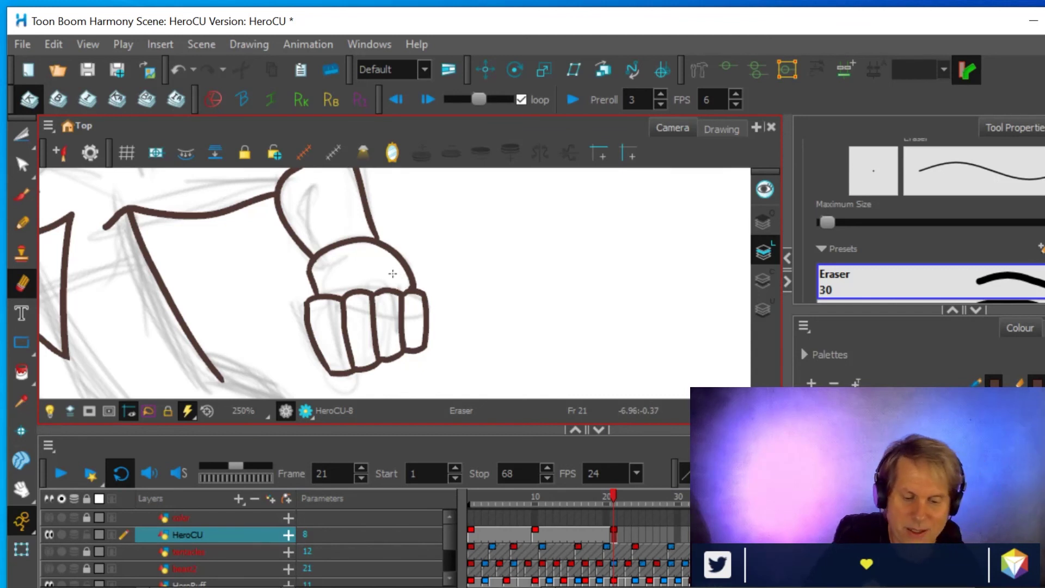
pyautogui.scroll(-3, 392, 273)
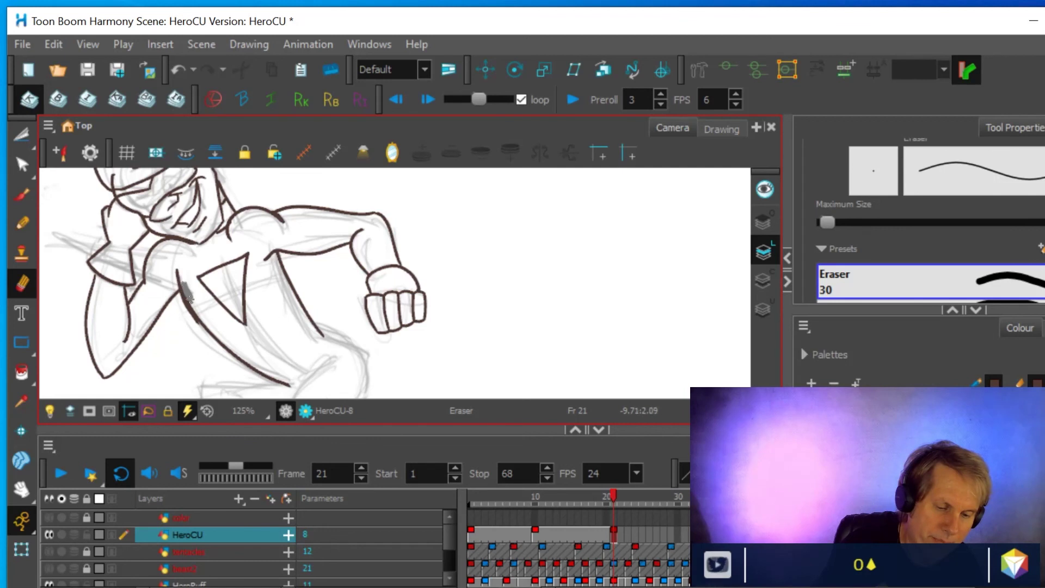
pyautogui.moveTo(193, 326); pyautogui.dragTo(202, 338)
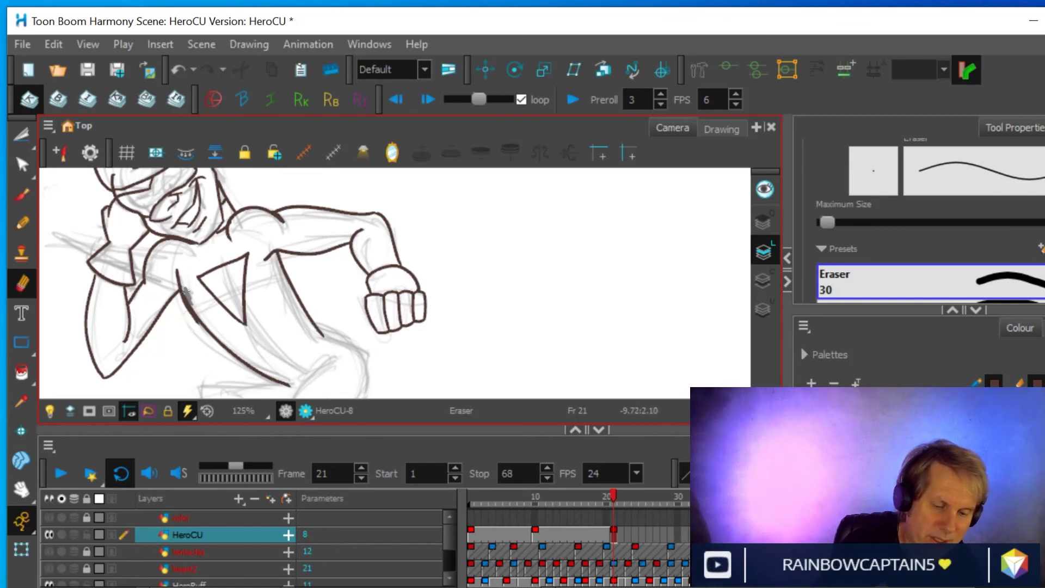
# - Trim the torso line's right edge and ink a short brown line up from the knee
pyautogui.moveTo(183, 285); pyautogui.dragTo(183, 272)
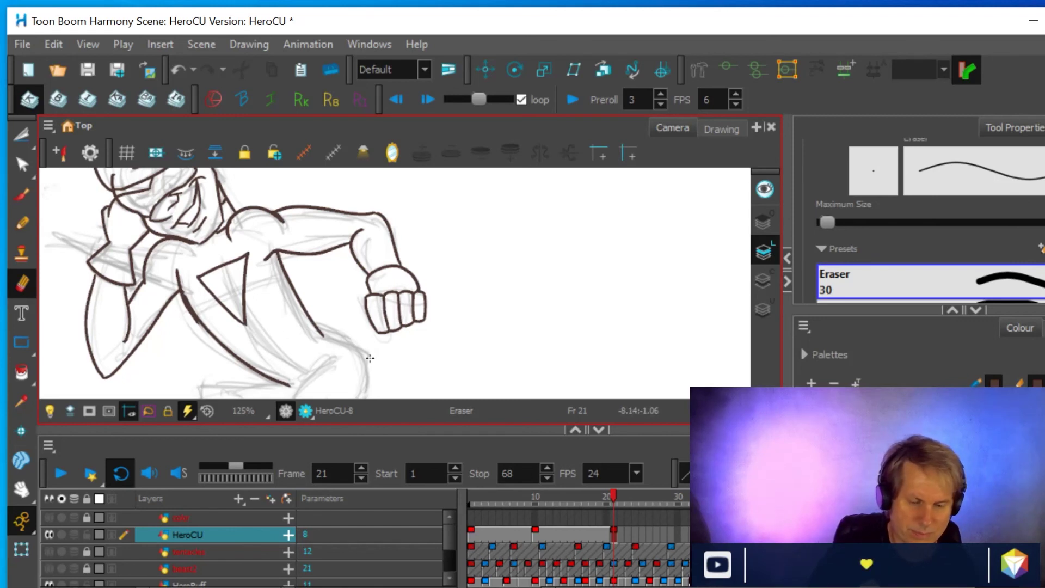
pyautogui.moveTo(359, 348); pyautogui.dragTo(360, 272)
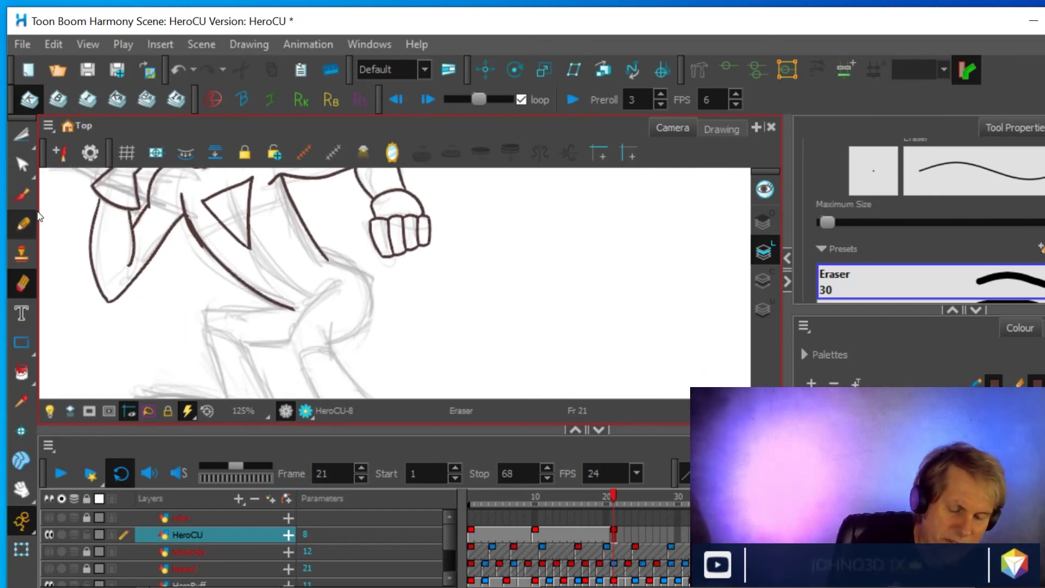
pyautogui.hotkey('alt', '/')
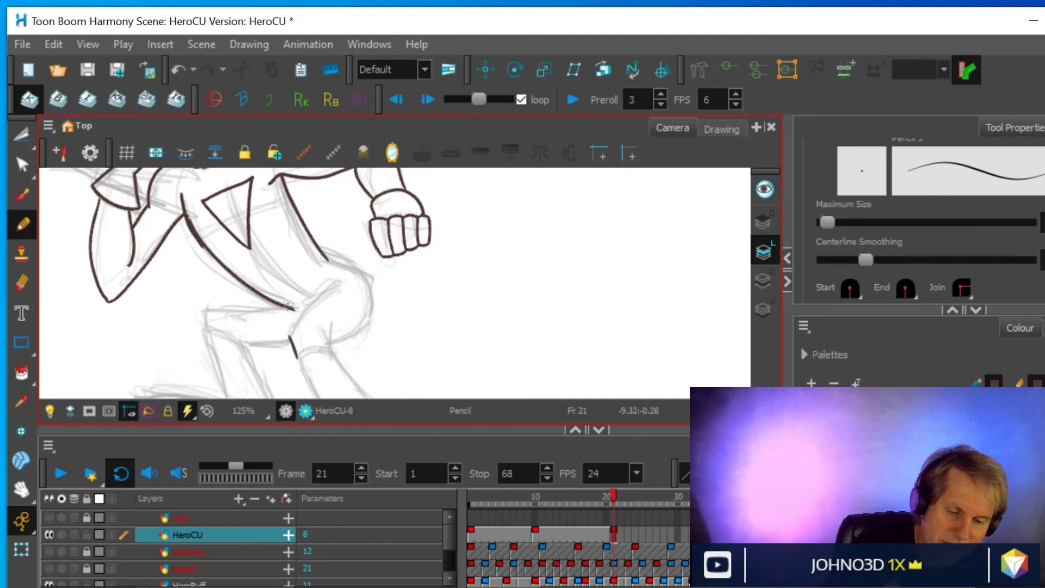
pyautogui.moveTo(289, 339); pyautogui.dragTo(292, 323)
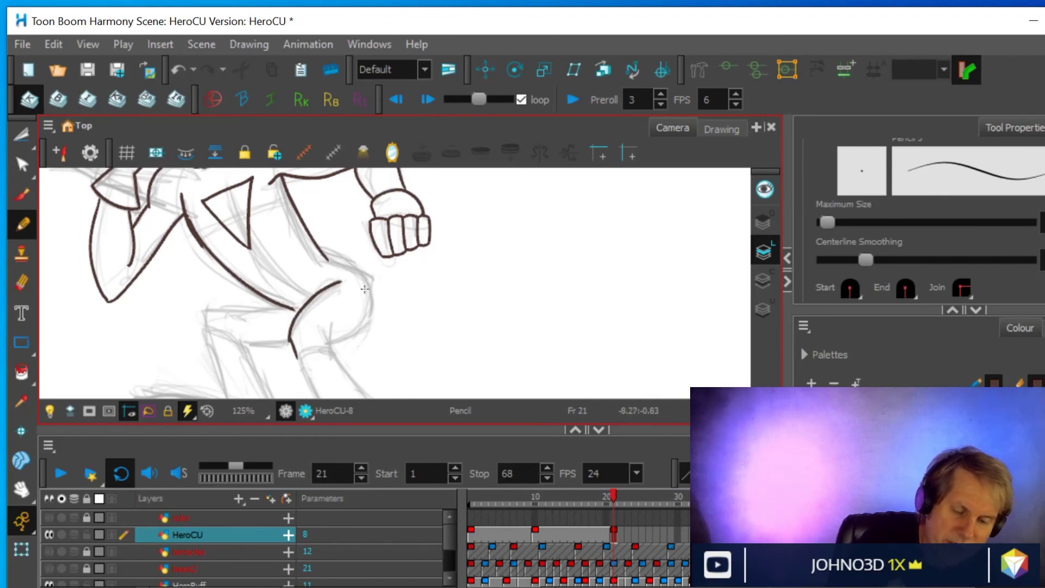
pyautogui.moveTo(329, 325); pyautogui.dragTo(330, 321)
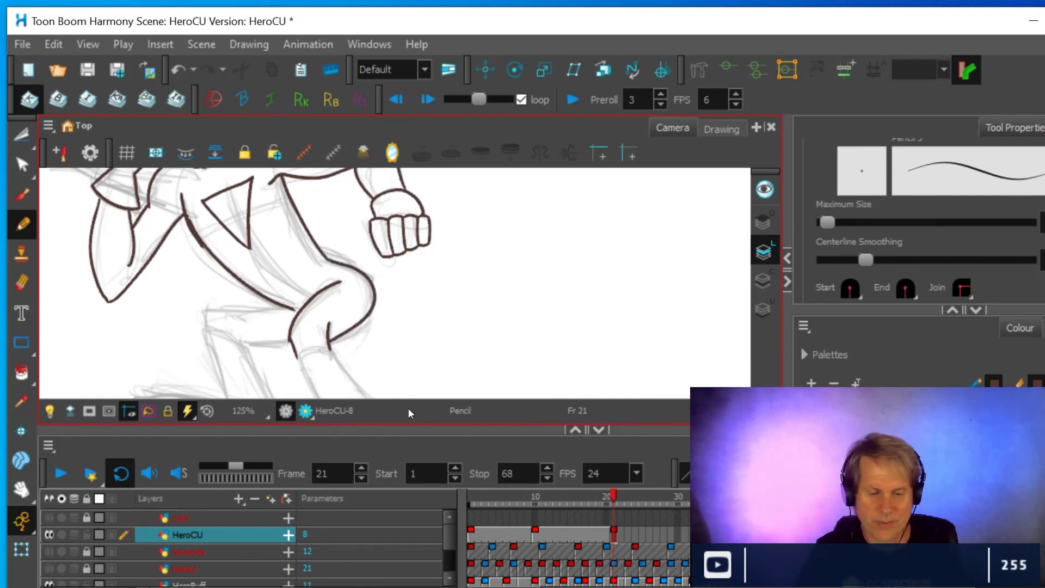
# - Undo the bad lower-leg stroke and redraw the shin's front line in brown
pyautogui.moveTo(448, 287)
pyautogui.mouseDown()
pyautogui.moveTo(438, 312)
pyautogui.moveTo(419, 321)
pyautogui.mouseUp()
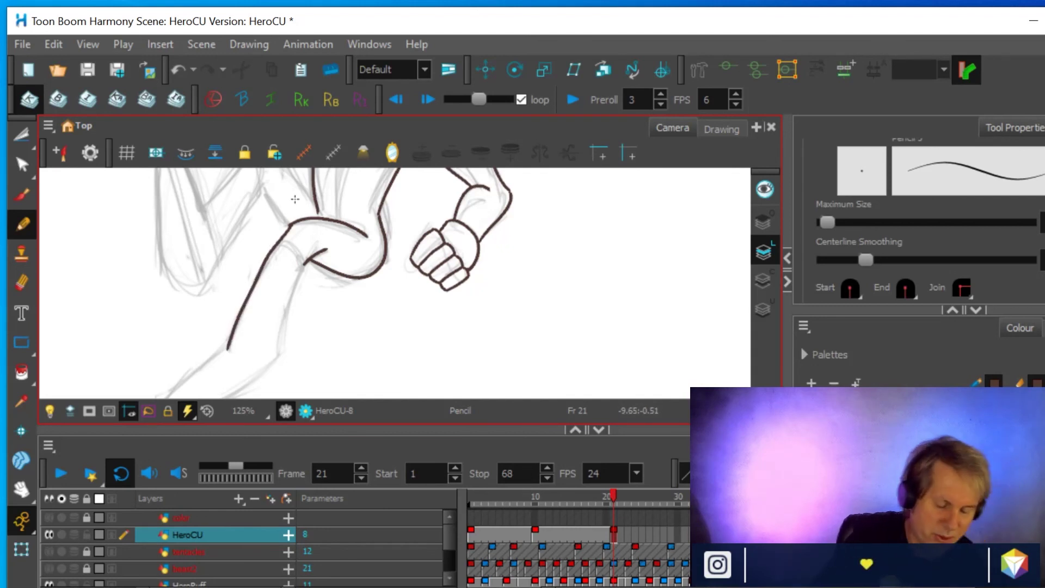
pyautogui.hotkey('ctrl', 'z')
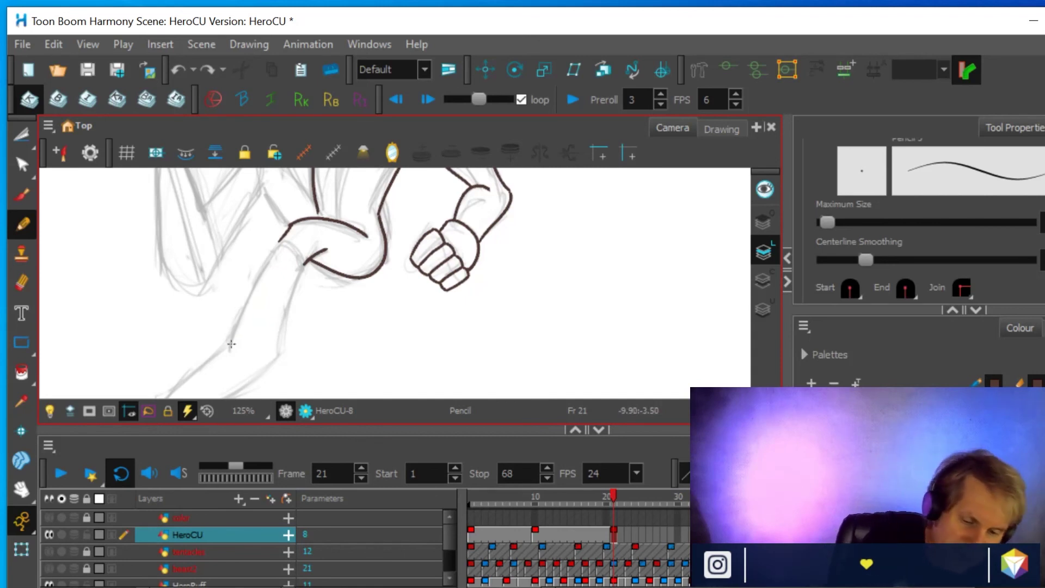
pyautogui.moveTo(234, 328); pyautogui.dragTo(284, 231)
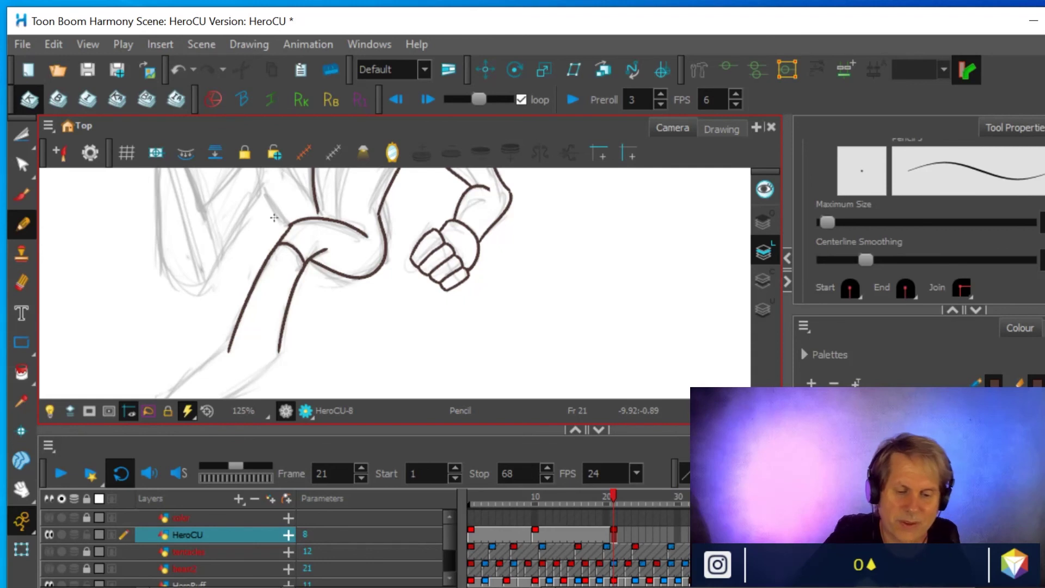
# - Ink the left and right sides of the lower leg down to the foot
pyautogui.scroll(-1, 364, 250)
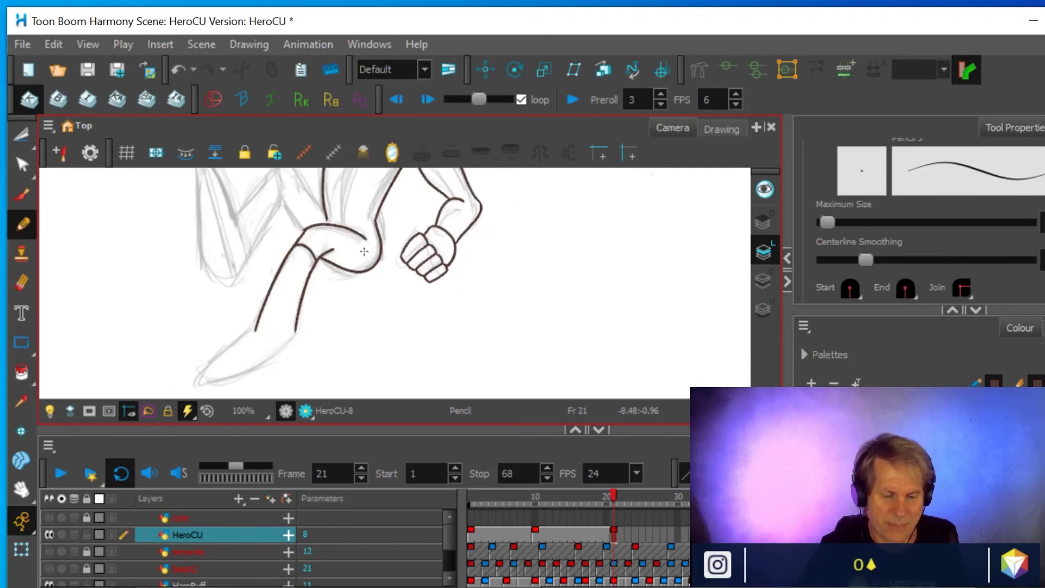
pyautogui.hotkey('ctrl', 'alt')
pyautogui.moveTo(264, 329)
pyautogui.mouseDown()
pyautogui.moveTo(375, 319)
pyautogui.moveTo(366, 325)
pyautogui.moveTo(372, 226)
pyautogui.mouseUp()
pyautogui.press('space')
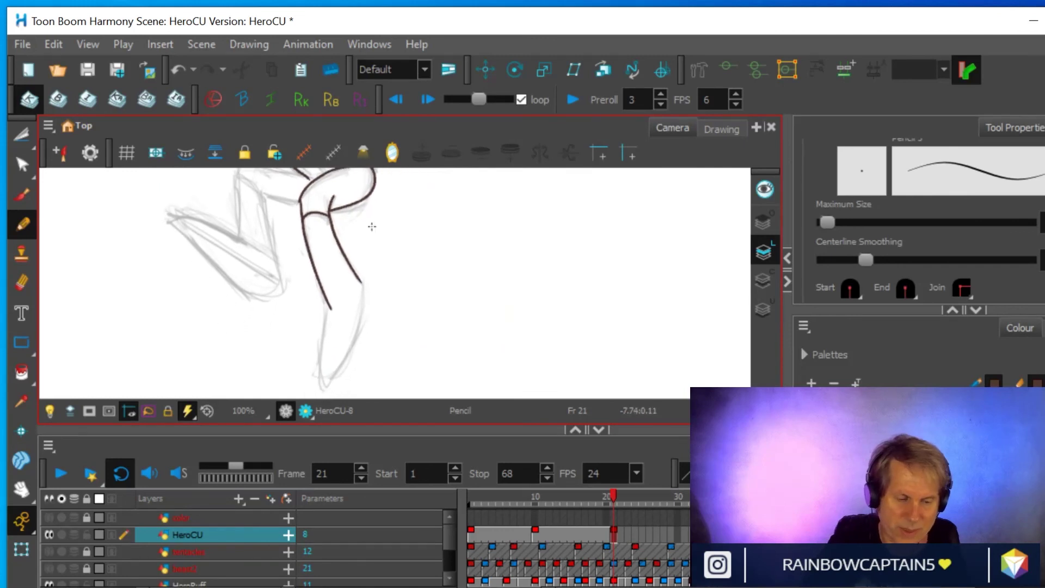
pyautogui.moveTo(322, 385); pyautogui.dragTo(330, 304)
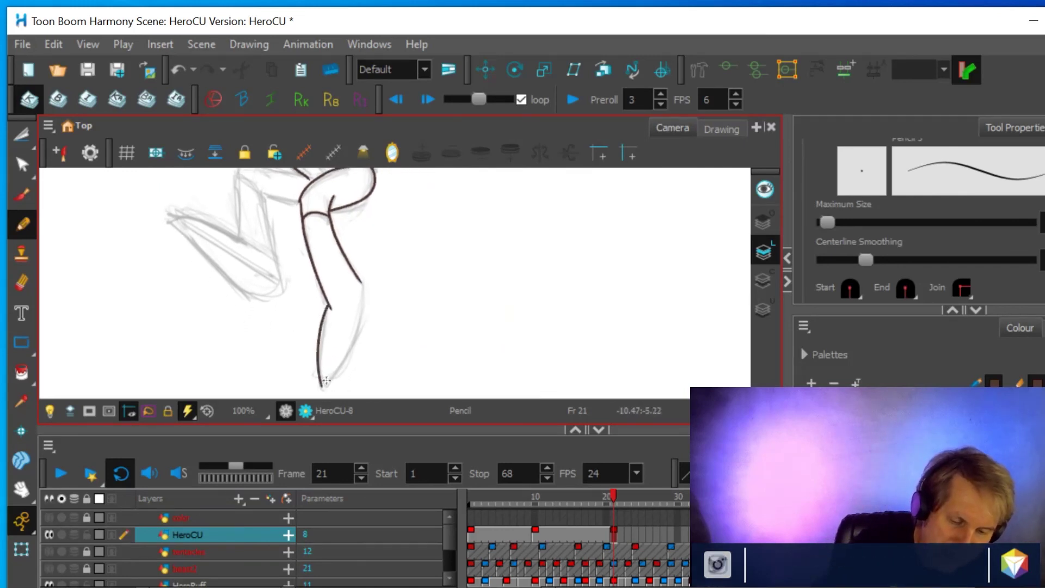
pyautogui.moveTo(332, 376); pyautogui.dragTo(361, 277)
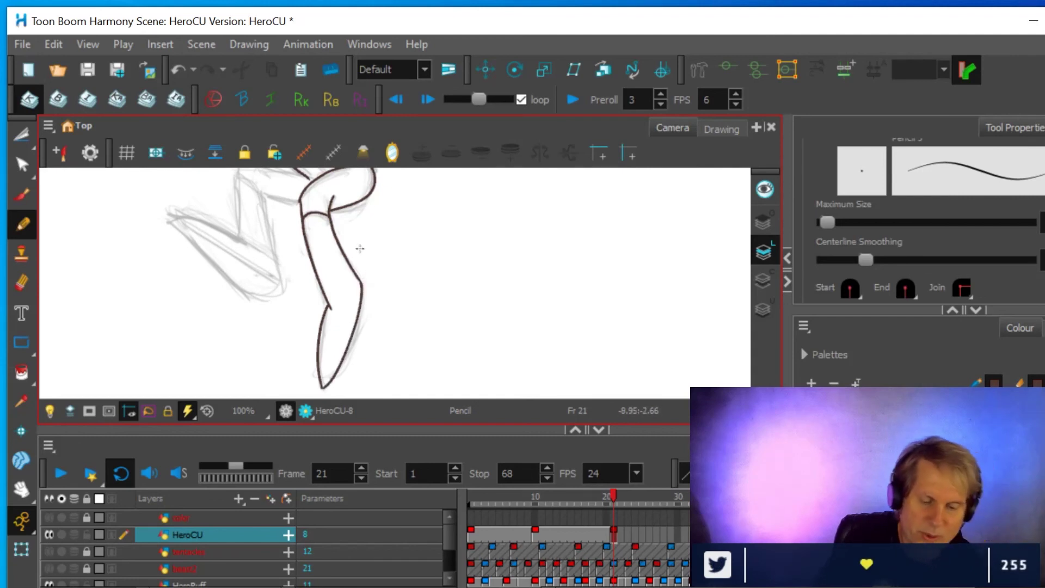
# - Extend the brown leg line up toward the thigh
pyautogui.moveTo(406, 261)
pyautogui.mouseDown()
pyautogui.moveTo(371, 299)
pyautogui.moveTo(439, 271)
pyautogui.moveTo(464, 224)
pyautogui.mouseUp()
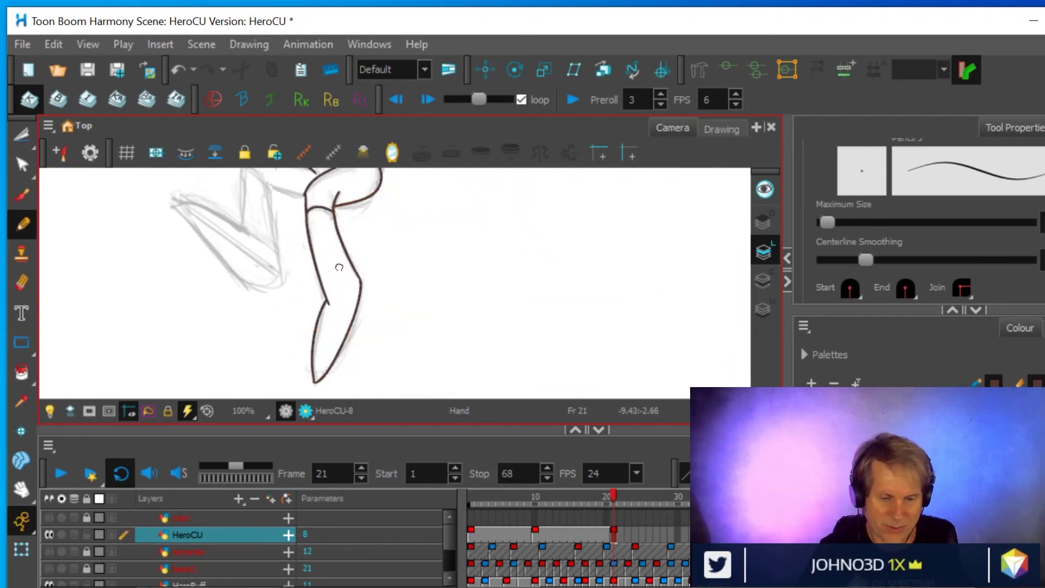
pyautogui.moveTo(338, 250); pyautogui.dragTo(375, 335)
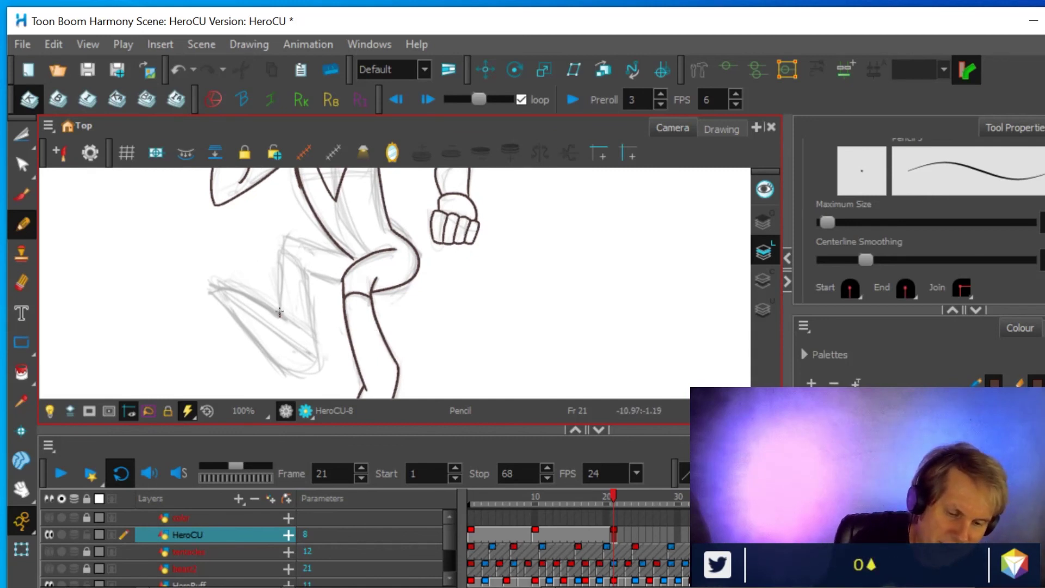
pyautogui.moveTo(279, 267); pyautogui.dragTo(283, 238)
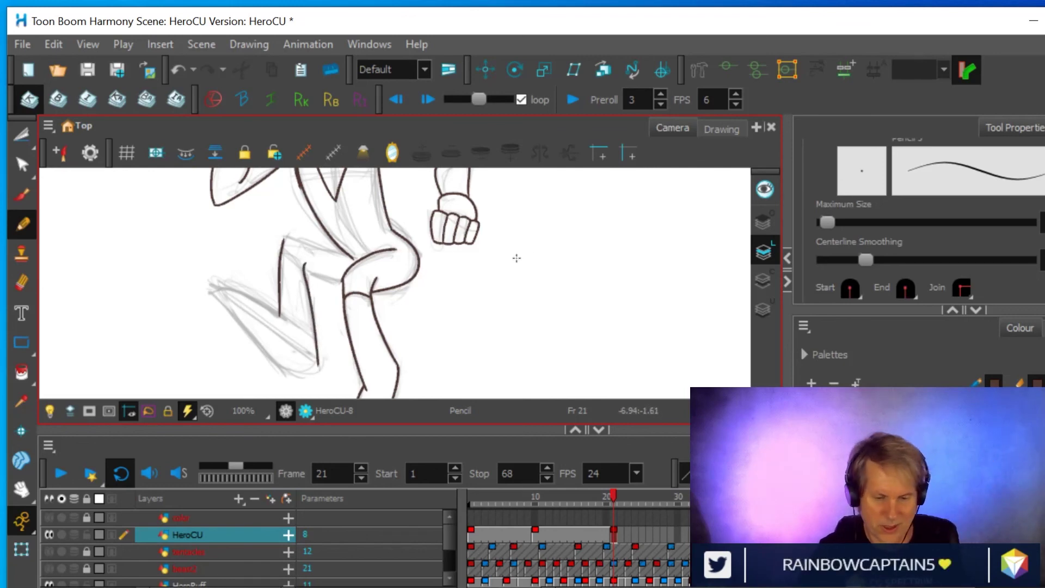
pyautogui.moveTo(543, 289)
pyautogui.mouseDown()
pyautogui.moveTo(522, 308)
pyautogui.moveTo(408, 331)
pyautogui.moveTo(428, 278)
pyautogui.moveTo(442, 338)
pyautogui.mouseUp()
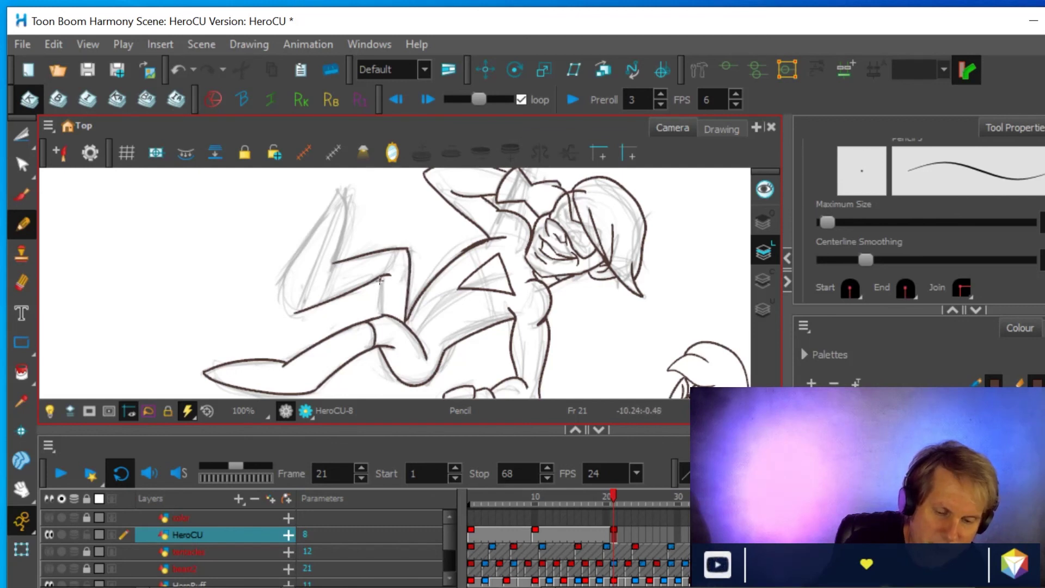
# - Ink the raised pointed foot's outline from its tip down toward the leg
pyautogui.moveTo(380, 280); pyautogui.dragTo(372, 306)
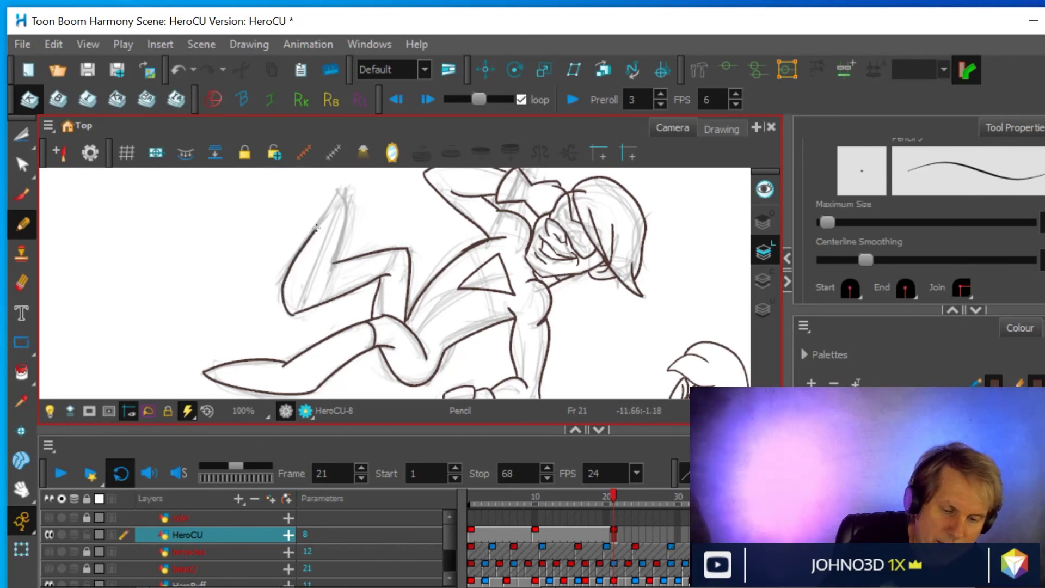
pyautogui.moveTo(338, 201); pyautogui.dragTo(319, 265)
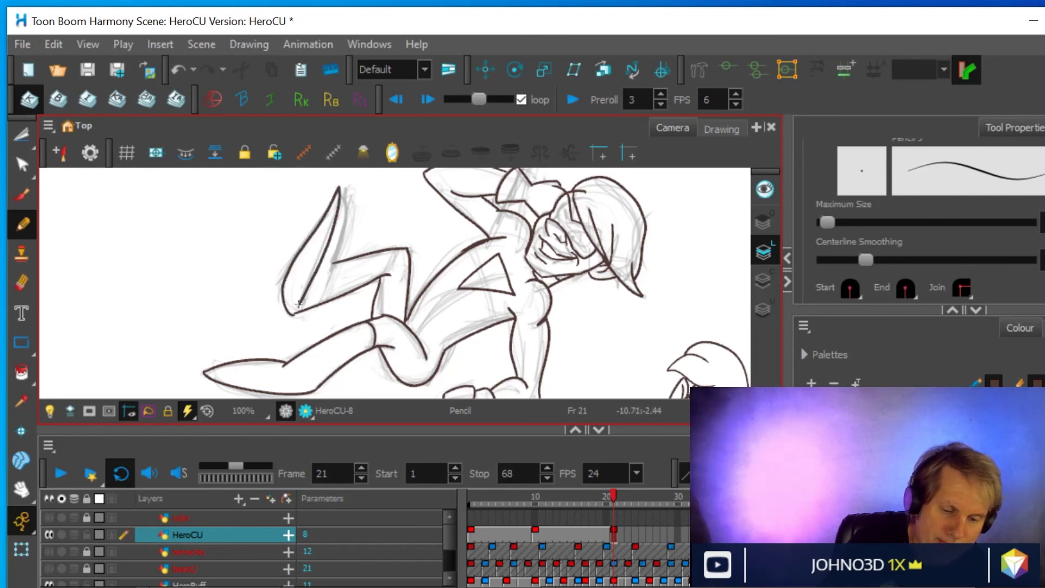
pyautogui.moveTo(290, 316); pyautogui.dragTo(292, 315)
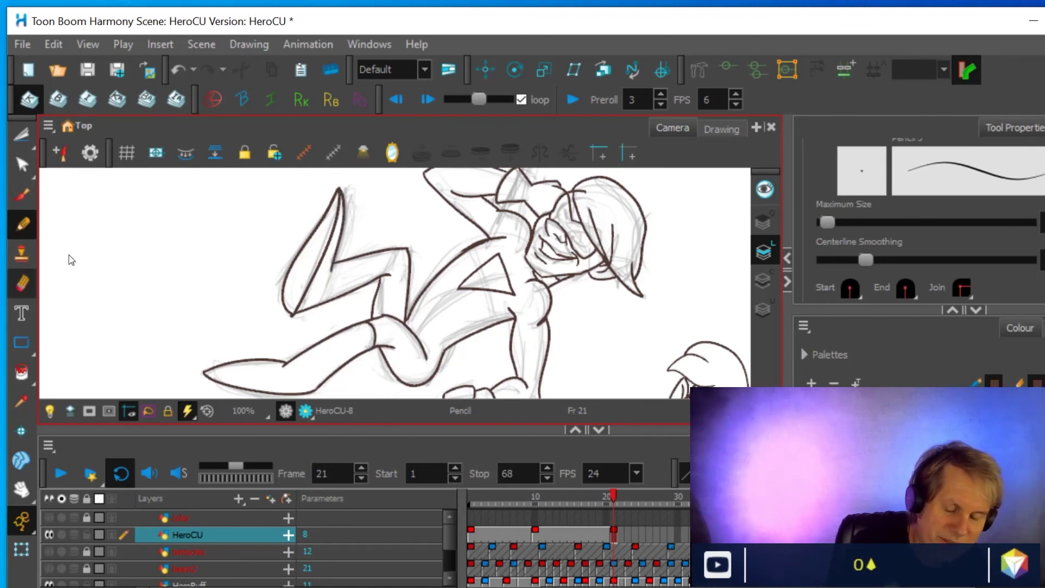
# - Erase the stray brown mark at the rear foot's tip and rotate the view back
pyautogui.hotkey('alt', 'e')
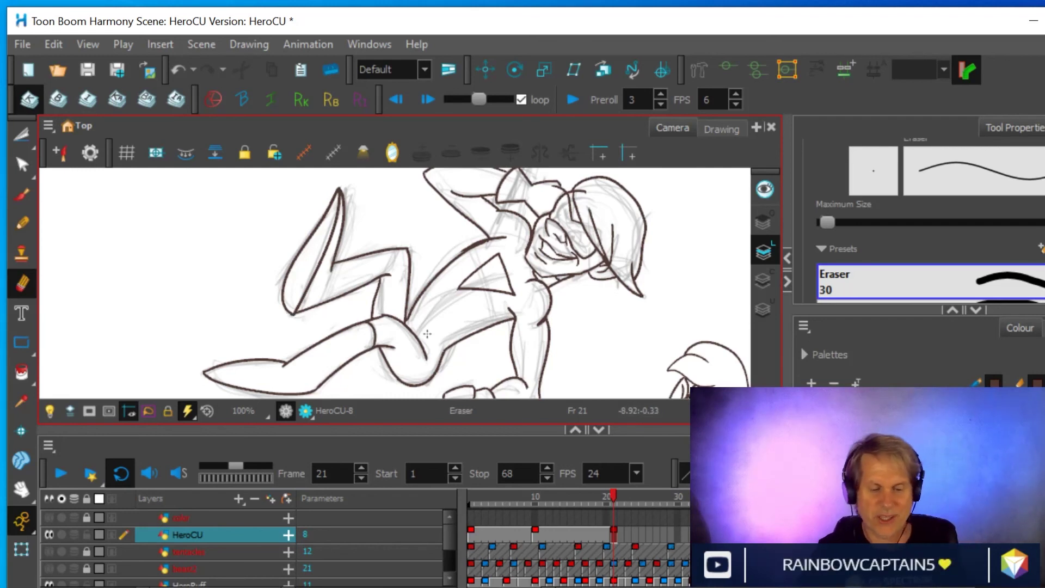
pyautogui.hotkey('alt', 's')
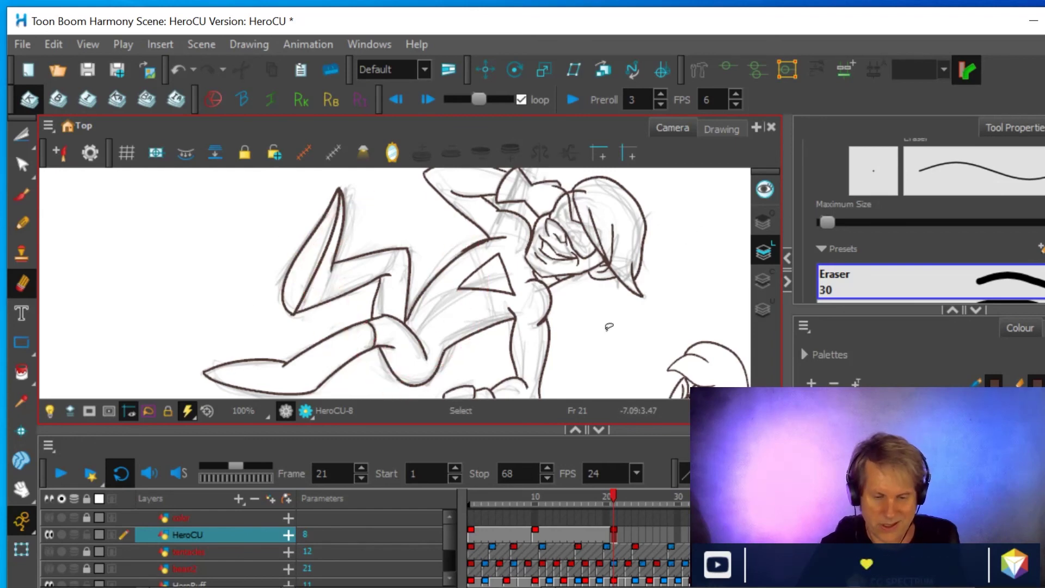
pyautogui.moveTo(593, 335); pyautogui.dragTo(601, 261)
pyautogui.scroll(-4, 563, 282)
pyautogui.scroll(2, 563, 283)
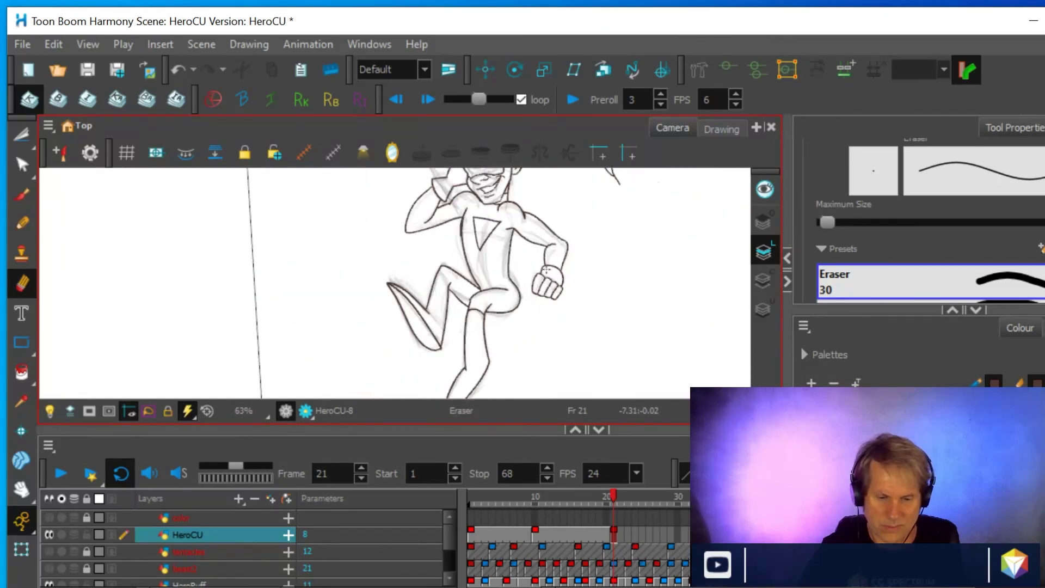
# - Zoom in on the fist, ink its lower-left edge, then undo those strokes
pyautogui.moveTo(610, 233); pyautogui.dragTo(539, 279)
pyautogui.scroll(4, 539, 280)
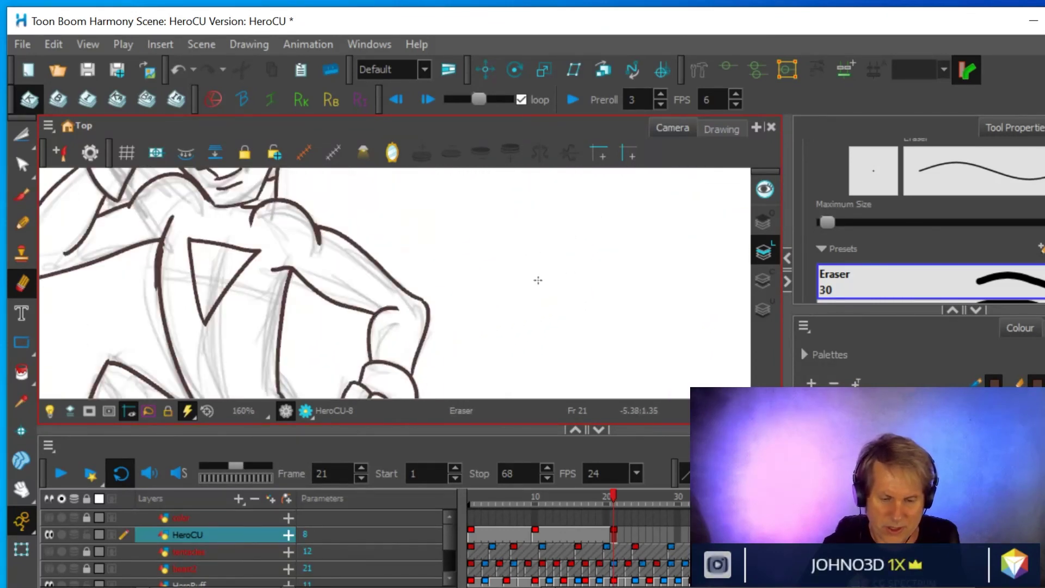
pyautogui.moveTo(502, 327); pyautogui.dragTo(577, 198)
pyautogui.moveTo(537, 265); pyautogui.dragTo(538, 261)
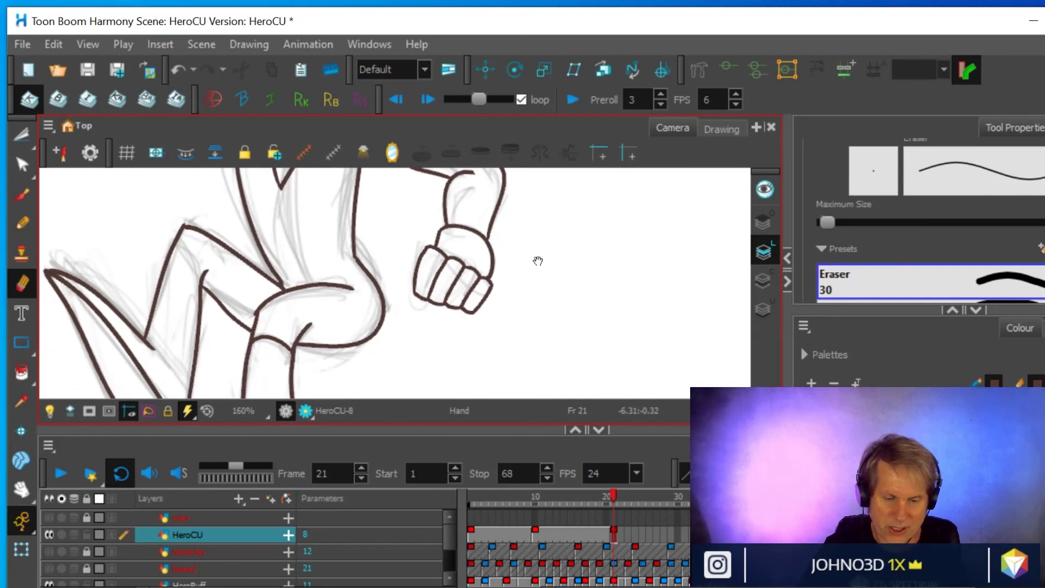
pyautogui.click(22, 224)
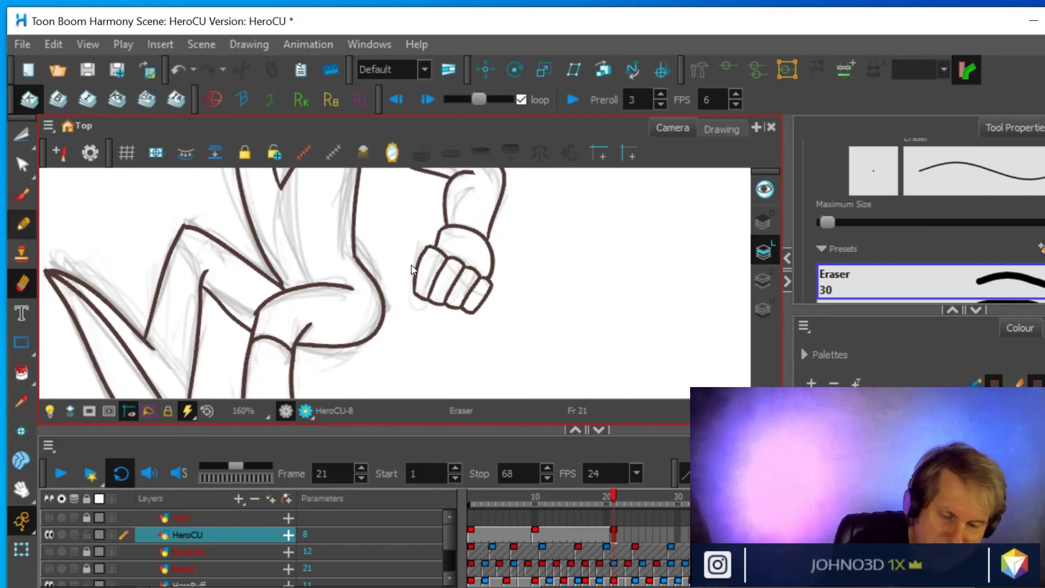
pyautogui.moveTo(411, 273)
pyautogui.mouseDown()
pyautogui.moveTo(402, 293)
pyautogui.moveTo(437, 321)
pyautogui.moveTo(445, 303)
pyautogui.mouseUp()
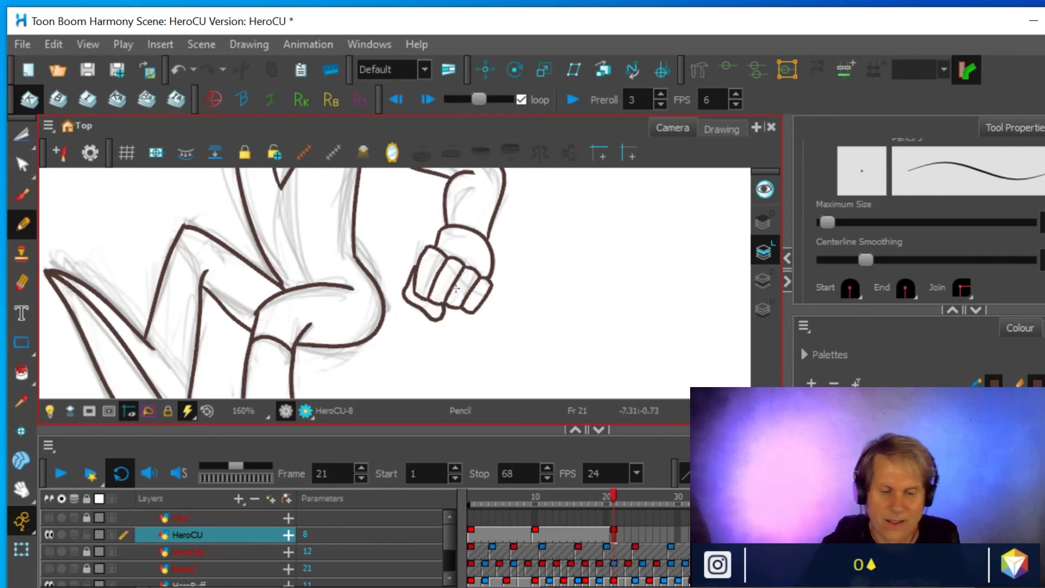
pyautogui.hotkey('ctrl', 'z')
pyautogui.hotkey('ctrl', 'z')
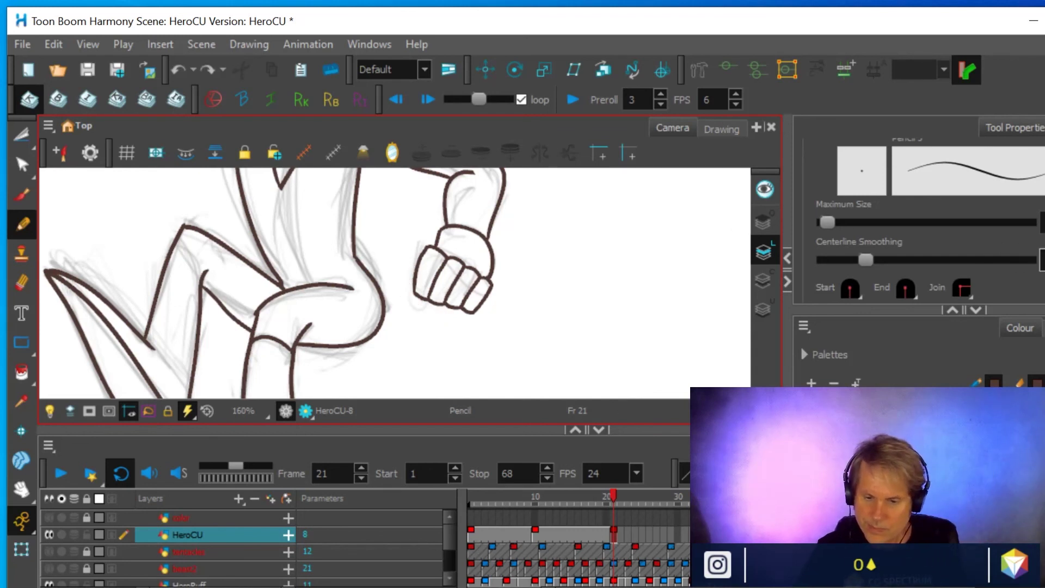
# - Set pencil Centerline Smoothing to 10 and redraw the thumb closing against the fist
pyautogui.moveTo(1043, 260); pyautogui.dragTo(1019, 271)
pyautogui.write('10')
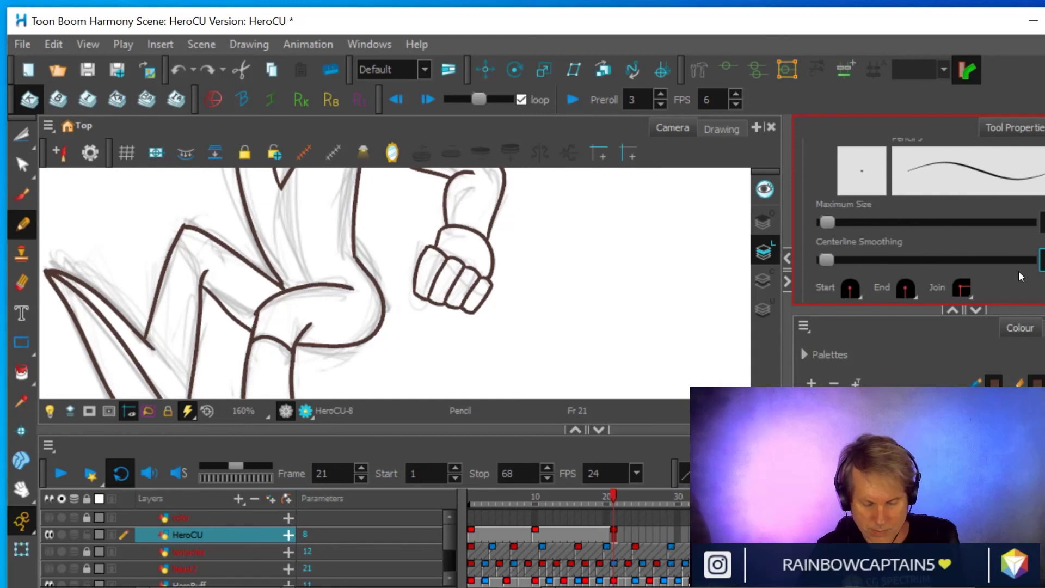
pyautogui.moveTo(416, 267); pyautogui.dragTo(401, 300)
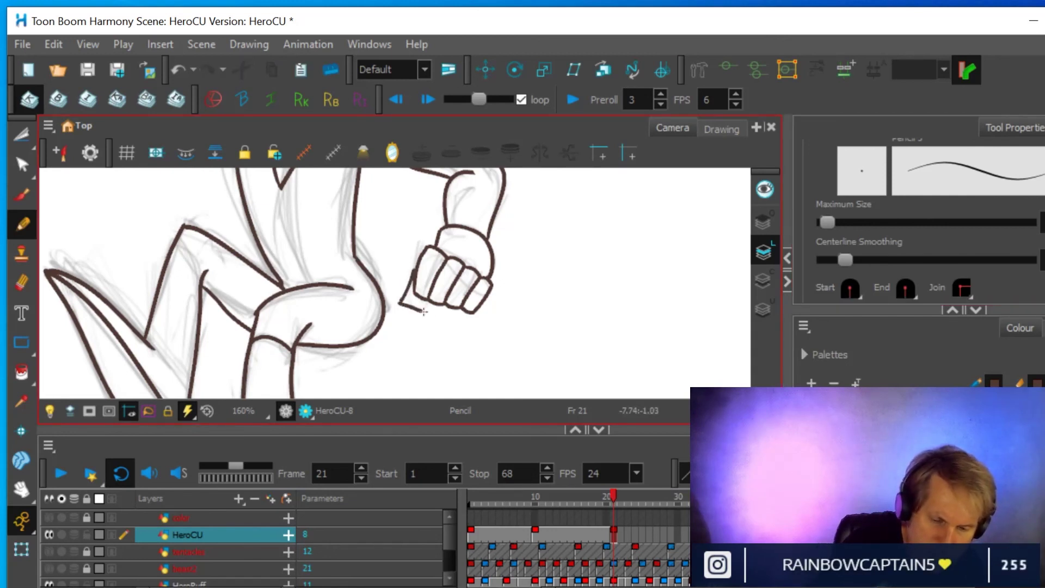
pyautogui.moveTo(442, 316)
pyautogui.mouseDown()
pyautogui.moveTo(420, 264)
pyautogui.moveTo(409, 273)
pyautogui.moveTo(430, 250)
pyautogui.mouseUp()
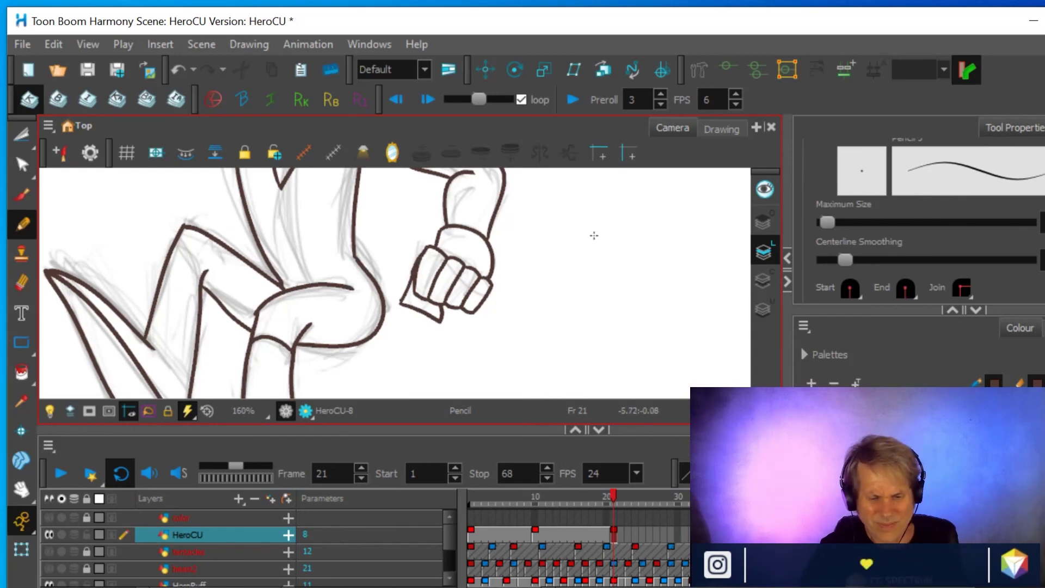
pyautogui.scroll(1, 593, 235)
pyautogui.scroll(-3, 576, 245)
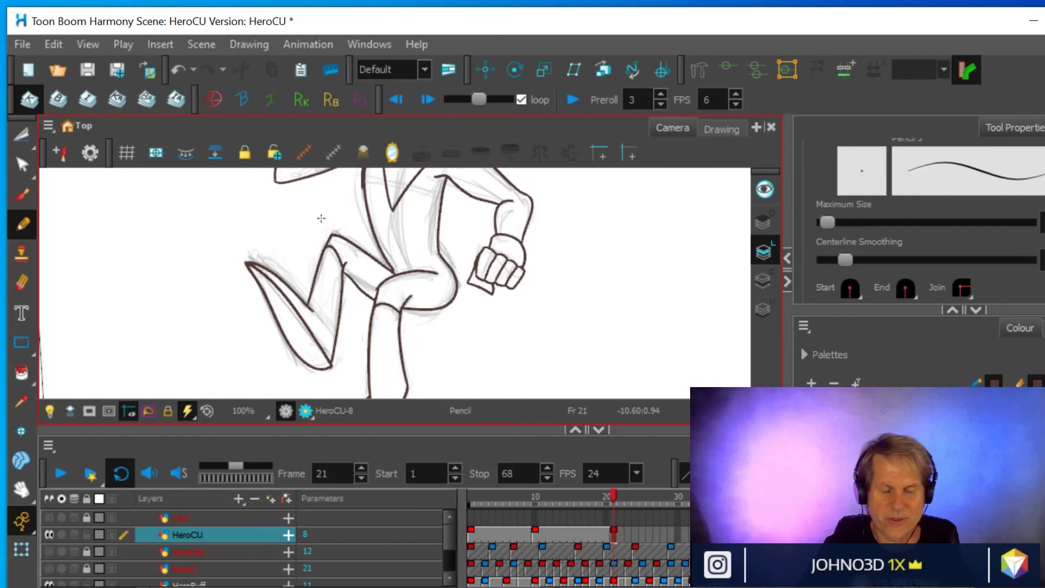
# - Erase the top of the vertical chest line and redraw it upward in brown
pyautogui.moveTo(599, 273); pyautogui.dragTo(591, 390)
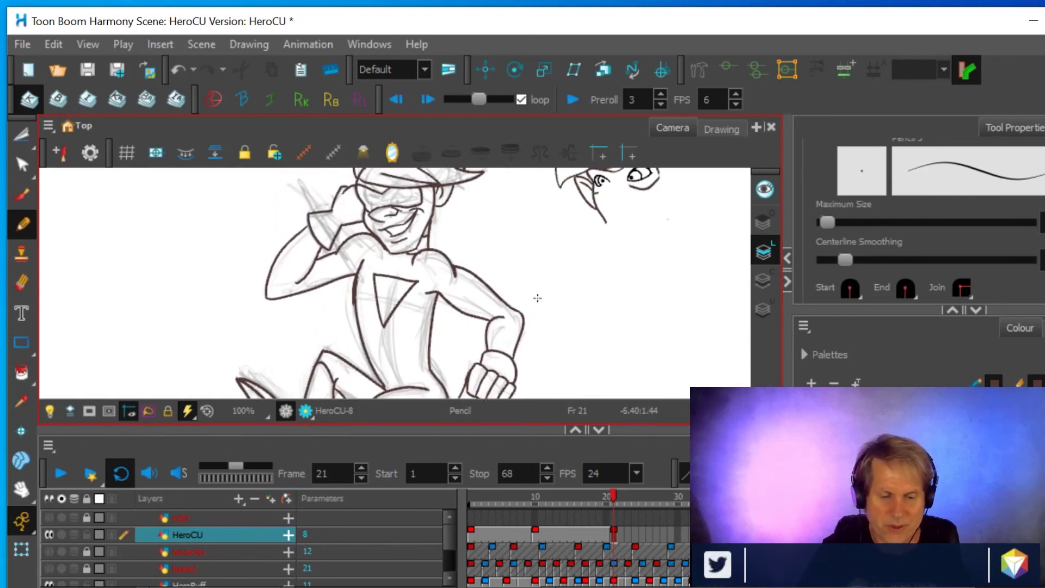
pyautogui.scroll(2, 537, 298)
pyautogui.moveTo(428, 287); pyautogui.dragTo(550, 292)
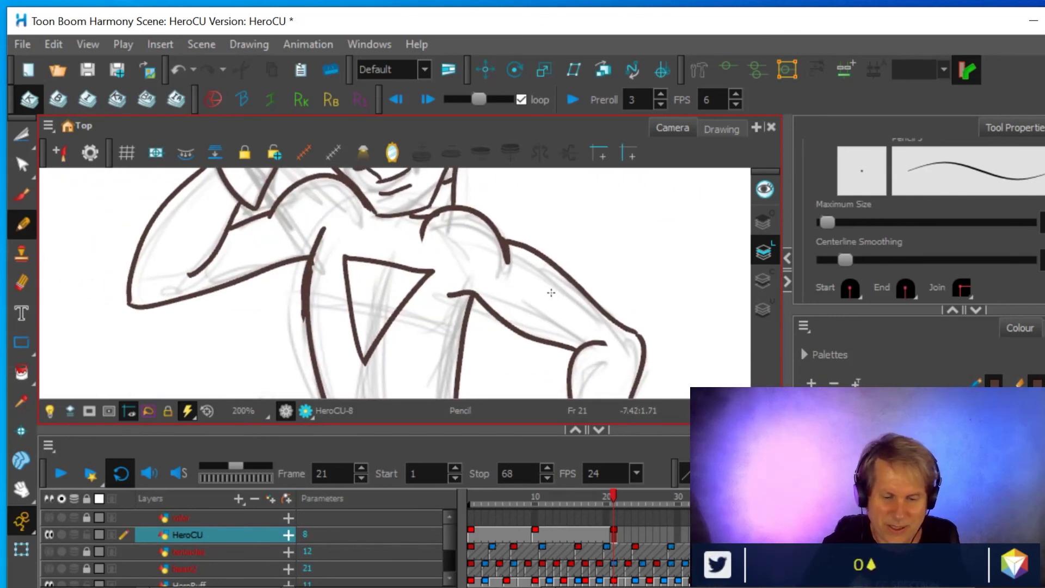
pyautogui.scroll(2, 551, 292)
pyautogui.moveTo(404, 253); pyautogui.dragTo(559, 293)
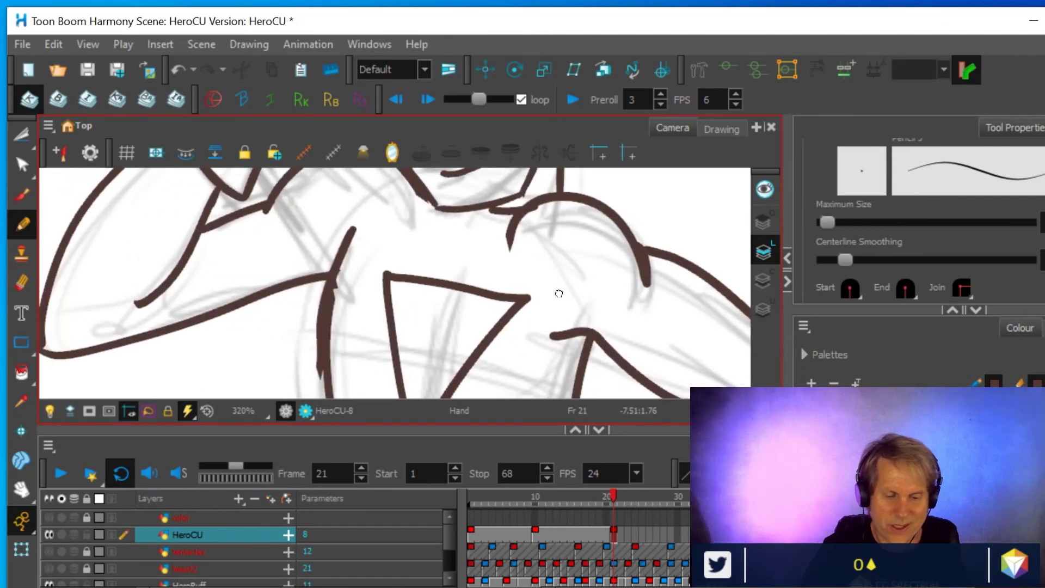
pyautogui.scroll(-1, 549, 295)
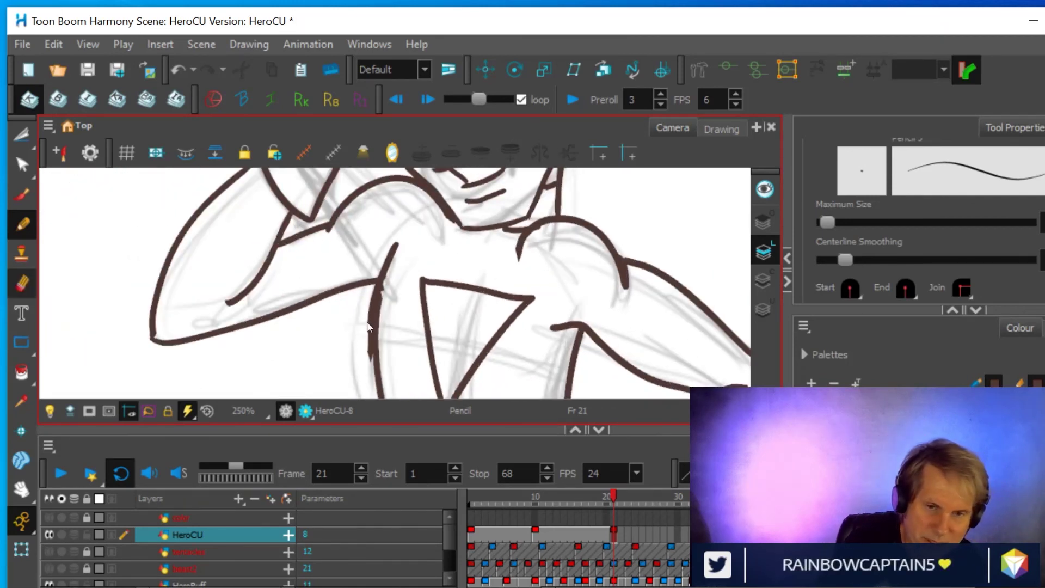
pyautogui.hotkey('alt', 'r')
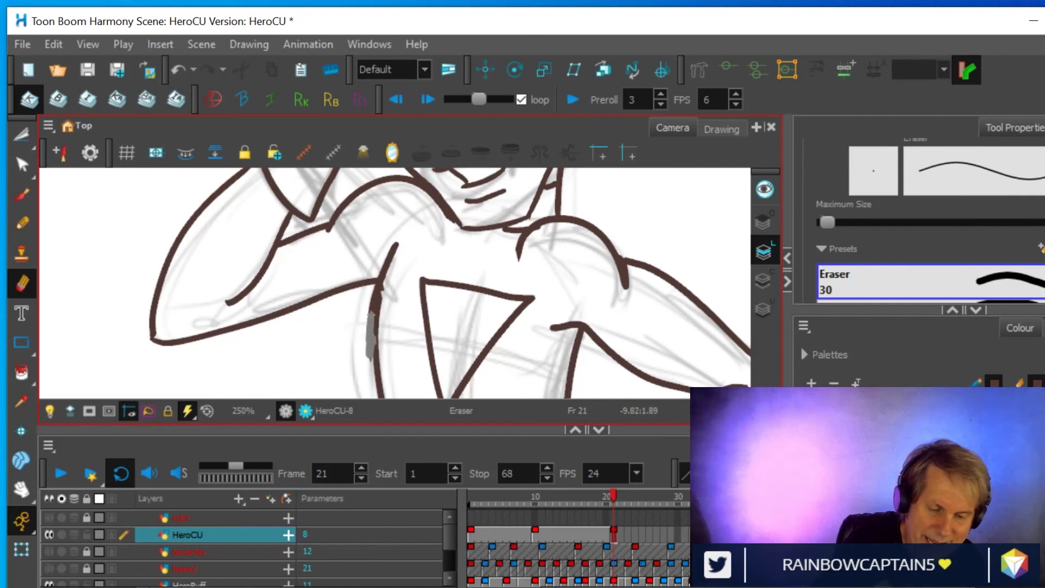
pyautogui.moveTo(375, 327); pyautogui.dragTo(392, 245)
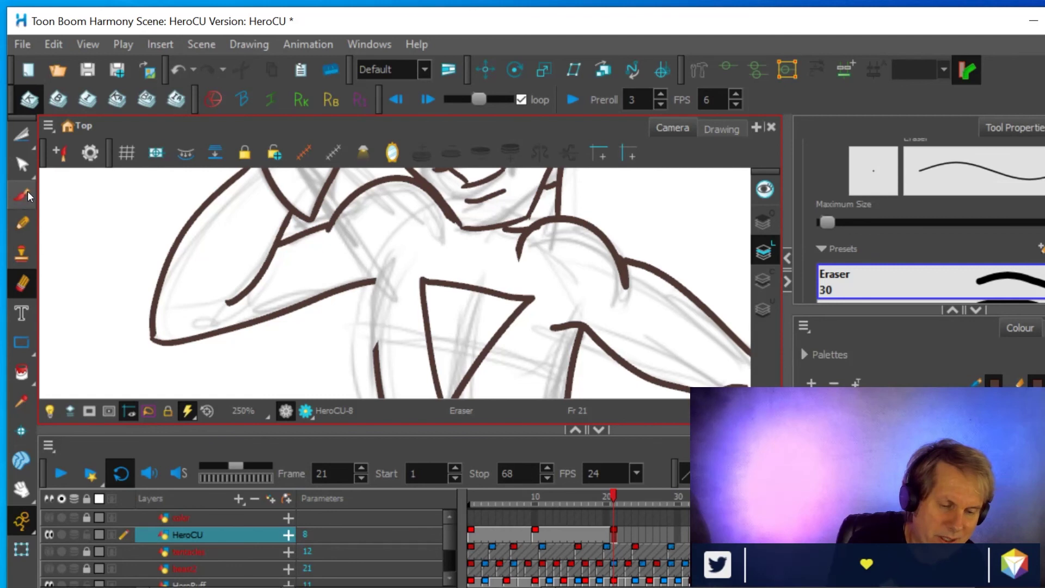
pyautogui.click(22, 224)
pyautogui.moveTo(372, 315); pyautogui.dragTo(384, 252)
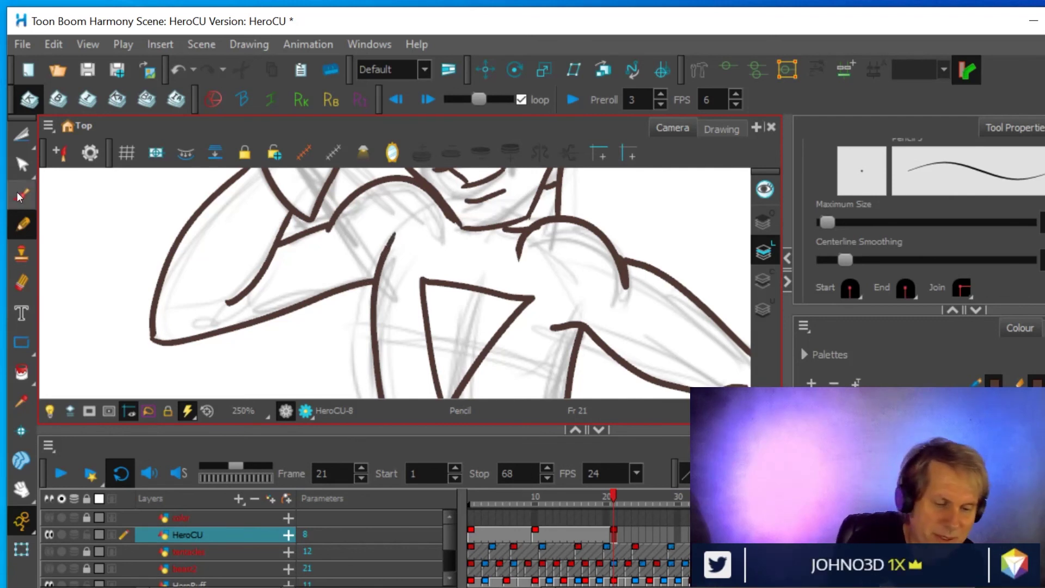
# - Erase the stray excess along the shoulder outline and zoom out to the whole figure
pyautogui.click(24, 282)
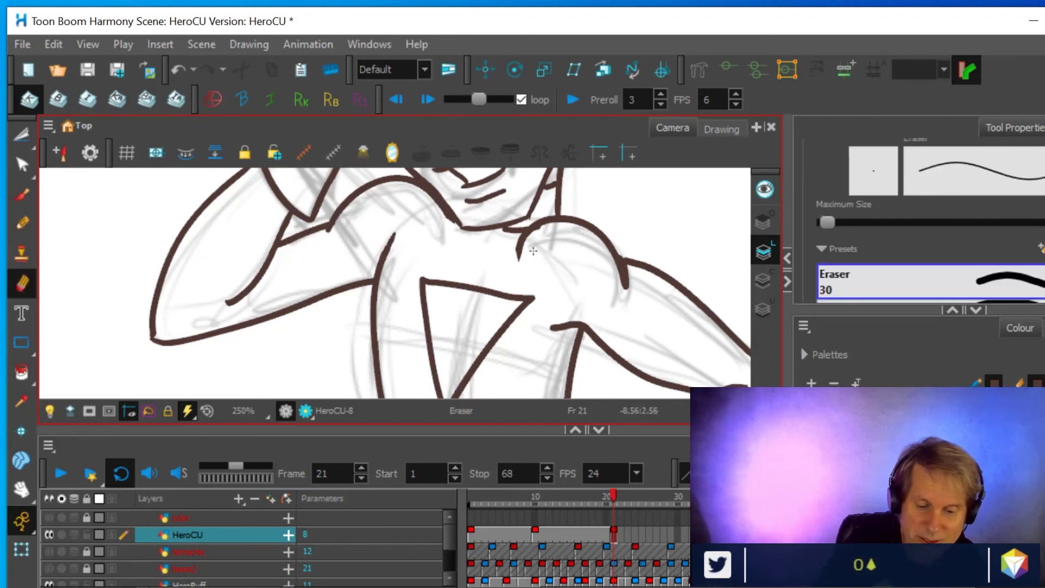
pyautogui.moveTo(528, 243)
pyautogui.mouseDown()
pyautogui.moveTo(525, 258)
pyautogui.moveTo(514, 236)
pyautogui.mouseUp()
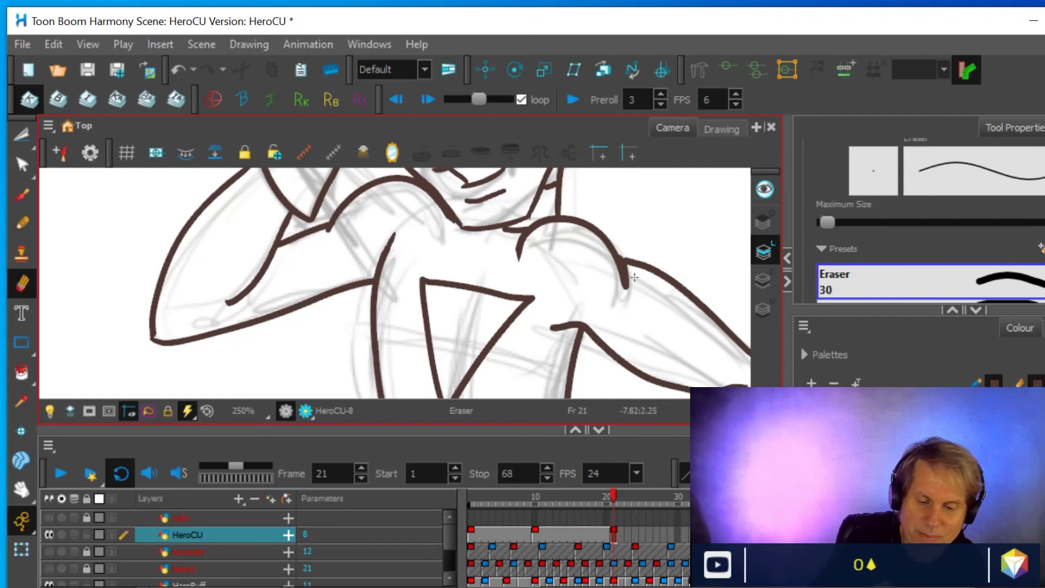
pyautogui.moveTo(606, 261)
pyautogui.mouseDown()
pyautogui.moveTo(620, 296)
pyautogui.moveTo(609, 256)
pyautogui.moveTo(609, 280)
pyautogui.mouseUp()
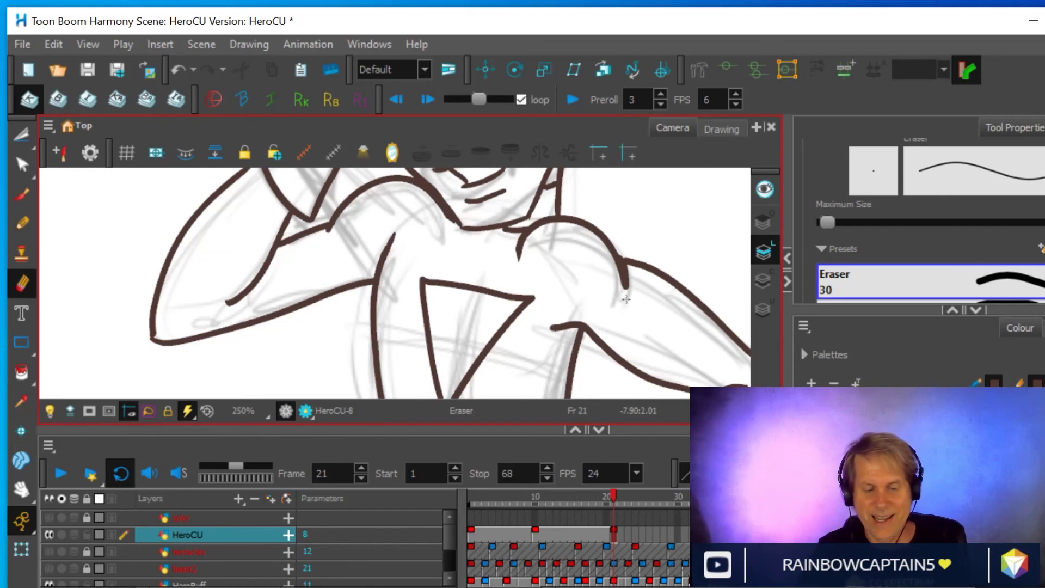
pyautogui.press('2')
pyautogui.press('1')
pyautogui.press('1')
pyautogui.press('1')
pyautogui.press('1')
pyautogui.press('space')
pyautogui.moveTo(629, 297); pyautogui.dragTo(454, 319)
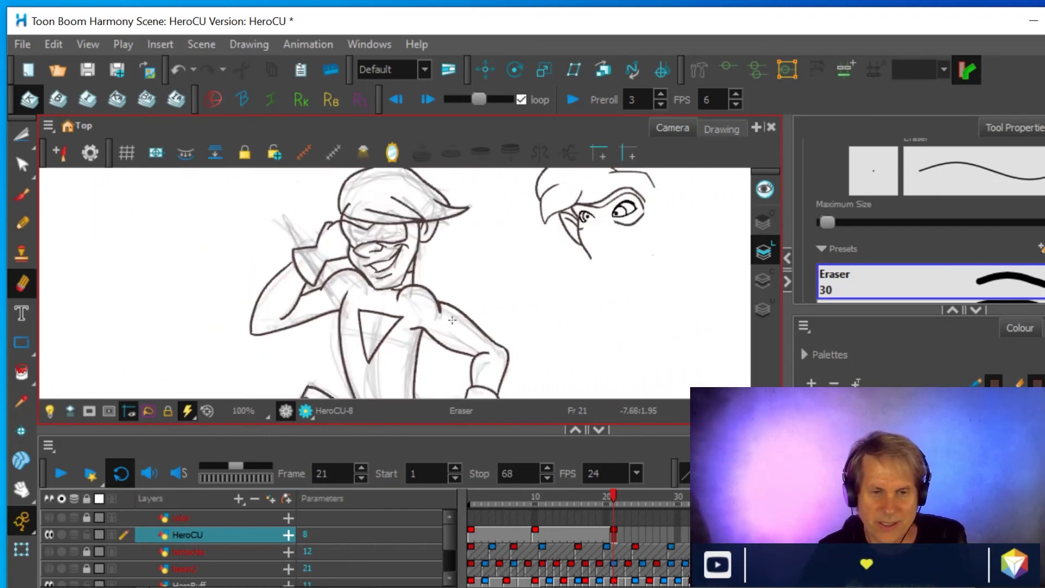
pyautogui.scroll(1, 452, 319)
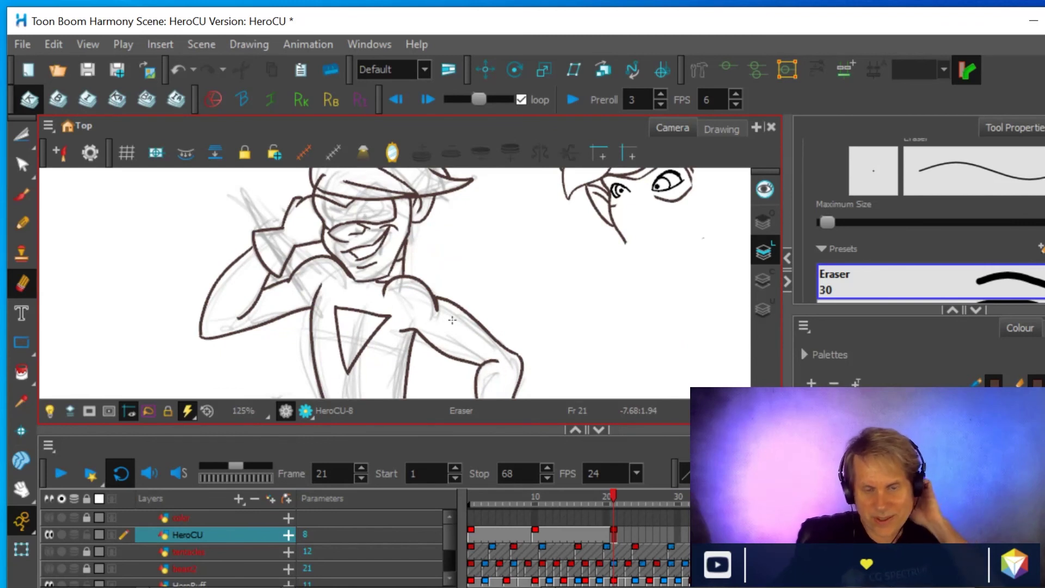
pyautogui.scroll(1, 519, 298)
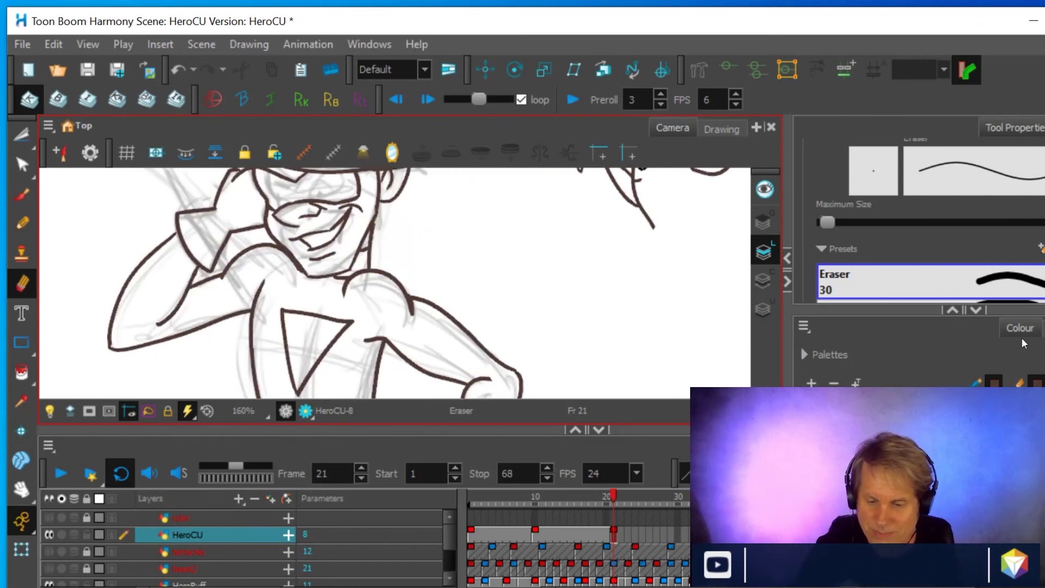
# - Pick the black Vectorized Line swatch and frame the hero's face
pyautogui.moveTo(927, 313); pyautogui.dragTo(928, 250)
pyautogui.click(873, 370)
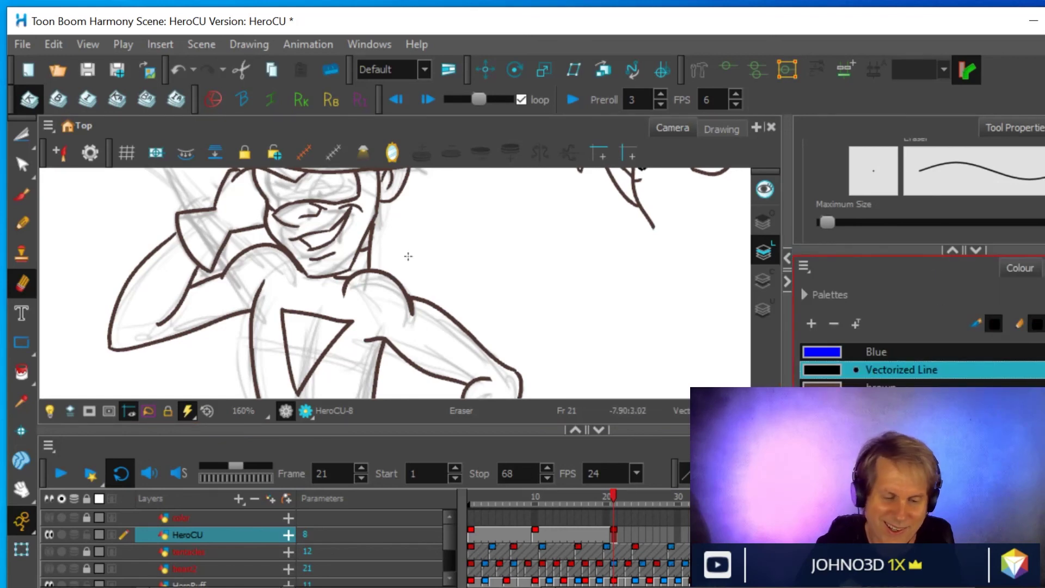
pyautogui.scroll(-1, 511, 225)
pyautogui.moveTo(527, 232); pyautogui.dragTo(418, 299)
pyautogui.scroll(3, 522, 261)
pyautogui.moveTo(518, 220); pyautogui.dragTo(512, 271)
# - Draw the hero's eye outline and the brow above it in black Vectorized Line
pyautogui.press('space')
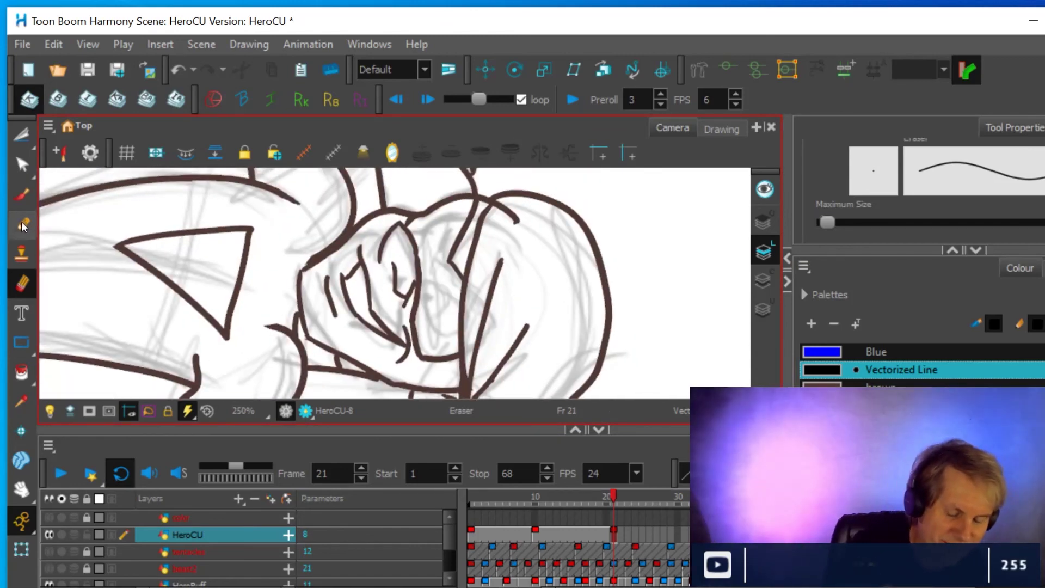
pyautogui.hotkey('alt', 'x')
pyautogui.moveTo(436, 342); pyautogui.dragTo(426, 281)
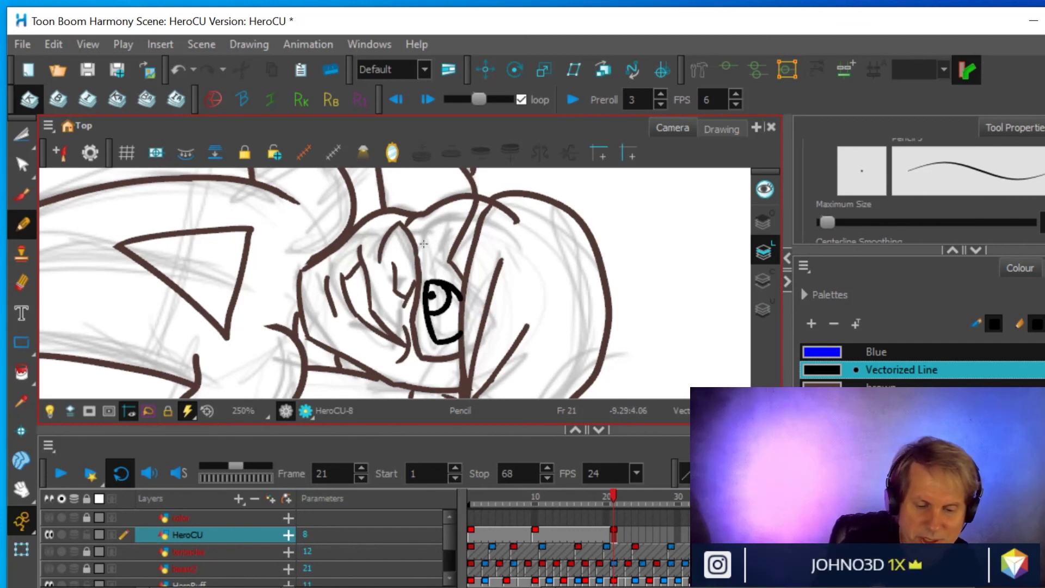
pyautogui.moveTo(425, 215)
pyautogui.mouseDown()
pyautogui.moveTo(430, 246)
pyautogui.moveTo(449, 220)
pyautogui.moveTo(444, 190)
pyautogui.mouseUp()
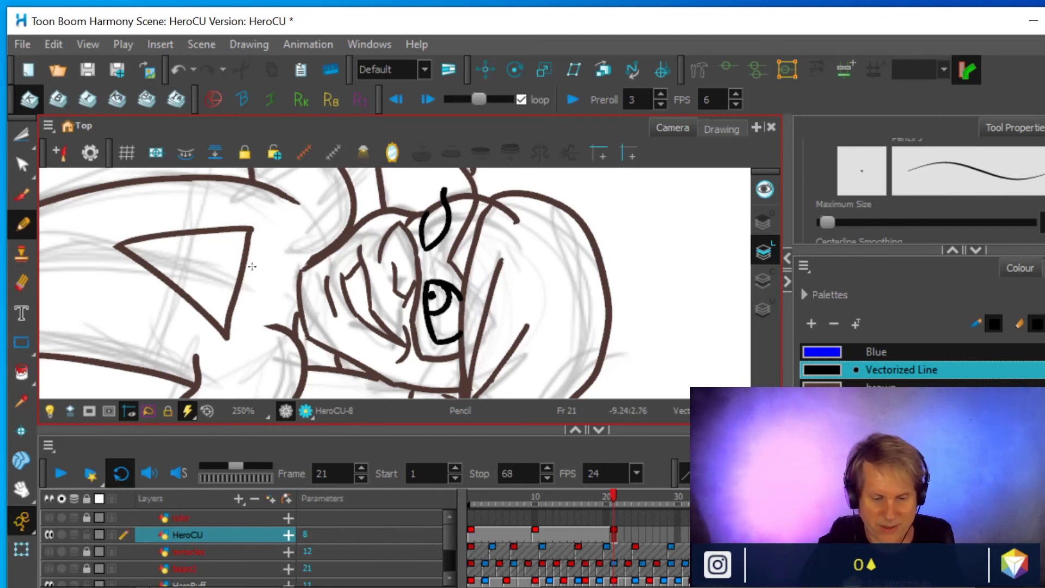
pyautogui.moveTo(430, 290)
pyautogui.keyDown('ctrl'); pyautogui.keyDown('alt'); pyautogui.mouseDown()
pyautogui.moveTo(460, 307)
pyautogui.moveTo(566, 233)
pyautogui.moveTo(437, 180)
pyautogui.moveTo(417, 186)
pyautogui.mouseUp(); pyautogui.keyUp('alt'); pyautogui.keyUp('ctrl')
# - Reset the view to upright and remove the stray strokes over the hero's left eye
pyautogui.press('1')
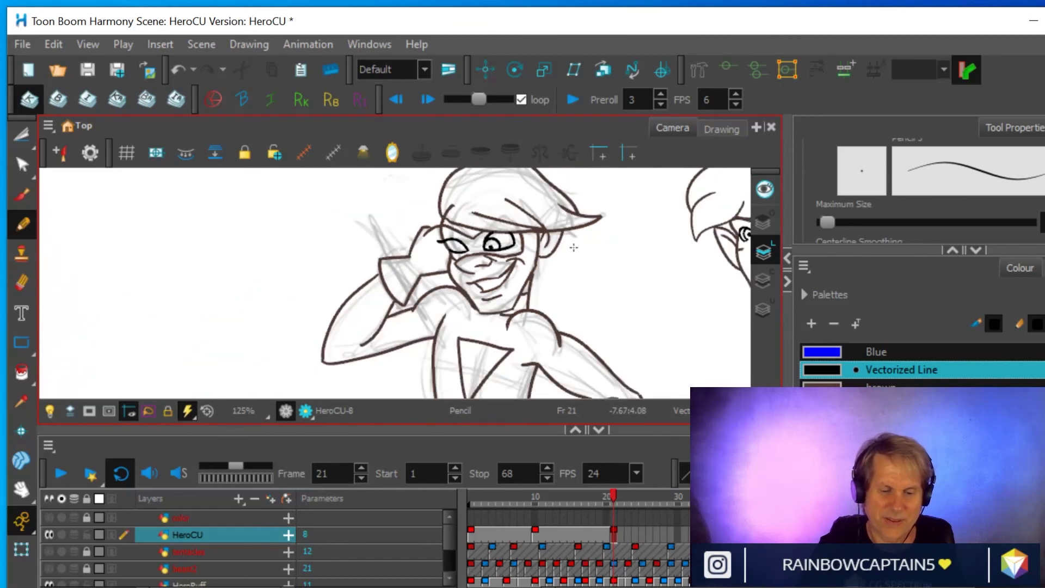
pyautogui.scroll(-1, 574, 248)
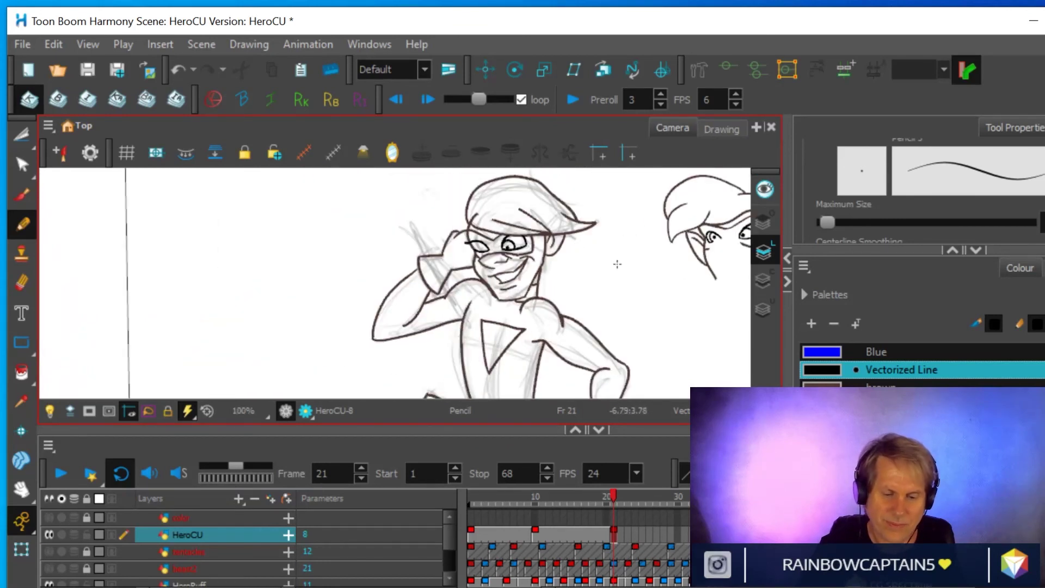
pyautogui.moveTo(597, 301); pyautogui.dragTo(475, 310)
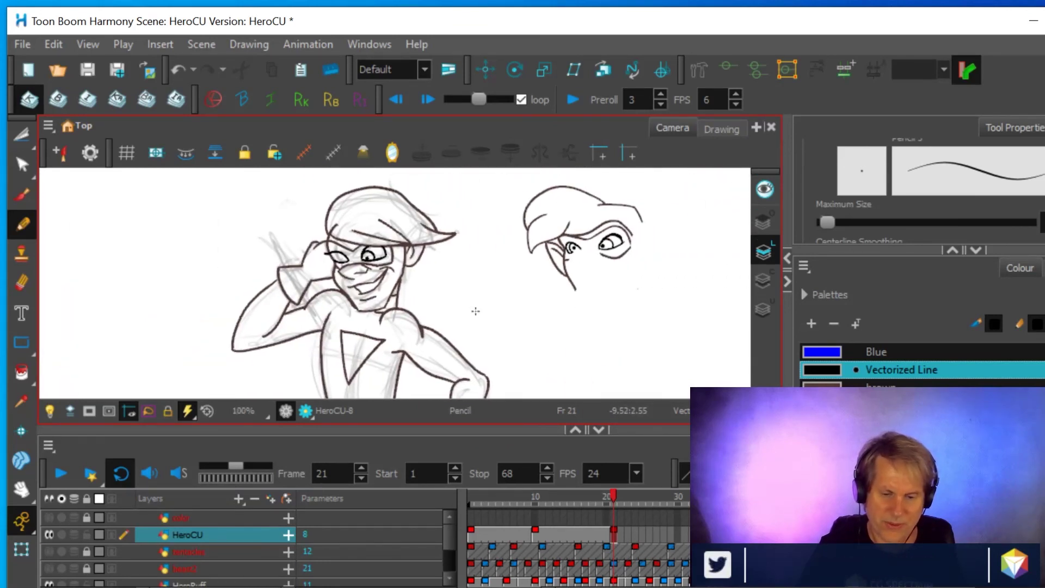
pyautogui.scroll(1, 475, 311)
pyautogui.scroll(2, 475, 311)
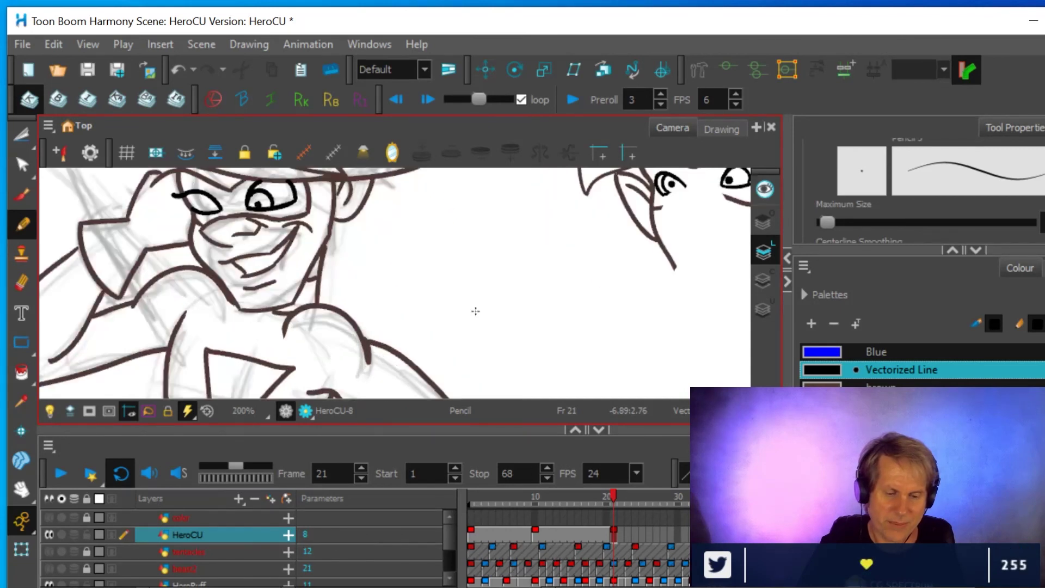
pyautogui.moveTo(459, 252)
pyautogui.mouseDown()
pyautogui.moveTo(483, 308)
pyautogui.moveTo(397, 333)
pyautogui.moveTo(459, 336)
pyautogui.mouseUp()
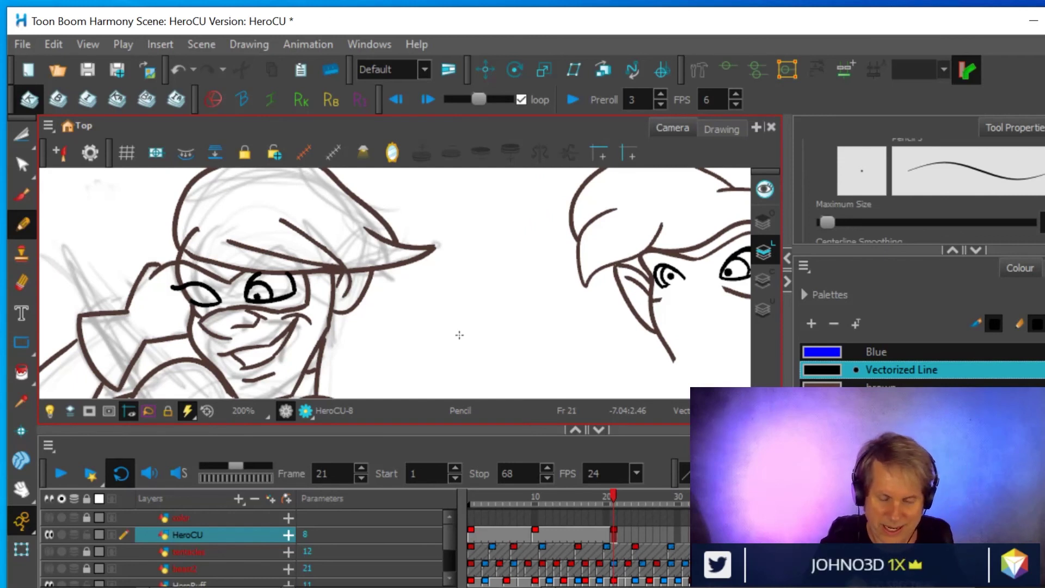
pyautogui.hotkey('alt', 's')
pyautogui.hotkey('ctrl', 'z')
pyautogui.hotkey('ctrl', 'z')
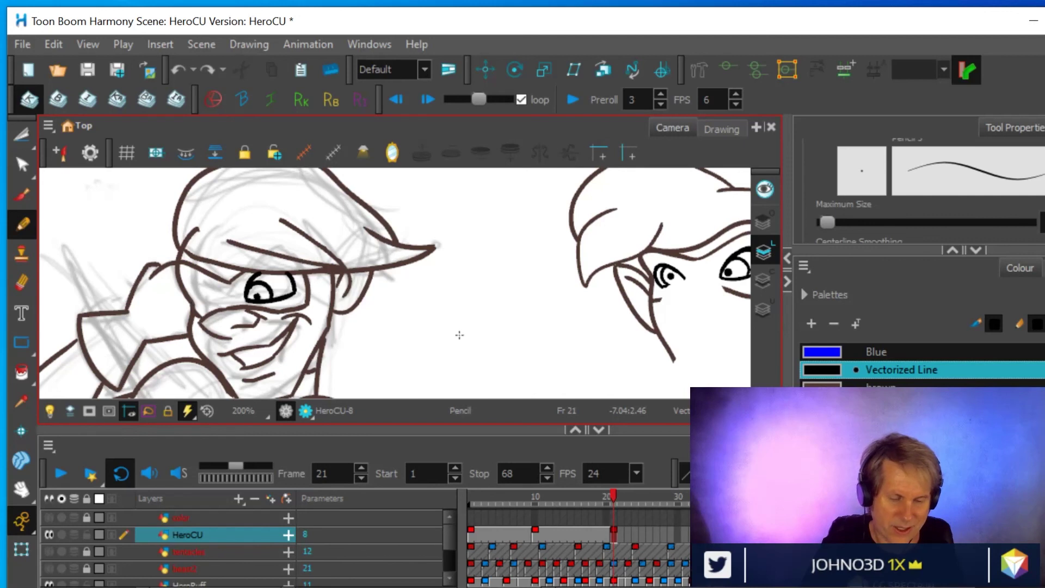
pyautogui.click(23, 223)
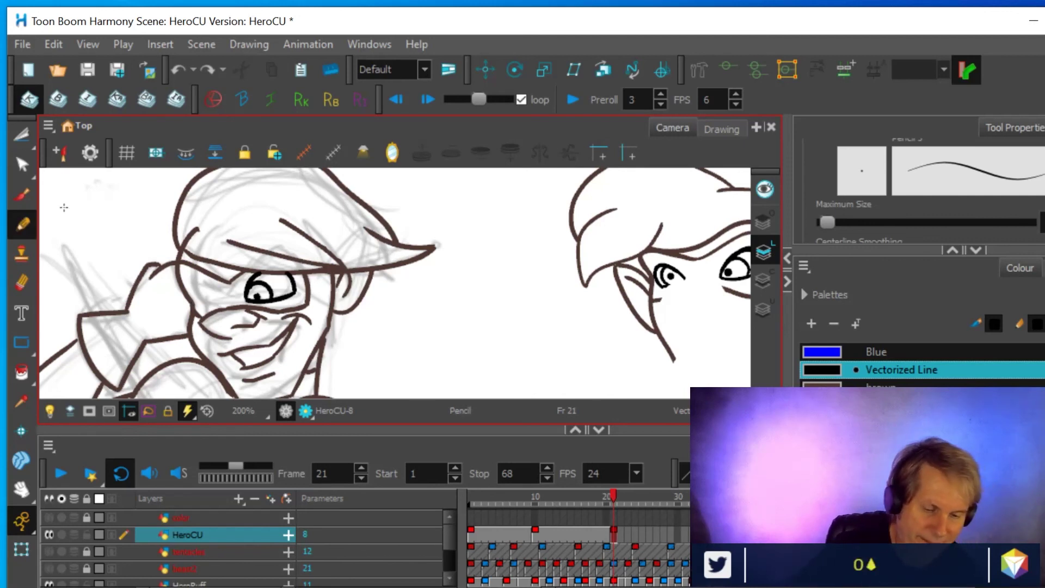
# - Redraw a black brow stroke above the eye on the rotated face
pyautogui.moveTo(515, 305)
pyautogui.mouseDown()
pyautogui.moveTo(513, 315)
pyautogui.moveTo(390, 346)
pyautogui.mouseUp()
pyautogui.moveTo(446, 244); pyautogui.dragTo(400, 355)
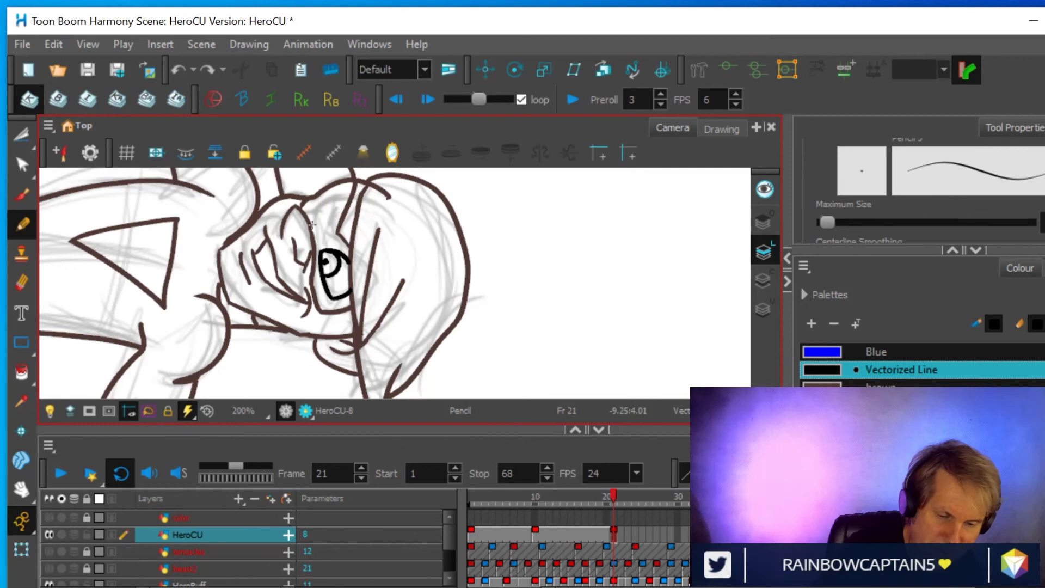
pyautogui.moveTo(312, 224)
pyautogui.mouseDown()
pyautogui.moveTo(311, 194)
pyautogui.moveTo(330, 206)
pyautogui.moveTo(325, 188)
pyautogui.moveTo(323, 212)
pyautogui.mouseUp()
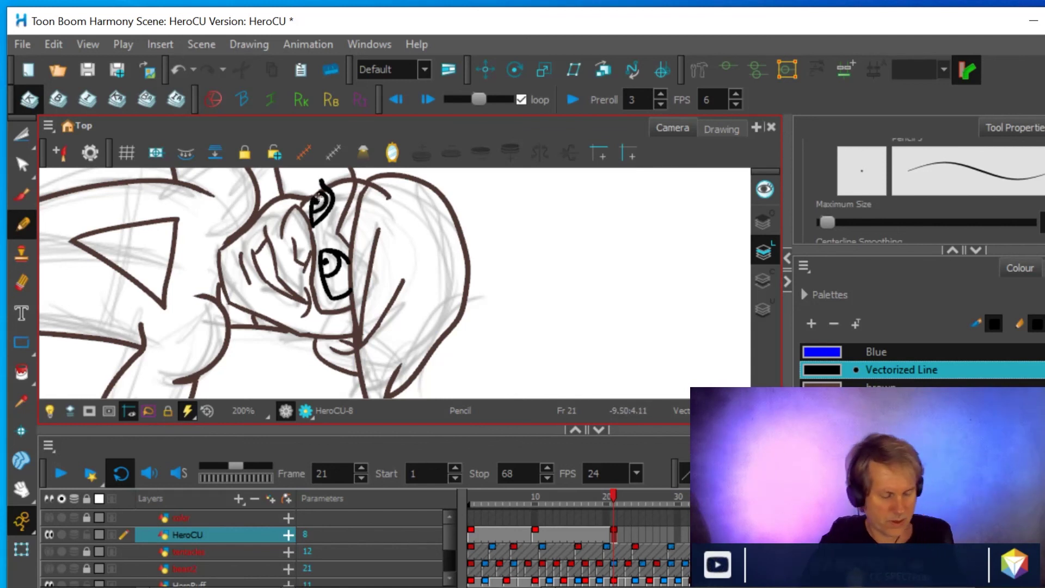
pyautogui.hotkey('shift', 'x')
# - Raise the Pencil maximum size and draw a thick black stick past the raised hand
pyautogui.scroll(-5, 344, 195)
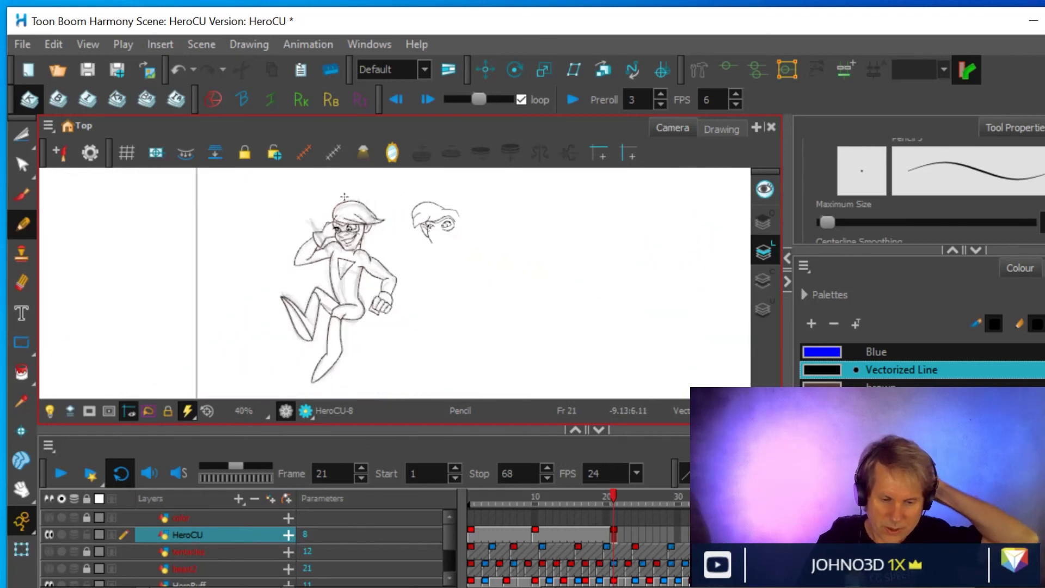
pyautogui.scroll(1, 391, 207)
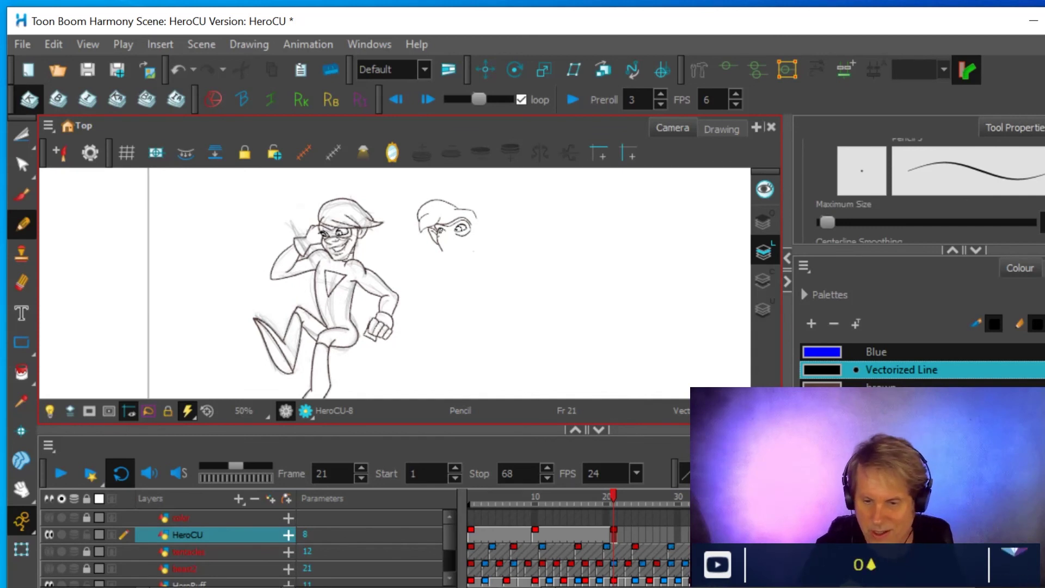
pyautogui.click(1009, 223)
pyautogui.click(1009, 223)
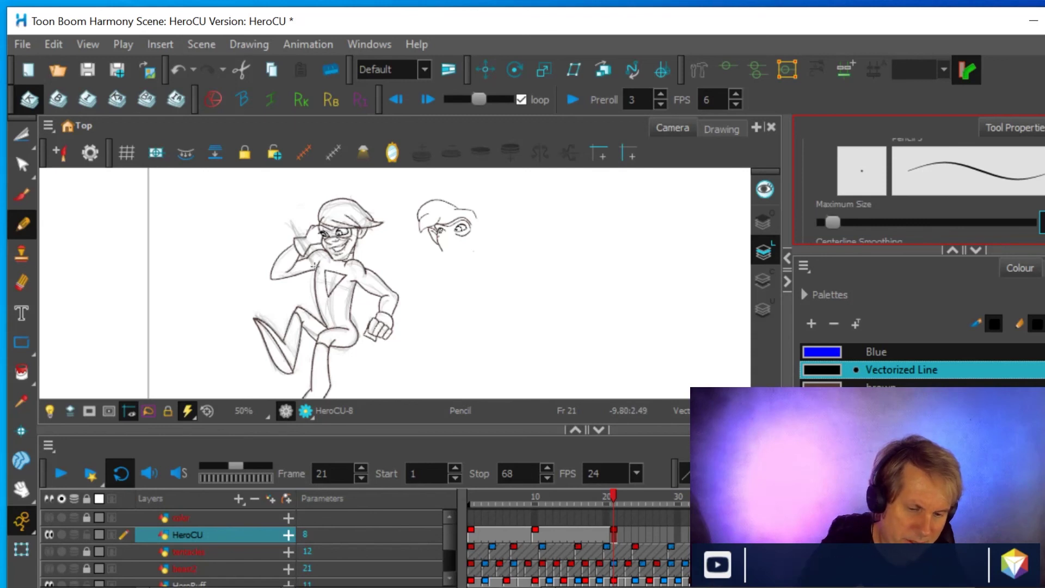
pyautogui.moveTo(315, 265); pyautogui.dragTo(285, 212)
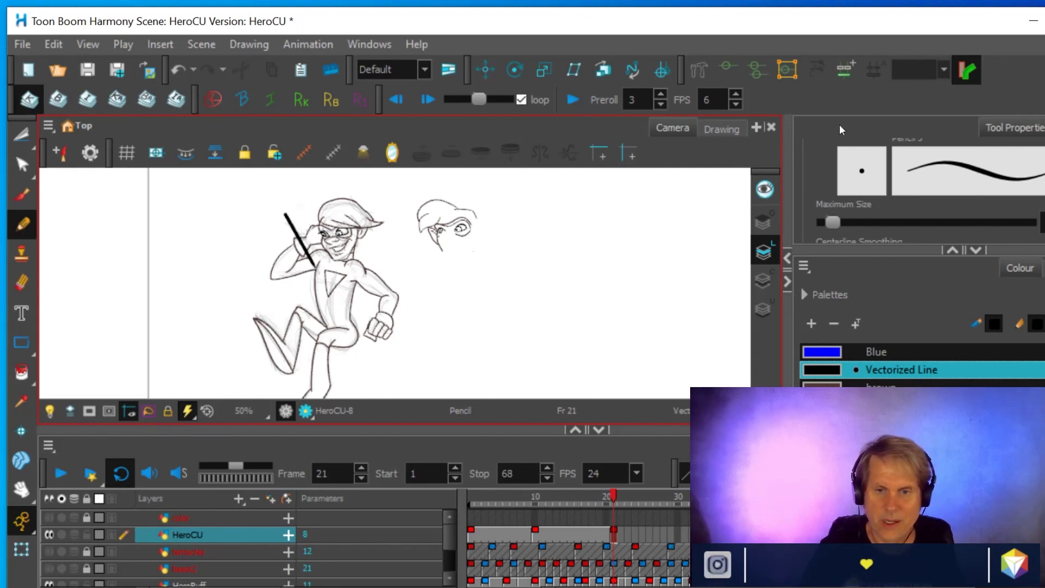
# - Lasso the separate head sketch with the Cutter and delete it
pyautogui.hotkey('alt', 't')
pyautogui.moveTo(417, 257)
pyautogui.mouseDown()
pyautogui.moveTo(399, 227)
pyautogui.moveTo(419, 187)
pyautogui.moveTo(480, 184)
pyautogui.moveTo(512, 232)
pyautogui.moveTo(458, 273)
pyautogui.moveTo(400, 249)
pyautogui.mouseUp()
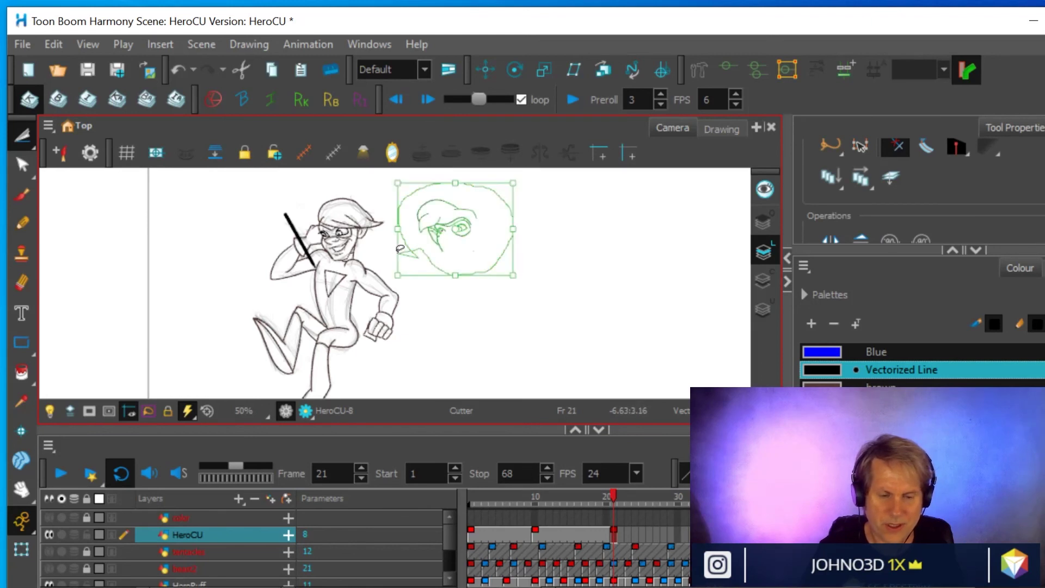
pyautogui.press('Delete')
pyautogui.scroll(-2, 527, 240)
pyautogui.scroll(1, 528, 243)
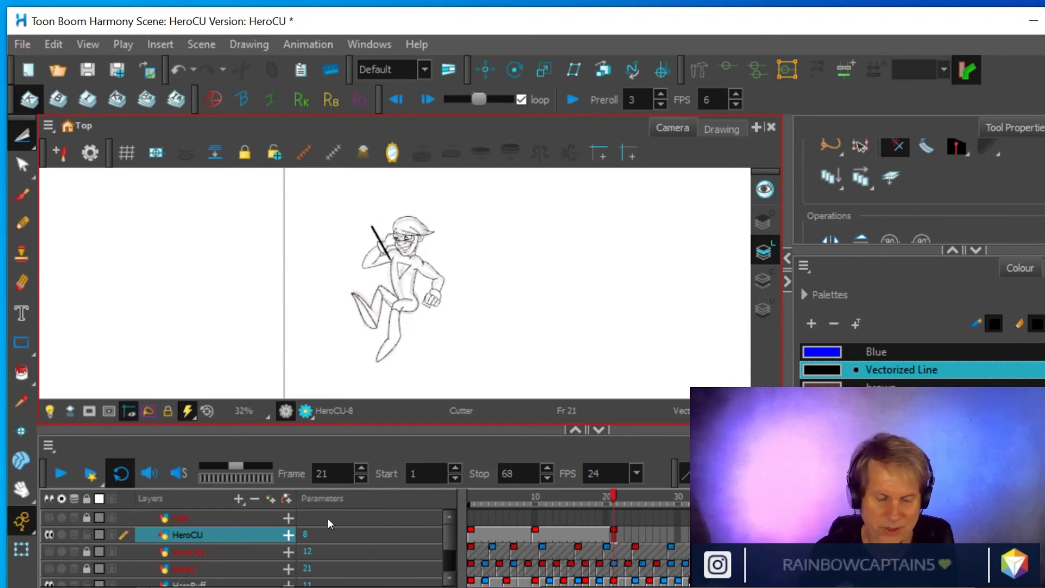
pyautogui.click(60, 534)
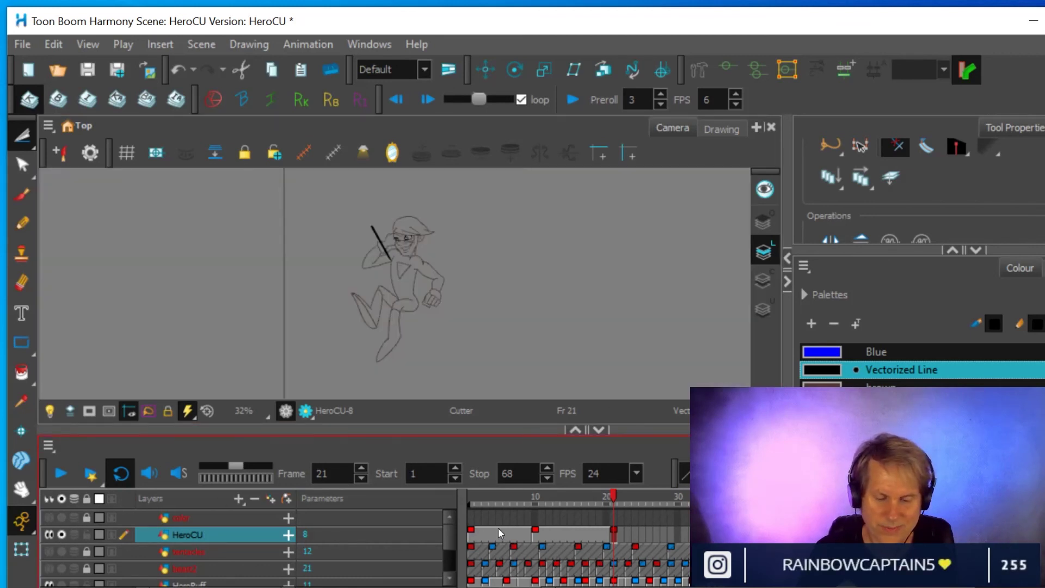
pyautogui.click(406, 100)
pyautogui.click(427, 102)
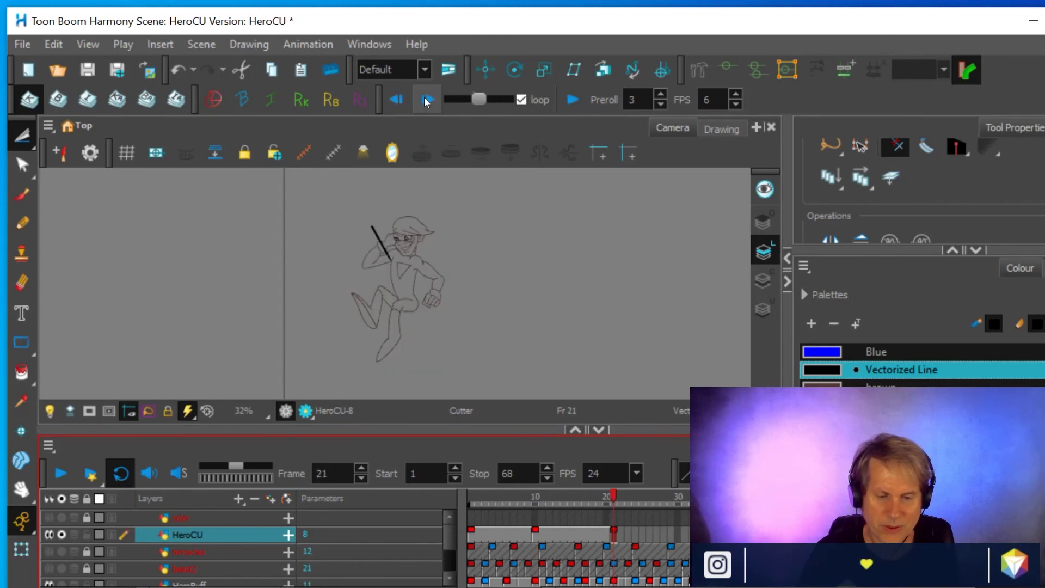
pyautogui.click(427, 102)
pyautogui.click(427, 101)
pyautogui.click(426, 101)
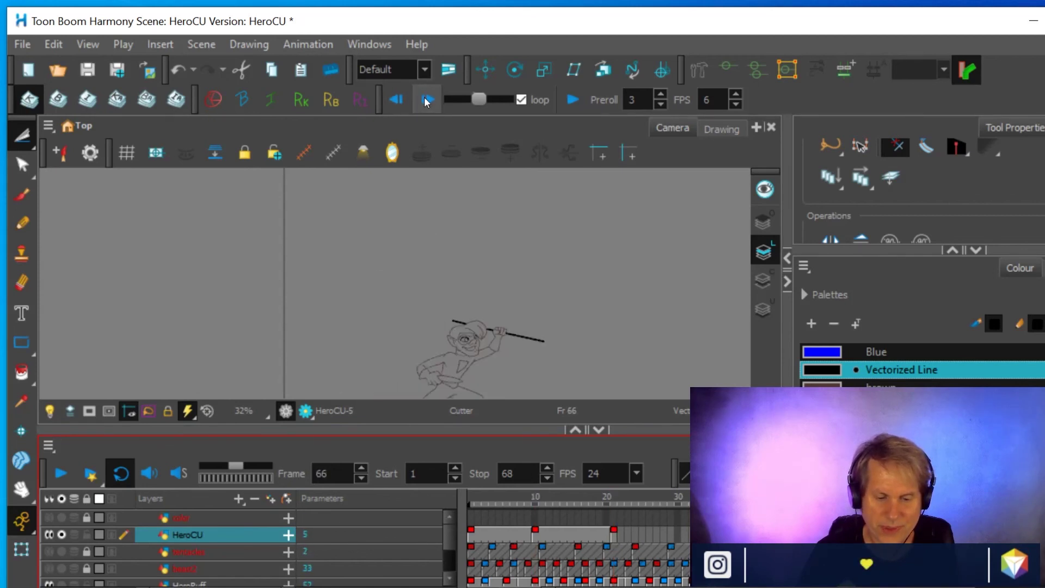
pyautogui.click(427, 101)
pyautogui.click(427, 101)
pyautogui.click(427, 102)
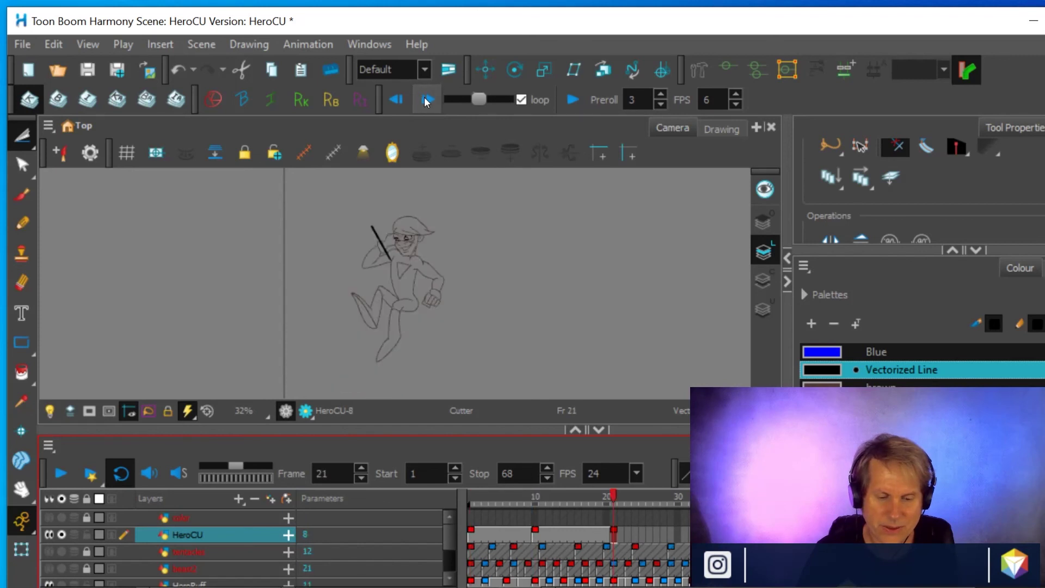
pyautogui.click(427, 101)
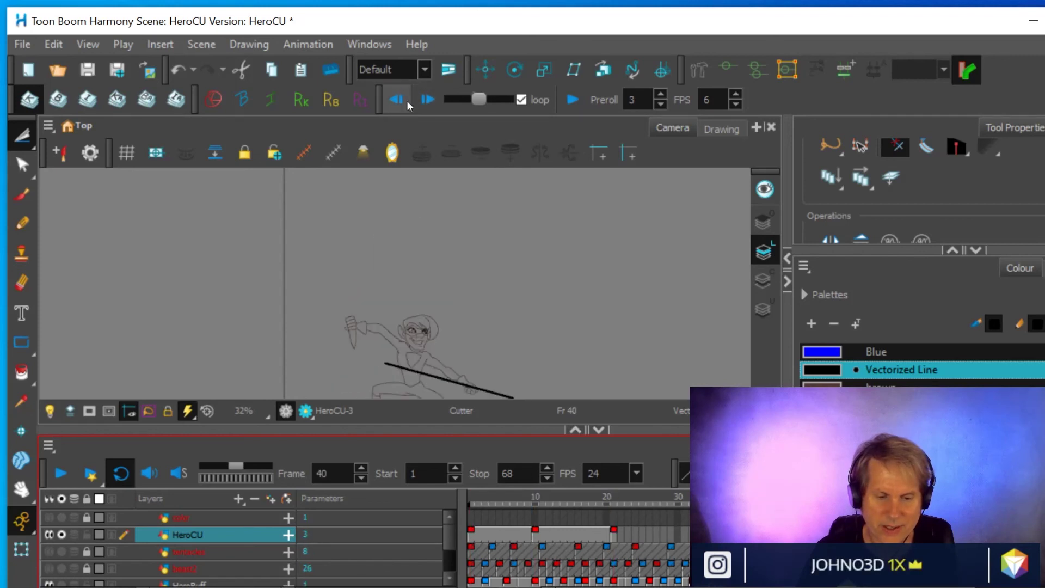
pyautogui.click(390, 99)
pyautogui.scroll(2, 495, 249)
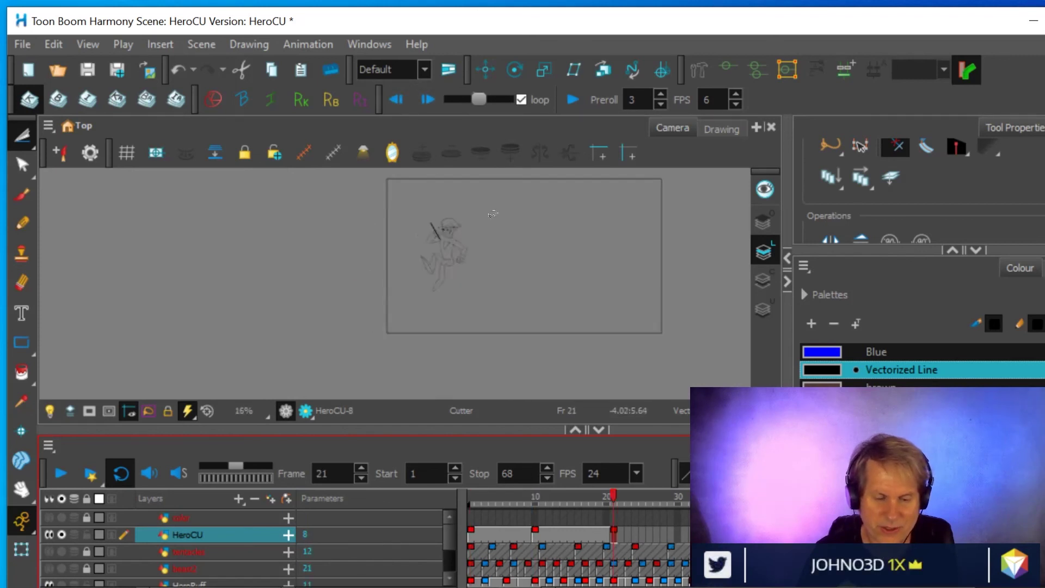
pyautogui.scroll(4, 481, 303)
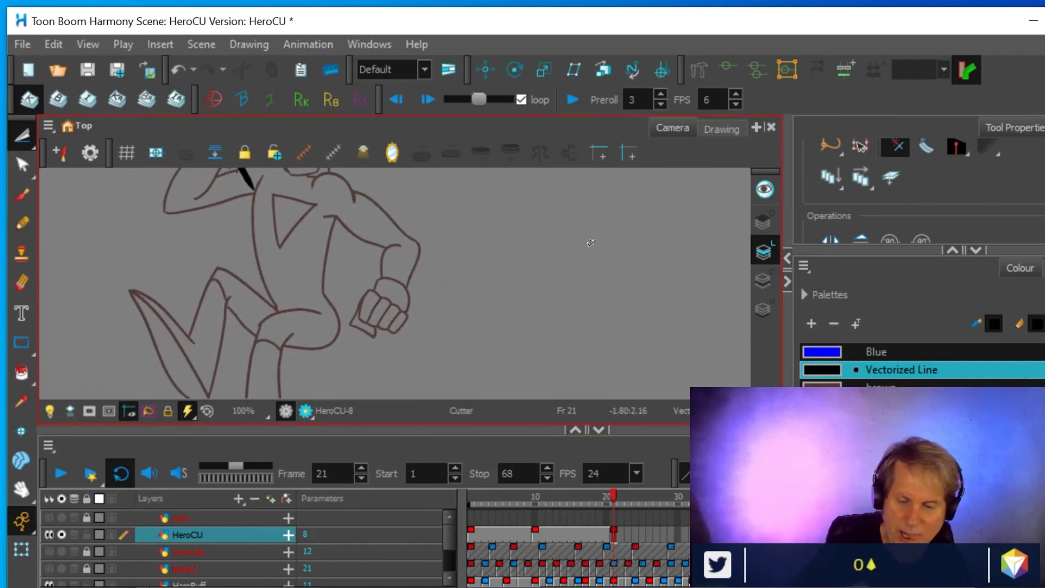
# - Set the Pencil Maximum Size to 2 and frame the fist and bent leg
pyautogui.click(21, 223)
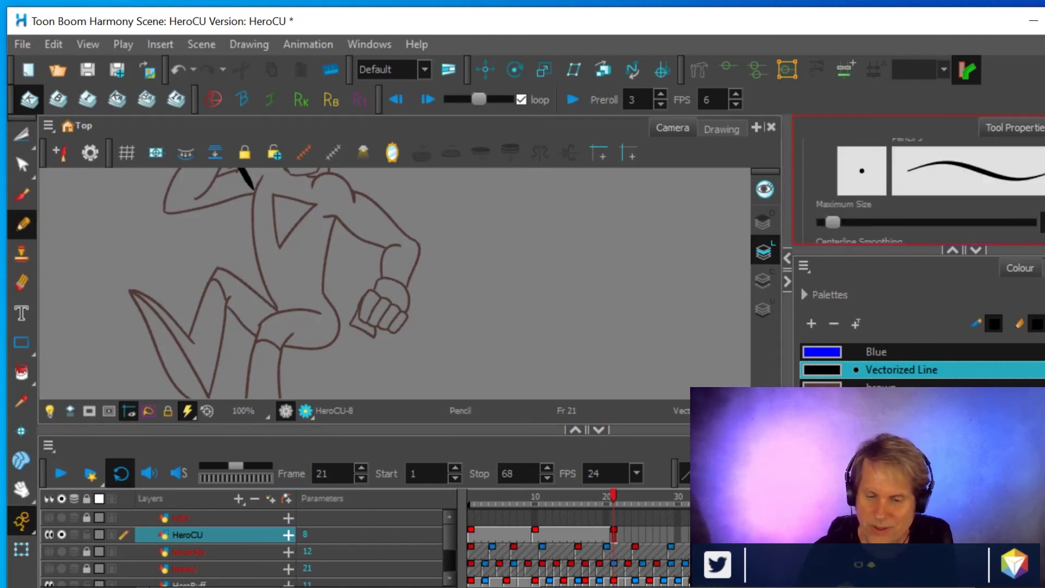
pyautogui.scroll(-1, 930, 191)
pyautogui.moveTo(1043, 204); pyautogui.dragTo(1006, 212)
pyautogui.write('2')
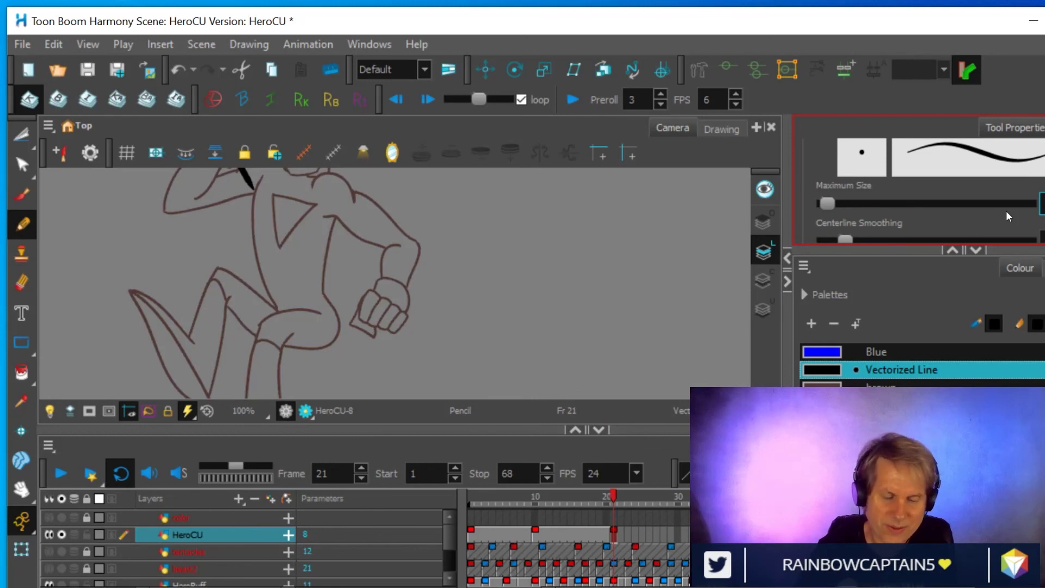
pyautogui.scroll(-1, 632, 212)
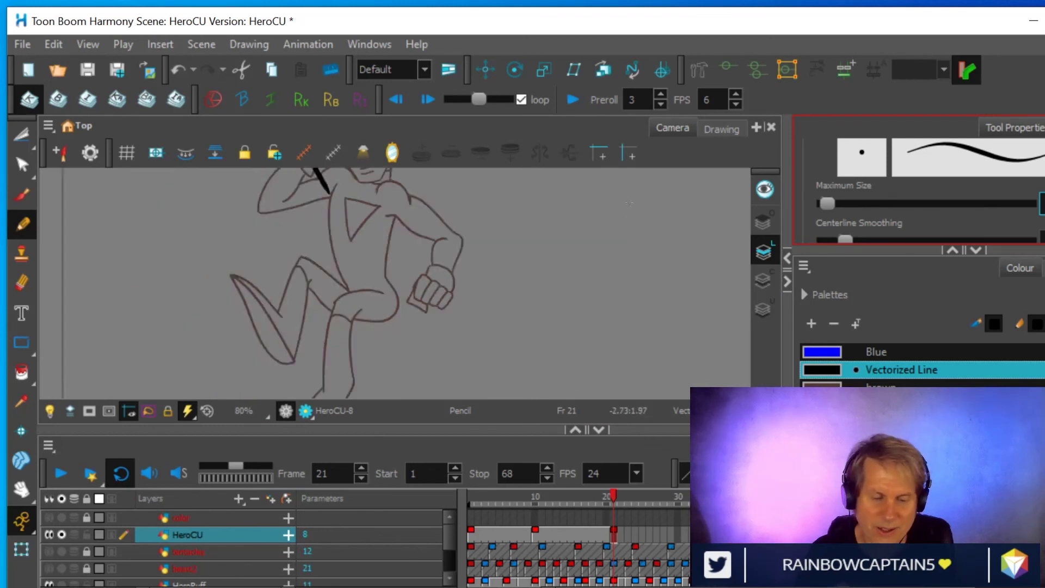
pyautogui.scroll(2, 625, 196)
pyautogui.scroll(-1, 624, 195)
pyautogui.press('space')
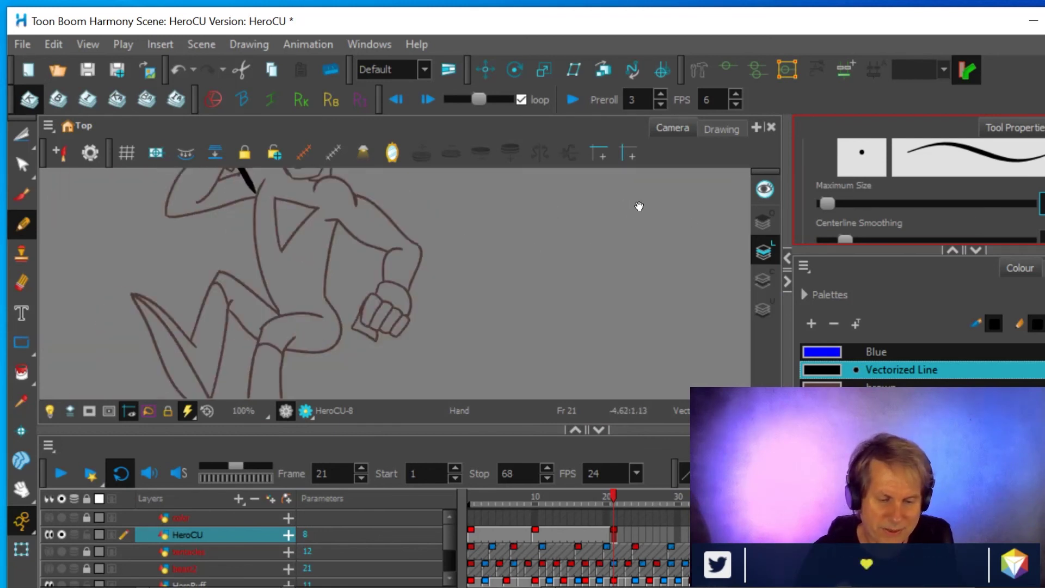
pyautogui.moveTo(435, 369)
pyautogui.mouseDown()
pyautogui.moveTo(553, 320)
pyautogui.moveTo(607, 272)
pyautogui.mouseUp()
pyautogui.scroll(2, 607, 272)
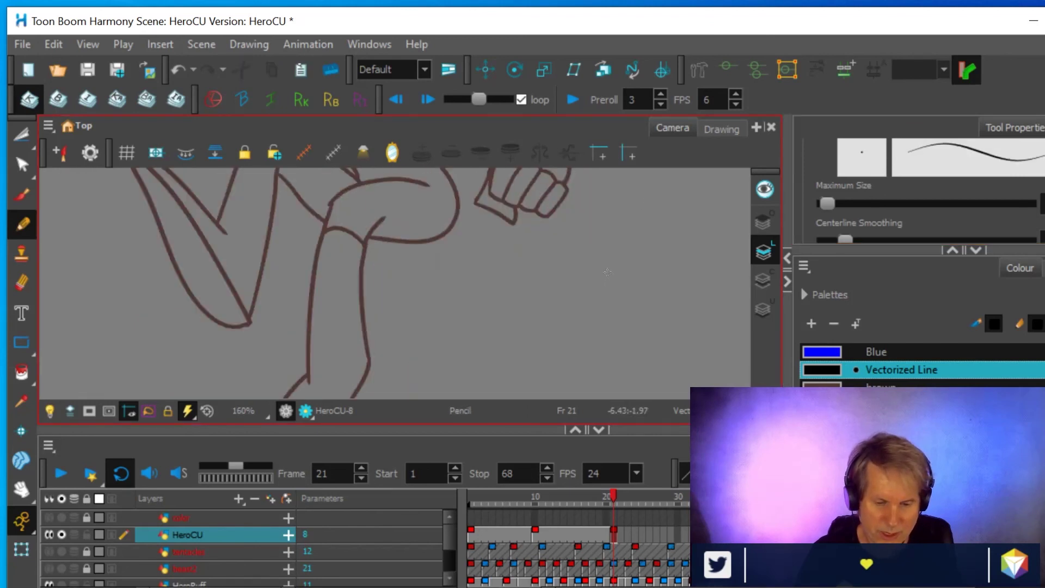
pyautogui.moveTo(589, 233); pyautogui.dragTo(569, 349)
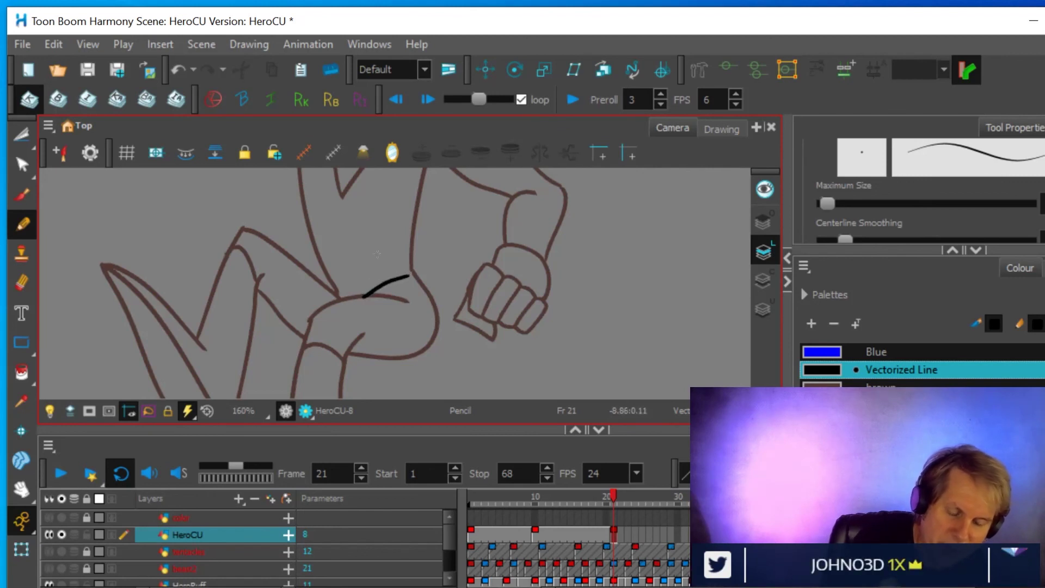
# - Undo the stray black stroke and draw a brown line continuing the arm down-left
pyautogui.hotkey('ctrl', 'z')
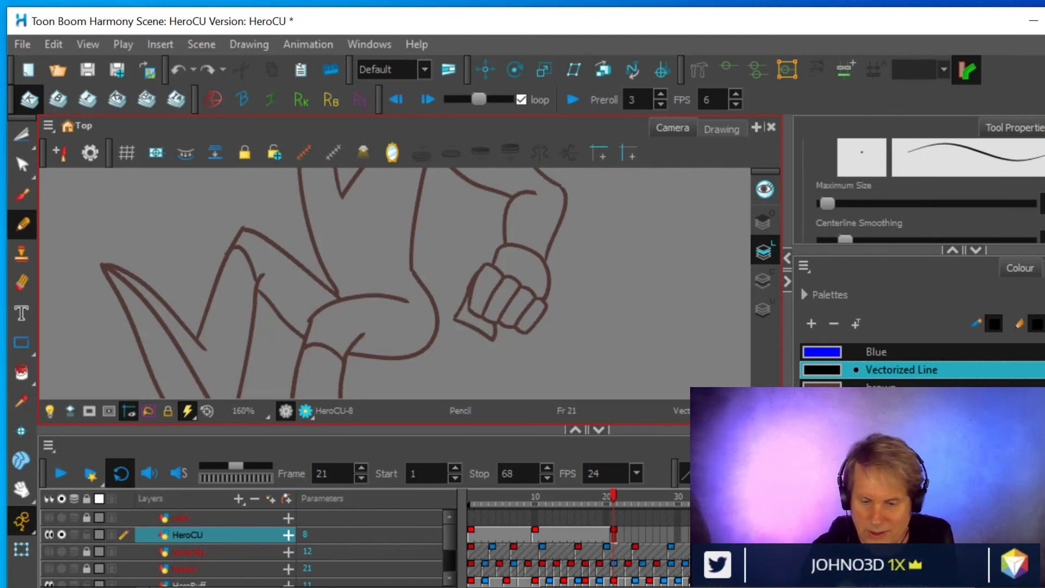
pyautogui.click(880, 387)
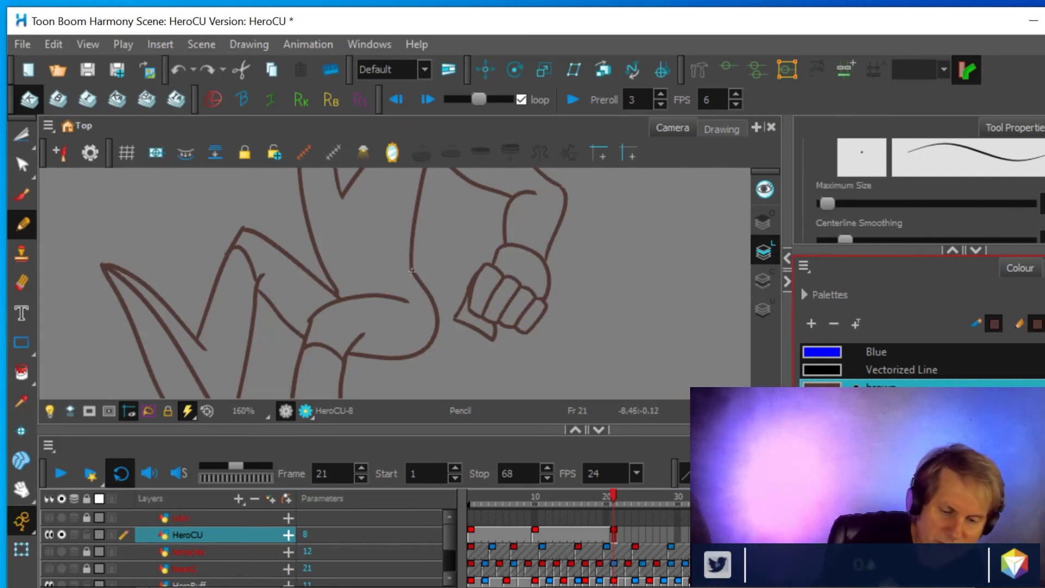
pyautogui.moveTo(410, 274); pyautogui.dragTo(368, 296)
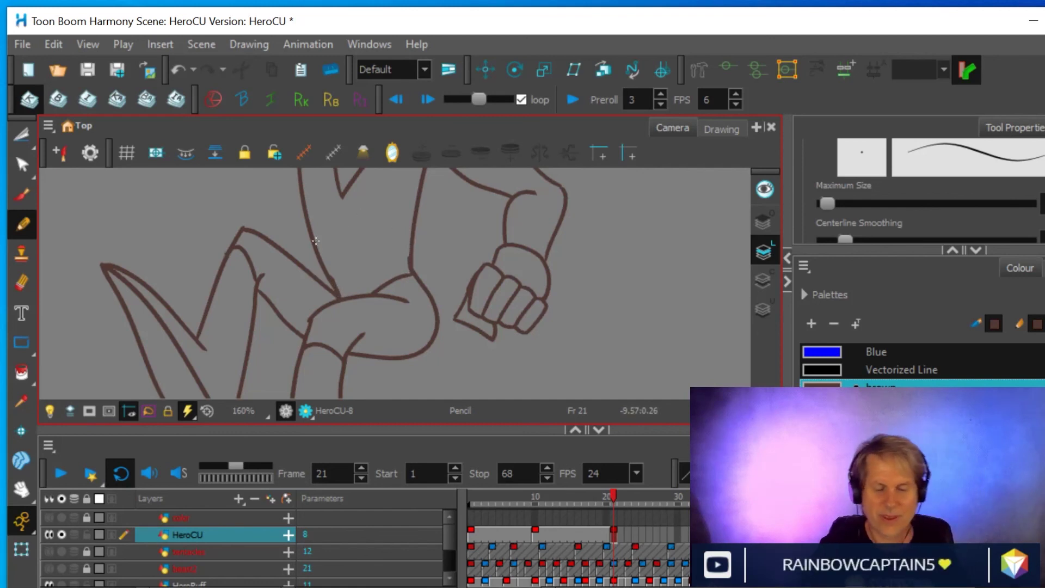
# - Add a short brown stroke at the knee corner, then recentre the whole figure
pyautogui.scroll(-4, 430, 247)
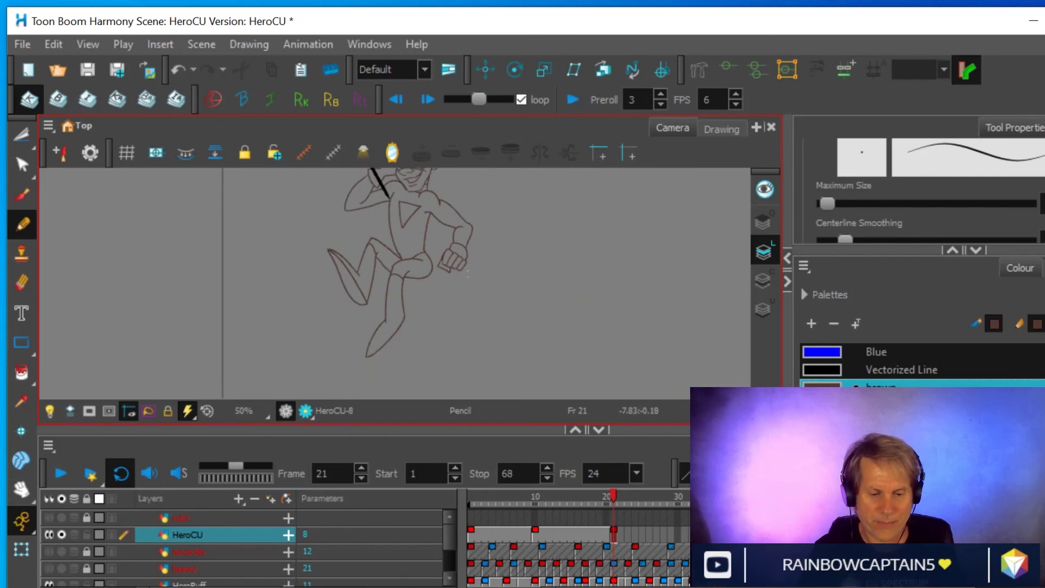
pyautogui.moveTo(565, 232); pyautogui.dragTo(539, 285)
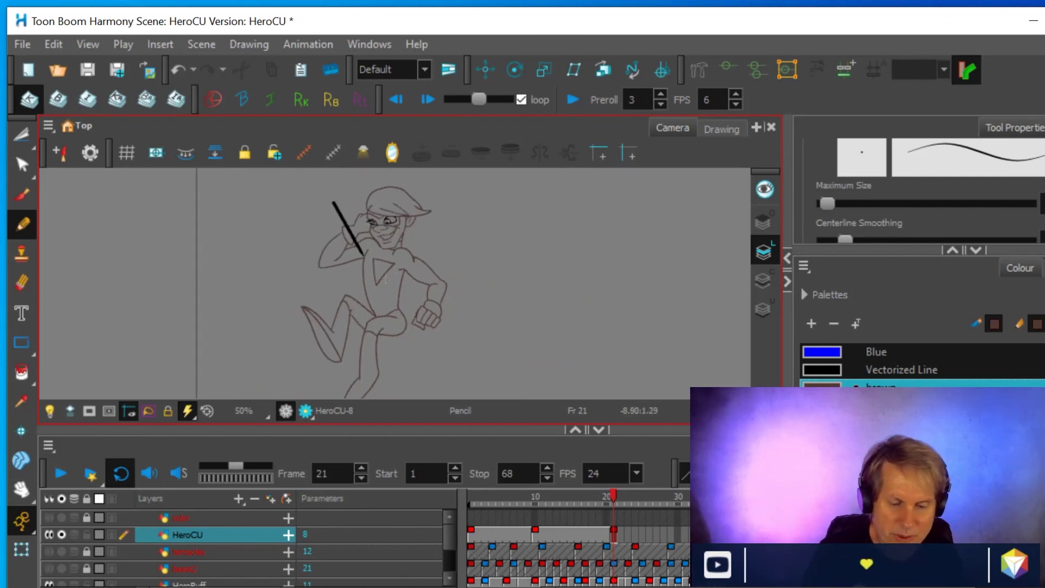
pyautogui.scroll(3, 385, 279)
pyautogui.moveTo(511, 343); pyautogui.dragTo(539, 215)
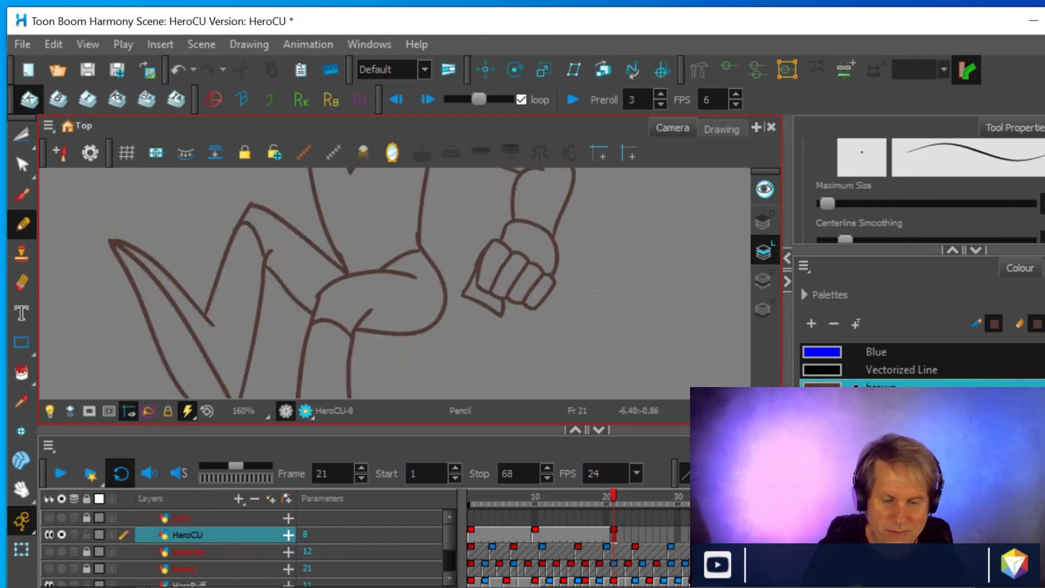
pyautogui.scroll(2, 522, 296)
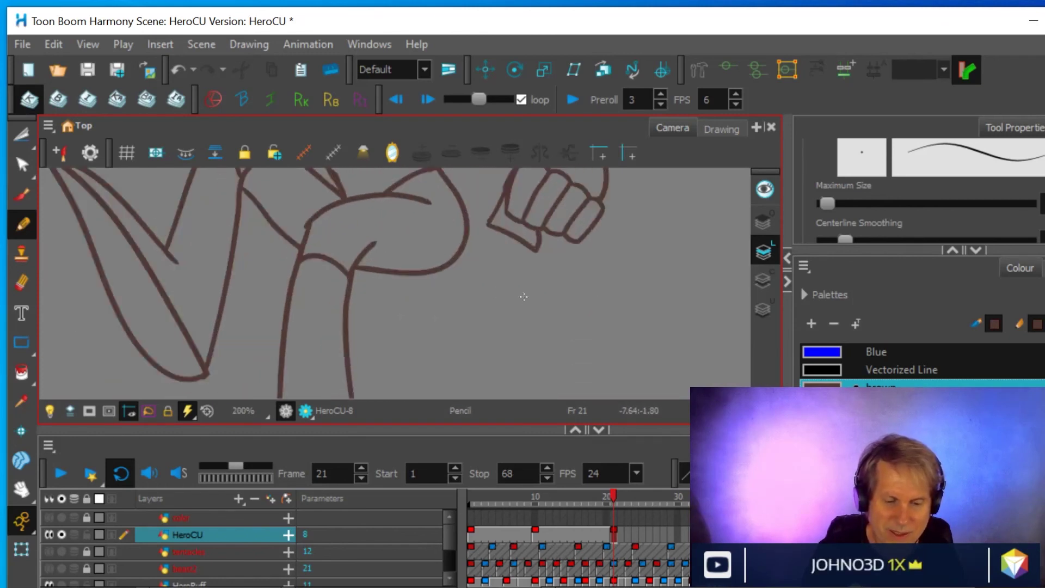
pyautogui.click(21, 280)
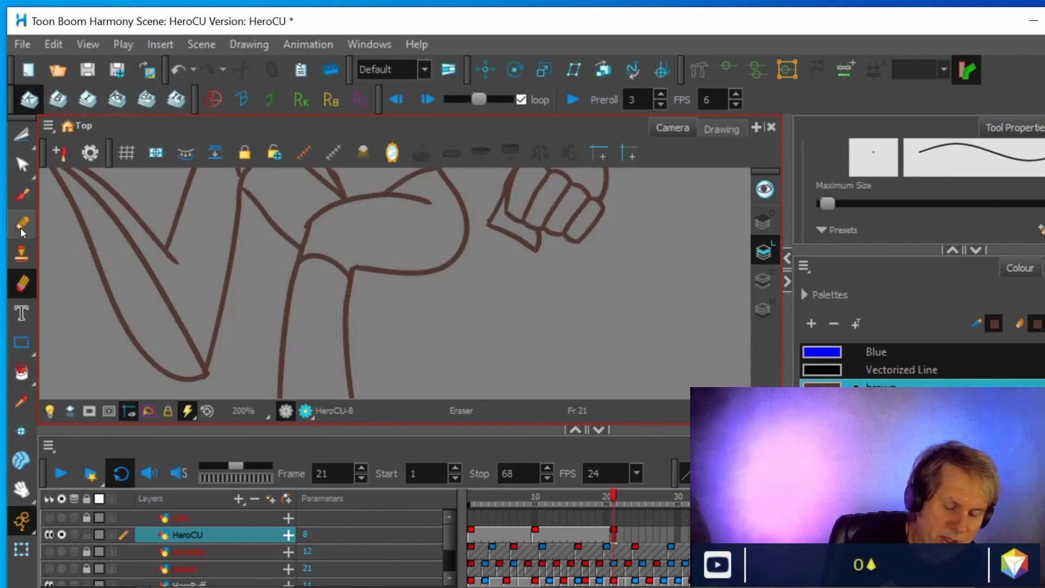
pyautogui.moveTo(364, 260); pyautogui.dragTo(348, 285)
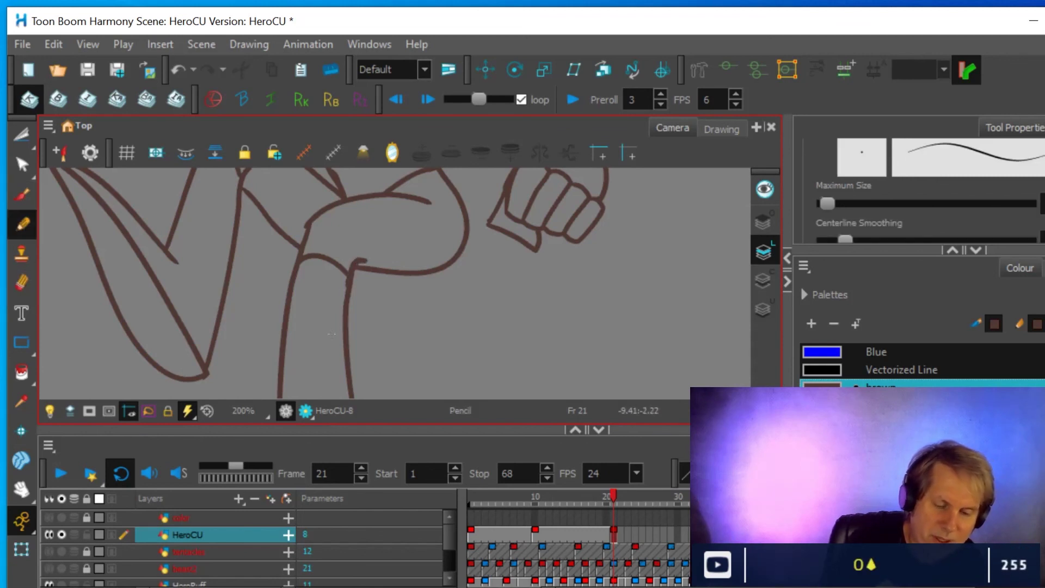
pyautogui.scroll(-5, 338, 321)
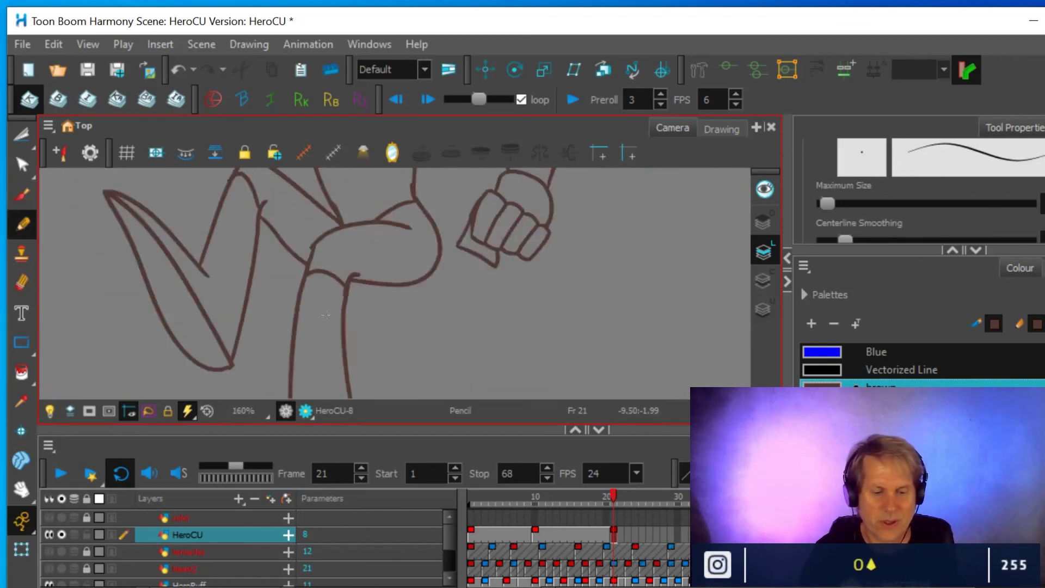
pyautogui.scroll(-2, 347, 298)
pyautogui.moveTo(482, 238)
pyautogui.mouseDown()
pyautogui.moveTo(469, 302)
pyautogui.moveTo(557, 270)
pyautogui.moveTo(517, 259)
pyautogui.mouseUp()
pyautogui.scroll(-1, 538, 270)
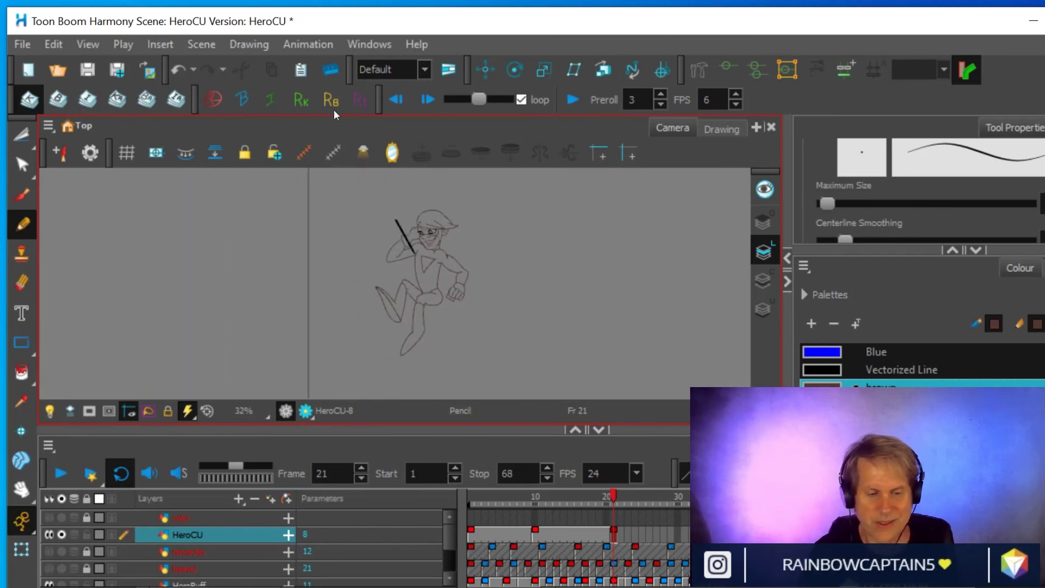
# - Flip between the frame 1, 10 and 21 drawings, then loop forward through them
pyautogui.click(397, 100)
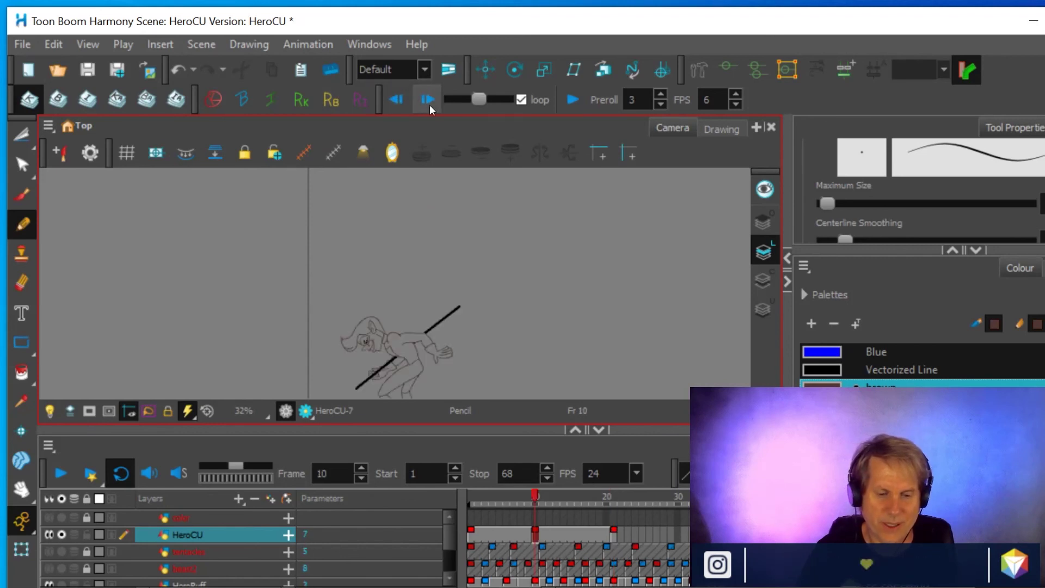
pyautogui.click(427, 94)
pyautogui.click(397, 95)
pyautogui.click(397, 96)
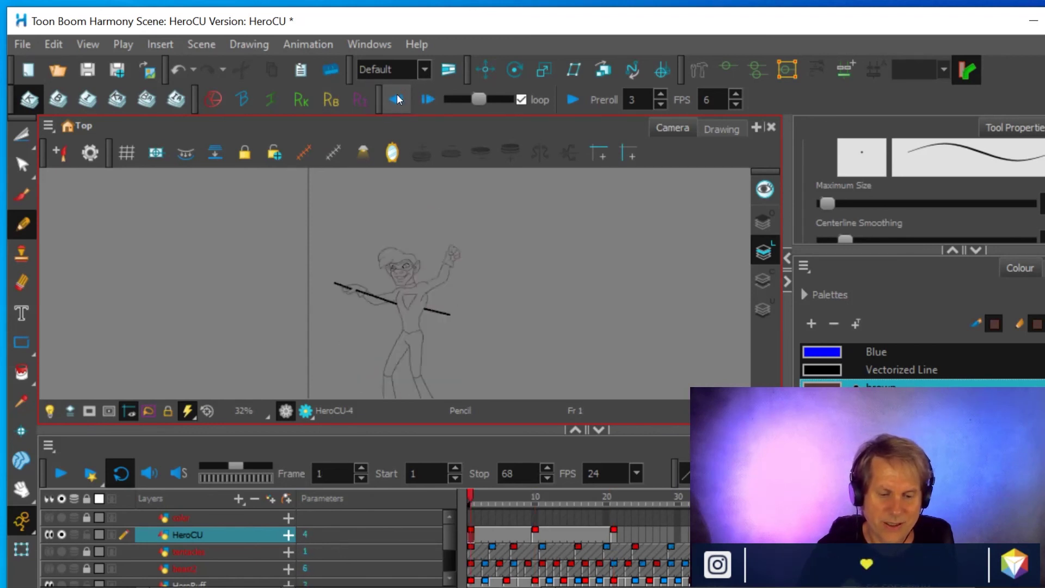
pyautogui.click(424, 98)
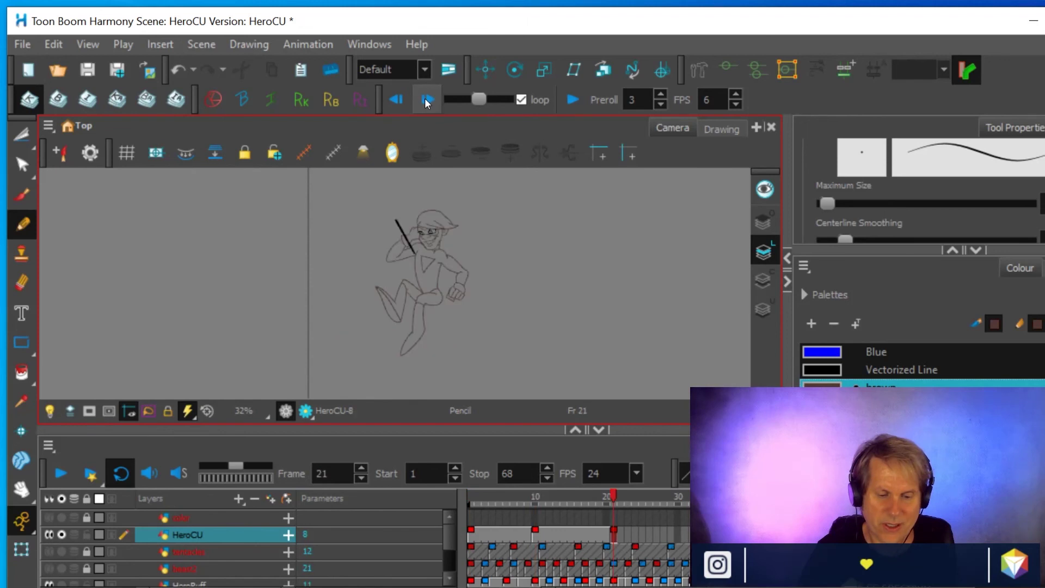
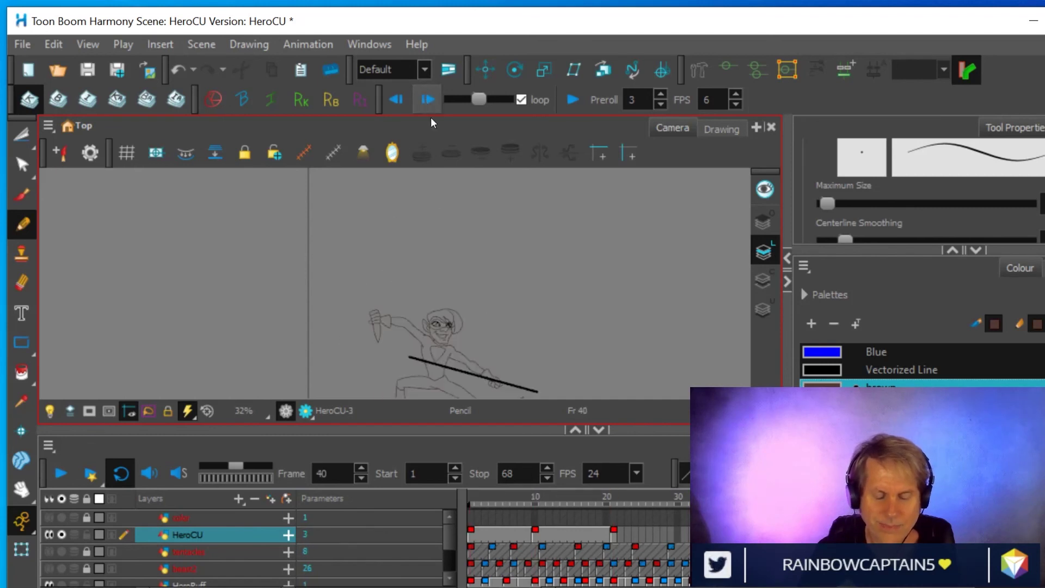
# - Centre the camera frame in the Camera view
pyautogui.scroll(-2, 472, 208)
pyautogui.scroll(2, 473, 208)
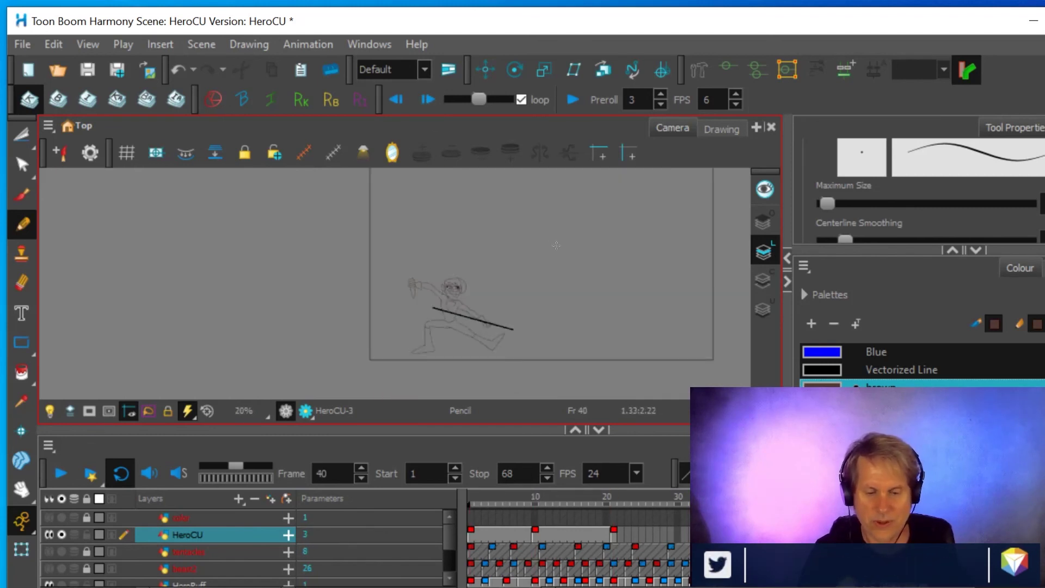
pyautogui.moveTo(562, 241); pyautogui.dragTo(459, 264)
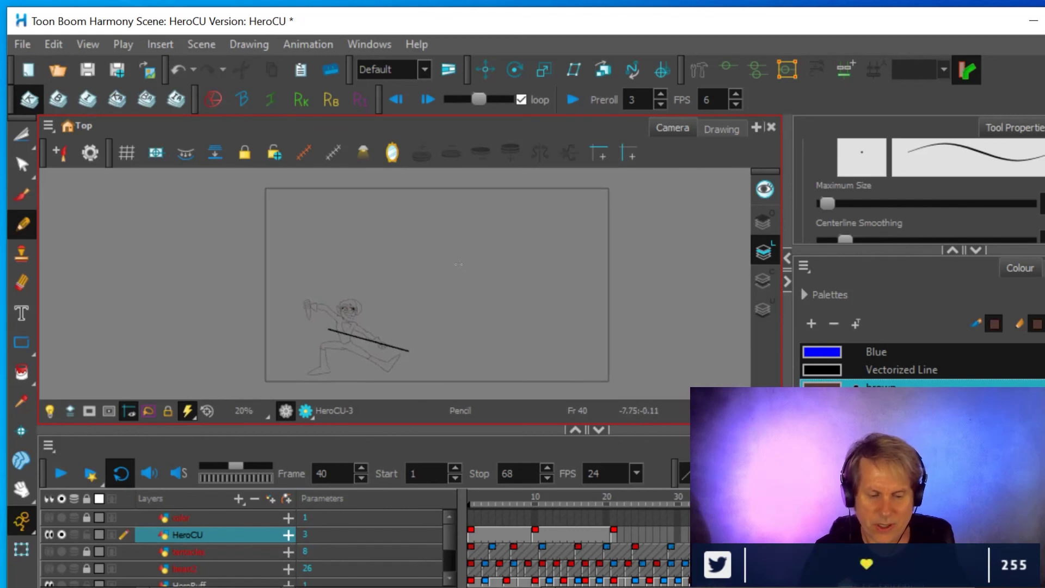
# - Turn off HeroCU's Solo so all layers show, and recentre the coloured hero
pyautogui.click(48, 517)
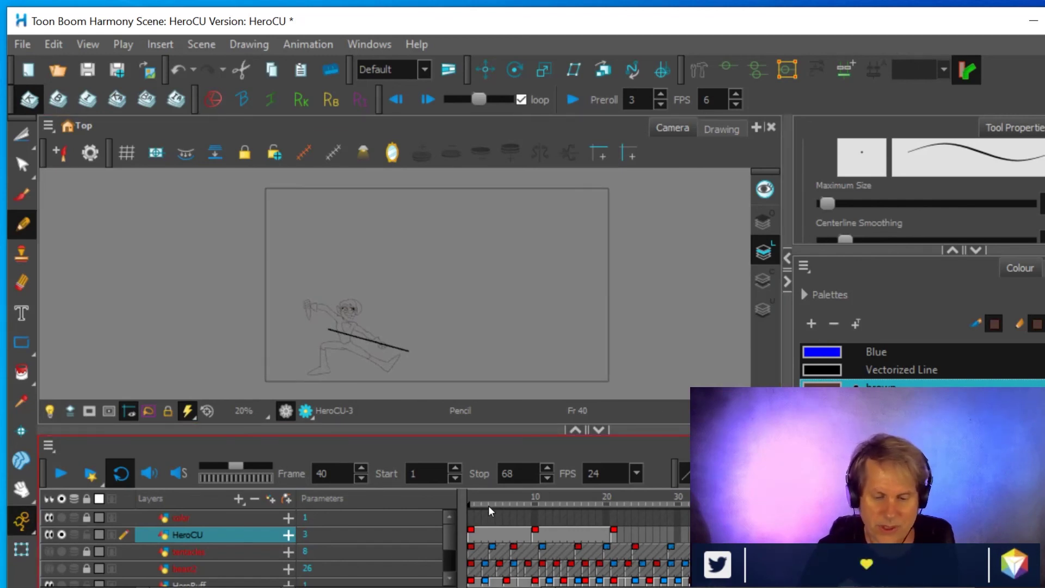
pyautogui.click(61, 535)
pyautogui.scroll(-1, 471, 275)
pyautogui.scroll(3, 471, 274)
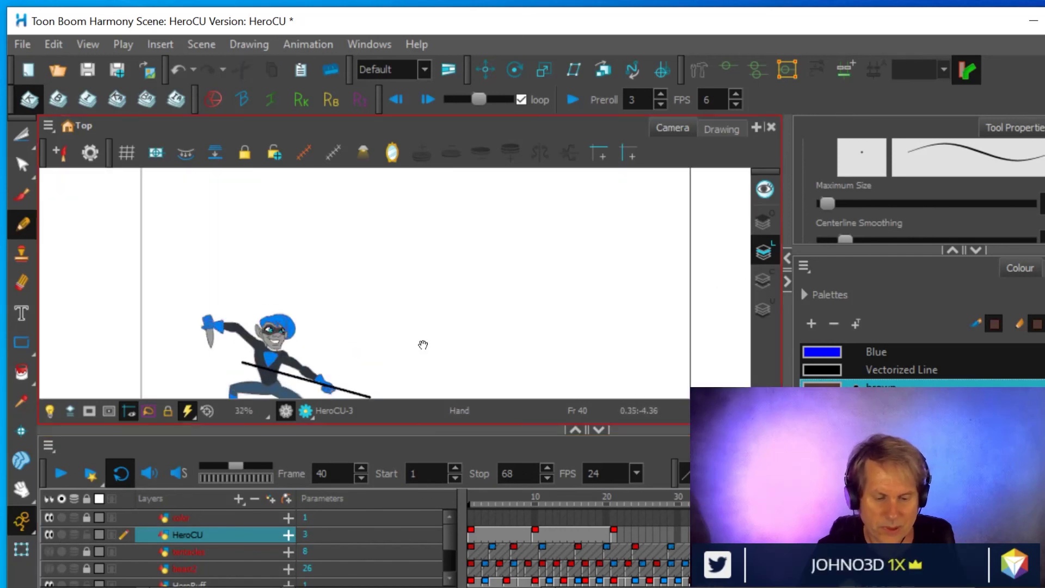
pyautogui.moveTo(423, 345); pyautogui.dragTo(527, 259)
pyautogui.scroll(3, 528, 257)
pyautogui.moveTo(457, 289)
pyautogui.mouseDown()
pyautogui.moveTo(614, 257)
pyautogui.moveTo(537, 288)
pyautogui.mouseUp()
pyautogui.scroll(-2, 617, 264)
pyautogui.press('space')
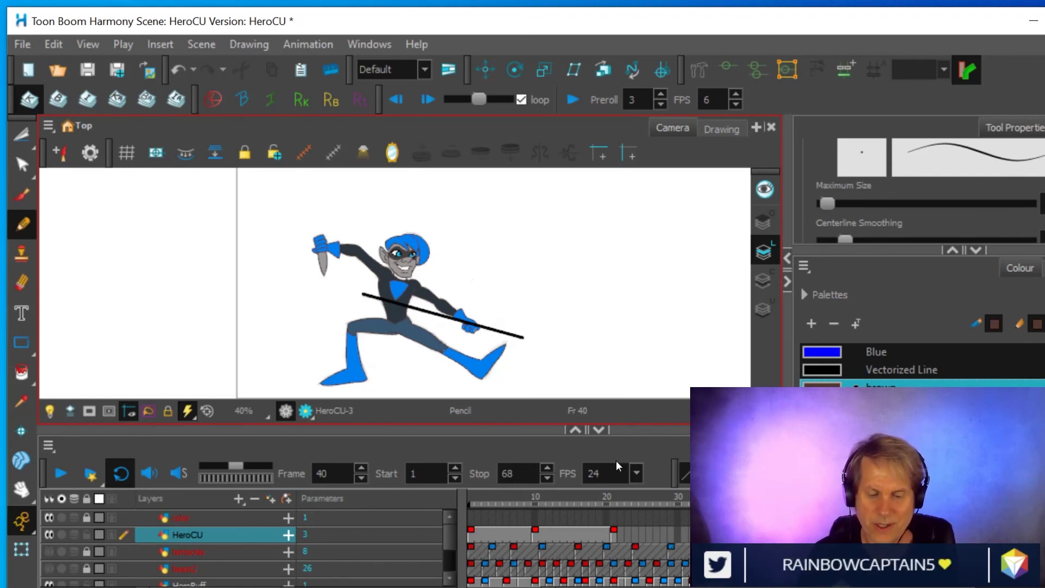
# - Go to HeroCU's frame 21 drawing, briefly toggle Light Table, and lock the layer
pyautogui.click(613, 538)
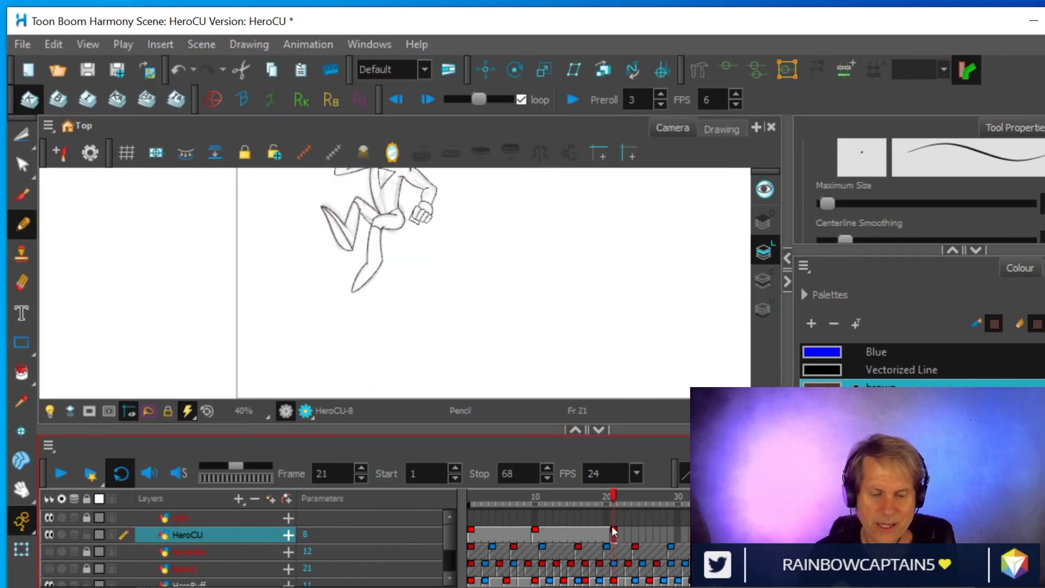
pyautogui.moveTo(566, 261); pyautogui.dragTo(552, 331)
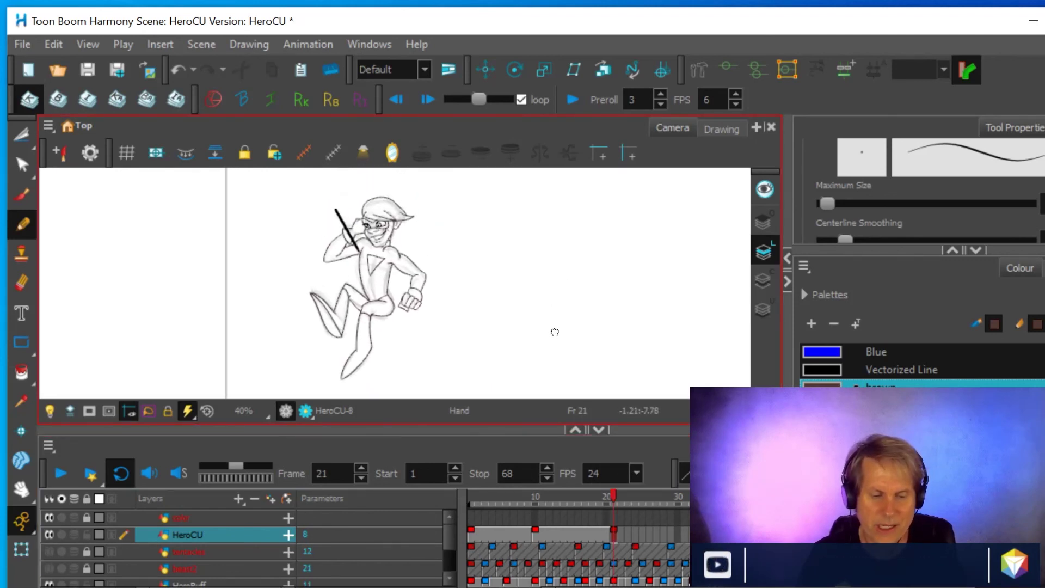
pyautogui.click(59, 534)
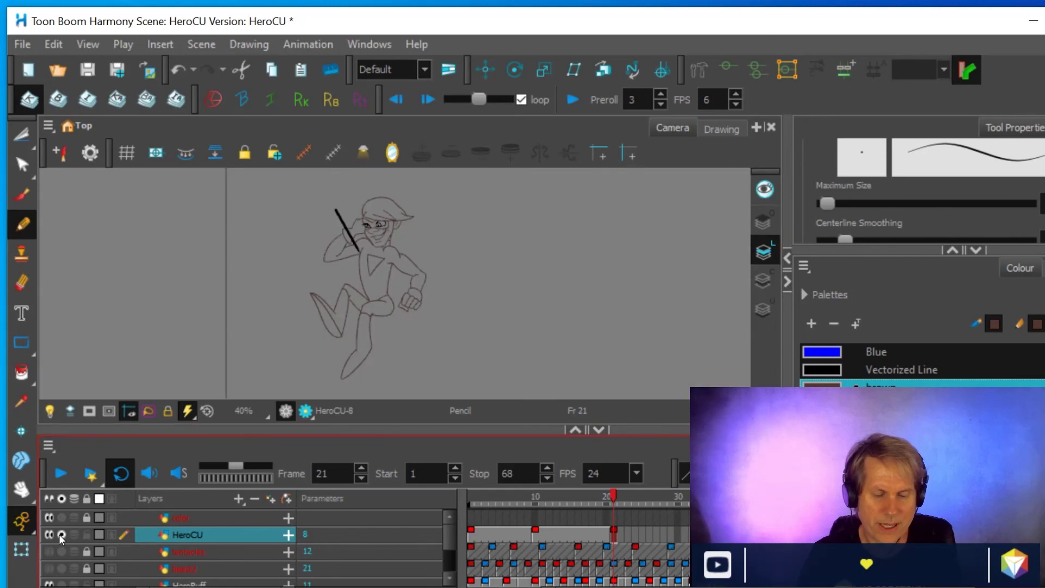
pyautogui.click(59, 534)
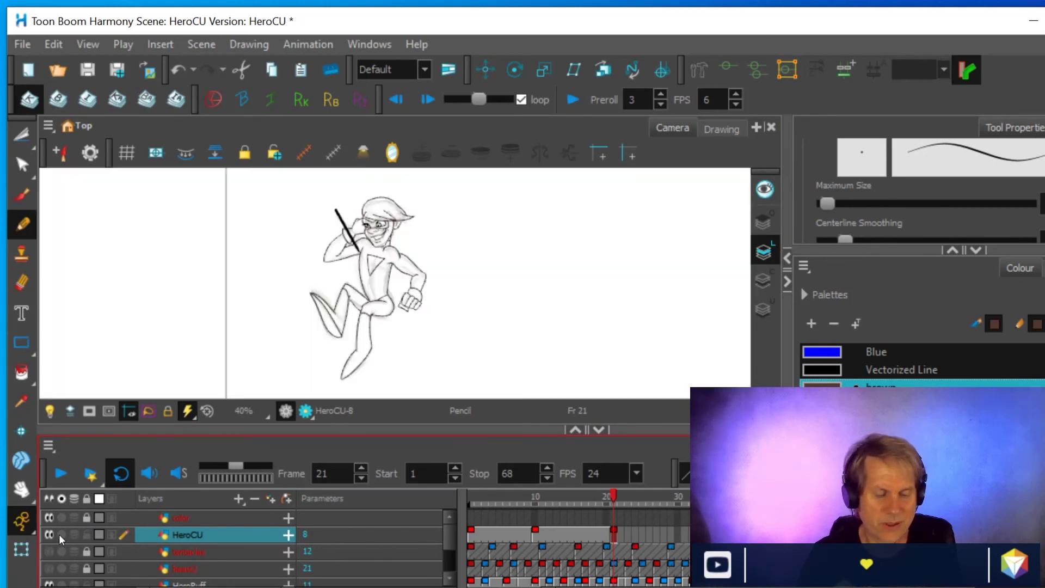
pyautogui.scroll(-2, 557, 231)
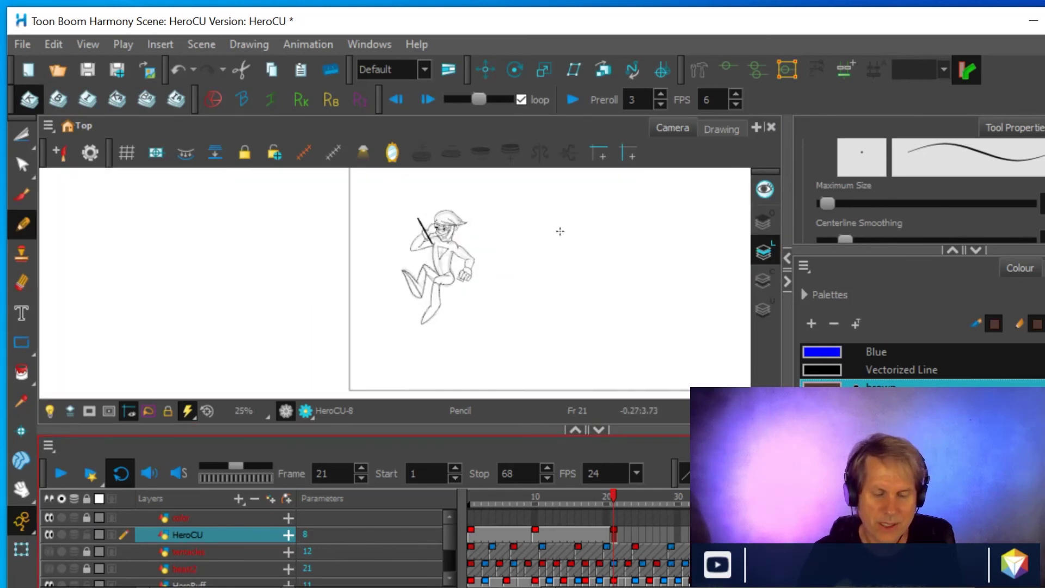
pyautogui.click(87, 535)
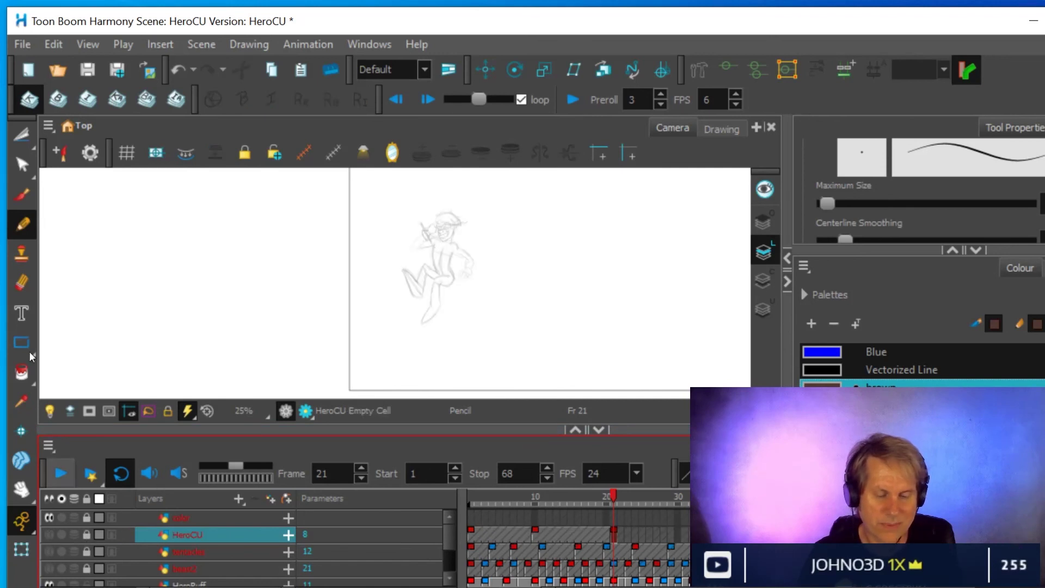
# - Save the scene twice with File > Save
pyautogui.click(21, 44)
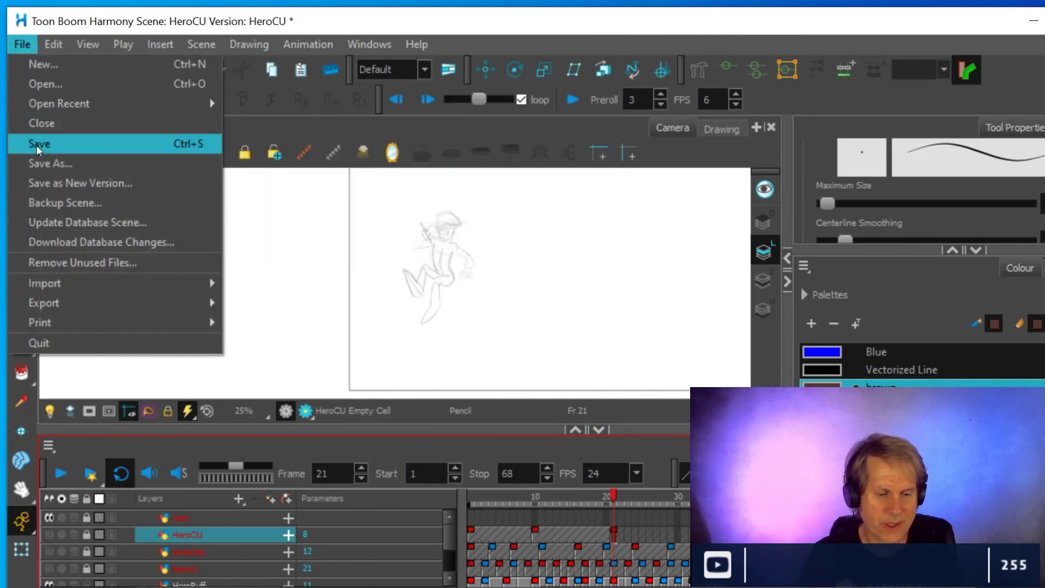
pyautogui.click(37, 146)
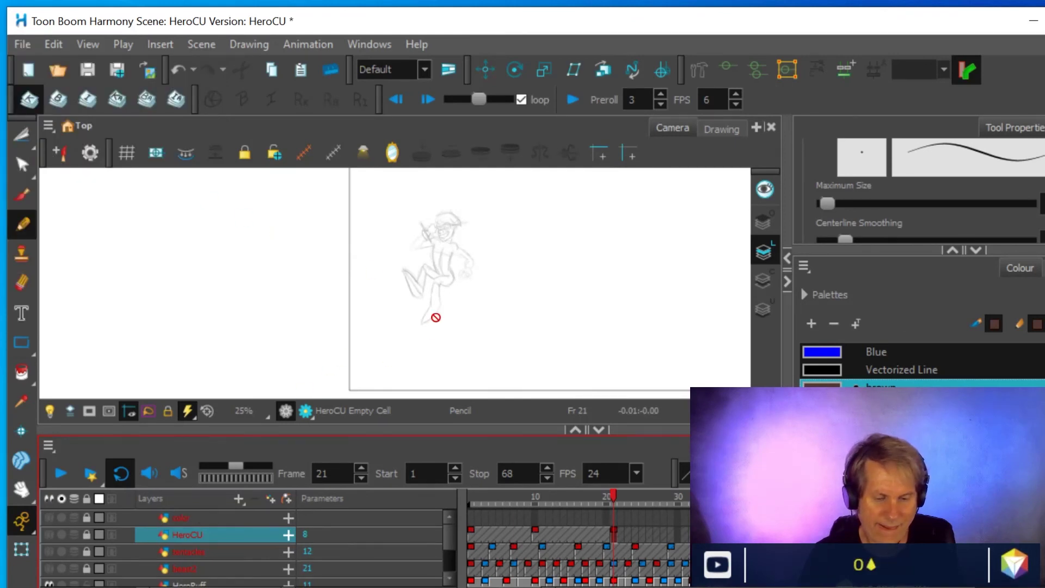
pyautogui.scroll(-1, 455, 295)
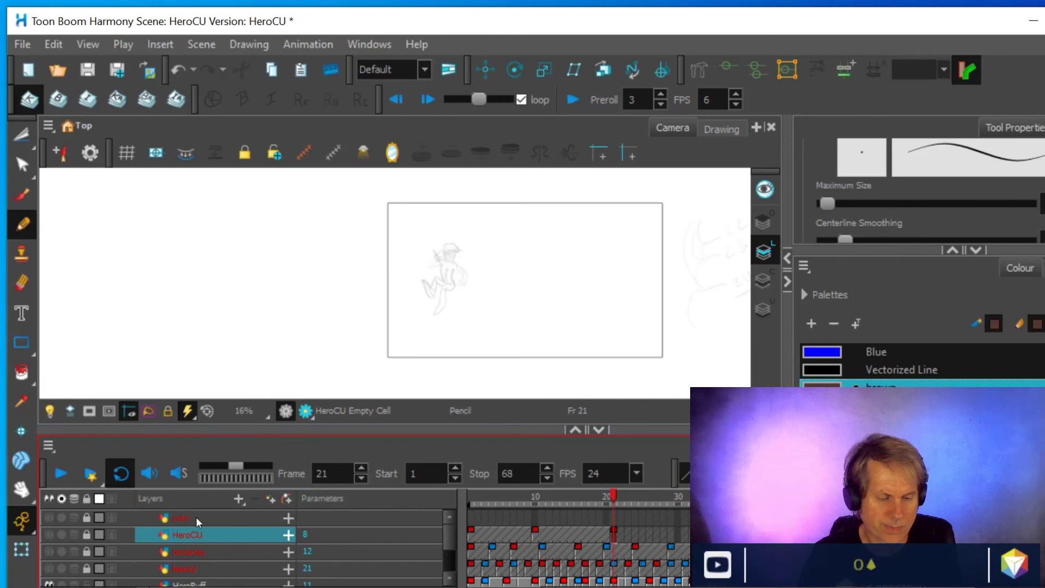
pyautogui.scroll(-1, 198, 522)
pyautogui.click(21, 46)
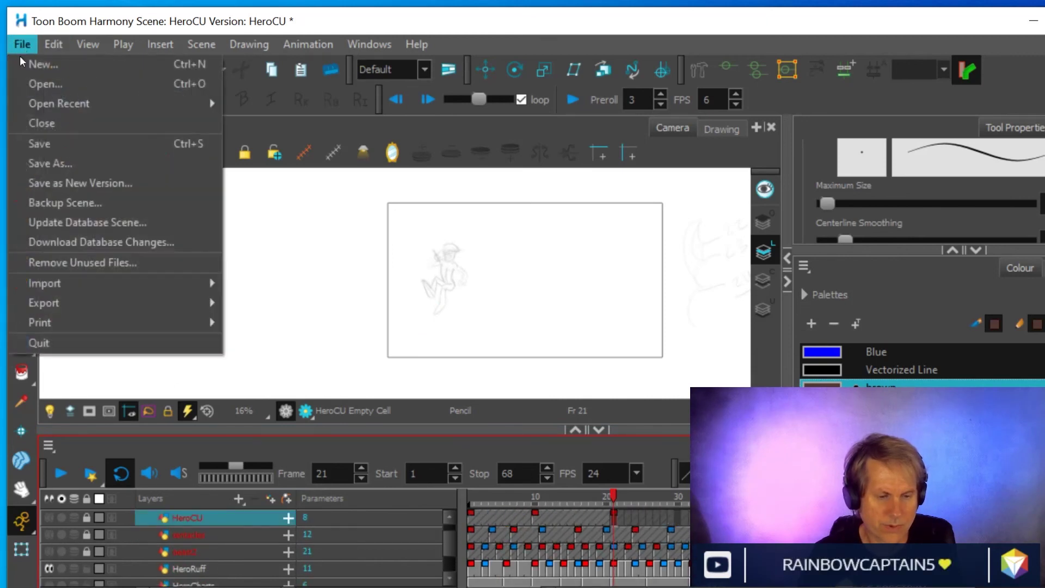
pyautogui.click(33, 144)
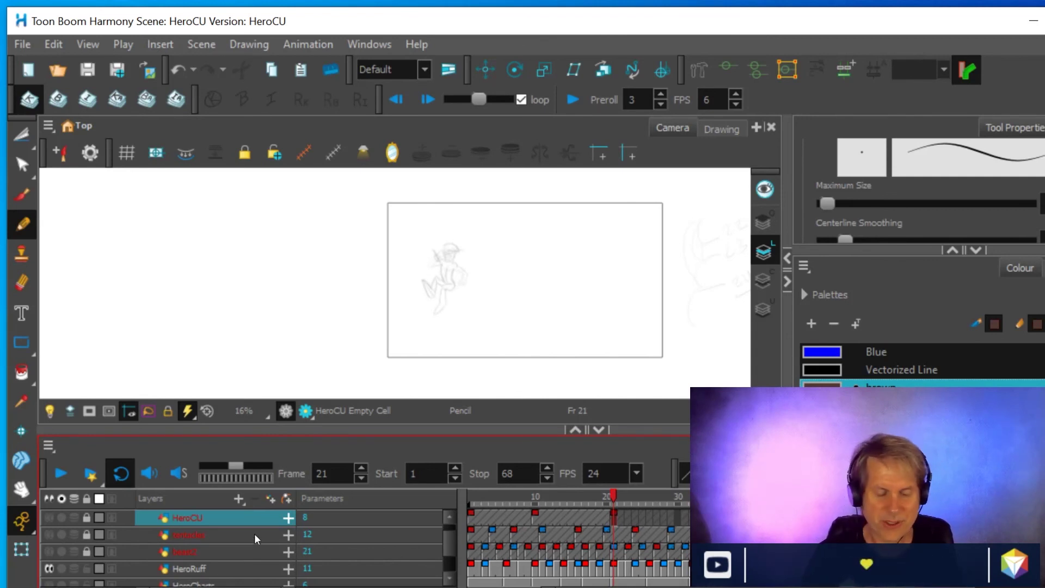
pyautogui.scroll(-3, 207, 538)
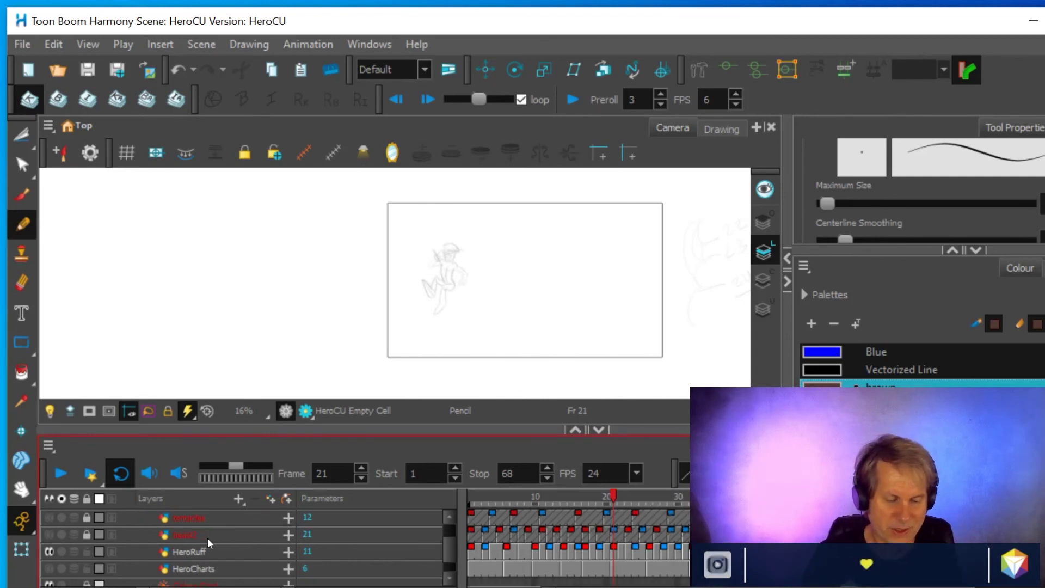
# - Make the beast2 sketch layer visible and set it as the current drawing layer
pyautogui.scroll(2, 218, 533)
pyautogui.click(218, 533)
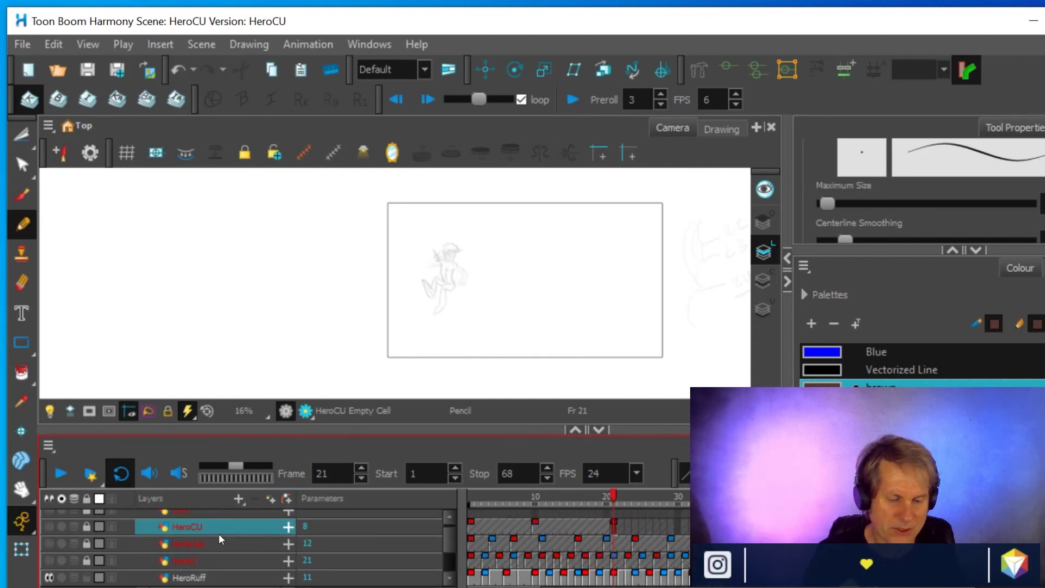
pyautogui.scroll(1, 217, 533)
pyautogui.scroll(-1, 219, 534)
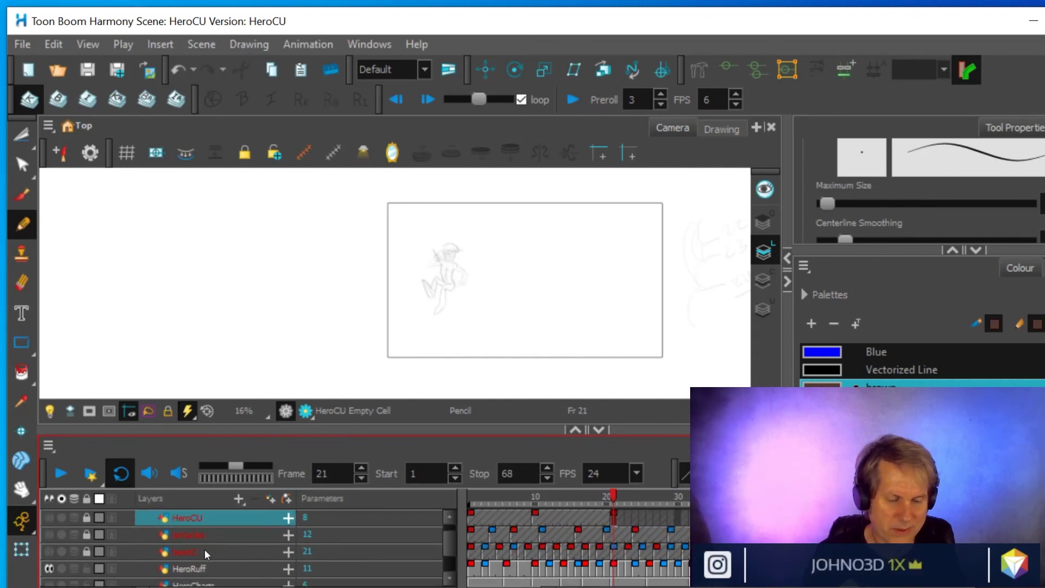
pyautogui.click(203, 550)
pyautogui.click(49, 551)
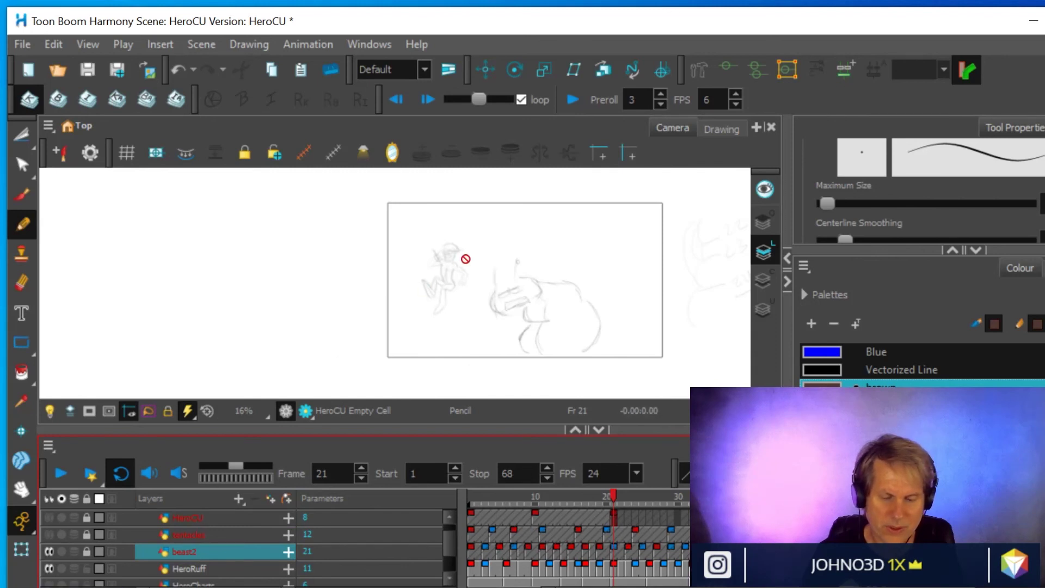
pyautogui.scroll(1, 474, 257)
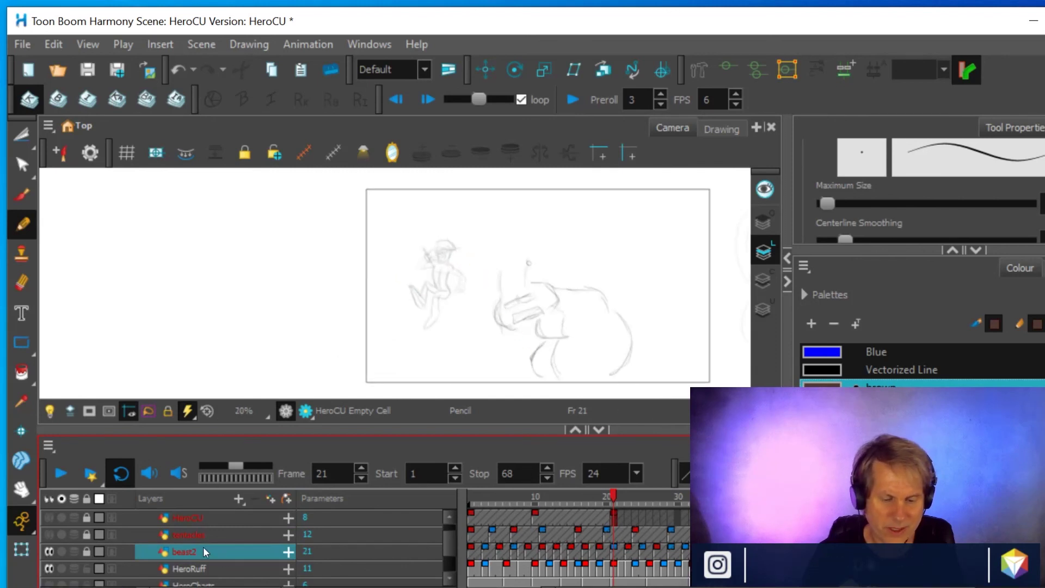
pyautogui.click(607, 547)
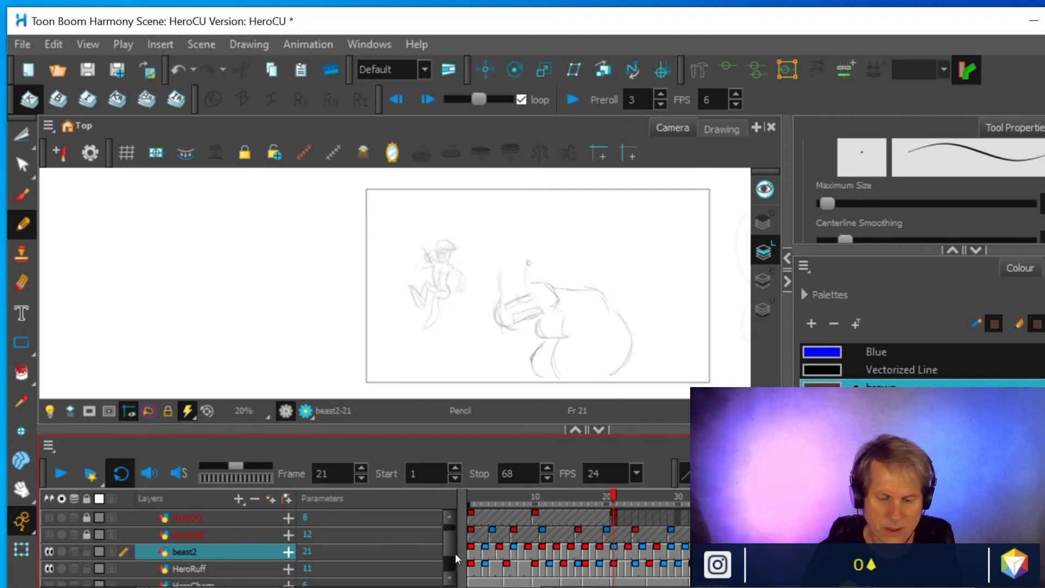
# - Pan the view left and scrub beast2 back to frame 18
pyautogui.scroll(2, 579, 273)
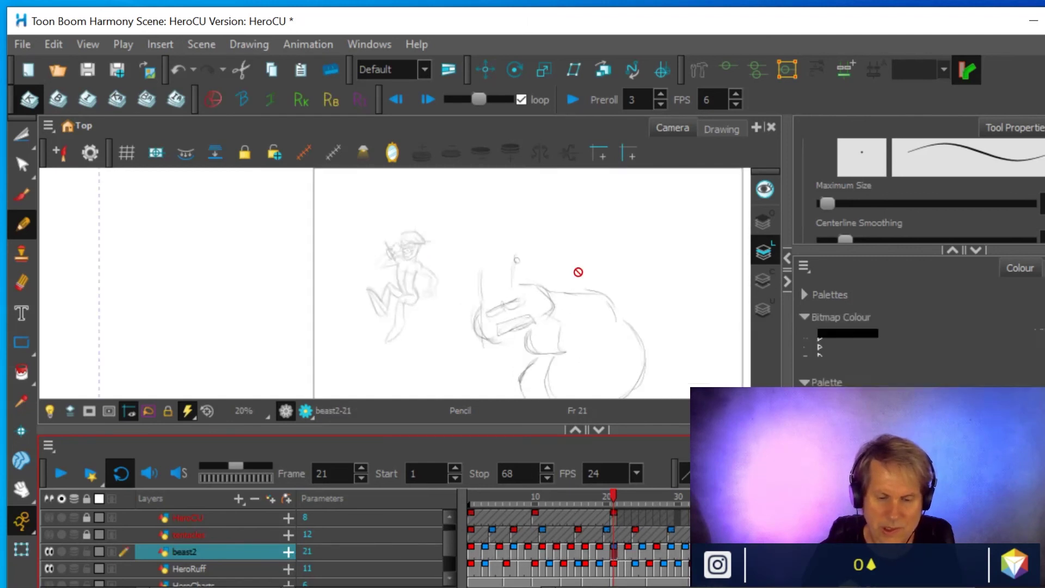
pyautogui.scroll(-2, 578, 272)
pyautogui.middleClick(539, 290)
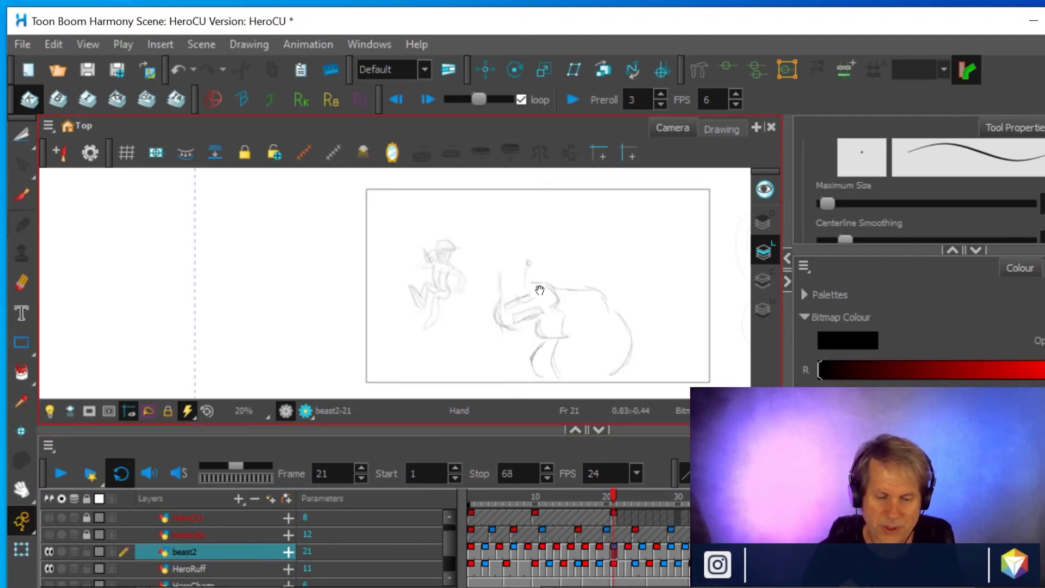
pyautogui.moveTo(539, 290); pyautogui.dragTo(374, 286)
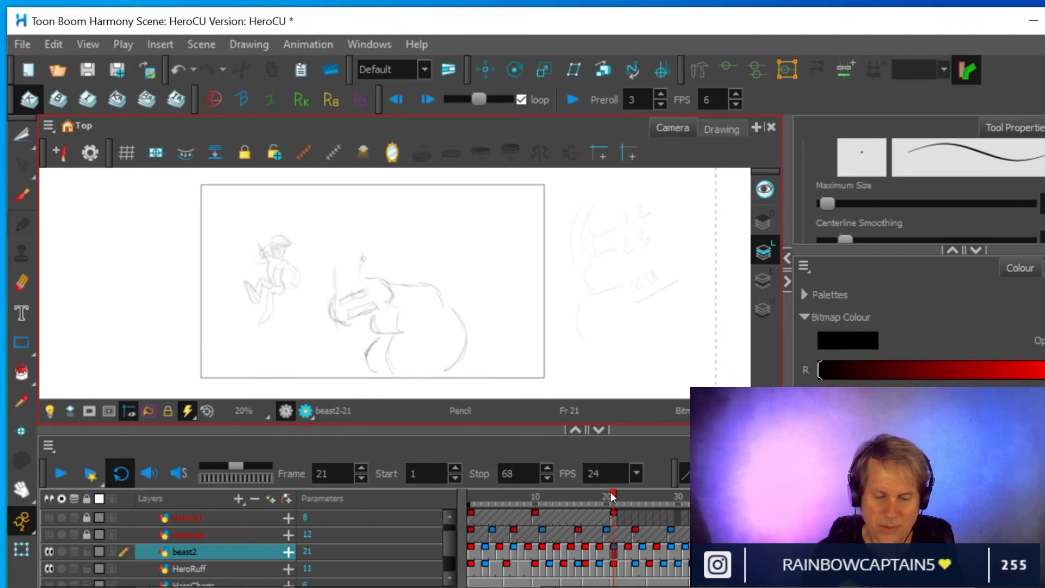
pyautogui.moveTo(612, 497)
pyautogui.mouseDown()
pyautogui.moveTo(473, 506)
pyautogui.moveTo(963, 519)
pyautogui.moveTo(495, 534)
pyautogui.moveTo(553, 535)
pyautogui.moveTo(532, 547)
pyautogui.moveTo(564, 551)
pyautogui.moveTo(542, 553)
pyautogui.moveTo(551, 566)
pyautogui.moveTo(604, 556)
pyautogui.moveTo(587, 562)
pyautogui.moveTo(593, 556)
pyautogui.mouseUp()
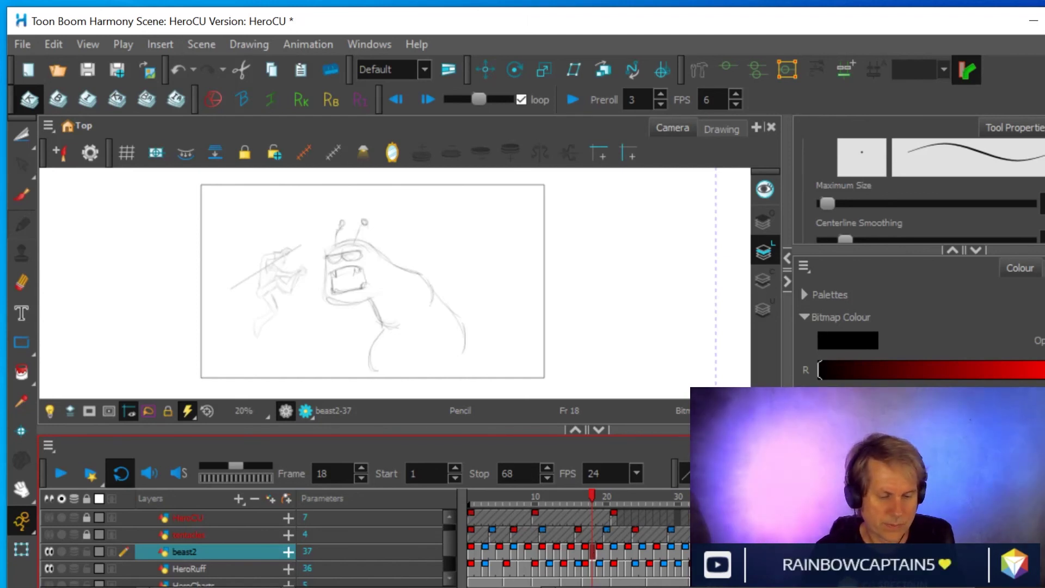
# - Enlarge the Harmony window, reveal the hidden drawing tools and turn on onion skin
pyautogui.moveTo(218, 582); pyautogui.dragTo(218, 587)
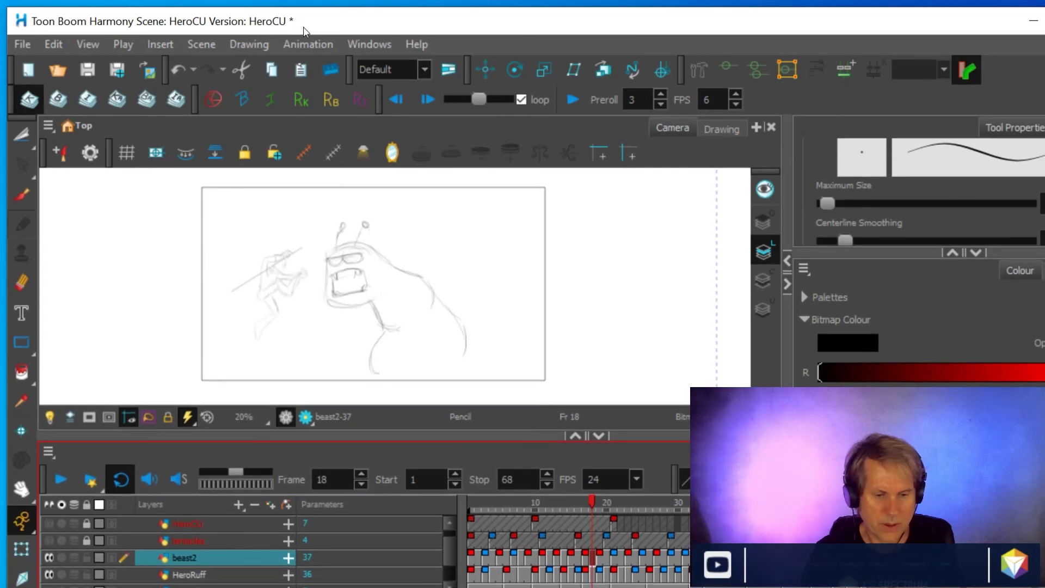
pyautogui.moveTo(305, 17); pyautogui.dragTo(299, 11)
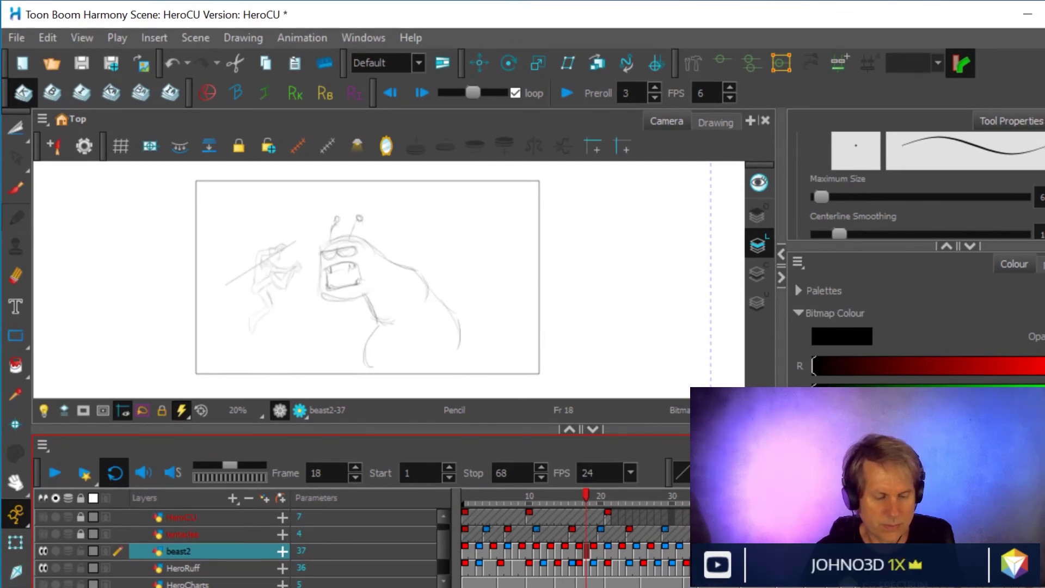
pyautogui.click(15, 586)
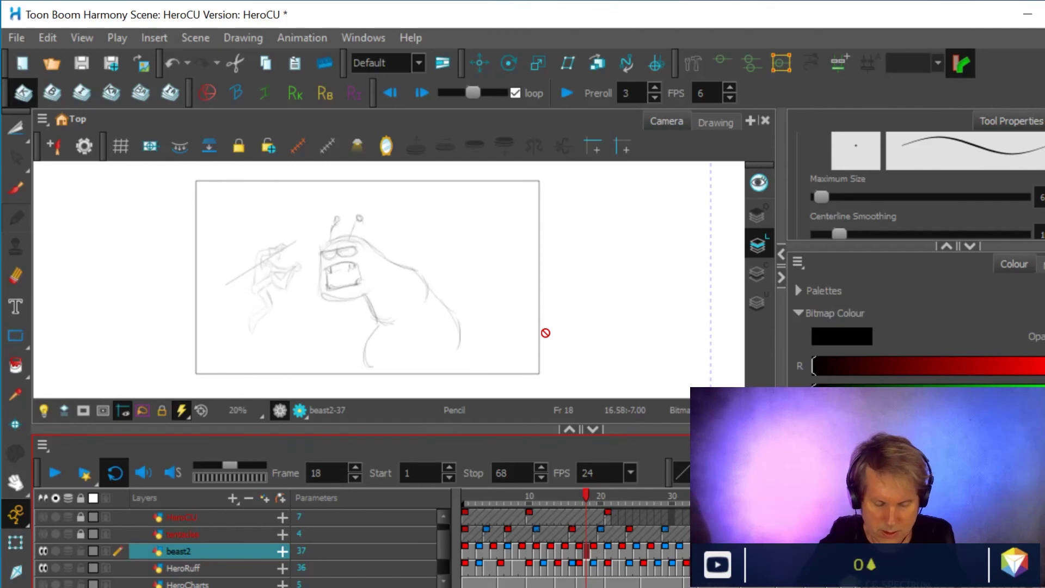
pyautogui.hotkey('alt', 'o')
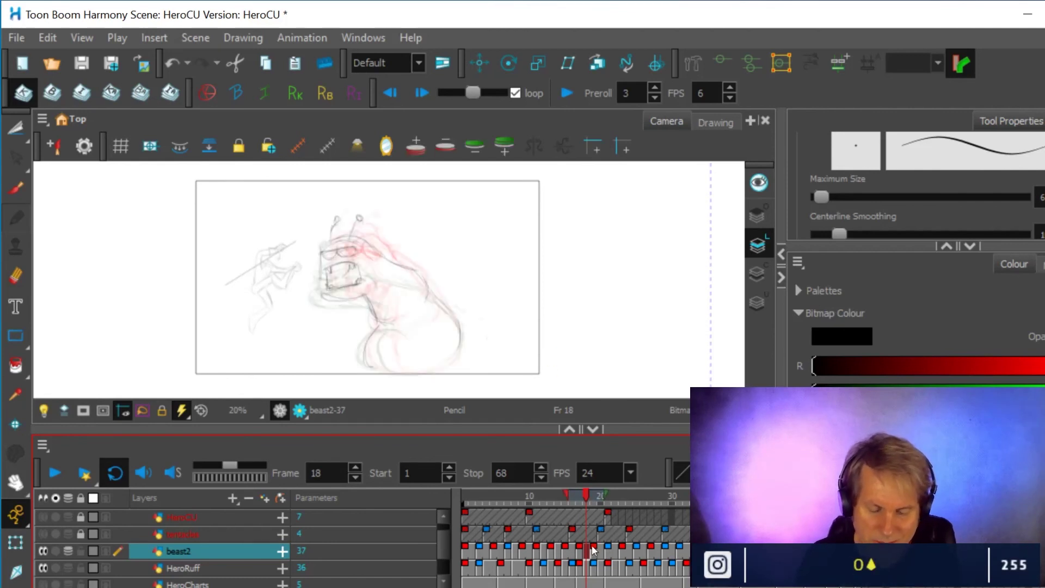
# - Pan to the beast's face, erase its rough eye lines on frame 18, and adjust the onion-skin range
pyautogui.scroll(4, 400, 286)
pyautogui.press('space')
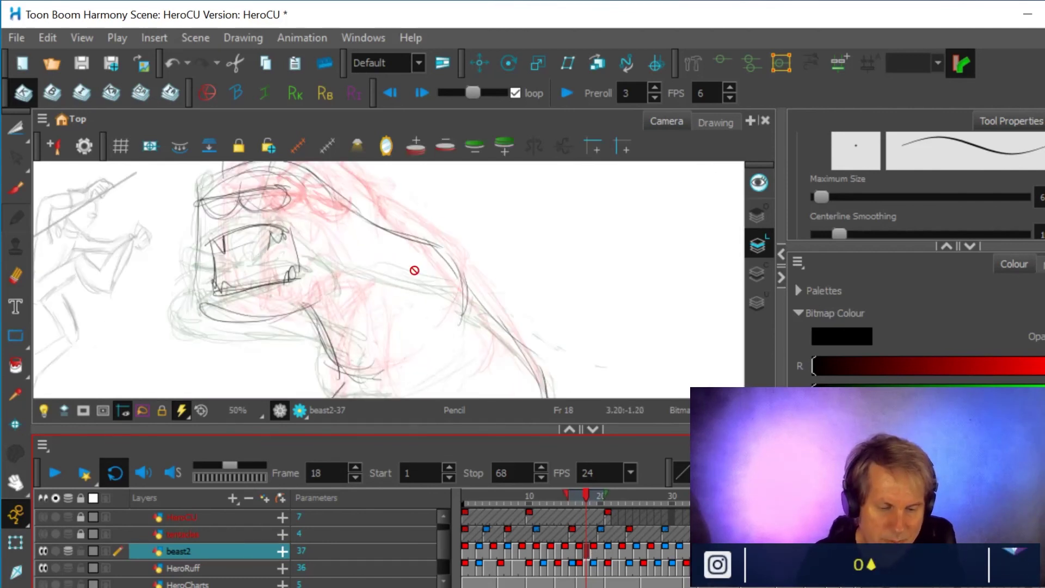
pyautogui.moveTo(493, 254)
pyautogui.mouseDown()
pyautogui.moveTo(615, 304)
pyautogui.moveTo(590, 243)
pyautogui.mouseUp()
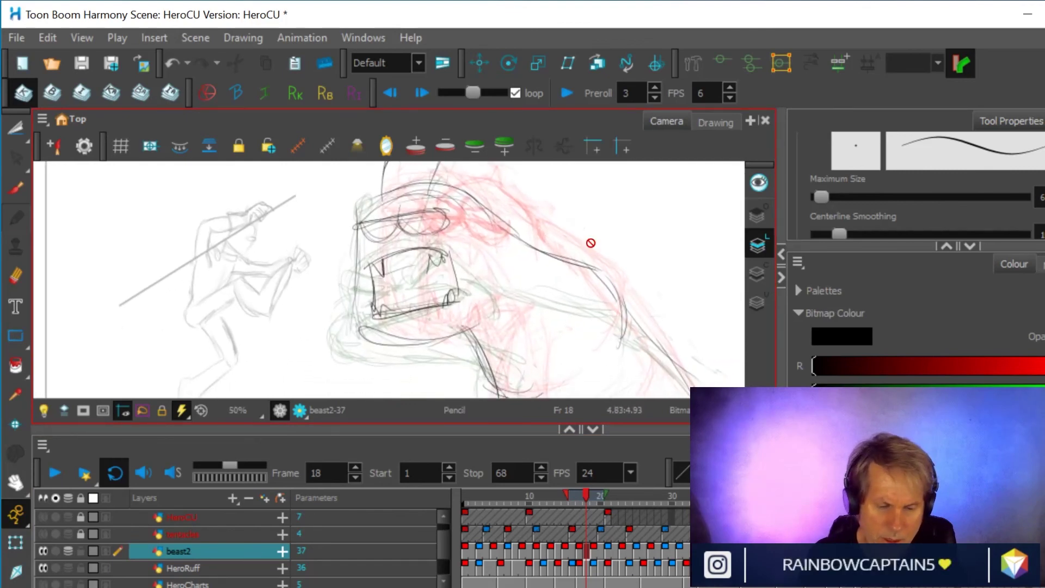
pyautogui.moveTo(557, 259); pyautogui.dragTo(534, 278)
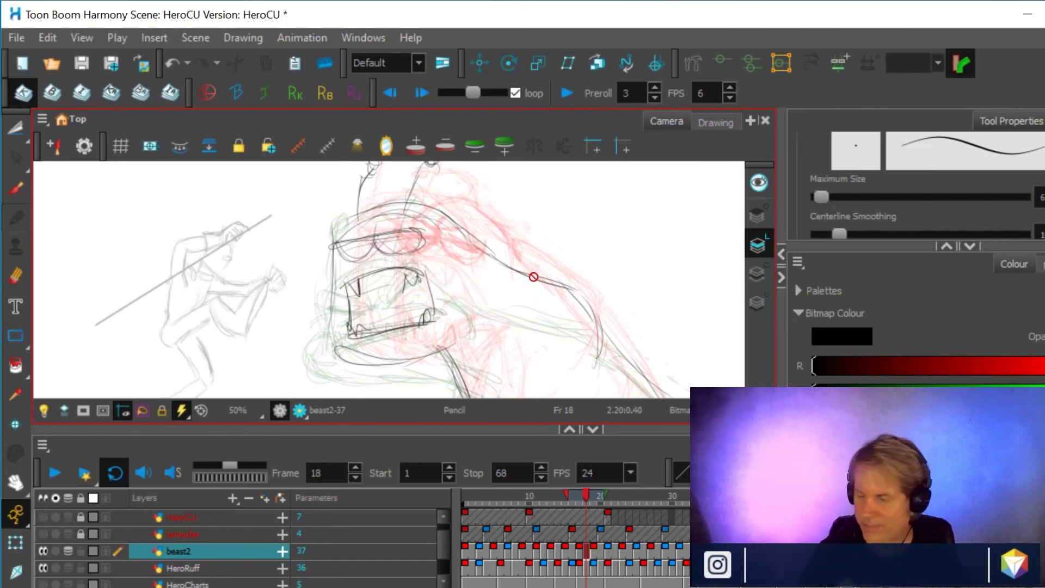
pyautogui.click(16, 188)
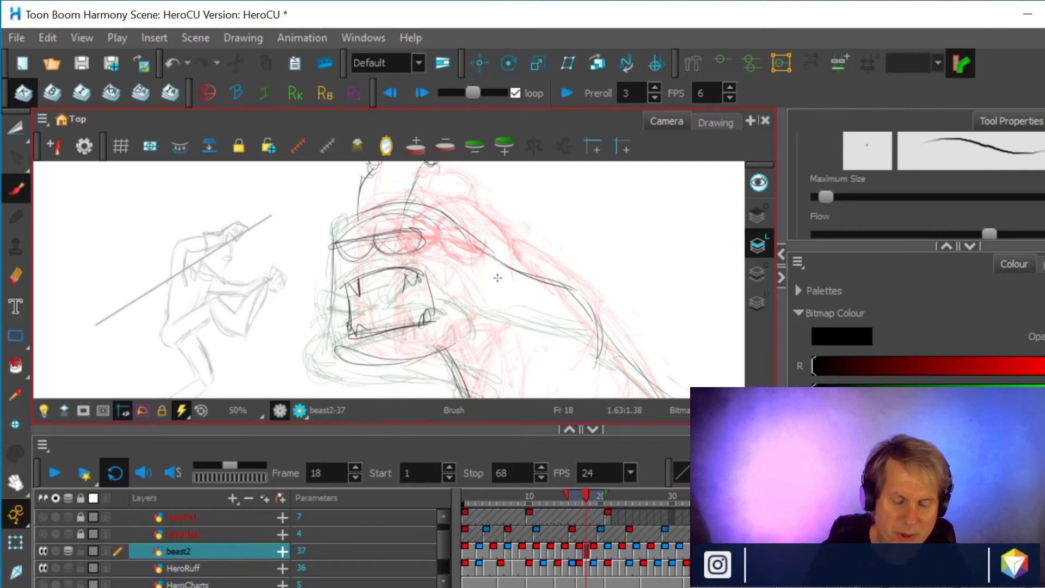
pyautogui.moveTo(349, 239)
pyautogui.mouseDown()
pyautogui.moveTo(375, 235)
pyautogui.moveTo(348, 253)
pyautogui.moveTo(416, 243)
pyautogui.moveTo(423, 230)
pyautogui.moveTo(403, 253)
pyautogui.moveTo(354, 226)
pyautogui.moveTo(375, 269)
pyautogui.moveTo(436, 256)
pyautogui.mouseUp()
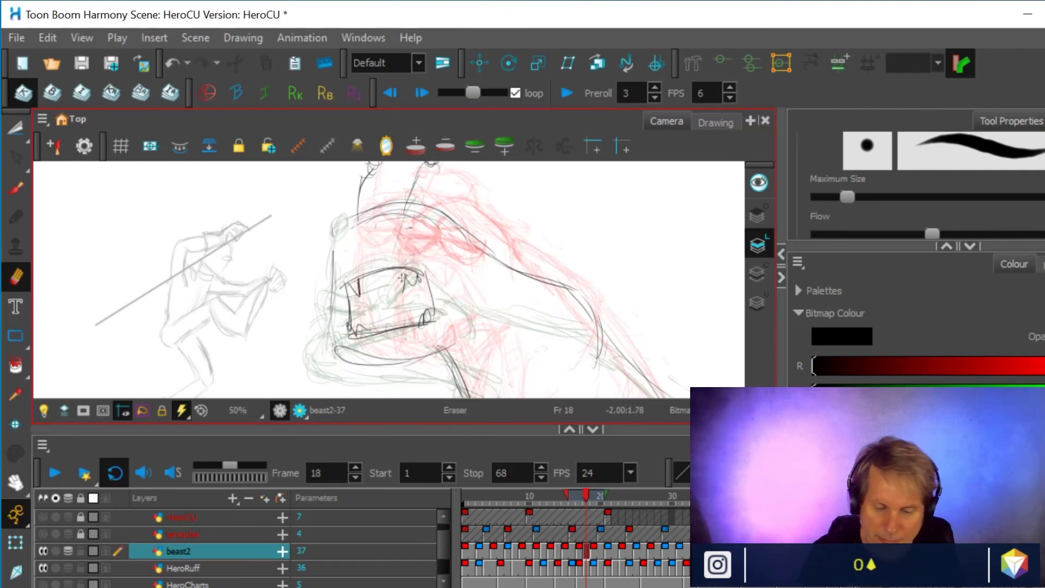
pyautogui.moveTo(569, 496); pyautogui.dragTo(574, 497)
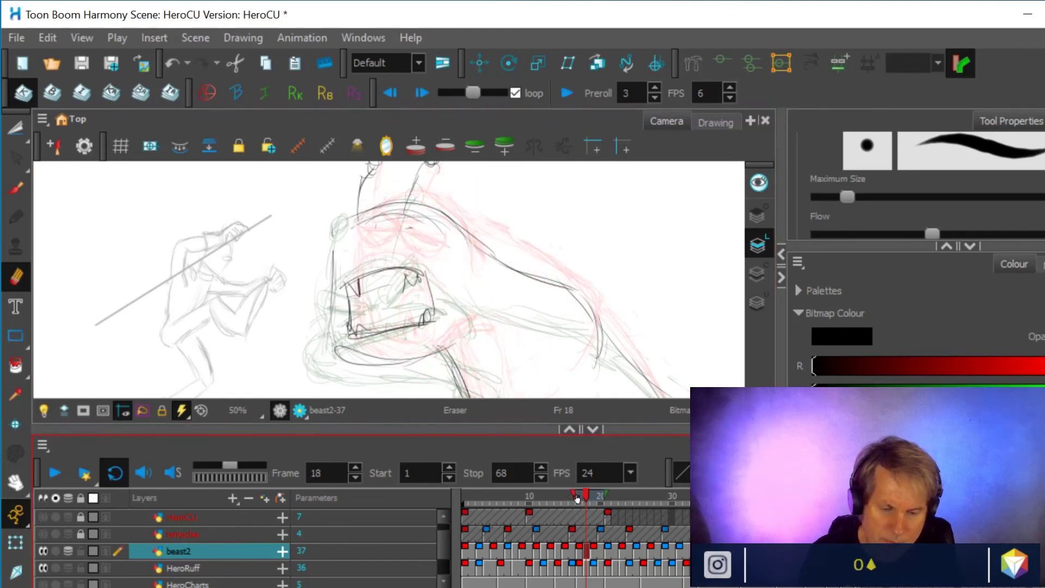
# - Brush the mouth's top line, the crease between the eyes and the brow stroke
pyautogui.click(15, 187)
pyautogui.moveTo(343, 247)
pyautogui.mouseDown()
pyautogui.moveTo(444, 268)
pyautogui.moveTo(335, 249)
pyautogui.moveTo(411, 259)
pyautogui.mouseUp()
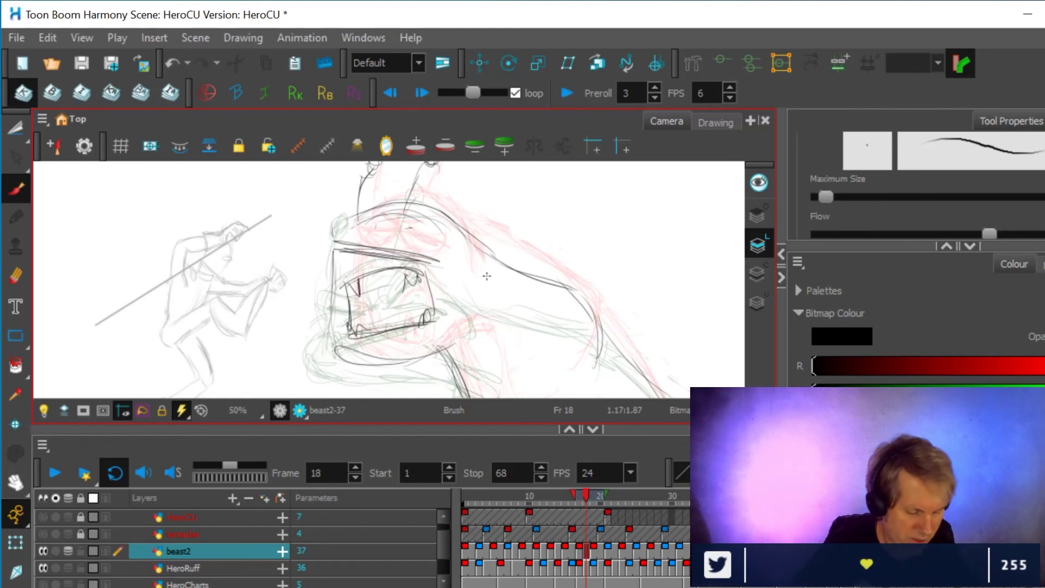
pyautogui.hotkey('ctrl', 'z')
pyautogui.hotkey('ctrl', 'z')
pyautogui.hotkey('ctrl', 'z')
pyautogui.hotkey('ctrl', 'z')
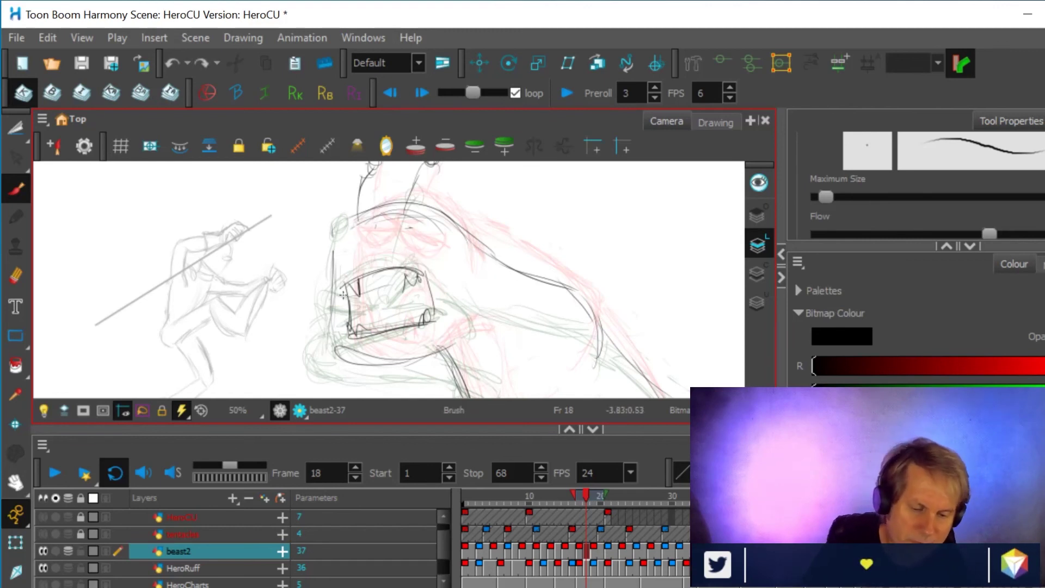
pyautogui.moveTo(384, 305); pyautogui.dragTo(297, 305)
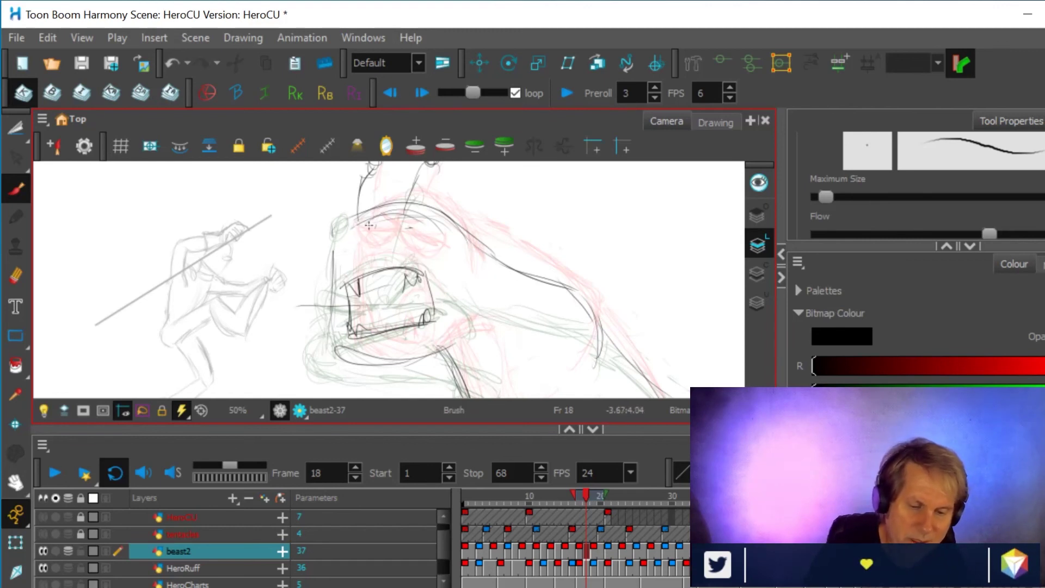
pyautogui.moveTo(314, 254); pyautogui.dragTo(450, 250)
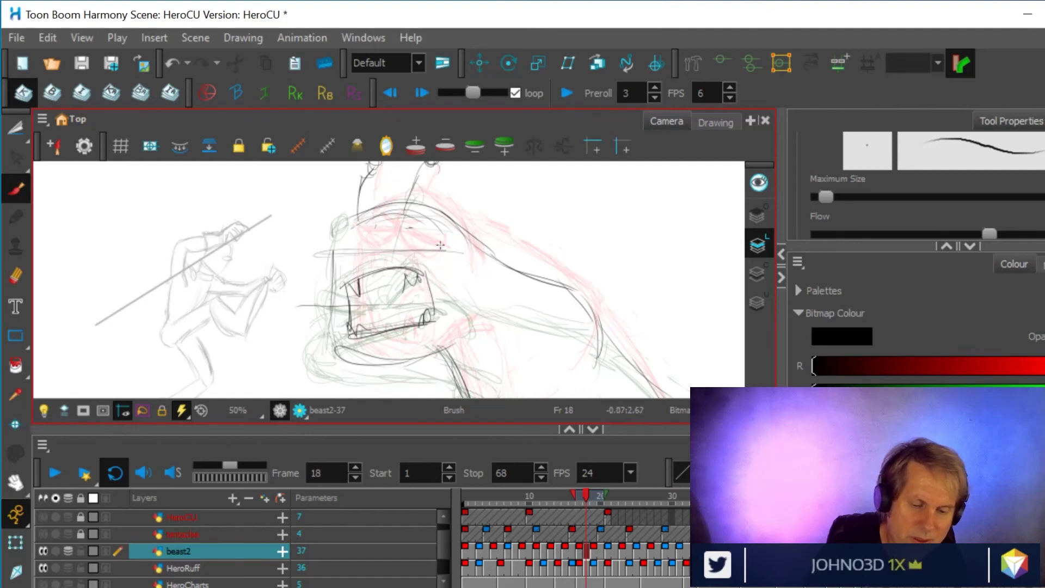
pyautogui.moveTo(370, 258); pyautogui.dragTo(360, 261)
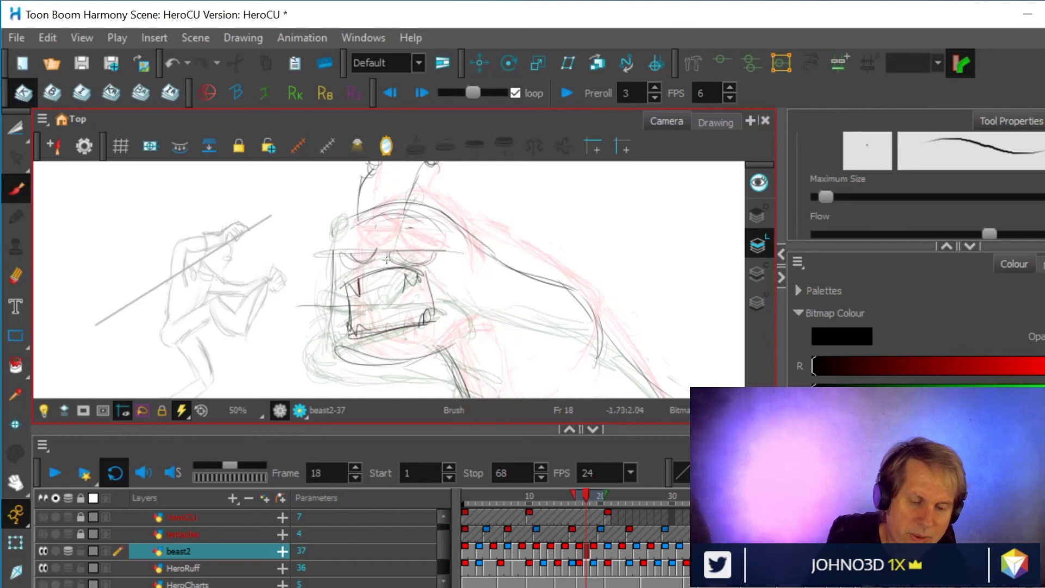
pyautogui.moveTo(384, 227)
pyautogui.mouseDown()
pyautogui.moveTo(386, 260)
pyautogui.moveTo(351, 257)
pyautogui.moveTo(350, 278)
pyautogui.moveTo(469, 246)
pyautogui.mouseUp()
pyautogui.moveTo(385, 247)
pyautogui.mouseDown()
pyautogui.moveTo(420, 247)
pyautogui.moveTo(387, 254)
pyautogui.moveTo(443, 256)
pyautogui.moveTo(396, 264)
pyautogui.moveTo(417, 270)
pyautogui.mouseUp()
# - Erase the rough mouth lines and redraw the mouth outline, corners and a tooth
pyautogui.hotkey('alt', 'e')
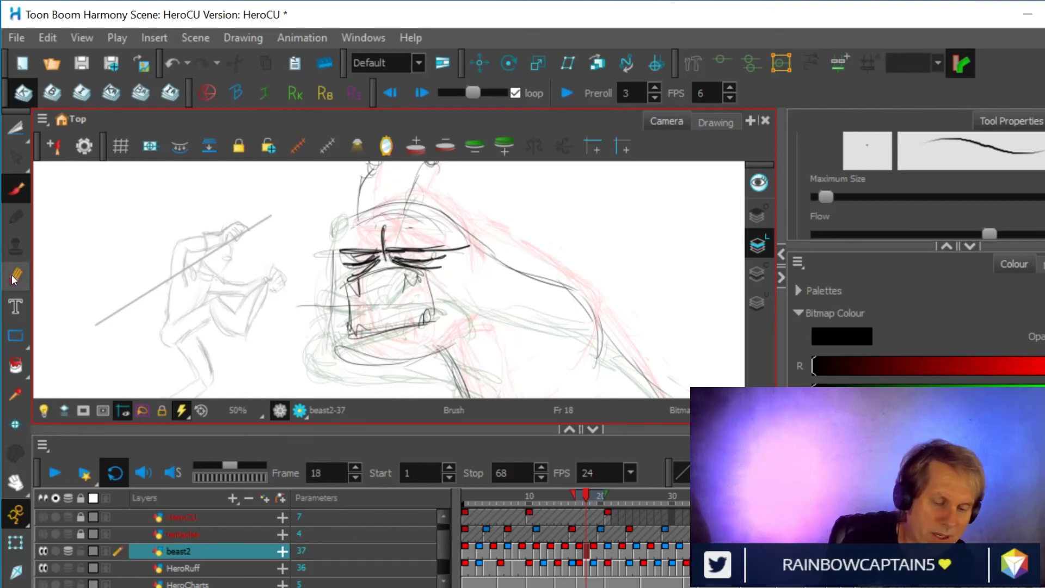
pyautogui.moveTo(343, 283)
pyautogui.mouseDown()
pyautogui.moveTo(415, 271)
pyautogui.moveTo(395, 289)
pyautogui.moveTo(348, 293)
pyautogui.moveTo(420, 283)
pyautogui.mouseUp()
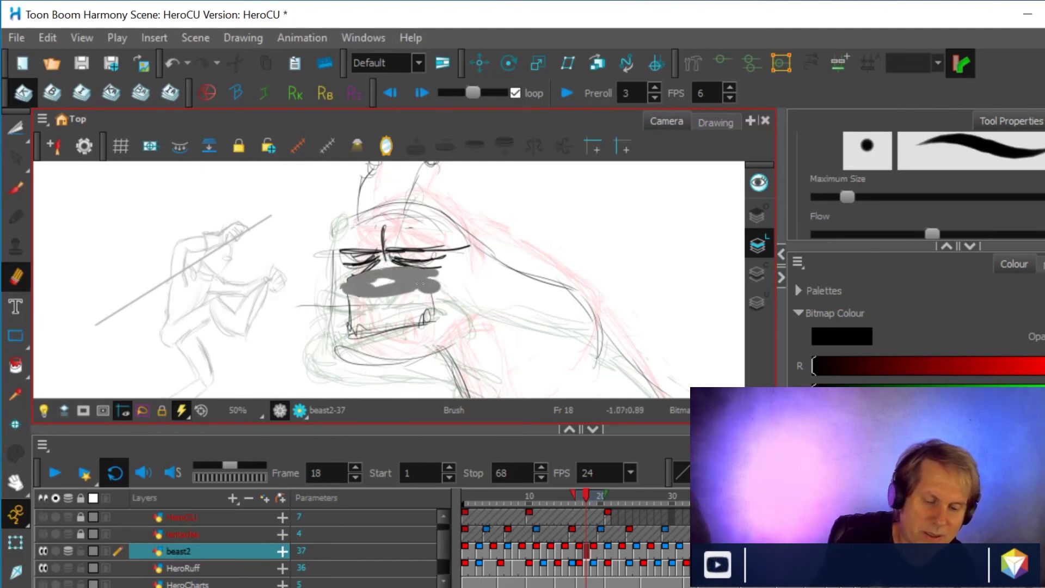
pyautogui.moveTo(344, 302); pyautogui.dragTo(351, 299)
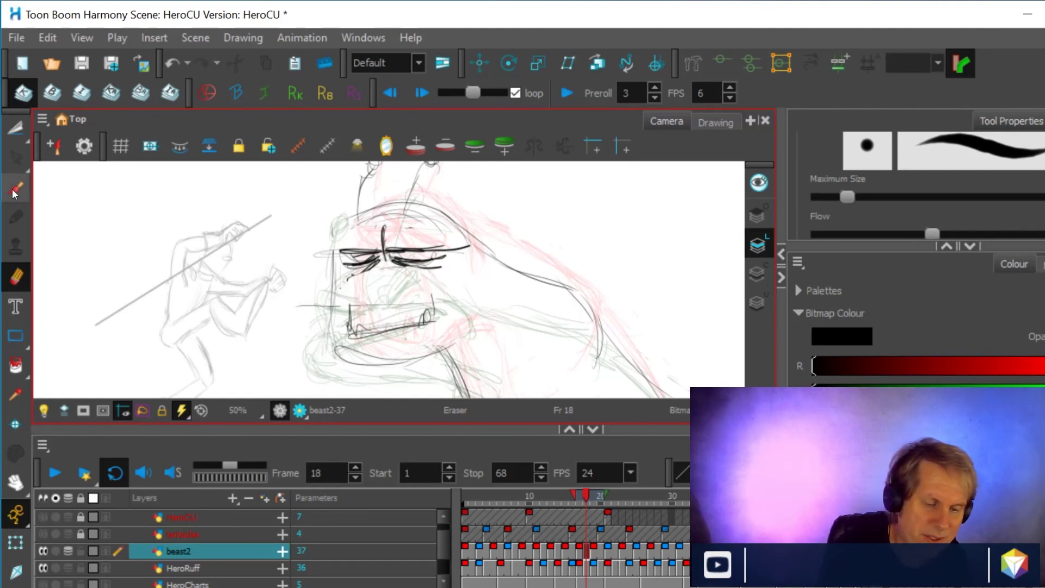
pyautogui.hotkey('alt', 'b')
pyautogui.moveTo(355, 324); pyautogui.dragTo(347, 331)
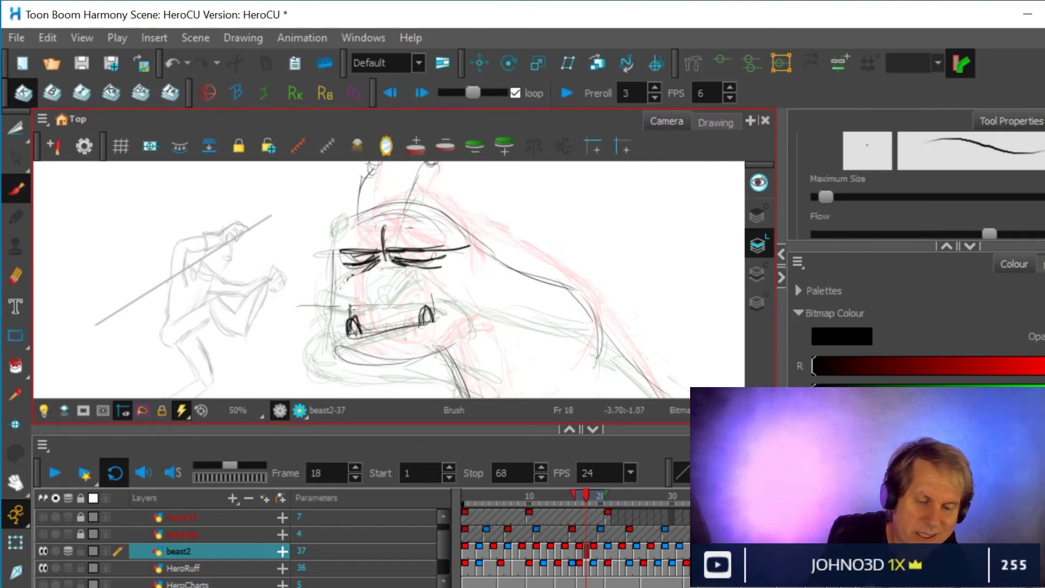
pyautogui.moveTo(417, 278)
pyautogui.mouseDown()
pyautogui.moveTo(349, 302)
pyautogui.moveTo(436, 282)
pyautogui.mouseUp()
pyautogui.moveTo(357, 284); pyautogui.dragTo(436, 281)
pyautogui.moveTo(435, 280); pyautogui.dragTo(436, 313)
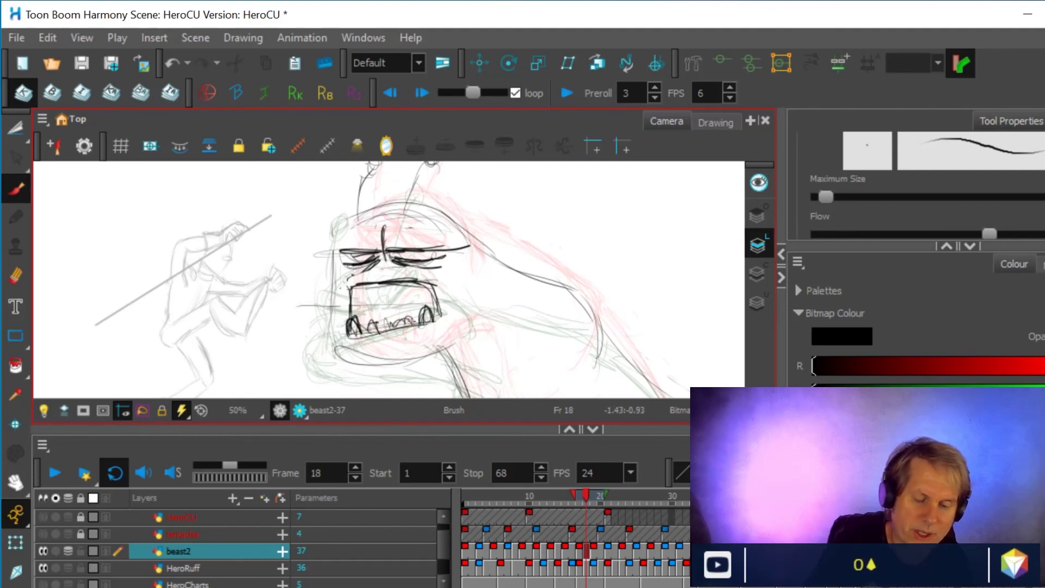
pyautogui.moveTo(386, 325); pyautogui.dragTo(391, 326)
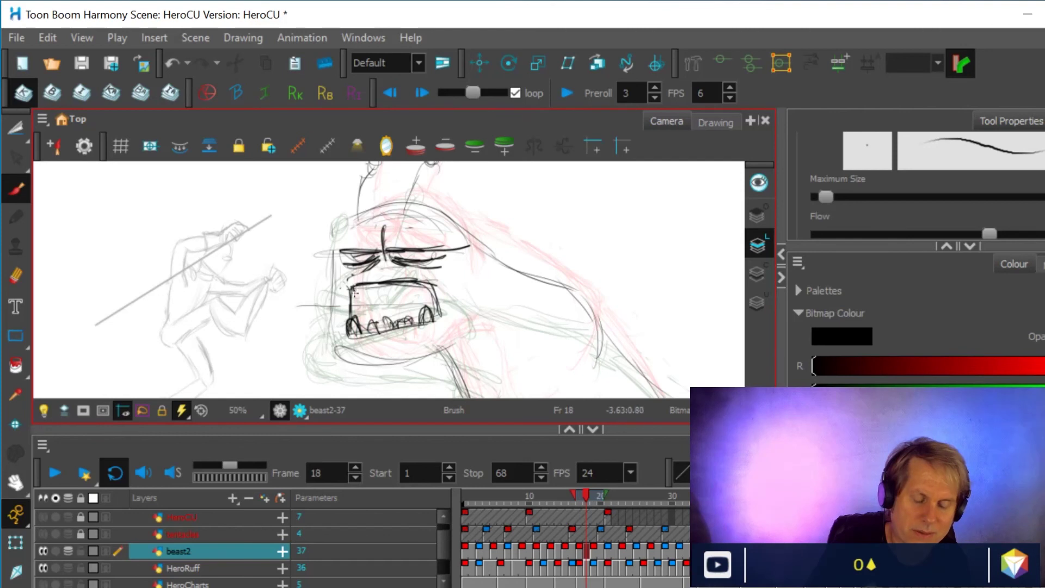
pyautogui.moveTo(406, 283)
pyautogui.mouseDown()
pyautogui.moveTo(416, 284)
pyautogui.moveTo(362, 290)
pyautogui.mouseUp()
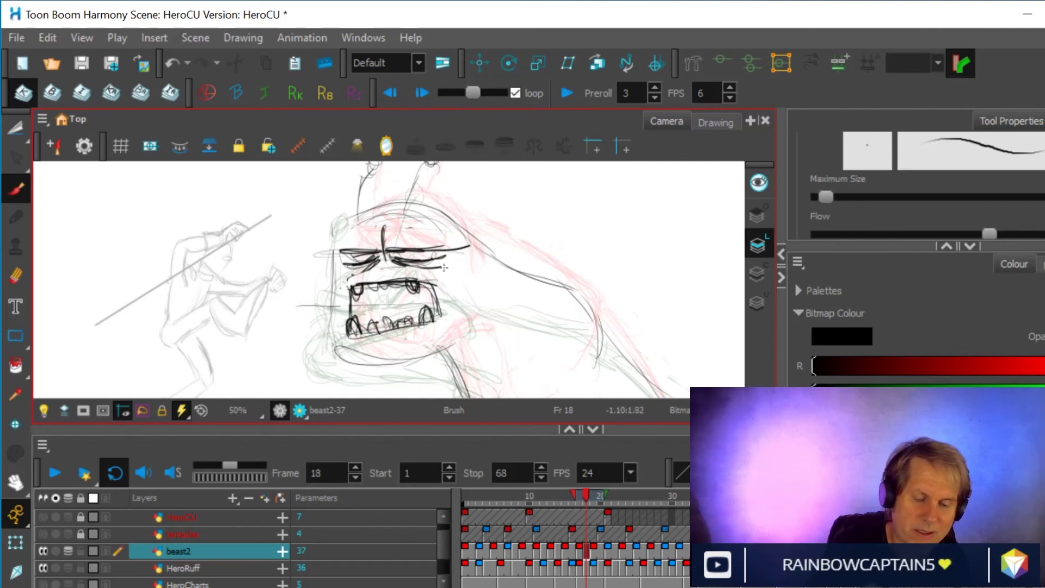
pyautogui.moveTo(430, 281); pyautogui.dragTo(423, 290)
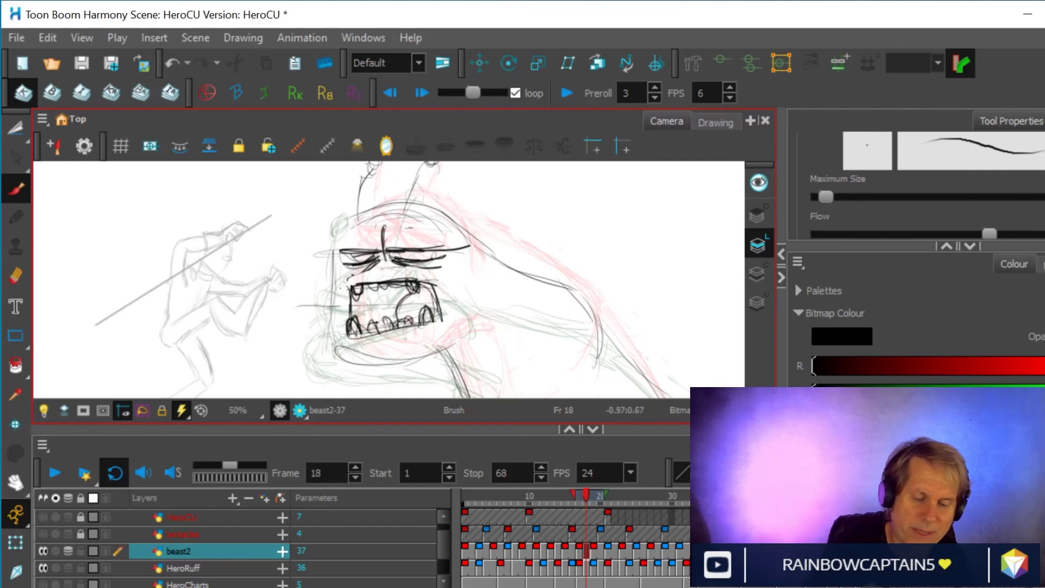
# - Draw the face sides, chin and head top, redo the lower jaw line, then compare neighbouring frames
pyautogui.moveTo(362, 211)
pyautogui.mouseDown()
pyautogui.moveTo(330, 286)
pyautogui.moveTo(332, 354)
pyautogui.moveTo(397, 377)
pyautogui.moveTo(431, 372)
pyautogui.mouseUp()
pyautogui.moveTo(480, 296)
pyautogui.mouseDown()
pyautogui.moveTo(381, 379)
pyautogui.moveTo(348, 359)
pyautogui.mouseUp()
pyautogui.moveTo(457, 223); pyautogui.dragTo(437, 209)
pyautogui.moveTo(344, 222); pyautogui.dragTo(373, 225)
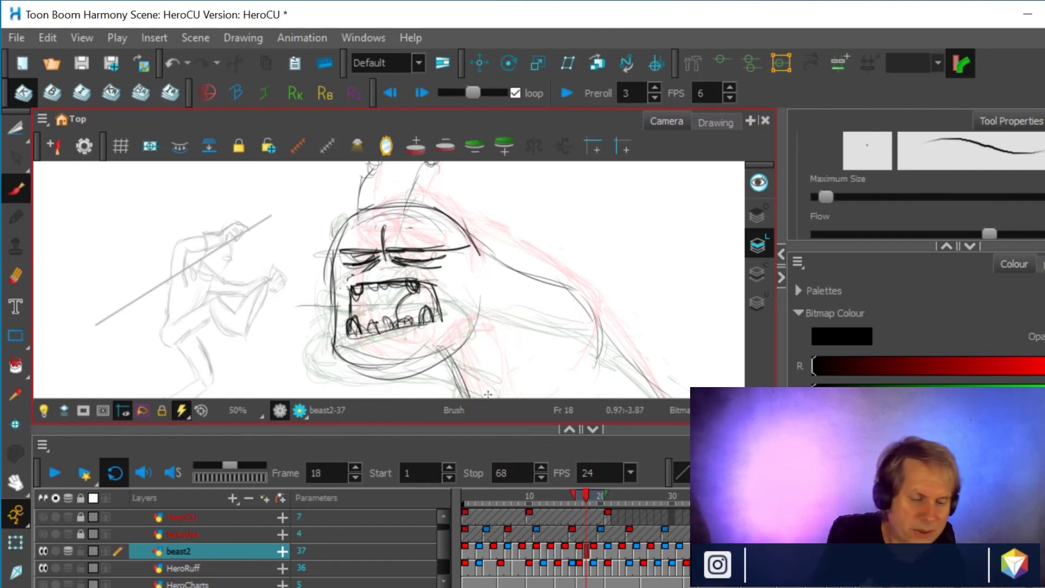
pyautogui.hotkey('alt', 'e')
pyautogui.moveTo(348, 362)
pyautogui.mouseDown()
pyautogui.moveTo(385, 373)
pyautogui.moveTo(448, 351)
pyautogui.moveTo(399, 363)
pyautogui.mouseUp()
pyautogui.click(13, 194)
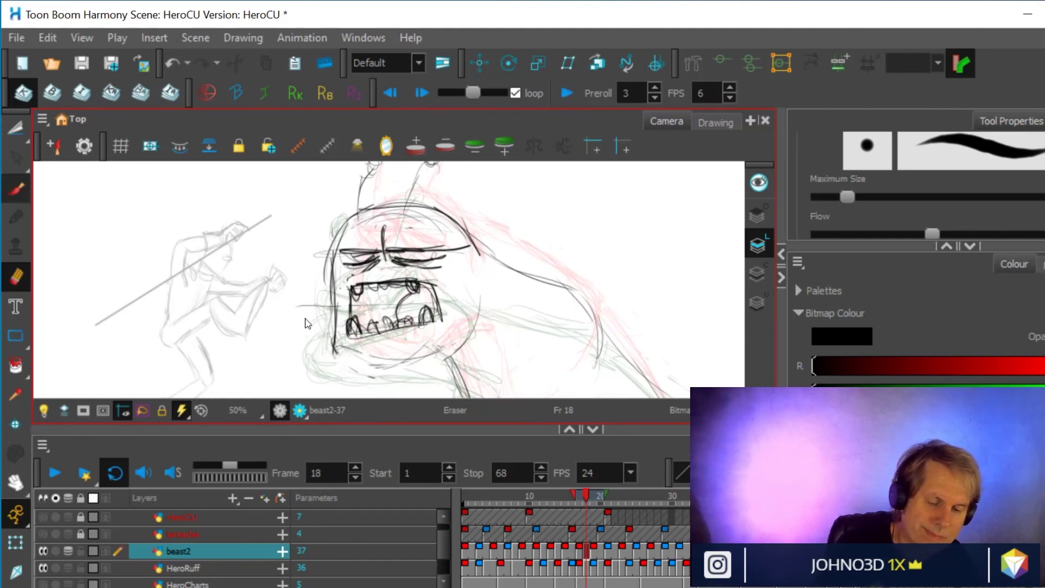
pyautogui.moveTo(338, 348)
pyautogui.mouseDown()
pyautogui.moveTo(408, 362)
pyautogui.moveTo(464, 333)
pyautogui.mouseUp()
pyautogui.rightClick(411, 351)
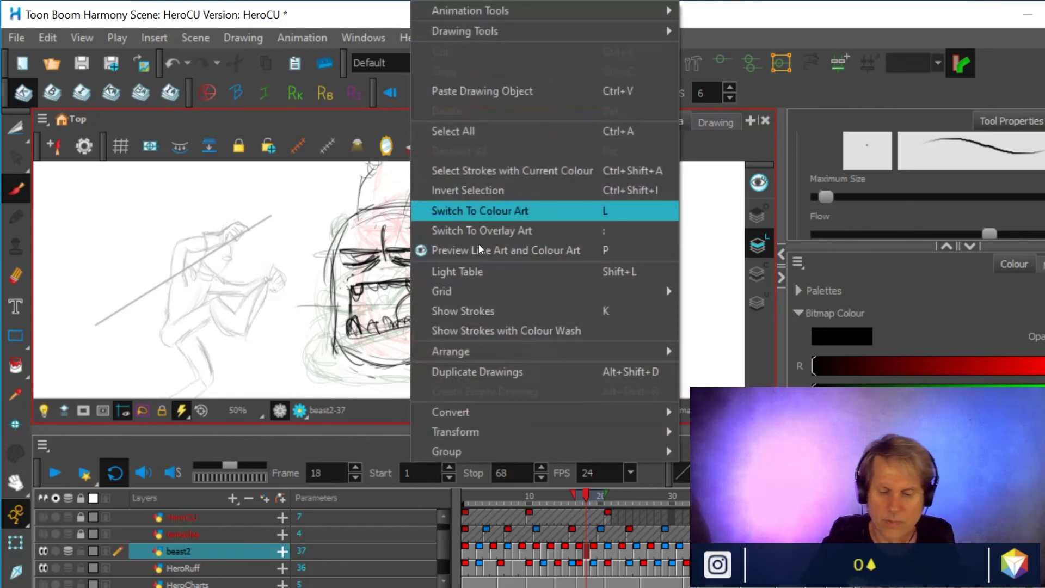
pyautogui.moveTo(414, 352)
pyautogui.click(709, 265)
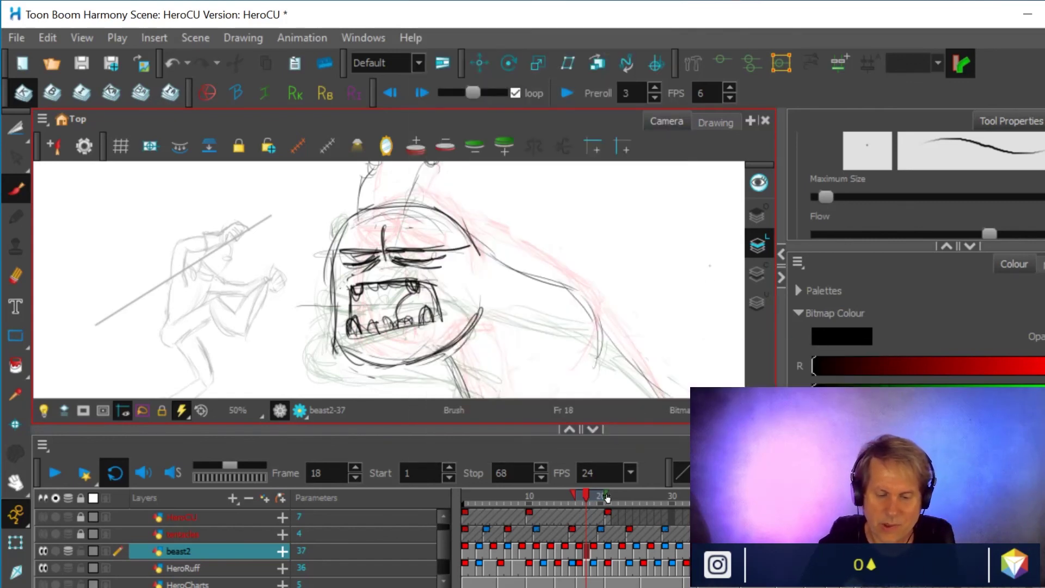
pyautogui.moveTo(583, 494)
pyautogui.mouseDown()
pyautogui.moveTo(598, 505)
pyautogui.moveTo(583, 504)
pyautogui.mouseUp()
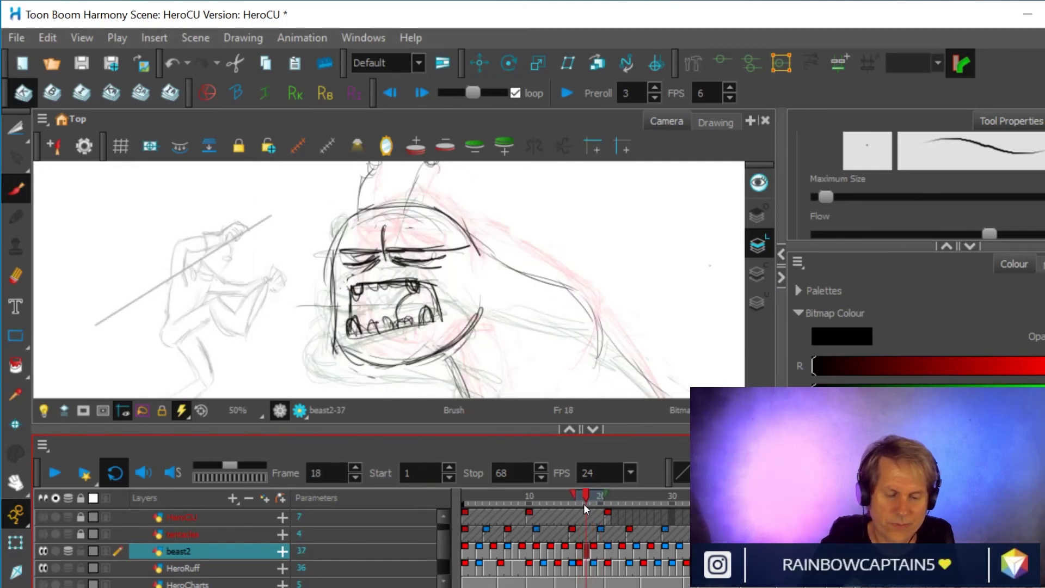
# - Erase and redraw the forehead, left face edge, chin and right jaw
pyautogui.hotkey('alt', 'e')
pyautogui.moveTo(331, 334)
pyautogui.mouseDown()
pyautogui.moveTo(333, 261)
pyautogui.moveTo(329, 338)
pyautogui.moveTo(340, 356)
pyautogui.mouseUp()
pyautogui.moveTo(483, 299); pyautogui.dragTo(439, 354)
pyautogui.click(16, 189)
pyautogui.moveTo(343, 230)
pyautogui.mouseDown()
pyautogui.moveTo(344, 270)
pyautogui.moveTo(334, 262)
pyautogui.moveTo(331, 303)
pyautogui.moveTo(341, 292)
pyautogui.moveTo(345, 338)
pyautogui.moveTo(384, 366)
pyautogui.moveTo(374, 366)
pyautogui.moveTo(436, 354)
pyautogui.mouseUp()
pyautogui.moveTo(467, 307); pyautogui.dragTo(462, 353)
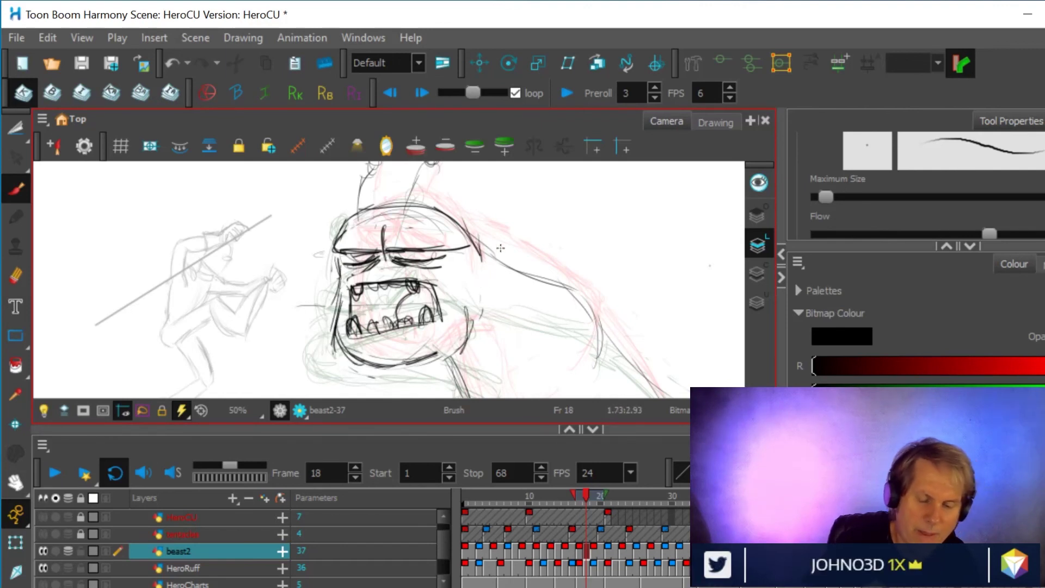
pyautogui.moveTo(601, 276); pyautogui.dragTo(593, 322)
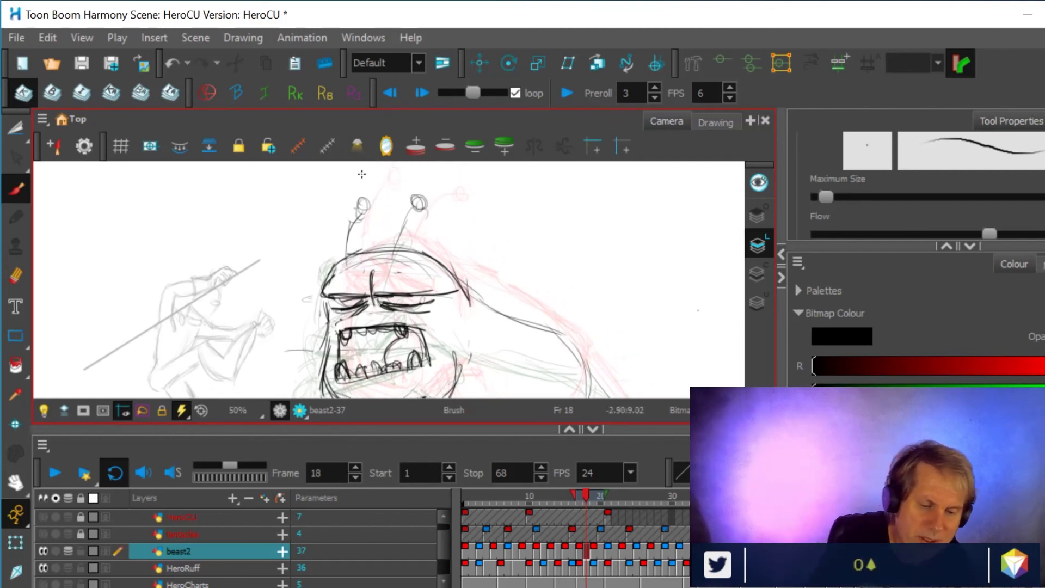
# - Stroke up from the left horn and erase the old antenna circles and stray lines
pyautogui.moveTo(360, 209); pyautogui.dragTo(395, 176)
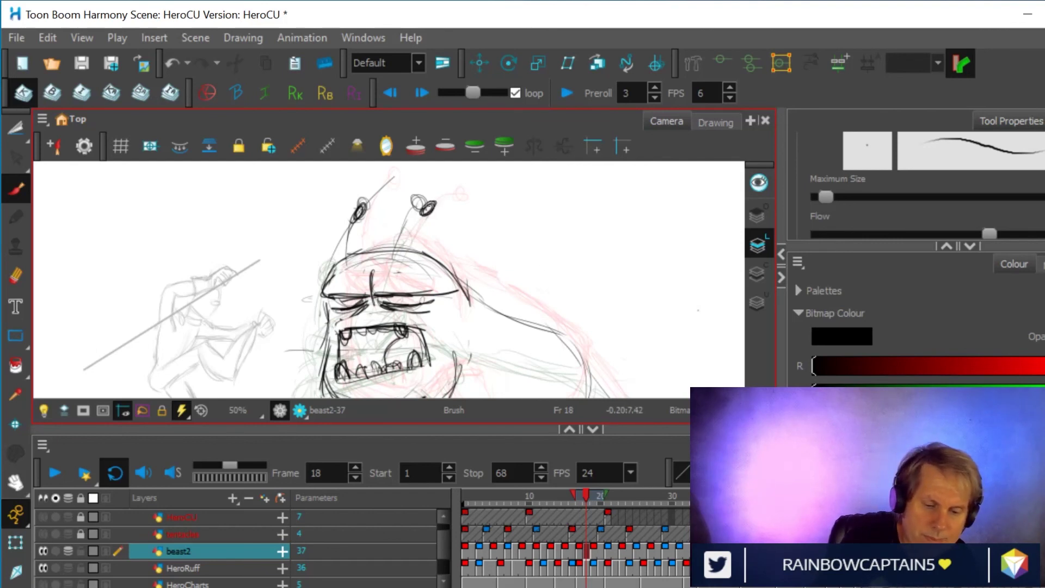
pyautogui.click(16, 276)
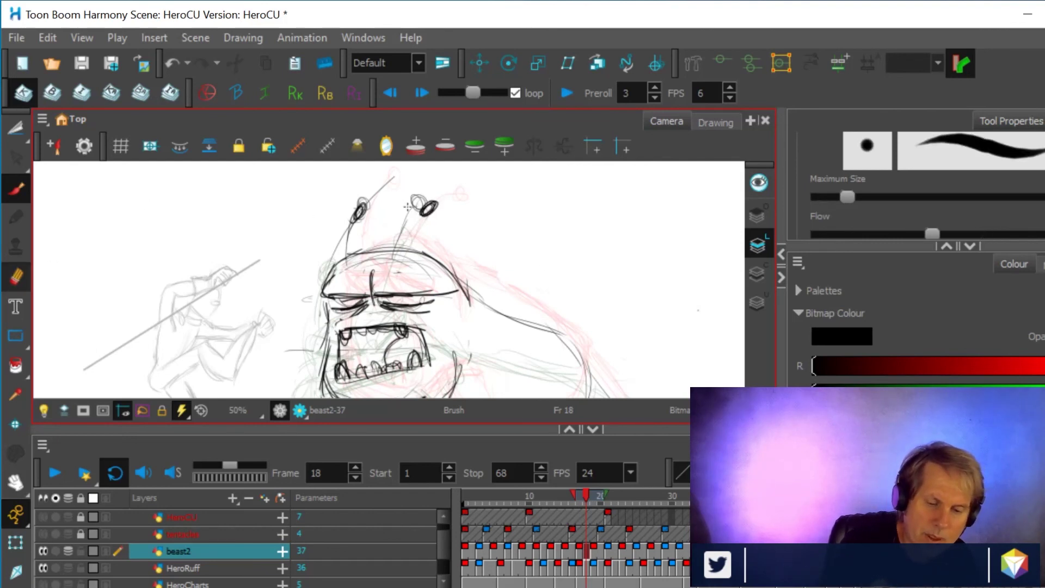
pyautogui.moveTo(420, 196)
pyautogui.mouseDown()
pyautogui.moveTo(411, 205)
pyautogui.moveTo(391, 180)
pyautogui.mouseUp()
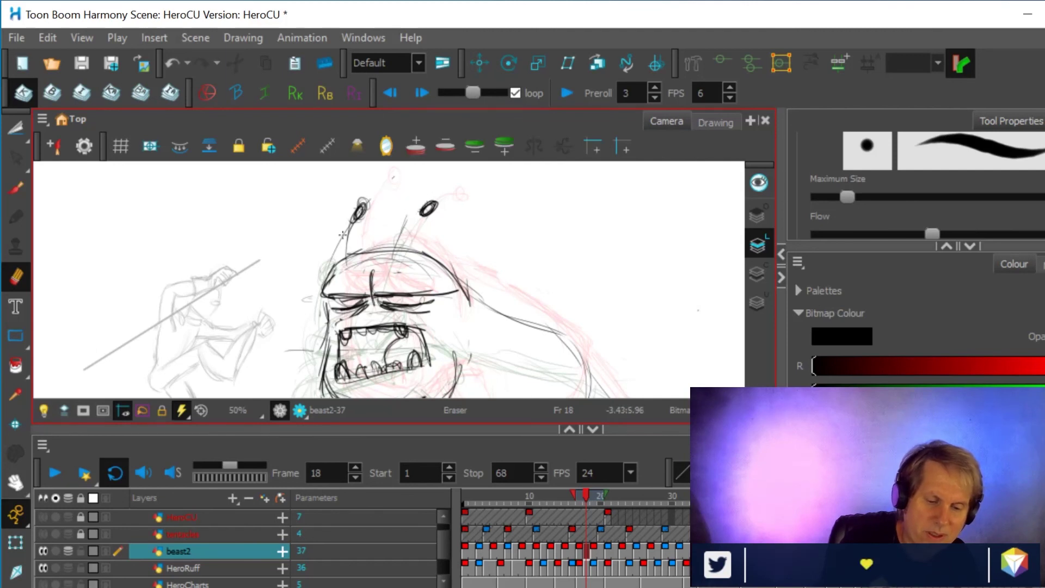
pyautogui.moveTo(340, 237); pyautogui.dragTo(332, 264)
pyautogui.moveTo(406, 220); pyautogui.dragTo(394, 243)
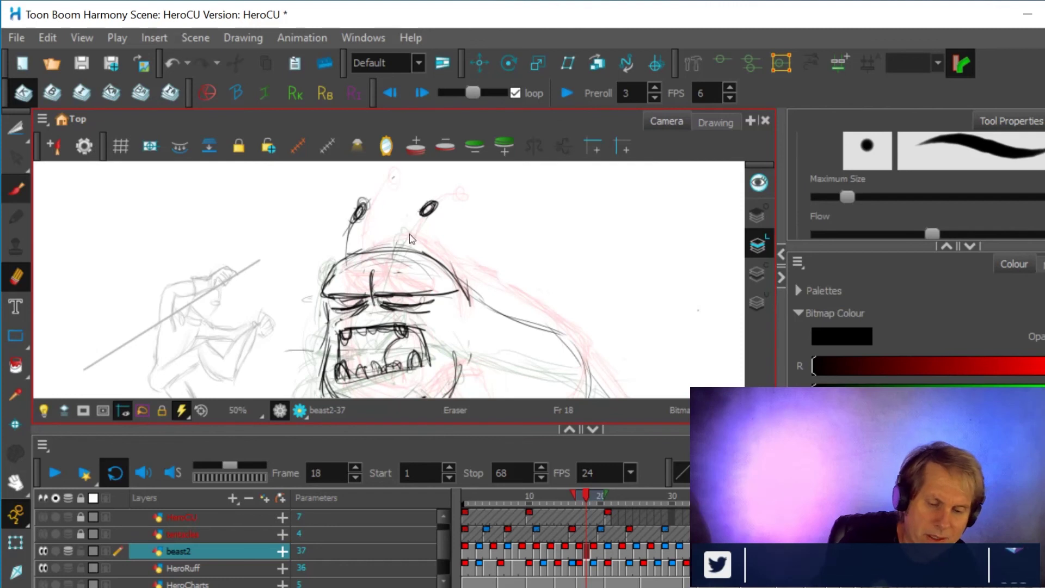
# - Brush both antenna stalks, enable an extra light-table mode, and step back to frame 17
pyautogui.hotkey('alt', 'b')
pyautogui.moveTo(400, 256); pyautogui.dragTo(424, 218)
pyautogui.moveTo(344, 265); pyautogui.dragTo(356, 219)
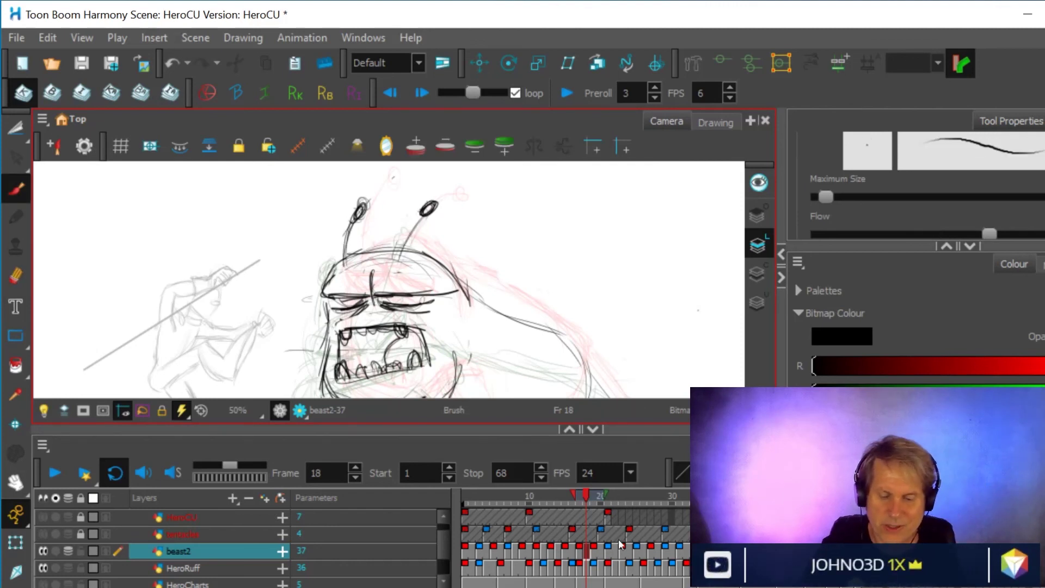
pyautogui.click(52, 90)
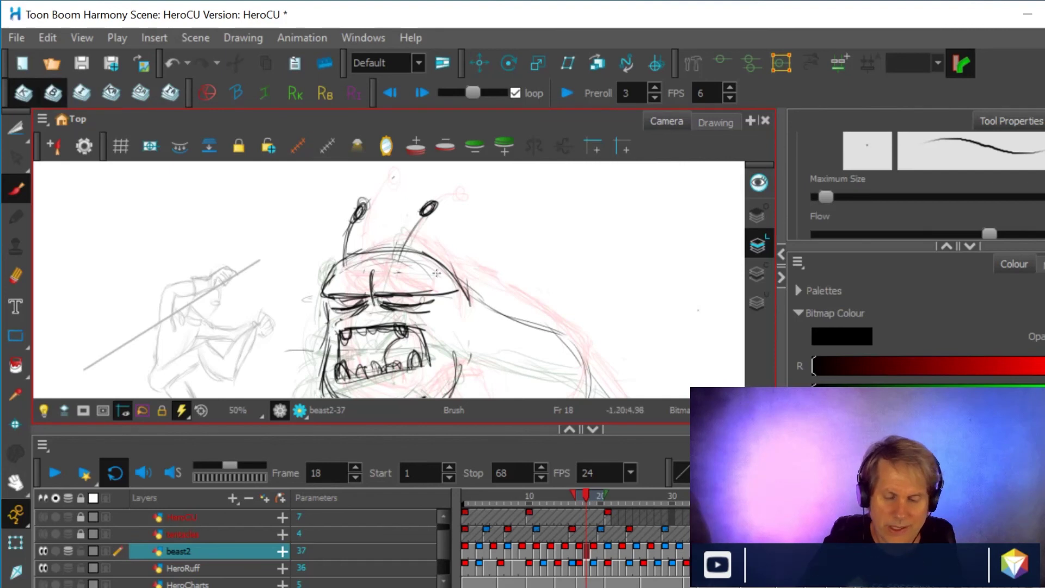
pyautogui.click(390, 93)
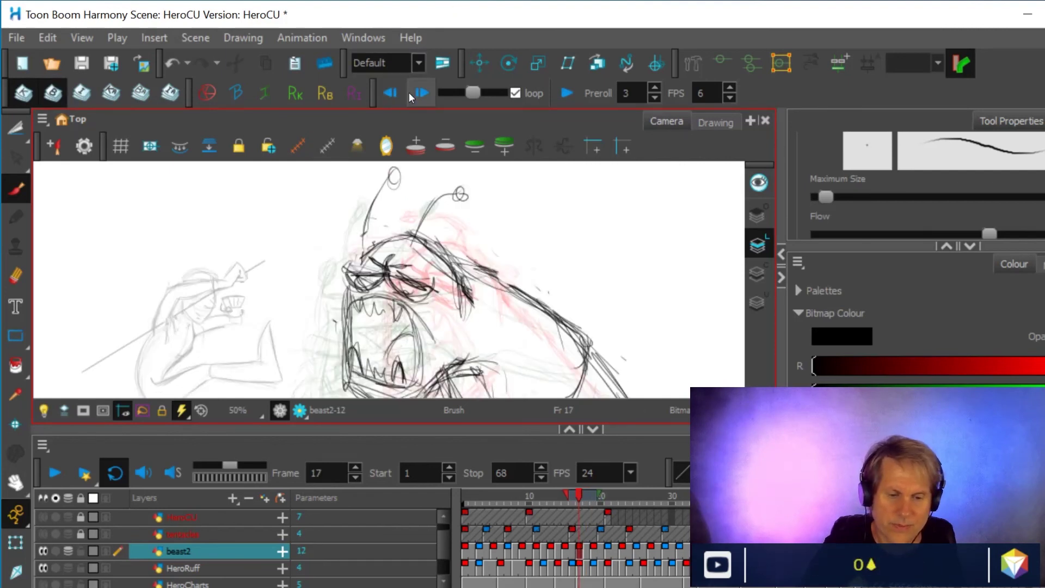
# - Flip back and forth through beast2 frames 17 to 21, landing on frame 18
pyautogui.doubleClick(423, 93)
pyautogui.doubleClick(423, 93)
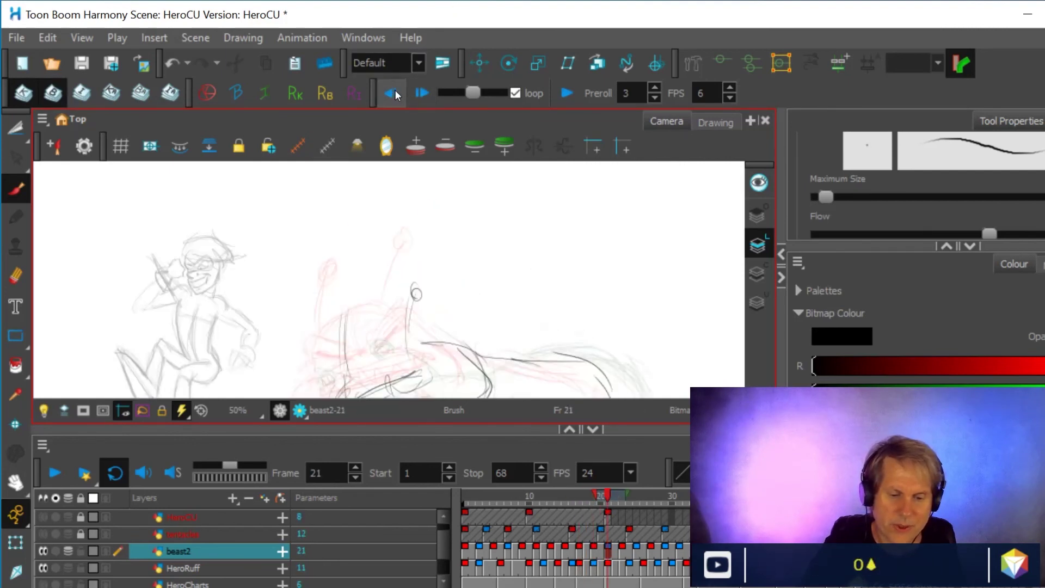
pyautogui.doubleClick(395, 94)
pyautogui.doubleClick(395, 94)
pyautogui.doubleClick(395, 93)
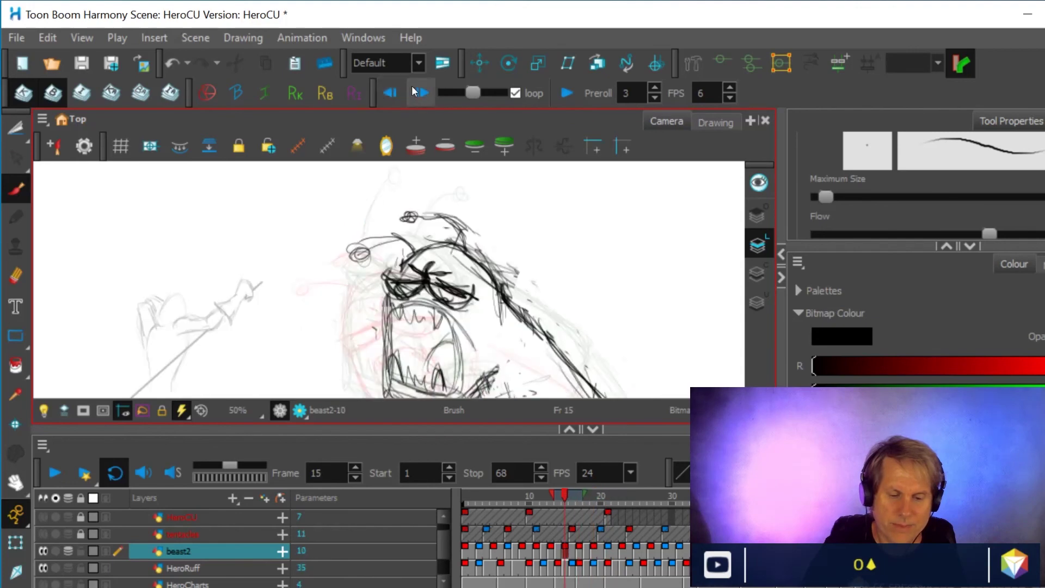
pyautogui.doubleClick(423, 92)
pyautogui.doubleClick(423, 92)
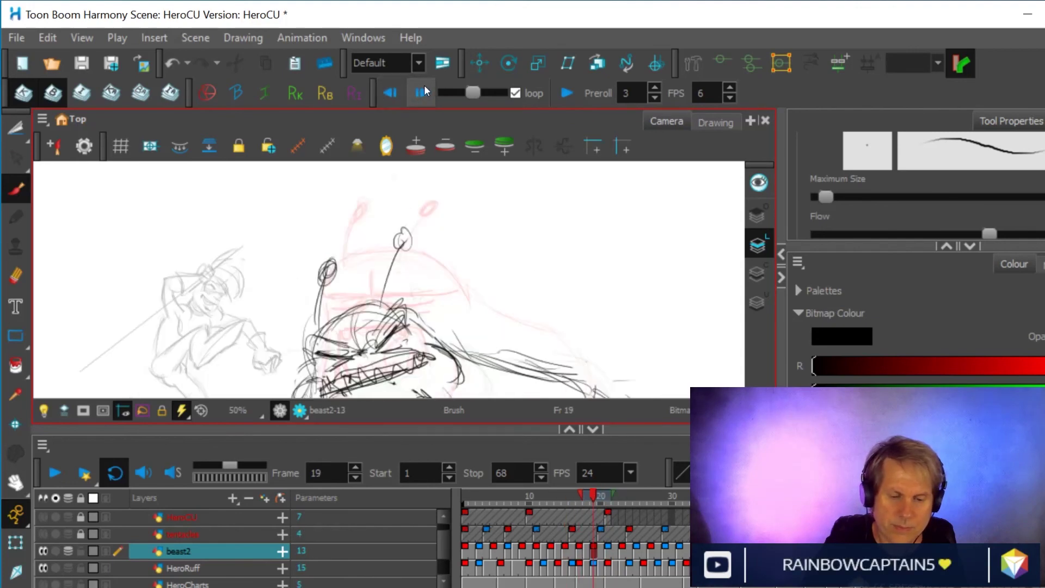
pyautogui.doubleClick(390, 94)
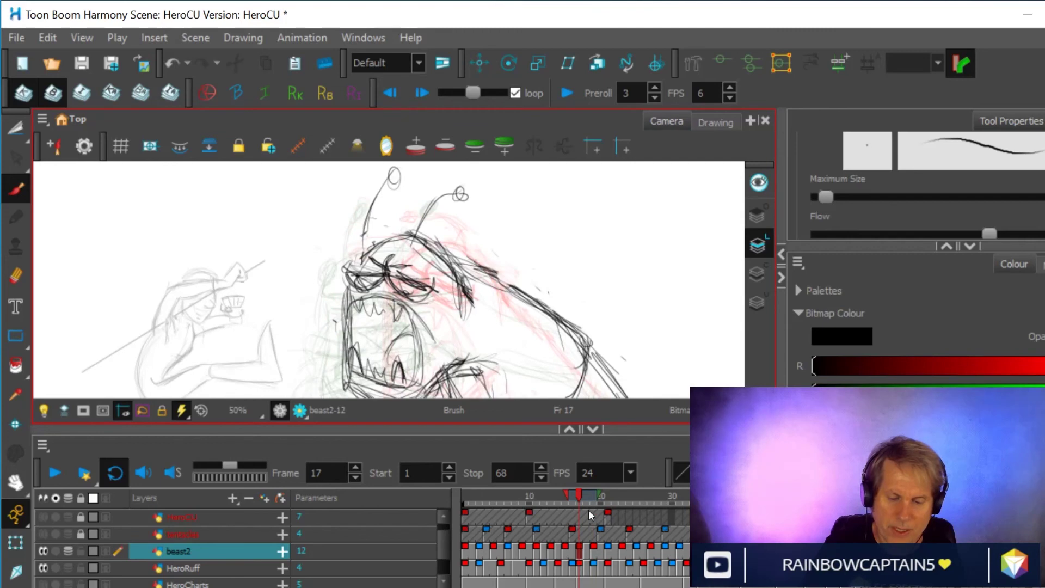
pyautogui.moveTo(577, 501)
pyautogui.mouseDown()
pyautogui.moveTo(592, 488)
pyautogui.moveTo(587, 504)
pyautogui.mouseUp()
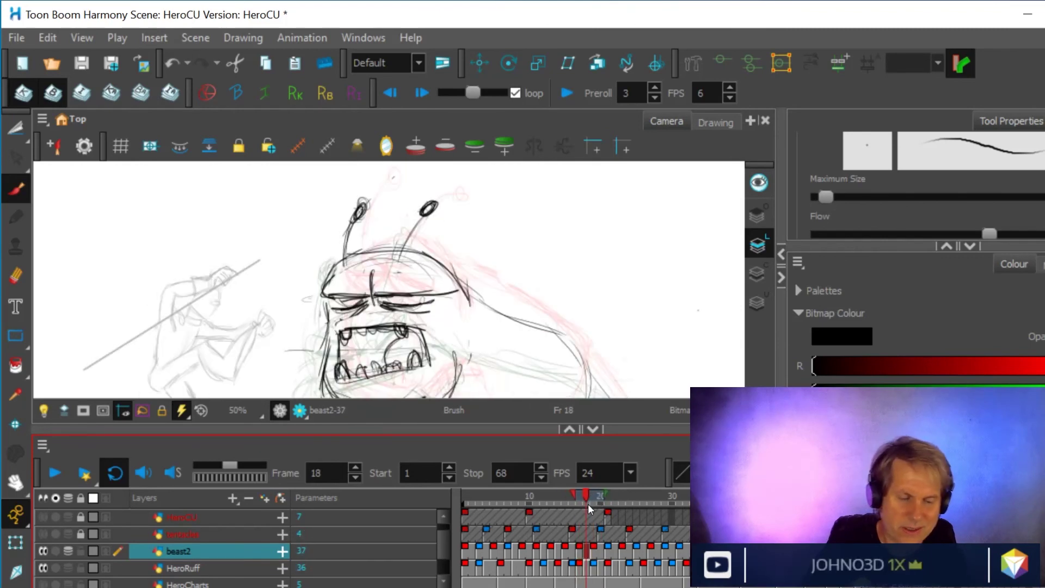
# - Erase part of the head outline, draw a new dark arc over the head, and compare frames 17–19
pyautogui.click(15, 276)
pyautogui.moveTo(329, 272)
pyautogui.mouseDown()
pyautogui.moveTo(376, 252)
pyautogui.moveTo(331, 278)
pyautogui.moveTo(389, 246)
pyautogui.mouseUp()
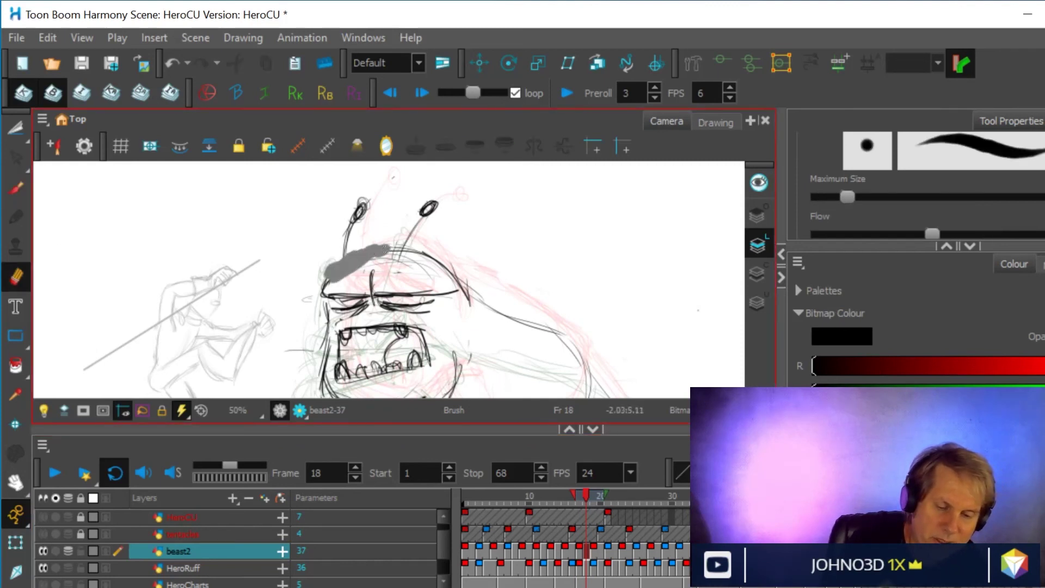
pyautogui.hotkey('alt', 'b')
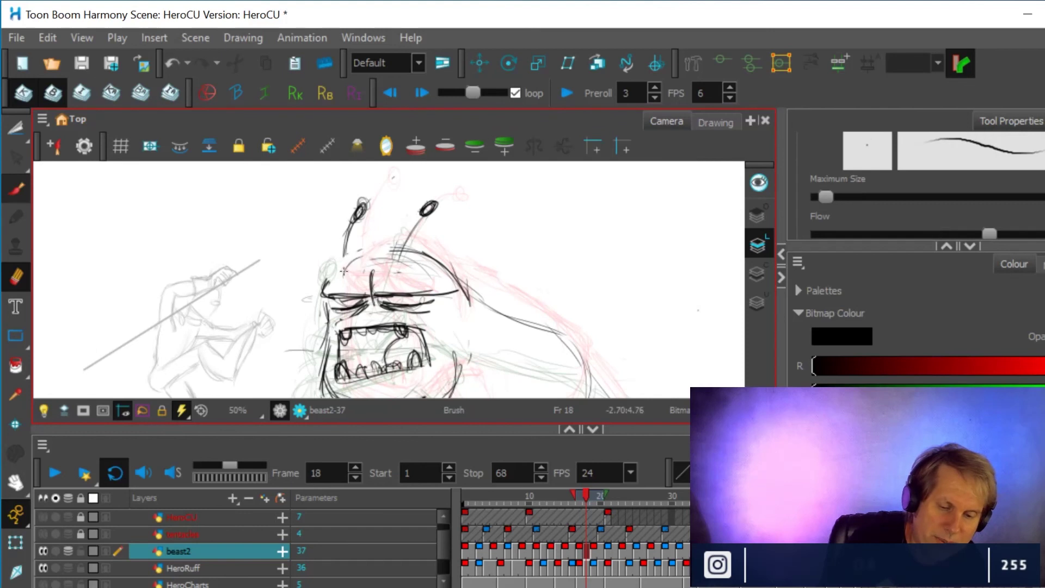
pyautogui.moveTo(411, 248)
pyautogui.mouseDown()
pyautogui.moveTo(327, 284)
pyautogui.moveTo(408, 250)
pyautogui.moveTo(446, 267)
pyautogui.mouseUp()
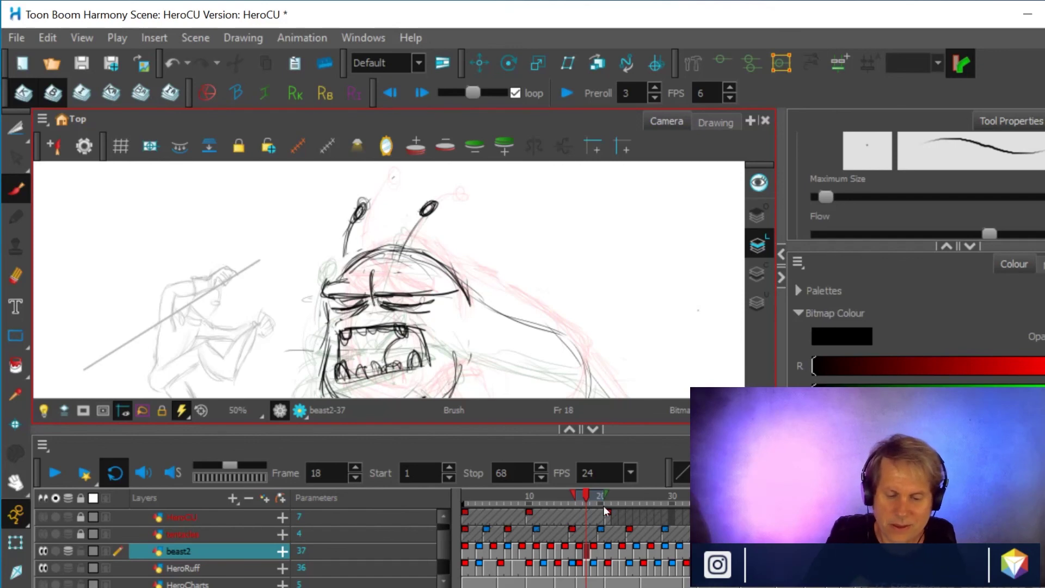
pyautogui.moveTo(583, 491)
pyautogui.mouseDown()
pyautogui.moveTo(596, 497)
pyautogui.moveTo(582, 497)
pyautogui.mouseUp()
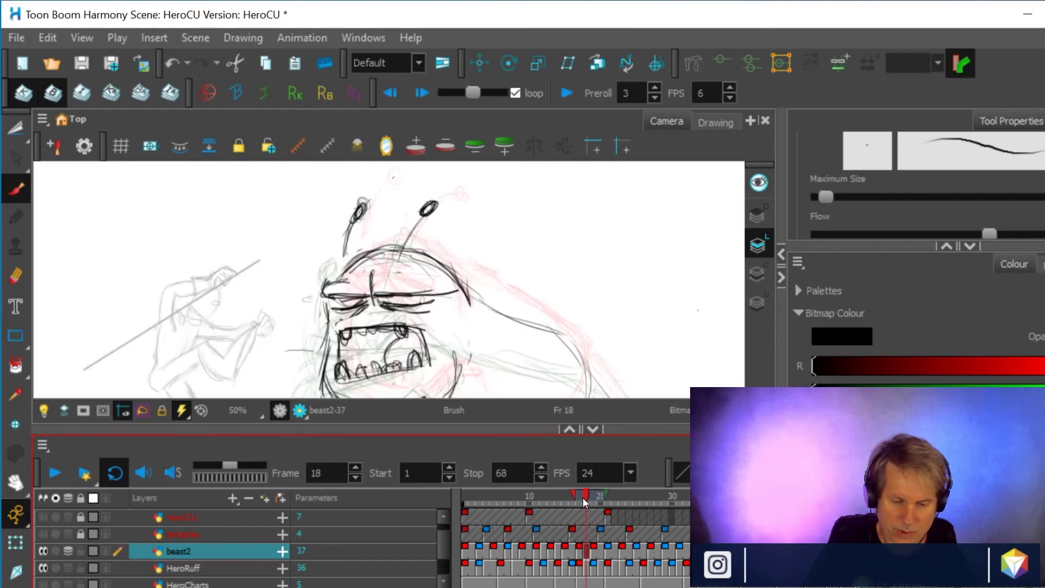
# - Erase stray head lines and darken the right brow and strokes around the eyes
pyautogui.click(15, 276)
pyautogui.moveTo(435, 296)
pyautogui.mouseDown()
pyautogui.moveTo(448, 289)
pyautogui.moveTo(418, 296)
pyautogui.mouseUp()
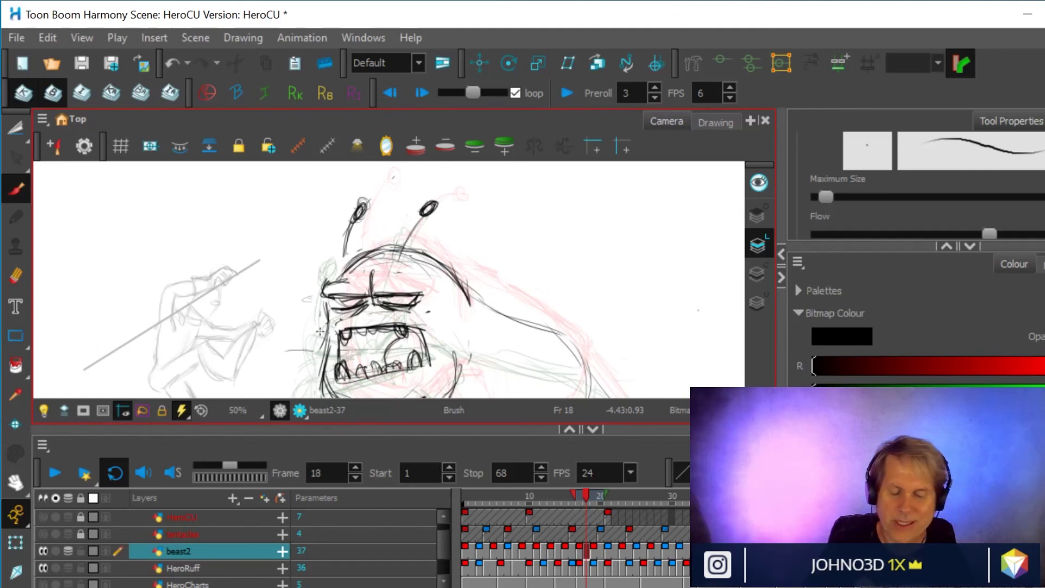
pyautogui.moveTo(584, 489)
pyautogui.mouseDown()
pyautogui.moveTo(593, 488)
pyautogui.moveTo(584, 490)
pyautogui.mouseUp()
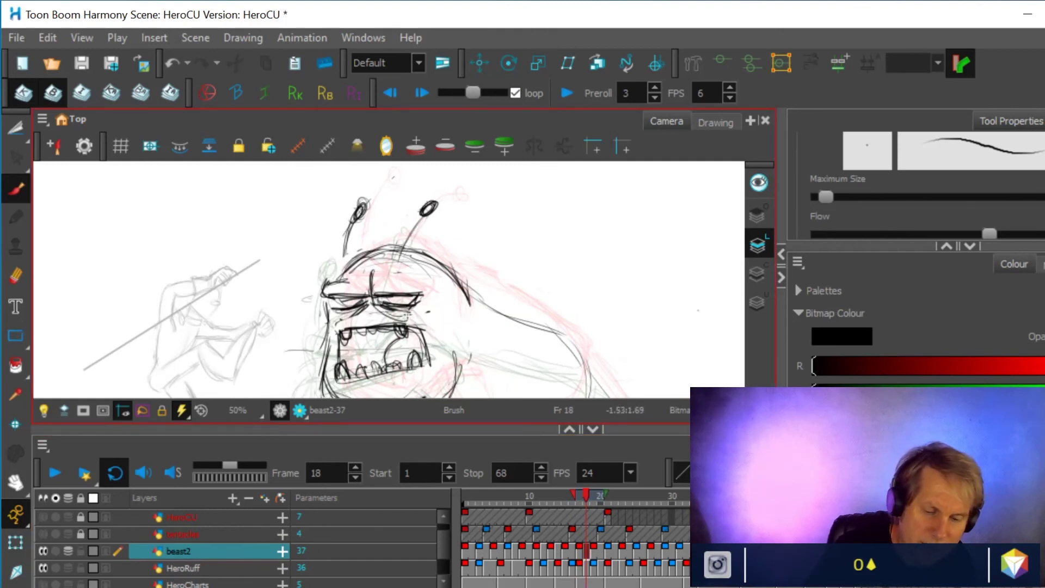
pyautogui.moveTo(418, 315); pyautogui.dragTo(429, 306)
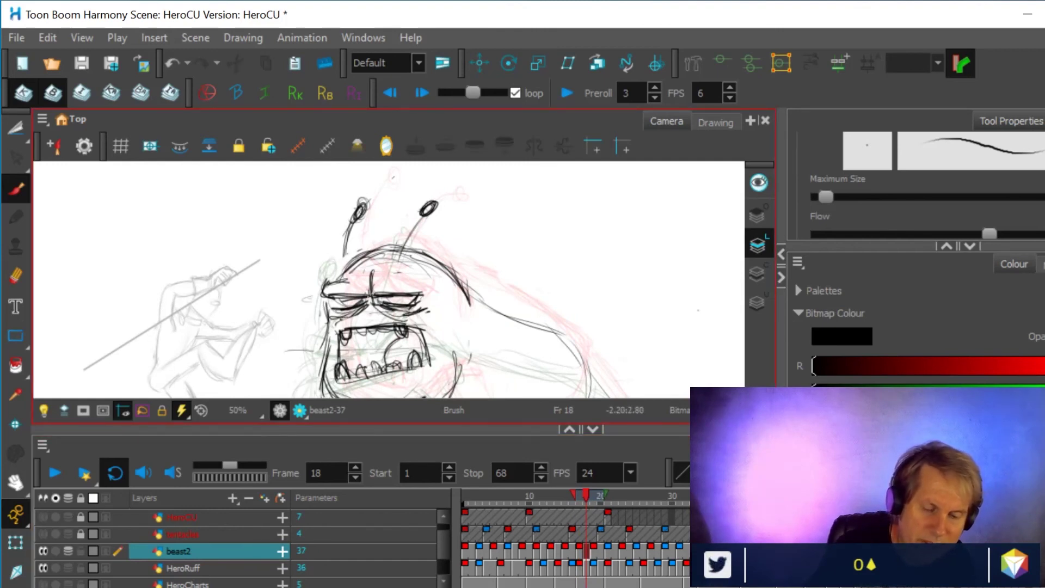
pyautogui.moveTo(385, 295); pyautogui.dragTo(433, 293)
pyautogui.moveTo(364, 277); pyautogui.dragTo(372, 291)
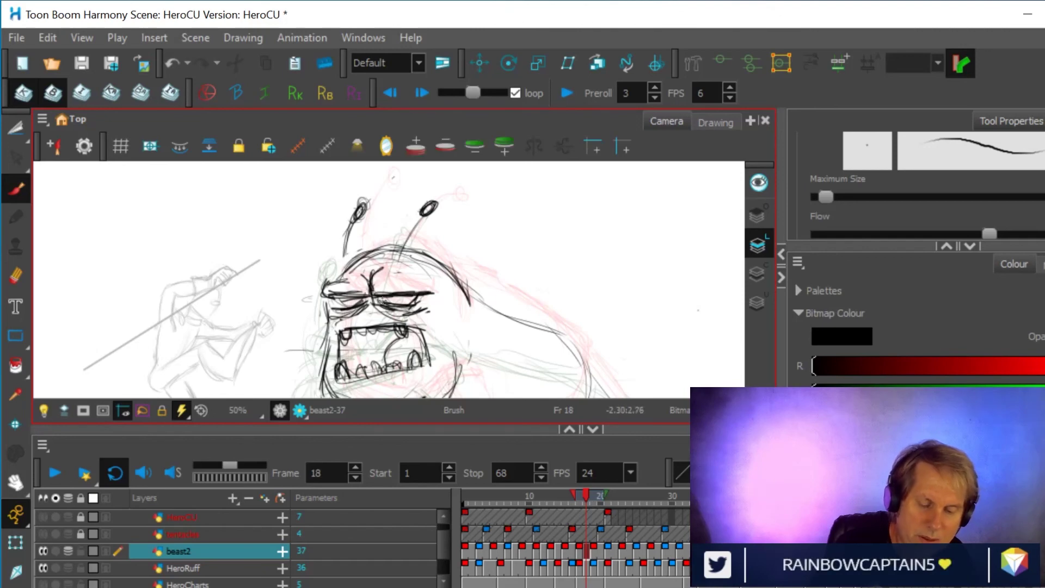
pyautogui.moveTo(589, 494)
pyautogui.mouseDown()
pyautogui.moveTo(578, 494)
pyautogui.moveTo(600, 494)
pyautogui.moveTo(577, 494)
pyautogui.moveTo(600, 494)
pyautogui.moveTo(579, 495)
pyautogui.moveTo(590, 498)
pyautogui.mouseUp()
# - Erase and redraw the lower jaw line, compare frames, then view the whole beast
pyautogui.moveTo(521, 315); pyautogui.dragTo(519, 295)
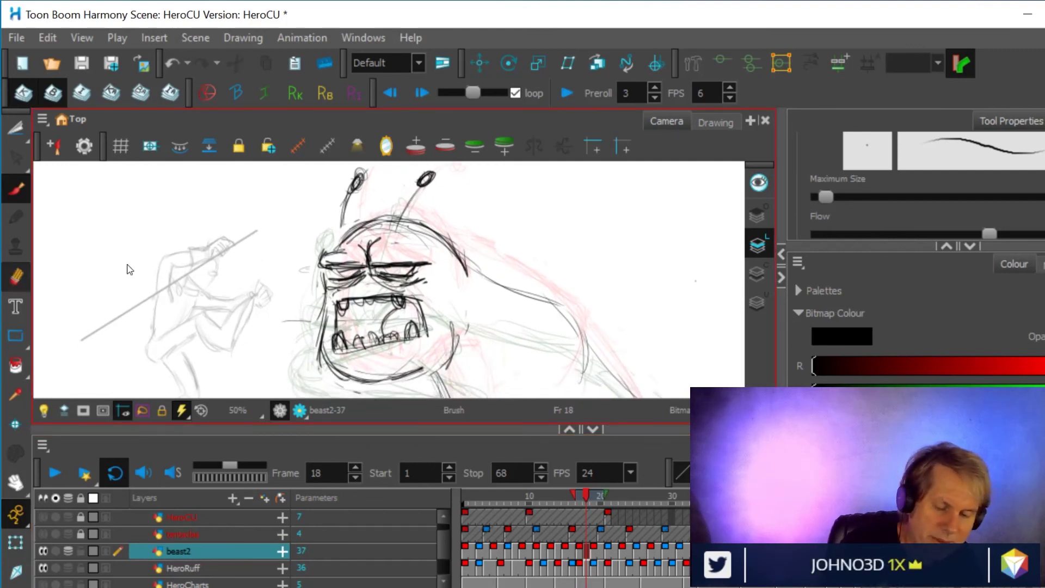
pyautogui.hotkey('alt', 'e')
pyautogui.moveTo(332, 372)
pyautogui.mouseDown()
pyautogui.moveTo(428, 363)
pyautogui.moveTo(452, 346)
pyautogui.moveTo(450, 329)
pyautogui.moveTo(425, 352)
pyautogui.mouseUp()
pyautogui.hotkey('alt', 'b')
pyautogui.moveTo(356, 367); pyautogui.dragTo(431, 344)
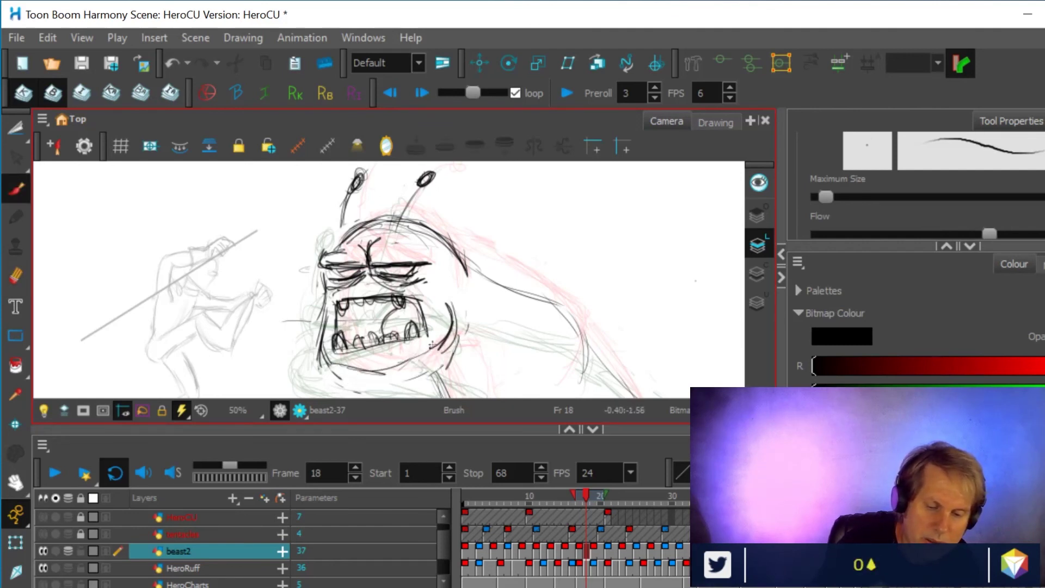
pyautogui.moveTo(318, 344)
pyautogui.mouseDown()
pyautogui.moveTo(356, 365)
pyautogui.moveTo(405, 364)
pyautogui.mouseUp()
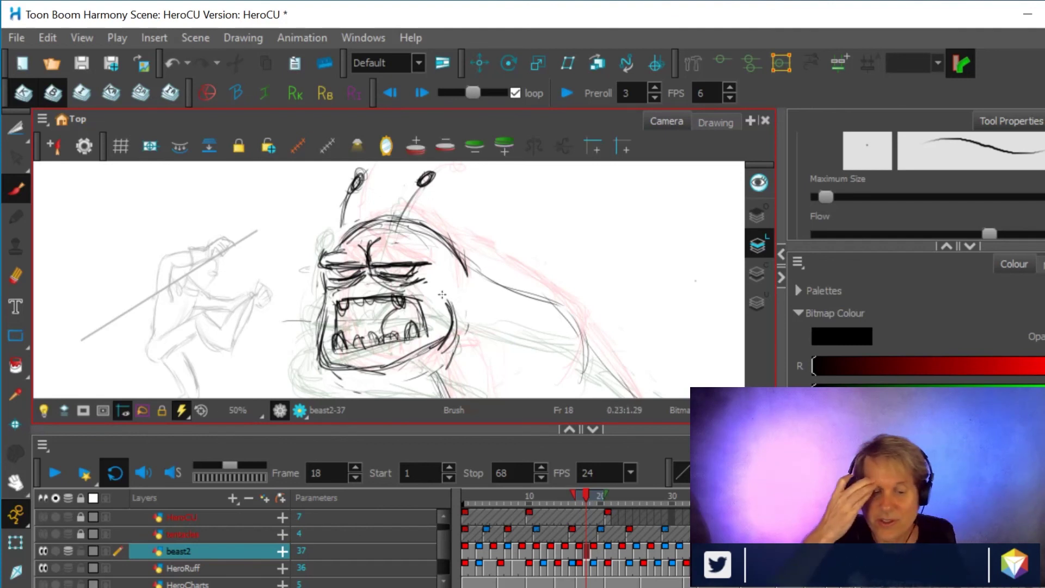
pyautogui.moveTo(587, 490)
pyautogui.mouseDown()
pyautogui.moveTo(596, 497)
pyautogui.moveTo(577, 496)
pyautogui.moveTo(587, 497)
pyautogui.mouseUp()
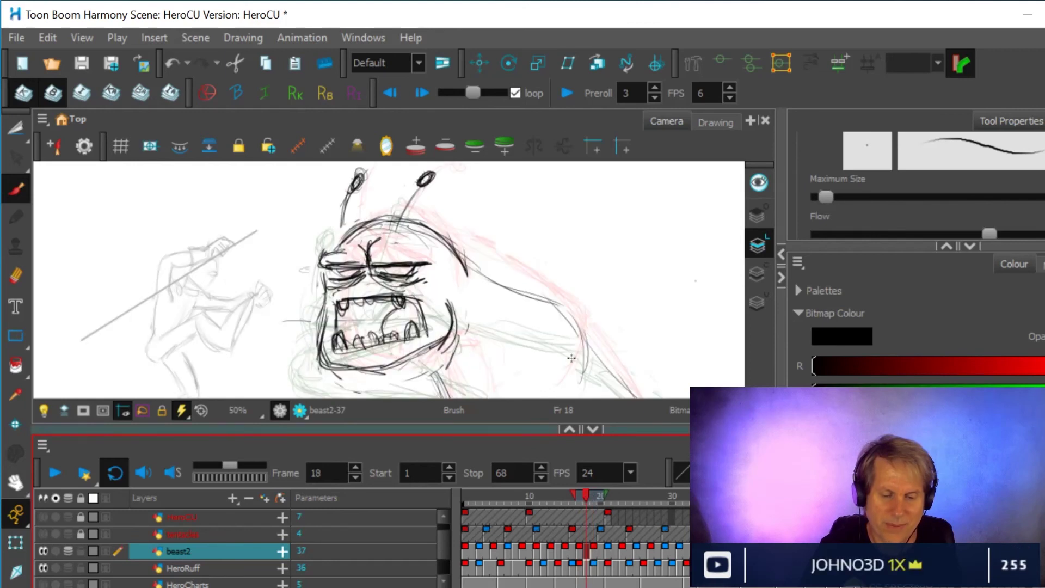
pyautogui.moveTo(563, 306); pyautogui.dragTo(571, 228)
# - On frame 18, ink the beast's back line, the chin-to-chest curves and the right belly outline
pyautogui.press('1')
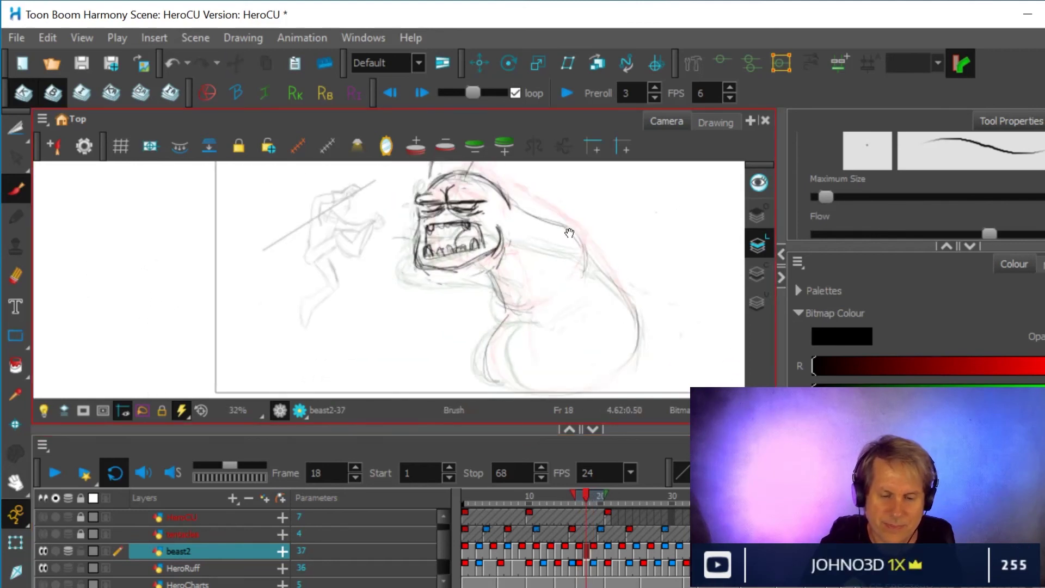
pyautogui.scroll(-1, 569, 232)
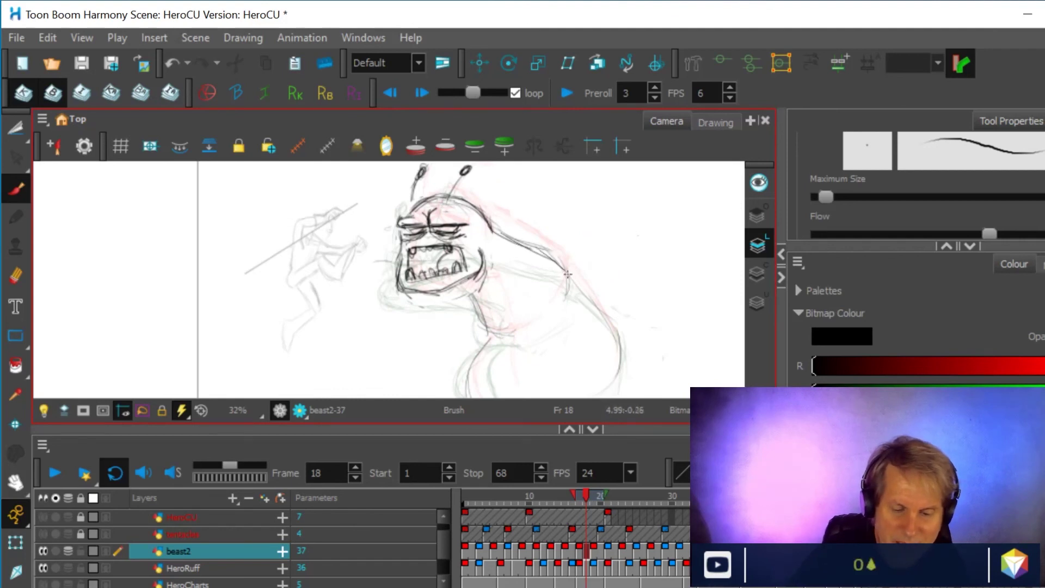
pyautogui.moveTo(560, 266); pyautogui.dragTo(565, 279)
pyautogui.moveTo(474, 302); pyautogui.dragTo(506, 337)
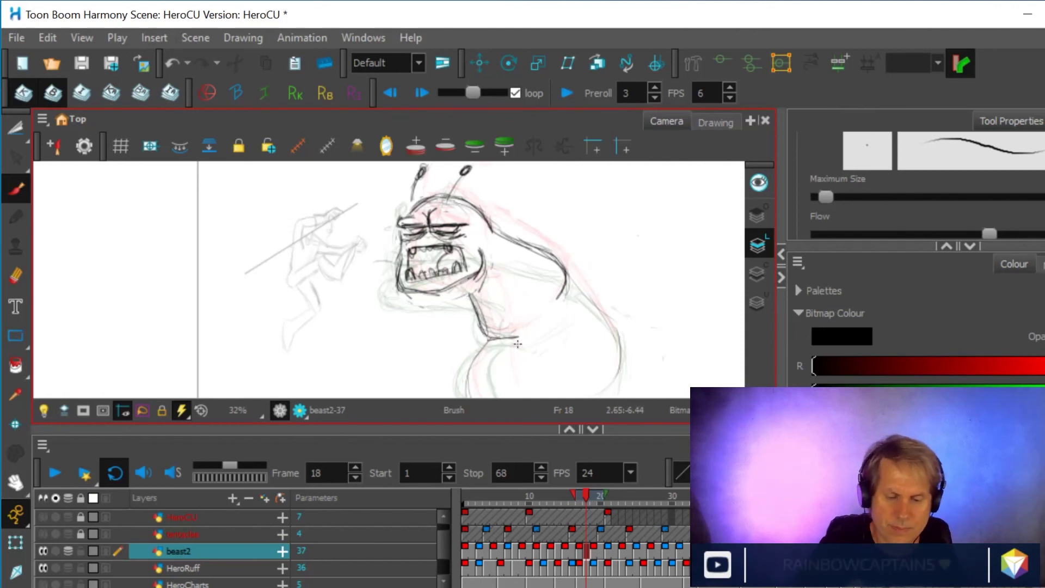
pyautogui.press('space')
pyautogui.moveTo(609, 312); pyautogui.dragTo(601, 274)
pyautogui.moveTo(475, 308)
pyautogui.mouseDown()
pyautogui.moveTo(470, 370)
pyautogui.moveTo(455, 336)
pyautogui.moveTo(469, 368)
pyautogui.mouseUp()
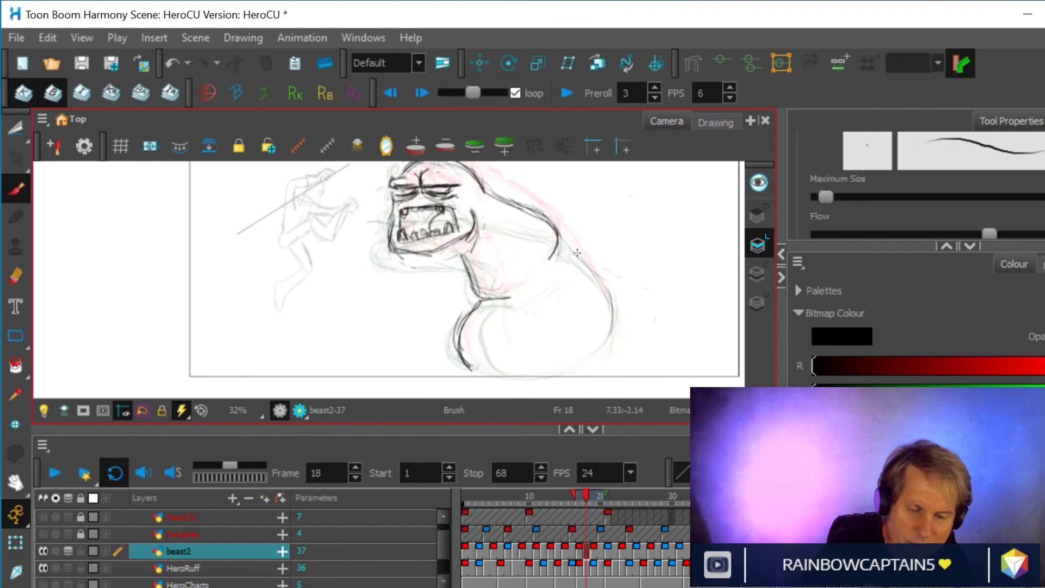
pyautogui.moveTo(582, 261)
pyautogui.mouseDown()
pyautogui.moveTo(609, 343)
pyautogui.moveTo(598, 357)
pyautogui.mouseUp()
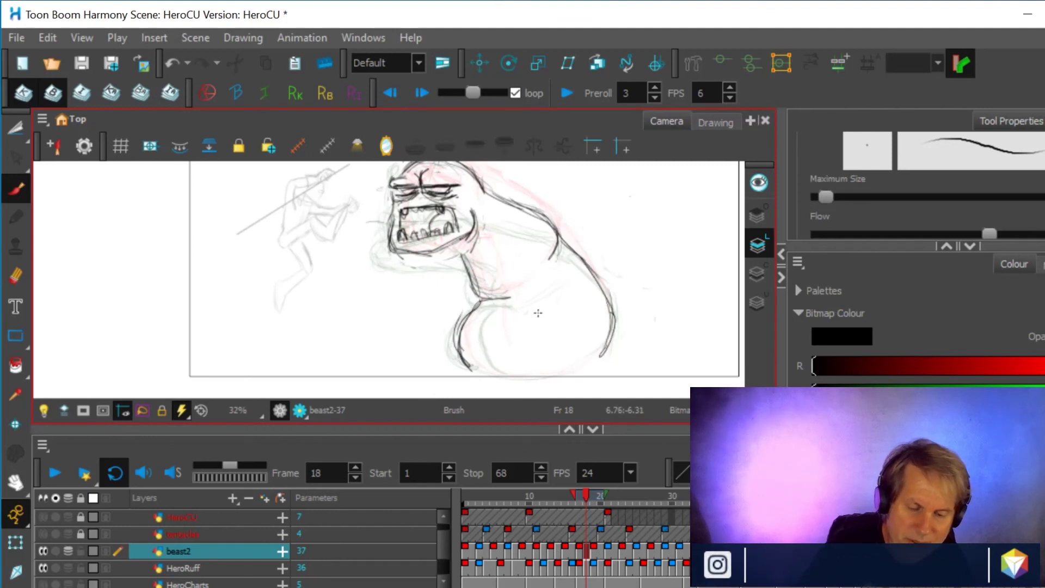
pyautogui.moveTo(501, 300); pyautogui.dragTo(509, 362)
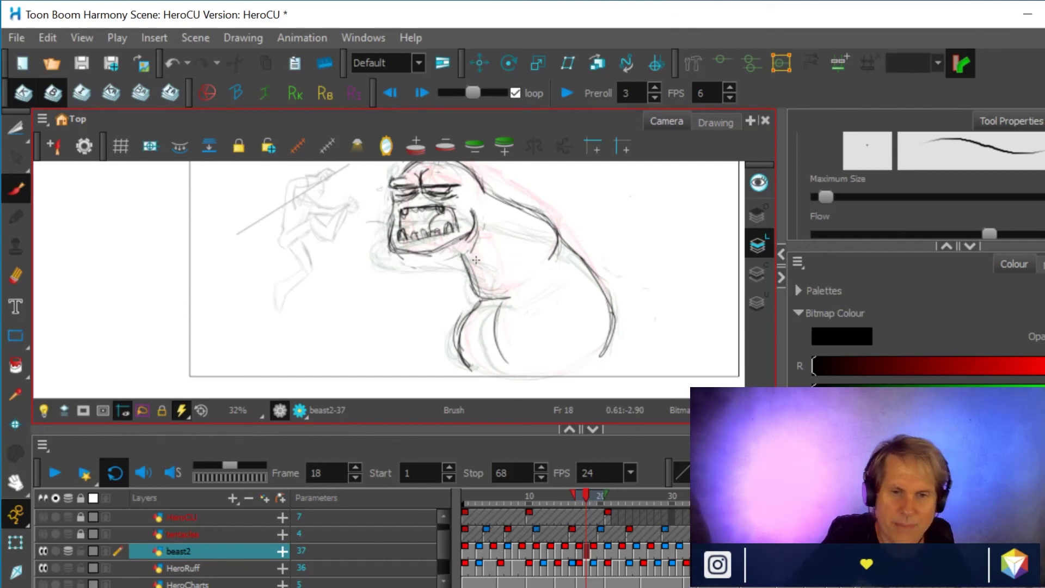
# - Compare against frame 19, then add neck, jaw and left arm strokes, erasing where needed
pyautogui.moveTo(583, 492); pyautogui.dragTo(589, 485)
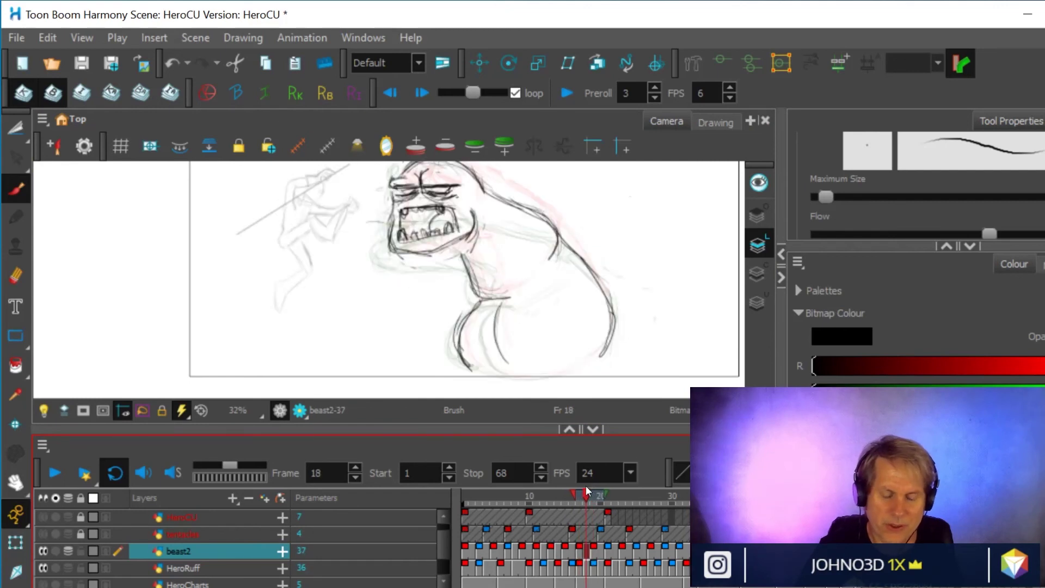
pyautogui.moveTo(476, 241)
pyautogui.mouseDown()
pyautogui.moveTo(500, 294)
pyautogui.moveTo(475, 238)
pyautogui.mouseUp()
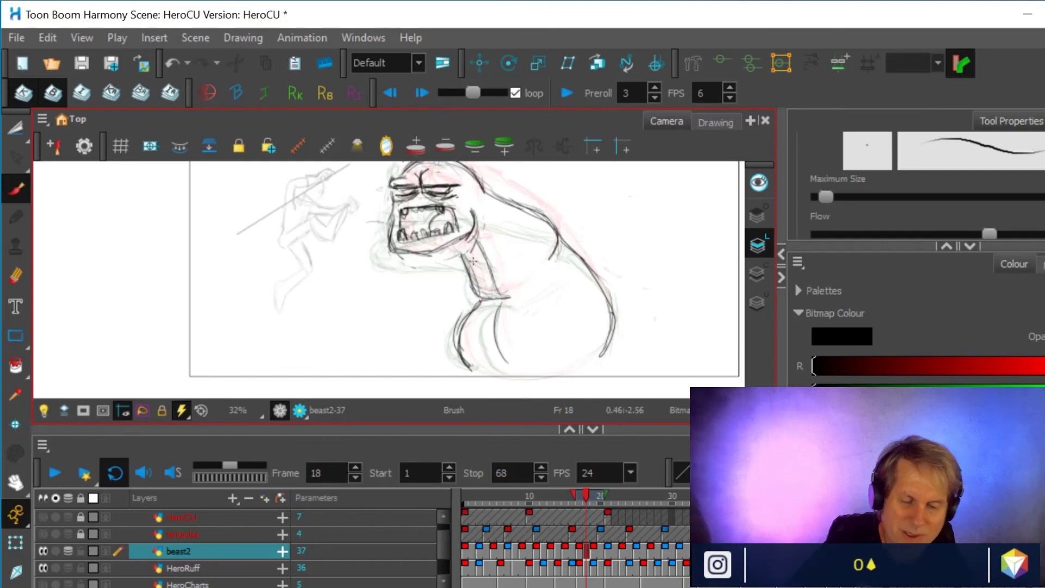
pyautogui.moveTo(583, 492); pyautogui.dragTo(587, 497)
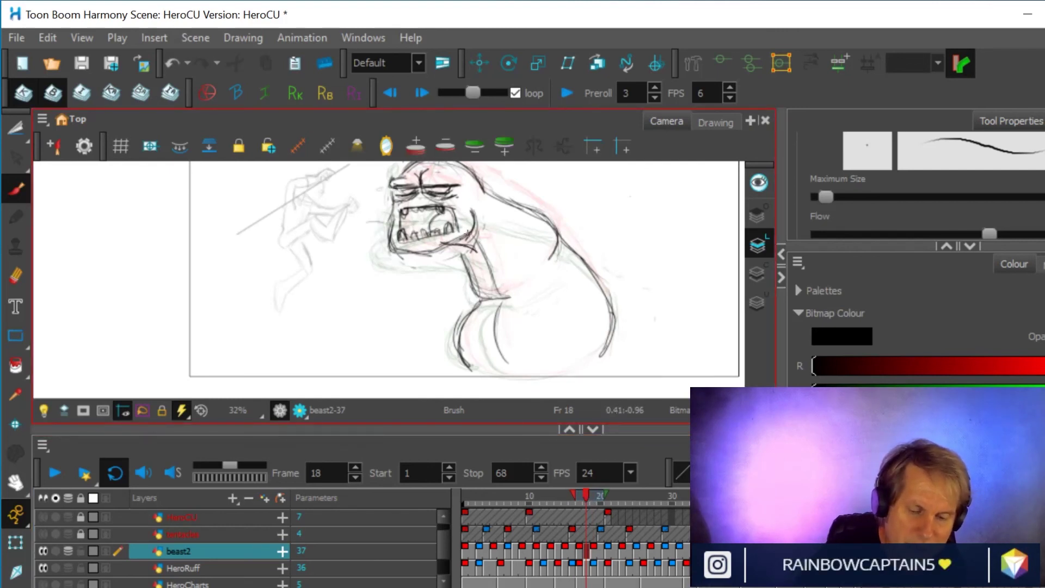
pyautogui.moveTo(474, 234)
pyautogui.mouseDown()
pyautogui.moveTo(437, 243)
pyautogui.moveTo(459, 239)
pyautogui.mouseUp()
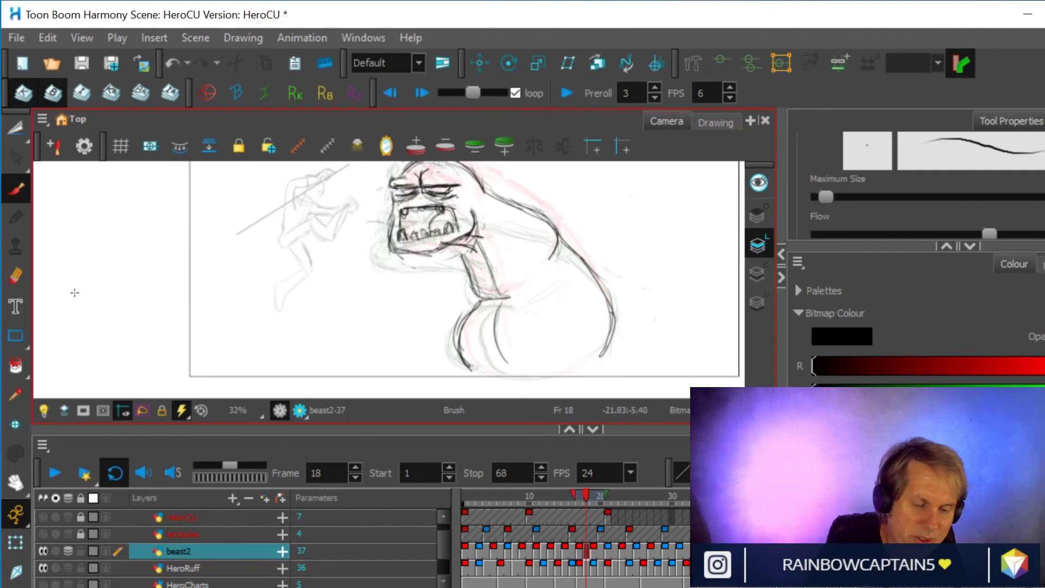
pyautogui.click(16, 277)
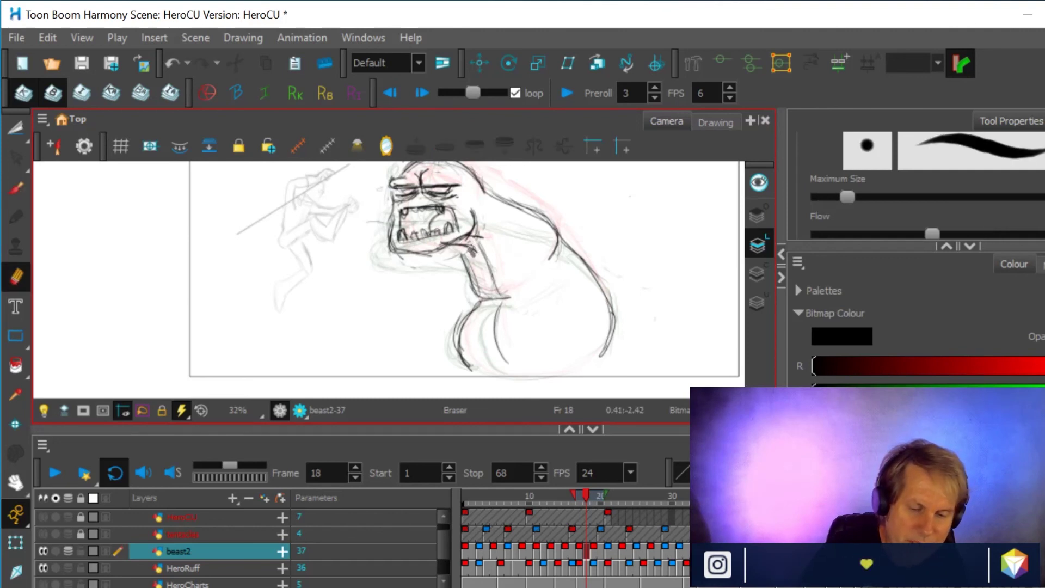
pyautogui.click(17, 190)
pyautogui.moveTo(458, 243); pyautogui.dragTo(477, 294)
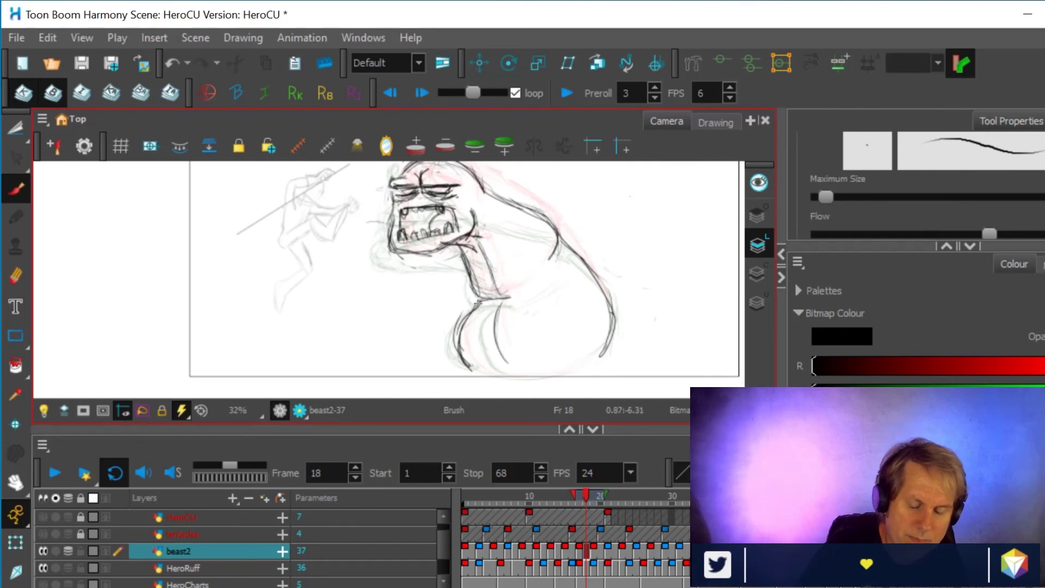
# - Scrub the timeline from frame 17 forward to frame 21
pyautogui.click(579, 494)
pyautogui.moveTo(580, 494)
pyautogui.mouseDown()
pyautogui.moveTo(623, 498)
pyautogui.moveTo(602, 503)
pyautogui.moveTo(622, 503)
pyautogui.moveTo(601, 508)
pyautogui.moveTo(610, 508)
pyautogui.mouseUp()
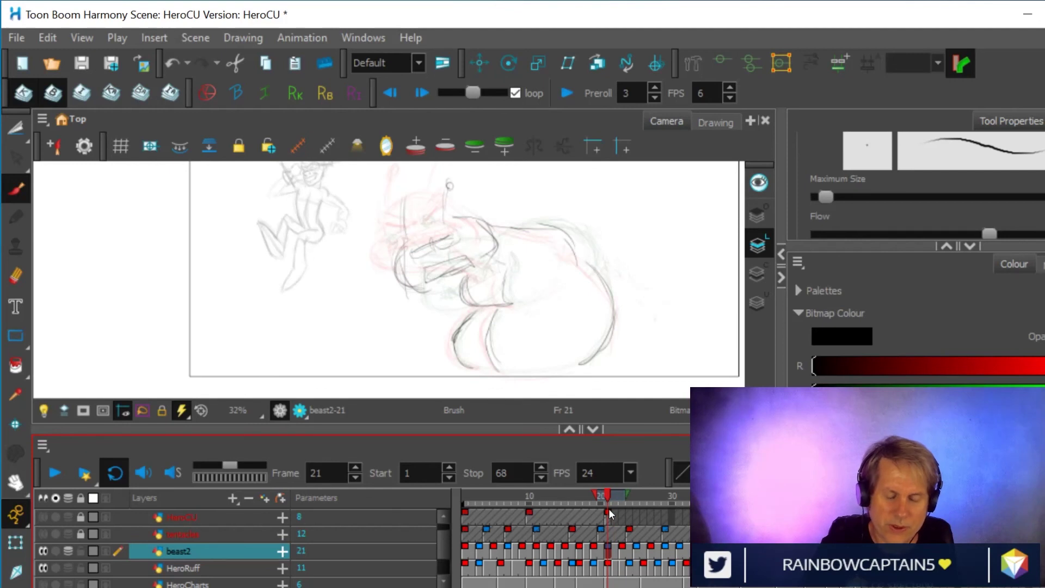
pyautogui.scroll(2, 594, 327)
# - Reposition and zoom the view, then browse the panel list and dismiss it unused
pyautogui.moveTo(577, 283); pyautogui.dragTo(580, 342)
pyautogui.scroll(-1, 580, 342)
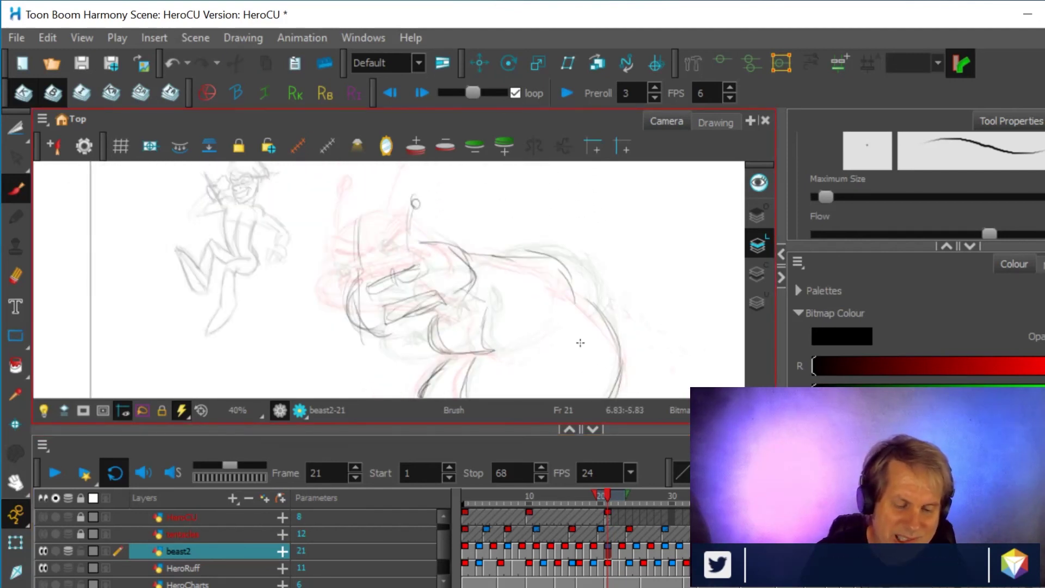
pyautogui.scroll(-1, 580, 342)
pyautogui.scroll(2, 580, 343)
pyautogui.scroll(-1, 580, 342)
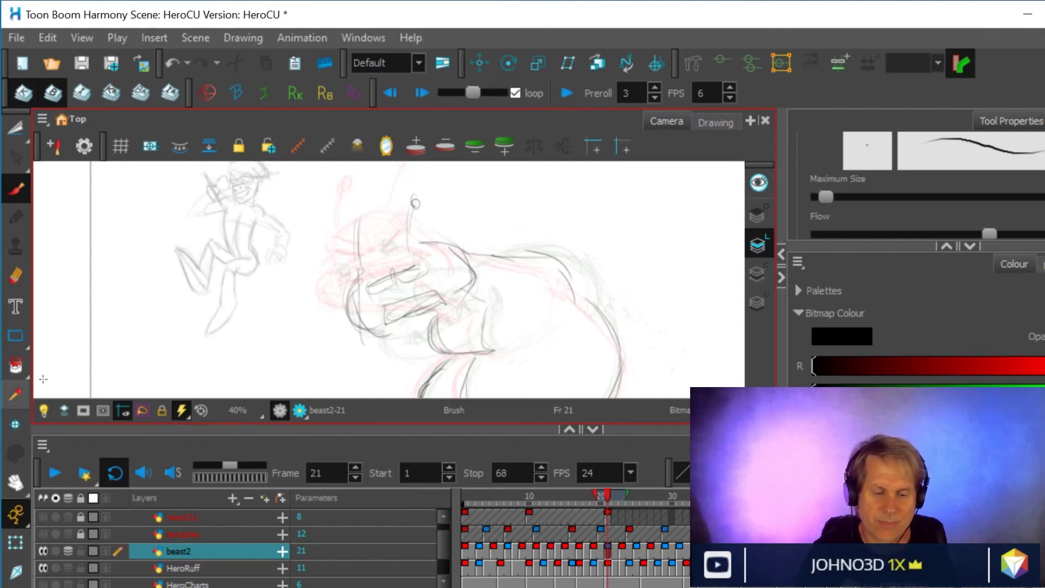
pyautogui.click(378, 36)
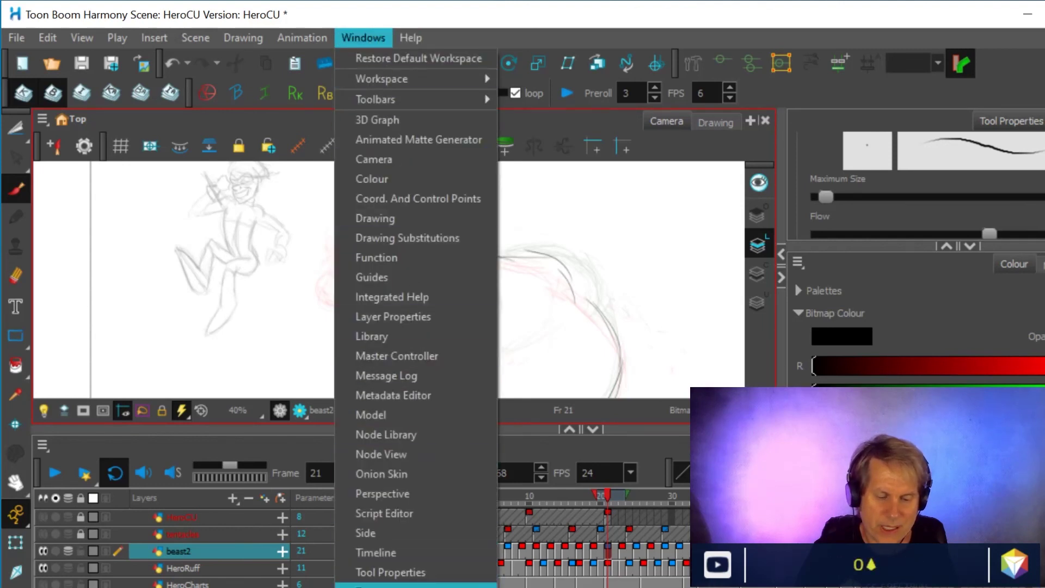
pyautogui.click(414, 587)
pyautogui.press('Escape')
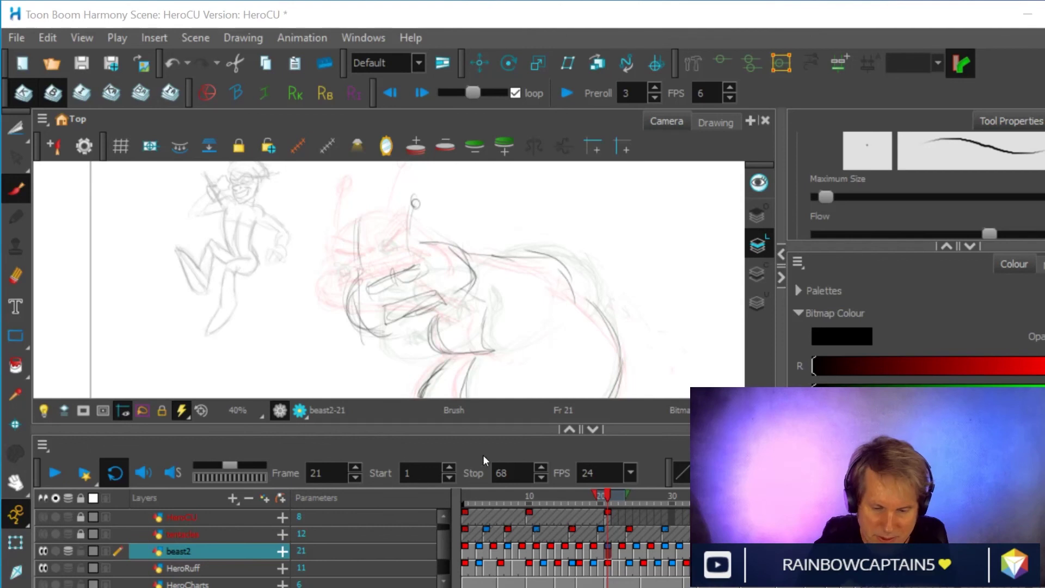
# - Go to frame 19's beast2-13, hide onion skins and show it alone in the Drawing view
pyautogui.click(594, 554)
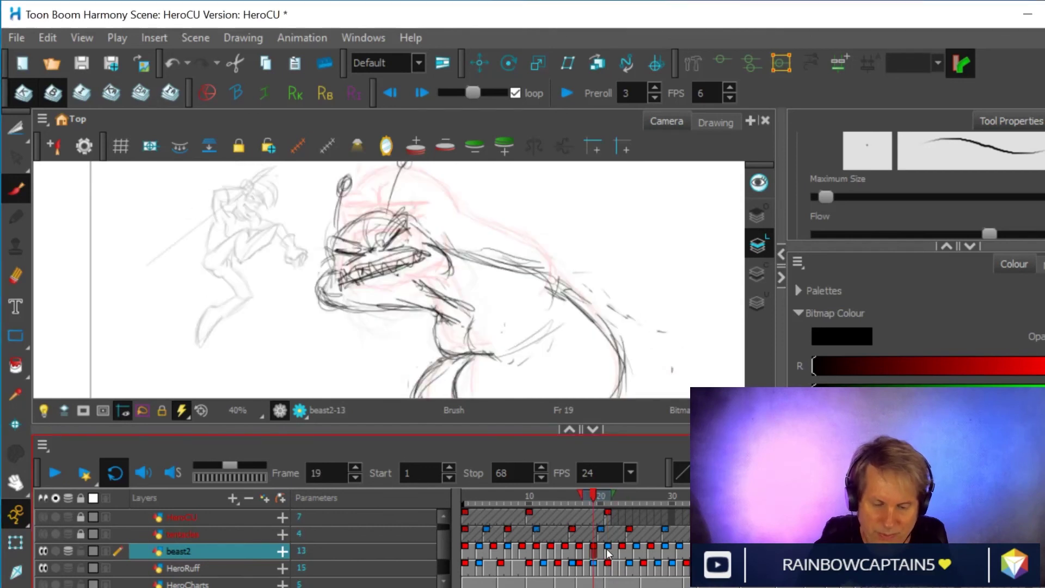
pyautogui.moveTo(608, 554); pyautogui.dragTo(623, 554)
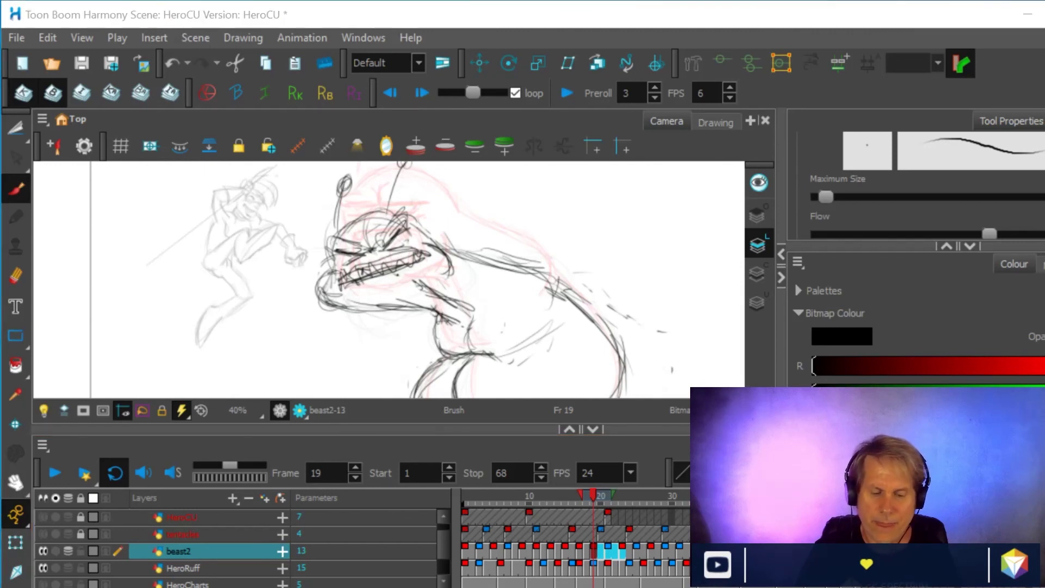
pyautogui.hotkey('ctrl', 'a')
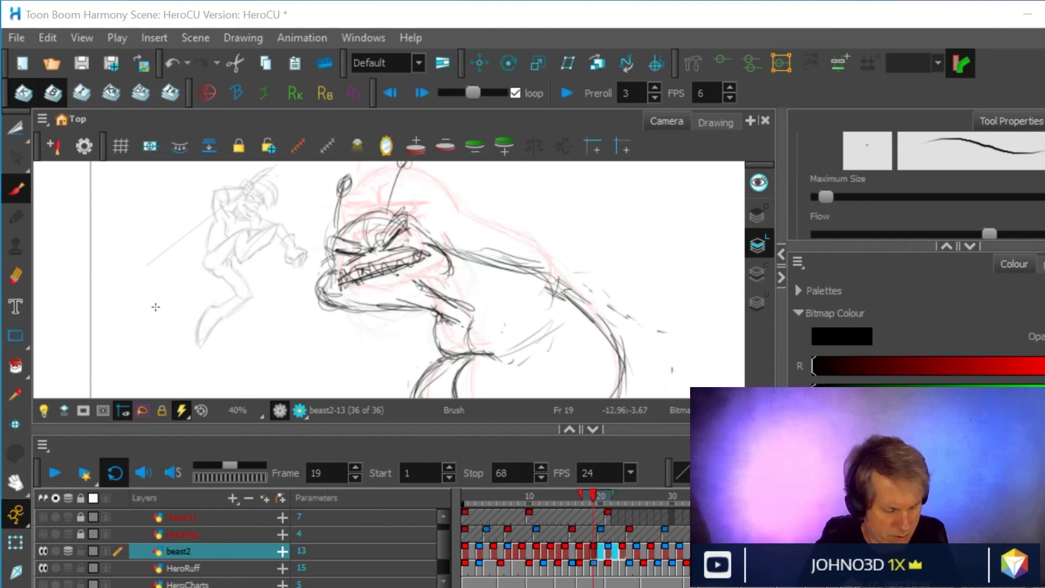
pyautogui.hotkey('alt', 'o')
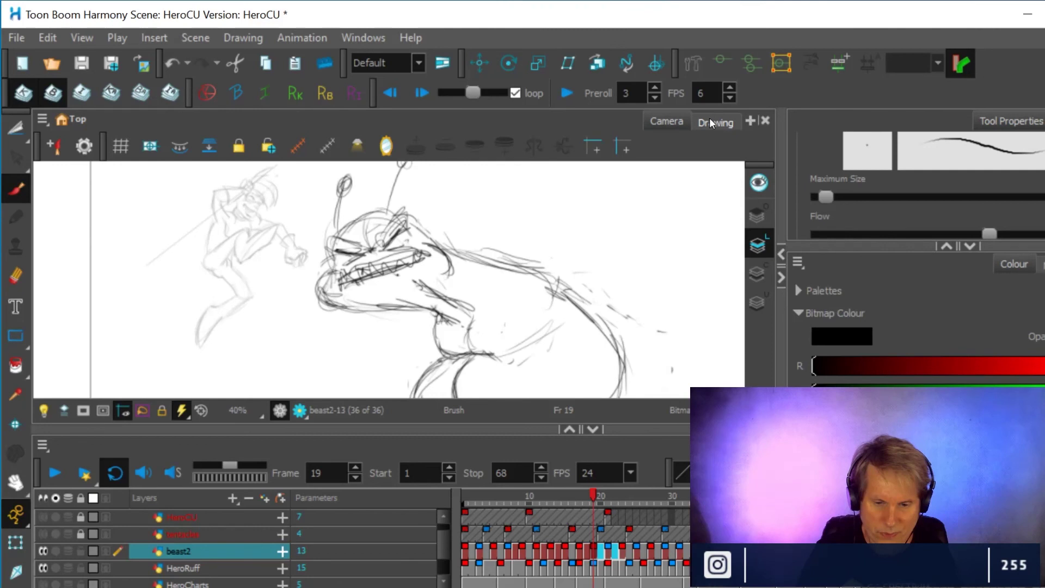
pyautogui.click(677, 125)
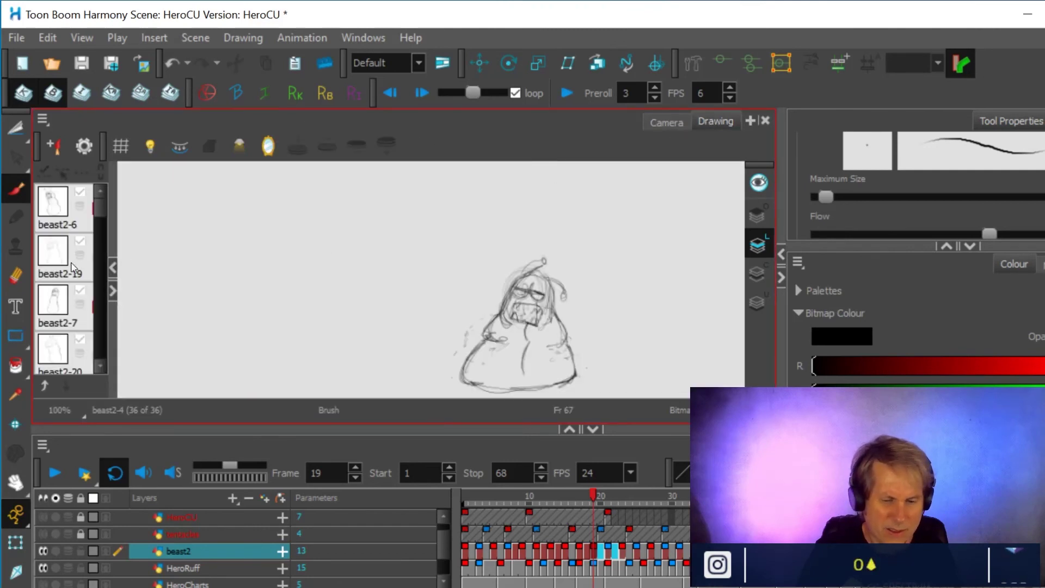
# - Enable Shift and Trace in the Drawing view so neighbouring drawings show as coloured guides
pyautogui.moveTo(592, 495)
pyautogui.mouseDown()
pyautogui.moveTo(622, 495)
pyautogui.moveTo(592, 508)
pyautogui.moveTo(625, 505)
pyautogui.moveTo(594, 517)
pyautogui.mouseUp()
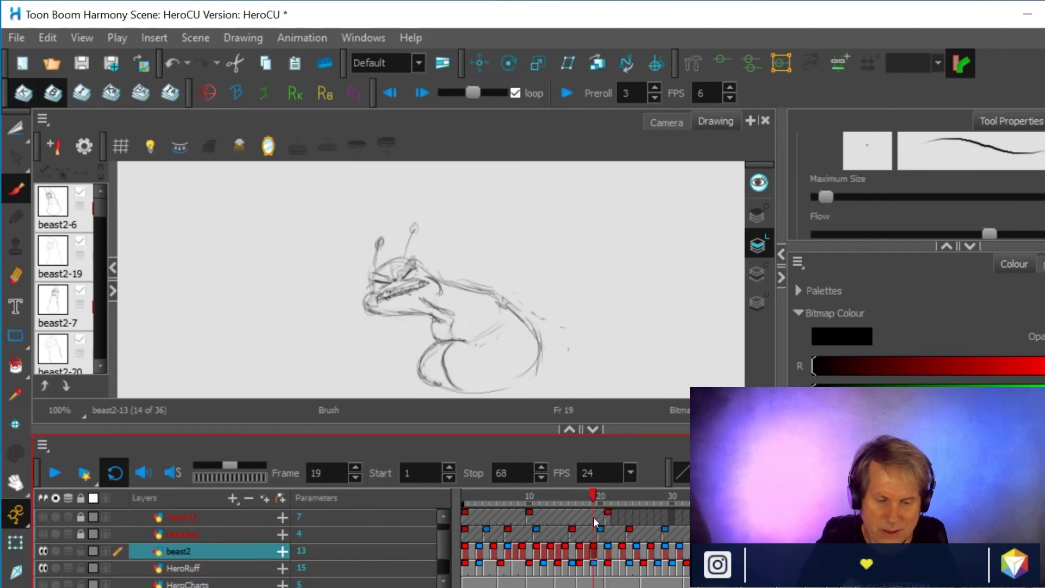
pyautogui.click(41, 165)
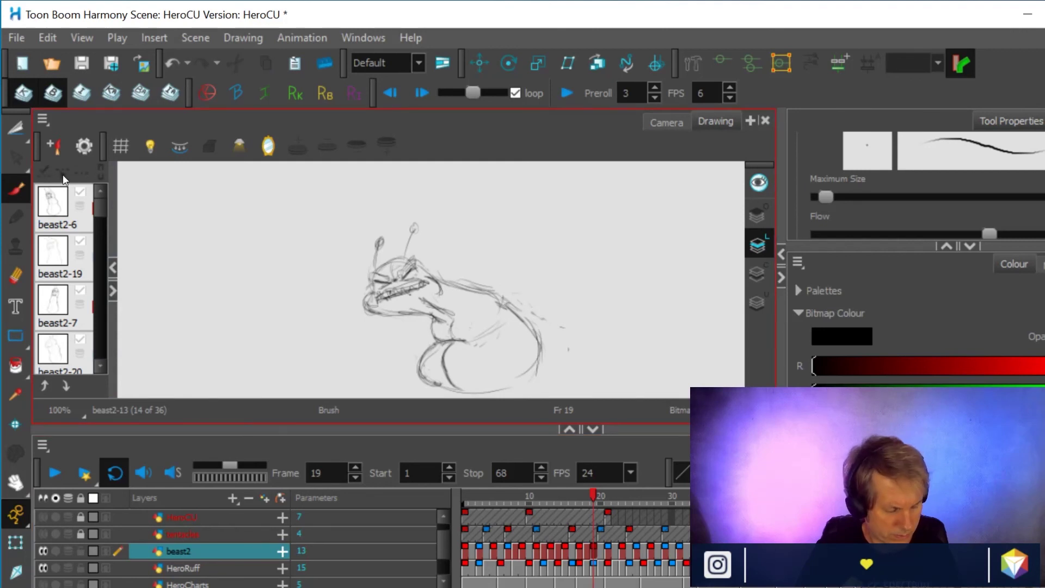
pyautogui.click(63, 174)
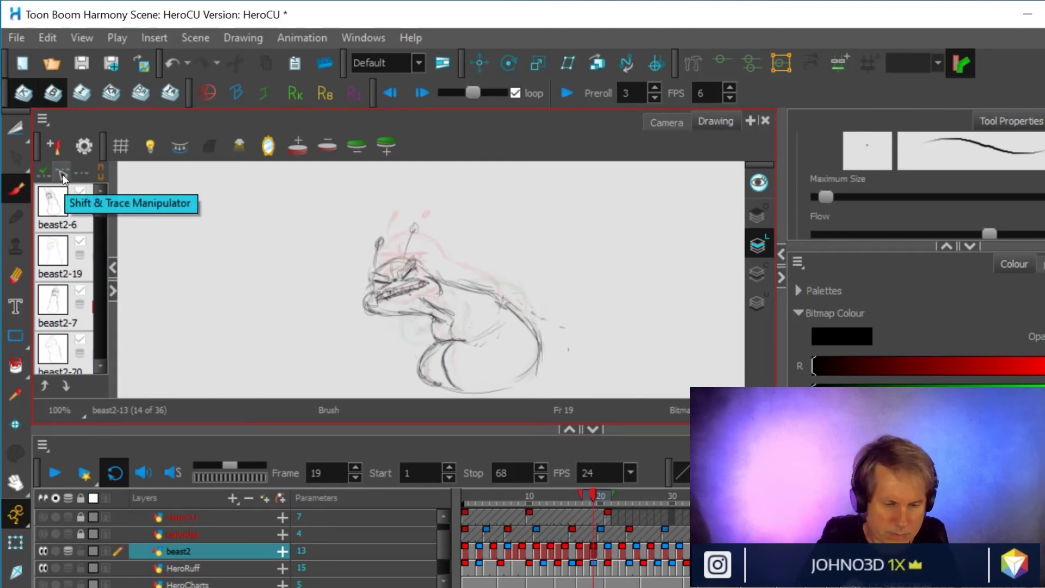
# - Pick the Shift and Trace Manipulator and enable Shift and Trace on all beast2 drawings
pyautogui.click(61, 173)
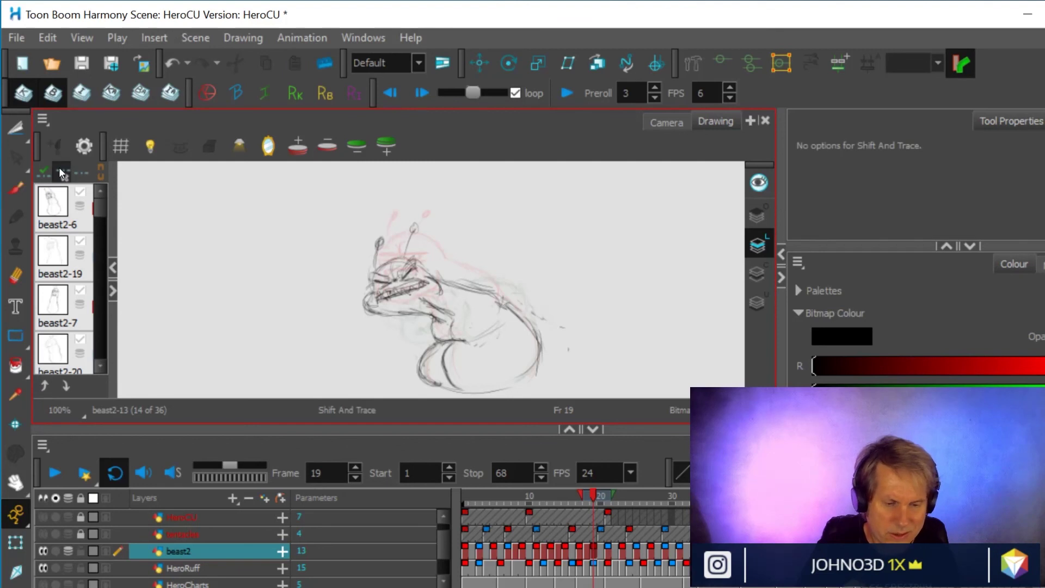
pyautogui.click(44, 174)
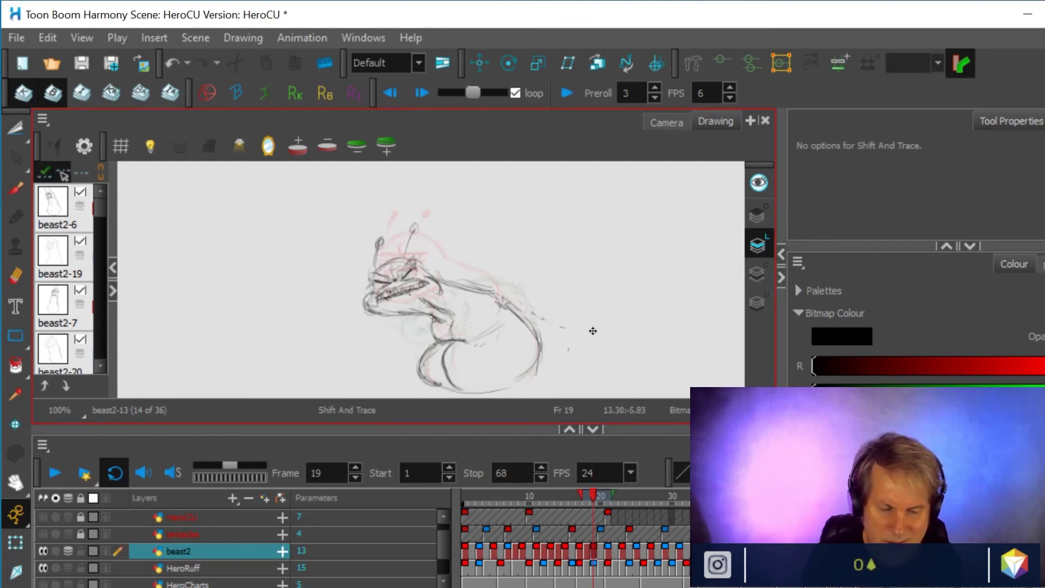
pyautogui.scroll(2, 590, 326)
pyautogui.press('space')
pyautogui.moveTo(538, 315); pyautogui.dragTo(606, 284)
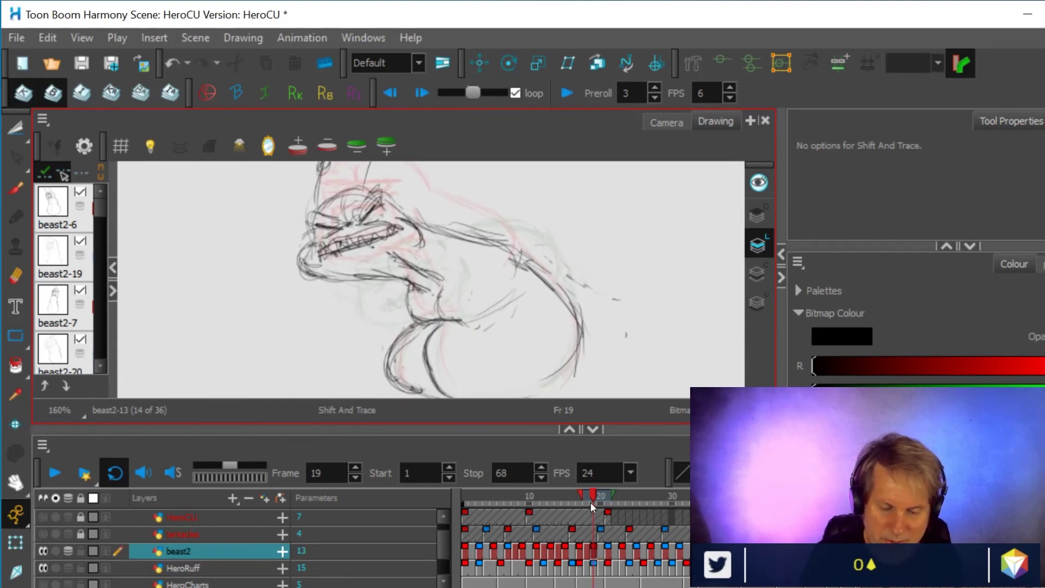
# - On frame 23, offset the beast2-15 drawing up and to the right
pyautogui.moveTo(593, 496); pyautogui.dragTo(621, 498)
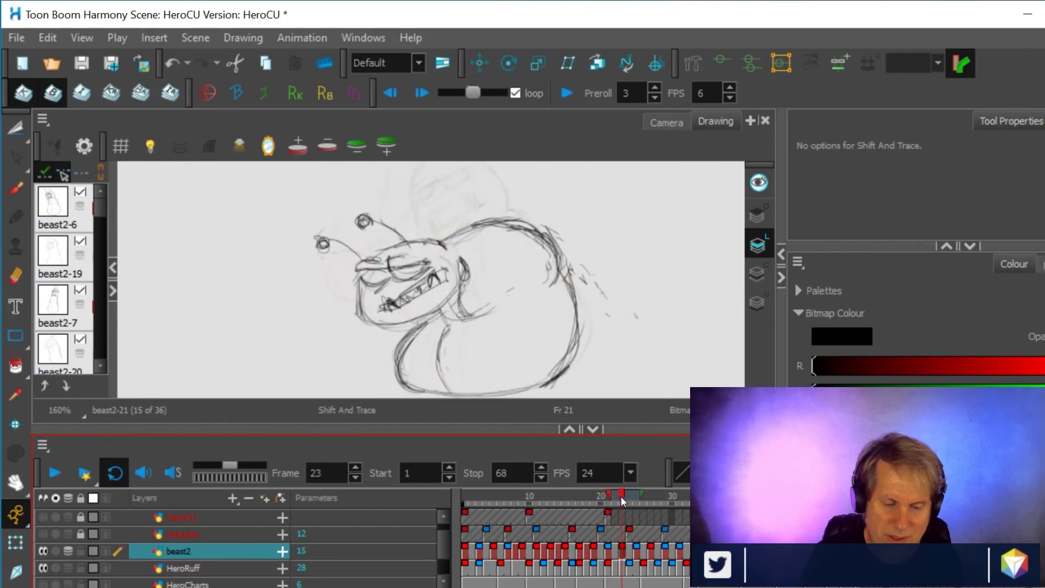
pyautogui.scroll(-2, 606, 348)
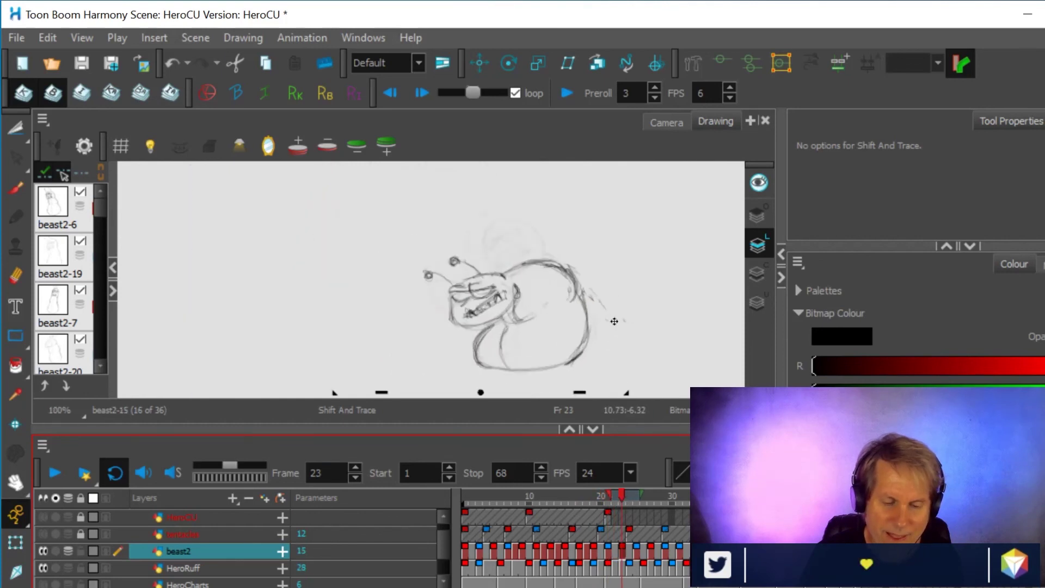
pyautogui.click(15, 131)
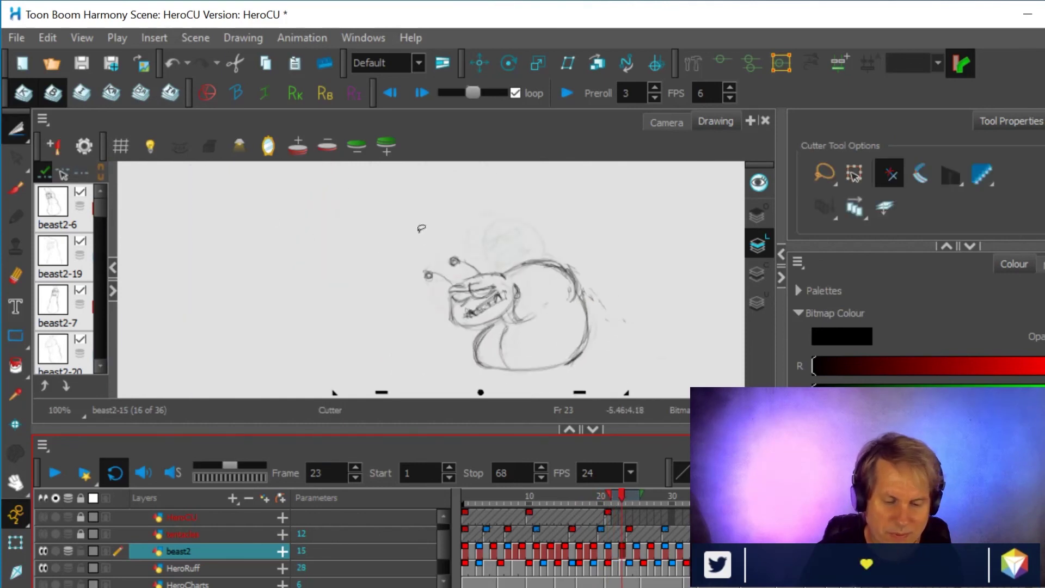
pyautogui.click(586, 387)
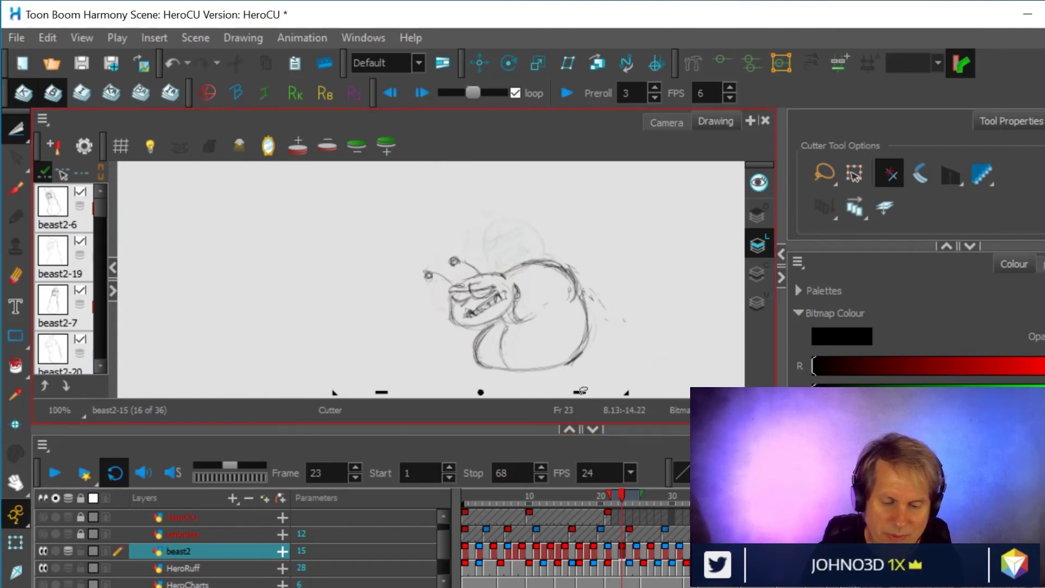
pyautogui.moveTo(15, 131); pyautogui.dragTo(60, 131)
pyautogui.click(55, 146)
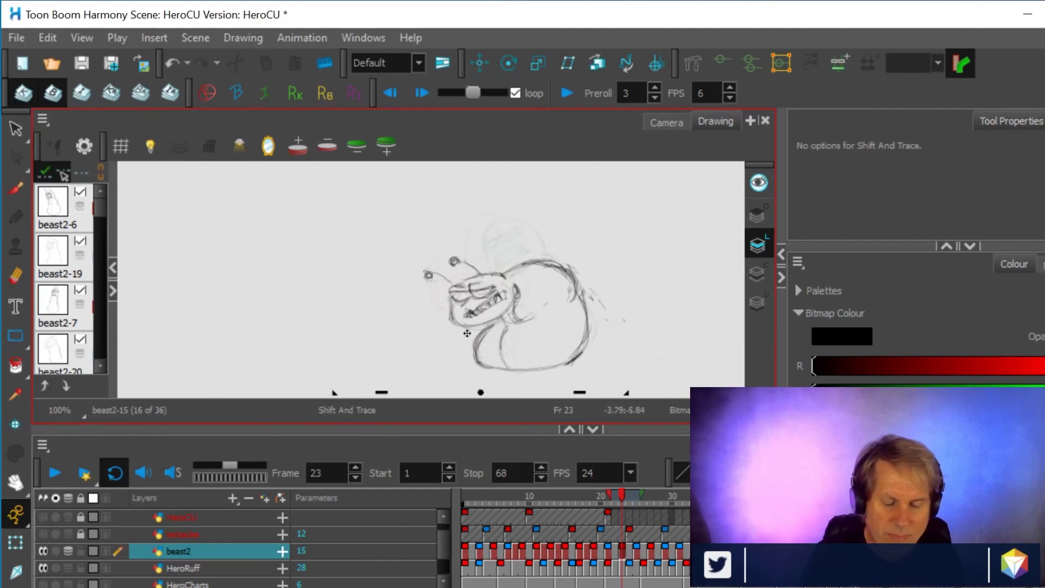
pyautogui.moveTo(582, 390)
pyautogui.mouseDown()
pyautogui.moveTo(588, 362)
pyautogui.moveTo(608, 345)
pyautogui.moveTo(568, 379)
pyautogui.mouseUp()
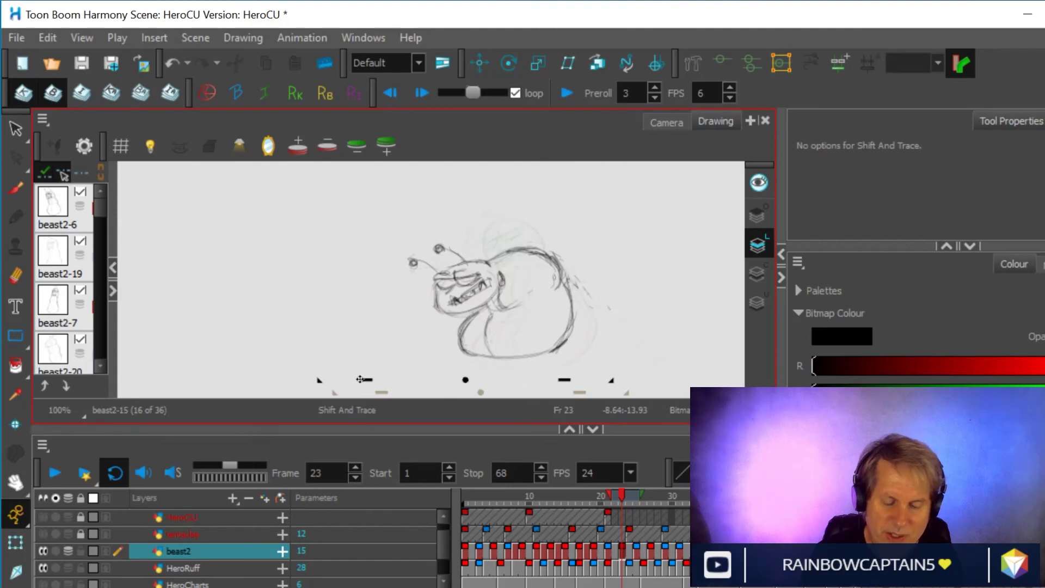
pyautogui.click(606, 551)
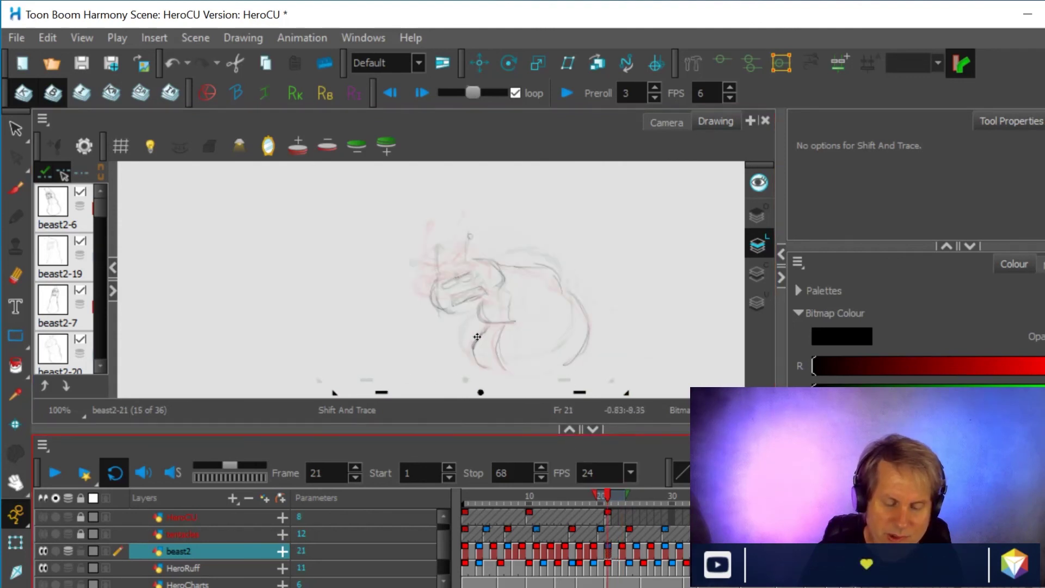
# - Flip through frames 19, 20, 21 and 23, then nudge beast2-15's offset slightly
pyautogui.click(595, 555)
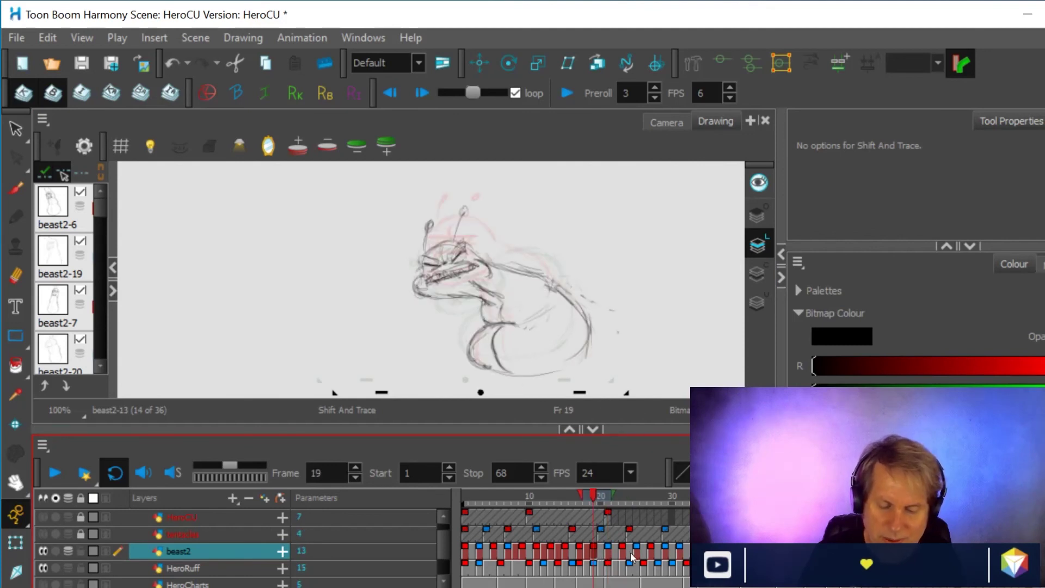
pyautogui.click(601, 553)
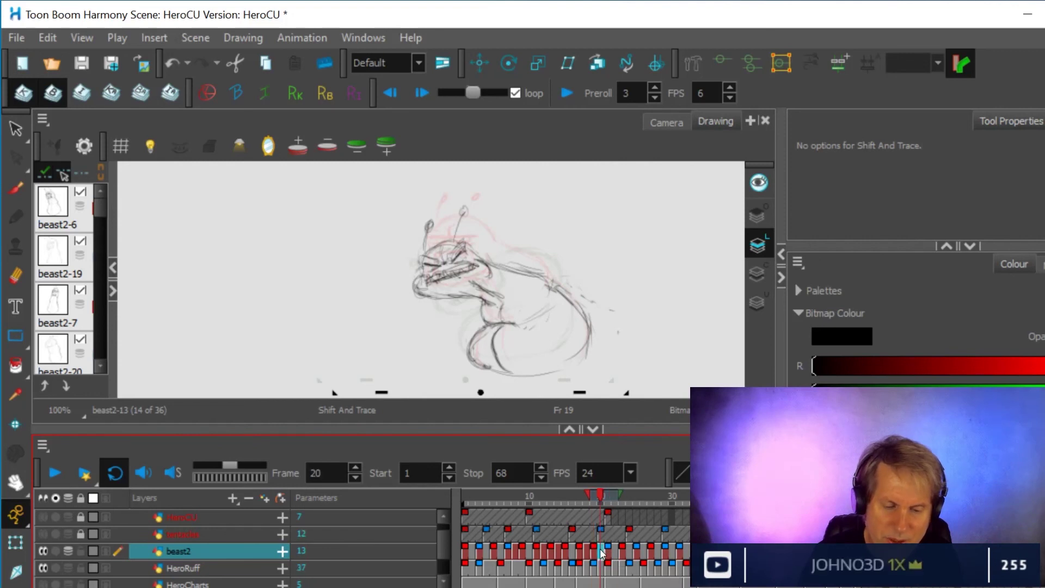
pyautogui.click(608, 550)
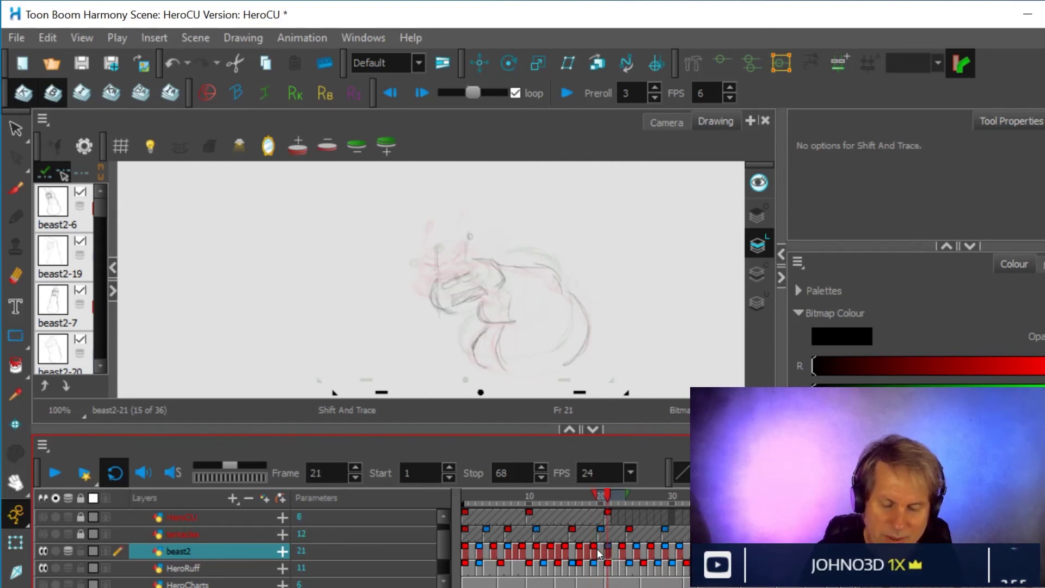
pyautogui.click(594, 550)
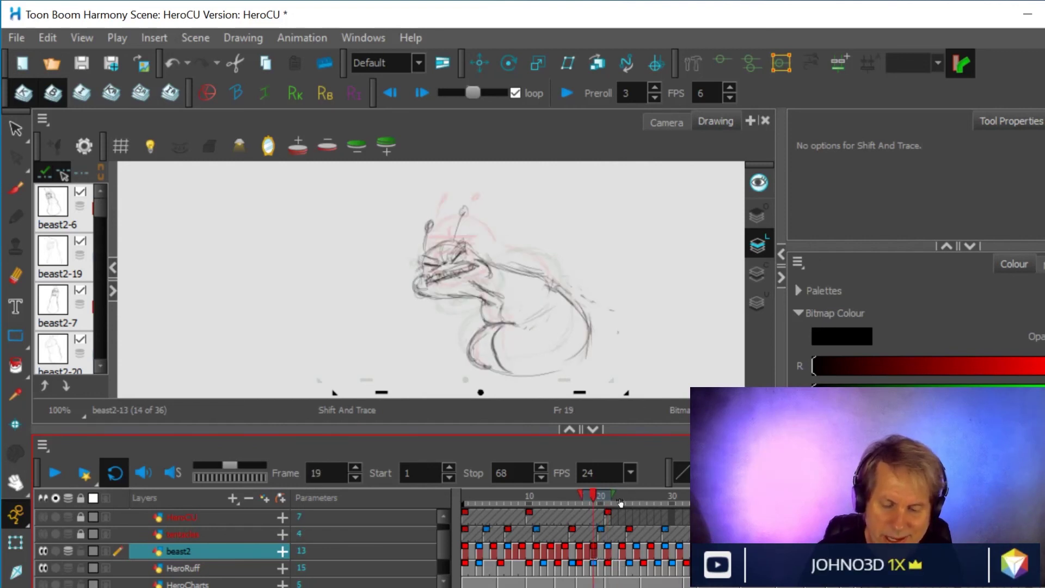
pyautogui.click(622, 551)
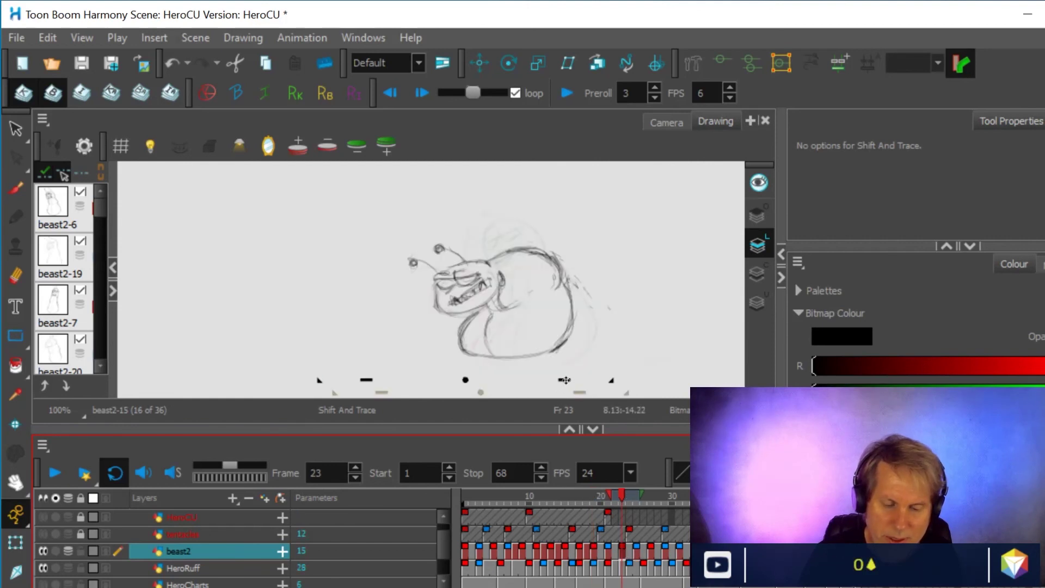
pyautogui.moveTo(566, 378)
pyautogui.mouseDown()
pyautogui.moveTo(572, 362)
pyautogui.moveTo(518, 351)
pyautogui.moveTo(495, 380)
pyautogui.moveTo(567, 378)
pyautogui.mouseUp()
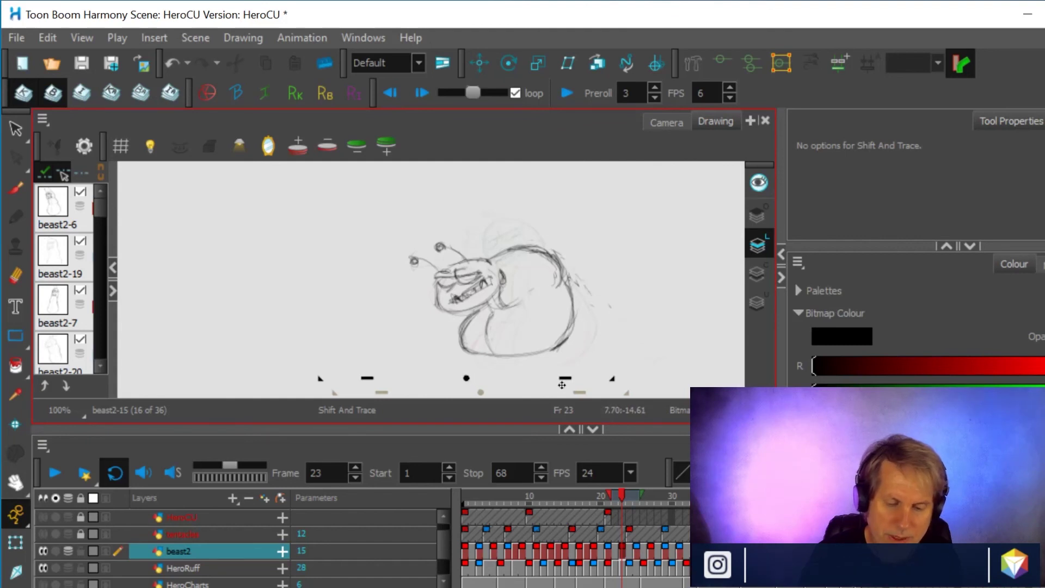
# - Rotate frame 23's beast2-15 drawing and move it slightly right
pyautogui.moveTo(565, 383); pyautogui.dragTo(578, 338)
pyautogui.moveTo(476, 294)
pyautogui.mouseDown()
pyautogui.moveTo(578, 268)
pyautogui.moveTo(503, 288)
pyautogui.mouseUp()
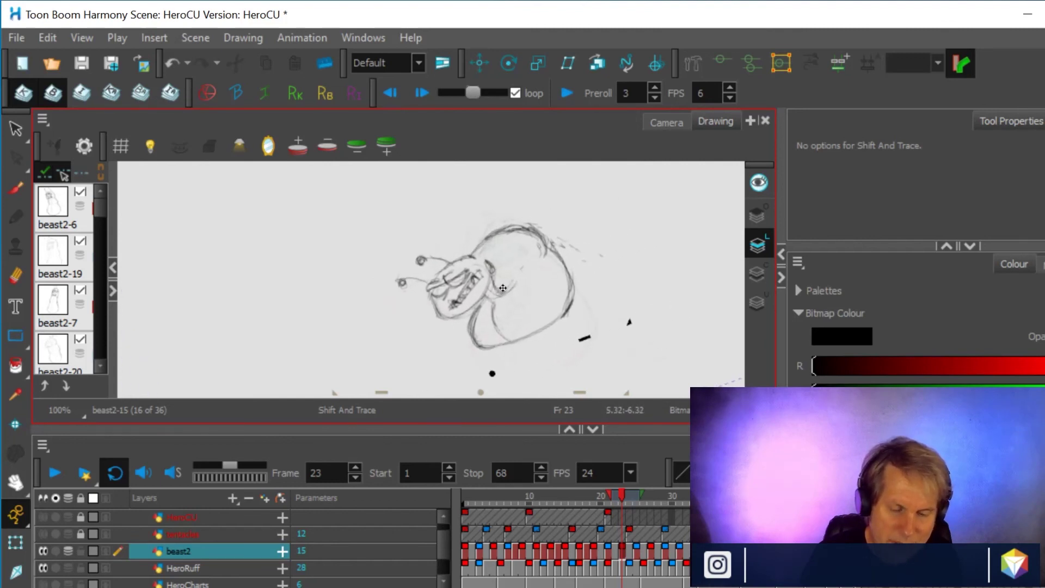
pyautogui.scroll(3, 518, 296)
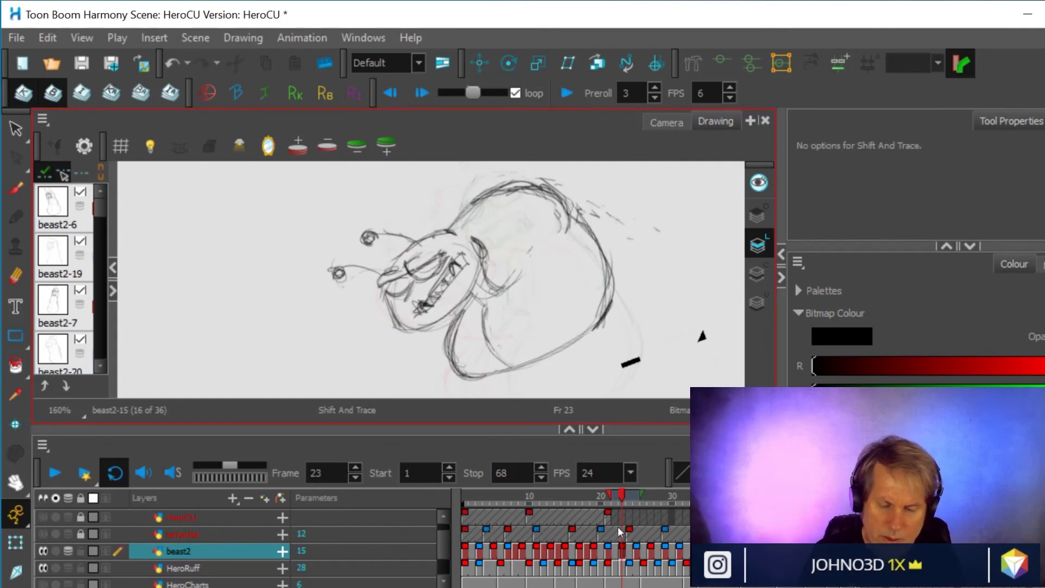
# - Check frame 22, then on frame 21 shift beast2-21 left and then up and right
pyautogui.click(613, 554)
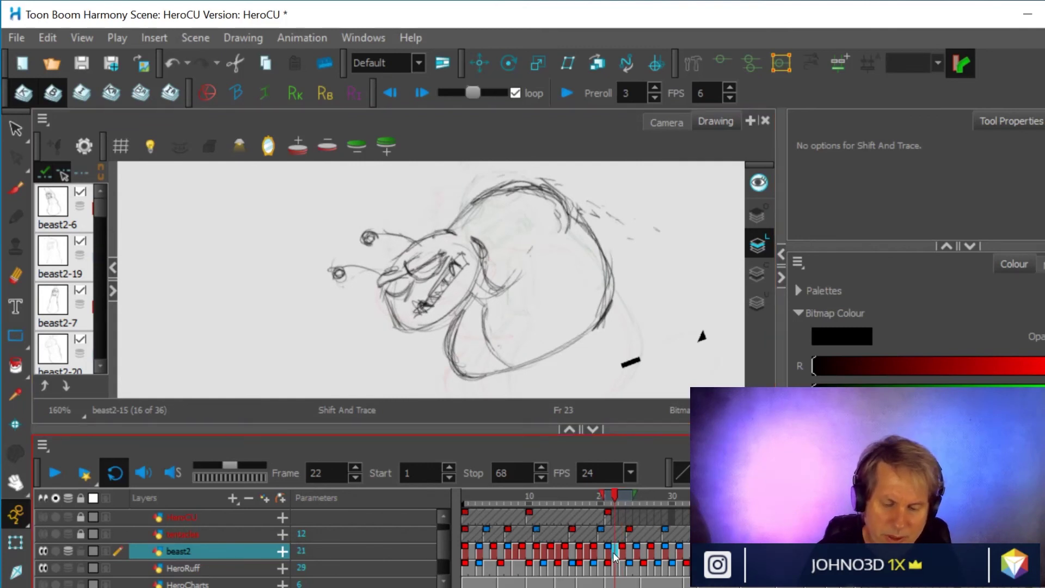
pyautogui.scroll(-3, 545, 276)
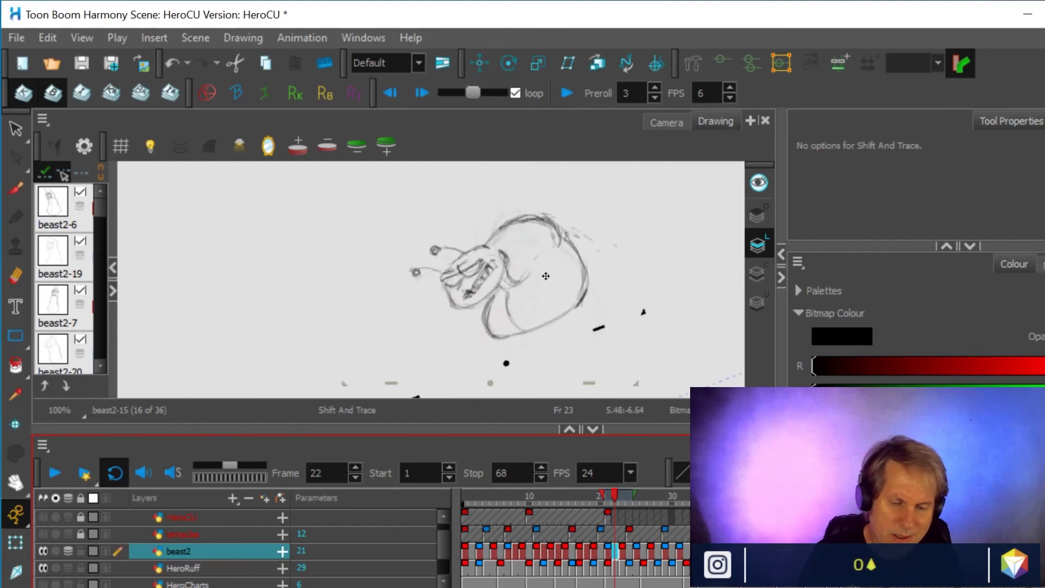
pyautogui.click(606, 553)
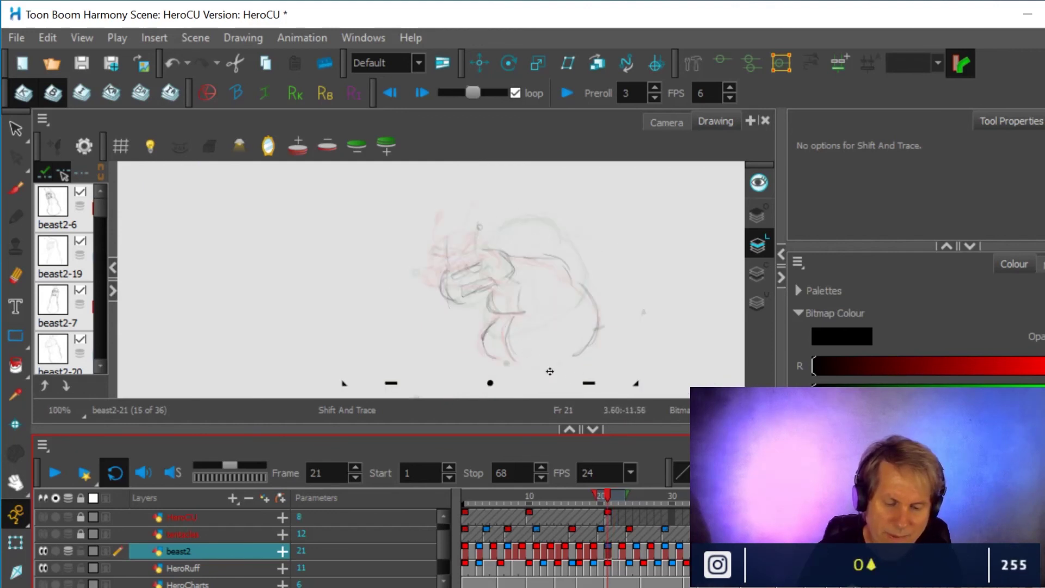
pyautogui.moveTo(596, 382); pyautogui.dragTo(588, 382)
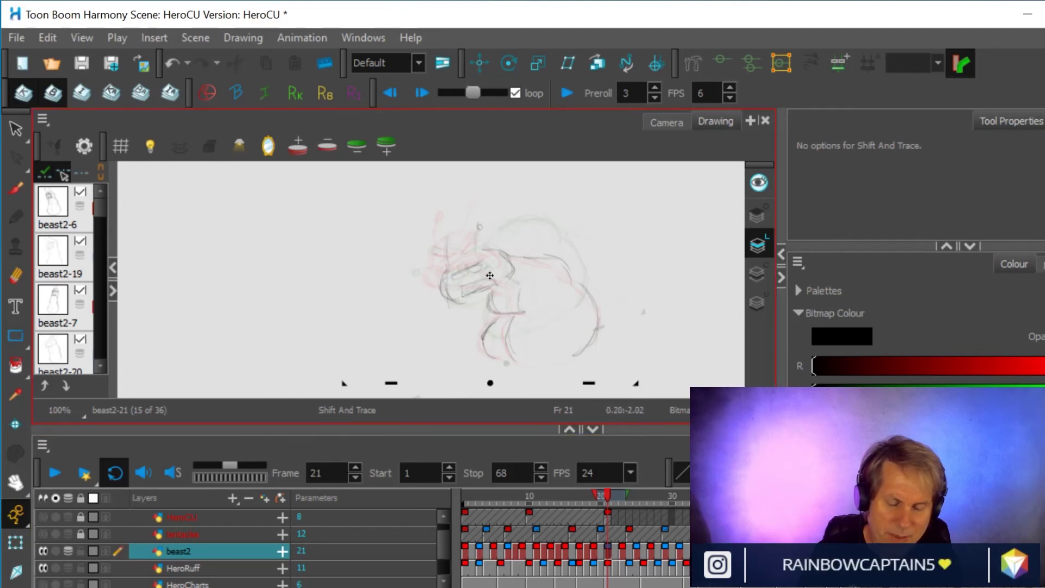
pyautogui.moveTo(506, 274)
pyautogui.mouseDown()
pyautogui.moveTo(531, 231)
pyautogui.moveTo(569, 217)
pyautogui.moveTo(673, 231)
pyautogui.mouseUp()
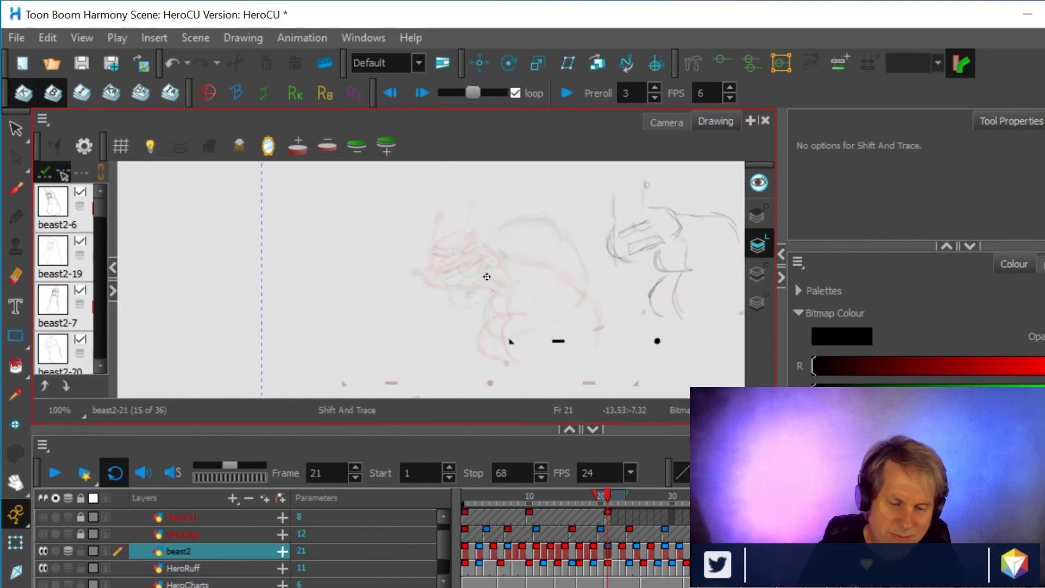
# - On frame 23, show earlier onion skins and rotate beast2-15 upright, offsetting it to match
pyautogui.click(622, 554)
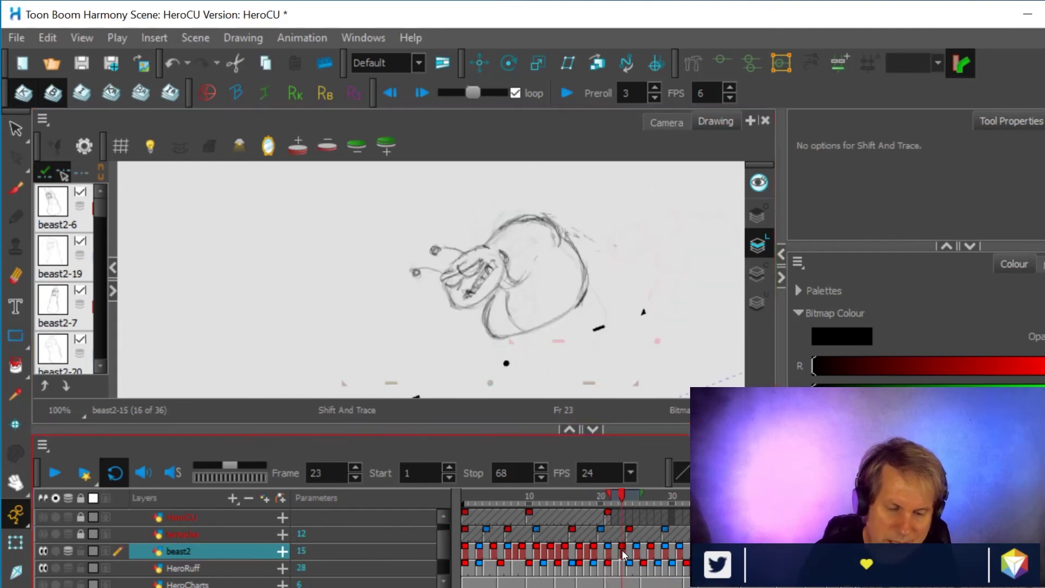
pyautogui.moveTo(520, 290)
pyautogui.mouseDown()
pyautogui.moveTo(545, 248)
pyautogui.moveTo(509, 266)
pyautogui.mouseUp()
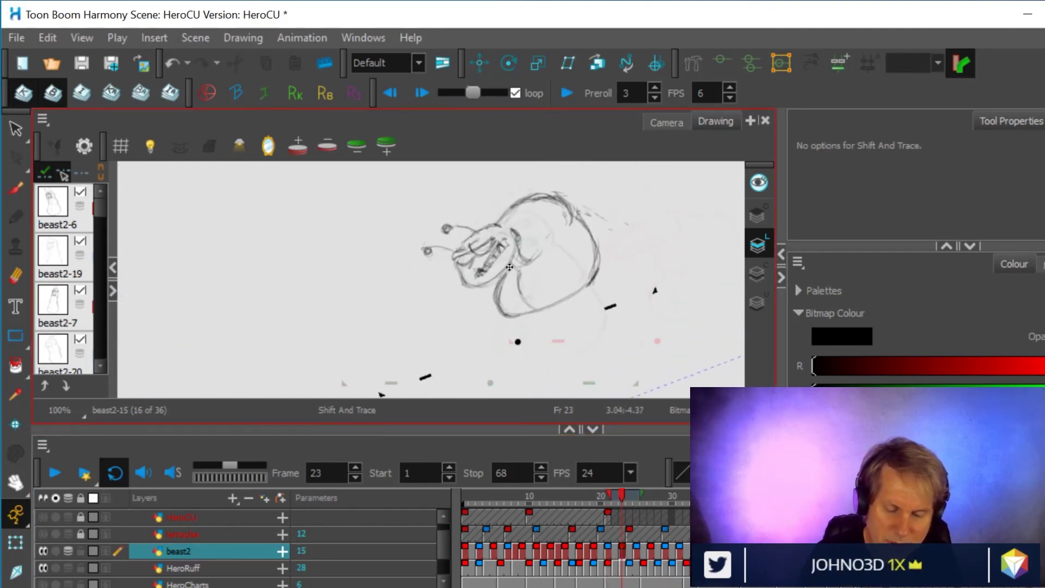
pyautogui.moveTo(611, 496); pyautogui.dragTo(605, 494)
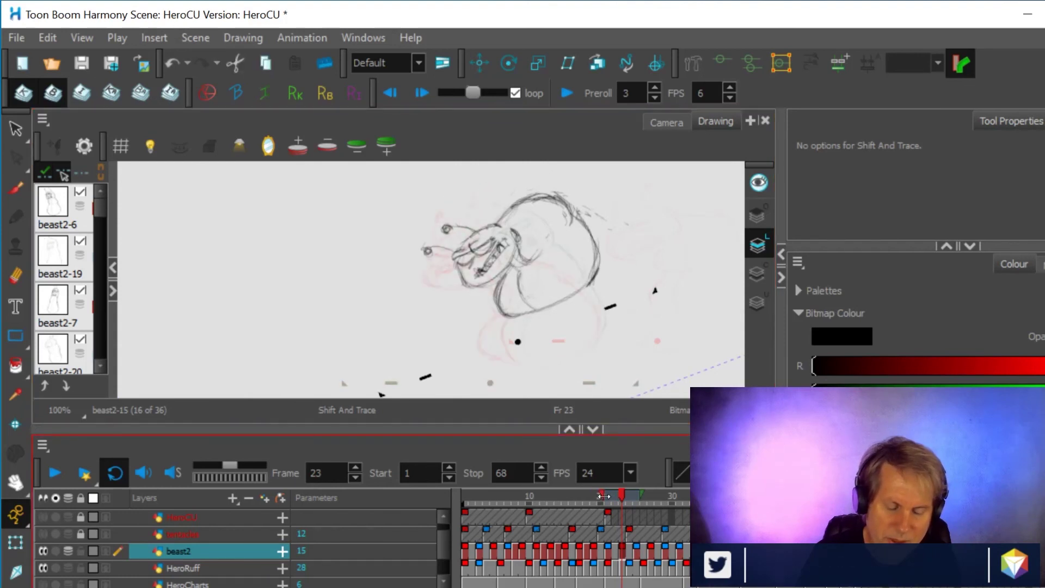
pyautogui.moveTo(505, 291)
pyautogui.mouseDown()
pyautogui.moveTo(479, 294)
pyautogui.moveTo(451, 262)
pyautogui.moveTo(463, 266)
pyautogui.mouseUp()
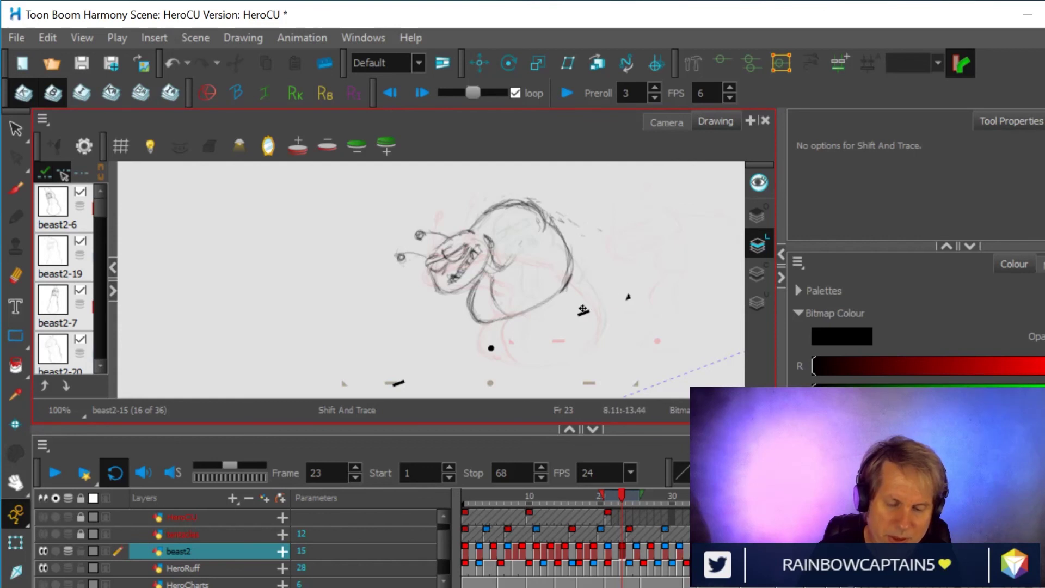
pyautogui.moveTo(587, 313); pyautogui.dragTo(587, 314)
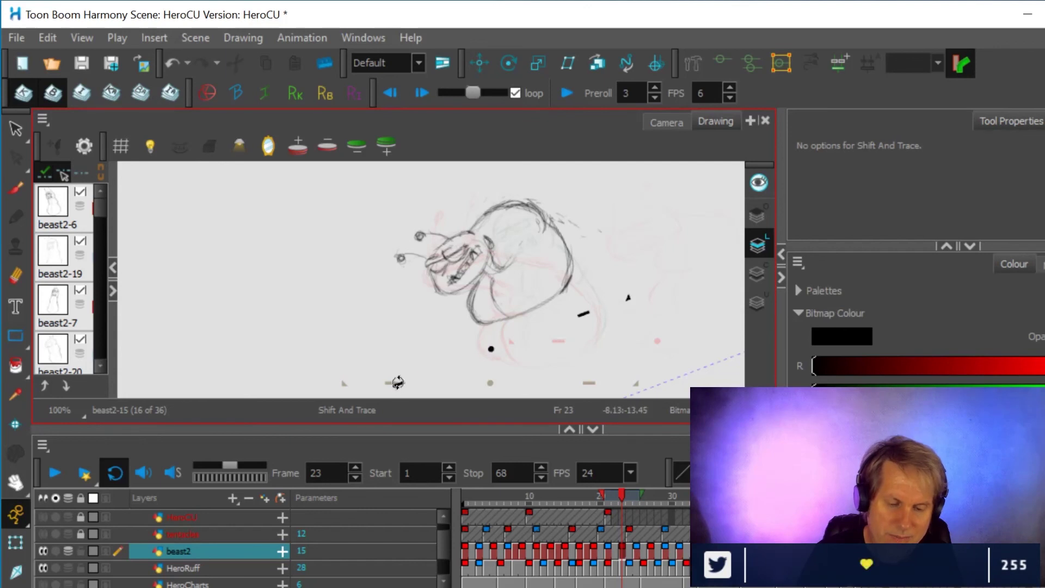
pyautogui.moveTo(397, 382)
pyautogui.mouseDown()
pyautogui.moveTo(378, 341)
pyautogui.moveTo(374, 350)
pyautogui.mouseUp()
pyautogui.moveTo(523, 275); pyautogui.dragTo(493, 279)
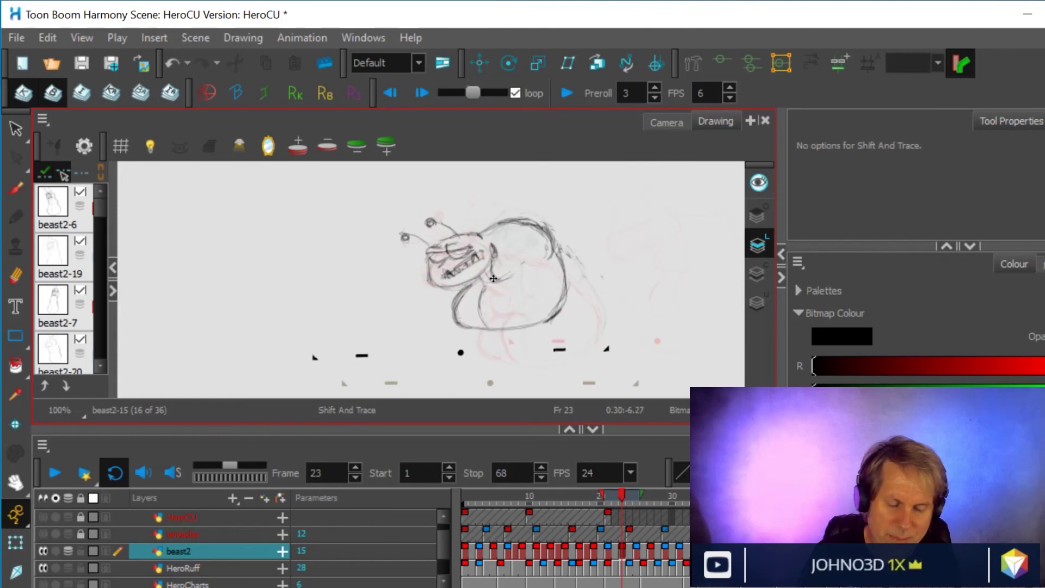
pyautogui.press('2')
pyautogui.press('2')
pyautogui.press('2')
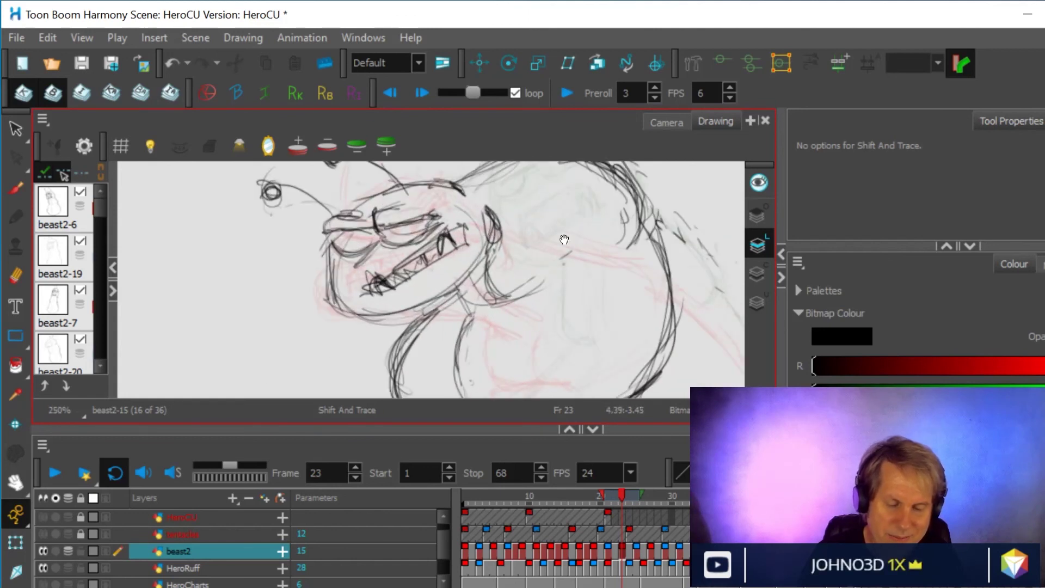
pyautogui.moveTo(564, 250); pyautogui.dragTo(565, 307)
pyautogui.moveTo(457, 314)
pyautogui.mouseDown()
pyautogui.moveTo(477, 309)
pyautogui.moveTo(482, 286)
pyautogui.moveTo(456, 316)
pyautogui.mouseUp()
pyautogui.scroll(-3, 467, 323)
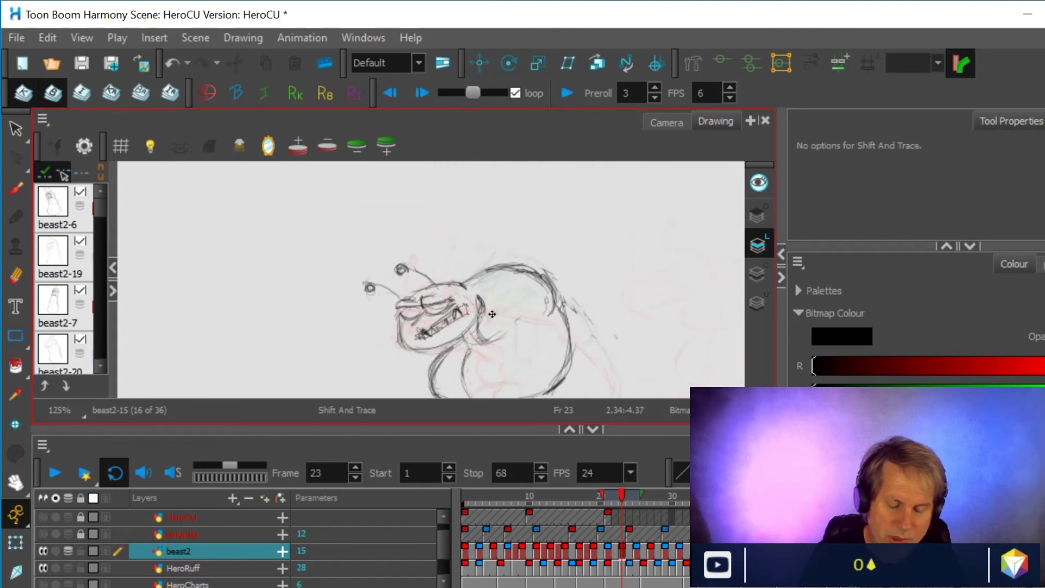
pyautogui.scroll(-3, 576, 310)
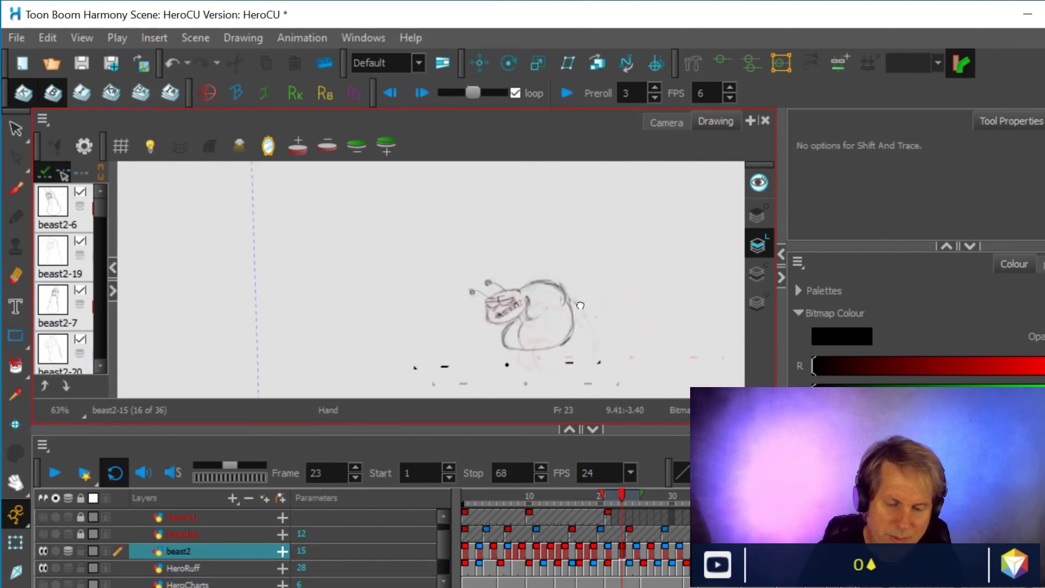
# - Re-enable offsetting and shift beast2-15 slightly lower against the red guide
pyautogui.press('space')
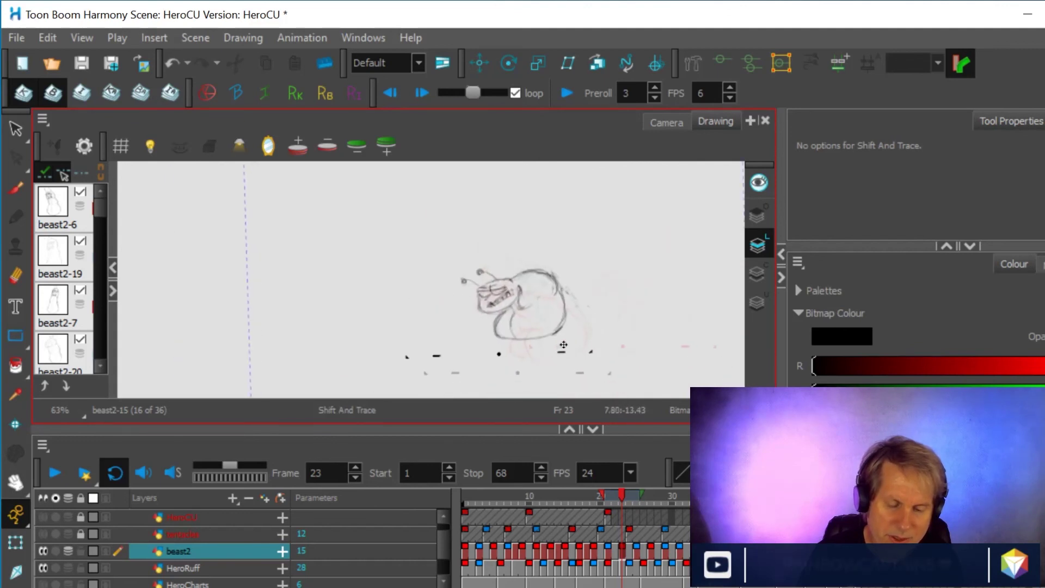
pyautogui.scroll(4, 561, 349)
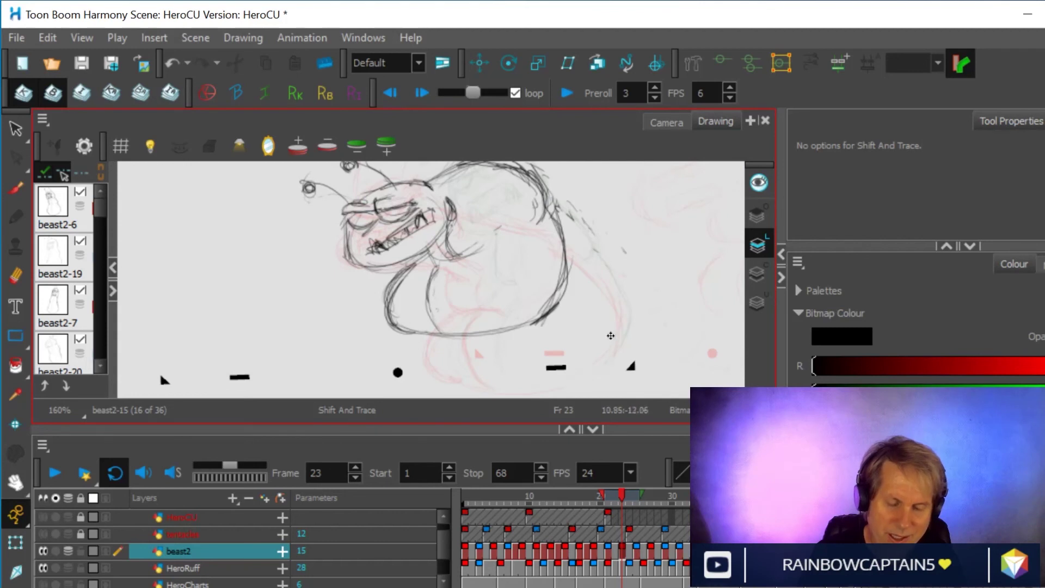
pyautogui.scroll(-2, 609, 336)
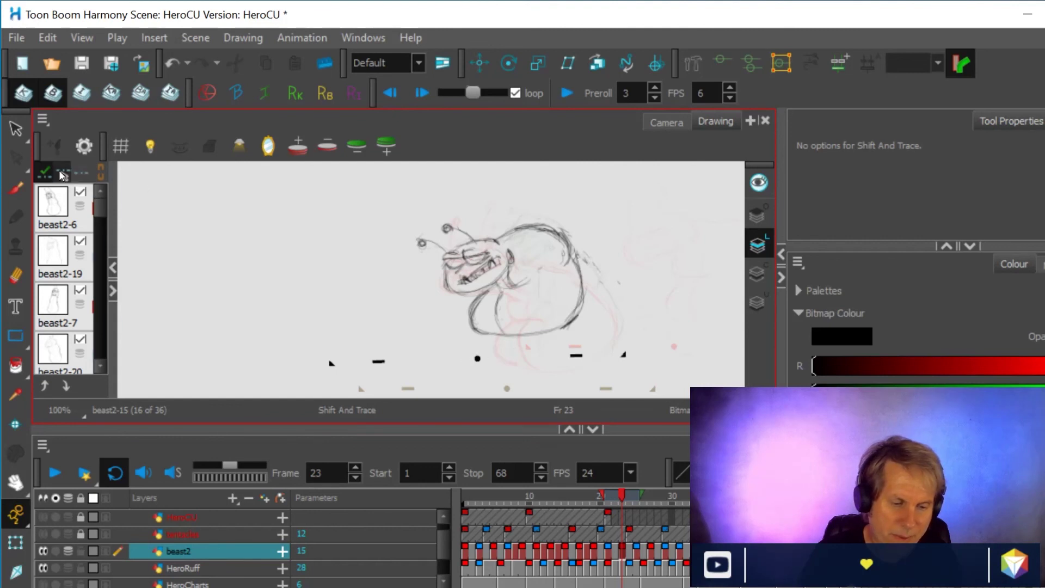
pyautogui.hotkey('alt', 's')
pyautogui.click(61, 175)
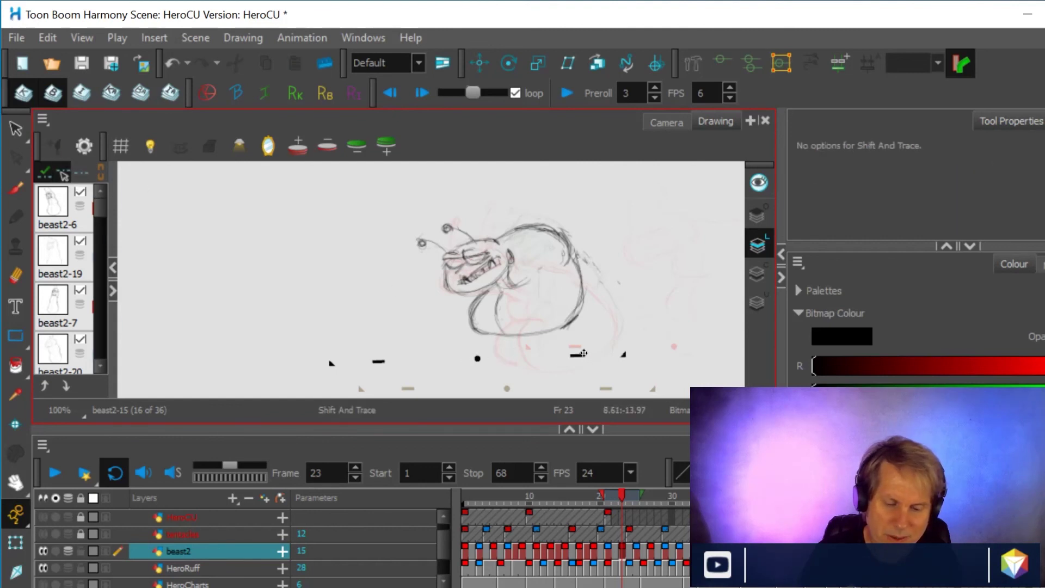
pyautogui.moveTo(578, 357); pyautogui.dragTo(624, 352)
pyautogui.scroll(3, 625, 352)
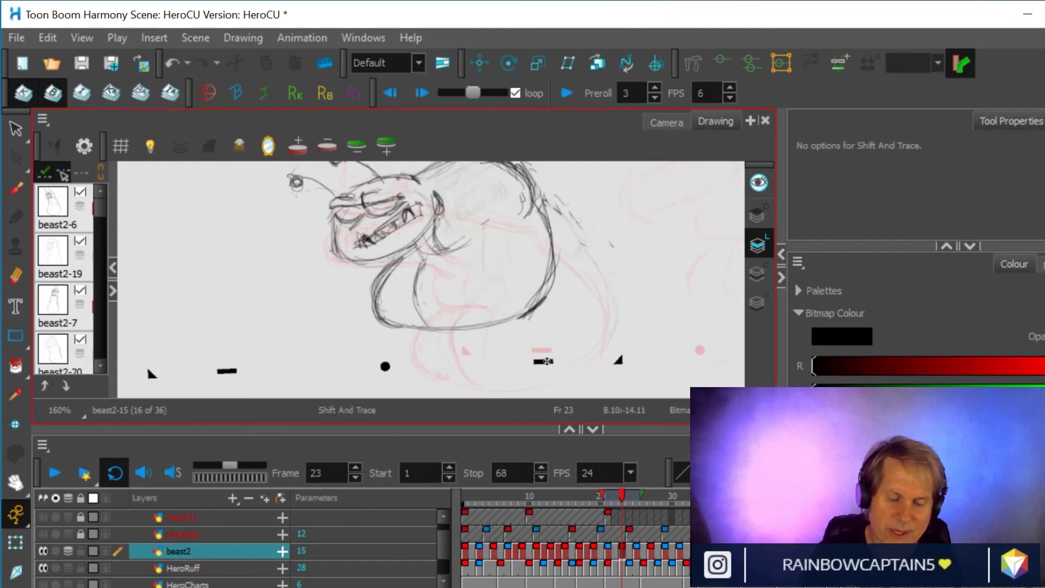
pyautogui.moveTo(562, 358)
pyautogui.mouseDown()
pyautogui.moveTo(561, 346)
pyautogui.moveTo(561, 366)
pyautogui.mouseUp()
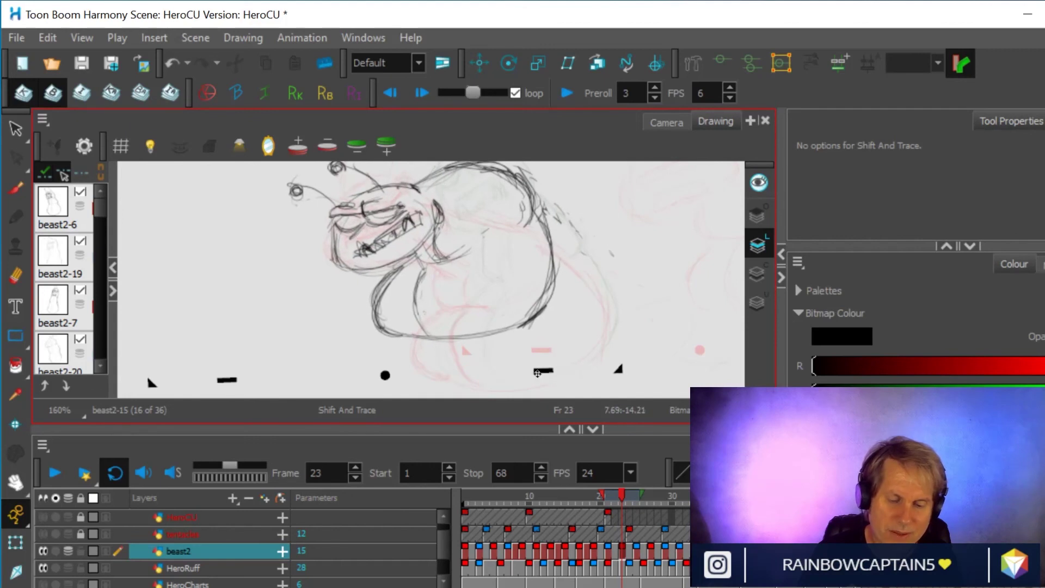
pyautogui.scroll(-2, 609, 299)
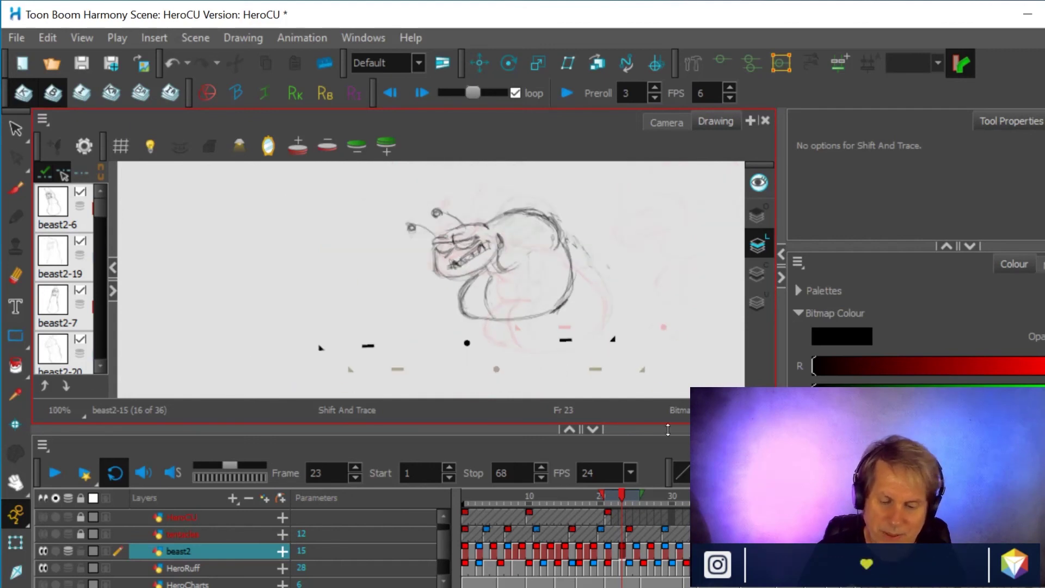
# - Flip through frames 22 to 24, then on frame 21 move beast2-21 well to the left
pyautogui.click(614, 552)
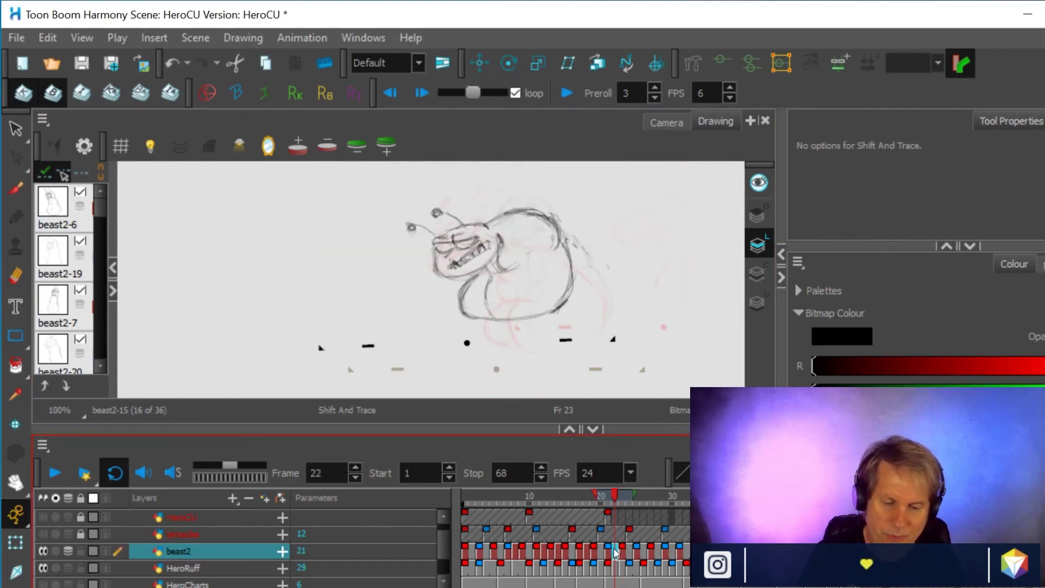
pyautogui.click(623, 552)
pyautogui.click(629, 552)
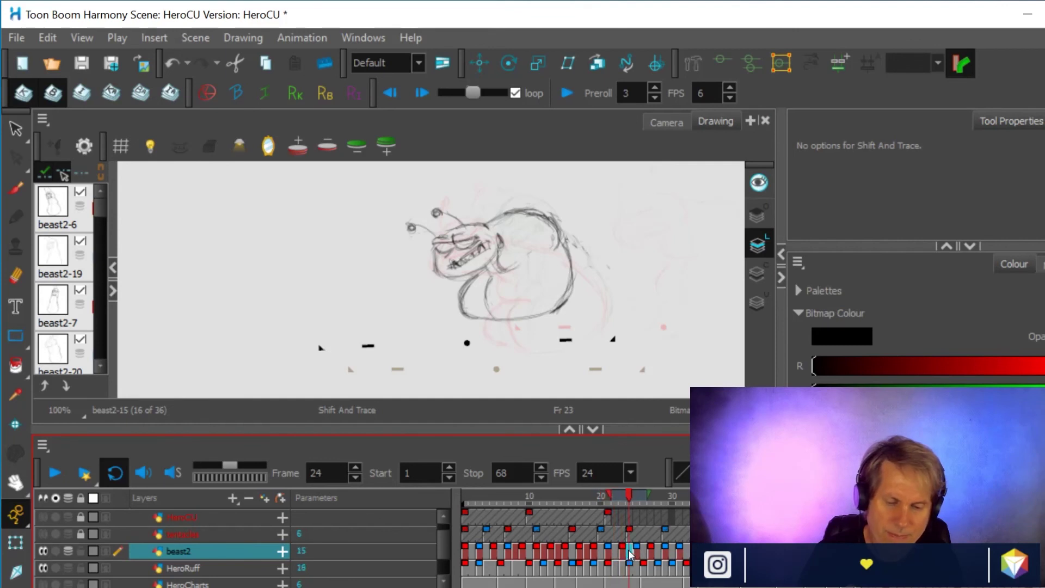
pyautogui.click(618, 551)
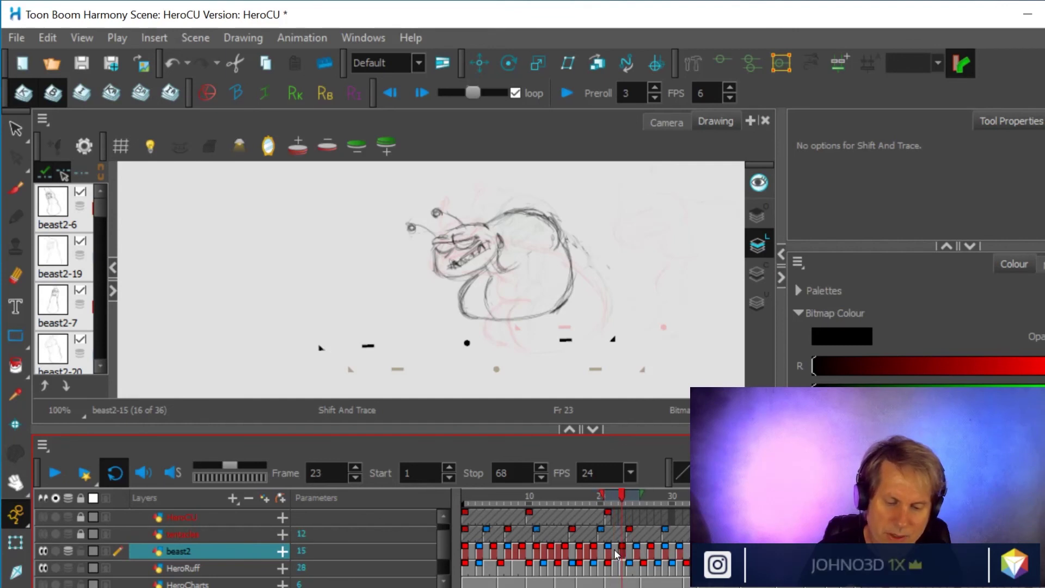
pyautogui.click(606, 550)
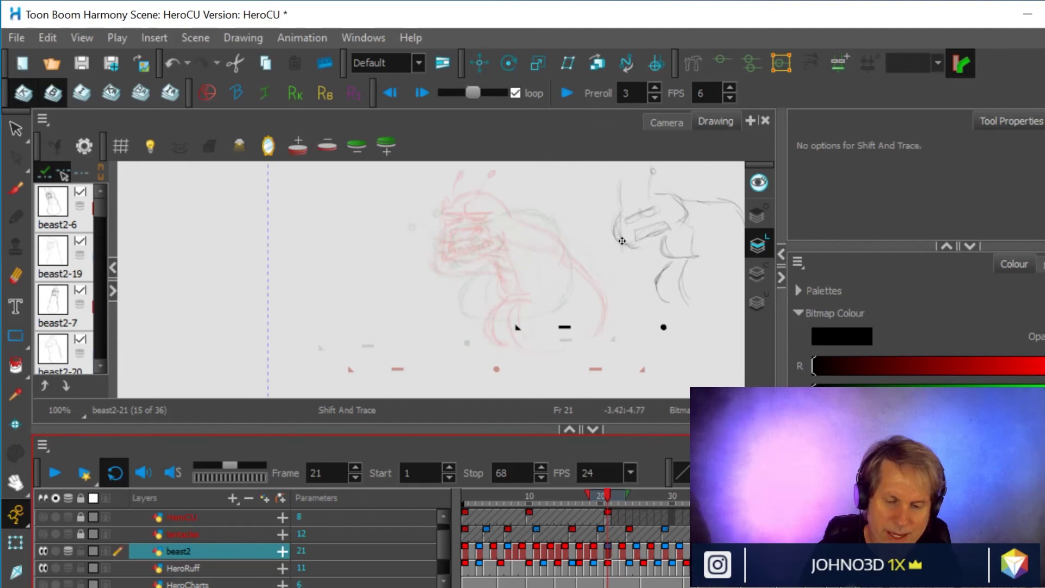
pyautogui.moveTo(637, 231)
pyautogui.mouseDown()
pyautogui.moveTo(463, 242)
pyautogui.moveTo(459, 260)
pyautogui.mouseUp()
# - Show onion skins of following frames and move beast2-21 back right, comparing with frame 23
pyautogui.click(629, 494)
pyautogui.moveTo(610, 493); pyautogui.dragTo(613, 514)
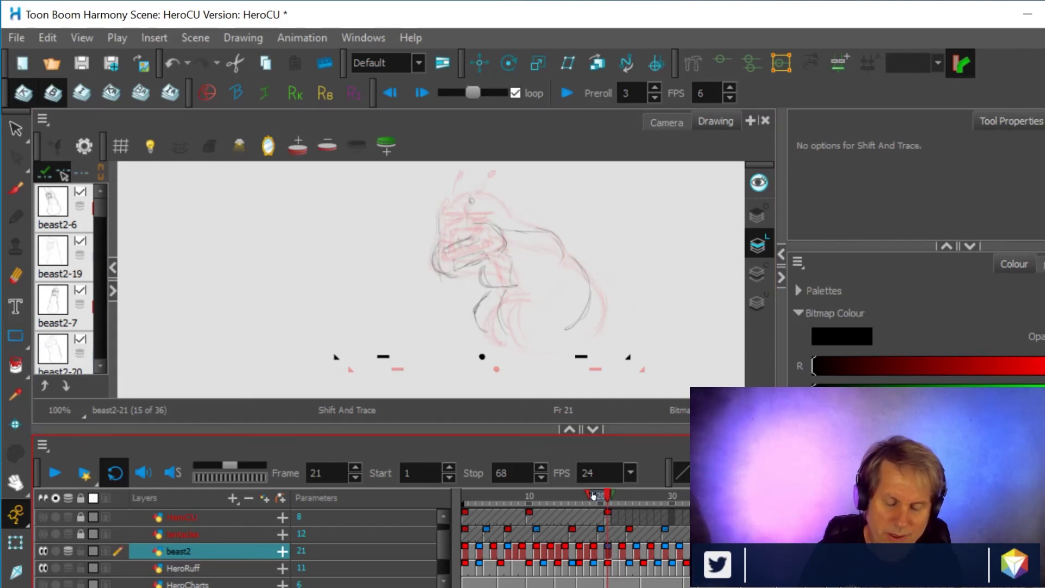
pyautogui.moveTo(491, 253); pyautogui.dragTo(557, 255)
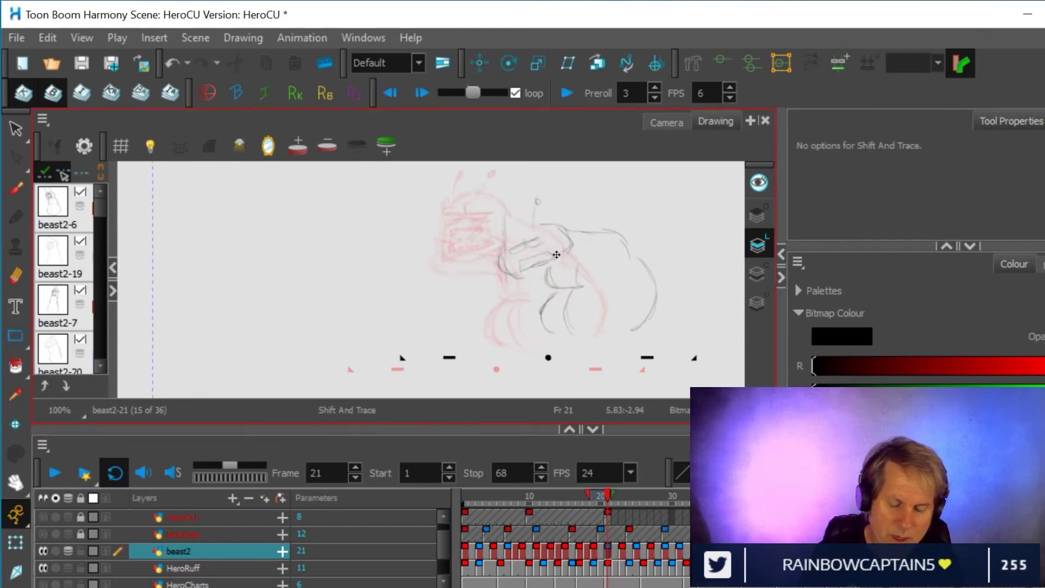
pyautogui.click(619, 555)
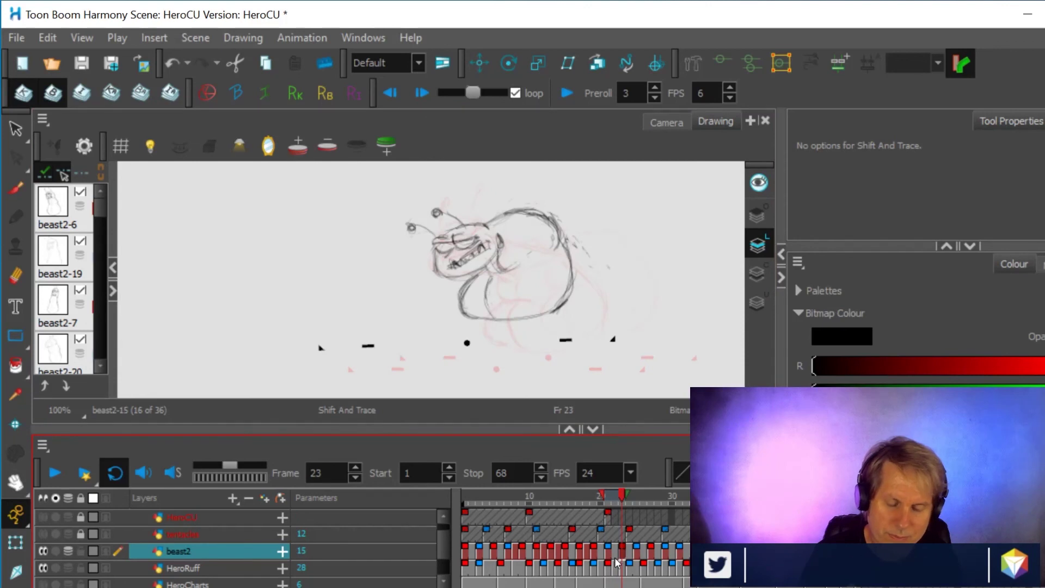
pyautogui.click(609, 556)
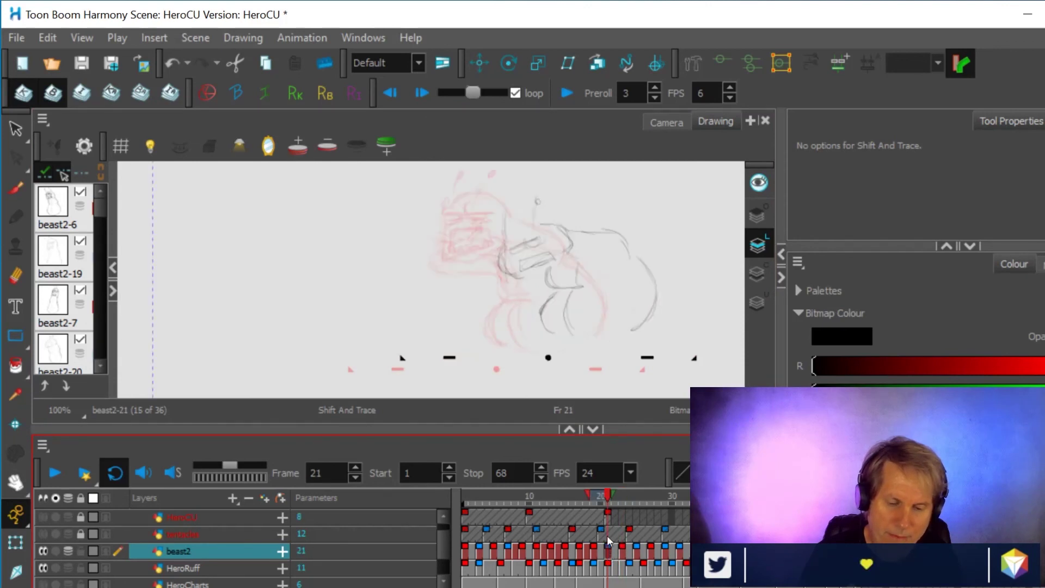
pyautogui.moveTo(509, 242); pyautogui.dragTo(471, 252)
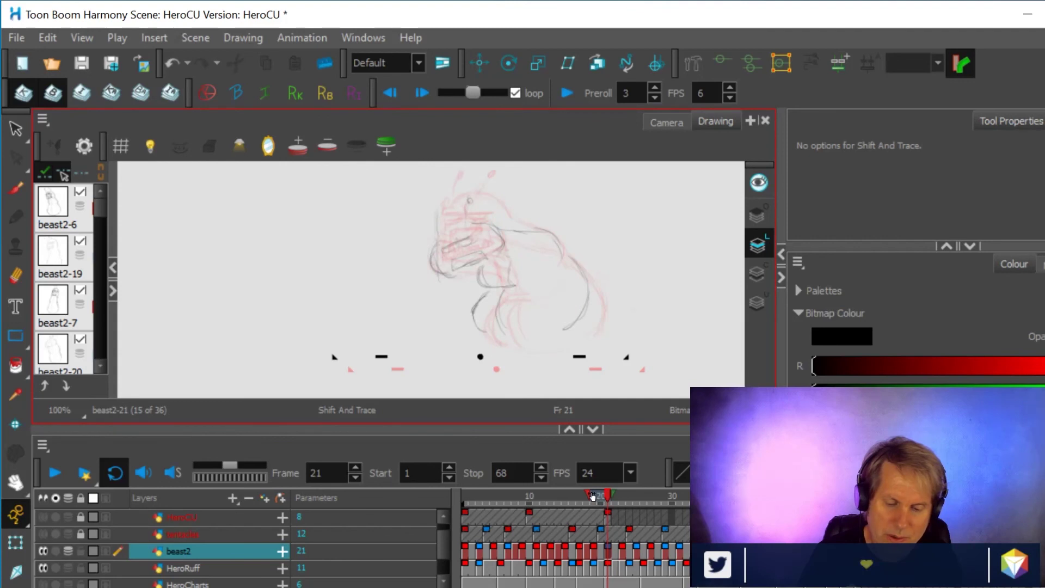
pyautogui.moveTo(590, 496); pyautogui.dragTo(597, 496)
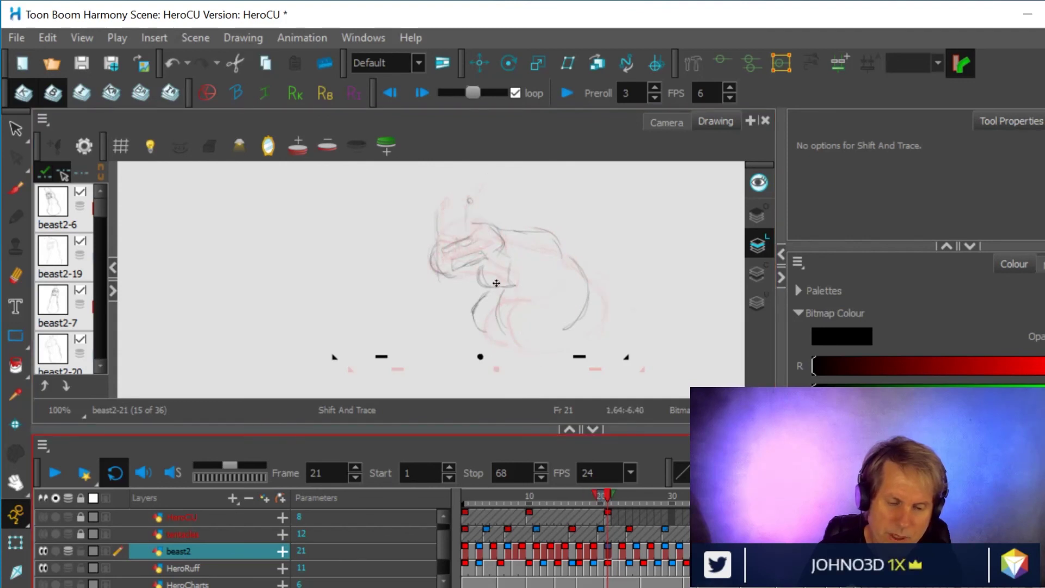
# - Nudge beast2-21 a few pixels up-left to line up with the onion skin
pyautogui.scroll(3, 497, 283)
pyautogui.moveTo(487, 316); pyautogui.dragTo(475, 321)
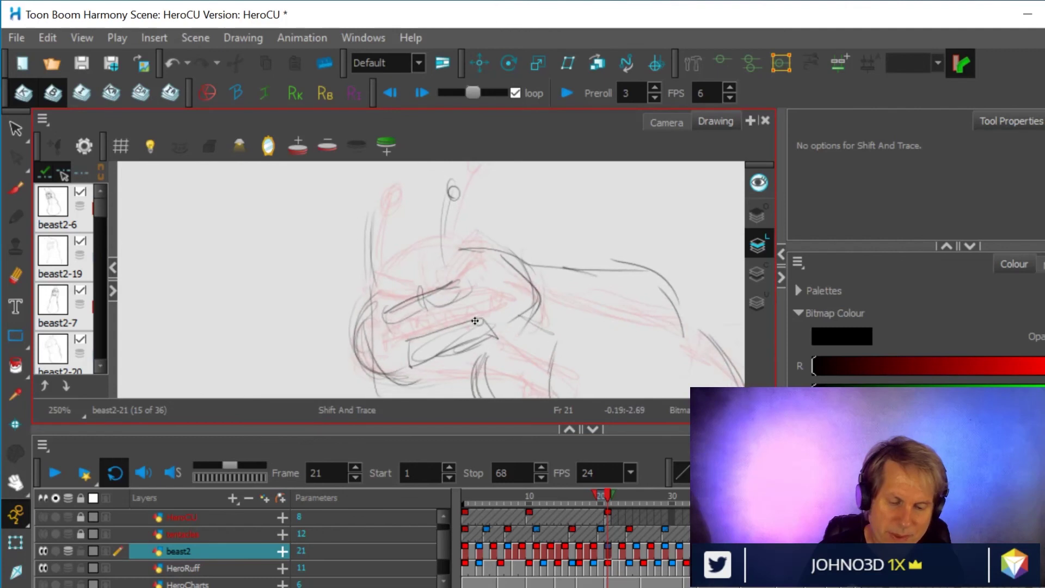
pyautogui.click(618, 494)
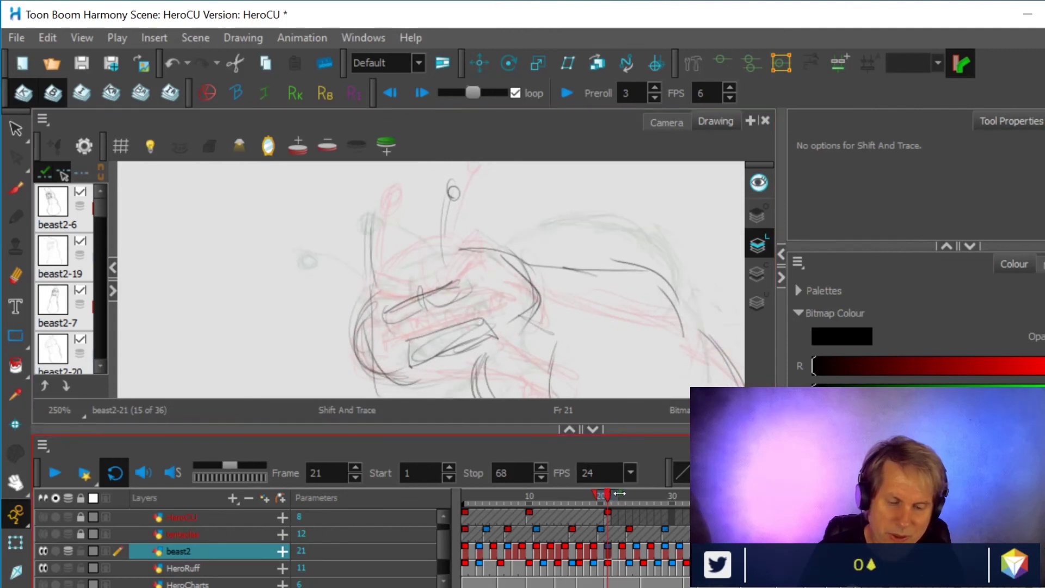
pyautogui.moveTo(463, 319)
pyautogui.mouseDown()
pyautogui.moveTo(510, 281)
pyautogui.moveTo(490, 282)
pyautogui.moveTo(457, 323)
pyautogui.mouseUp()
pyautogui.scroll(-1, 510, 274)
# - Erase the rough antenna, jaw and mouth sketch lines on beast2-21, then restore onion skin
pyautogui.hotkey('alt', 'e')
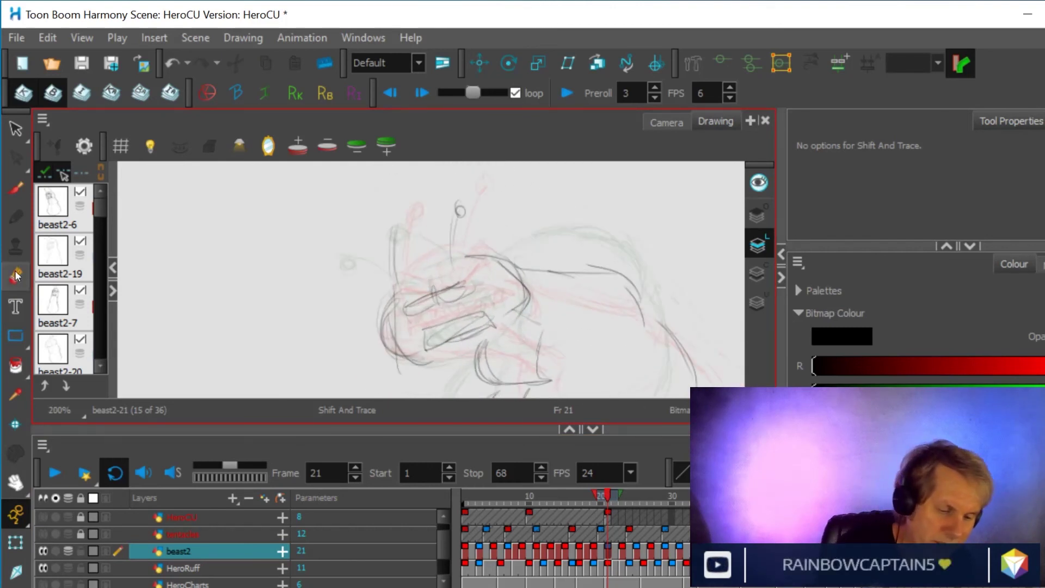
pyautogui.moveTo(398, 223)
pyautogui.mouseDown()
pyautogui.moveTo(481, 231)
pyautogui.moveTo(457, 209)
pyautogui.moveTo(430, 286)
pyautogui.moveTo(393, 323)
pyautogui.moveTo(384, 315)
pyautogui.moveTo(397, 362)
pyautogui.moveTo(463, 353)
pyautogui.moveTo(524, 300)
pyautogui.moveTo(508, 266)
pyautogui.moveTo(438, 277)
pyautogui.moveTo(419, 289)
pyautogui.moveTo(421, 333)
pyautogui.mouseUp()
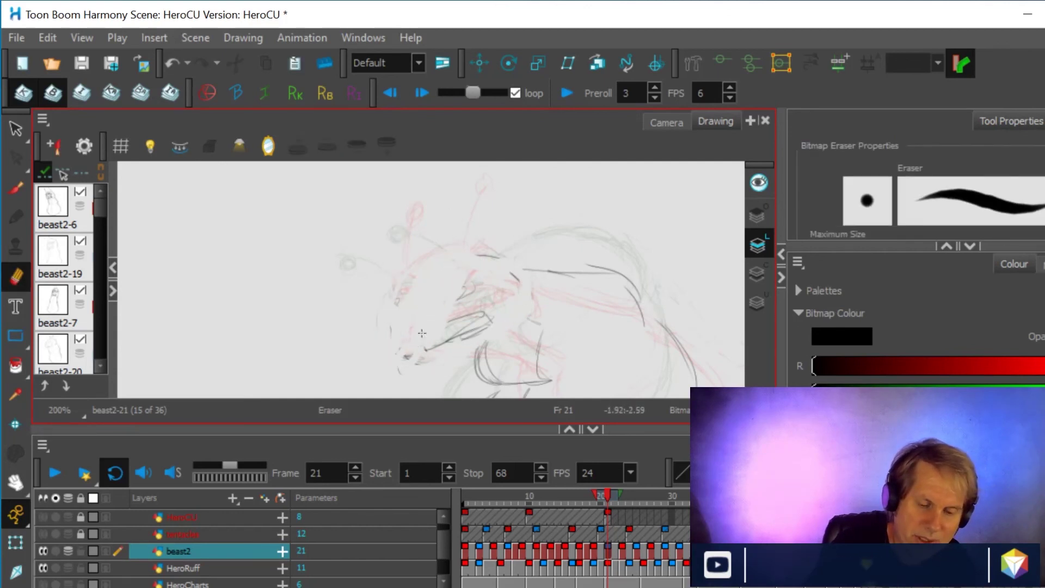
pyautogui.moveTo(464, 280)
pyautogui.mouseDown()
pyautogui.moveTo(477, 306)
pyautogui.moveTo(469, 333)
pyautogui.moveTo(489, 313)
pyautogui.moveTo(466, 325)
pyautogui.mouseUp()
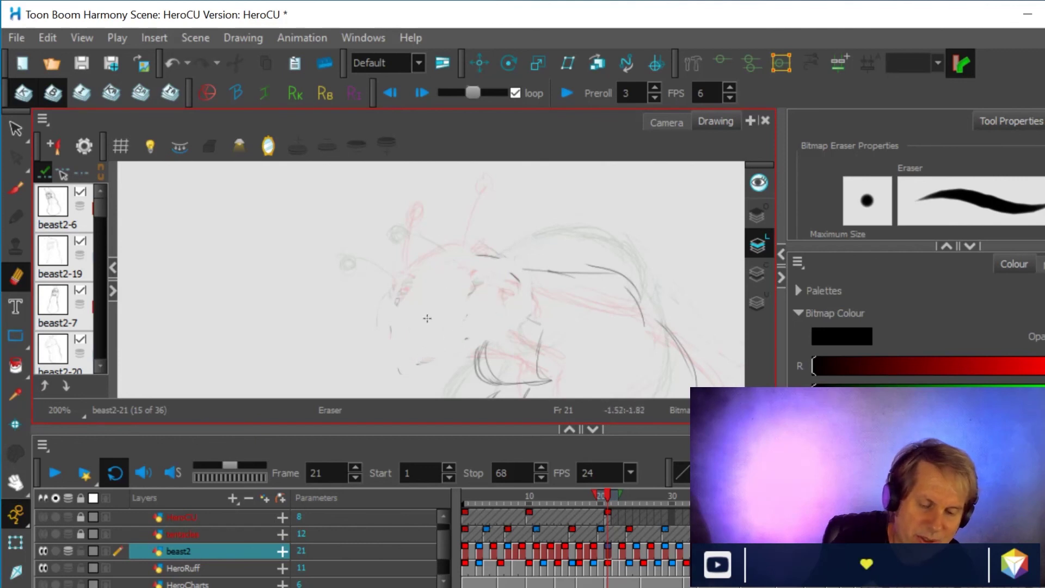
pyautogui.moveTo(485, 248)
pyautogui.mouseDown()
pyautogui.moveTo(466, 309)
pyautogui.moveTo(394, 308)
pyautogui.mouseUp()
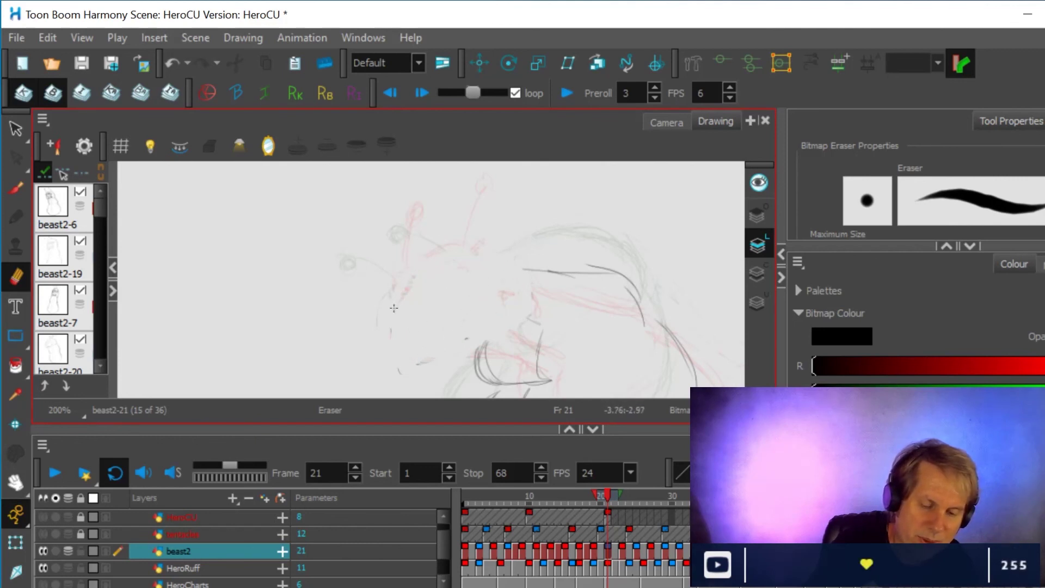
pyautogui.hotkey('alt', 'o')
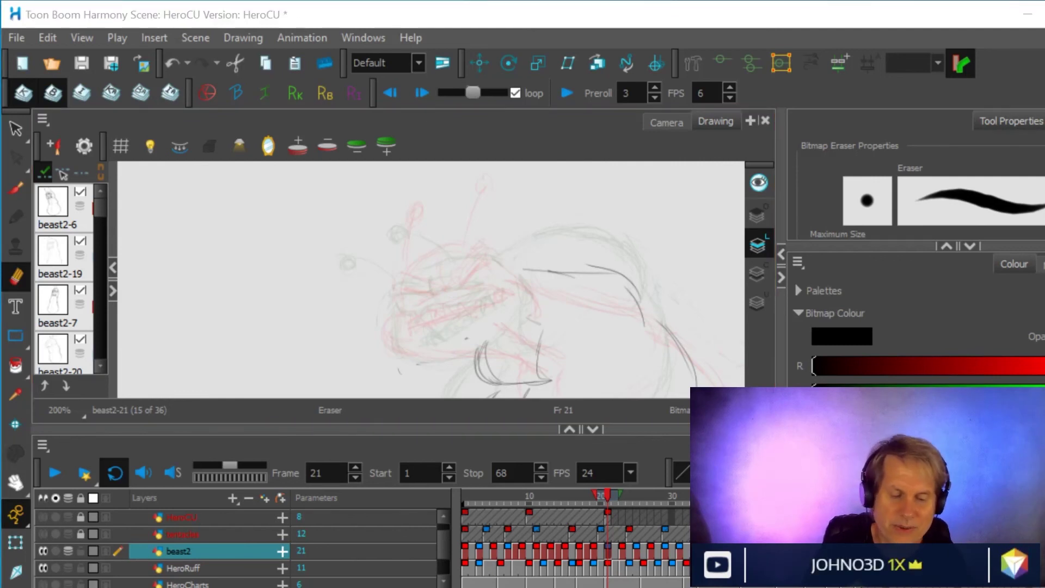
# - With the soft brush, ink the head's left side, top arc, right face and jaw line
pyautogui.hotkey('alt', 'b')
pyautogui.moveTo(401, 306); pyautogui.dragTo(403, 265)
pyautogui.moveTo(514, 272); pyautogui.dragTo(432, 261)
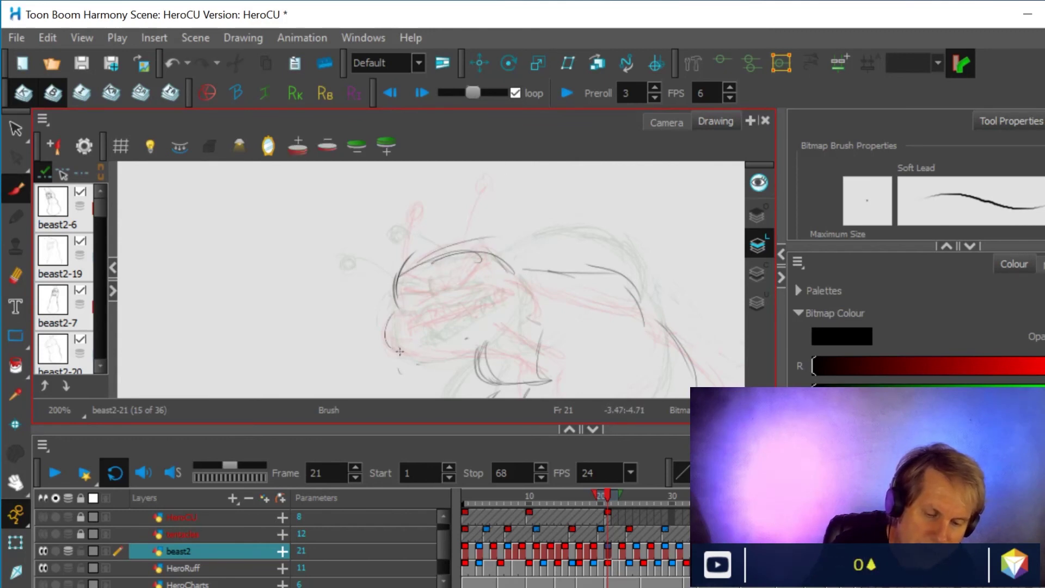
pyautogui.moveTo(509, 276)
pyautogui.mouseDown()
pyautogui.moveTo(536, 299)
pyautogui.moveTo(524, 321)
pyautogui.mouseUp()
pyautogui.moveTo(438, 326)
pyautogui.mouseDown()
pyautogui.moveTo(490, 310)
pyautogui.moveTo(411, 337)
pyautogui.moveTo(492, 296)
pyautogui.moveTo(419, 331)
pyautogui.mouseUp()
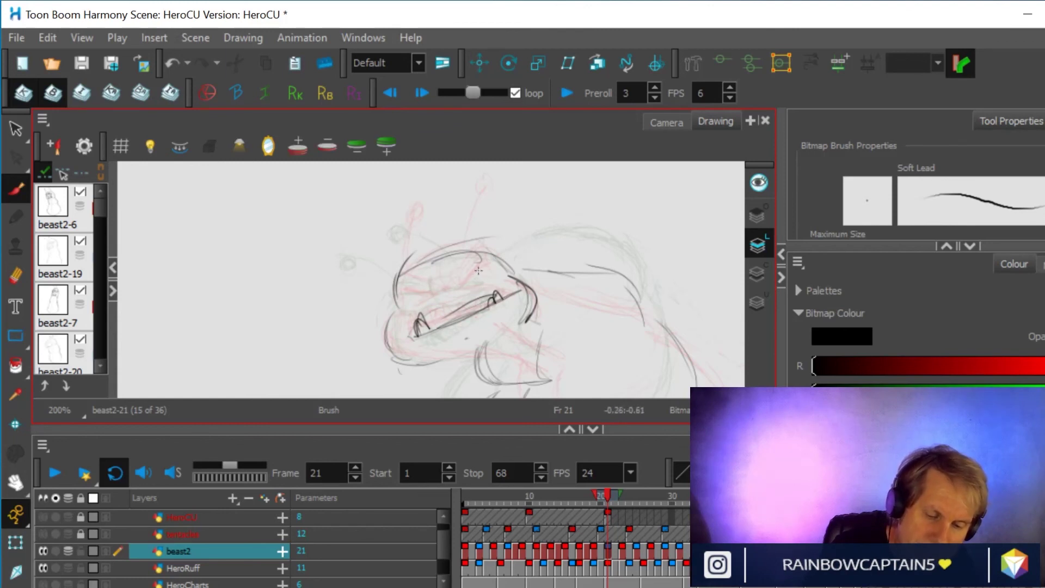
# - Add brow lines, round antenna tips, a darker mouth and zigzag teeth under the jaw
pyautogui.moveTo(452, 275); pyautogui.dragTo(481, 255)
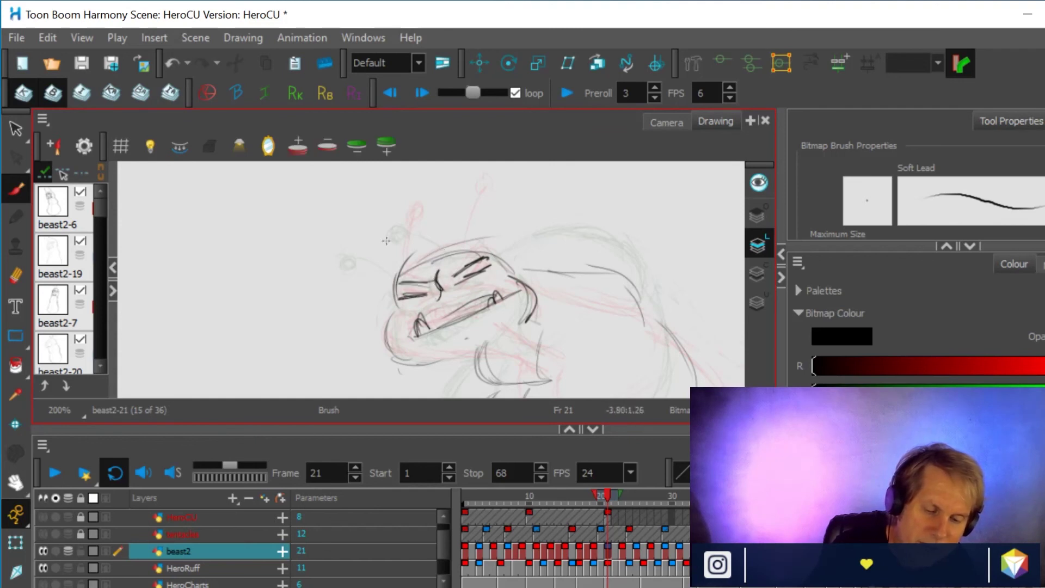
pyautogui.moveTo(378, 220); pyautogui.dragTo(377, 220)
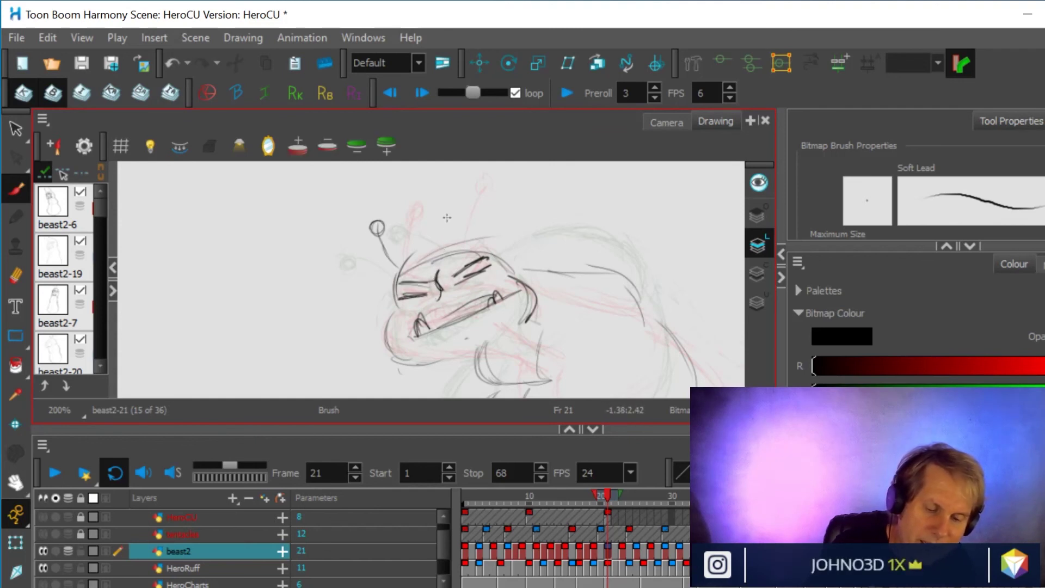
pyautogui.moveTo(446, 208); pyautogui.dragTo(443, 195)
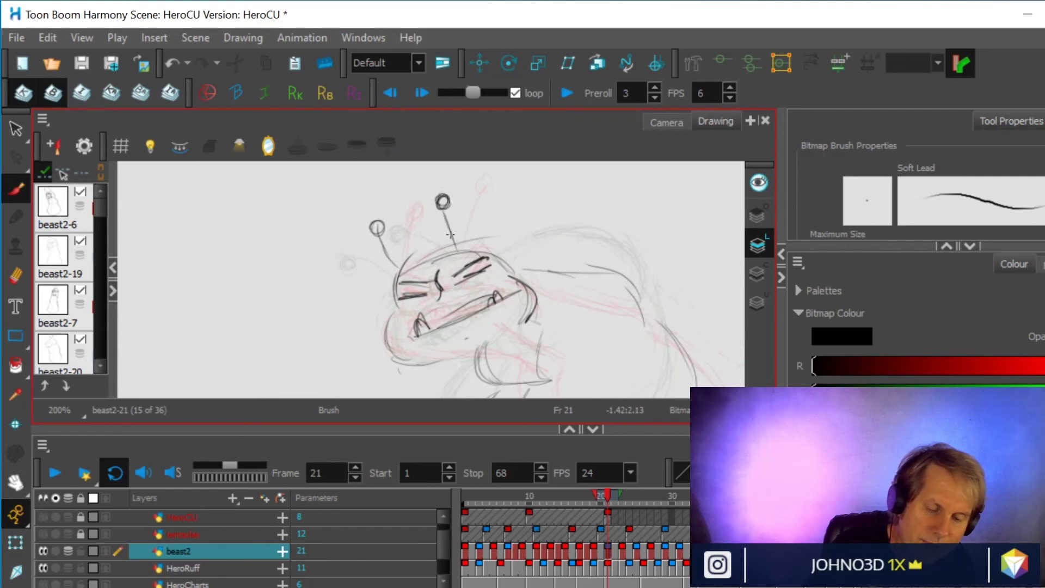
pyautogui.moveTo(469, 286)
pyautogui.mouseDown()
pyautogui.moveTo(467, 265)
pyautogui.moveTo(443, 274)
pyautogui.moveTo(454, 283)
pyautogui.moveTo(483, 265)
pyautogui.moveTo(403, 296)
pyautogui.mouseUp()
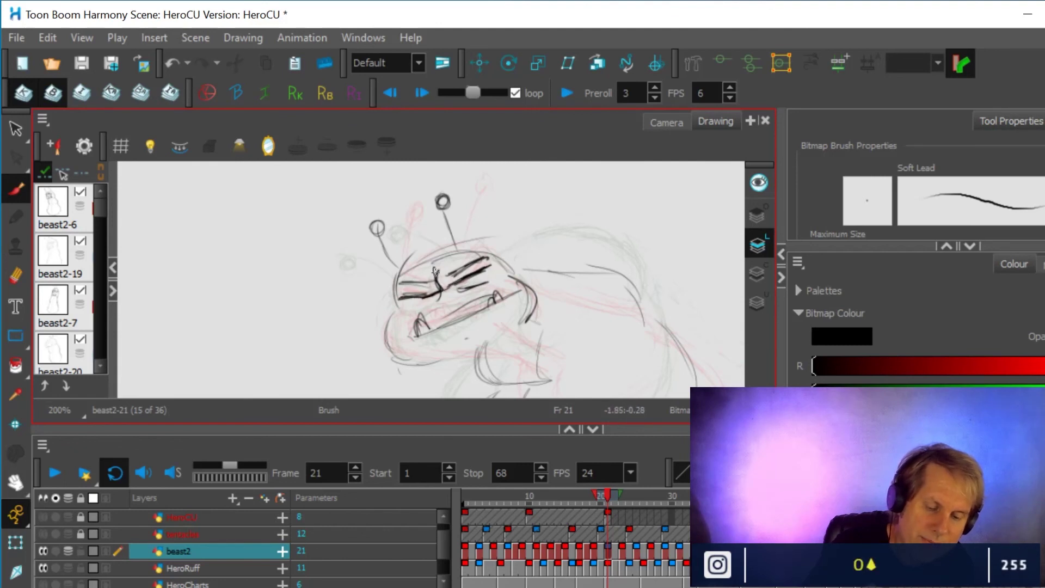
pyautogui.moveTo(493, 296)
pyautogui.mouseDown()
pyautogui.moveTo(459, 298)
pyautogui.moveTo(488, 296)
pyautogui.moveTo(437, 316)
pyautogui.moveTo(439, 327)
pyautogui.moveTo(484, 299)
pyautogui.mouseUp()
pyautogui.moveTo(441, 357); pyautogui.dragTo(406, 362)
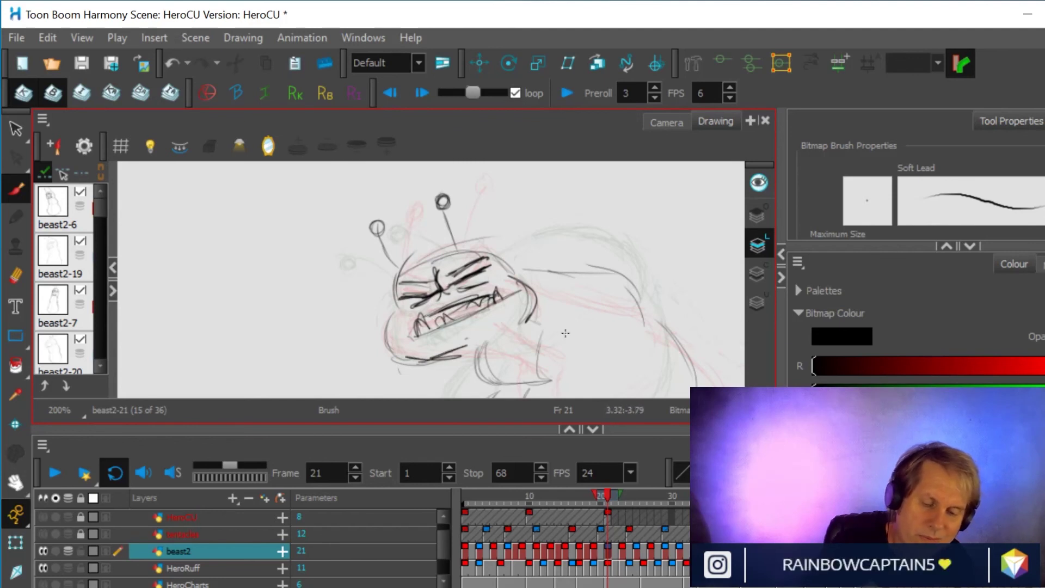
pyautogui.click(665, 122)
pyautogui.scroll(-2, 573, 251)
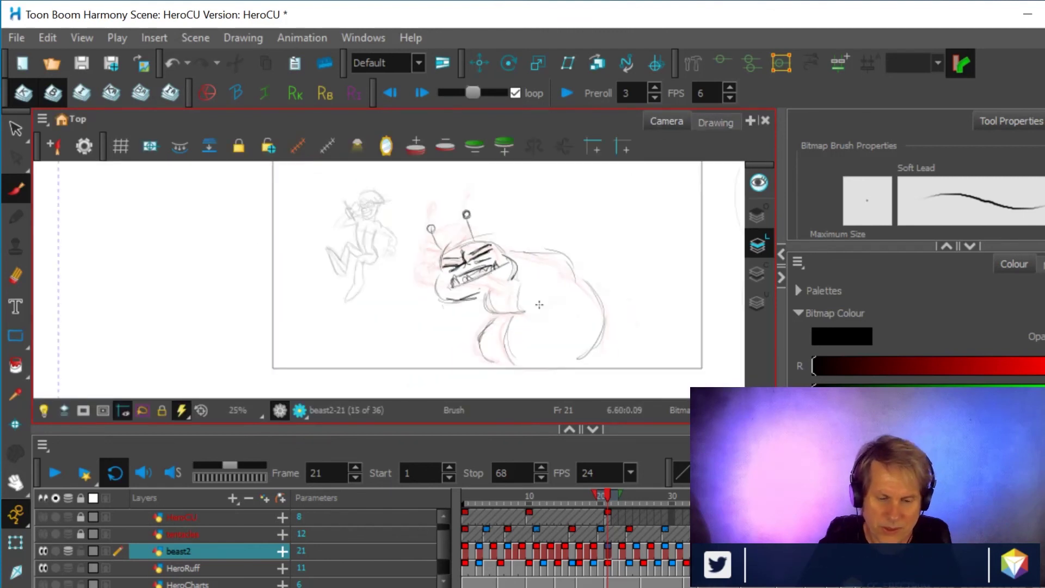
pyautogui.click(601, 497)
pyautogui.moveTo(601, 496)
pyautogui.mouseDown()
pyautogui.moveTo(624, 494)
pyautogui.moveTo(607, 495)
pyautogui.mouseUp()
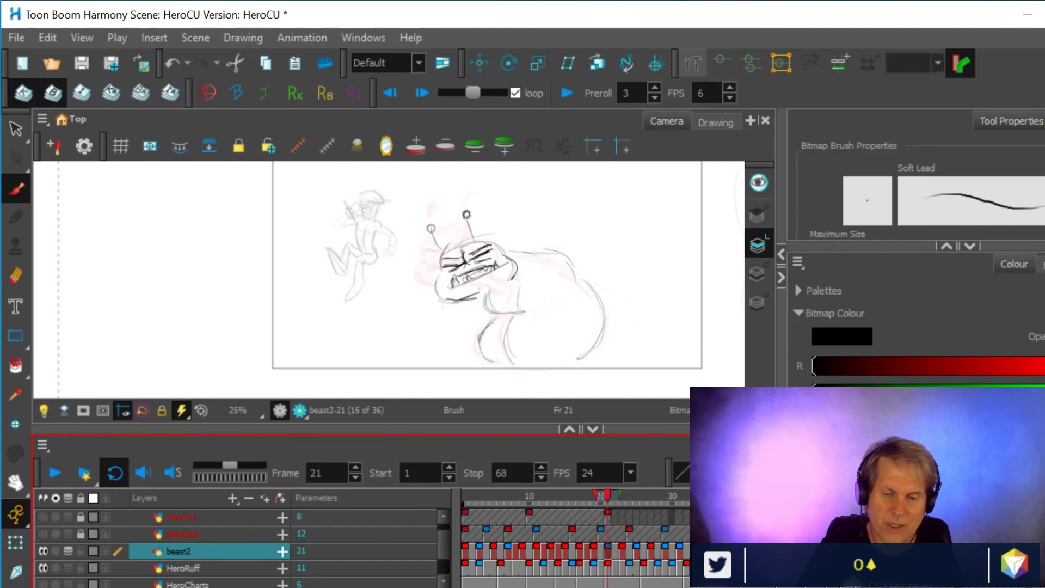
pyautogui.click(716, 123)
pyautogui.press('2')
pyautogui.press('1')
pyautogui.scroll(-2, 555, 341)
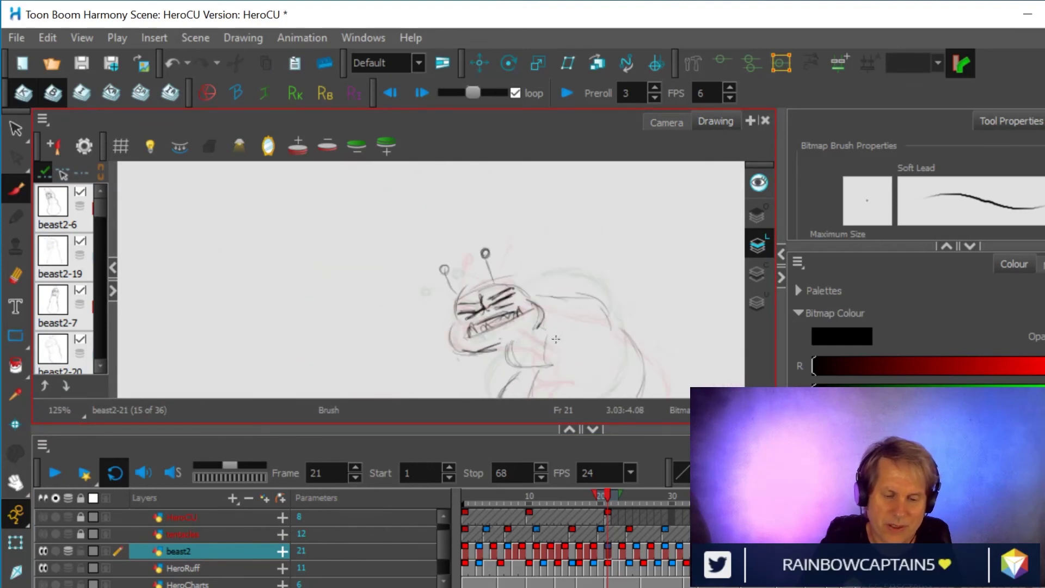
pyautogui.moveTo(619, 362)
pyautogui.mouseDown()
pyautogui.moveTo(546, 275)
pyautogui.moveTo(531, 240)
pyautogui.mouseUp()
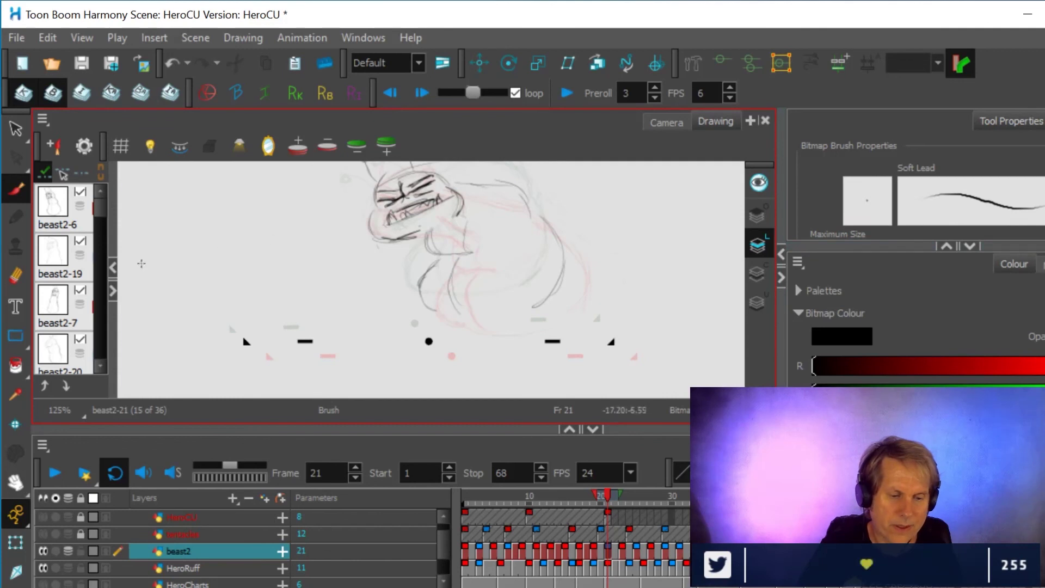
# - Shift beast2-21 up and right with Shift and Trace, checking it against neighbouring frames
pyautogui.click(64, 174)
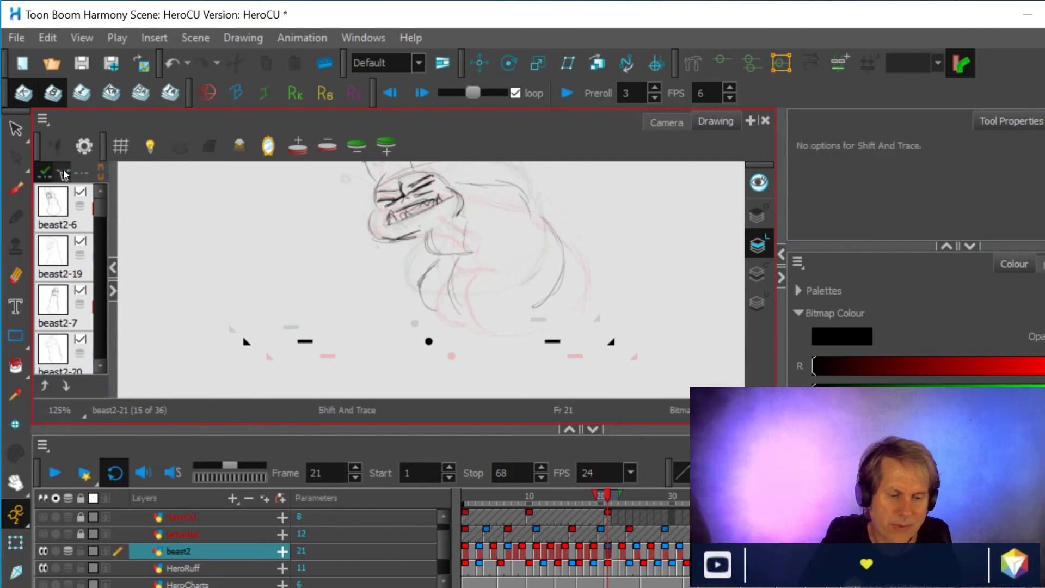
pyautogui.moveTo(556, 341)
pyautogui.mouseDown()
pyautogui.moveTo(564, 330)
pyautogui.moveTo(550, 333)
pyautogui.moveTo(612, 359)
pyautogui.moveTo(520, 381)
pyautogui.moveTo(465, 426)
pyautogui.moveTo(366, 406)
pyautogui.mouseUp()
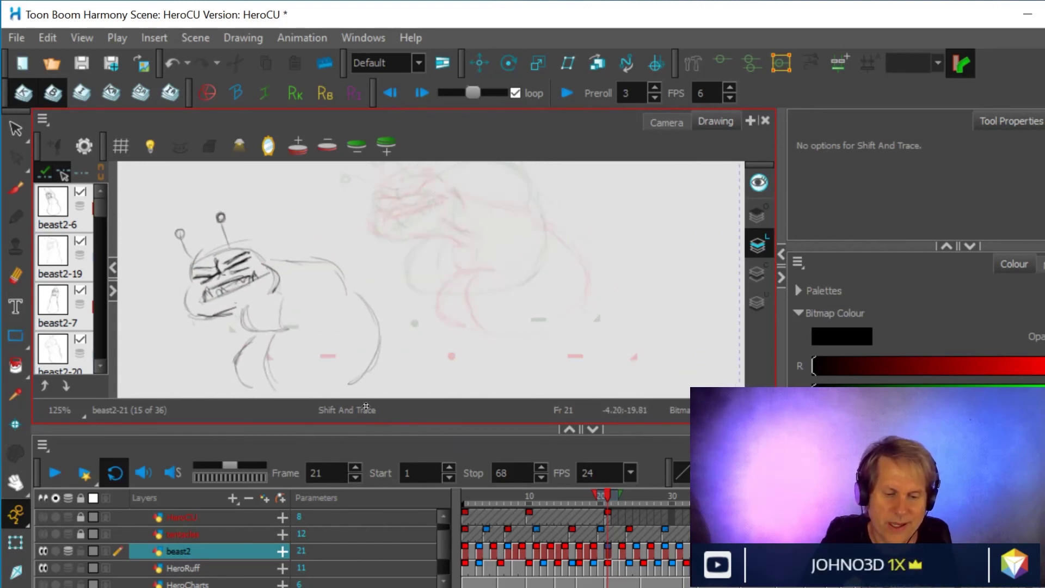
pyautogui.click(665, 120)
pyautogui.moveTo(605, 494)
pyautogui.mouseDown()
pyautogui.moveTo(618, 494)
pyautogui.moveTo(606, 500)
pyautogui.mouseUp()
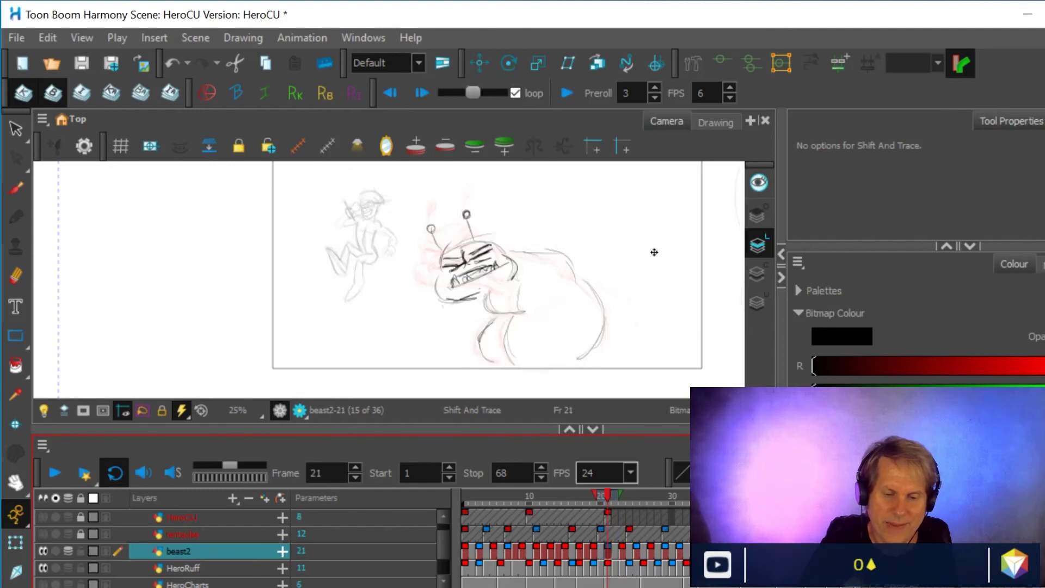
pyautogui.click(717, 124)
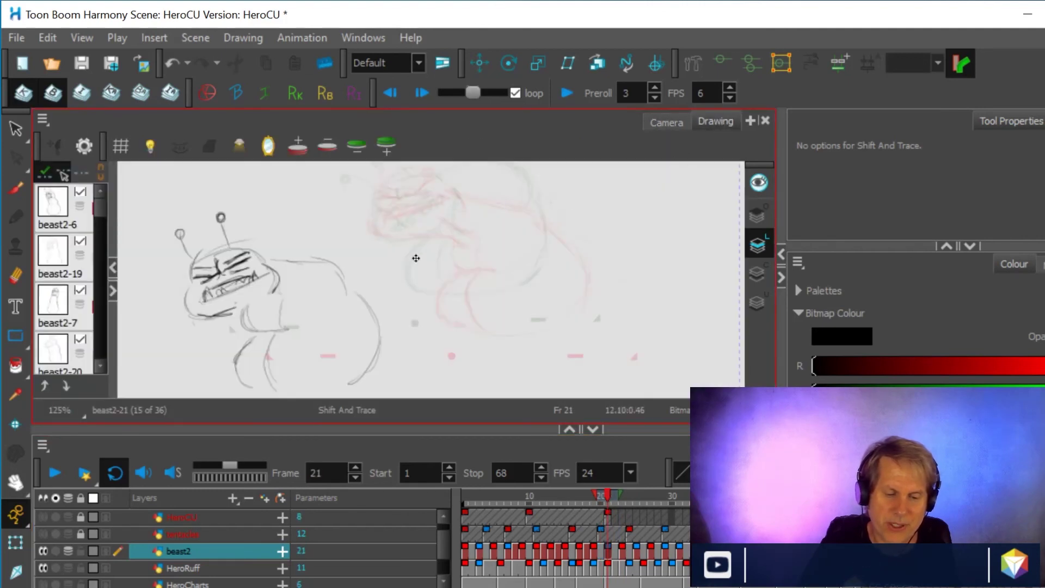
pyautogui.moveTo(329, 296); pyautogui.dragTo(510, 225)
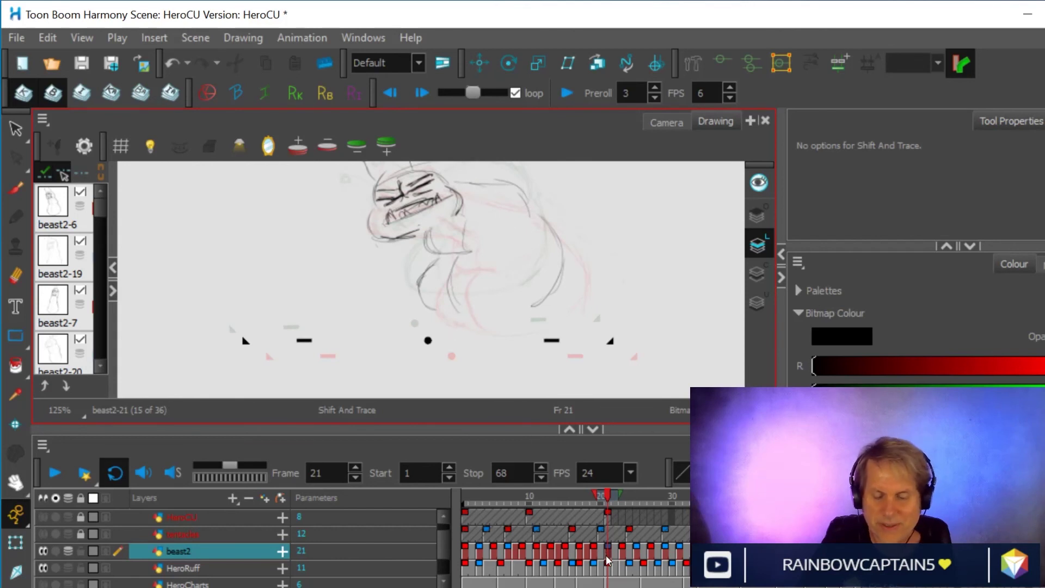
# - In the Camera view, zoom and pan to frame 21's whole shot with the beast centred
pyautogui.click(667, 122)
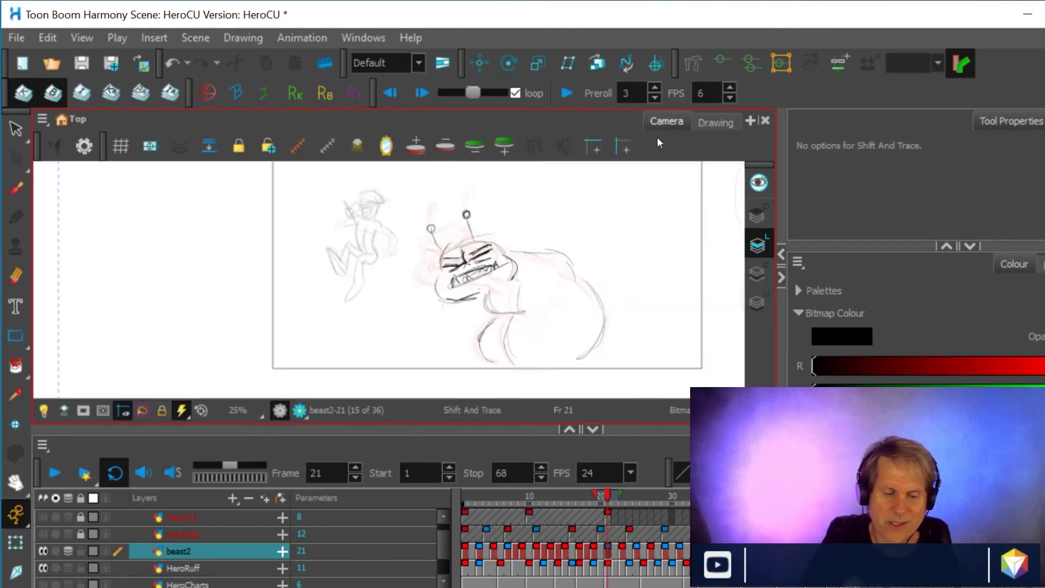
pyautogui.scroll(-1, 591, 257)
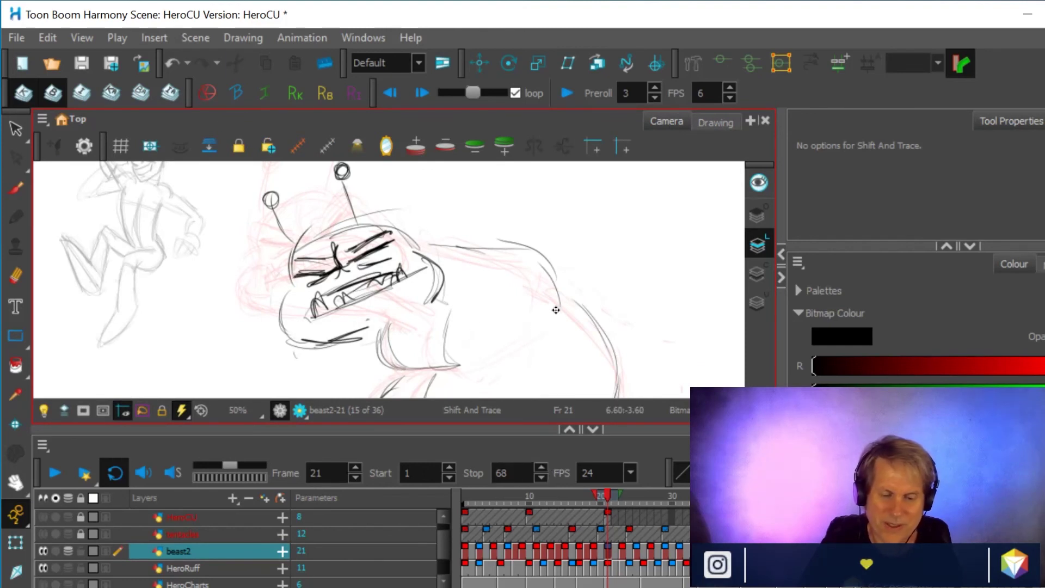
pyautogui.scroll(-1, 556, 310)
pyautogui.press('space')
pyautogui.moveTo(555, 309)
pyautogui.mouseDown()
pyautogui.moveTo(625, 254)
pyautogui.moveTo(491, 313)
pyautogui.mouseUp()
pyautogui.scroll(-2, 615, 259)
pyautogui.press('space')
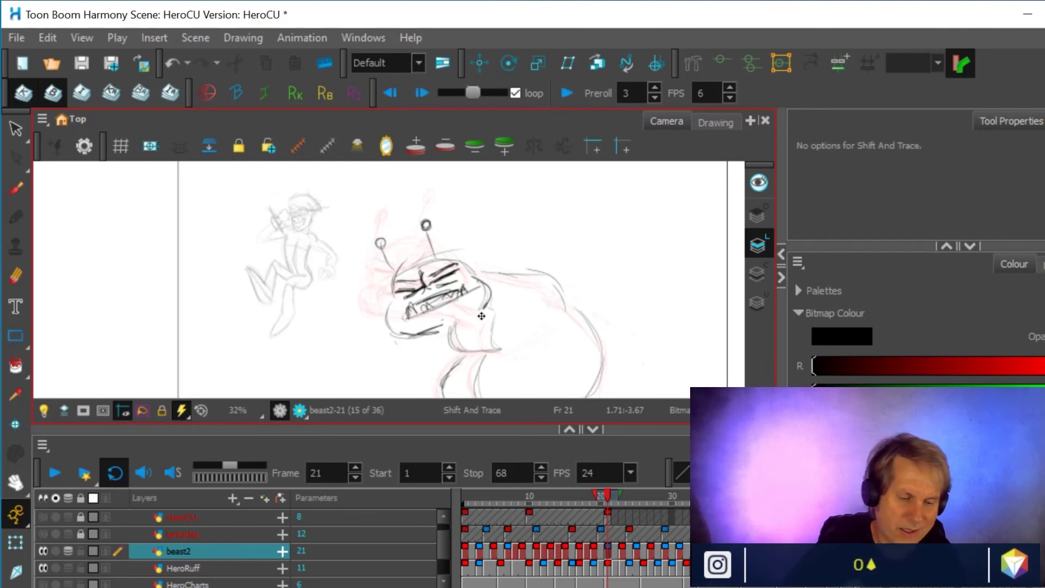
# - Thicken the lower-left jaw, extend the chin line, and darken the brow and left tooth line
pyautogui.click(16, 188)
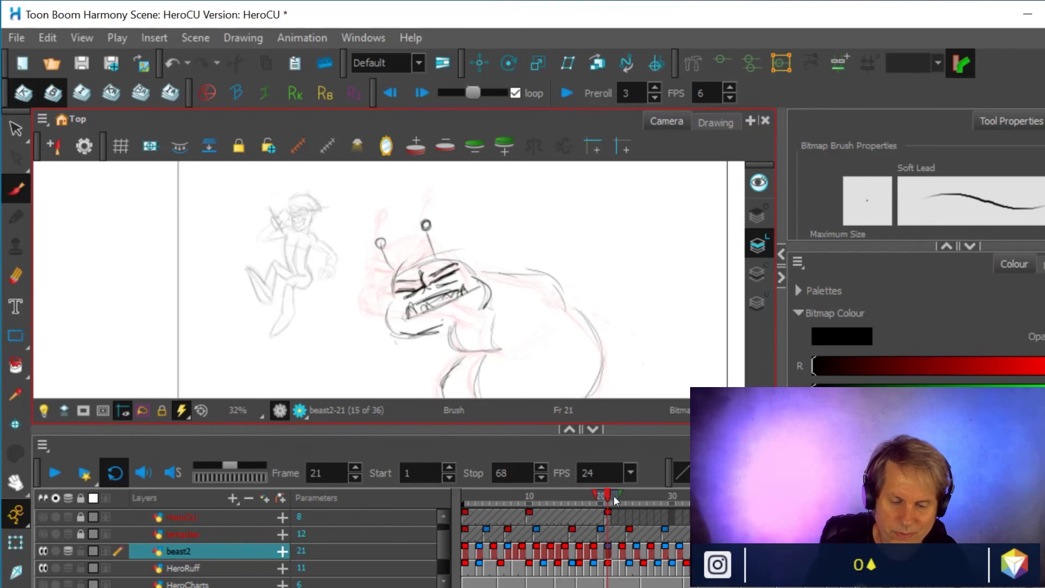
pyautogui.moveTo(606, 493)
pyautogui.mouseDown()
pyautogui.moveTo(621, 492)
pyautogui.moveTo(610, 495)
pyautogui.mouseUp()
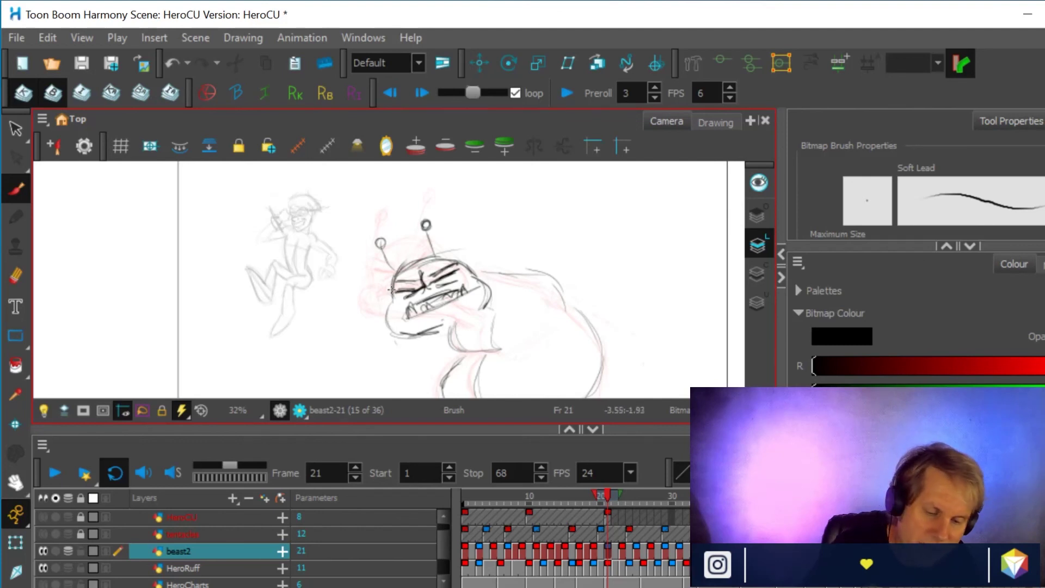
pyautogui.moveTo(386, 330)
pyautogui.mouseDown()
pyautogui.moveTo(409, 339)
pyautogui.moveTo(479, 322)
pyautogui.moveTo(440, 329)
pyautogui.mouseUp()
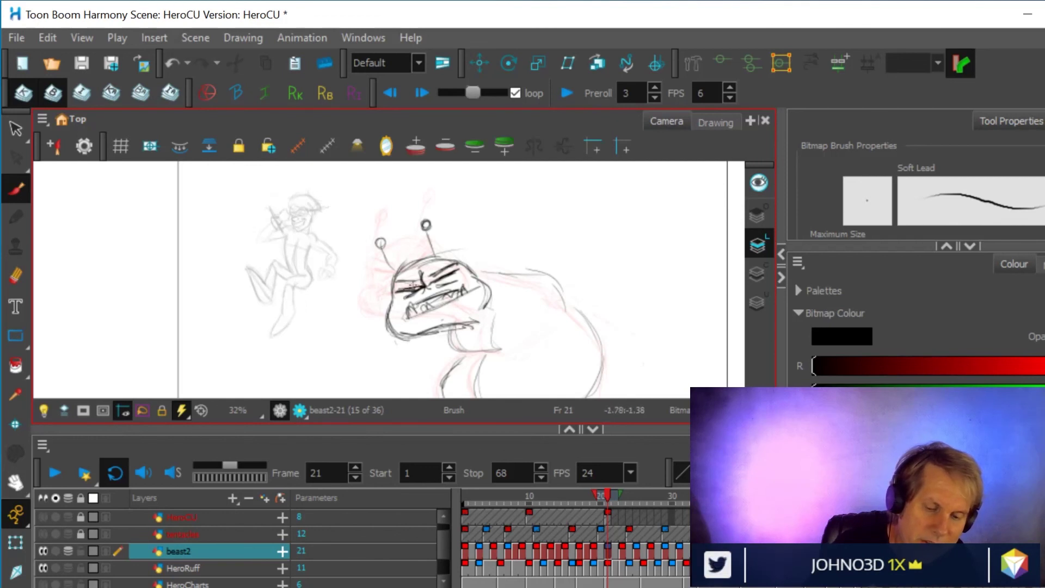
pyautogui.moveTo(459, 269); pyautogui.dragTo(441, 276)
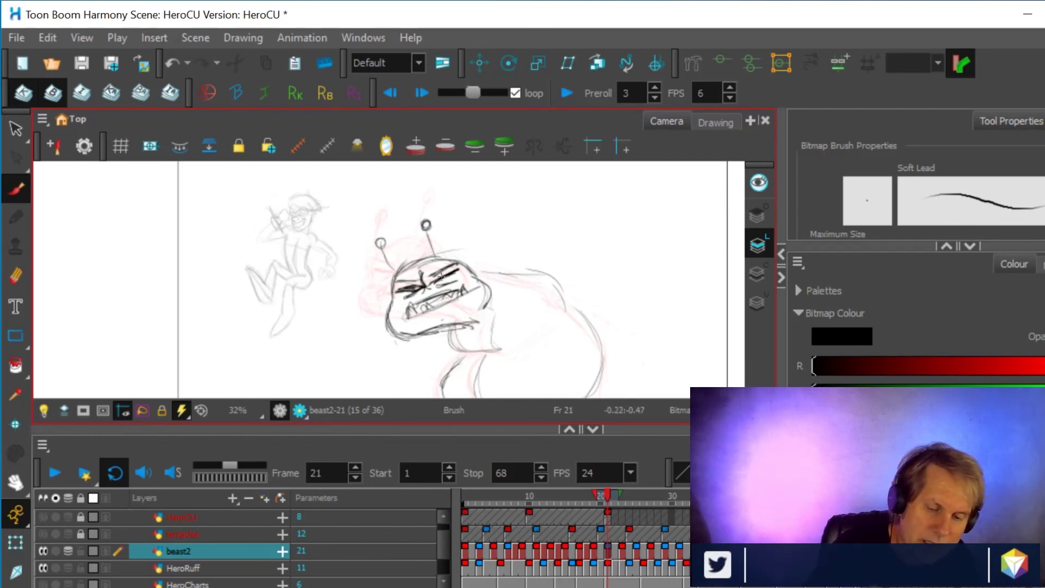
pyautogui.hotkey('alt', 'e')
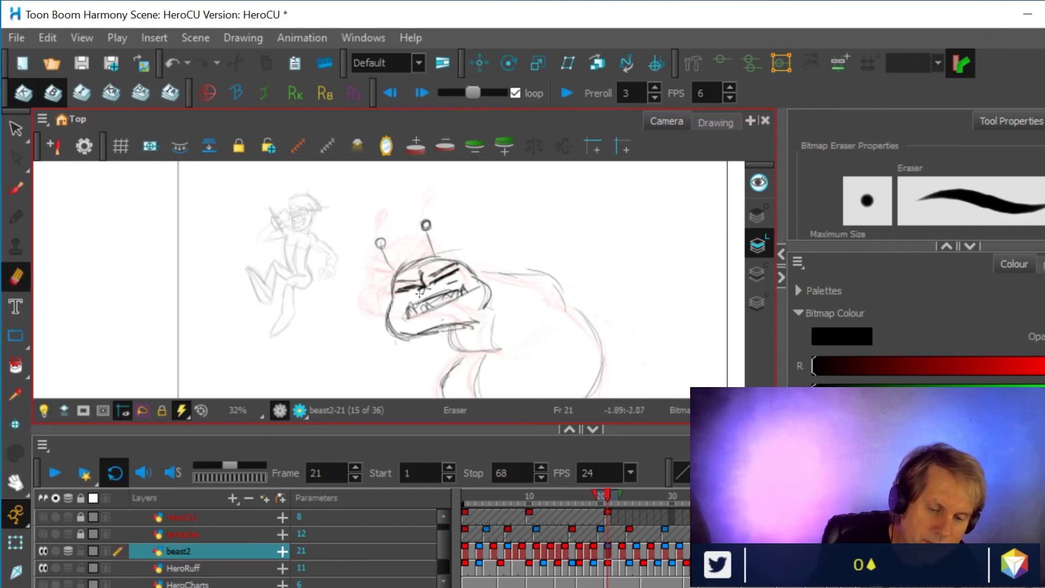
pyautogui.click(16, 188)
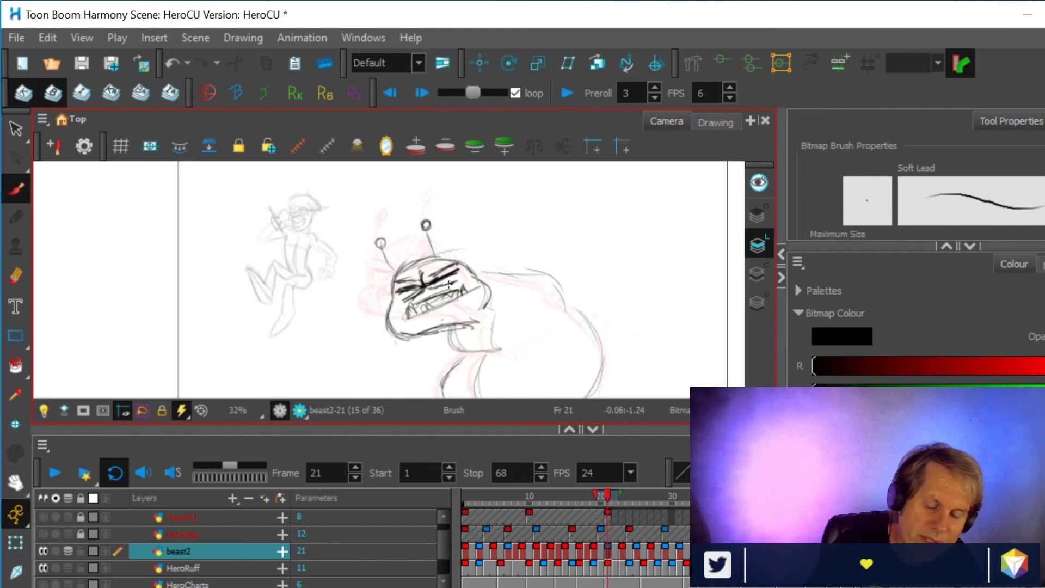
pyautogui.moveTo(407, 319); pyautogui.dragTo(408, 303)
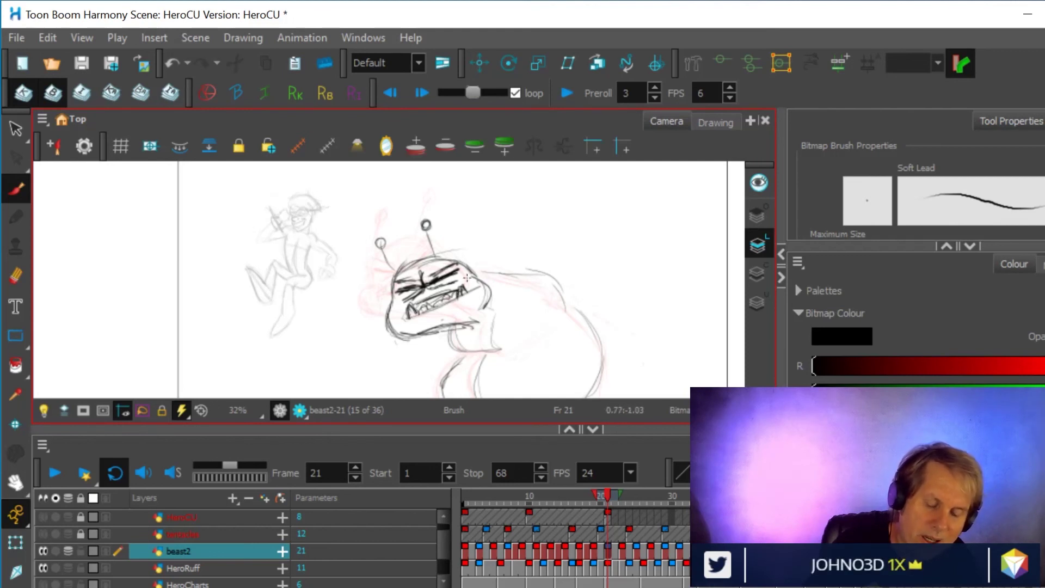
# - Redraw the top outline of the head, stroke around the lower-left tooth, and erase the right-side smudge
pyautogui.click(16, 276)
pyautogui.moveTo(418, 264); pyautogui.dragTo(460, 263)
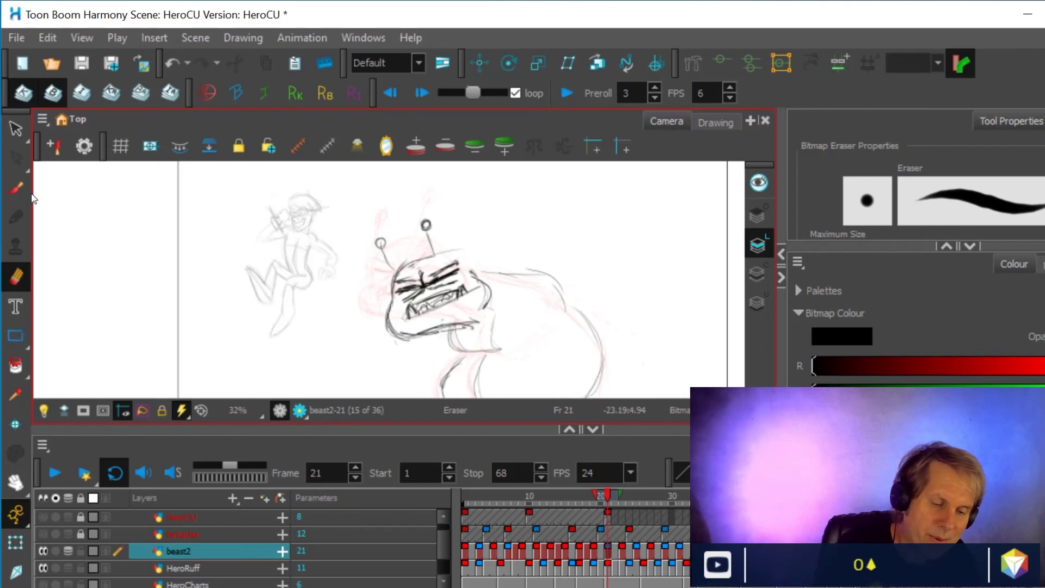
pyautogui.moveTo(428, 257)
pyautogui.mouseDown()
pyautogui.moveTo(469, 269)
pyautogui.moveTo(453, 252)
pyautogui.moveTo(398, 264)
pyautogui.mouseUp()
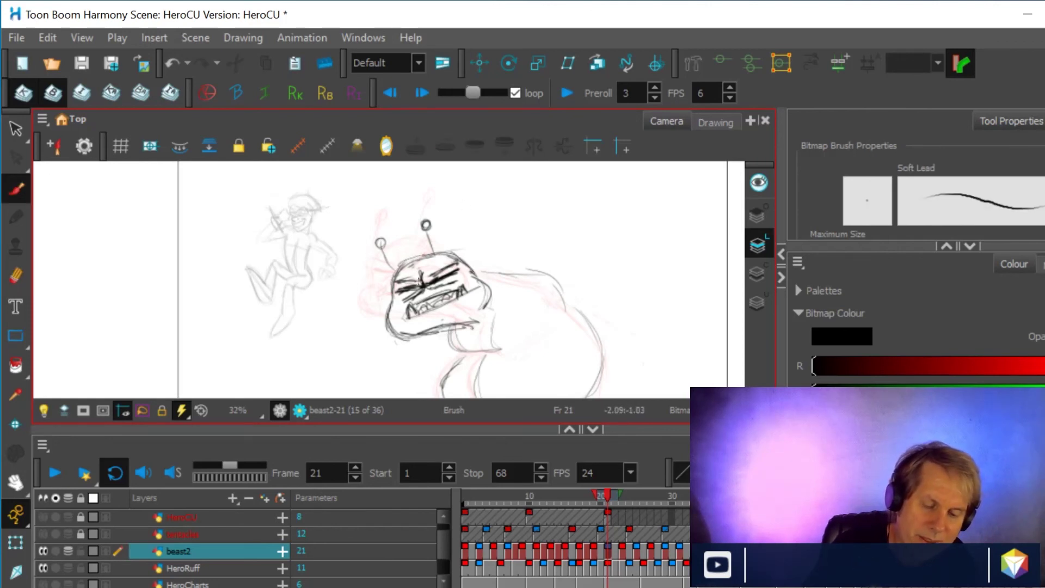
pyautogui.moveTo(409, 306); pyautogui.dragTo(403, 319)
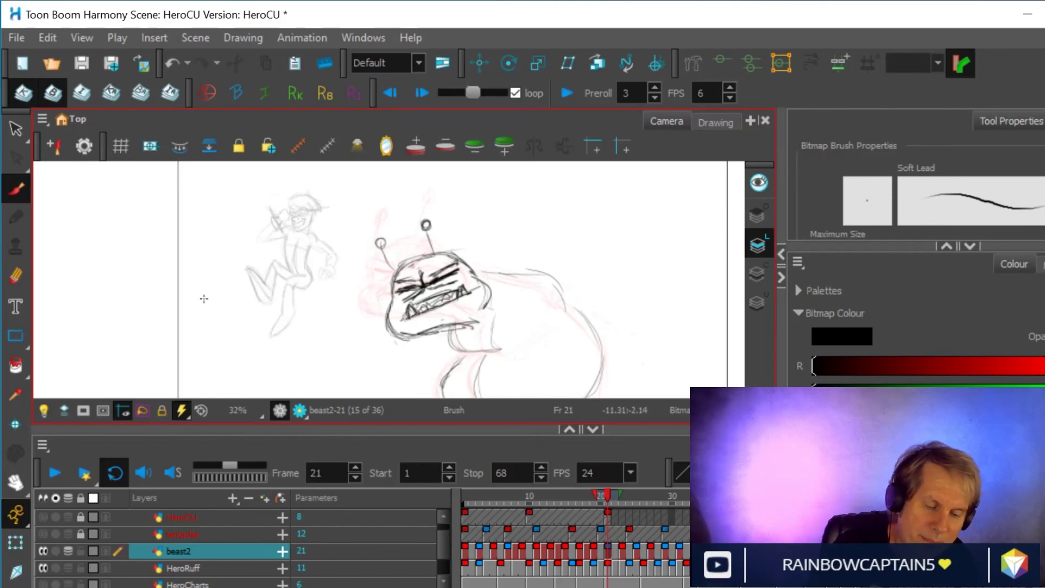
pyautogui.hotkey('alt', 'e')
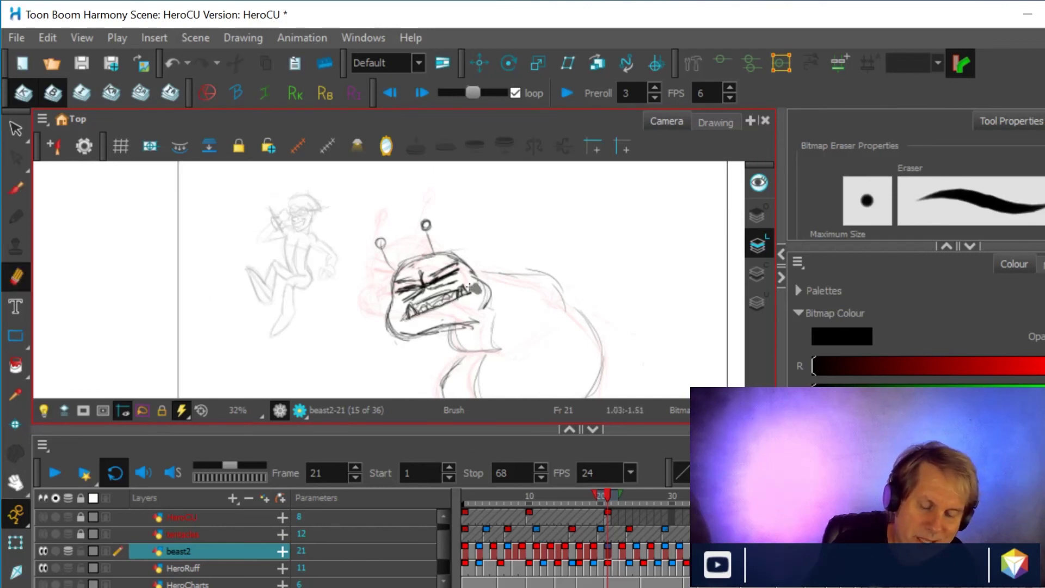
pyautogui.moveTo(483, 293); pyautogui.dragTo(462, 339)
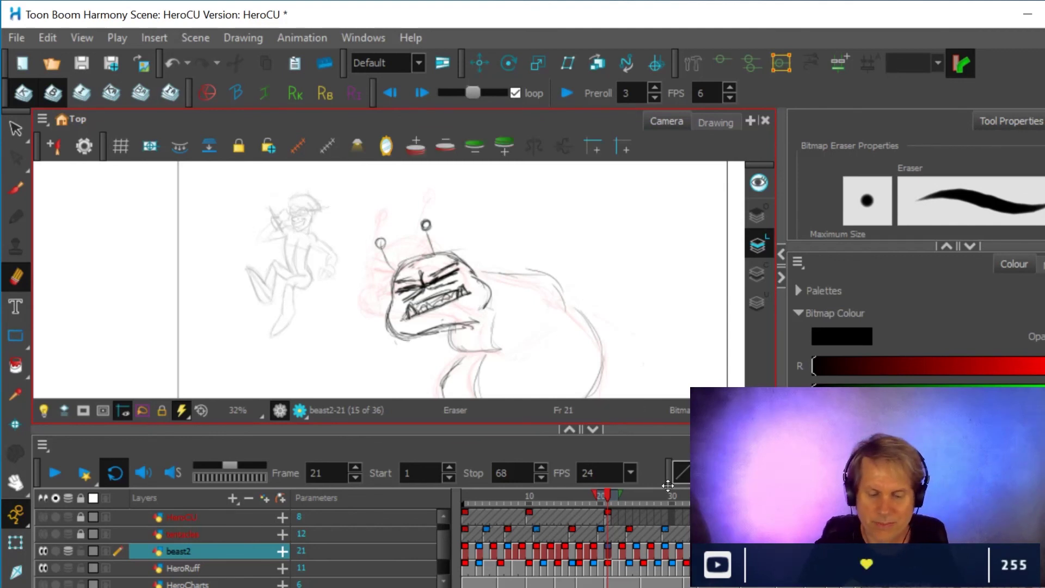
pyautogui.moveTo(608, 494); pyautogui.dragTo(614, 501)
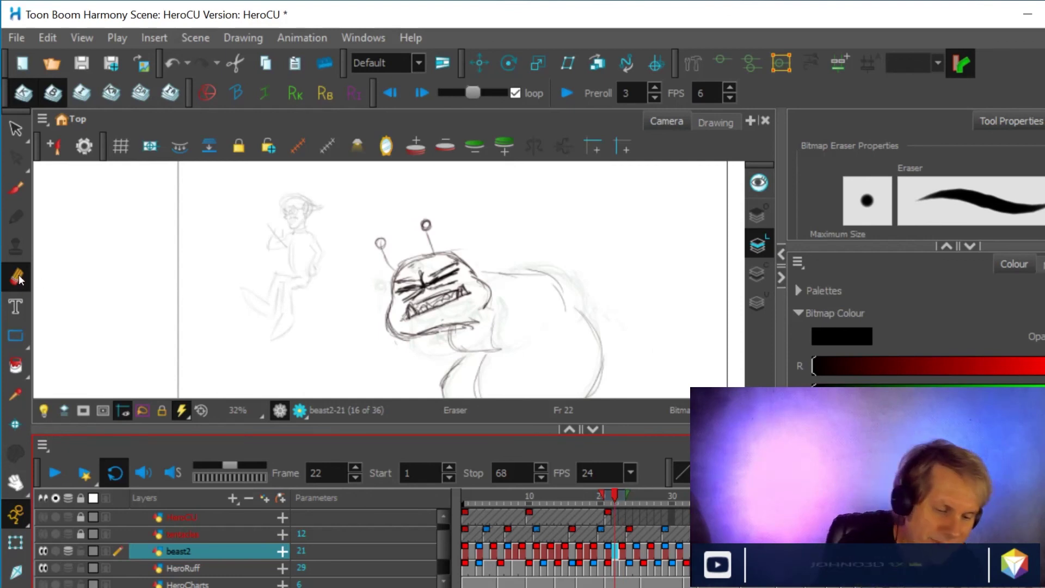
# - Erase the old eye lines and redraw the eyes and mouth in dark strokes on a rotated canvas
pyautogui.moveTo(441, 278); pyautogui.dragTo(437, 271)
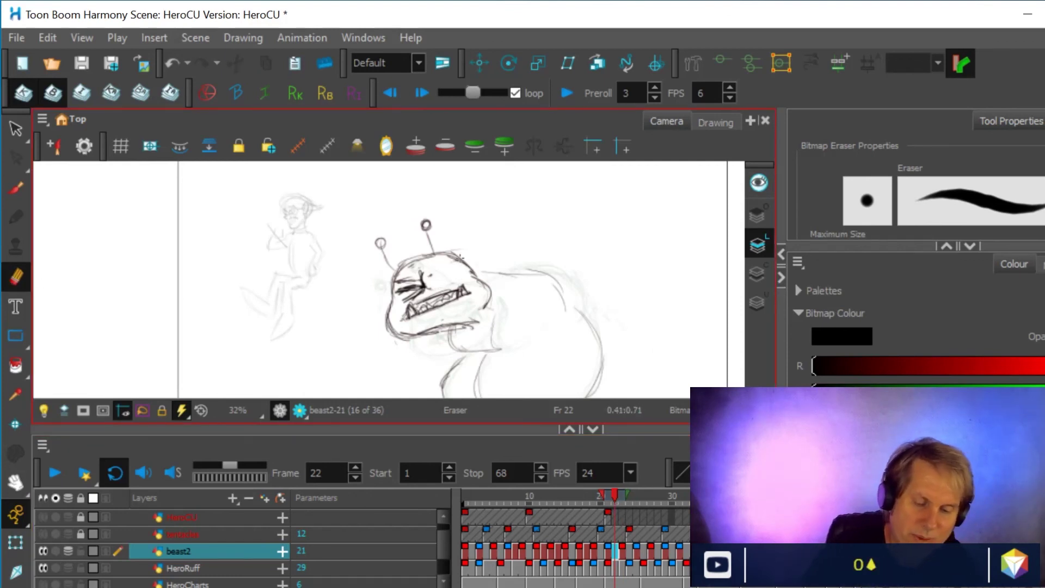
pyautogui.hotkey('ctrl', 'alt')
pyautogui.moveTo(527, 291)
pyautogui.mouseDown()
pyautogui.moveTo(421, 359)
pyautogui.moveTo(377, 352)
pyautogui.mouseUp()
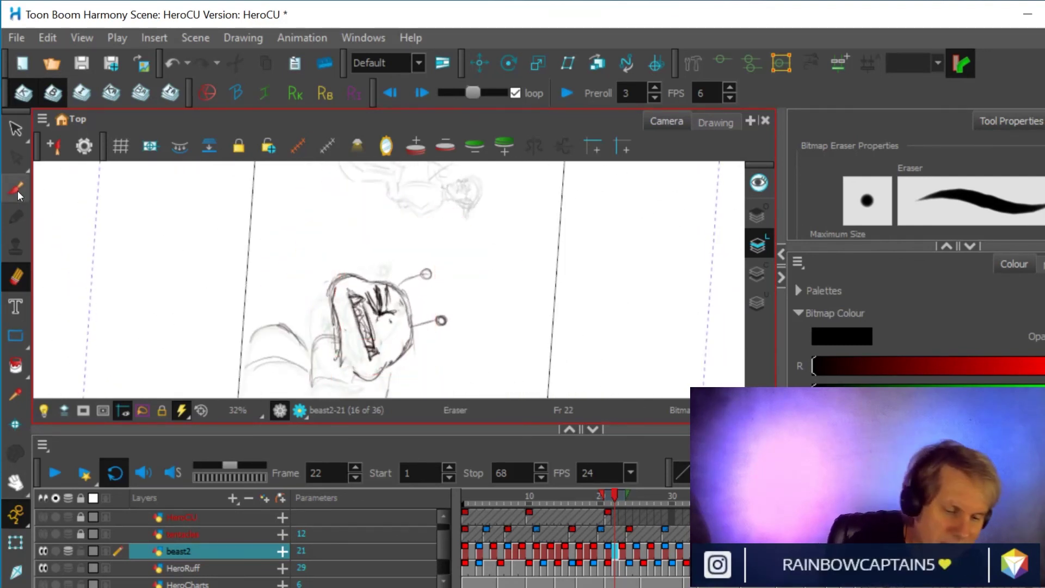
pyautogui.hotkey('alt', 'b')
pyautogui.moveTo(383, 343)
pyautogui.mouseDown()
pyautogui.moveTo(379, 313)
pyautogui.moveTo(392, 319)
pyautogui.moveTo(382, 316)
pyautogui.moveTo(386, 346)
pyautogui.moveTo(380, 314)
pyautogui.moveTo(402, 330)
pyautogui.mouseUp()
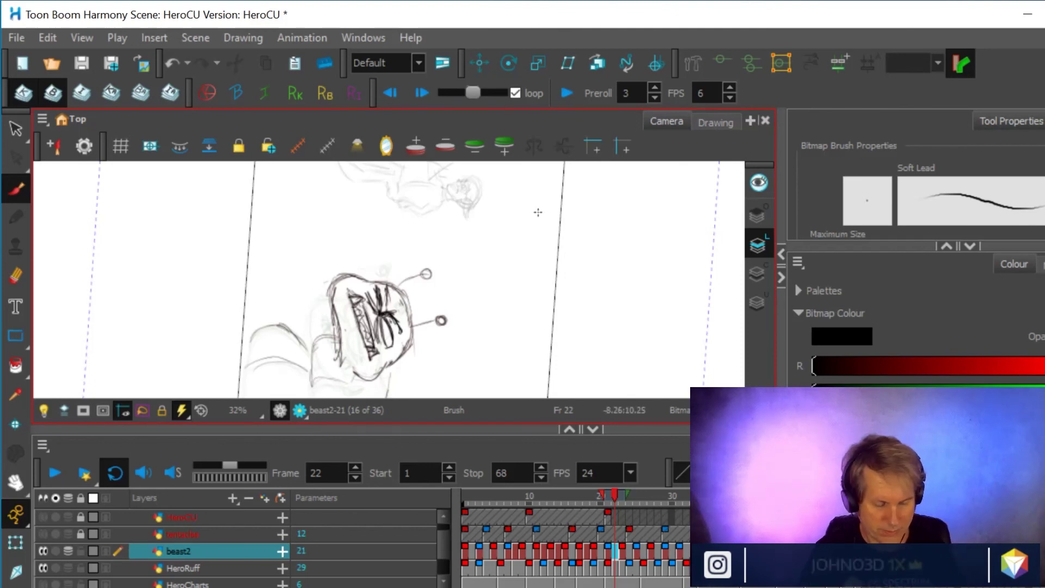
pyautogui.hotkey('shift', 'x')
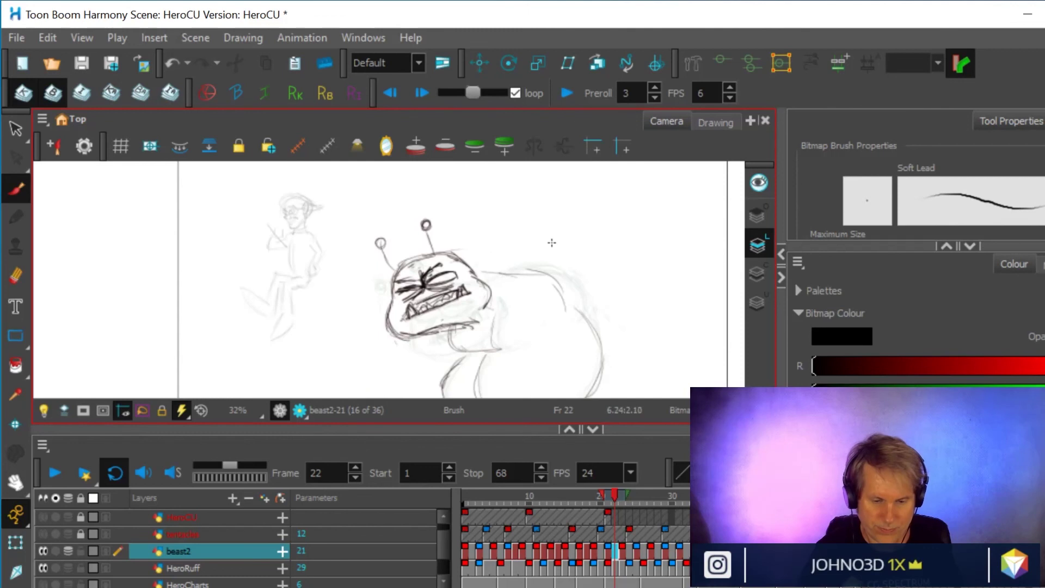
pyautogui.click(611, 495)
pyautogui.moveTo(607, 496)
pyautogui.mouseDown()
pyautogui.moveTo(623, 498)
pyautogui.moveTo(602, 499)
pyautogui.moveTo(613, 500)
pyautogui.mouseUp()
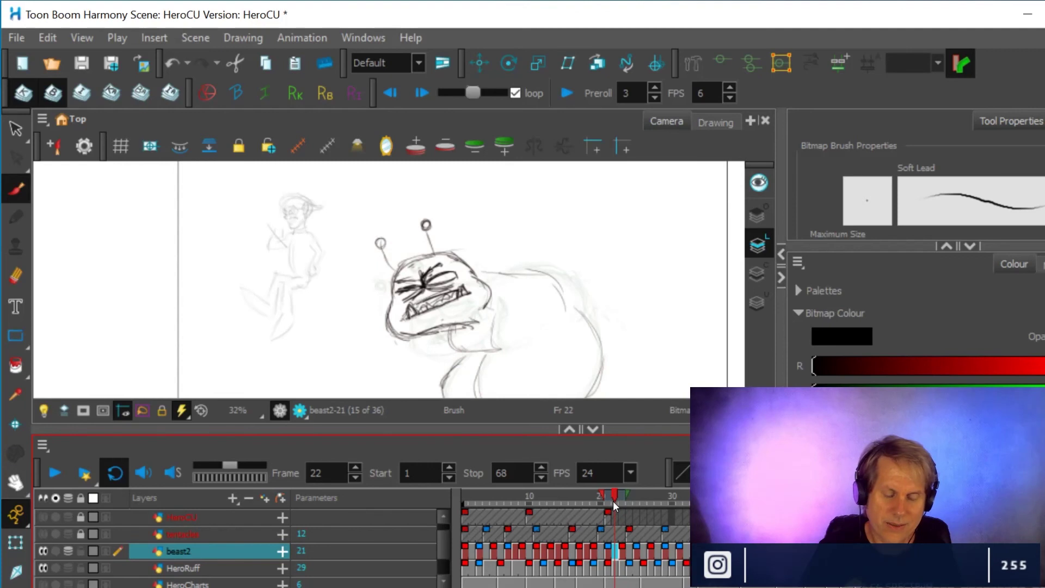
# - Zoom in and rework the left eye with a thick outline and a thin stroke across it
pyautogui.scroll(1, 552, 245)
pyautogui.scroll(2, 553, 245)
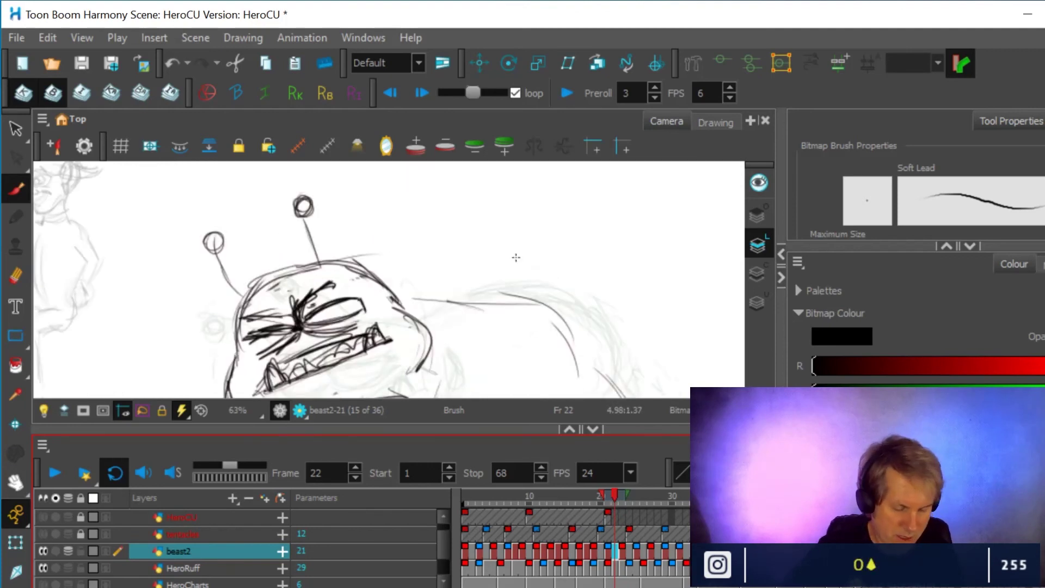
pyautogui.click(16, 277)
pyautogui.moveTo(280, 328)
pyautogui.mouseDown()
pyautogui.moveTo(261, 337)
pyautogui.moveTo(283, 326)
pyautogui.moveTo(266, 337)
pyautogui.moveTo(274, 315)
pyautogui.moveTo(253, 337)
pyautogui.moveTo(278, 327)
pyautogui.moveTo(283, 334)
pyautogui.mouseUp()
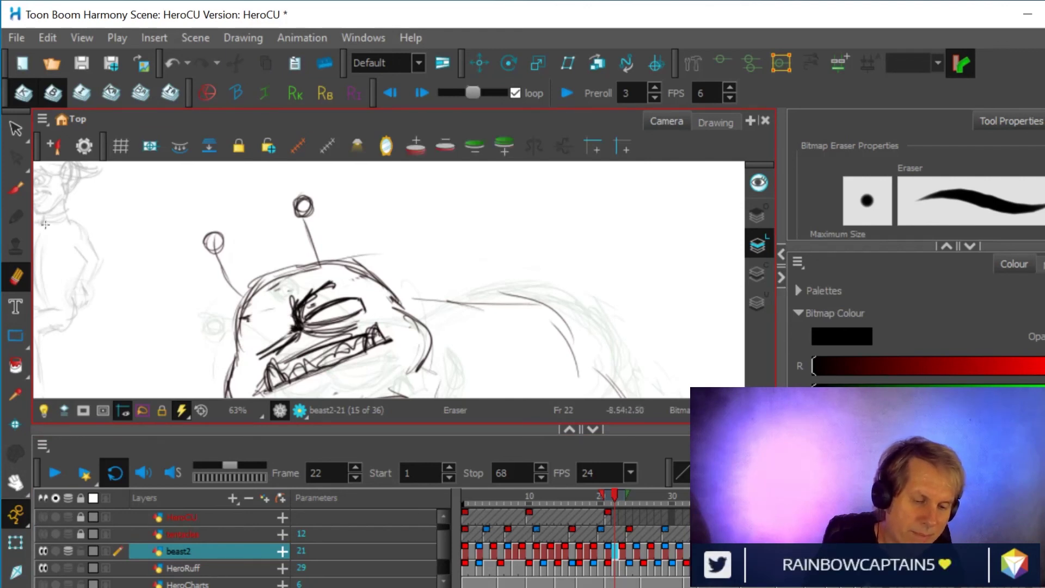
pyautogui.hotkey('alt', 'b')
pyautogui.moveTo(252, 340); pyautogui.dragTo(247, 341)
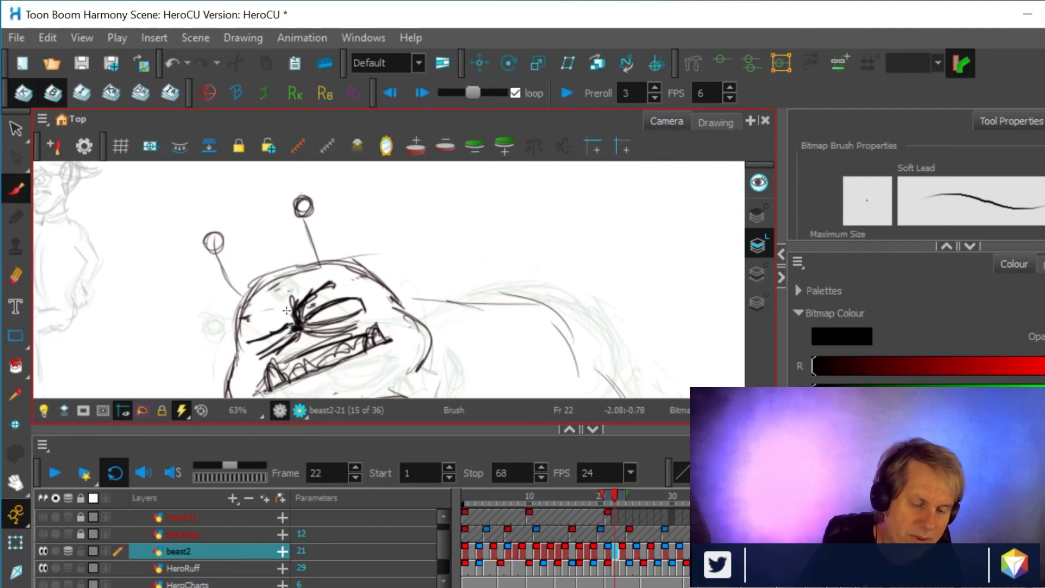
pyautogui.moveTo(284, 311)
pyautogui.mouseDown()
pyautogui.moveTo(261, 313)
pyautogui.moveTo(276, 311)
pyautogui.moveTo(243, 333)
pyautogui.moveTo(245, 318)
pyautogui.moveTo(250, 341)
pyautogui.moveTo(244, 320)
pyautogui.moveTo(275, 289)
pyautogui.moveTo(291, 304)
pyautogui.moveTo(268, 293)
pyautogui.moveTo(244, 310)
pyautogui.moveTo(259, 339)
pyautogui.moveTo(303, 322)
pyautogui.mouseUp()
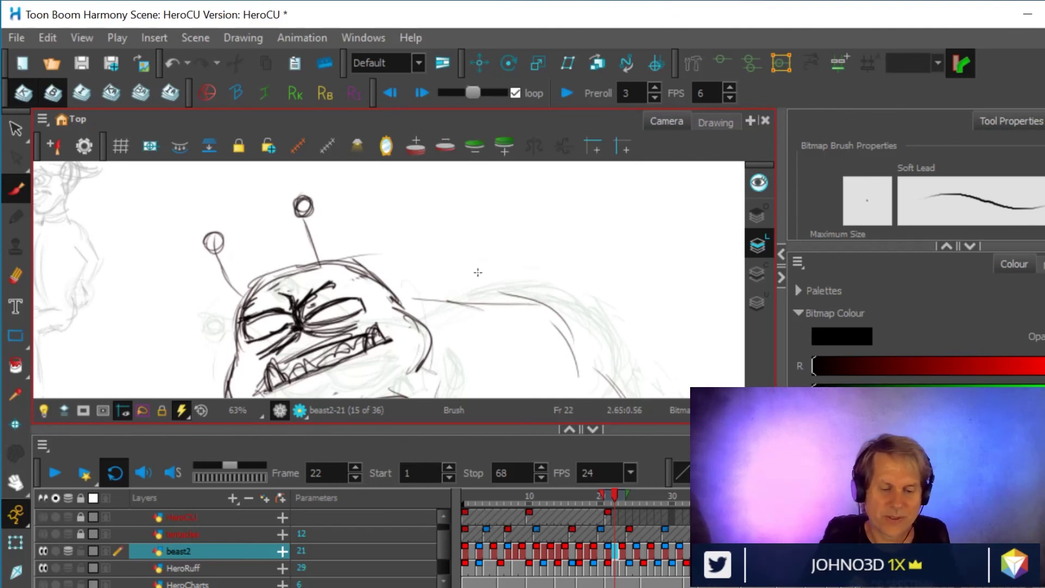
# - On a tilted canvas, replace the face scribbles with new dark brow strokes, then compare frames 20–23
pyautogui.scroll(-3, 531, 291)
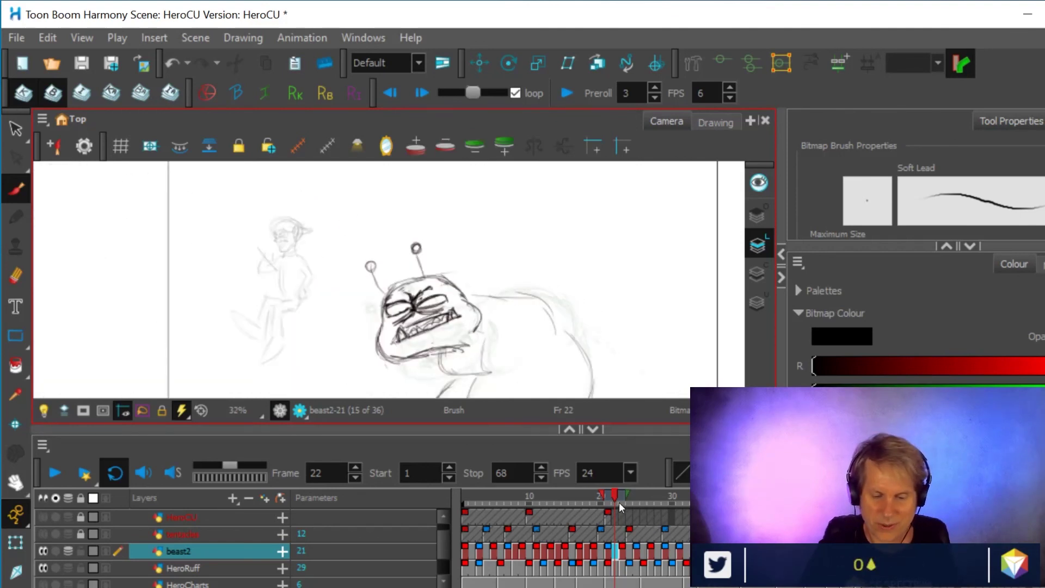
pyautogui.moveTo(616, 494)
pyautogui.mouseDown()
pyautogui.moveTo(604, 496)
pyautogui.moveTo(622, 502)
pyautogui.moveTo(599, 511)
pyautogui.moveTo(621, 511)
pyautogui.moveTo(612, 515)
pyautogui.mouseUp()
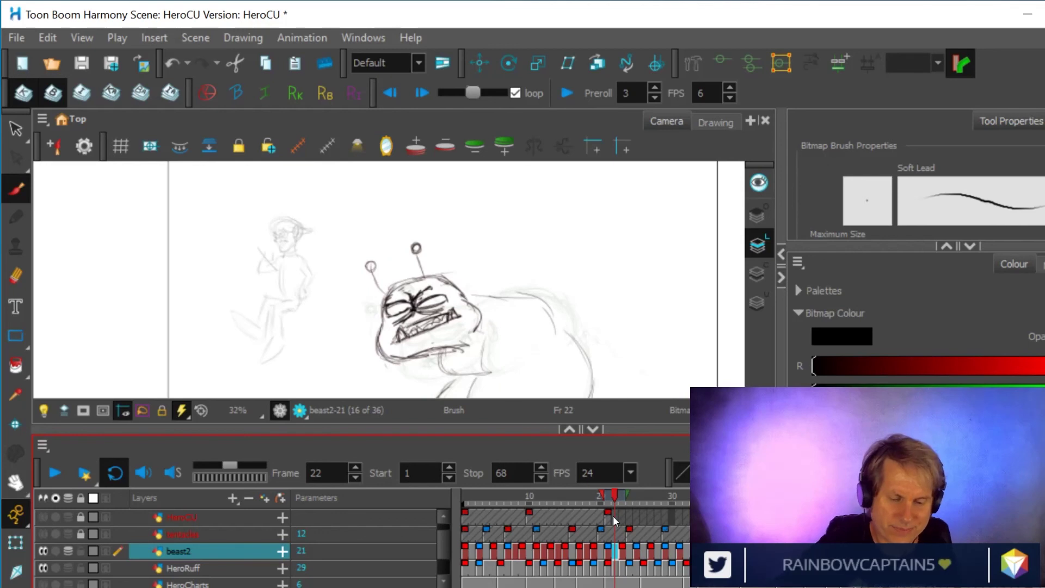
pyautogui.hotkey('ctrl', 'alt')
pyautogui.moveTo(592, 265); pyautogui.dragTo(560, 170)
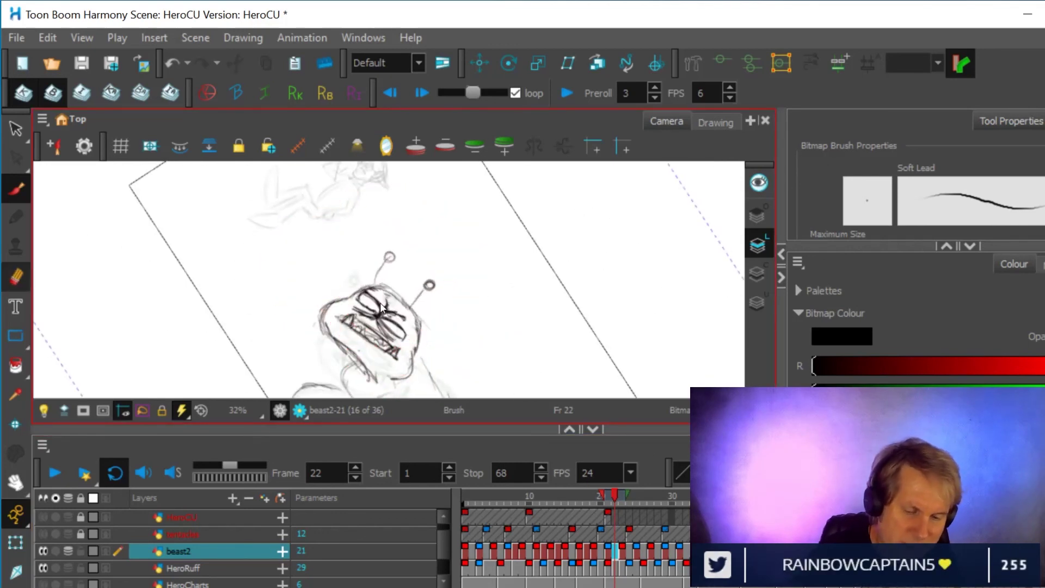
pyautogui.hotkey('alt', 'e')
pyautogui.moveTo(379, 303)
pyautogui.mouseDown()
pyautogui.moveTo(405, 328)
pyautogui.moveTo(378, 314)
pyautogui.mouseUp()
pyautogui.click(16, 193)
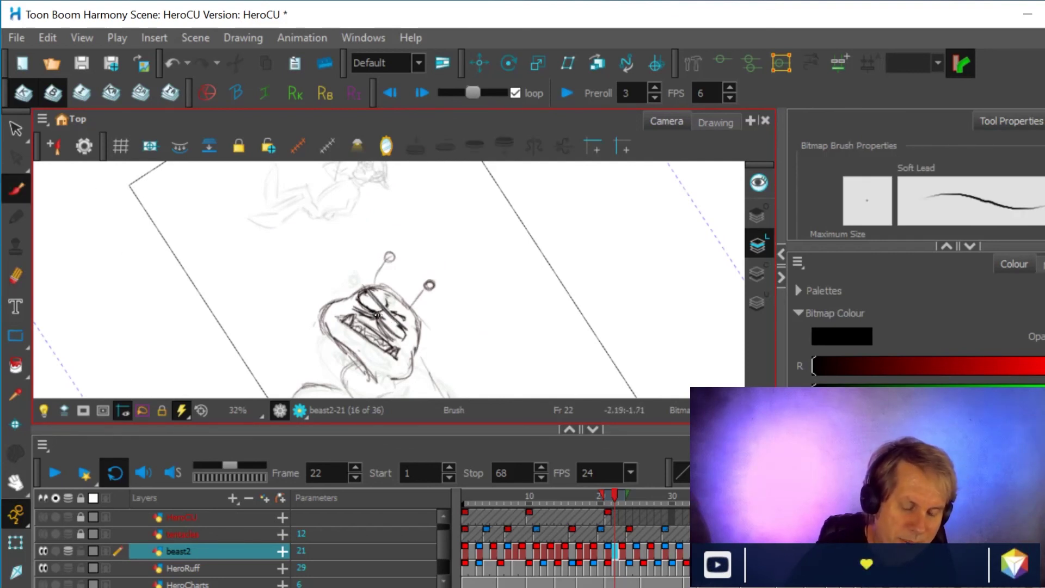
pyautogui.moveTo(384, 302); pyautogui.dragTo(387, 309)
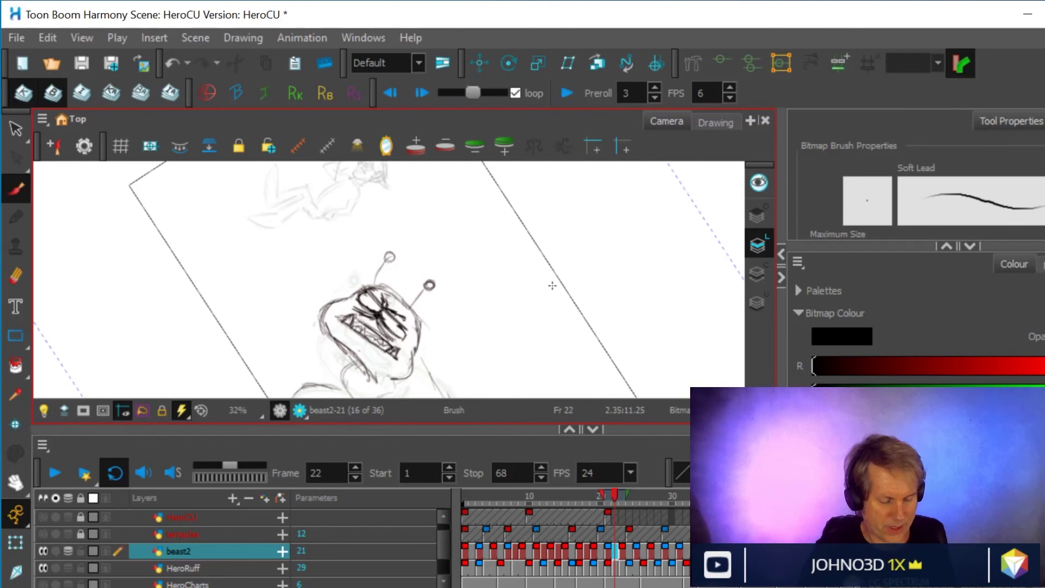
pyautogui.hotkey('shift', 'x')
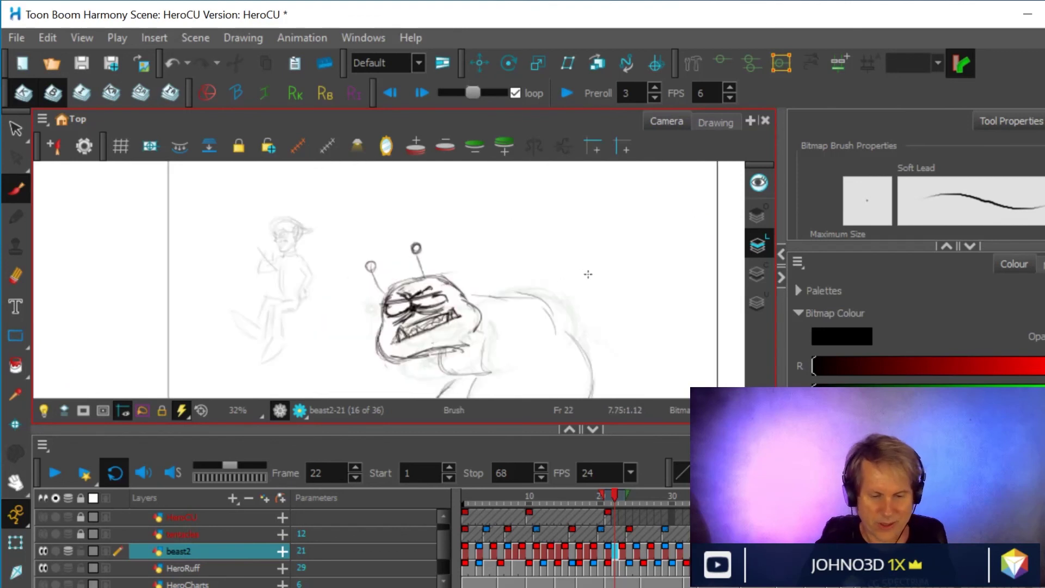
pyautogui.click(609, 496)
pyautogui.moveTo(609, 498)
pyautogui.mouseDown()
pyautogui.moveTo(644, 495)
pyautogui.moveTo(632, 503)
pyautogui.moveTo(652, 501)
pyautogui.moveTo(625, 508)
pyautogui.moveTo(654, 507)
pyautogui.moveTo(644, 511)
pyautogui.mouseUp()
# - Review frames 23–27 with the flip and playback controls, ending on the beast2 cell at frame 26
pyautogui.scroll(-2, 572, 264)
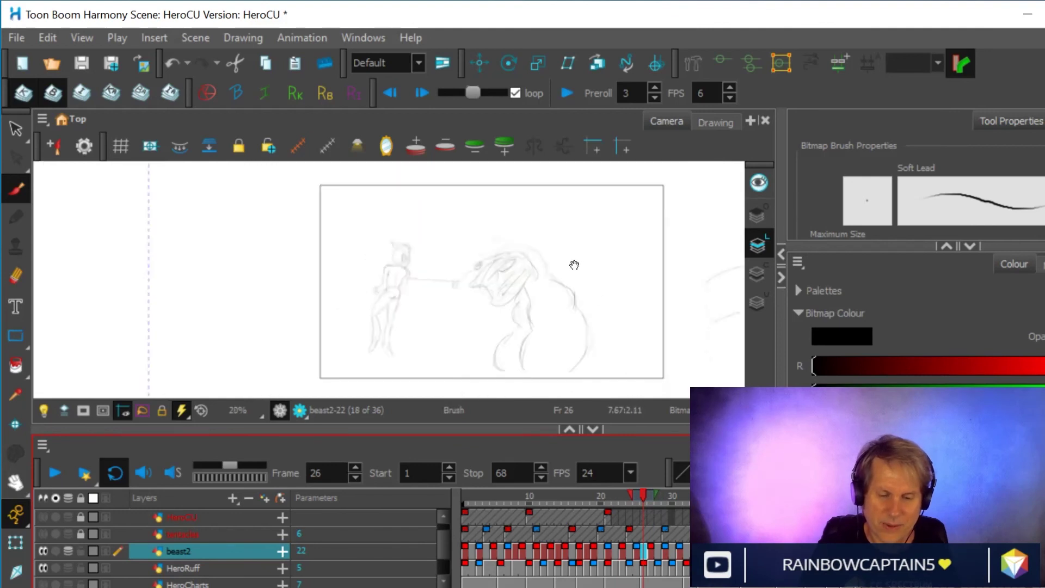
pyautogui.scroll(2, 574, 265)
pyautogui.moveTo(574, 265); pyautogui.dragTo(545, 242)
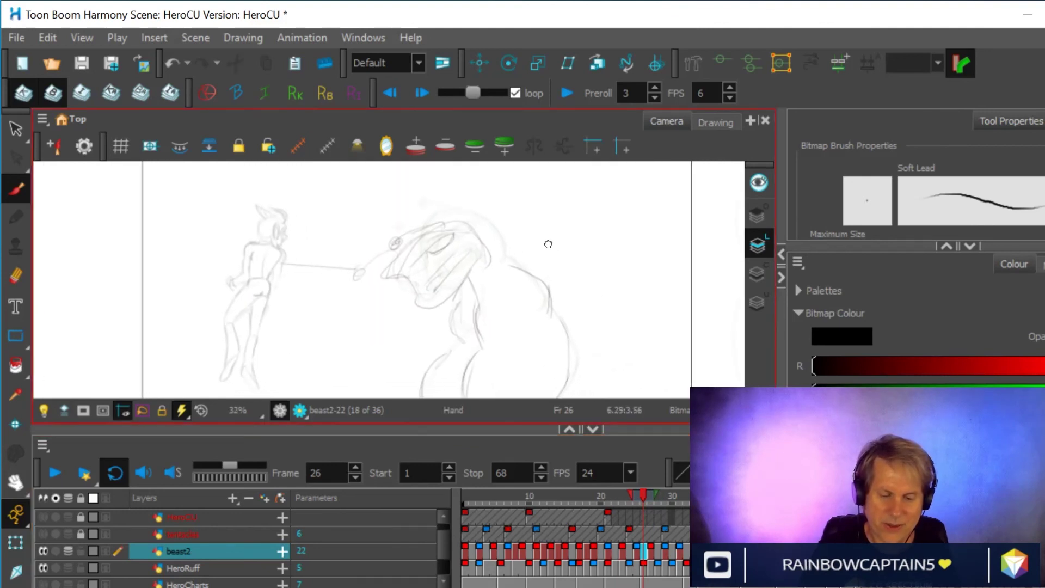
pyautogui.click(637, 495)
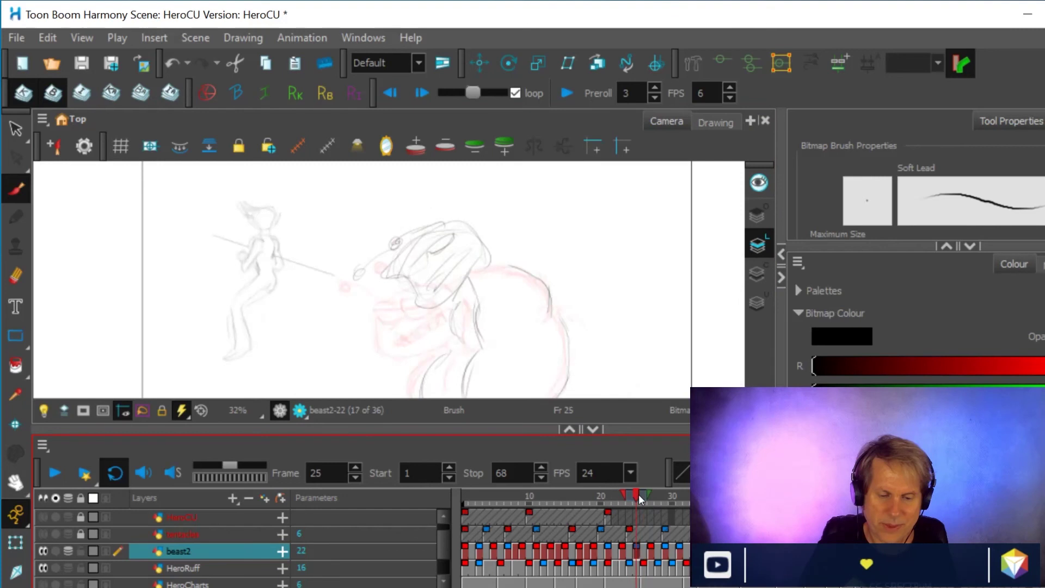
pyautogui.moveTo(638, 494)
pyautogui.mouseDown()
pyautogui.moveTo(651, 494)
pyautogui.moveTo(631, 498)
pyautogui.mouseUp()
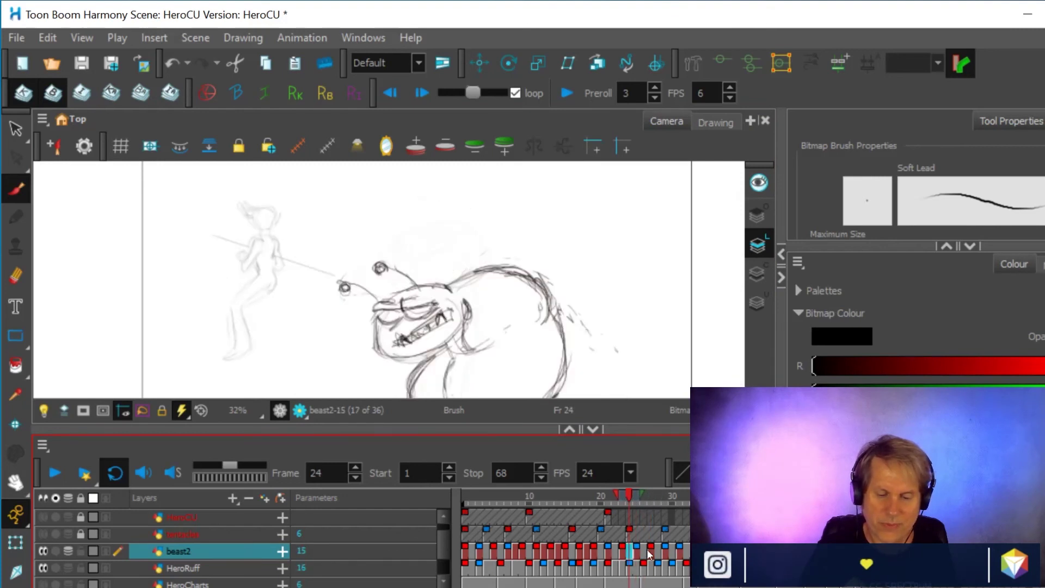
pyautogui.click(620, 551)
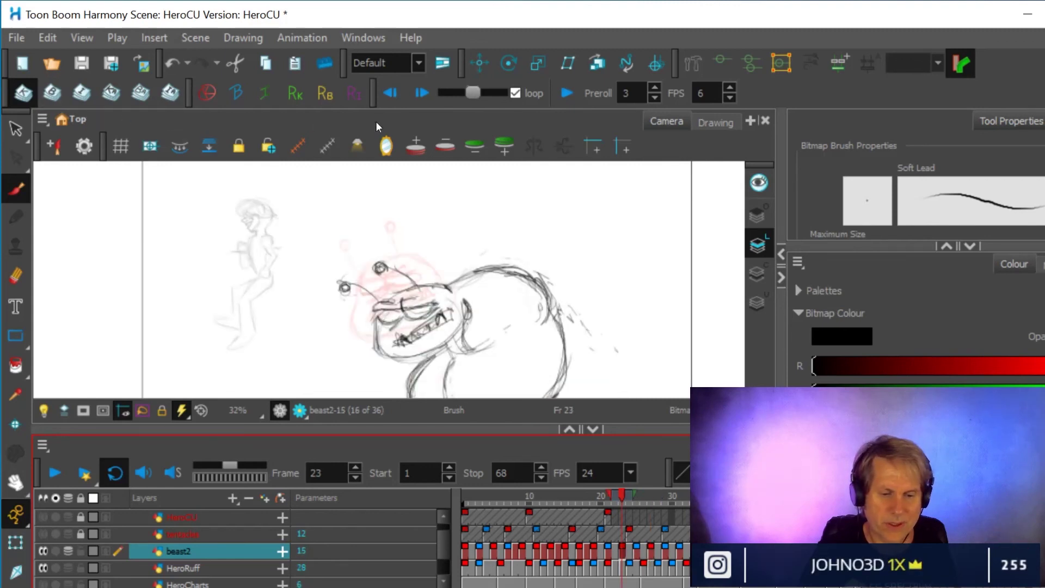
pyautogui.click(418, 93)
pyautogui.click(418, 90)
pyautogui.click(403, 87)
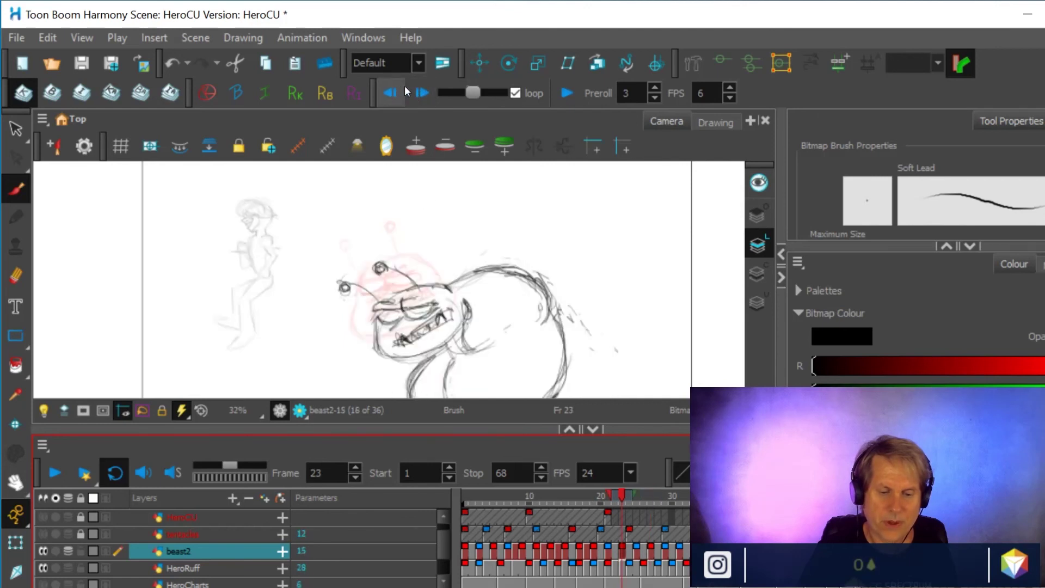
pyautogui.click(422, 92)
pyautogui.click(384, 93)
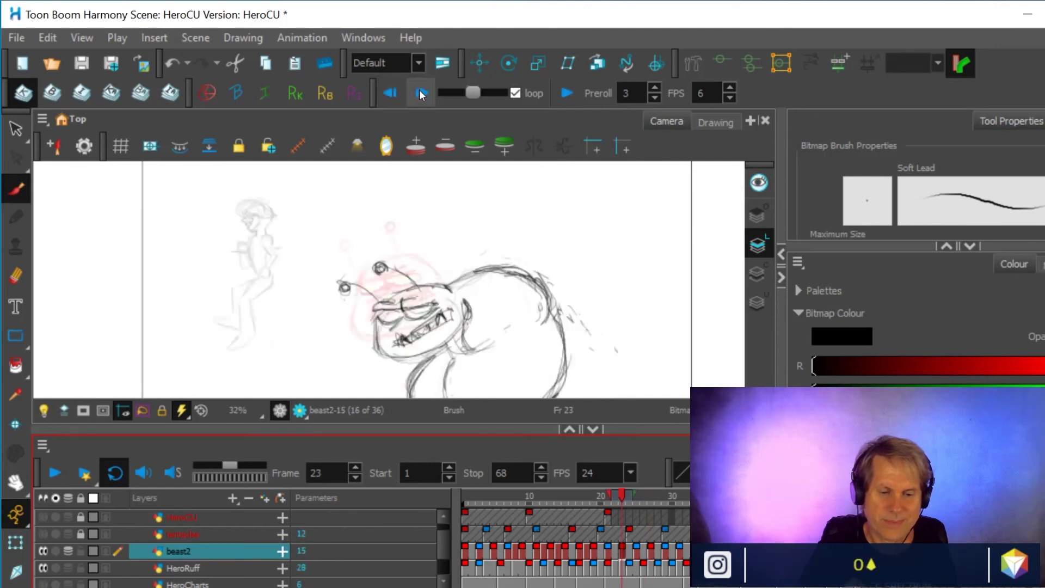
pyautogui.click(642, 549)
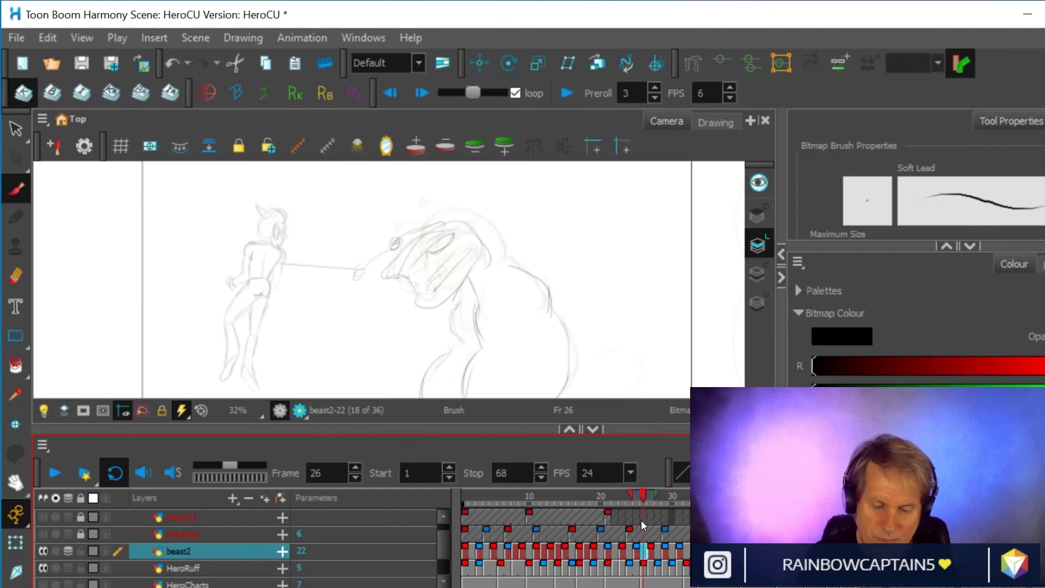
# - Ink the beast's left, middle and right body contours, the neck and the back
pyautogui.scroll(-1, 556, 332)
pyautogui.moveTo(546, 307); pyautogui.dragTo(537, 236)
pyautogui.scroll(1, 536, 235)
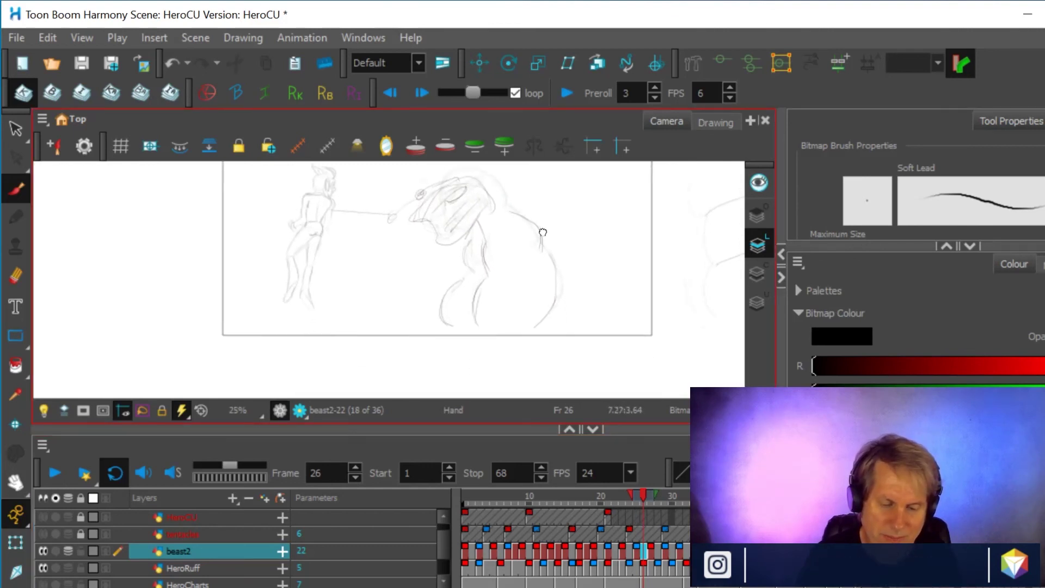
pyautogui.scroll(2, 536, 235)
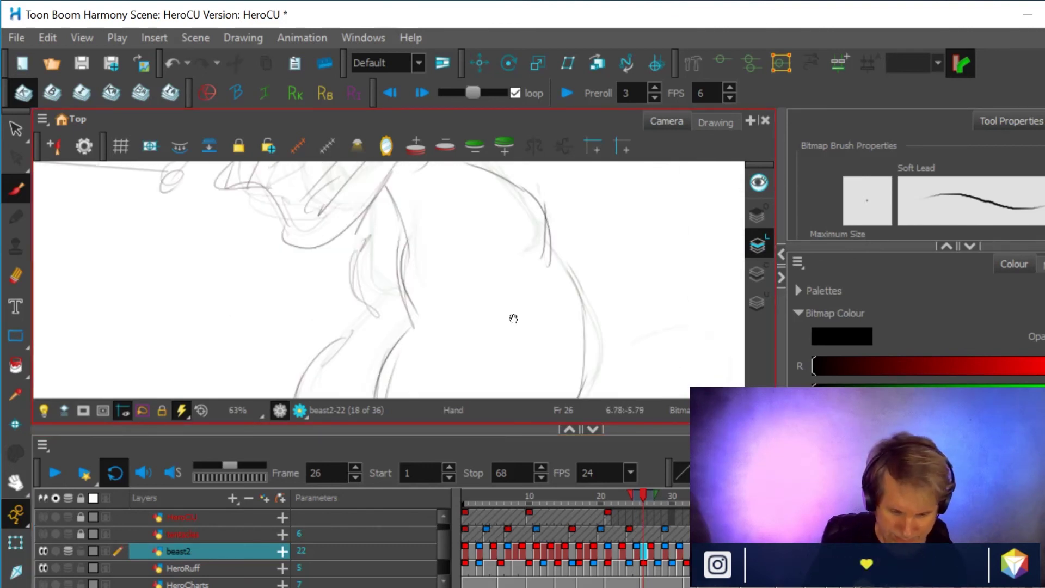
pyautogui.moveTo(512, 315); pyautogui.dragTo(520, 267)
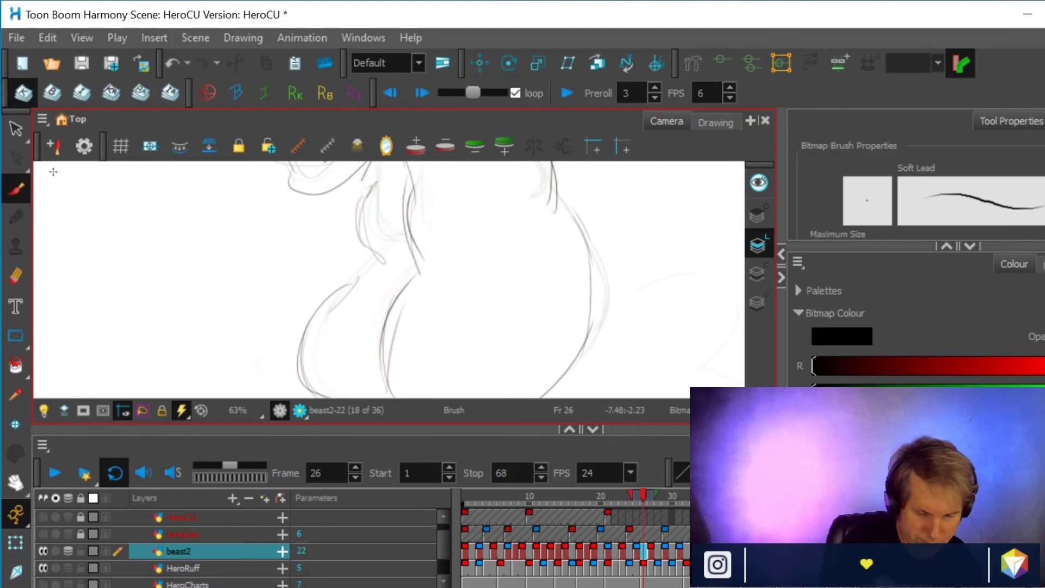
pyautogui.moveTo(314, 394)
pyautogui.mouseDown()
pyautogui.moveTo(329, 311)
pyautogui.moveTo(306, 351)
pyautogui.moveTo(374, 265)
pyautogui.mouseUp()
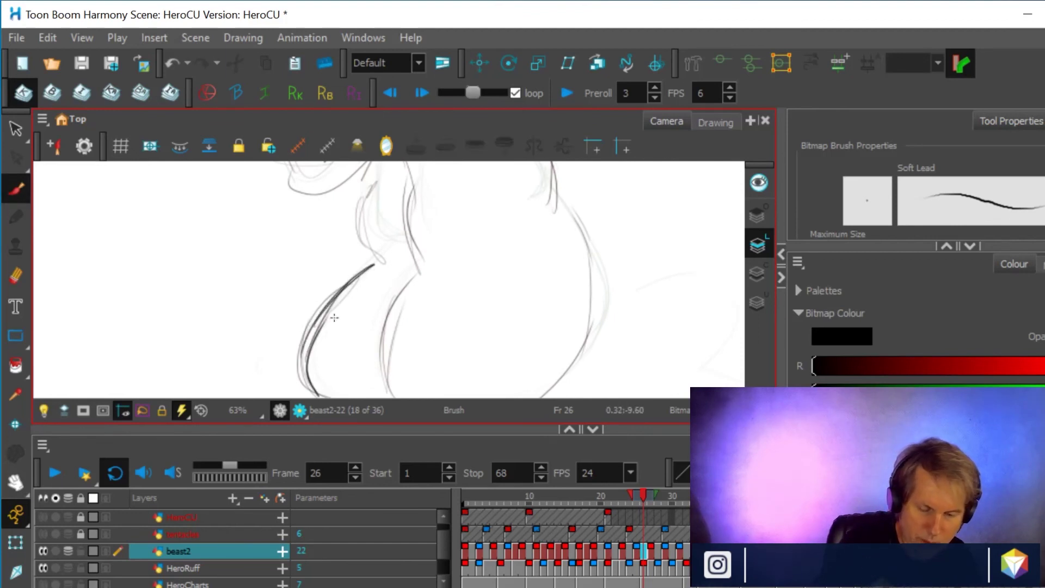
pyautogui.moveTo(547, 393)
pyautogui.mouseDown()
pyautogui.moveTo(596, 311)
pyautogui.moveTo(553, 188)
pyautogui.mouseUp()
pyautogui.moveTo(555, 189); pyautogui.dragTo(596, 344)
pyautogui.moveTo(381, 364); pyautogui.dragTo(410, 276)
pyautogui.moveTo(379, 243)
pyautogui.mouseDown()
pyautogui.moveTo(370, 182)
pyautogui.moveTo(374, 239)
pyautogui.mouseUp()
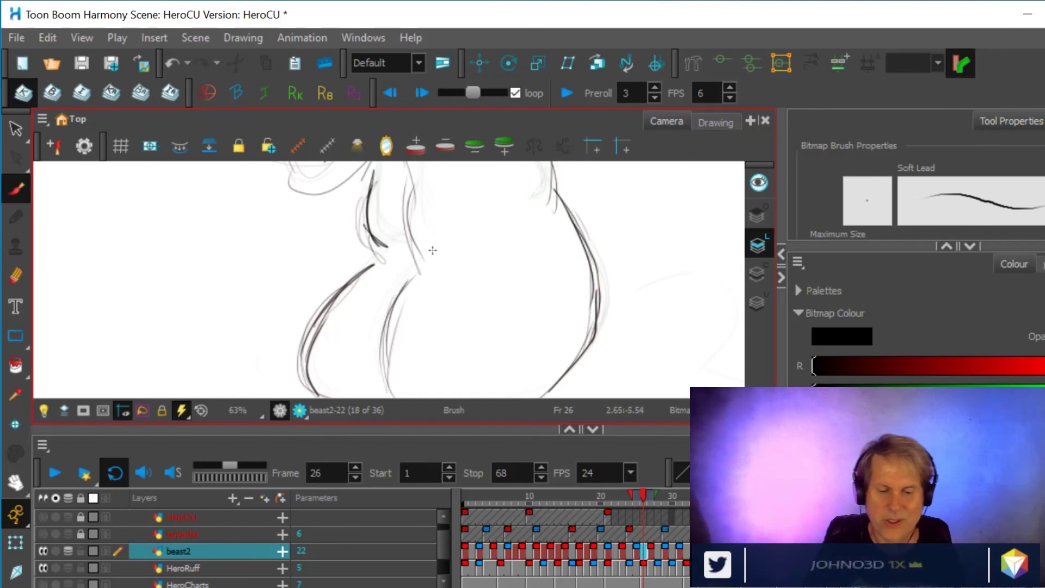
pyautogui.moveTo(531, 236); pyautogui.dragTo(529, 331)
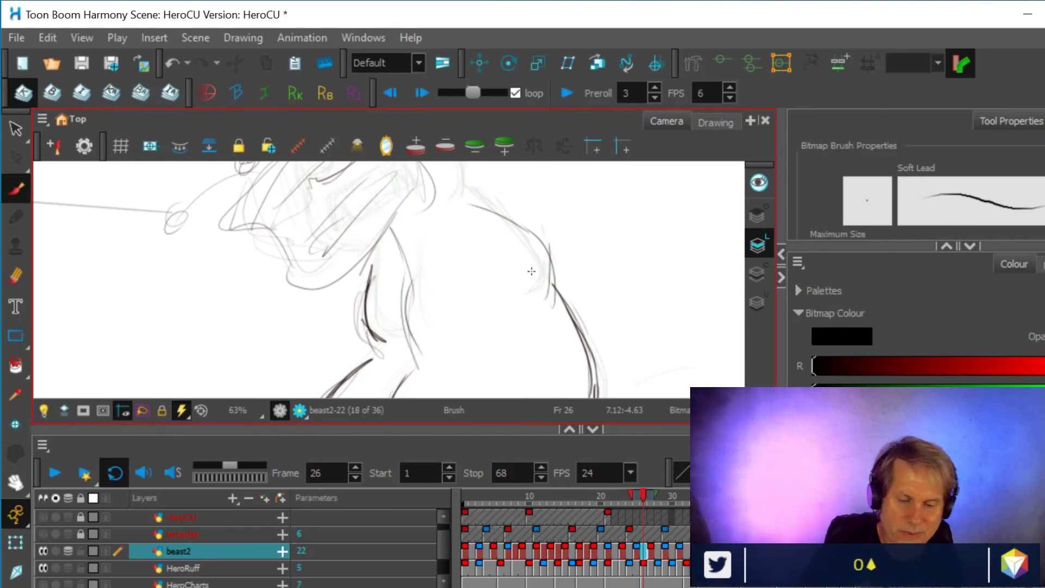
pyautogui.moveTo(465, 189)
pyautogui.mouseDown()
pyautogui.moveTo(536, 239)
pyautogui.moveTo(554, 275)
pyautogui.mouseUp()
pyautogui.moveTo(375, 256); pyautogui.dragTo(367, 316)
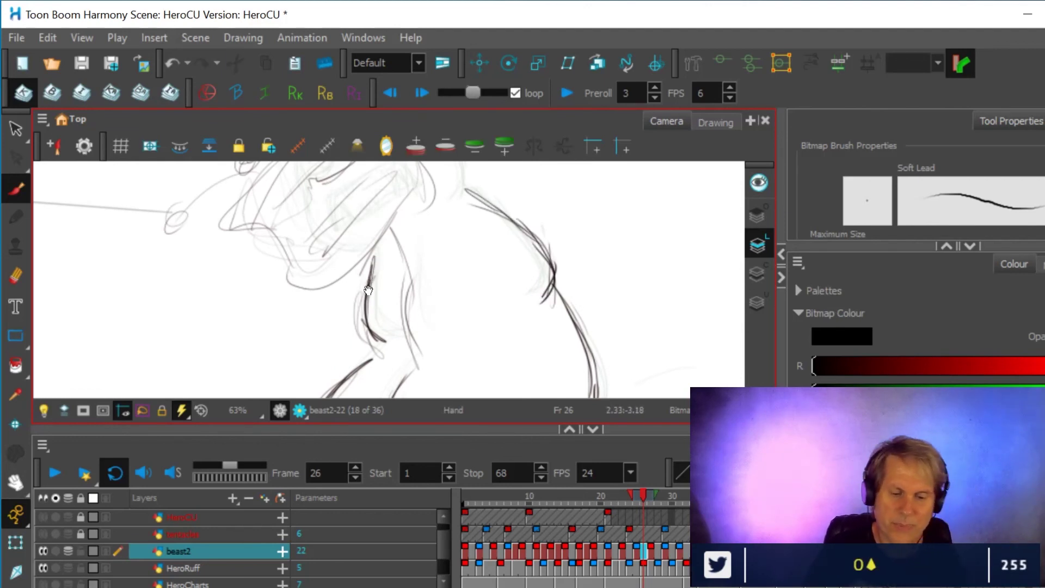
# - Ink the head outline: left side and jaw, top, right contour, neck and inner face lines
pyautogui.moveTo(459, 207)
pyautogui.mouseDown()
pyautogui.moveTo(468, 343)
pyautogui.moveTo(464, 328)
pyautogui.mouseUp()
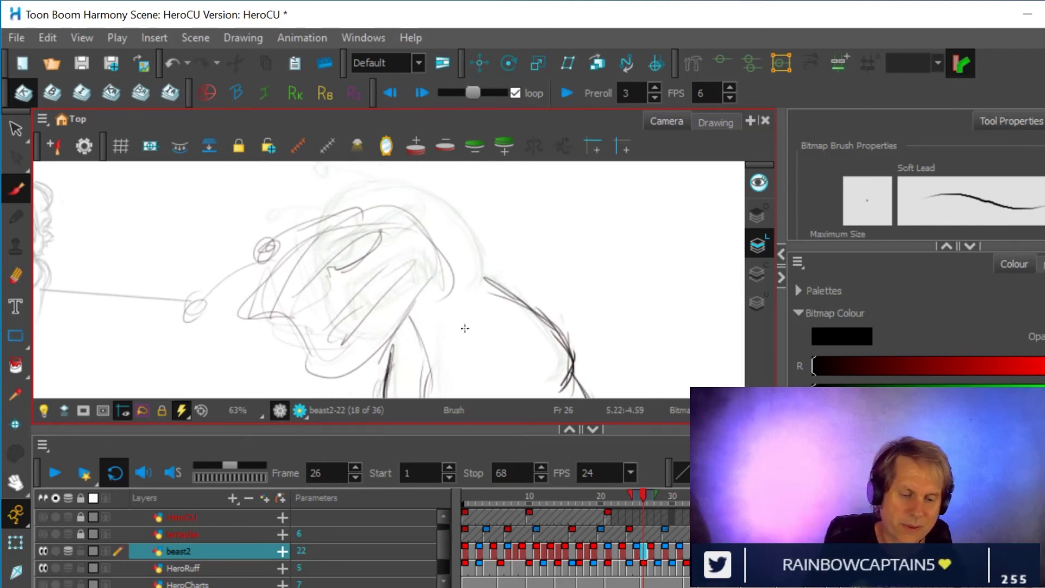
pyautogui.moveTo(275, 244)
pyautogui.mouseDown()
pyautogui.moveTo(255, 315)
pyautogui.moveTo(303, 366)
pyautogui.moveTo(419, 305)
pyautogui.moveTo(350, 374)
pyautogui.moveTo(399, 327)
pyautogui.mouseUp()
pyautogui.moveTo(300, 244)
pyautogui.mouseDown()
pyautogui.moveTo(371, 206)
pyautogui.moveTo(415, 214)
pyautogui.moveTo(438, 247)
pyautogui.mouseUp()
pyautogui.moveTo(344, 220); pyautogui.dragTo(517, 291)
pyautogui.moveTo(447, 267); pyautogui.dragTo(524, 299)
pyautogui.moveTo(327, 343); pyautogui.dragTo(389, 261)
pyautogui.moveTo(348, 299); pyautogui.dragTo(407, 259)
# - Ink the eye shape, the lines around the teeth, the jaw, and the antenna with its ball tip
pyautogui.moveTo(333, 319)
pyautogui.mouseDown()
pyautogui.moveTo(415, 263)
pyautogui.moveTo(335, 354)
pyautogui.mouseUp()
pyautogui.moveTo(343, 348); pyautogui.dragTo(356, 331)
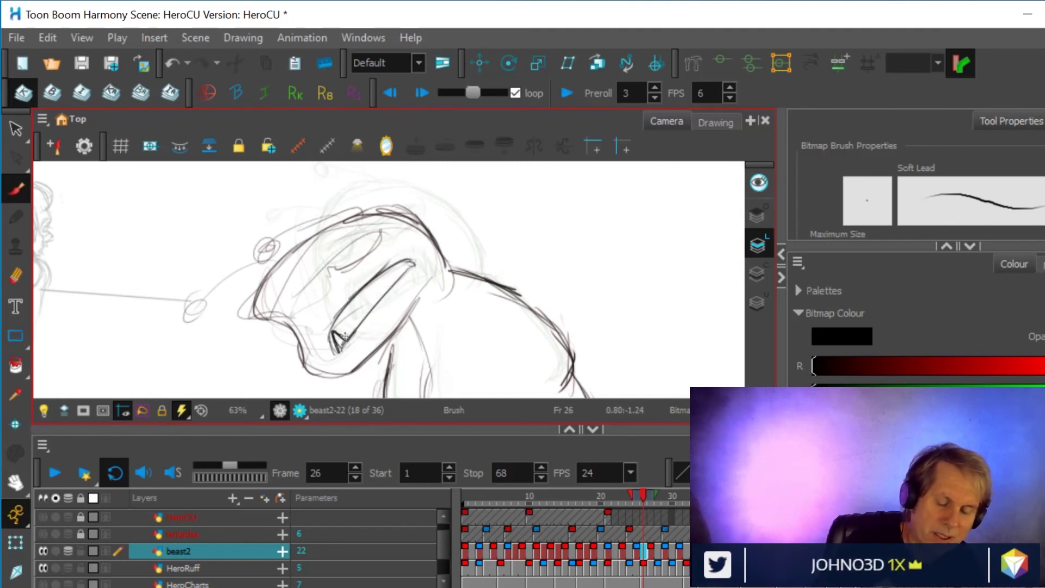
pyautogui.moveTo(393, 279); pyautogui.dragTo(412, 263)
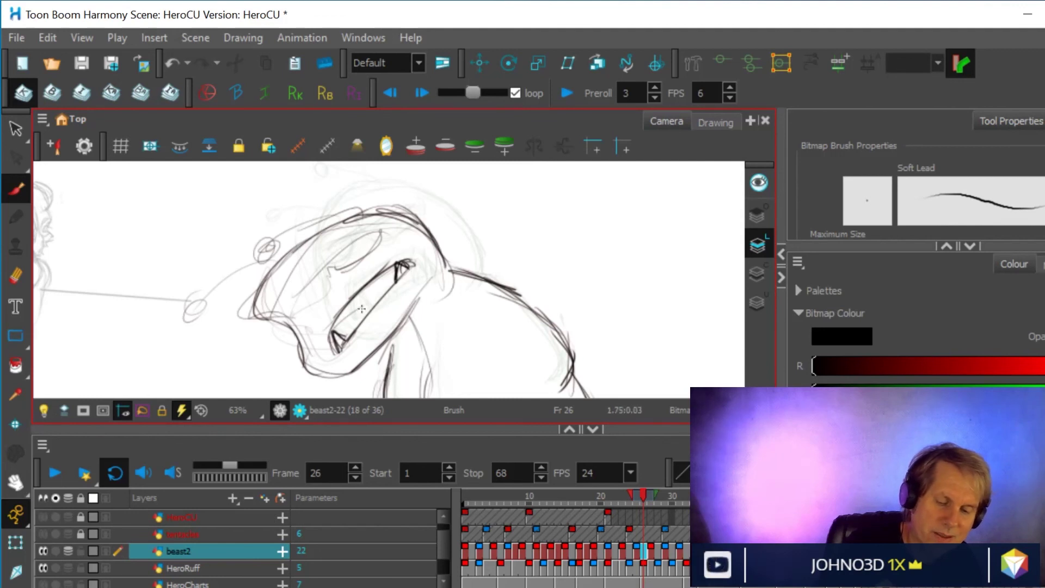
pyautogui.moveTo(354, 321)
pyautogui.mouseDown()
pyautogui.moveTo(394, 277)
pyautogui.moveTo(343, 313)
pyautogui.moveTo(304, 286)
pyautogui.moveTo(381, 232)
pyautogui.mouseUp()
pyautogui.moveTo(320, 286)
pyautogui.mouseDown()
pyautogui.moveTo(295, 318)
pyautogui.moveTo(353, 245)
pyautogui.moveTo(336, 268)
pyautogui.moveTo(381, 231)
pyautogui.mouseUp()
pyautogui.moveTo(269, 242)
pyautogui.mouseDown()
pyautogui.moveTo(349, 208)
pyautogui.moveTo(364, 215)
pyautogui.moveTo(295, 229)
pyautogui.moveTo(351, 207)
pyautogui.mouseUp()
pyautogui.moveTo(280, 265); pyautogui.dragTo(240, 271)
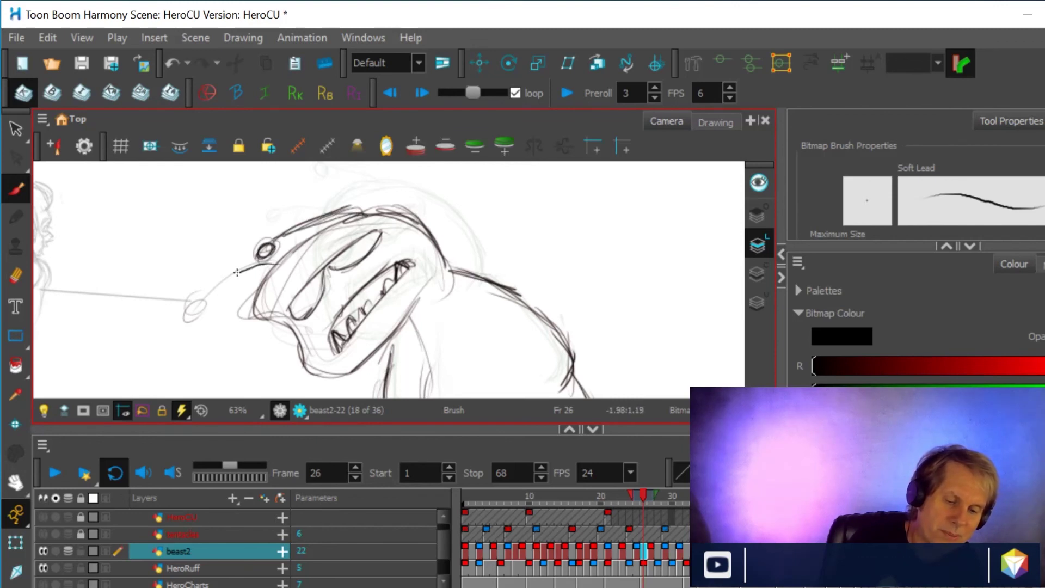
pyautogui.moveTo(192, 312)
pyautogui.mouseDown()
pyautogui.moveTo(194, 301)
pyautogui.moveTo(188, 323)
pyautogui.moveTo(184, 313)
pyautogui.mouseUp()
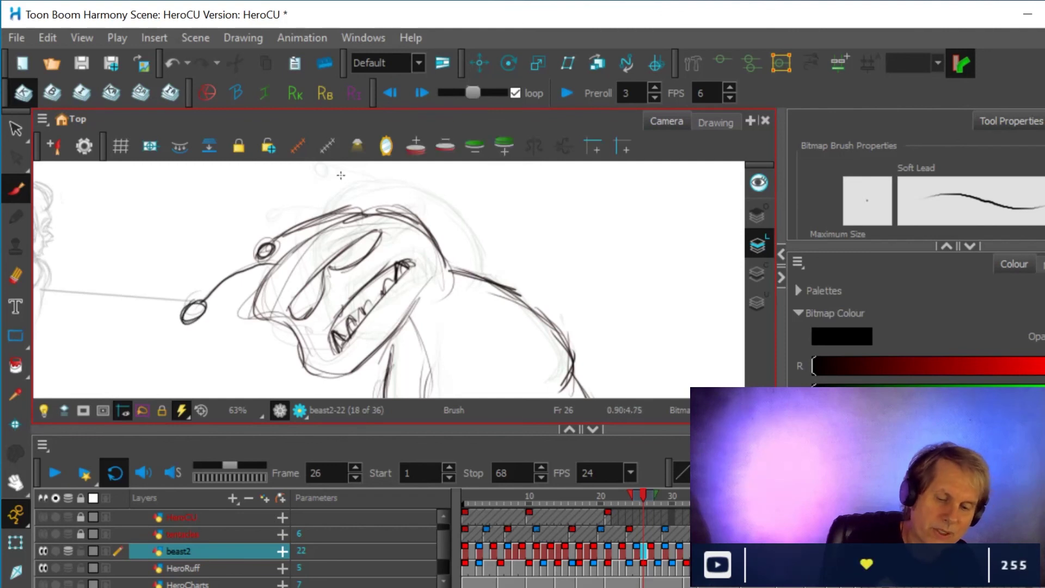
# - Erase the stray line above the eye and the construction line left of it
pyautogui.click(12, 275)
pyautogui.moveTo(282, 239)
pyautogui.mouseDown()
pyautogui.moveTo(359, 201)
pyautogui.moveTo(334, 218)
pyautogui.mouseUp()
pyautogui.moveTo(276, 295); pyautogui.dragTo(315, 251)
# - Darken the upper antenna line, the eye edges, the brow crease and the upper jaw line
pyautogui.click(16, 188)
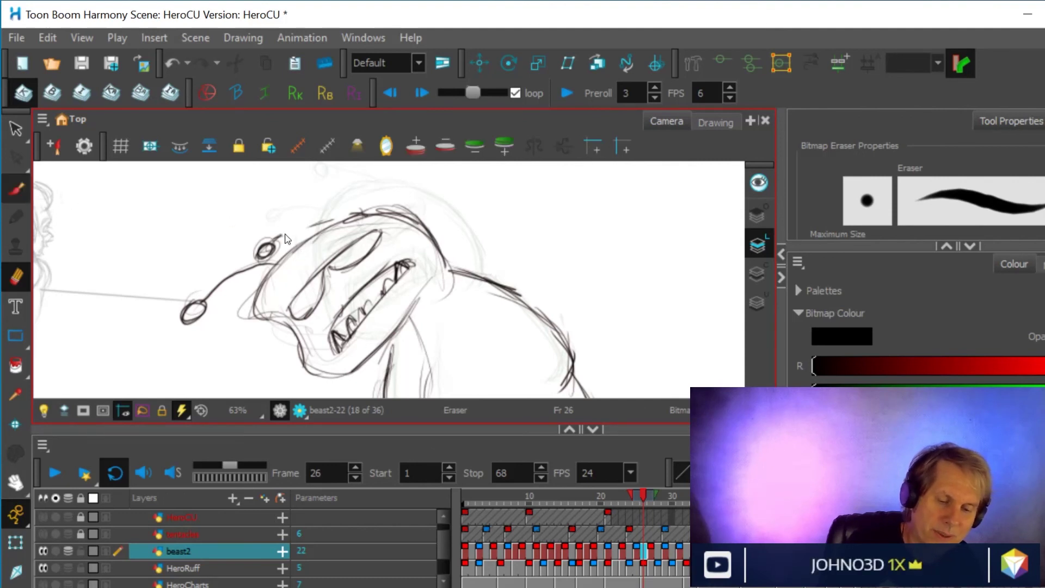
pyautogui.hotkey('alt', 'b')
pyautogui.moveTo(332, 219); pyautogui.dragTo(342, 217)
pyautogui.moveTo(327, 306)
pyautogui.mouseDown()
pyautogui.moveTo(340, 268)
pyautogui.moveTo(332, 272)
pyautogui.moveTo(383, 251)
pyautogui.mouseUp()
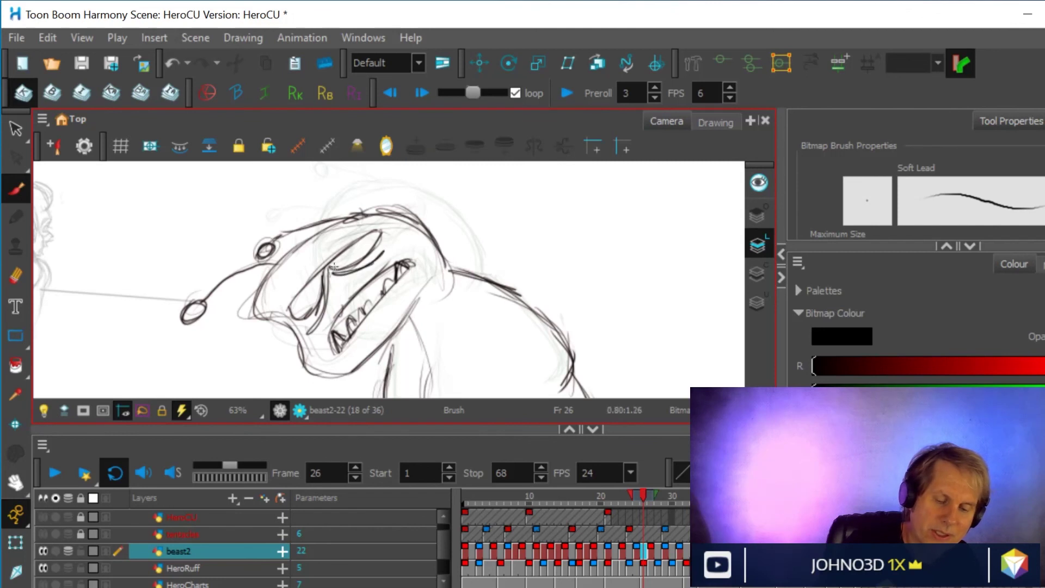
pyautogui.moveTo(298, 289); pyautogui.dragTo(284, 314)
pyautogui.moveTo(292, 276); pyautogui.dragTo(279, 313)
pyautogui.moveTo(326, 272); pyautogui.dragTo(319, 265)
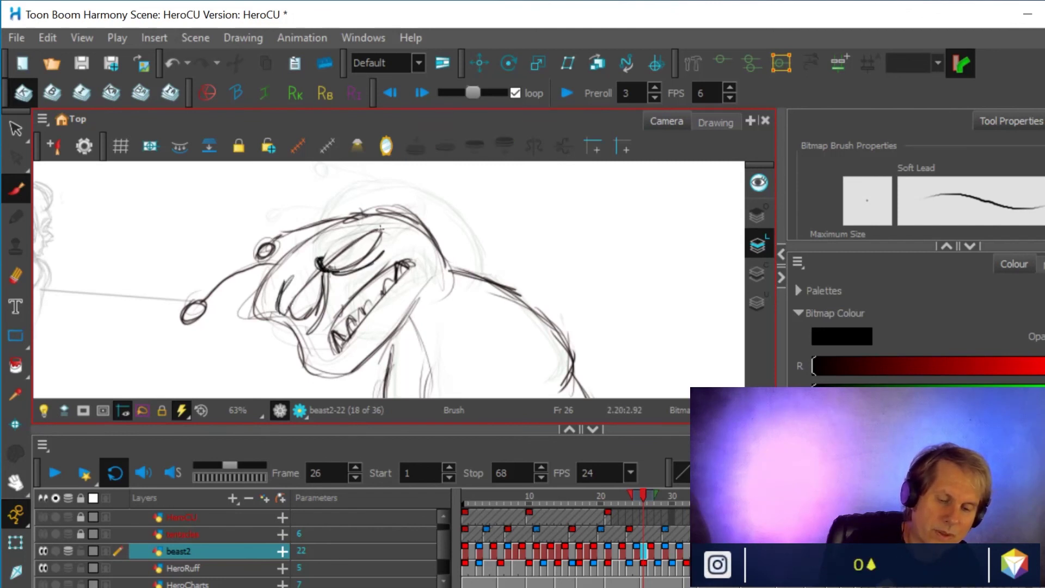
pyautogui.moveTo(378, 271); pyautogui.dragTo(377, 274)
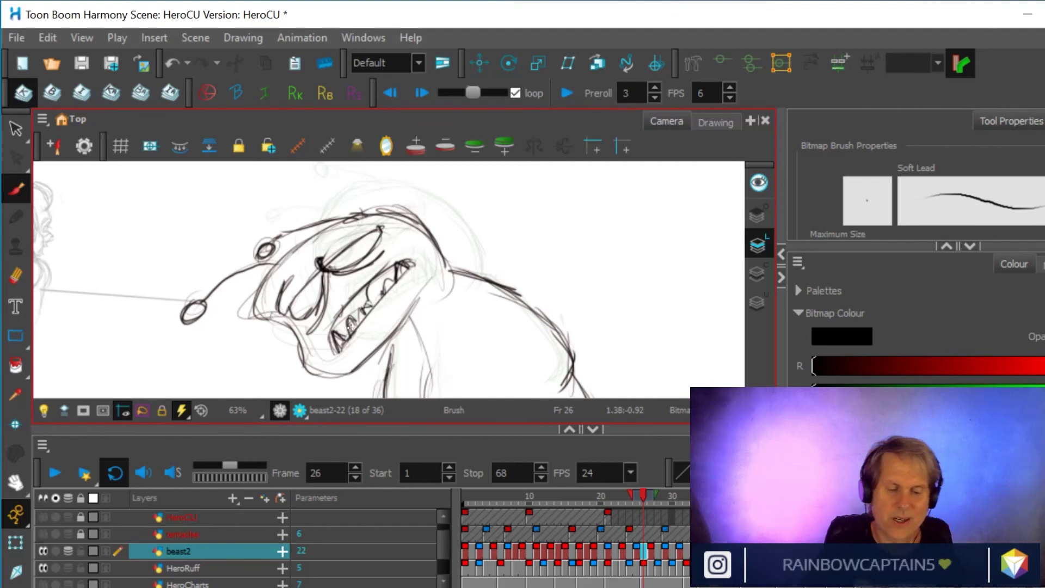
pyautogui.scroll(-1, 445, 384)
pyautogui.scroll(-2, 445, 384)
pyautogui.moveTo(541, 322); pyautogui.dragTo(509, 228)
# - Create the new empty drawing beast2-38 in the beast2 cell at frame 24 and zoom to 40%
pyautogui.scroll(-1, 508, 228)
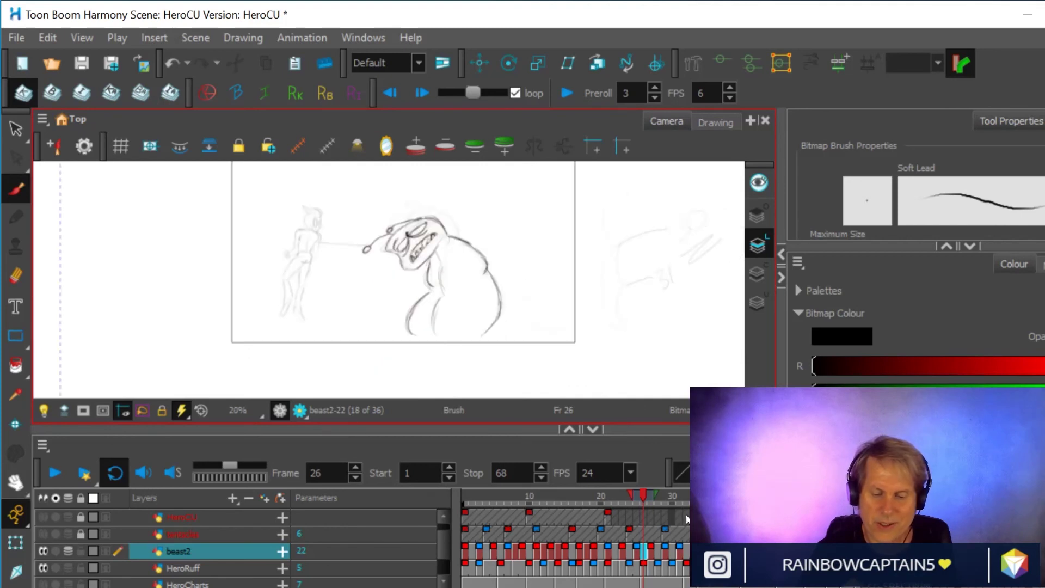
pyautogui.click(635, 494)
pyautogui.moveTo(634, 494)
pyautogui.mouseDown()
pyautogui.moveTo(650, 505)
pyautogui.moveTo(628, 510)
pyautogui.moveTo(655, 513)
pyautogui.moveTo(638, 537)
pyautogui.moveTo(650, 555)
pyautogui.moveTo(633, 553)
pyautogui.moveTo(651, 553)
pyautogui.moveTo(628, 553)
pyautogui.mouseUp()
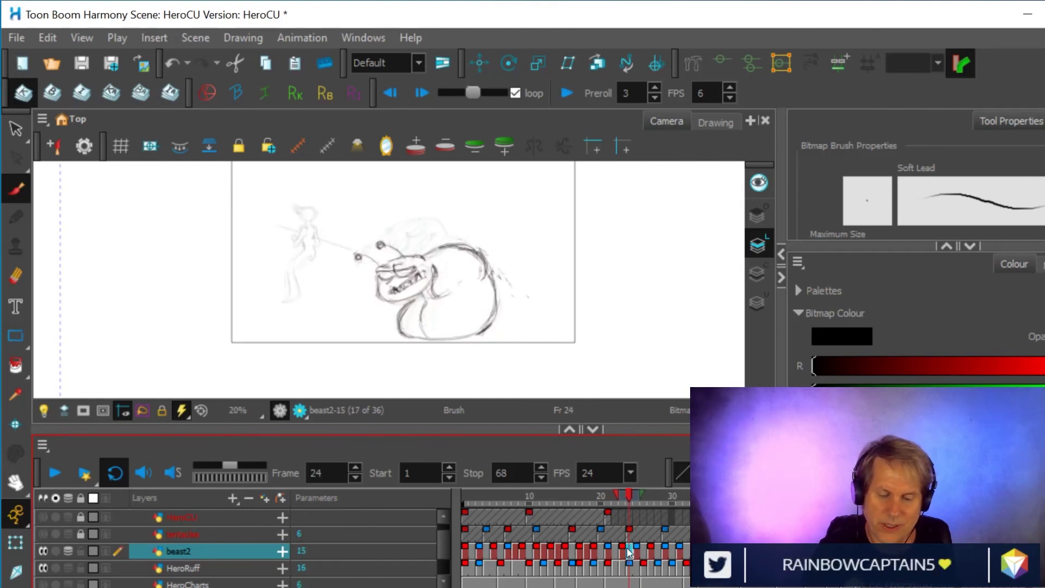
pyautogui.rightClick(629, 552)
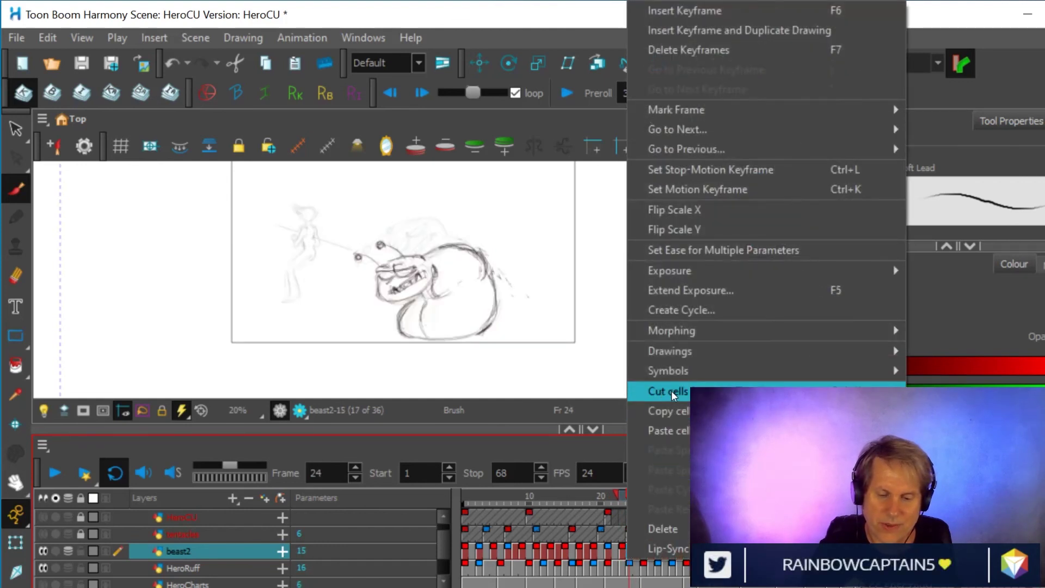
pyautogui.moveTo(672, 351)
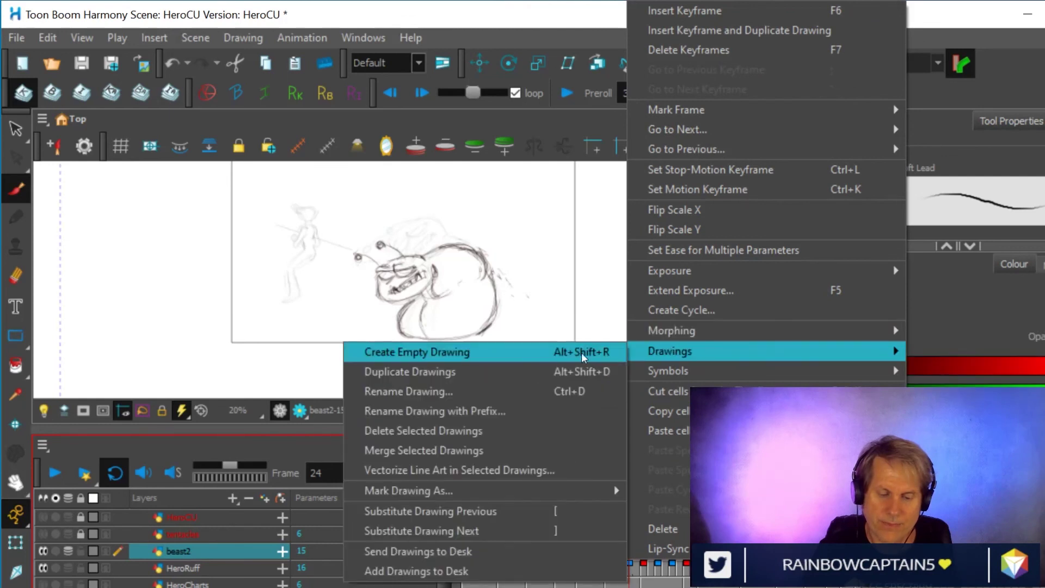
pyautogui.click(541, 353)
pyautogui.scroll(2, 479, 253)
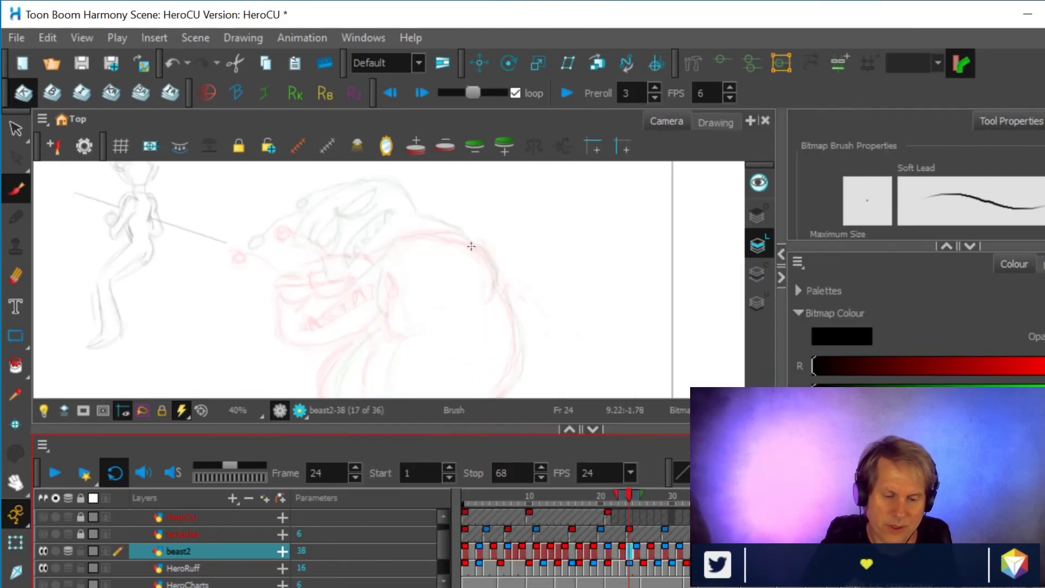
# - Draw the antenna ball, the oval head loop and a line arcing down the back in black
pyautogui.click(245, 245)
pyautogui.moveTo(244, 245); pyautogui.dragTo(248, 246)
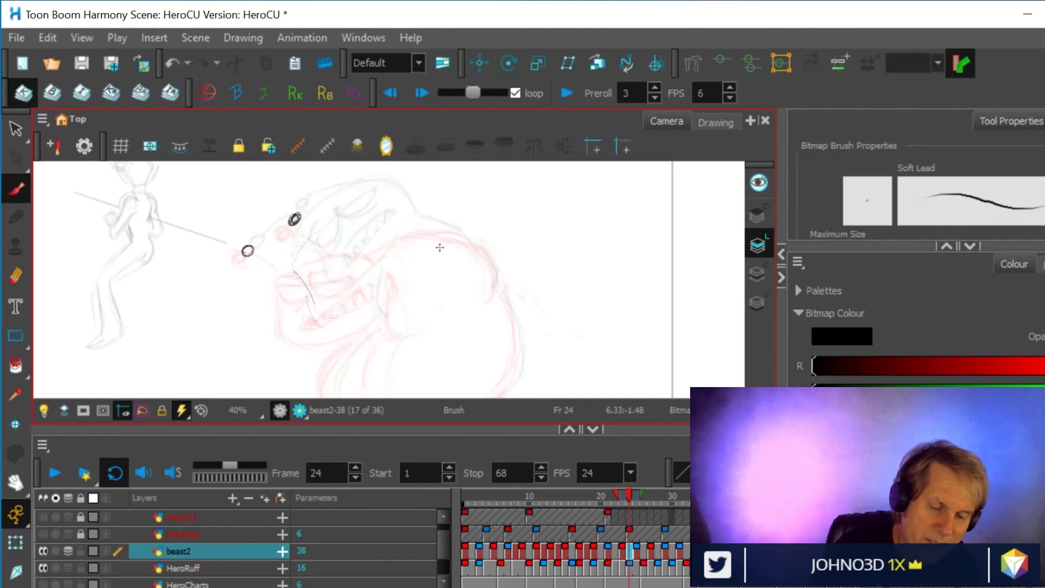
pyautogui.moveTo(307, 241)
pyautogui.mouseDown()
pyautogui.moveTo(383, 196)
pyautogui.moveTo(405, 263)
pyautogui.moveTo(391, 215)
pyautogui.moveTo(343, 211)
pyautogui.moveTo(294, 258)
pyautogui.mouseUp()
pyautogui.moveTo(294, 258)
pyautogui.mouseDown()
pyautogui.moveTo(365, 212)
pyautogui.moveTo(399, 226)
pyautogui.mouseUp()
pyautogui.moveTo(319, 224)
pyautogui.mouseDown()
pyautogui.moveTo(379, 213)
pyautogui.moveTo(405, 261)
pyautogui.mouseUp()
pyautogui.moveTo(351, 333); pyautogui.dragTo(381, 301)
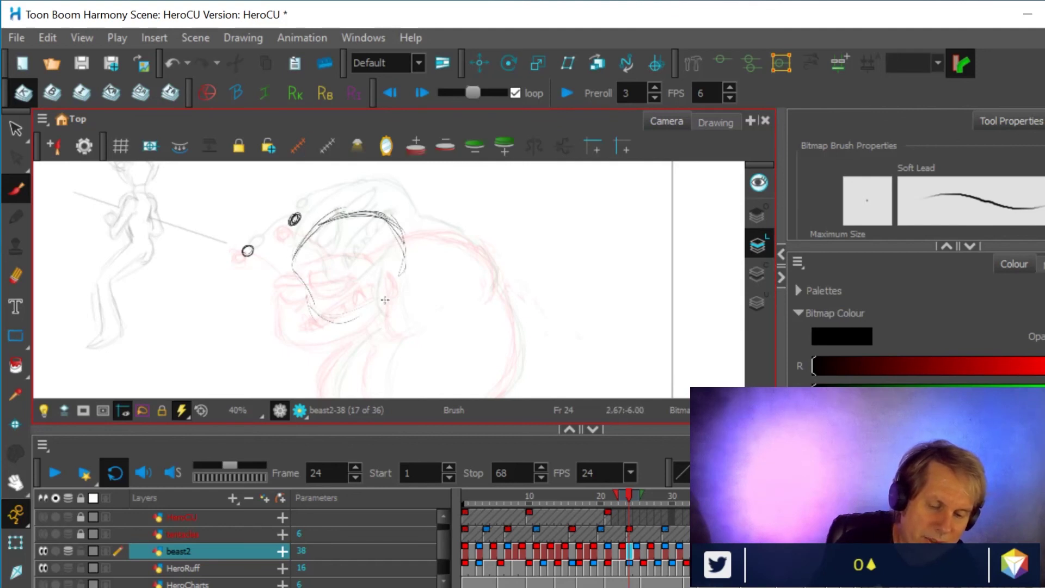
pyautogui.moveTo(404, 253)
pyautogui.mouseDown()
pyautogui.moveTo(357, 313)
pyautogui.moveTo(305, 292)
pyautogui.mouseUp()
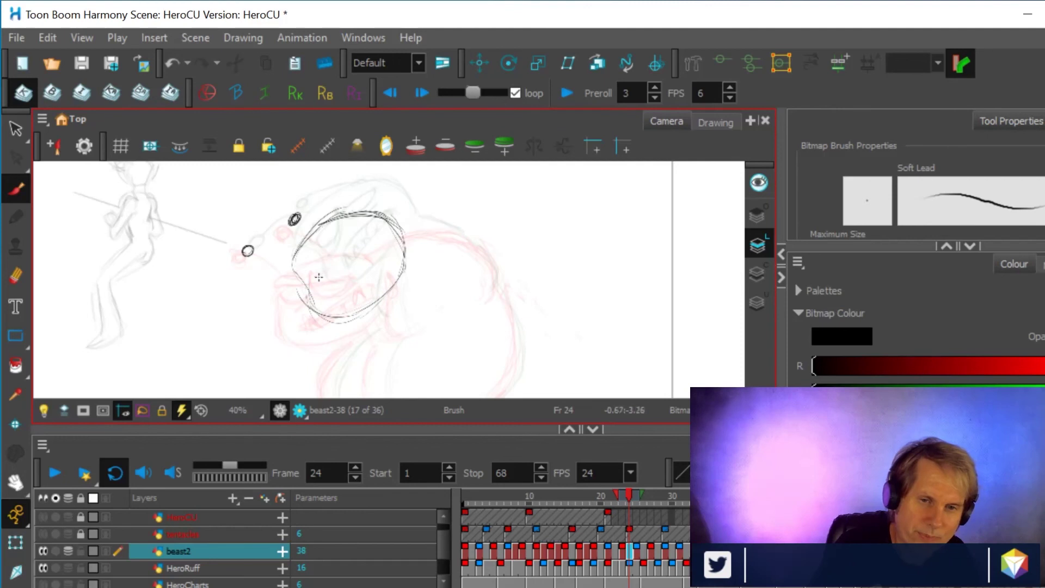
pyautogui.moveTo(297, 235); pyautogui.dragTo(300, 296)
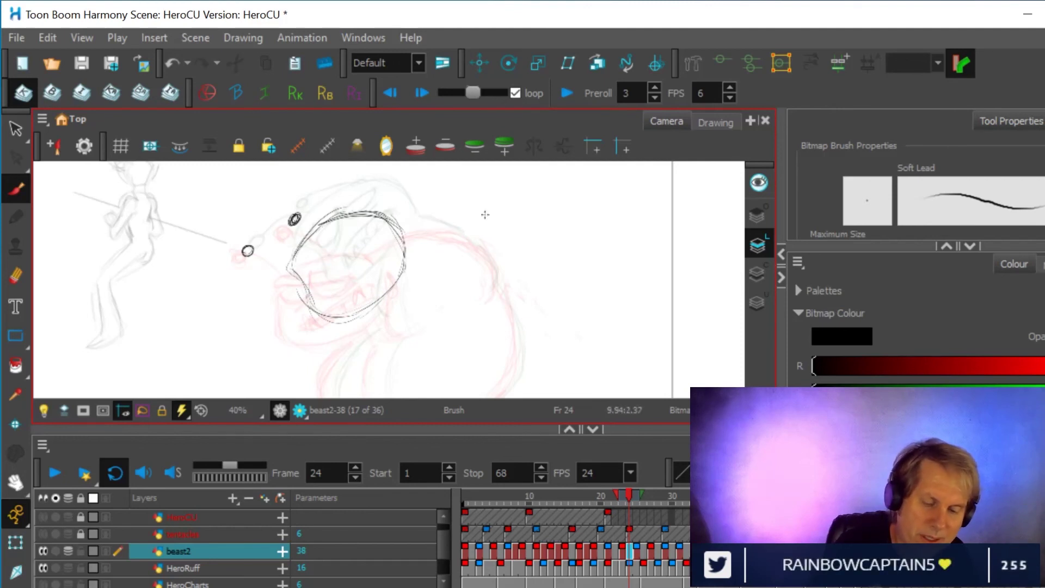
pyautogui.moveTo(438, 225)
pyautogui.mouseDown()
pyautogui.moveTo(491, 263)
pyautogui.moveTo(495, 288)
pyautogui.moveTo(420, 224)
pyautogui.moveTo(403, 223)
pyautogui.mouseUp()
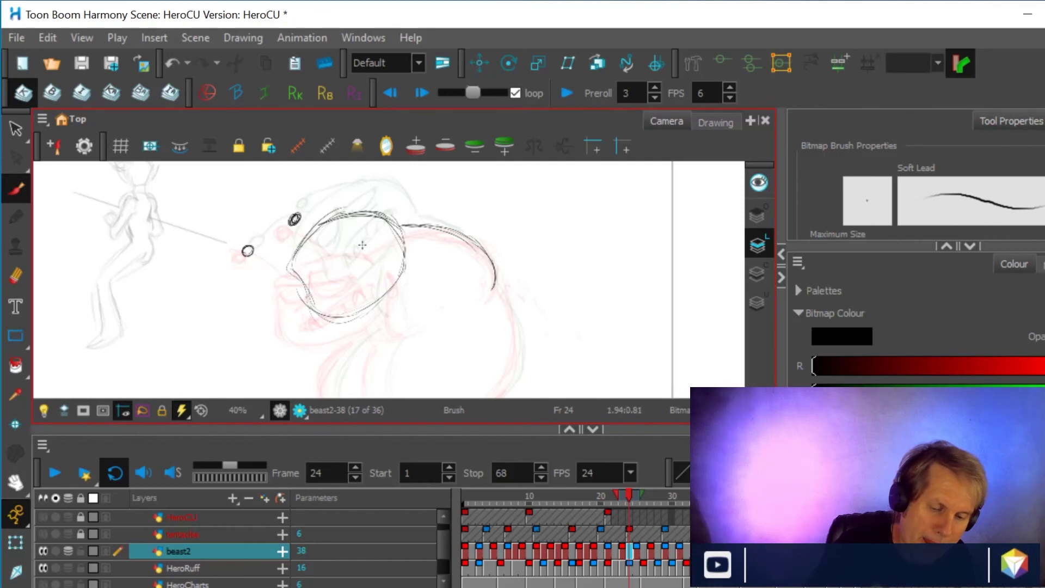
pyautogui.moveTo(383, 297)
pyautogui.mouseDown()
pyautogui.moveTo(384, 306)
pyautogui.moveTo(369, 301)
pyautogui.mouseUp()
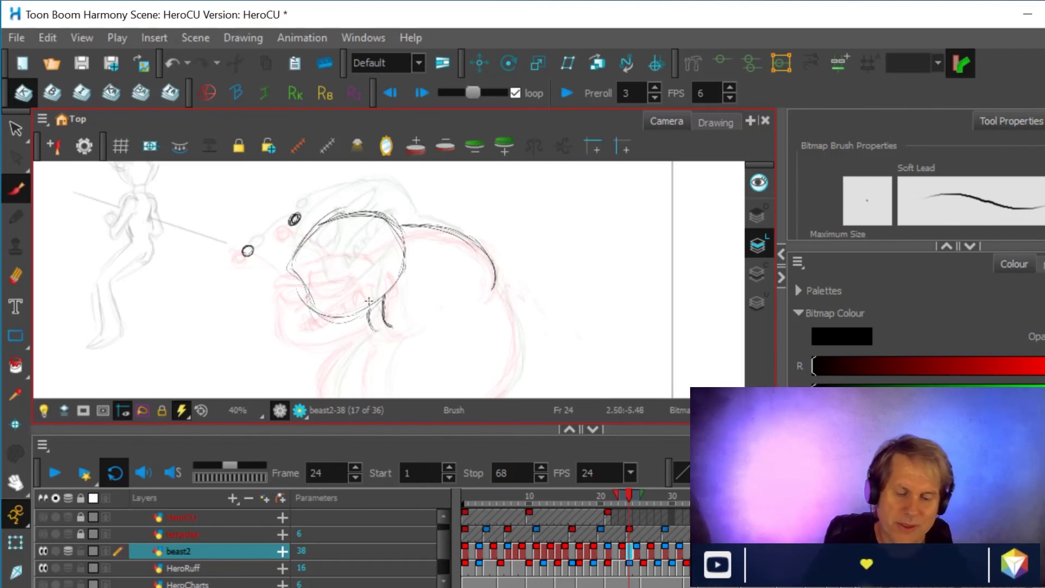
pyautogui.press('space')
pyautogui.moveTo(452, 330); pyautogui.dragTo(469, 282)
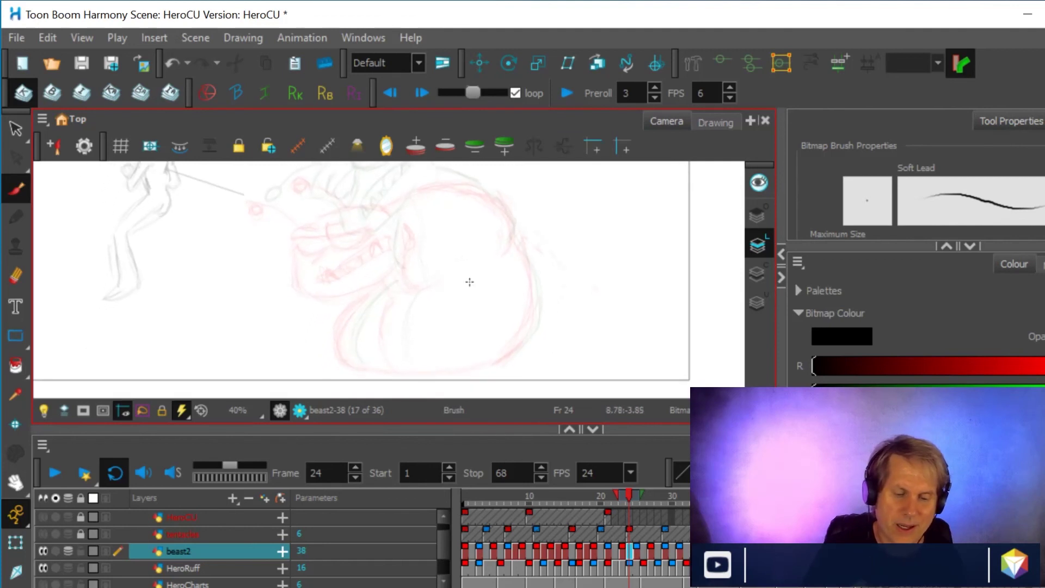
pyautogui.click(628, 551)
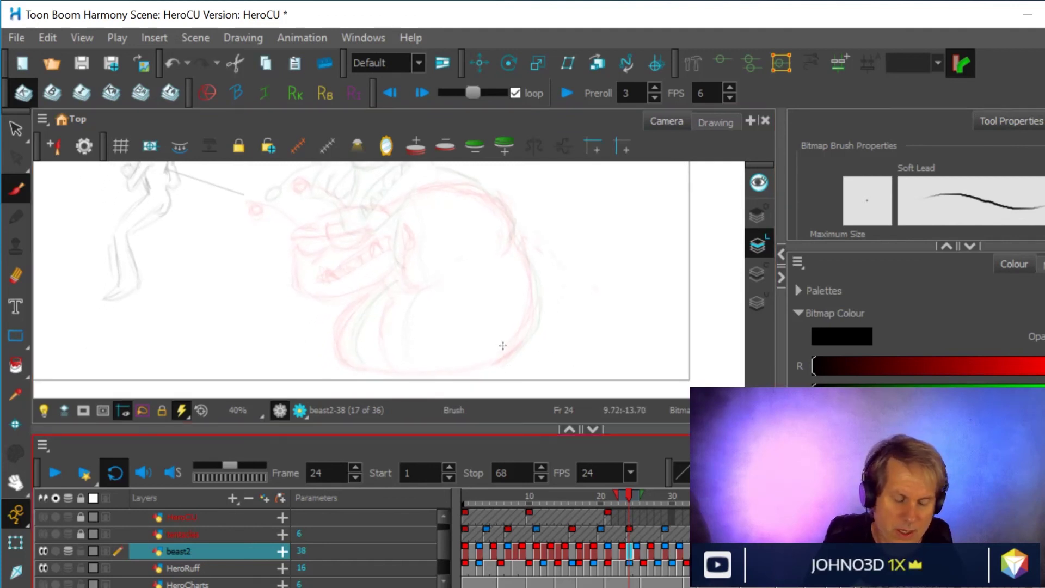
pyautogui.hotkey('ctrl', 'z')
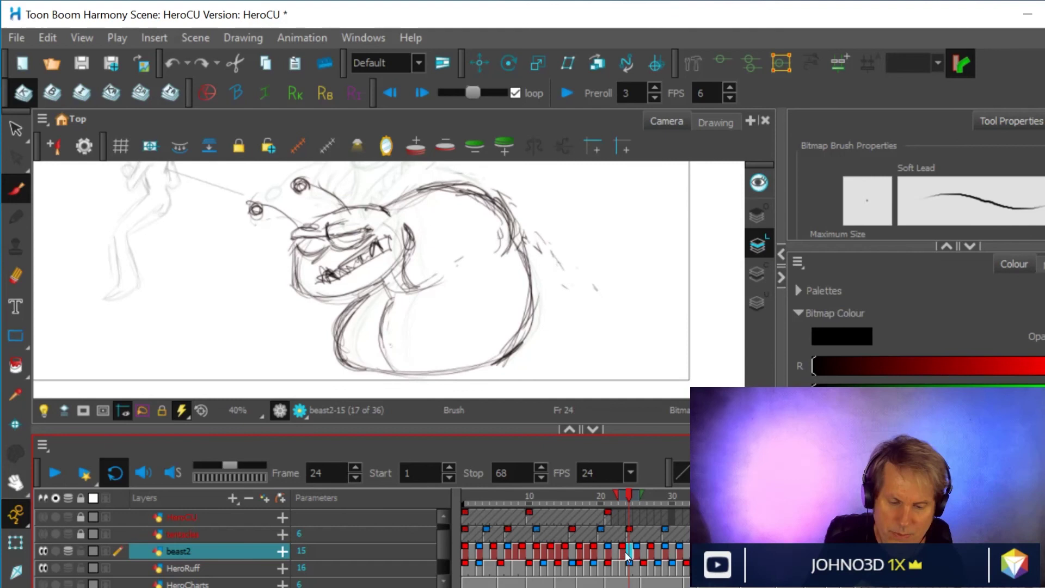
pyautogui.click(624, 551)
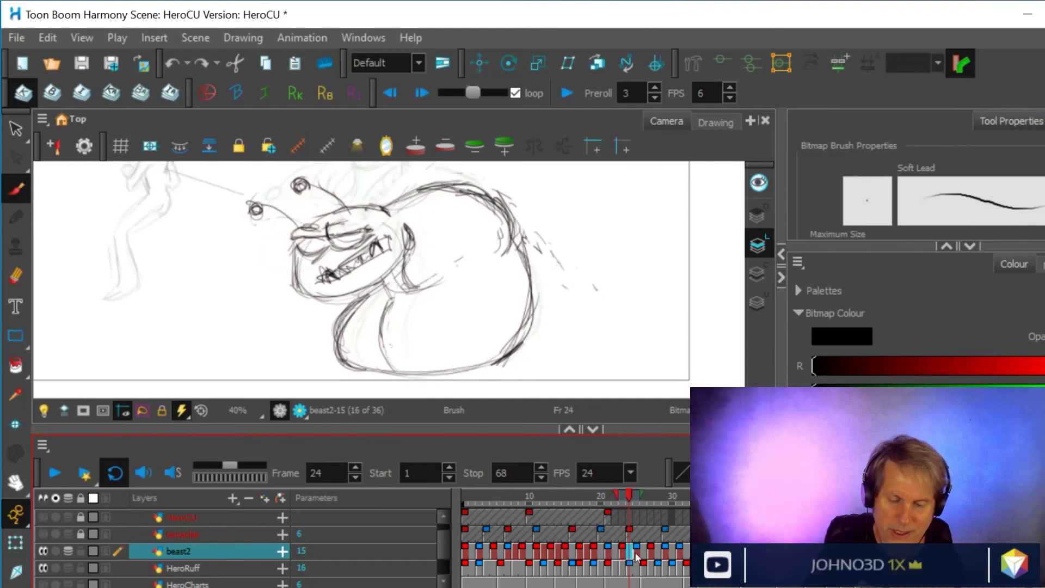
pyautogui.click(634, 552)
pyautogui.click(48, 37)
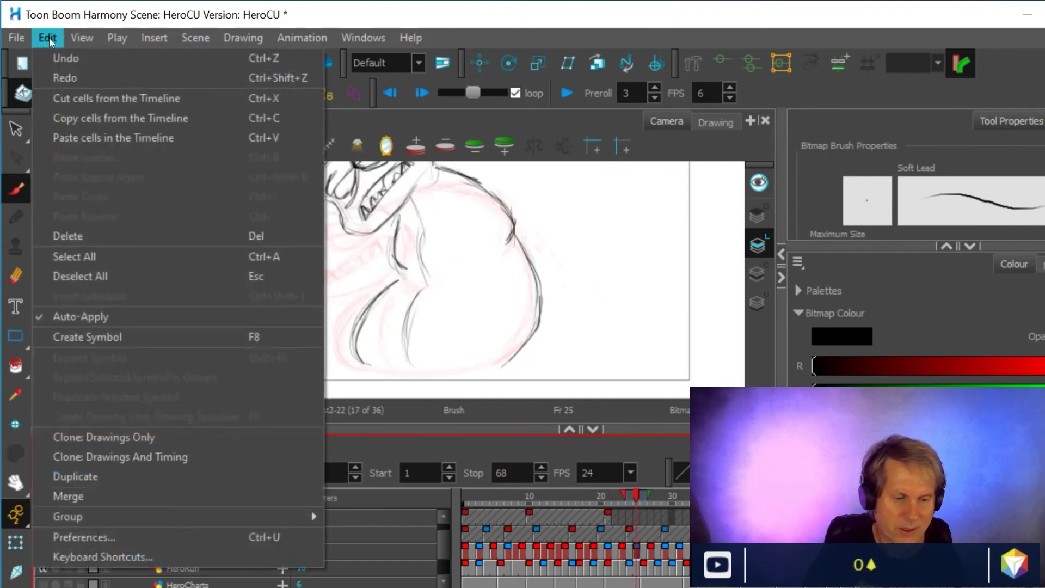
pyautogui.click(61, 82)
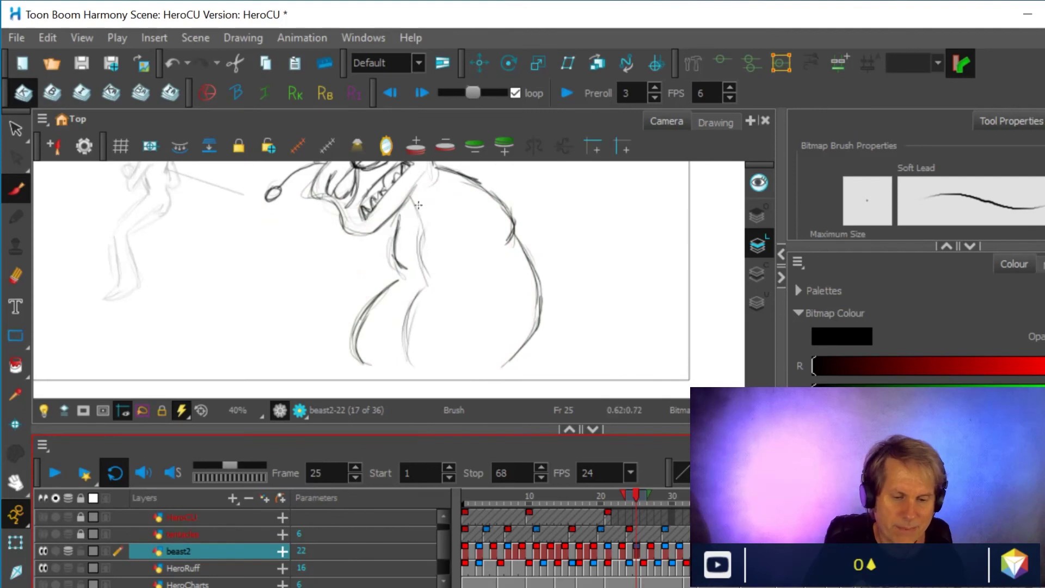
pyautogui.click(644, 551)
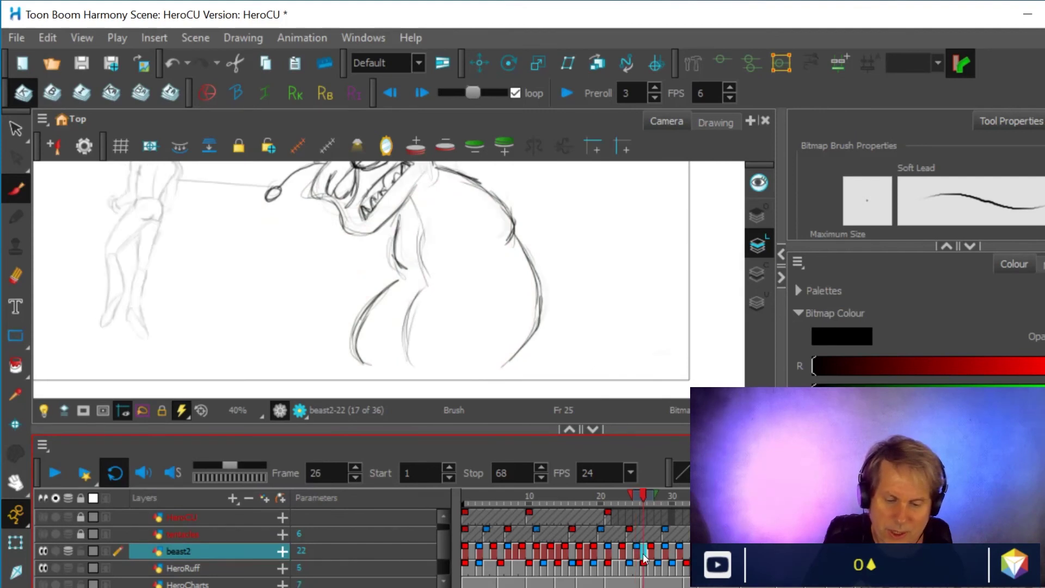
pyautogui.click(651, 551)
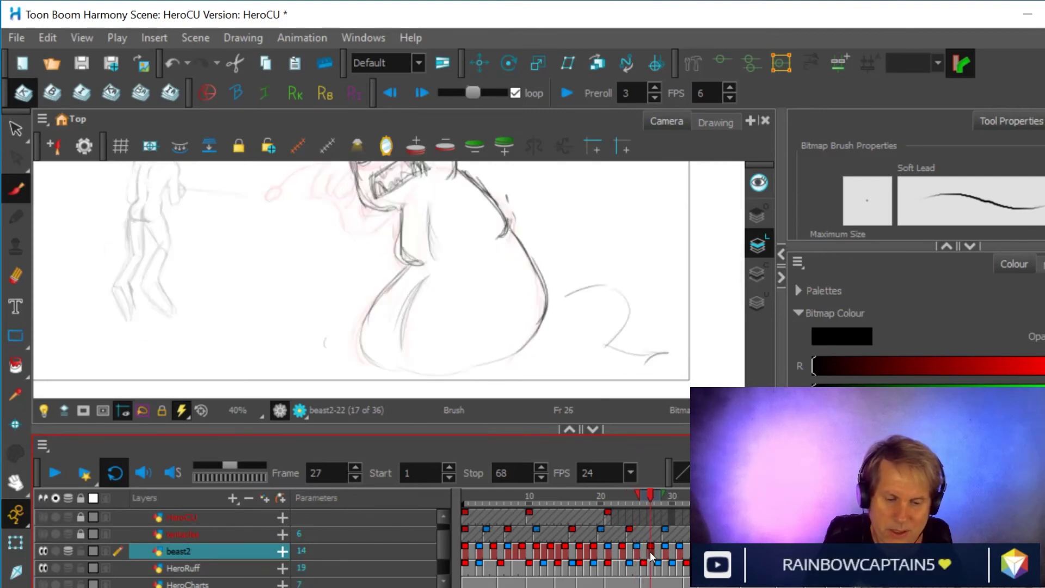
pyautogui.moveTo(589, 335); pyautogui.dragTo(550, 387)
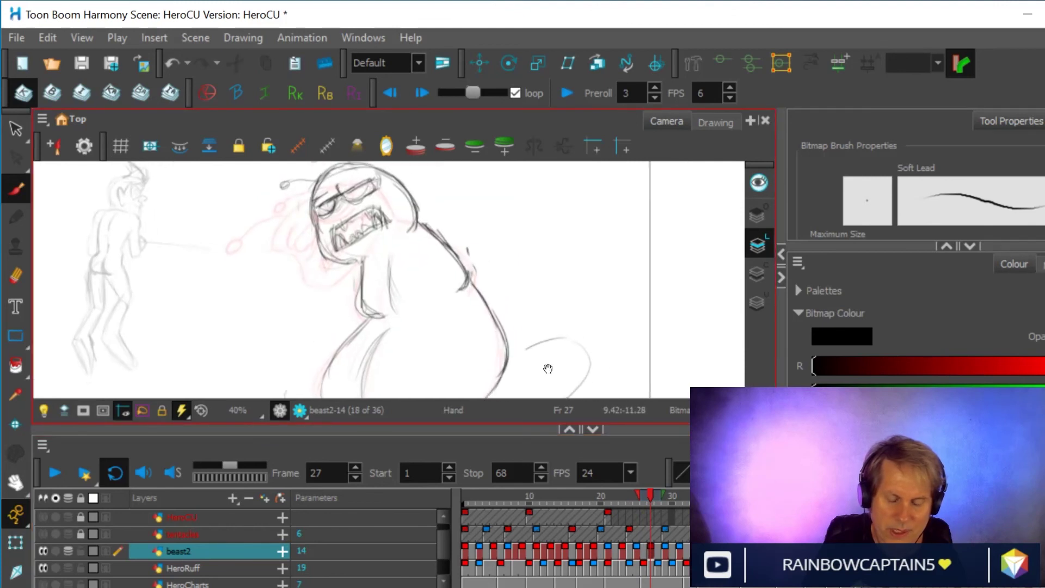
pyautogui.click(644, 551)
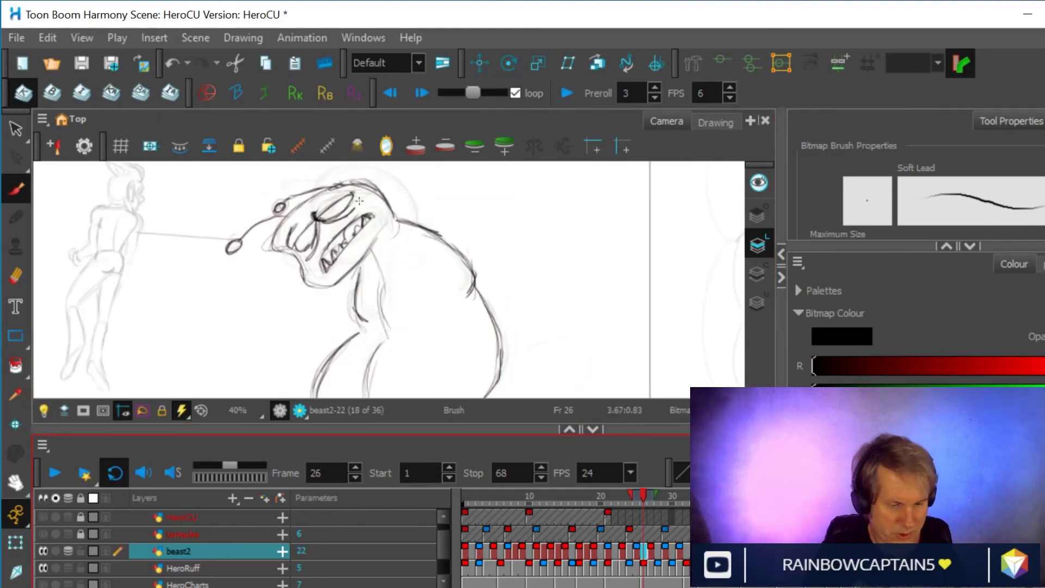
pyautogui.click(53, 38)
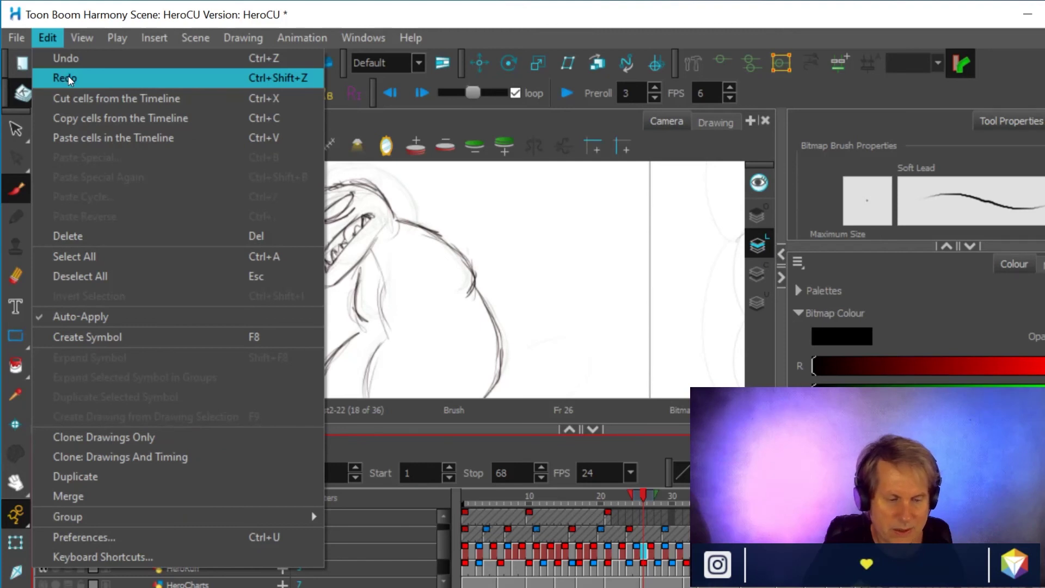
pyautogui.click(69, 80)
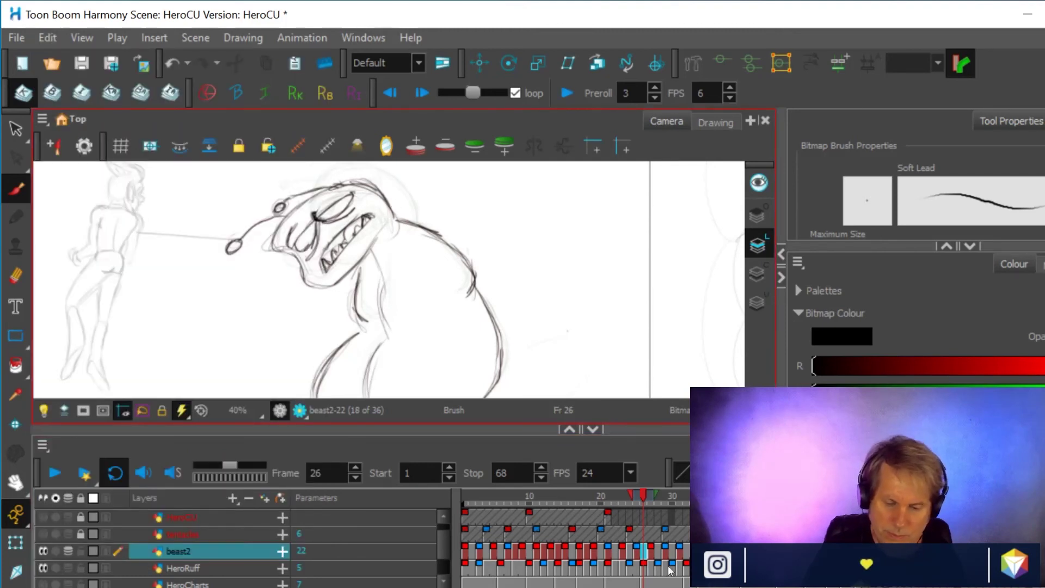
pyautogui.click(636, 548)
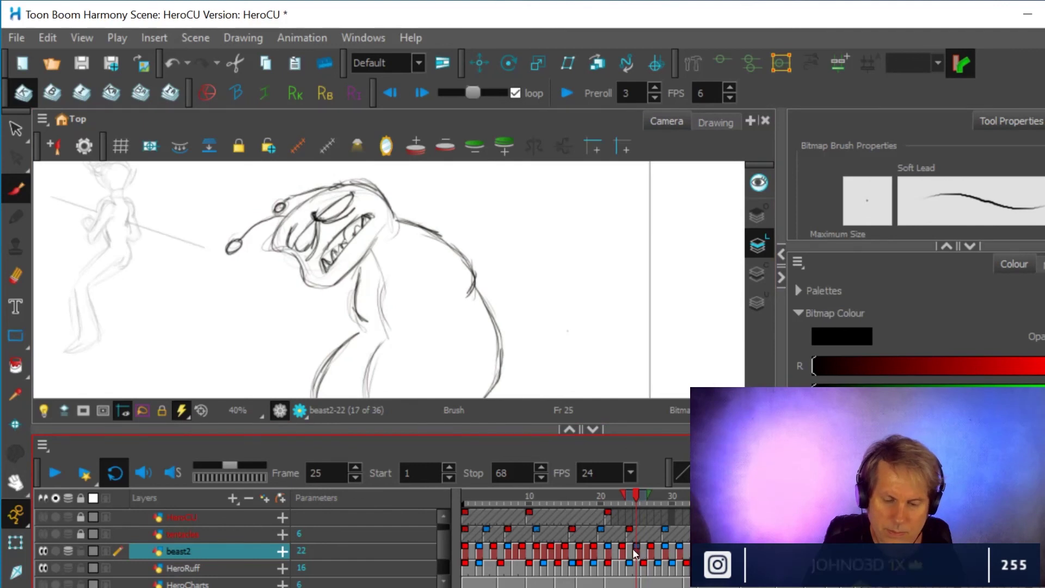
pyautogui.click(629, 551)
pyautogui.click(621, 550)
pyautogui.click(629, 549)
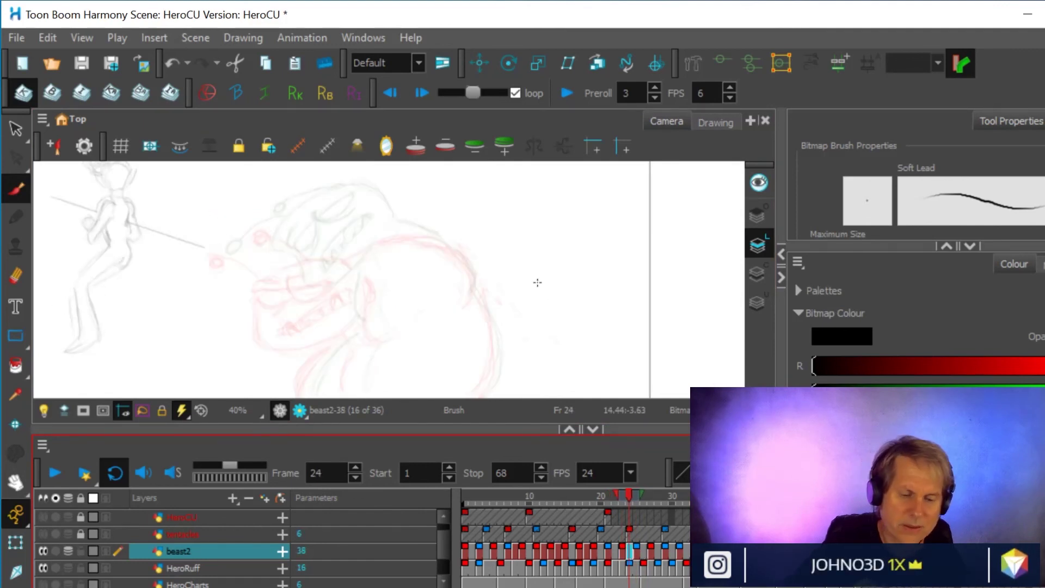
# - Undo the test jaw strokes, extend the onion skin to frame 27, and go to frame 26
pyautogui.moveTo(272, 265); pyautogui.dragTo(354, 308)
pyautogui.moveTo(270, 252)
pyautogui.mouseDown()
pyautogui.moveTo(288, 327)
pyautogui.moveTo(343, 317)
pyautogui.mouseUp()
pyautogui.moveTo(281, 329); pyautogui.dragTo(260, 255)
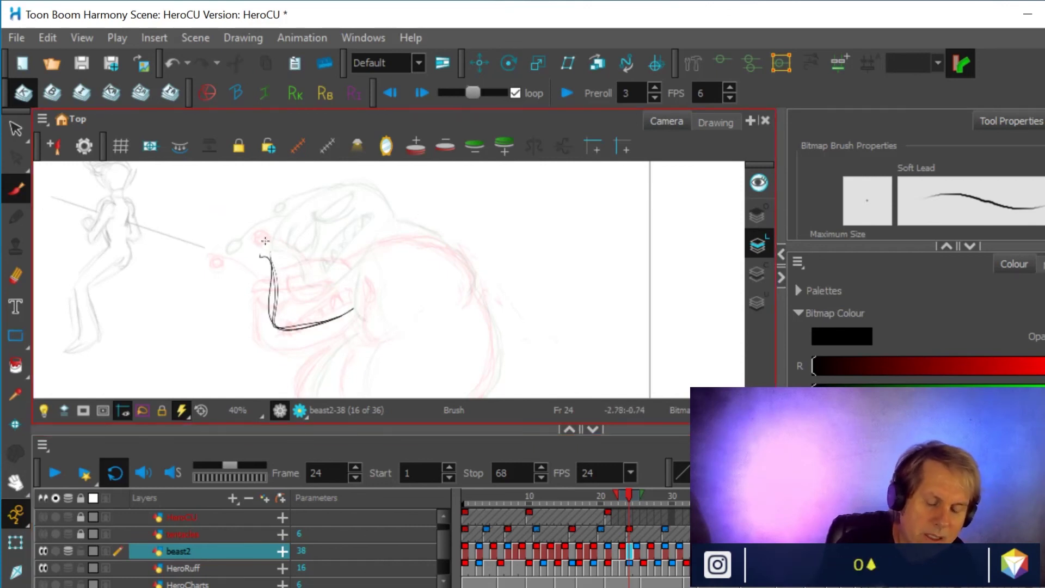
pyautogui.hotkey('ctrl', 'z')
pyautogui.moveTo(630, 496)
pyautogui.mouseDown()
pyautogui.moveTo(622, 494)
pyautogui.moveTo(638, 502)
pyautogui.moveTo(619, 508)
pyautogui.moveTo(635, 509)
pyautogui.moveTo(627, 511)
pyautogui.mouseUp()
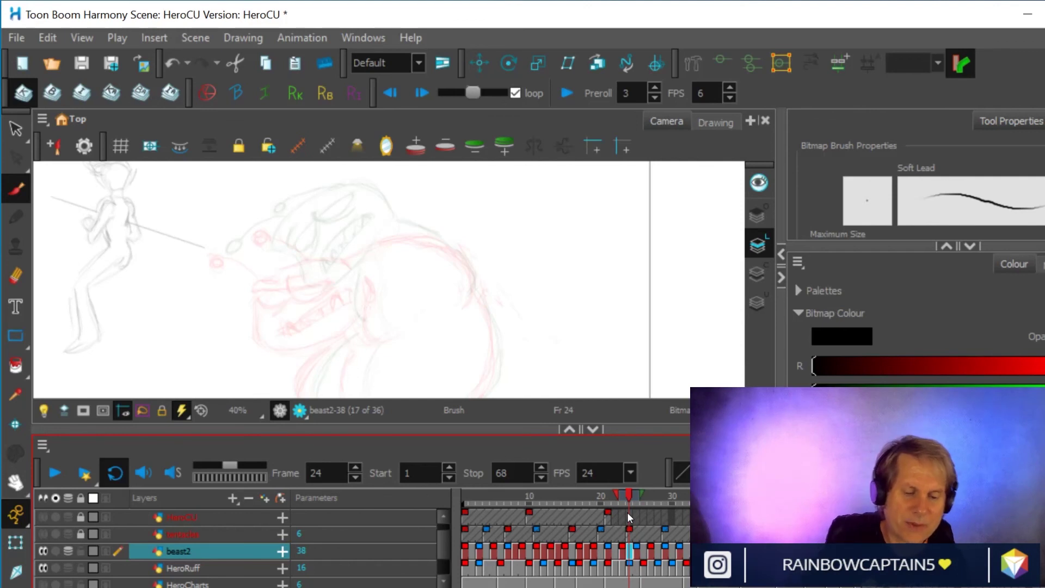
pyautogui.moveTo(268, 262)
pyautogui.mouseDown()
pyautogui.moveTo(294, 314)
pyautogui.moveTo(366, 290)
pyautogui.moveTo(381, 264)
pyautogui.moveTo(266, 239)
pyautogui.moveTo(373, 278)
pyautogui.moveTo(273, 258)
pyautogui.moveTo(296, 210)
pyautogui.moveTo(324, 315)
pyautogui.mouseUp()
pyautogui.hotkey('ctrl', 'z')
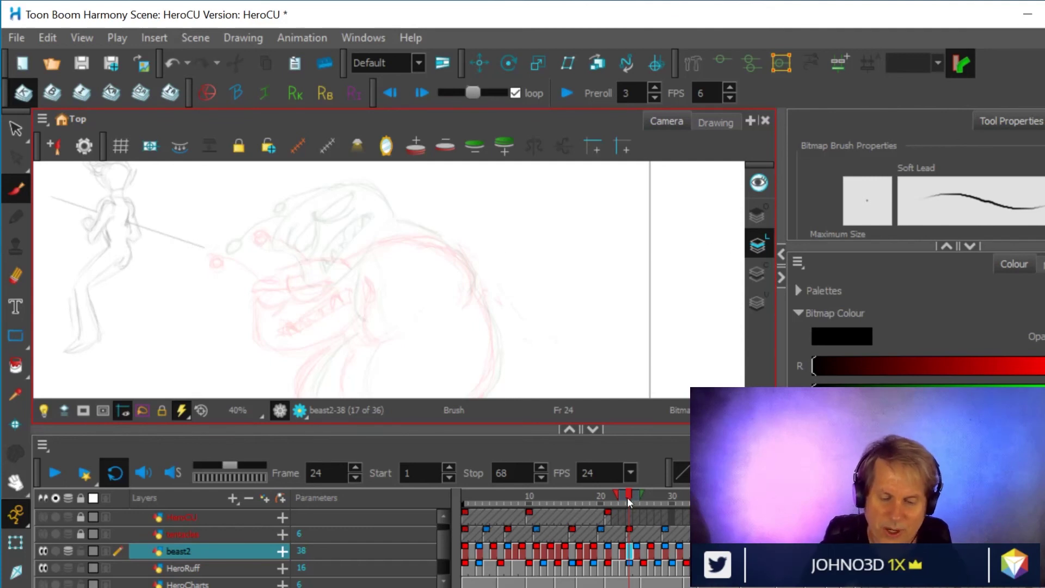
pyautogui.moveTo(644, 494)
pyautogui.mouseDown()
pyautogui.moveTo(657, 495)
pyautogui.moveTo(597, 495)
pyautogui.mouseUp()
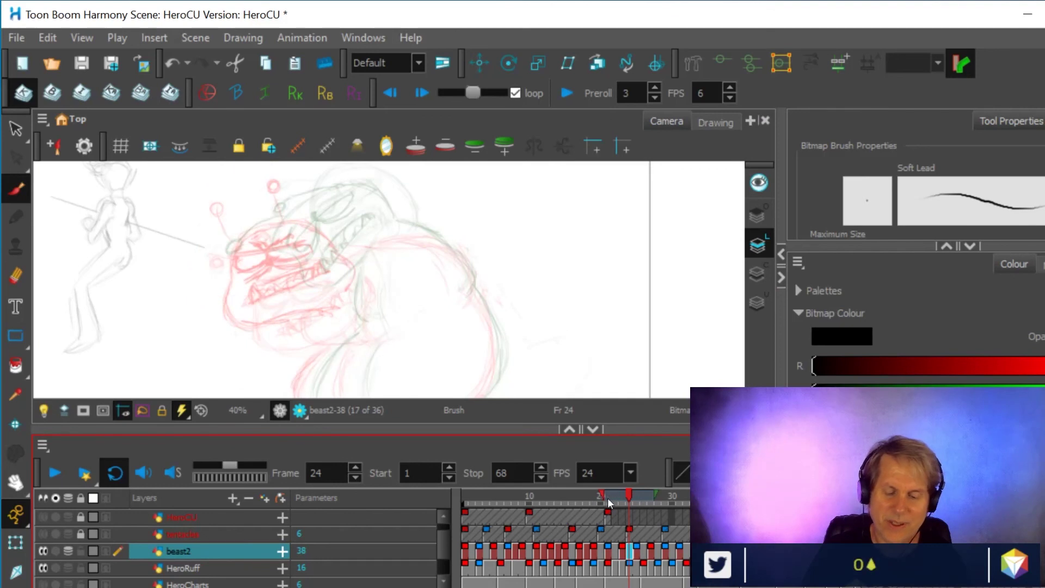
pyautogui.moveTo(650, 492); pyautogui.dragTo(645, 495)
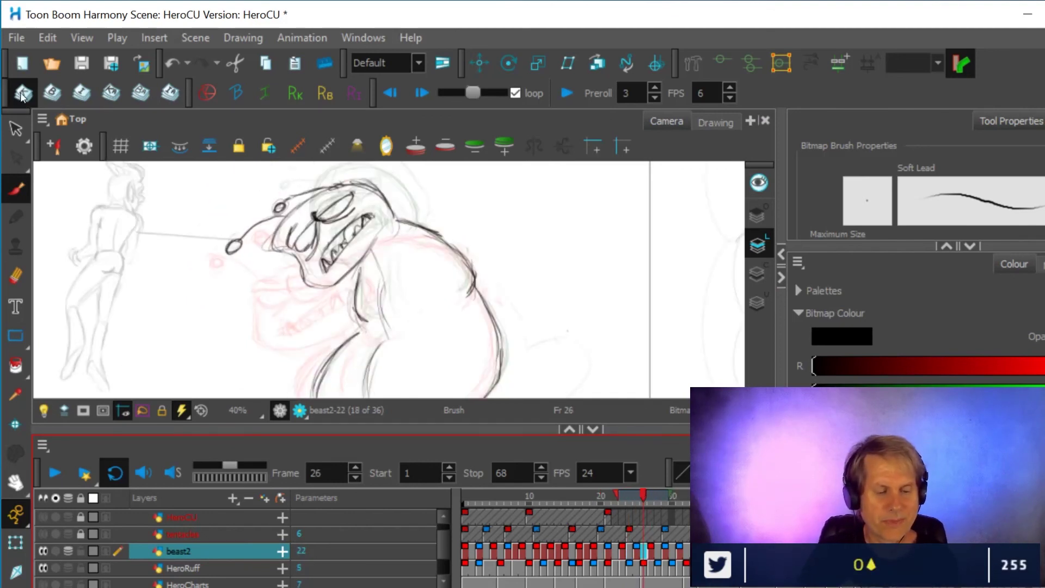
# - Save the HeroCU scene, then close the Open Recent list without opening a scene
pyautogui.click(16, 38)
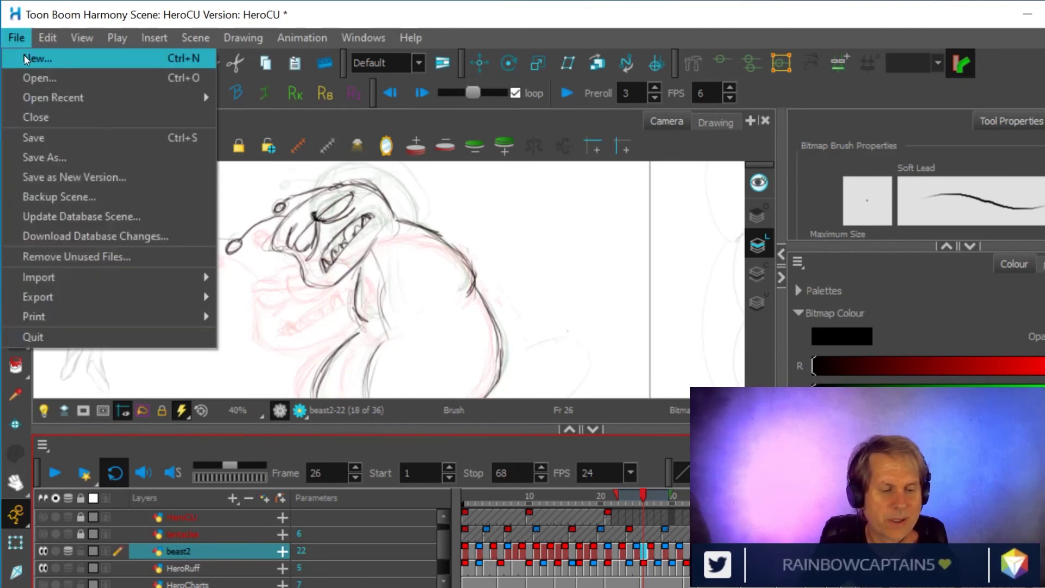
pyautogui.click(33, 136)
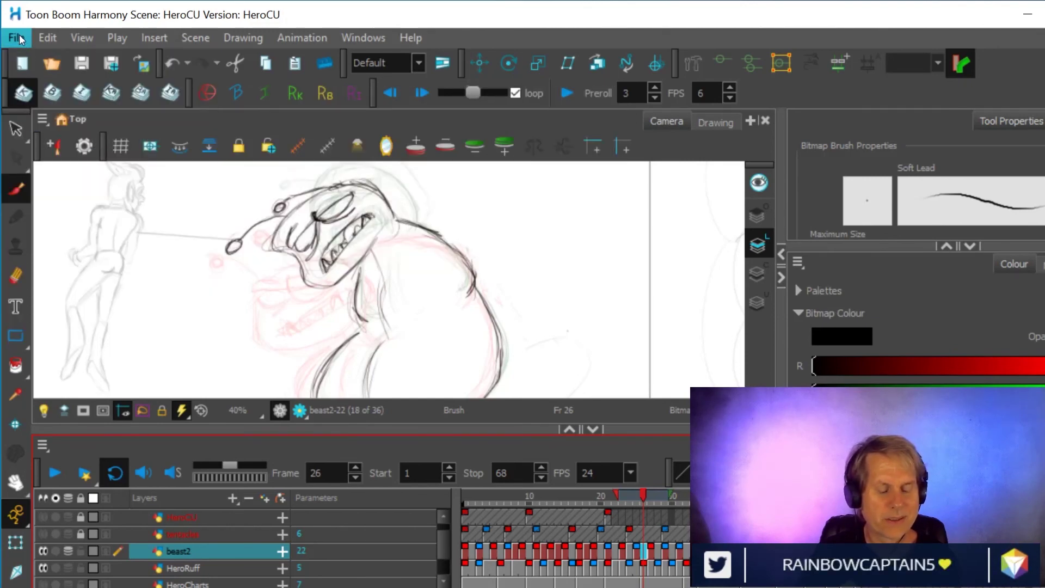
pyautogui.click(17, 38)
pyautogui.moveTo(38, 100)
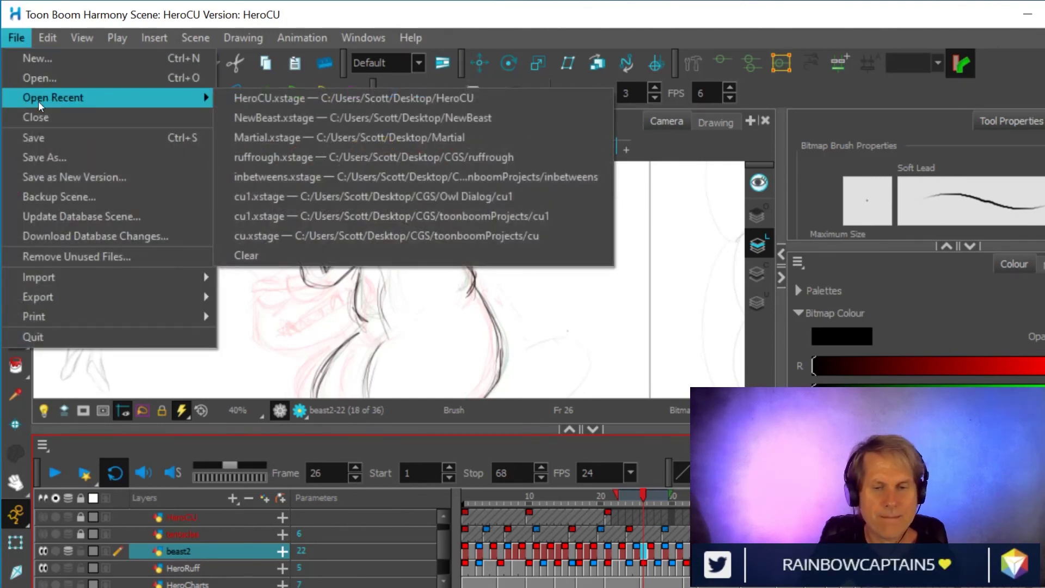
pyautogui.click(259, 100)
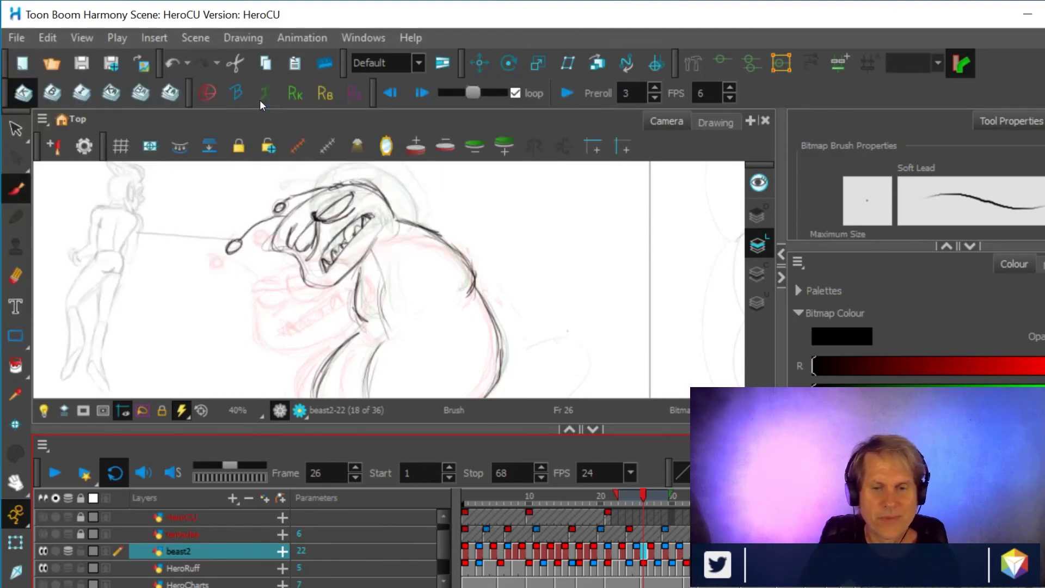
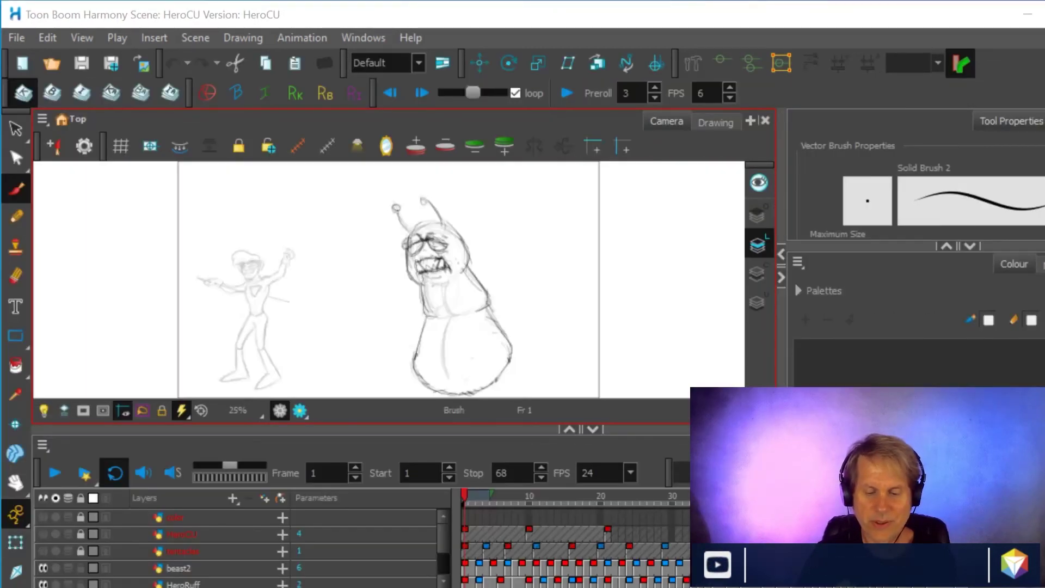
# - Scrub the timeline playhead from frame 1 to frame 24 to review the animation
pyautogui.moveTo(624, 496)
pyautogui.mouseDown()
pyautogui.moveTo(571, 495)
pyautogui.moveTo(629, 496)
pyautogui.mouseUp()
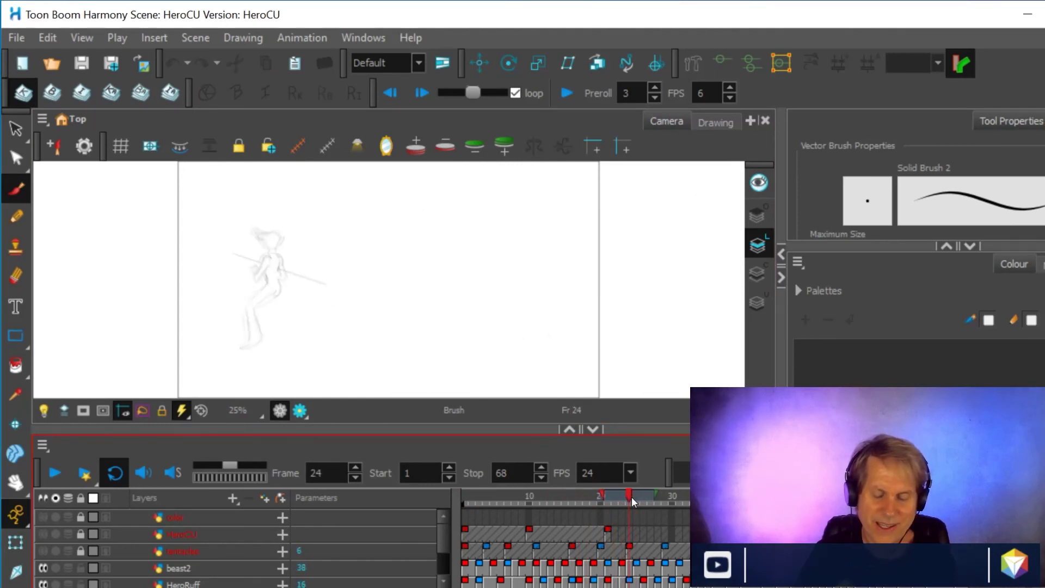
# - On beast2 frame 24, zoom to 40%, narrow the onion-skin range and centre the beast
pyautogui.click(628, 568)
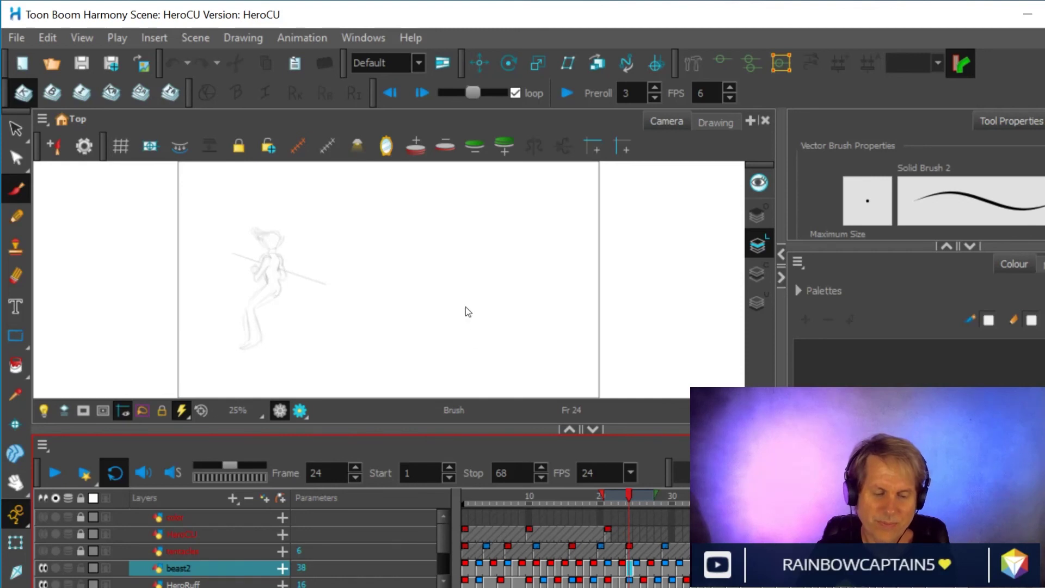
pyautogui.scroll(2, 462, 296)
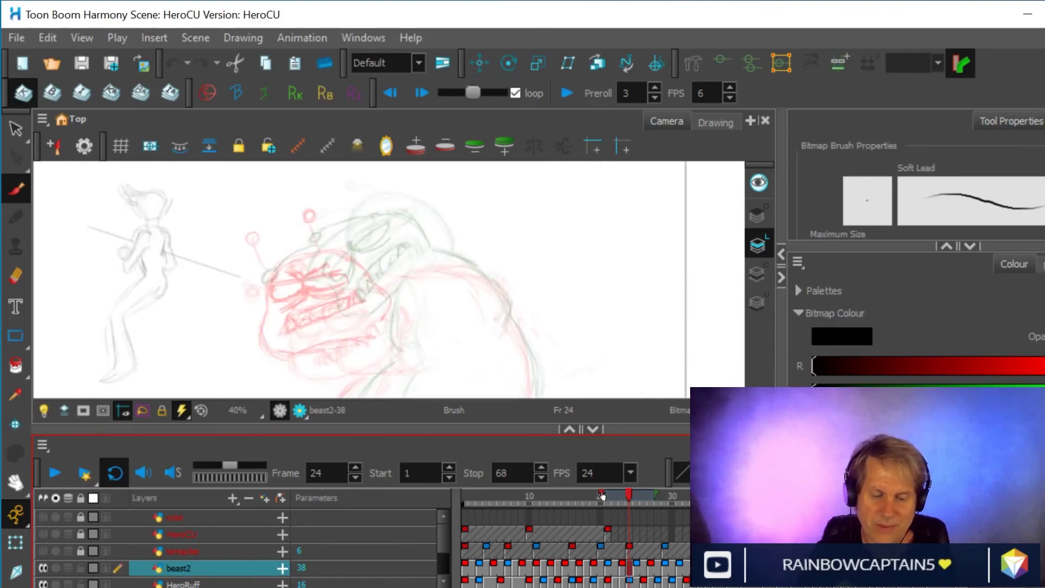
pyautogui.moveTo(602, 495); pyautogui.dragTo(615, 507)
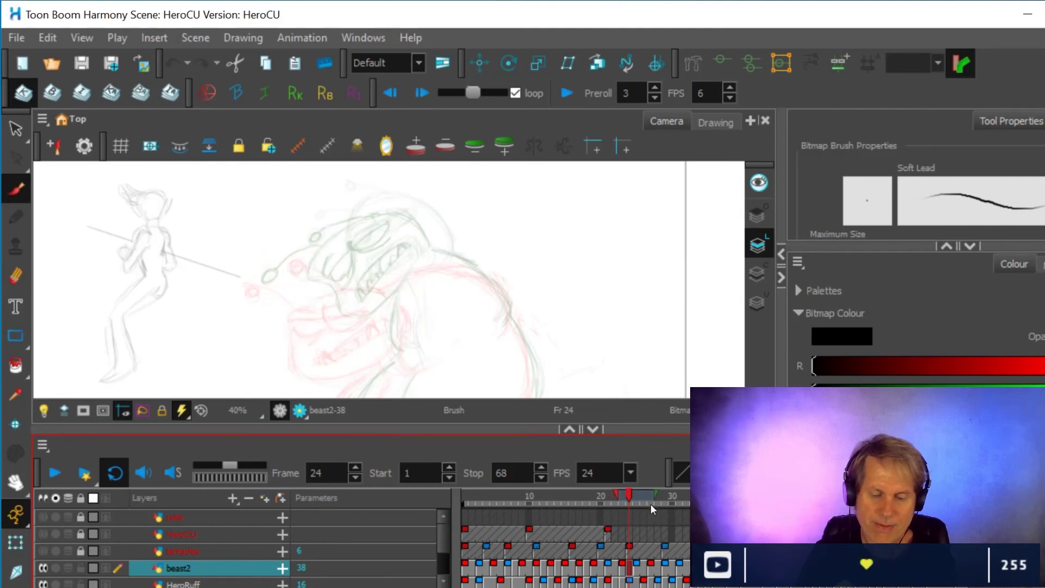
pyautogui.moveTo(660, 495); pyautogui.dragTo(648, 494)
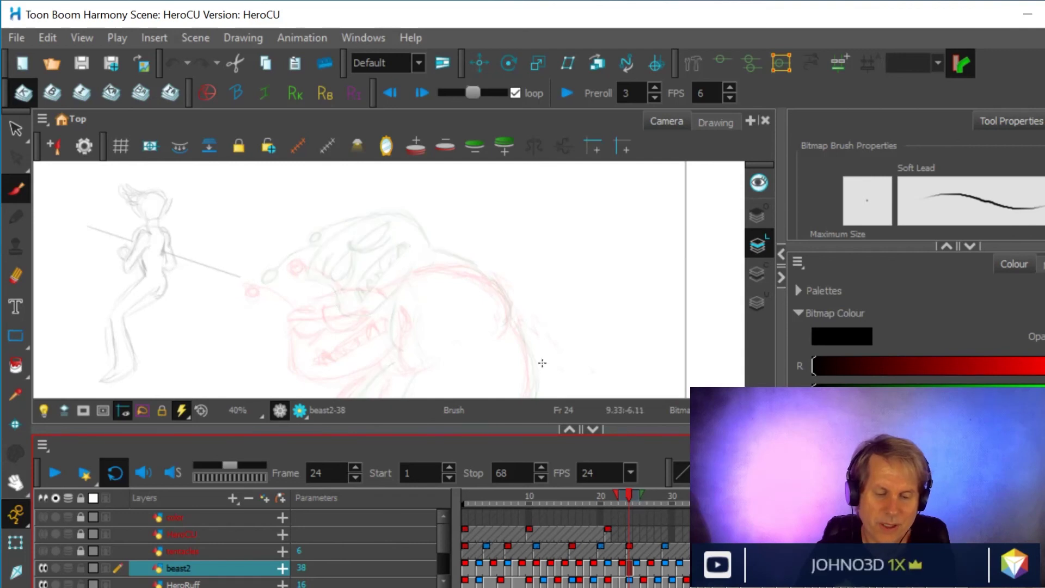
pyautogui.moveTo(518, 310)
pyautogui.mouseDown()
pyautogui.moveTo(544, 297)
pyautogui.moveTo(564, 263)
pyautogui.mouseUp()
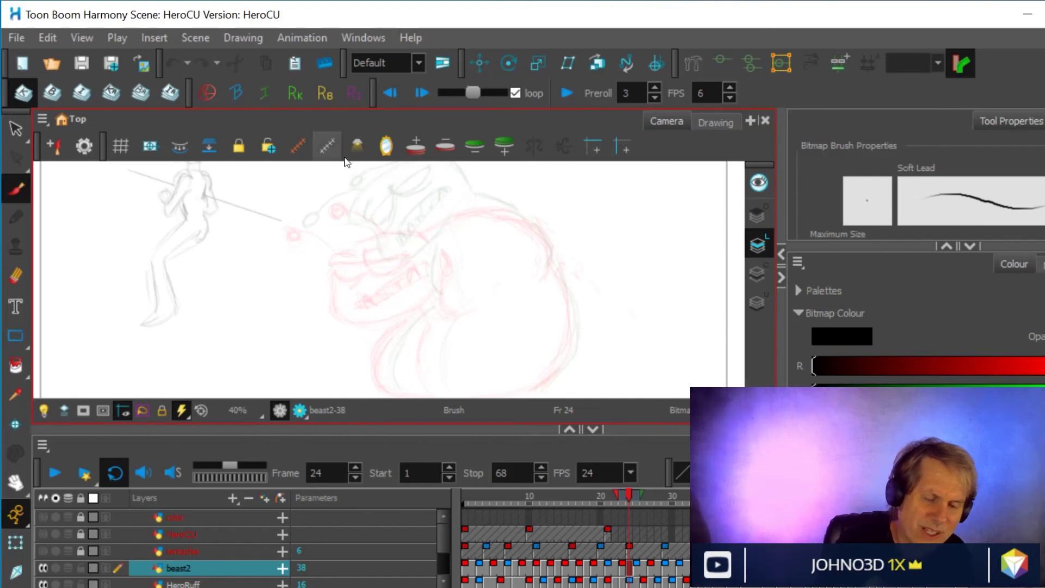
# - Ink the two antenna tips as small black ovals, check frame 23, and begin the head outline
pyautogui.moveTo(346, 192)
pyautogui.mouseDown()
pyautogui.moveTo(351, 200)
pyautogui.moveTo(345, 193)
pyautogui.mouseUp()
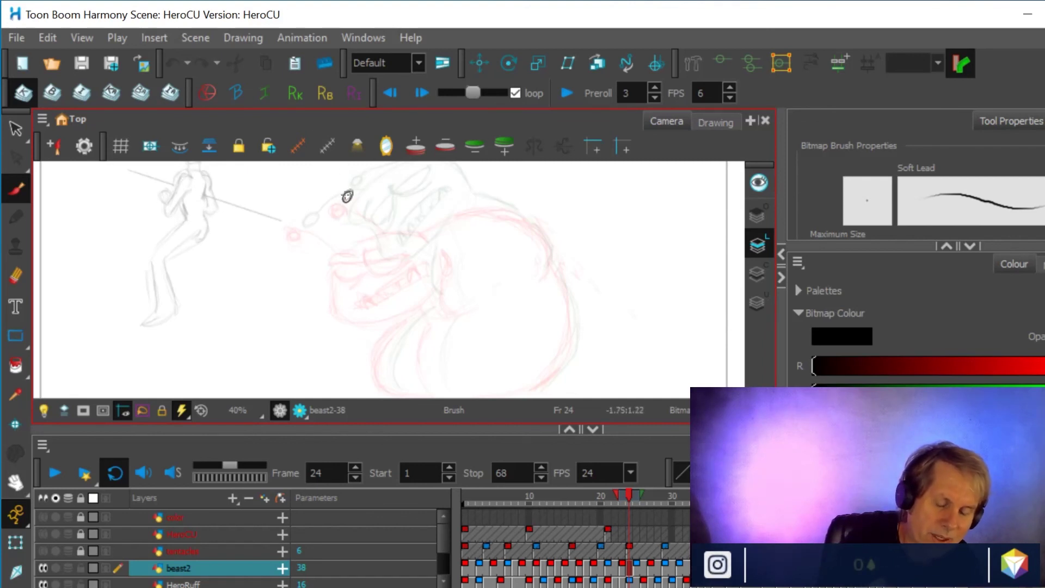
pyautogui.moveTo(297, 226); pyautogui.dragTo(299, 230)
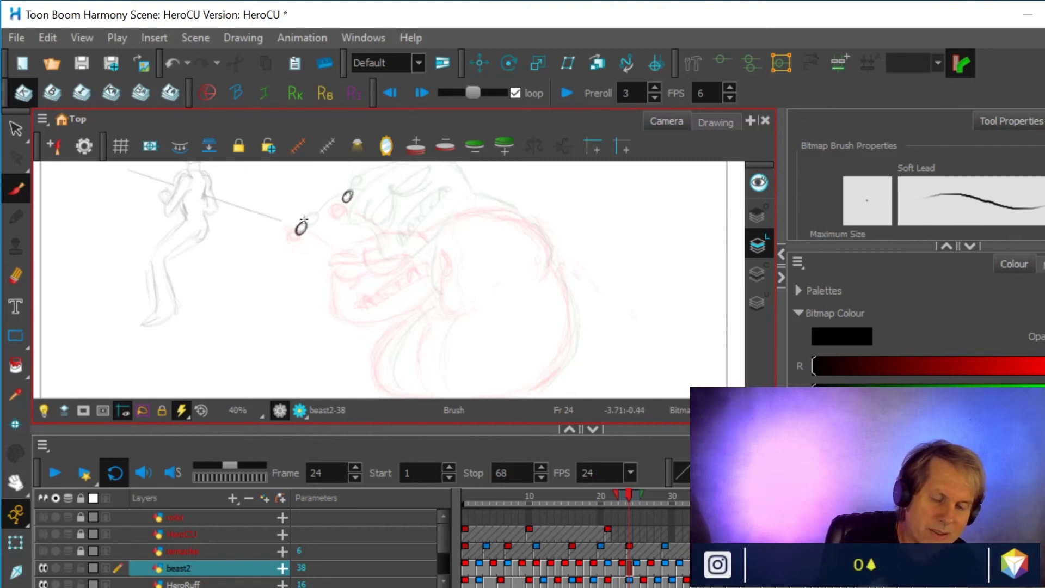
pyautogui.moveTo(630, 496); pyautogui.dragTo(631, 498)
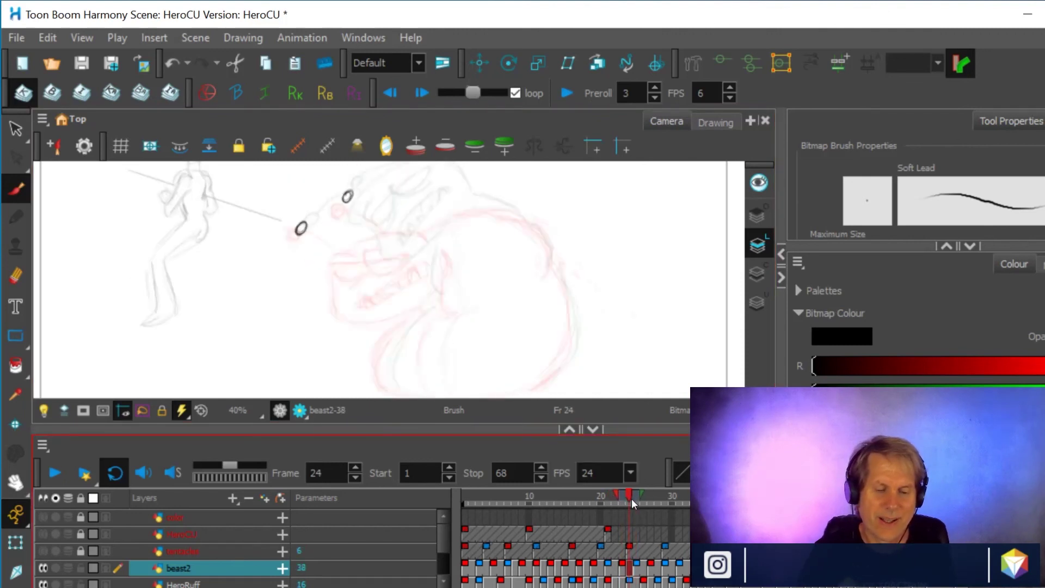
pyautogui.press('space')
pyautogui.moveTo(524, 259); pyautogui.dragTo(502, 292)
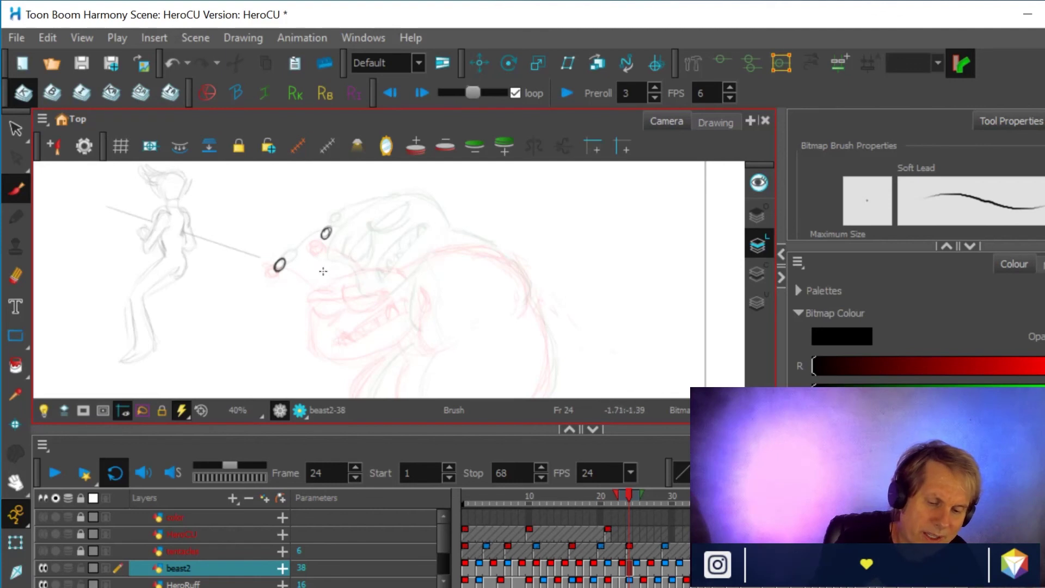
pyautogui.moveTo(325, 278)
pyautogui.mouseDown()
pyautogui.moveTo(363, 322)
pyautogui.moveTo(387, 326)
pyautogui.mouseUp()
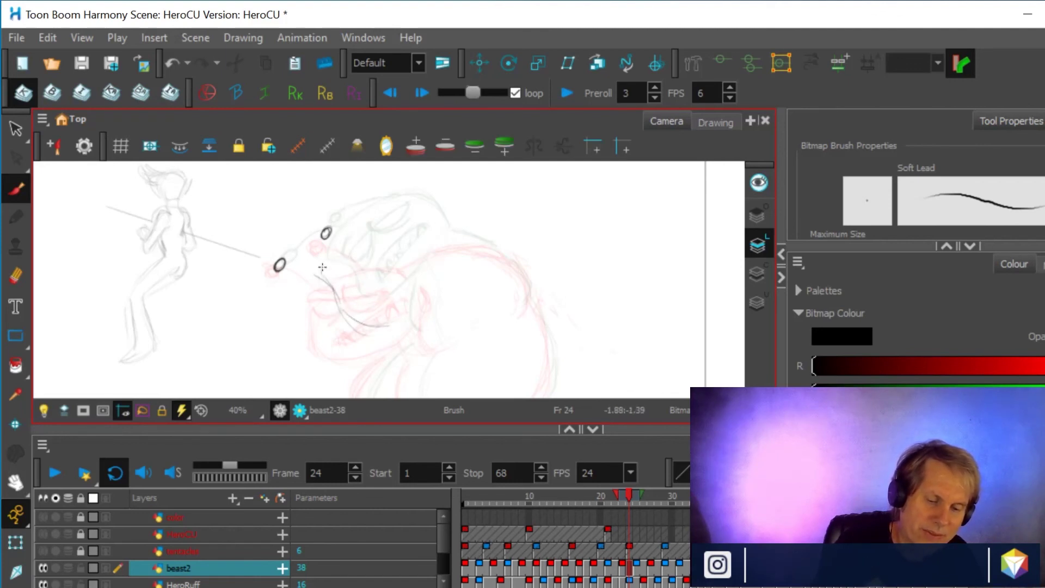
# - Ink the beast's head outline and jaw curve, plus both antenna stalks
pyautogui.moveTo(434, 251)
pyautogui.mouseDown()
pyautogui.moveTo(394, 231)
pyautogui.moveTo(349, 239)
pyautogui.moveTo(318, 274)
pyautogui.mouseUp()
pyautogui.moveTo(323, 267)
pyautogui.mouseDown()
pyautogui.moveTo(354, 241)
pyautogui.moveTo(421, 216)
pyautogui.moveTo(430, 246)
pyautogui.moveTo(380, 230)
pyautogui.moveTo(334, 253)
pyautogui.mouseUp()
pyautogui.moveTo(324, 265); pyautogui.dragTo(417, 232)
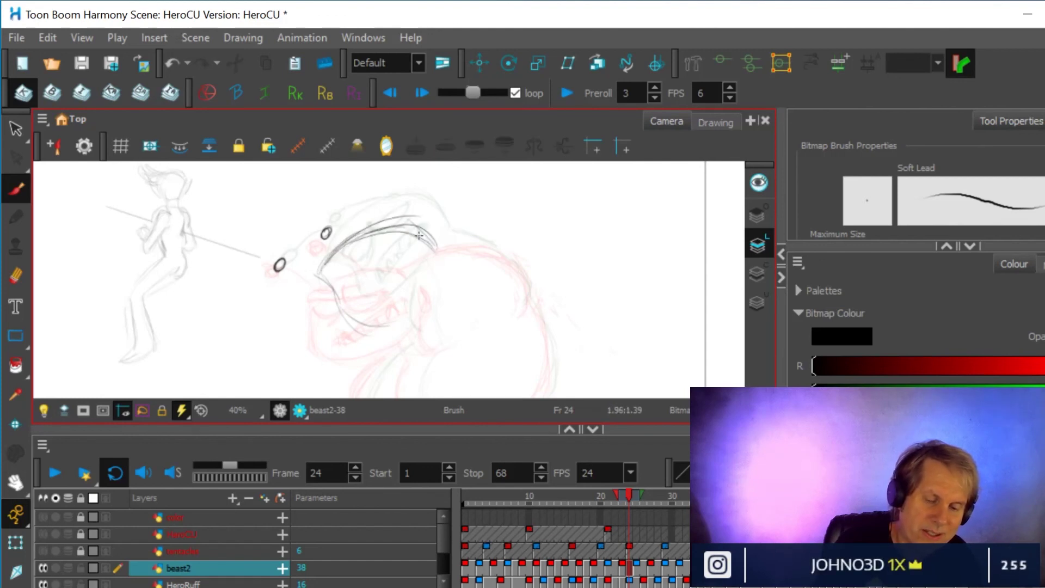
pyautogui.moveTo(339, 310)
pyautogui.mouseDown()
pyautogui.moveTo(403, 323)
pyautogui.moveTo(441, 283)
pyautogui.moveTo(432, 245)
pyautogui.moveTo(357, 329)
pyautogui.moveTo(401, 323)
pyautogui.mouseUp()
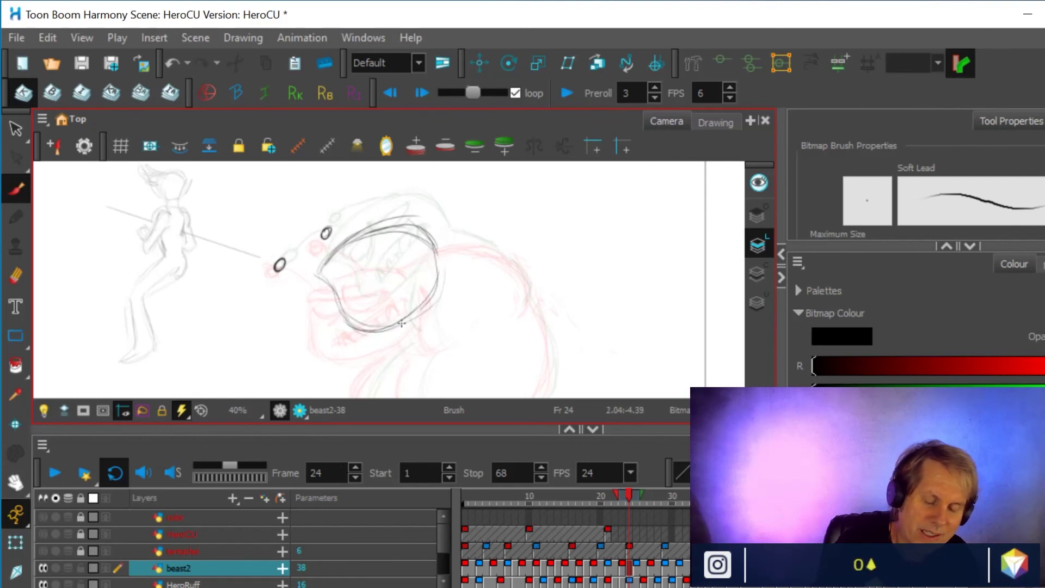
pyautogui.moveTo(420, 228)
pyautogui.mouseDown()
pyautogui.moveTo(370, 227)
pyautogui.moveTo(323, 265)
pyautogui.moveTo(357, 331)
pyautogui.mouseUp()
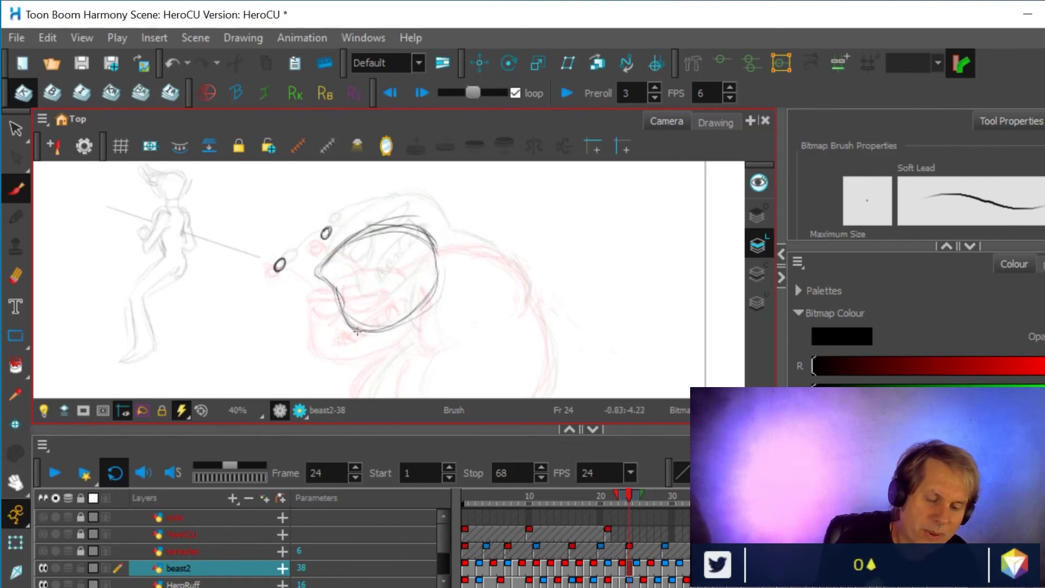
pyautogui.moveTo(439, 275); pyautogui.dragTo(437, 255)
pyautogui.moveTo(383, 224)
pyautogui.mouseDown()
pyautogui.moveTo(434, 239)
pyautogui.moveTo(437, 282)
pyautogui.mouseUp()
pyautogui.moveTo(420, 233); pyautogui.dragTo(446, 272)
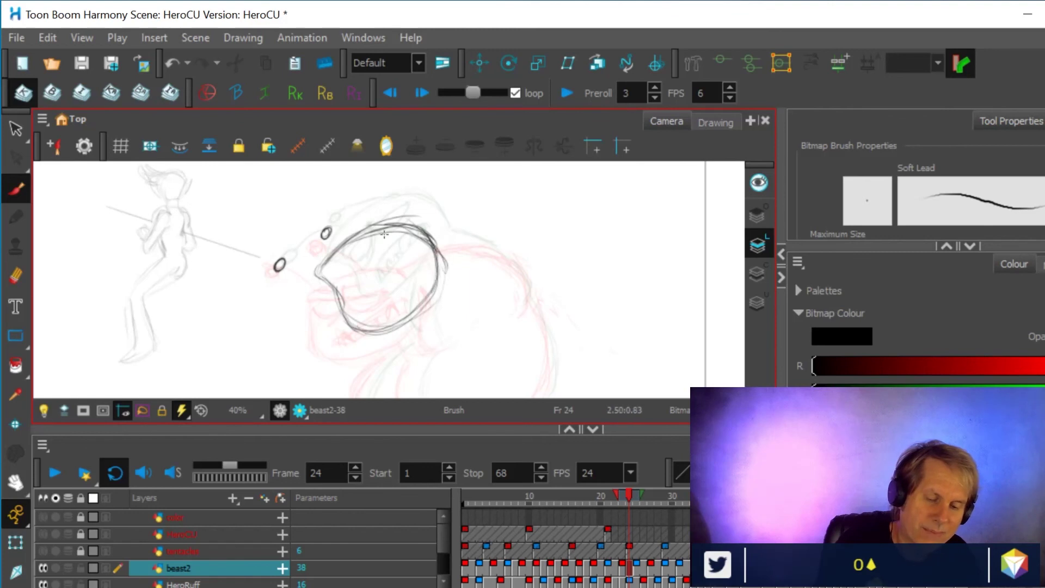
pyautogui.moveTo(284, 261); pyautogui.dragTo(318, 269)
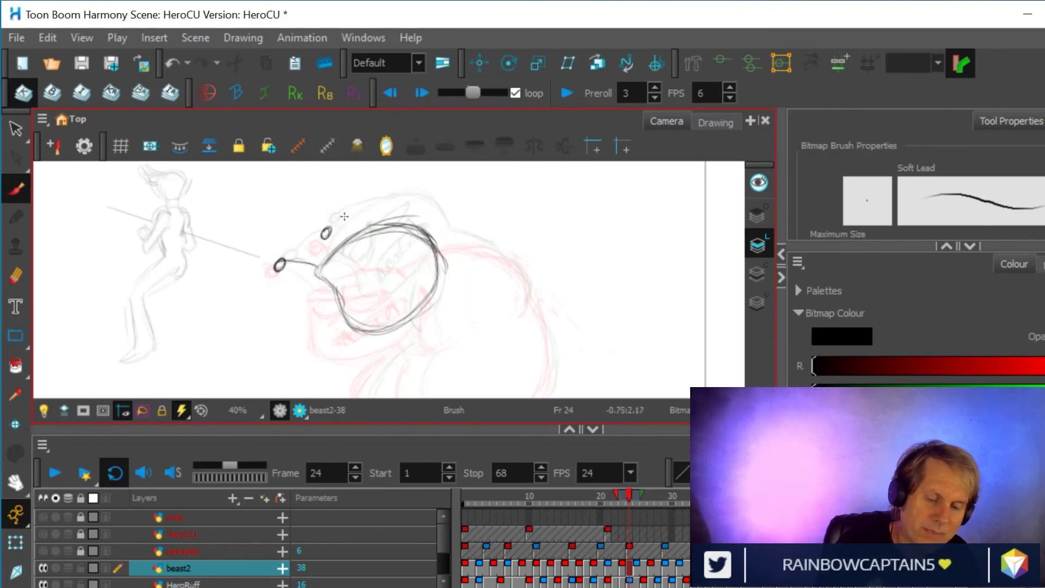
pyautogui.moveTo(332, 228); pyautogui.dragTo(357, 236)
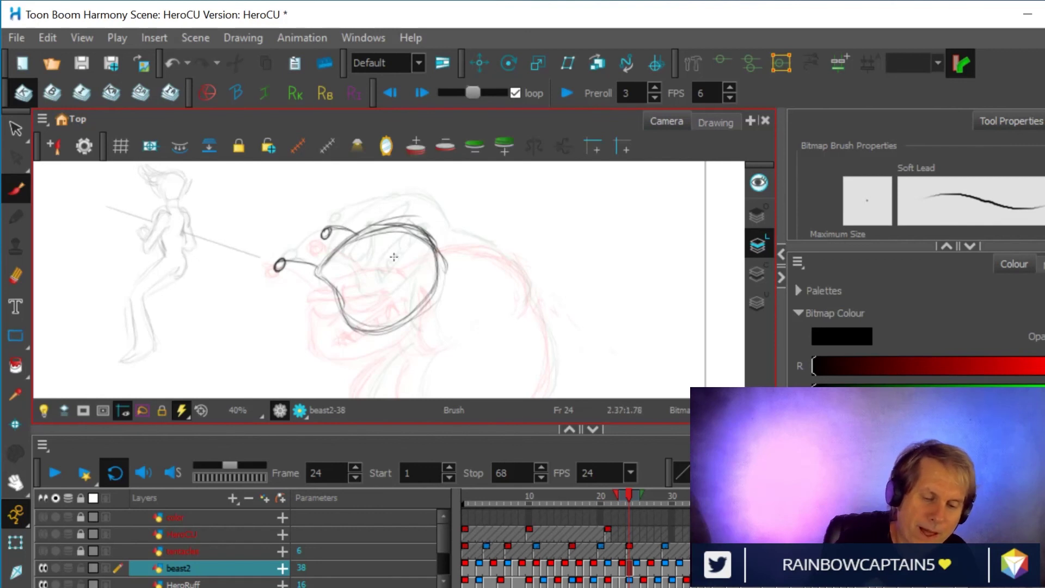
# - Draw the open mouth with teeth at both ends, then the brow and eyelids
pyautogui.moveTo(409, 263); pyautogui.dragTo(360, 298)
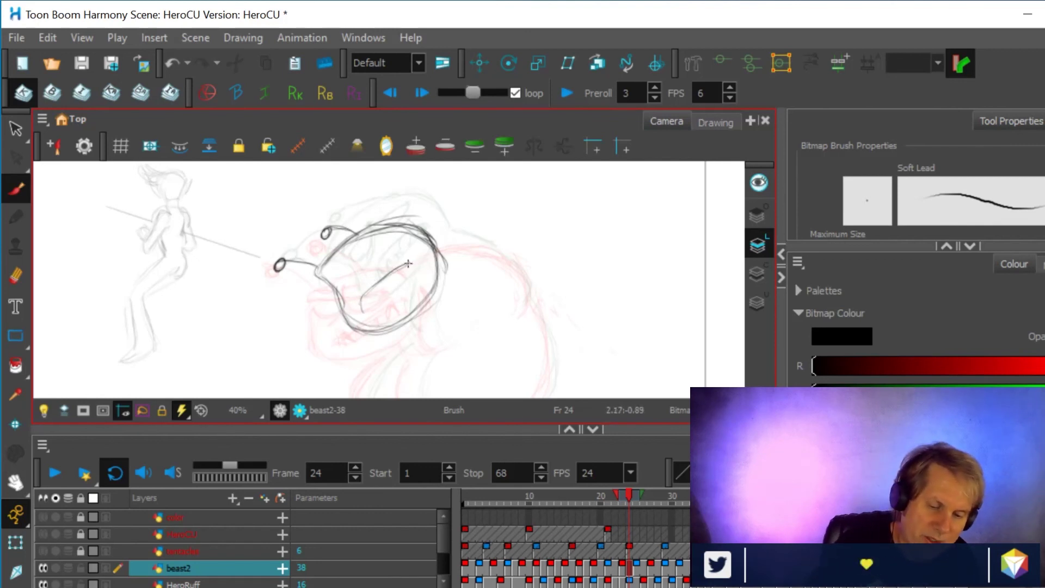
pyautogui.moveTo(364, 308); pyautogui.dragTo(414, 274)
pyautogui.moveTo(364, 310); pyautogui.dragTo(423, 268)
pyautogui.moveTo(369, 303); pyautogui.dragTo(373, 304)
pyautogui.moveTo(408, 264); pyautogui.dragTo(415, 270)
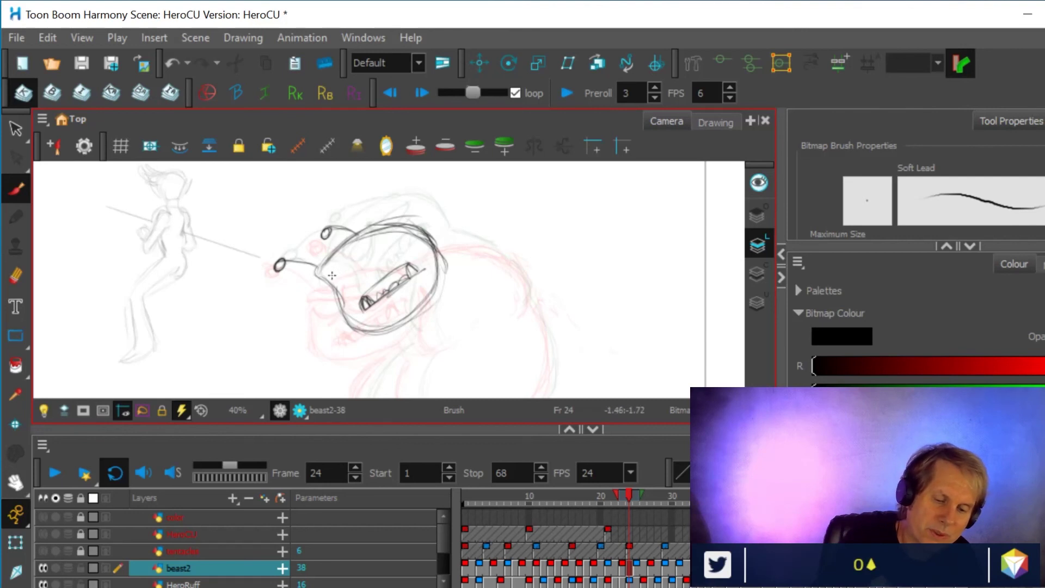
pyautogui.moveTo(379, 245)
pyautogui.mouseDown()
pyautogui.moveTo(340, 266)
pyautogui.moveTo(387, 247)
pyautogui.mouseUp()
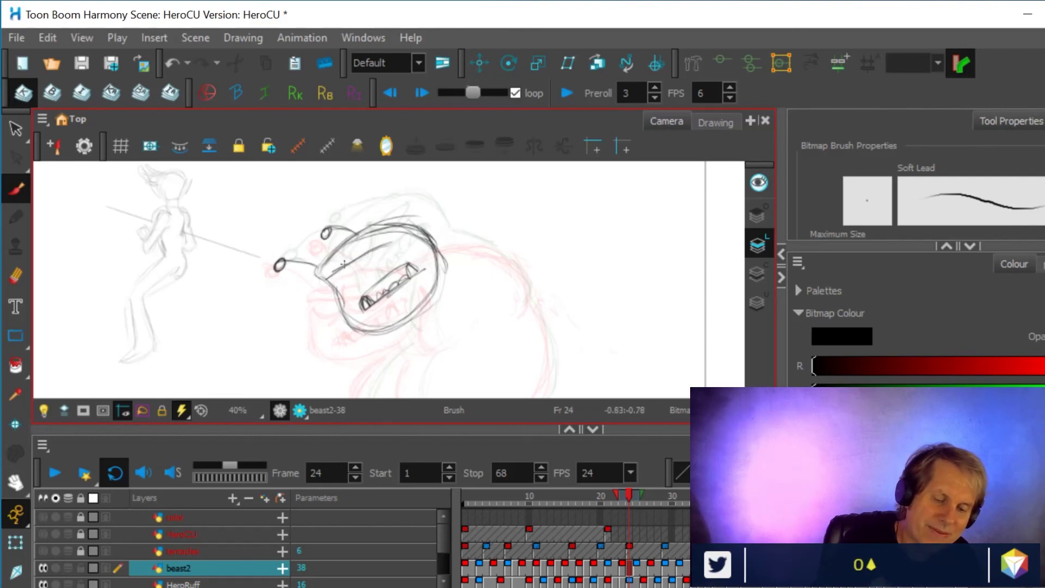
pyautogui.moveTo(377, 259); pyautogui.dragTo(347, 289)
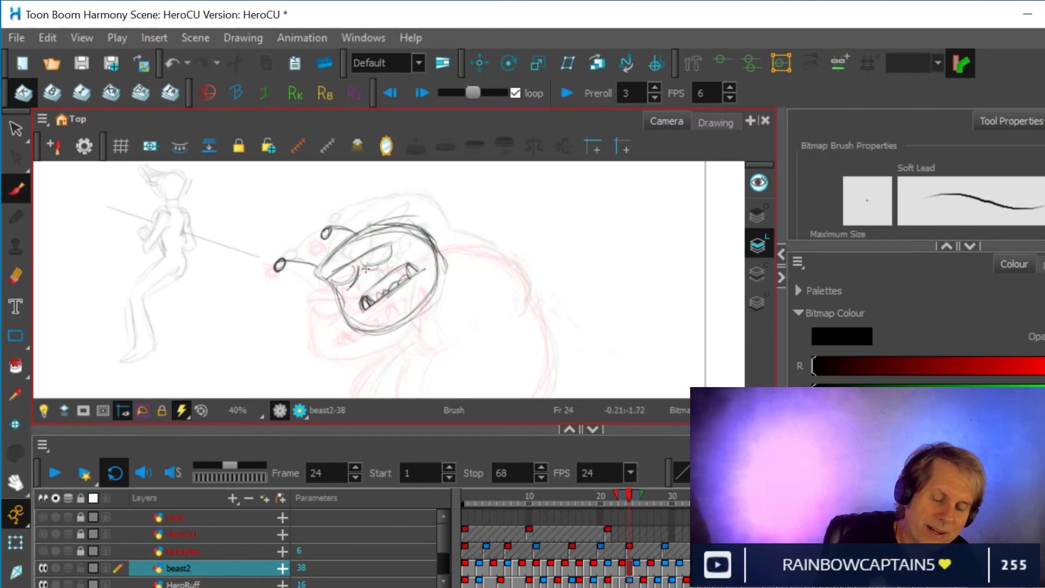
pyautogui.moveTo(358, 261); pyautogui.dragTo(352, 251)
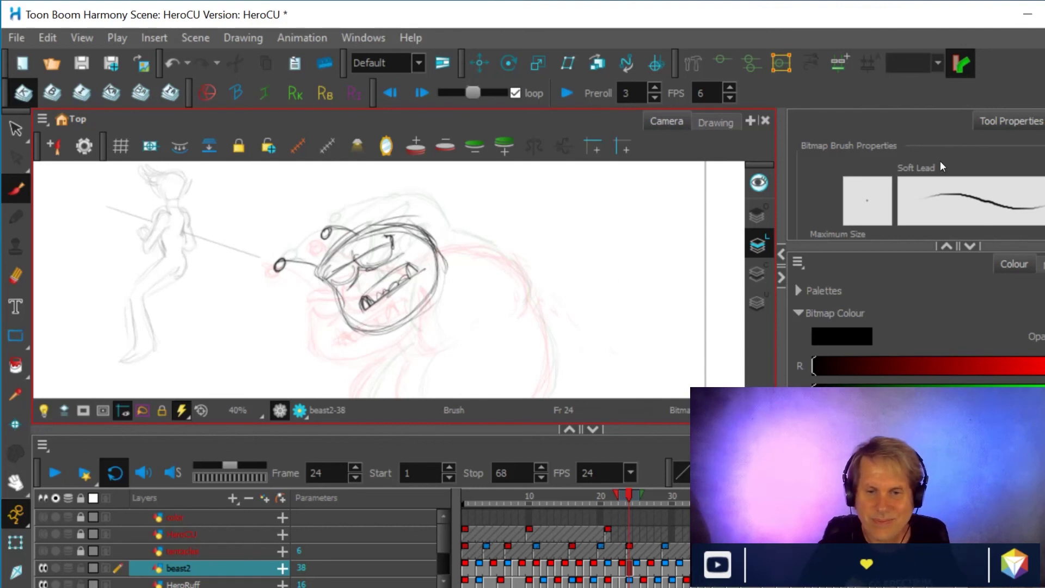
# - Ink the body's left contour, the back of the head and short strokes under the chin
pyautogui.press('space')
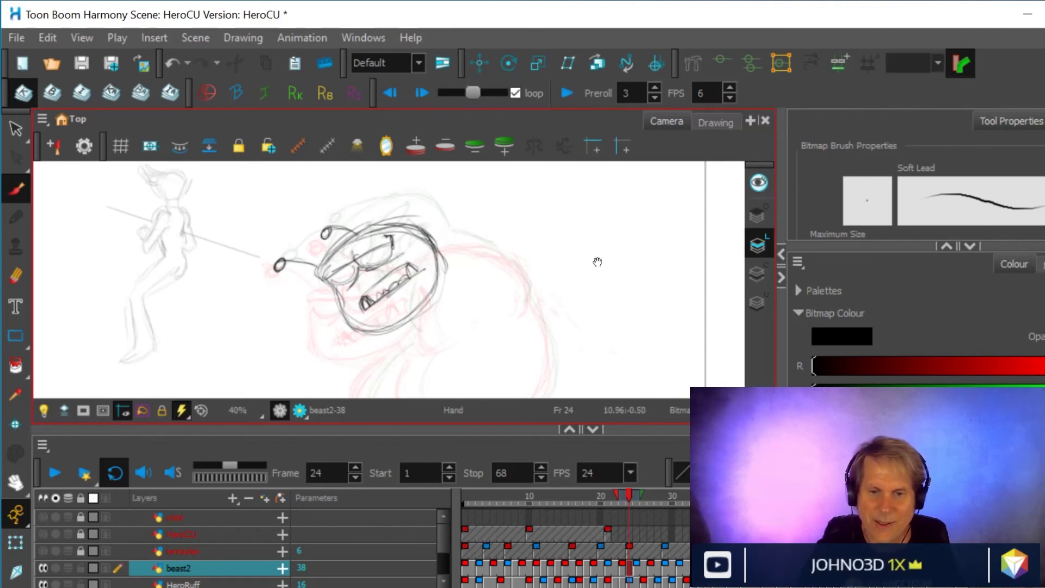
pyautogui.moveTo(555, 299); pyautogui.dragTo(555, 275)
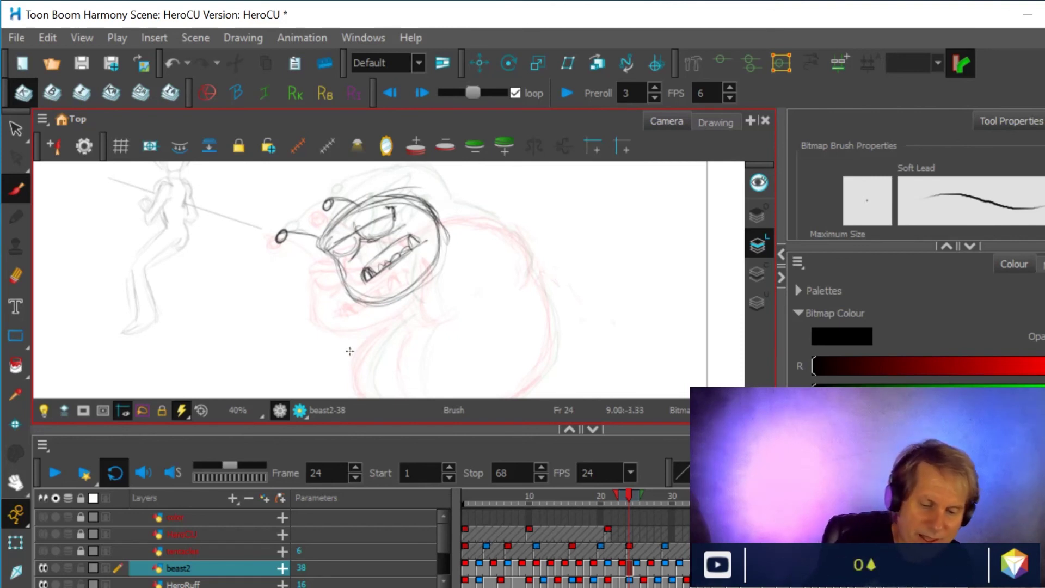
pyautogui.moveTo(365, 387); pyautogui.dragTo(373, 348)
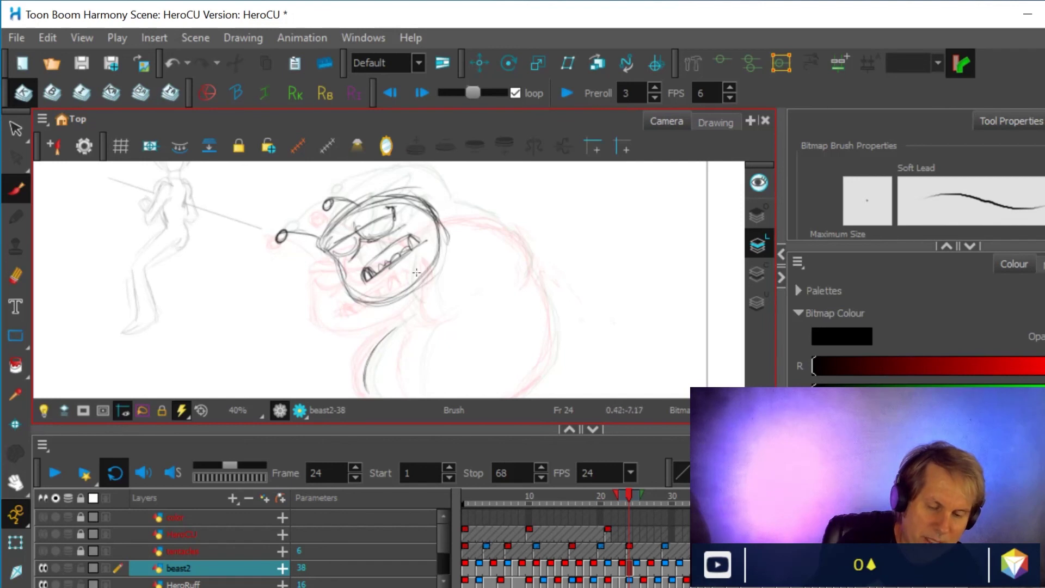
pyautogui.moveTo(514, 233); pyautogui.dragTo(529, 279)
pyautogui.moveTo(442, 215); pyautogui.dragTo(511, 228)
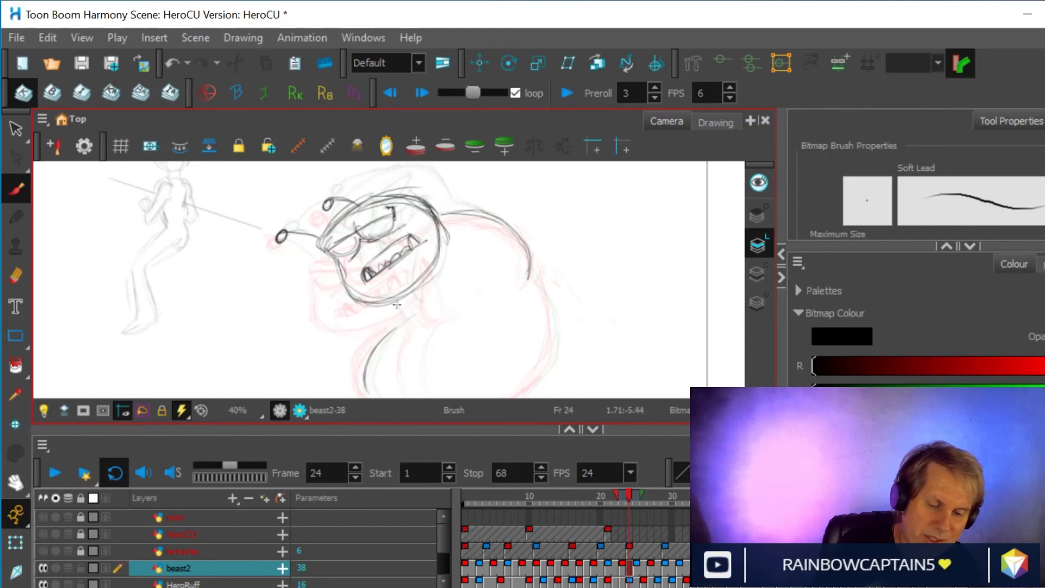
pyautogui.moveTo(416, 320); pyautogui.dragTo(398, 297)
pyautogui.moveTo(420, 334); pyautogui.dragTo(414, 387)
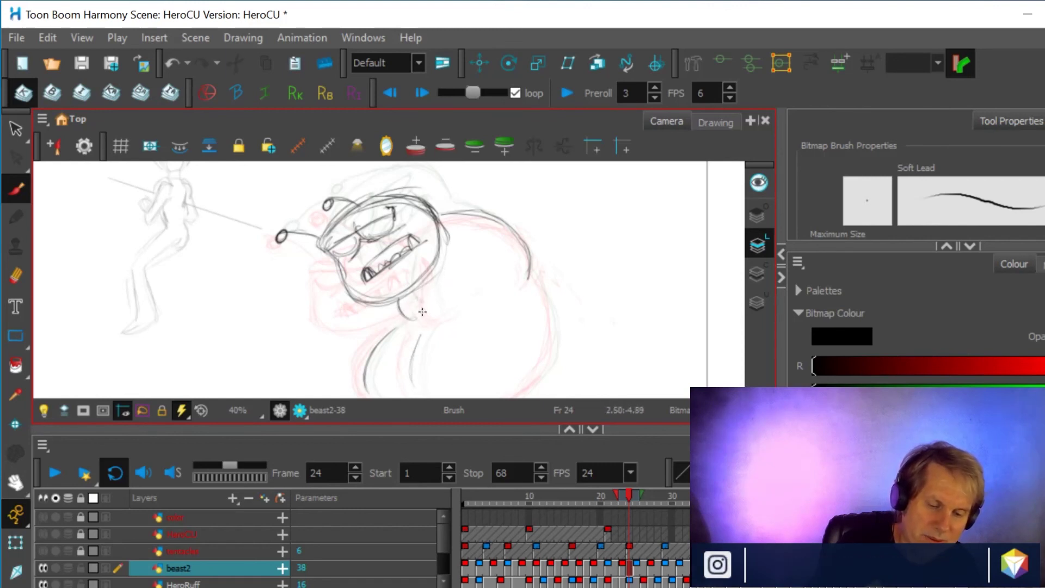
pyautogui.moveTo(419, 278); pyautogui.dragTo(416, 306)
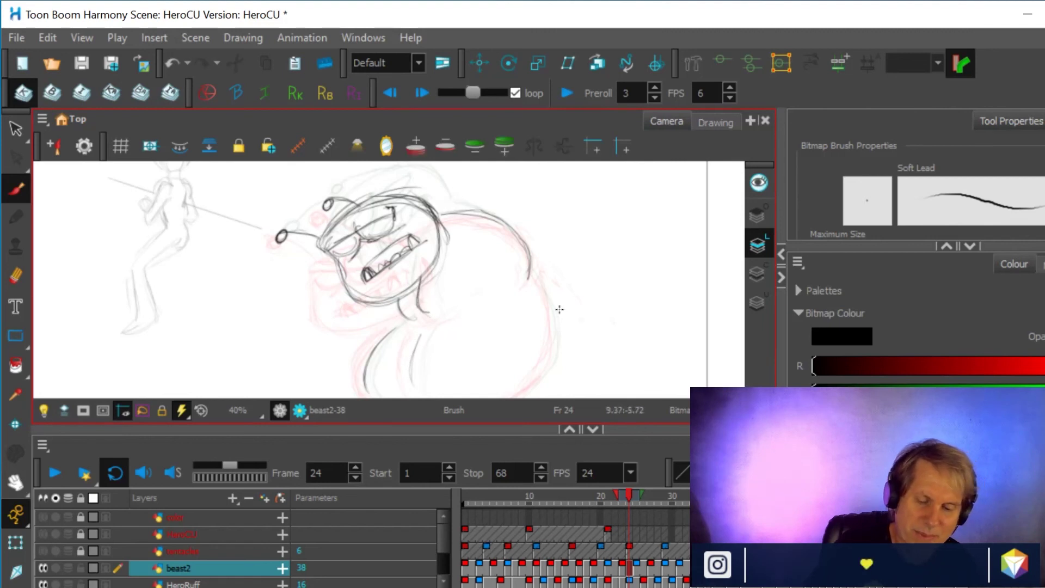
pyautogui.moveTo(530, 268); pyautogui.dragTo(554, 363)
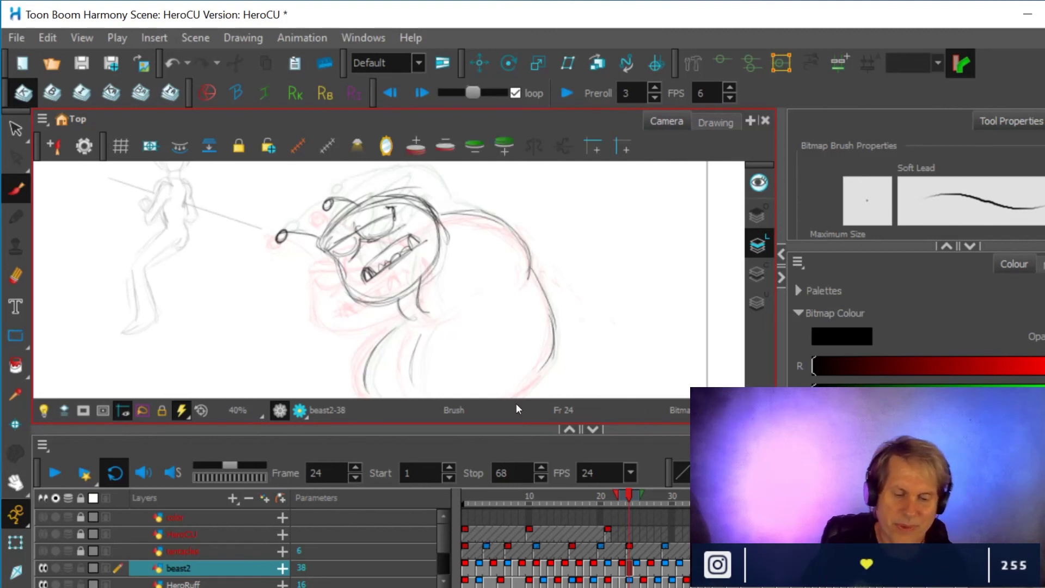
# - Extend the body's right contour, compare frames 24 and 25, then zoom back onto the face
pyautogui.moveTo(541, 293); pyautogui.dragTo(573, 245)
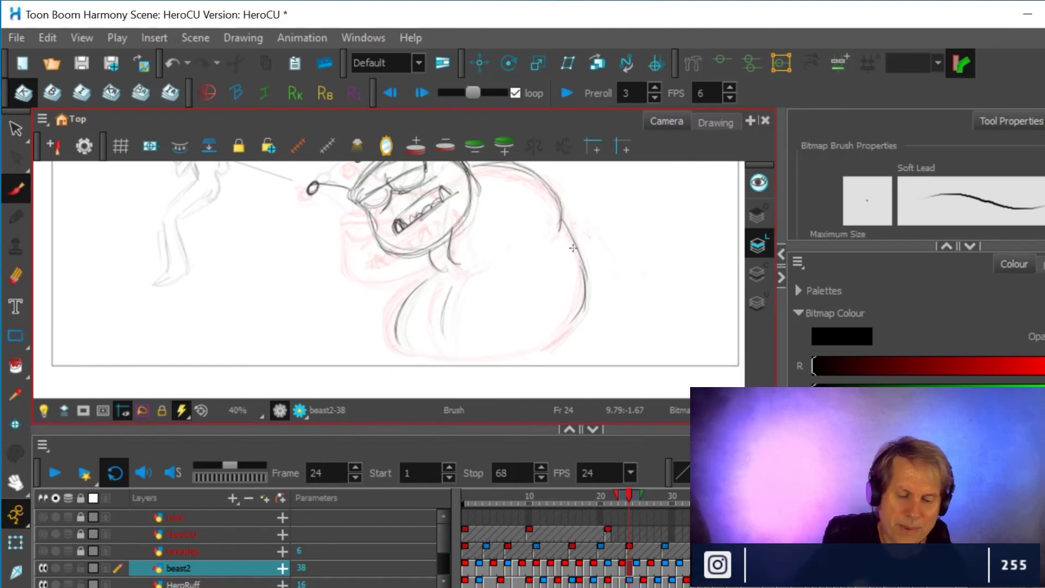
pyautogui.moveTo(585, 275)
pyautogui.mouseDown()
pyautogui.moveTo(563, 329)
pyautogui.moveTo(533, 351)
pyautogui.mouseUp()
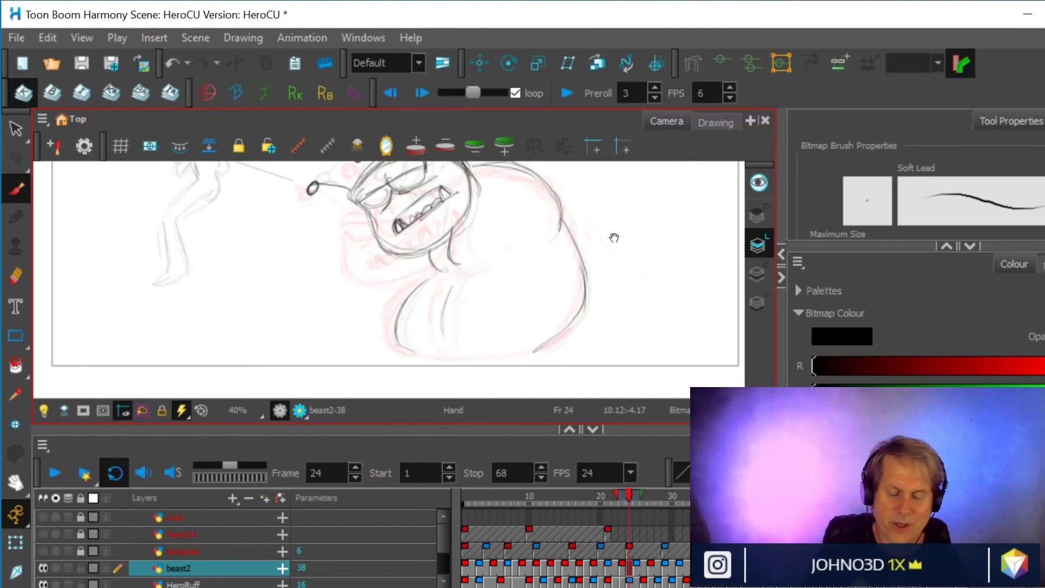
pyautogui.moveTo(613, 236); pyautogui.dragTo(574, 318)
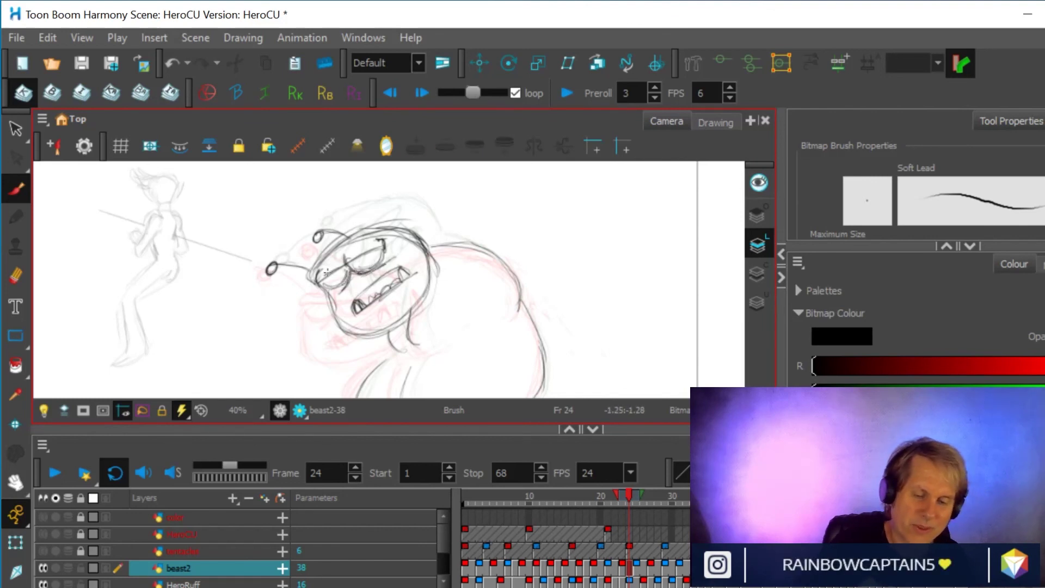
pyautogui.scroll(-2, 407, 321)
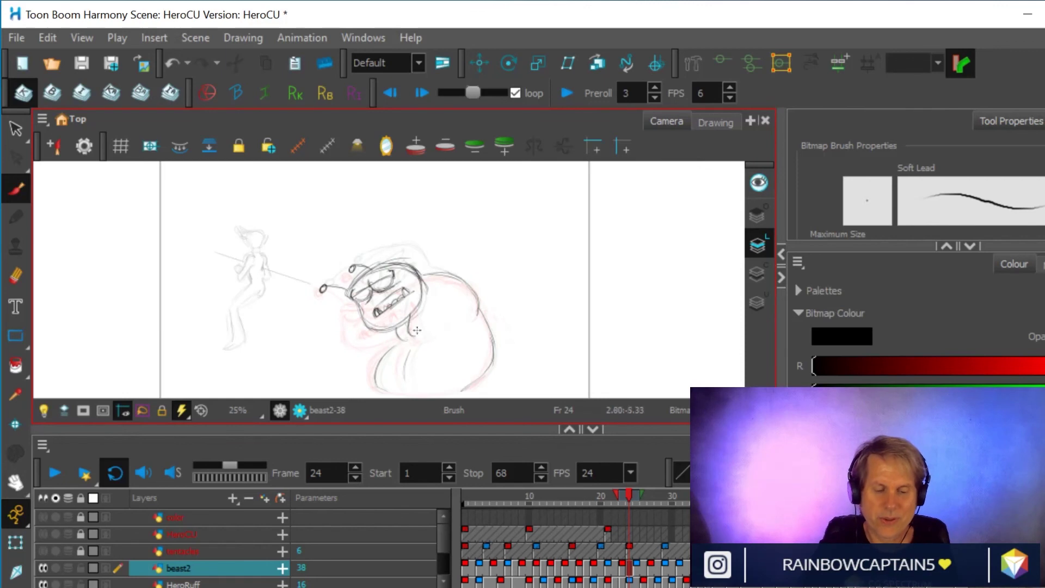
pyautogui.moveTo(506, 327); pyautogui.dragTo(497, 278)
pyautogui.moveTo(632, 496)
pyautogui.mouseDown()
pyautogui.moveTo(620, 493)
pyautogui.moveTo(642, 492)
pyautogui.moveTo(627, 495)
pyautogui.mouseUp()
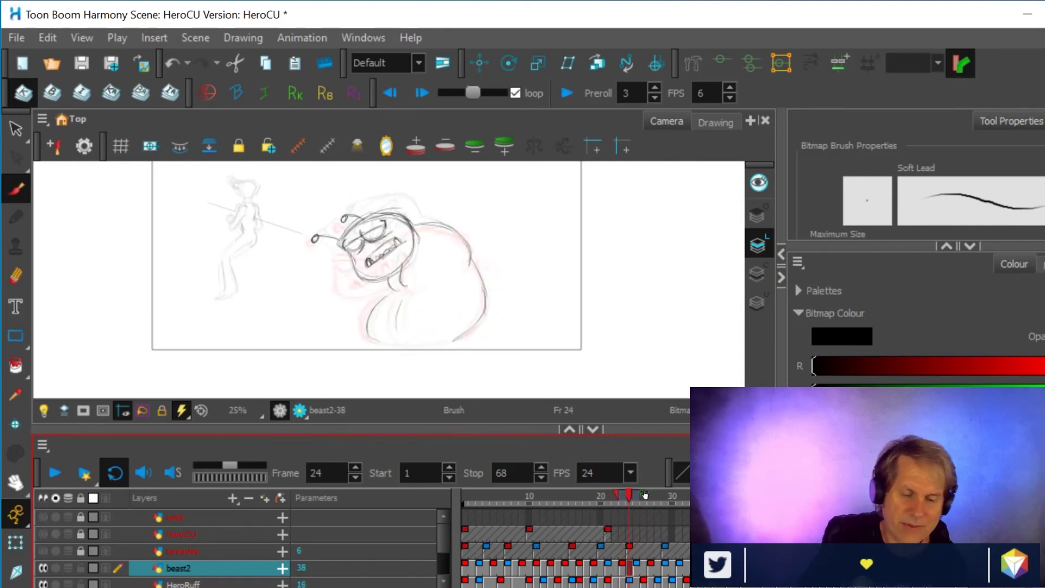
pyautogui.scroll(3, 542, 314)
pyautogui.moveTo(517, 266); pyautogui.dragTo(621, 340)
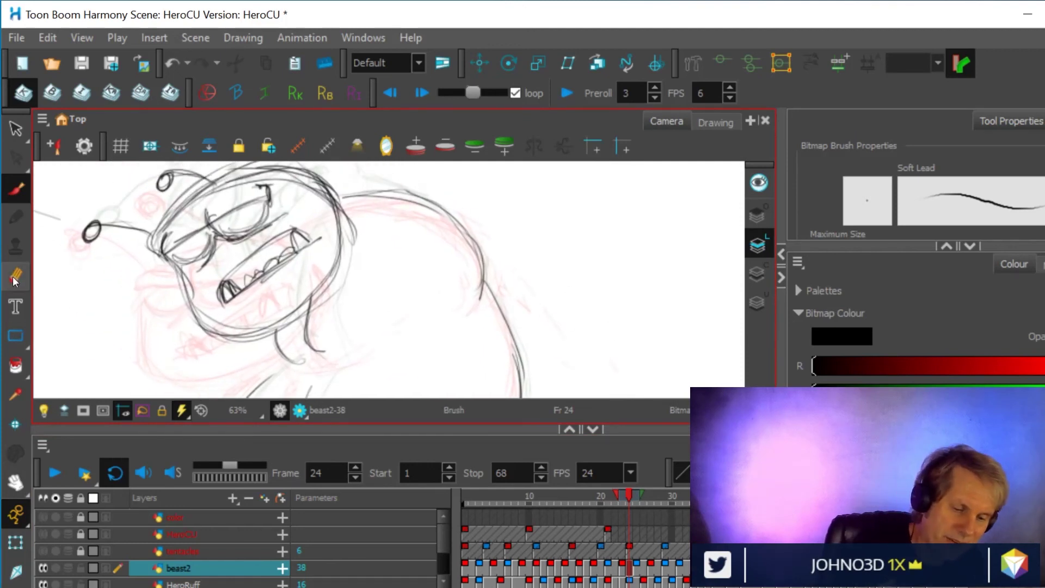
# - Erase the old chin and right cheek lines, redraw them in black, and thicken the neck lines
pyautogui.hotkey('alt', 'e')
pyautogui.moveTo(229, 336)
pyautogui.mouseDown()
pyautogui.moveTo(294, 314)
pyautogui.moveTo(341, 267)
pyautogui.moveTo(330, 284)
pyautogui.moveTo(341, 243)
pyautogui.mouseUp()
pyautogui.moveTo(352, 222); pyautogui.dragTo(344, 266)
pyautogui.moveTo(225, 329); pyautogui.dragTo(237, 340)
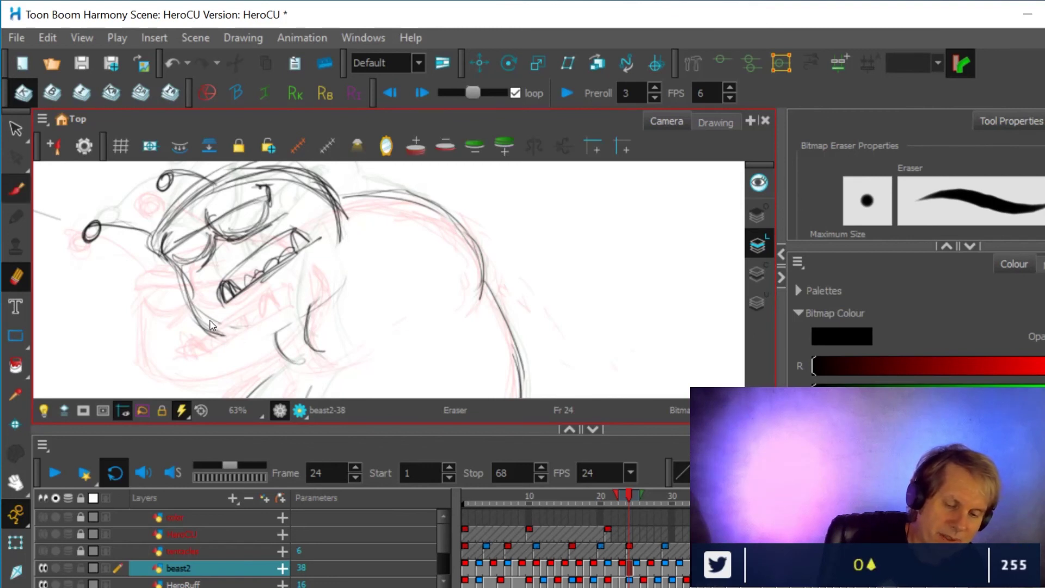
pyautogui.hotkey('alt', 'b')
pyautogui.moveTo(323, 284); pyautogui.dragTo(259, 320)
pyautogui.moveTo(341, 222)
pyautogui.mouseDown()
pyautogui.moveTo(274, 322)
pyautogui.moveTo(199, 313)
pyautogui.mouseUp()
pyautogui.moveTo(201, 326)
pyautogui.mouseDown()
pyautogui.moveTo(290, 311)
pyautogui.moveTo(282, 353)
pyautogui.mouseUp()
pyautogui.moveTo(307, 299); pyautogui.dragTo(322, 355)
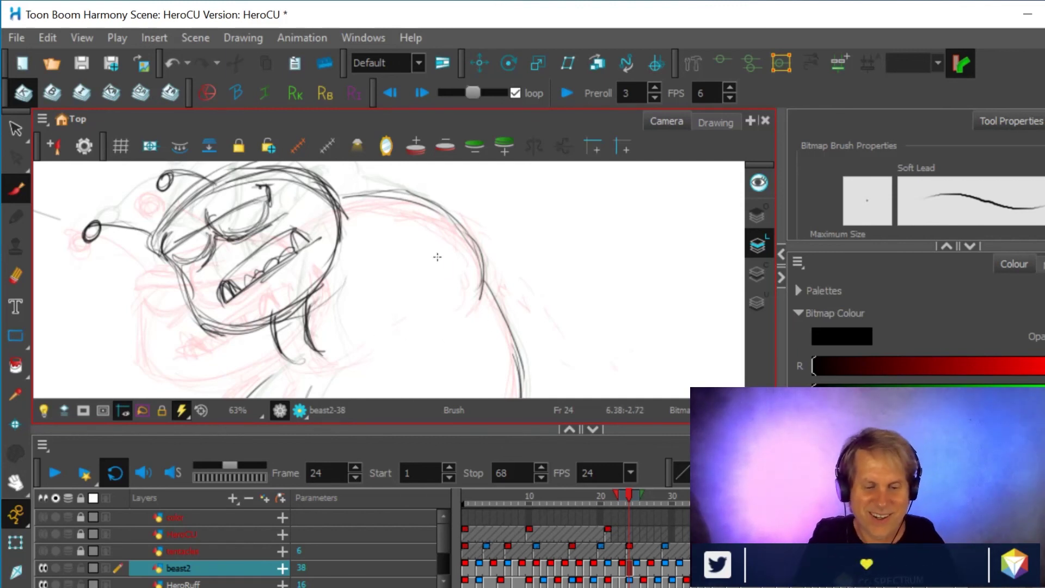
pyautogui.scroll(-4, 435, 263)
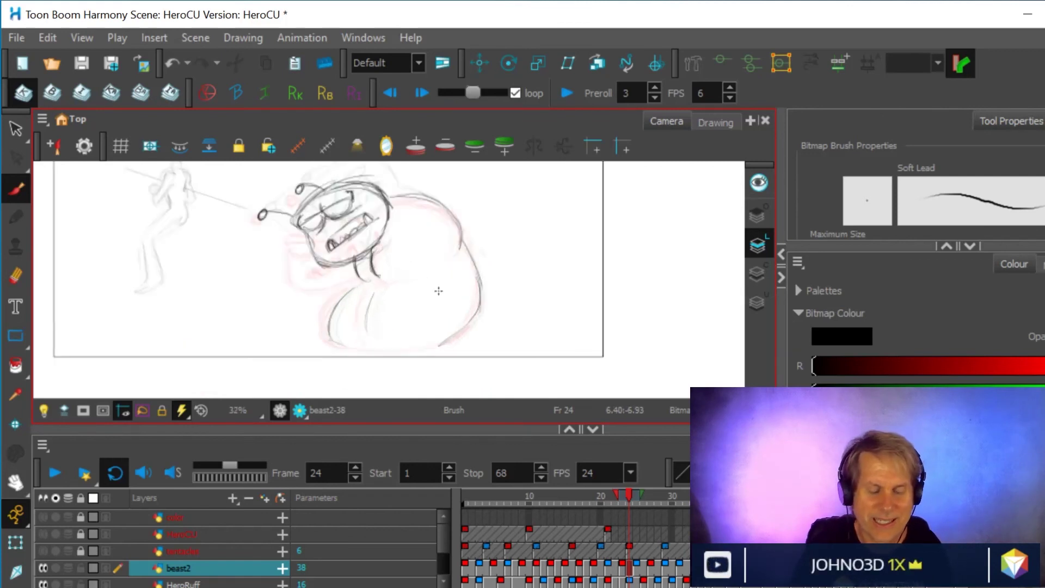
# - Recentre the view, save the HeroCU scene with File > Save, and scrub ahead to later frames
pyautogui.press('space')
pyautogui.moveTo(454, 284); pyautogui.dragTo(418, 337)
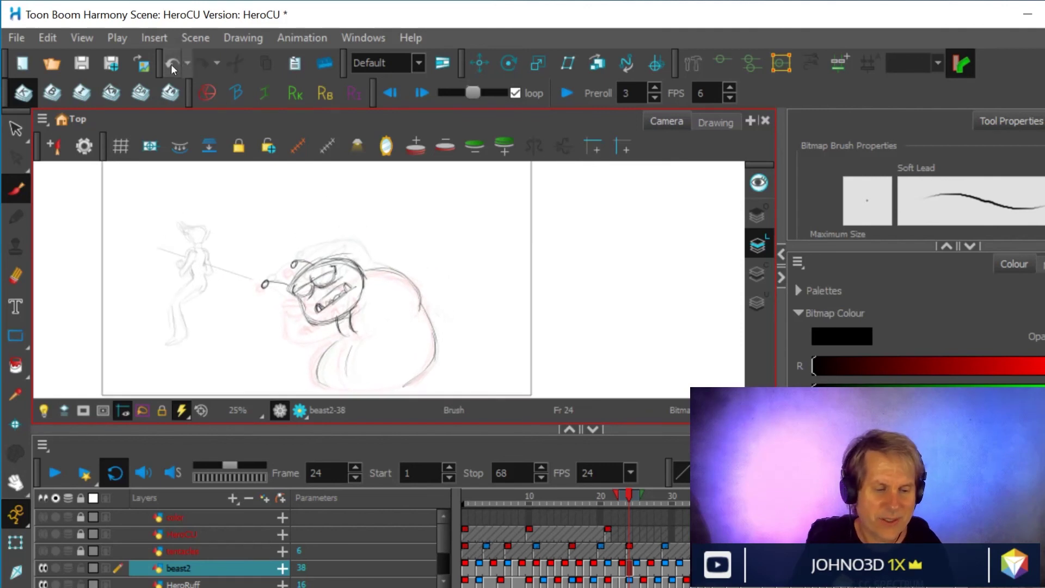
pyautogui.click(21, 36)
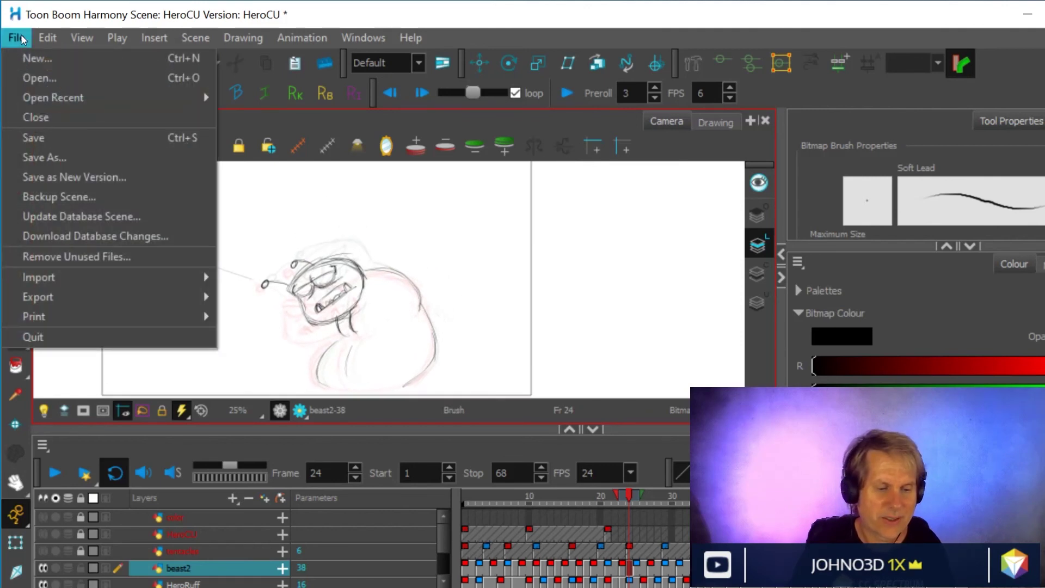
pyautogui.click(35, 140)
pyautogui.moveTo(625, 495)
pyautogui.mouseDown()
pyautogui.moveTo(653, 488)
pyautogui.moveTo(718, 508)
pyautogui.moveTo(547, 536)
pyautogui.mouseUp()
# - Turn off onion skin and play back the animation from frame 9, stopping at frame 27
pyautogui.hotkey('alt', 'o')
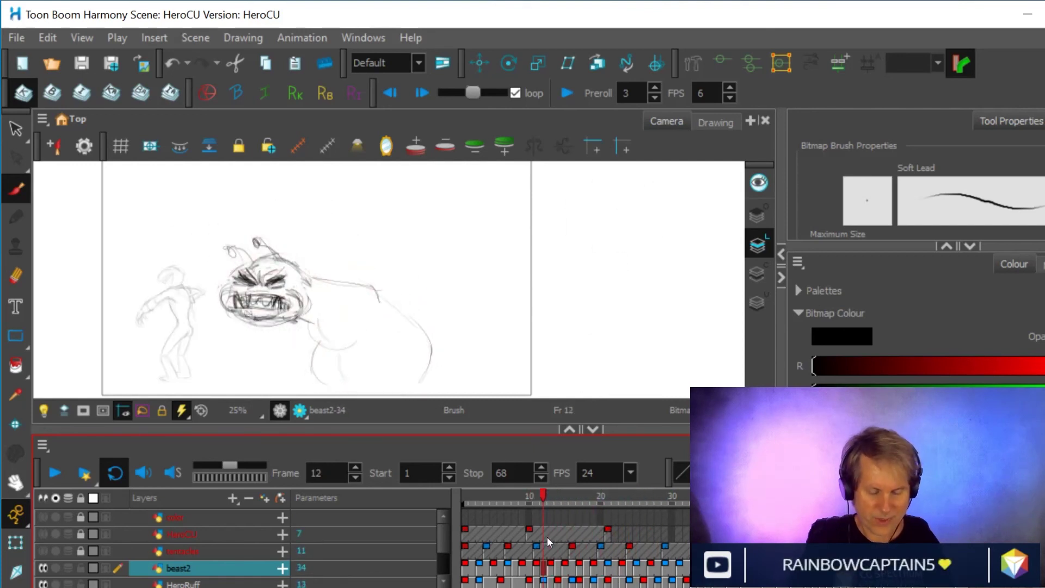
pyautogui.moveTo(539, 492); pyautogui.dragTo(521, 492)
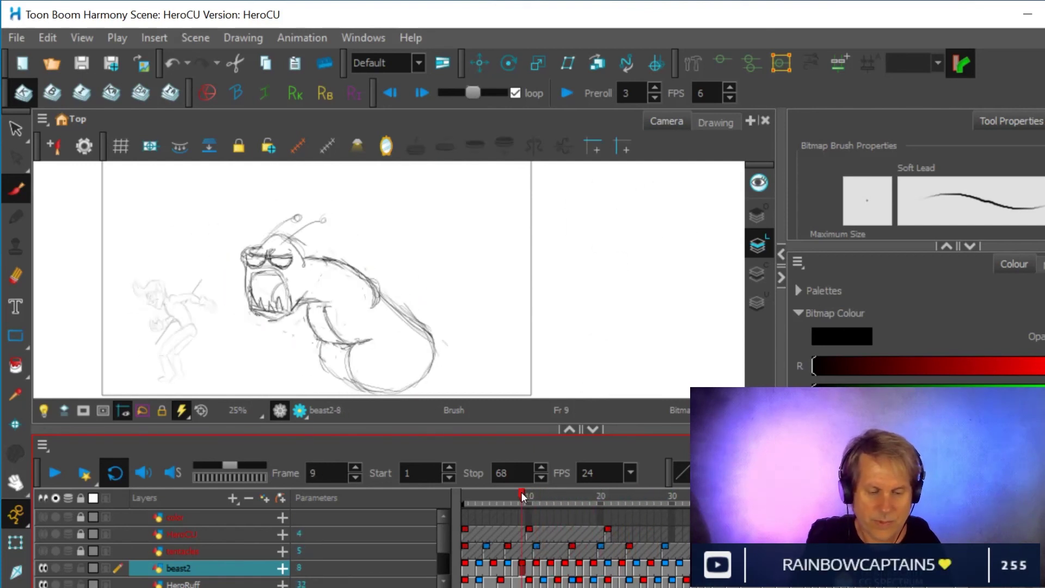
pyautogui.click(55, 475)
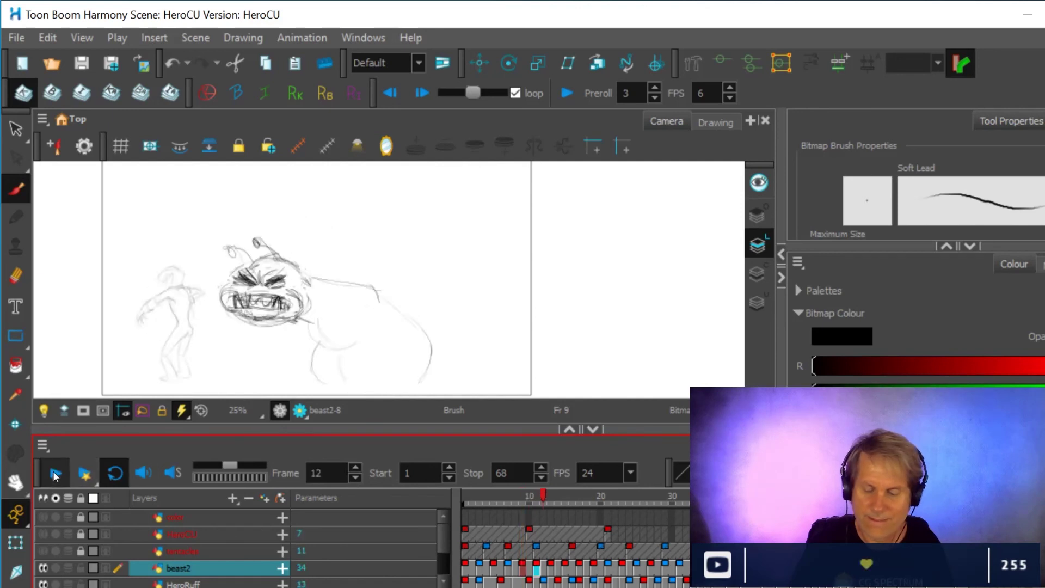
pyautogui.moveTo(615, 498); pyautogui.dragTo(458, 548)
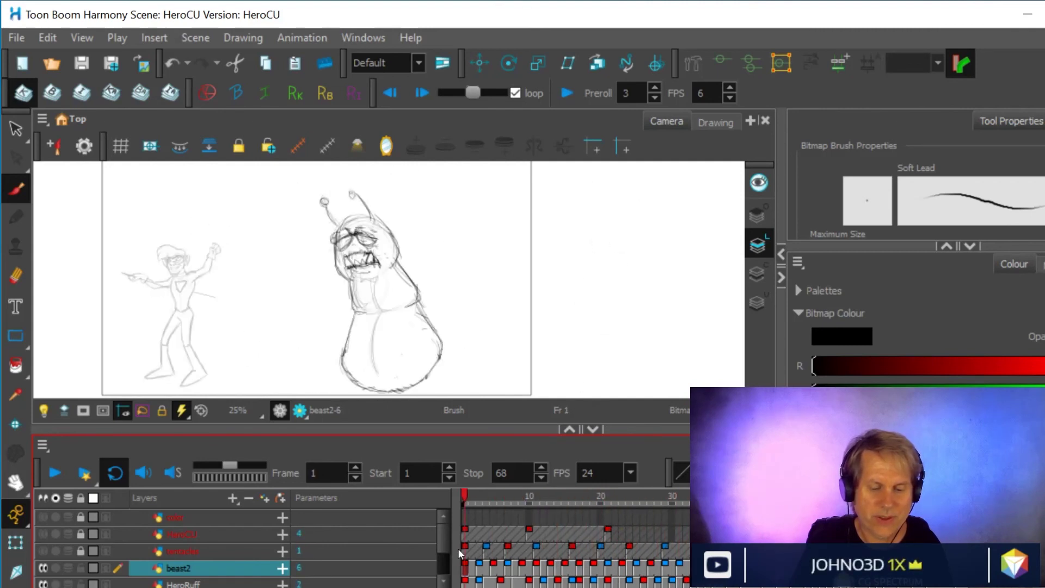
pyautogui.click(54, 475)
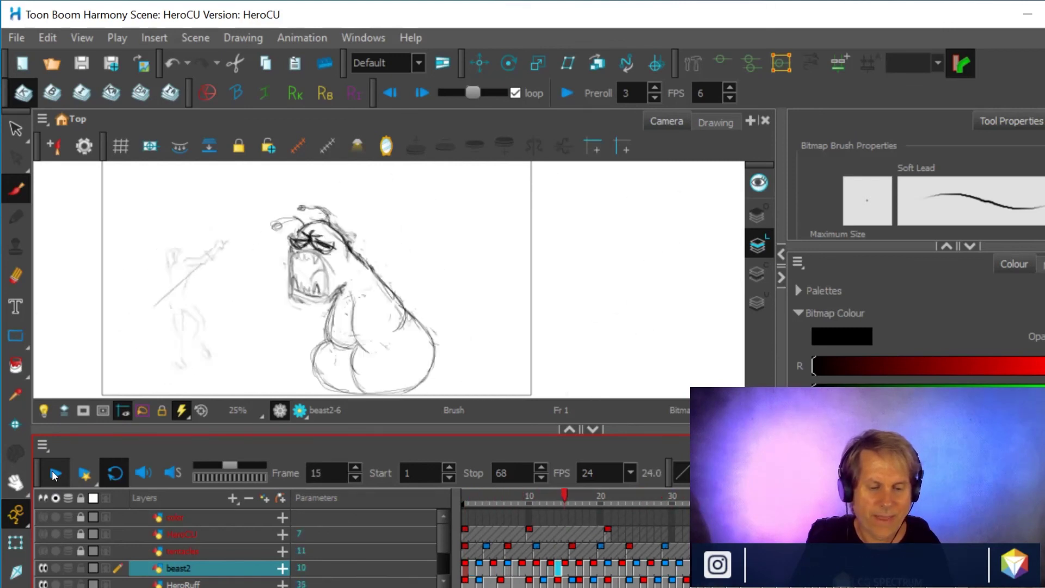
pyautogui.click(649, 505)
pyautogui.moveTo(657, 496)
pyautogui.mouseDown()
pyautogui.moveTo(873, 497)
pyautogui.moveTo(980, 512)
pyautogui.moveTo(593, 534)
pyautogui.moveTo(780, 531)
pyautogui.moveTo(701, 531)
pyautogui.moveTo(751, 531)
pyautogui.mouseUp()
# - Step back and forth between frames 38 and 43, zooming in on the beast at frame 42
pyautogui.press('.')
pyautogui.press('.')
pyautogui.press(',')
pyautogui.press(',')
pyautogui.press(',')
pyautogui.press(',')
pyautogui.press(',')
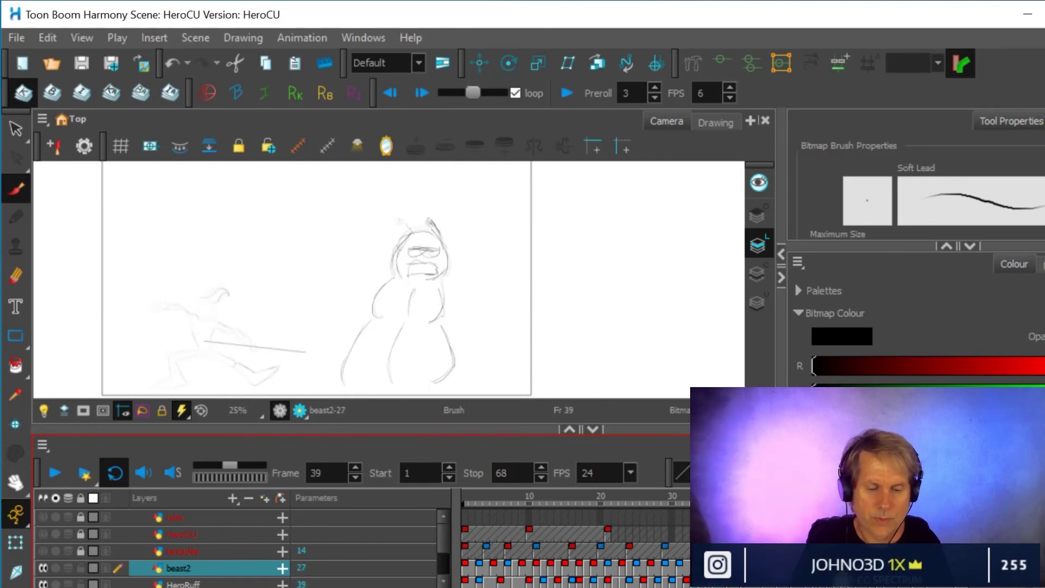
pyautogui.press('.')
pyautogui.press('.')
pyautogui.press('.')
pyautogui.press('.')
pyautogui.press('.')
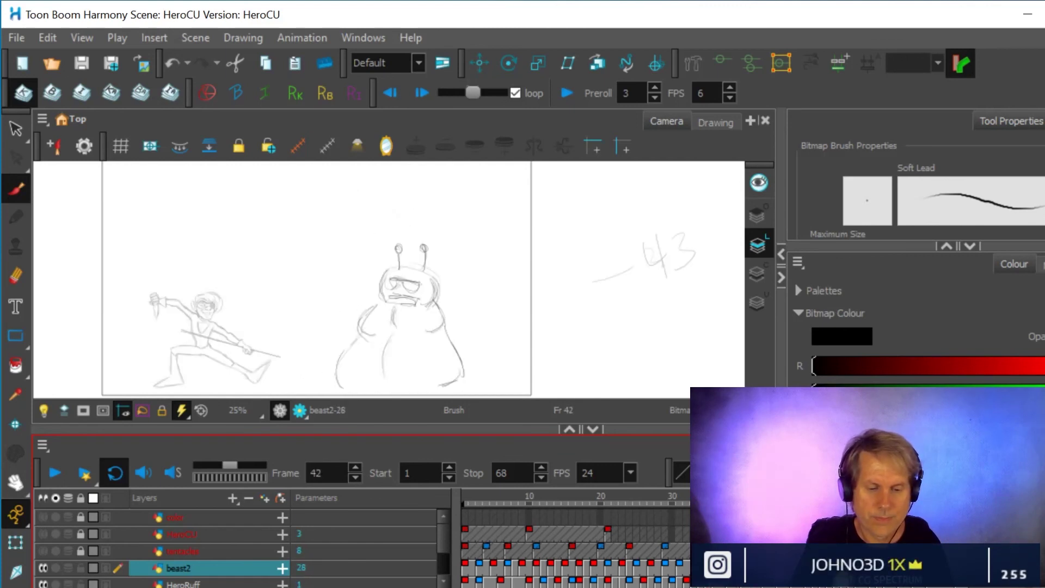
pyautogui.press(',')
pyautogui.press(',')
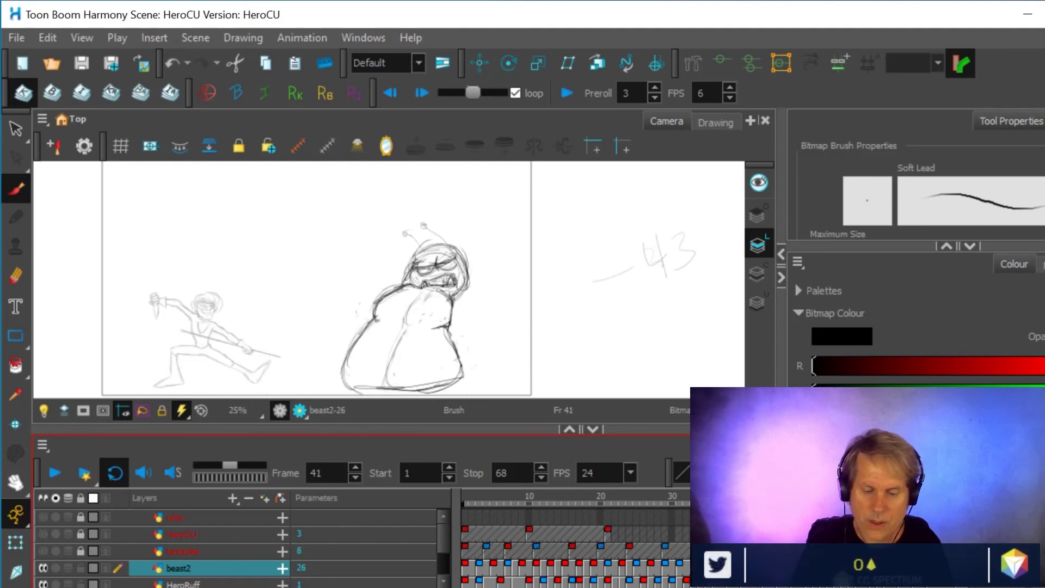
pyautogui.press('.')
pyautogui.press(',')
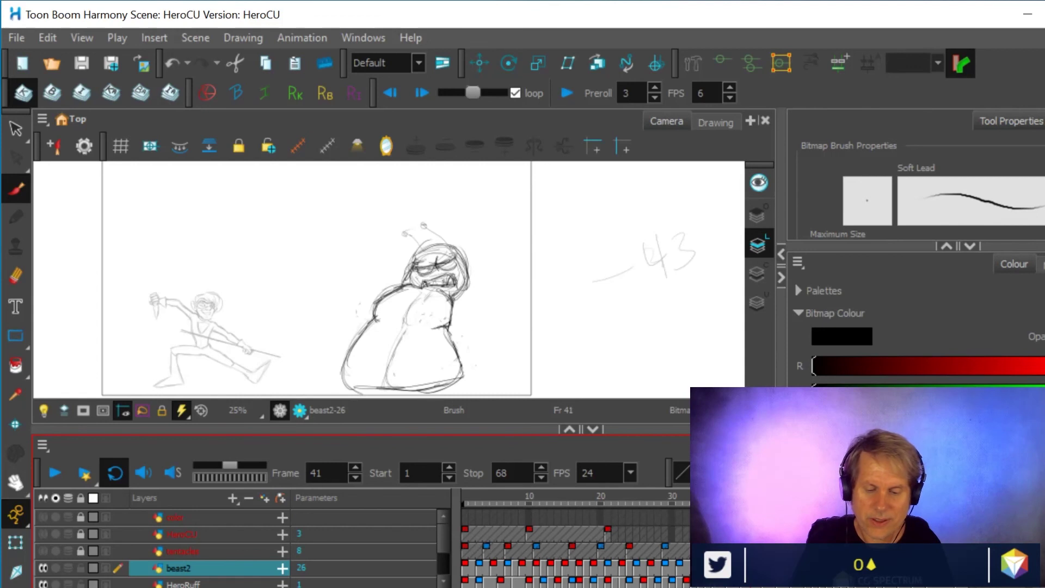
pyautogui.press('.')
pyautogui.press('.')
pyautogui.press('.')
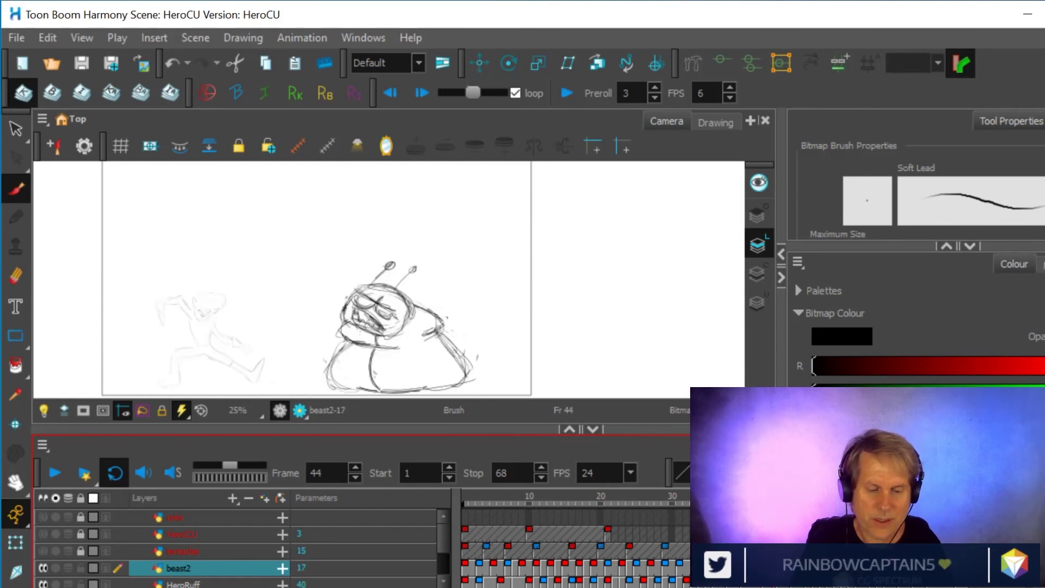
pyautogui.press(',')
pyautogui.press(',')
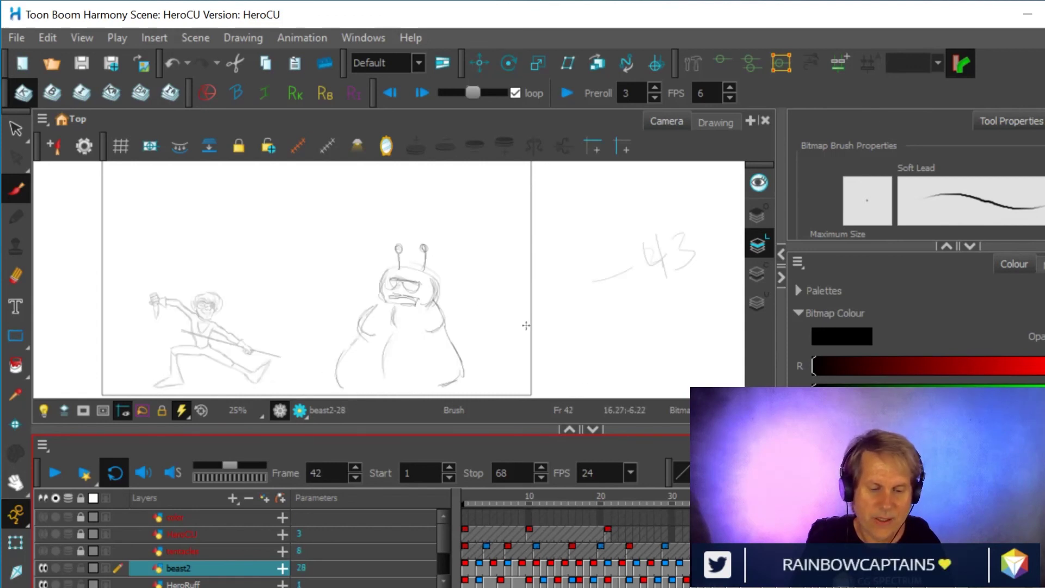
pyautogui.press('2')
pyautogui.moveTo(452, 310); pyautogui.dragTo(488, 227)
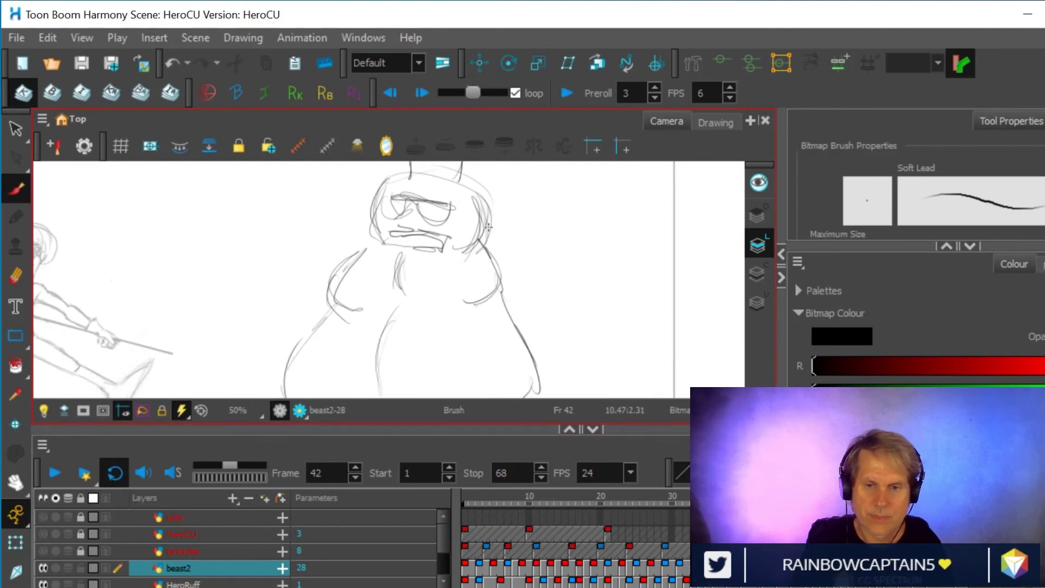
pyautogui.press('1')
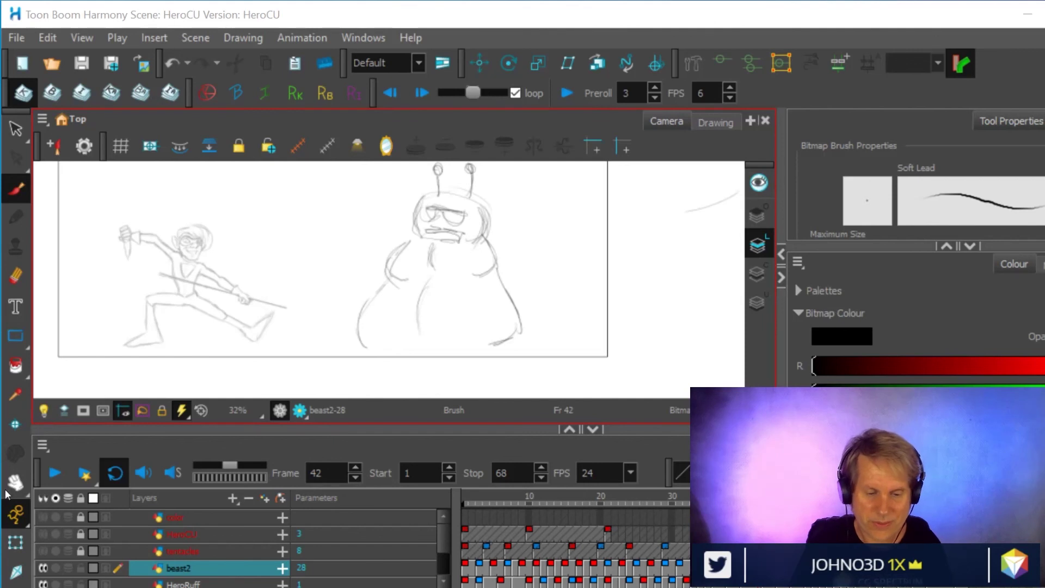
# - Zoom in on the monster's face, then flip through frames 40, 42 and 44, ending on 42
pyautogui.press('space')
pyautogui.moveTo(503, 267); pyautogui.dragTo(490, 303)
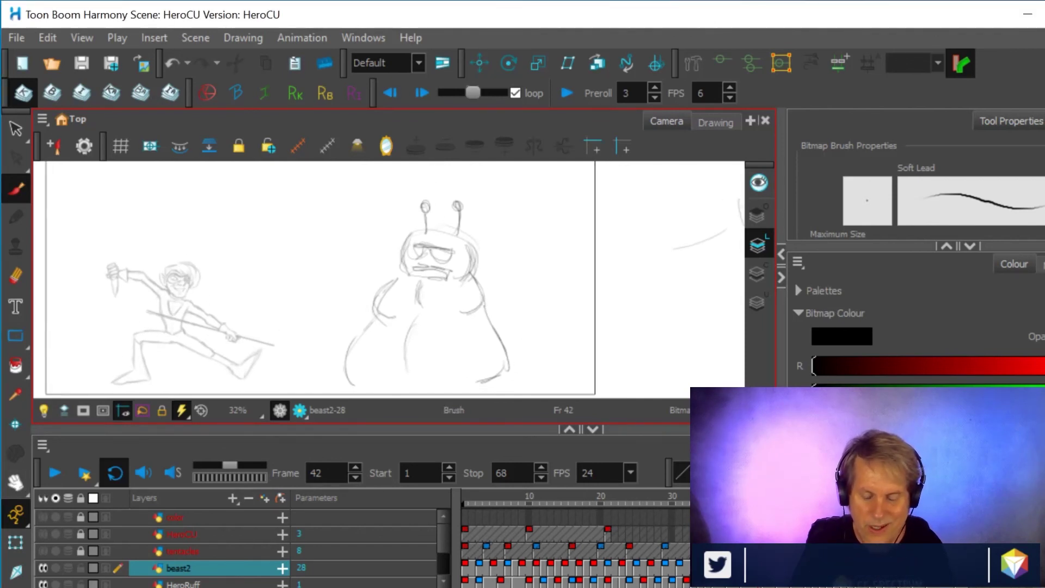
pyautogui.press('2')
pyautogui.press('2')
pyautogui.press('2')
pyautogui.press('1')
pyautogui.press('1')
pyautogui.press('1')
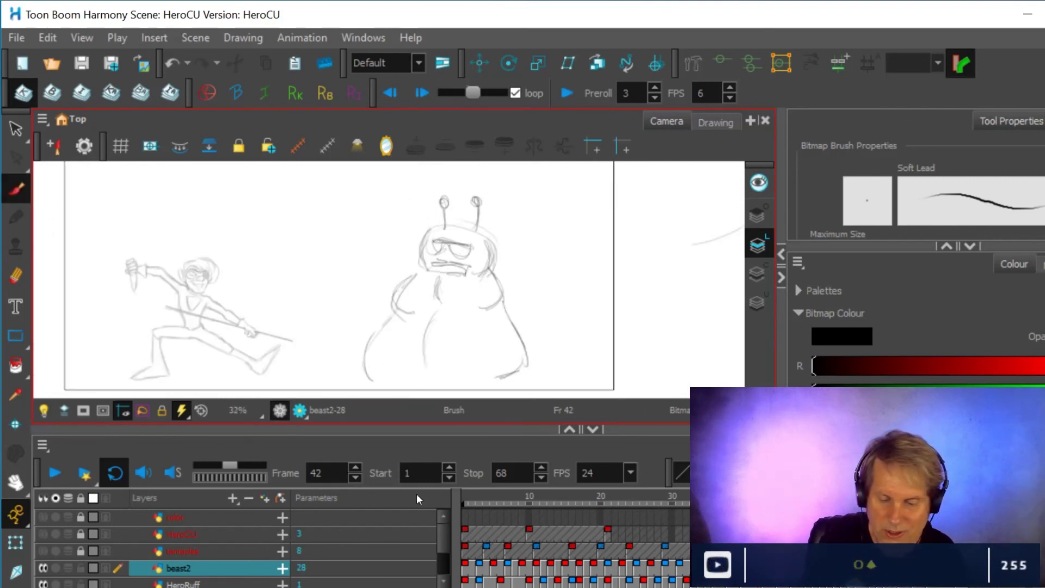
pyautogui.click(744, 568)
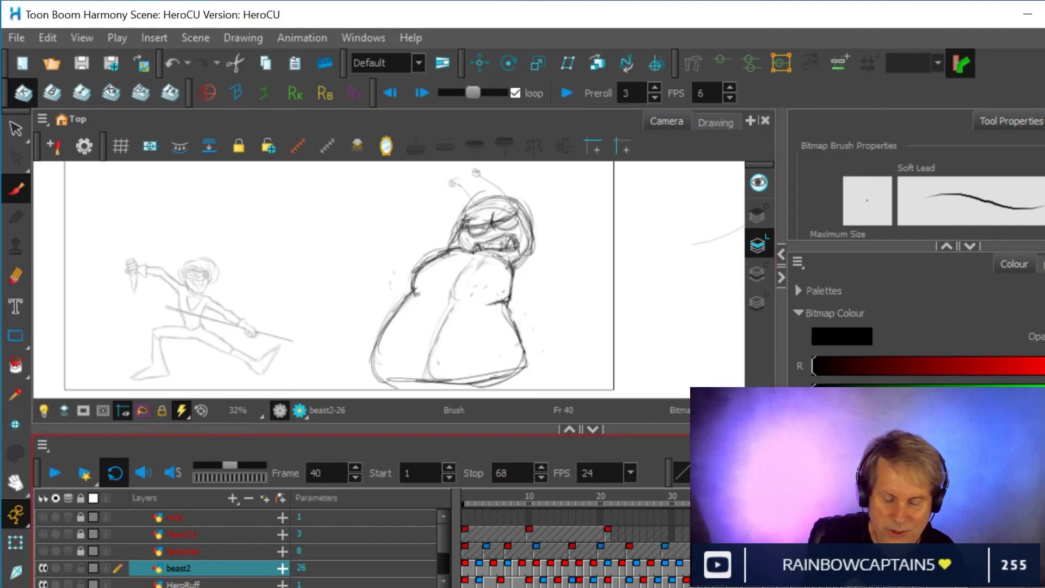
pyautogui.press('g')
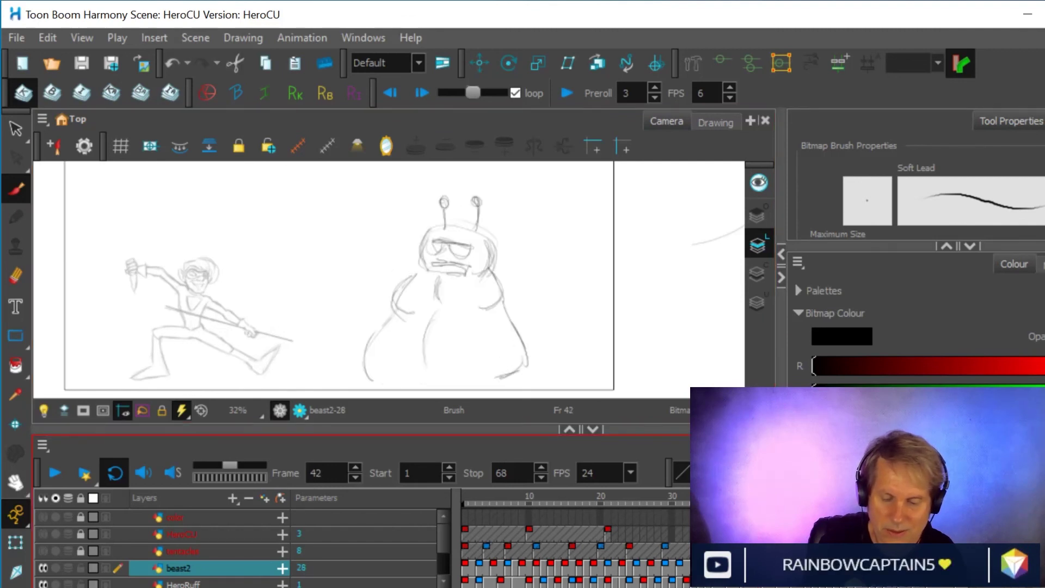
pyautogui.press('g')
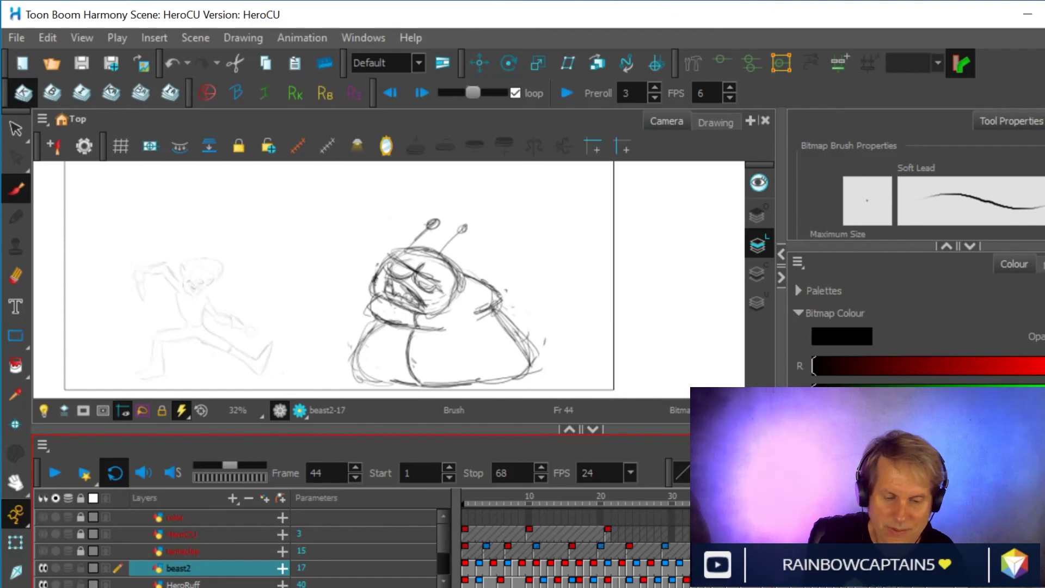
pyautogui.press(',')
pyautogui.press(',')
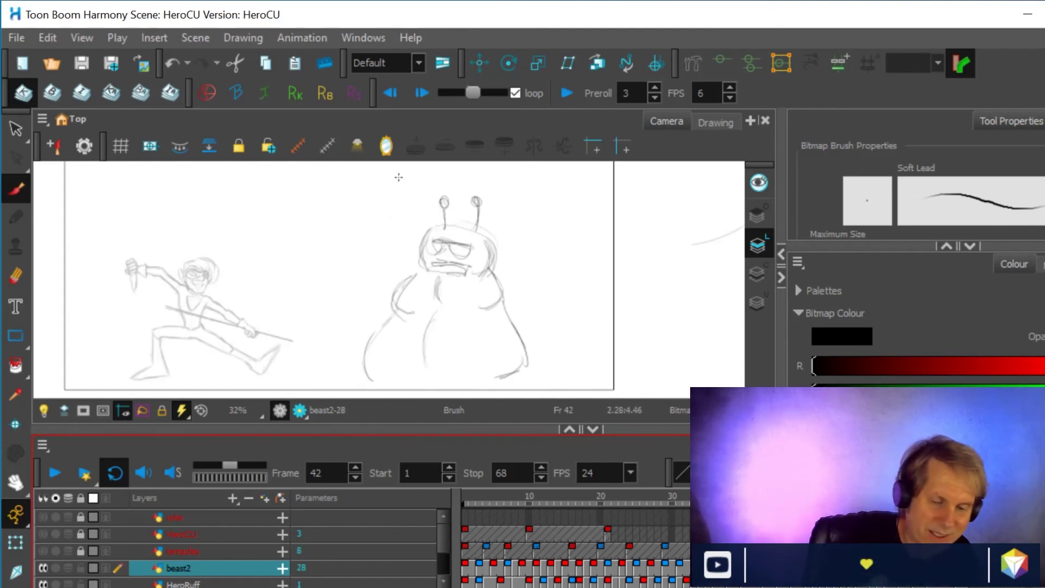
# - Turn on onion skin and extend it to show the upcoming beast2 drawings in green
pyautogui.moveTo(428, 233); pyautogui.dragTo(424, 256)
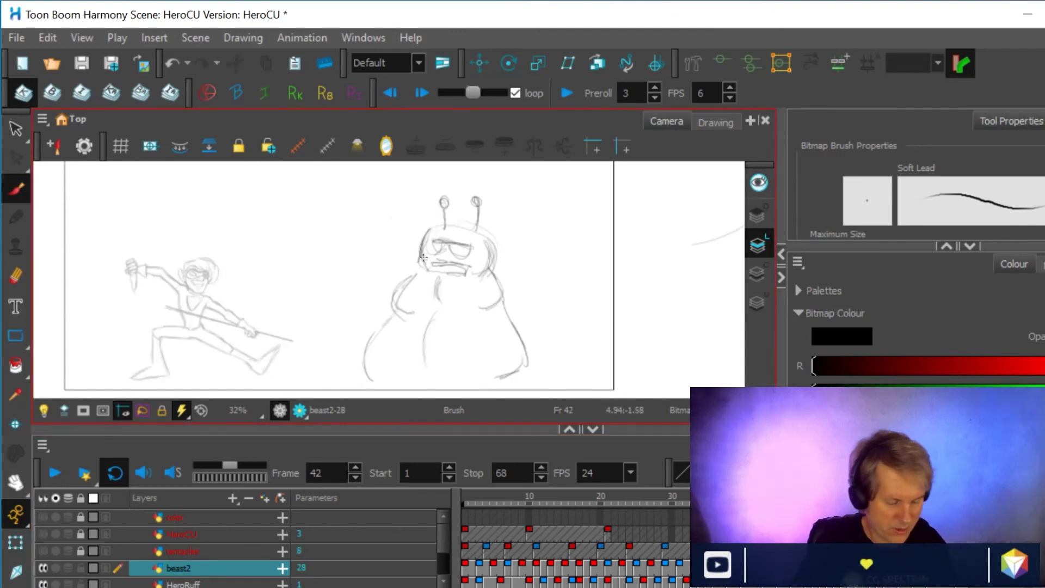
pyautogui.hotkey('alt', 'o')
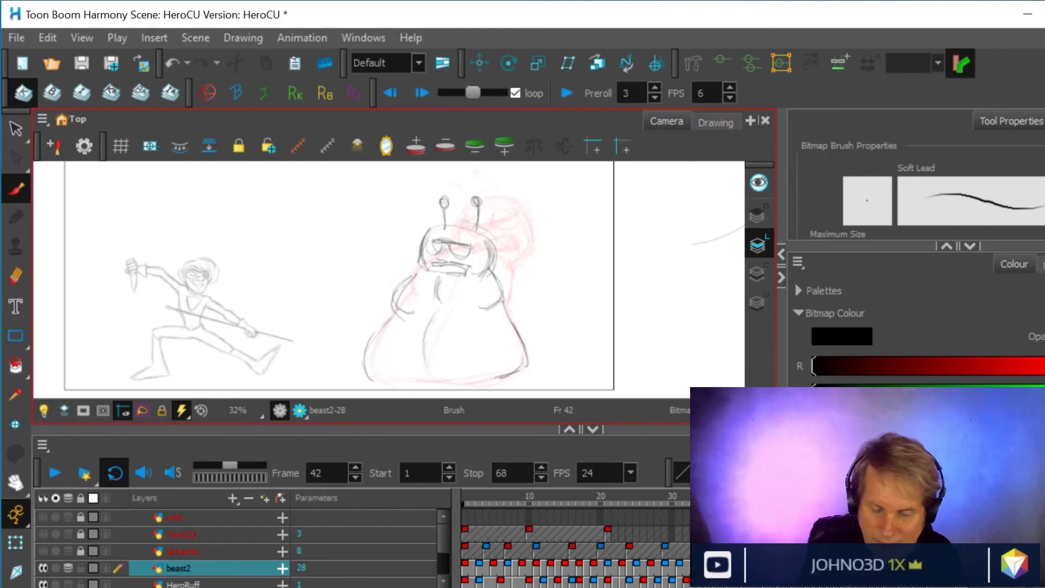
pyautogui.click(758, 568)
pyautogui.moveTo(762, 503); pyautogui.dragTo(790, 503)
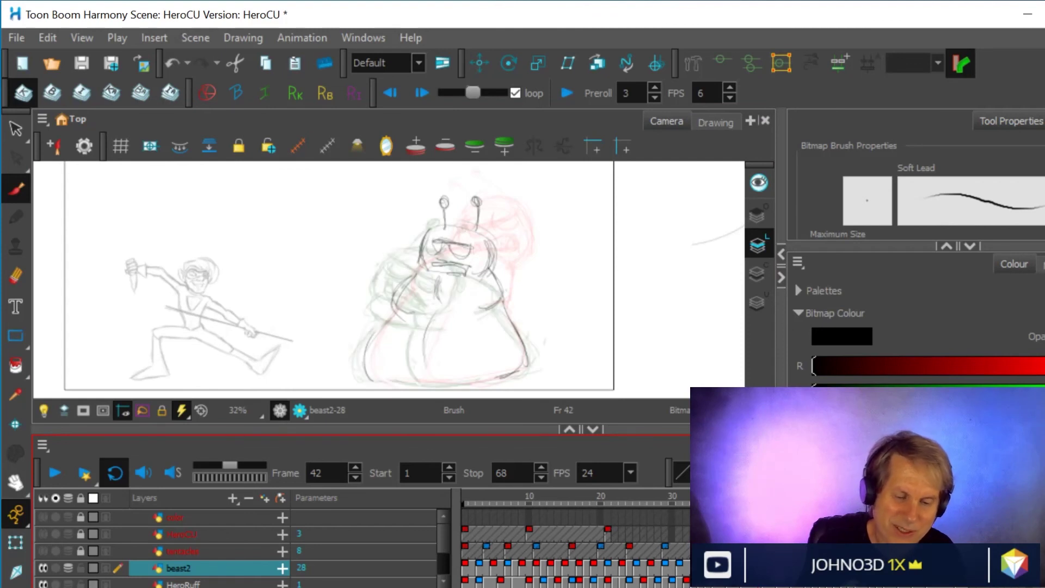
# - Retrace the left and right outlines of the beast's head, erasing heavy marks and a stray brow line
pyautogui.moveTo(417, 252); pyautogui.dragTo(434, 221)
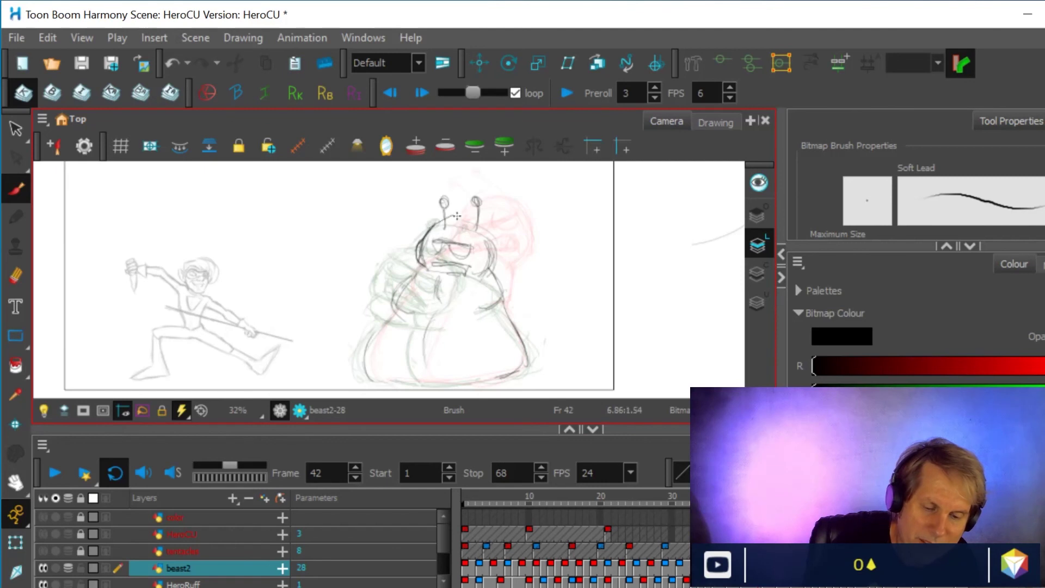
pyautogui.moveTo(487, 228); pyautogui.dragTo(496, 258)
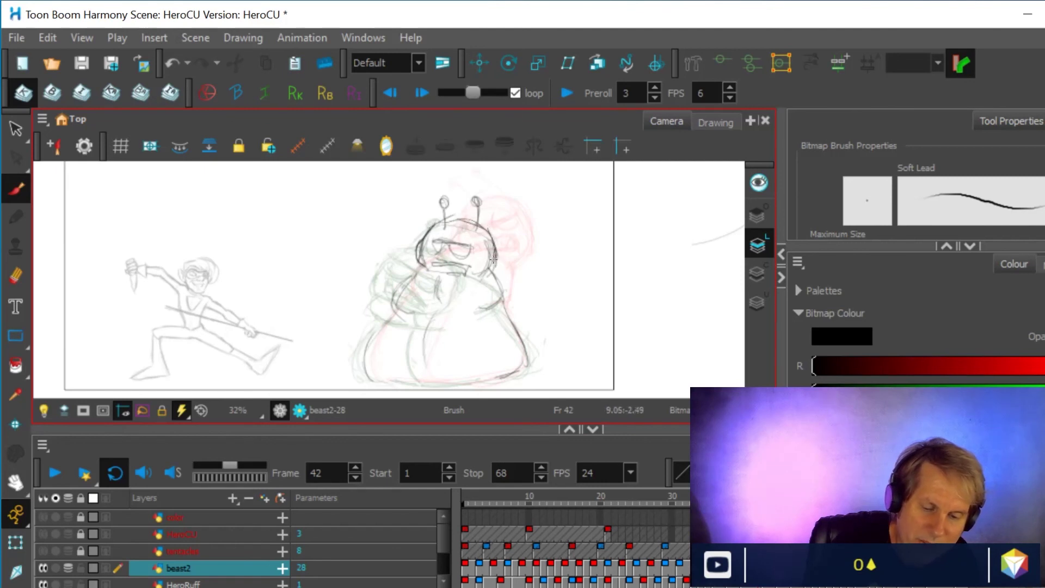
pyautogui.moveTo(415, 261); pyautogui.dragTo(436, 223)
pyautogui.moveTo(484, 278)
pyautogui.mouseDown()
pyautogui.moveTo(489, 227)
pyautogui.moveTo(449, 218)
pyautogui.moveTo(493, 230)
pyautogui.moveTo(499, 258)
pyautogui.mouseUp()
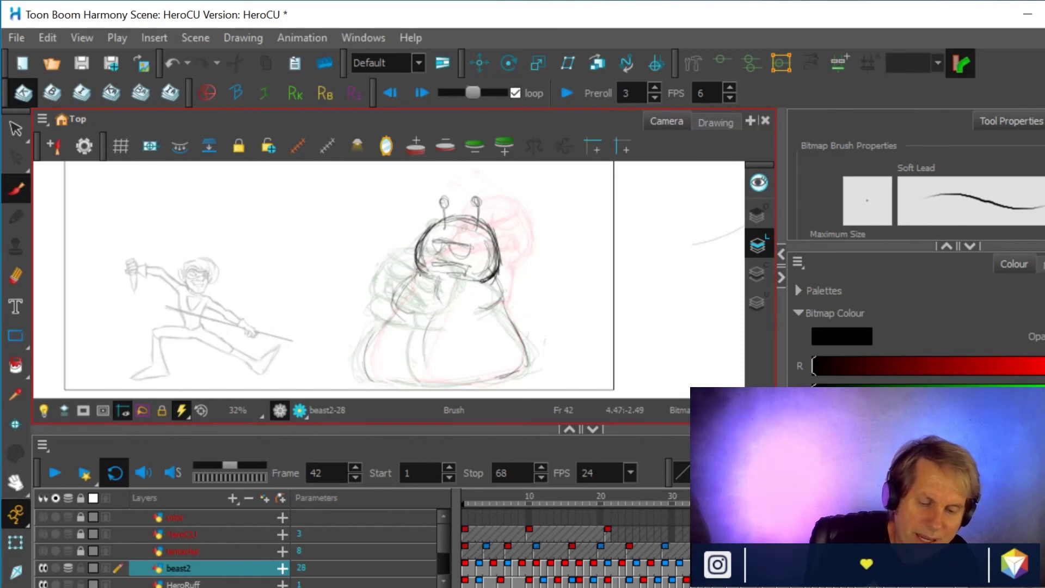
pyautogui.moveTo(417, 258); pyautogui.dragTo(427, 273)
pyautogui.click(15, 280)
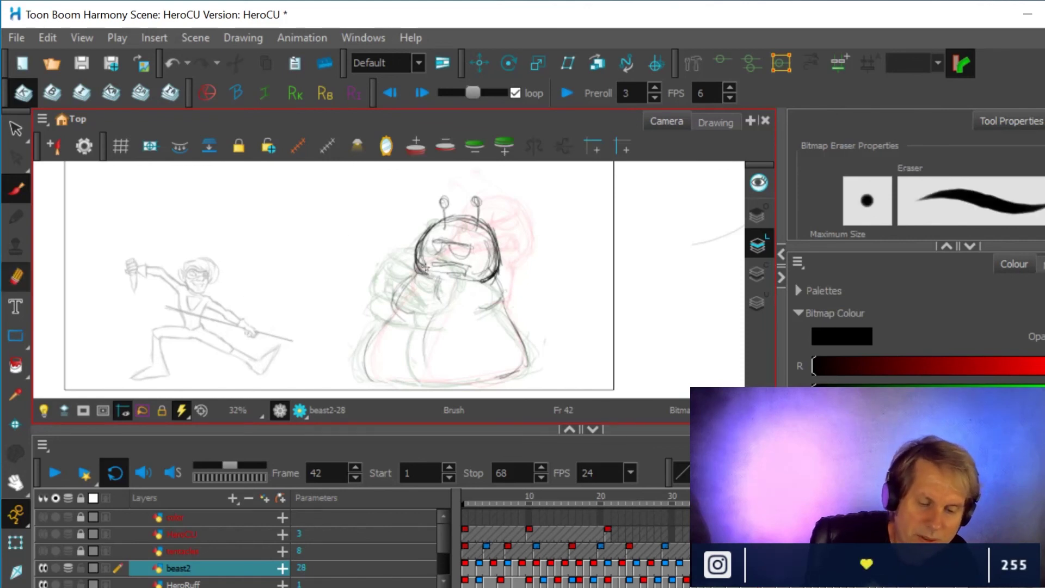
pyautogui.moveTo(485, 271)
pyautogui.mouseDown()
pyautogui.moveTo(486, 241)
pyautogui.moveTo(487, 275)
pyautogui.mouseUp()
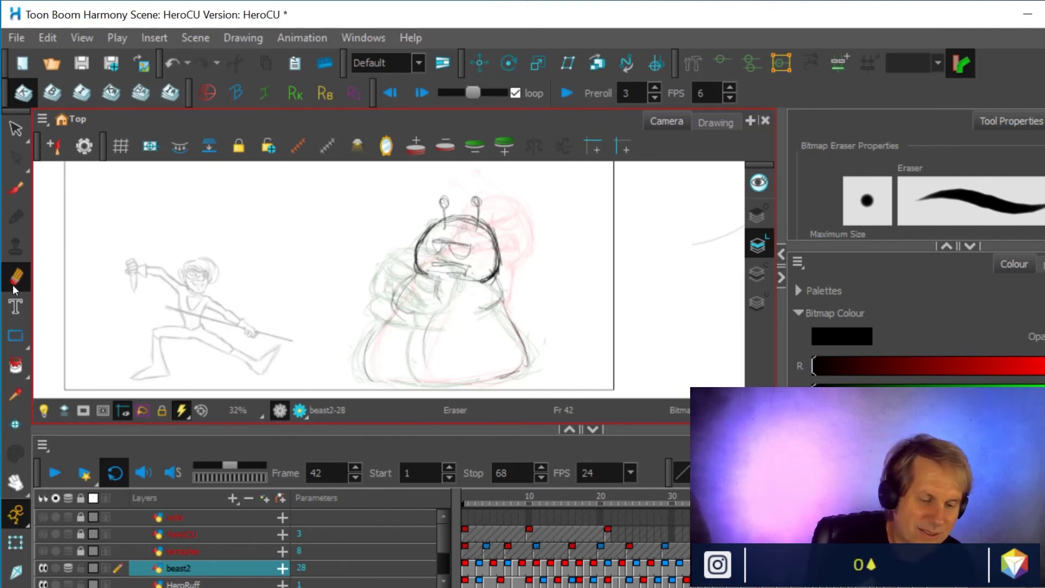
pyautogui.moveTo(457, 239)
pyautogui.mouseDown()
pyautogui.moveTo(441, 239)
pyautogui.moveTo(469, 246)
pyautogui.moveTo(447, 254)
pyautogui.moveTo(465, 253)
pyautogui.mouseUp()
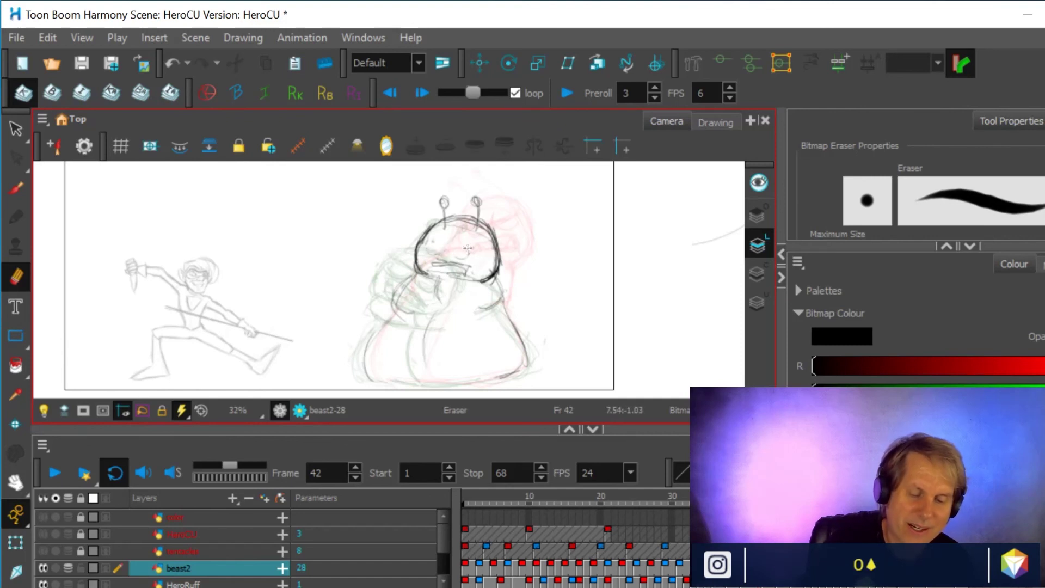
# - Draw the glasses across the beast's eyes and erase the rough mouth and lower-face lines
pyautogui.hotkey('alt', 'b')
pyautogui.moveTo(436, 235)
pyautogui.mouseDown()
pyautogui.moveTo(473, 241)
pyautogui.moveTo(429, 231)
pyautogui.moveTo(450, 238)
pyautogui.moveTo(430, 244)
pyautogui.moveTo(475, 243)
pyautogui.mouseUp()
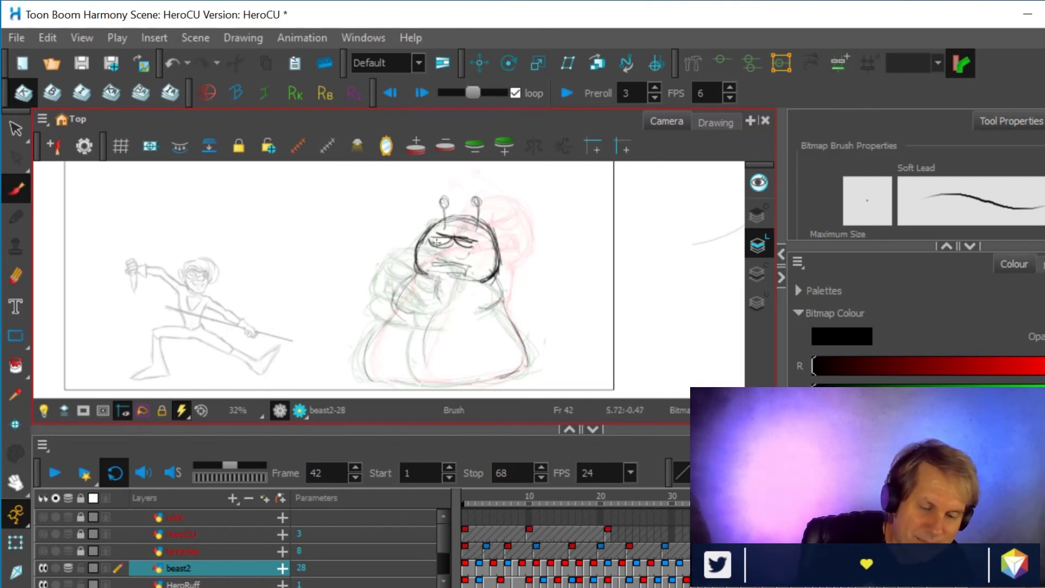
pyautogui.moveTo(435, 234); pyautogui.dragTo(461, 243)
pyautogui.click(15, 276)
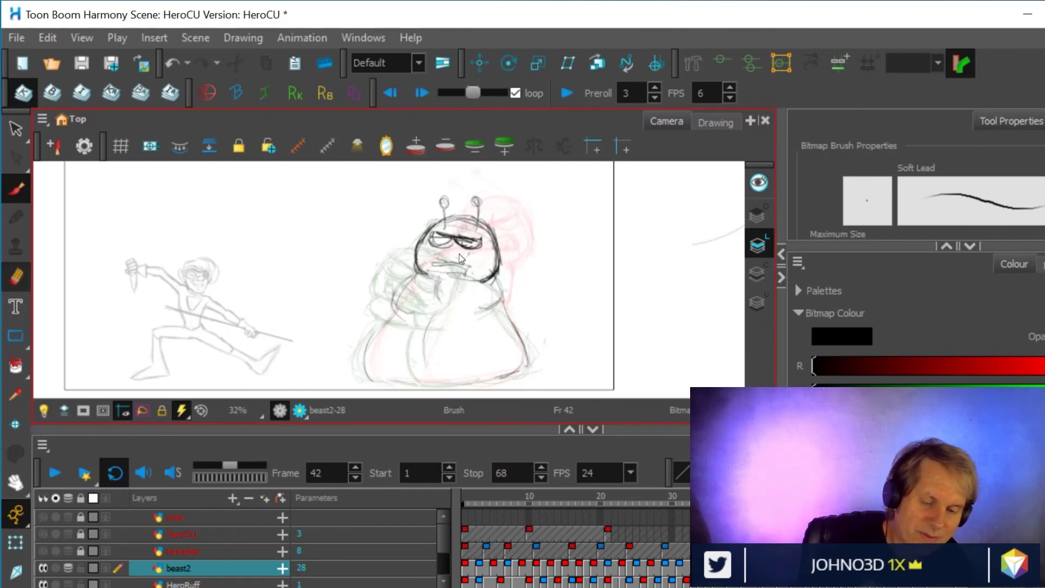
pyautogui.hotkey('alt', 'e')
pyautogui.moveTo(430, 265); pyautogui.dragTo(469, 262)
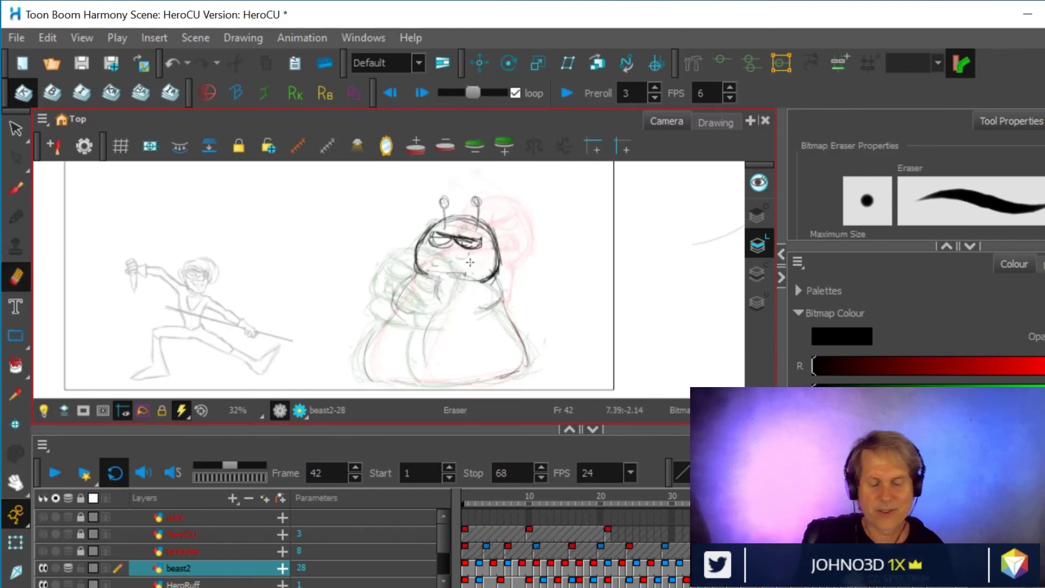
pyautogui.scroll(4, 511, 237)
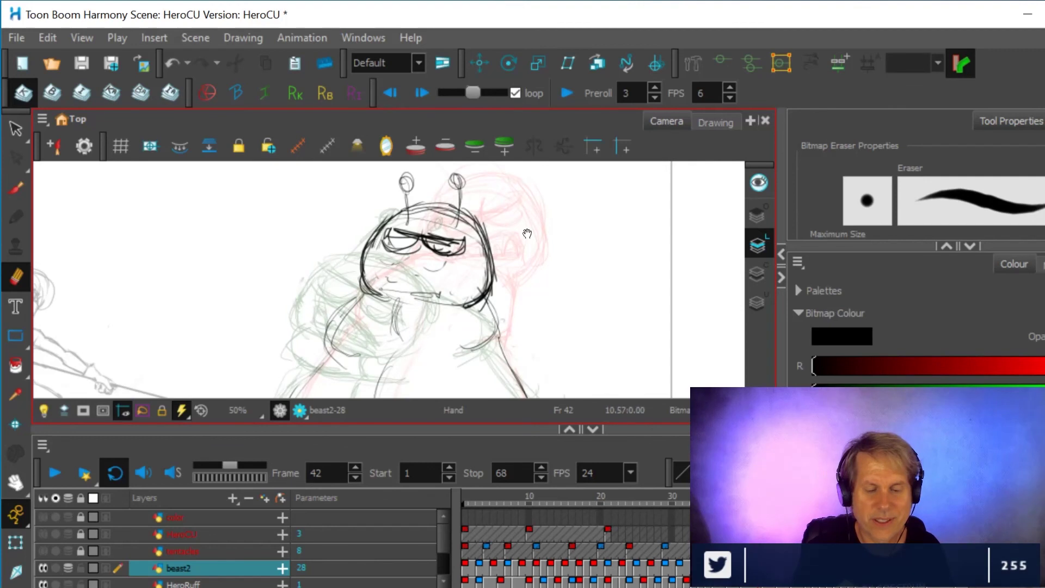
pyautogui.moveTo(413, 293)
pyautogui.mouseDown()
pyautogui.moveTo(397, 297)
pyautogui.moveTo(465, 314)
pyautogui.mouseUp()
pyautogui.moveTo(411, 346)
pyautogui.mouseDown()
pyautogui.moveTo(431, 370)
pyautogui.moveTo(406, 370)
pyautogui.moveTo(371, 336)
pyautogui.moveTo(426, 365)
pyautogui.moveTo(376, 356)
pyautogui.moveTo(380, 337)
pyautogui.moveTo(455, 347)
pyautogui.moveTo(453, 361)
pyautogui.moveTo(431, 365)
pyautogui.moveTo(447, 365)
pyautogui.moveTo(445, 341)
pyautogui.moveTo(375, 340)
pyautogui.mouseUp()
pyautogui.hotkey('alt', 'b')
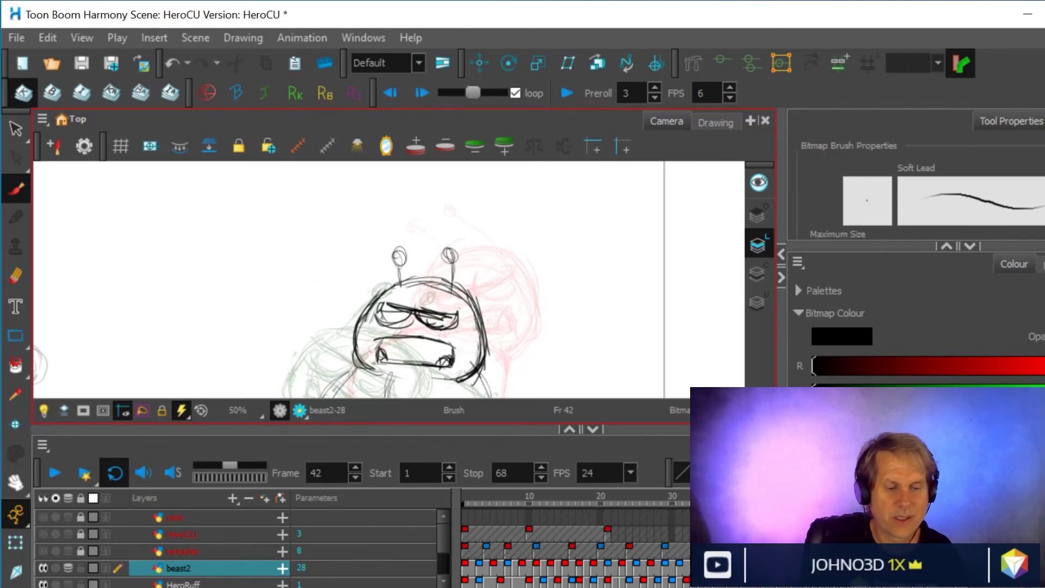
pyautogui.click(16, 38)
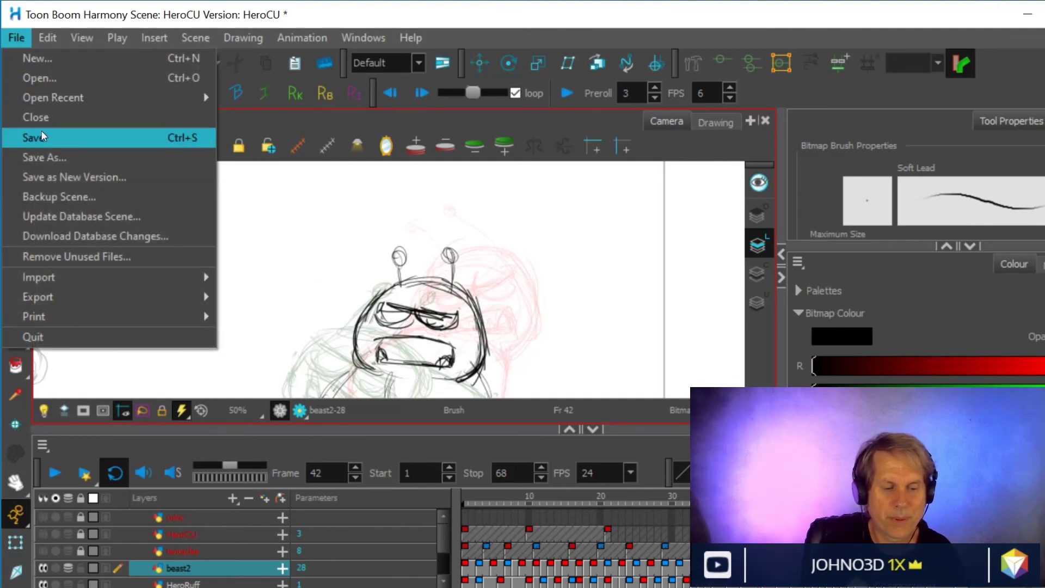
# - Erase both antennae and redraw the right antenna plus a small circle for the left tip
pyautogui.moveTo(210, 37)
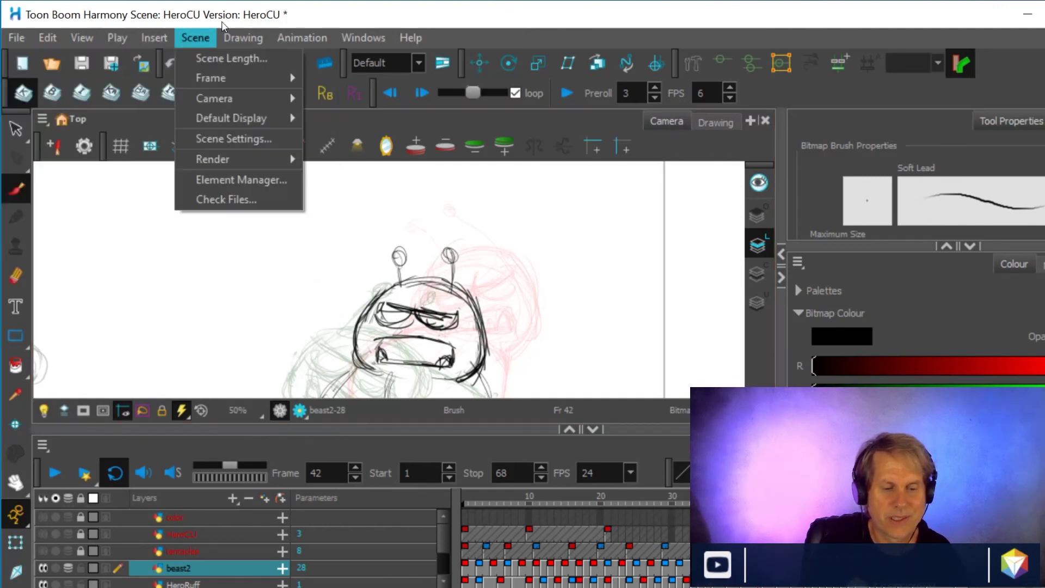
pyautogui.click(257, 8)
pyautogui.scroll(-2, 582, 303)
pyautogui.scroll(2, 582, 303)
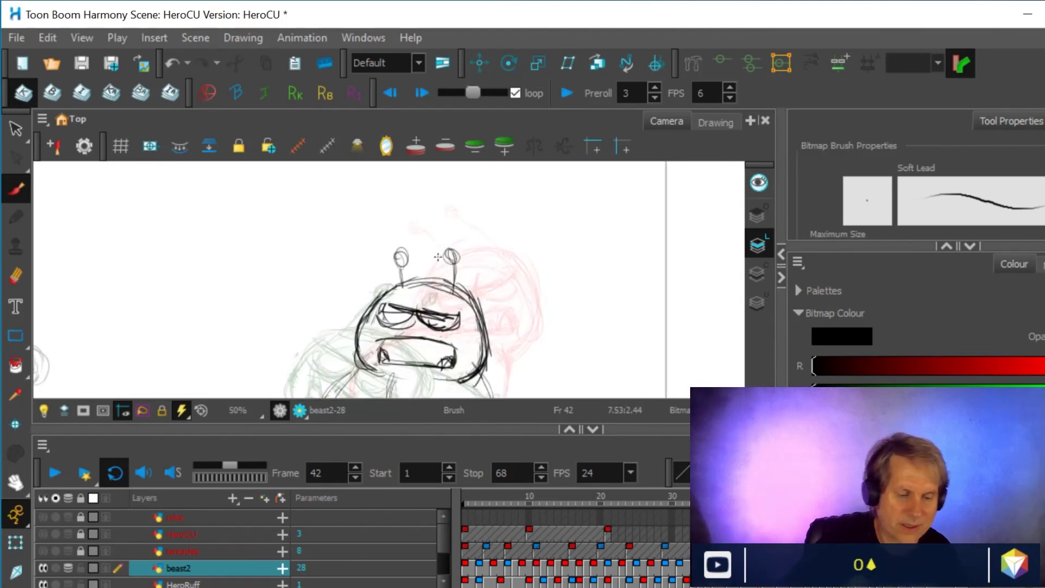
pyautogui.click(16, 276)
pyautogui.hotkey('alt', 'e')
pyautogui.moveTo(449, 251); pyautogui.dragTo(457, 287)
pyautogui.moveTo(398, 243)
pyautogui.mouseDown()
pyautogui.moveTo(401, 266)
pyautogui.moveTo(404, 252)
pyautogui.mouseUp()
pyautogui.click(16, 189)
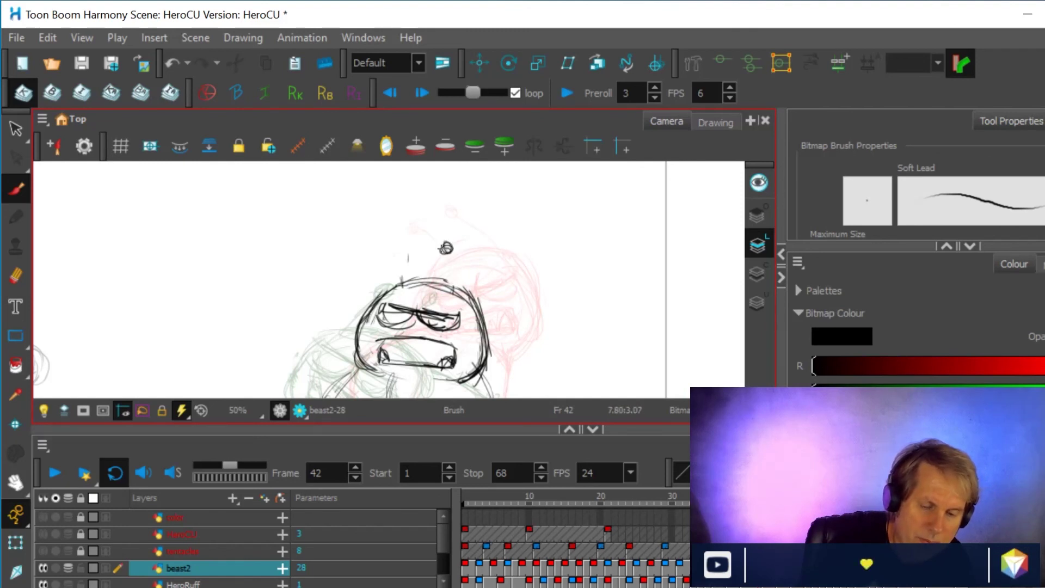
pyautogui.moveTo(453, 257); pyautogui.dragTo(465, 288)
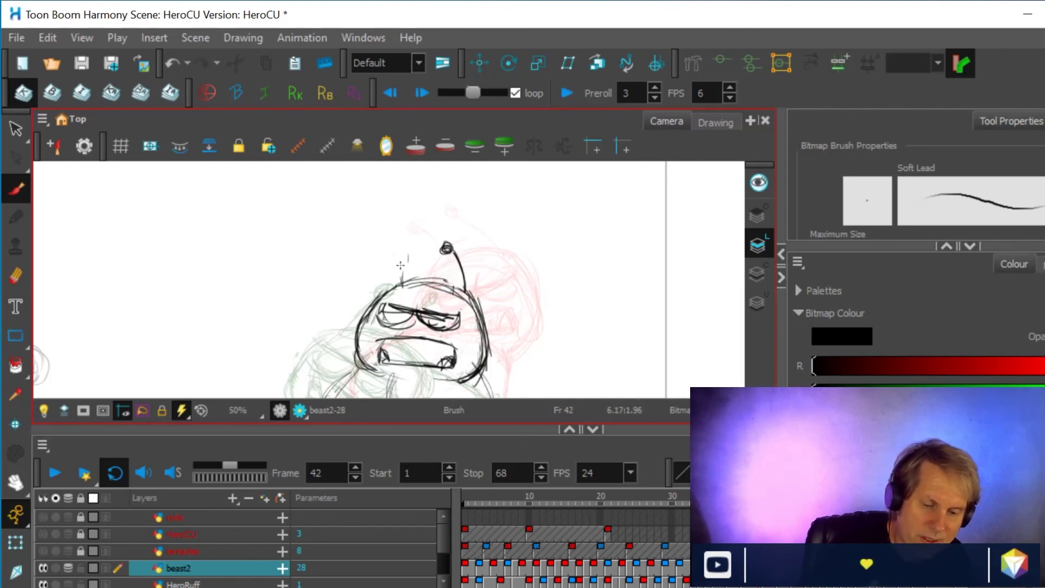
pyautogui.moveTo(392, 247); pyautogui.dragTo(397, 253)
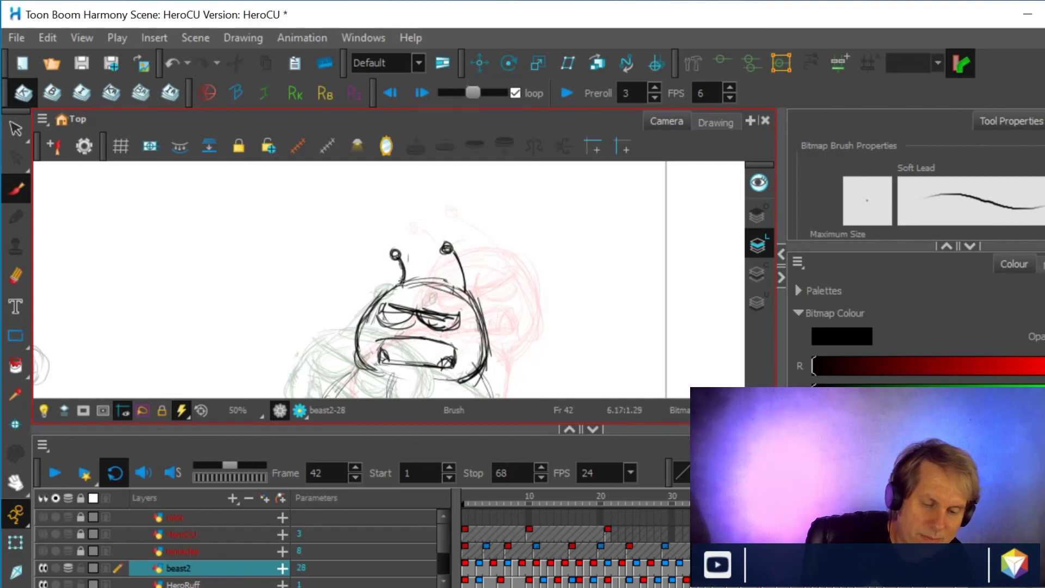
# - Replace the left antenna stem, add a stroke across the eyes, and draw teeth in the mouth
pyautogui.click(16, 285)
pyautogui.moveTo(405, 281); pyautogui.dragTo(402, 264)
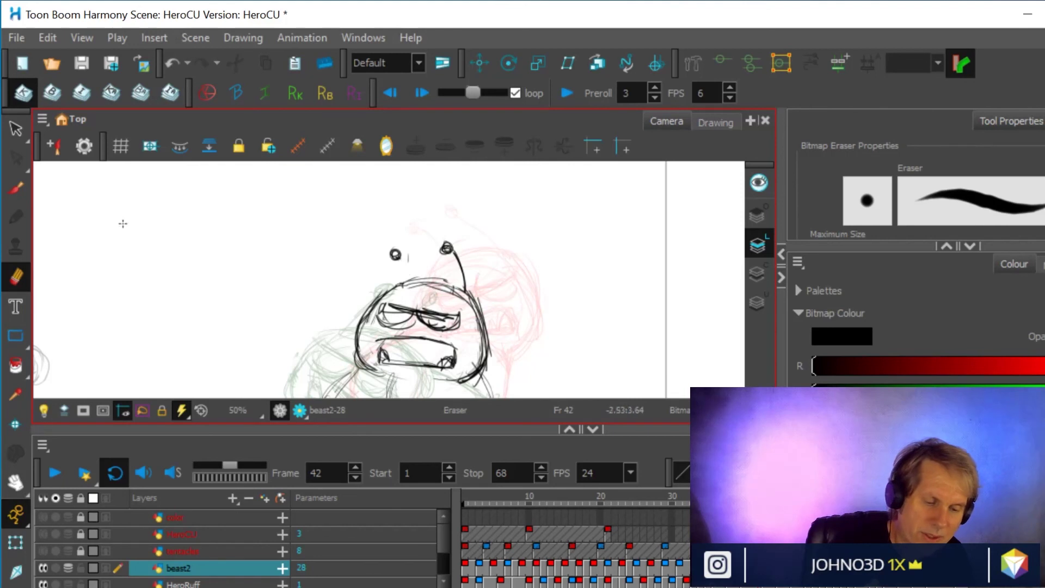
pyautogui.hotkey('alt', 'b')
pyautogui.moveTo(401, 259); pyautogui.dragTo(410, 276)
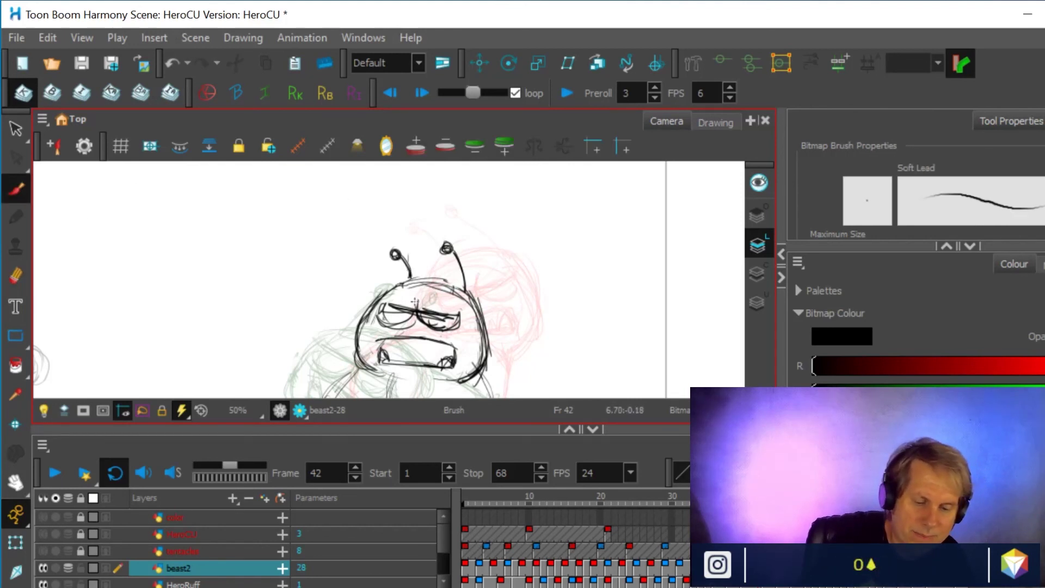
pyautogui.moveTo(417, 309); pyautogui.dragTo(460, 312)
pyautogui.moveTo(391, 298)
pyautogui.mouseDown()
pyautogui.moveTo(431, 322)
pyautogui.moveTo(400, 358)
pyautogui.moveTo(437, 360)
pyautogui.moveTo(414, 363)
pyautogui.mouseUp()
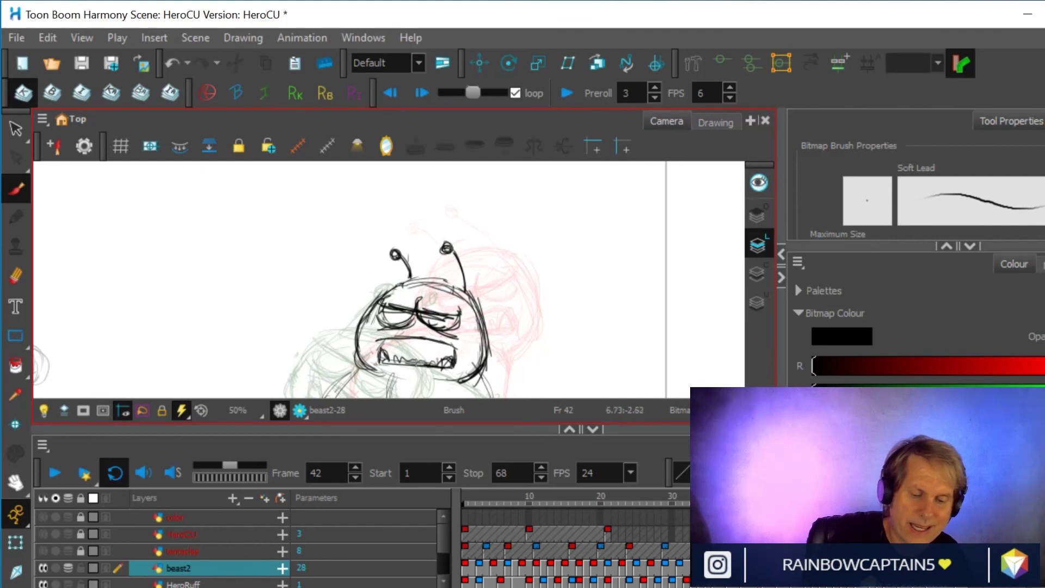
pyautogui.moveTo(449, 330); pyautogui.dragTo(418, 341)
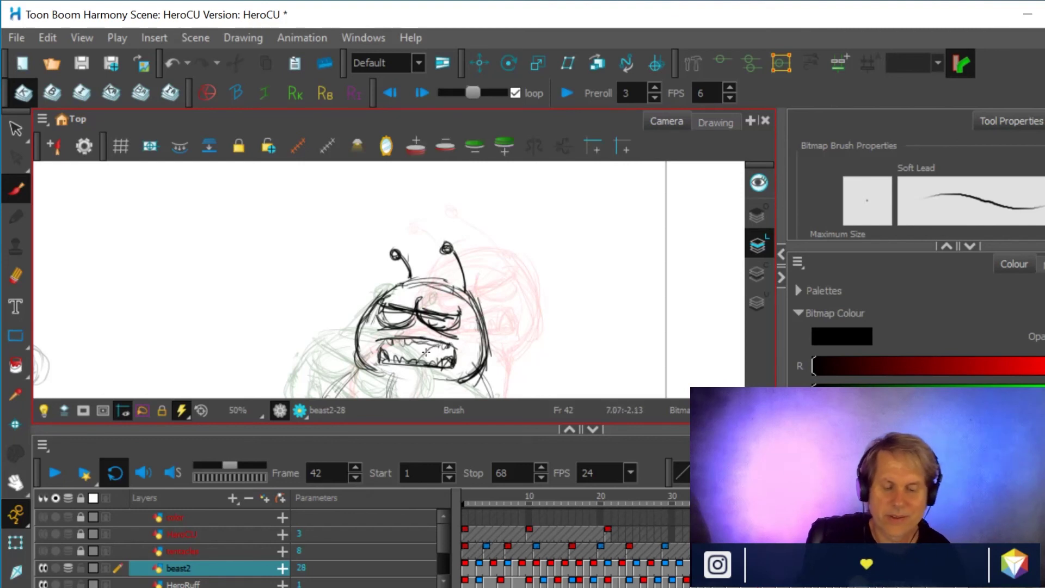
# - Zoom out to 25% and ink the body outline down the left side, right side and belly
pyautogui.press('1')
pyautogui.press('space')
pyautogui.moveTo(516, 345)
pyautogui.mouseDown()
pyautogui.moveTo(487, 270)
pyautogui.moveTo(483, 283)
pyautogui.mouseUp()
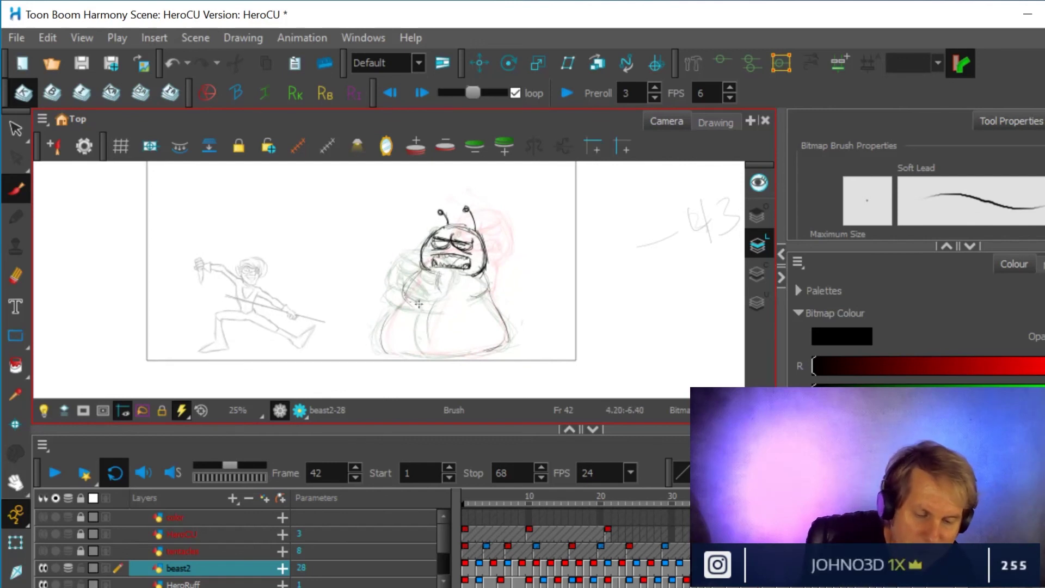
pyautogui.moveTo(419, 267)
pyautogui.mouseDown()
pyautogui.moveTo(404, 287)
pyautogui.moveTo(411, 299)
pyautogui.mouseUp()
pyautogui.moveTo(493, 265)
pyautogui.mouseDown()
pyautogui.moveTo(480, 297)
pyautogui.moveTo(488, 285)
pyautogui.moveTo(496, 342)
pyautogui.mouseUp()
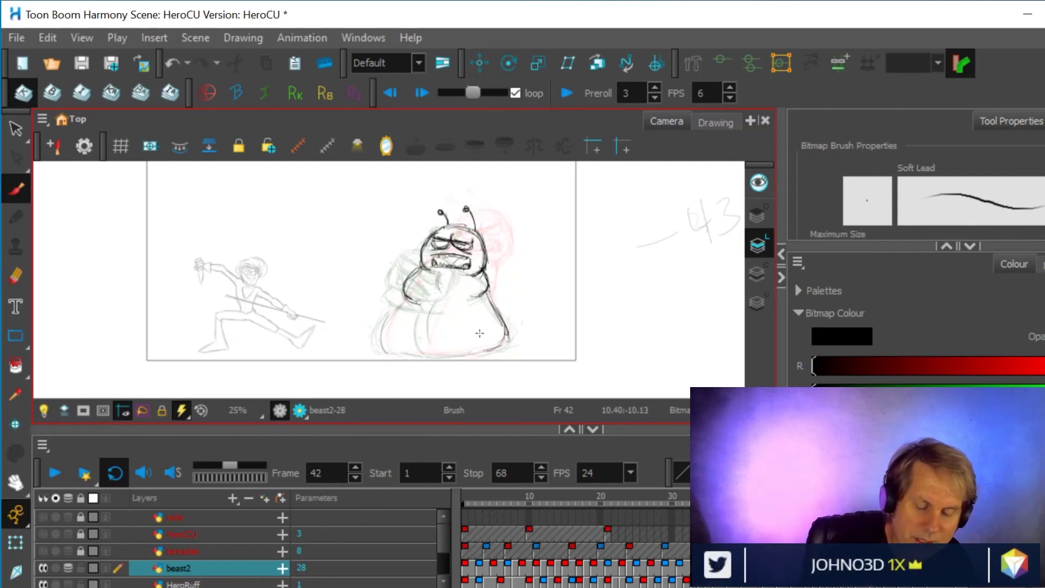
pyautogui.moveTo(404, 304)
pyautogui.mouseDown()
pyautogui.moveTo(382, 327)
pyautogui.moveTo(385, 355)
pyautogui.moveTo(429, 347)
pyautogui.mouseUp()
pyautogui.moveTo(440, 297); pyautogui.dragTo(426, 331)
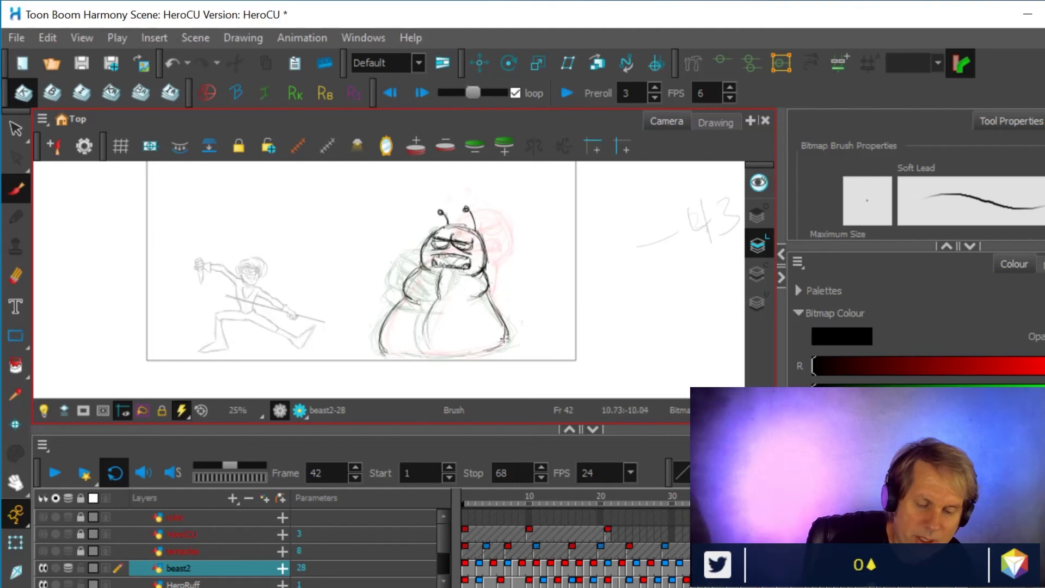
# - Scrub the neighbouring frames and create an empty beast2 drawing on frame 41
pyautogui.rightClick(505, 343)
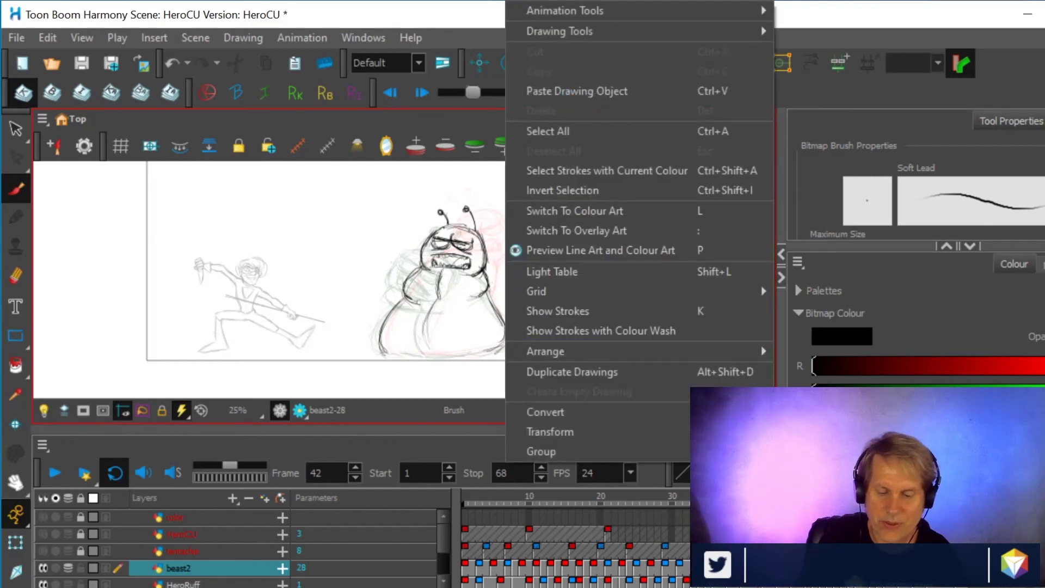
pyautogui.click(757, 499)
pyautogui.moveTo(757, 499); pyautogui.dragTo(778, 500)
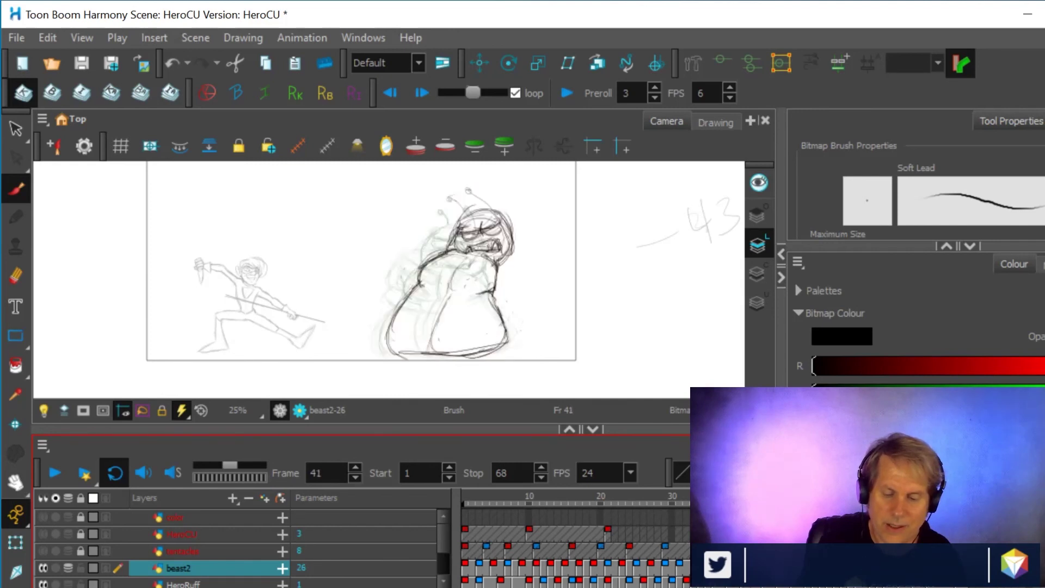
pyautogui.rightClick(752, 568)
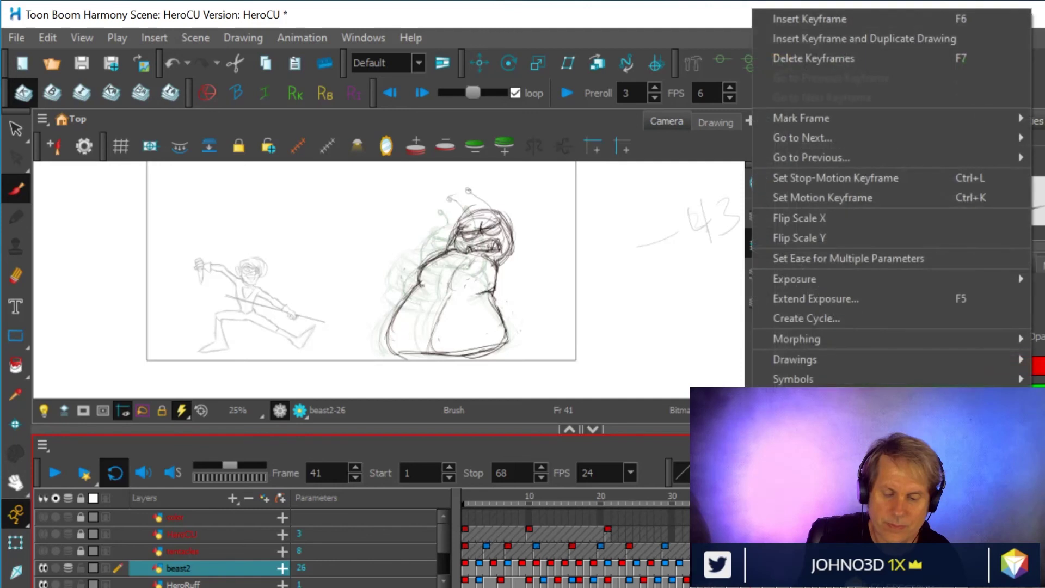
pyautogui.moveTo(770, 357)
pyautogui.click(659, 362)
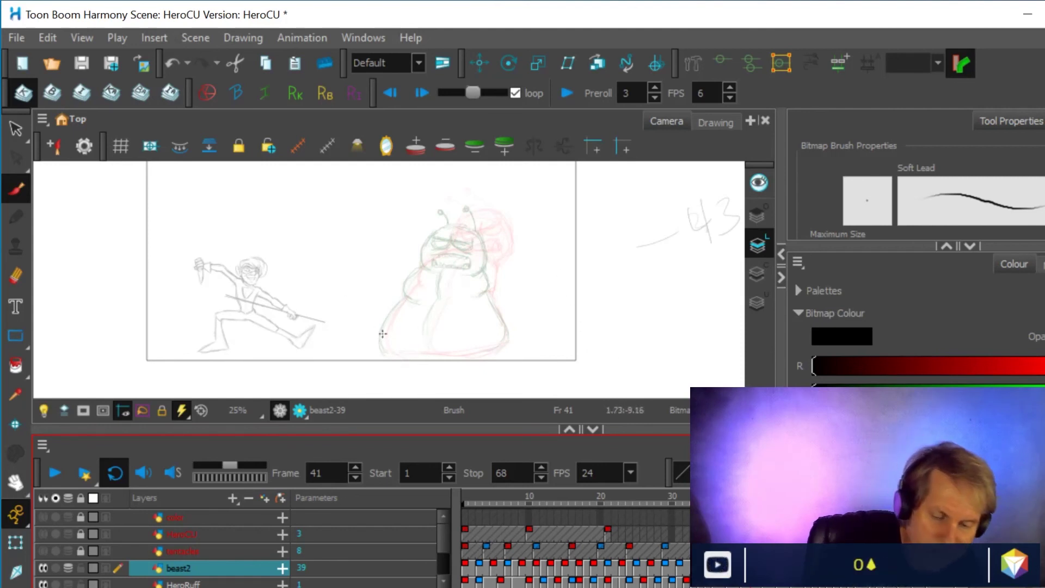
# - Ink the beast's body sides, an antenna tip circle and stalk, and the arc over its head
pyautogui.moveTo(383, 353)
pyautogui.mouseDown()
pyautogui.moveTo(427, 266)
pyautogui.moveTo(487, 272)
pyautogui.moveTo(504, 333)
pyautogui.moveTo(484, 351)
pyautogui.moveTo(435, 321)
pyautogui.moveTo(443, 299)
pyautogui.mouseUp()
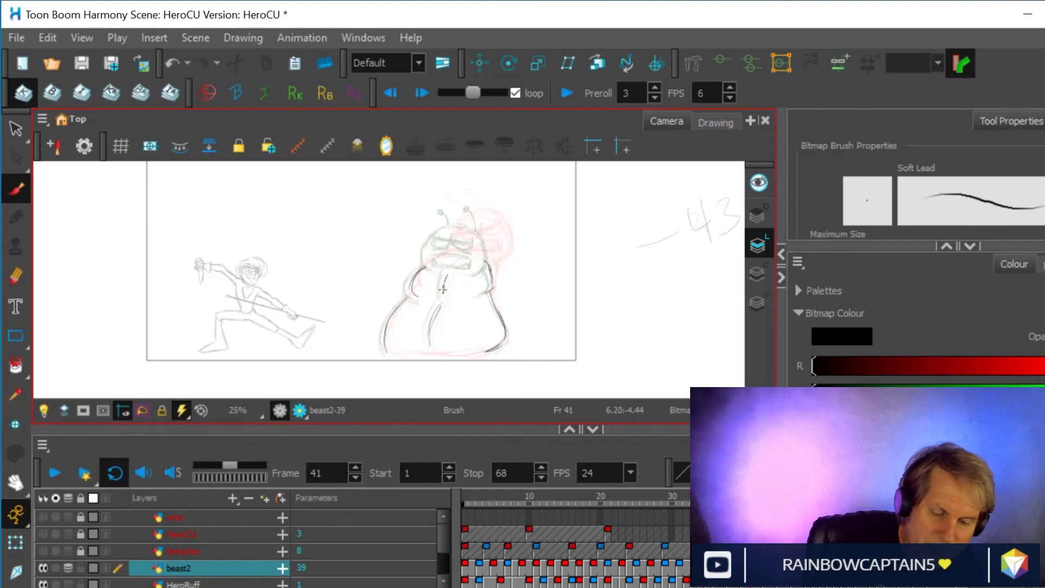
pyautogui.scroll(2, 527, 229)
pyautogui.scroll(2, 527, 228)
pyautogui.moveTo(525, 228); pyautogui.dragTo(524, 294)
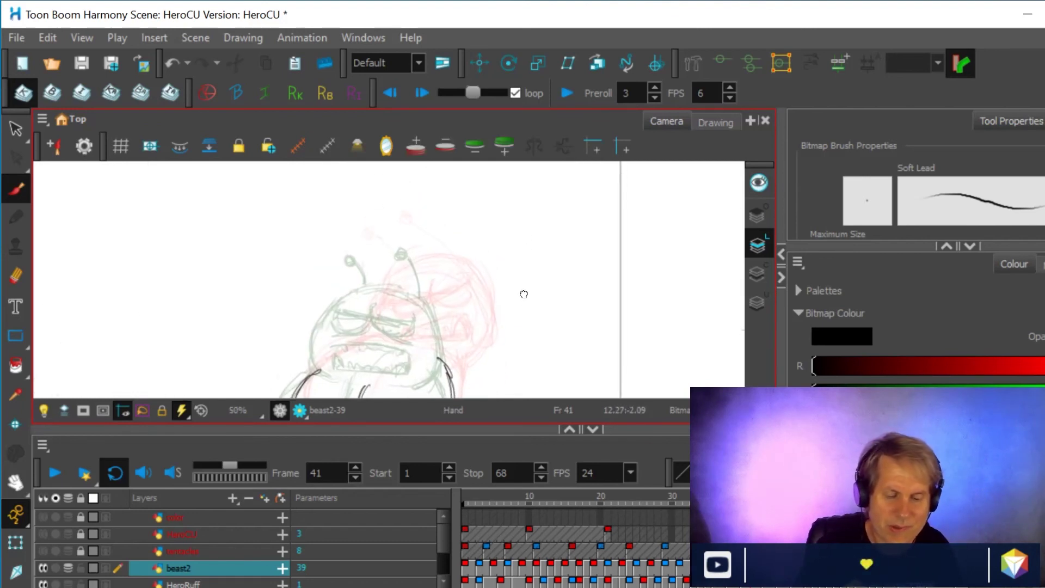
pyautogui.moveTo(457, 366); pyautogui.dragTo(442, 283)
pyautogui.moveTo(437, 383)
pyautogui.mouseDown()
pyautogui.moveTo(457, 318)
pyautogui.moveTo(451, 289)
pyautogui.mouseUp()
pyautogui.moveTo(398, 230); pyautogui.dragTo(432, 270)
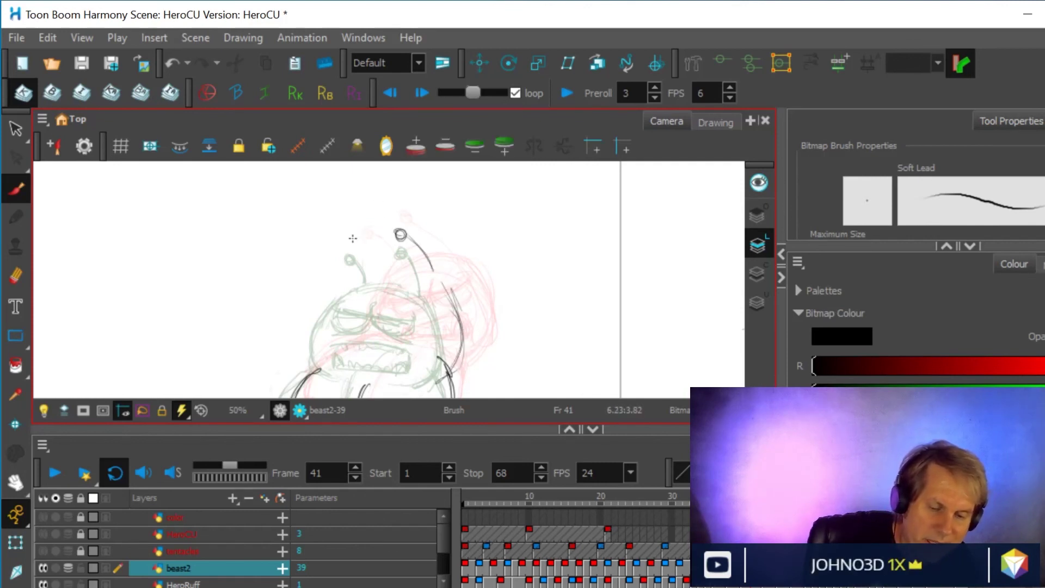
pyautogui.moveTo(360, 244)
pyautogui.mouseDown()
pyautogui.moveTo(379, 264)
pyautogui.moveTo(355, 309)
pyautogui.mouseUp()
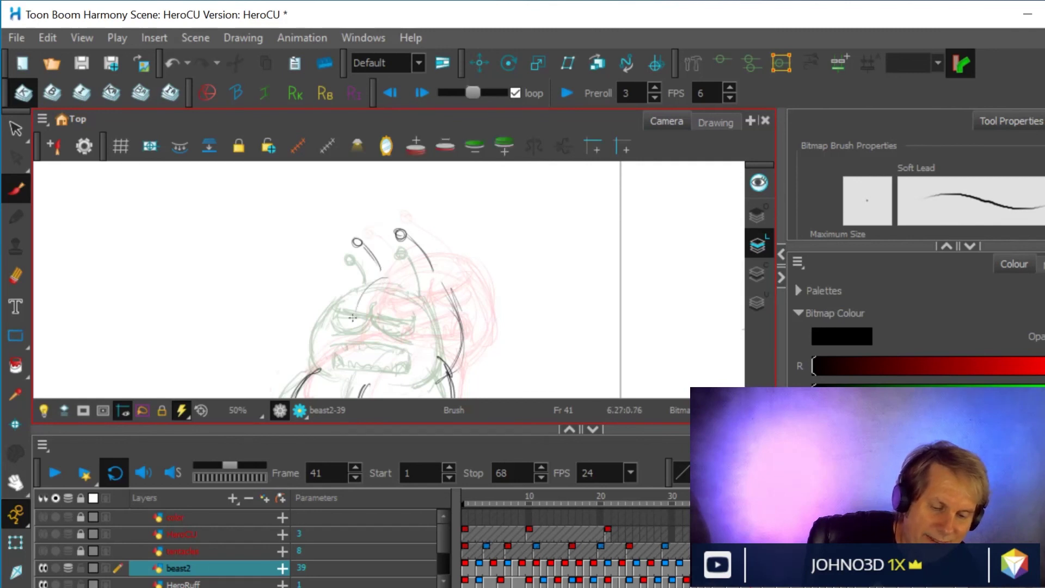
pyautogui.moveTo(456, 307)
pyautogui.mouseDown()
pyautogui.moveTo(393, 279)
pyautogui.moveTo(364, 280)
pyautogui.moveTo(350, 286)
pyautogui.moveTo(359, 302)
pyautogui.moveTo(337, 317)
pyautogui.moveTo(335, 357)
pyautogui.mouseUp()
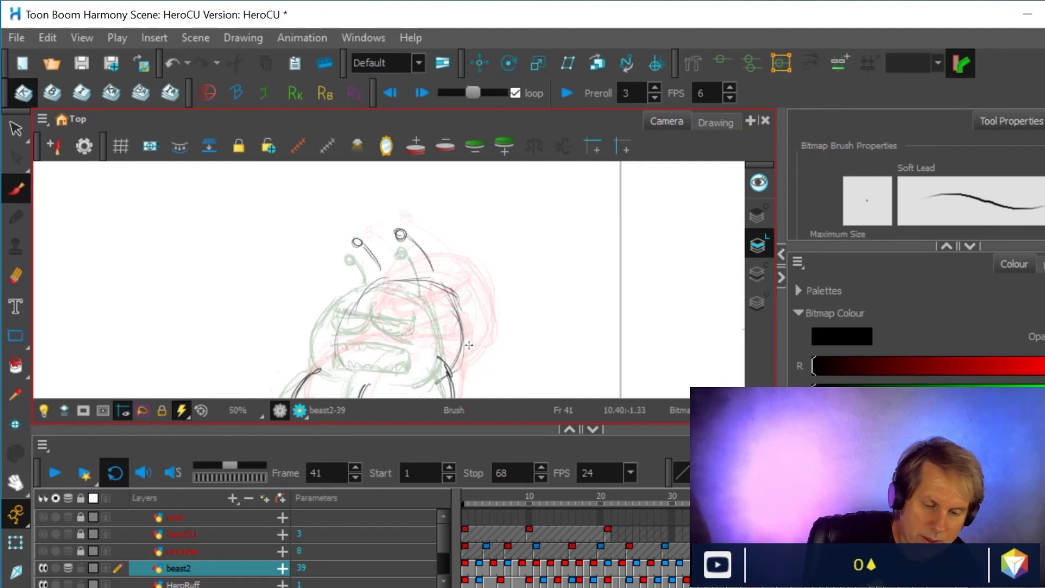
# - Ink the eye outlines and the mouth's upper and lower lip lines
pyautogui.moveTo(372, 304)
pyautogui.mouseDown()
pyautogui.moveTo(484, 307)
pyautogui.moveTo(373, 305)
pyautogui.moveTo(422, 308)
pyautogui.moveTo(366, 298)
pyautogui.moveTo(398, 276)
pyautogui.moveTo(372, 307)
pyautogui.moveTo(401, 306)
pyautogui.moveTo(362, 294)
pyautogui.moveTo(386, 309)
pyautogui.moveTo(360, 311)
pyautogui.moveTo(436, 314)
pyautogui.moveTo(434, 326)
pyautogui.moveTo(444, 307)
pyautogui.moveTo(397, 323)
pyautogui.moveTo(396, 292)
pyautogui.moveTo(418, 297)
pyautogui.moveTo(365, 311)
pyautogui.mouseUp()
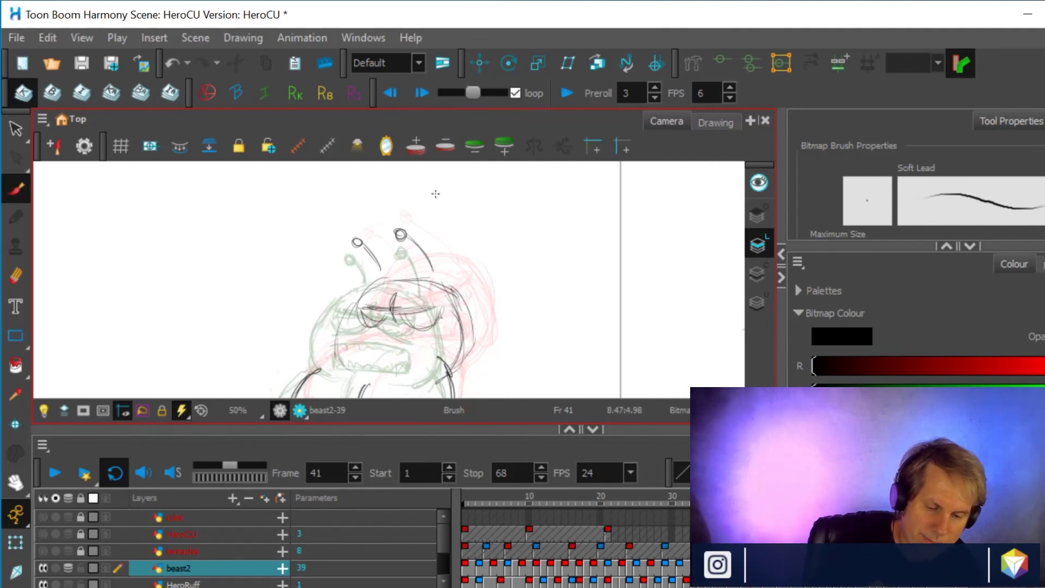
pyautogui.moveTo(433, 335)
pyautogui.mouseDown()
pyautogui.moveTo(430, 360)
pyautogui.moveTo(384, 336)
pyautogui.moveTo(351, 342)
pyautogui.mouseUp()
pyautogui.moveTo(432, 347)
pyautogui.mouseDown()
pyautogui.moveTo(401, 359)
pyautogui.moveTo(354, 357)
pyautogui.mouseUp()
pyautogui.moveTo(364, 337)
pyautogui.mouseDown()
pyautogui.moveTo(437, 333)
pyautogui.moveTo(425, 360)
pyautogui.moveTo(382, 364)
pyautogui.moveTo(435, 345)
pyautogui.mouseUp()
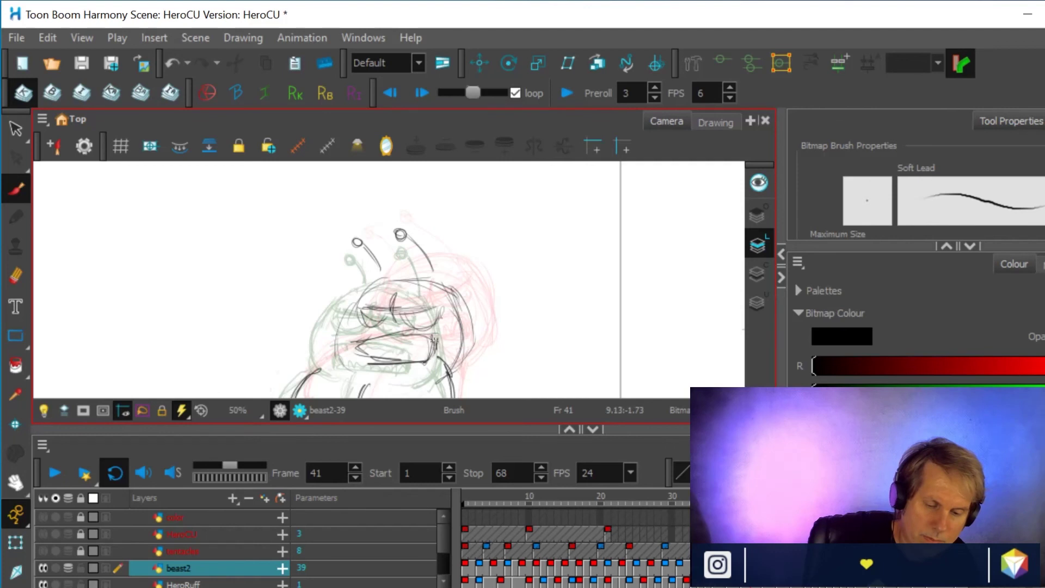
pyautogui.moveTo(386, 311)
pyautogui.mouseDown()
pyautogui.moveTo(380, 328)
pyautogui.moveTo(359, 308)
pyautogui.moveTo(381, 311)
pyautogui.mouseUp()
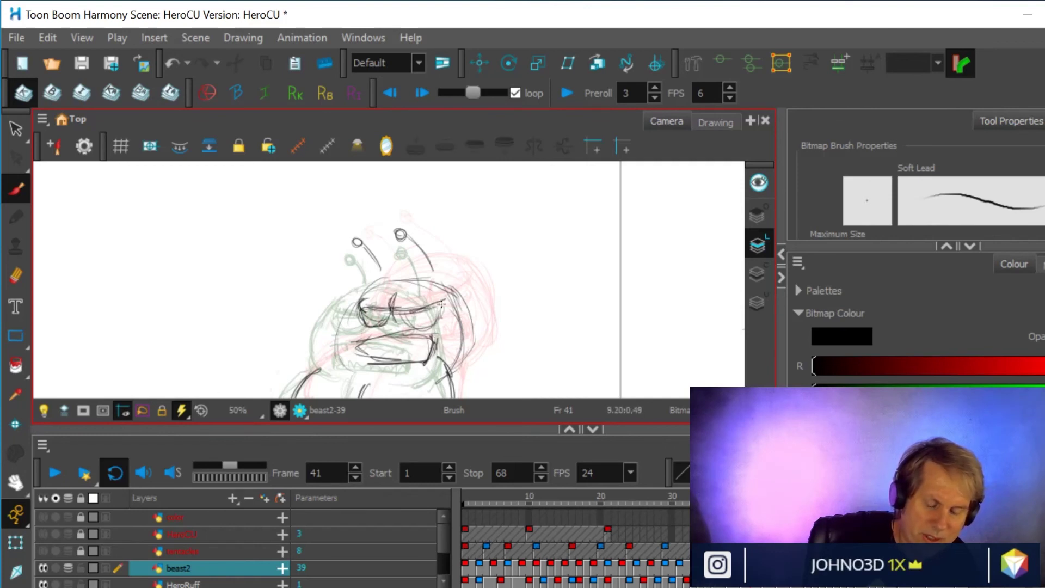
pyautogui.moveTo(441, 304); pyautogui.dragTo(434, 325)
pyautogui.moveTo(359, 307)
pyautogui.mouseDown()
pyautogui.moveTo(367, 328)
pyautogui.moveTo(389, 318)
pyautogui.moveTo(368, 285)
pyautogui.moveTo(335, 351)
pyautogui.moveTo(342, 374)
pyautogui.mouseUp()
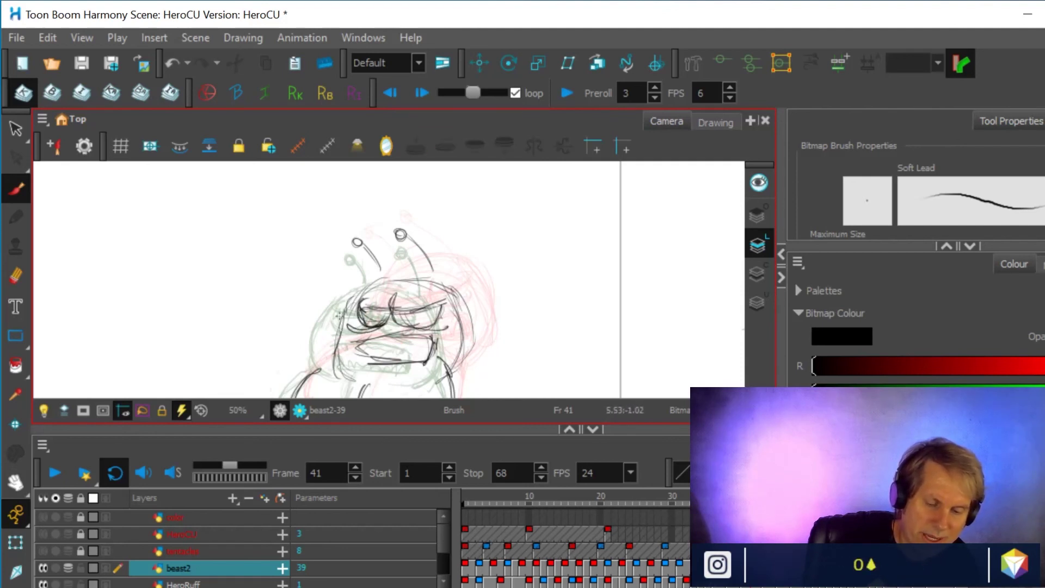
# - Reinforce the head's right outline, add a mark by the mouth, and darken the left eyelid
pyautogui.moveTo(395, 278)
pyautogui.mouseDown()
pyautogui.moveTo(453, 289)
pyautogui.moveTo(468, 338)
pyautogui.moveTo(446, 380)
pyautogui.mouseUp()
pyautogui.moveTo(465, 345)
pyautogui.mouseDown()
pyautogui.moveTo(456, 292)
pyautogui.moveTo(440, 280)
pyautogui.moveTo(383, 286)
pyautogui.moveTo(435, 282)
pyautogui.mouseUp()
pyautogui.moveTo(375, 342)
pyautogui.mouseDown()
pyautogui.moveTo(424, 355)
pyautogui.moveTo(378, 338)
pyautogui.moveTo(384, 358)
pyautogui.mouseUp()
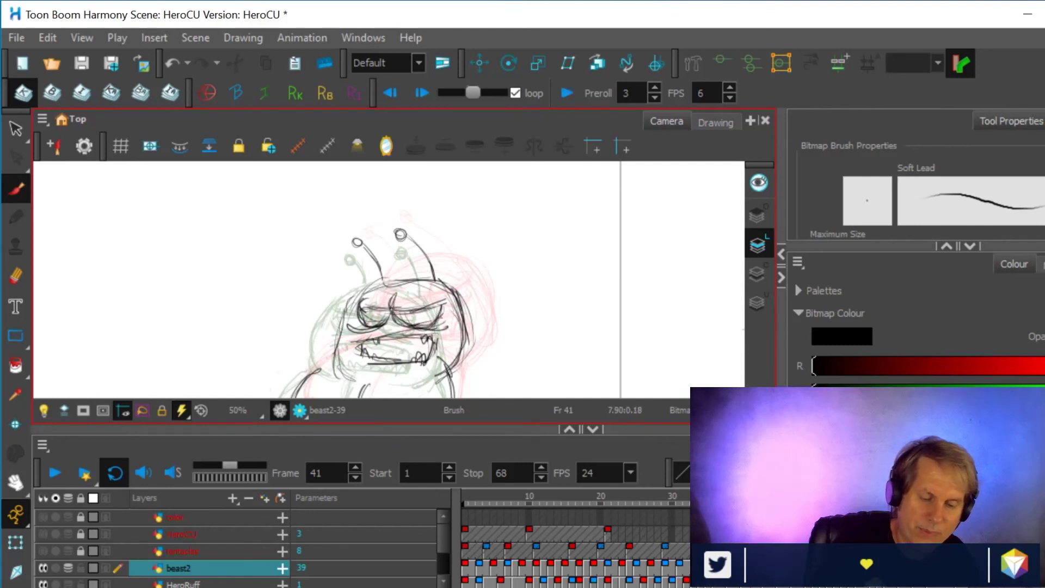
pyautogui.moveTo(373, 308)
pyautogui.mouseDown()
pyautogui.moveTo(388, 311)
pyautogui.moveTo(336, 347)
pyautogui.mouseUp()
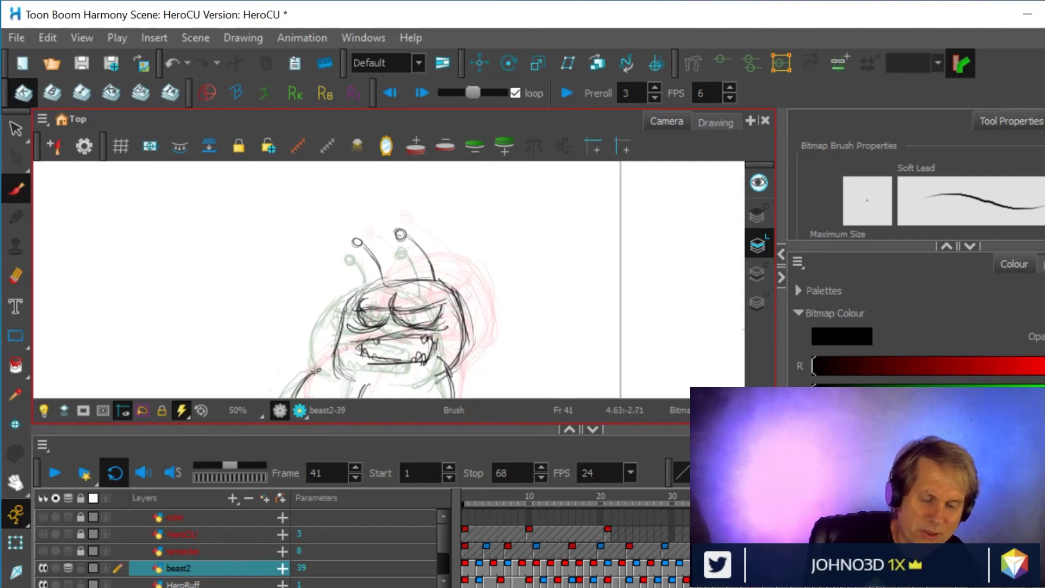
# - Add lines inside the mouth's right part and retrace the left shoulder arc darker
pyautogui.scroll(-2, 527, 303)
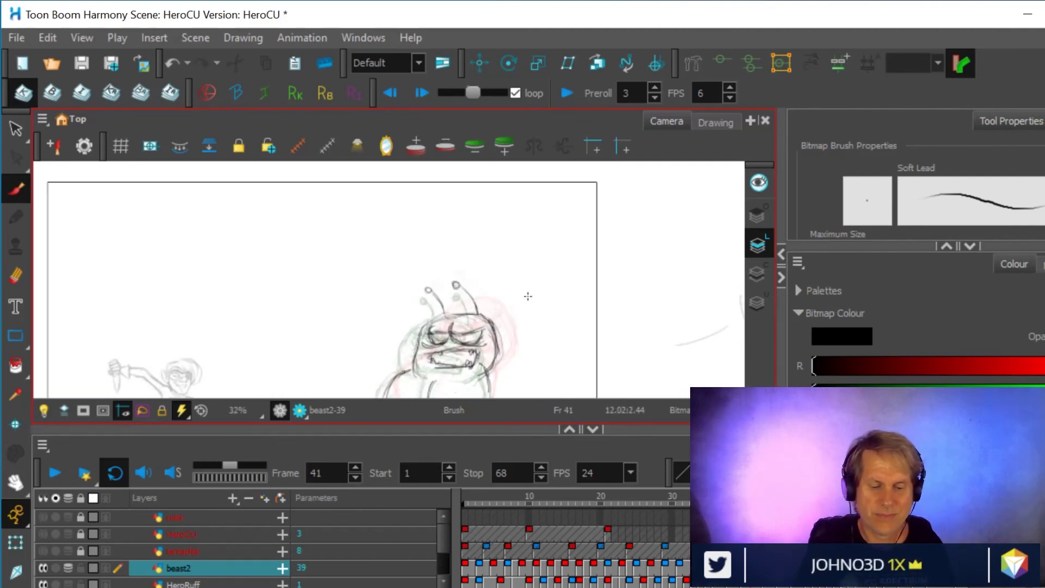
pyautogui.moveTo(501, 322); pyautogui.dragTo(482, 277)
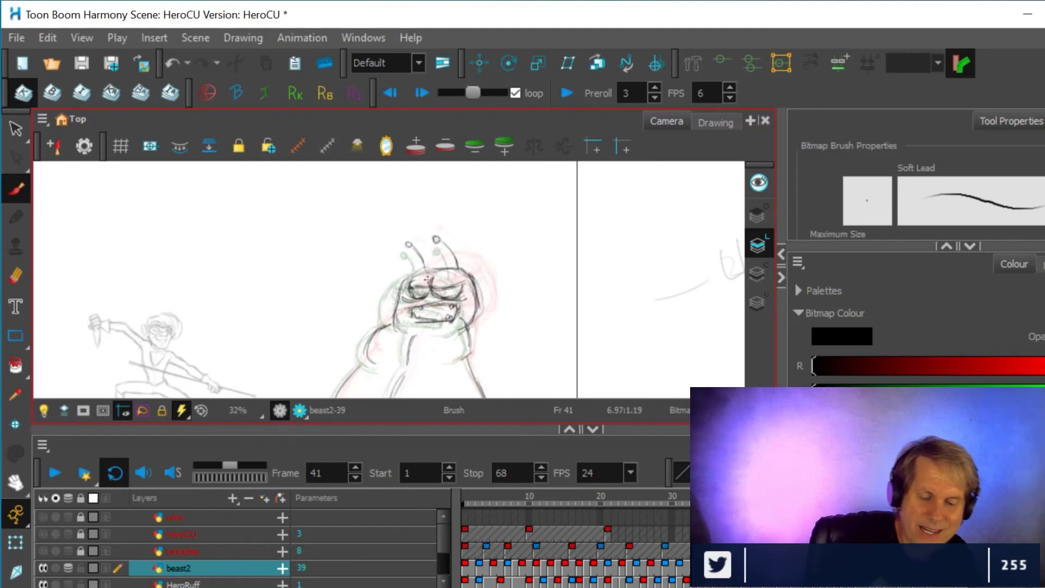
pyautogui.moveTo(438, 320)
pyautogui.mouseDown()
pyautogui.moveTo(448, 305)
pyautogui.moveTo(437, 317)
pyautogui.mouseUp()
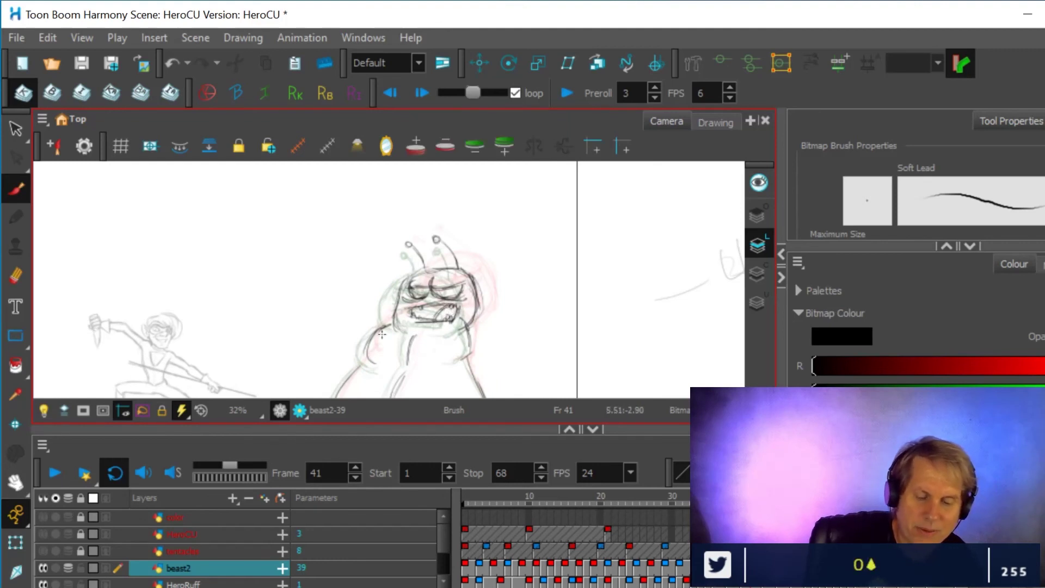
pyautogui.moveTo(377, 330)
pyautogui.mouseDown()
pyautogui.moveTo(364, 349)
pyautogui.moveTo(365, 340)
pyautogui.moveTo(373, 364)
pyautogui.mouseUp()
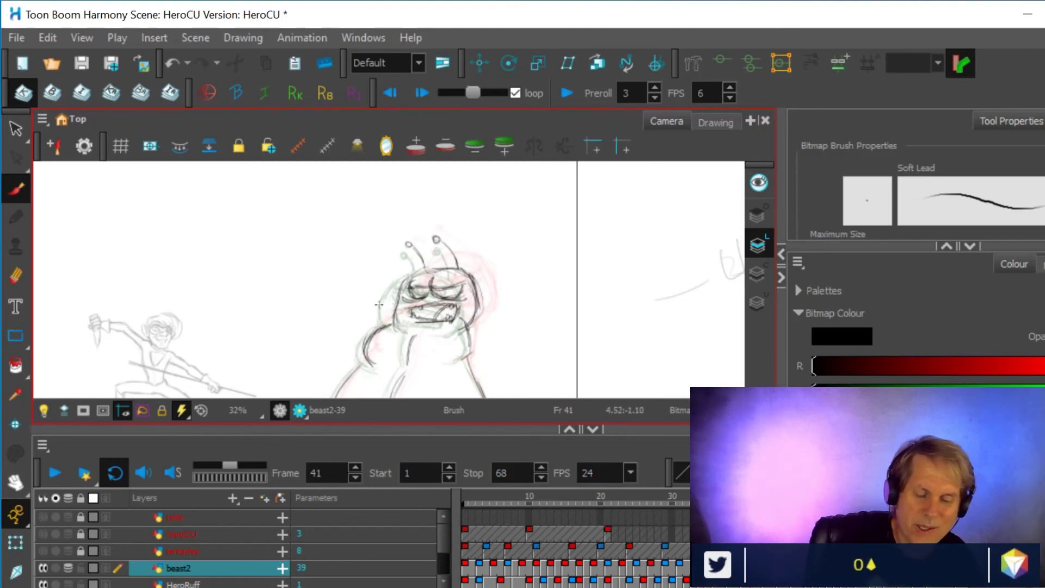
# - Frame the whole camera area and scrub frames 40 to 43 to check motion
pyautogui.scroll(-3, 416, 303)
pyautogui.scroll(1, 473, 296)
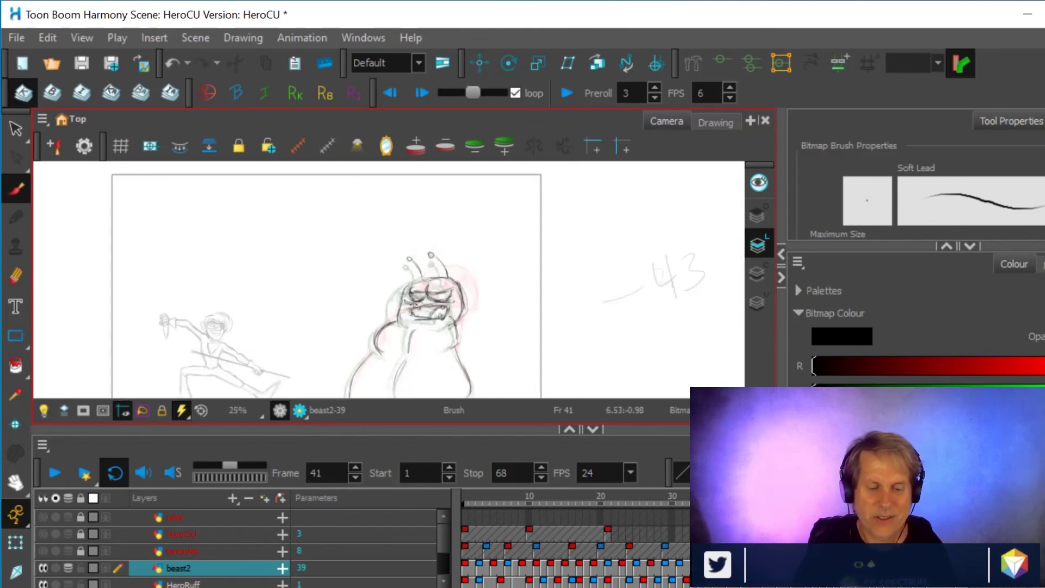
pyautogui.scroll(-2, 490, 309)
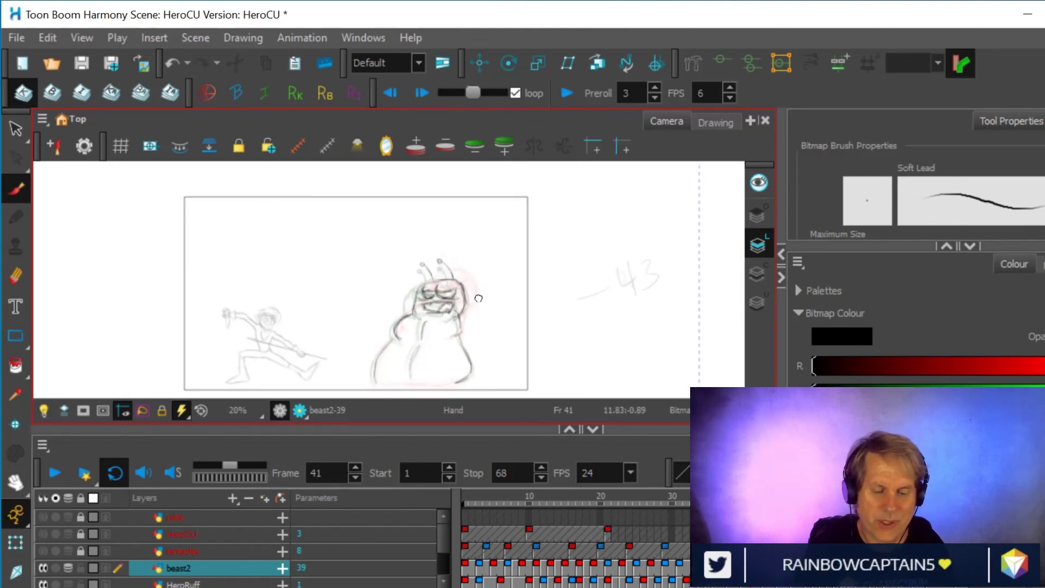
pyautogui.scroll(1, 485, 303)
pyautogui.moveTo(484, 303); pyautogui.dragTo(460, 273)
pyautogui.moveTo(750, 498)
pyautogui.mouseDown()
pyautogui.moveTo(765, 498)
pyautogui.moveTo(751, 498)
pyautogui.mouseUp()
# - Erase stray lines near the right eye and thicken the brow above the left eye
pyautogui.scroll(3, 516, 326)
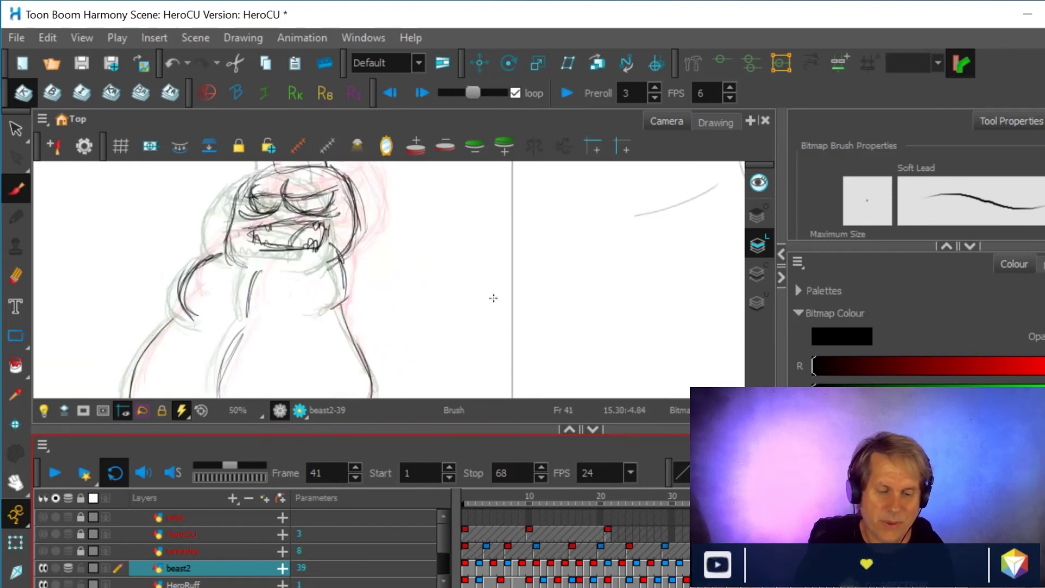
pyautogui.moveTo(423, 252); pyautogui.dragTo(480, 345)
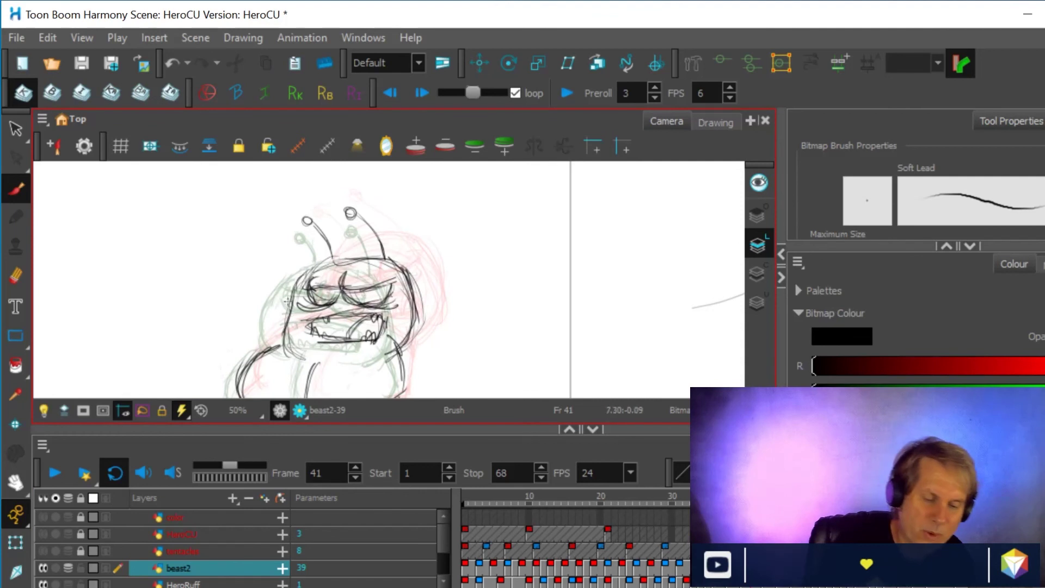
pyautogui.click(16, 276)
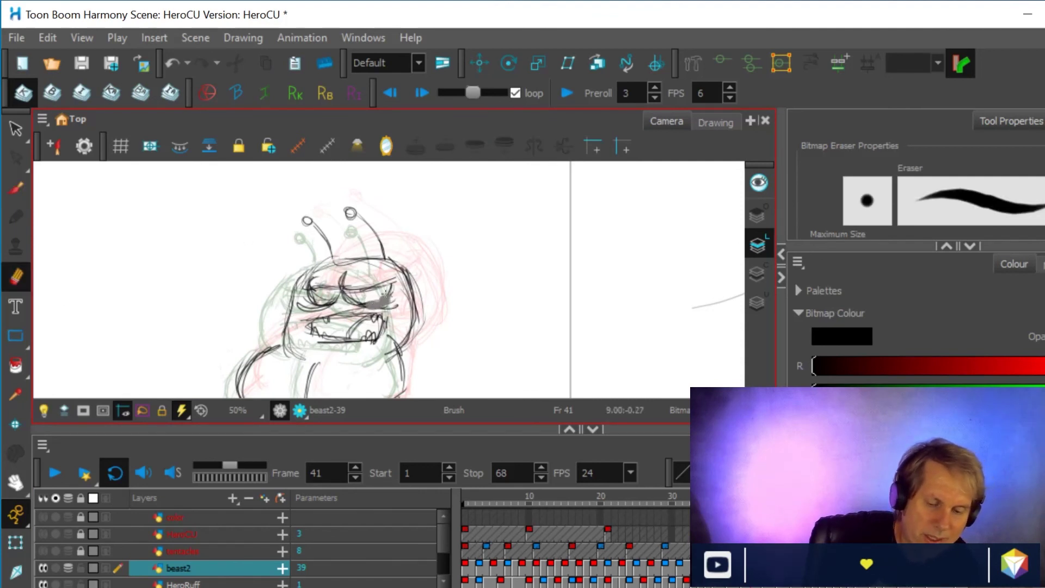
pyautogui.moveTo(374, 304)
pyautogui.mouseDown()
pyautogui.moveTo(389, 292)
pyautogui.moveTo(390, 308)
pyautogui.mouseUp()
pyautogui.click(16, 189)
pyautogui.hotkey('alt', 'b')
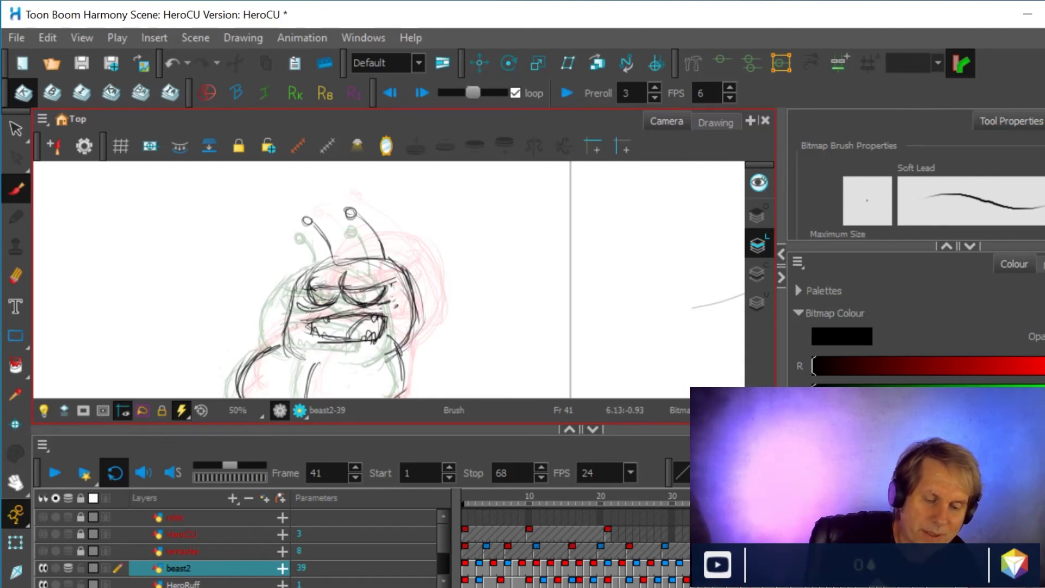
pyautogui.moveTo(345, 286)
pyautogui.mouseDown()
pyautogui.moveTo(304, 289)
pyautogui.moveTo(343, 290)
pyautogui.mouseUp()
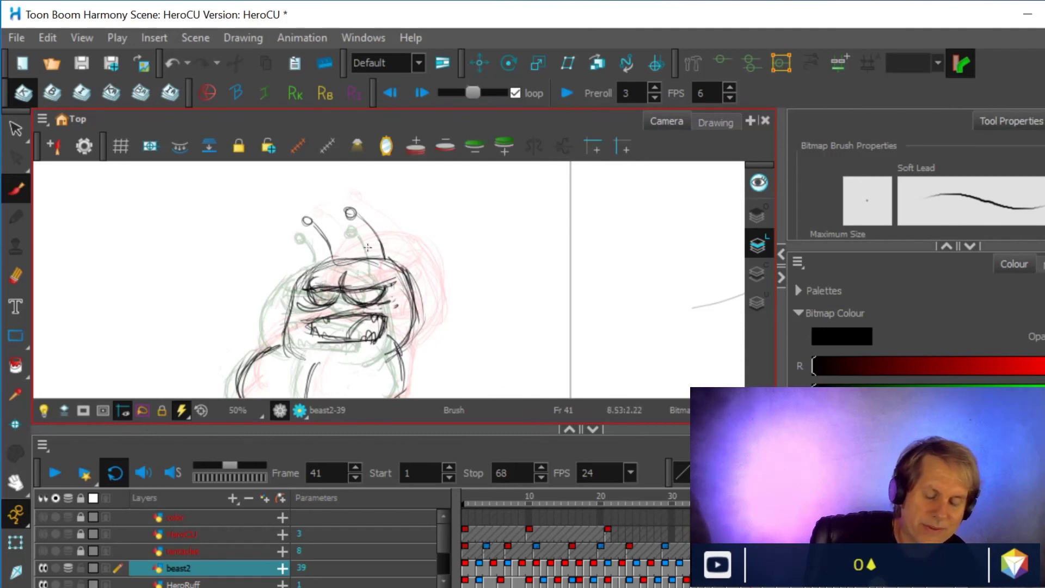
# - Reframe the scene and scrub around frame 41 to review the animation
pyautogui.scroll(-3, 464, 283)
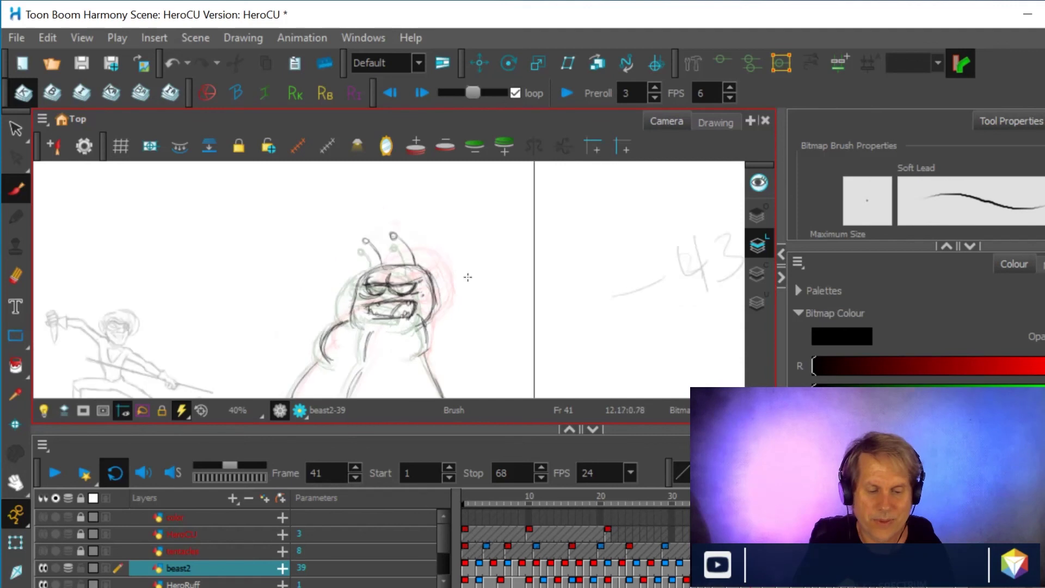
pyautogui.moveTo(422, 323); pyautogui.dragTo(425, 286)
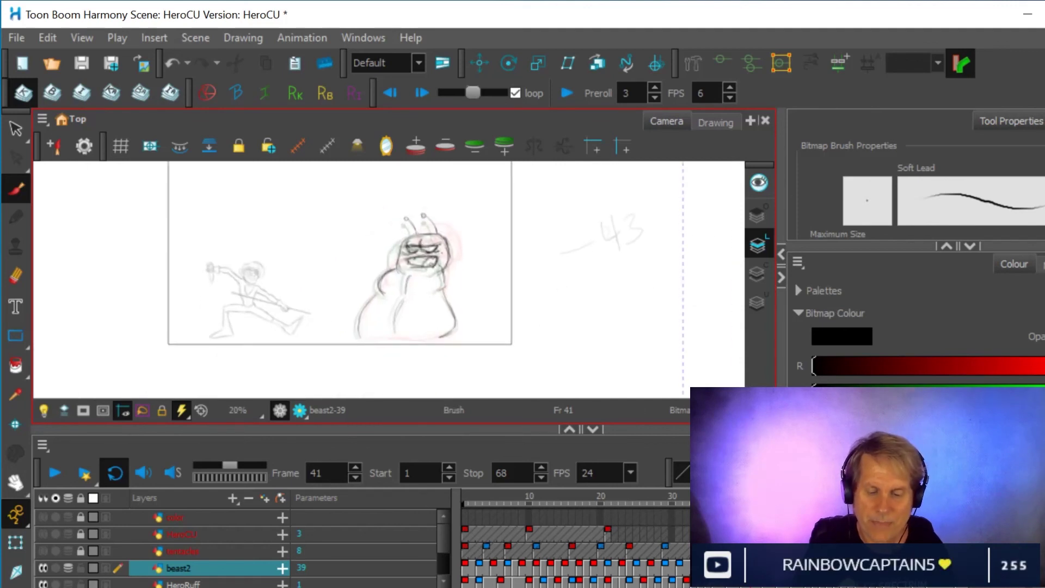
pyautogui.moveTo(750, 500)
pyautogui.mouseDown()
pyautogui.moveTo(786, 500)
pyautogui.moveTo(751, 499)
pyautogui.mouseUp()
# - Flip through frames 48, 42, 38 and 40, then back to frame 34 to compare
pyautogui.press('.')
pyautogui.press('.')
pyautogui.press('.')
pyautogui.press('.')
pyautogui.press('.')
pyautogui.press('.')
pyautogui.press('.')
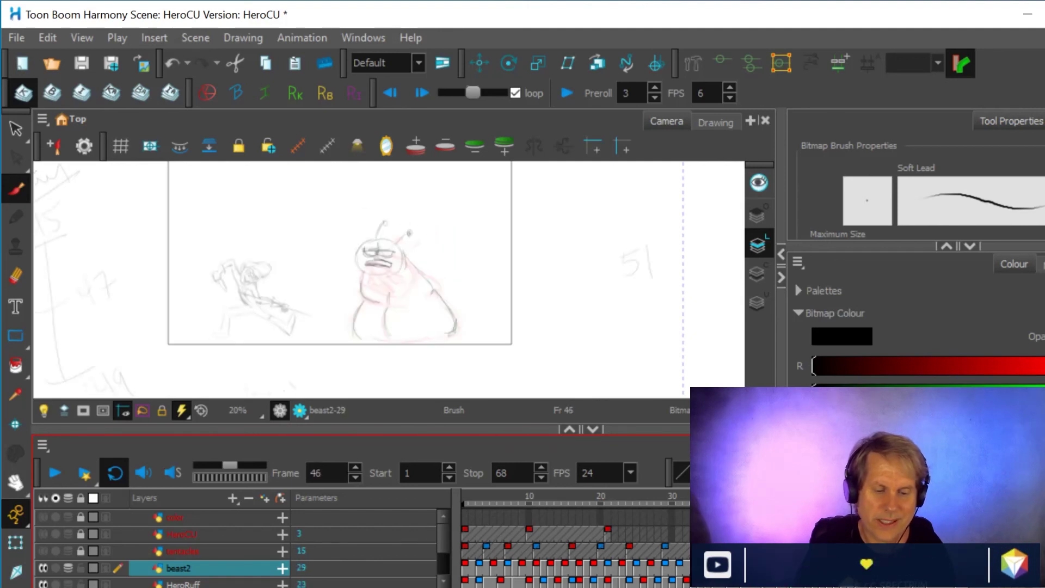
pyautogui.press(',')
pyautogui.press(',')
pyautogui.press(',')
pyautogui.press(',')
pyautogui.press(',')
pyautogui.press(',')
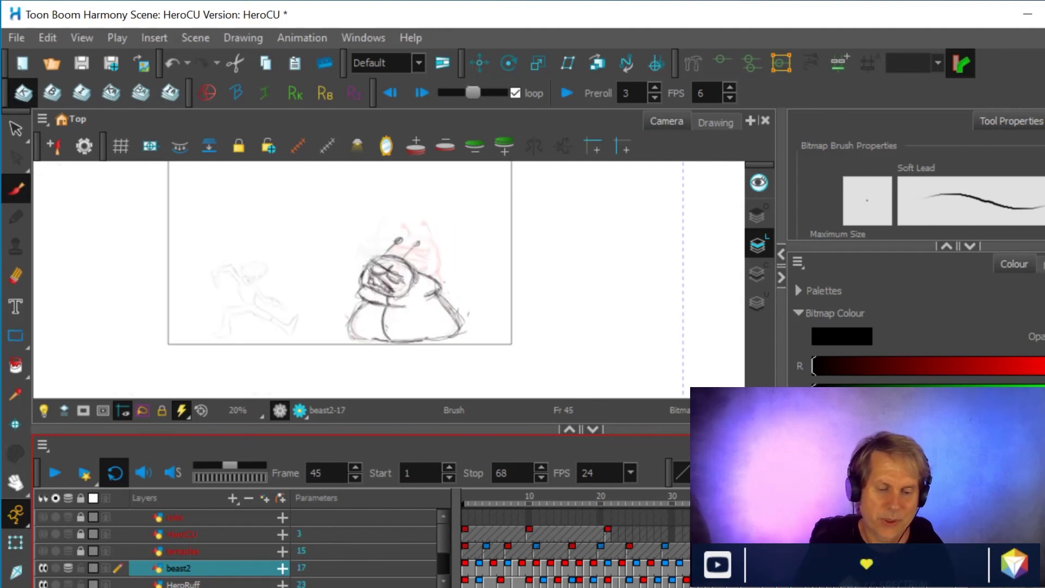
pyautogui.press(',')
pyautogui.press(',')
pyautogui.press(',')
pyautogui.press(',')
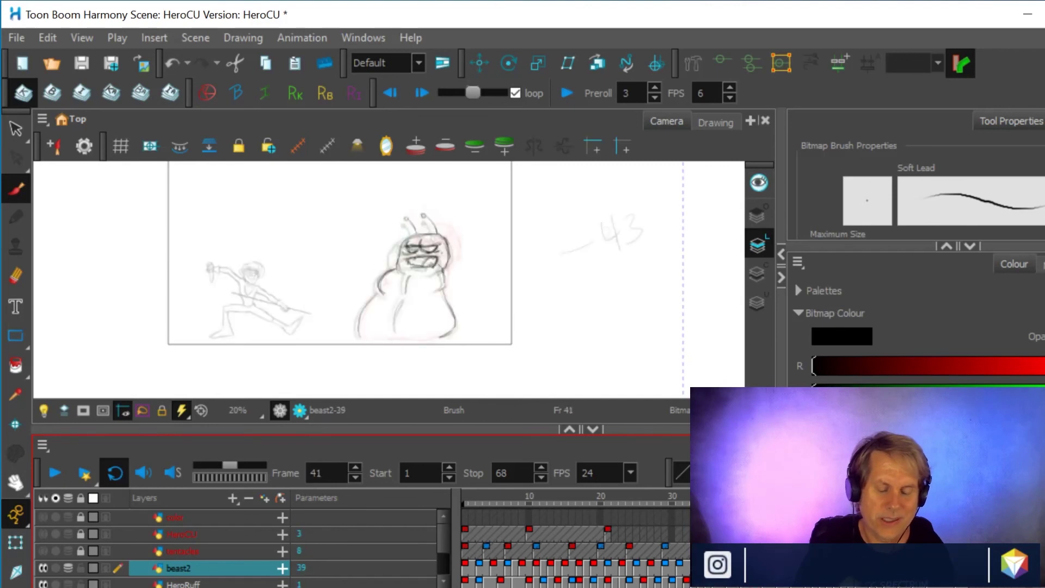
pyautogui.press('.')
pyautogui.press('.')
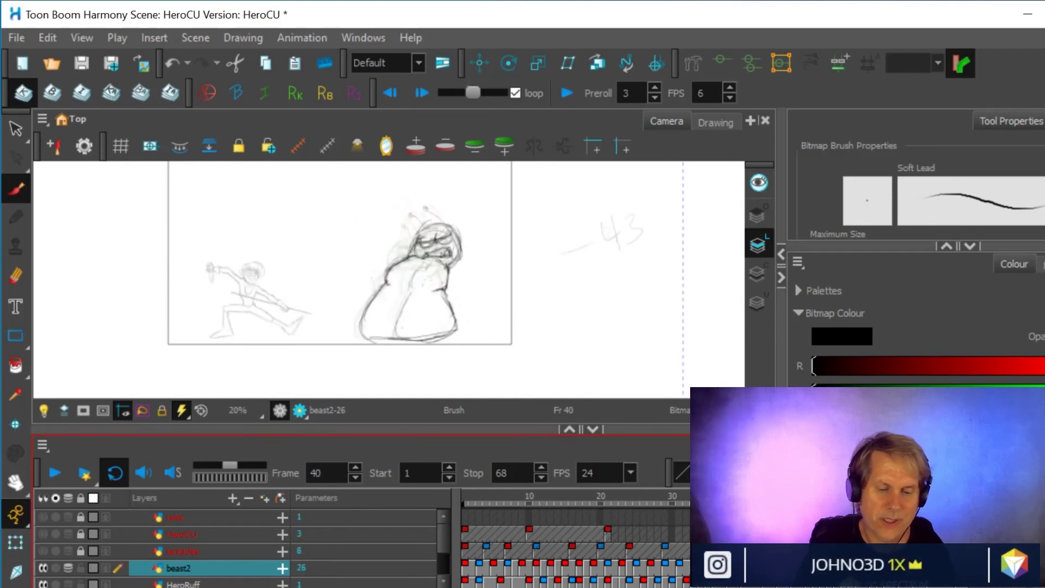
pyautogui.press(',')
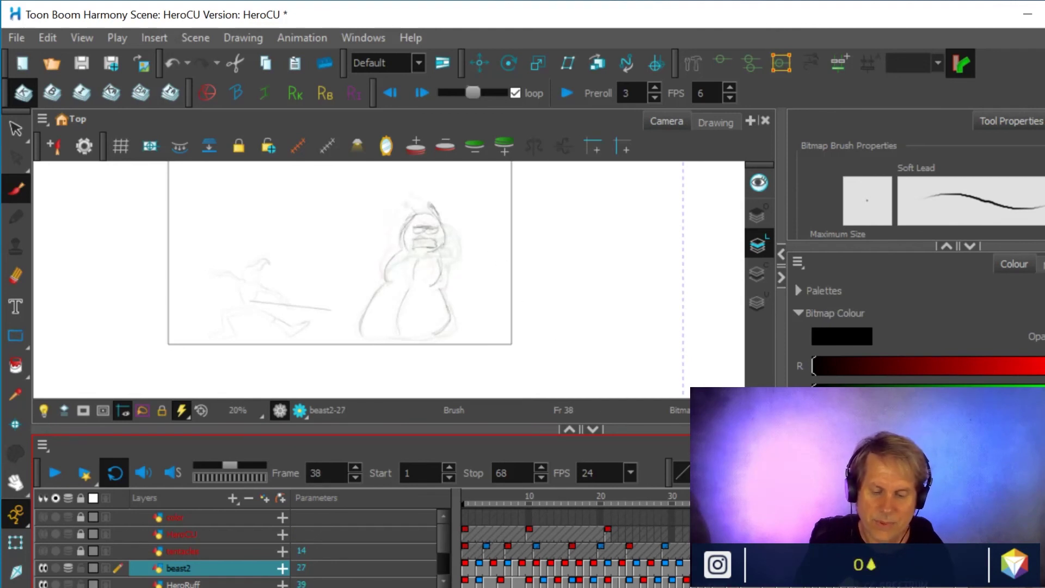
pyautogui.press(',')
pyautogui.press(',')
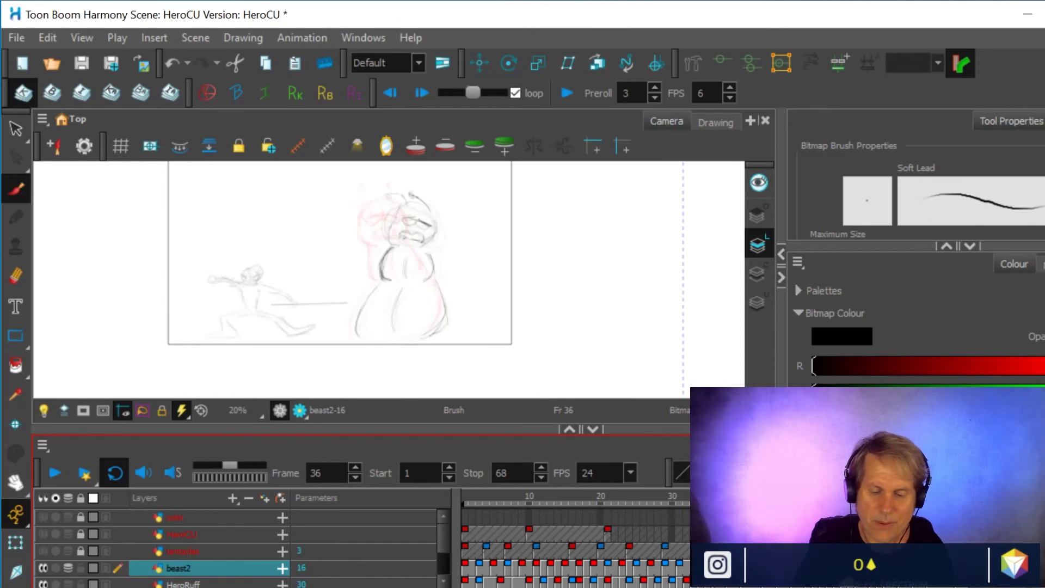
pyautogui.press(',')
pyautogui.press(',')
# - Advance to frame 38, flip against frame 36, and adjust the Camera view zoom
pyautogui.press('.')
pyautogui.press('.')
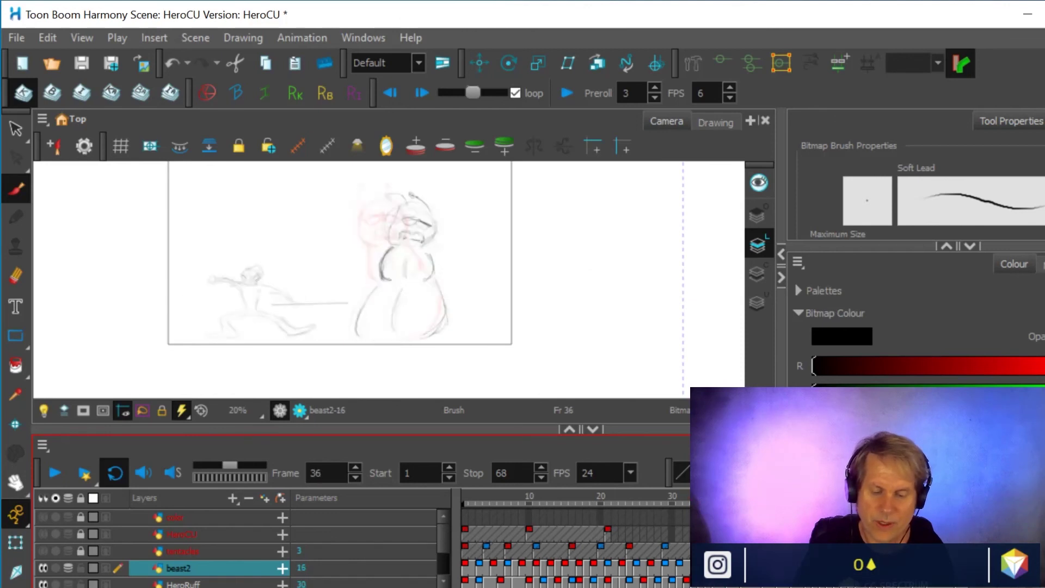
pyautogui.press('.')
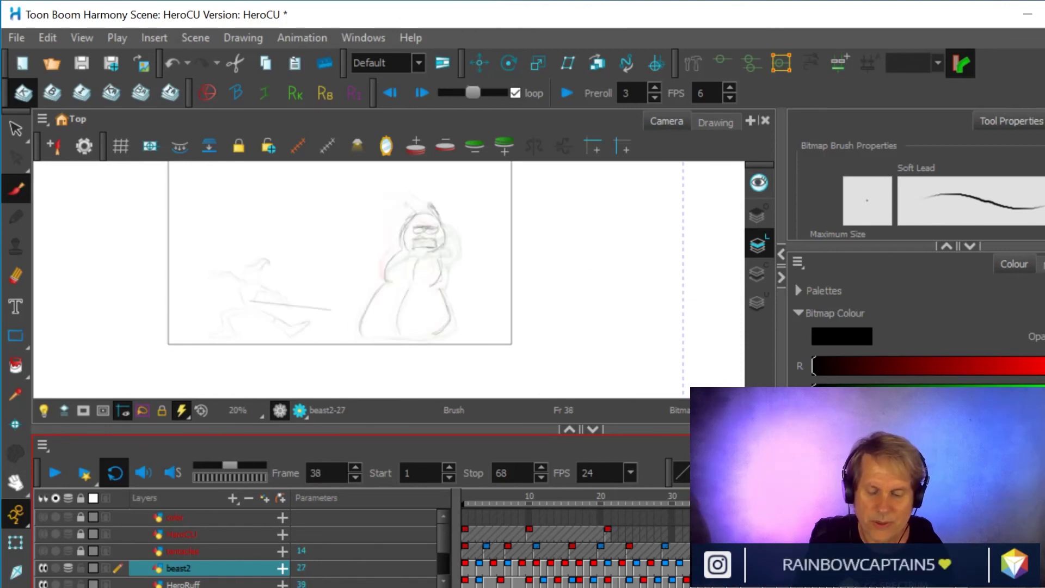
pyautogui.press('.')
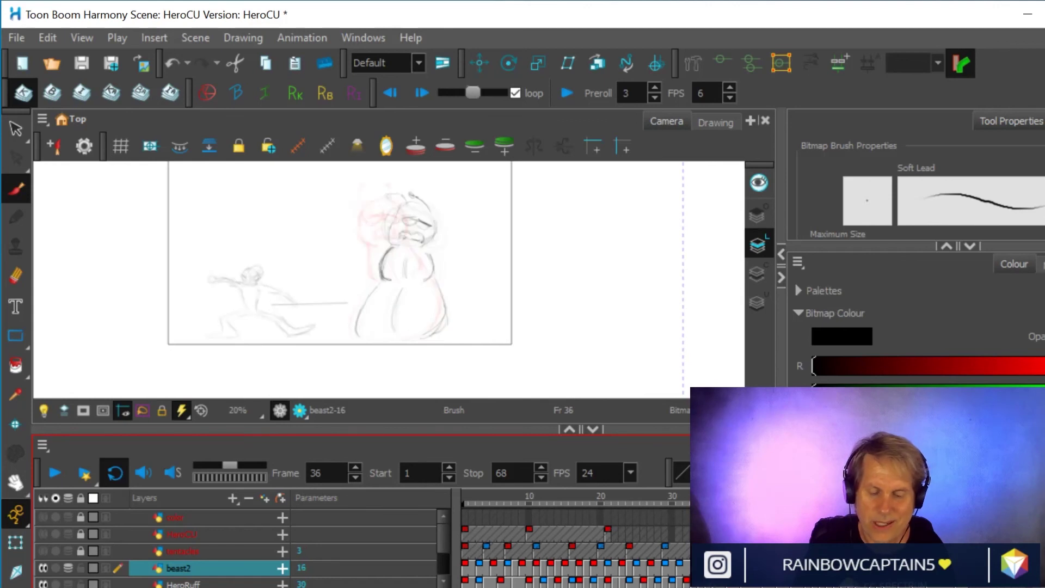
pyautogui.press('.')
pyautogui.press('.')
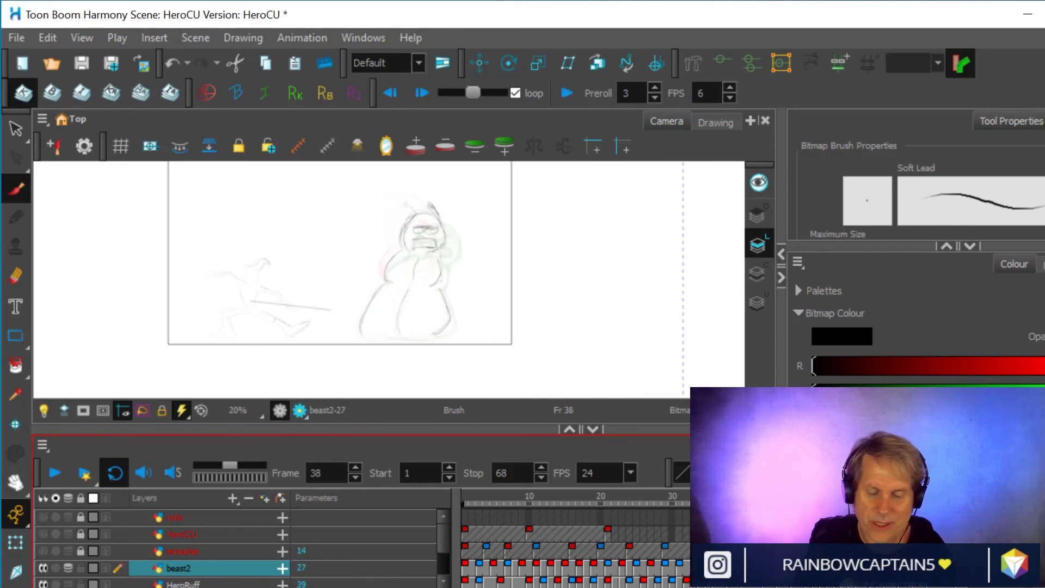
pyautogui.press('f')
pyautogui.press('g')
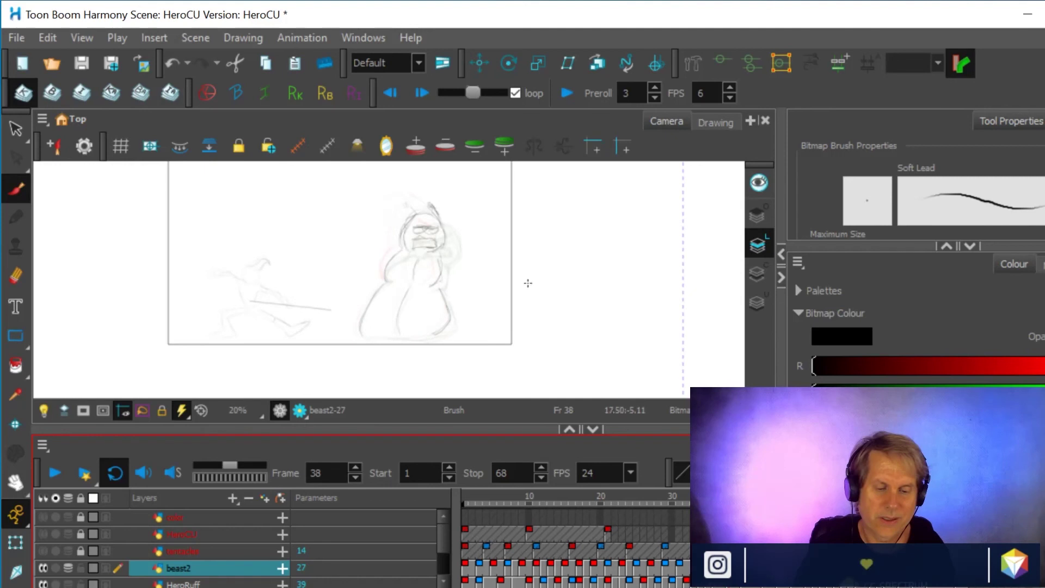
pyautogui.scroll(4, 527, 281)
pyautogui.scroll(-1, 544, 345)
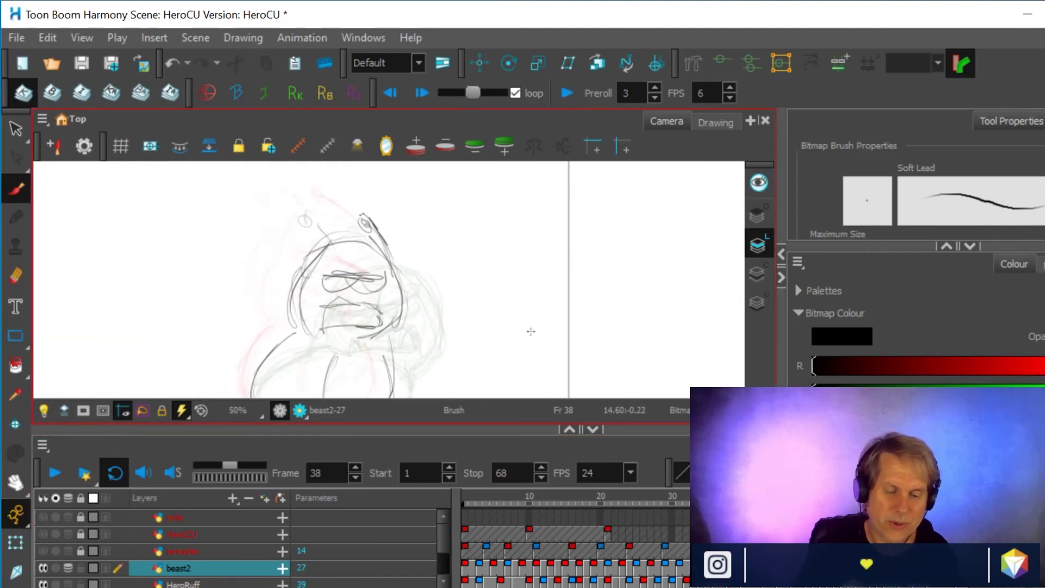
# - Darken the head's left contour, erase rough mouth lines, and ink the left eye and glasses
pyautogui.moveTo(291, 307)
pyautogui.mouseDown()
pyautogui.moveTo(308, 256)
pyautogui.moveTo(328, 234)
pyautogui.moveTo(303, 264)
pyautogui.moveTo(356, 213)
pyautogui.moveTo(326, 233)
pyautogui.moveTo(360, 228)
pyautogui.moveTo(392, 246)
pyautogui.moveTo(407, 307)
pyautogui.moveTo(385, 340)
pyautogui.moveTo(410, 317)
pyautogui.moveTo(396, 247)
pyautogui.moveTo(301, 217)
pyautogui.mouseUp()
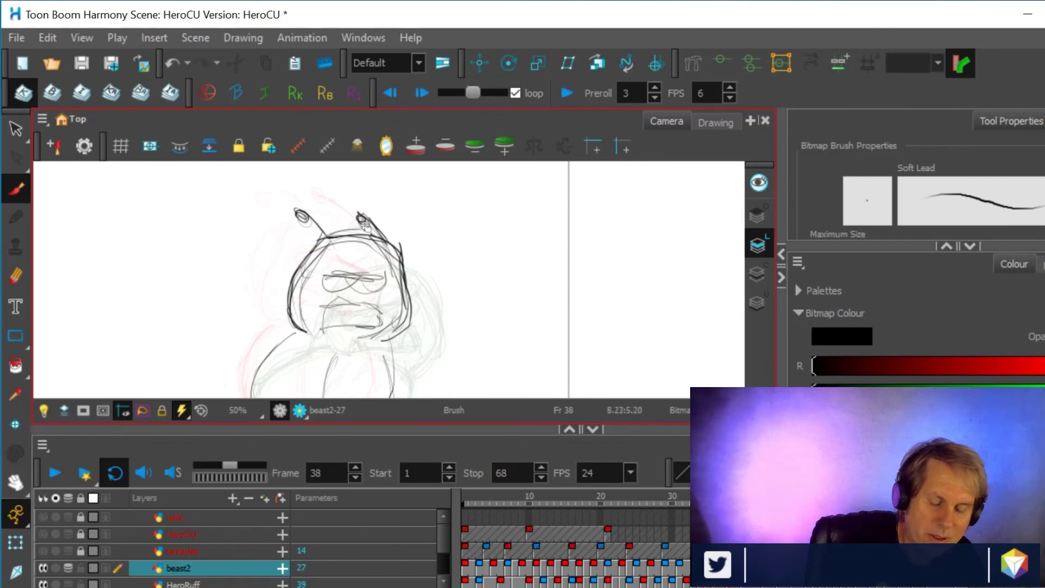
pyautogui.moveTo(324, 285); pyautogui.dragTo(383, 280)
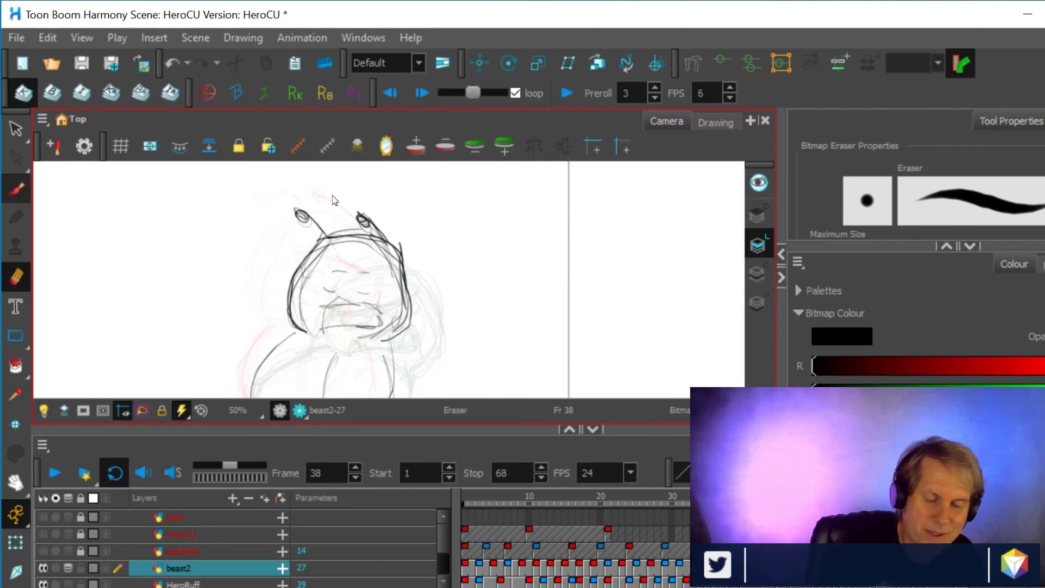
pyautogui.hotkey('alt', 'b')
pyautogui.moveTo(334, 263)
pyautogui.mouseDown()
pyautogui.moveTo(393, 271)
pyautogui.moveTo(326, 264)
pyautogui.moveTo(329, 280)
pyautogui.moveTo(363, 268)
pyautogui.moveTo(329, 261)
pyautogui.moveTo(355, 271)
pyautogui.mouseUp()
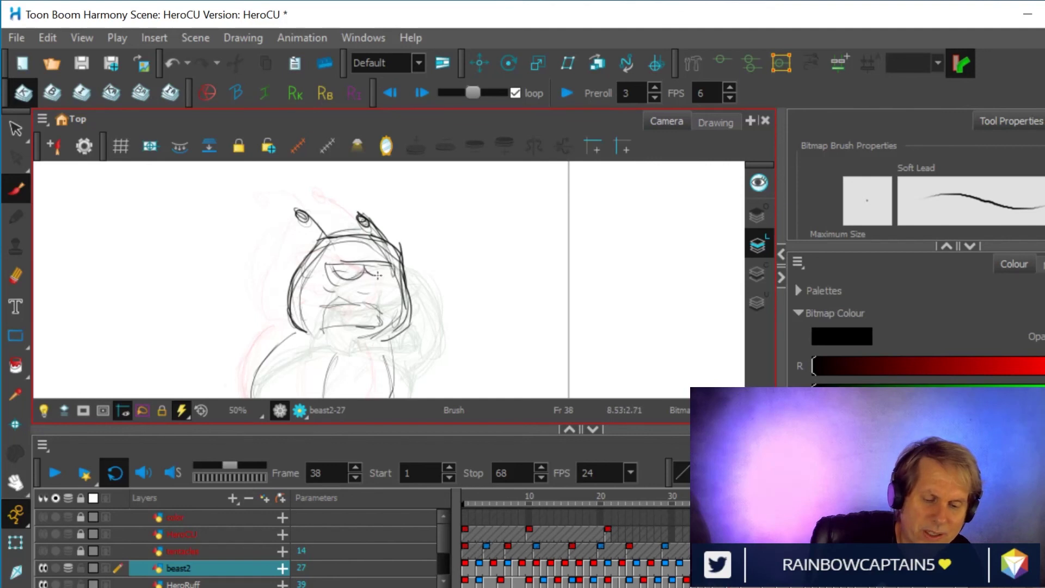
pyautogui.moveTo(363, 264); pyautogui.dragTo(331, 259)
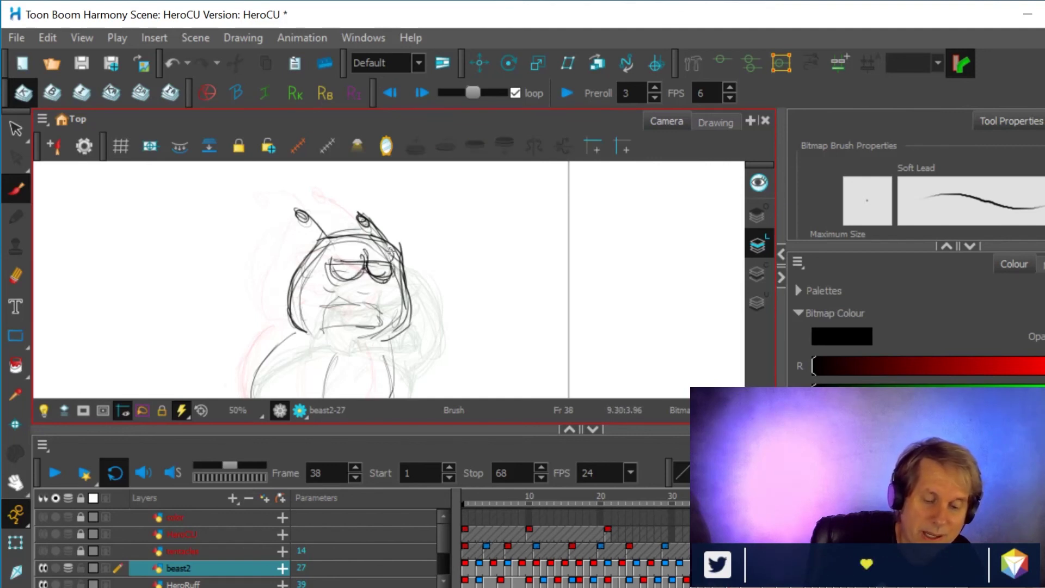
pyautogui.moveTo(377, 261)
pyautogui.mouseDown()
pyautogui.moveTo(352, 271)
pyautogui.moveTo(360, 277)
pyautogui.moveTo(321, 282)
pyautogui.moveTo(377, 276)
pyautogui.moveTo(368, 269)
pyautogui.moveTo(393, 282)
pyautogui.mouseUp()
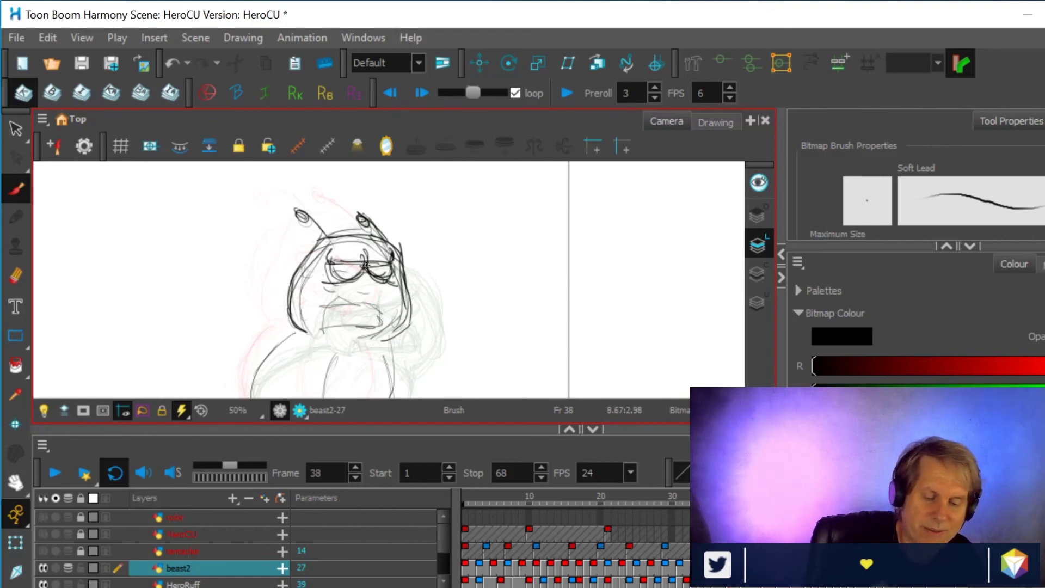
# - Erase stray lines over the mouth and redraw it with a horizontal line and details
pyautogui.hotkey('alt', 'e')
pyautogui.moveTo(327, 302)
pyautogui.mouseDown()
pyautogui.moveTo(370, 301)
pyautogui.moveTo(364, 326)
pyautogui.moveTo(384, 321)
pyautogui.moveTo(374, 332)
pyautogui.moveTo(399, 319)
pyautogui.moveTo(400, 296)
pyautogui.moveTo(301, 284)
pyautogui.moveTo(320, 254)
pyautogui.moveTo(379, 245)
pyautogui.moveTo(331, 299)
pyautogui.moveTo(347, 265)
pyautogui.moveTo(379, 269)
pyautogui.moveTo(391, 286)
pyautogui.moveTo(364, 285)
pyautogui.mouseUp()
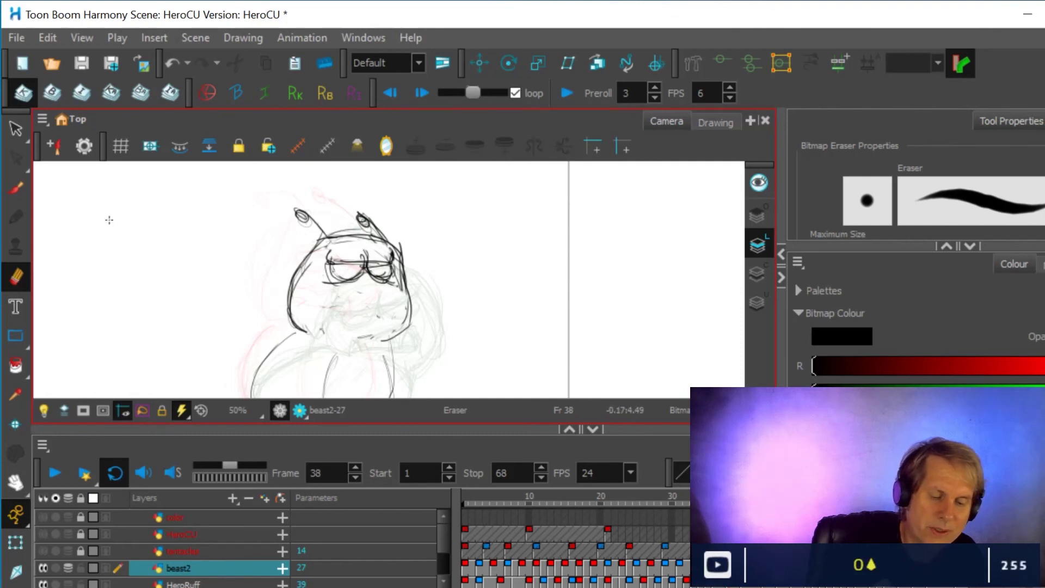
pyautogui.hotkey('alt', 'b')
pyautogui.moveTo(397, 292); pyautogui.dragTo(323, 293)
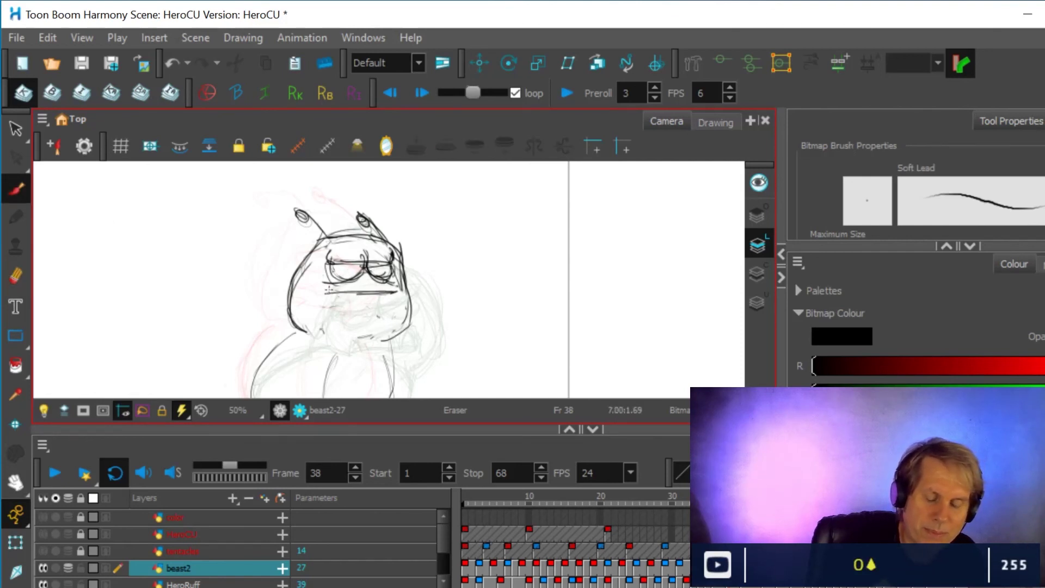
pyautogui.moveTo(395, 306)
pyautogui.mouseDown()
pyautogui.moveTo(335, 292)
pyautogui.moveTo(369, 321)
pyautogui.moveTo(400, 313)
pyautogui.mouseUp()
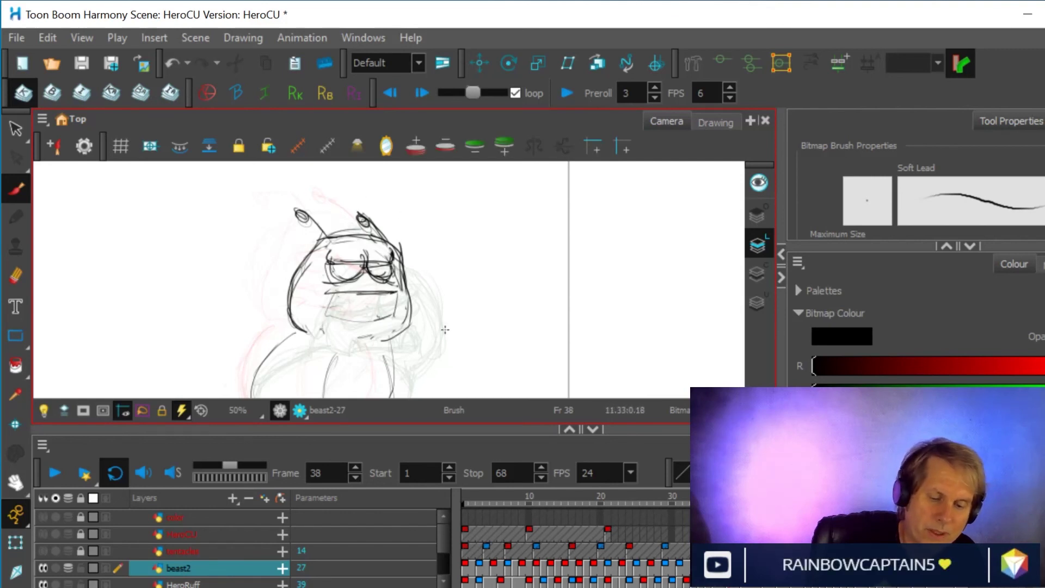
# - Sketch a diagram of three circles, diagonal lines, hooked strokes and an arcing arrow beside the beast
pyautogui.moveTo(522, 199)
pyautogui.mouseDown()
pyautogui.moveTo(541, 301)
pyautogui.moveTo(580, 250)
pyautogui.moveTo(611, 259)
pyautogui.moveTo(586, 216)
pyautogui.mouseUp()
pyautogui.moveTo(631, 281); pyautogui.dragTo(609, 284)
pyautogui.moveTo(439, 256); pyautogui.dragTo(601, 395)
pyautogui.moveTo(528, 186); pyautogui.dragTo(716, 326)
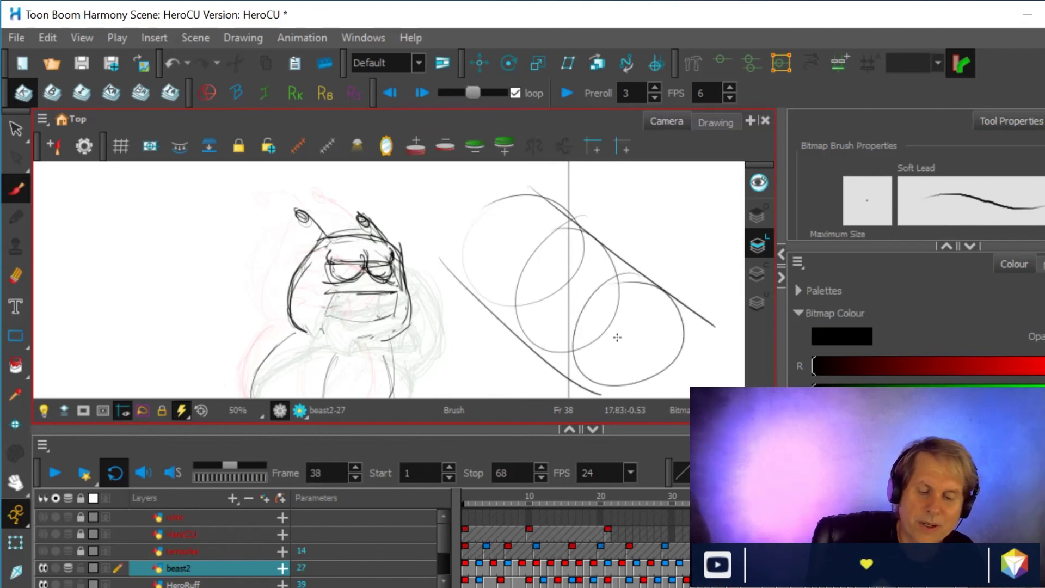
pyautogui.moveTo(527, 211); pyautogui.dragTo(546, 168)
pyautogui.moveTo(683, 309); pyautogui.dragTo(731, 318)
pyautogui.moveTo(603, 265); pyautogui.dragTo(611, 201)
pyautogui.moveTo(627, 241); pyautogui.dragTo(593, 206)
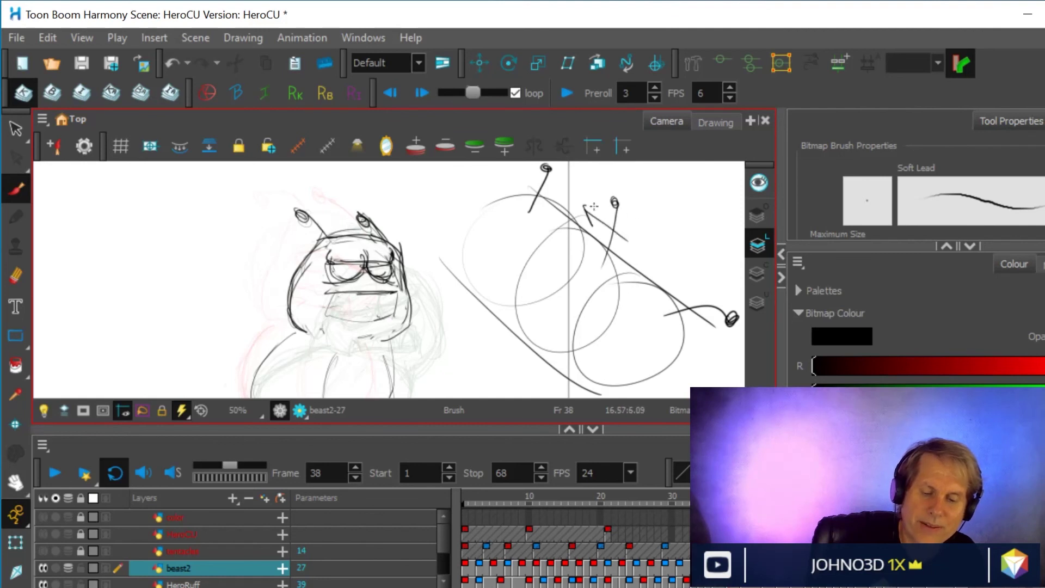
pyautogui.moveTo(580, 178)
pyautogui.mouseDown()
pyautogui.moveTo(612, 186)
pyautogui.moveTo(701, 284)
pyautogui.mouseUp()
pyautogui.moveTo(701, 282); pyautogui.dragTo(668, 279)
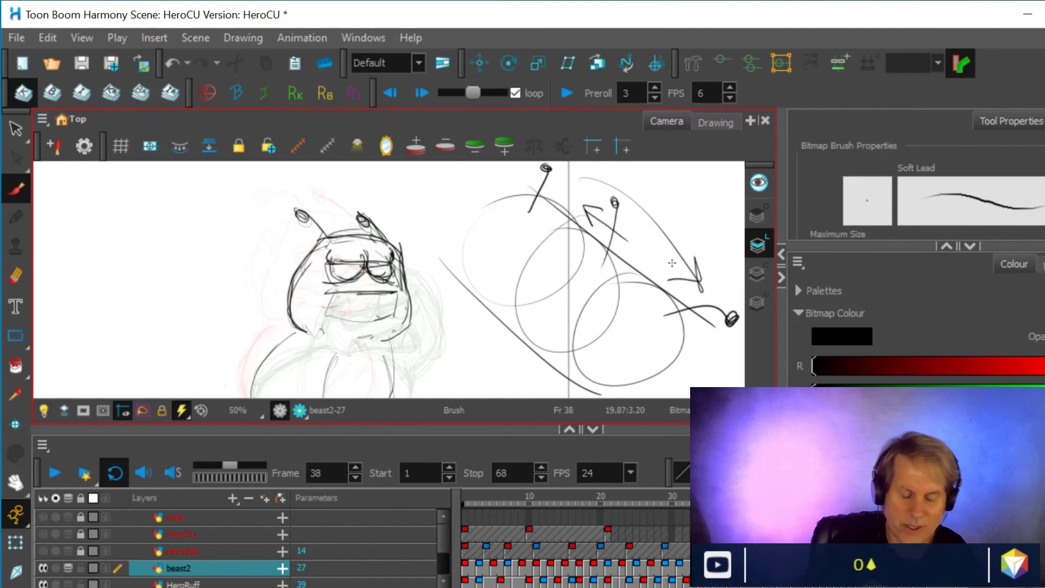
# - Undo the circle-and-arrow diagram strokes
pyautogui.hotkey('ctrl', 'z')
pyautogui.hotkey('ctrl', 'z')
pyautogui.hotkey('ctrl', 'z')
pyautogui.hotkey('ctrl', 'z')
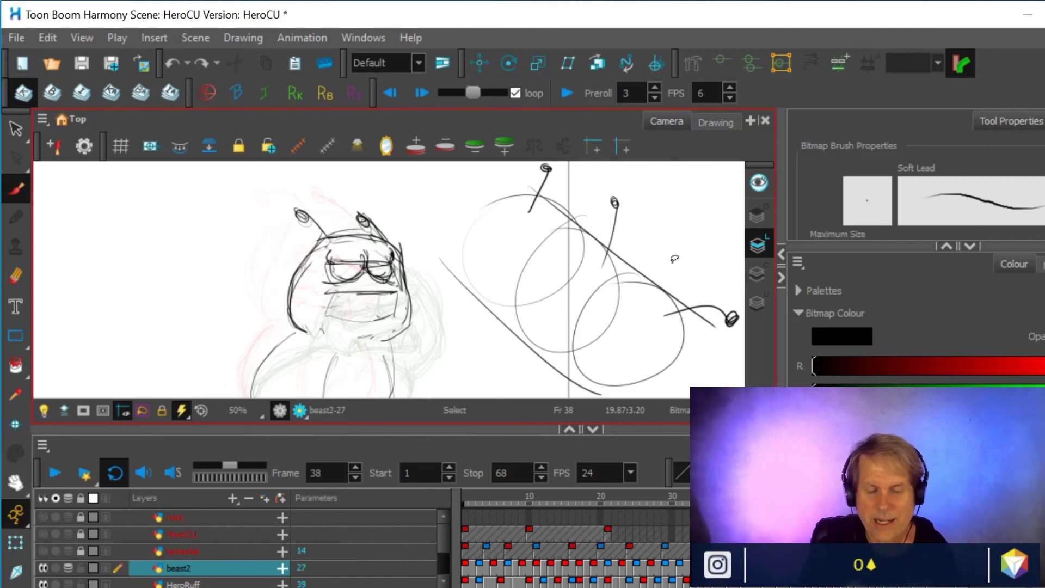
pyautogui.hotkey('ctrl', 'z')
pyautogui.hotkey('ctrl', 'z')
pyautogui.hotkey('ctrl', 'z')
pyautogui.hotkey('ctrl', 'z')
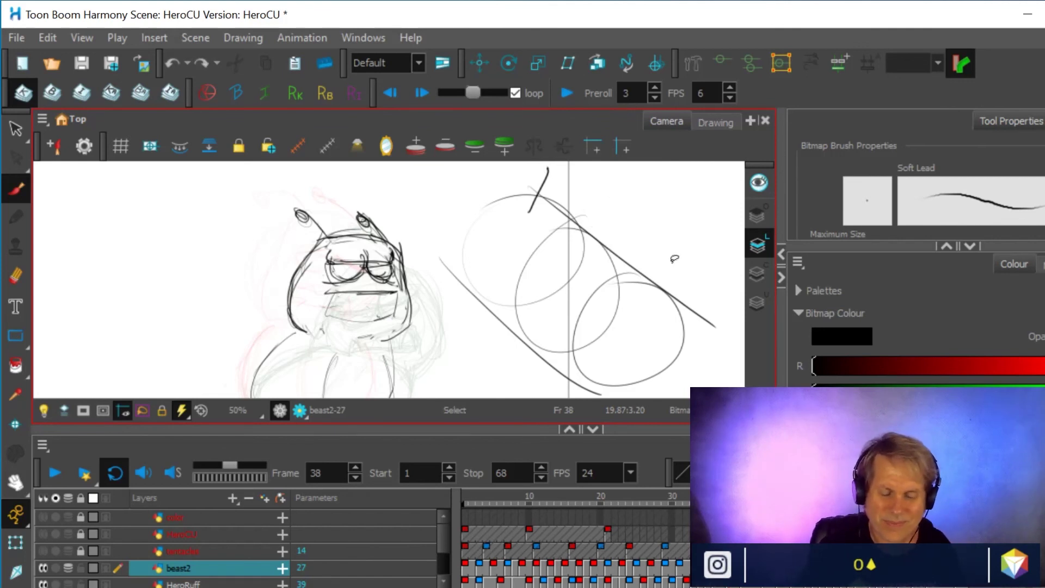
pyautogui.hotkey('ctrl', 'z')
pyautogui.hotkey('ctrl', 'z')
pyautogui.hotkey('ctrl', 'z')
pyautogui.hotkey('ctrl', 'z')
pyautogui.hotkey('ctrl', 'z')
pyautogui.hotkey('ctrl', 'z')
# - Draw the arm's swing arc, a lower arm with an open hand, and two fists
pyautogui.moveTo(509, 207)
pyautogui.mouseDown()
pyautogui.moveTo(546, 195)
pyautogui.moveTo(653, 333)
pyautogui.mouseUp()
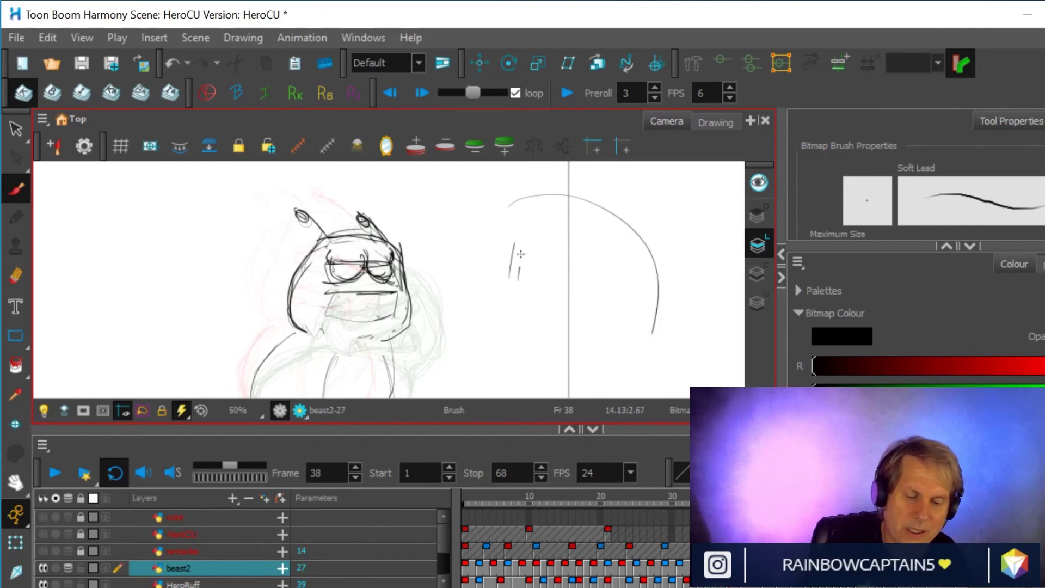
pyautogui.moveTo(509, 241)
pyautogui.mouseDown()
pyautogui.moveTo(495, 219)
pyautogui.moveTo(506, 222)
pyautogui.moveTo(506, 204)
pyautogui.moveTo(518, 211)
pyautogui.moveTo(522, 184)
pyautogui.moveTo(514, 246)
pyautogui.mouseUp()
pyautogui.moveTo(624, 327)
pyautogui.mouseDown()
pyautogui.moveTo(641, 299)
pyautogui.moveTo(642, 312)
pyautogui.moveTo(675, 309)
pyautogui.moveTo(662, 320)
pyautogui.moveTo(680, 333)
pyautogui.mouseUp()
pyautogui.moveTo(655, 334)
pyautogui.mouseDown()
pyautogui.moveTo(678, 342)
pyautogui.moveTo(637, 352)
pyautogui.mouseUp()
pyautogui.moveTo(632, 343); pyautogui.dragTo(648, 353)
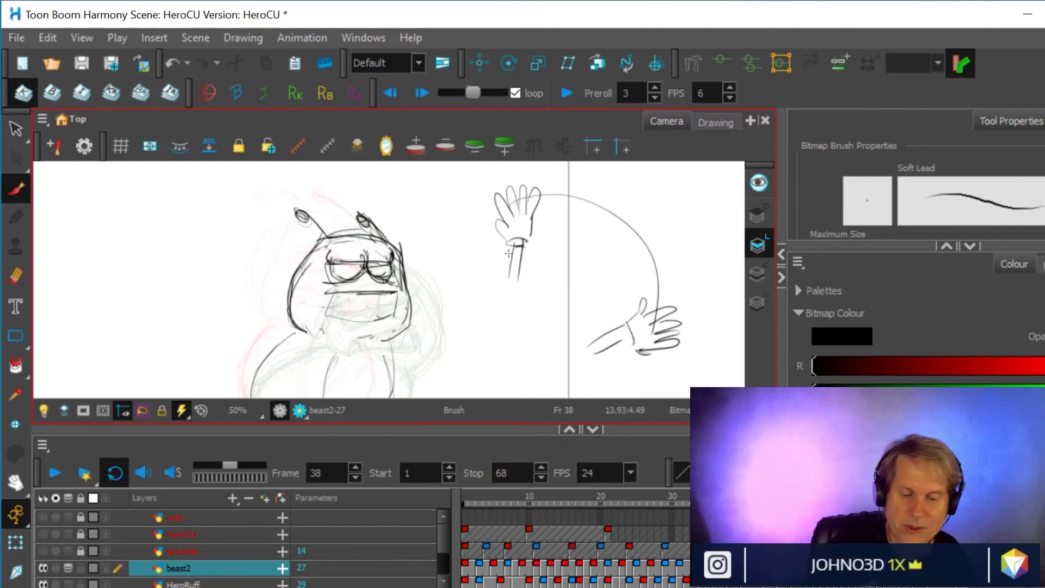
pyautogui.moveTo(496, 294); pyautogui.dragTo(510, 291)
pyautogui.moveTo(614, 372); pyautogui.dragTo(621, 372)
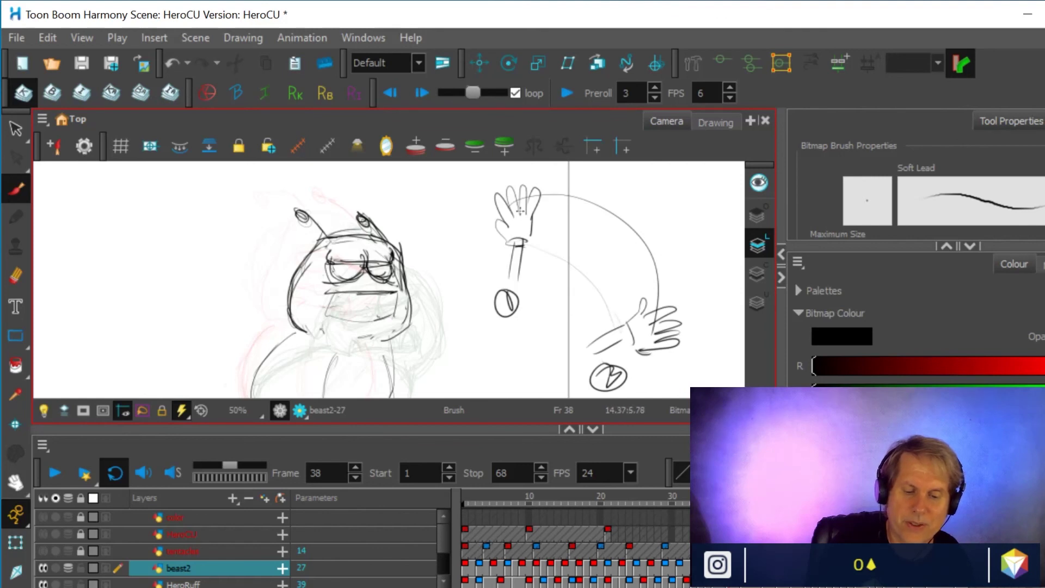
# - Add a light arc up to the hand, sketched fingers, and a hatch stroke nearby
pyautogui.moveTo(673, 279)
pyautogui.mouseDown()
pyautogui.moveTo(571, 186)
pyautogui.moveTo(644, 244)
pyautogui.moveTo(677, 299)
pyautogui.moveTo(682, 338)
pyautogui.mouseUp()
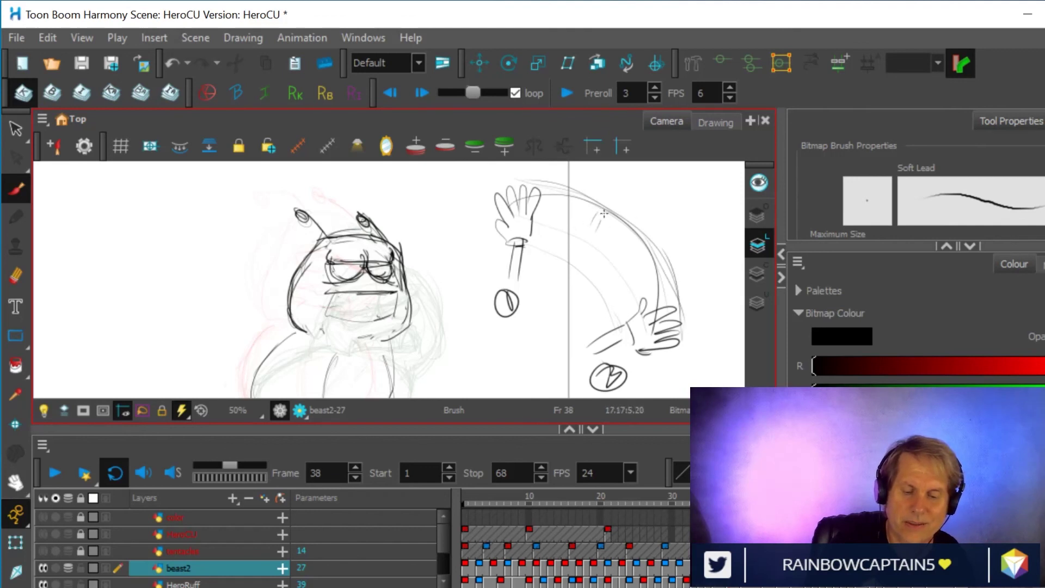
pyautogui.moveTo(611, 226); pyautogui.dragTo(614, 240)
pyautogui.moveTo(615, 240)
pyautogui.mouseDown()
pyautogui.moveTo(634, 233)
pyautogui.moveTo(626, 247)
pyautogui.mouseUp()
pyautogui.moveTo(629, 248); pyautogui.dragTo(632, 255)
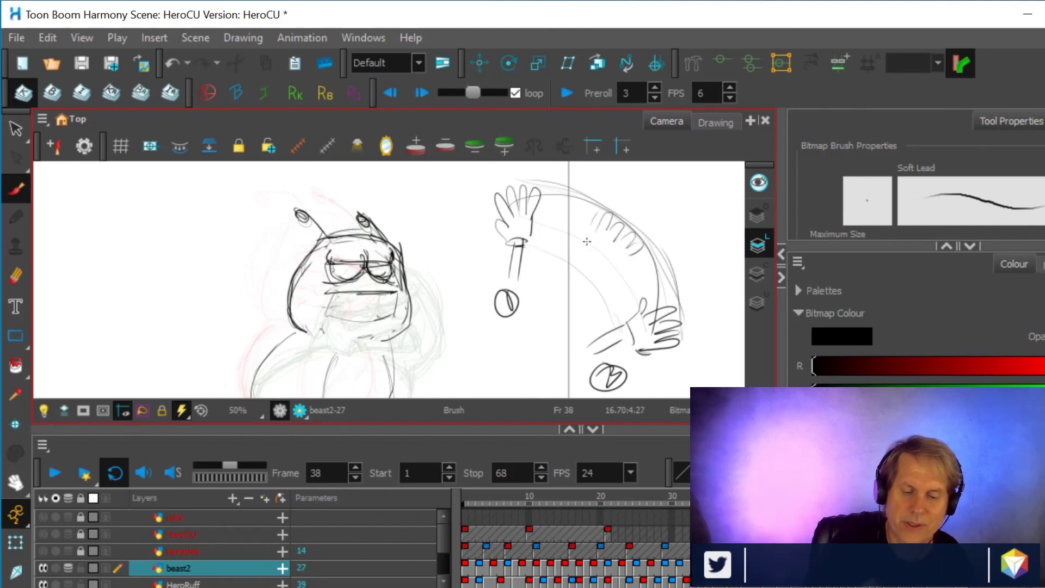
pyautogui.moveTo(582, 239)
pyautogui.mouseDown()
pyautogui.moveTo(598, 286)
pyautogui.moveTo(620, 262)
pyautogui.mouseUp()
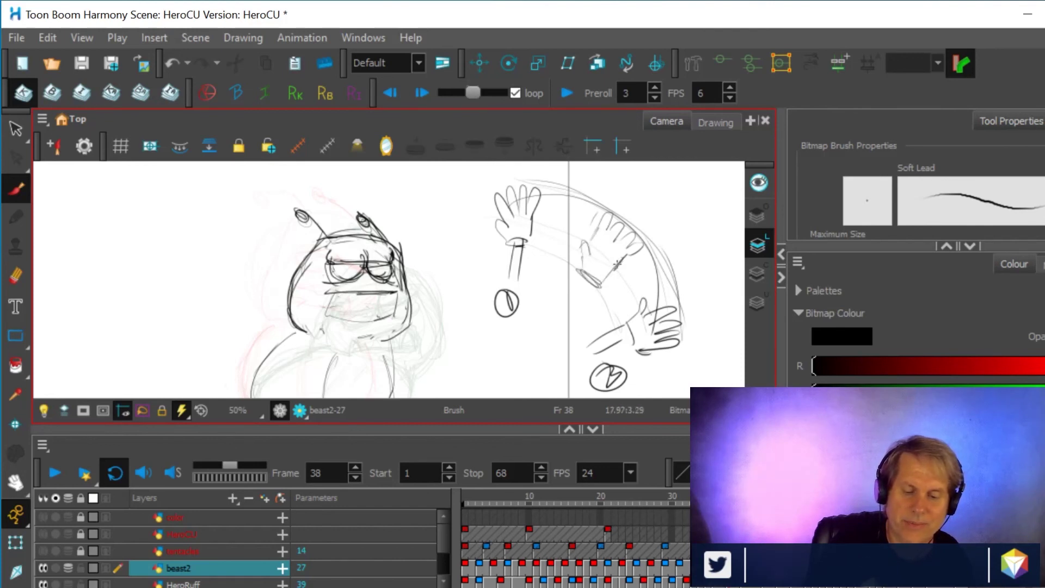
# - Draw the middle arm's forearm lines, a circled fist below, and a long surrounding arc
pyautogui.moveTo(580, 277)
pyautogui.mouseDown()
pyautogui.moveTo(558, 315)
pyautogui.moveTo(566, 324)
pyautogui.mouseUp()
pyautogui.moveTo(577, 281); pyautogui.dragTo(560, 312)
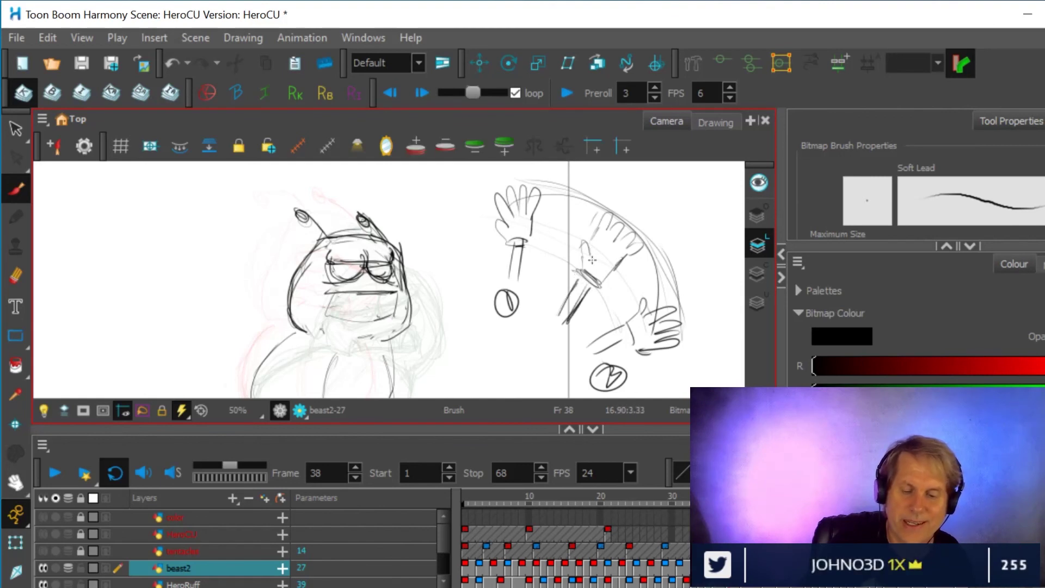
pyautogui.moveTo(543, 339)
pyautogui.mouseDown()
pyautogui.moveTo(549, 358)
pyautogui.moveTo(552, 324)
pyautogui.mouseUp()
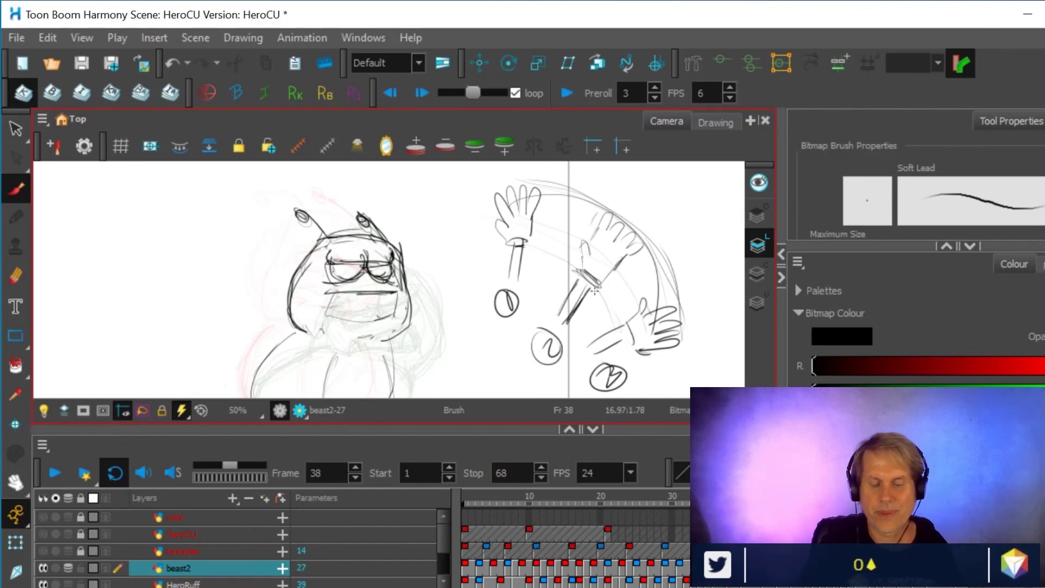
pyautogui.moveTo(511, 181)
pyautogui.mouseDown()
pyautogui.moveTo(598, 191)
pyautogui.moveTo(682, 278)
pyautogui.mouseUp()
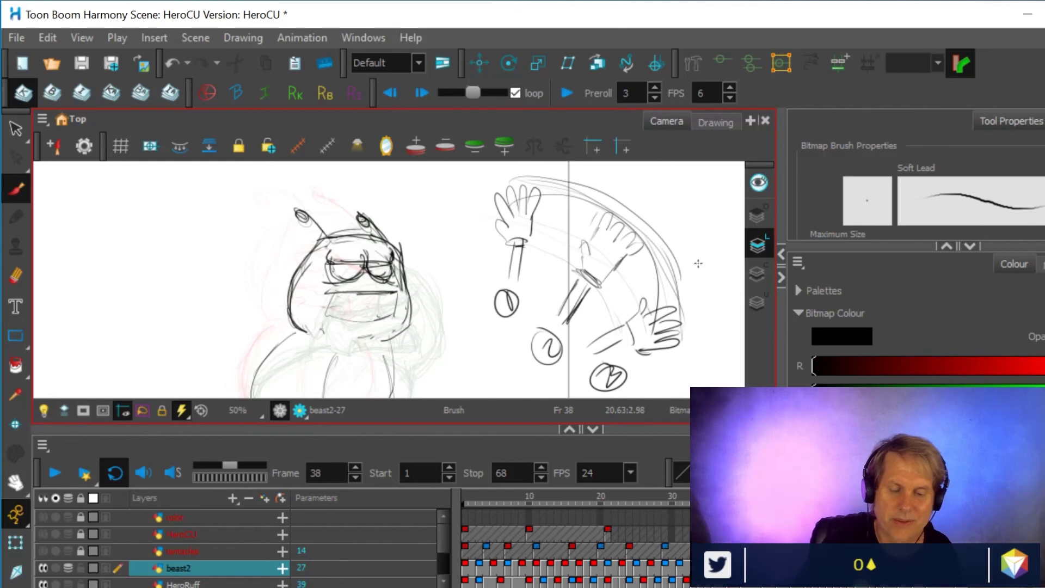
# - Cut out and shift the forearm sketch, then undo the move and rough arm strokes
pyautogui.click(15, 129)
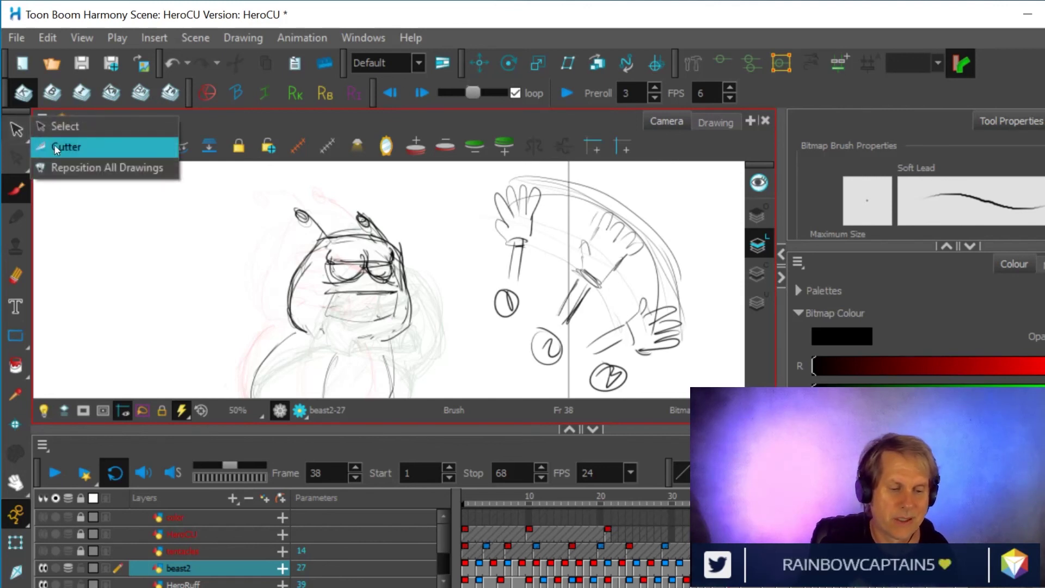
pyautogui.click(65, 144)
pyautogui.moveTo(542, 305)
pyautogui.mouseDown()
pyautogui.moveTo(603, 201)
pyautogui.moveTo(652, 238)
pyautogui.moveTo(633, 294)
pyautogui.moveTo(567, 332)
pyautogui.moveTo(541, 306)
pyautogui.mouseUp()
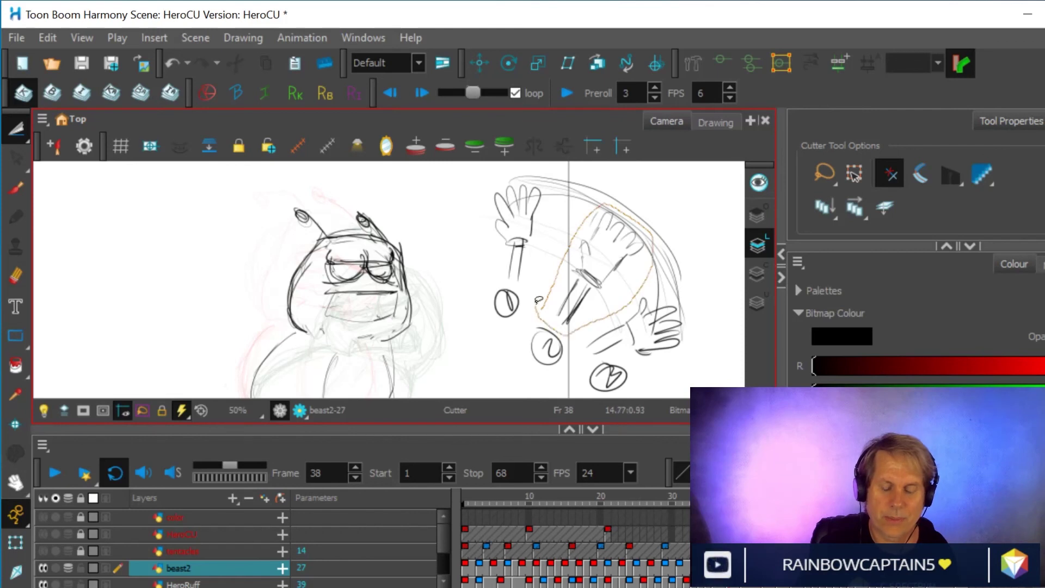
pyautogui.moveTo(612, 261)
pyautogui.mouseDown()
pyautogui.moveTo(584, 289)
pyautogui.moveTo(652, 232)
pyautogui.moveTo(657, 213)
pyautogui.moveTo(604, 242)
pyautogui.moveTo(542, 239)
pyautogui.moveTo(577, 257)
pyautogui.moveTo(636, 314)
pyautogui.moveTo(614, 262)
pyautogui.mouseUp()
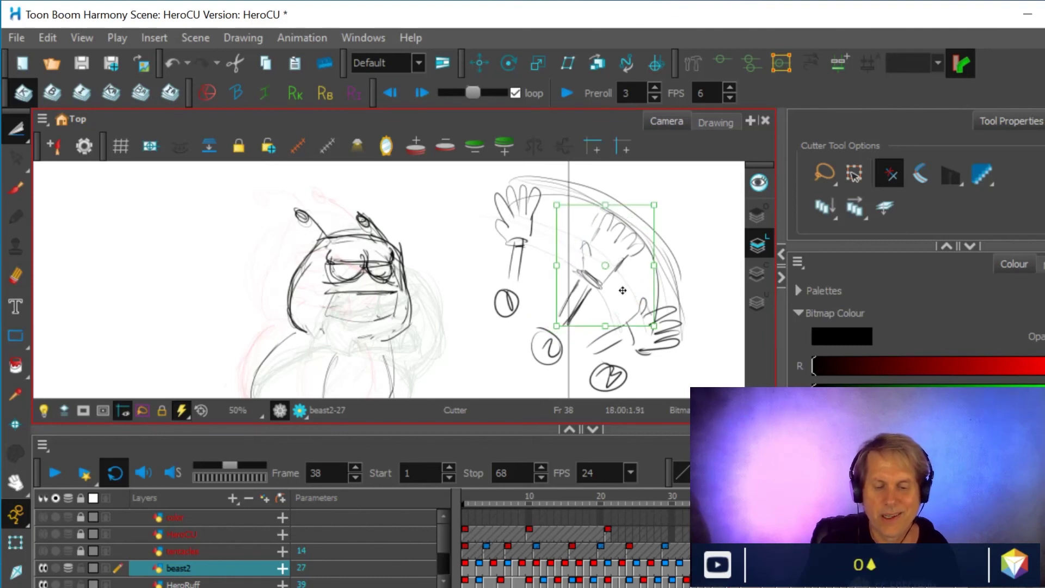
pyautogui.hotkey('ctrl', 'z')
pyautogui.hotkey('ctrl', 'z')
pyautogui.hotkey('ctrl', 'z')
pyautogui.hotkey('ctrl', 'z')
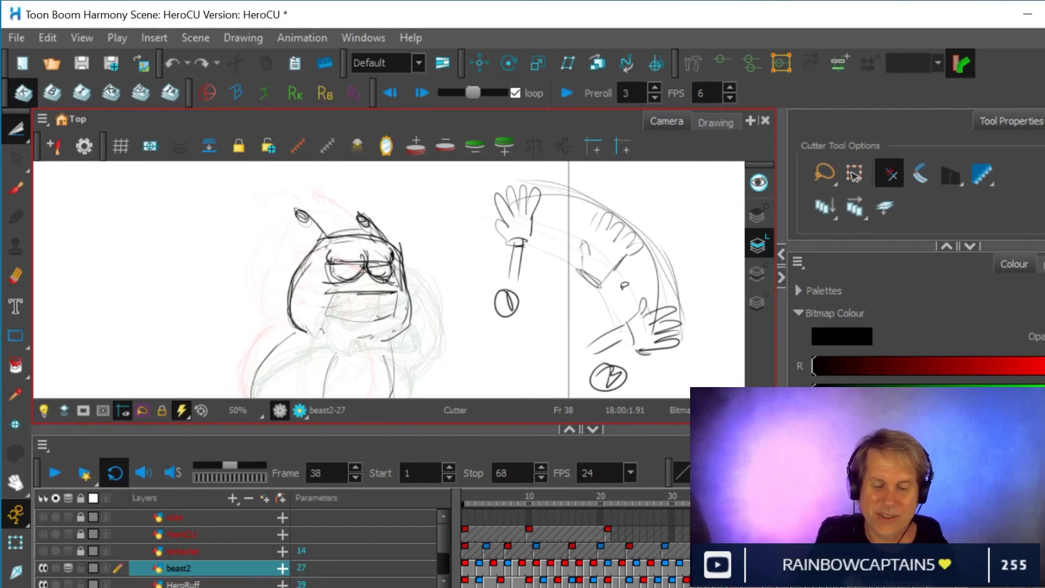
pyautogui.hotkey('ctrl', 'z')
pyautogui.hotkey('ctrl', 'z')
pyautogui.hotkey('ctrl', 'z')
pyautogui.hotkey('ctrl', 'z')
pyautogui.hotkey('ctrl', 'z')
pyautogui.hotkey('ctrl', 'z')
pyautogui.hotkey('ctrl', 'z')
pyautogui.hotkey('ctrl', 'z')
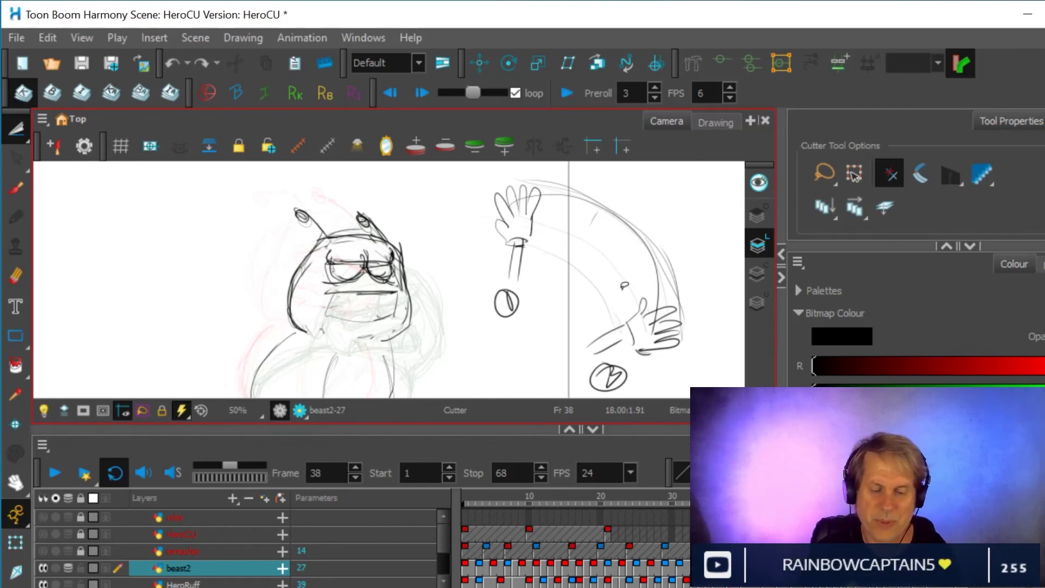
pyautogui.hotkey('ctrl', 'z')
pyautogui.hotkey('ctrl', 'z')
pyautogui.hotkey('ctrl', 'z')
pyautogui.hotkey('ctrl', 'z')
pyautogui.hotkey('ctrl', 'z')
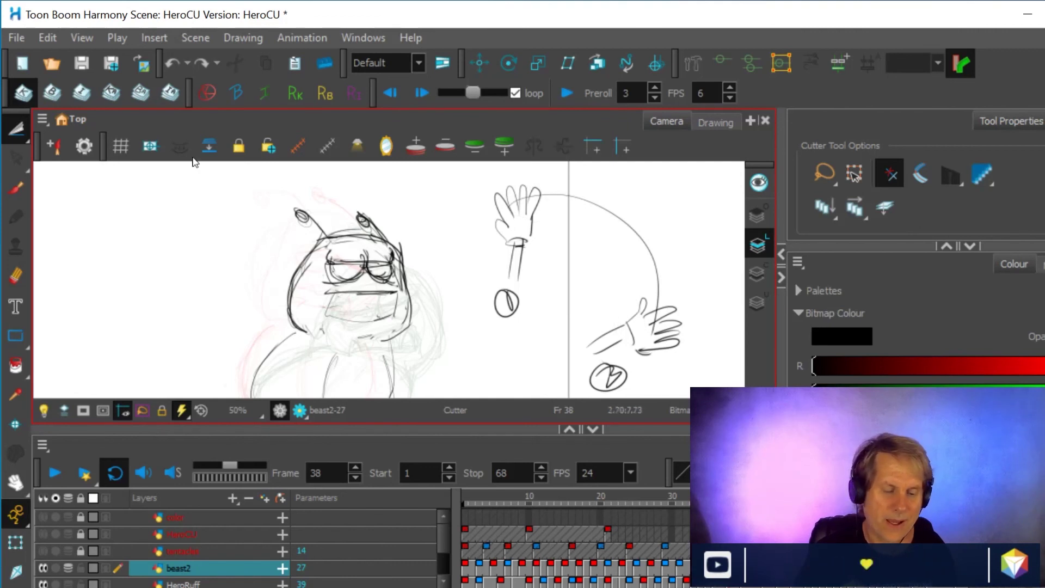
# - Lasso and delete the oval under the lower hand and the remaining hand strokes
pyautogui.click(16, 130)
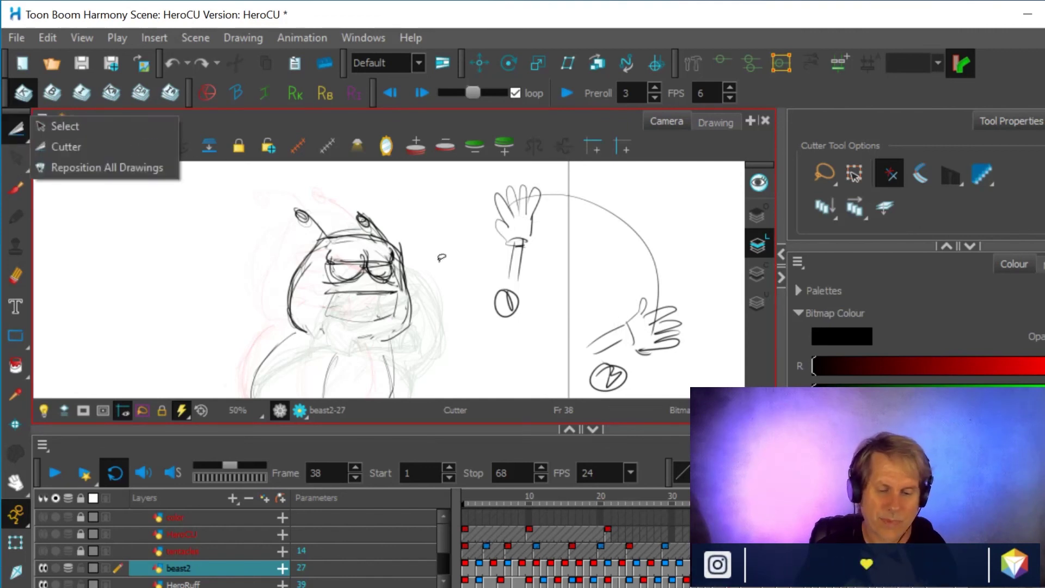
pyautogui.click(478, 276)
pyautogui.moveTo(477, 280)
pyautogui.mouseDown()
pyautogui.moveTo(487, 181)
pyautogui.moveTo(545, 176)
pyautogui.moveTo(645, 203)
pyautogui.moveTo(700, 290)
pyautogui.moveTo(708, 355)
pyautogui.moveTo(661, 386)
pyautogui.moveTo(604, 397)
pyautogui.moveTo(485, 324)
pyautogui.moveTo(466, 273)
pyautogui.moveTo(479, 246)
pyautogui.mouseUp()
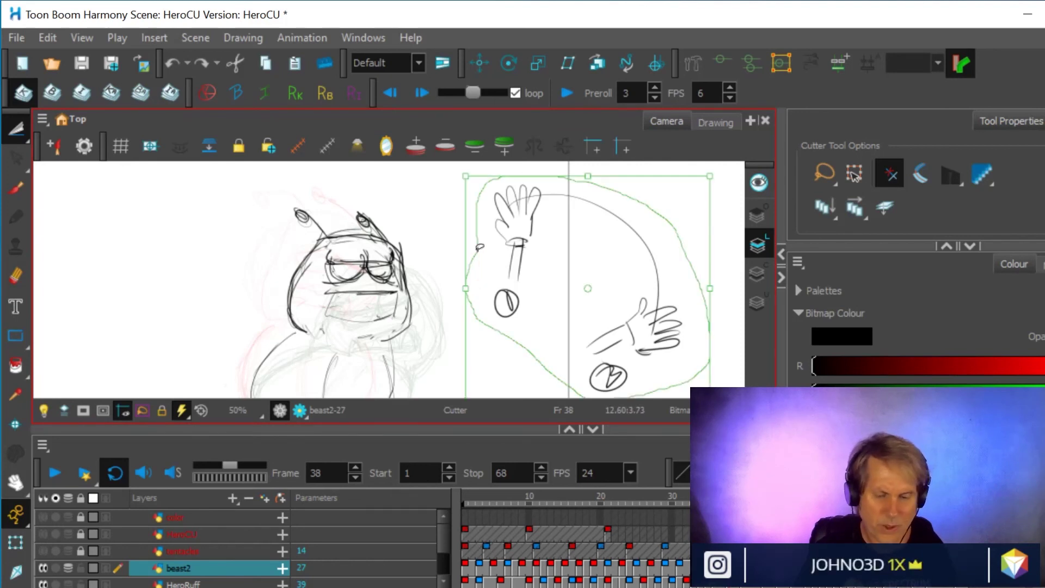
pyautogui.press('Delete')
pyautogui.moveTo(469, 291)
pyautogui.mouseDown()
pyautogui.moveTo(495, 179)
pyautogui.moveTo(671, 208)
pyautogui.moveTo(691, 366)
pyautogui.moveTo(488, 334)
pyautogui.moveTo(468, 275)
pyautogui.moveTo(470, 288)
pyautogui.mouseUp()
pyautogui.press('Delete')
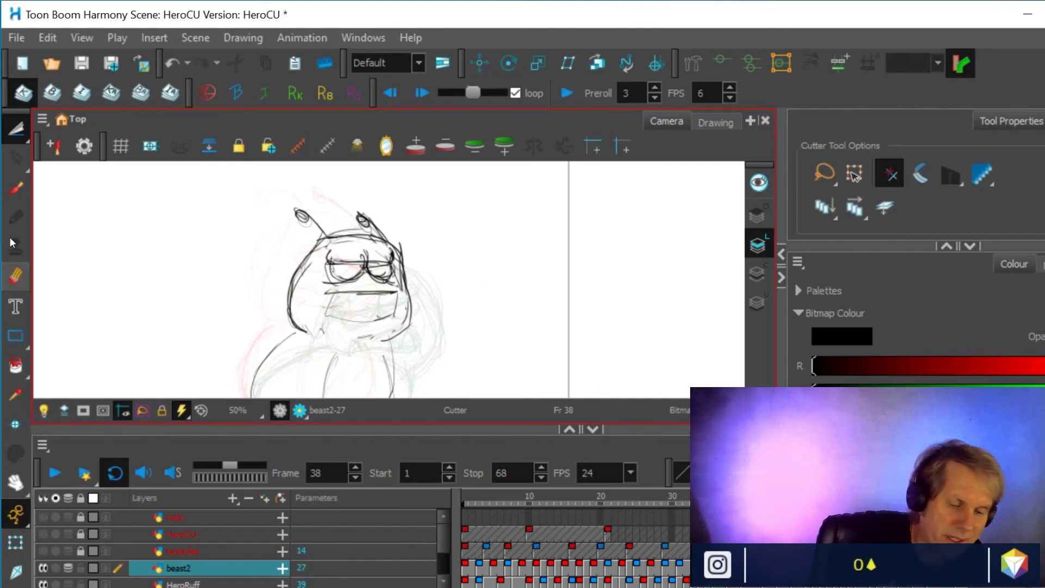
pyautogui.hotkey('alt', 'b')
# - Ink a line and small mark under the monster's mouth, then zoom out to the whole scene
pyautogui.moveTo(329, 300)
pyautogui.mouseDown()
pyautogui.moveTo(353, 321)
pyautogui.moveTo(389, 320)
pyautogui.moveTo(394, 298)
pyautogui.mouseUp()
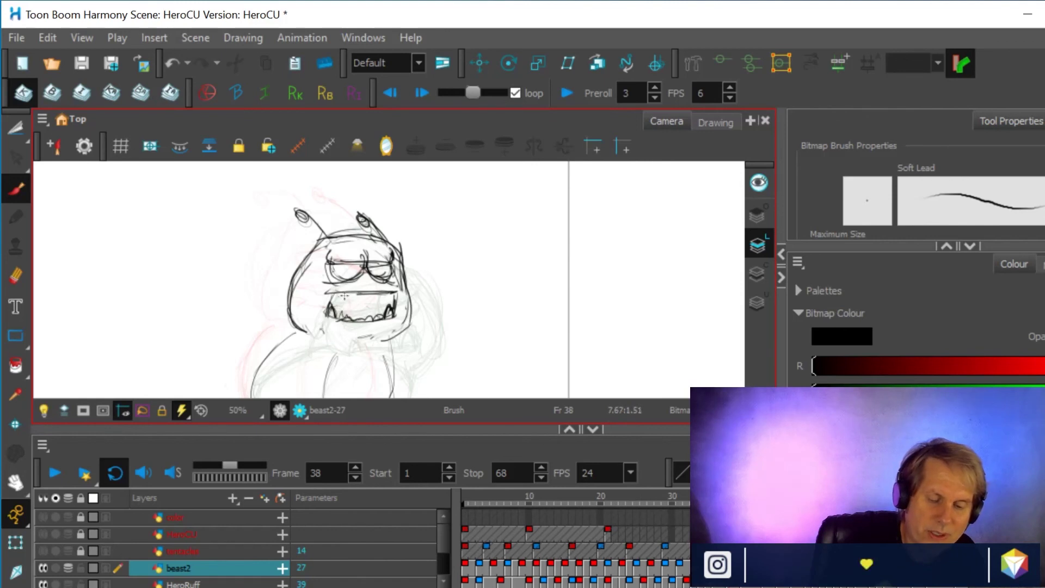
pyautogui.moveTo(341, 295); pyautogui.dragTo(349, 295)
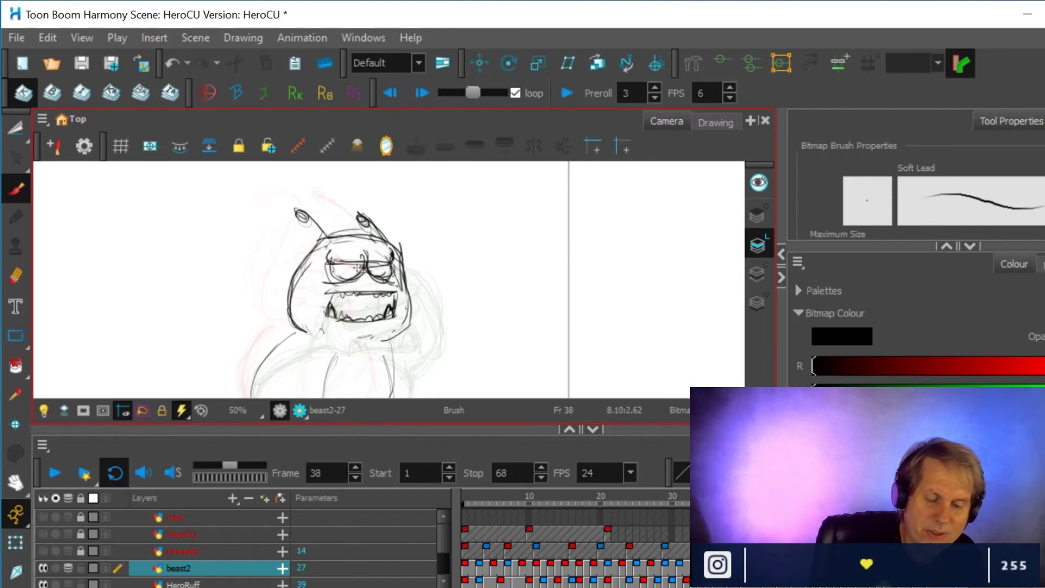
pyautogui.press('1')
pyautogui.press('1')
pyautogui.press('1')
pyautogui.press('space')
pyautogui.moveTo(446, 329); pyautogui.dragTo(433, 293)
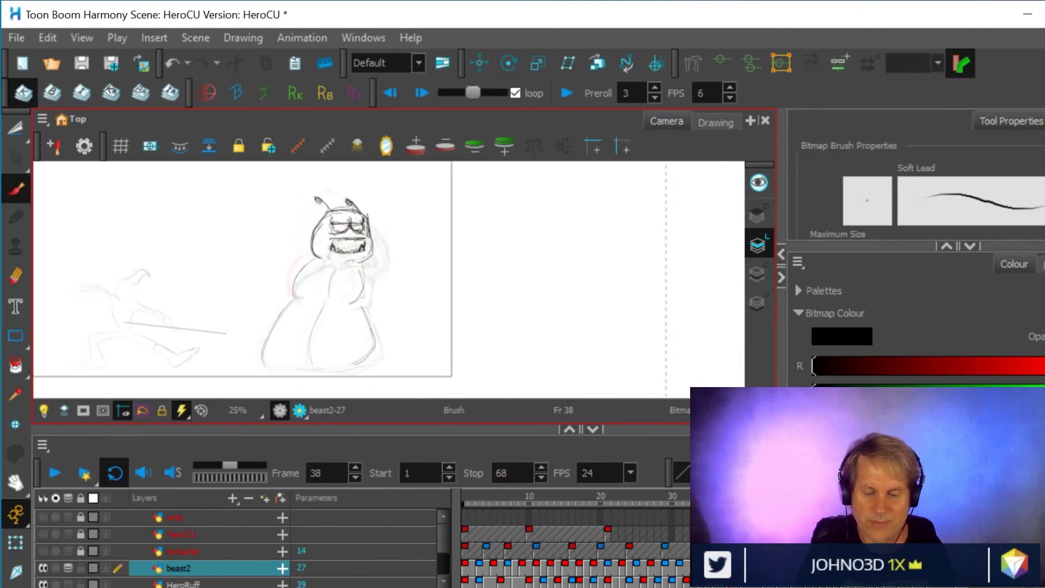
# - Step between neighbouring drawings, settling on beast2's frame 36
pyautogui.press(',')
pyautogui.press('.')
pyautogui.press('.')
pyautogui.press('.')
pyautogui.press(',')
pyautogui.press(',')
pyautogui.press(',')
pyautogui.press(',')
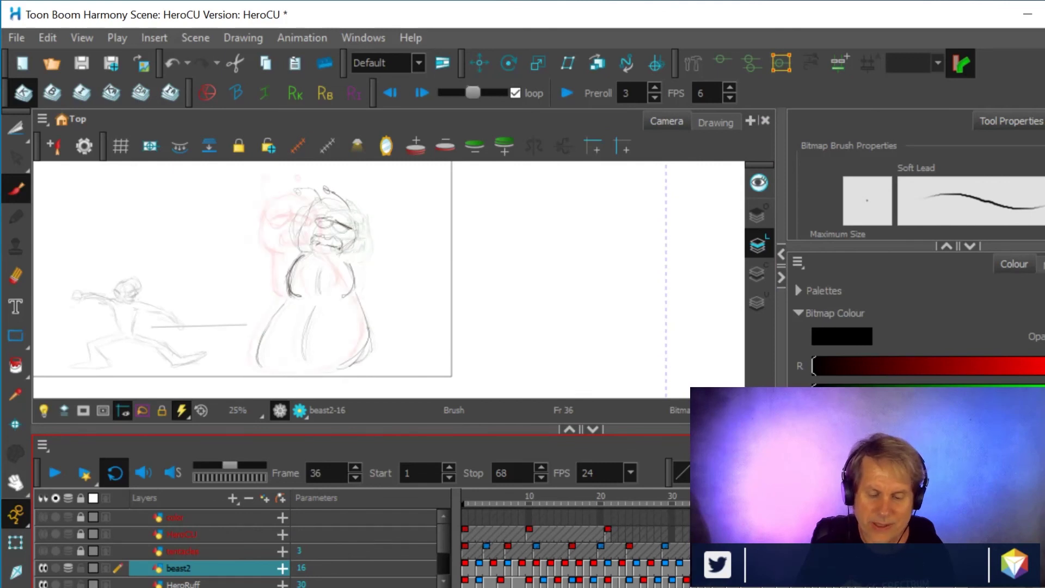
# - Zoom onto the head and ink the antenna-tip eye and left antenna stalk
pyautogui.scroll(3, 382, 260)
pyautogui.moveTo(377, 257); pyautogui.dragTo(466, 330)
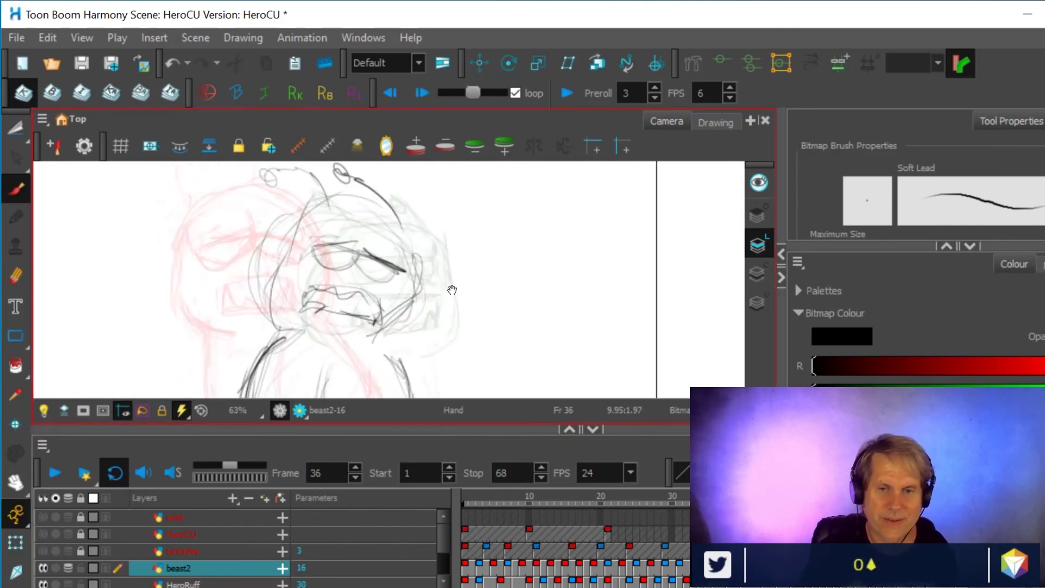
pyautogui.press('space')
pyautogui.moveTo(509, 266); pyautogui.dragTo(526, 313)
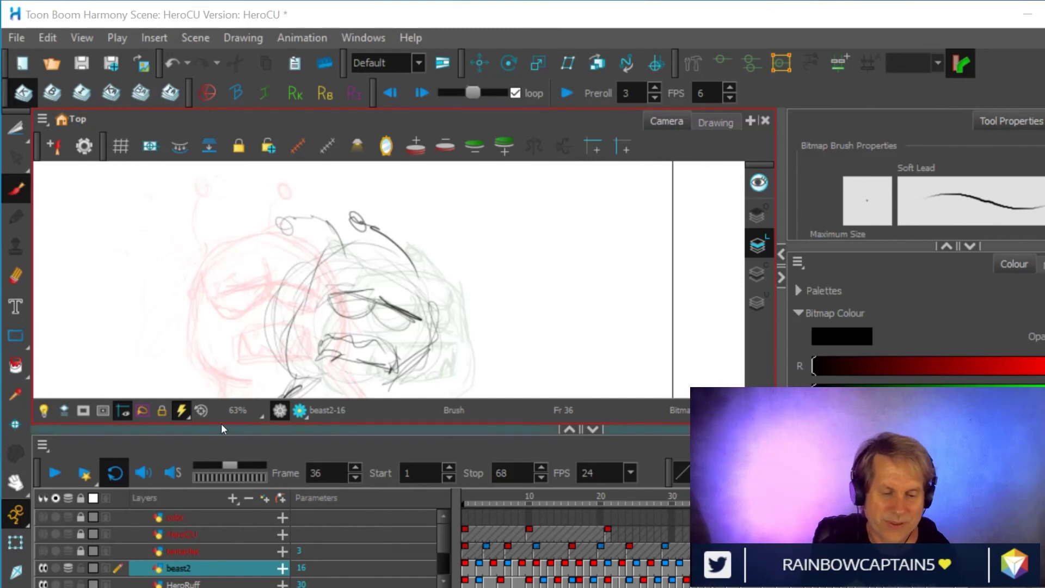
pyautogui.press('space')
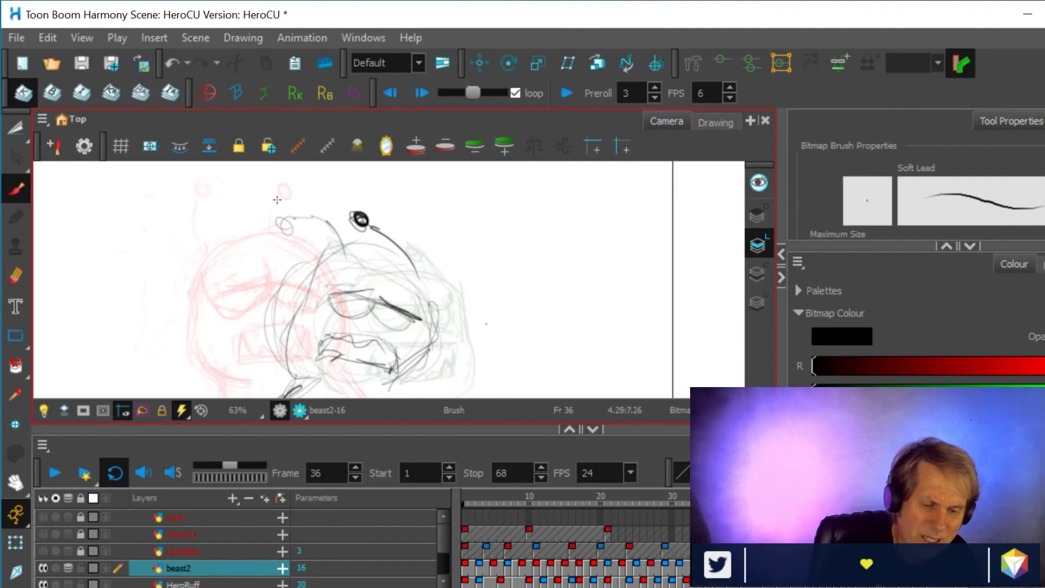
pyautogui.moveTo(282, 219)
pyautogui.mouseDown()
pyautogui.moveTo(327, 228)
pyautogui.moveTo(340, 245)
pyautogui.mouseUp()
pyautogui.moveTo(338, 244); pyautogui.dragTo(290, 214)
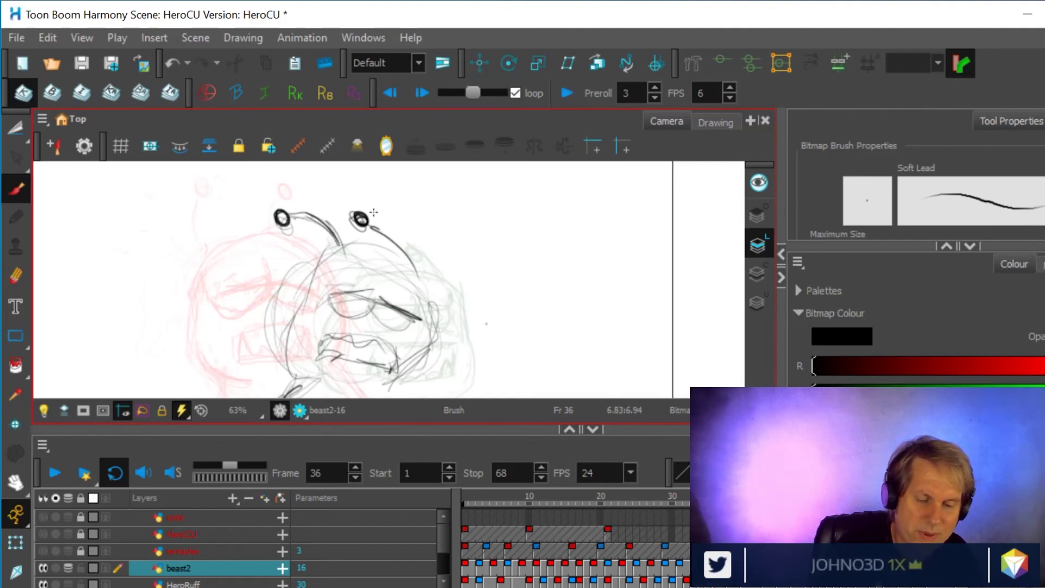
# - Ink the left side of the face and the right side and top of the head
pyautogui.rightClick(416, 179)
pyautogui.click(159, 322)
pyautogui.press('space')
pyautogui.moveTo(415, 315); pyautogui.dragTo(422, 288)
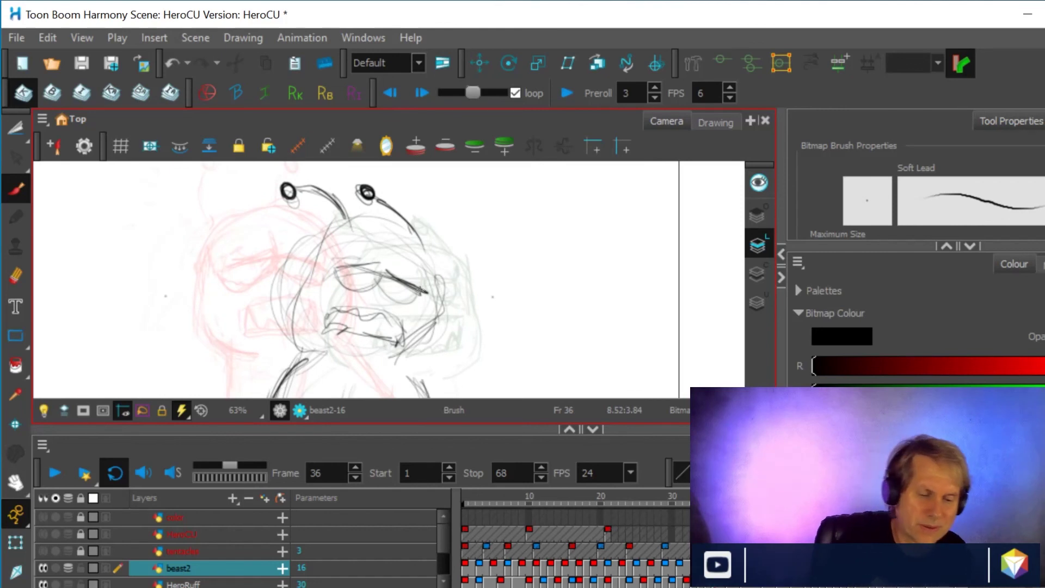
pyautogui.moveTo(301, 337)
pyautogui.mouseDown()
pyautogui.moveTo(292, 305)
pyautogui.moveTo(324, 237)
pyautogui.moveTo(398, 214)
pyautogui.moveTo(439, 242)
pyautogui.moveTo(429, 351)
pyautogui.moveTo(446, 315)
pyautogui.moveTo(445, 335)
pyautogui.moveTo(429, 247)
pyautogui.moveTo(437, 335)
pyautogui.moveTo(437, 267)
pyautogui.moveTo(415, 227)
pyautogui.moveTo(369, 210)
pyautogui.mouseUp()
pyautogui.moveTo(320, 238); pyautogui.dragTo(399, 231)
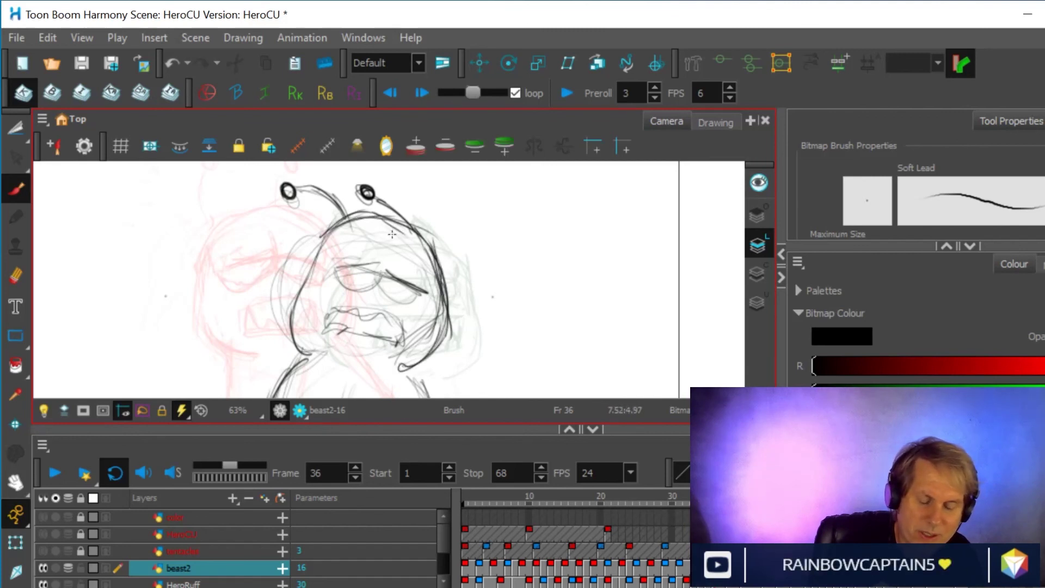
# - Erase the rough eyebrow line and redraw the eyebrow across the eyes in black
pyautogui.hotkey('alt', 'e')
pyautogui.moveTo(335, 257)
pyautogui.mouseDown()
pyautogui.moveTo(416, 280)
pyautogui.moveTo(383, 267)
pyautogui.mouseUp()
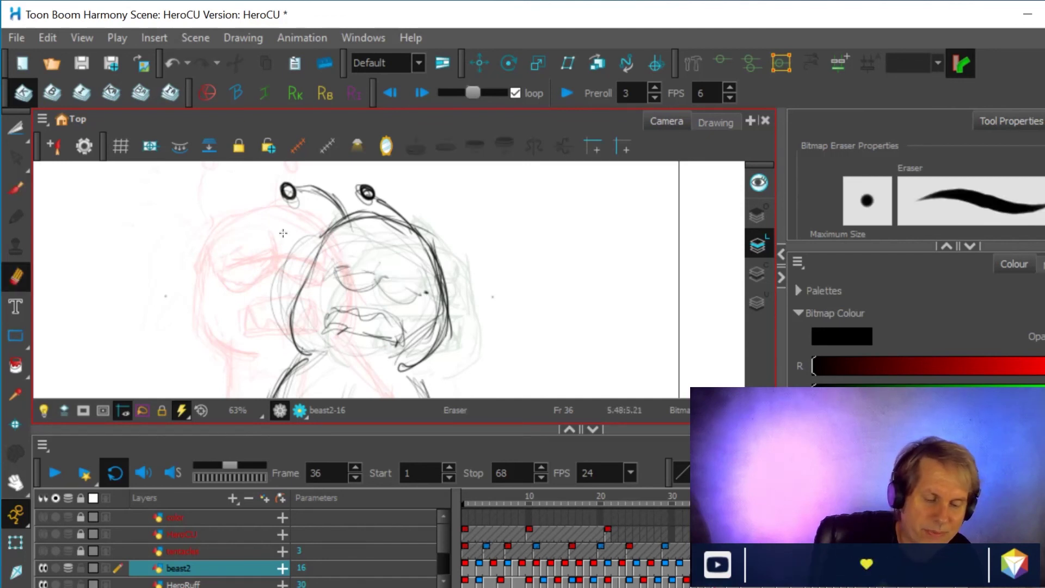
pyautogui.click(12, 191)
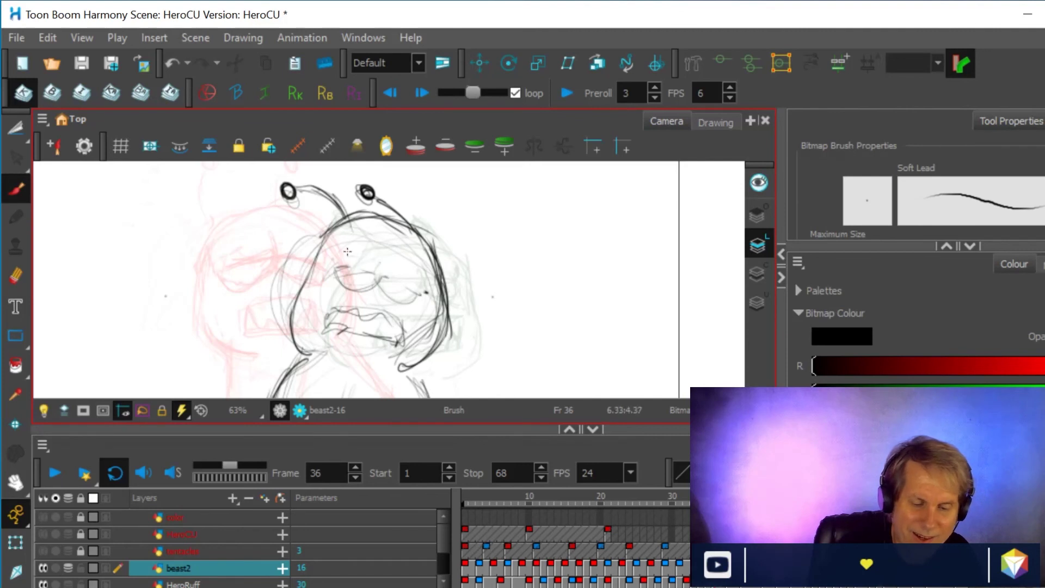
pyautogui.moveTo(340, 266)
pyautogui.mouseDown()
pyautogui.moveTo(418, 279)
pyautogui.moveTo(329, 261)
pyautogui.moveTo(401, 286)
pyautogui.moveTo(333, 262)
pyautogui.moveTo(375, 265)
pyautogui.moveTo(405, 277)
pyautogui.moveTo(328, 263)
pyautogui.moveTo(321, 239)
pyautogui.mouseUp()
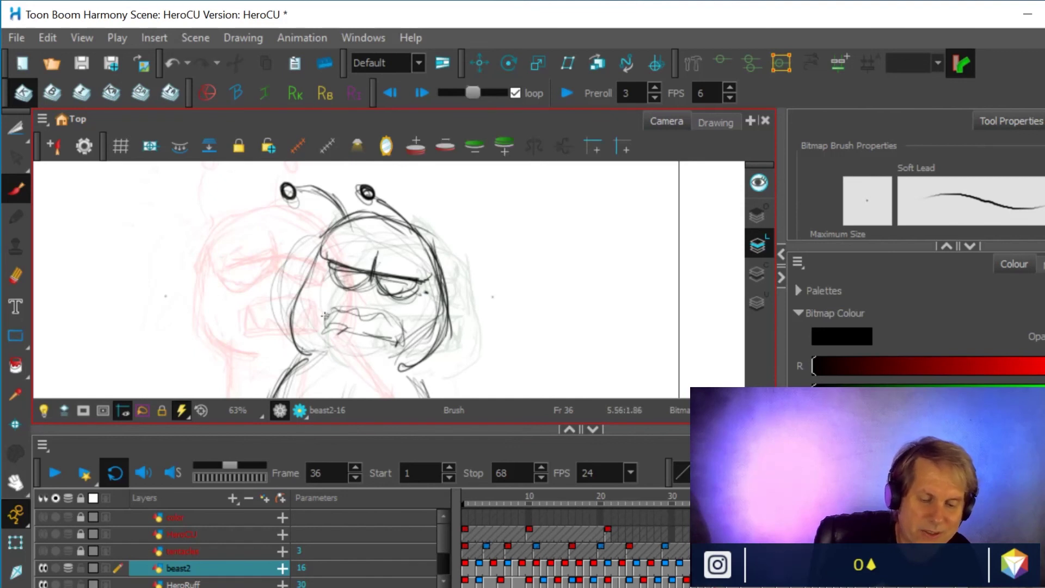
# - Ink the mouth line, lower jaw and pointed teeth on frame 36
pyautogui.moveTo(351, 306); pyautogui.dragTo(408, 317)
pyautogui.moveTo(330, 329)
pyautogui.mouseDown()
pyautogui.moveTo(409, 346)
pyautogui.moveTo(326, 304)
pyautogui.moveTo(398, 312)
pyautogui.mouseUp()
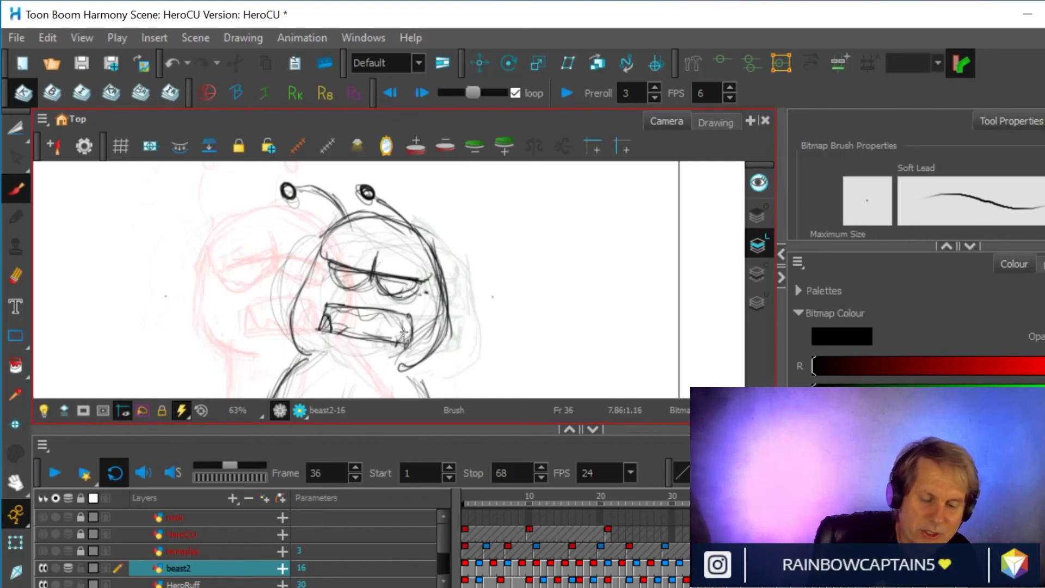
pyautogui.moveTo(337, 308); pyautogui.dragTo(351, 309)
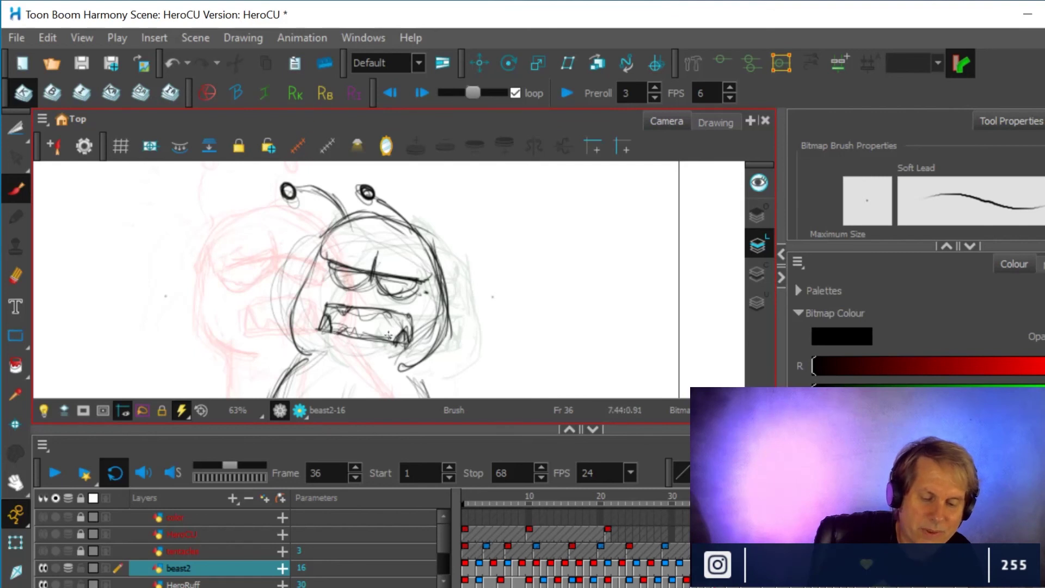
pyautogui.moveTo(354, 333); pyautogui.dragTo(348, 336)
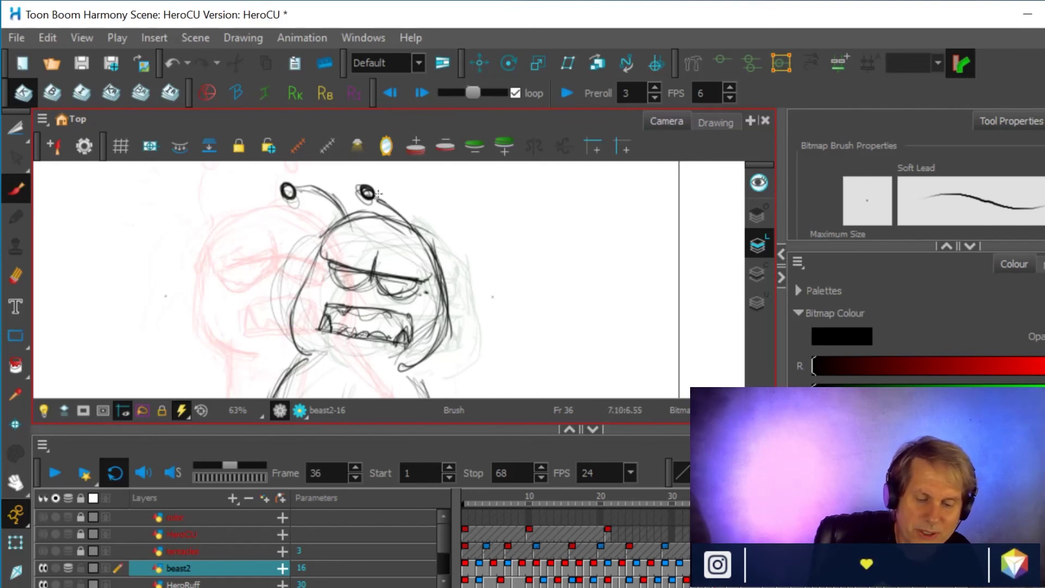
# - Redraw the brow darker, erase and redraw the eye, then return to frame 35
pyautogui.moveTo(329, 260)
pyautogui.mouseDown()
pyautogui.moveTo(435, 278)
pyautogui.moveTo(367, 268)
pyautogui.moveTo(376, 271)
pyautogui.mouseUp()
pyautogui.click(15, 276)
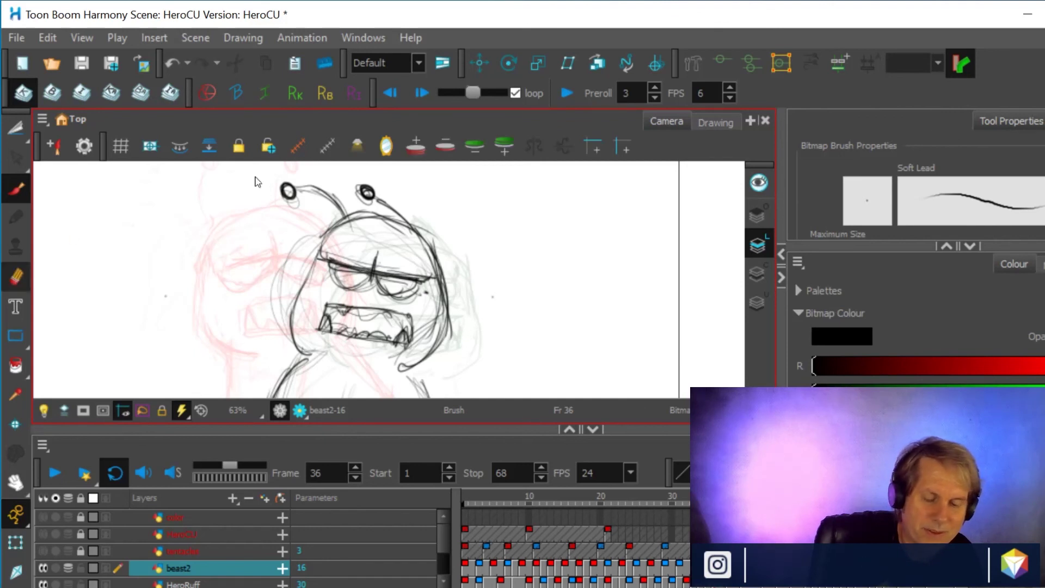
pyautogui.moveTo(383, 287); pyautogui.dragTo(413, 293)
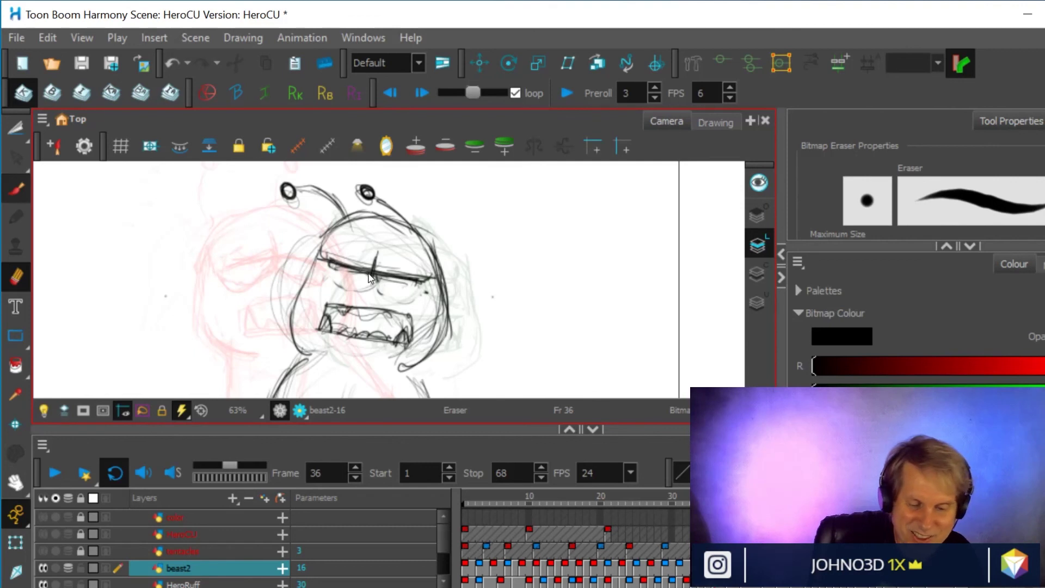
pyautogui.hotkey('alt', 'b')
pyautogui.moveTo(365, 262)
pyautogui.mouseDown()
pyautogui.moveTo(348, 287)
pyautogui.moveTo(329, 267)
pyautogui.moveTo(369, 262)
pyautogui.moveTo(389, 294)
pyautogui.moveTo(417, 283)
pyautogui.moveTo(381, 287)
pyautogui.moveTo(362, 276)
pyautogui.moveTo(374, 274)
pyautogui.mouseUp()
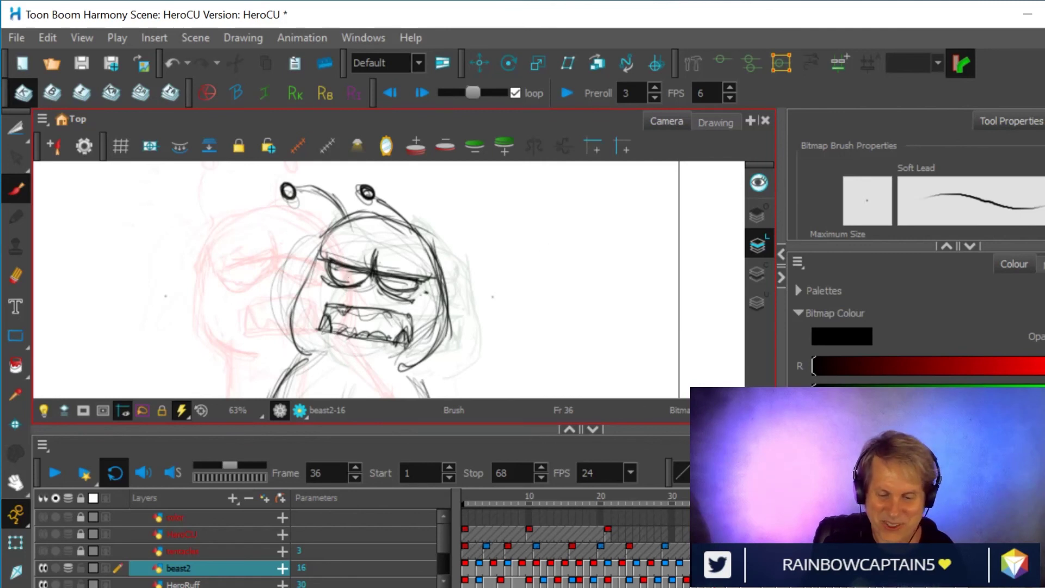
pyautogui.click(708, 502)
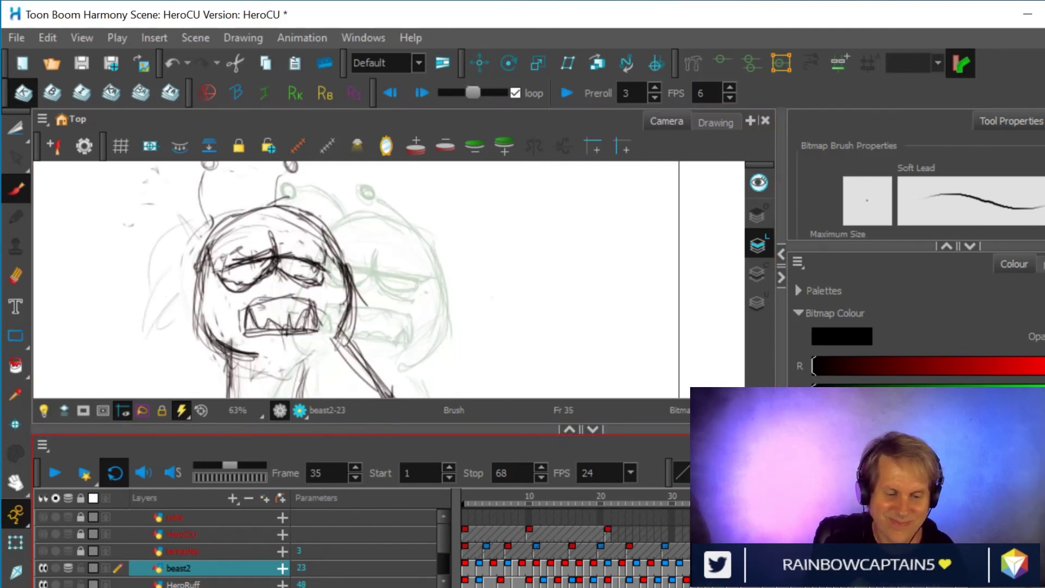
# - Go to frame 39 with the monster centred and create an empty beast2 drawing there
pyautogui.press('.')
pyautogui.press('.')
pyautogui.press('.')
pyautogui.press('.')
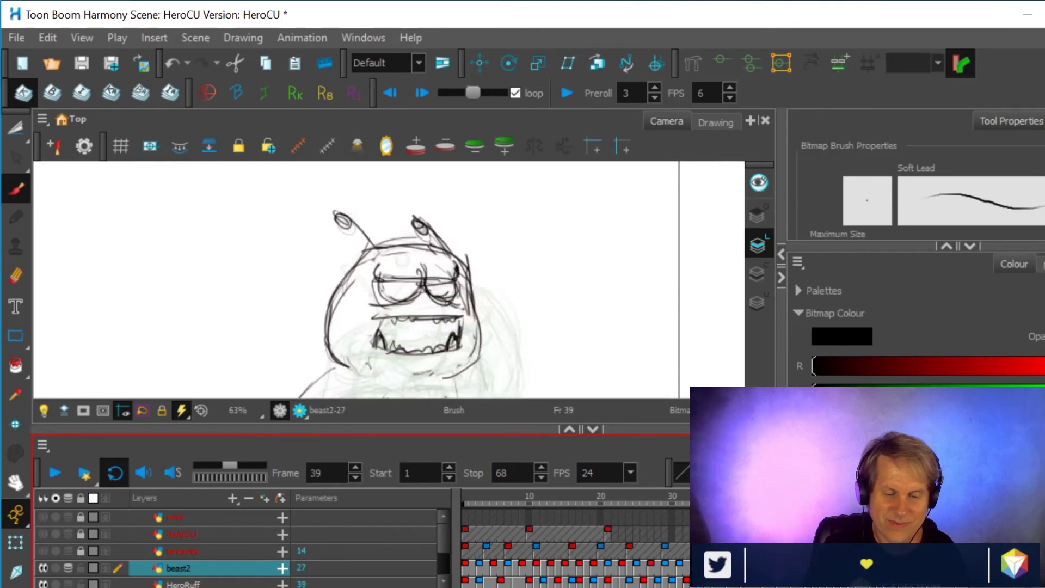
pyautogui.press('.')
pyautogui.scroll(-1, 515, 314)
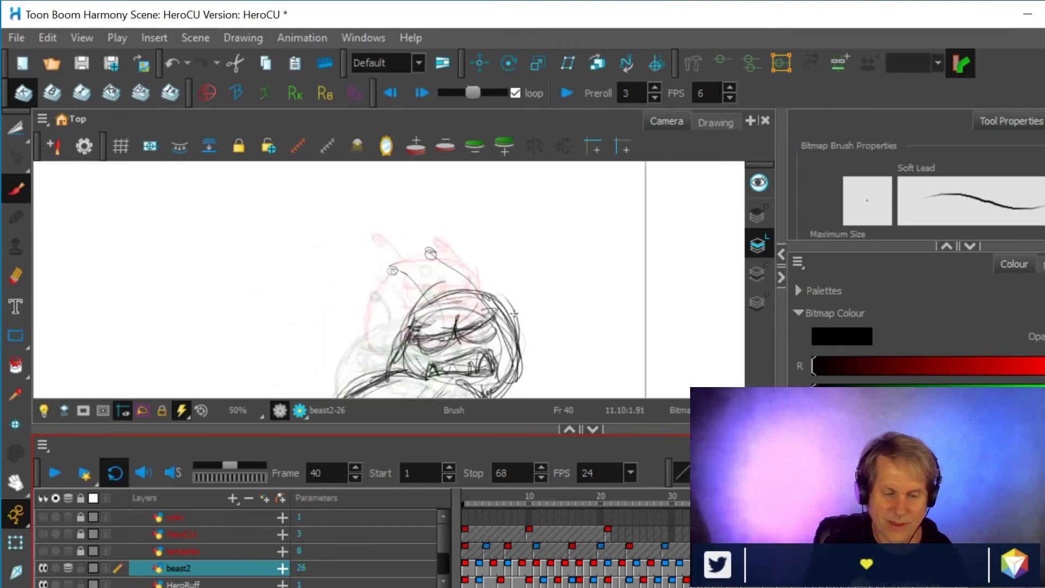
pyautogui.moveTo(600, 343); pyautogui.dragTo(555, 271)
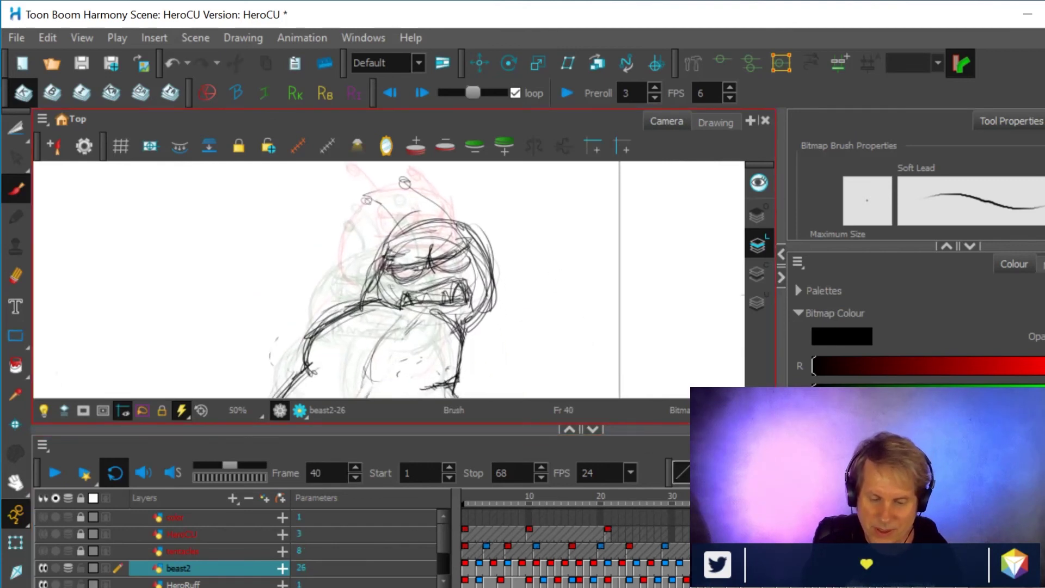
pyautogui.press(',')
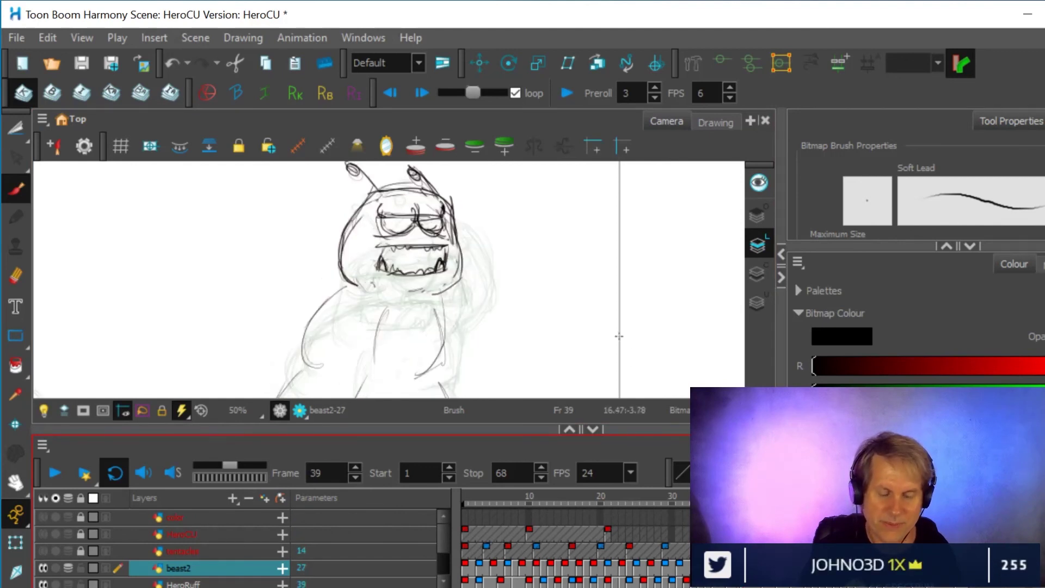
pyautogui.scroll(-1, 584, 279)
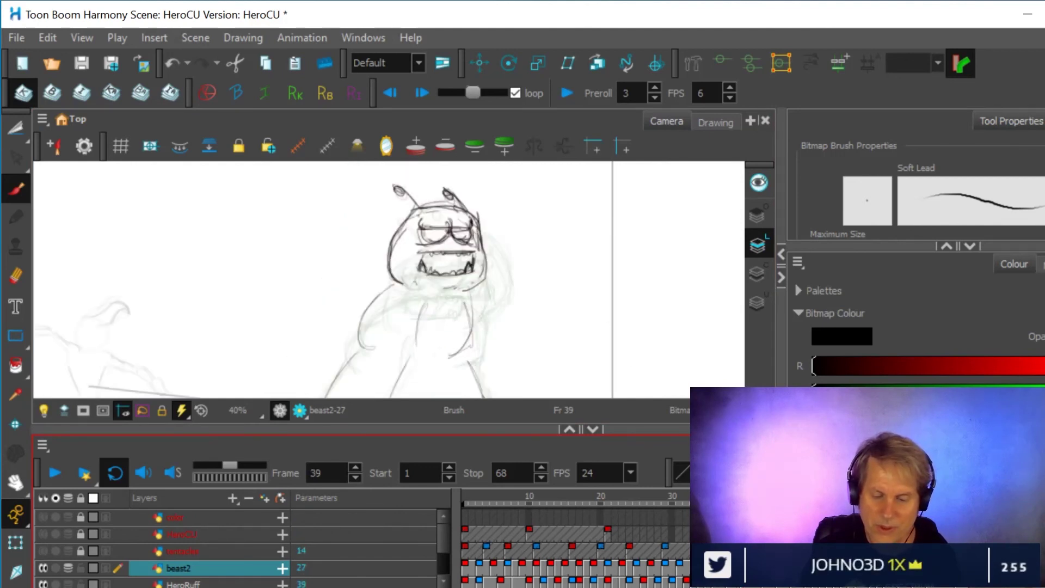
pyautogui.rightClick(738, 568)
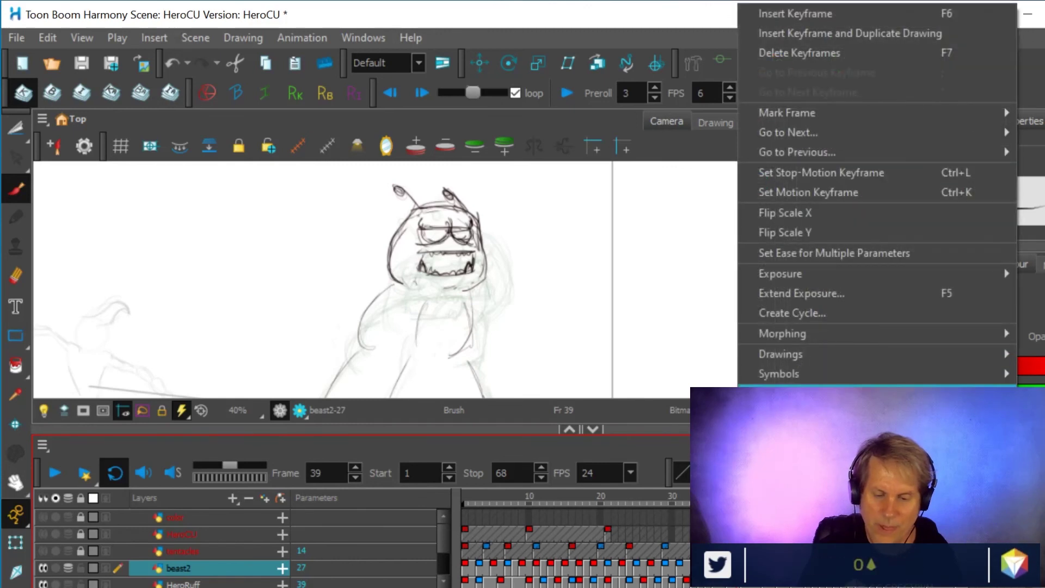
pyautogui.moveTo(782, 351)
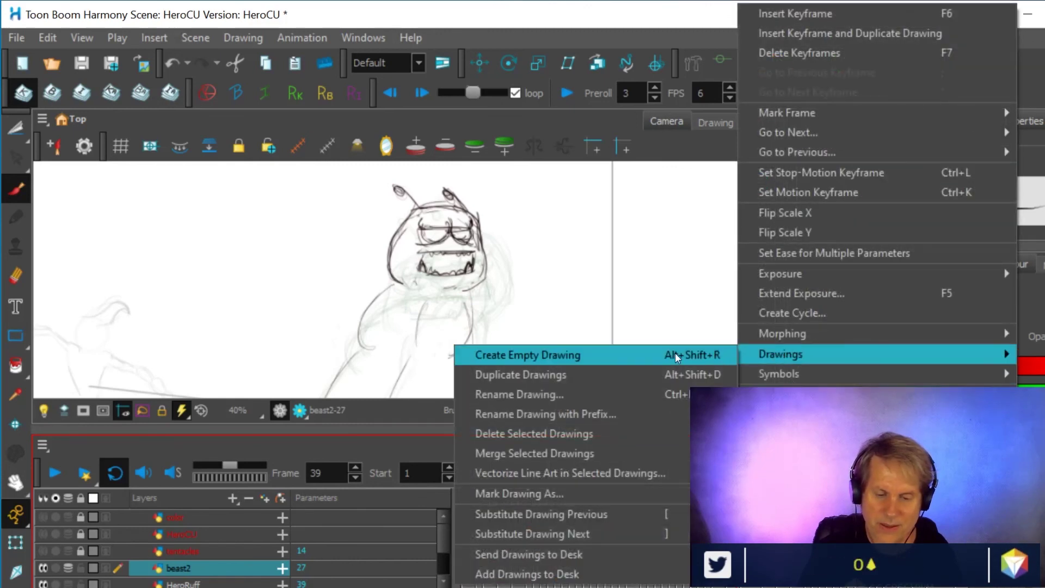
pyautogui.click(619, 352)
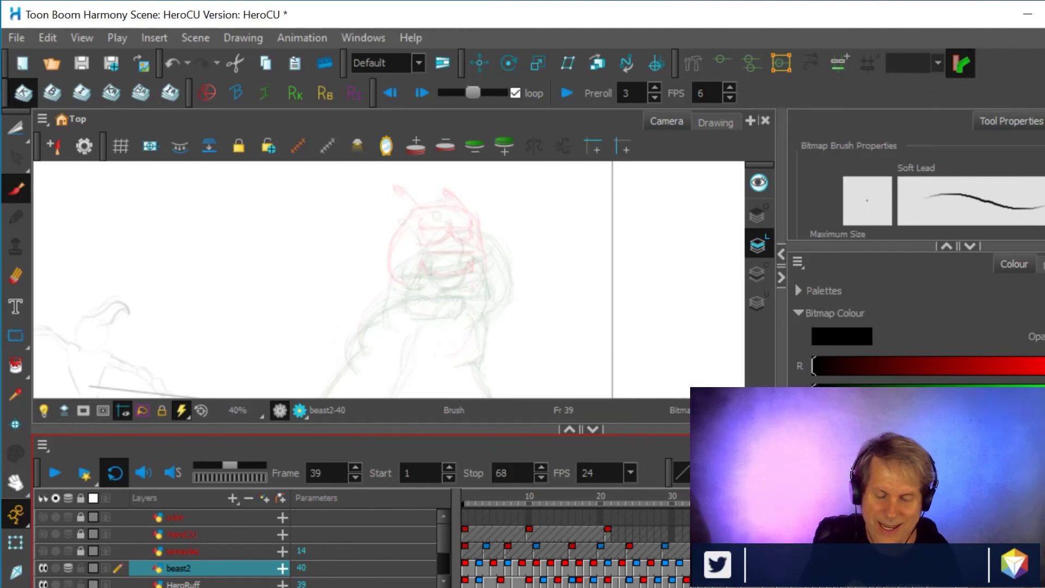
# - Show fewer onion-skin drawings, zoom to the head, and brush the head outline and eye line
pyautogui.hotkey('shift', '1')
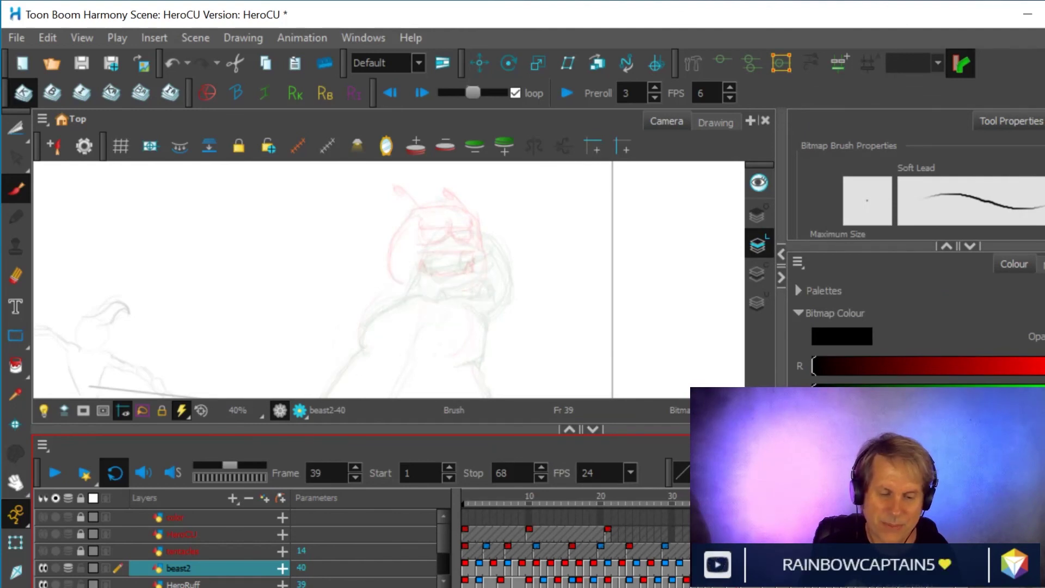
pyautogui.scroll(2, 539, 296)
pyautogui.moveTo(519, 232)
pyautogui.mouseDown()
pyautogui.moveTo(504, 325)
pyautogui.moveTo(511, 271)
pyautogui.mouseUp()
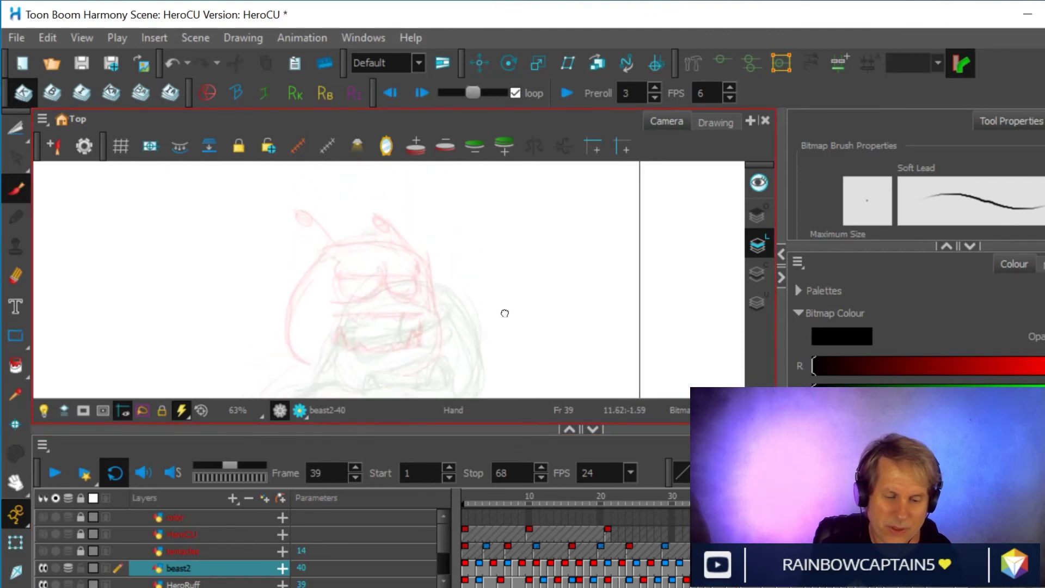
pyautogui.click(22, 190)
pyautogui.moveTo(331, 347)
pyautogui.mouseDown()
pyautogui.moveTo(316, 310)
pyautogui.moveTo(352, 225)
pyautogui.moveTo(378, 212)
pyautogui.moveTo(445, 227)
pyautogui.moveTo(467, 322)
pyautogui.mouseUp()
pyautogui.moveTo(440, 368)
pyautogui.mouseDown()
pyautogui.moveTo(471, 322)
pyautogui.moveTo(462, 247)
pyautogui.moveTo(393, 213)
pyautogui.moveTo(345, 245)
pyautogui.moveTo(408, 224)
pyautogui.moveTo(453, 227)
pyautogui.moveTo(346, 234)
pyautogui.moveTo(322, 284)
pyautogui.mouseUp()
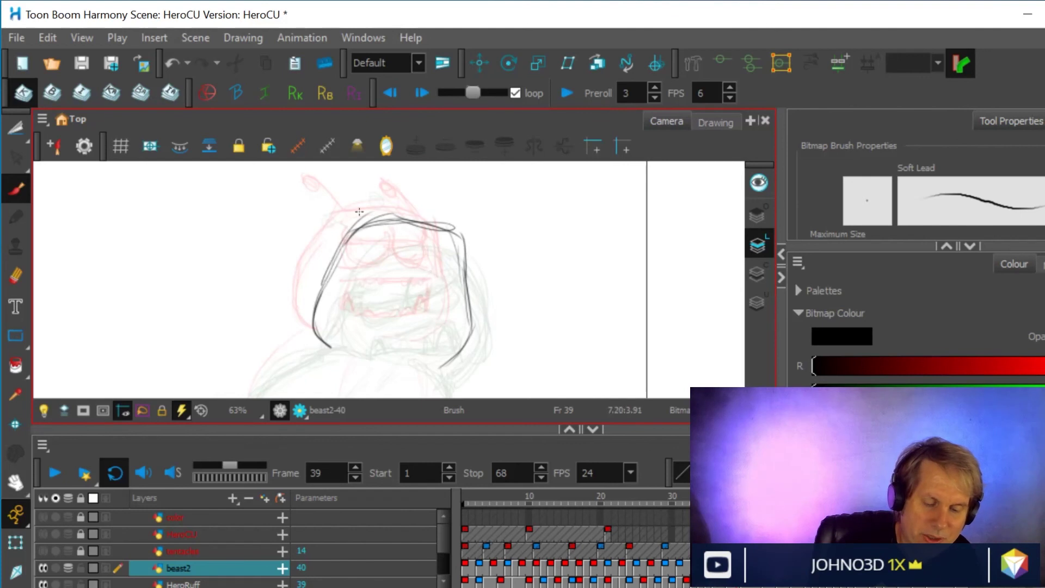
pyautogui.moveTo(353, 217); pyautogui.dragTo(384, 226)
pyautogui.moveTo(433, 262)
pyautogui.mouseDown()
pyautogui.moveTo(347, 267)
pyautogui.moveTo(399, 266)
pyautogui.moveTo(372, 287)
pyautogui.moveTo(403, 259)
pyautogui.moveTo(371, 283)
pyautogui.moveTo(381, 288)
pyautogui.moveTo(423, 264)
pyautogui.moveTo(416, 281)
pyautogui.moveTo(445, 266)
pyautogui.mouseUp()
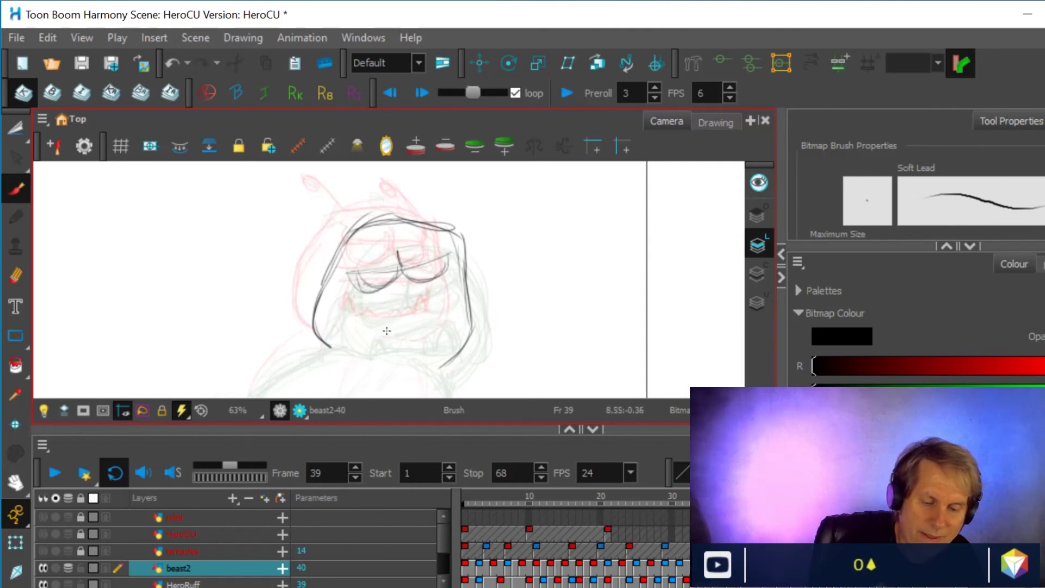
# - Brush the mouth, teeth, both looped antennae and the jaw-shoulder line
pyautogui.moveTo(360, 335); pyautogui.dragTo(449, 328)
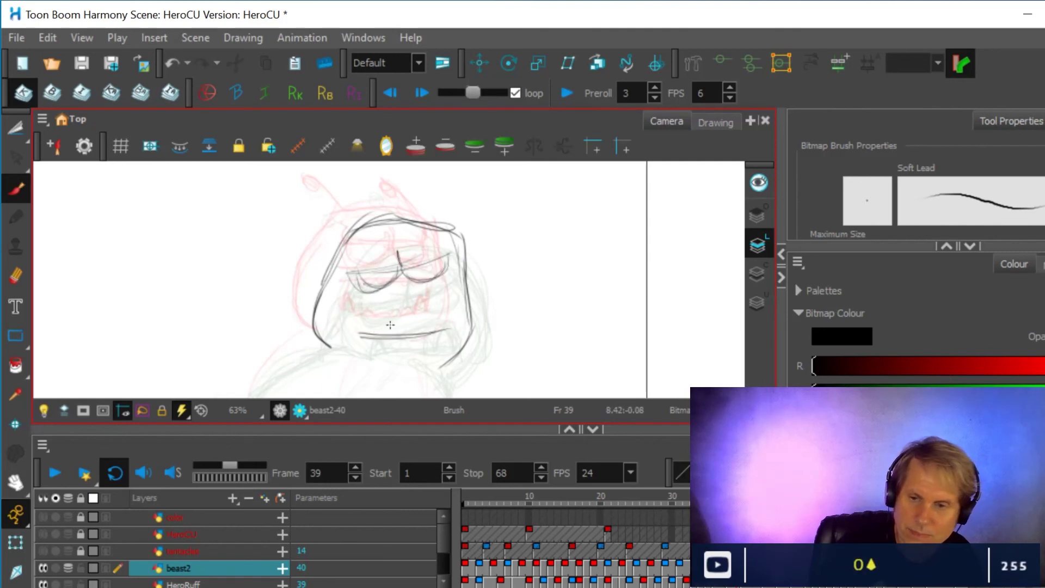
pyautogui.moveTo(354, 311); pyautogui.dragTo(351, 327)
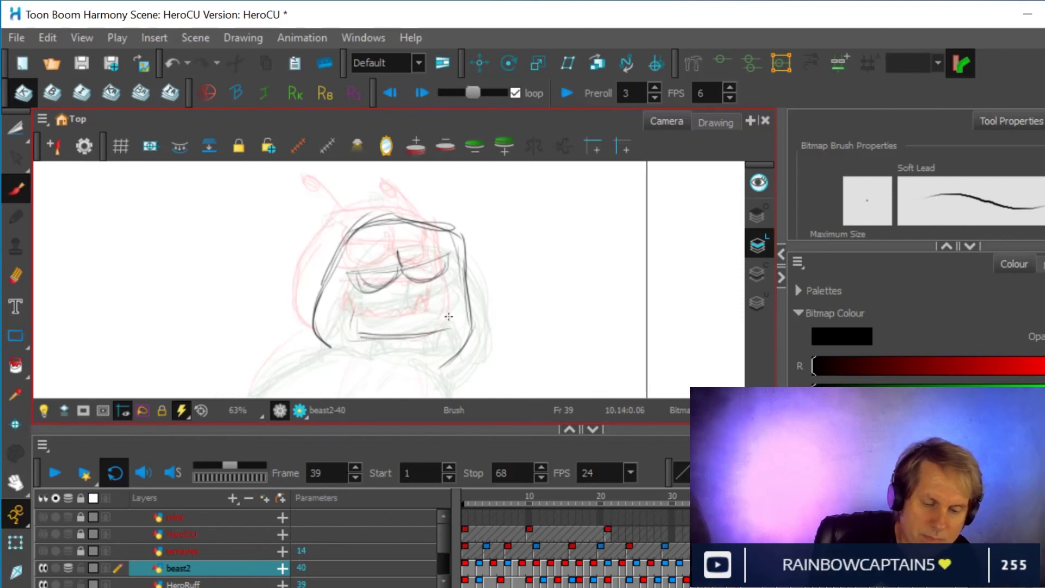
pyautogui.moveTo(448, 327)
pyautogui.mouseDown()
pyautogui.moveTo(437, 292)
pyautogui.moveTo(380, 296)
pyautogui.moveTo(351, 330)
pyautogui.moveTo(367, 296)
pyautogui.moveTo(449, 305)
pyautogui.moveTo(379, 296)
pyautogui.moveTo(351, 332)
pyautogui.moveTo(373, 312)
pyautogui.moveTo(366, 332)
pyautogui.moveTo(354, 329)
pyautogui.moveTo(448, 324)
pyautogui.moveTo(421, 303)
pyautogui.mouseUp()
pyautogui.moveTo(370, 330); pyautogui.dragTo(365, 335)
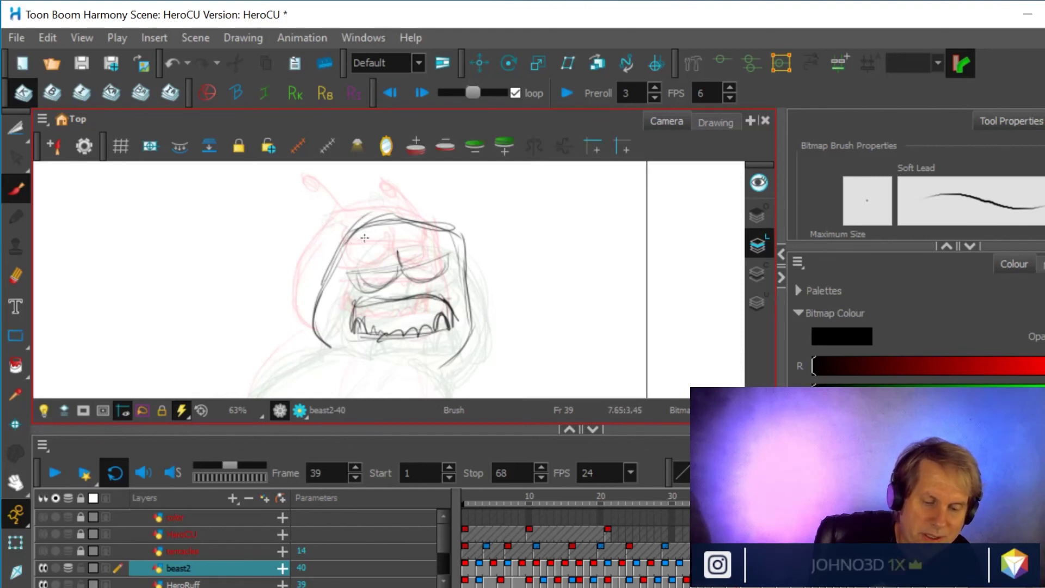
pyautogui.moveTo(337, 207)
pyautogui.mouseDown()
pyautogui.moveTo(327, 213)
pyautogui.moveTo(361, 240)
pyautogui.mouseUp()
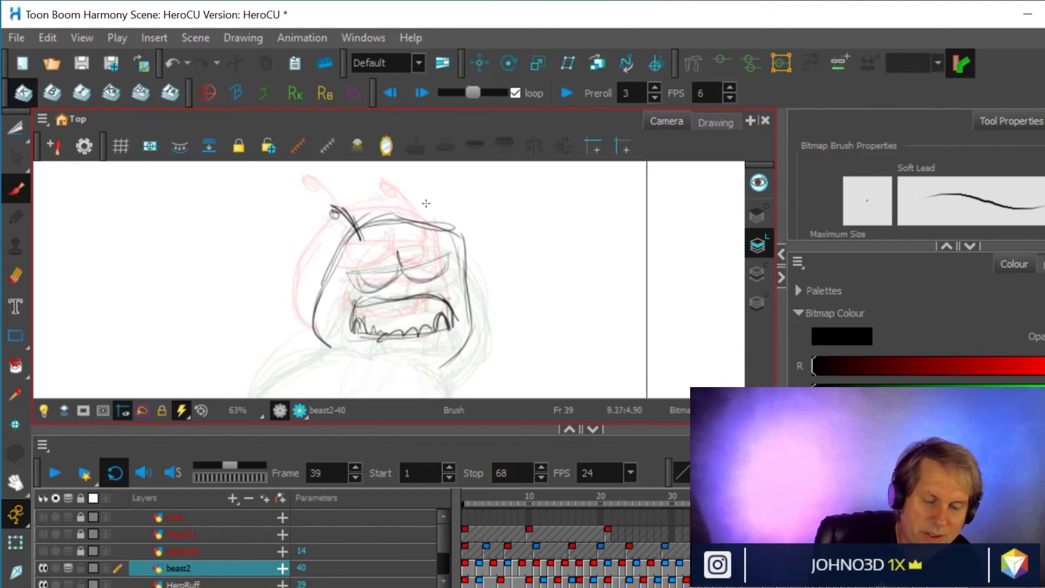
pyautogui.moveTo(430, 231)
pyautogui.mouseDown()
pyautogui.moveTo(399, 197)
pyautogui.moveTo(435, 235)
pyautogui.mouseUp()
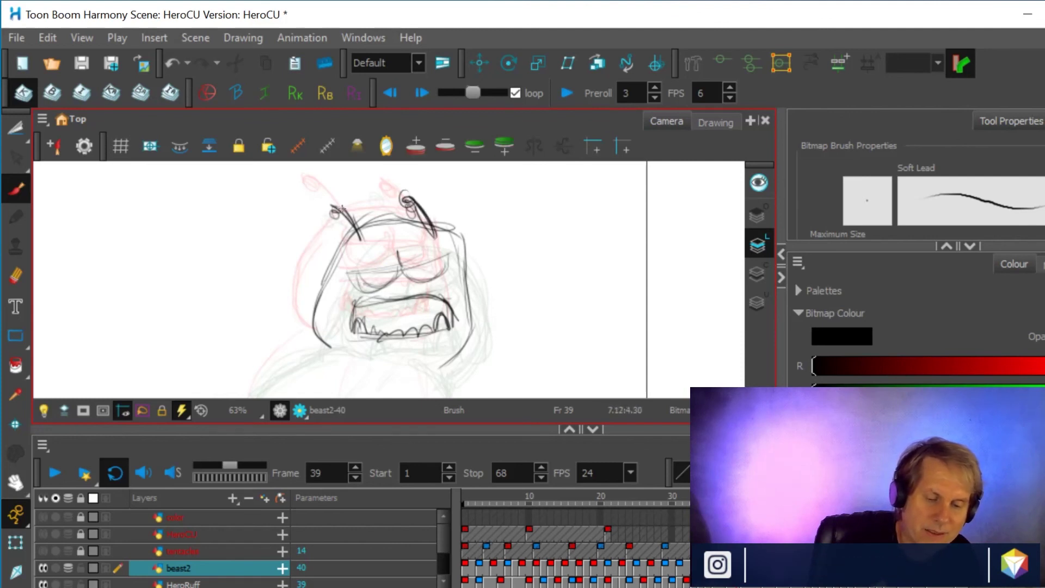
pyautogui.moveTo(316, 343)
pyautogui.mouseDown()
pyautogui.moveTo(262, 383)
pyautogui.moveTo(329, 338)
pyautogui.mouseUp()
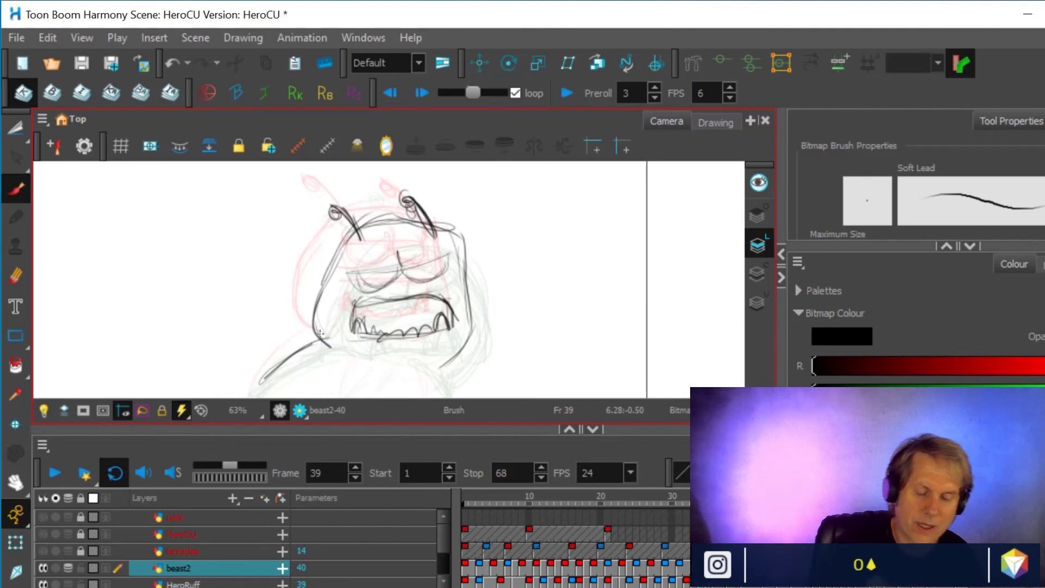
# - Add eye strokes, eyelids, chin line and both sides of the body, then scrub to check
pyautogui.scroll(-2, 443, 282)
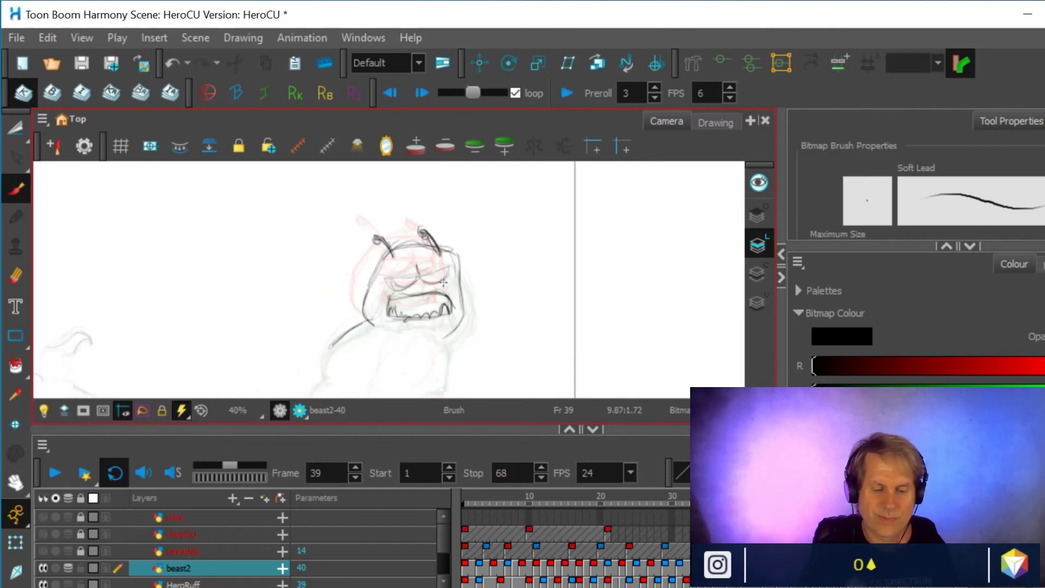
pyautogui.moveTo(383, 272); pyautogui.dragTo(445, 266)
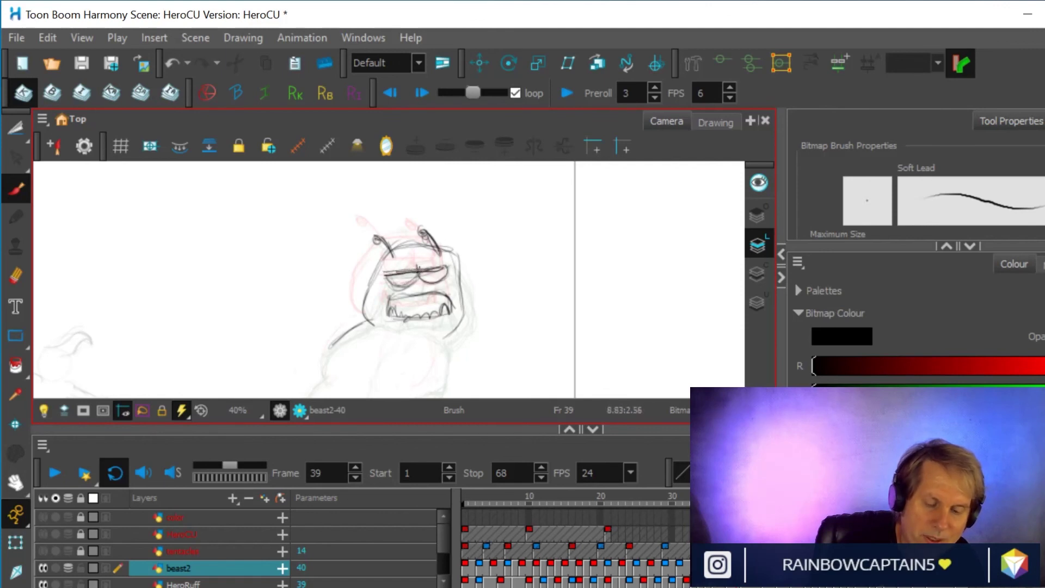
pyautogui.moveTo(418, 270)
pyautogui.mouseDown()
pyautogui.moveTo(382, 265)
pyautogui.moveTo(446, 267)
pyautogui.moveTo(446, 248)
pyautogui.moveTo(460, 262)
pyautogui.moveTo(434, 243)
pyautogui.moveTo(463, 292)
pyautogui.mouseUp()
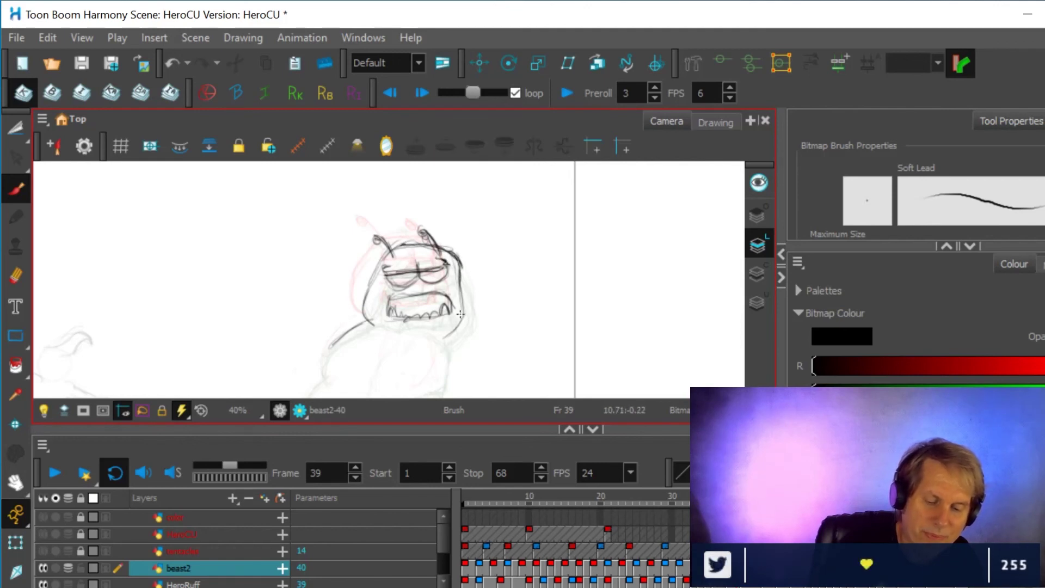
pyautogui.moveTo(449, 333); pyautogui.dragTo(430, 386)
pyautogui.scroll(-2, 475, 371)
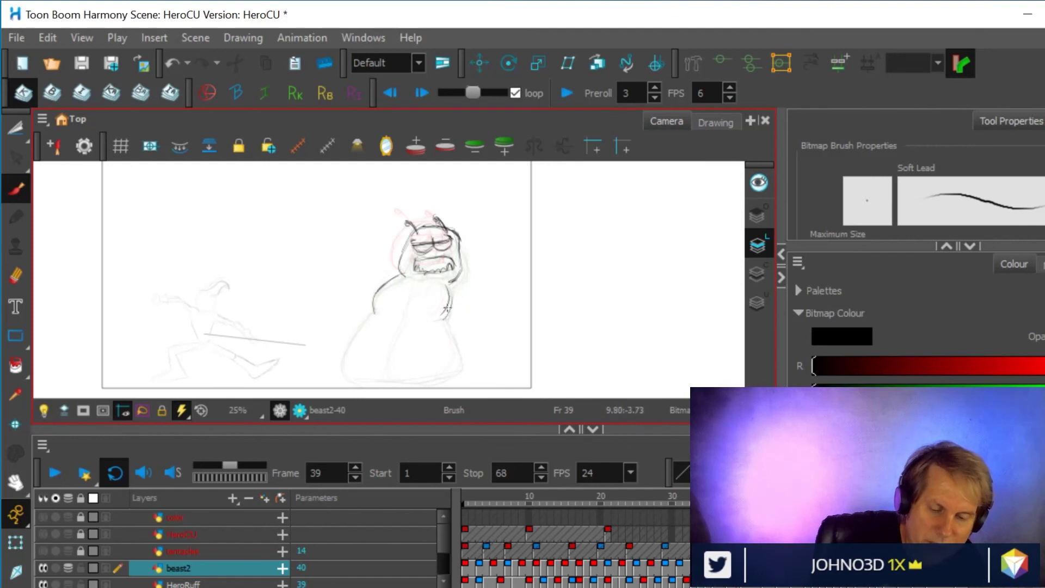
pyautogui.moveTo(343, 380)
pyautogui.mouseDown()
pyautogui.moveTo(351, 345)
pyautogui.moveTo(380, 309)
pyautogui.mouseUp()
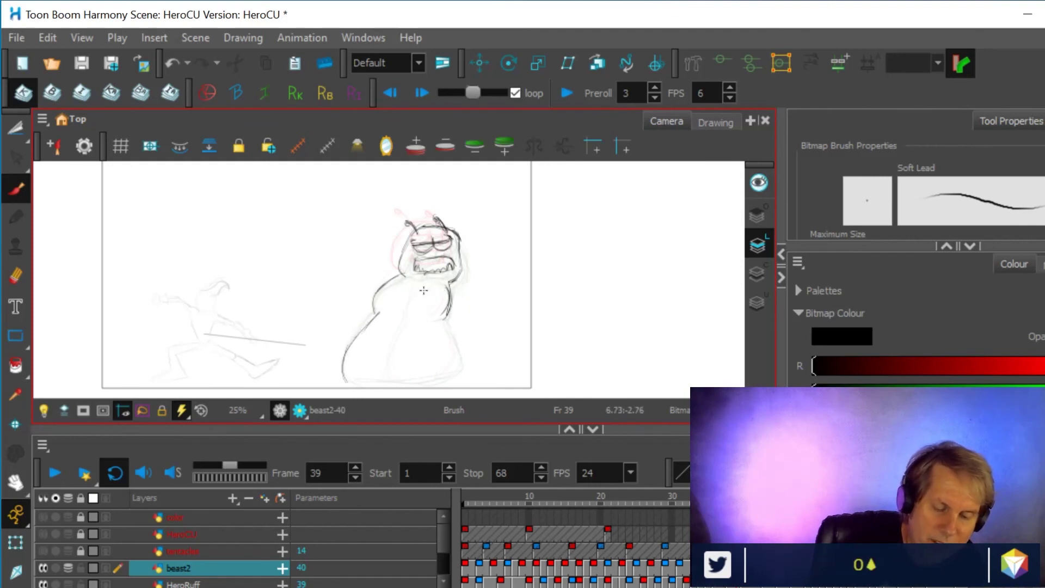
pyautogui.moveTo(441, 320); pyautogui.dragTo(457, 376)
pyautogui.moveTo(384, 374); pyautogui.dragTo(410, 290)
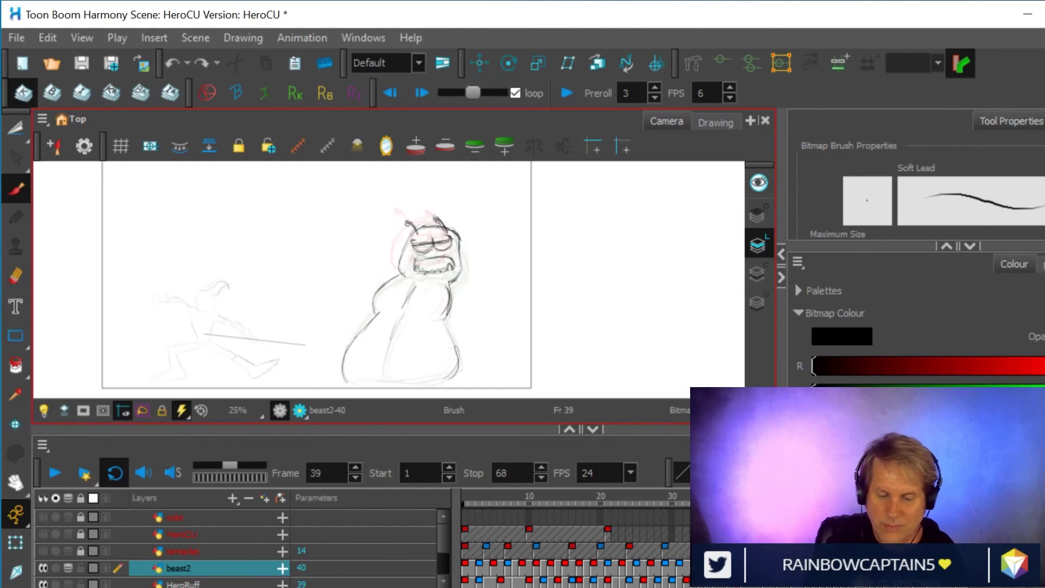
pyautogui.moveTo(737, 497)
pyautogui.mouseDown()
pyautogui.moveTo(723, 497)
pyautogui.moveTo(765, 497)
pyautogui.moveTo(708, 497)
pyautogui.moveTo(729, 498)
pyautogui.mouseUp()
# - Create an empty beast2 drawing at frame 43
pyautogui.press('.')
pyautogui.press('.')
pyautogui.press('.')
pyautogui.press('.')
pyautogui.press('.')
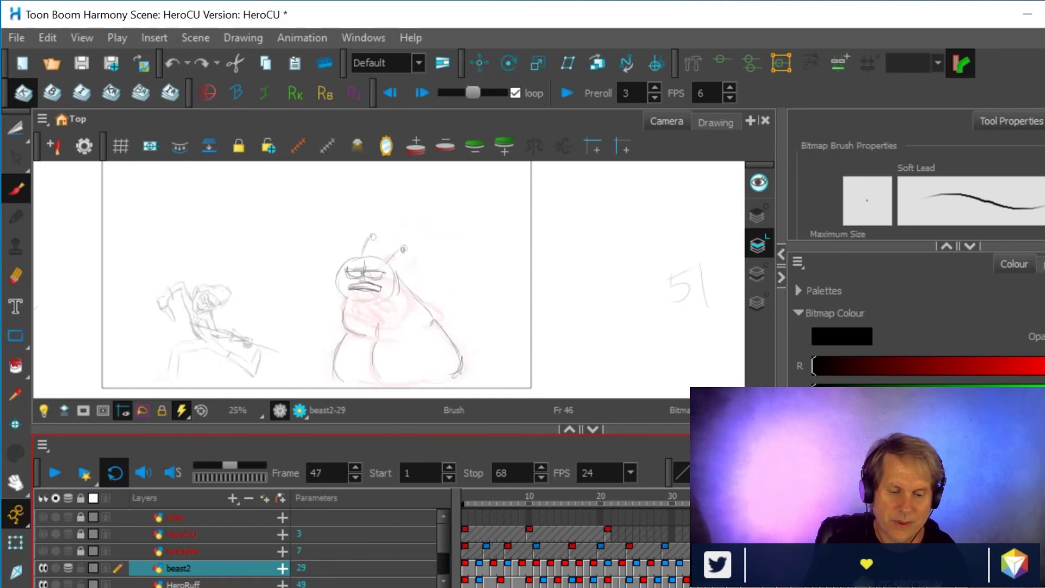
pyautogui.press('.')
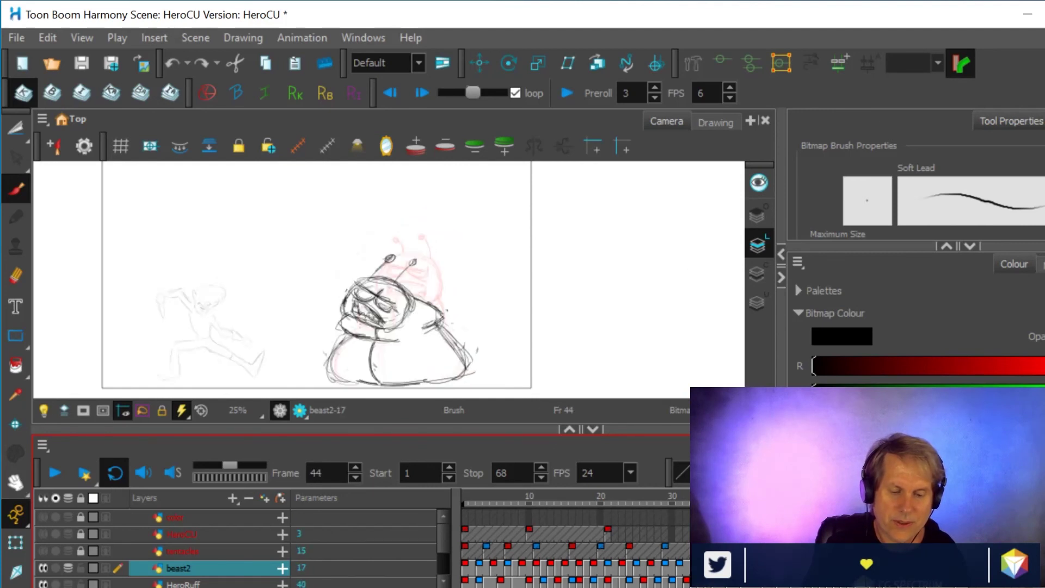
pyautogui.press(',')
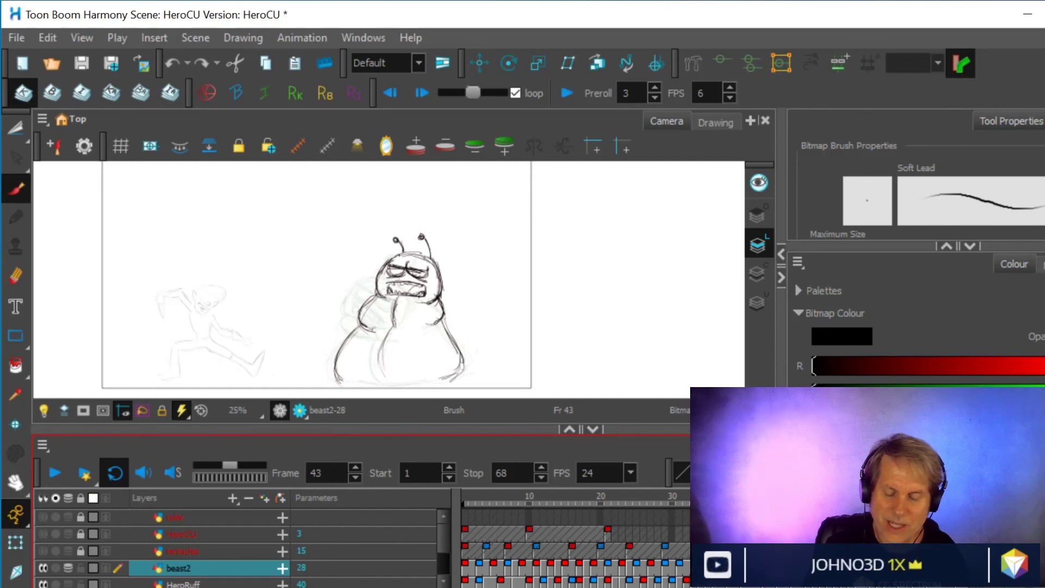
pyautogui.rightClick(763, 568)
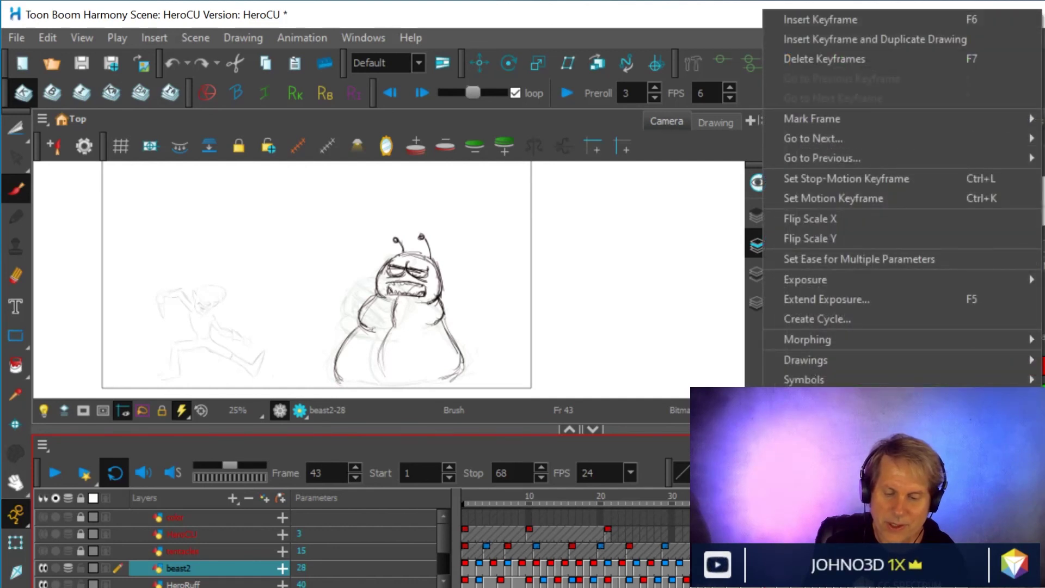
pyautogui.moveTo(804, 361)
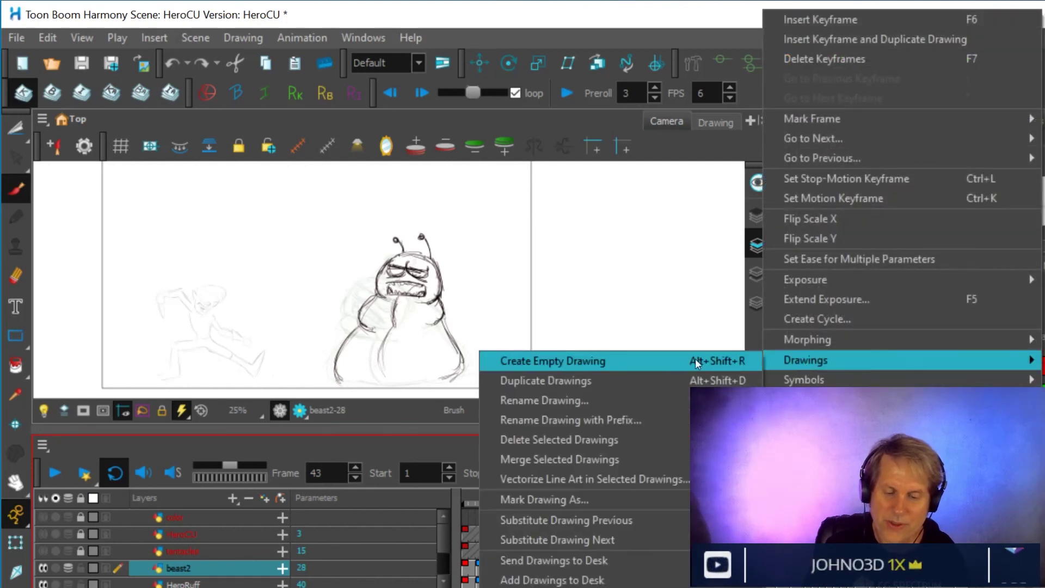
pyautogui.click(638, 360)
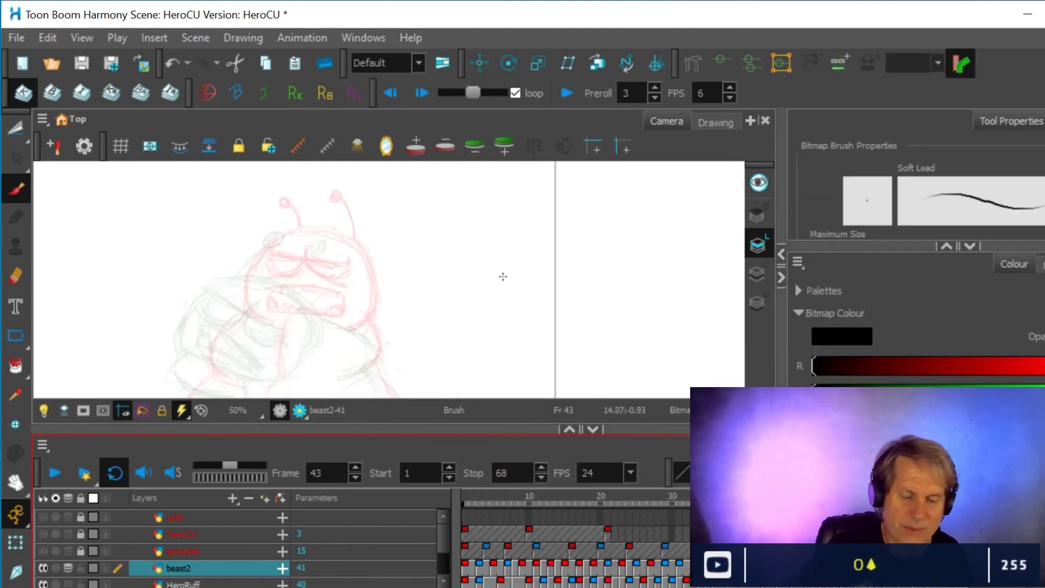
# - Brush the head outline, eye line and left antenna over the sketch
pyautogui.moveTo(220, 334)
pyautogui.mouseDown()
pyautogui.moveTo(216, 288)
pyautogui.moveTo(234, 274)
pyautogui.moveTo(326, 287)
pyautogui.moveTo(338, 329)
pyautogui.moveTo(326, 352)
pyautogui.mouseUp()
pyautogui.moveTo(333, 284); pyautogui.dragTo(320, 360)
pyautogui.moveTo(346, 312); pyautogui.dragTo(310, 355)
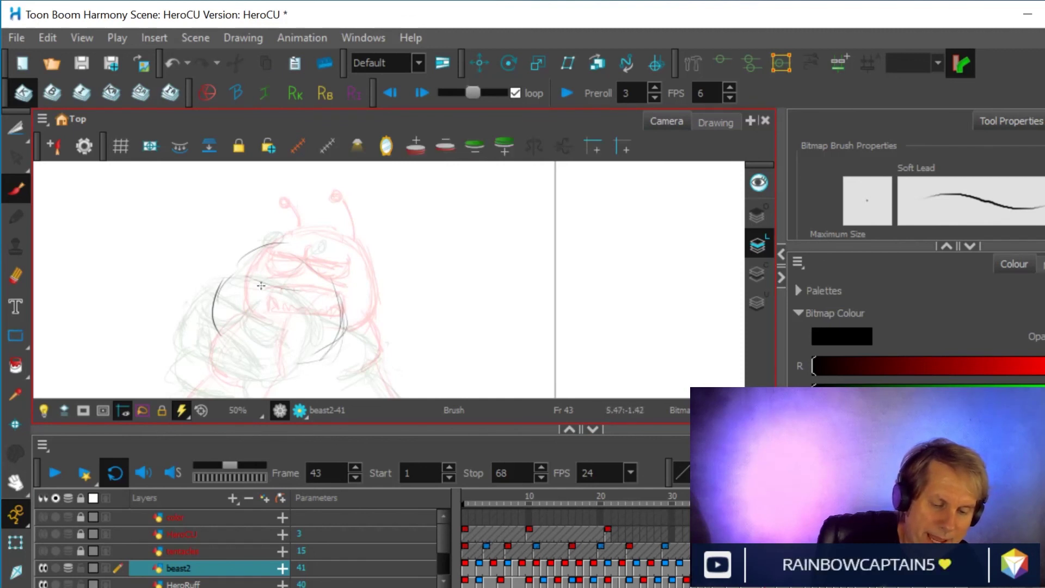
pyautogui.moveTo(312, 293)
pyautogui.mouseDown()
pyautogui.moveTo(237, 273)
pyautogui.moveTo(277, 290)
pyautogui.mouseUp()
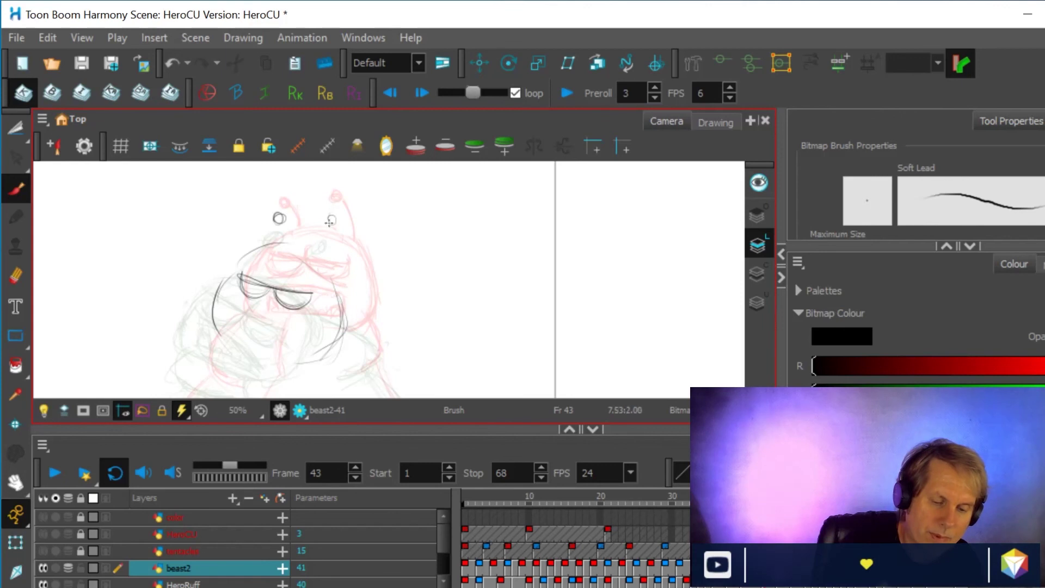
pyautogui.moveTo(332, 227); pyautogui.dragTo(327, 271)
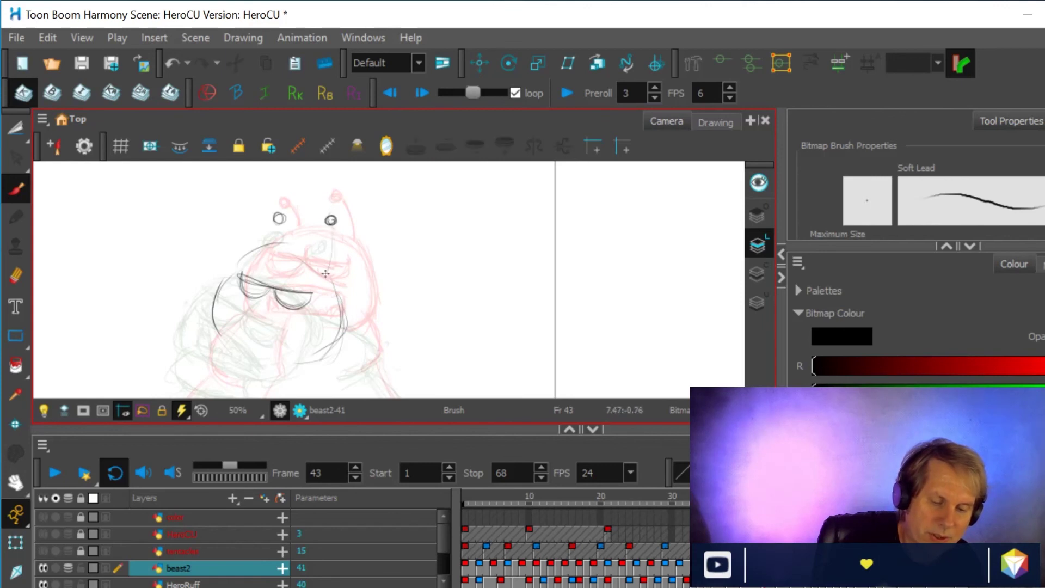
pyautogui.moveTo(281, 224)
pyautogui.mouseDown()
pyautogui.moveTo(282, 256)
pyautogui.moveTo(347, 300)
pyautogui.mouseUp()
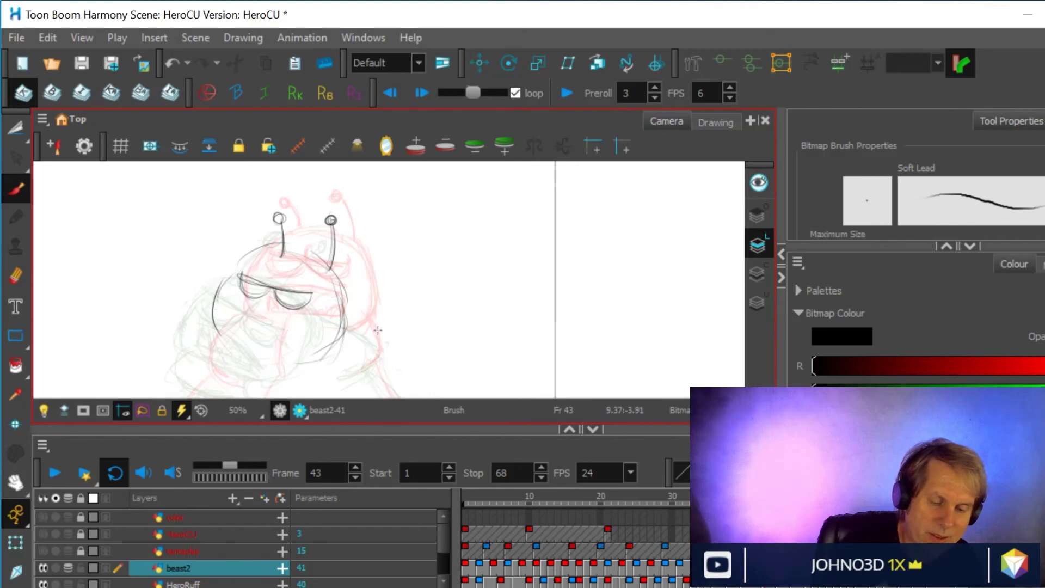
# - Darken the face and head outline and ink the mouth line with its end mark
pyautogui.moveTo(433, 305); pyautogui.dragTo(472, 261)
pyautogui.moveTo(269, 288); pyautogui.dragTo(278, 296)
pyautogui.moveTo(288, 218); pyautogui.dragTo(256, 265)
pyautogui.moveTo(363, 306); pyautogui.dragTo(389, 277)
pyautogui.moveTo(294, 267); pyautogui.dragTo(342, 277)
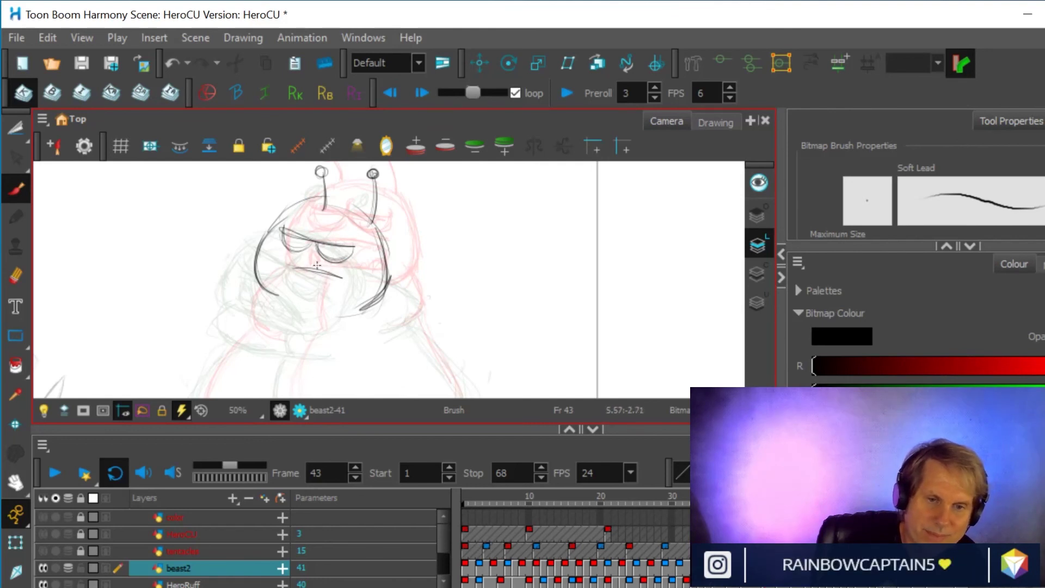
pyautogui.moveTo(303, 268); pyautogui.dragTo(345, 278)
pyautogui.moveTo(276, 263)
pyautogui.mouseDown()
pyautogui.moveTo(344, 288)
pyautogui.moveTo(310, 291)
pyautogui.moveTo(277, 272)
pyautogui.moveTo(341, 289)
pyautogui.mouseUp()
# - Ink the upper mouth line, both cheek curves and a brow stroke on frame 43
pyautogui.moveTo(290, 265)
pyautogui.mouseDown()
pyautogui.moveTo(337, 264)
pyautogui.moveTo(335, 278)
pyautogui.moveTo(303, 264)
pyautogui.moveTo(297, 290)
pyautogui.mouseUp()
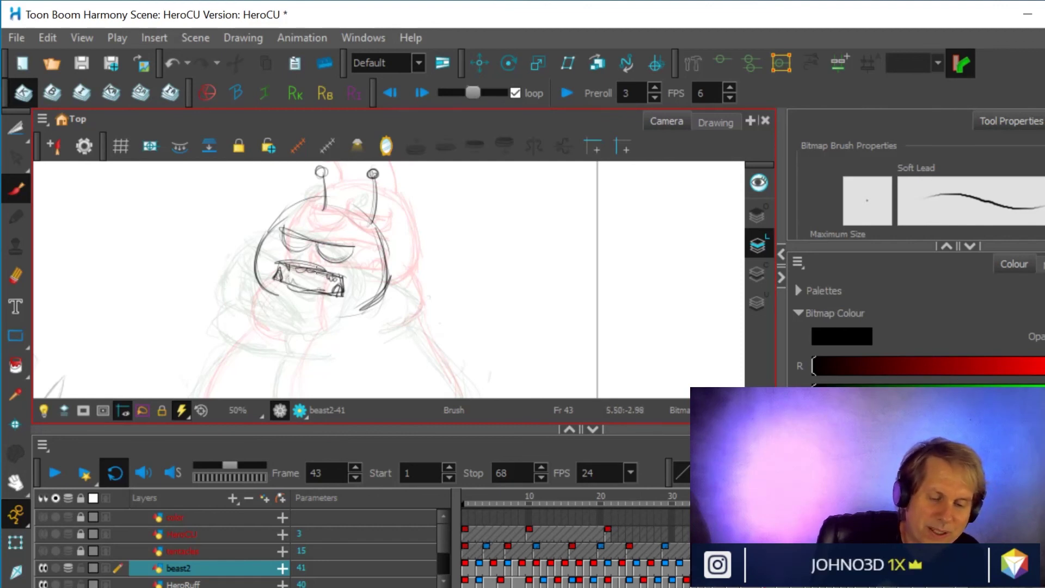
pyautogui.moveTo(255, 287); pyautogui.dragTo(238, 306)
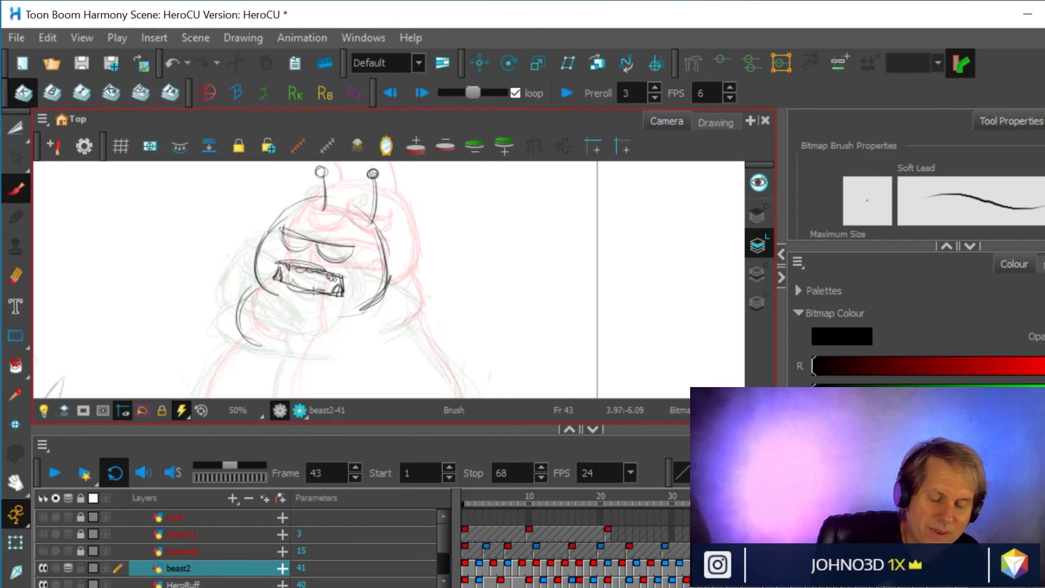
pyautogui.moveTo(403, 321)
pyautogui.mouseDown()
pyautogui.moveTo(393, 279)
pyautogui.moveTo(415, 302)
pyautogui.mouseUp()
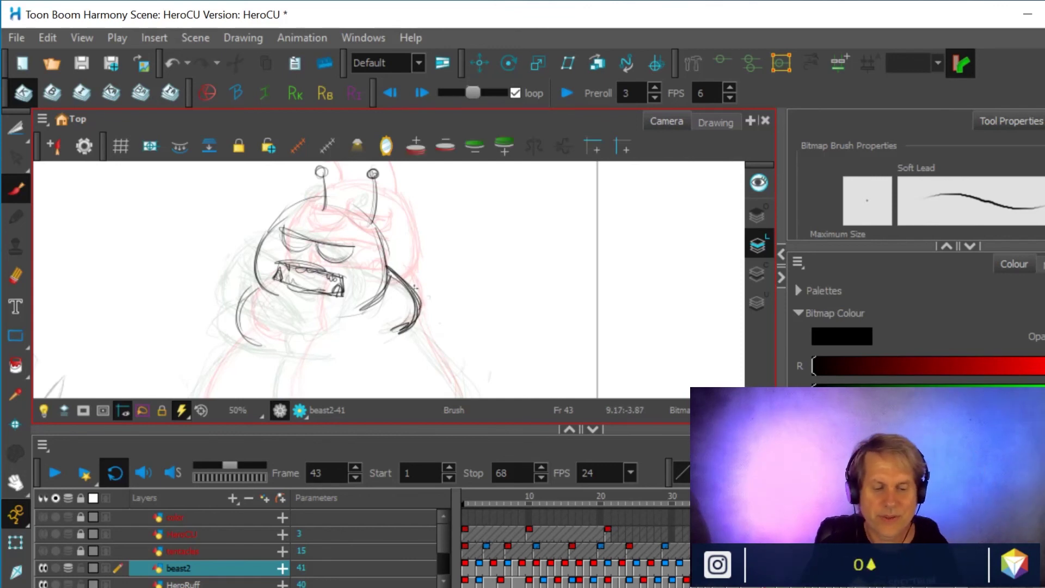
pyautogui.moveTo(314, 240); pyautogui.dragTo(348, 270)
pyautogui.moveTo(284, 231); pyautogui.dragTo(345, 245)
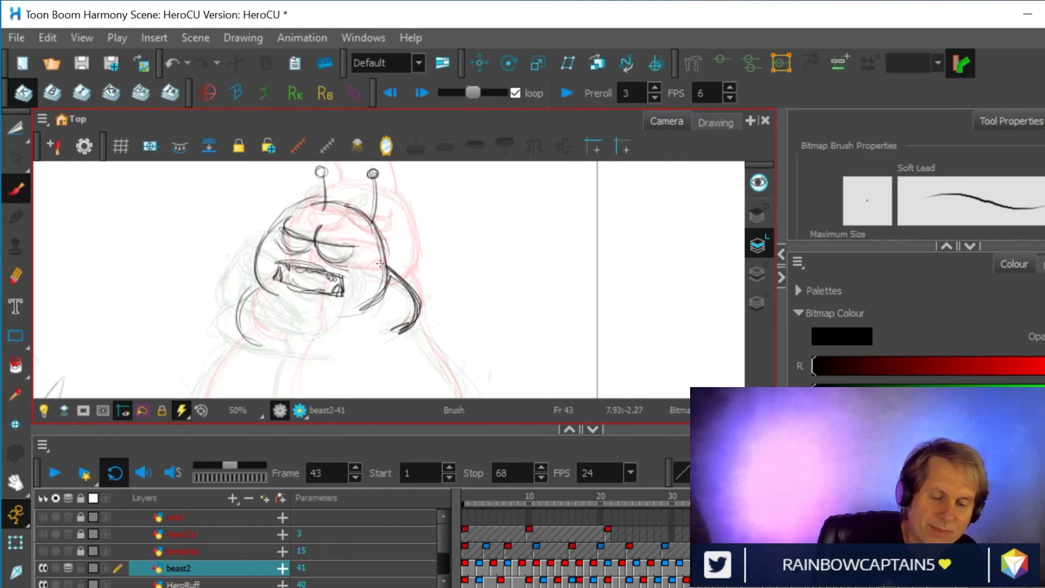
# - Ink the mouth crease, left arm and right body contour, then scrub toward frame 45
pyautogui.scroll(-3, 523, 250)
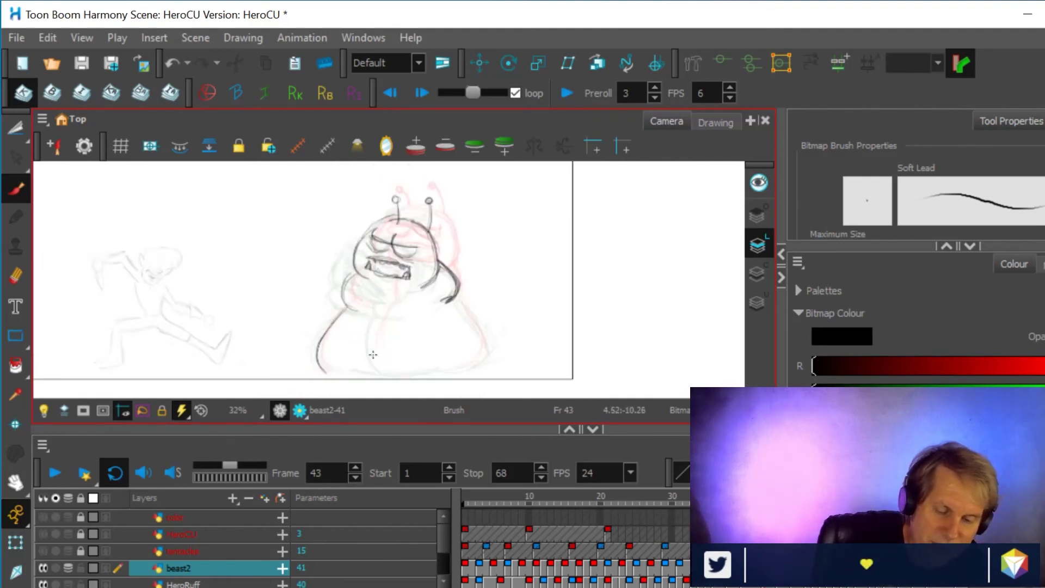
pyautogui.moveTo(382, 305); pyautogui.dragTo(382, 284)
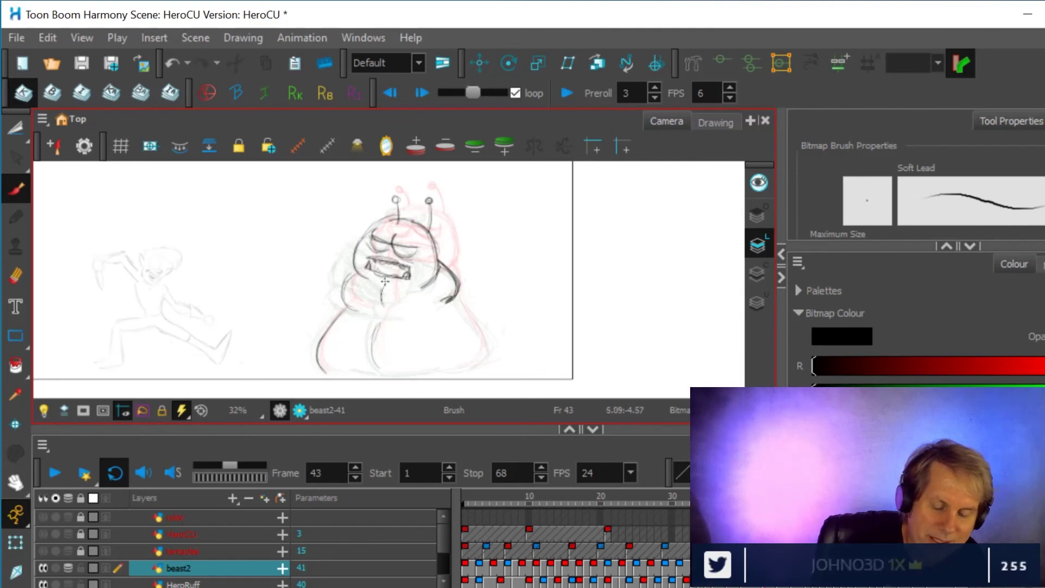
pyautogui.moveTo(458, 300); pyautogui.dragTo(486, 357)
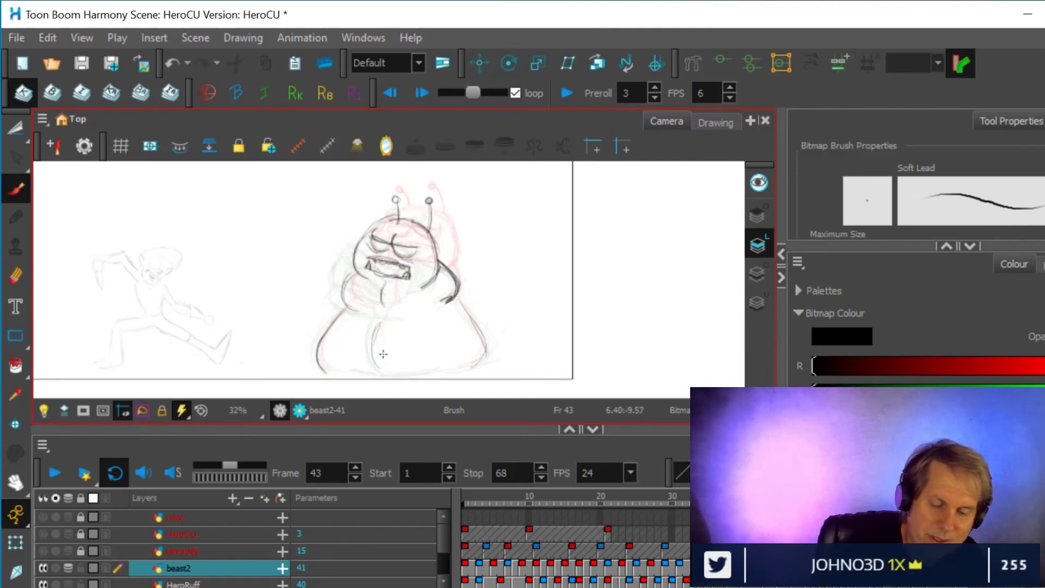
pyautogui.moveTo(379, 321); pyautogui.dragTo(370, 341)
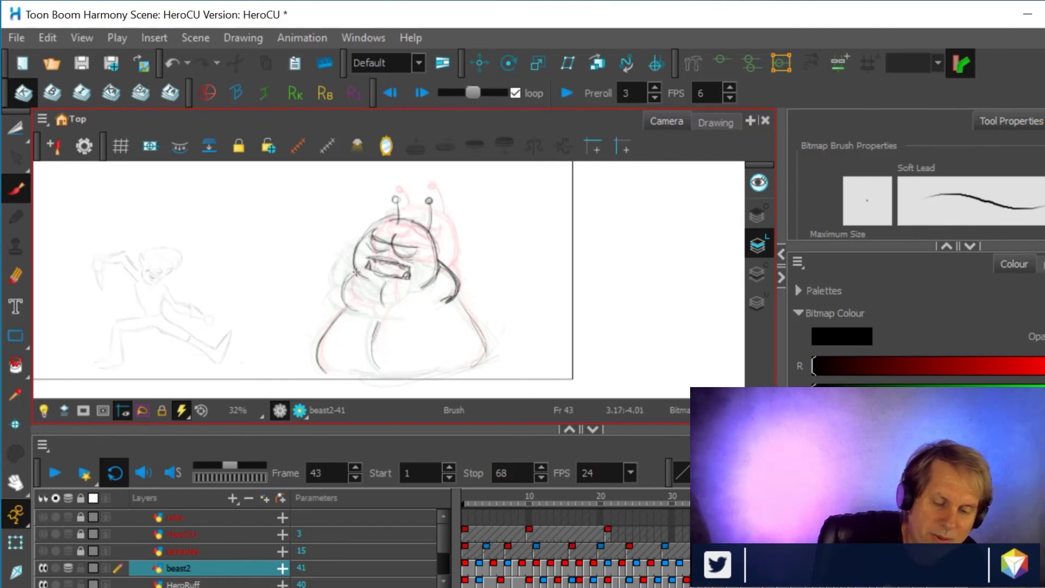
pyautogui.moveTo(360, 273)
pyautogui.mouseDown()
pyautogui.moveTo(353, 308)
pyautogui.moveTo(329, 335)
pyautogui.mouseUp()
pyautogui.moveTo(474, 323); pyautogui.dragTo(486, 363)
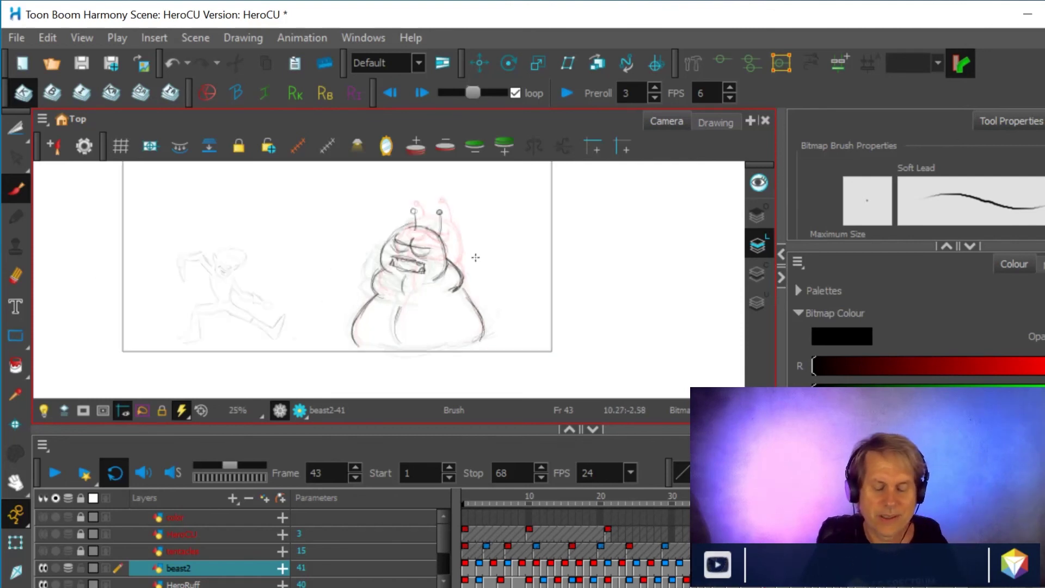
pyautogui.scroll(1, 477, 253)
pyautogui.moveTo(765, 499)
pyautogui.mouseDown()
pyautogui.moveTo(787, 499)
pyautogui.moveTo(736, 499)
pyautogui.moveTo(773, 499)
pyautogui.mouseUp()
# - Step back and forth through the beast2 drawings around frames 43 to 47
pyautogui.press(',')
pyautogui.press(',')
pyautogui.press(',')
pyautogui.press(',')
pyautogui.press(',')
pyautogui.press('.')
pyautogui.press('.')
pyautogui.press('.')
pyautogui.press('.')
pyautogui.press('.')
pyautogui.press('.')
pyautogui.press('.')
pyautogui.press('.')
pyautogui.press(',')
pyautogui.press(',')
pyautogui.press(',')
pyautogui.press(',')
pyautogui.press('.')
pyautogui.press('.')
pyautogui.press('.')
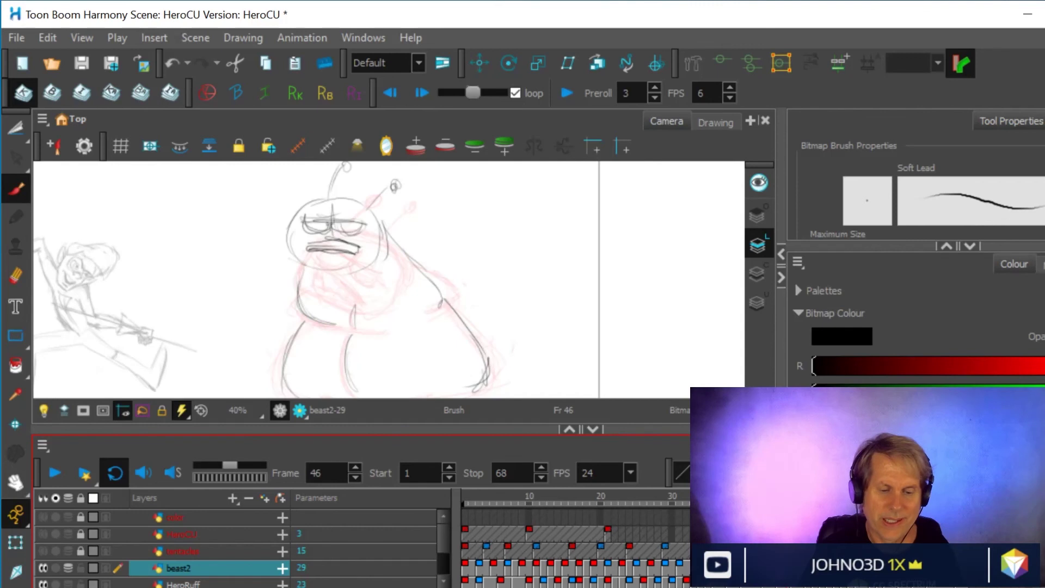
pyautogui.press(',')
pyautogui.press(',')
pyautogui.press(',')
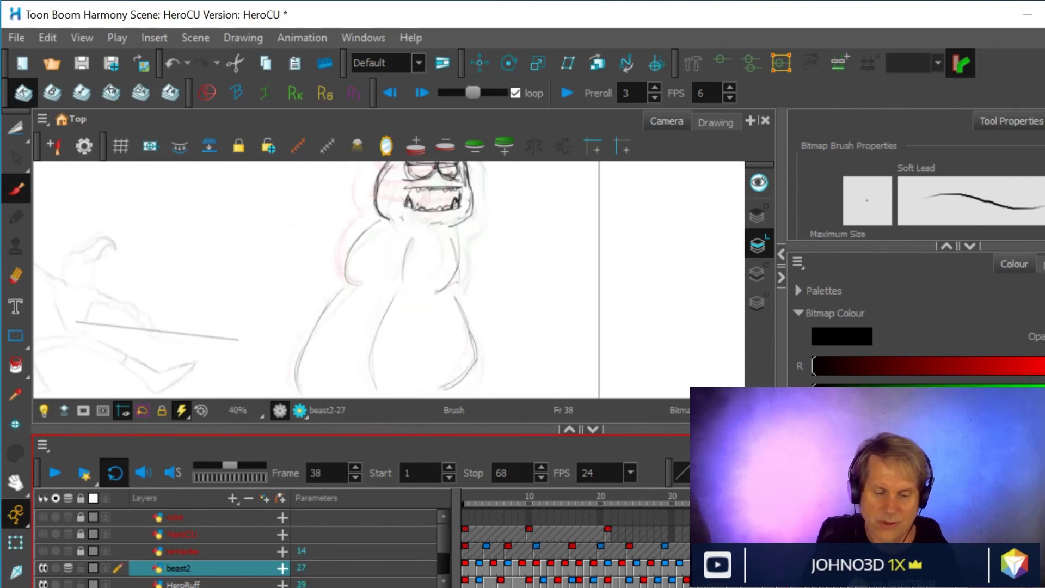
pyautogui.press('.')
pyautogui.press('.')
# - Zoom out, lower the scene in view, play the animation and show the tentacles layer
pyautogui.scroll(-2, 472, 262)
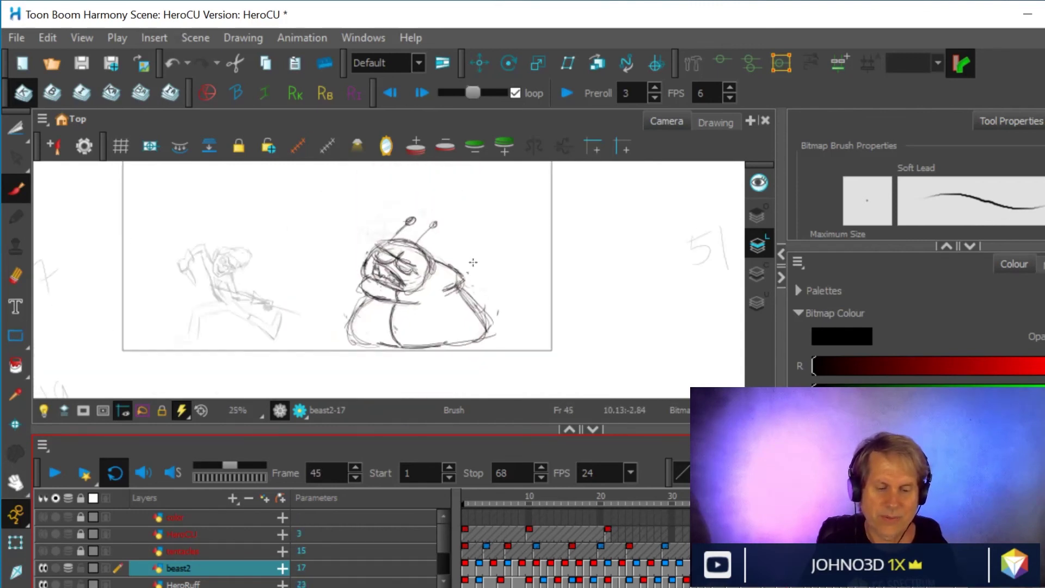
pyautogui.moveTo(479, 262)
pyautogui.mouseDown()
pyautogui.moveTo(466, 322)
pyautogui.moveTo(483, 282)
pyautogui.moveTo(481, 305)
pyautogui.mouseUp()
pyautogui.scroll(-1, 465, 323)
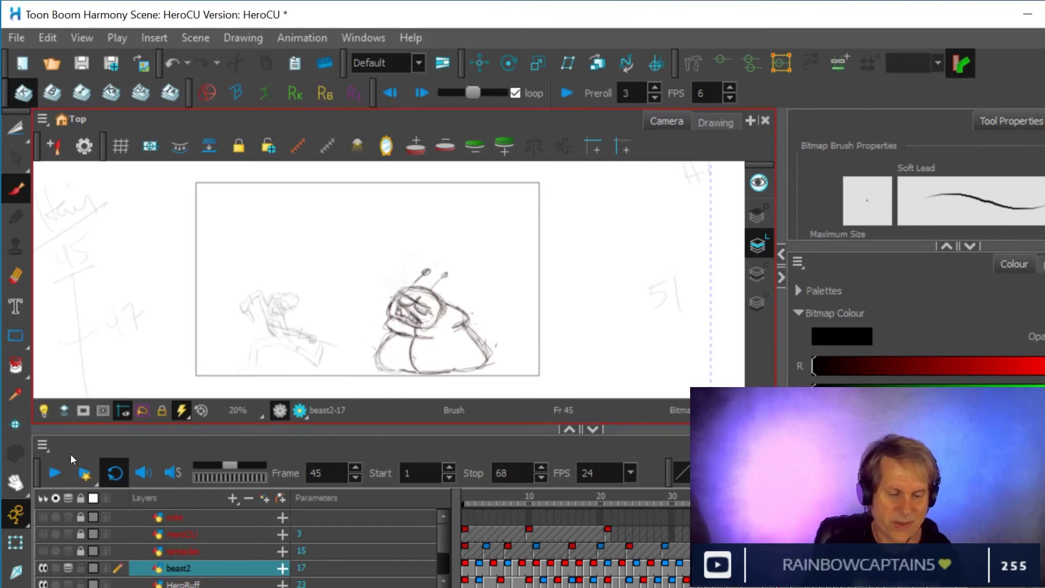
pyautogui.click(48, 469)
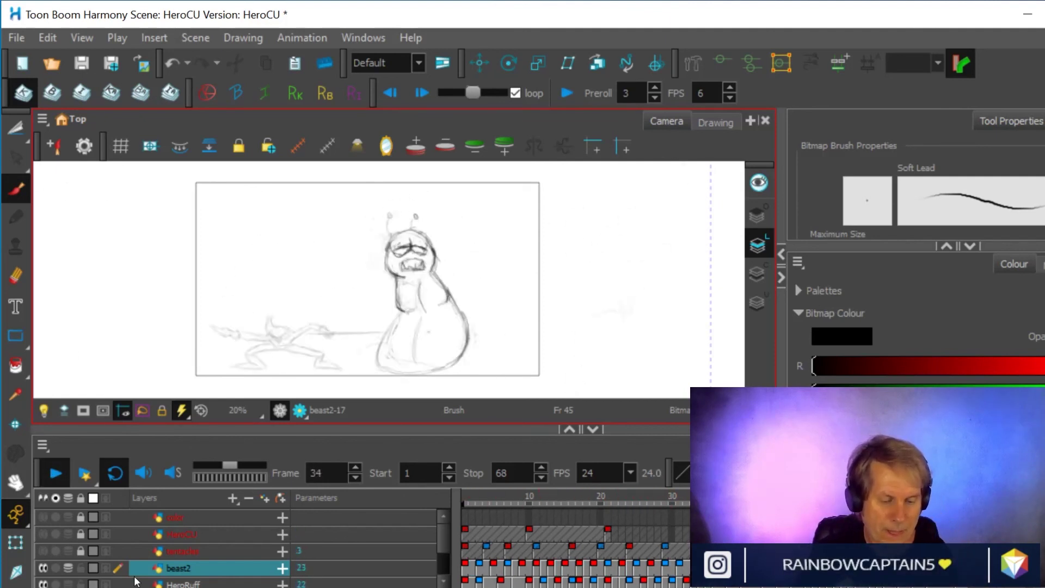
pyautogui.click(42, 550)
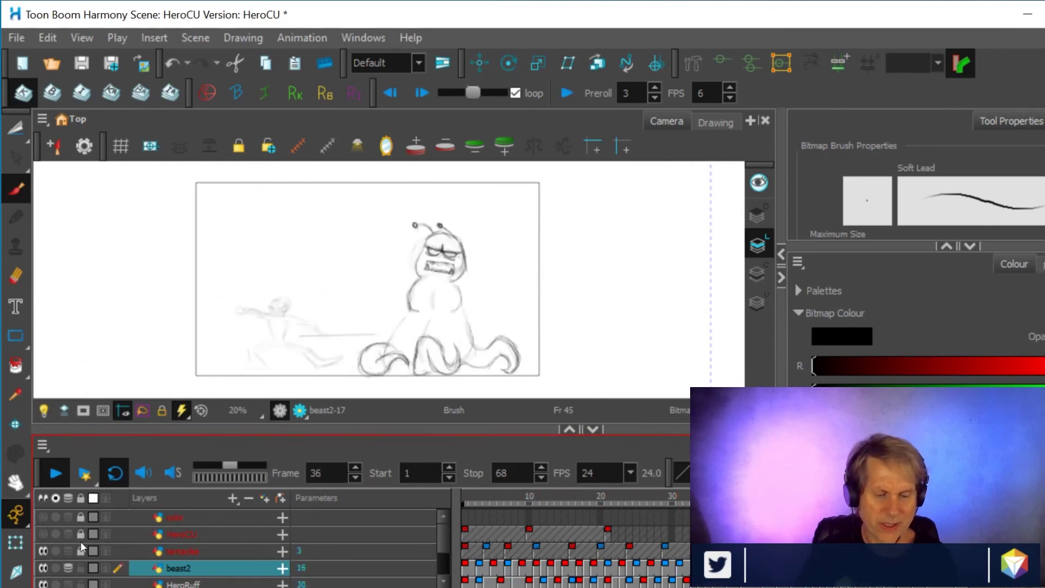
# - Change HeroRuff's Layer Properties opacity from 30 to 100, then play the animation
pyautogui.scroll(-3, 80, 541)
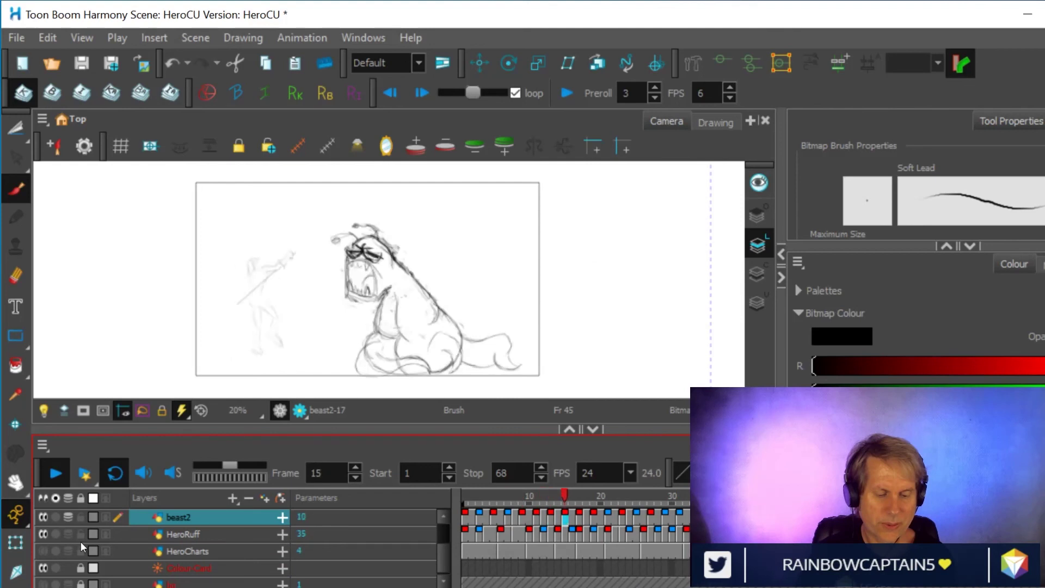
pyautogui.scroll(1, 81, 541)
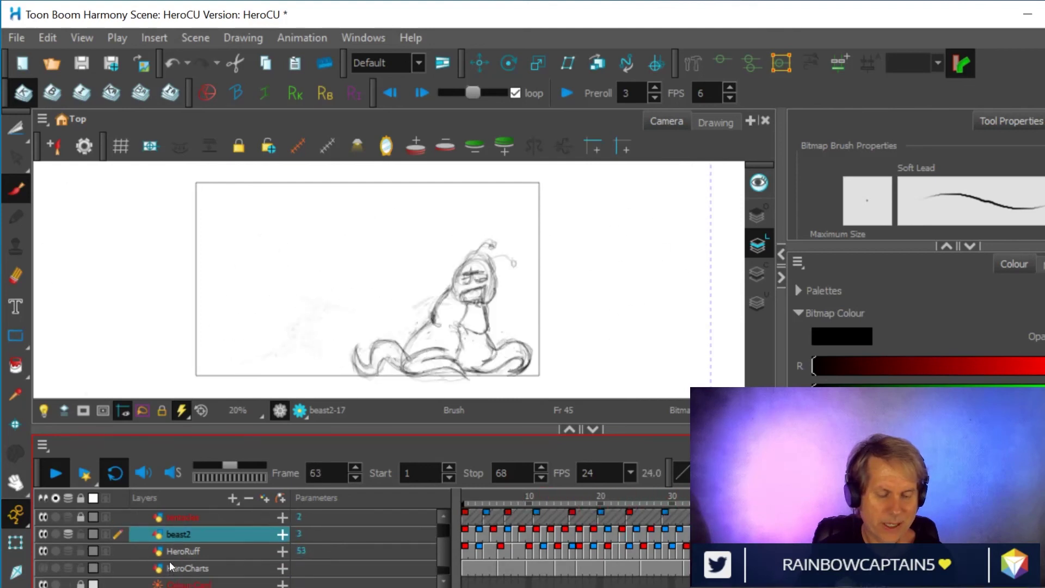
pyautogui.doubleClick(155, 550)
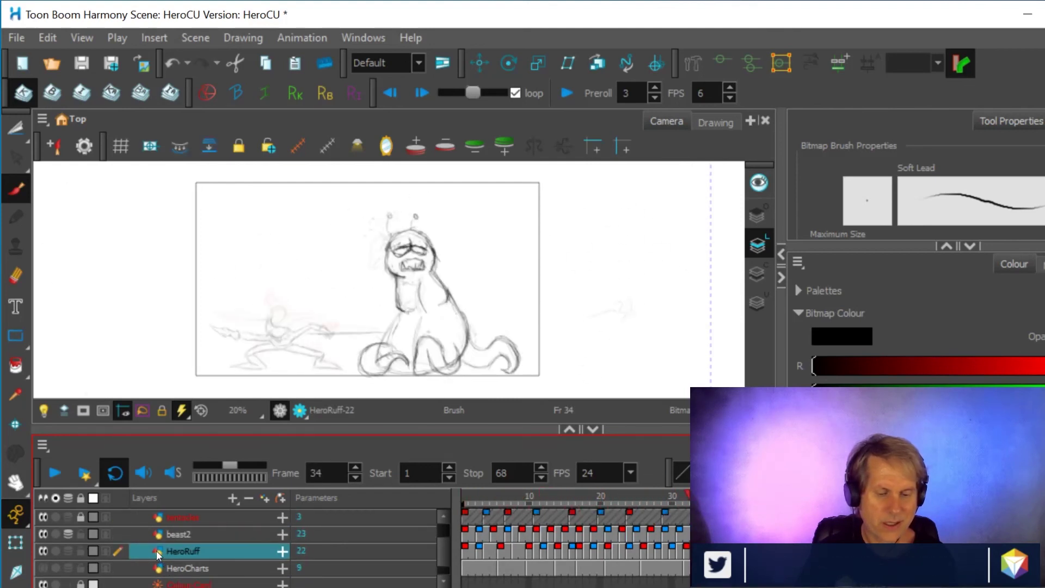
pyautogui.click(316, 553)
pyautogui.doubleClick(316, 552)
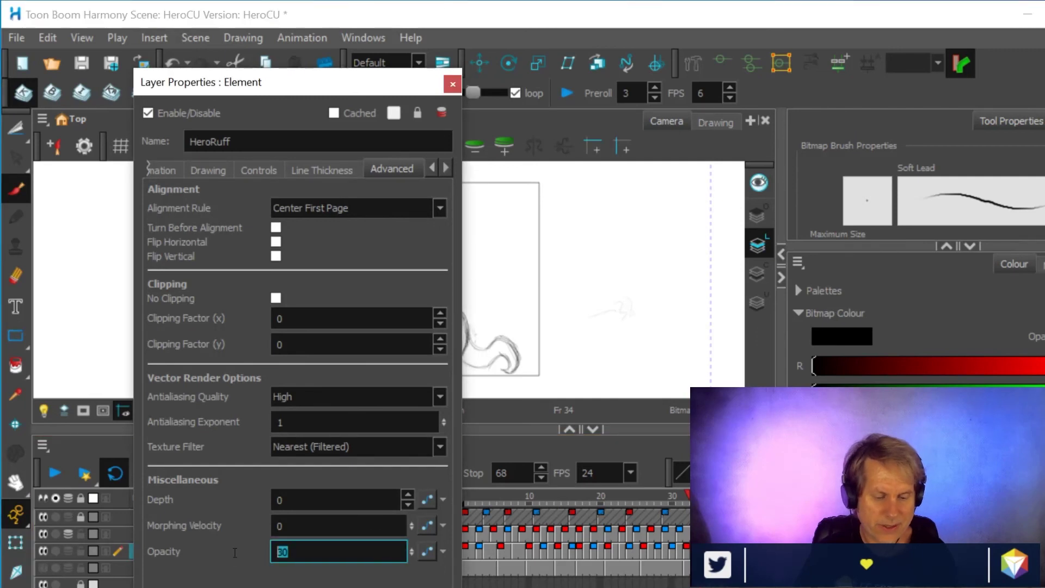
pyautogui.write('100')
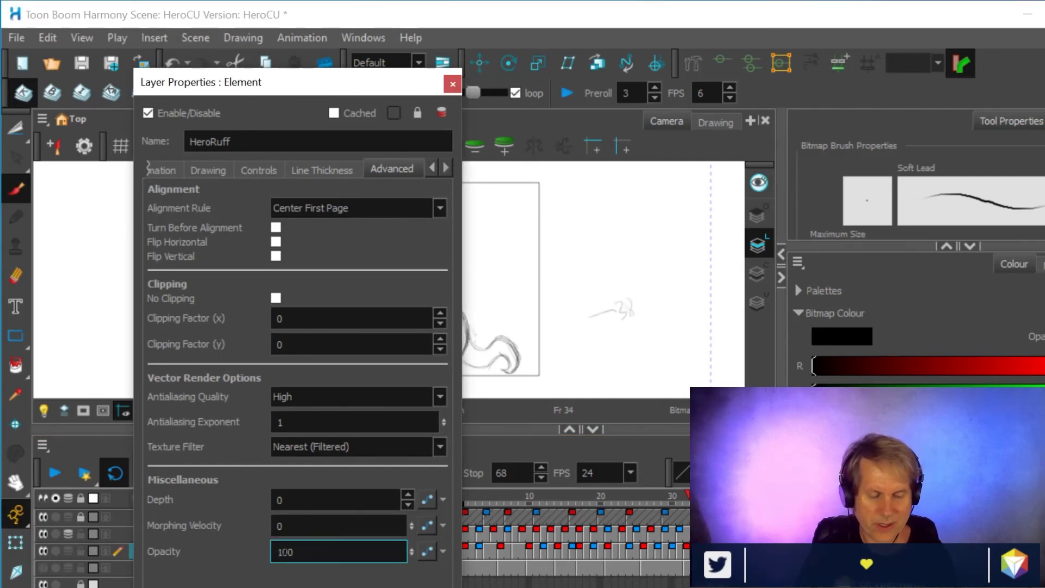
pyautogui.click(451, 83)
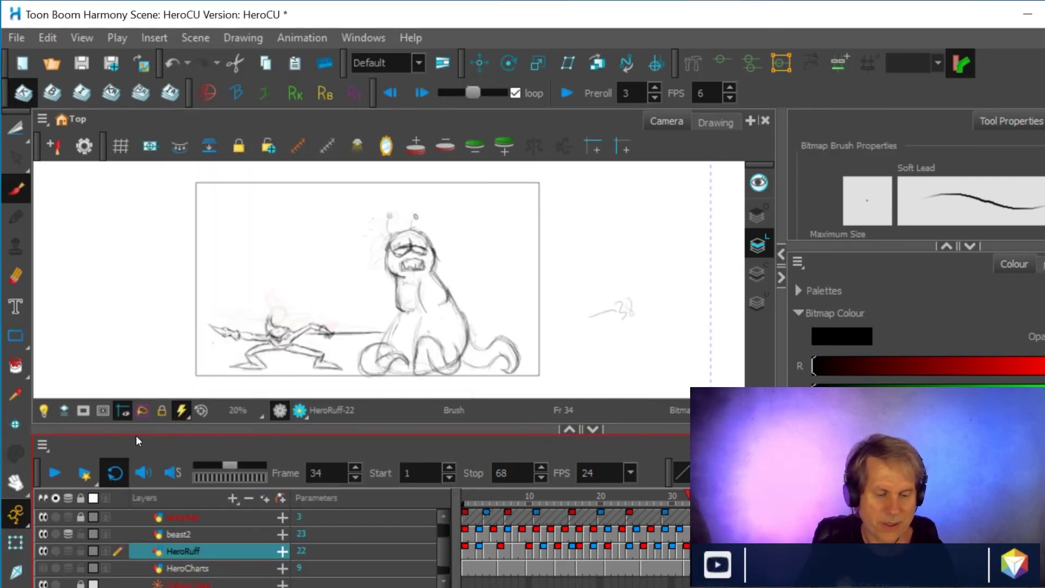
pyautogui.click(52, 475)
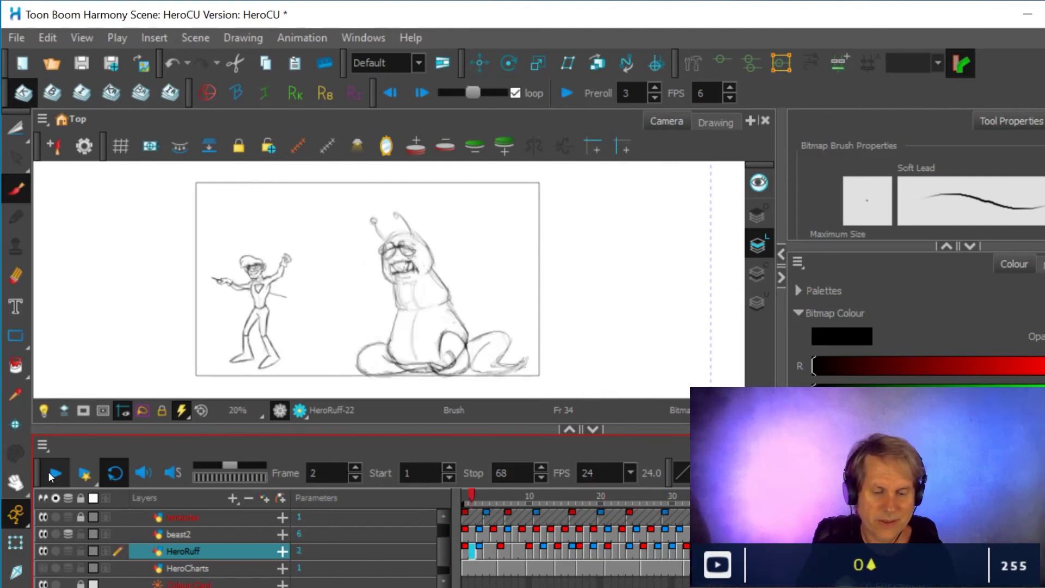
# - Turn on the blue bg layer, zoom in and pan the view, then play the animation
pyautogui.scroll(-1, 149, 511)
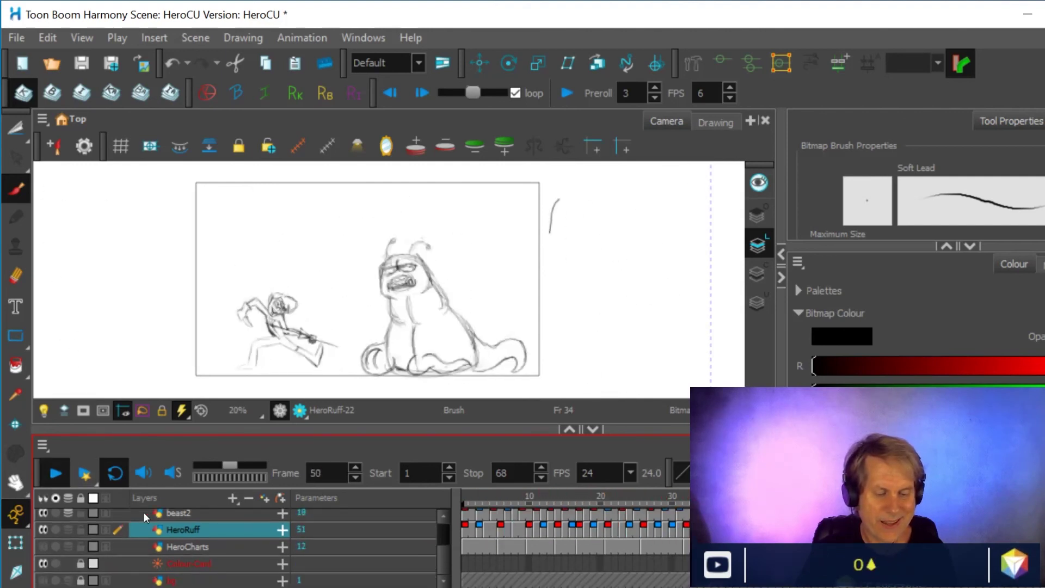
pyautogui.click(43, 580)
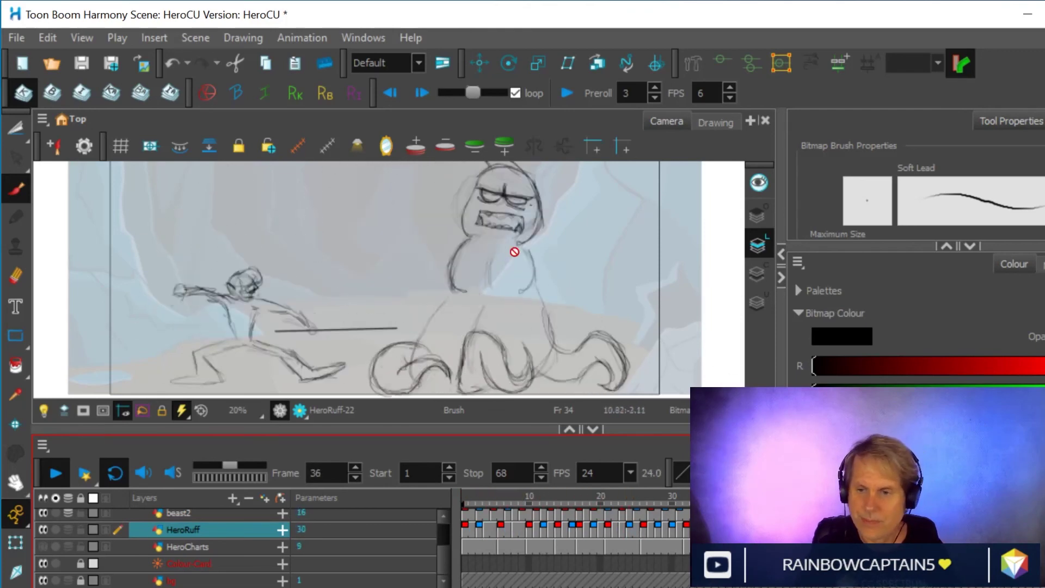
pyautogui.click(467, 276)
pyautogui.press('2')
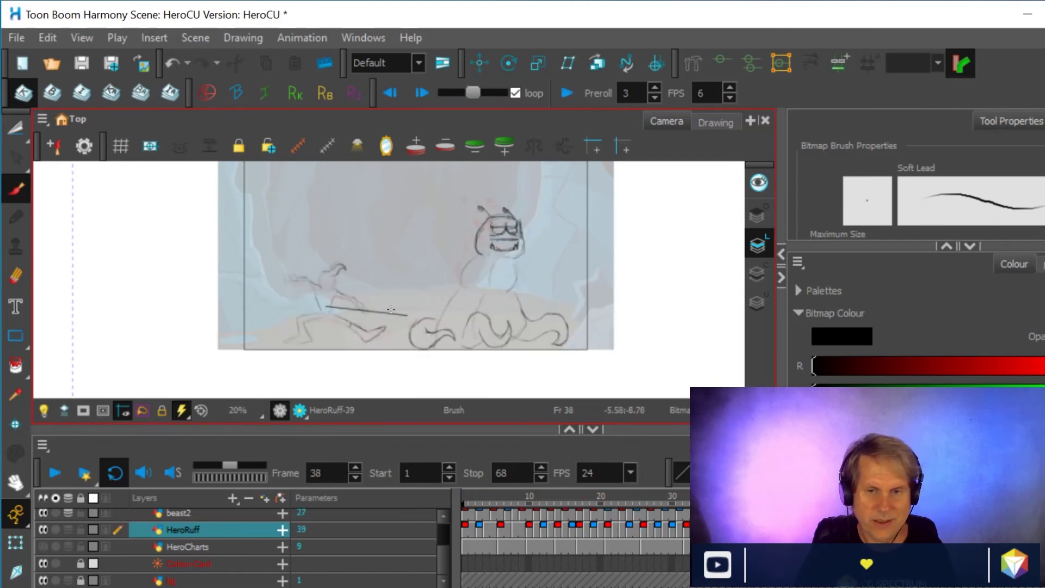
pyautogui.moveTo(447, 280); pyautogui.dragTo(442, 317)
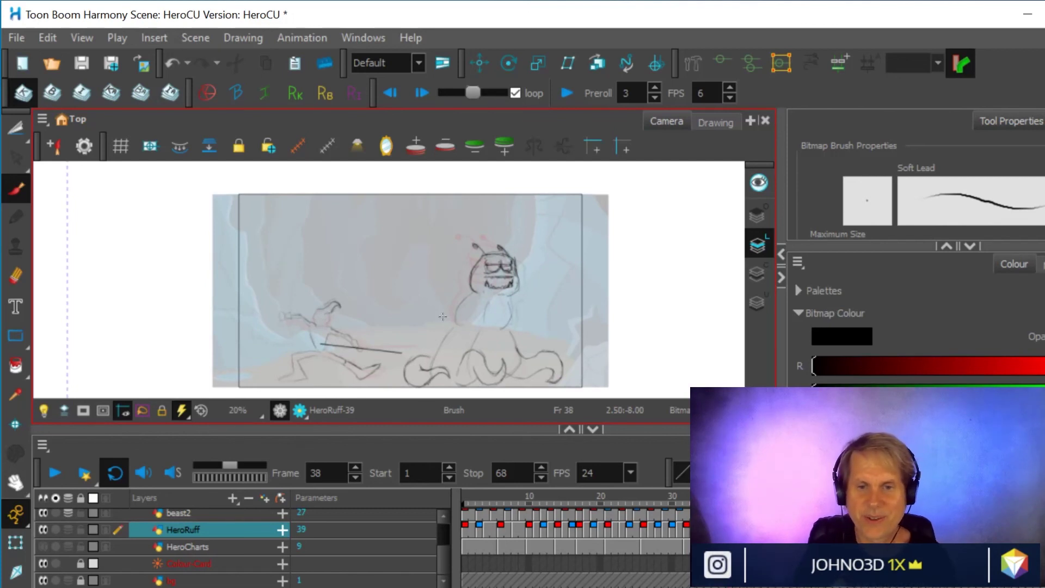
pyautogui.click(49, 473)
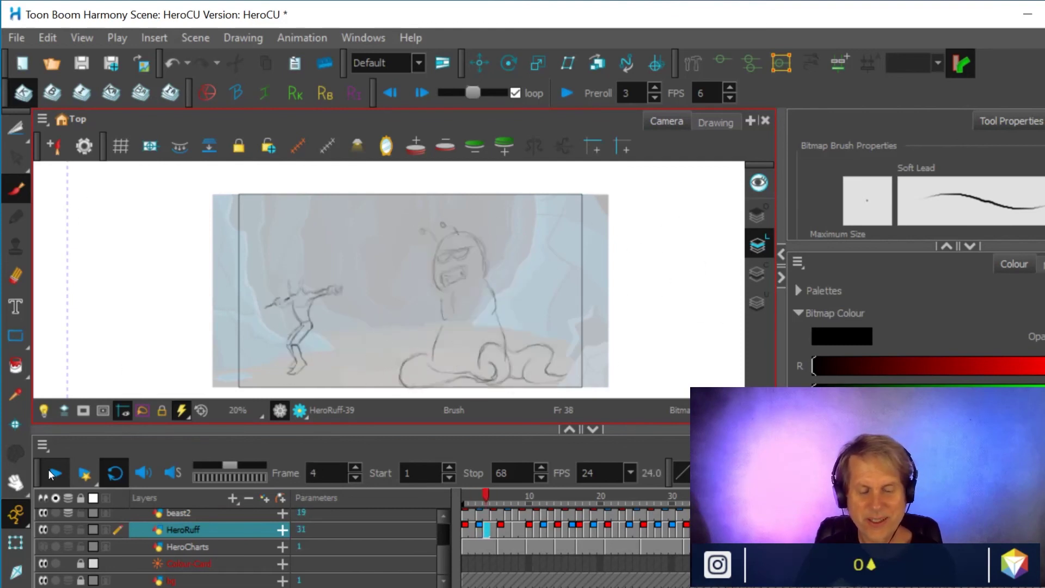